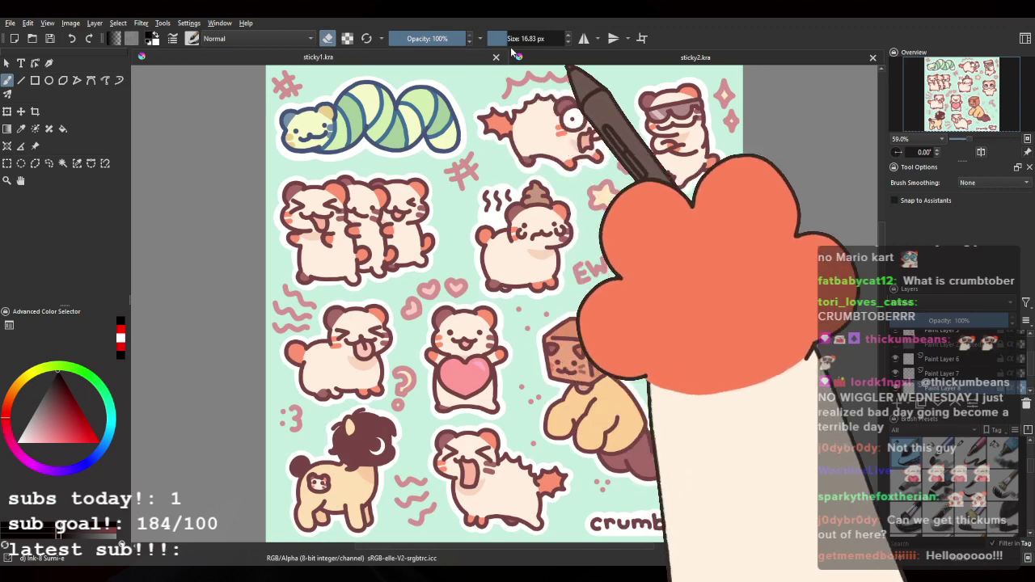
Step: Switch to the sticky2.kra sketch document and turn off the brush's eraser mode
left_click(571, 56)
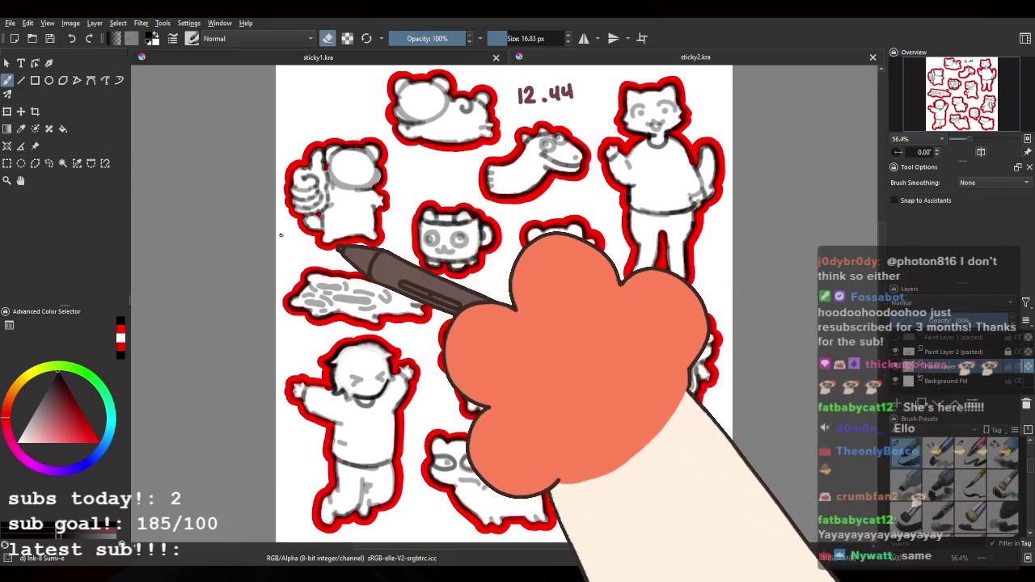
scroll(287, 239, "down", 2)
scroll(398, 269, "up", 2)
scroll(423, 289, "down", 2)
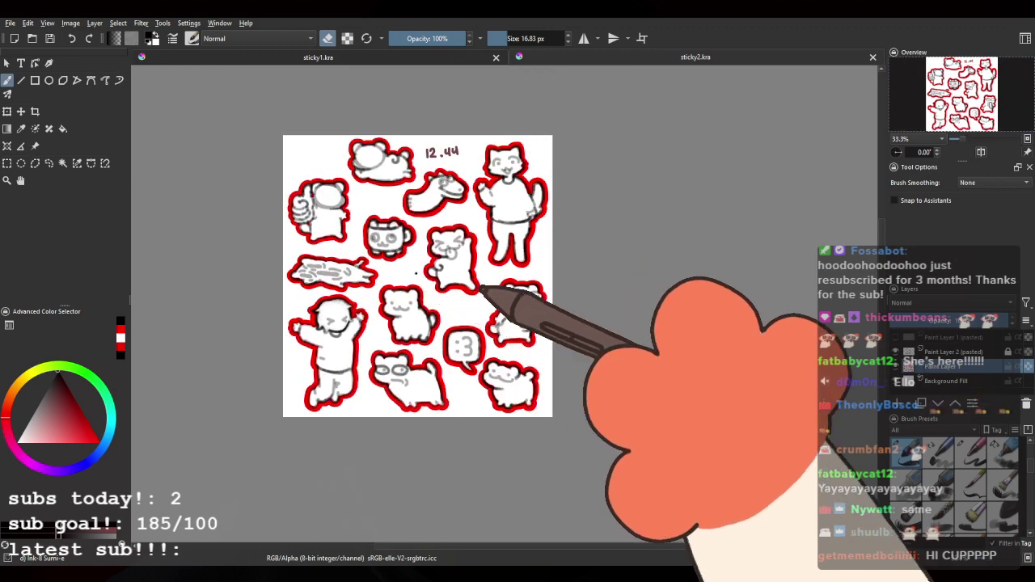
scroll(485, 291, "up", 1)
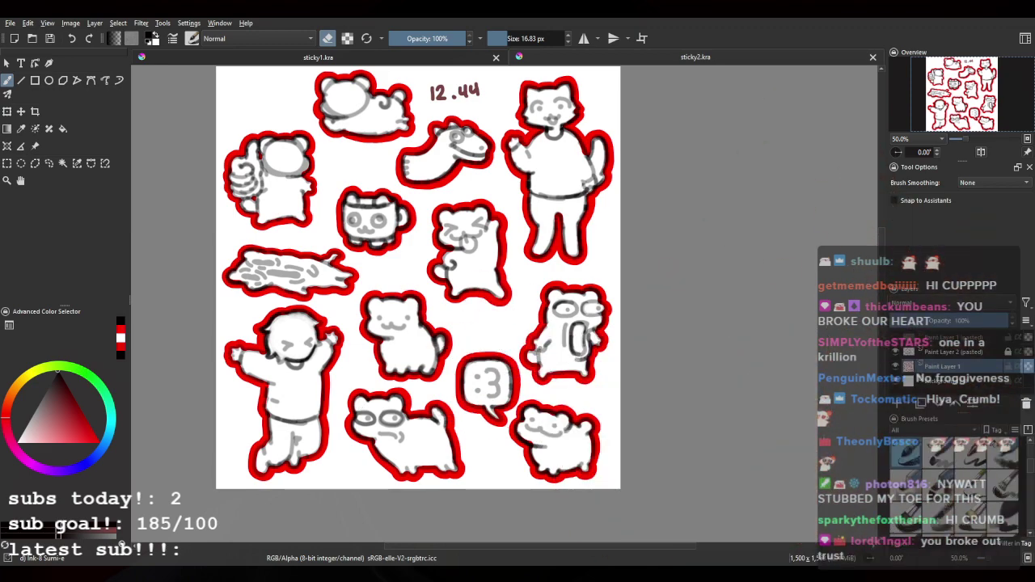
key("e")
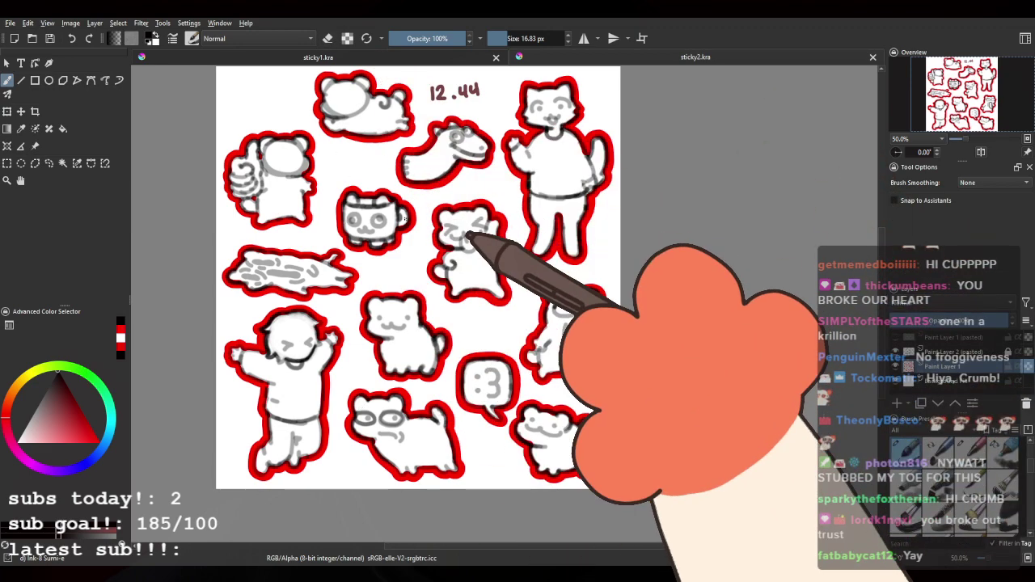
scroll(431, 216, "down", 2)
scroll(431, 204, "up", 3)
scroll(424, 202, "down", 4)
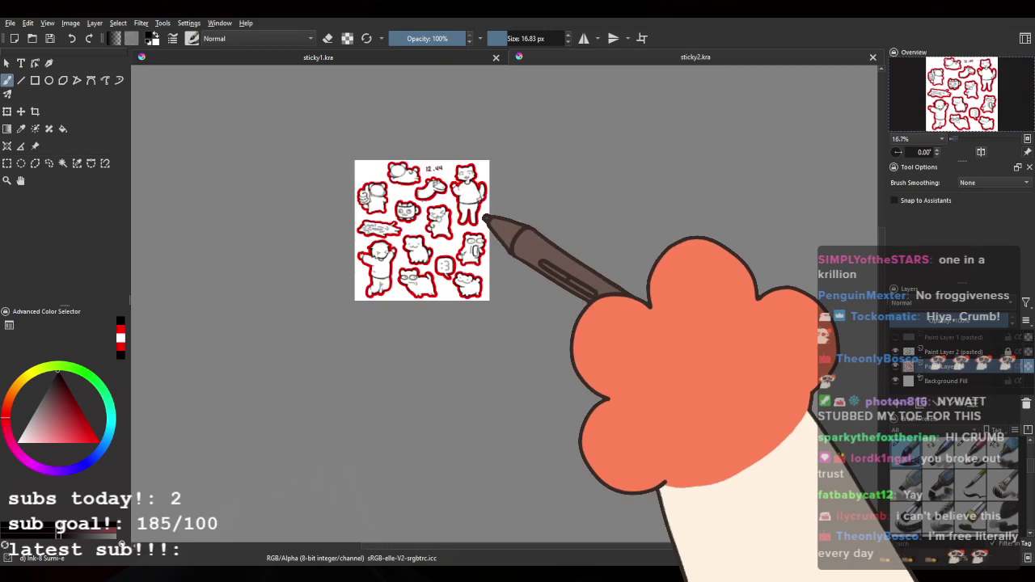
scroll(453, 223, "up", 1)
scroll(474, 234, "up", 1)
scroll(492, 220, "down", 1)
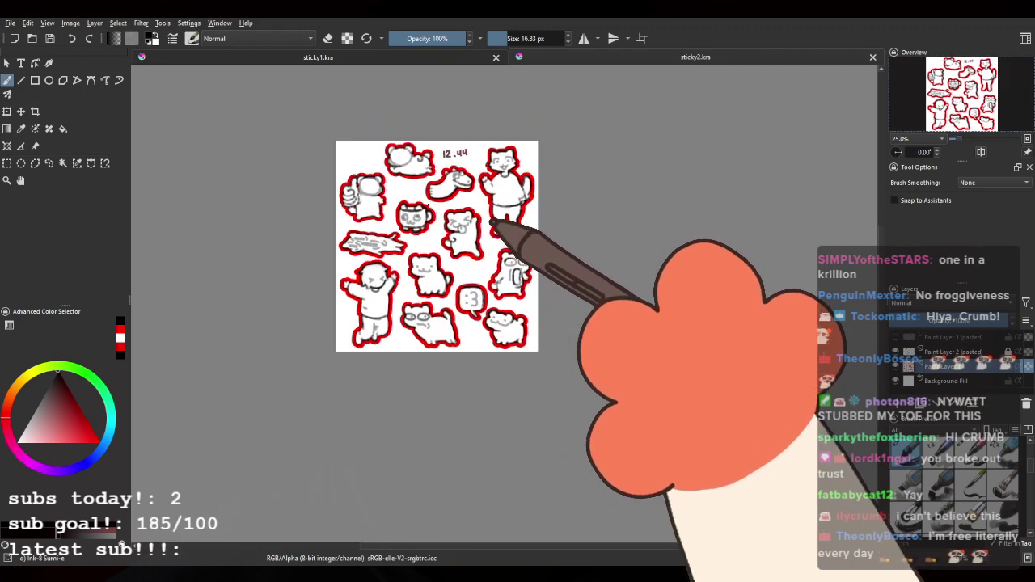
scroll(542, 211, "up", 1)
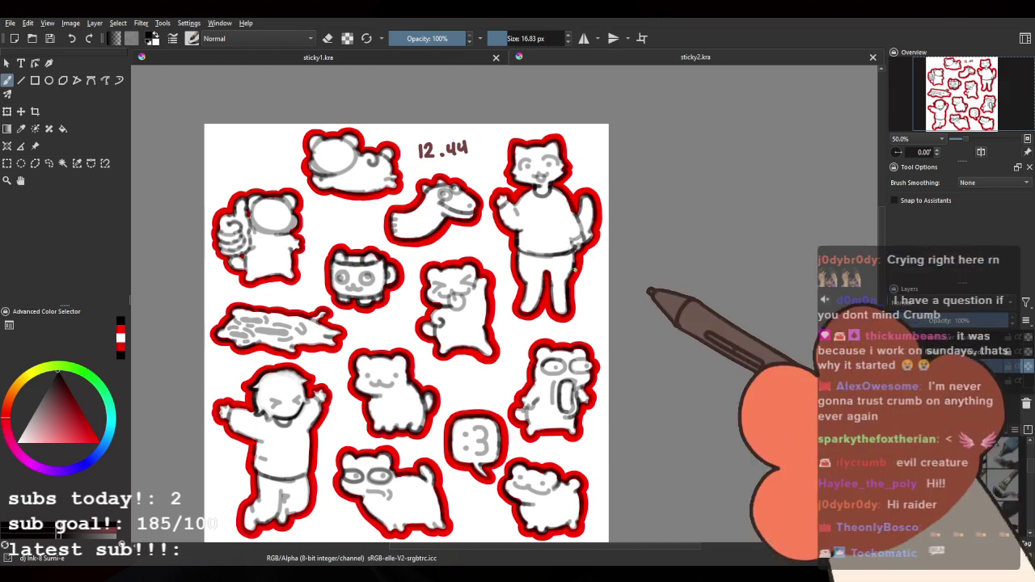
scroll(408, 173, "down", 3)
scroll(411, 175, "up", 4)
scroll(418, 177, "down", 1)
scroll(427, 182, "down", 3)
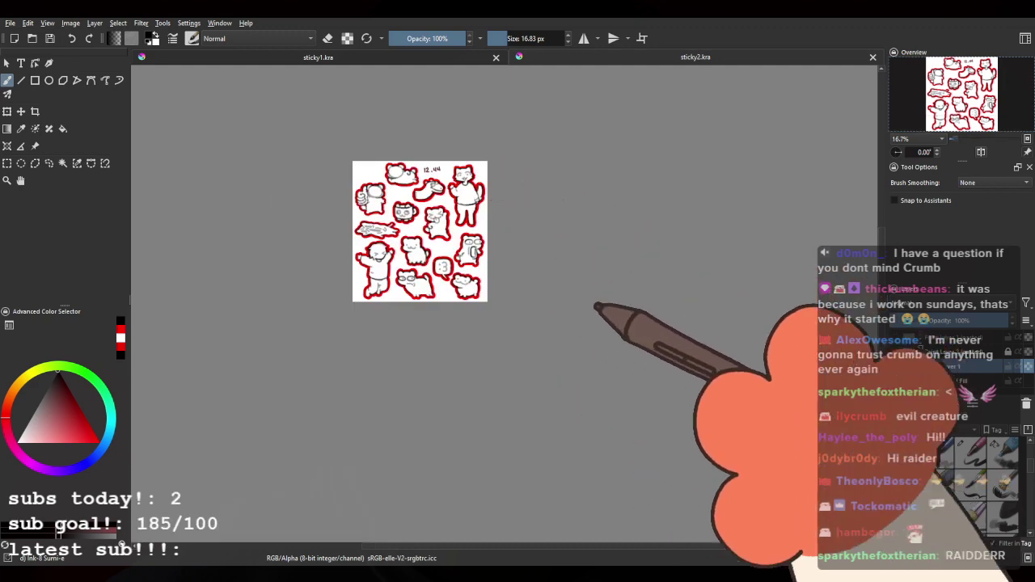
scroll(406, 171, "up", 4)
scroll(503, 226, "down", 2)
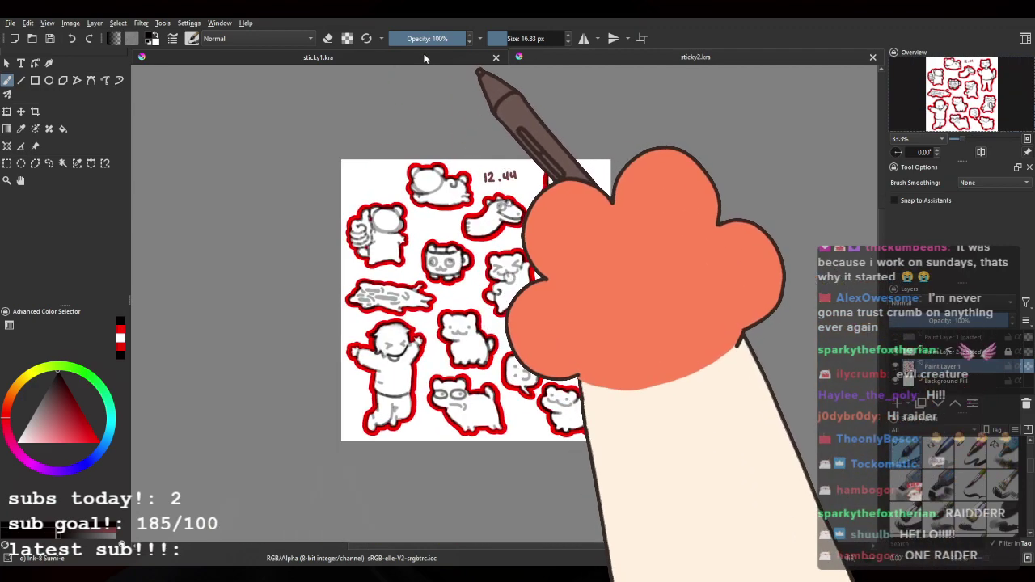
Step: Look at the finished sticker sheet in sticky1.kra and return to the sketches in sticky2.kra
left_click(425, 58)
scroll(496, 264, "down", 2)
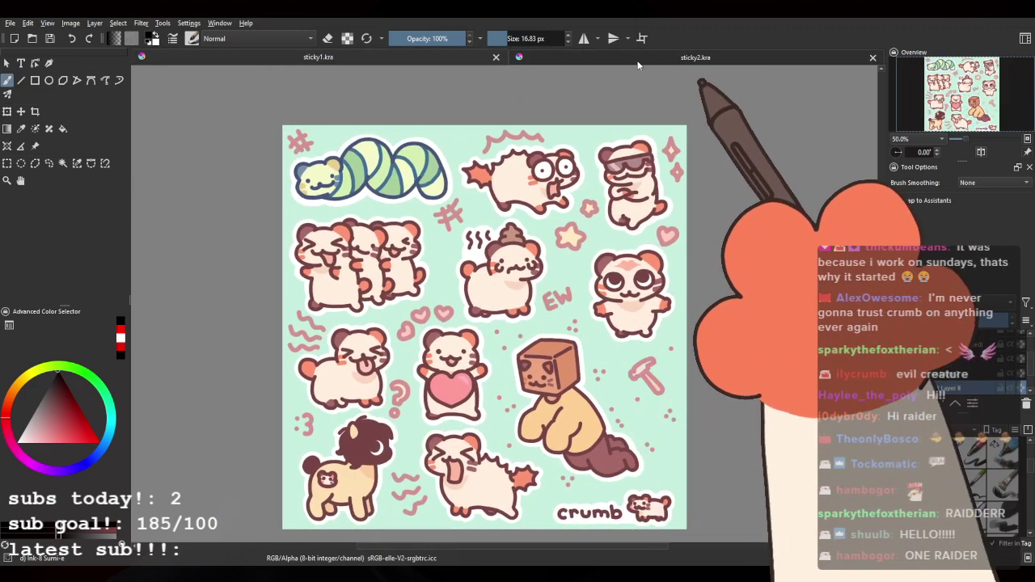
key("ctrl+Tab")
Step: Hide the red outline layer Paint Layer 1 and lower the opacity of Paint Layer 2 (pasted) to 43%
scroll(478, 257, "up", 4)
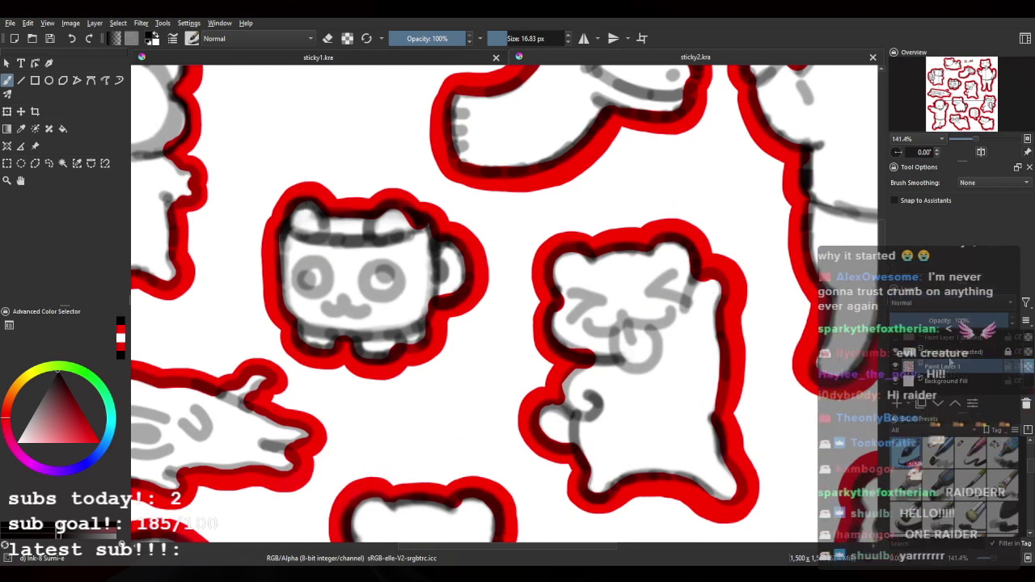
left_click(896, 367)
left_click(896, 352)
left_click(896, 353)
left_click(938, 354)
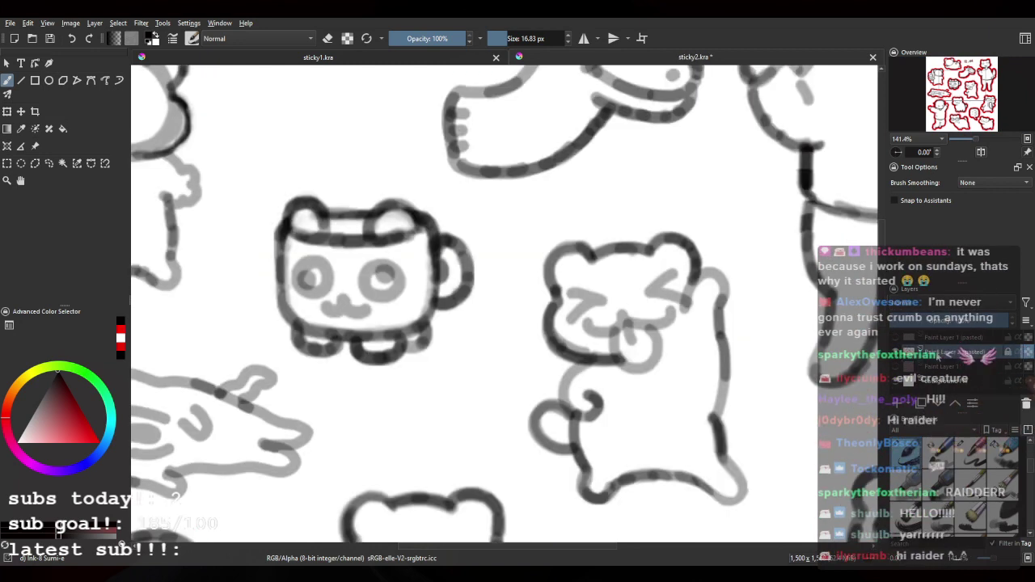
scroll(504, 308, "down", 5)
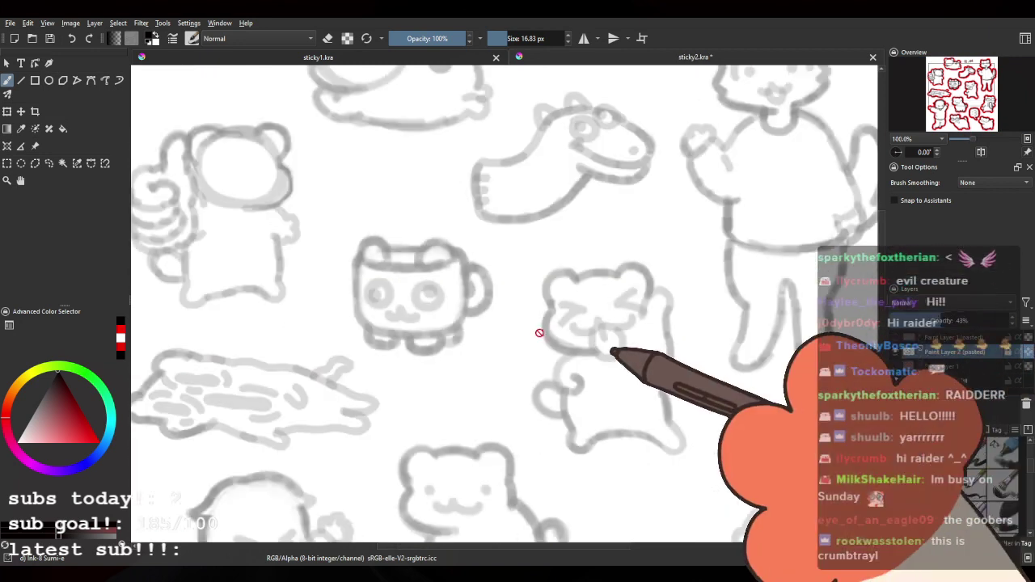
Step: Add a new paint layer above the faded sketch layer
scroll(504, 308, "up", 1)
scroll(446, 285, "up", 1)
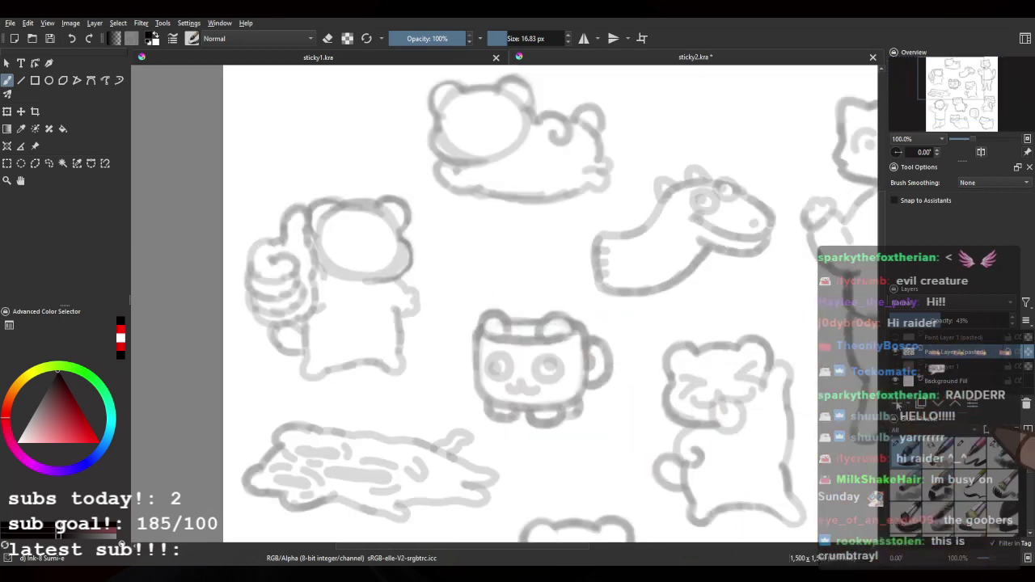
left_click(898, 405)
left_click_drag(617, 305, 442, 305)
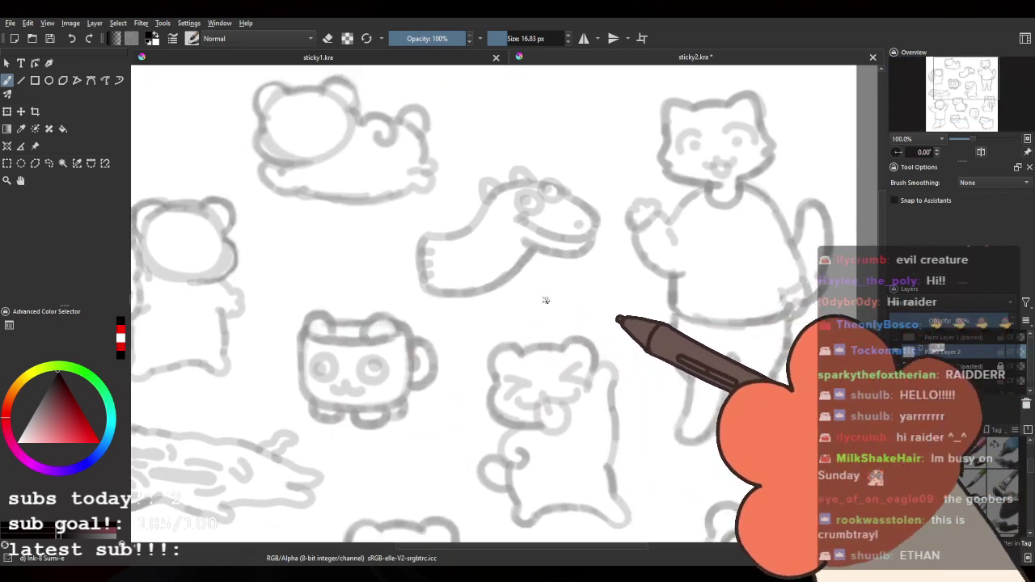
Step: Doodle a round smiling face with dot eyes in the empty space above the mug sketch
scroll(546, 300, "up", 1)
scroll(545, 297, "down", 2)
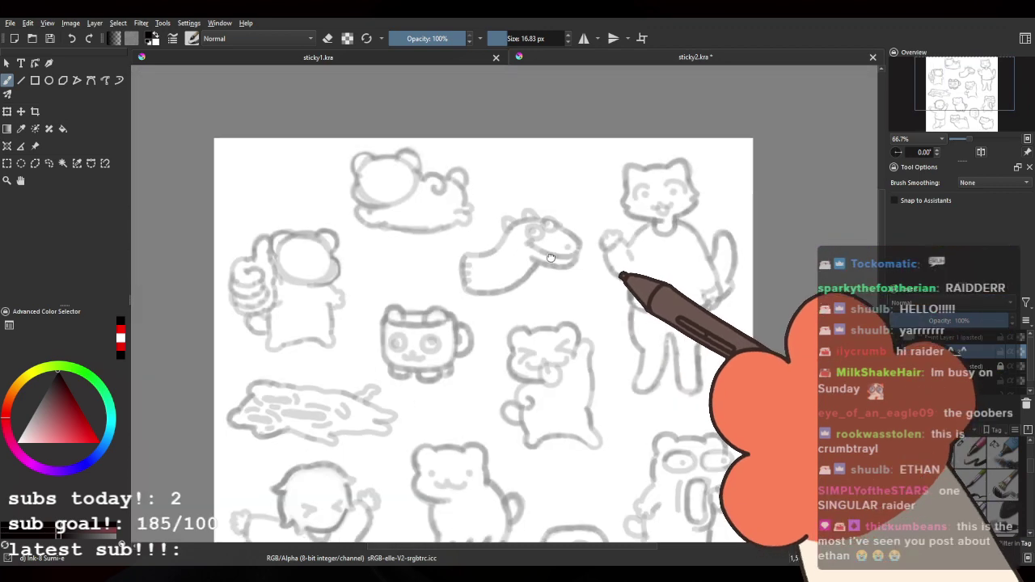
scroll(444, 235, "up", 3)
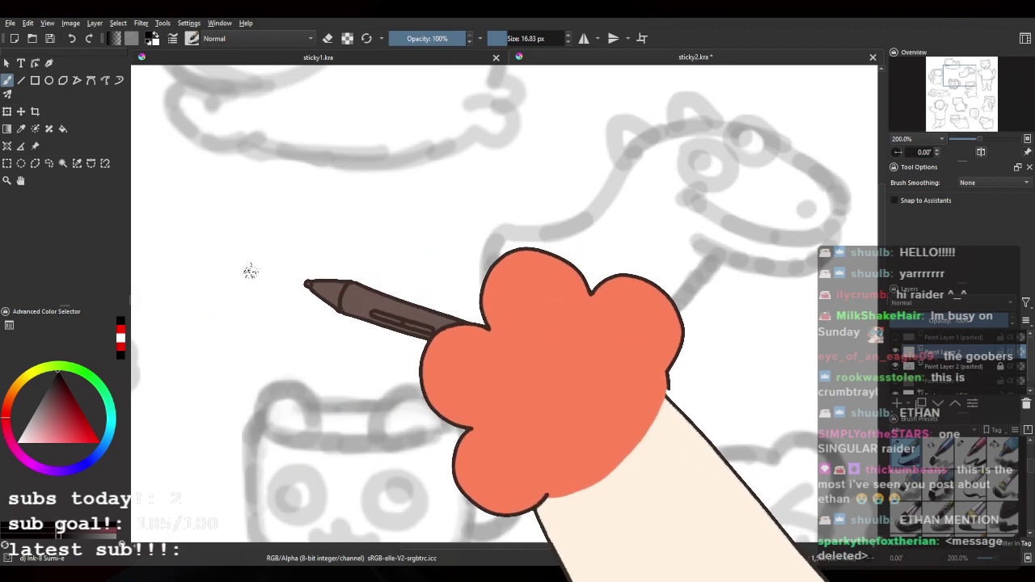
mouse_move(244, 266)
left_mouse_down()
mouse_move(259, 227)
mouse_move(293, 246)
mouse_move(277, 282)
mouse_move(367, 266)
mouse_move(282, 234)
mouse_move(335, 305)
mouse_move(317, 227)
mouse_move(327, 283)
mouse_move(377, 257)
left_mouse_up()
key("ctrl+z")
key("ctrl+z")
left_click(305, 254)
left_click(338, 252)
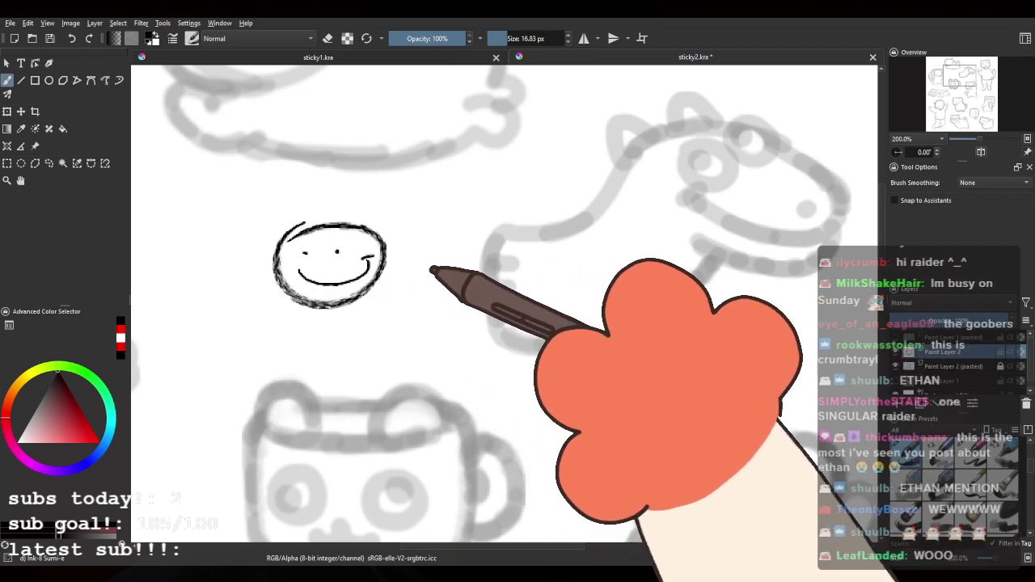
Step: Draw a stick-figure body with two arms and two legs below the smiling face
left_click_drag(320, 307, 323, 379)
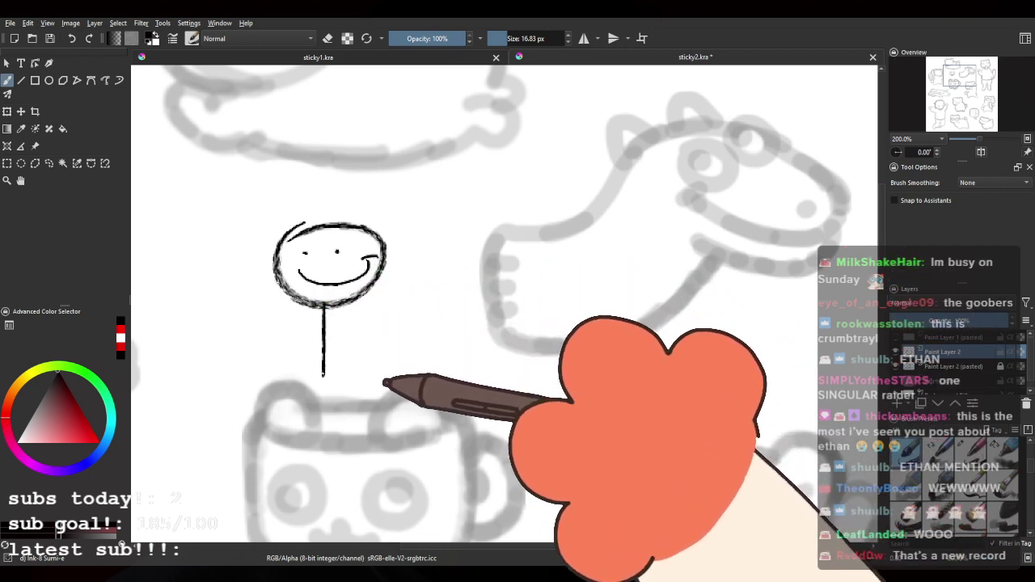
left_click_drag(322, 312, 314, 357)
left_click_drag(326, 310, 358, 371)
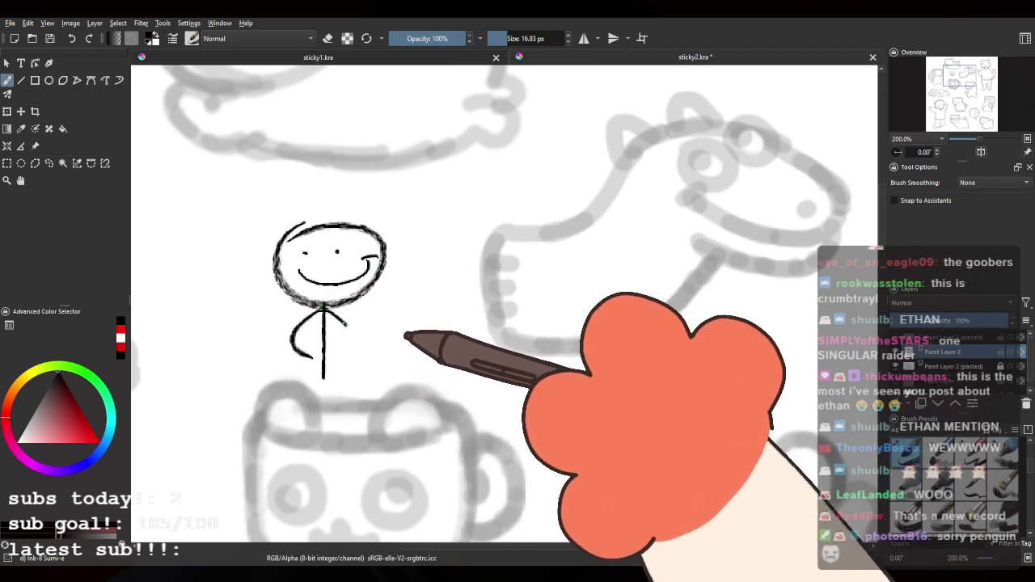
left_click_drag(324, 411, 326, 464)
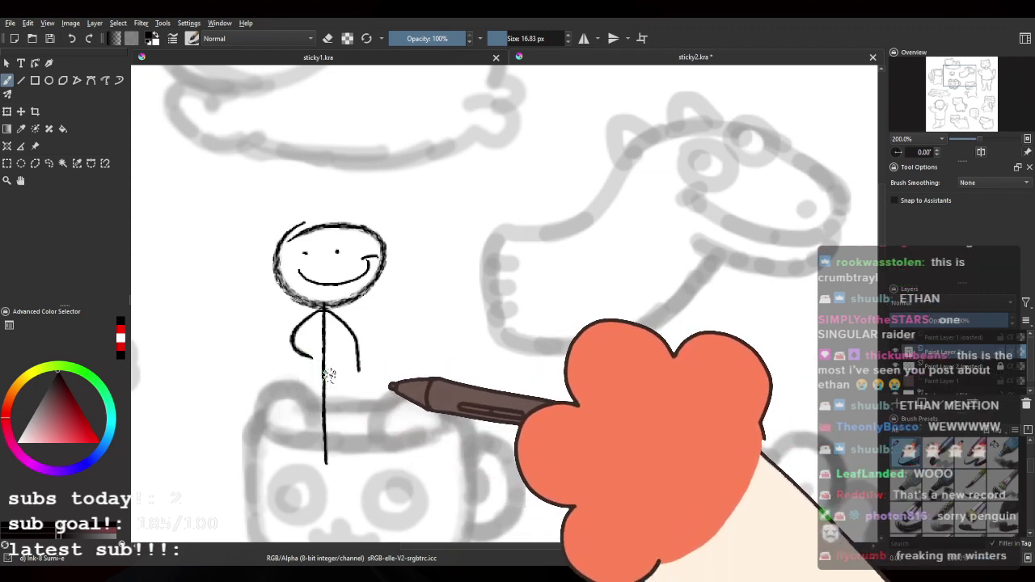
left_click_drag(324, 376, 346, 464)
left_click_drag(310, 326, 440, 298)
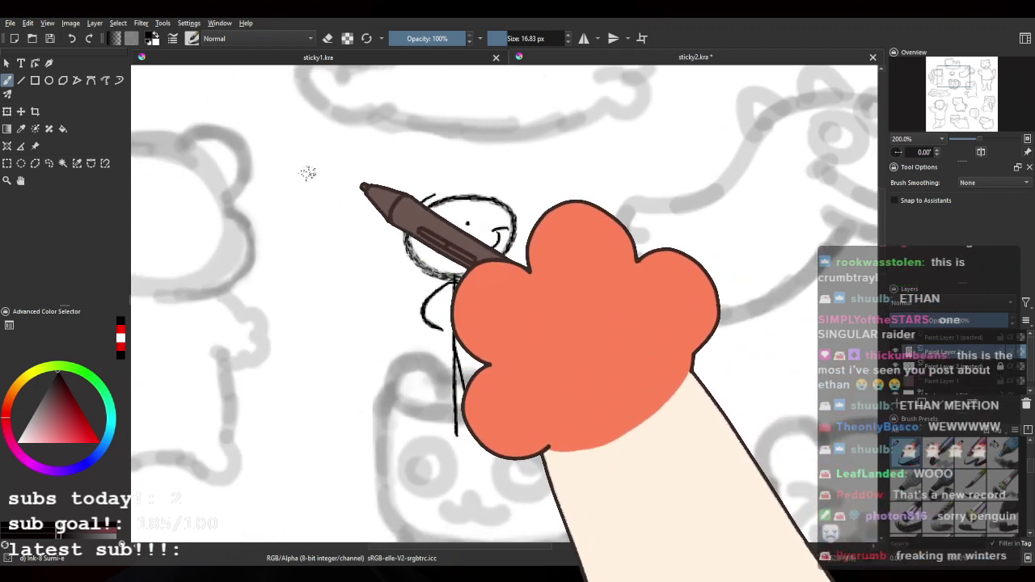
Step: Test the textured brush with a long wavy stroke beside the stick figure, and undo it
mouse_move(320, 162)
left_mouse_down()
mouse_move(286, 232)
mouse_move(289, 254)
mouse_move(319, 275)
mouse_move(283, 550)
mouse_move(364, 247)
mouse_move(358, 388)
left_mouse_up()
left_click_drag(437, 228, 445, 235)
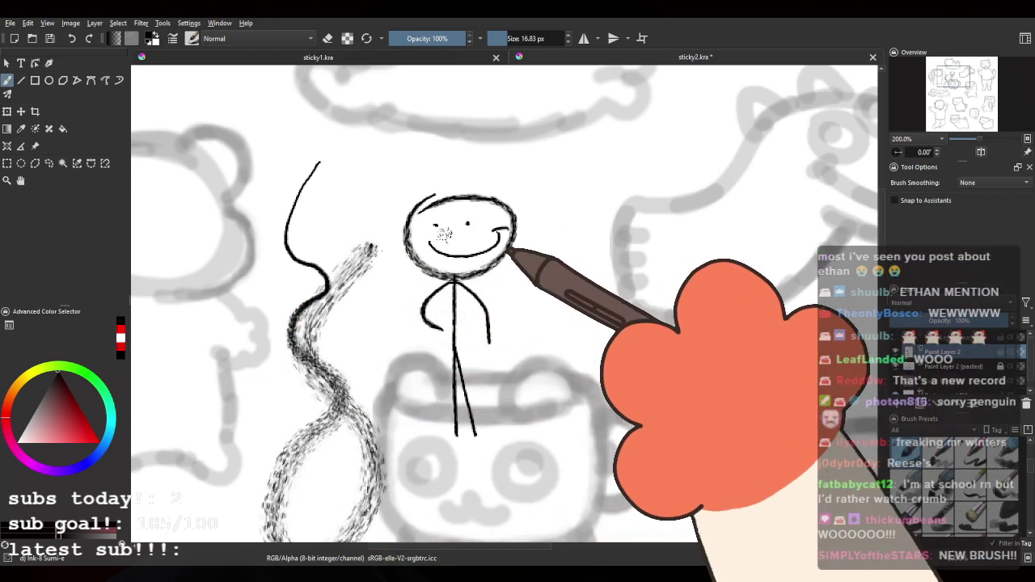
key("ctrl+z")
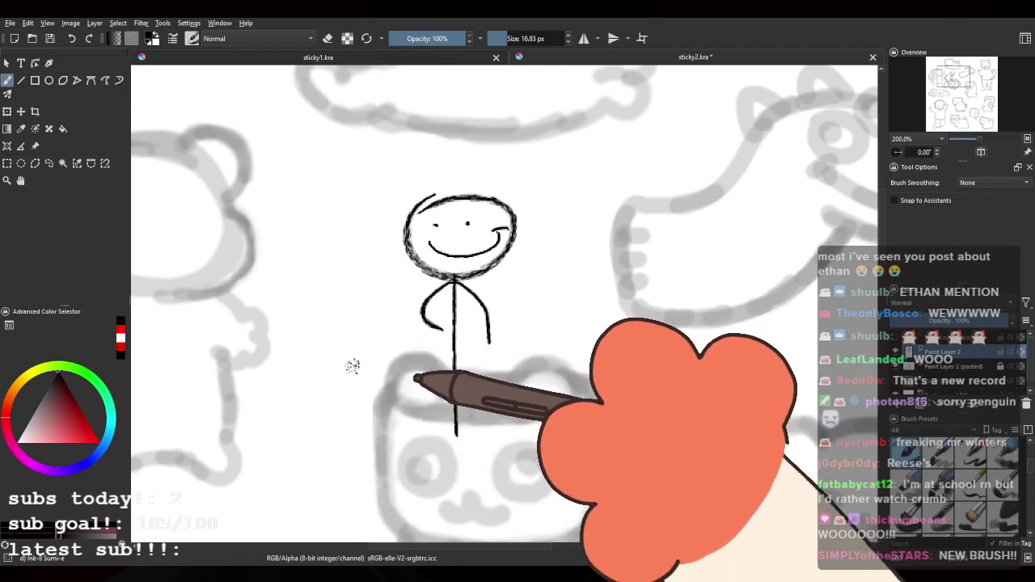
Step: Undo all strokes of the stick figure, including its face
key("ctrl+z")
key("ctrl+z")
key("ctrl+z")
key("ctrl+z")
key("ctrl+z")
key("ctrl+z")
key("ctrl+z")
key("ctrl+z")
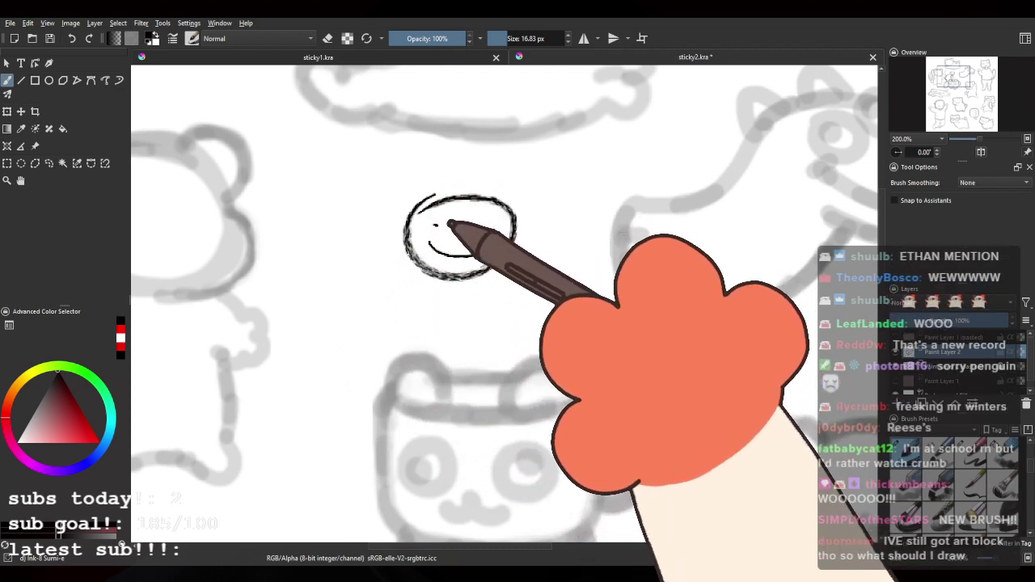
Step: Doodle a smirking bear head with half-closed eyes and two ears above the mug sketch
mouse_move(390, 229)
left_mouse_down()
mouse_move(411, 199)
mouse_move(474, 195)
mouse_move(490, 180)
mouse_move(514, 213)
left_mouse_up()
left_click_drag(392, 232, 398, 243)
mouse_move(398, 244)
left_mouse_down()
mouse_move(390, 265)
mouse_move(444, 277)
mouse_move(442, 238)
mouse_move(424, 240)
mouse_move(519, 218)
mouse_move(503, 220)
left_mouse_up()
left_click_drag(440, 263, 522, 232)
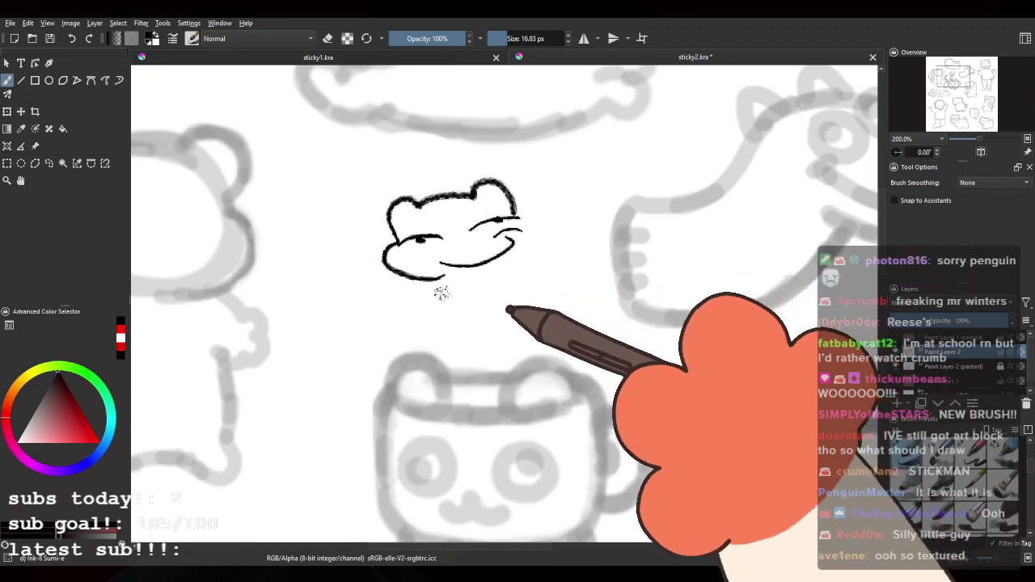
Step: Add two small arms and the sides of the body to the smirking bear doodle
mouse_move(441, 277)
left_mouse_down()
mouse_move(415, 291)
mouse_move(446, 307)
left_mouse_up()
mouse_move(523, 215)
left_mouse_down()
mouse_move(569, 264)
mouse_move(541, 286)
left_mouse_up()
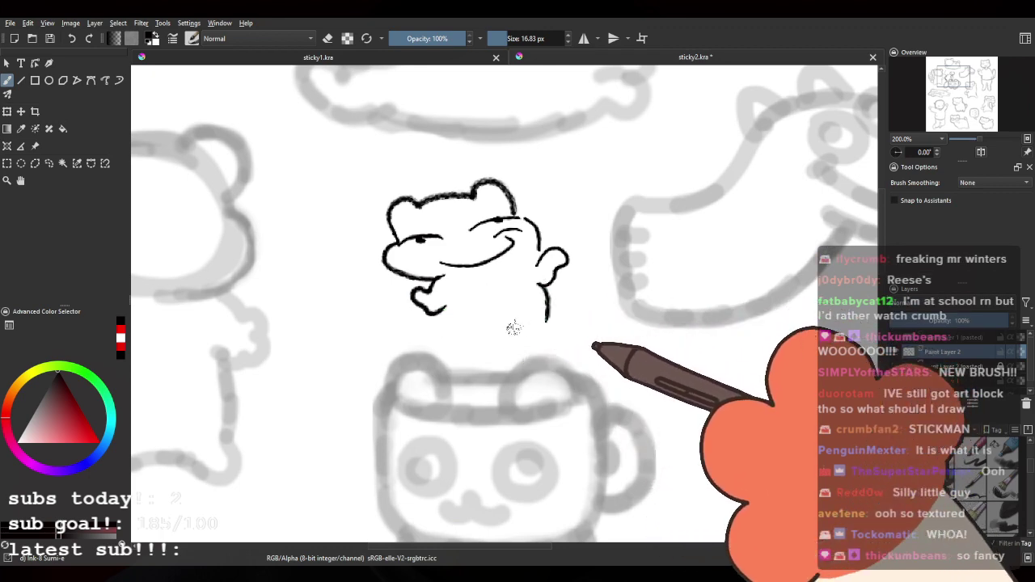
left_click_drag(442, 310, 433, 331)
left_click_drag(545, 285, 548, 322)
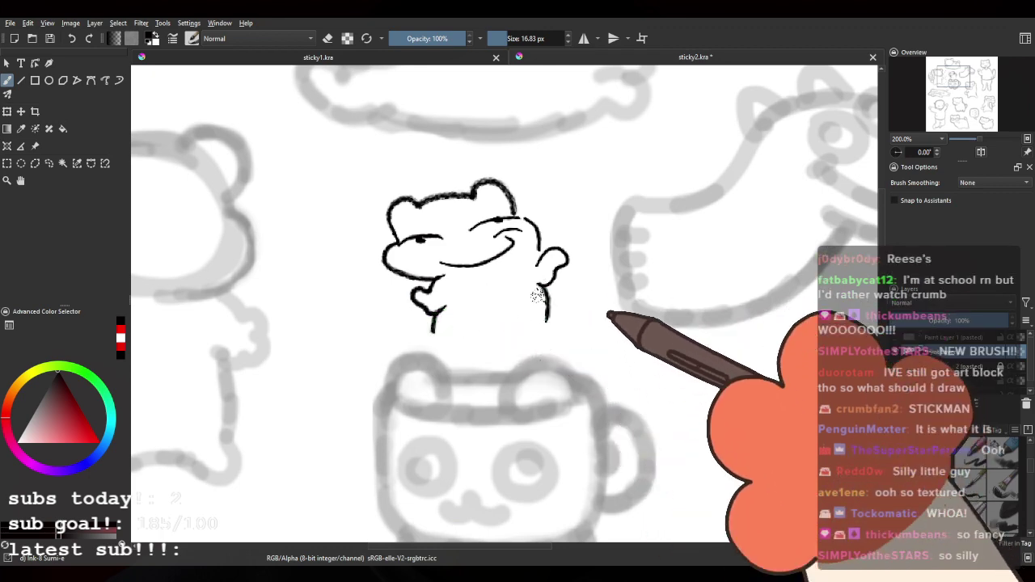
Step: Undo all strokes of the smirking bear doodle
scroll(539, 296, "down", 2)
key("ctrl+z")
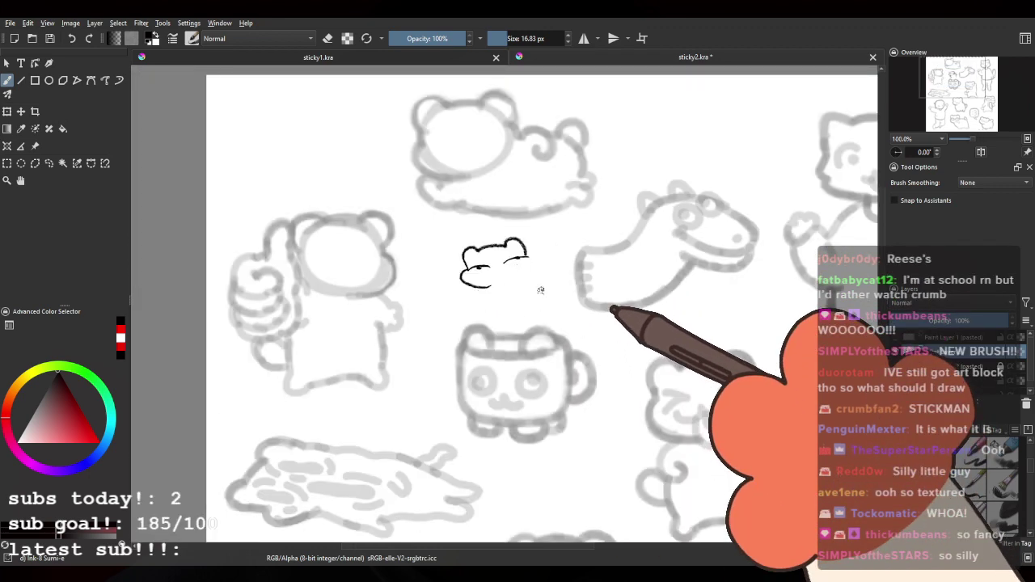
key("ctrl+z")
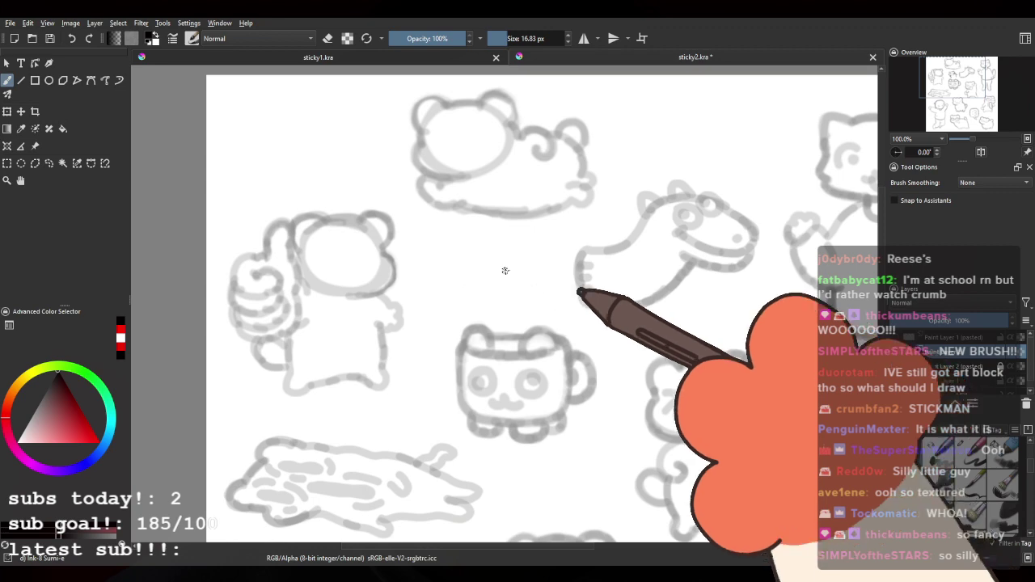
Step: Choose the Basic-1 brush preset and set its size to 12.44 px
left_click_drag(463, 243, 434, 234)
scroll(936, 461, "up", 3)
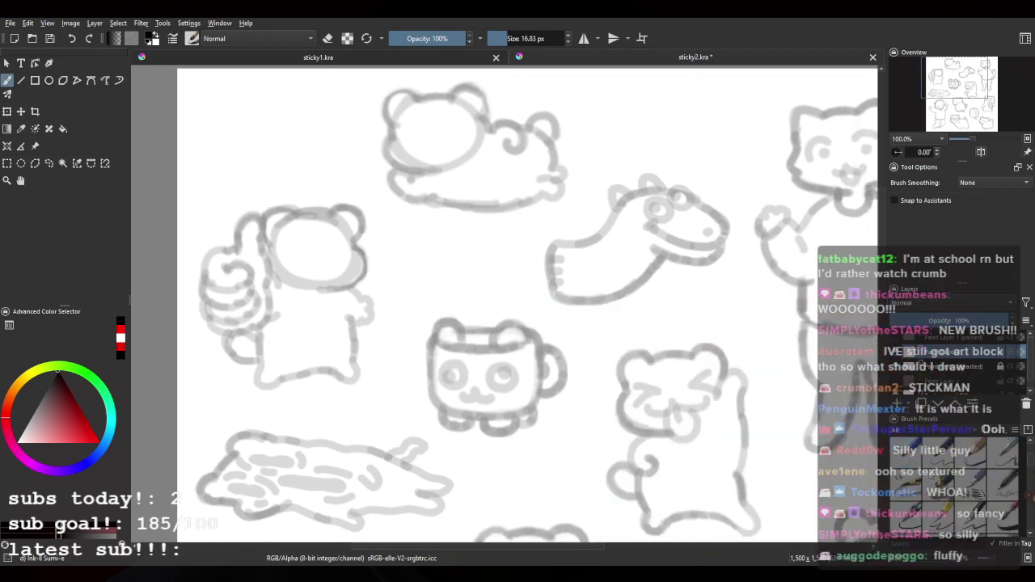
left_click_drag(626, 320, 426, 303)
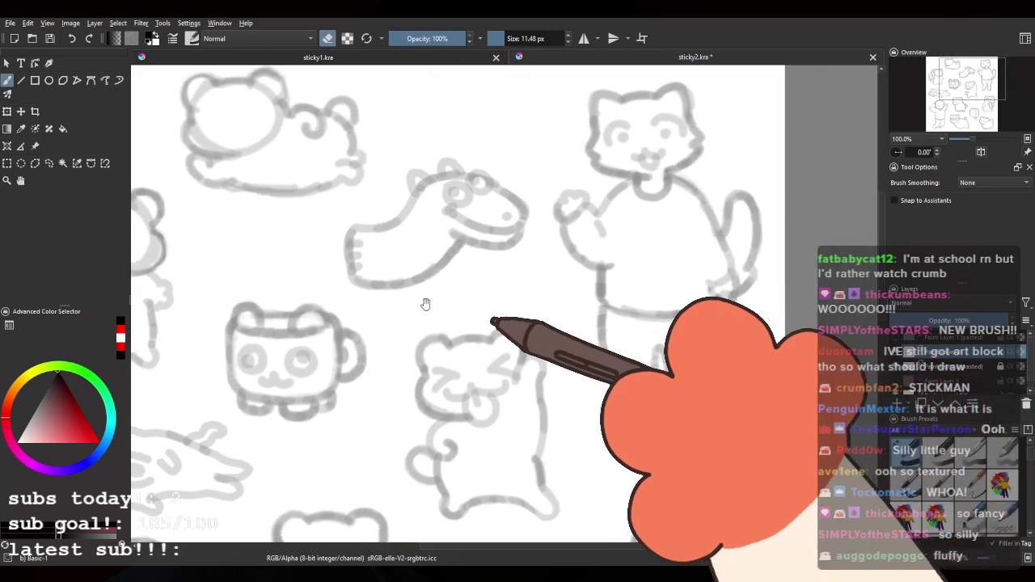
right_click(536, 36)
scroll(559, 224, "down", 2)
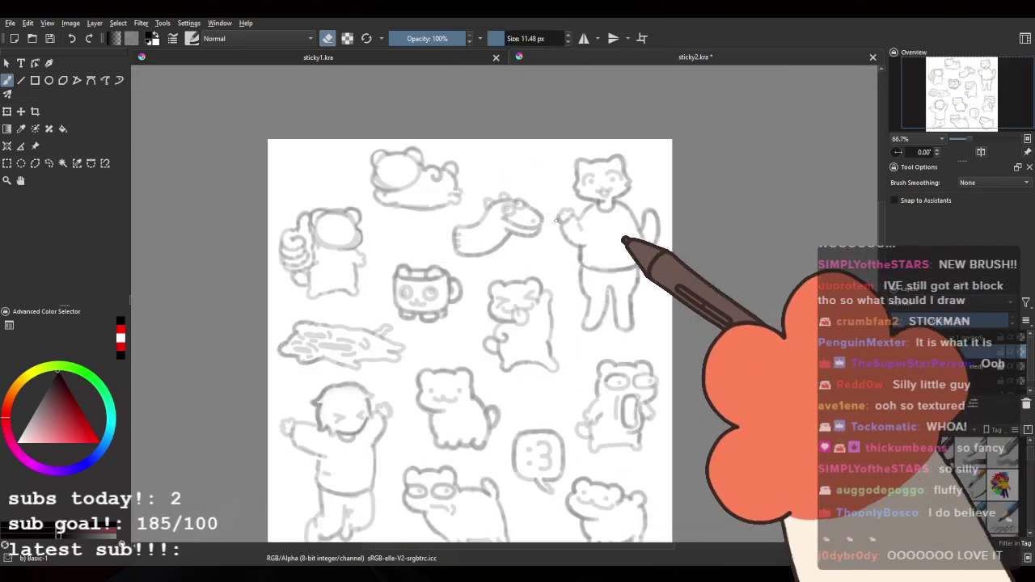
left_click(894, 382)
left_click(894, 383)
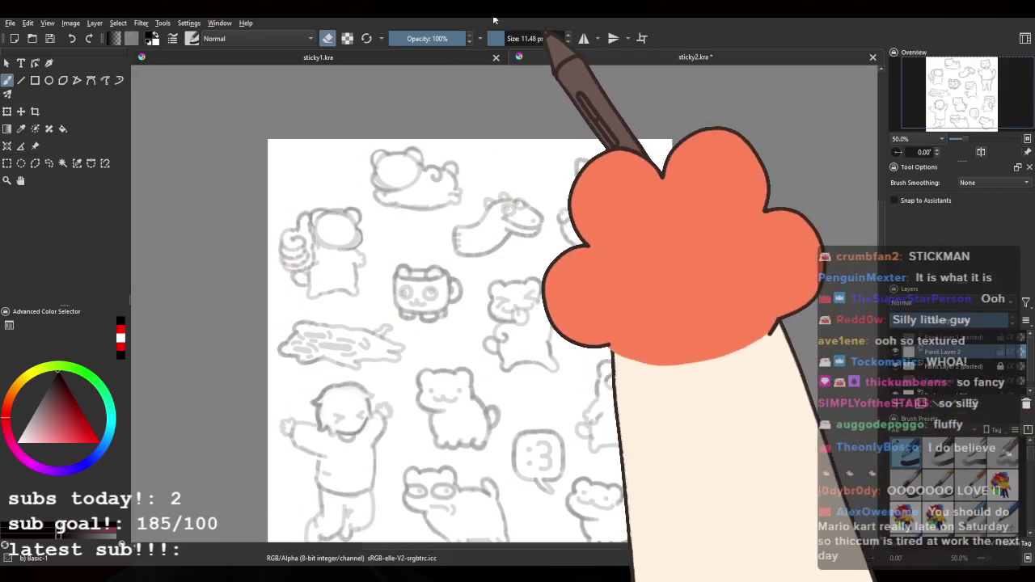
double_click(548, 38)
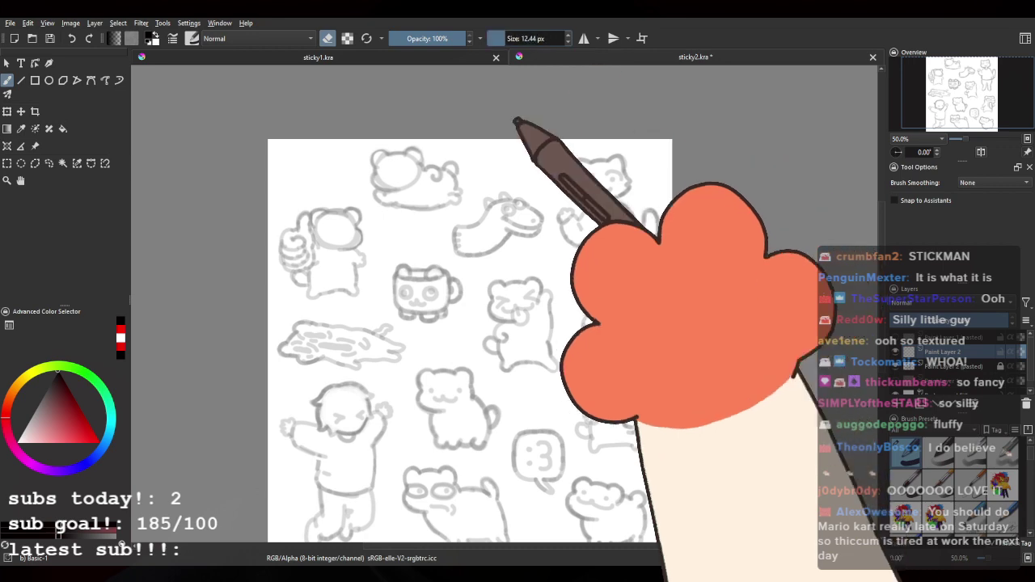
Step: Turn off eraser mode and undo a test stroke over the dinosaur sketch
key("1")
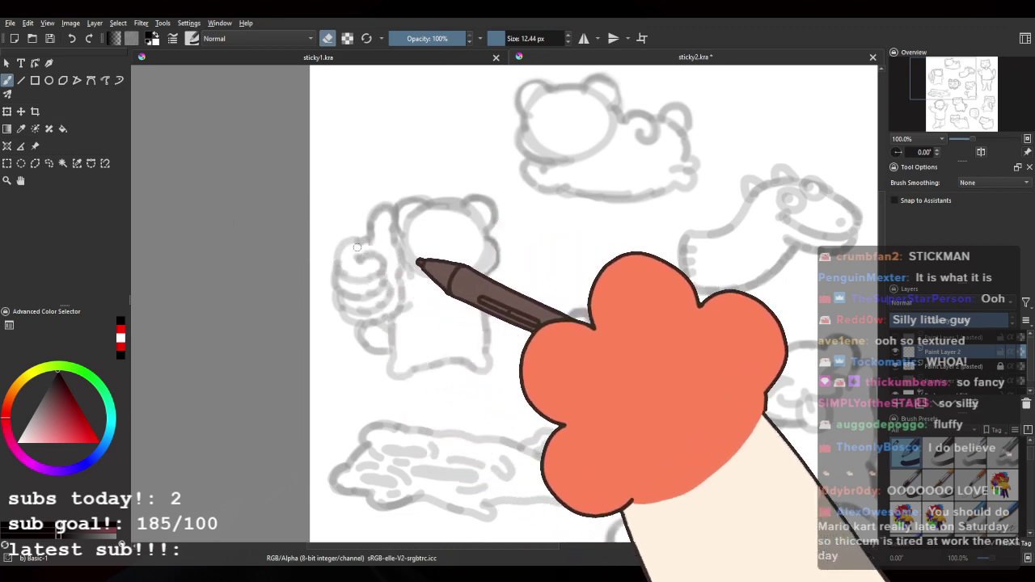
scroll(366, 245, "down", 2)
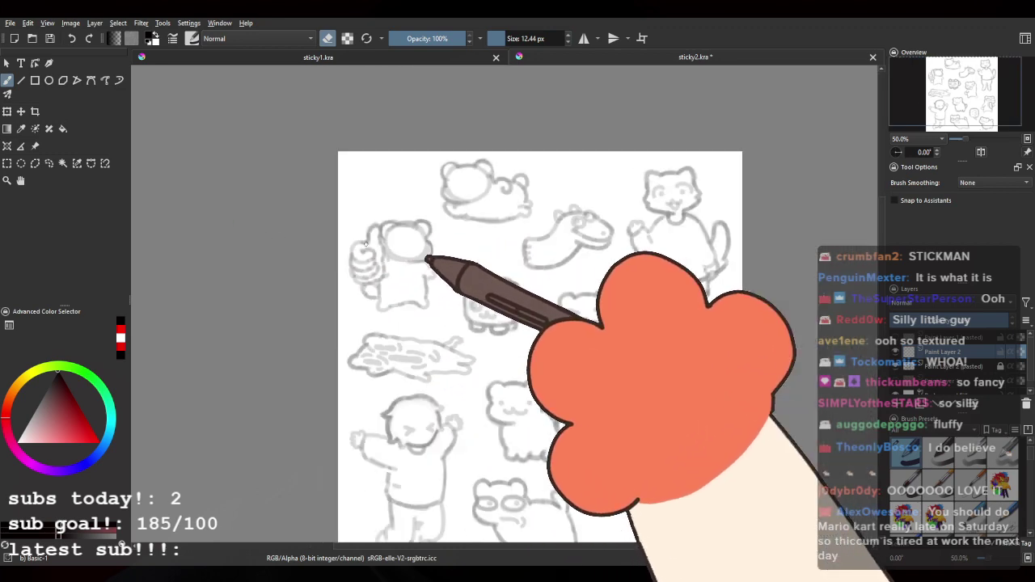
scroll(464, 183, "up", 4)
left_click(326, 41)
scroll(384, 155, "down", 3)
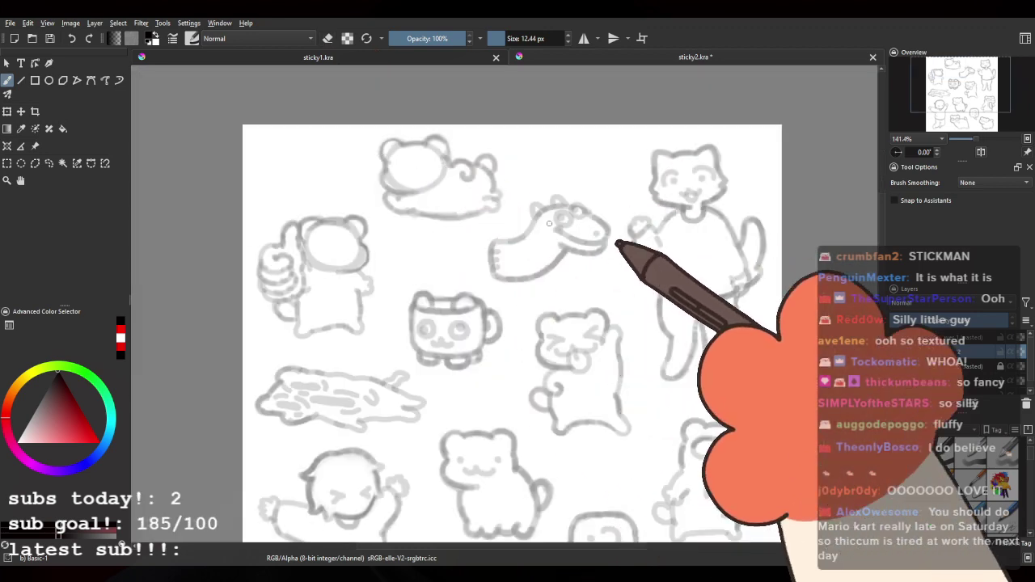
left_click_drag(552, 226, 459, 224)
scroll(565, 227, "up", 3)
key("ctrl+z")
Step: Sample the dark maroon outline colour from the finished stickers in sticky1.kra and return to sticky2.kra
key("2")
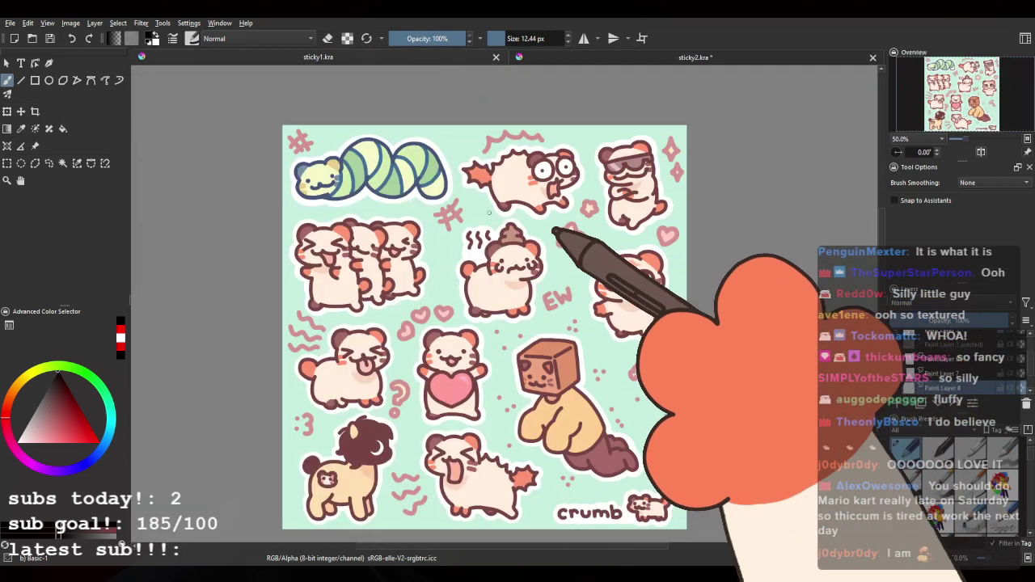
scroll(517, 243, "up", 6)
scroll(485, 227, "down", 2)
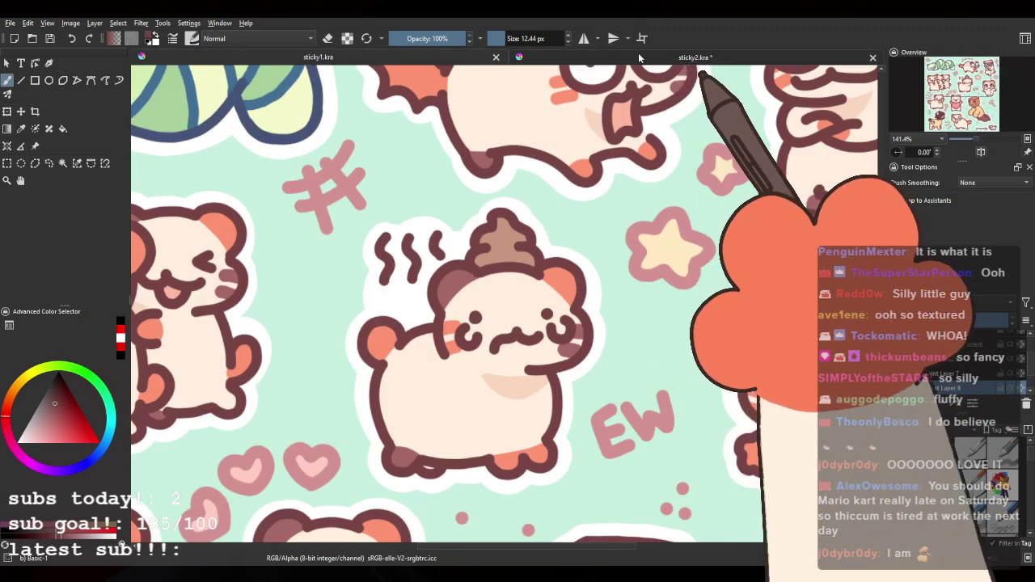
left_click(641, 59)
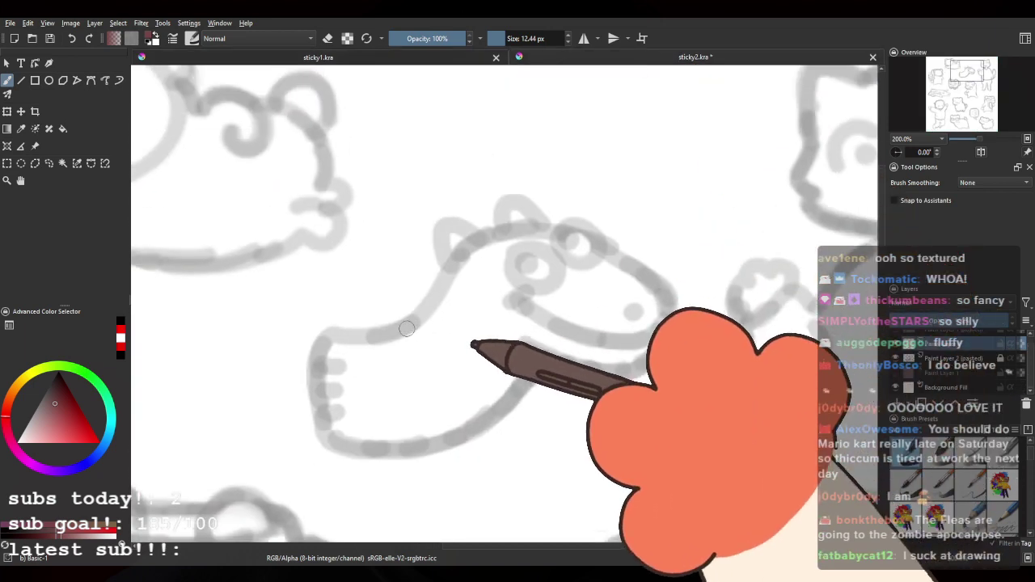
Step: Try Stabilizer brush smoothing with a test stroke along the top of the dinosaur's head and undo the stroke
key("2")
scroll(459, 260, "up", 5)
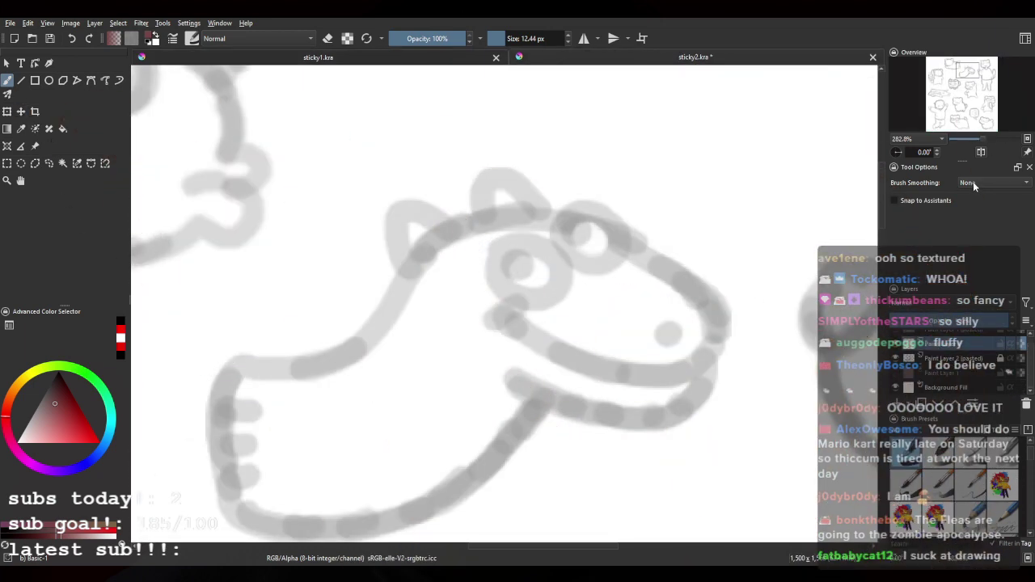
left_click(977, 215)
left_click_drag(440, 231, 518, 200)
key("ctrl+z")
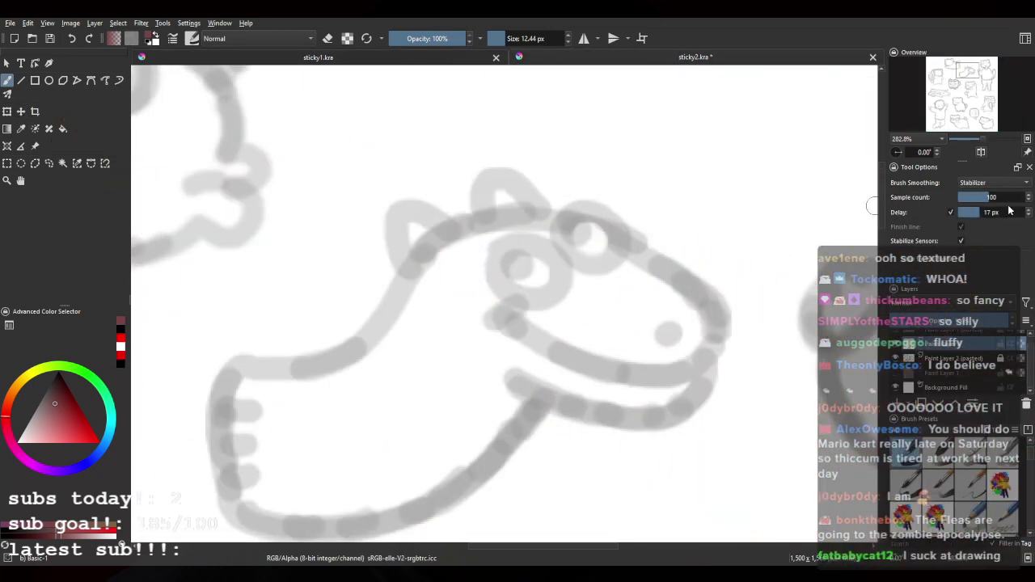
Step: Try Weighted brush smoothing with a test stroke over the dinosaur's head and undo the stroke
left_click(984, 186)
left_click(998, 174)
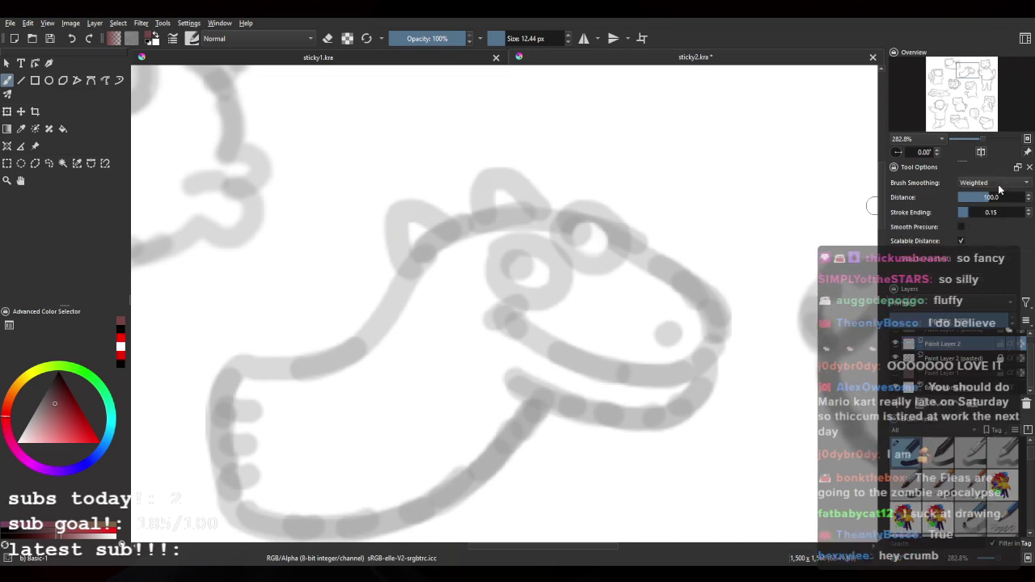
left_click_drag(619, 209, 430, 269)
key("ctrl+z")
Step: Set the brush smoothing back to Stabilizer and undo a test stroke on the dinosaur's head
left_click(987, 196)
left_click_drag(466, 229, 569, 215)
scroll(514, 211, "up", 2)
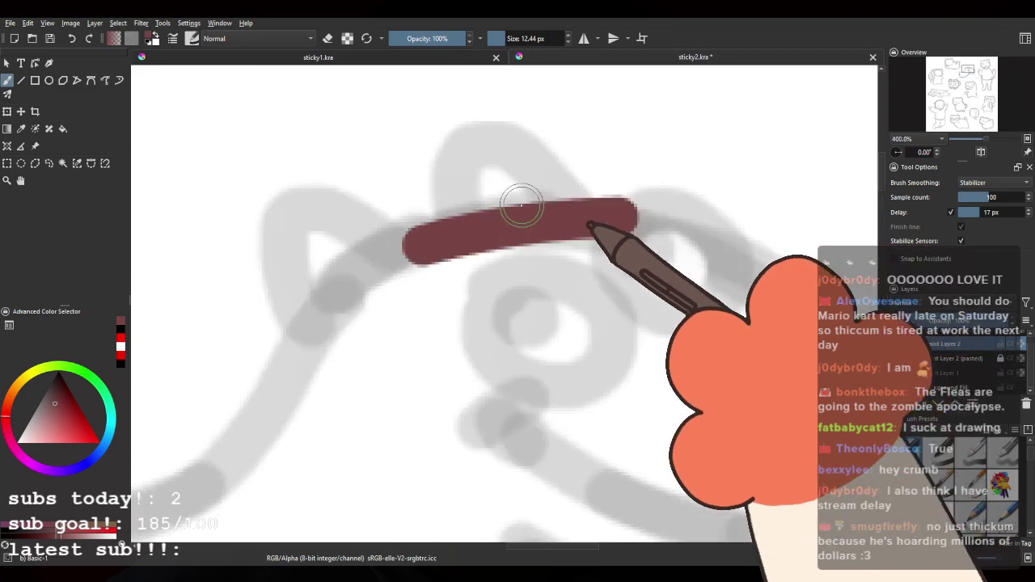
scroll(521, 205, "down", 1)
key("ctrl+z")
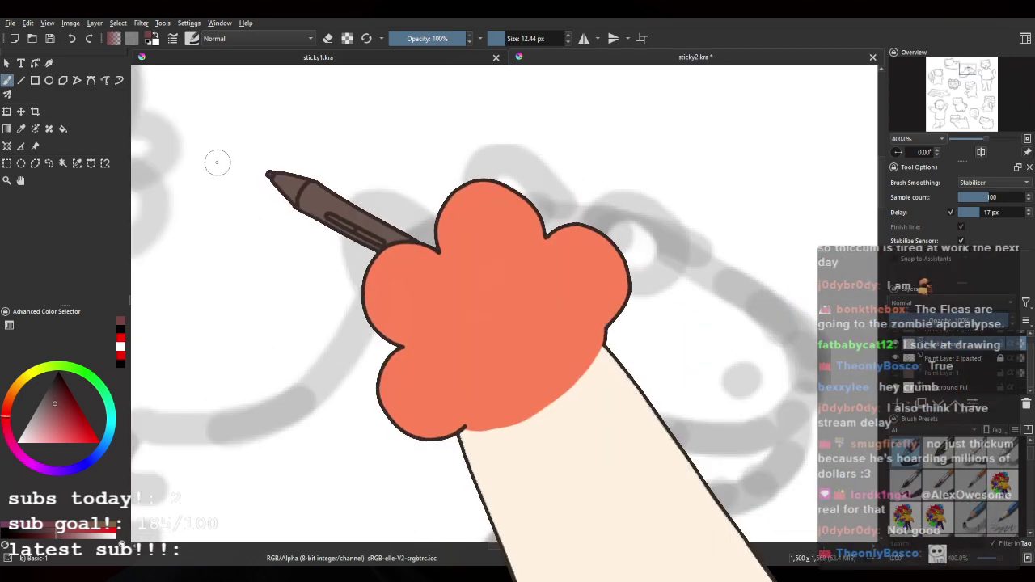
left_click_drag(428, 295, 280, 272)
mouse_move(402, 266)
left_mouse_down()
mouse_move(321, 241)
mouse_move(371, 250)
left_mouse_up()
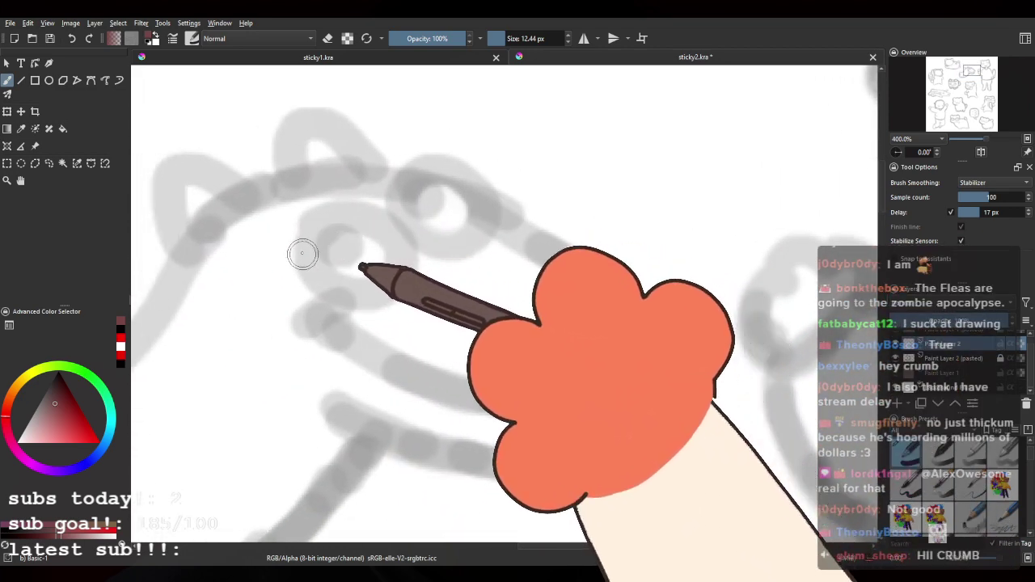
mouse_move(328, 215)
left_mouse_down()
mouse_move(316, 265)
mouse_move(384, 278)
mouse_move(381, 228)
mouse_move(314, 228)
mouse_move(320, 219)
mouse_move(323, 280)
left_mouse_up()
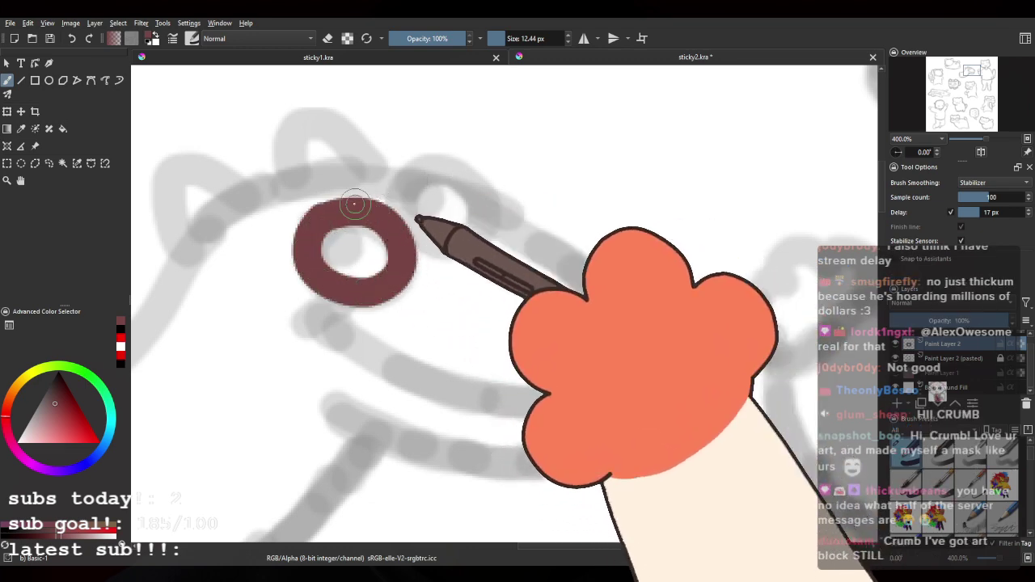
key("ctrl+z")
left_click_drag(331, 217, 374, 251)
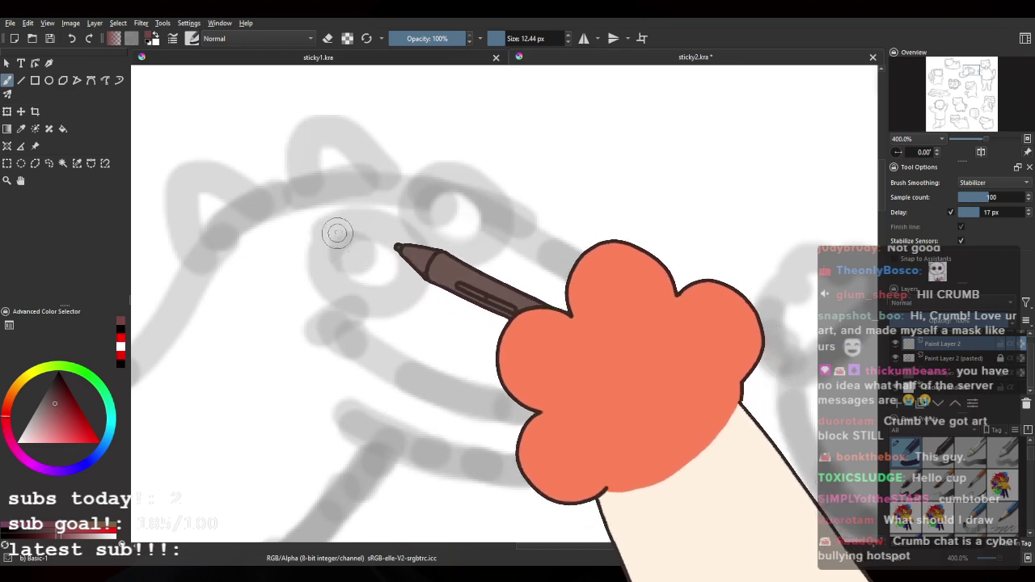
key("ctrl+z")
Step: Ink the dinosaur's nearer eye as a maroon ring with a filled pupil and tidy its outer edge with the eraser
mouse_move(326, 226)
left_mouse_down()
mouse_move(334, 285)
mouse_move(415, 278)
mouse_move(378, 216)
mouse_move(319, 241)
mouse_move(338, 290)
left_mouse_up()
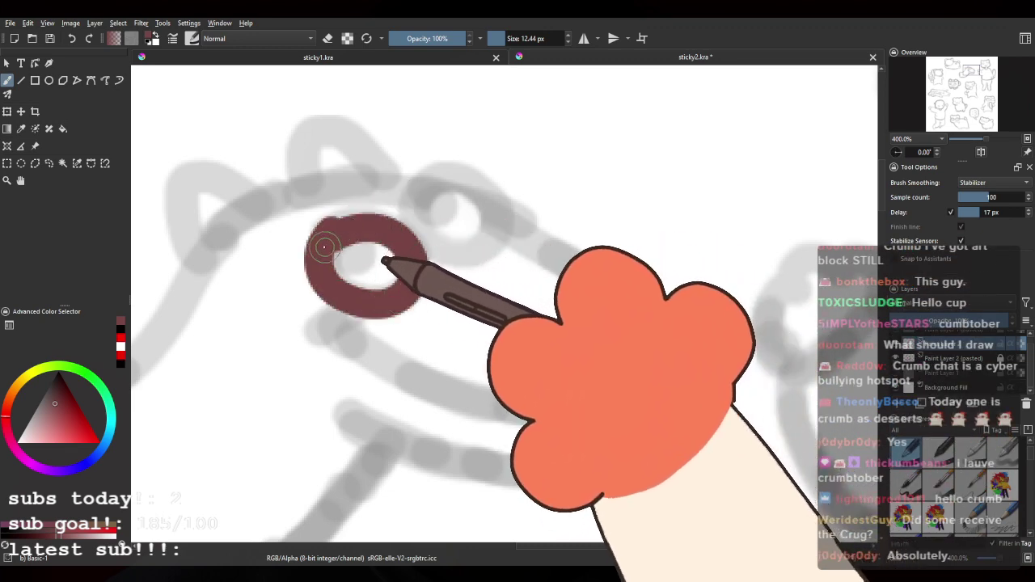
mouse_move(414, 261)
left_mouse_down()
mouse_move(367, 223)
mouse_move(328, 242)
mouse_move(339, 236)
mouse_move(360, 252)
mouse_move(337, 243)
left_mouse_up()
key("e")
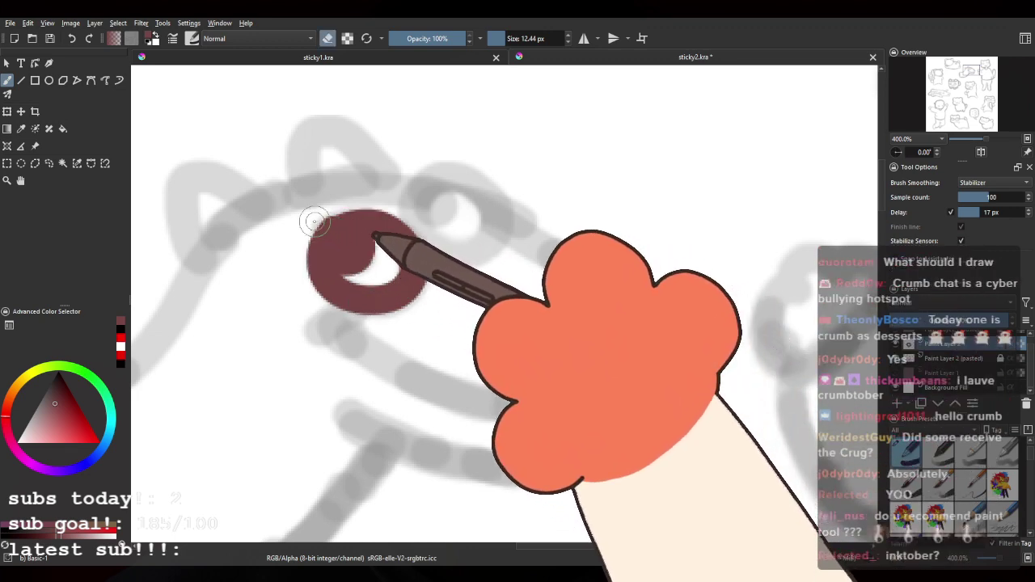
key("e")
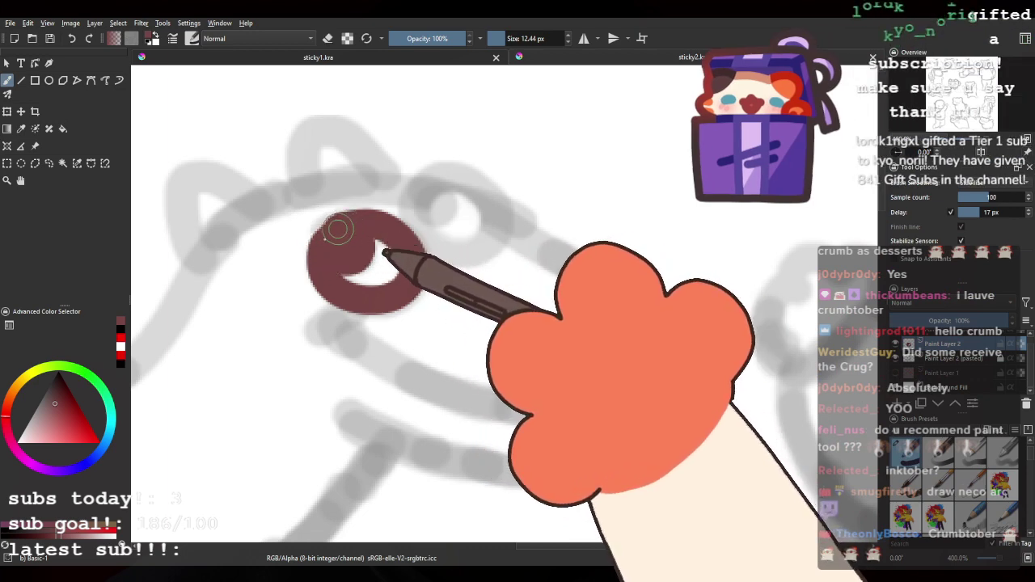
Step: Ink the dinosaur's far eye as a ring touching the first, clean its edge and fill in the pupil
mouse_move(414, 195)
left_mouse_down()
mouse_move(365, 220)
mouse_move(447, 241)
left_mouse_up()
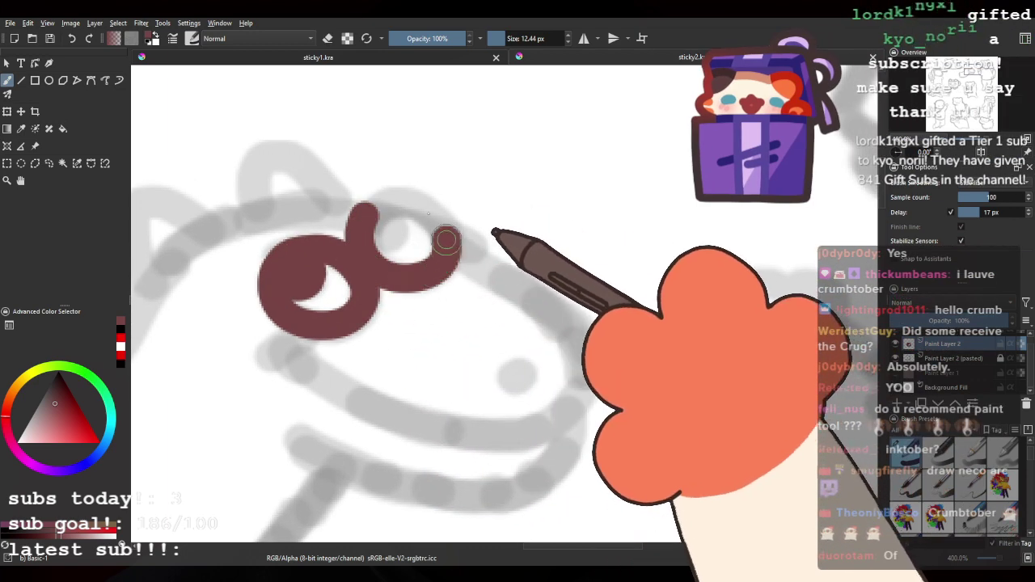
key("e")
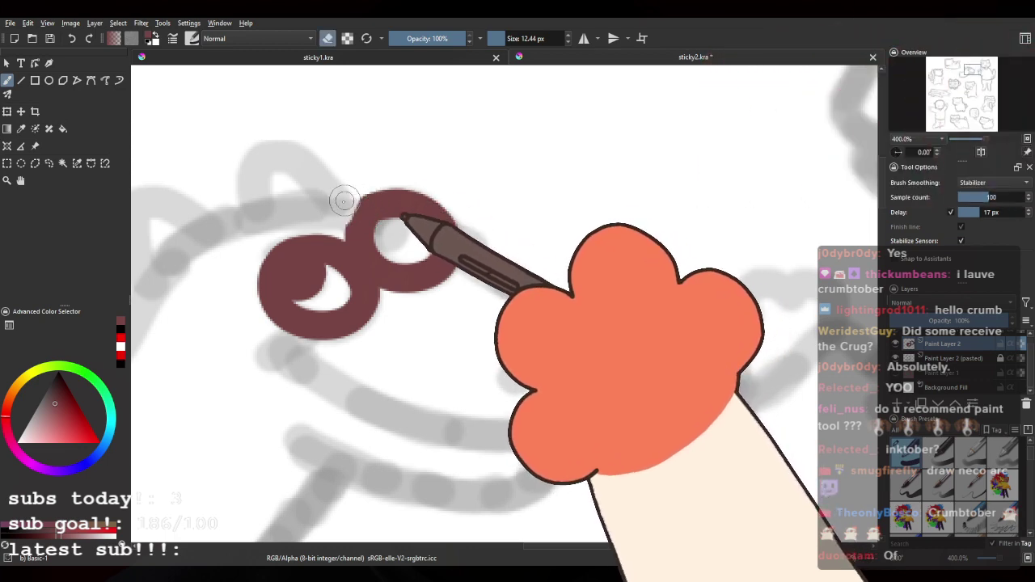
key("e")
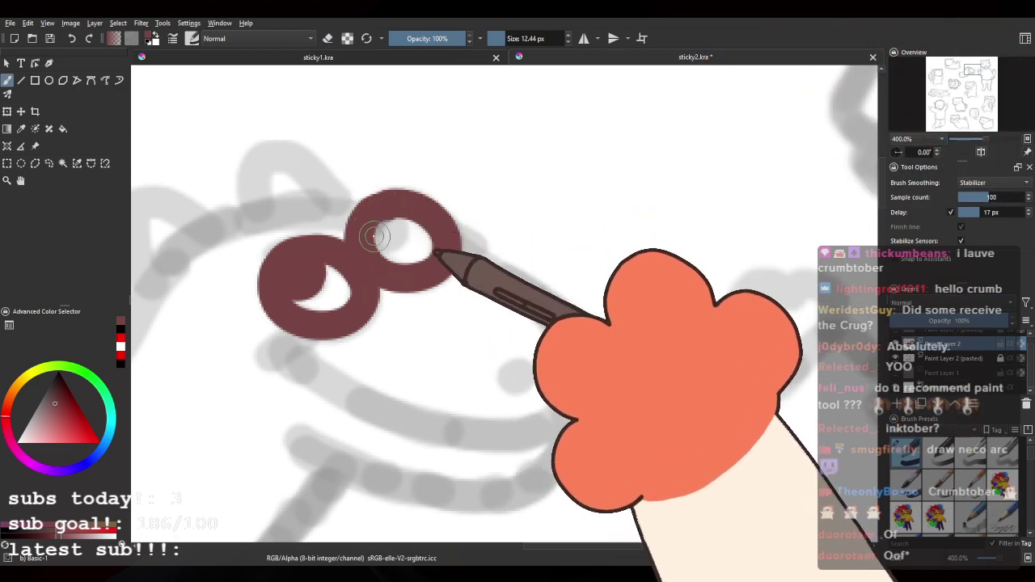
mouse_move(346, 304)
left_mouse_down()
mouse_move(429, 300)
mouse_move(360, 220)
mouse_move(435, 308)
left_mouse_up()
left_click_drag(419, 248, 411, 274)
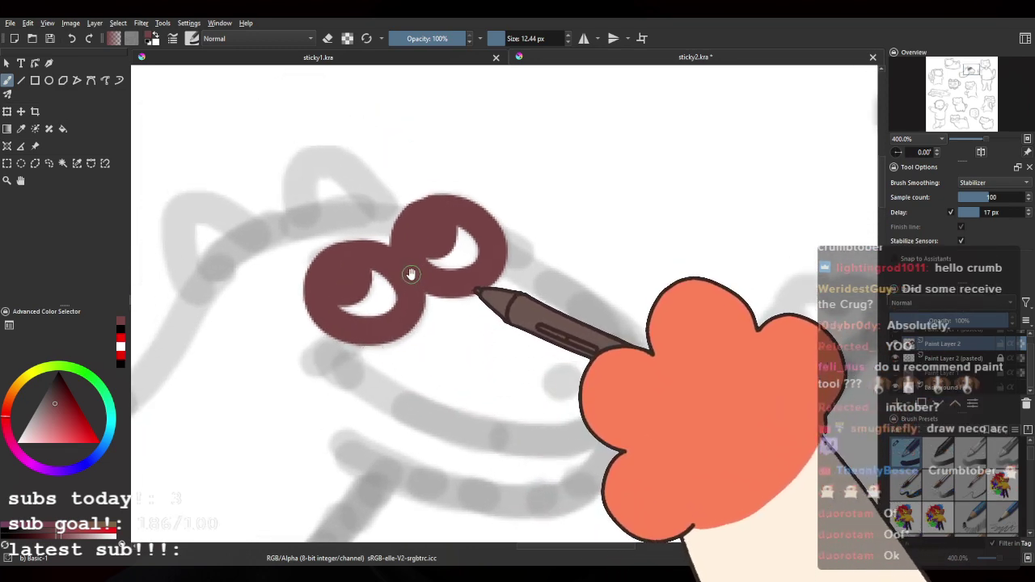
left_click_drag(365, 299, 354, 302)
Step: Ink the short mouth corner below the nearer eye and try the mouth line along the upper jaw
mouse_move(339, 411)
left_mouse_down()
mouse_move(328, 342)
mouse_move(304, 318)
left_mouse_up()
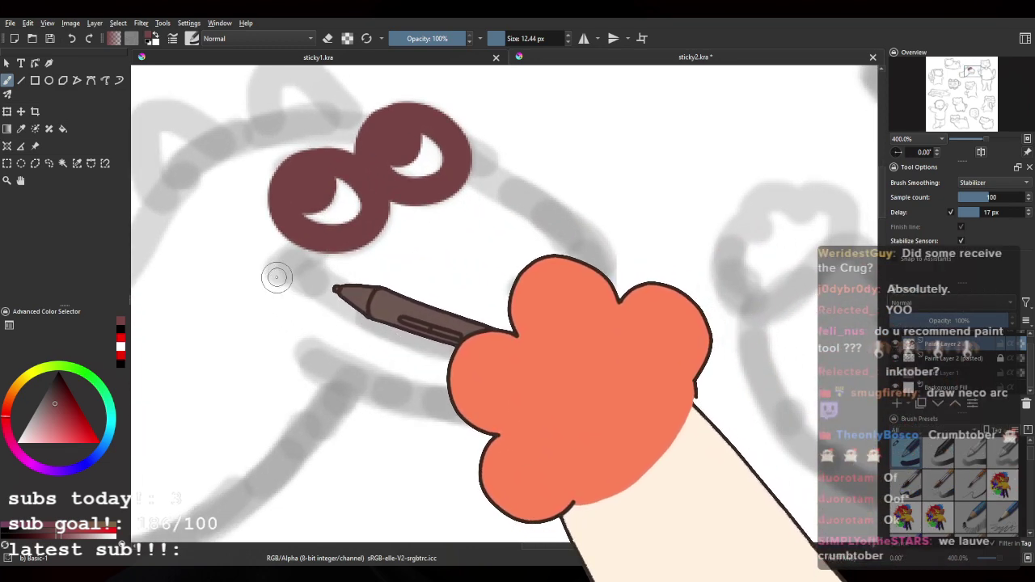
key("ctrl+z")
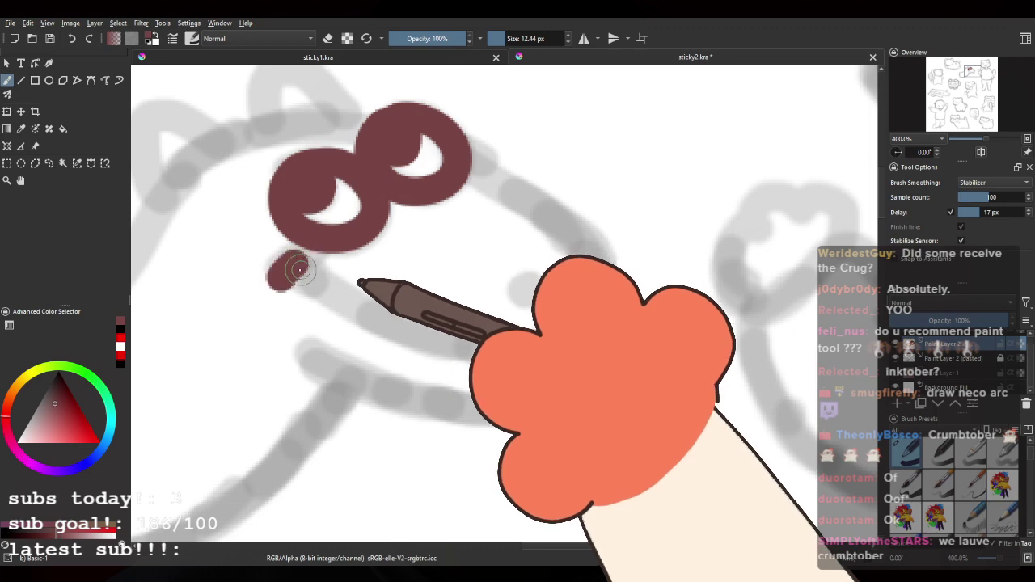
mouse_move(300, 270)
left_mouse_down()
mouse_move(362, 317)
mouse_move(604, 243)
left_mouse_up()
key("ctrl+z")
mouse_move(304, 272)
left_mouse_down()
mouse_move(350, 313)
mouse_move(492, 345)
mouse_move(524, 340)
left_mouse_up()
key("ctrl+z")
Step: Rotate the canvas and ink the upper jaw from the mouth corner around the snout to the far eye
mouse_move(445, 286)
left_mouse_down()
mouse_move(428, 181)
mouse_move(469, 161)
mouse_move(311, 235)
left_mouse_up()
left_click_drag(275, 174, 275, 348)
key("ctrl+z")
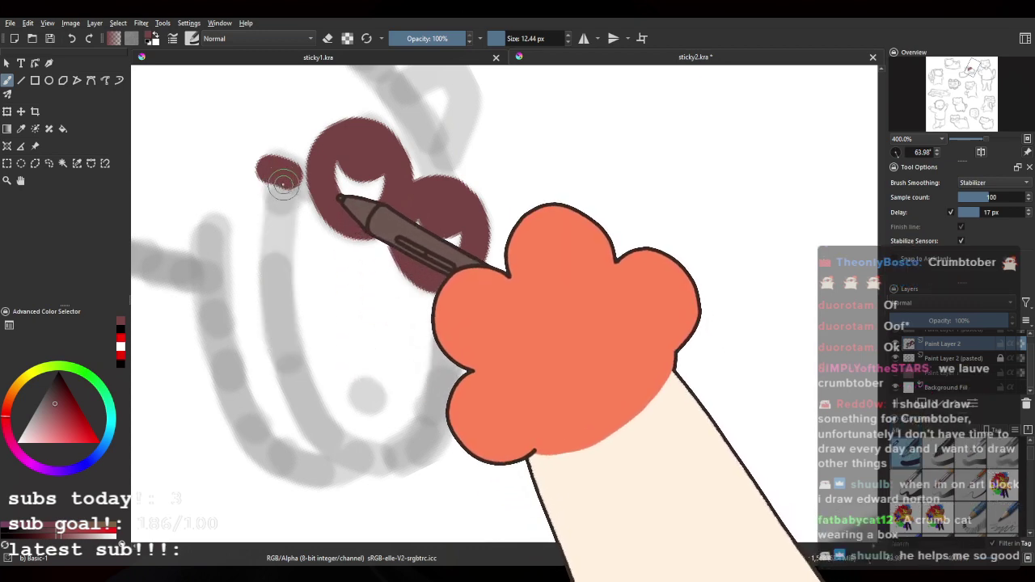
mouse_move(283, 185)
left_mouse_down()
mouse_move(279, 309)
mouse_move(316, 437)
mouse_move(350, 466)
mouse_move(402, 468)
left_mouse_up()
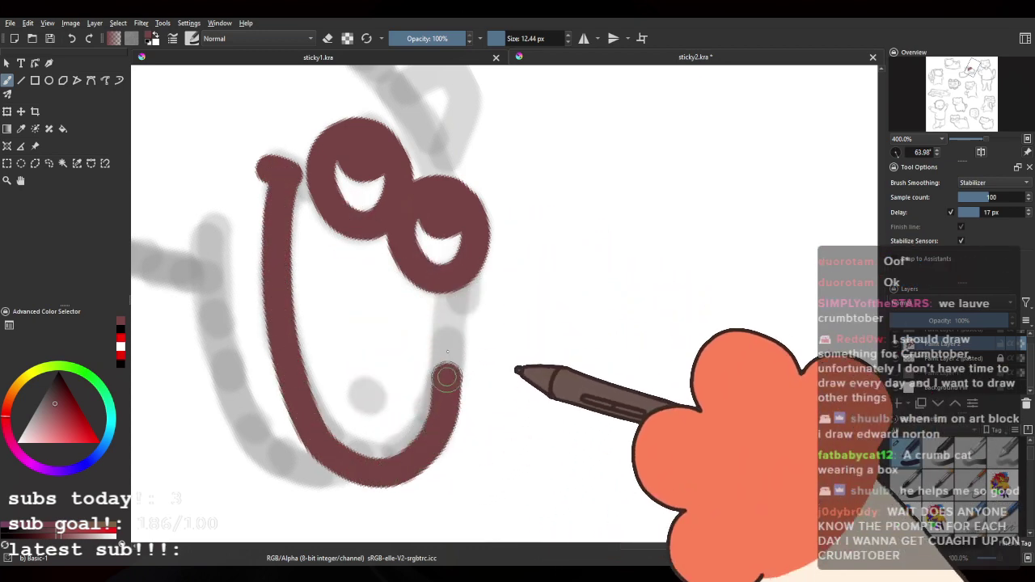
mouse_move(450, 300)
left_mouse_down()
mouse_move(451, 285)
mouse_move(469, 338)
mouse_move(469, 234)
left_mouse_up()
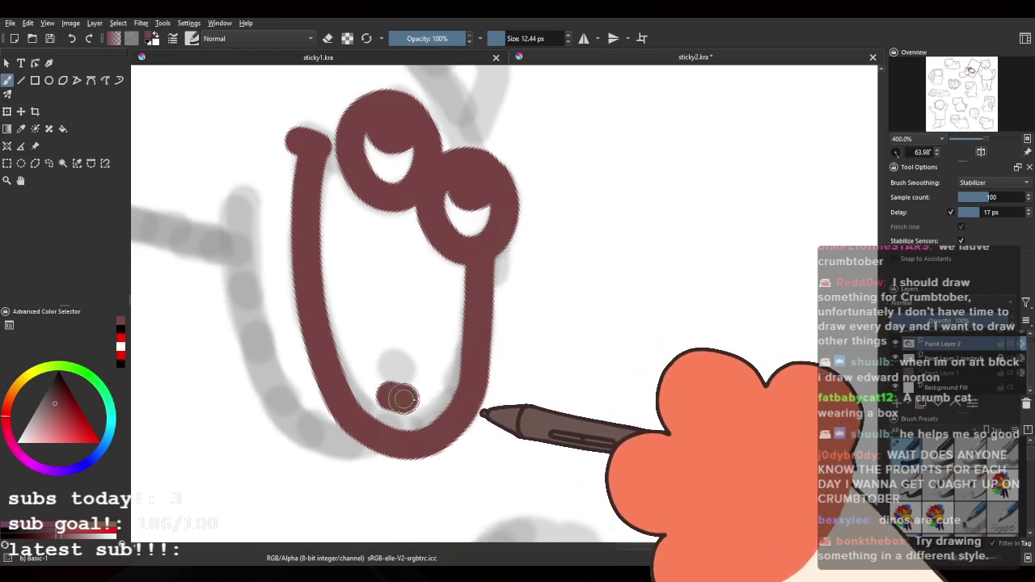
Step: Redo the nostril as a short stroke near the snout's tip and reset the canvas rotation
key("ctrl+z")
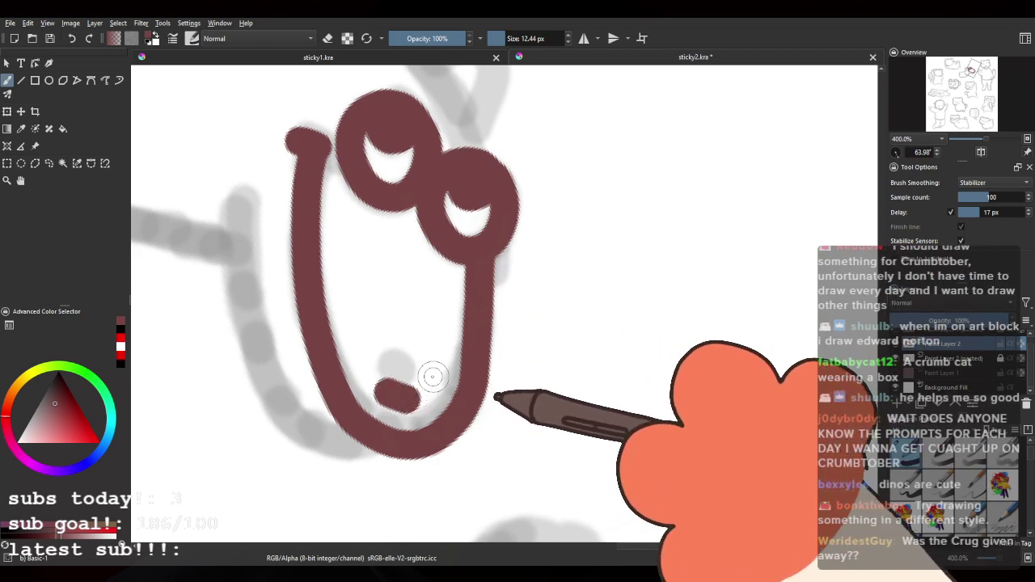
left_click(899, 154)
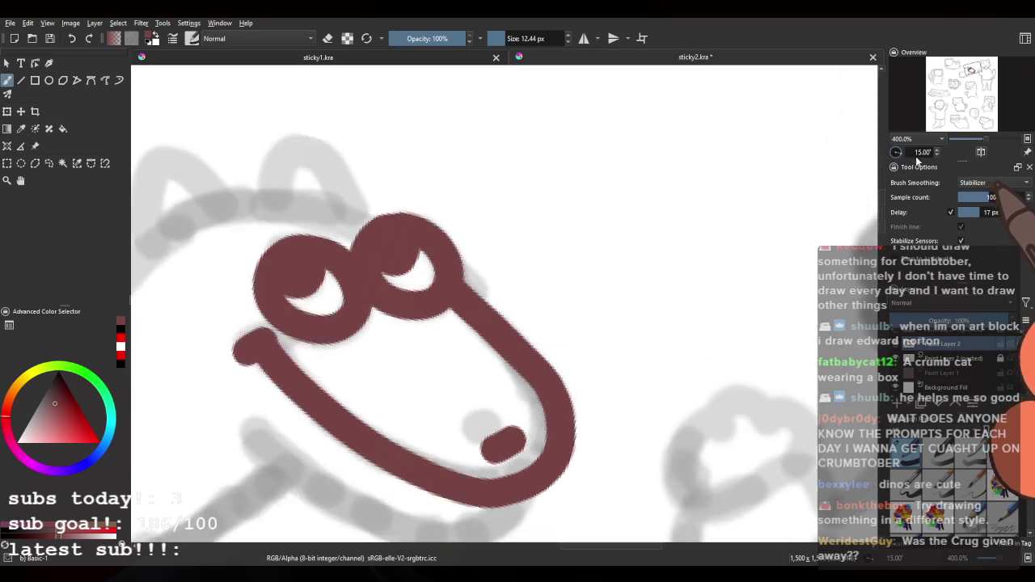
left_click_drag(917, 160, 917, 144)
Step: Ink the dinosaur's lower jaw as a curve from the snout back below the mouth line, with the canvas rotated
left_click_drag(548, 294, 493, 270)
mouse_move(557, 343)
left_mouse_down()
mouse_move(370, 288)
mouse_move(370, 207)
mouse_move(397, 208)
mouse_move(418, 125)
mouse_move(418, 265)
mouse_move(324, 411)
left_mouse_up()
key("ctrl+z")
mouse_move(378, 199)
left_mouse_down()
mouse_move(422, 228)
mouse_move(435, 185)
left_mouse_up()
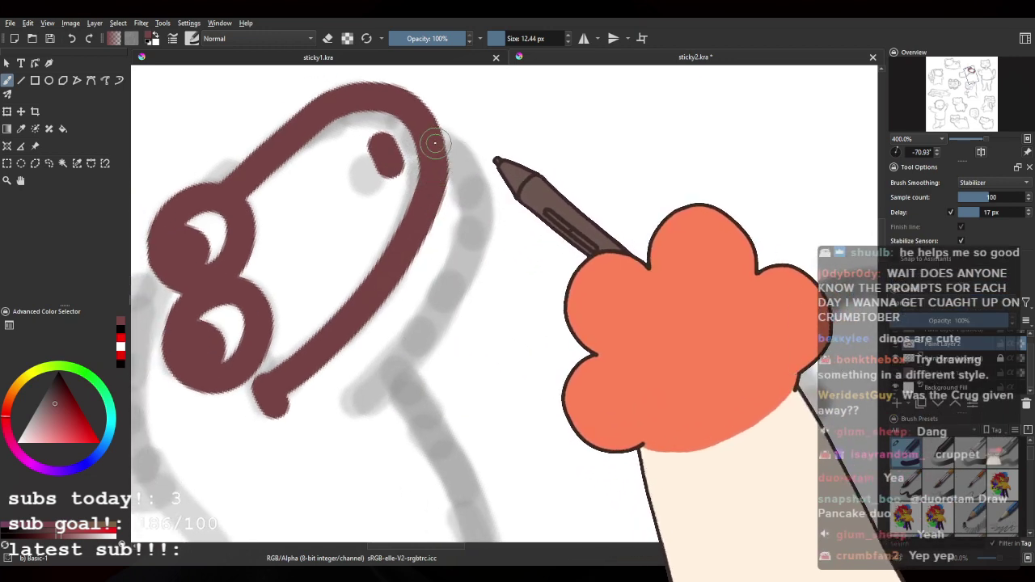
mouse_move(435, 141)
left_mouse_down()
mouse_move(474, 191)
mouse_move(371, 398)
left_mouse_up()
left_click_drag(303, 332, 435, 310)
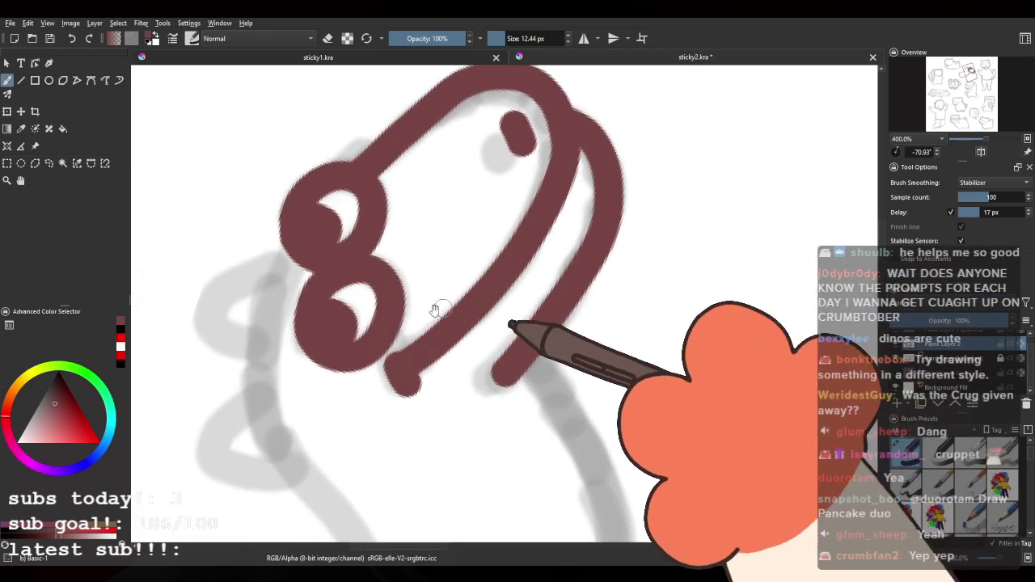
Step: Rotate the canvas to about 102° and try the line along the puppet's throat from the cuff corner to the lower jaw
left_click_drag(296, 312, 444, 332)
left_click_drag(385, 285, 610, 205)
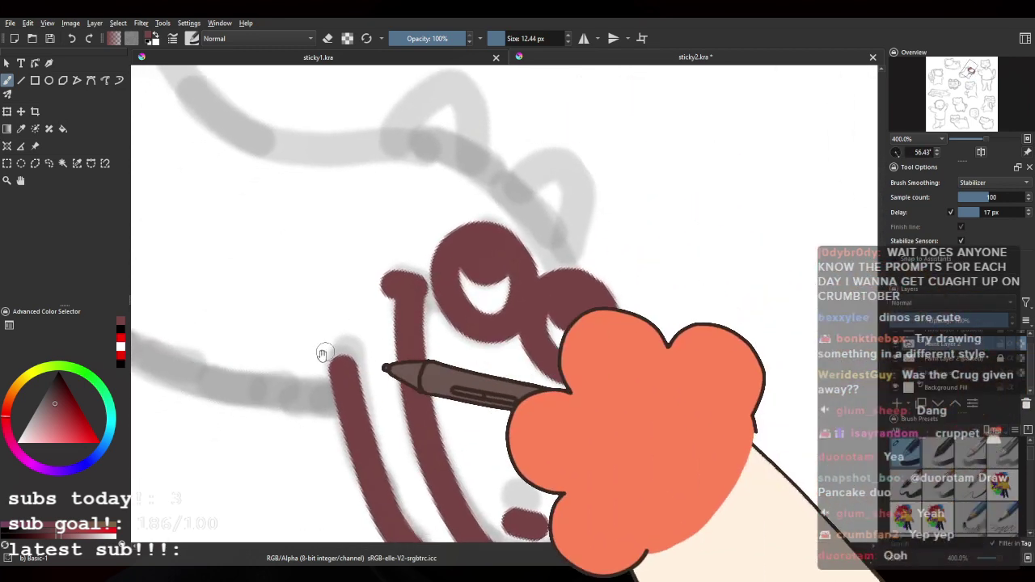
left_click_drag(322, 354, 371, 313)
mouse_move(307, 182)
left_mouse_down()
mouse_move(315, 307)
mouse_move(369, 194)
mouse_move(412, 202)
mouse_move(517, 138)
mouse_move(453, 180)
mouse_move(203, 247)
mouse_move(227, 244)
left_mouse_up()
scroll(429, 197, "down", 3)
mouse_move(300, 264)
left_mouse_down()
mouse_move(303, 245)
mouse_move(316, 241)
left_mouse_up()
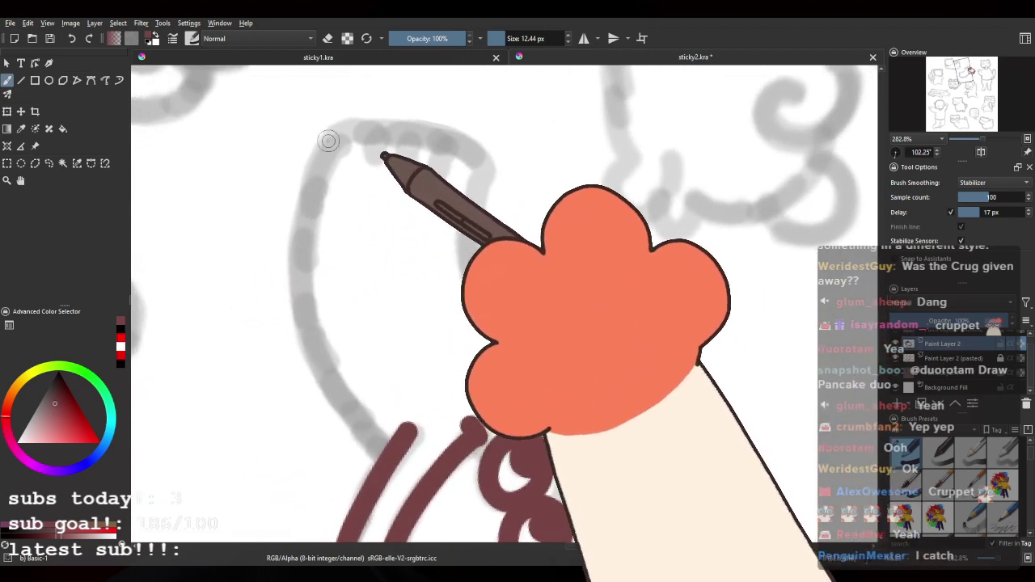
left_click_drag(334, 138, 348, 417)
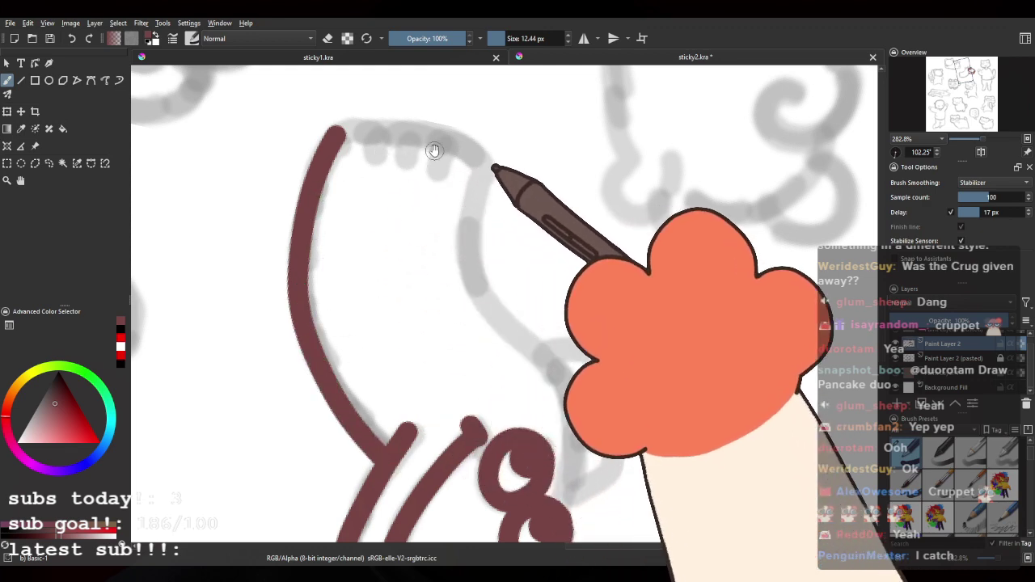
Step: Undo the throat line and redraw it as one smooth curve from the cuff corner to the lower jaw
left_click_drag(435, 150, 416, 138)
key("ctrl+z")
key("ctrl+z")
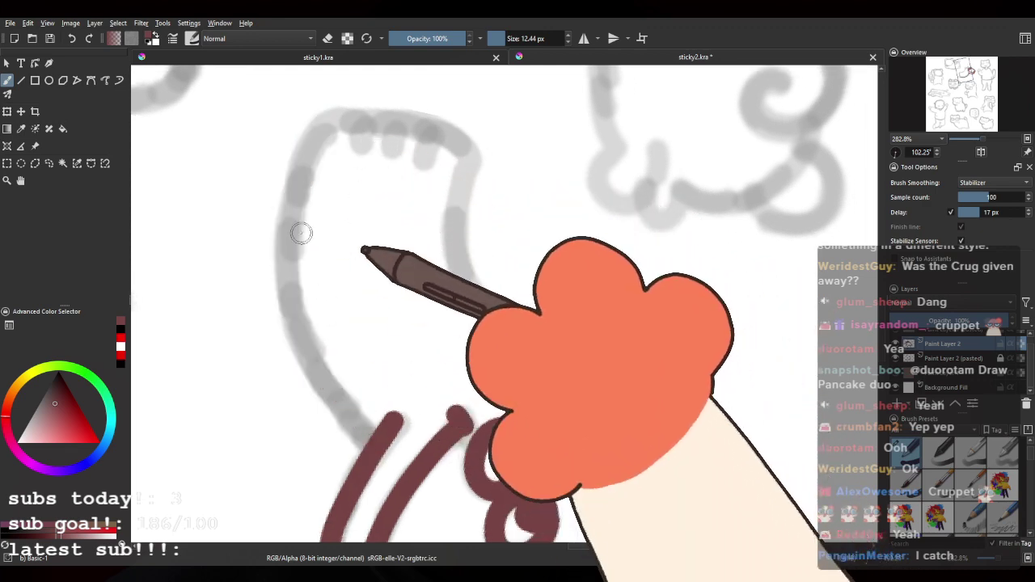
mouse_move(296, 192)
left_mouse_down()
mouse_move(293, 324)
mouse_move(348, 453)
left_mouse_up()
key("ctrl+z")
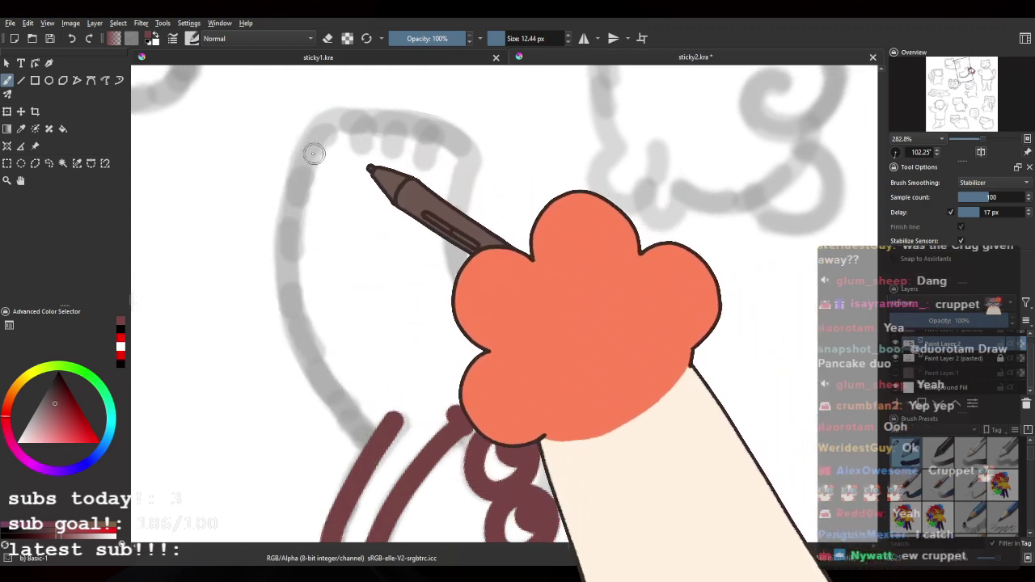
mouse_move(321, 121)
left_mouse_down()
mouse_move(290, 214)
mouse_move(312, 366)
left_mouse_up()
Step: Ink the slightly curved cuff edge of the puppet and the back of its neck up to the first head spike
mouse_move(432, 246)
left_mouse_down()
mouse_move(411, 229)
mouse_move(351, 294)
left_mouse_up()
left_click_drag(241, 169, 373, 200)
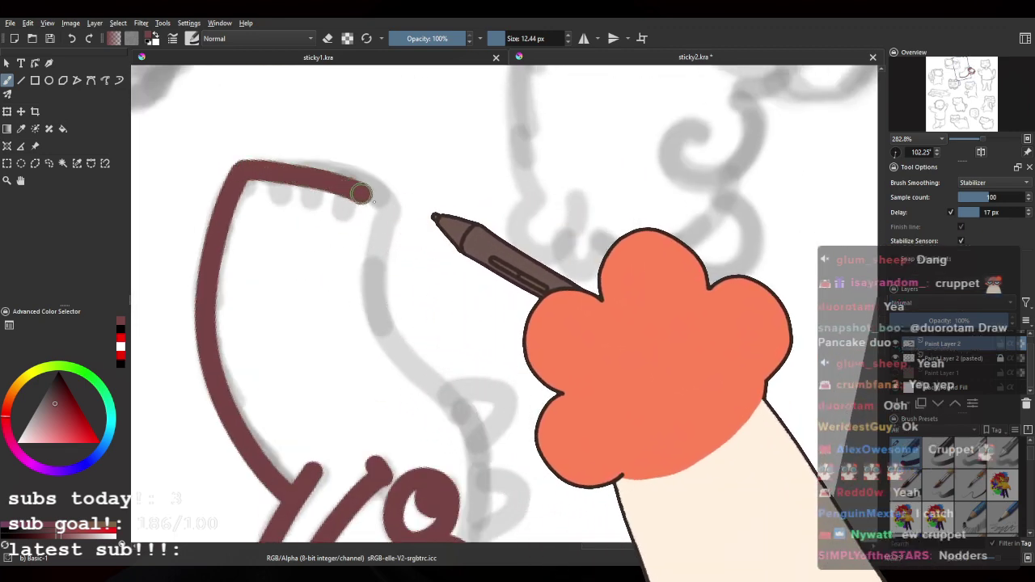
key("ctrl+z")
mouse_move(242, 171)
left_mouse_down()
mouse_move(295, 166)
mouse_move(395, 204)
mouse_move(337, 150)
left_mouse_up()
left_click_drag(324, 246, 405, 360)
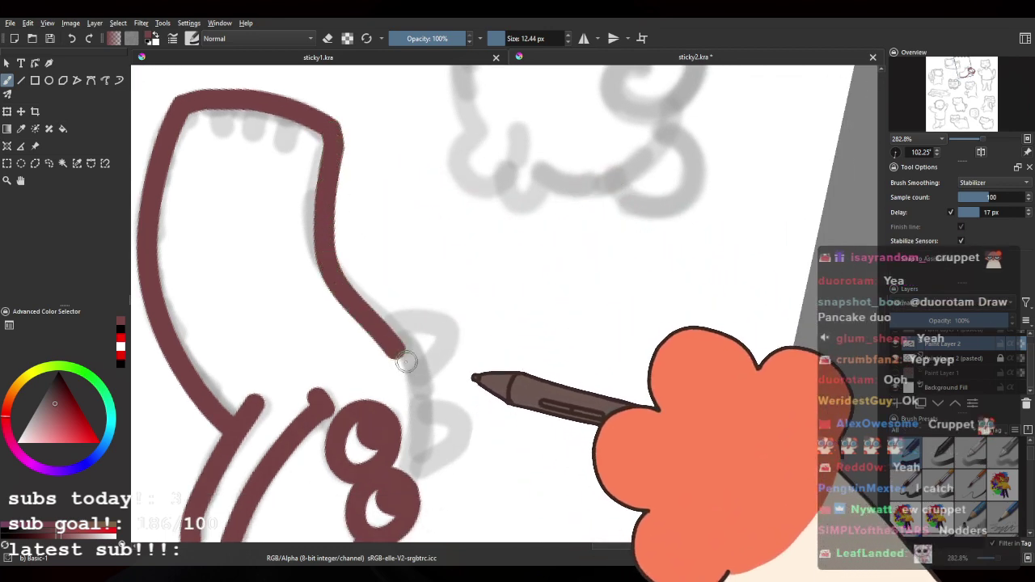
key("ctrl+z")
mouse_move(332, 139)
left_mouse_down()
mouse_move(321, 205)
mouse_move(415, 352)
mouse_move(377, 233)
left_mouse_up()
Step: Try the curved top of the head from the end of the neck line to the far eye
left_click_drag(396, 274, 398, 303)
key("ctrl+z")
left_click_drag(372, 236, 395, 302)
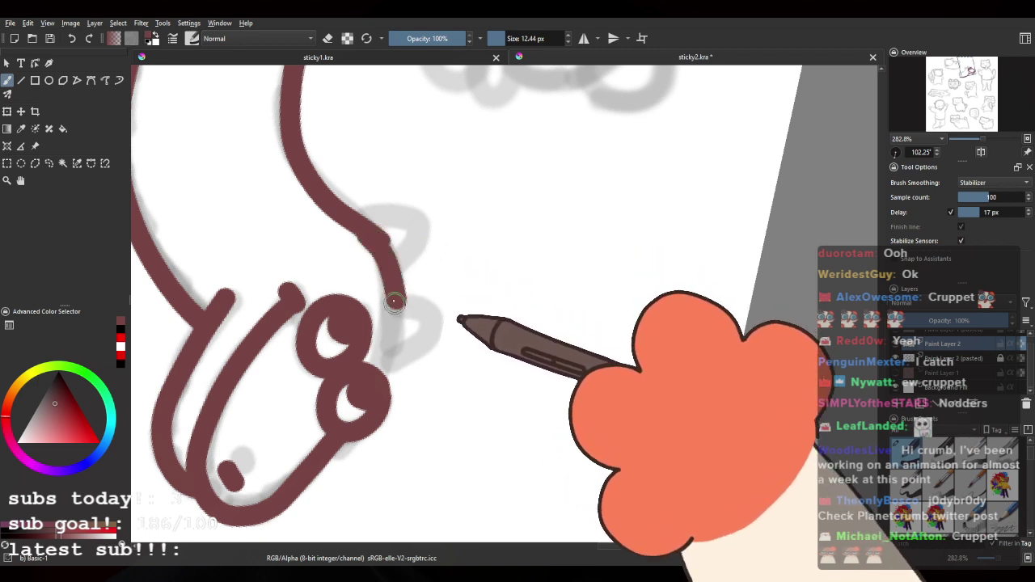
key("ctrl+z")
left_click_drag(377, 238, 396, 330)
key("ctrl+z")
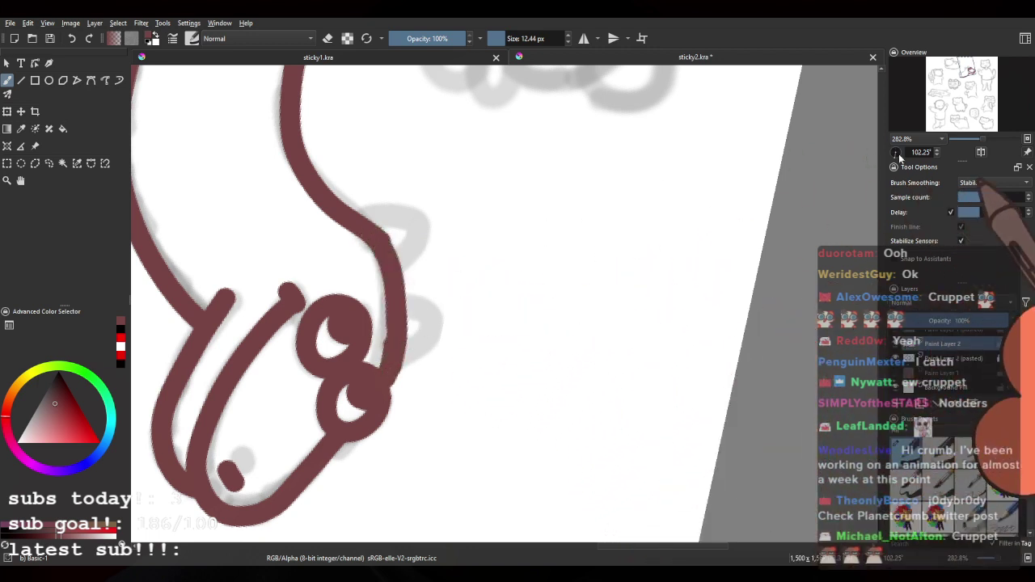
Step: Reset the canvas rotation to 0° and undo the line along the top of the head
left_click(897, 152)
left_click_drag(903, 152, 907, 154)
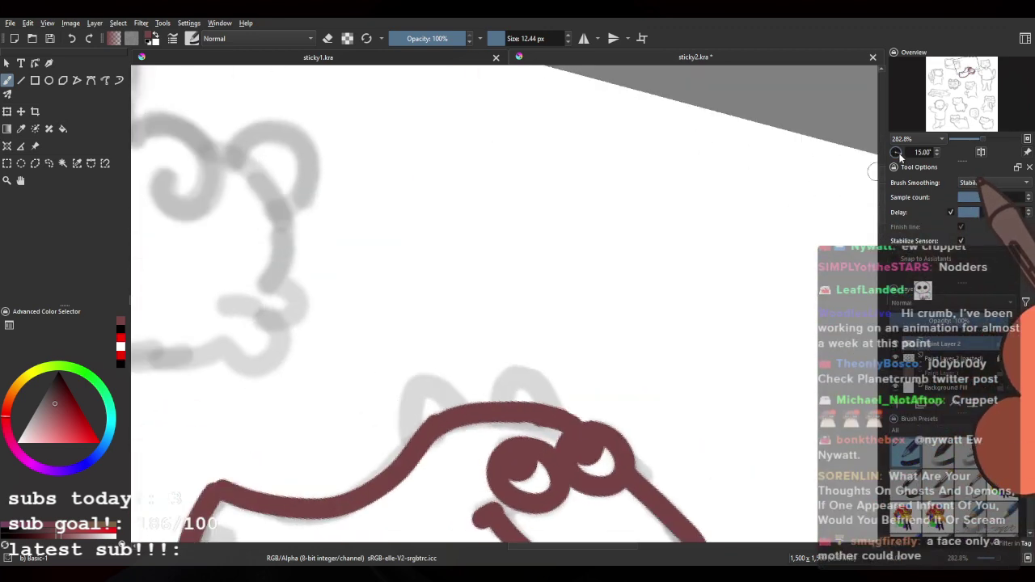
left_click(900, 154)
left_click_drag(475, 325, 342, 167)
key("ctrl+z")
key("ctrl+z")
left_click_drag(340, 290, 354, 242)
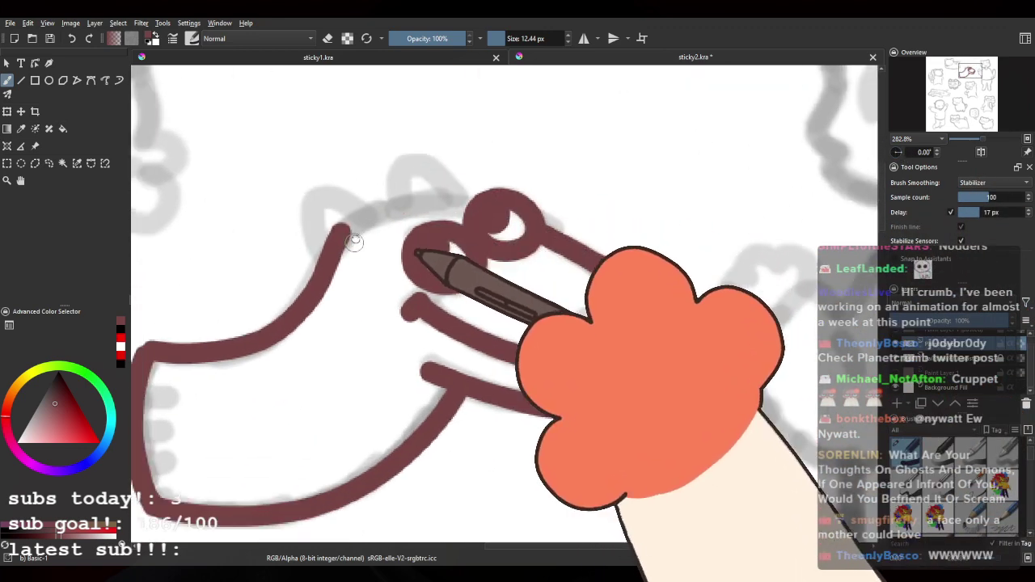
Step: Trim the end of the neck line with the eraser and ink the top of the head from there to the far eye
key("e")
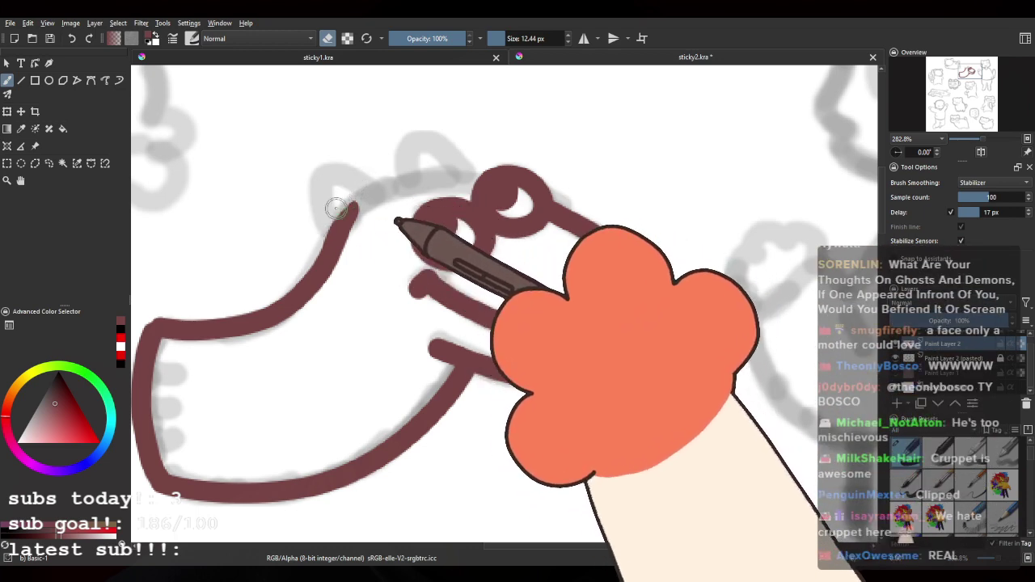
mouse_move(383, 229)
left_mouse_down()
mouse_move(419, 236)
mouse_move(508, 175)
left_mouse_up()
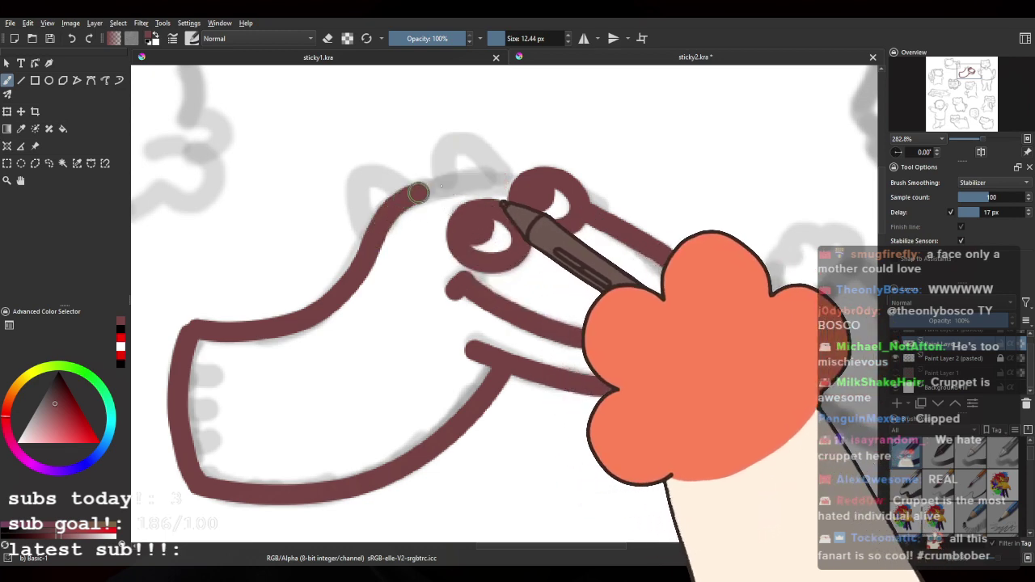
left_click_drag(442, 186, 530, 186)
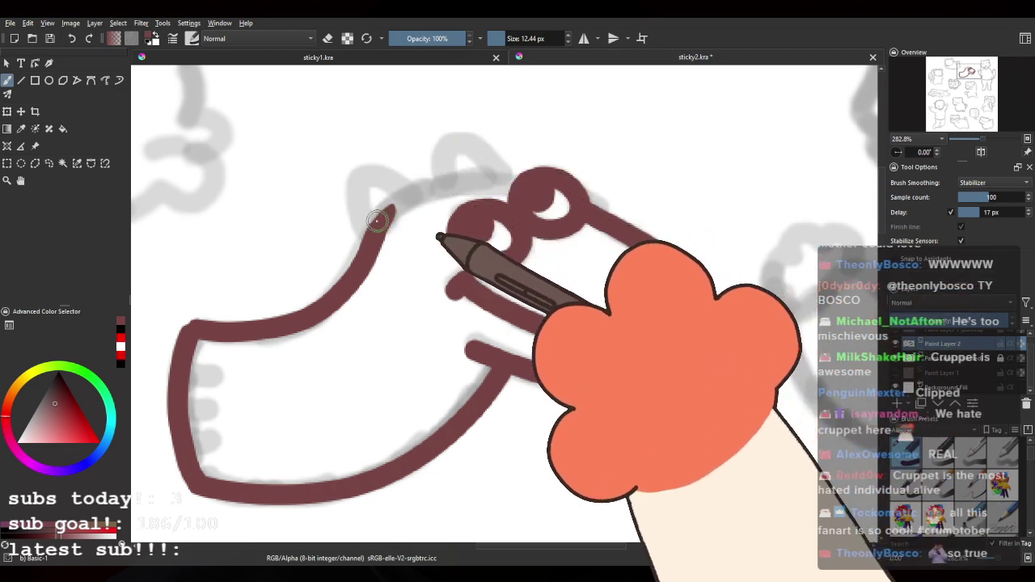
mouse_move(399, 197)
left_mouse_down()
mouse_move(490, 175)
mouse_move(520, 182)
left_mouse_up()
key("ctrl+z")
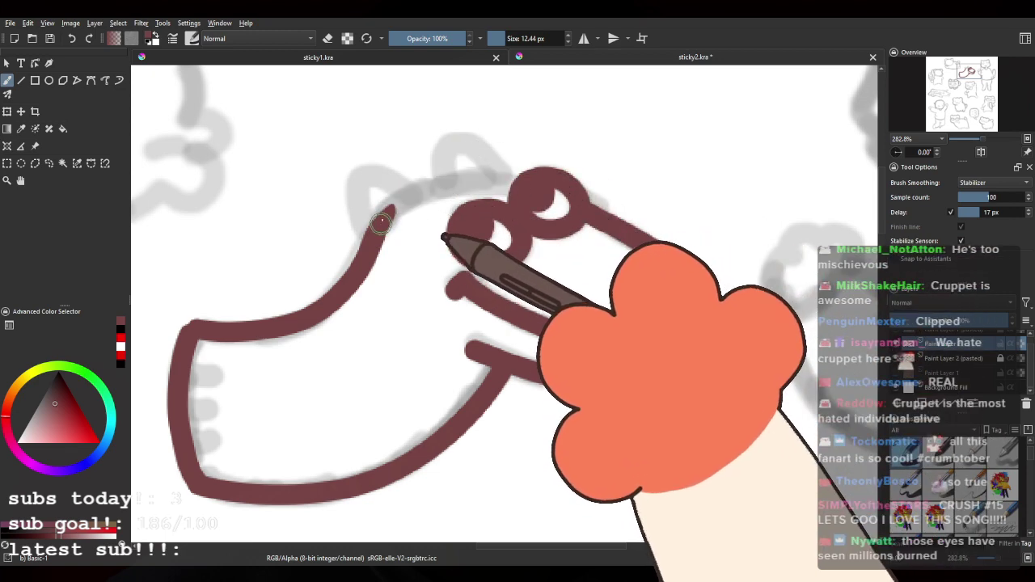
mouse_move(383, 216)
left_mouse_down()
mouse_move(451, 188)
mouse_move(530, 186)
left_mouse_up()
Step: Ink the two rounded spikes on top of the dinosaur's head
left_click_drag(366, 192, 403, 210)
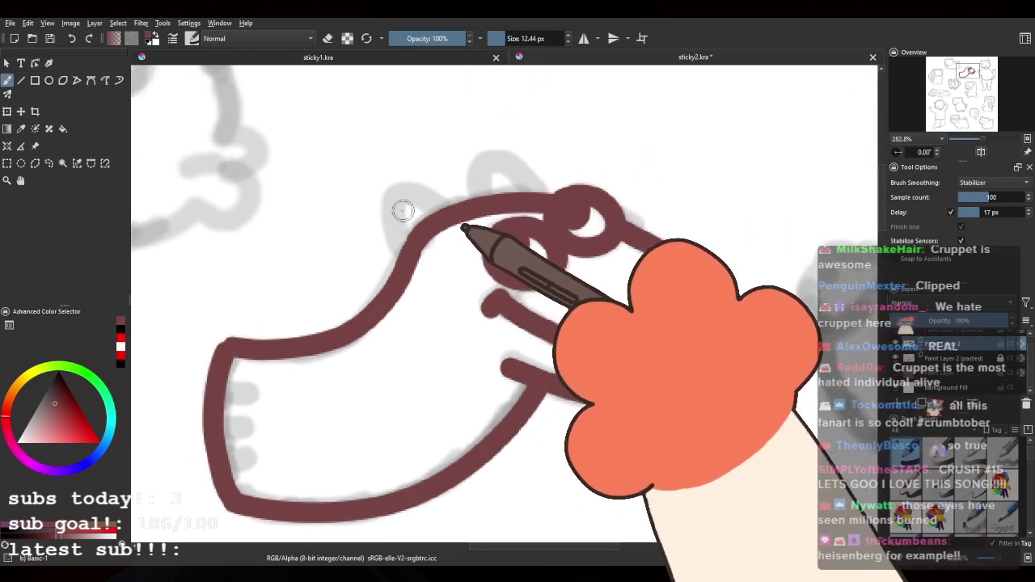
left_click_drag(403, 249, 467, 198)
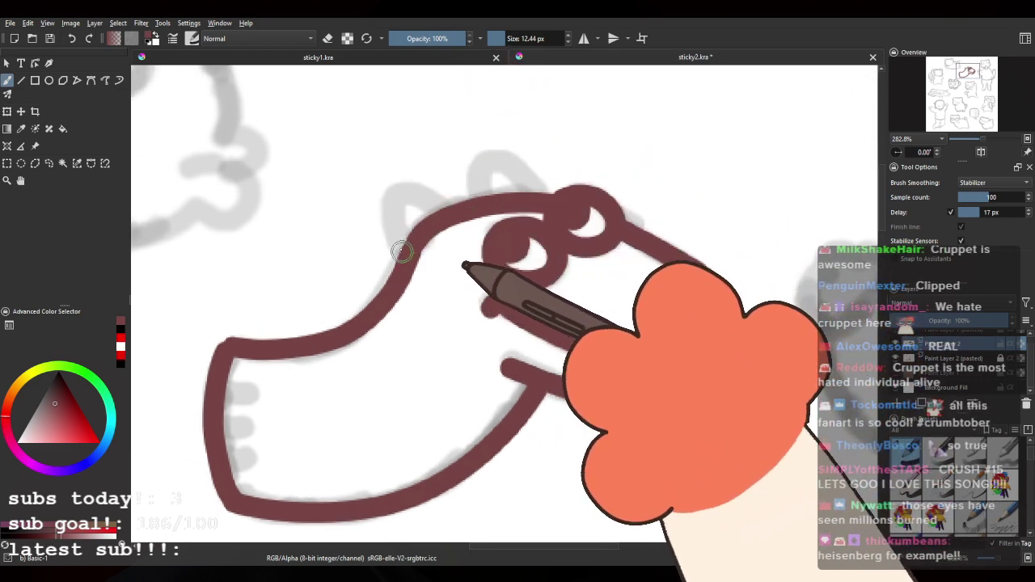
key("ctrl+z")
mouse_move(408, 246)
left_mouse_down()
mouse_move(406, 190)
mouse_move(465, 204)
mouse_move(543, 190)
left_mouse_up()
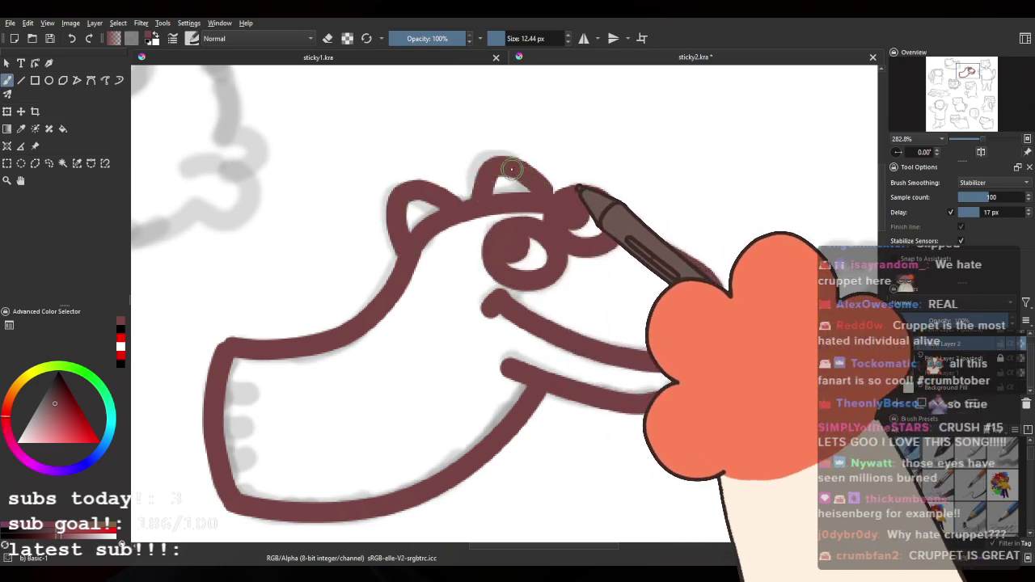
Step: Try a row of short parallel marks along the inside of the puppet's cuff edge
mouse_move(250, 378)
left_mouse_down()
mouse_move(326, 302)
mouse_move(319, 309)
left_mouse_up()
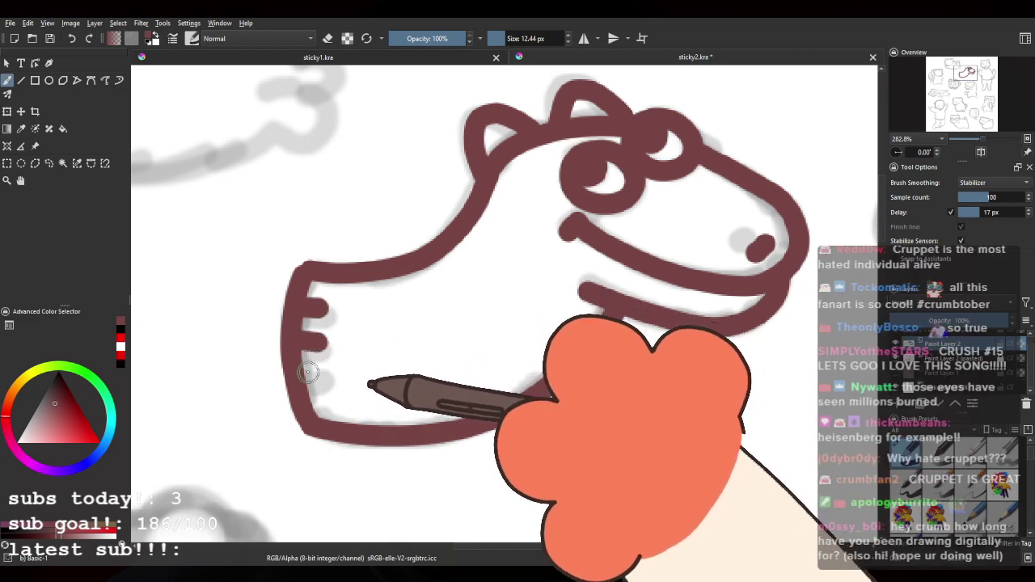
key("ctrl+z")
left_click_drag(303, 339, 325, 338)
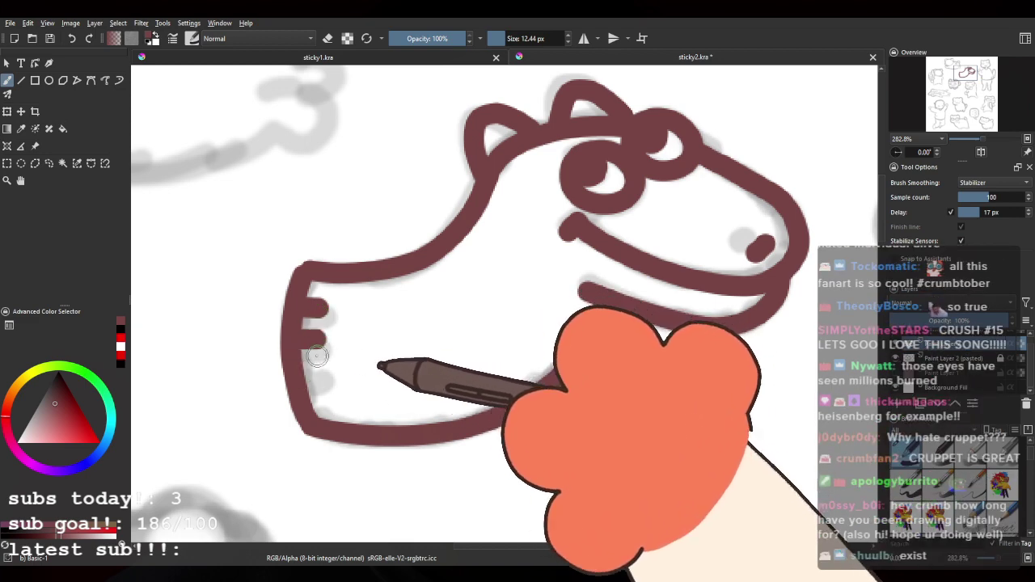
left_click_drag(316, 413, 294, 372)
mouse_move(280, 334)
left_mouse_down()
mouse_move(293, 333)
mouse_move(304, 363)
left_mouse_up()
key("ctrl+z")
mouse_move(391, 225)
left_mouse_down()
mouse_move(330, 303)
mouse_move(387, 244)
left_mouse_up()
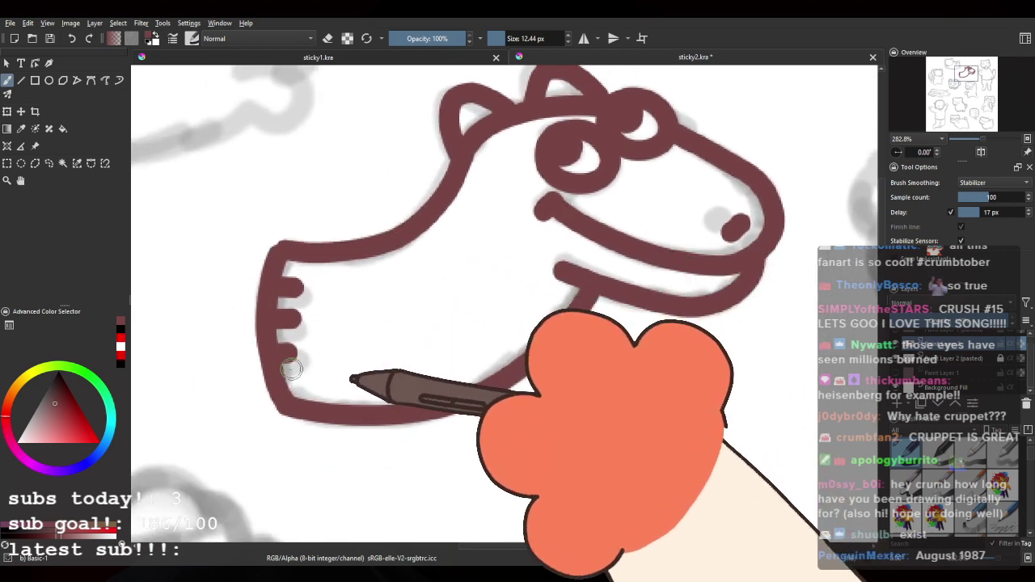
left_click_drag(280, 381, 305, 379)
scroll(378, 239, "down", 4)
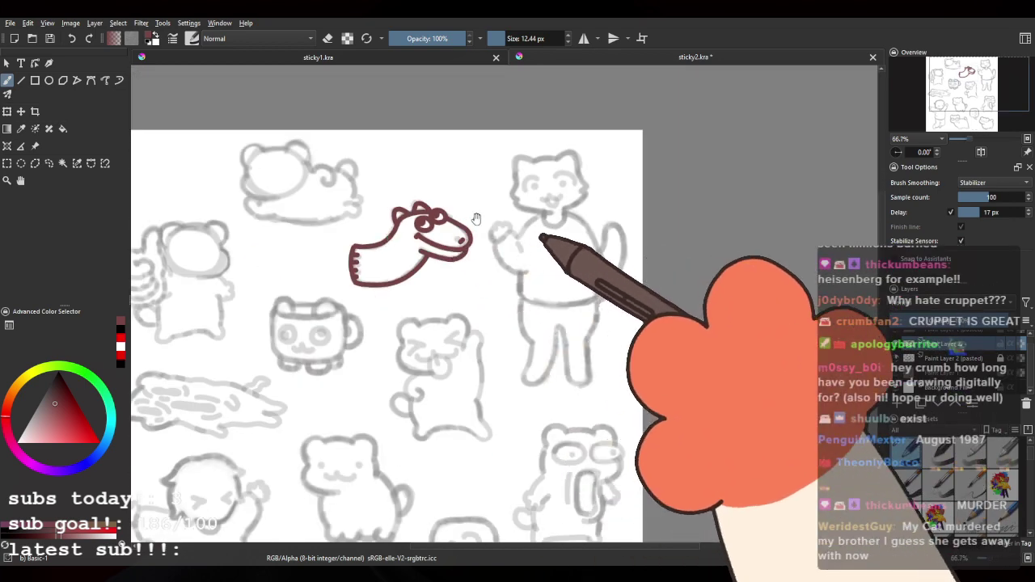
Step: Rotate the canvas to about 272° and ink three evenly spaced short marks inside the puppet's cuff edge
scroll(347, 252, "up", 3)
scroll(366, 248, "up", 4)
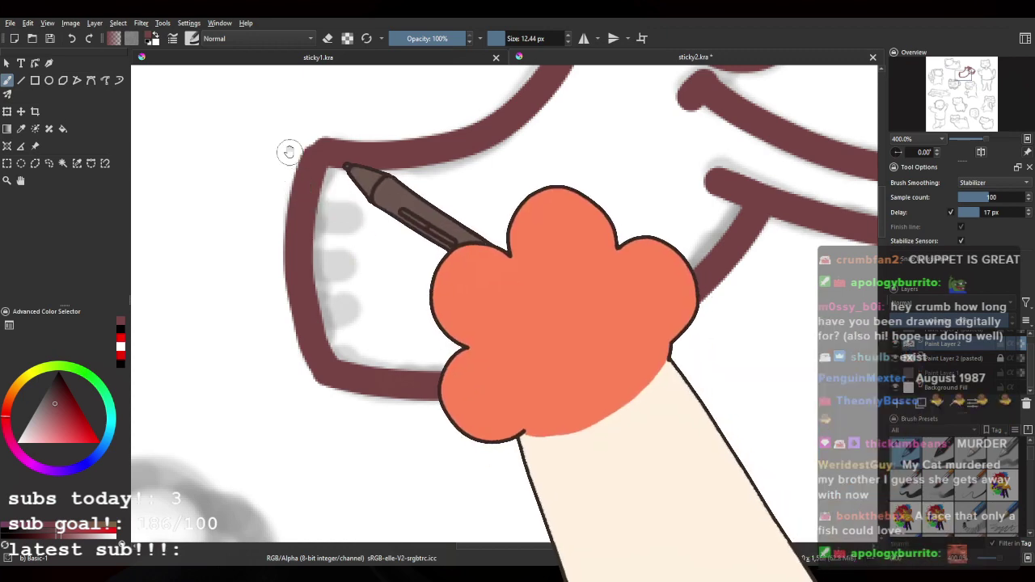
mouse_move(289, 150)
left_mouse_down()
mouse_move(186, 368)
mouse_move(300, 282)
mouse_move(416, 397)
mouse_move(283, 386)
left_mouse_up()
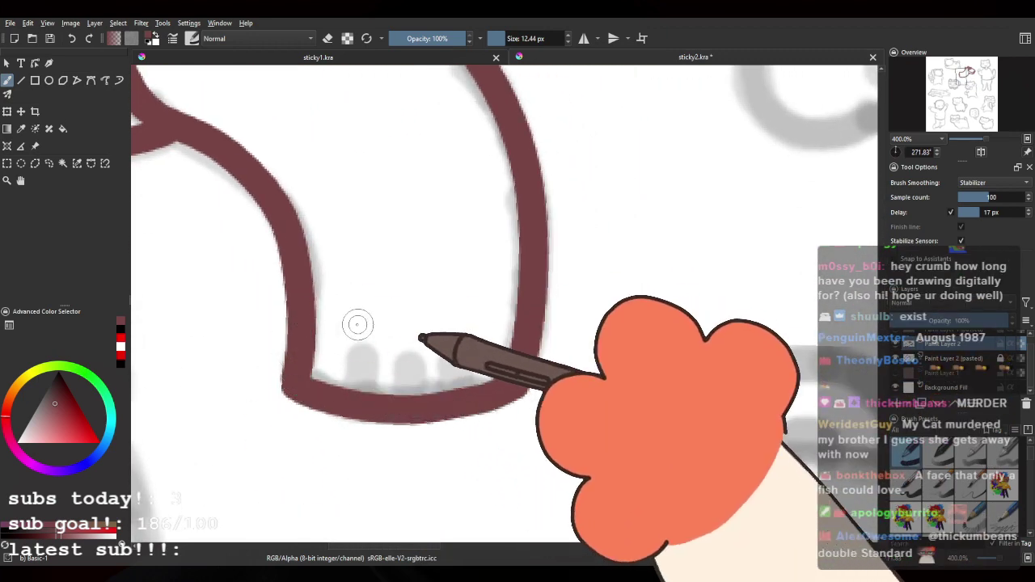
left_click_drag(347, 353, 349, 381)
left_click_drag(411, 350, 409, 387)
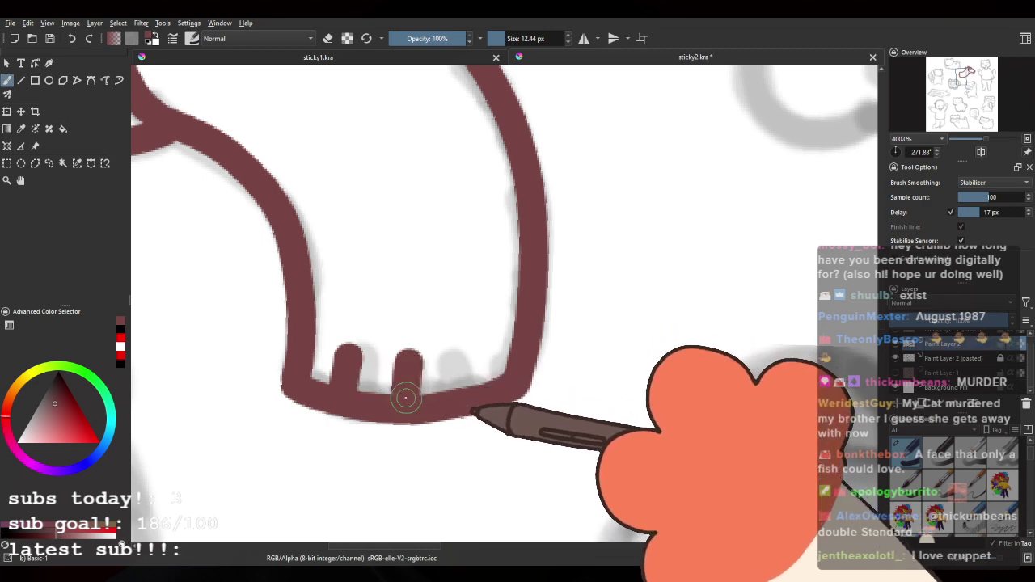
left_click_drag(471, 353, 471, 387)
scroll(644, 240, "up", 2)
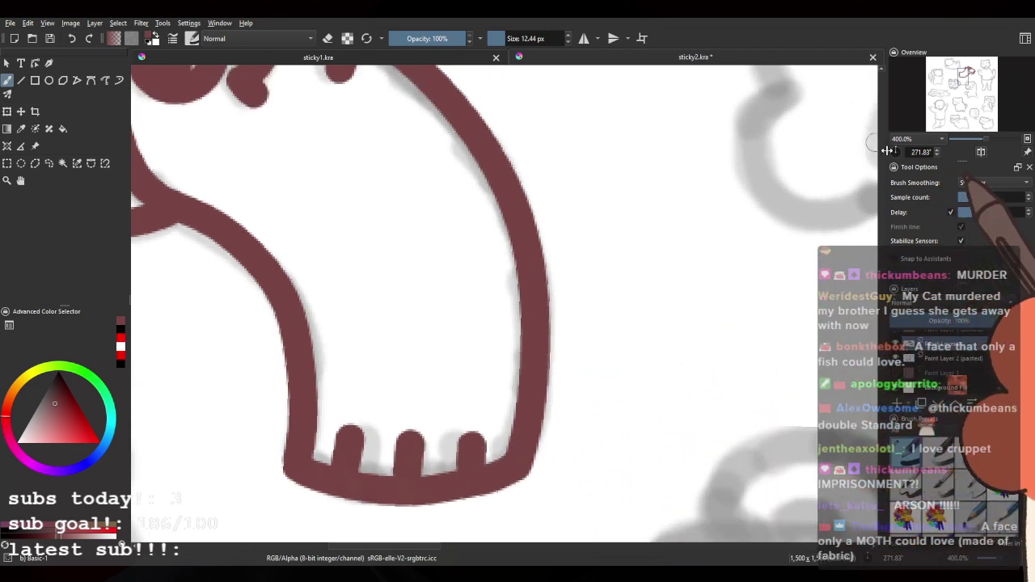
Step: Reset the canvas rotation to 0° and hide and reshow Paint Layer 2 to compare the dinosaur's ink with its sketch
left_click_drag(897, 150, 916, 148)
scroll(450, 291, "down", 3)
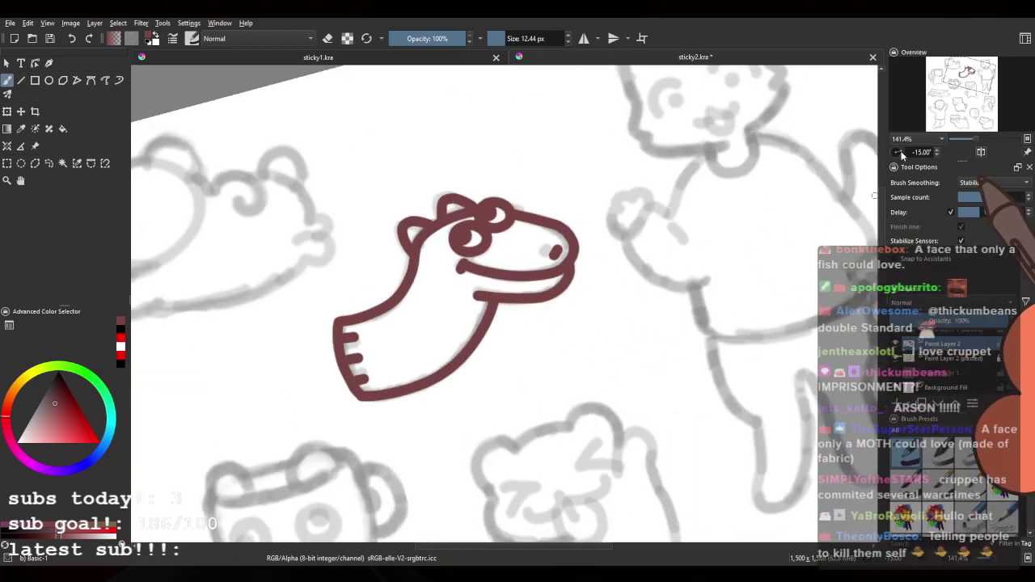
left_click(899, 152)
left_click(895, 344)
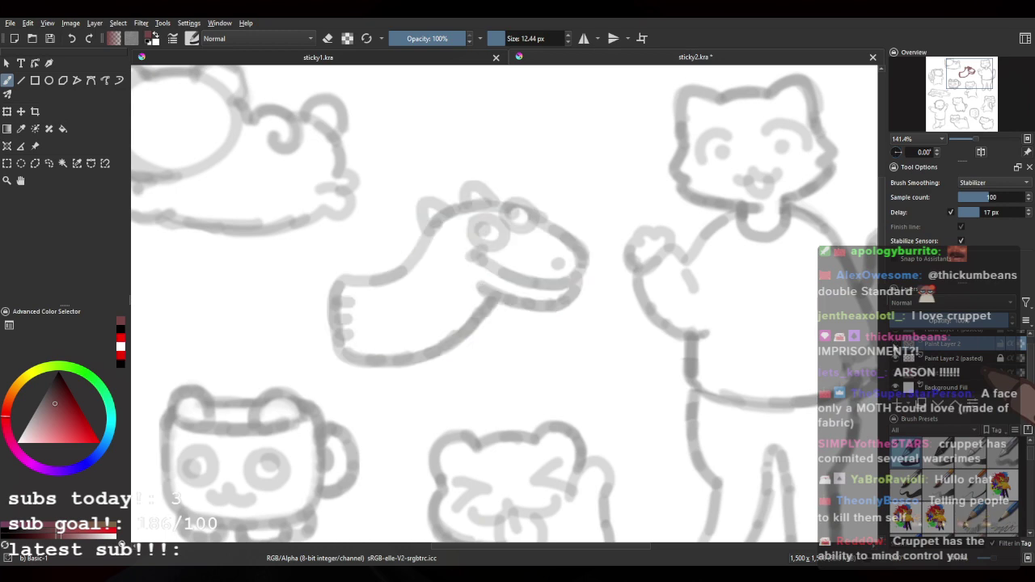
left_click(895, 344)
Step: Ink the first ear of the standing cat and the top of its head as far as the second ear
scroll(536, 293, "down", 3)
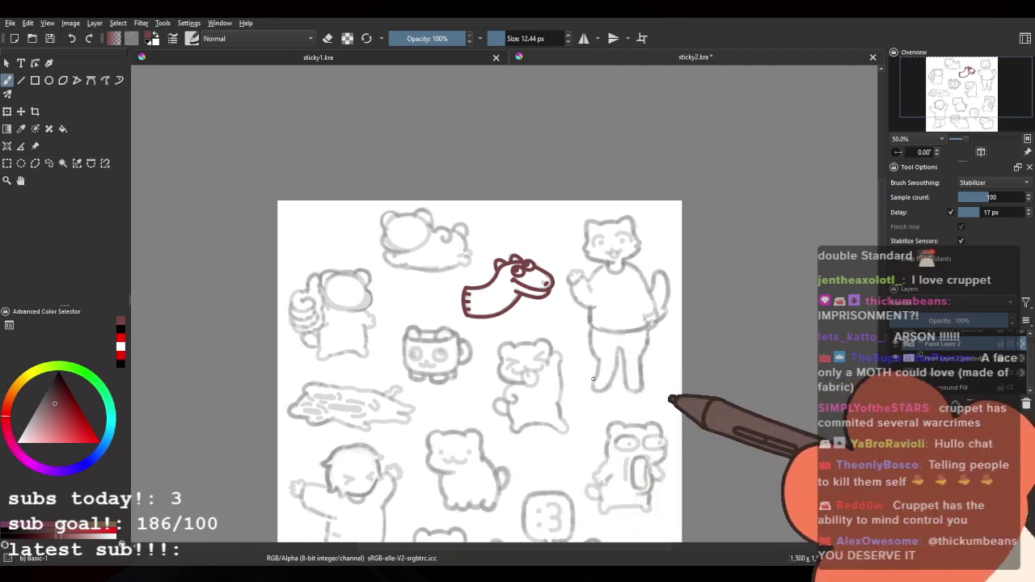
scroll(651, 232, "up", 3)
scroll(498, 227, "up", 3)
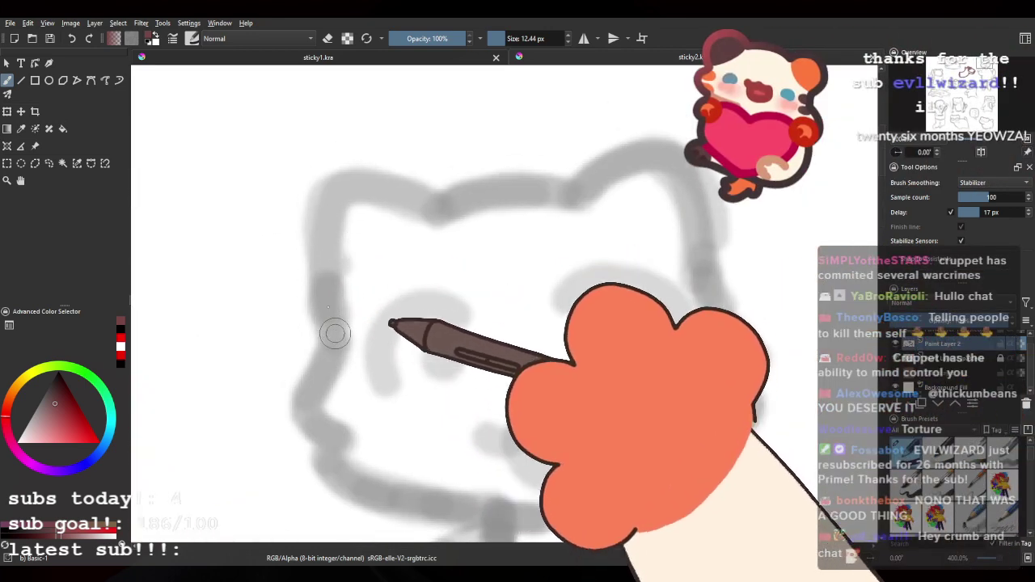
mouse_move(332, 339)
left_mouse_down()
mouse_move(337, 179)
mouse_move(457, 186)
left_mouse_up()
key("ctrl+z")
mouse_move(332, 339)
left_mouse_down()
mouse_move(325, 261)
mouse_move(386, 185)
mouse_move(444, 202)
mouse_move(358, 224)
mouse_move(411, 212)
left_mouse_up()
left_click_drag(328, 220, 369, 210)
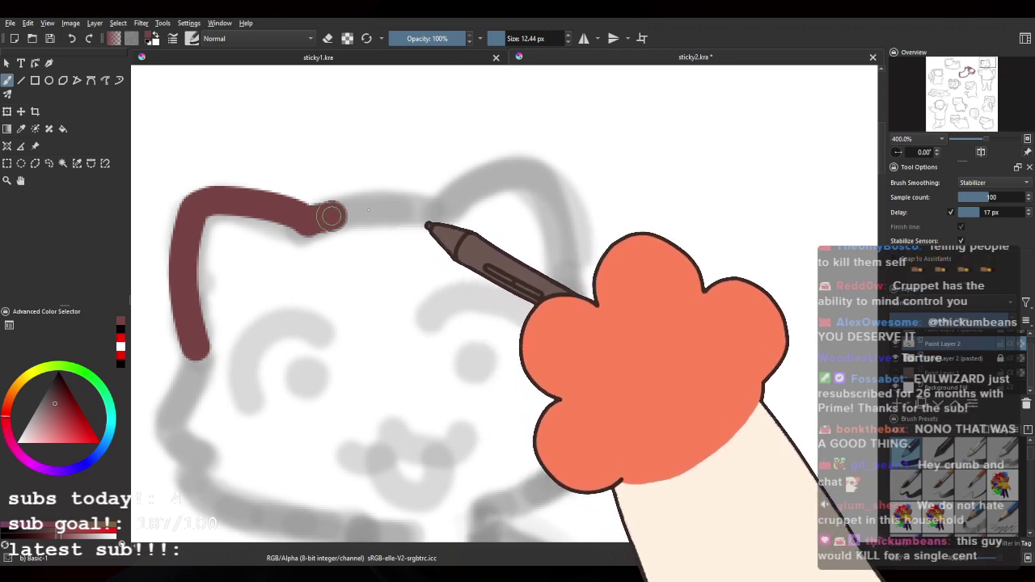
key("ctrl+z")
left_click_drag(308, 221, 428, 207)
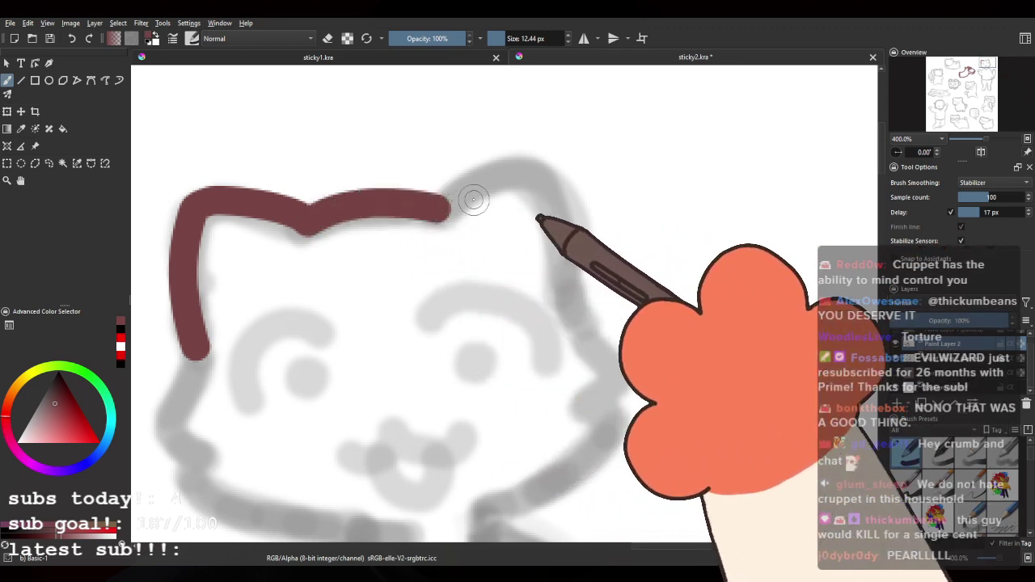
Step: Mirror the canvas view and ink the cat's second ear from the top of the head down to the cheek
mouse_move(494, 196)
left_mouse_down()
mouse_move(439, 183)
mouse_move(543, 282)
left_mouse_up()
key("ctrl+z")
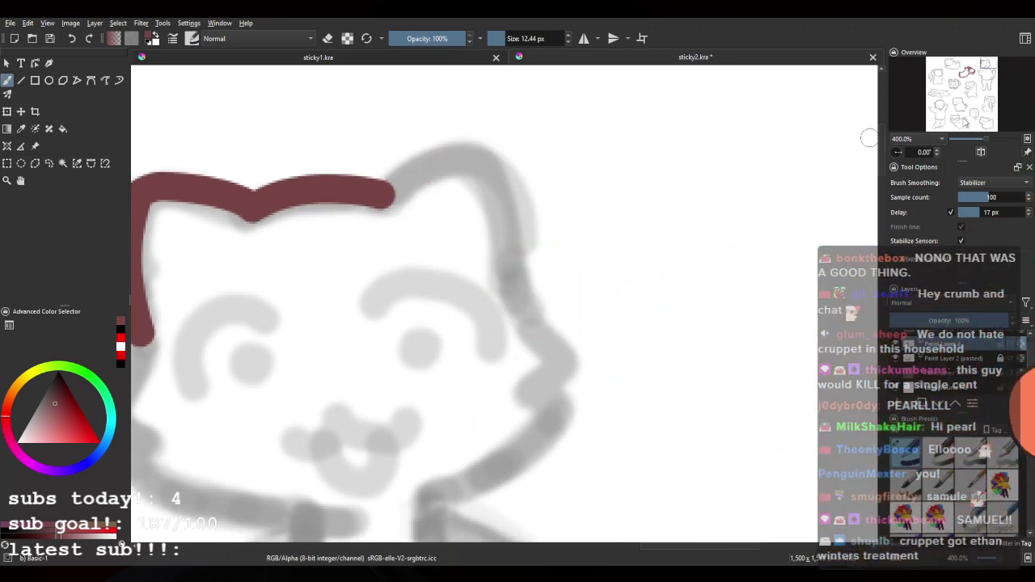
left_click(981, 154)
left_click_drag(653, 238, 467, 236)
mouse_move(438, 196)
left_mouse_down()
mouse_move(346, 149)
mouse_move(307, 289)
left_mouse_up()
key("ctrl+z")
mouse_move(427, 197)
left_mouse_down()
mouse_move(376, 162)
mouse_move(339, 167)
mouse_move(302, 303)
left_mouse_up()
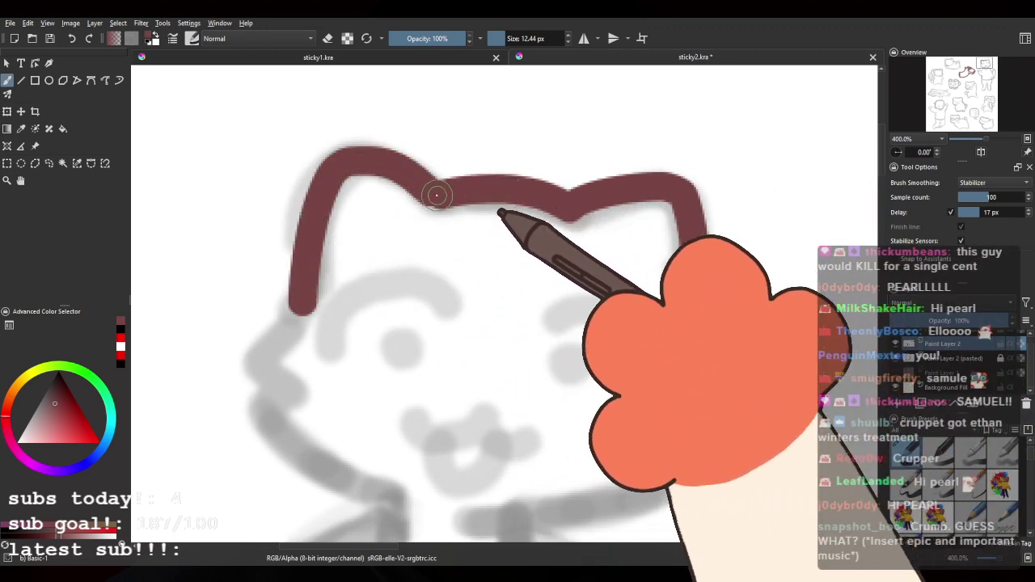
Step: Ink the standing cat's first eye with a curved lid and a round filled pupil over the sketch
left_click_drag(523, 261, 469, 211)
left_click_drag(287, 302, 300, 244)
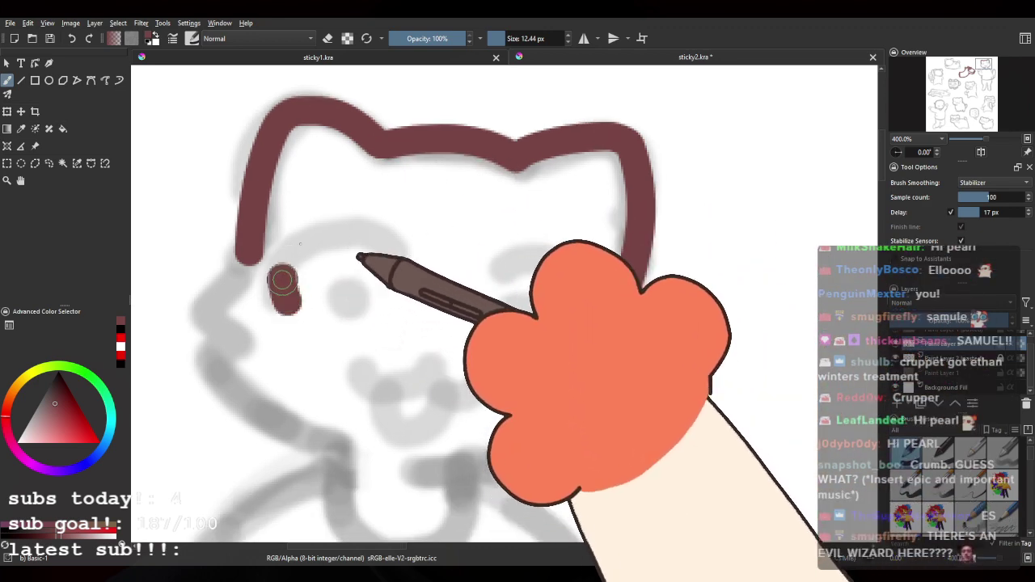
mouse_move(283, 280)
left_mouse_down()
mouse_move(347, 235)
mouse_move(392, 259)
left_mouse_up()
left_click_drag(342, 293, 341, 289)
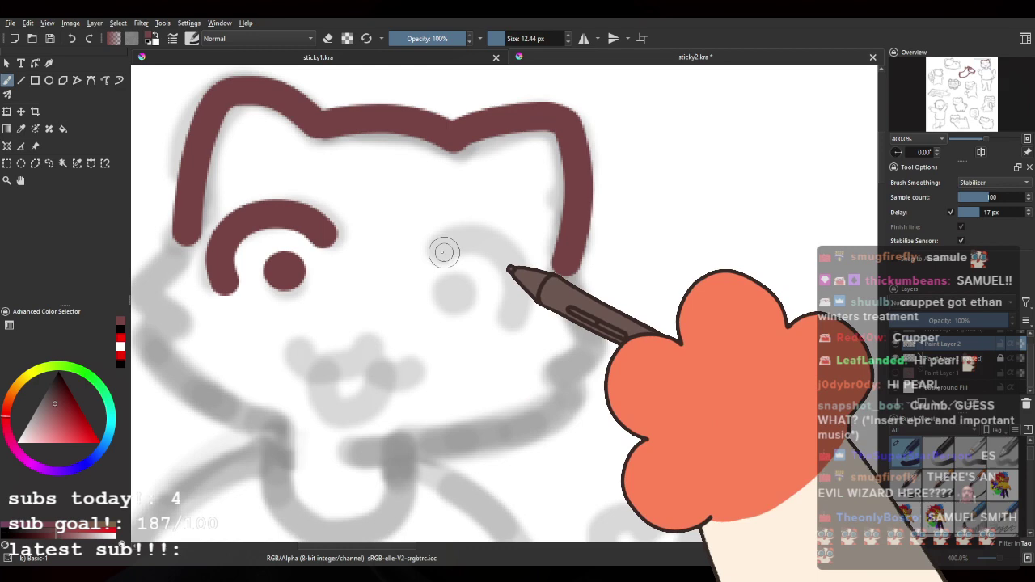
Step: Ink the standing cat's second eye, redoing its curved lid once and adding a round pupil
mouse_move(430, 255)
left_mouse_down()
mouse_move(451, 241)
mouse_move(517, 253)
mouse_move(531, 318)
left_mouse_up()
key("ctrl+z")
mouse_move(429, 254)
left_mouse_down()
mouse_move(485, 232)
mouse_move(529, 314)
left_mouse_up()
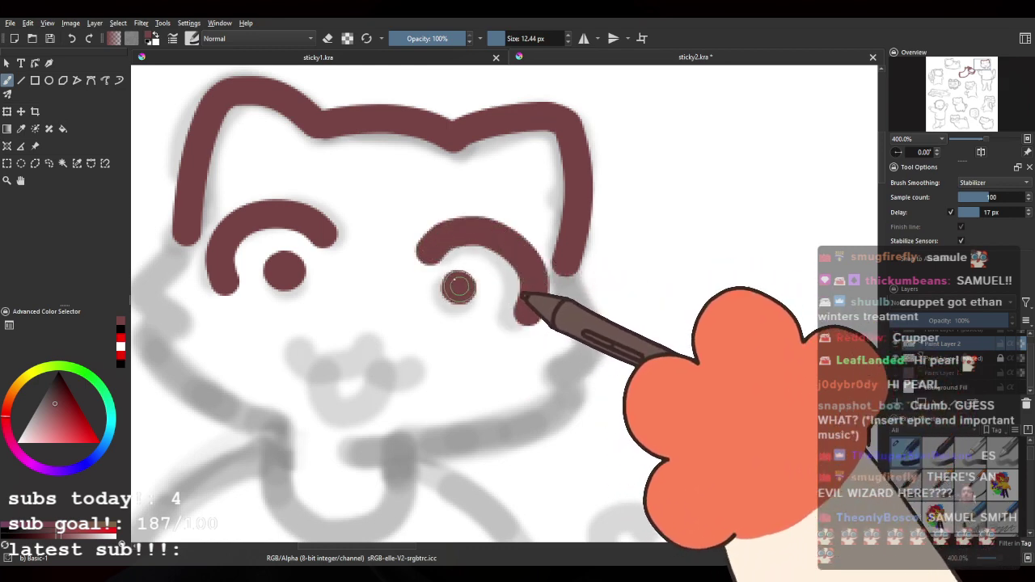
left_click_drag(369, 289, 393, 293)
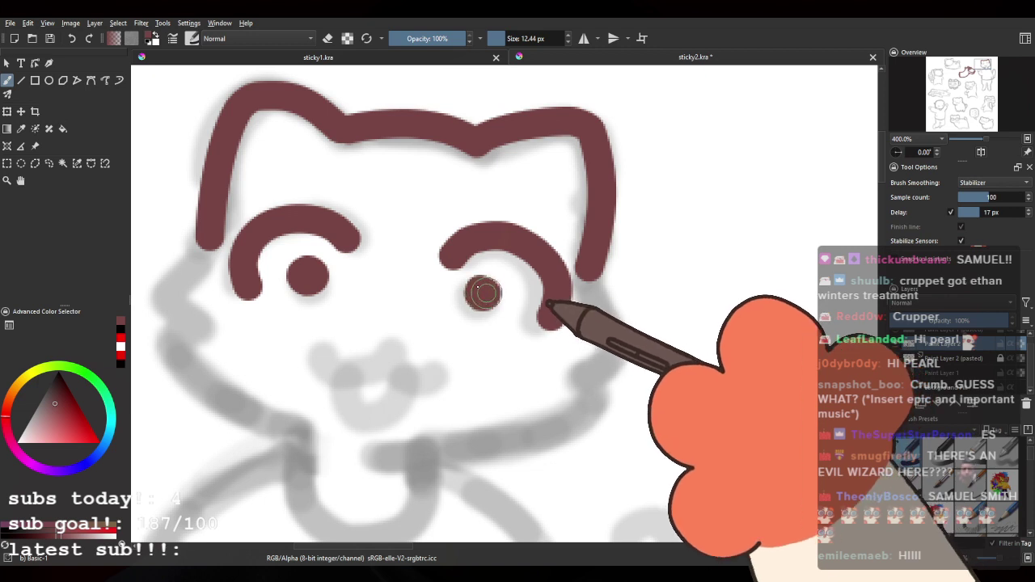
left_click_drag(484, 292, 489, 265)
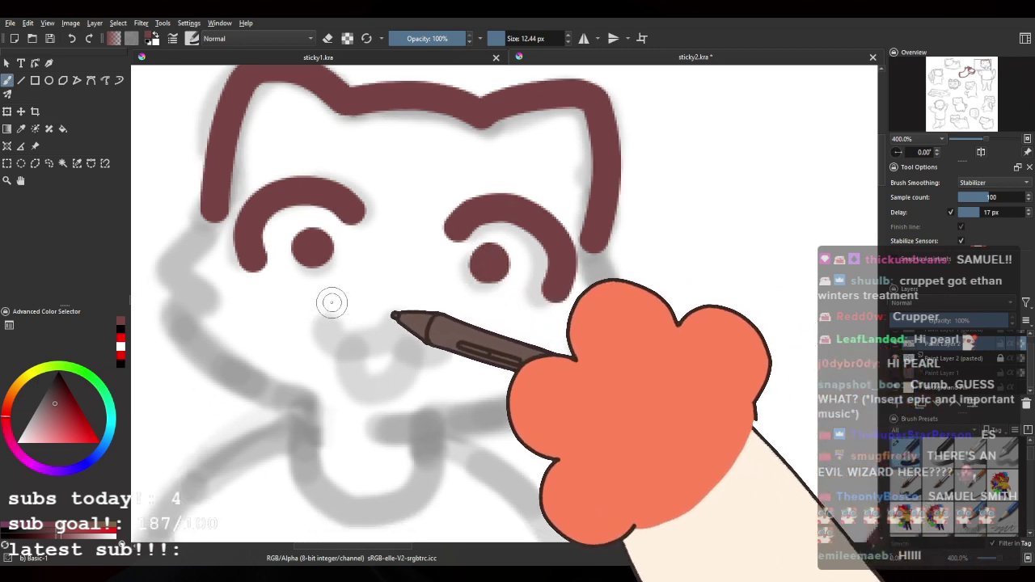
Step: Ink the cat's nose and wavy upper lip, then close the open mouth below it with a rounded curve
mouse_move(325, 317)
left_mouse_down()
mouse_move(370, 342)
mouse_move(396, 327)
left_mouse_up()
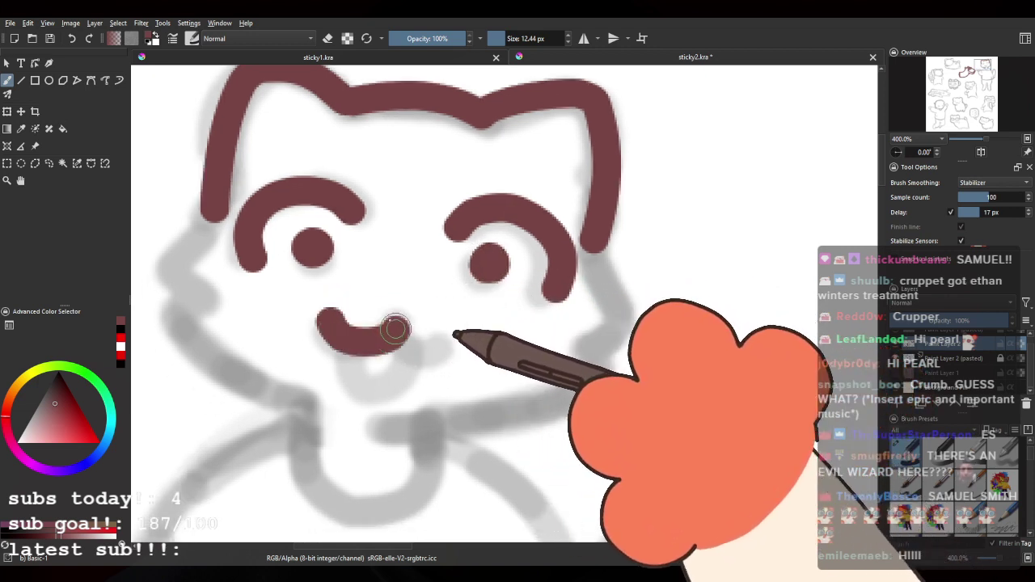
key("ctrl+z")
mouse_move(329, 324)
left_mouse_down()
mouse_move(390, 335)
mouse_move(400, 319)
mouse_move(397, 333)
mouse_move(436, 351)
mouse_move(465, 345)
left_mouse_up()
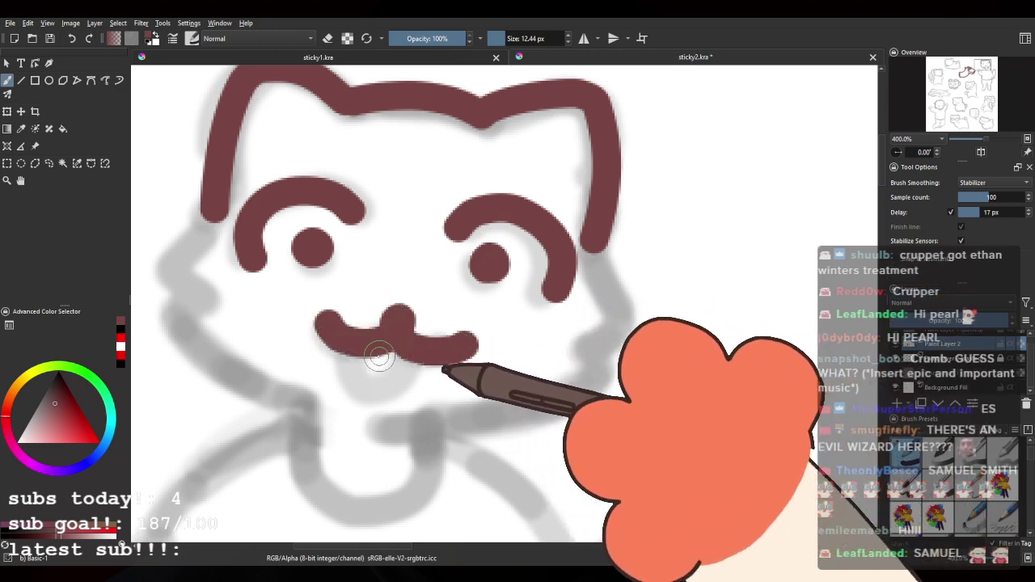
mouse_move(367, 346)
left_mouse_down()
mouse_move(392, 388)
mouse_move(434, 369)
left_mouse_up()
key("ctrl+z")
mouse_move(366, 349)
left_mouse_down()
mouse_move(397, 388)
mouse_move(427, 353)
left_mouse_up()
Step: Hide and reshow Paint Layer 2, then unmirror the canvas view to compare the cat's inked face with its sketch
scroll(408, 294, "down", 3)
left_click_drag(442, 254, 463, 215)
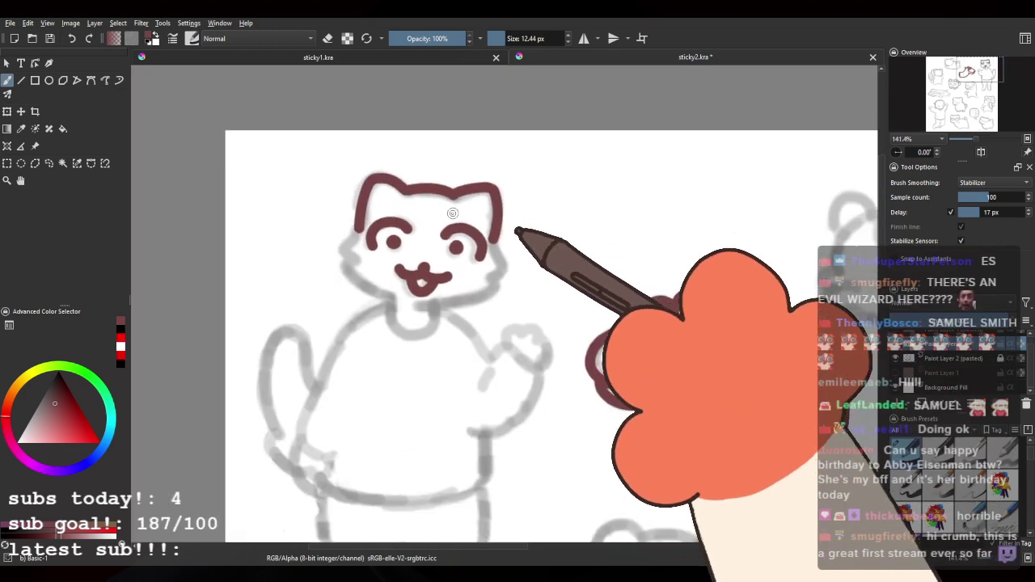
scroll(451, 212, "down", 3)
scroll(436, 216, "up", 5)
scroll(437, 212, "up", 1)
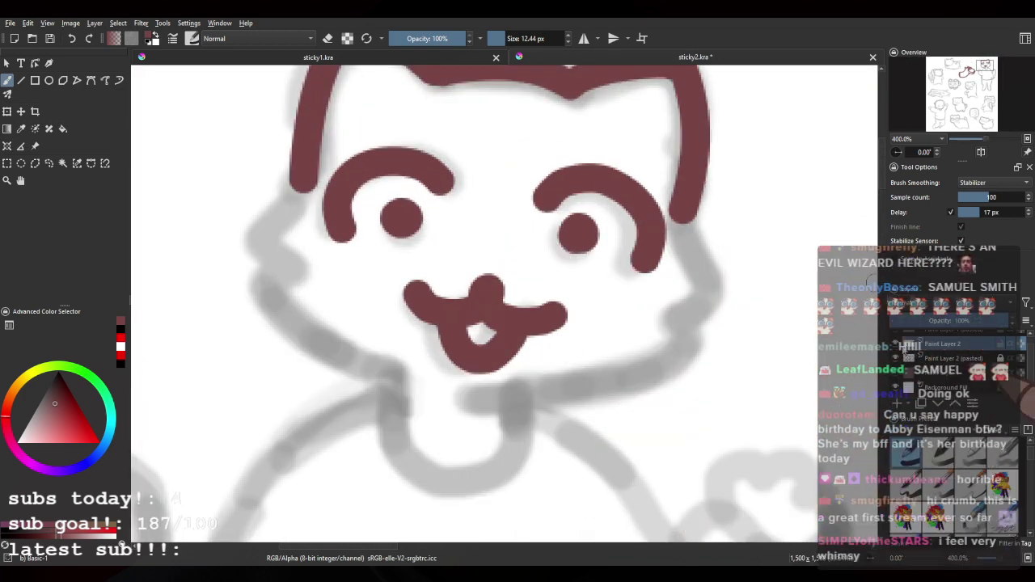
left_click(896, 345)
left_click(895, 344)
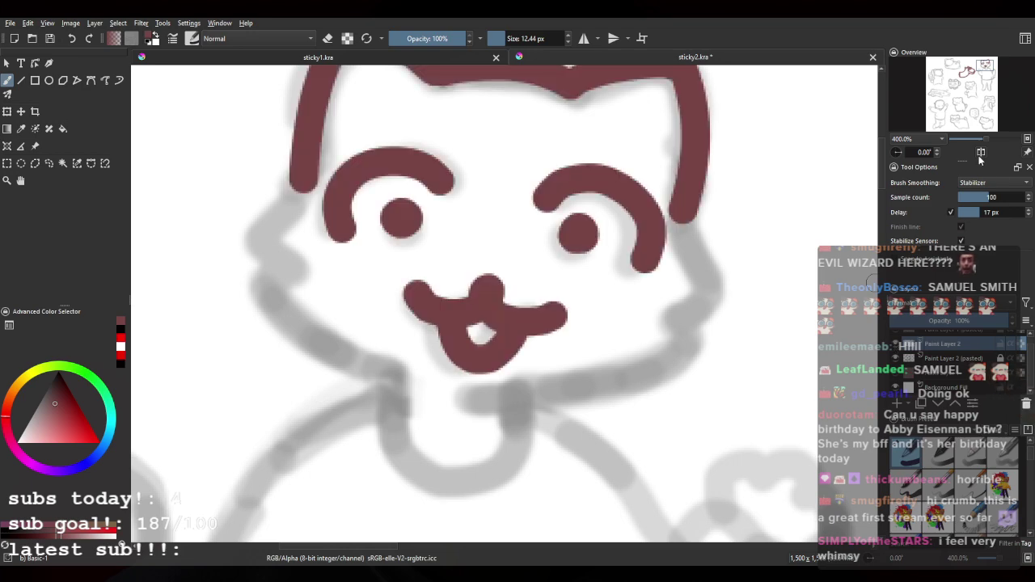
left_click(981, 154)
scroll(545, 241, "down", 2)
left_click_drag(544, 236, 472, 232)
scroll(473, 226, "up", 1)
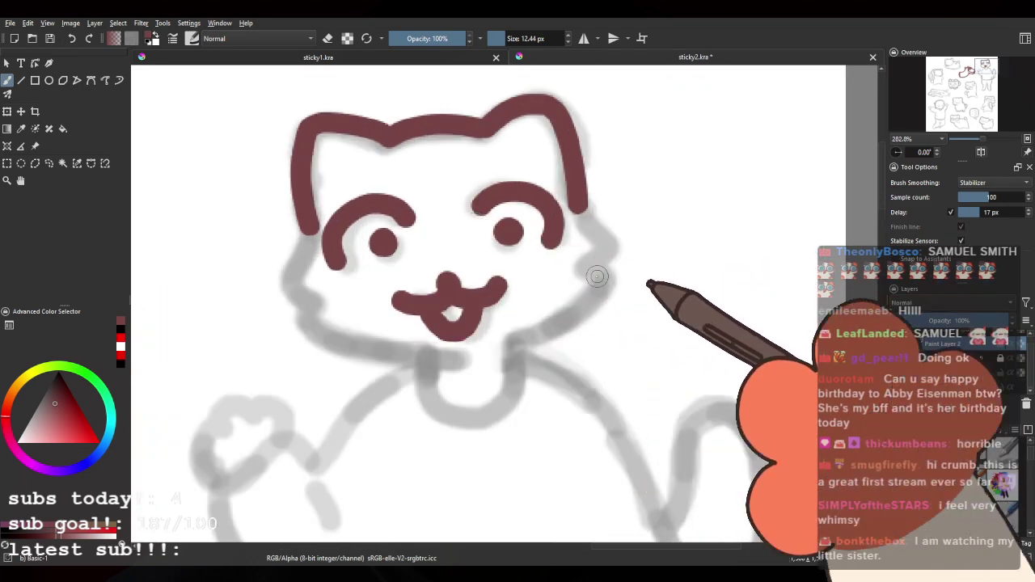
scroll(322, 129, "up", 1)
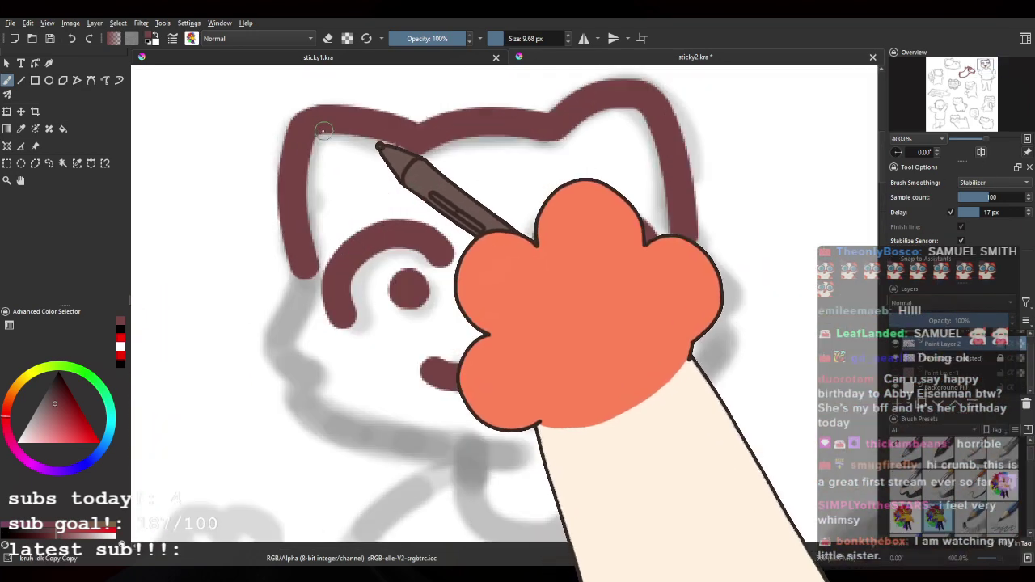
Step: Erase the lids and pupils of both cat eyes, leaving the ears, head top and mouth inked
left_click_drag(324, 131, 257, 160)
mouse_move(303, 315)
left_mouse_down()
mouse_move(319, 315)
mouse_move(321, 261)
mouse_move(271, 357)
left_mouse_up()
mouse_move(290, 266)
left_mouse_down()
mouse_move(358, 255)
mouse_move(402, 280)
mouse_move(392, 280)
mouse_move(529, 250)
mouse_move(530, 274)
mouse_move(580, 254)
mouse_move(365, 260)
left_mouse_up()
left_click_drag(586, 366, 566, 322)
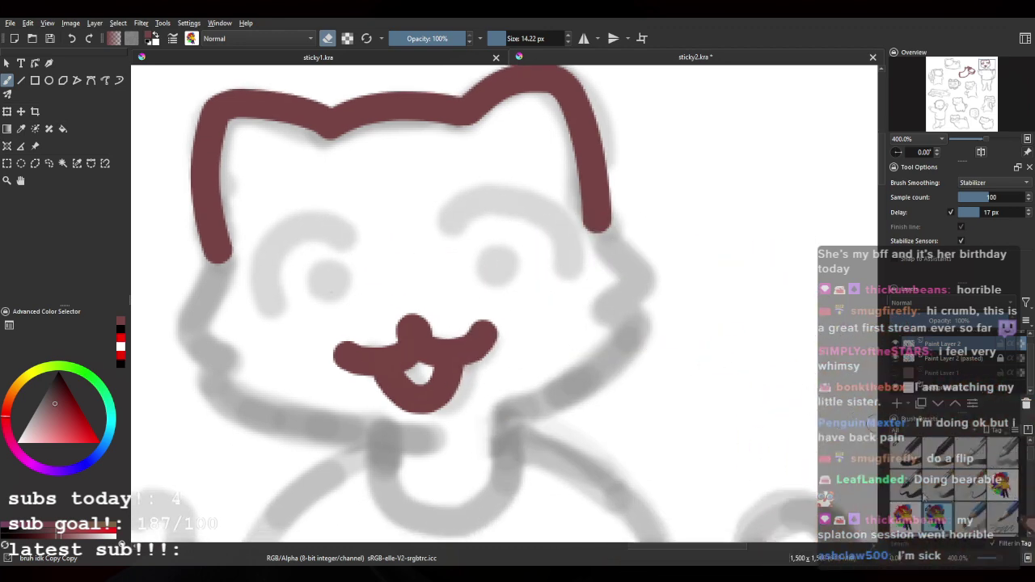
Step: Return to the Basic-1 inking brush and re-ink one cat eye with a round pupil and a shorter curved lid
left_click_drag(321, 283, 341, 305)
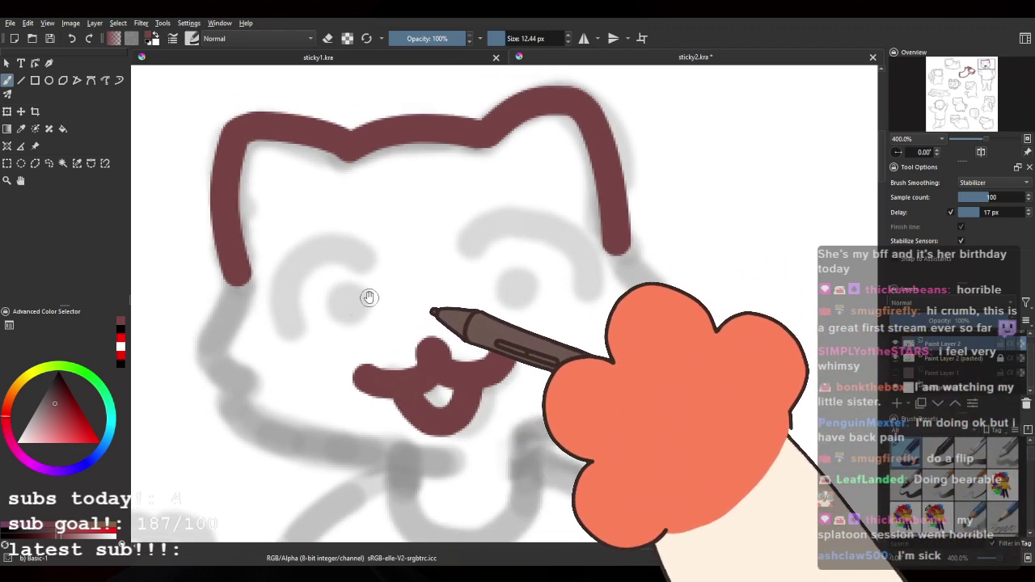
mouse_move(361, 351)
left_mouse_down()
mouse_move(307, 273)
mouse_move(316, 300)
mouse_move(329, 283)
left_mouse_up()
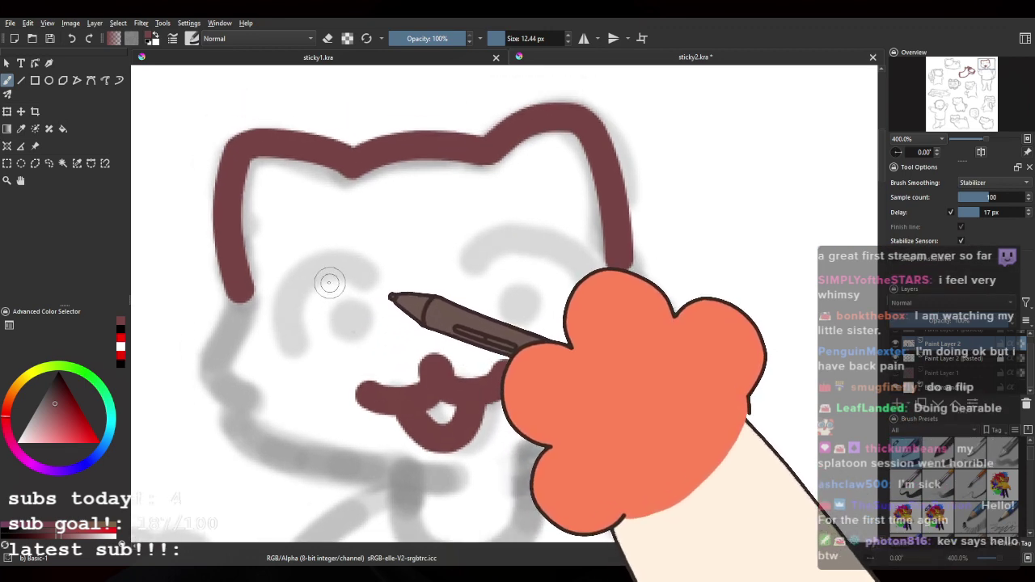
mouse_move(286, 317)
left_mouse_down()
mouse_move(304, 270)
mouse_move(379, 270)
left_mouse_up()
key("ctrl+z")
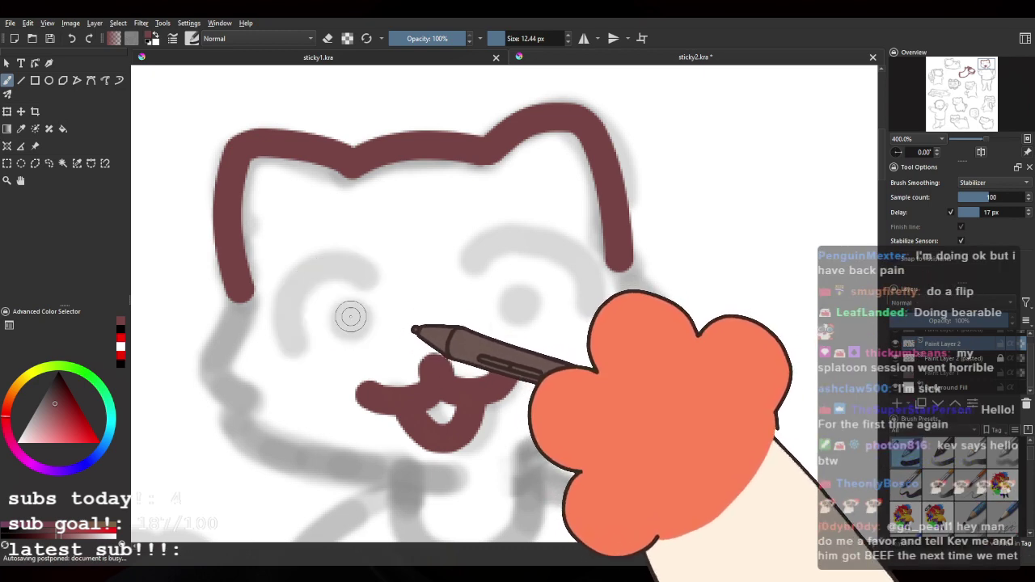
left_click_drag(350, 316, 349, 325)
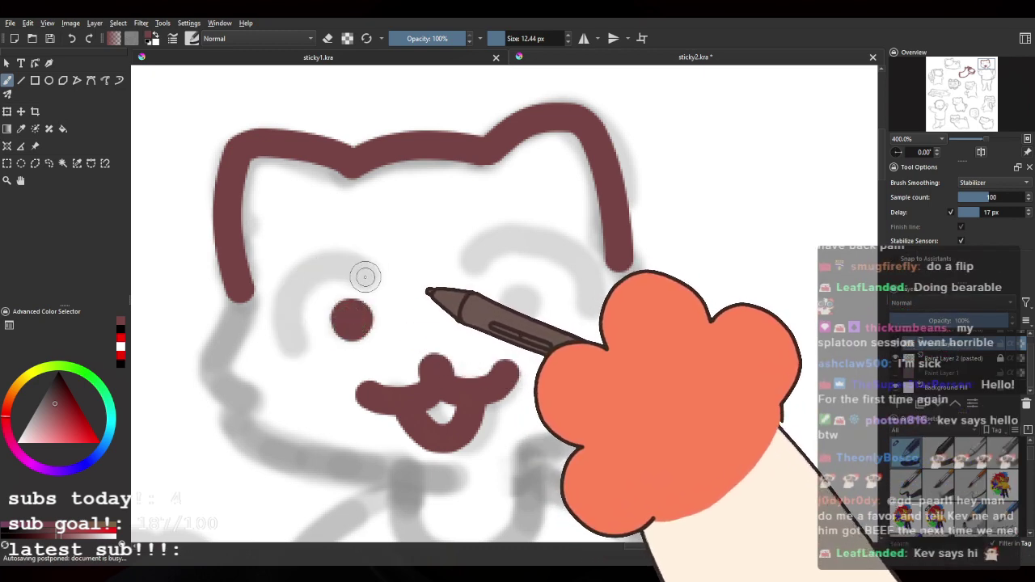
mouse_move(364, 276)
left_mouse_down()
mouse_move(299, 278)
mouse_move(298, 349)
left_mouse_up()
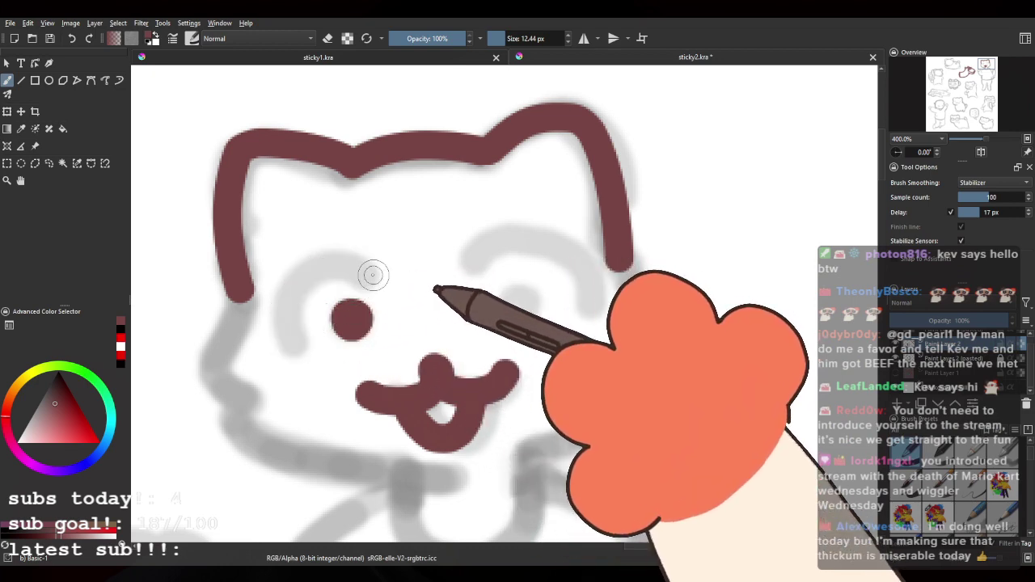
left_click_drag(322, 273, 285, 341)
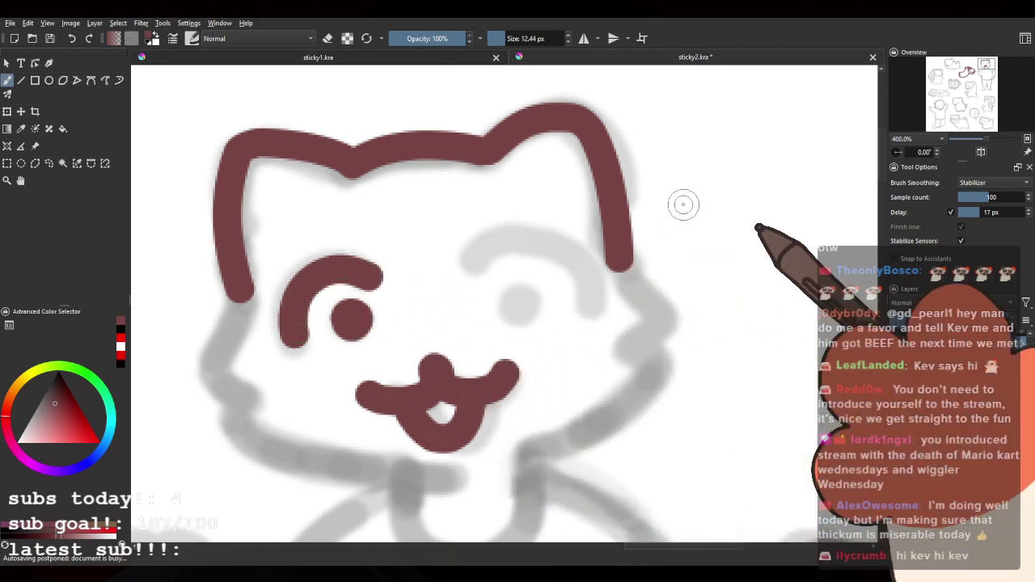
Step: Mirror the canvas view and re-ink the cat's other eye with a round pupil and a flatter curved lid
left_click(982, 152)
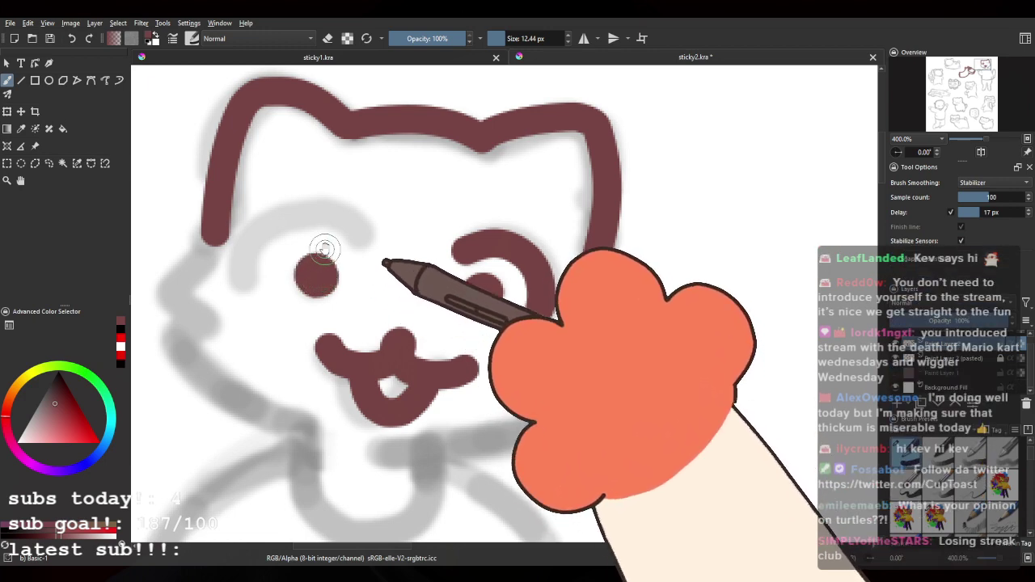
left_click_drag(325, 249, 336, 276)
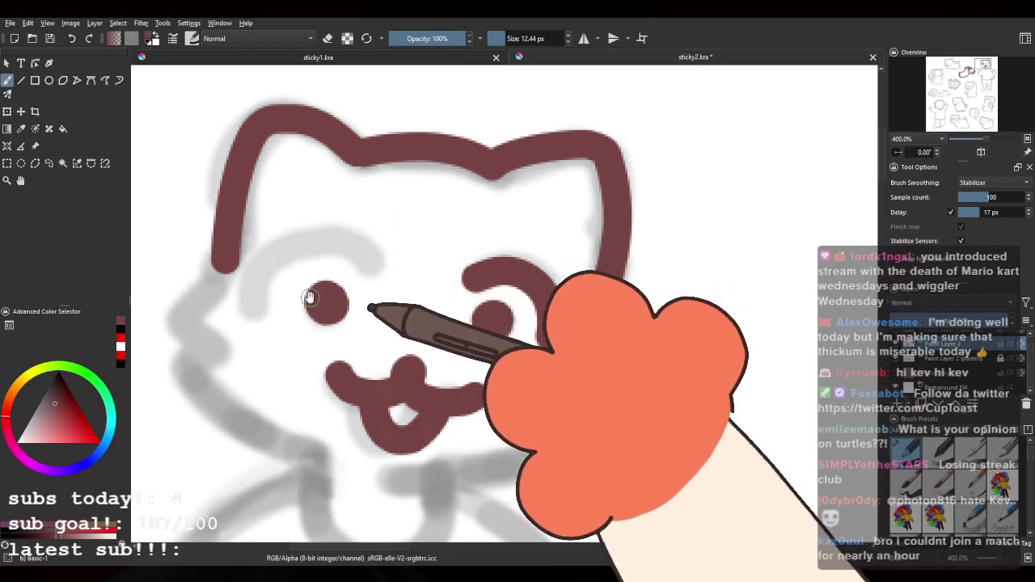
mouse_move(309, 297)
left_mouse_down()
mouse_move(268, 285)
mouse_move(266, 301)
left_mouse_up()
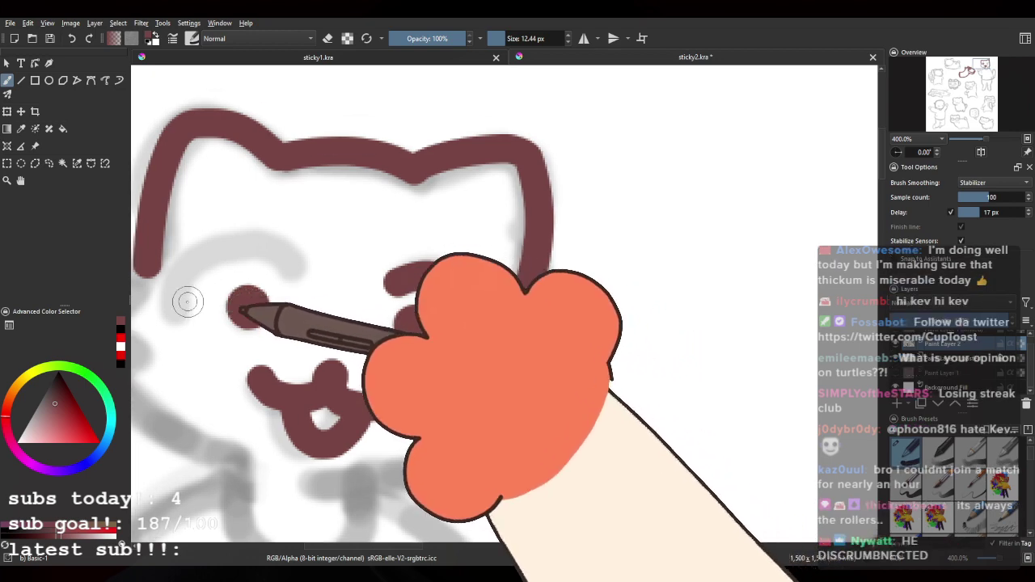
left_click_drag(187, 323, 276, 252)
key("ctrl+z")
left_click_drag(215, 304, 263, 284)
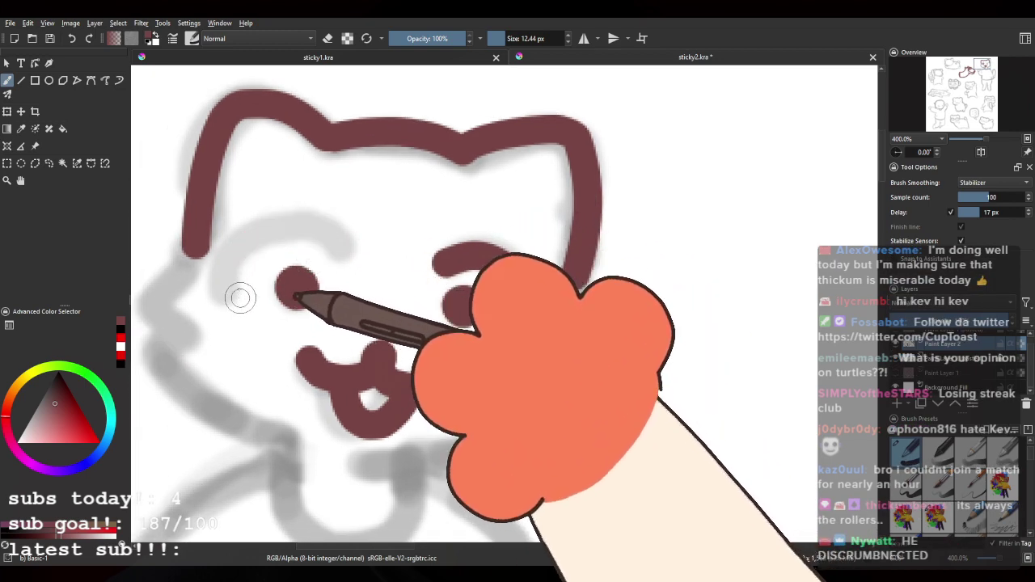
key("ctrl+z")
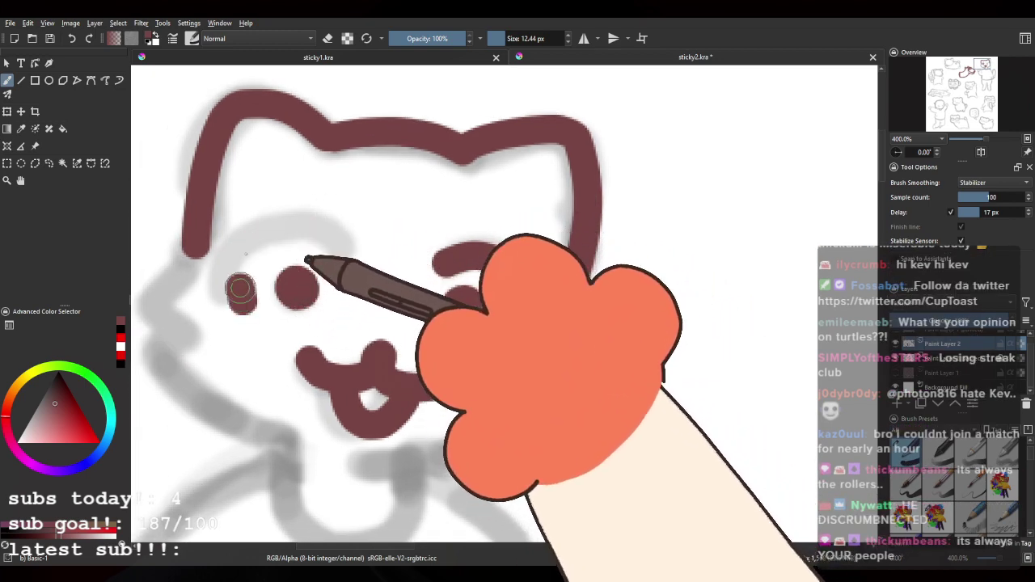
key("ctrl+z")
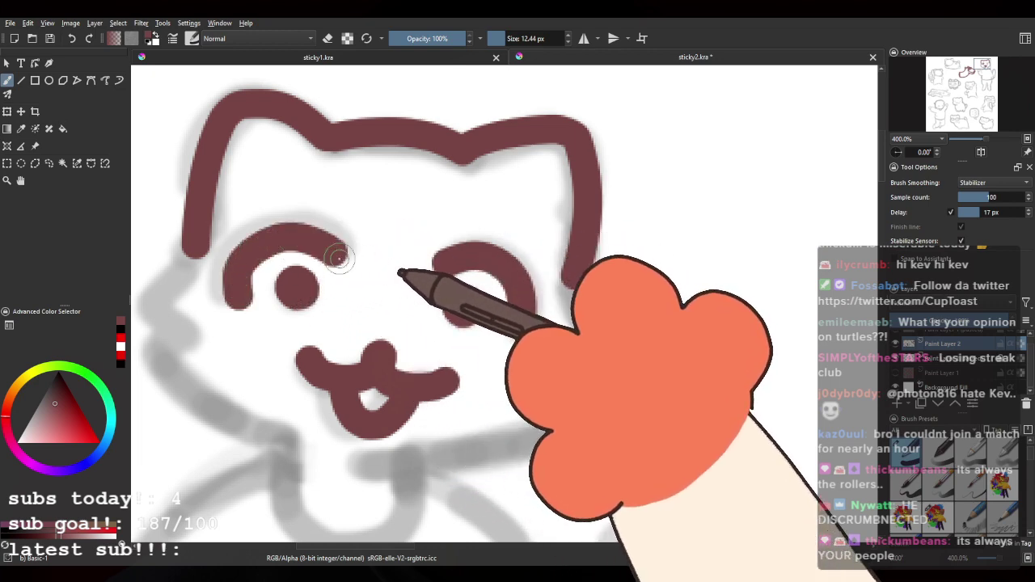
Step: Ink the pointed cheek fur and jawline on both sides of the cat's head, from the ears down toward the chin
left_click_drag(308, 257, 397, 233)
mouse_move(308, 215)
left_mouse_down()
mouse_move(301, 194)
mouse_move(293, 233)
mouse_move(238, 289)
mouse_move(260, 330)
left_mouse_up()
key("ctrl+z")
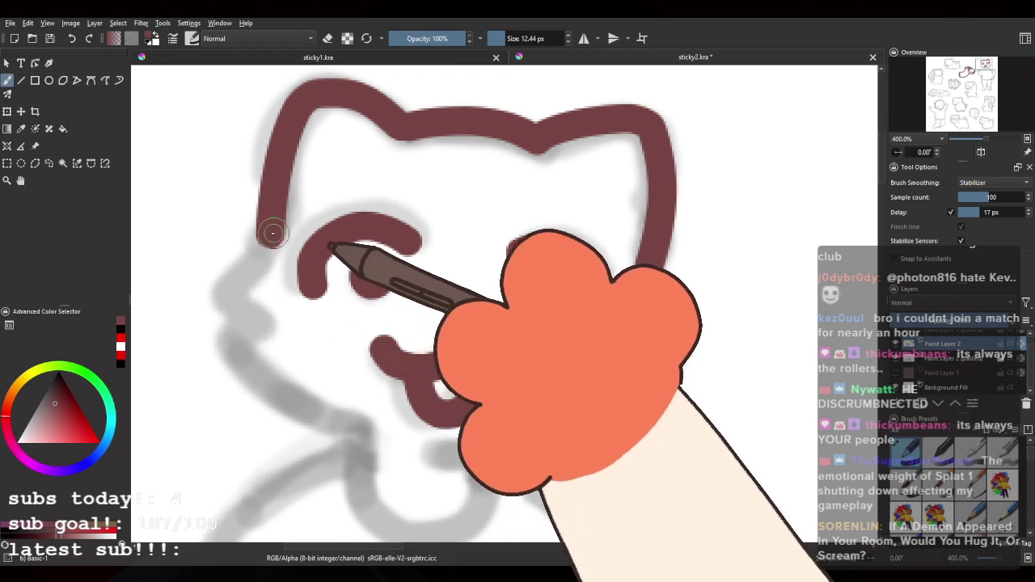
mouse_move(272, 232)
left_mouse_down()
mouse_move(232, 297)
mouse_move(258, 343)
left_mouse_up()
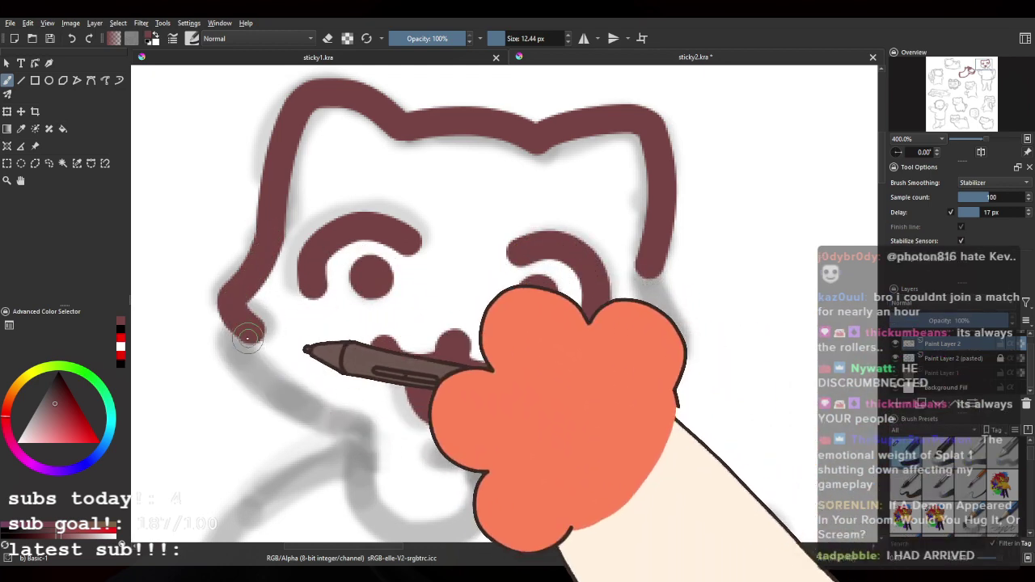
mouse_move(248, 333)
left_mouse_down()
mouse_move(299, 402)
mouse_move(381, 430)
left_mouse_up()
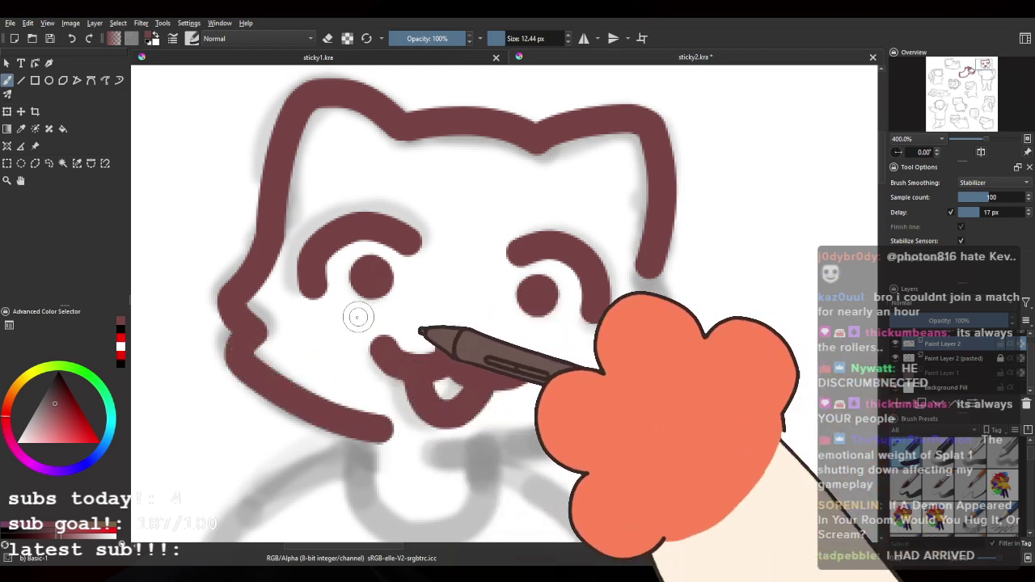
mouse_move(683, 286)
left_mouse_down()
mouse_move(649, 242)
mouse_move(607, 323)
mouse_move(419, 397)
left_mouse_up()
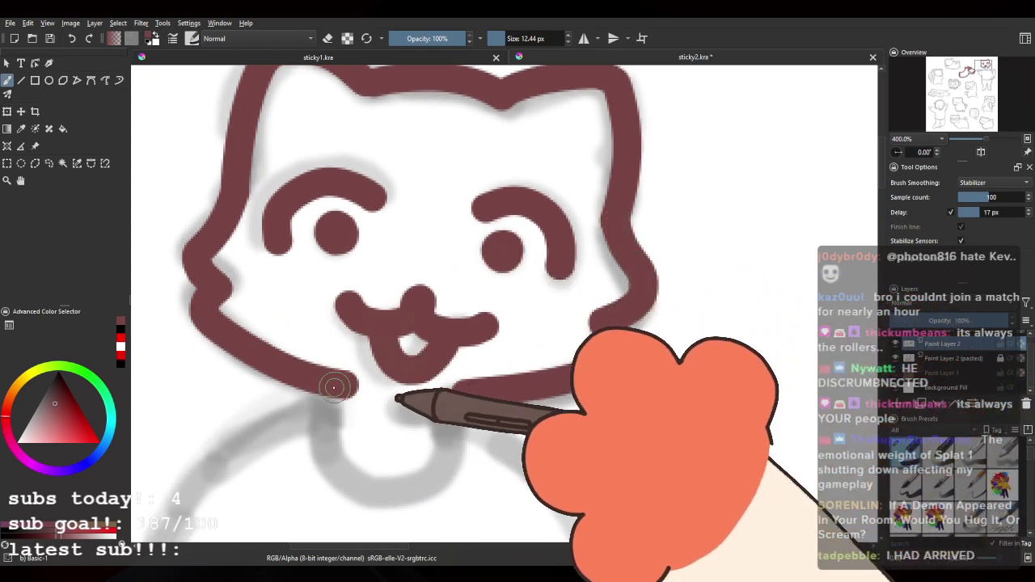
Step: Ink two short neck lines below the cat's jaw and extend one jawline inward under the chin
left_click_drag(334, 388, 332, 427)
key("ctrl+z")
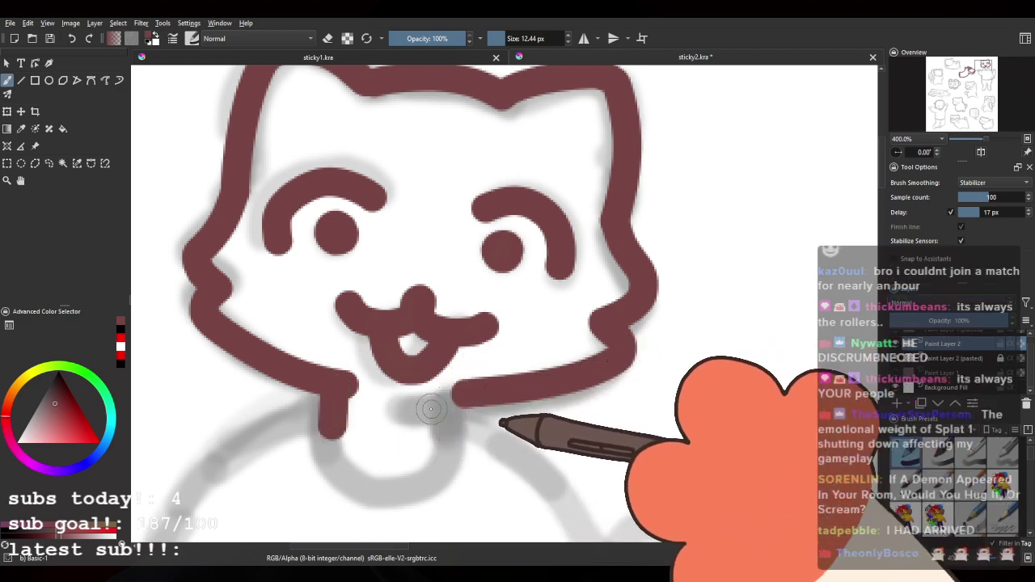
mouse_move(422, 399)
left_mouse_down()
mouse_move(474, 393)
mouse_move(446, 401)
left_mouse_up()
key("ctrl+z")
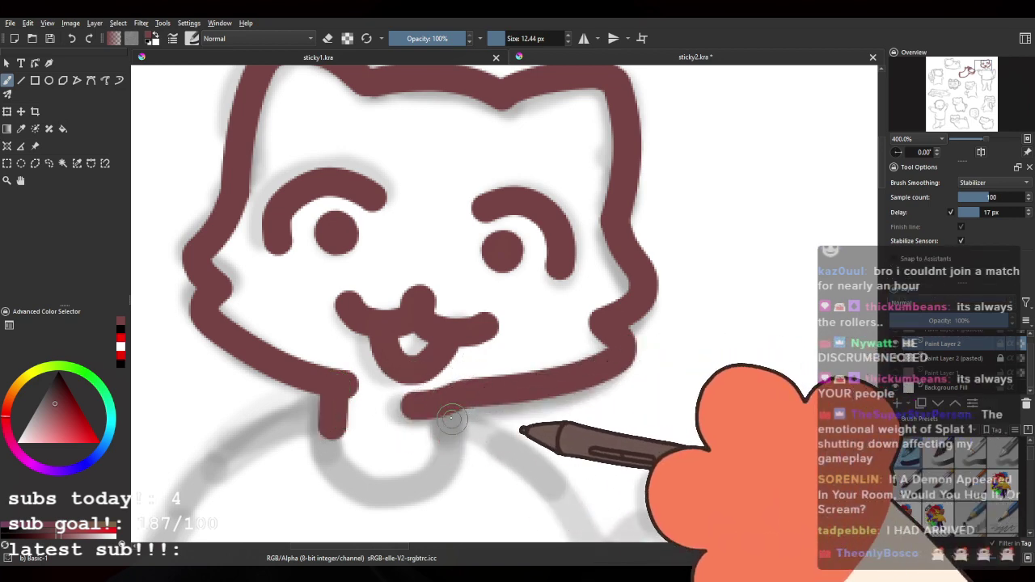
left_click_drag(444, 219, 440, 251)
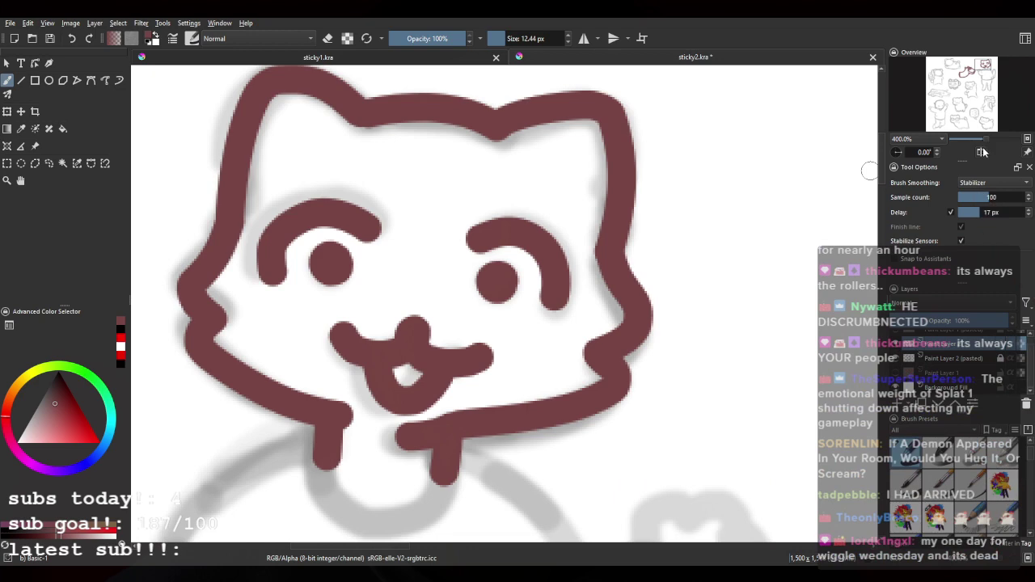
Step: Unmirror the canvas view and examine the cat's inked head against the sketch from afar and up close
left_click(981, 152)
mouse_move(737, 290)
left_mouse_down()
mouse_move(524, 297)
mouse_move(540, 265)
mouse_move(526, 237)
left_mouse_up()
scroll(454, 303, "down", 5)
scroll(461, 284, "up", 2)
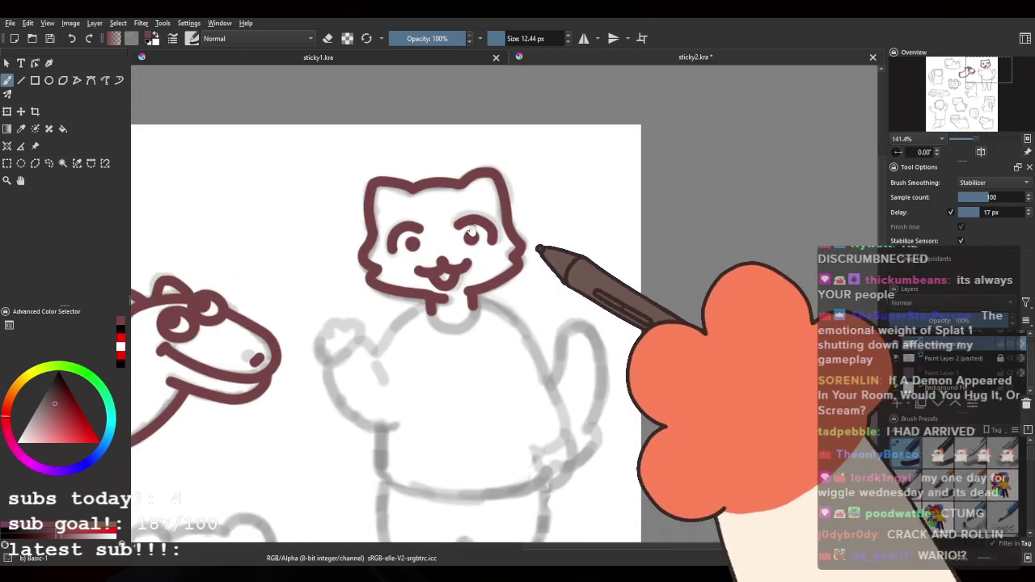
scroll(474, 232, "up", 2)
scroll(319, 227, "up", 1)
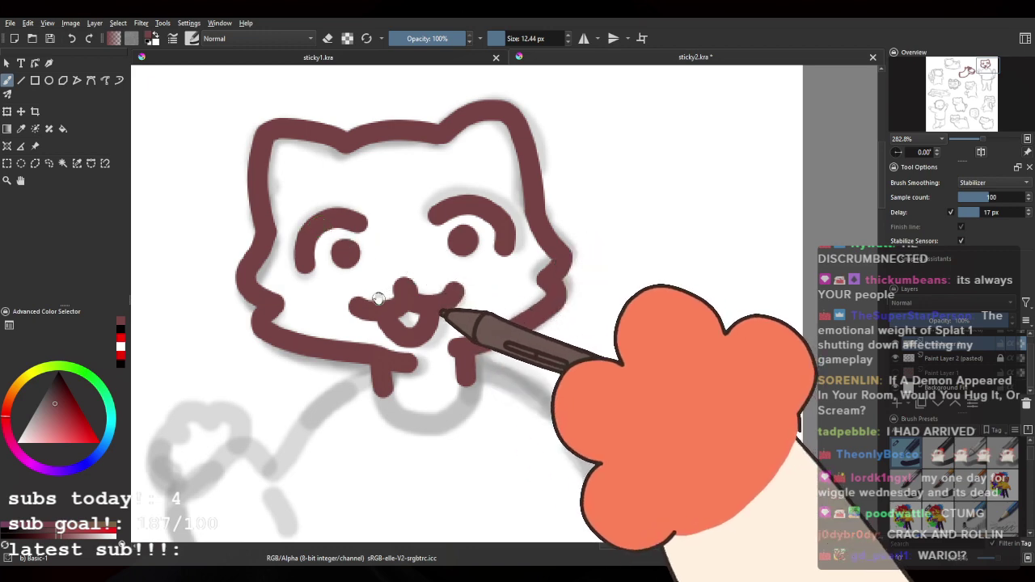
left_click_drag(287, 245, 335, 261)
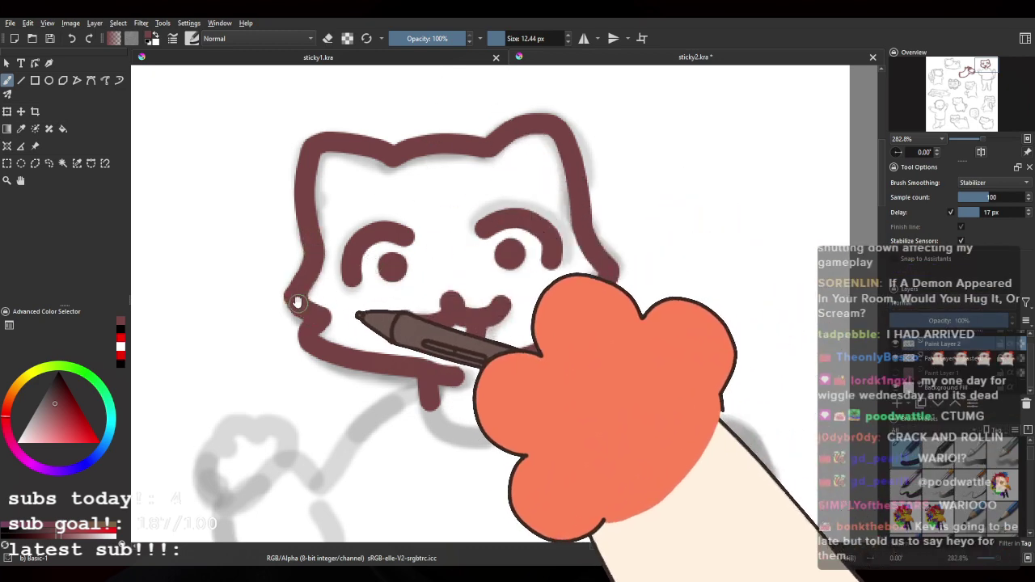
Step: Ink a U-shaped neckline joining the ends of the cat's two short neck lines below the chin
left_click_drag(292, 297, 302, 322)
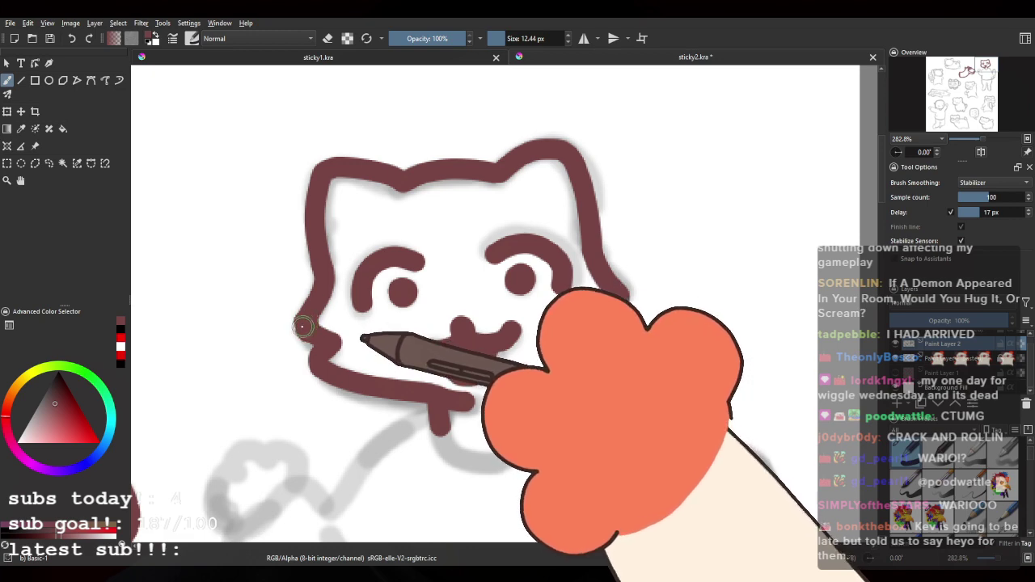
mouse_move(483, 398)
left_mouse_down()
mouse_move(364, 353)
mouse_move(351, 283)
mouse_move(339, 323)
mouse_move(350, 256)
mouse_move(327, 301)
mouse_move(406, 277)
left_mouse_up()
key("ctrl+z")
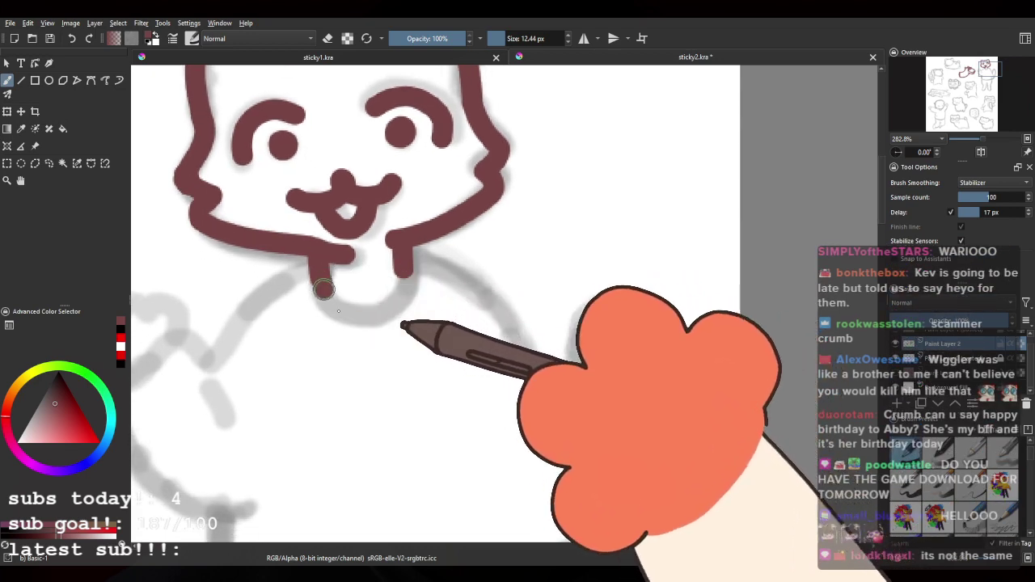
left_click_drag(323, 290, 405, 278)
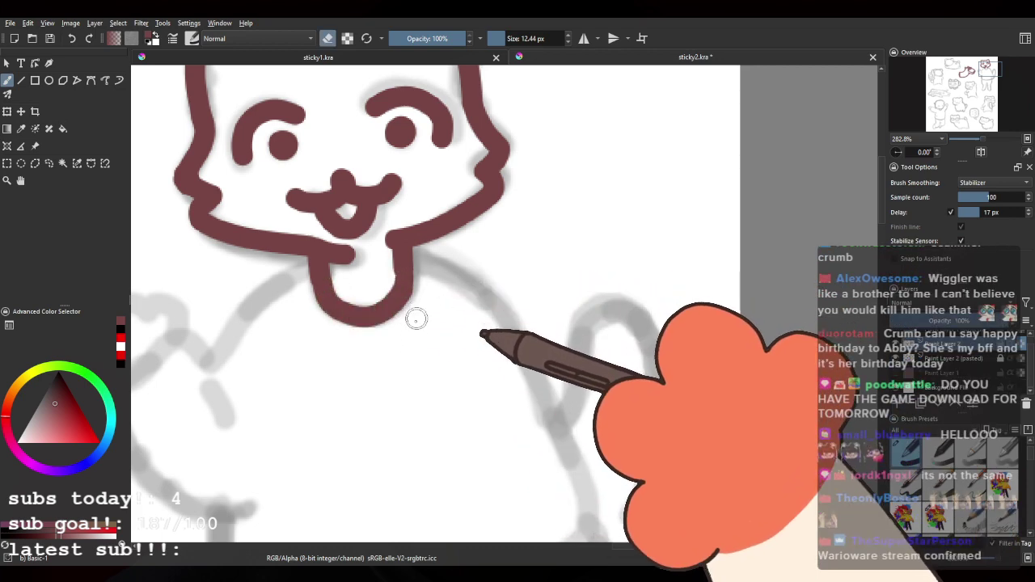
key("e")
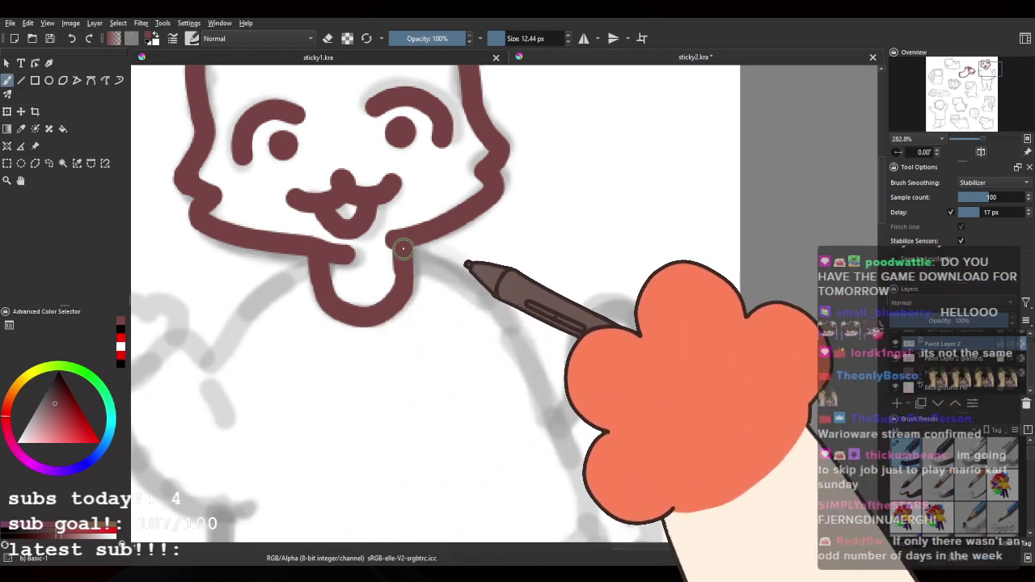
Step: Ink the shoulder sloping from the neckline to the crook of the cat's raised arm, plus the short crease line below it
mouse_move(269, 332)
left_mouse_down()
mouse_move(451, 283)
mouse_move(458, 215)
mouse_move(435, 217)
left_mouse_up()
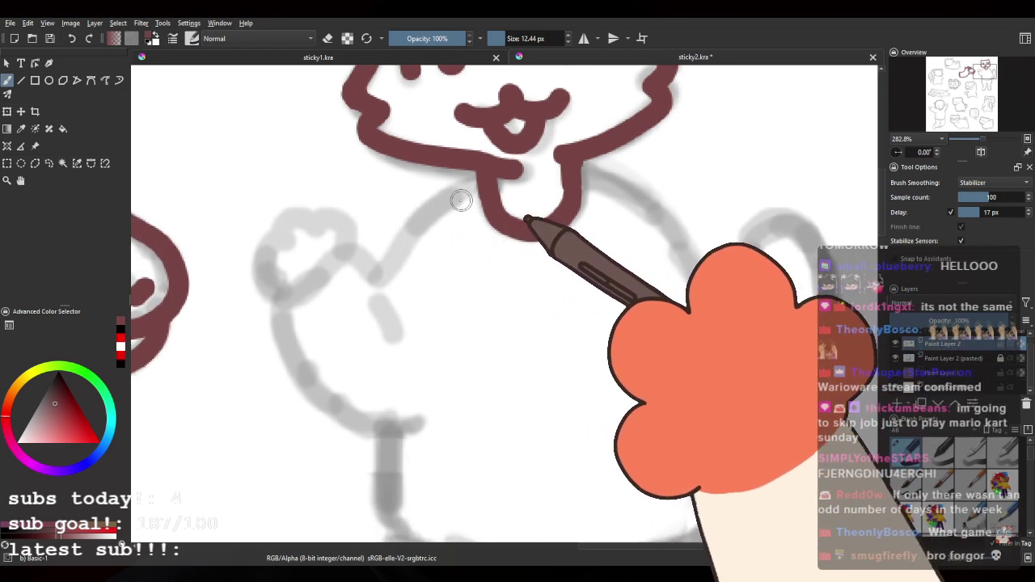
left_click_drag(482, 183, 389, 265)
key("ctrl+z")
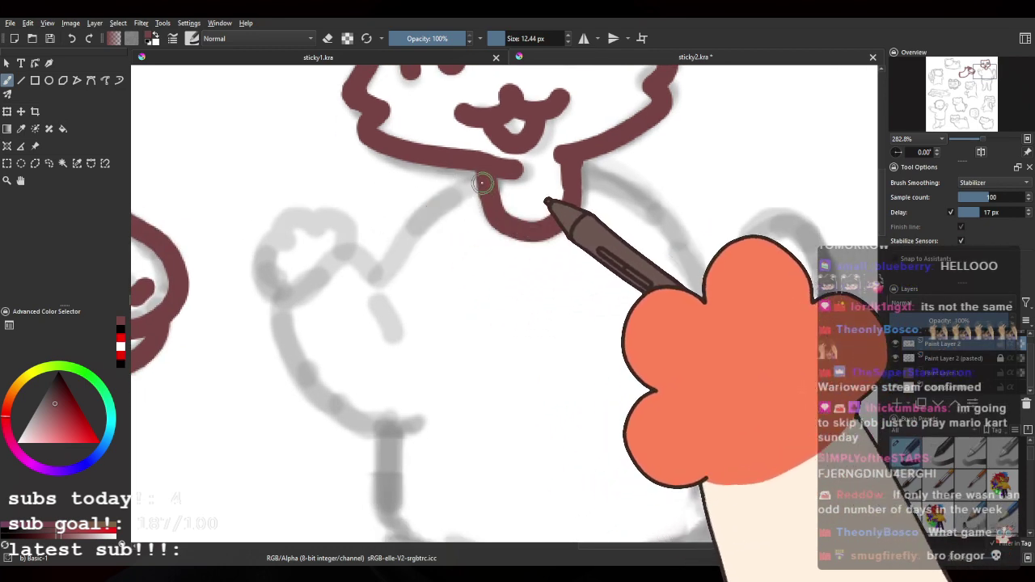
mouse_move(483, 179)
left_mouse_down()
mouse_move(373, 276)
mouse_move(392, 339)
left_mouse_up()
mouse_move(376, 262)
left_mouse_down()
mouse_move(372, 330)
mouse_move(383, 316)
mouse_move(357, 304)
left_mouse_up()
key("ctrl+z")
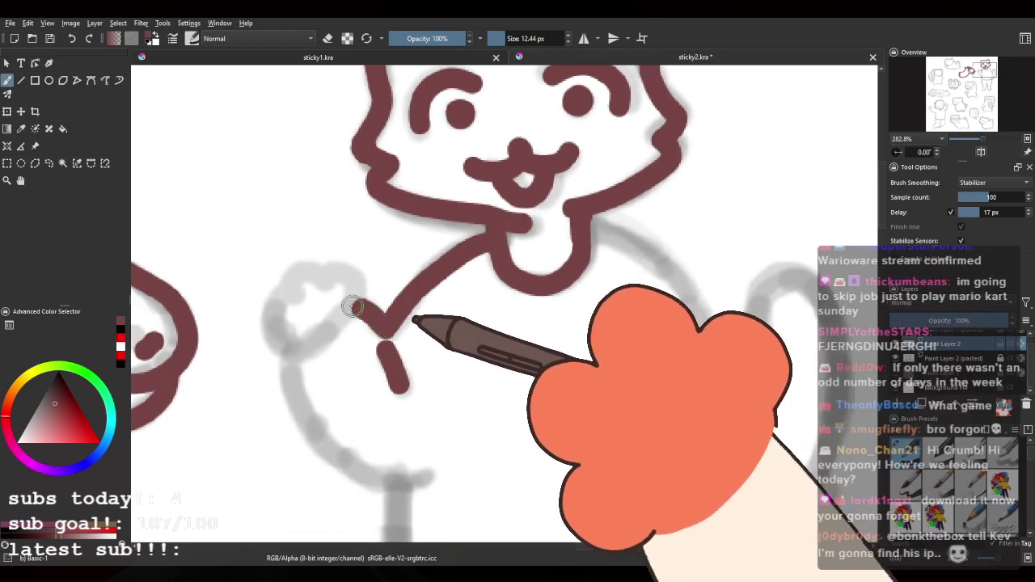
Step: Ink the raised arm's wrist line and its outer curve down to the side of the cat's body
left_click_drag(332, 350, 324, 293)
mouse_move(353, 251)
left_mouse_down()
mouse_move(300, 293)
mouse_move(247, 288)
left_mouse_up()
key("ctrl+z")
mouse_move(311, 217)
left_mouse_down()
mouse_move(248, 262)
mouse_move(261, 358)
mouse_move(373, 414)
left_mouse_up()
key("ctrl+z")
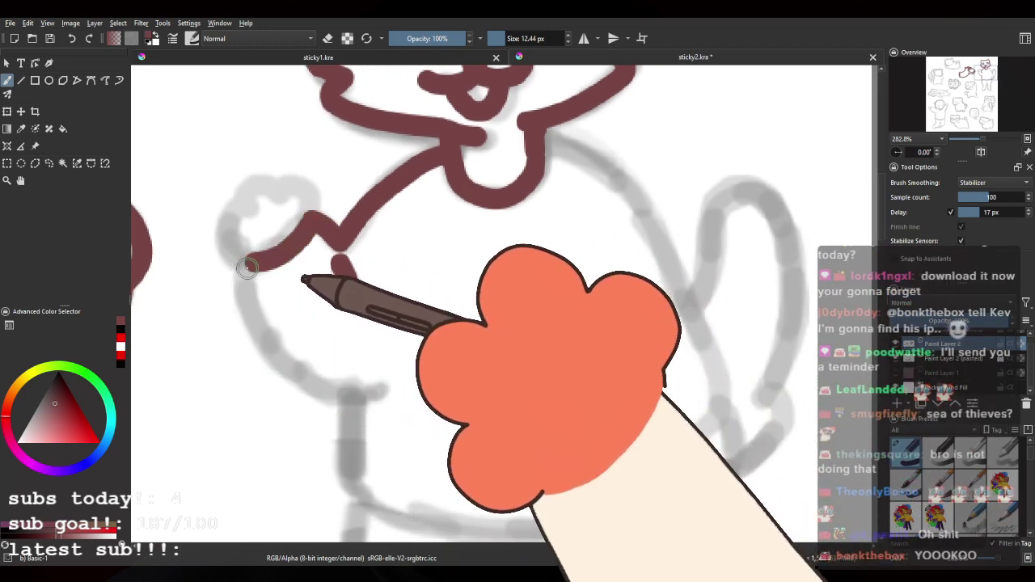
mouse_move(244, 282)
left_mouse_down()
mouse_move(319, 393)
mouse_move(351, 397)
left_mouse_up()
Step: Rotate the canvas view and ink the rounded, lobed outline of the cat's raised paw above the wrist line
left_click_drag(253, 364, 251, 450)
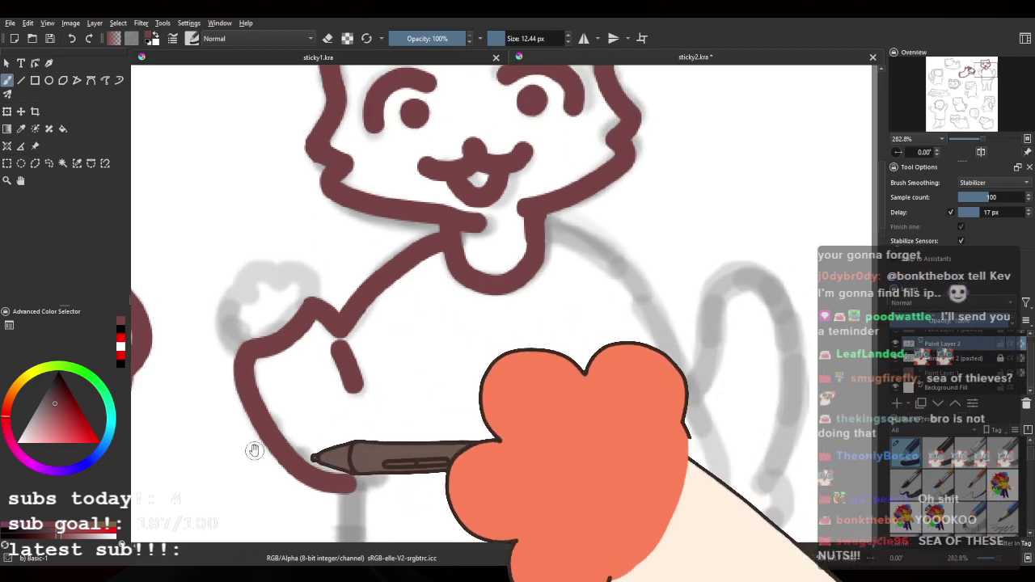
left_click_drag(226, 321, 296, 213)
mouse_move(230, 238)
left_mouse_down()
mouse_move(227, 291)
mouse_move(259, 227)
left_mouse_up()
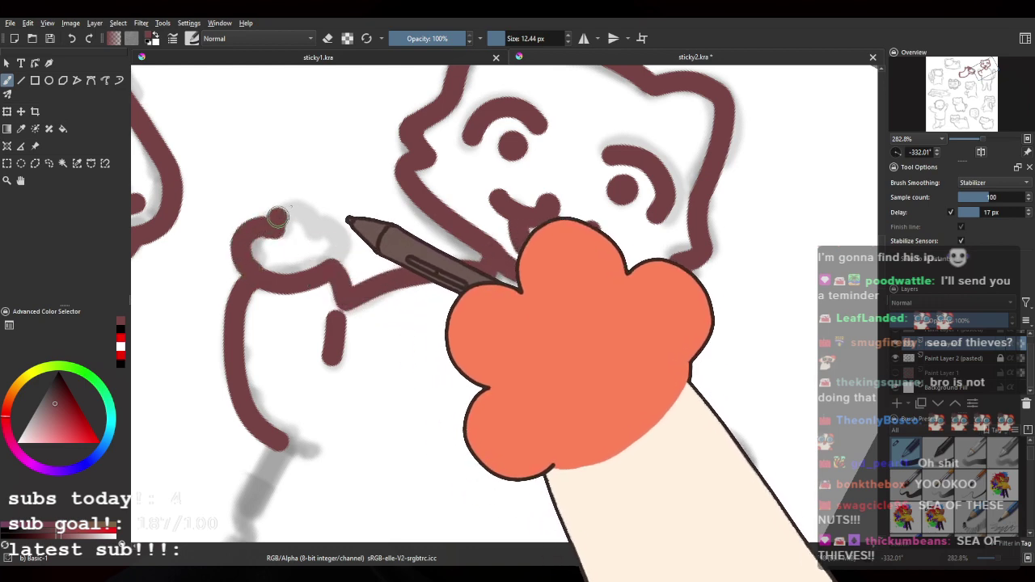
left_click_drag(337, 253, 333, 271)
mouse_move(413, 234)
left_mouse_down()
mouse_move(372, 298)
mouse_move(421, 275)
left_mouse_up()
key("ctrl+z")
left_click_drag(297, 309, 268, 275)
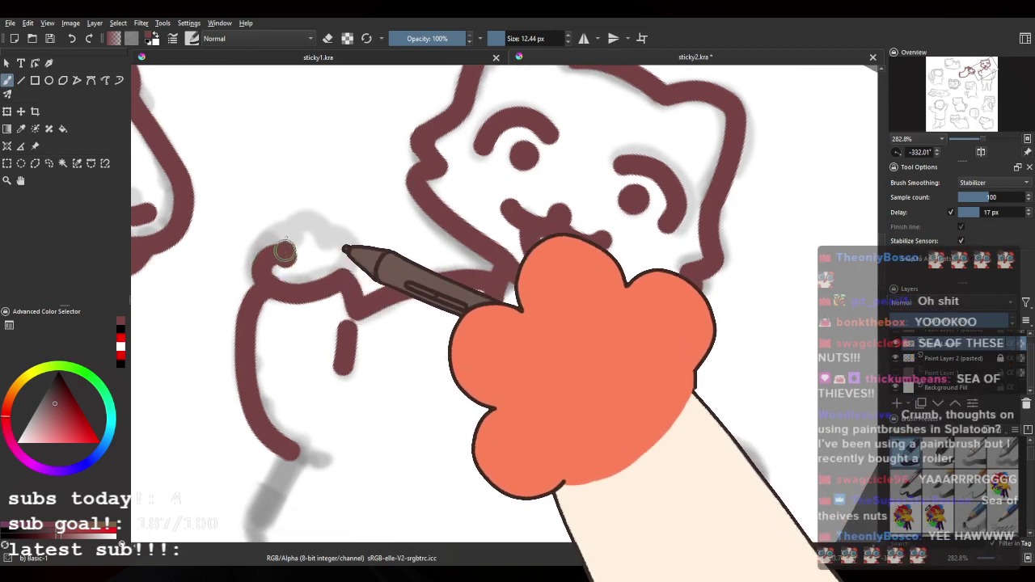
mouse_move(326, 253)
left_mouse_down()
mouse_move(350, 257)
mouse_move(348, 282)
left_mouse_up()
Step: Reset the canvas rotation and examine the cat's inked arm and paw against the sketch from afar
scroll(436, 223, "down", 4)
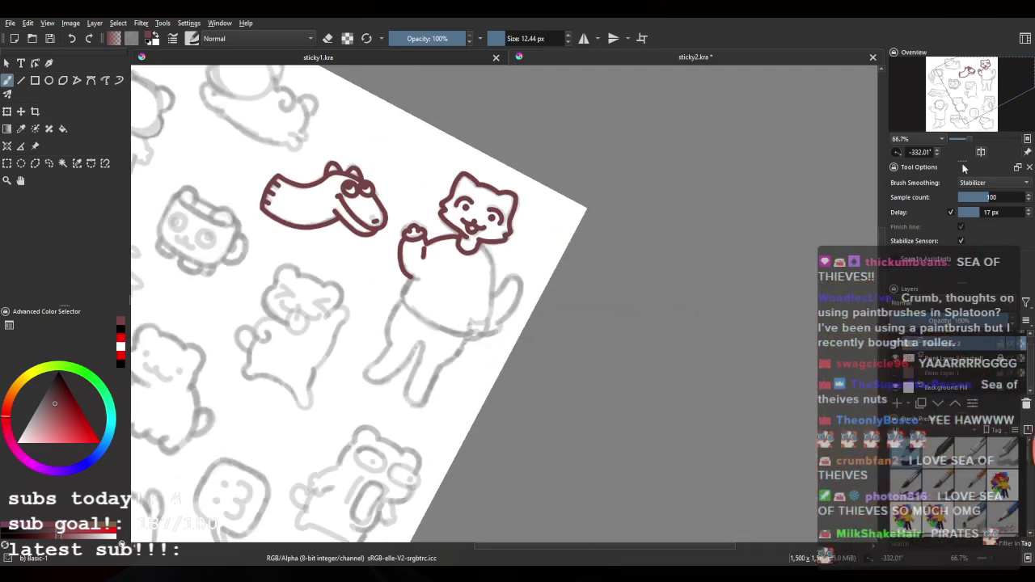
double_click(899, 153)
scroll(485, 262, "down", 2)
left_click_drag(482, 271, 449, 190)
scroll(477, 255, "up", 3)
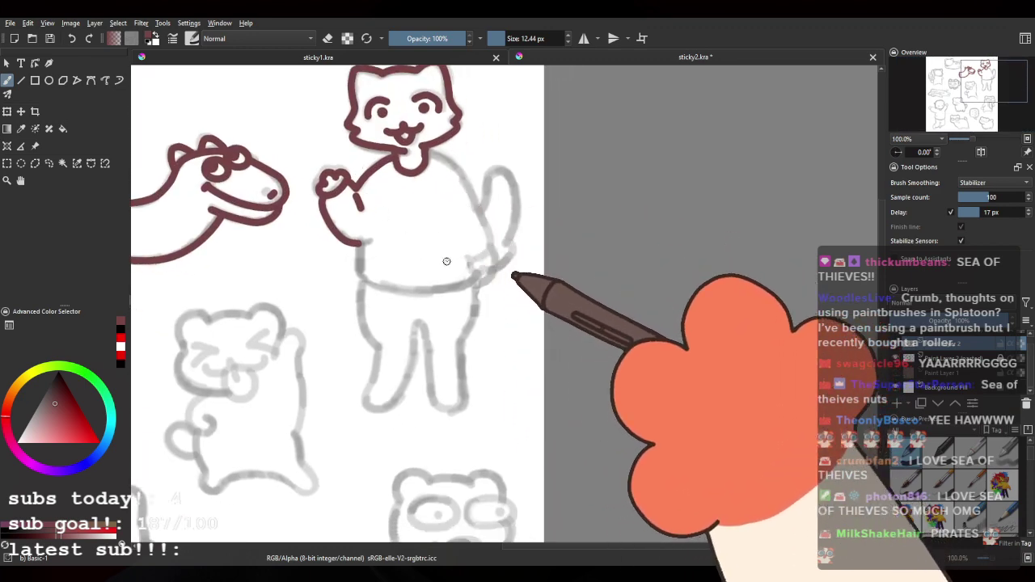
Step: Ink the short, nearly vertical side of the cat's torso from below the raised arm down to the hem
scroll(448, 246, "up", 1)
key("plus")
key("plus")
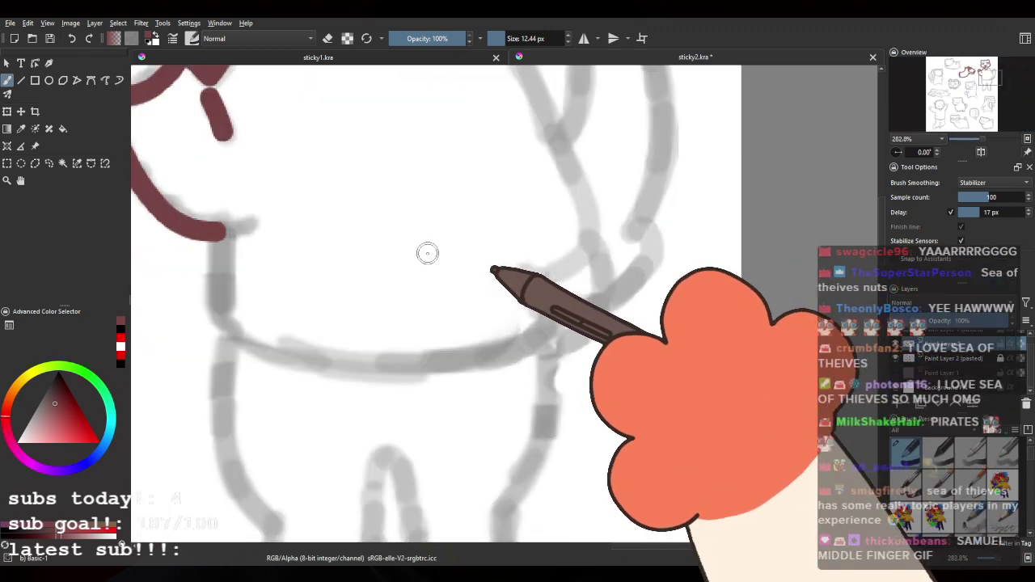
scroll(432, 251, "down", 1)
scroll(361, 242, "up", 1)
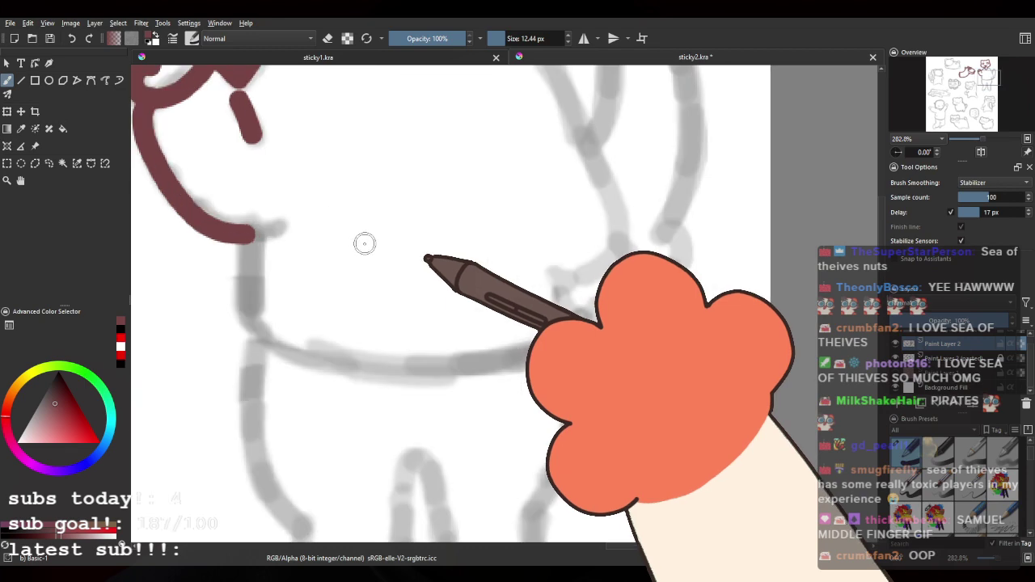
left_click_drag(235, 280, 321, 280)
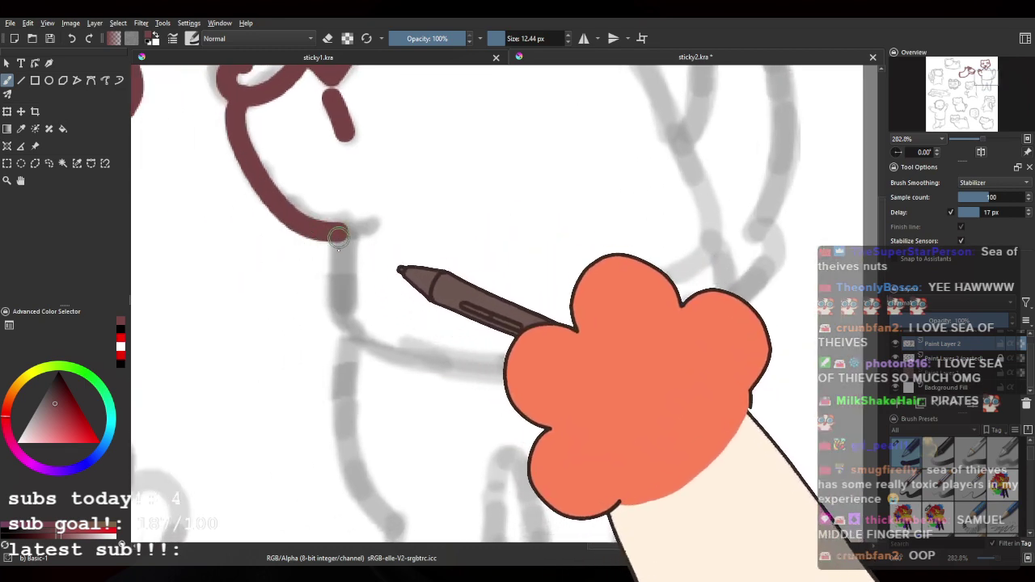
left_click_drag(338, 233, 343, 328)
mouse_move(528, 277)
left_mouse_down()
mouse_move(458, 387)
mouse_move(415, 428)
mouse_move(486, 254)
left_mouse_up()
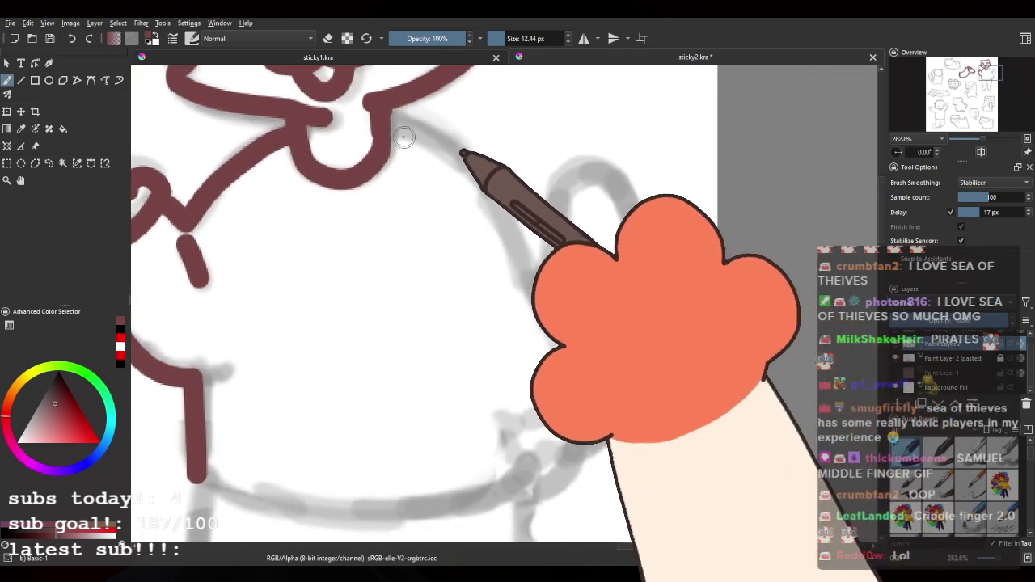
Step: Ink the cat's other shoulder and long torso side in one curve from the neckline down, hooking inward at the bottom
left_click_drag(393, 127, 512, 227)
key("ctrl+z")
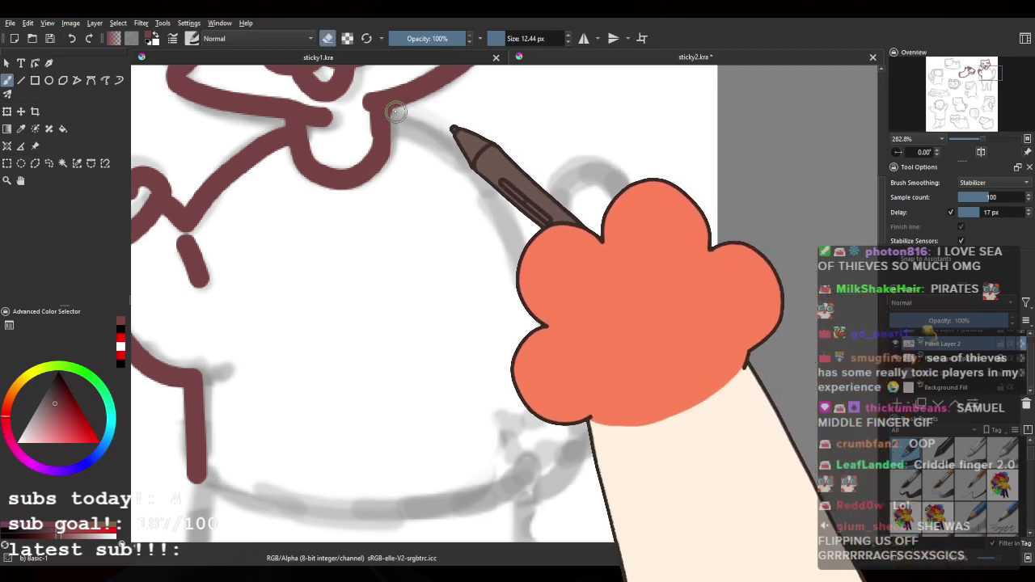
key("e")
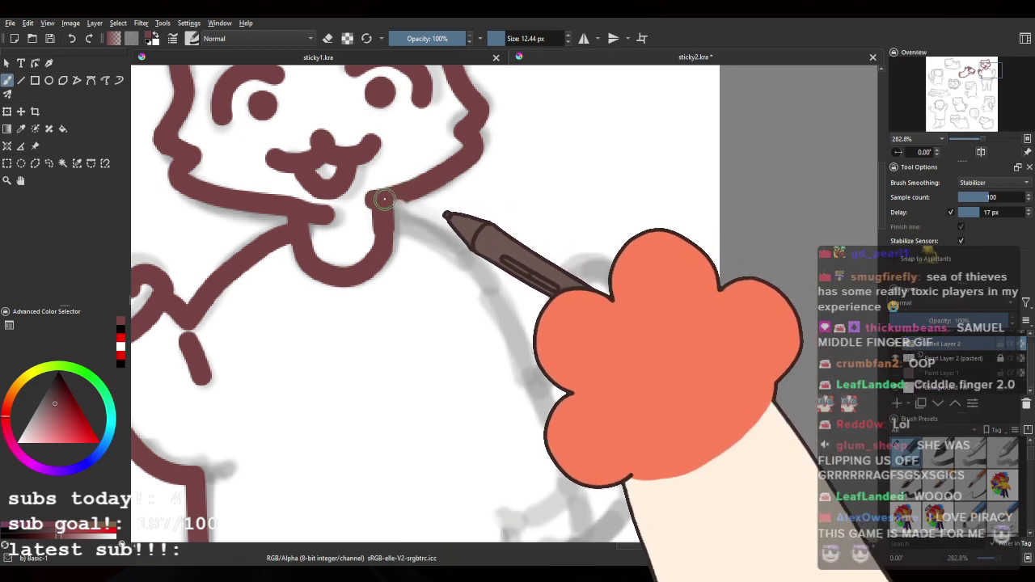
mouse_move(424, 207)
left_mouse_down()
mouse_move(439, 344)
mouse_move(317, 331)
mouse_move(358, 162)
mouse_move(566, 417)
left_mouse_up()
key("ctrl+z")
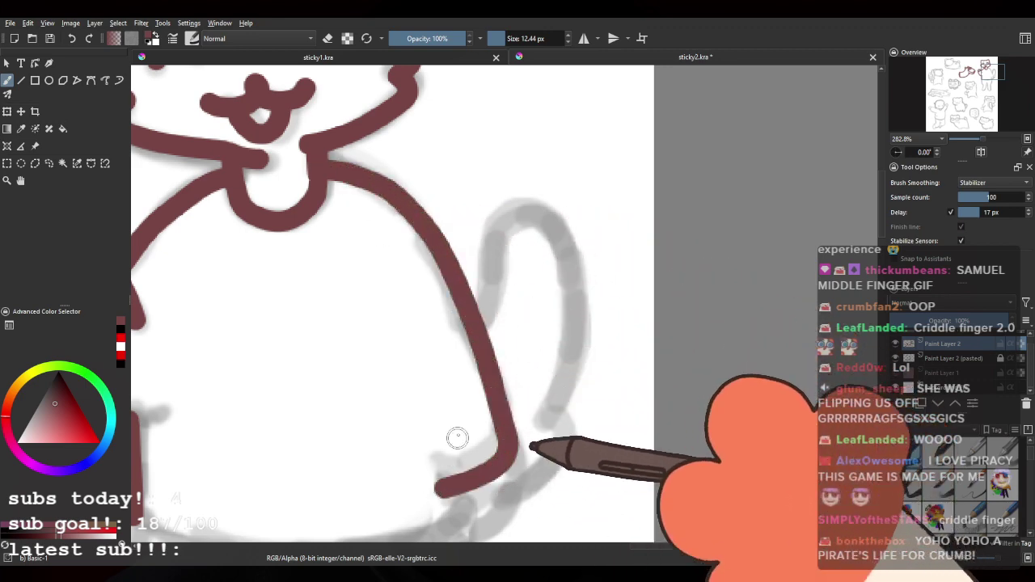
mouse_move(433, 330)
left_mouse_down()
mouse_move(546, 248)
mouse_move(453, 314)
left_mouse_up()
key("ctrl+z")
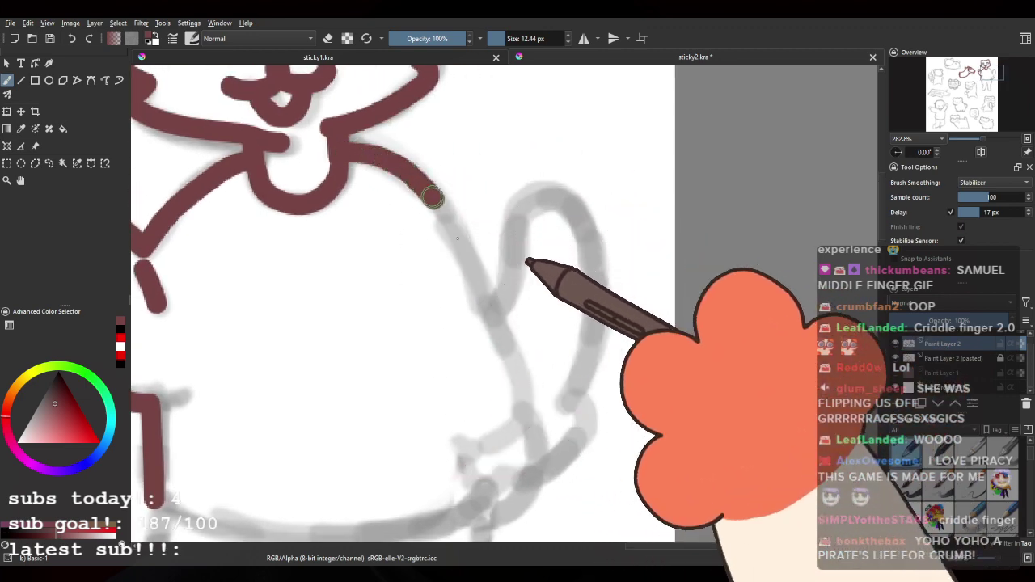
left_click_drag(458, 239, 549, 454)
key("ctrl+z")
mouse_move(349, 145)
left_mouse_down()
mouse_move(468, 252)
mouse_move(534, 420)
mouse_move(485, 466)
left_mouse_up()
Step: Ink the curved hem across the bottom of the cat's torso, rotating the canvas to about 84° for the final stroke
mouse_move(394, 291)
left_mouse_down()
mouse_move(484, 349)
mouse_move(454, 167)
left_mouse_up()
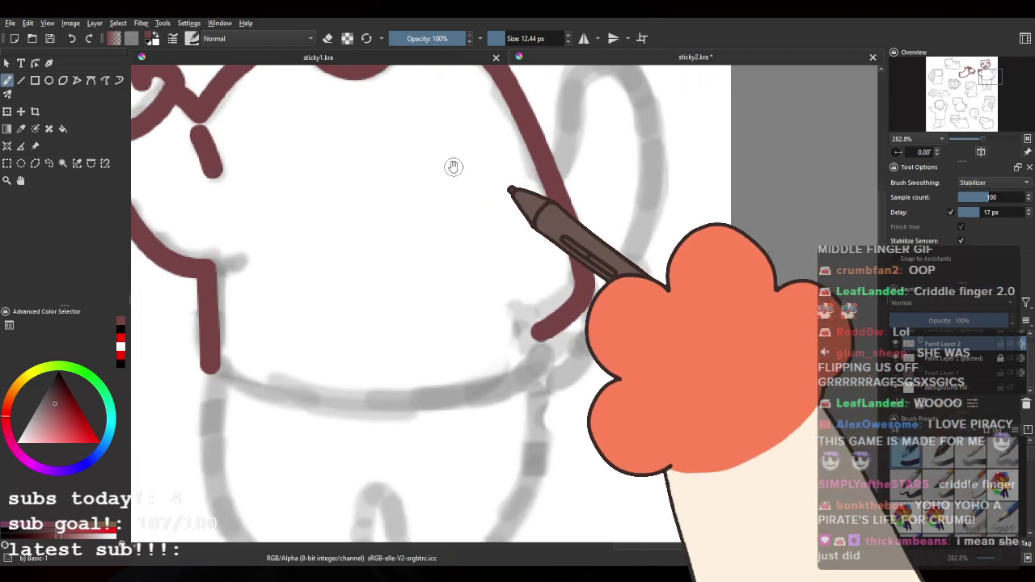
mouse_move(209, 368)
left_mouse_down()
mouse_move(252, 396)
mouse_move(371, 419)
mouse_move(457, 411)
mouse_move(508, 384)
left_mouse_up()
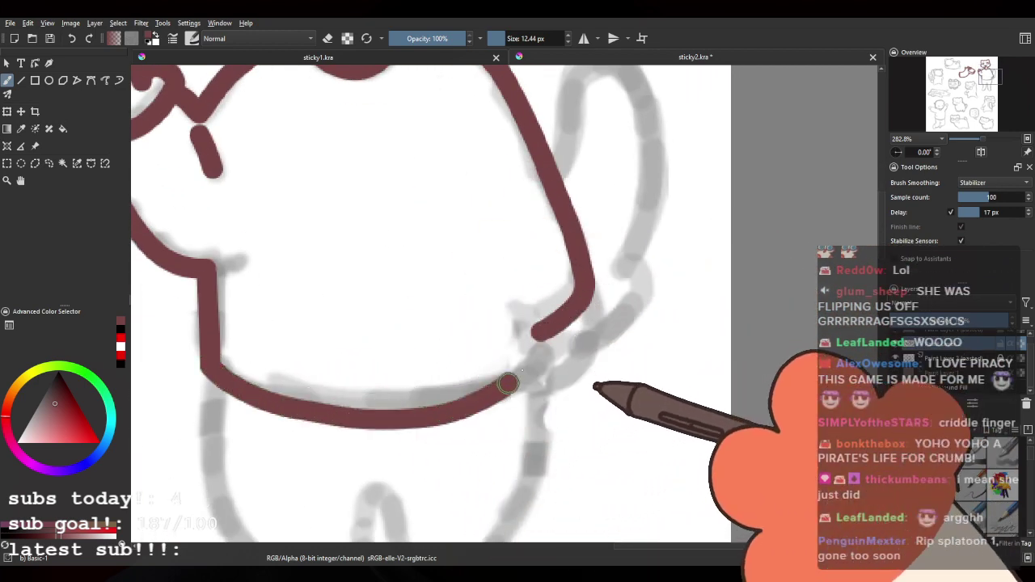
key("ctrl+z")
mouse_move(209, 368)
left_mouse_down()
mouse_move(272, 398)
mouse_move(361, 408)
left_mouse_up()
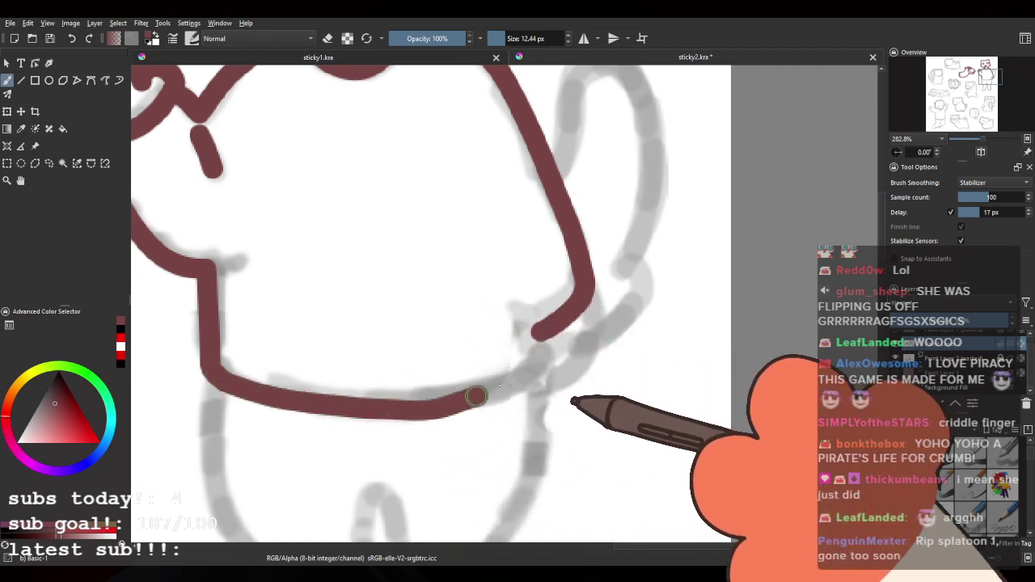
mouse_move(406, 372)
left_mouse_down()
mouse_move(241, 289)
mouse_move(407, 106)
mouse_move(505, 95)
left_mouse_up()
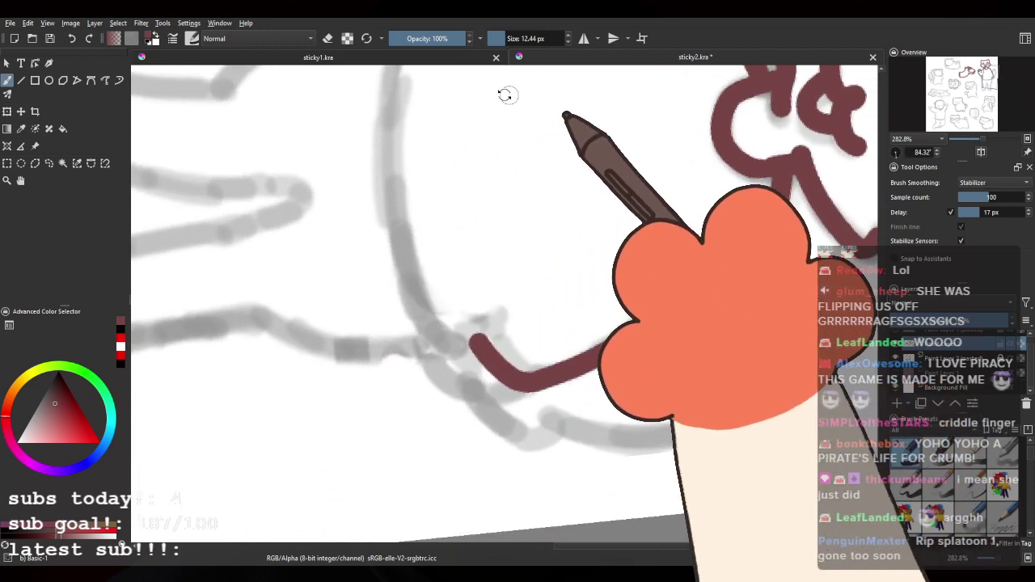
left_click_drag(364, 150, 289, 262)
mouse_move(342, 130)
left_mouse_down()
mouse_move(323, 155)
mouse_move(366, 441)
left_mouse_up()
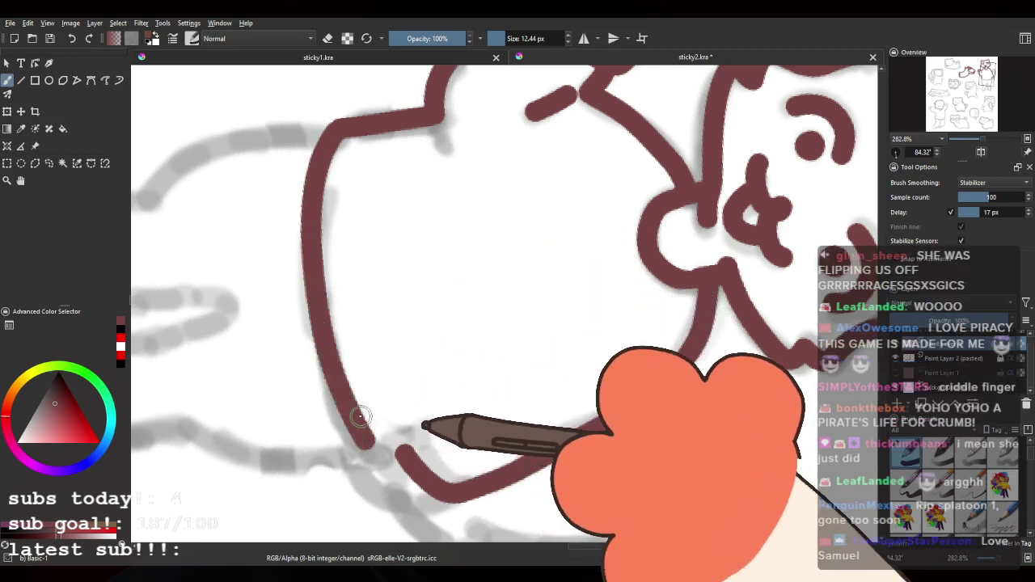
left_click_drag(388, 405, 364, 298)
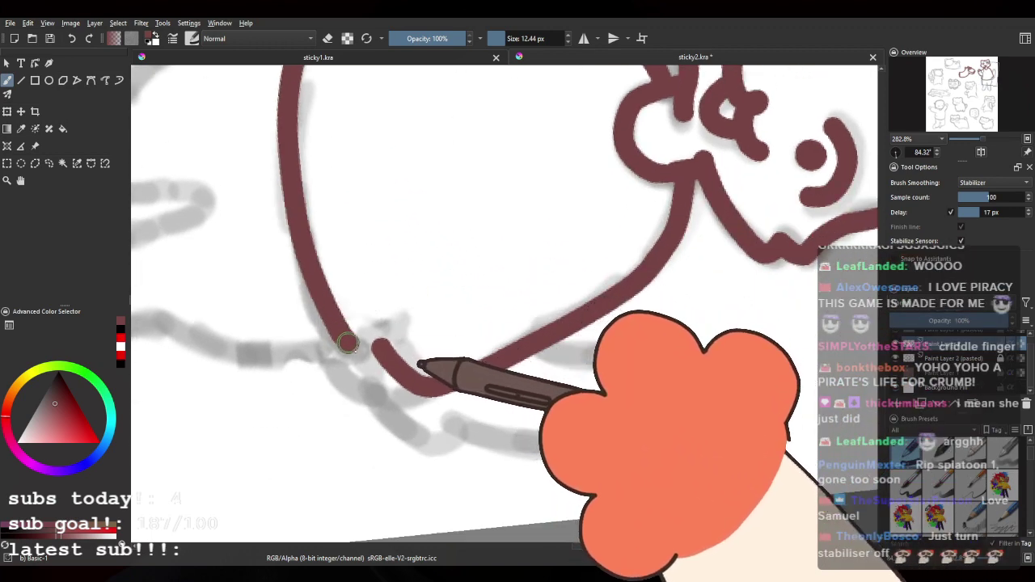
Step: Reset the canvas rotation and ink the small rounded hand at the lower corner of the cat's torso
left_click(902, 155)
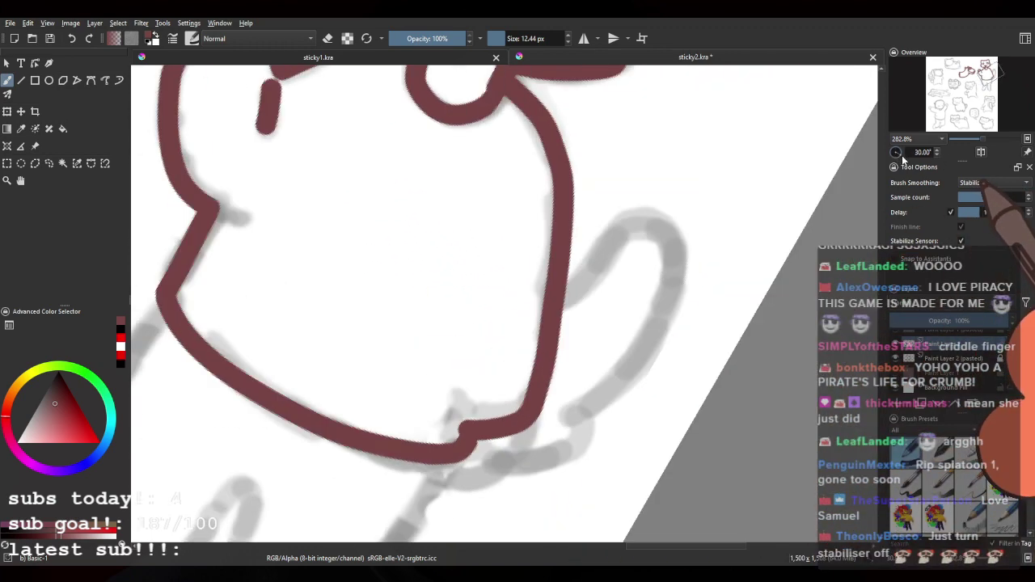
left_click(908, 159)
left_click(908, 154)
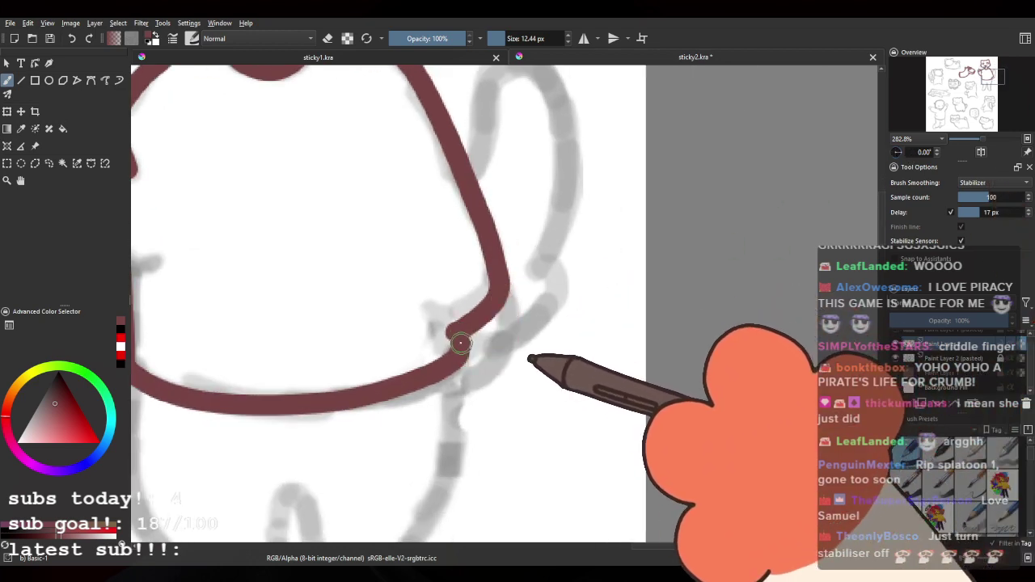
left_click_drag(452, 244, 522, 315)
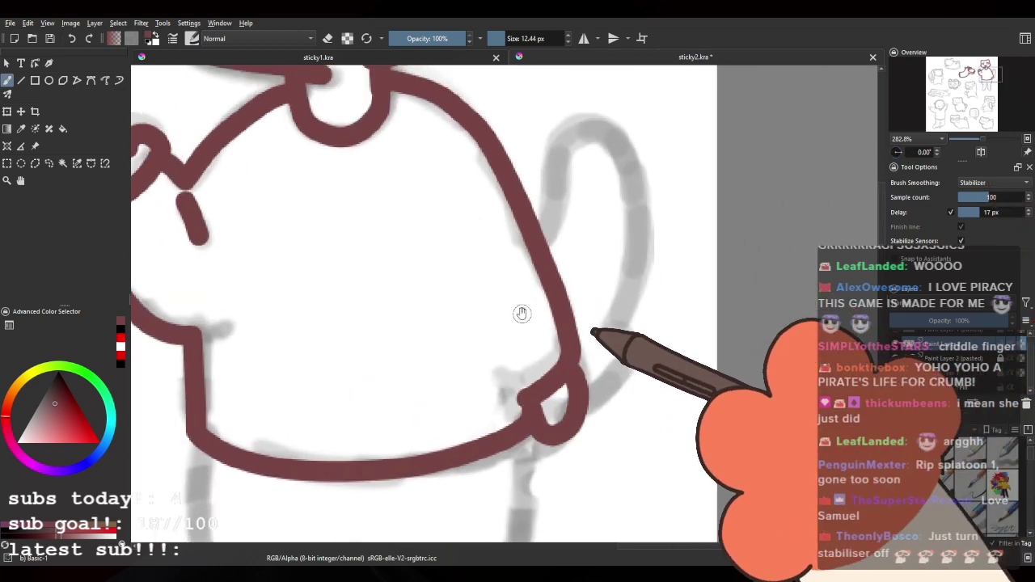
Step: Ink the cat's tall looping tail beside the torso, including the small rounded bump at its base beside the lowered hand
scroll(525, 305, "down", 4)
scroll(556, 279, "up", 1)
scroll(558, 274, "up", 1)
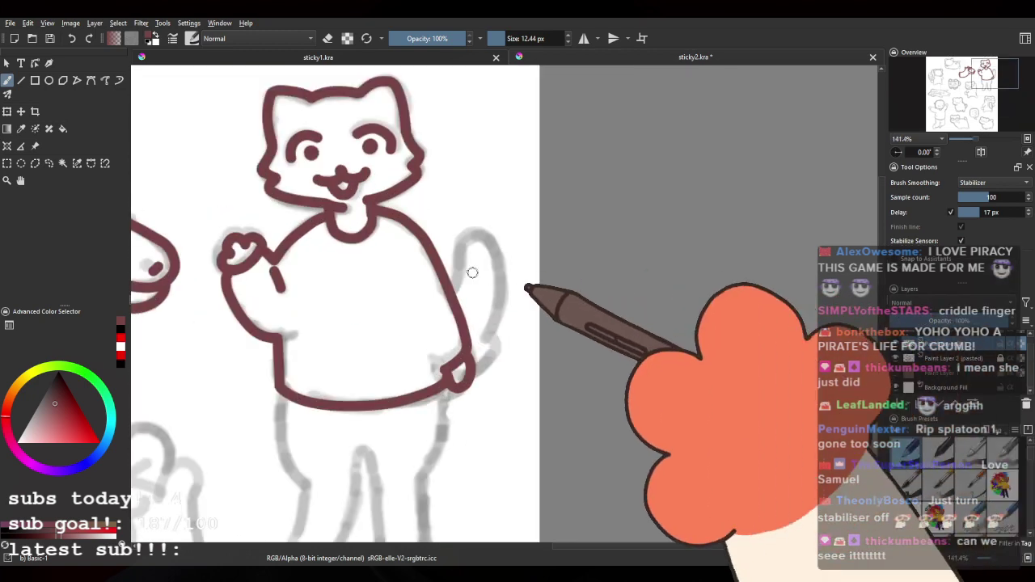
scroll(480, 294, "up", 2)
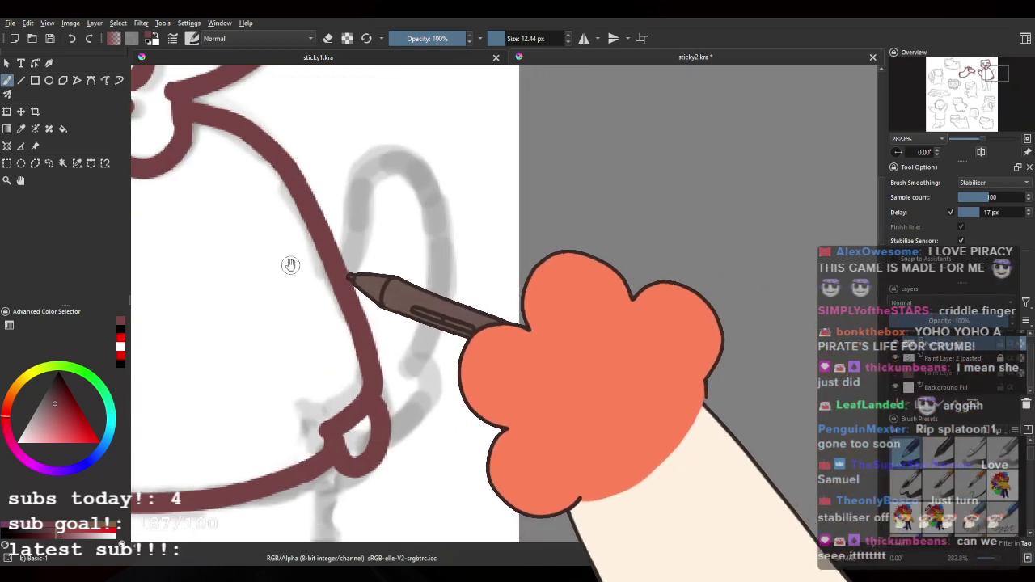
mouse_move(342, 270)
left_mouse_down()
mouse_move(356, 212)
mouse_move(393, 152)
mouse_move(440, 238)
mouse_move(428, 356)
left_mouse_up()
key("ctrl+z")
mouse_move(340, 267)
left_mouse_down()
mouse_move(380, 160)
mouse_move(428, 176)
mouse_move(446, 259)
left_mouse_up()
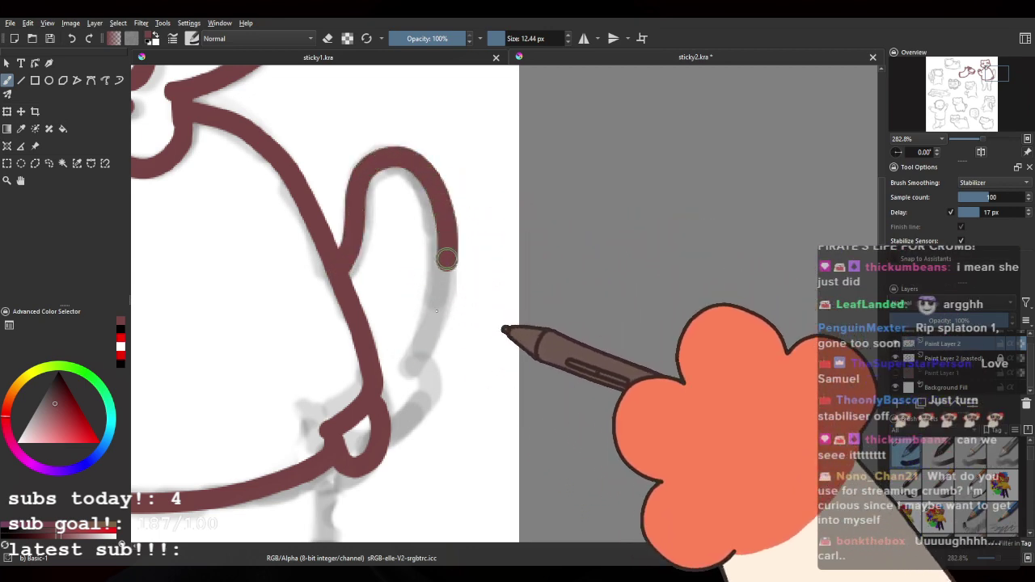
mouse_move(454, 361)
left_mouse_down()
mouse_move(461, 287)
mouse_move(431, 292)
mouse_move(436, 313)
left_mouse_up()
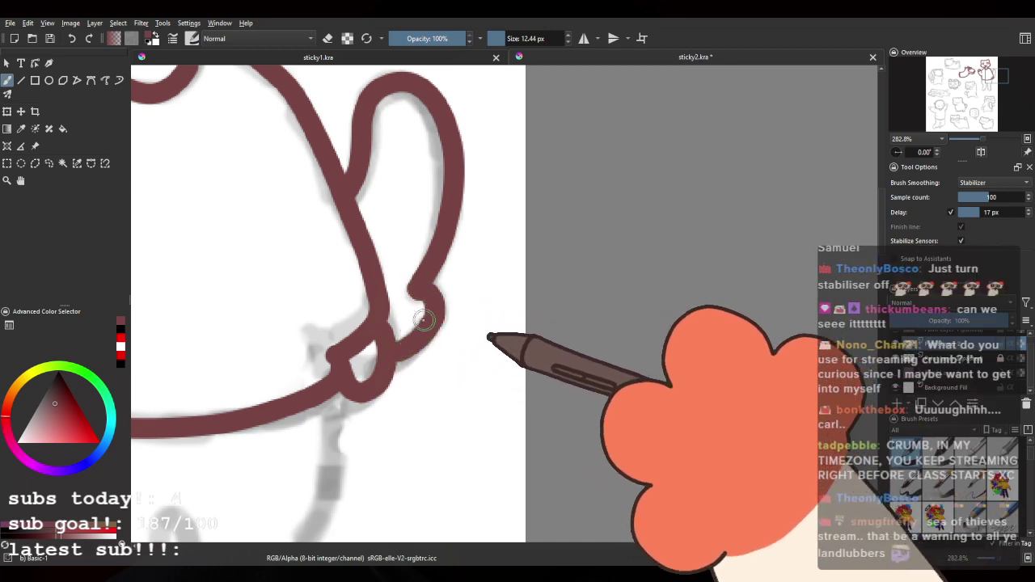
left_click_drag(330, 278, 396, 256)
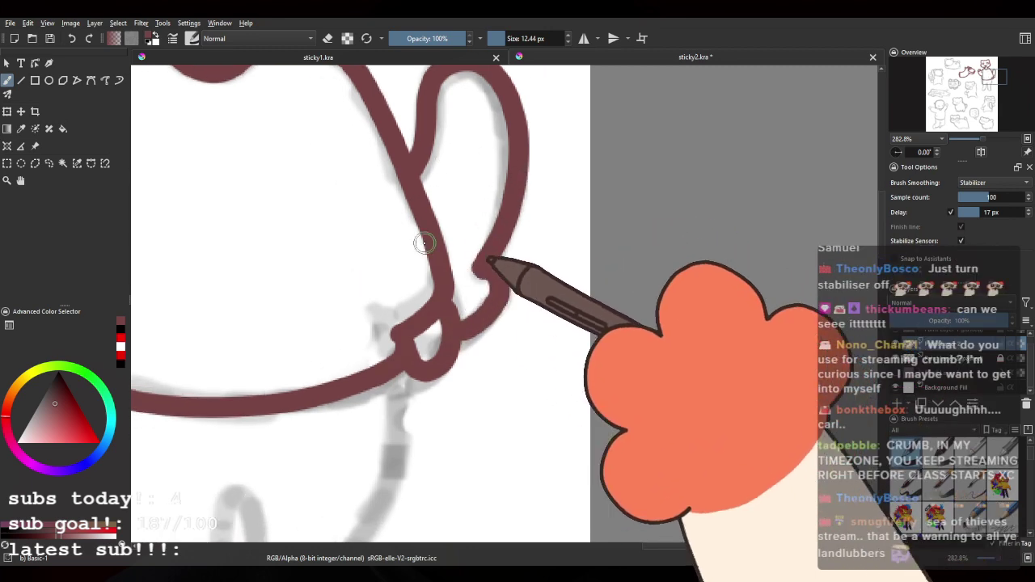
Step: Try to ink the outer thigh line on the cat's raised-hand side, from the torso hem down to the knee
key("1")
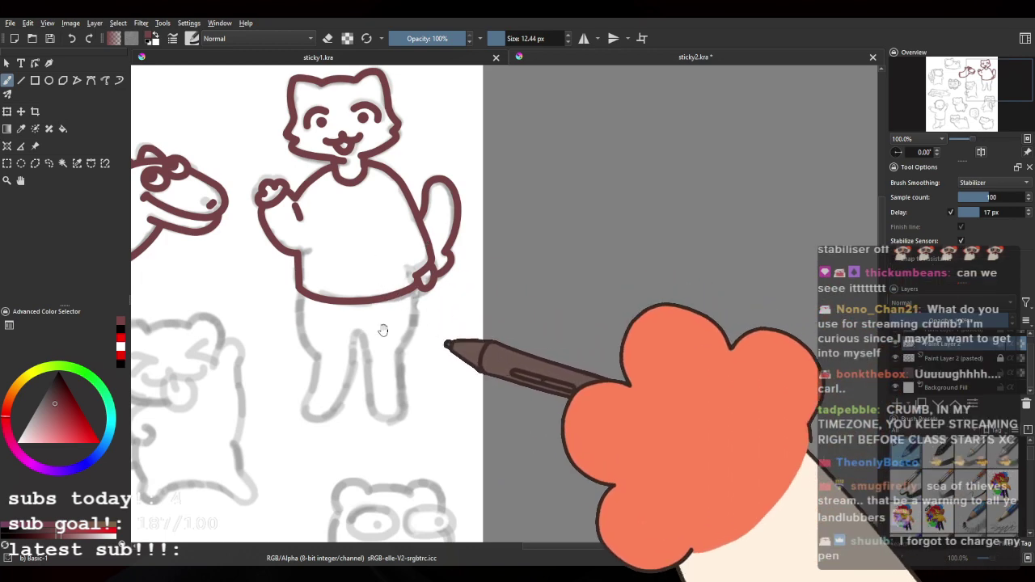
left_click_drag(410, 308, 435, 304)
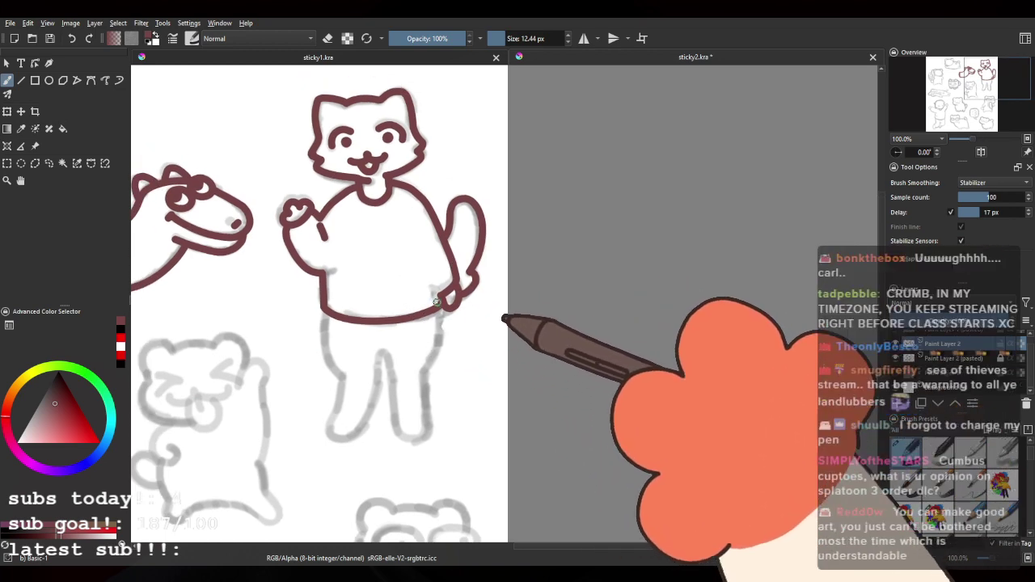
scroll(437, 304, "down", 2)
left_click_drag(501, 309, 522, 276)
scroll(425, 294, "up", 3)
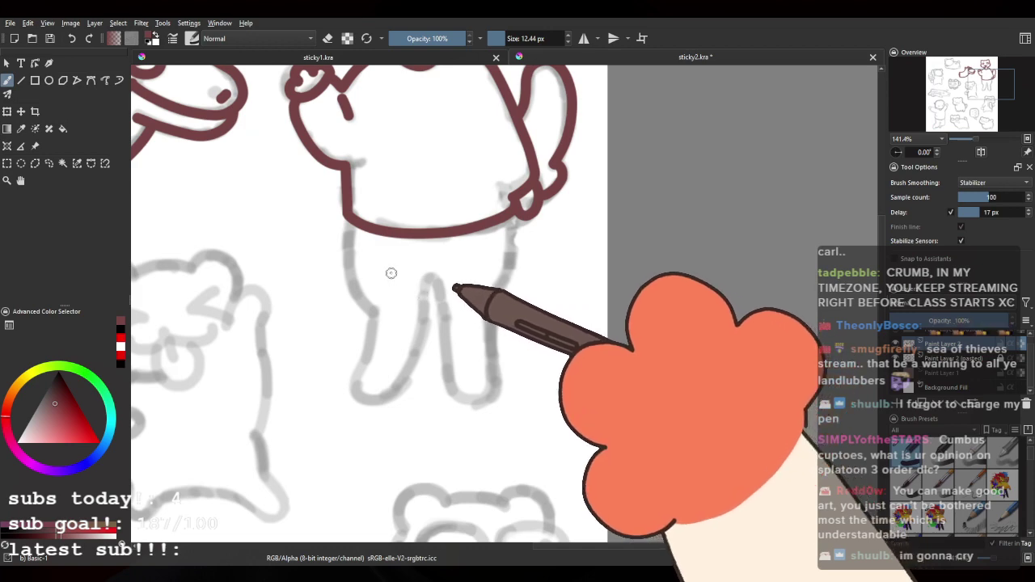
scroll(391, 272, "up", 1)
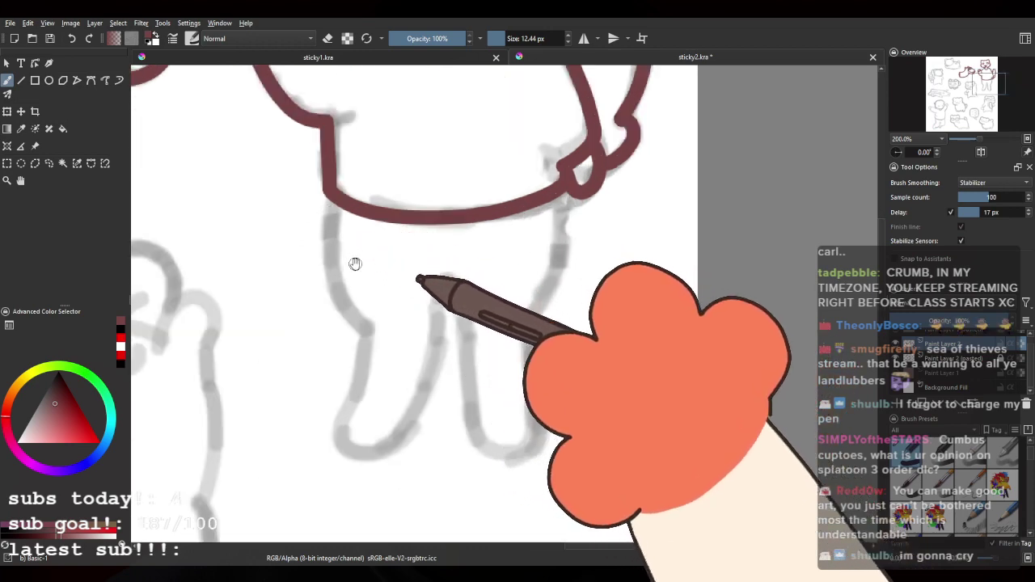
mouse_move(317, 233)
left_mouse_down()
mouse_move(311, 326)
mouse_move(310, 270)
mouse_move(321, 268)
left_mouse_up()
mouse_move(306, 216)
left_mouse_down()
mouse_move(300, 234)
mouse_move(392, 370)
left_mouse_up()
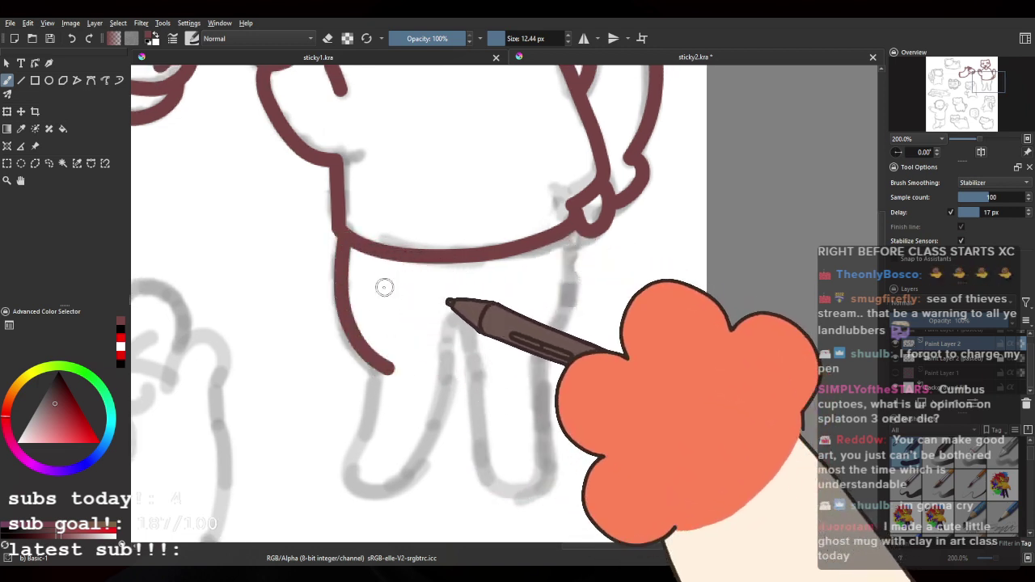
key("ctrl+z")
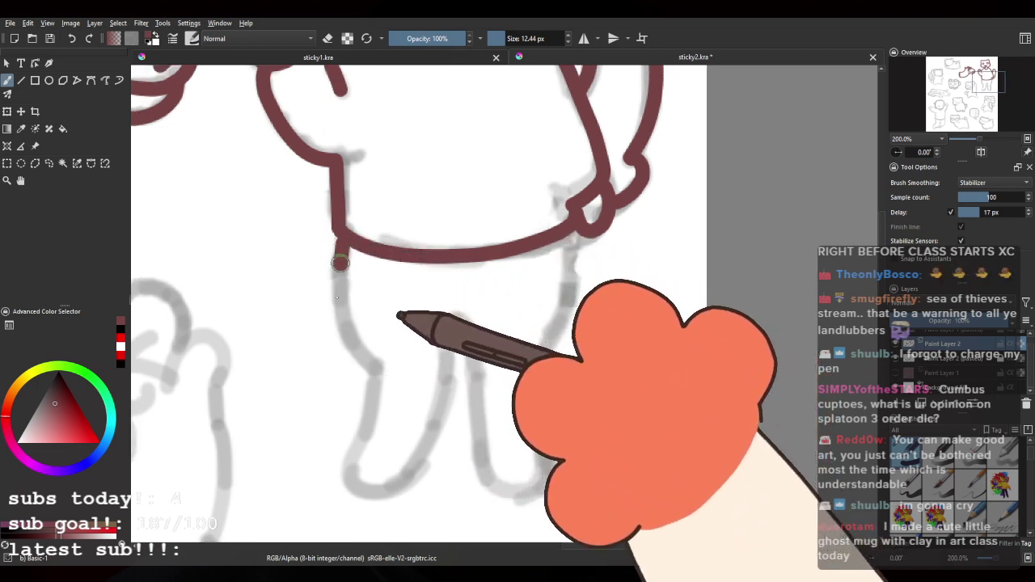
left_click_drag(341, 263, 378, 372)
key("ctrl+z")
mouse_move(346, 236)
left_mouse_down()
mouse_move(346, 328)
mouse_move(380, 383)
left_mouse_up()
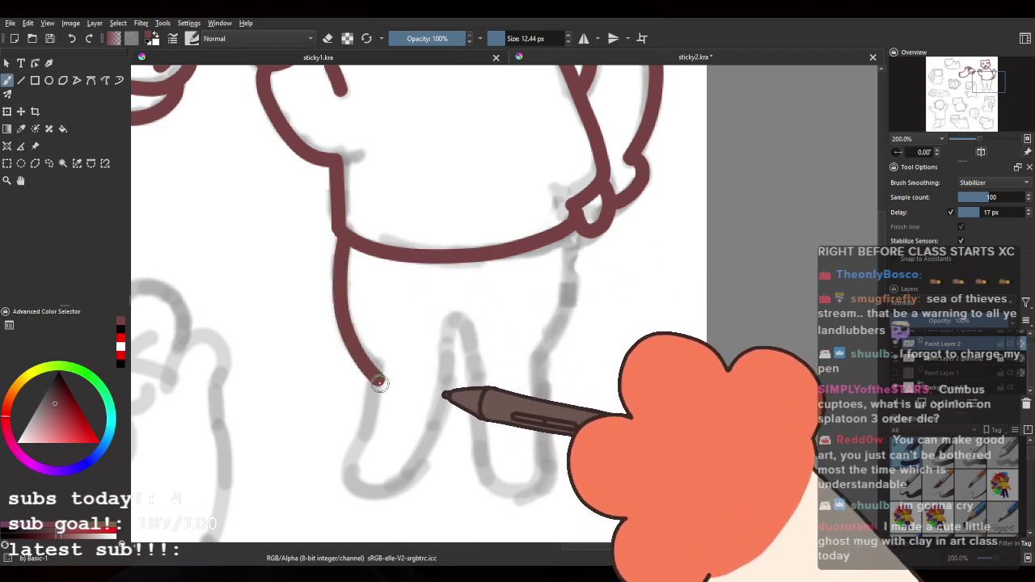
key("ctrl+z")
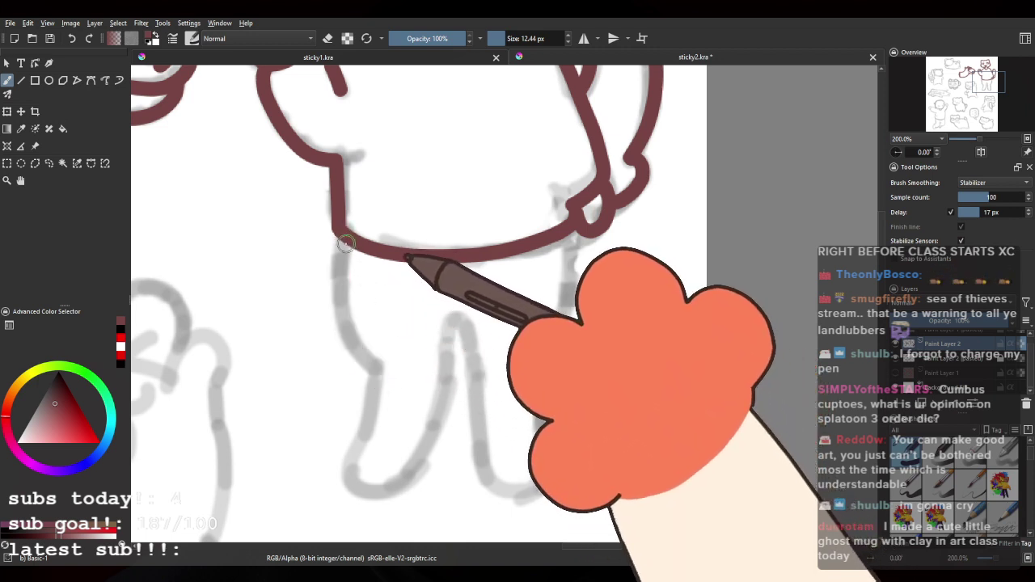
mouse_move(345, 243)
left_mouse_down()
mouse_move(344, 340)
mouse_move(377, 392)
left_mouse_up()
key("ctrl+z")
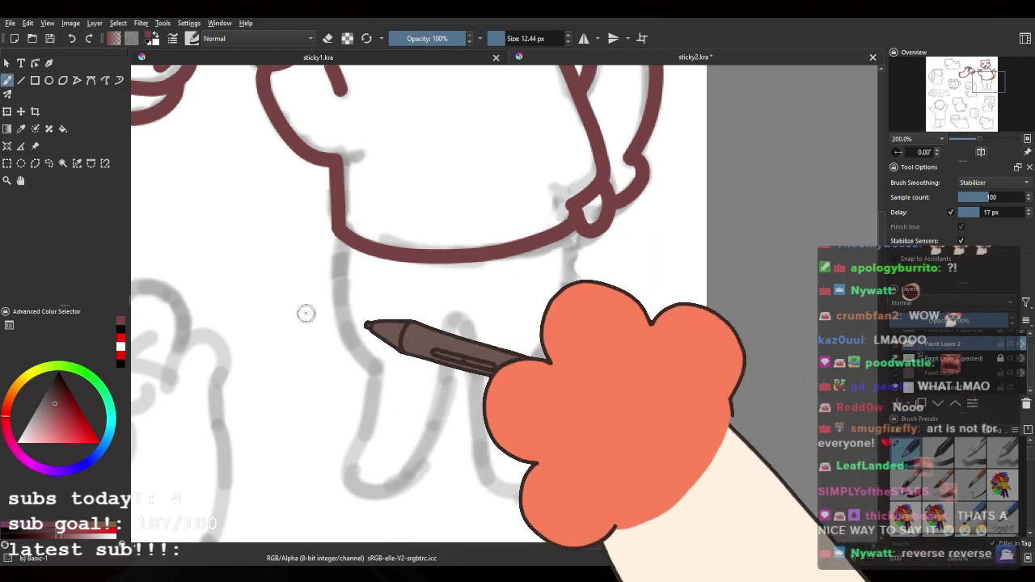
mouse_move(343, 237)
left_mouse_down()
mouse_move(378, 381)
mouse_move(349, 327)
mouse_move(379, 382)
left_mouse_up()
key("ctrl+z")
key("ctrl+z")
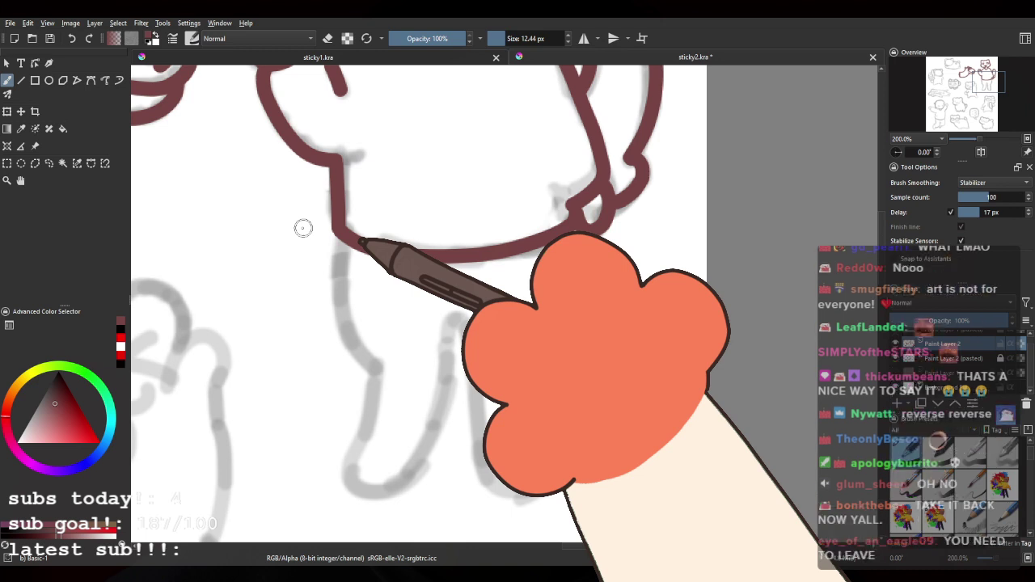
Step: Ink the leg on the cat's raised-hand side: outer thigh to knee, around the rounded foot and up over the arch between the legs
left_click_drag(397, 270, 926, 485)
mouse_move(376, 354)
left_mouse_down()
mouse_move(798, 406)
mouse_move(171, 377)
left_mouse_up()
left_click_drag(474, 326, 171, 383)
left_click_drag(393, 399, 296, 233)
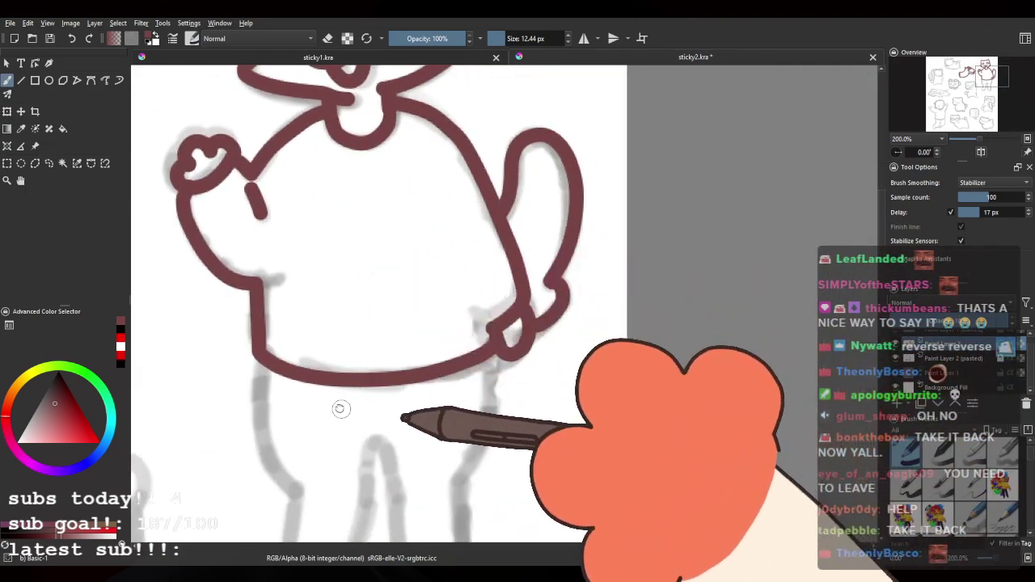
left_click_drag(342, 409, 355, 226)
left_click_drag(319, 264, 329, 232)
left_click_drag(310, 189, 319, 203)
left_click_drag(299, 165, 338, 277)
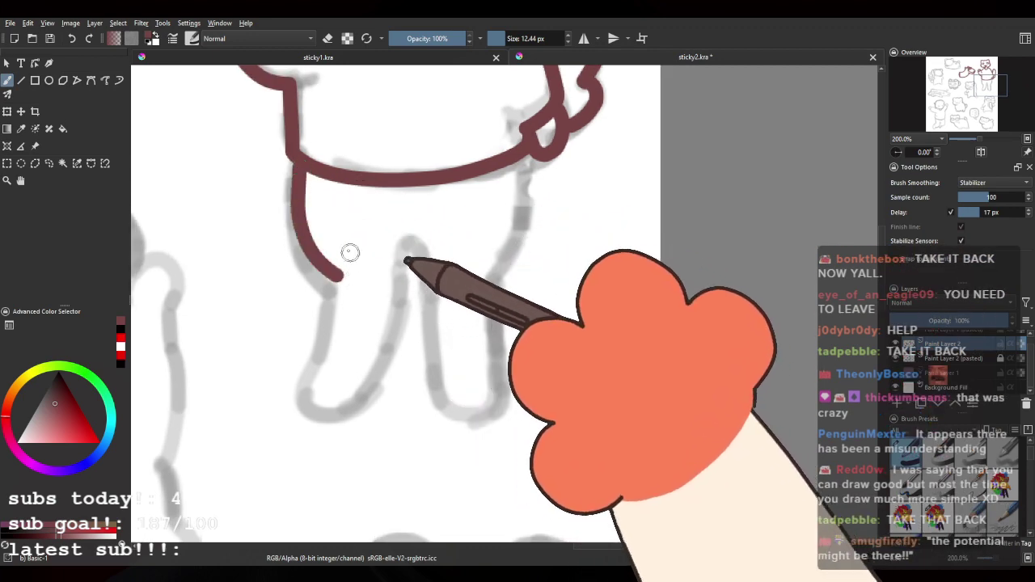
key("ctrl+z")
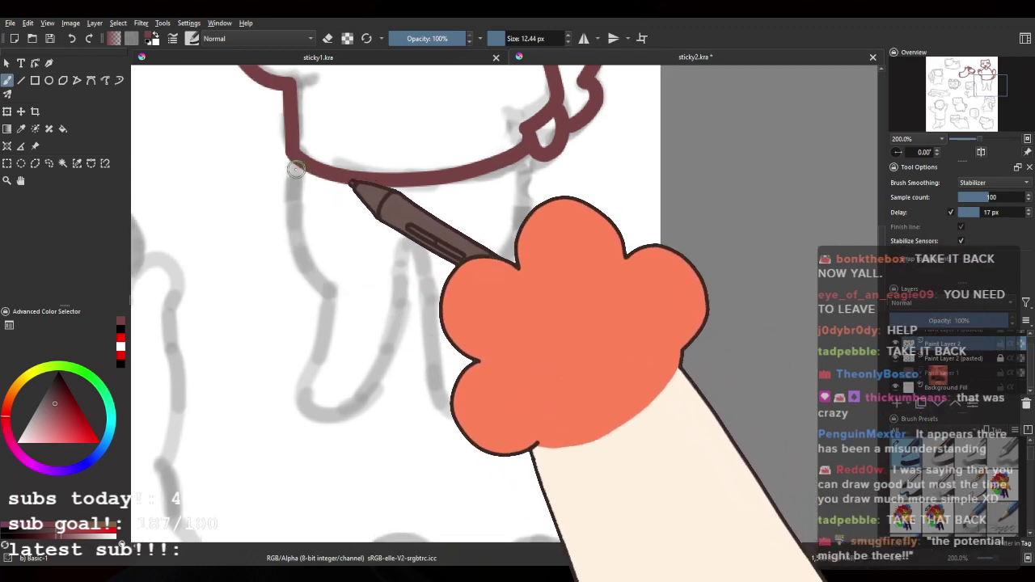
left_click_drag(296, 168, 332, 290)
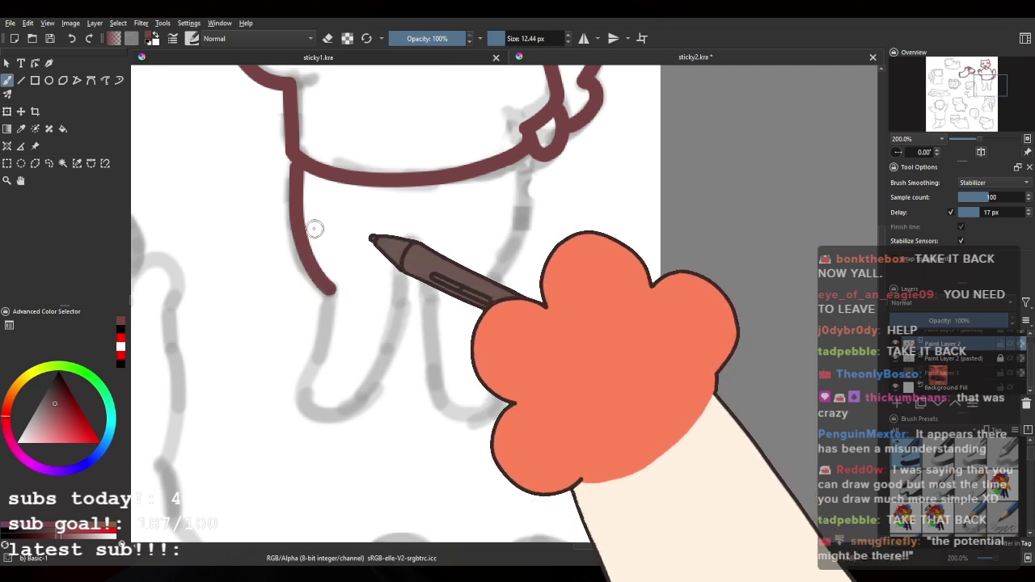
key("ctrl+z")
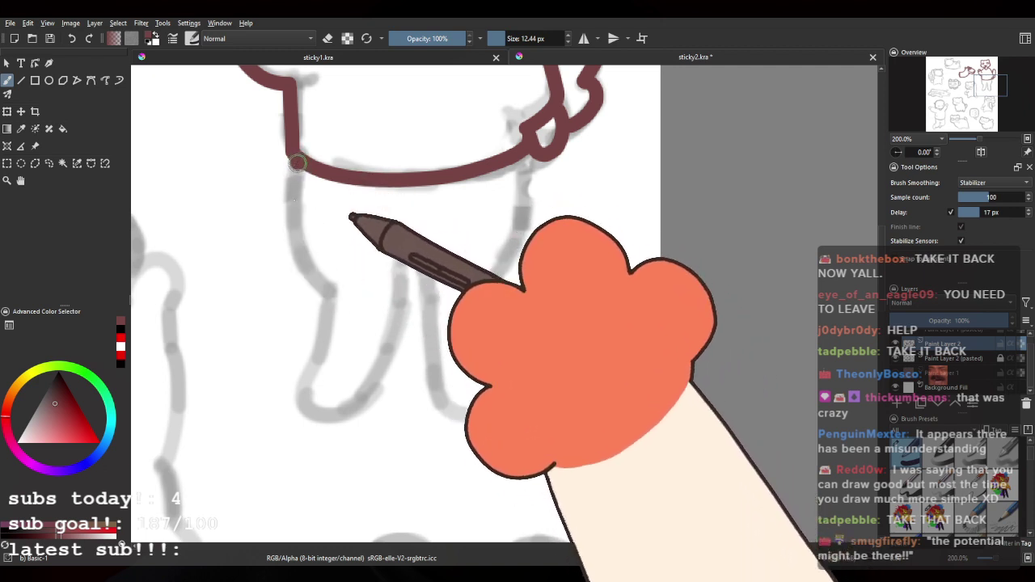
mouse_move(297, 164)
left_mouse_down()
mouse_move(301, 244)
mouse_move(351, 375)
mouse_move(306, 304)
left_mouse_up()
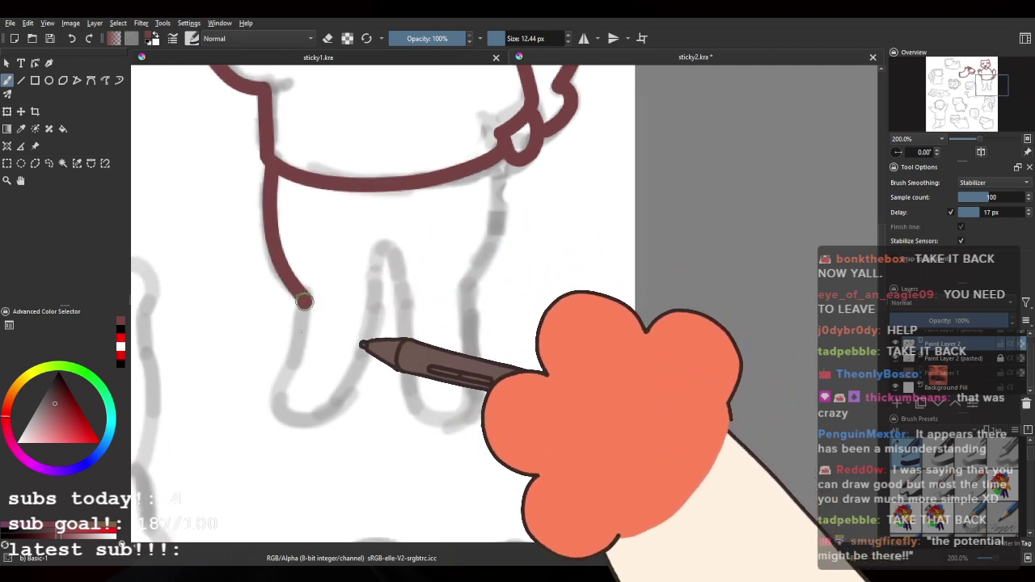
key("ctrl+z")
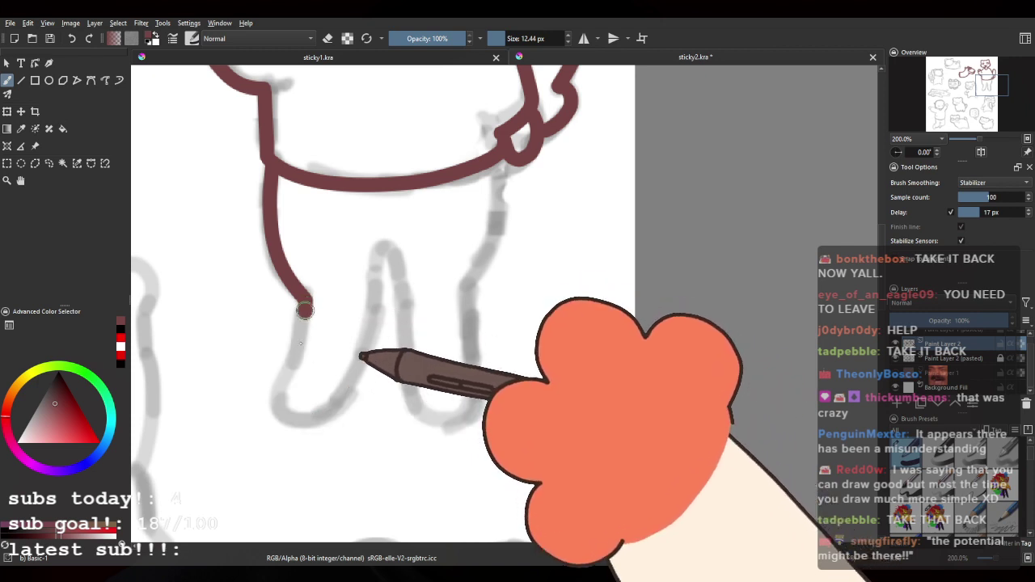
mouse_move(305, 310)
left_mouse_down()
mouse_move(279, 380)
mouse_move(348, 388)
mouse_move(368, 344)
mouse_move(377, 257)
mouse_move(396, 261)
mouse_move(402, 309)
mouse_move(374, 381)
left_mouse_up()
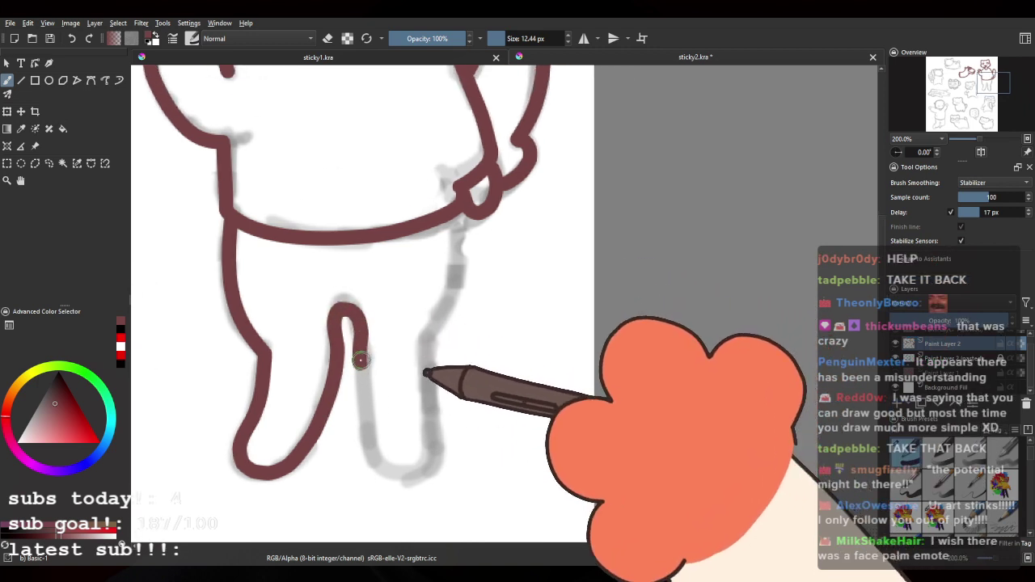
Step: Try to ink the inner line and foot of the cat's tail-side leg, continuing from the arch between the legs
key("ctrl+z")
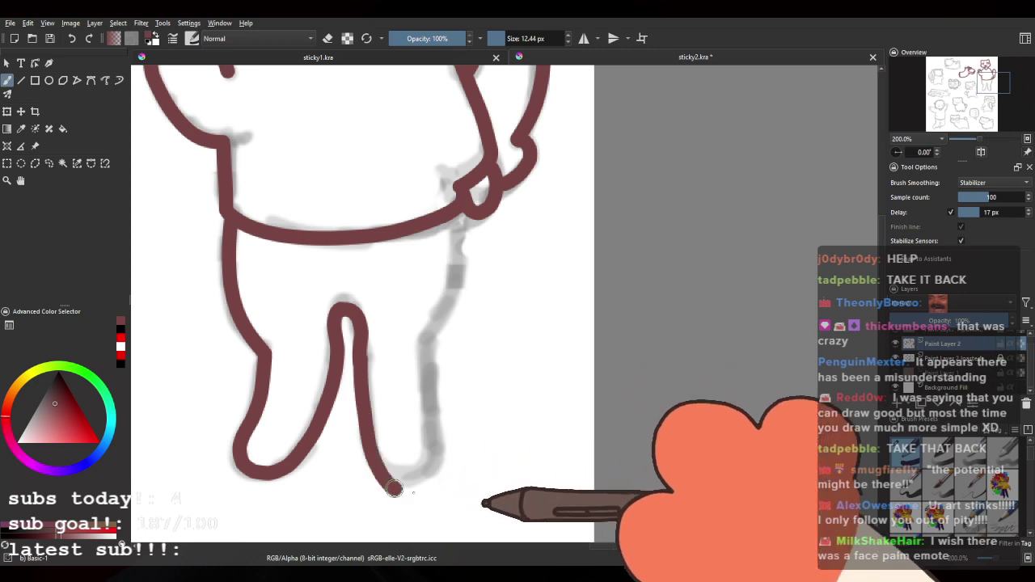
key("ctrl+z")
key("ctrl+z")
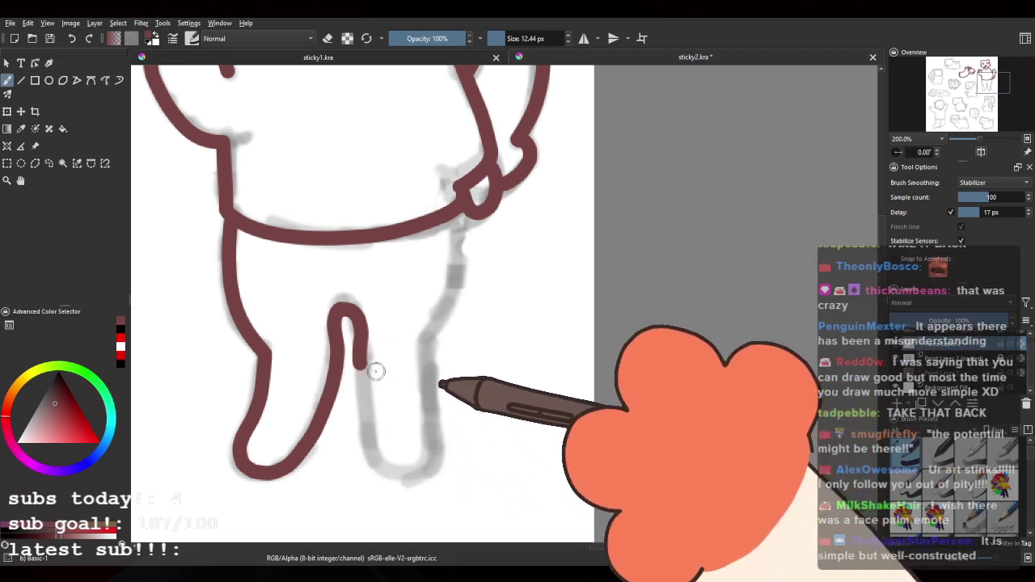
mouse_move(366, 433)
left_mouse_down()
mouse_move(378, 461)
mouse_move(411, 478)
left_mouse_up()
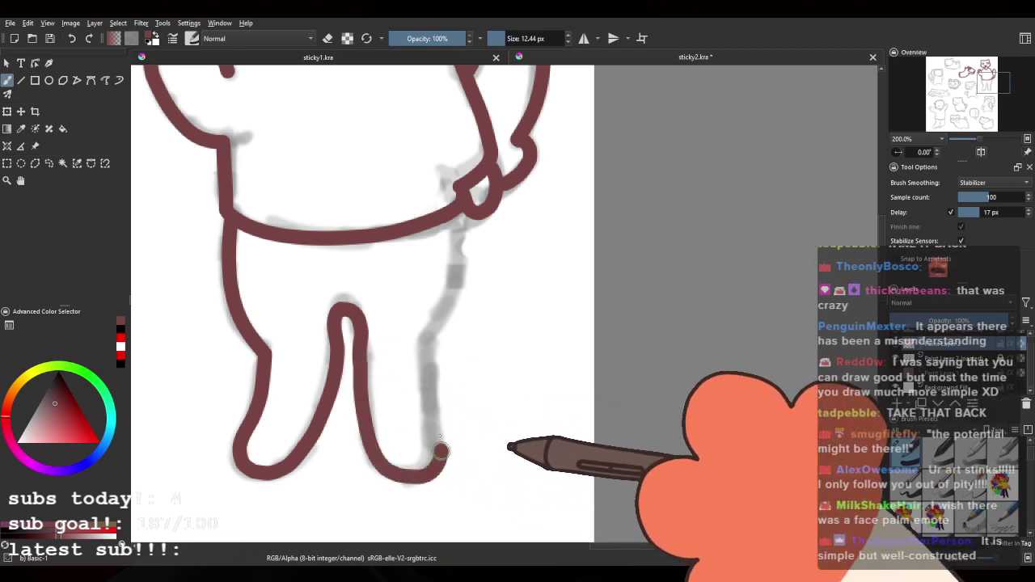
key("ctrl+z")
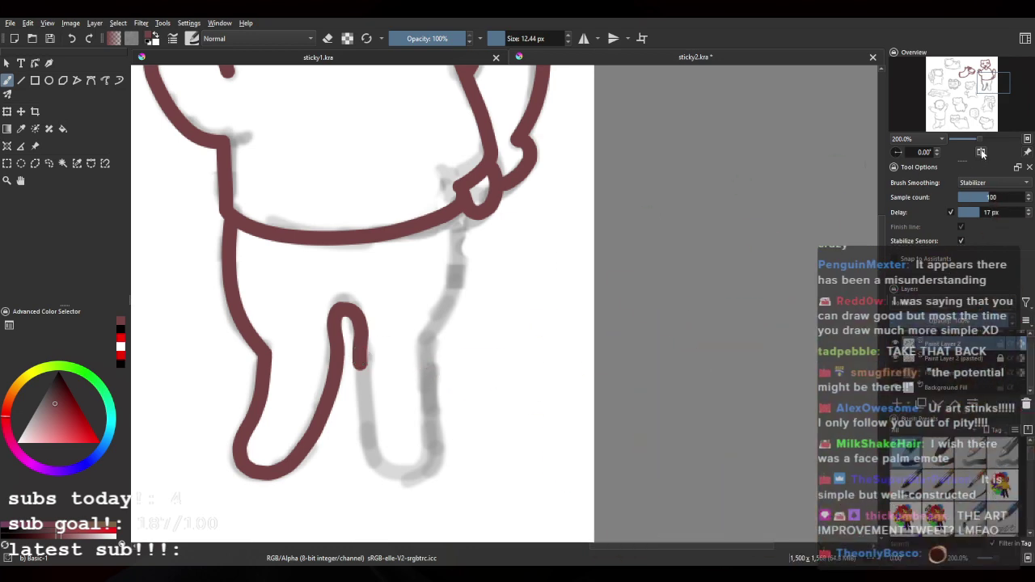
Step: Mirror the canvas view and ink the outer thigh of the tail-side leg from the torso hem down to the knee
left_click(981, 152)
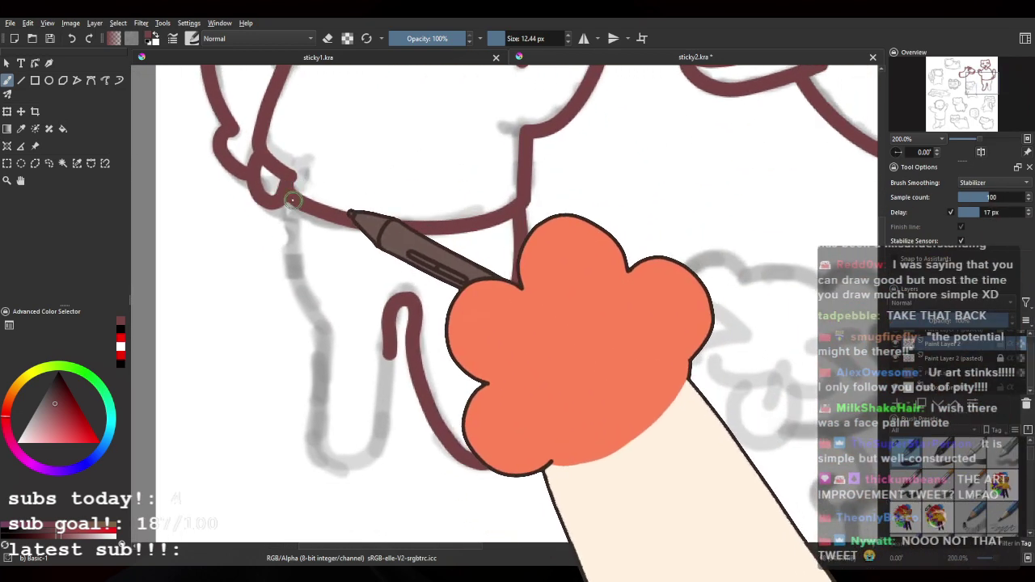
left_click_drag(292, 201, 321, 320)
key("ctrl+z")
left_click_drag(293, 203, 323, 325)
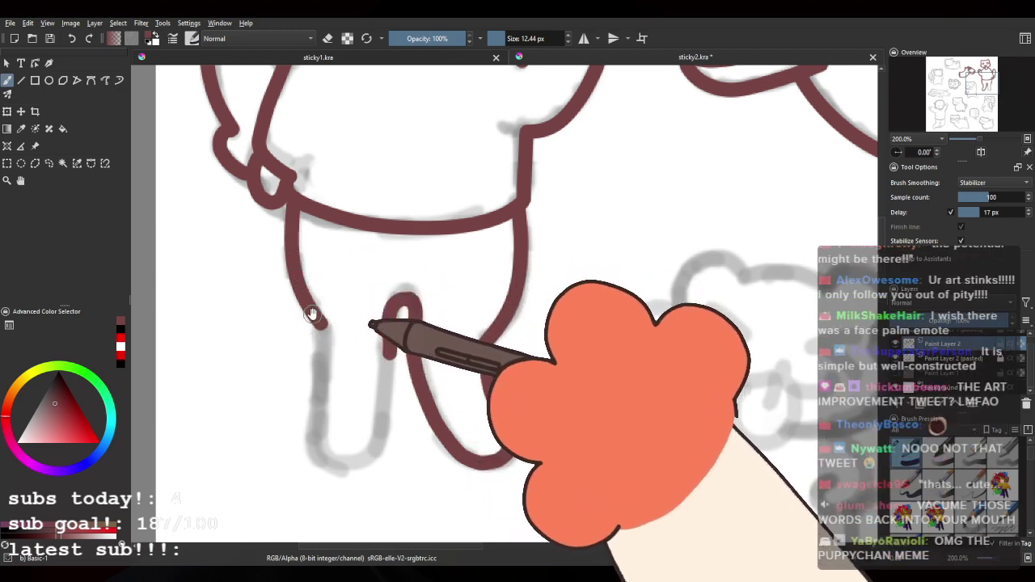
Step: Ink the tail-side leg from the knee around its rounded foot and up to the arch, and turn off the mirrored view
mouse_move(313, 314)
left_mouse_down()
mouse_move(291, 252)
mouse_move(291, 360)
left_mouse_up()
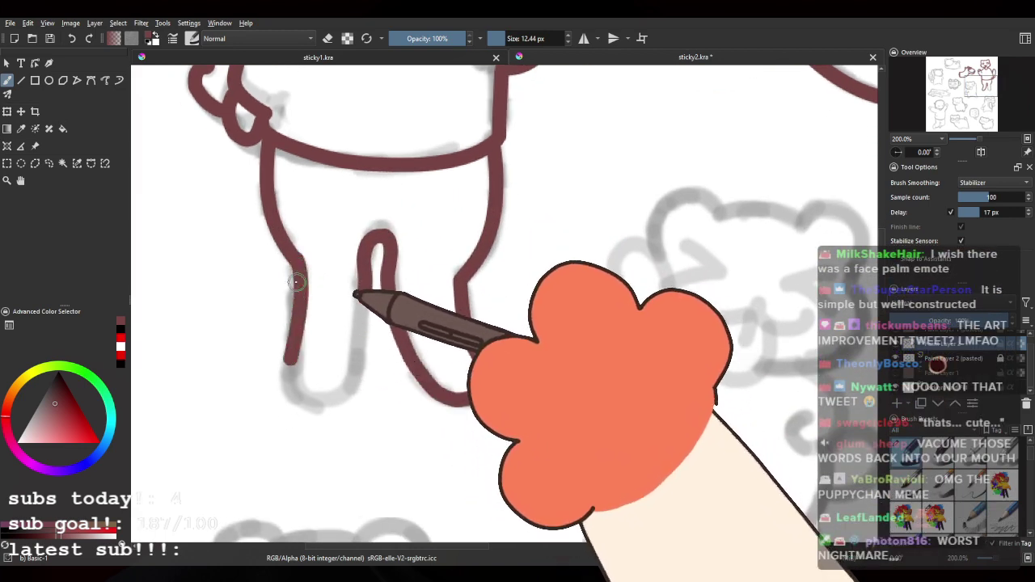
left_click_drag(295, 260, 299, 298)
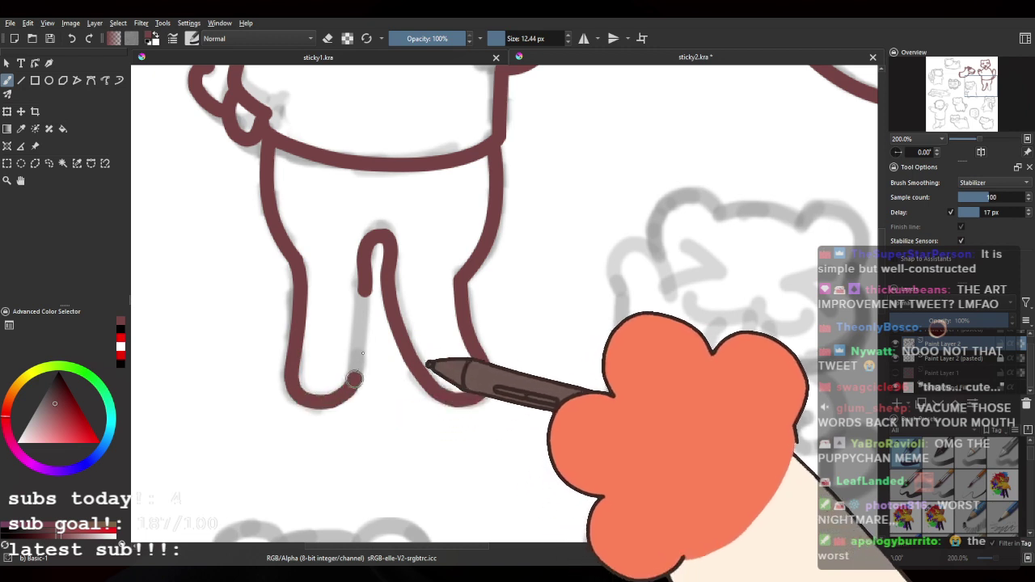
key("ctrl+z")
mouse_move(299, 293)
left_mouse_down()
mouse_move(291, 397)
mouse_move(343, 386)
left_mouse_up()
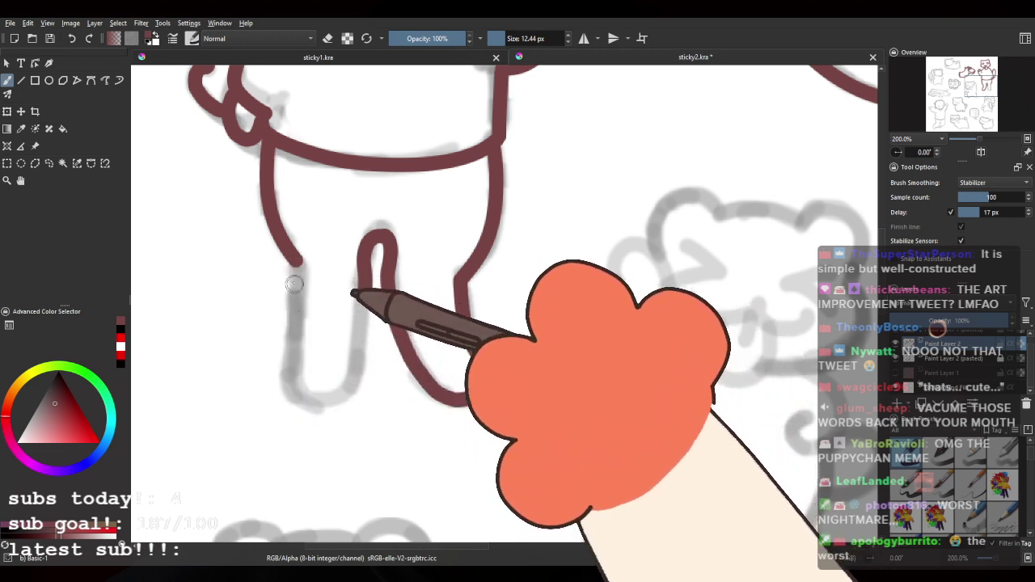
key("ctrl+z")
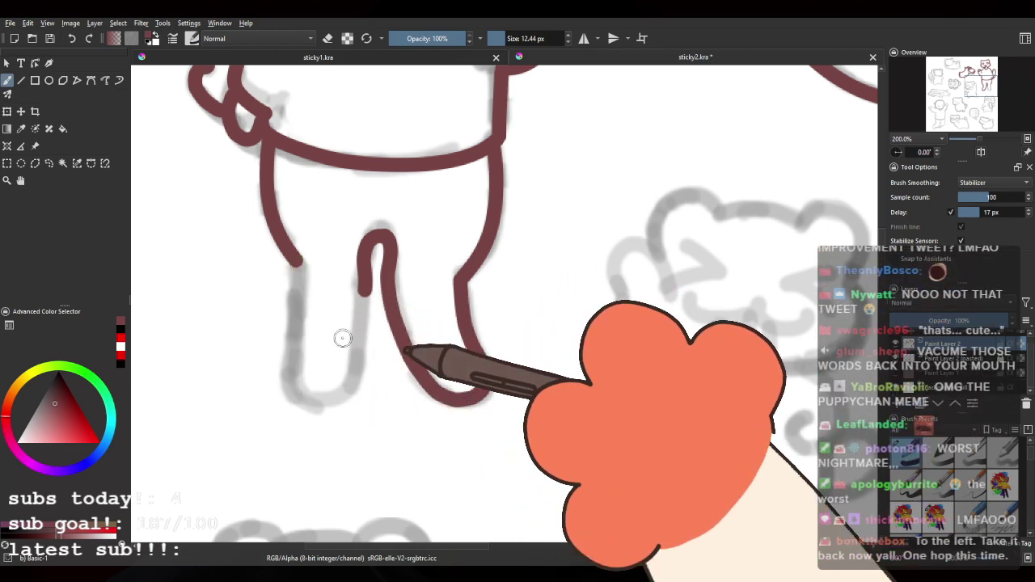
left_click_drag(296, 290, 262, 241)
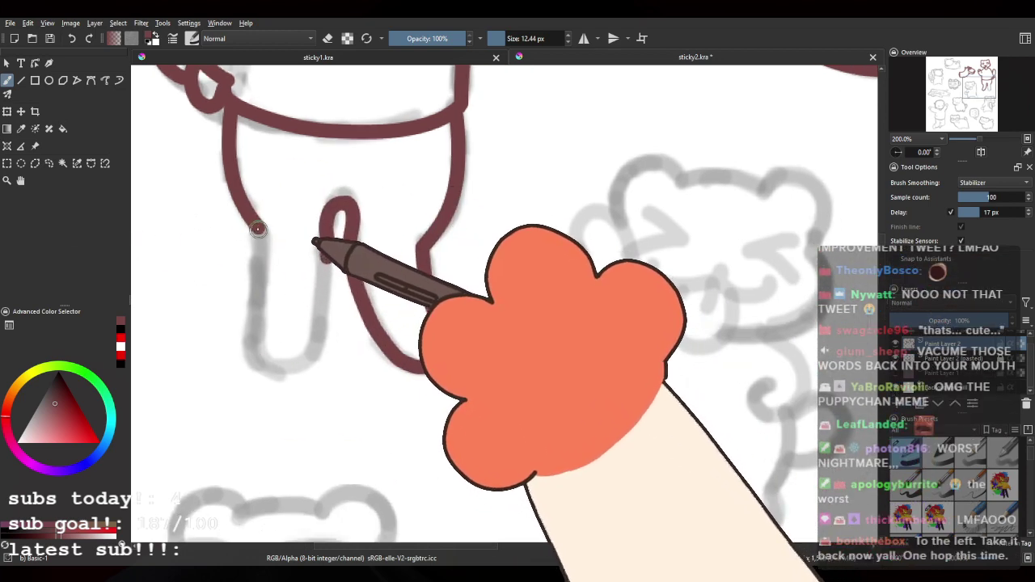
mouse_move(257, 300)
left_mouse_down()
mouse_move(249, 340)
mouse_move(266, 368)
mouse_move(303, 325)
left_mouse_up()
key("ctrl+z")
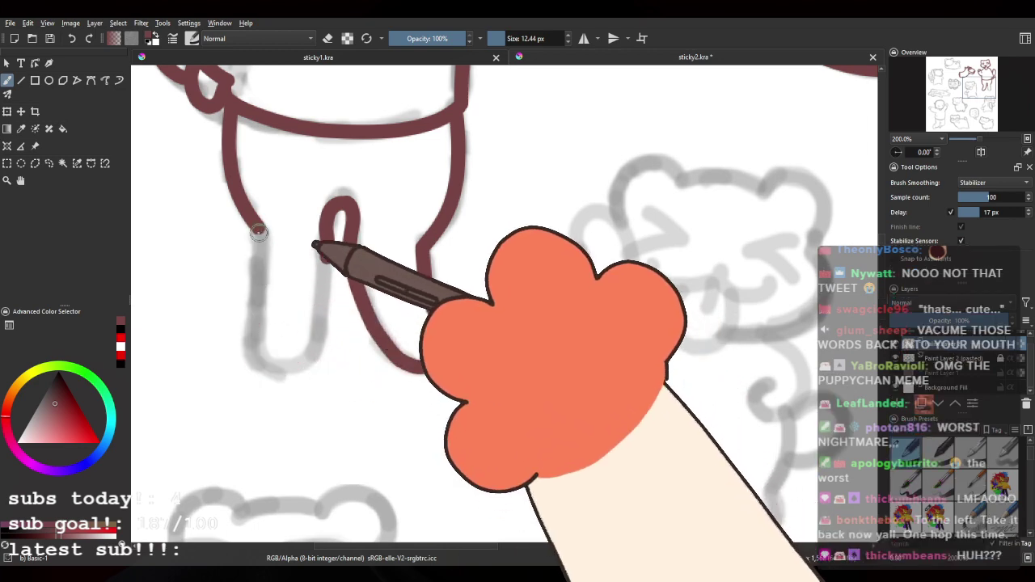
left_click_drag(259, 276, 252, 354)
left_click_drag(312, 333, 320, 300)
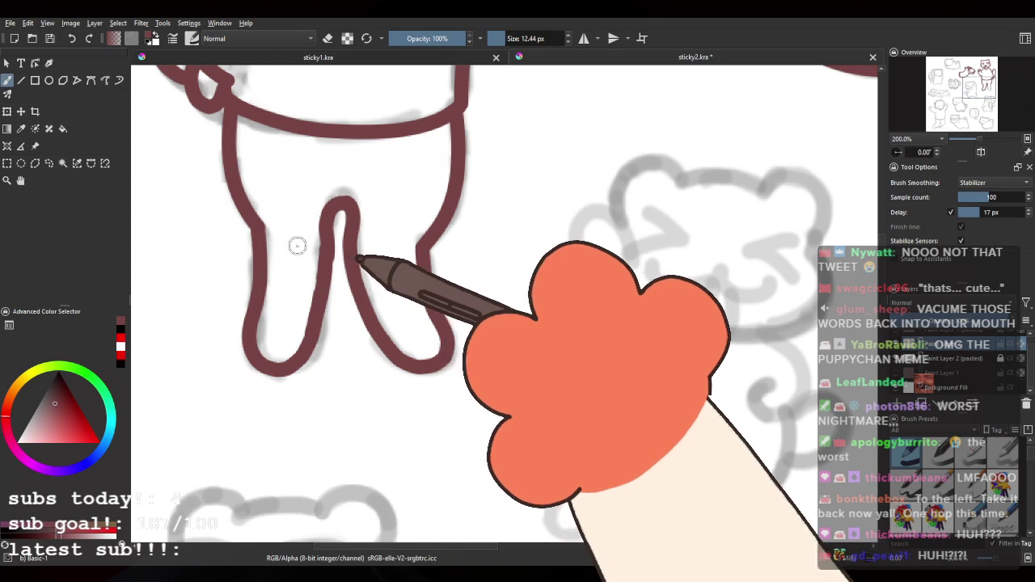
scroll(296, 245, "down", 4)
left_click(981, 151)
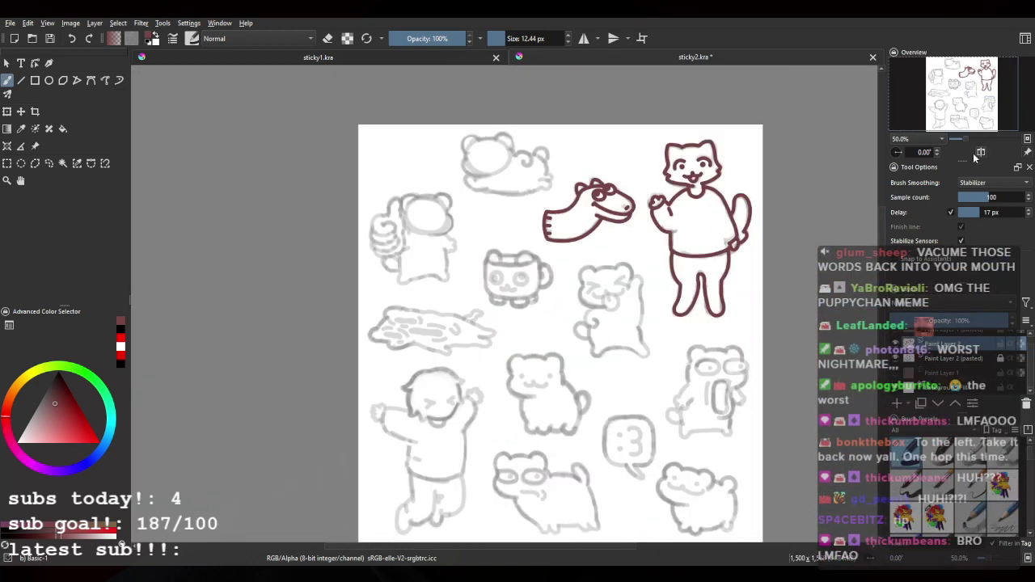
Step: Inspect the cat's inked legs and torso up close, and review the whole sticker sheet
left_click_drag(652, 252, 525, 254)
scroll(681, 234, "up", 4)
scroll(478, 283, "up", 1)
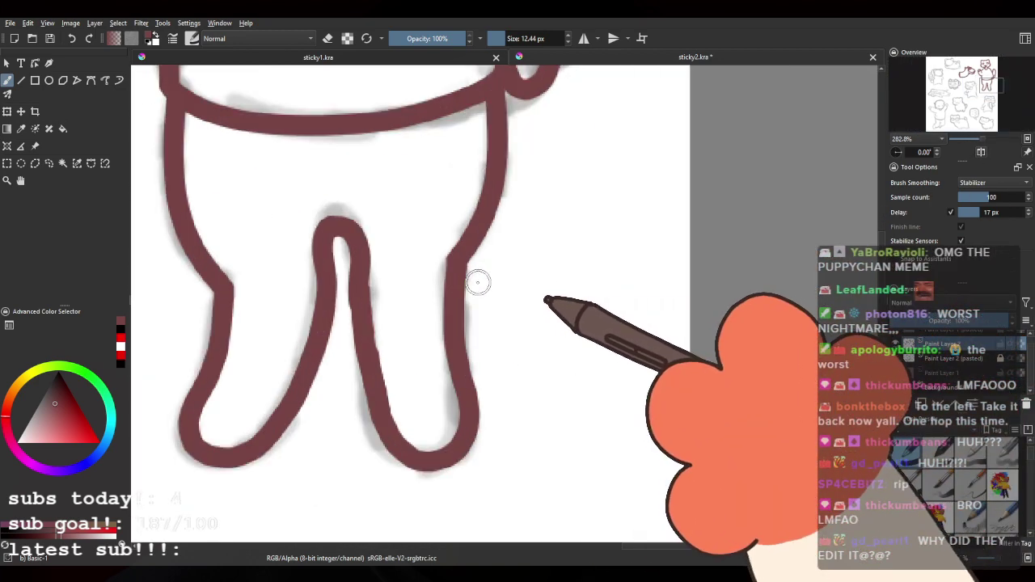
left_click_drag(296, 140, 532, 345)
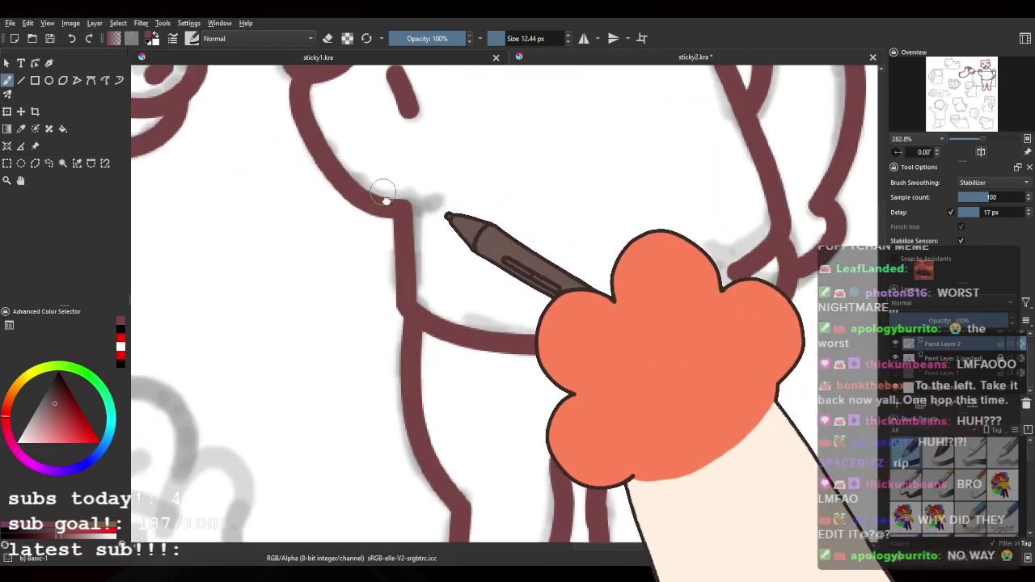
left_click_drag(385, 196, 504, 431)
left_click_drag(356, 245, 494, 191)
key("minus")
key("minus")
key("minus")
key("minus")
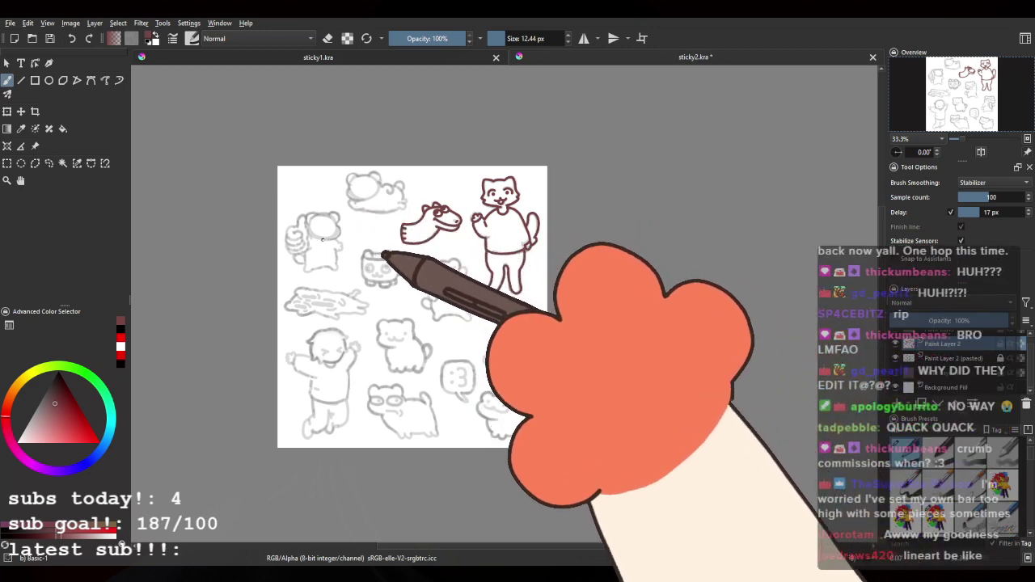
Step: Ink the reclining bear's two rounded ears and the top of its head between them
scroll(323, 240, "up", 1)
scroll(374, 237, "down", 2)
scroll(449, 275, "up", 1)
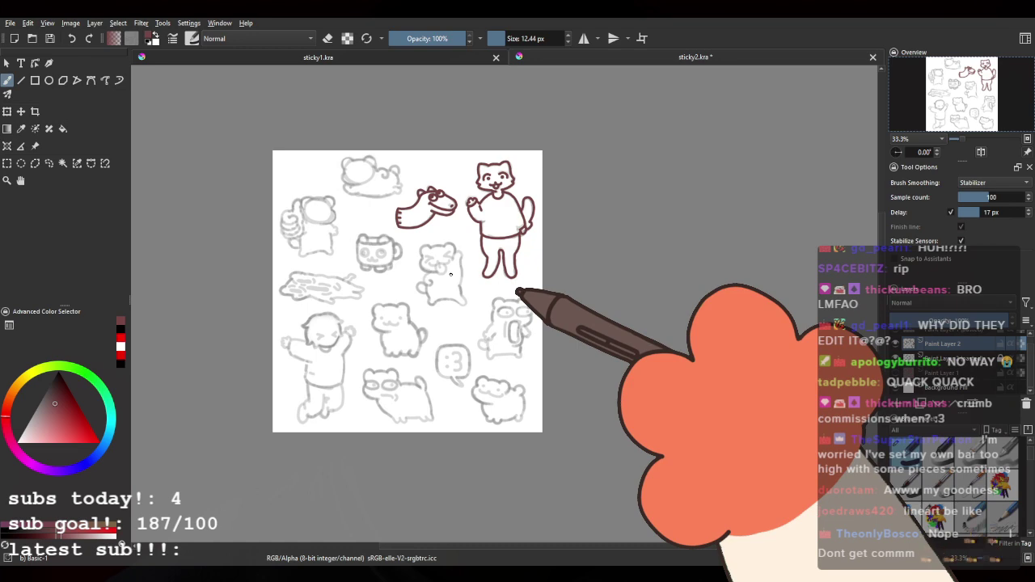
scroll(352, 162, "up", 4)
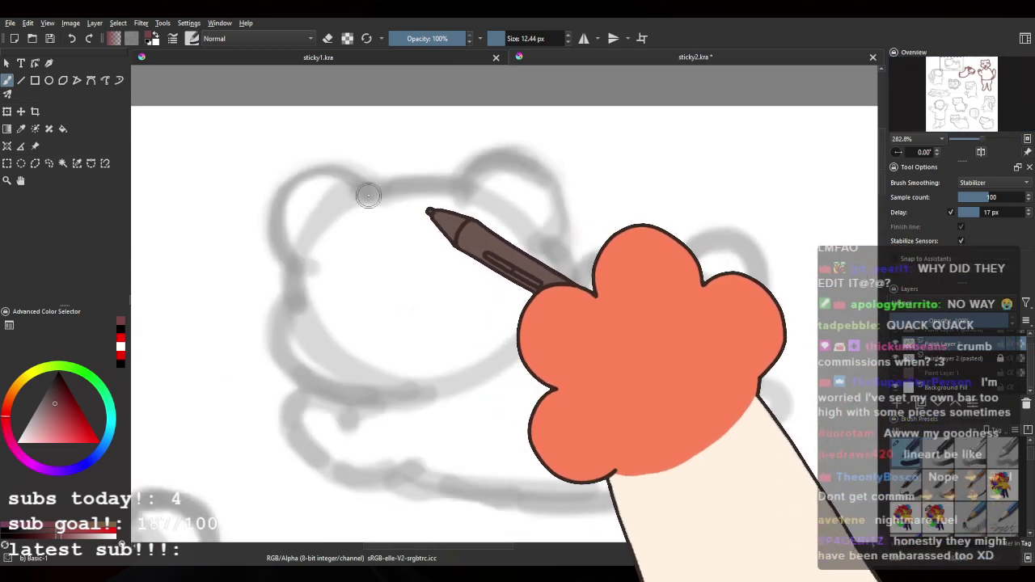
mouse_move(274, 265)
left_mouse_down()
mouse_move(257, 182)
mouse_move(343, 196)
left_mouse_up()
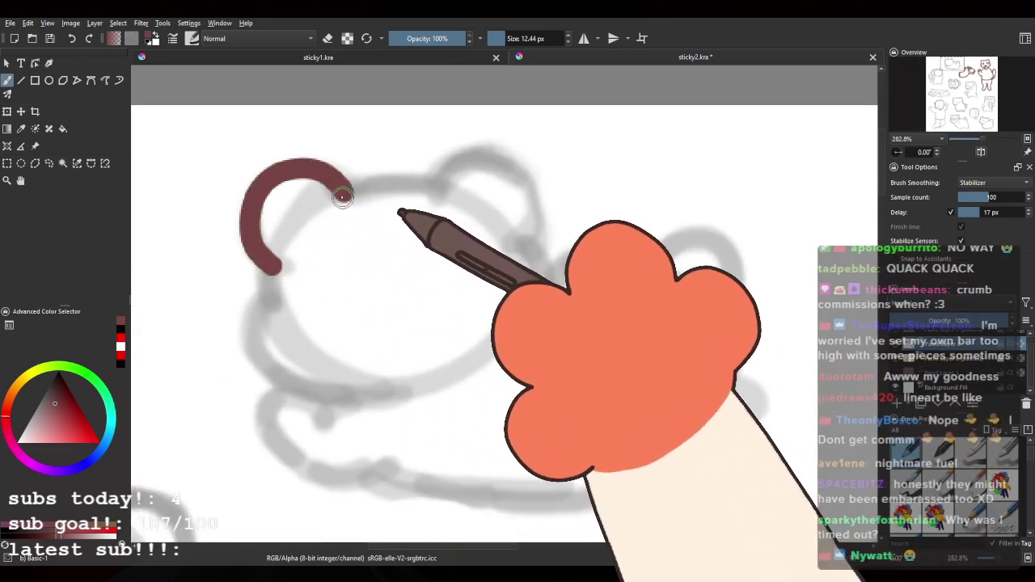
key("ctrl+z")
mouse_move(271, 267)
left_mouse_down()
mouse_move(247, 220)
mouse_move(351, 183)
mouse_move(426, 192)
left_mouse_up()
key("ctrl+z")
left_click_drag(338, 195, 437, 189)
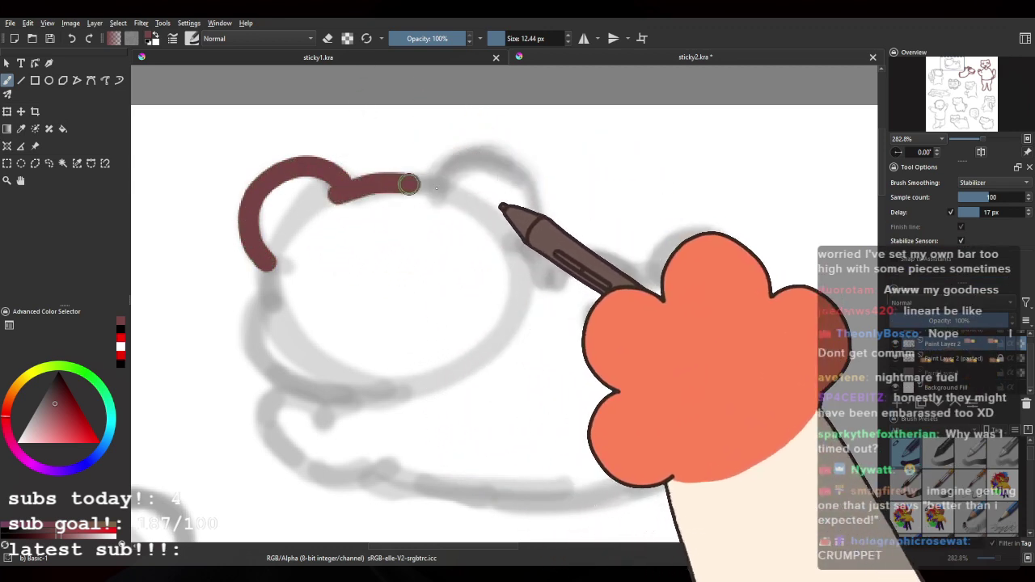
key("ctrl+z")
mouse_move(330, 194)
left_mouse_down()
mouse_move(427, 181)
mouse_move(477, 154)
mouse_move(531, 247)
left_mouse_up()
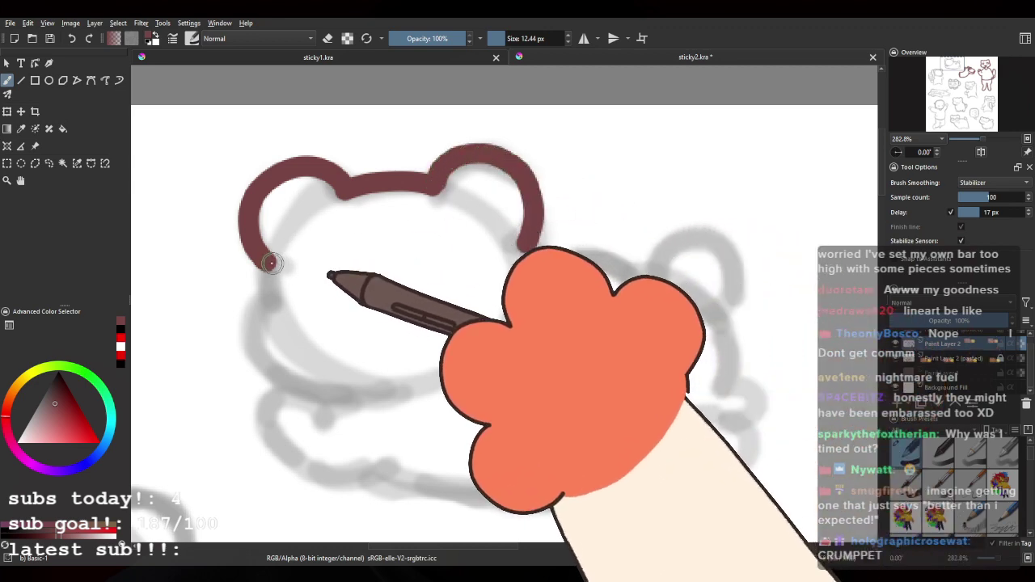
Step: Ink the short side line of the bear's head below its outer ear
left_click_drag(275, 260, 263, 360)
key("ctrl+z")
key("ctrl+z")
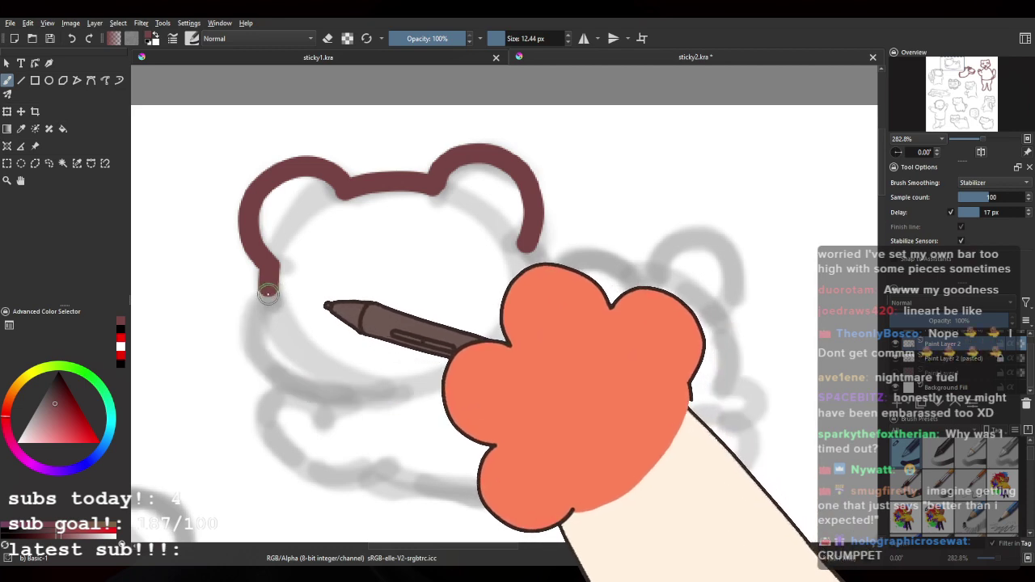
mouse_move(269, 289)
left_mouse_down()
mouse_move(267, 361)
mouse_move(363, 392)
mouse_move(256, 234)
left_mouse_up()
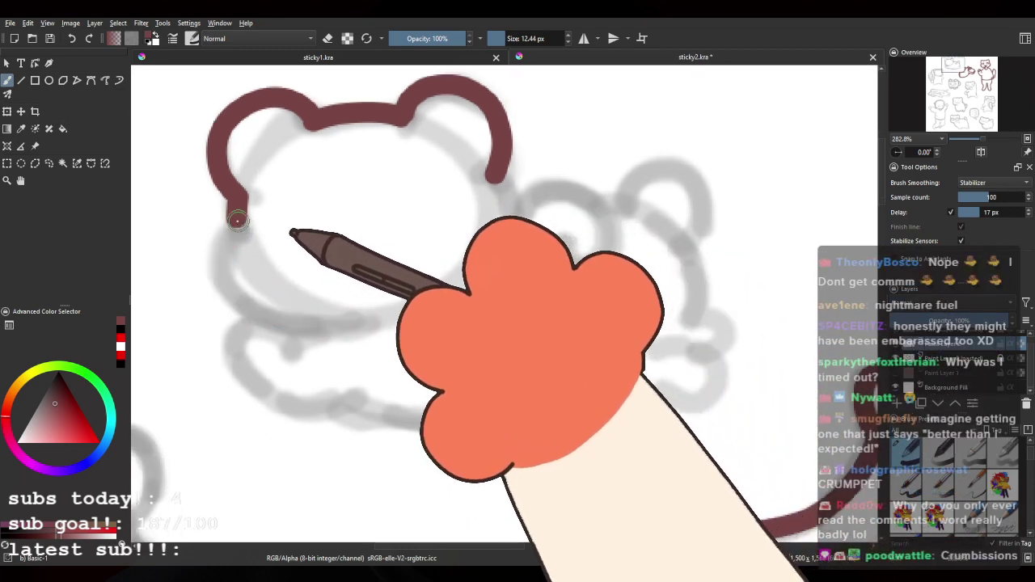
Step: Try several strokes for the bear's rounded cheek and chin, continuing from the short side line
left_click_drag(219, 274, 380, 340)
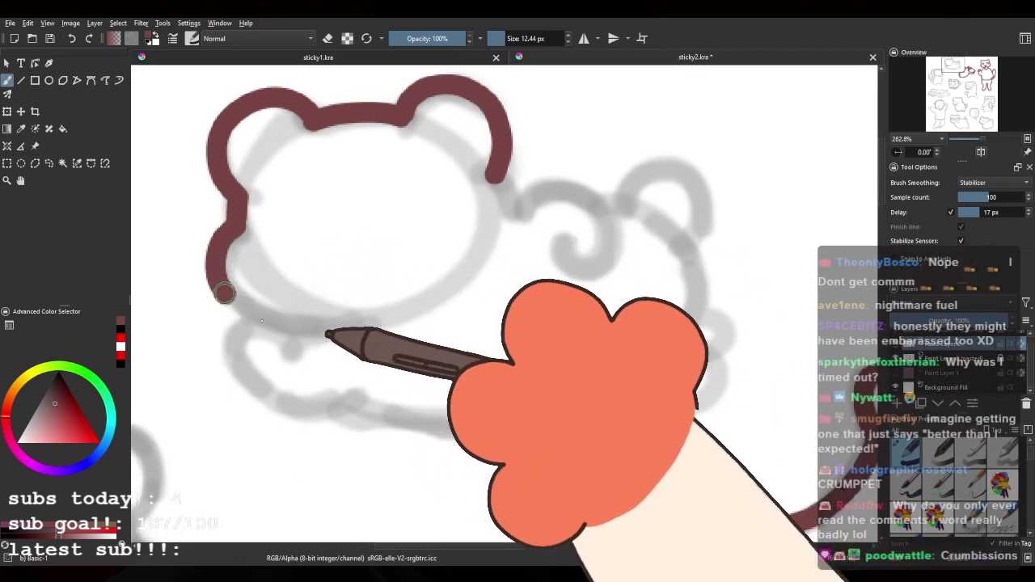
left_click_drag(225, 293, 380, 335)
left_click_drag(239, 305, 392, 332)
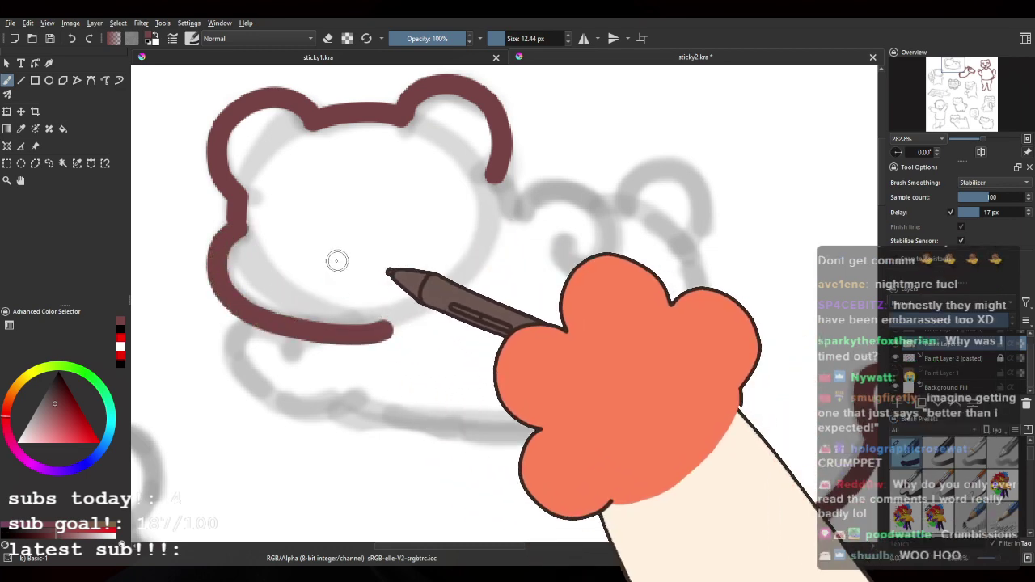
left_click_drag(233, 298, 388, 325)
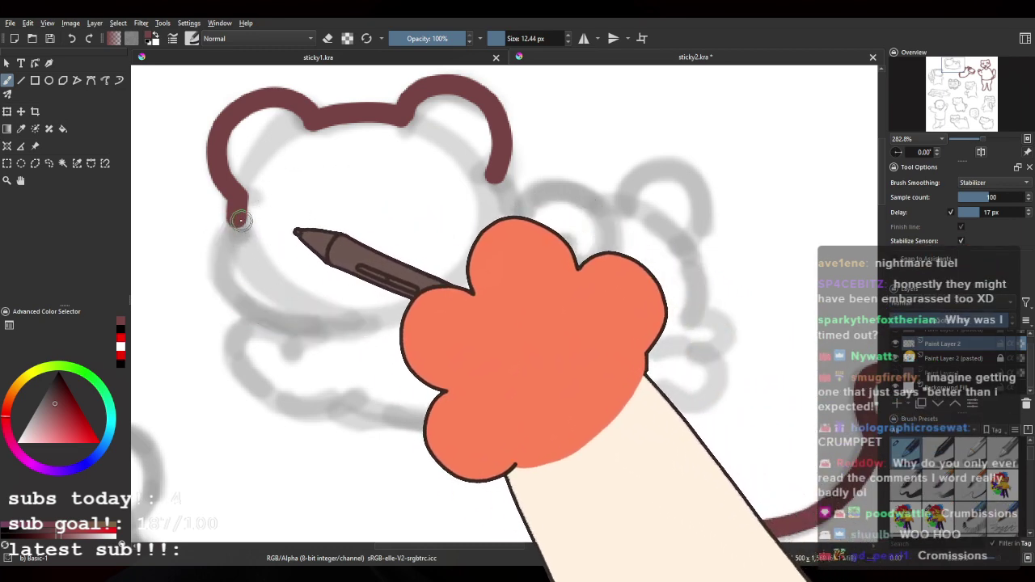
left_click_drag(233, 228, 379, 311)
key("ctrl+z")
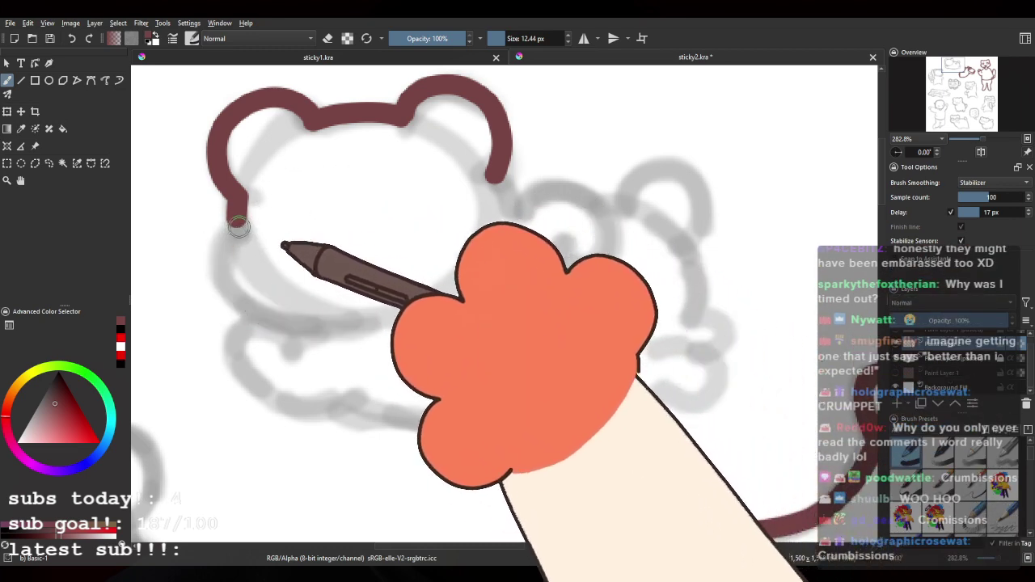
mouse_move(239, 228)
left_mouse_down()
mouse_move(222, 259)
mouse_move(294, 324)
mouse_move(376, 327)
left_mouse_up()
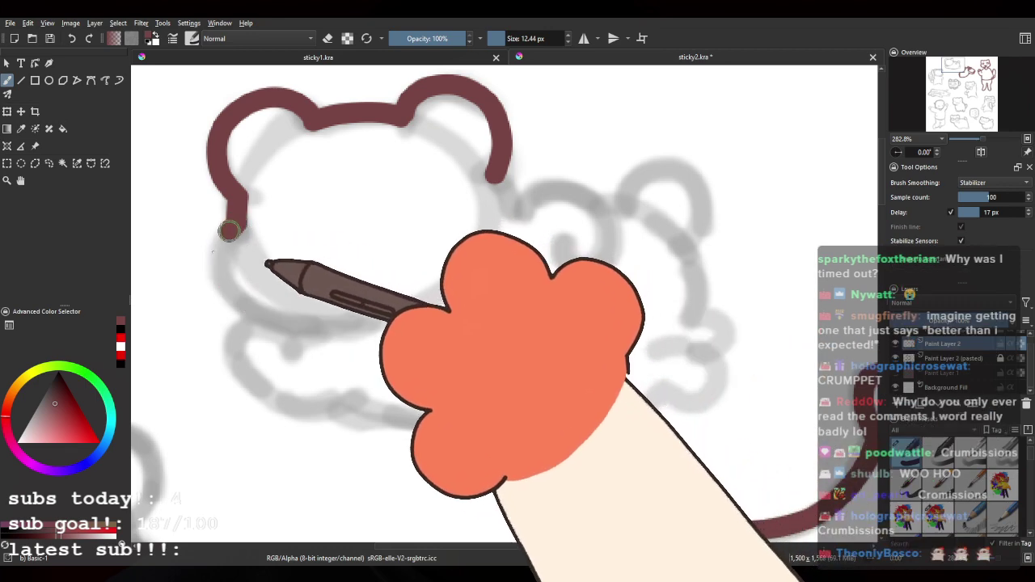
mouse_move(237, 225)
left_mouse_down()
mouse_move(227, 292)
mouse_move(387, 311)
left_mouse_up()
key("ctrl+z")
left_click_drag(225, 246, 301, 272)
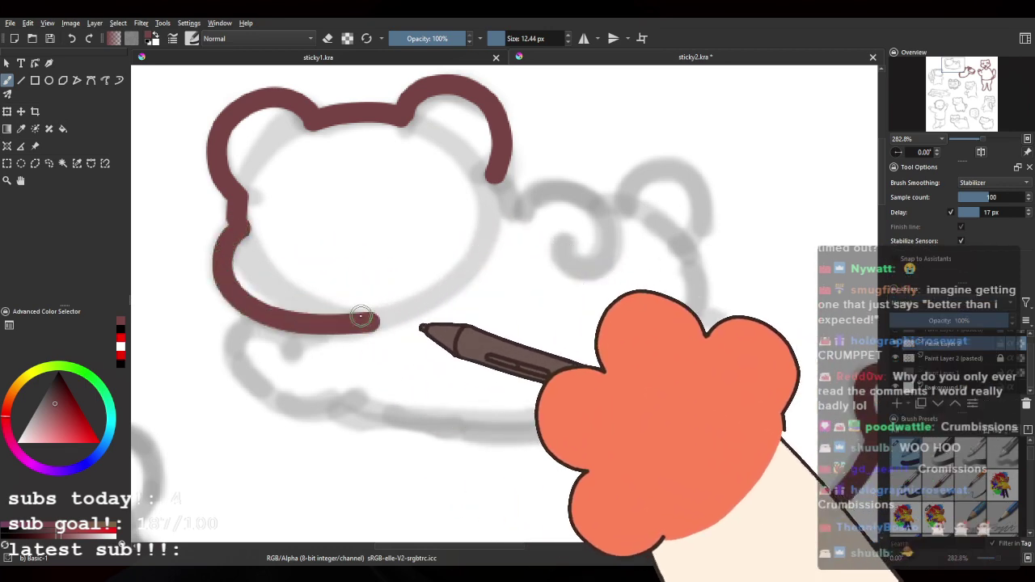
key("ctrl+z")
mouse_move(236, 228)
left_mouse_down()
mouse_move(214, 278)
mouse_move(308, 333)
left_mouse_up()
key("ctrl+z")
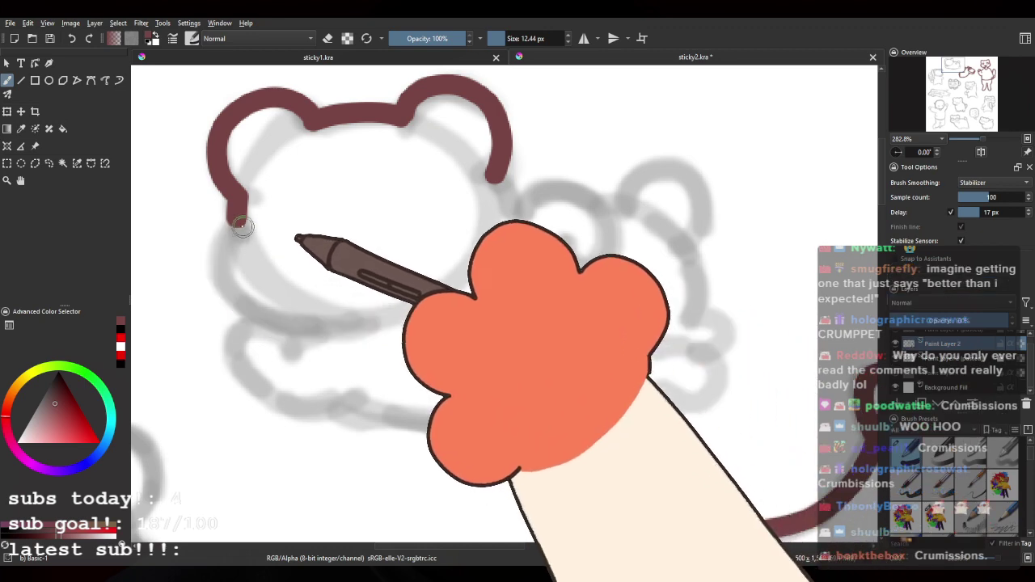
left_click_drag(223, 257, 380, 315)
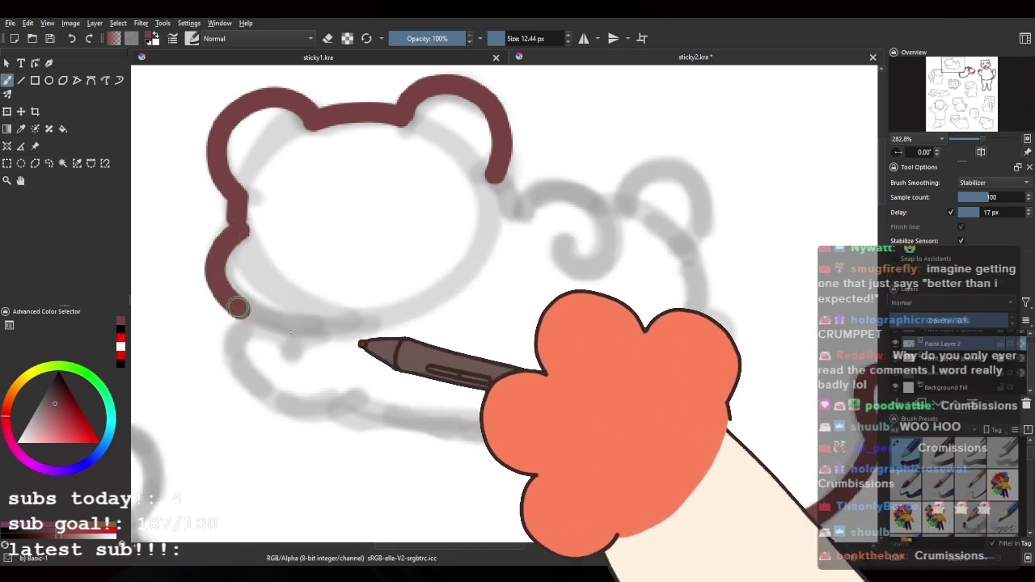
left_click_drag(238, 308, 366, 333)
left_click_drag(239, 229, 279, 324)
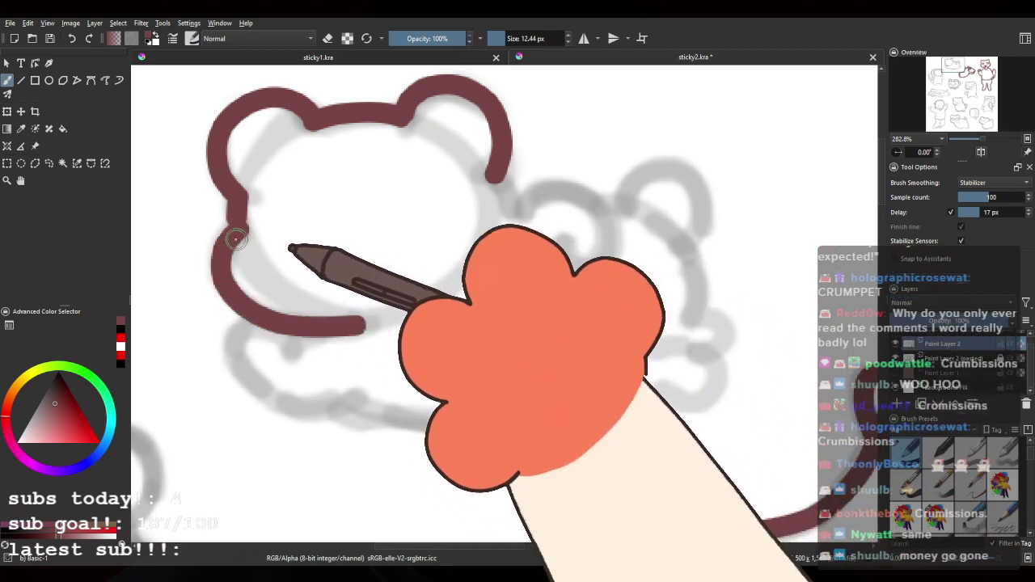
key("ctrl+z")
mouse_move(237, 230)
left_mouse_down()
mouse_move(216, 260)
mouse_move(283, 324)
left_mouse_up()
key("ctrl+z")
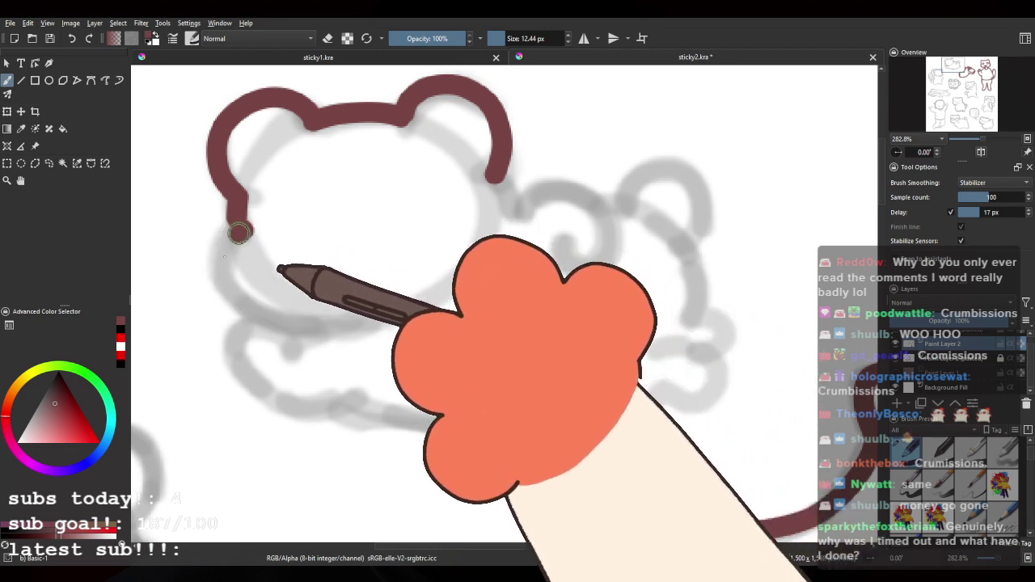
left_click_drag(239, 233, 281, 325)
key("ctrl+z")
Step: Ink the bear's rounded cheek and chin in one curve from the short side line to beneath the face
mouse_move(240, 233)
left_mouse_down()
mouse_move(217, 258)
mouse_move(370, 322)
left_mouse_up()
left_click_drag(311, 235, 327, 296)
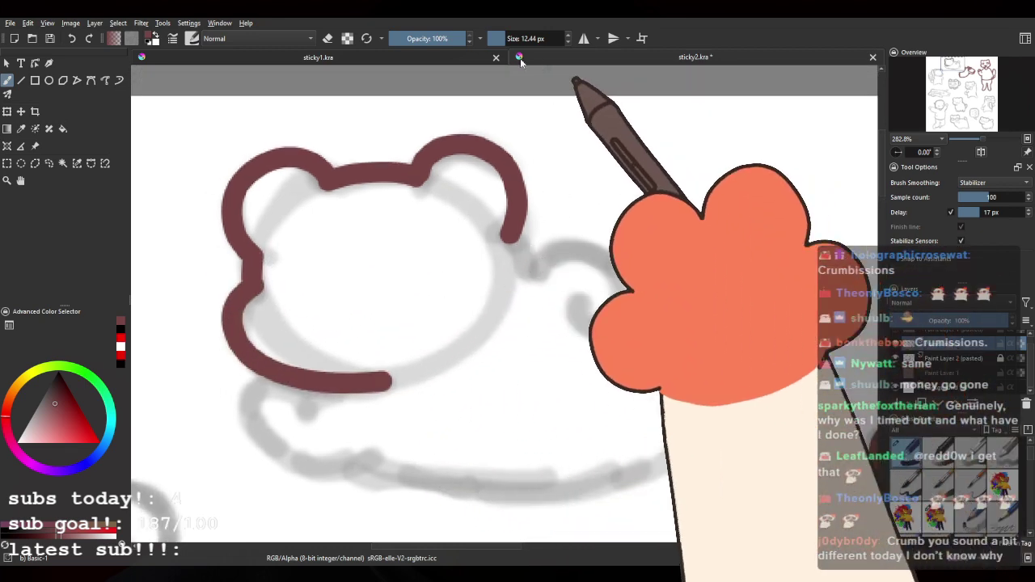
left_click_drag(369, 255, 308, 228)
Step: Try to ink arched eyes with side-glancing pupils and a wide mouth on the bear's face
key("e")
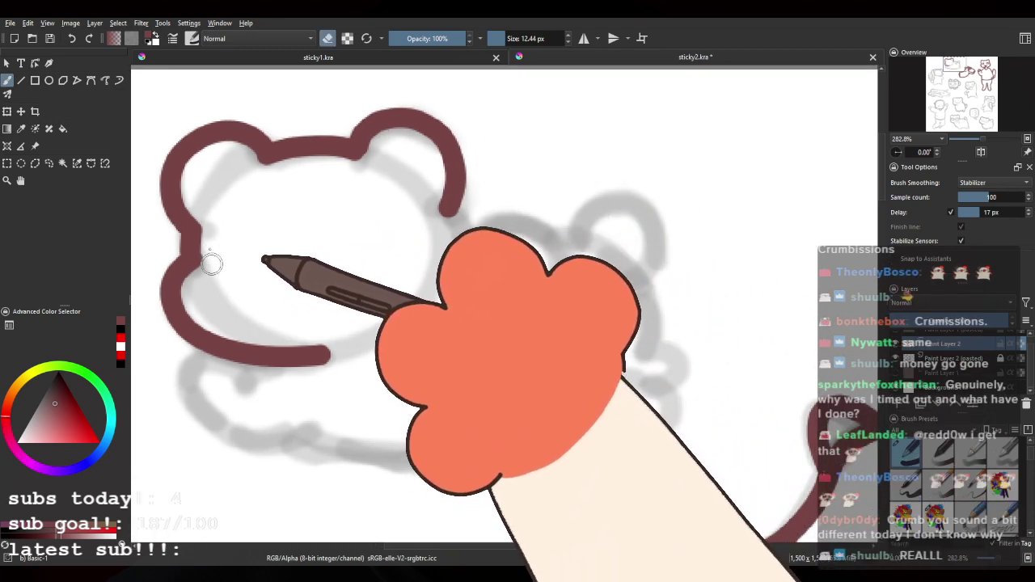
mouse_move(215, 255)
left_mouse_down()
mouse_move(249, 235)
mouse_move(269, 261)
left_mouse_up()
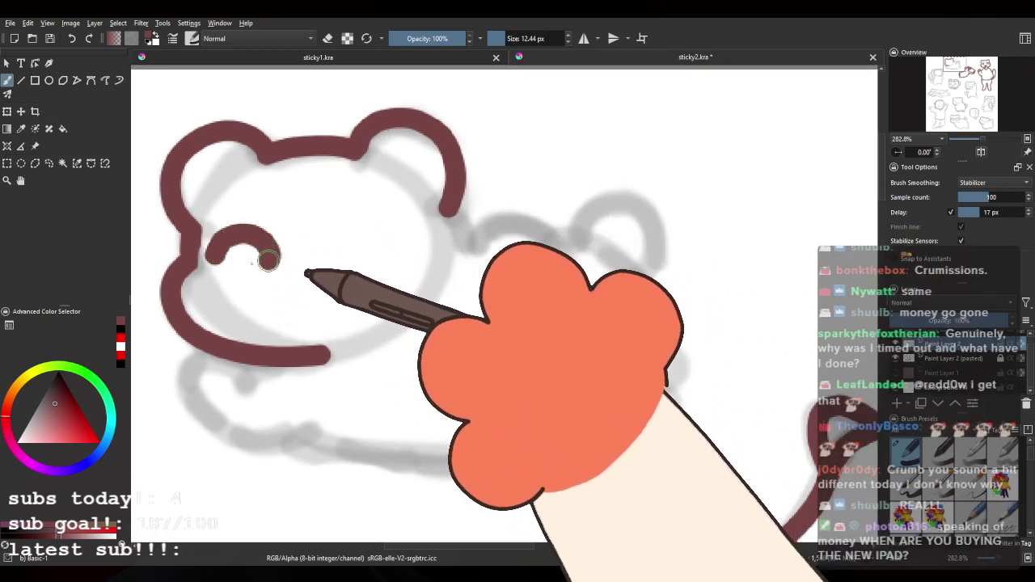
mouse_move(343, 259)
left_mouse_down()
mouse_move(400, 235)
mouse_move(417, 257)
left_mouse_up()
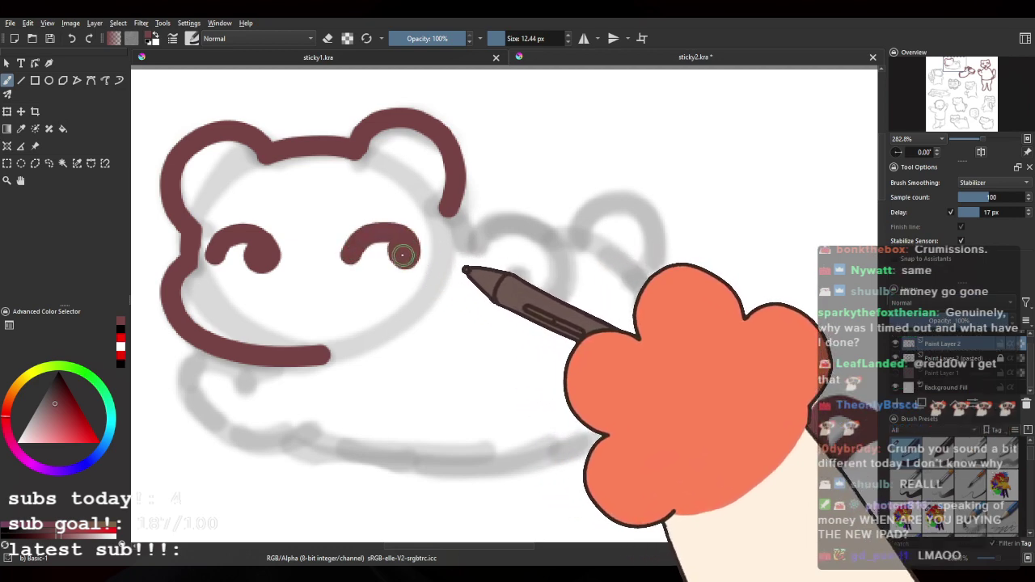
mouse_move(235, 294)
left_mouse_down()
mouse_move(389, 305)
mouse_move(397, 291)
left_mouse_up()
key("ctrl+z")
mouse_move(234, 289)
left_mouse_down()
mouse_move(289, 299)
mouse_move(302, 285)
mouse_move(335, 305)
mouse_move(417, 296)
left_mouse_up()
scroll(254, 256, "down", 5)
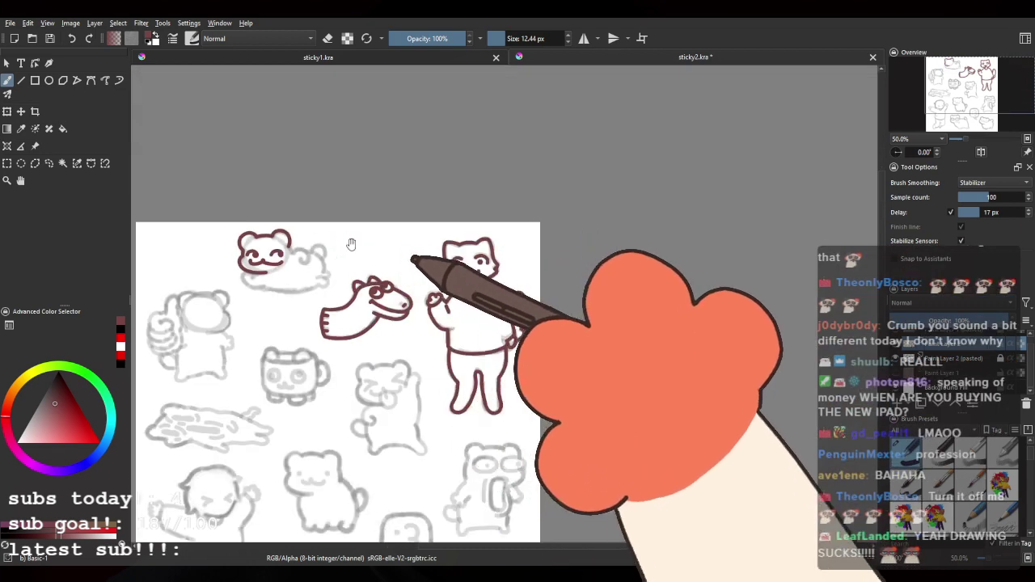
left_click_drag(351, 243, 419, 168)
Step: Ink two inward-slanting eyelids with rounded pupils on the bear's face
scroll(307, 148, "up", 12)
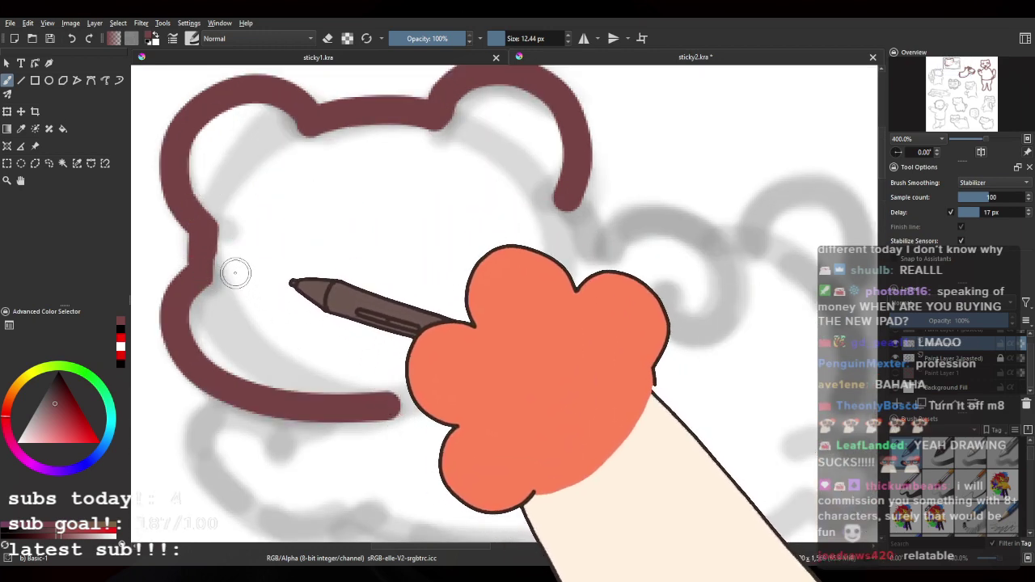
mouse_move(234, 269)
left_mouse_down()
mouse_move(299, 285)
mouse_move(289, 272)
left_mouse_up()
left_click_drag(406, 258, 381, 245)
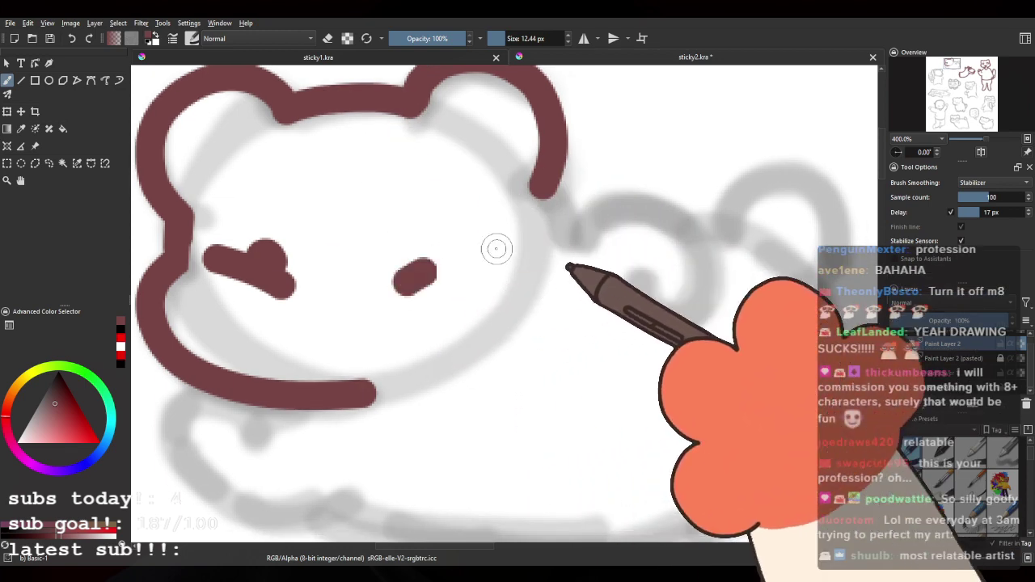
mouse_move(402, 283)
left_mouse_down()
mouse_move(496, 250)
mouse_move(463, 244)
mouse_move(469, 237)
left_mouse_up()
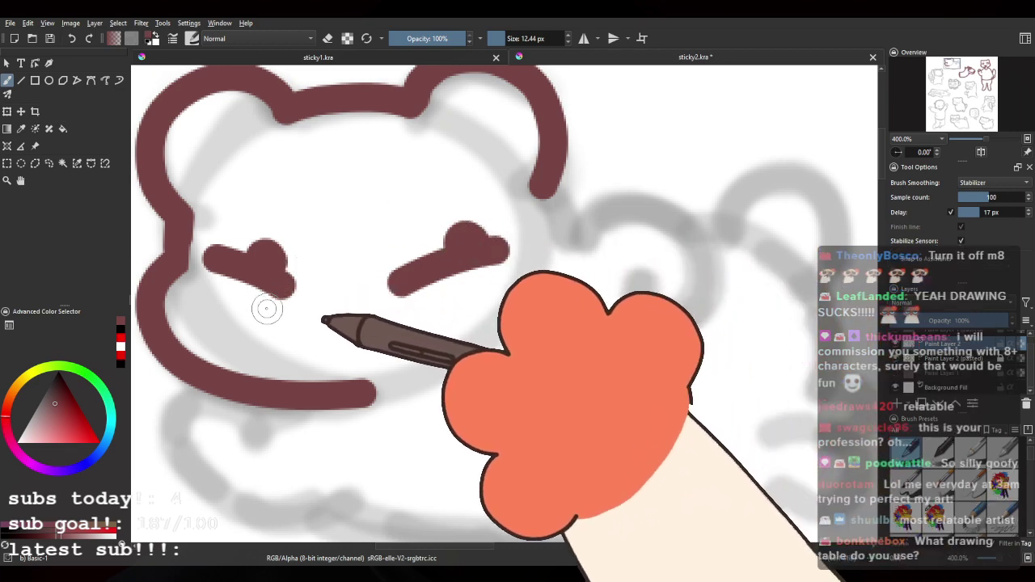
Step: Ink a wide, wavy cat-like smile beneath the bear's slanted eyes
mouse_move(244, 305)
left_mouse_down()
mouse_move(304, 335)
mouse_move(334, 309)
mouse_move(351, 327)
mouse_move(471, 303)
left_mouse_up()
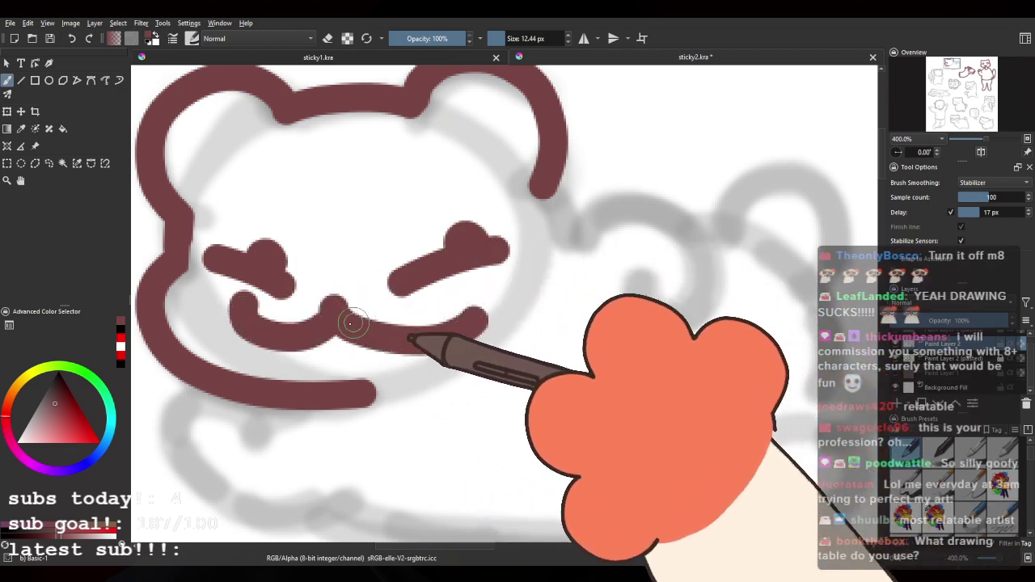
key("ctrl+z")
mouse_move(246, 313)
left_mouse_down()
mouse_move(269, 337)
mouse_move(343, 311)
mouse_move(350, 327)
mouse_move(477, 304)
left_mouse_up()
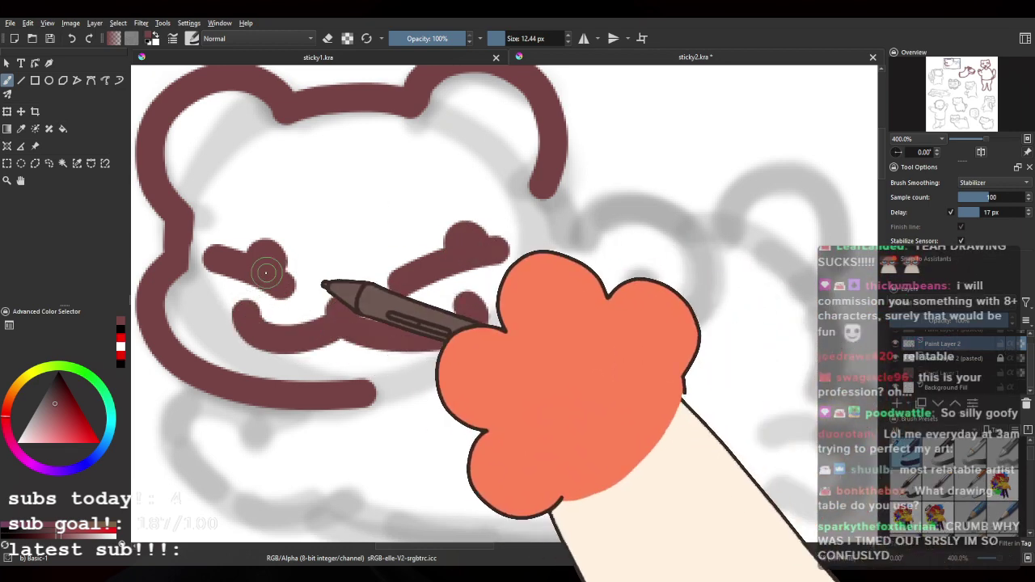
scroll(266, 272, "down", 3)
scroll(266, 272, "down", 3)
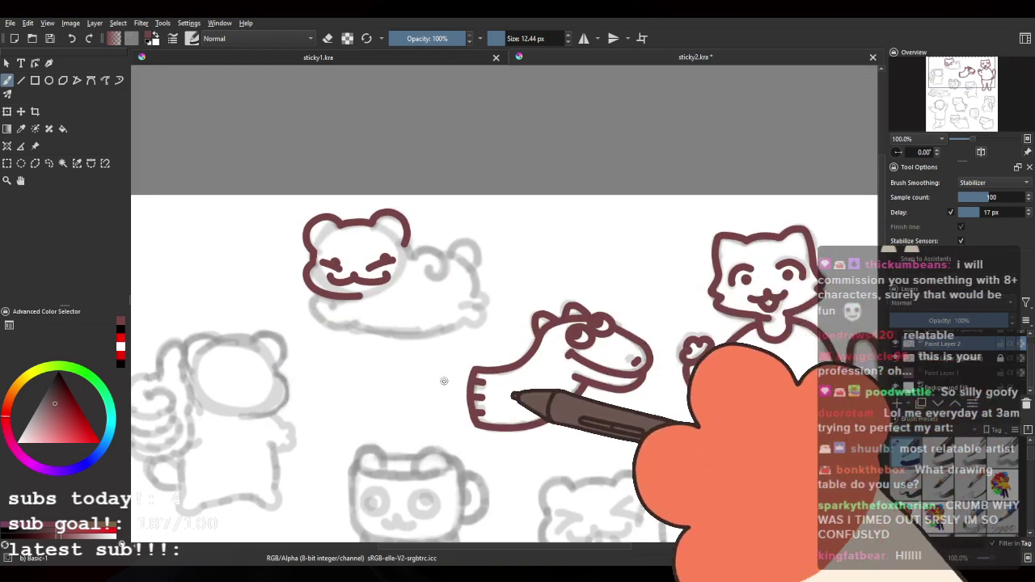
Step: Ink the short slanted line from the body-side ear down to the back of the bear's neck
scroll(445, 381, "up", 1)
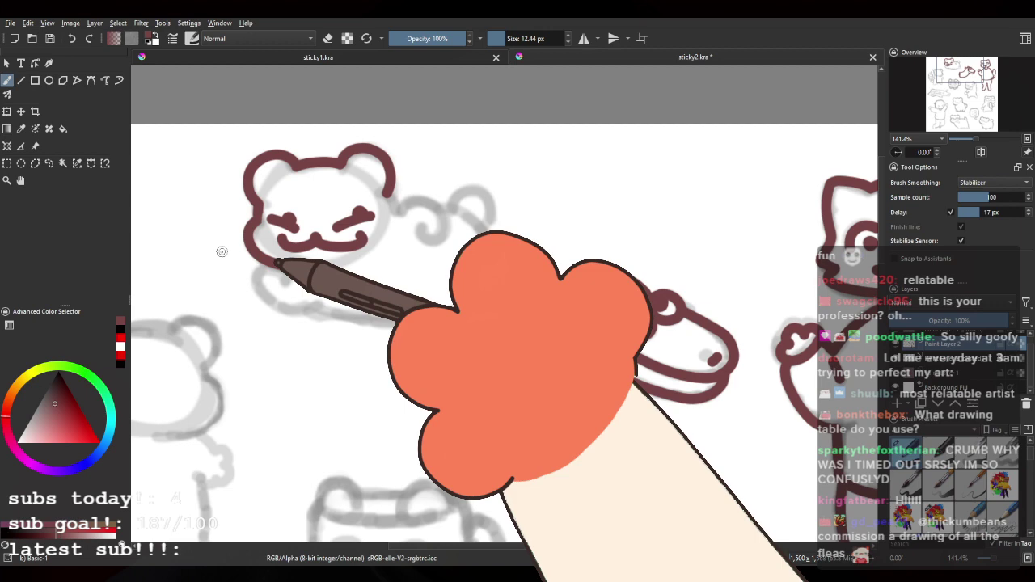
scroll(314, 187, "up", 2)
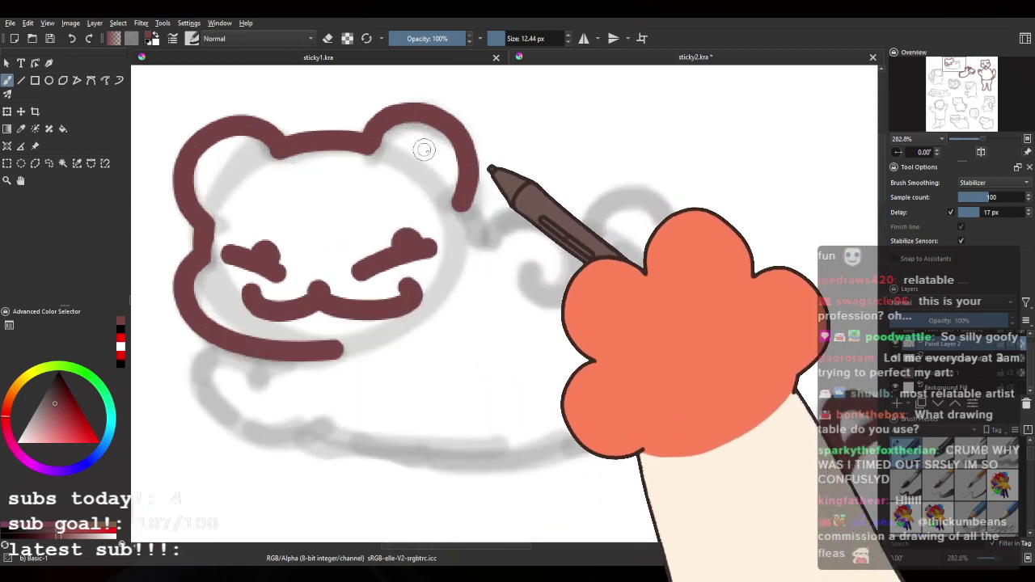
scroll(488, 169, "up", 1)
left_click_drag(414, 274, 407, 249)
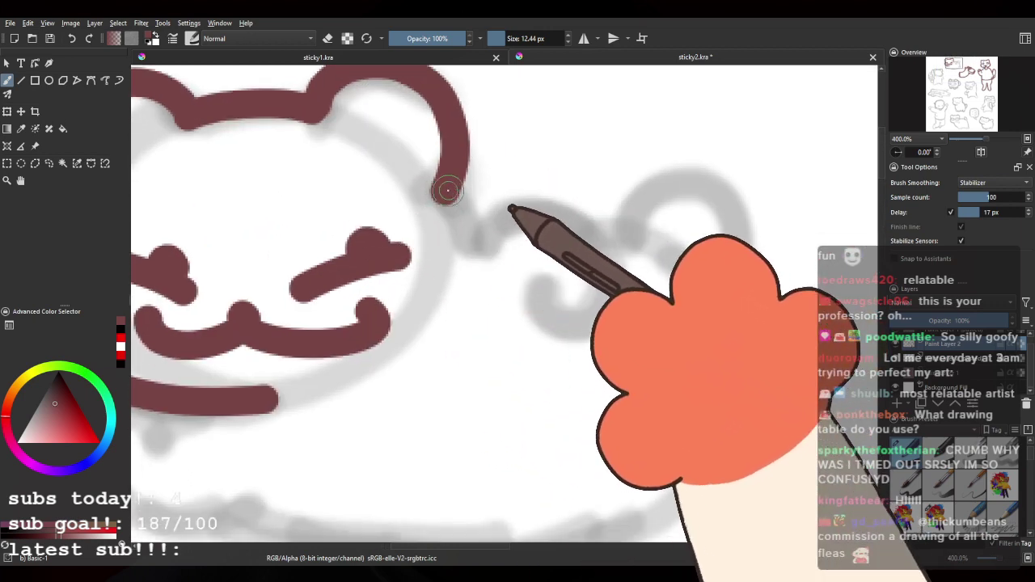
key("ctrl+z")
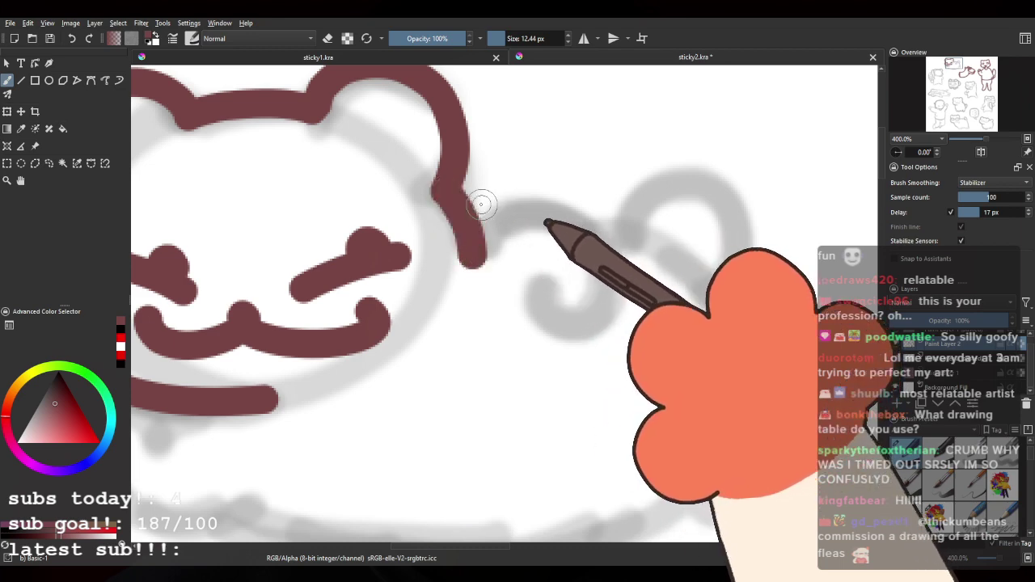
Step: Ink the arch behind the bear's neck and curl it inward into a spiral over the body
left_click_drag(314, 325, 539, 293)
mouse_move(714, 219)
left_mouse_down()
mouse_move(445, 266)
mouse_move(397, 240)
mouse_move(480, 207)
mouse_move(488, 321)
left_mouse_up()
key("ctrl+z")
mouse_move(390, 226)
left_mouse_down()
mouse_move(437, 200)
mouse_move(494, 235)
mouse_move(509, 293)
mouse_move(453, 265)
mouse_move(449, 184)
mouse_move(513, 230)
mouse_move(498, 299)
mouse_move(448, 285)
mouse_move(443, 258)
left_mouse_up()
key("ctrl+z")
left_click_drag(189, 216, 465, 266)
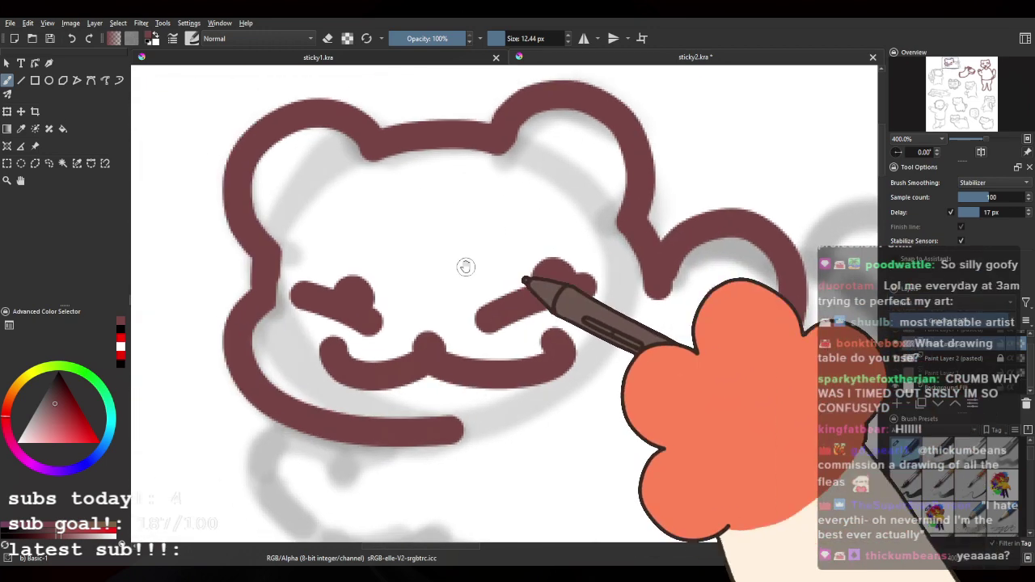
left_click_drag(537, 315, 300, 345)
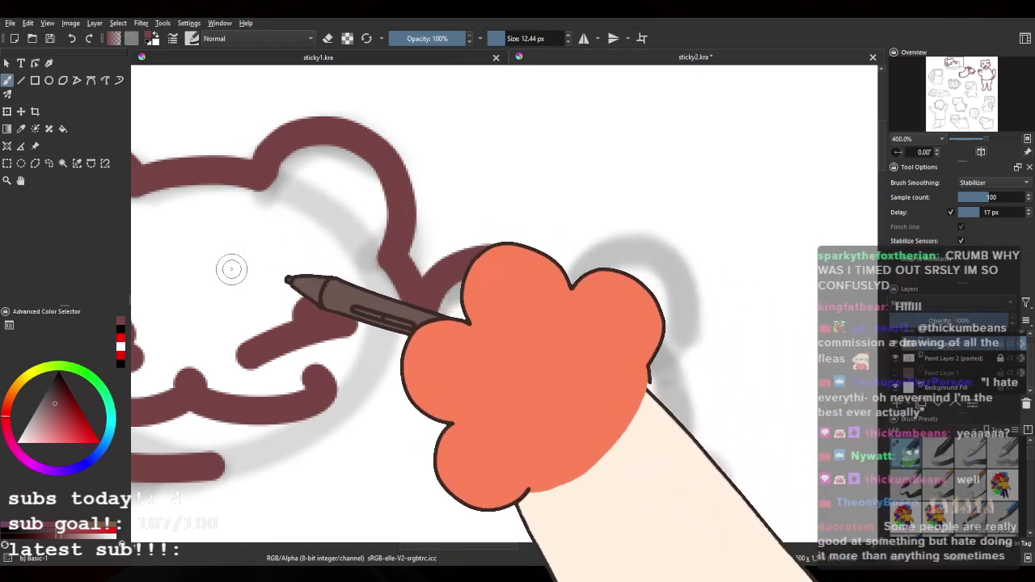
left_click_drag(426, 313, 658, 233)
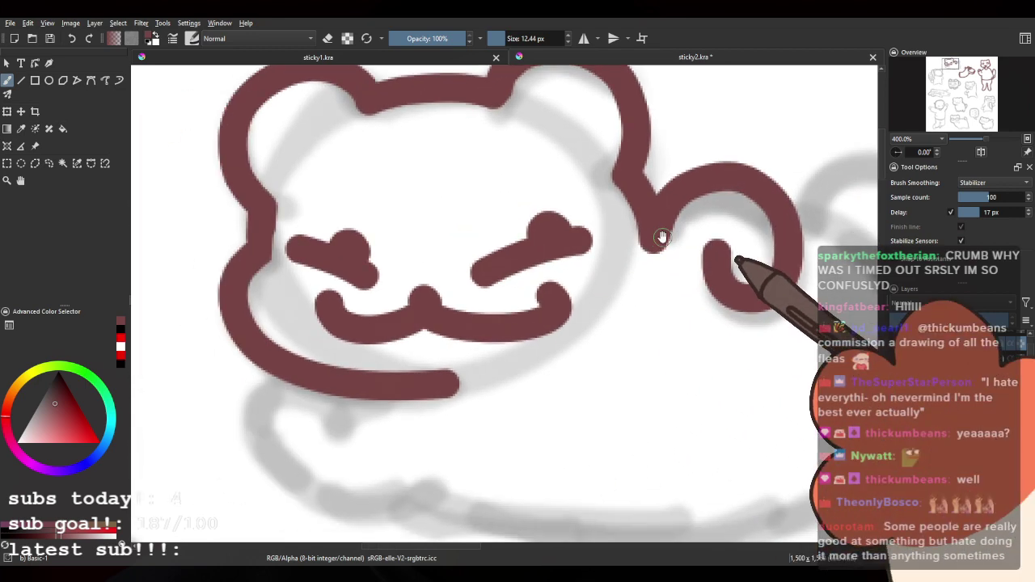
Step: Ink the bear's front paw beneath its chin, with a short inner notch and a rounded outer curve
left_click_drag(345, 312, 423, 232)
left_click_drag(370, 283, 289, 261)
left_click_drag(295, 319, 311, 332)
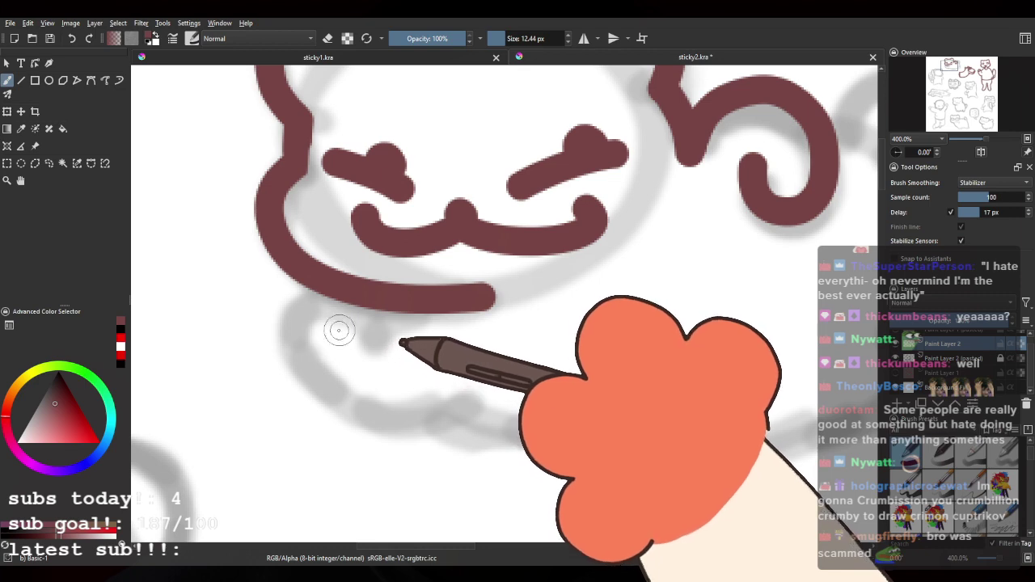
left_click_drag(373, 283, 337, 309)
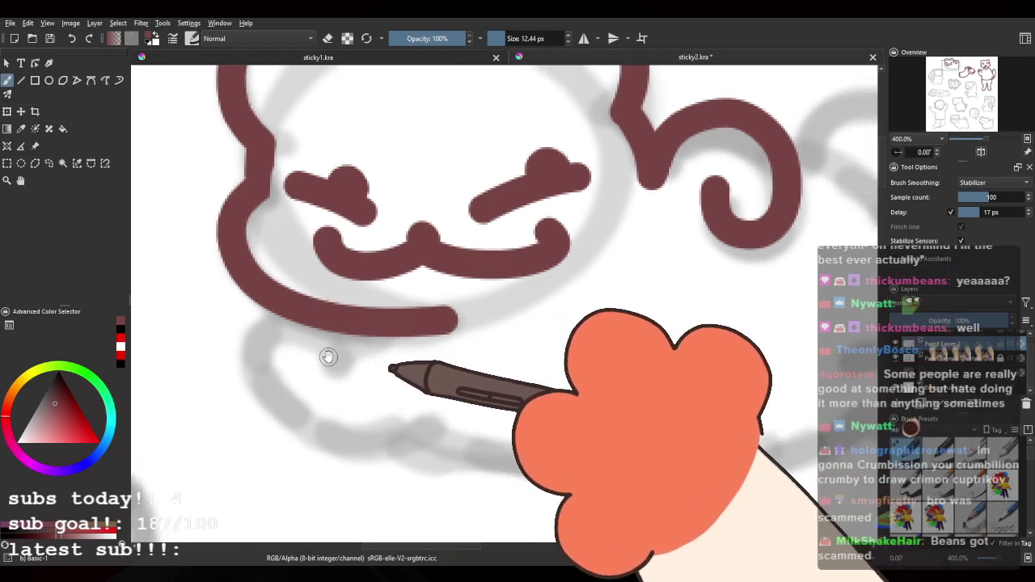
left_click_drag(328, 357, 380, 363)
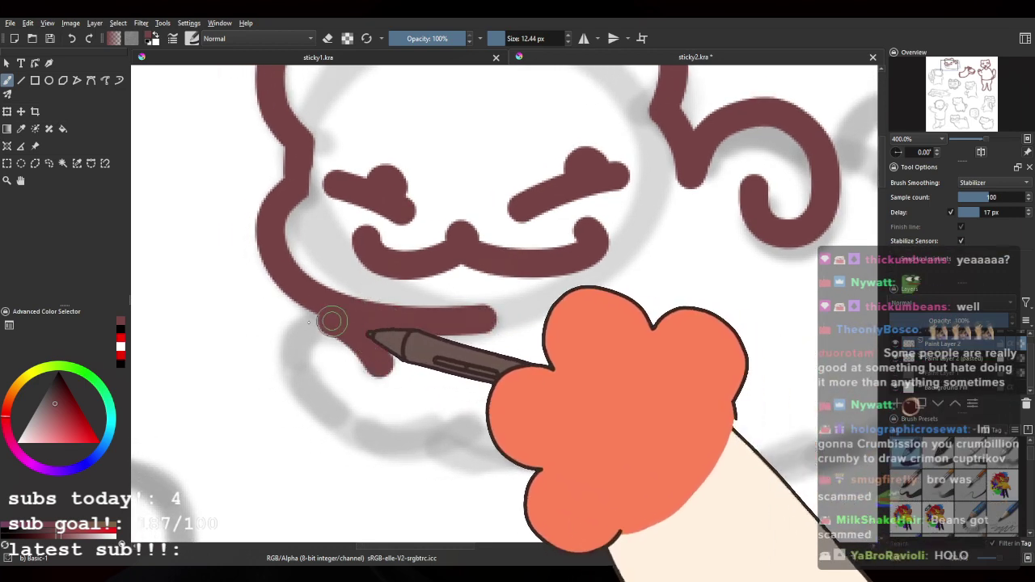
mouse_move(332, 321)
left_mouse_down()
mouse_move(372, 428)
mouse_move(477, 412)
left_mouse_up()
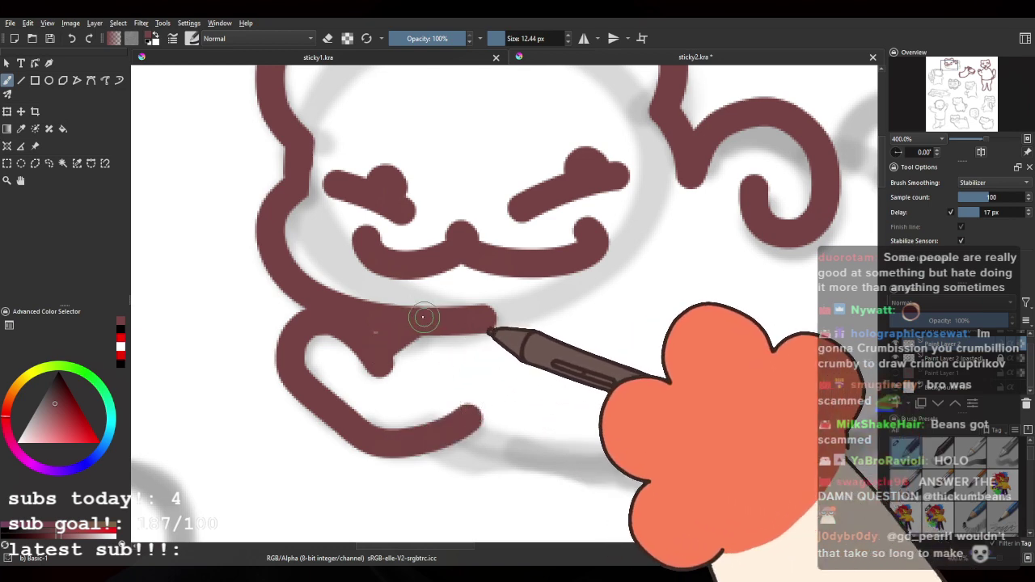
mouse_move(591, 295)
left_mouse_down()
mouse_move(480, 360)
mouse_move(607, 268)
left_mouse_up()
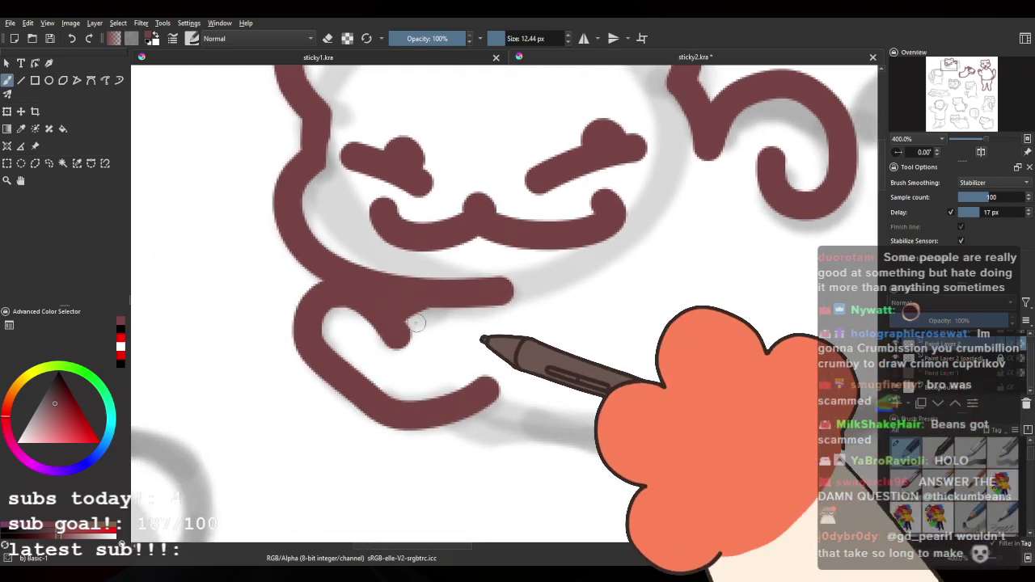
key("ctrl+z")
mouse_move(437, 299)
left_mouse_down()
mouse_move(403, 323)
mouse_move(453, 414)
mouse_move(484, 388)
left_mouse_up()
Step: Erase part of the front paw line's rounded end so it tapers where the belly line starts
scroll(405, 347, "down", 2)
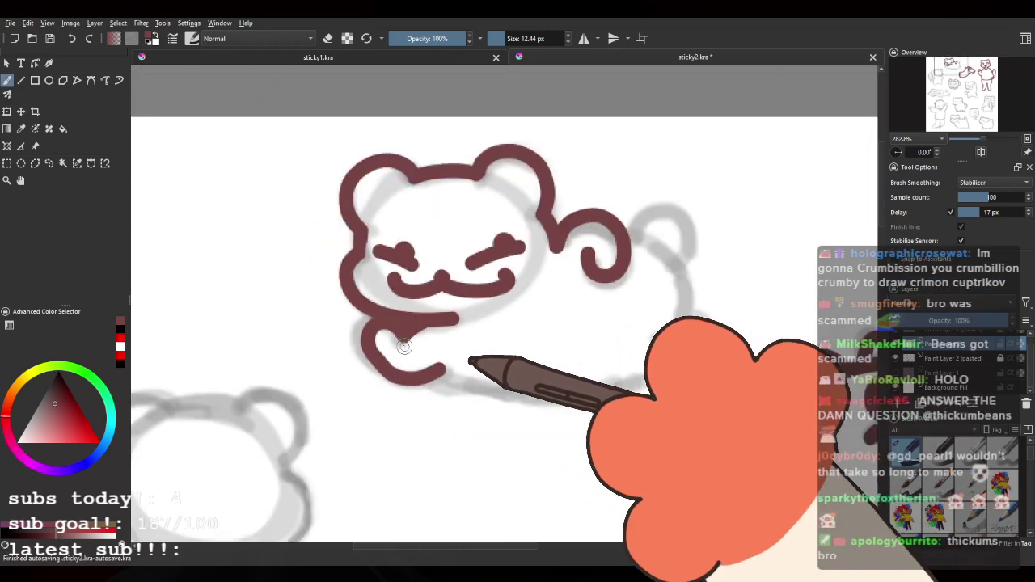
left_click_drag(485, 330, 324, 300)
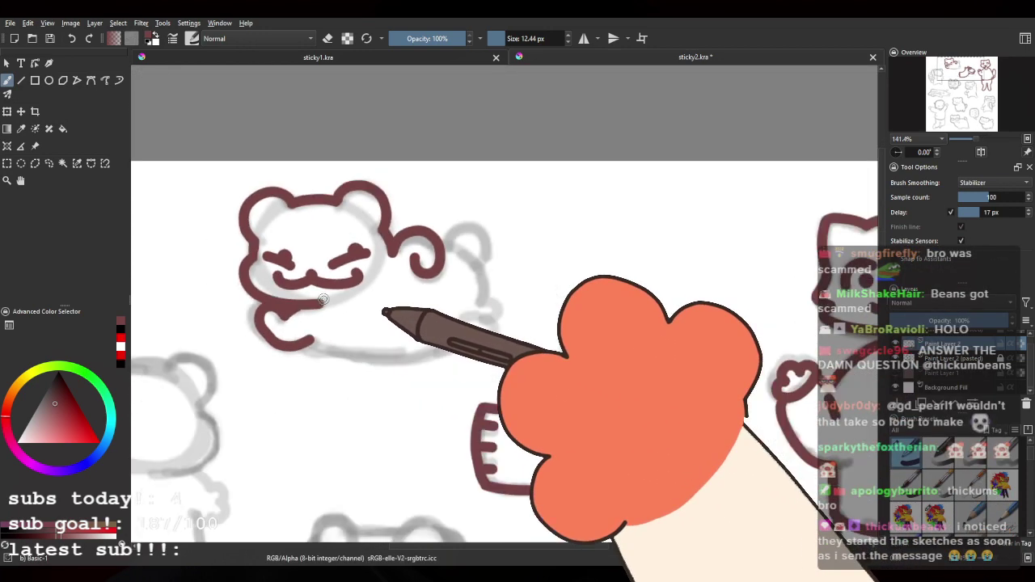
scroll(332, 311, "up", 2)
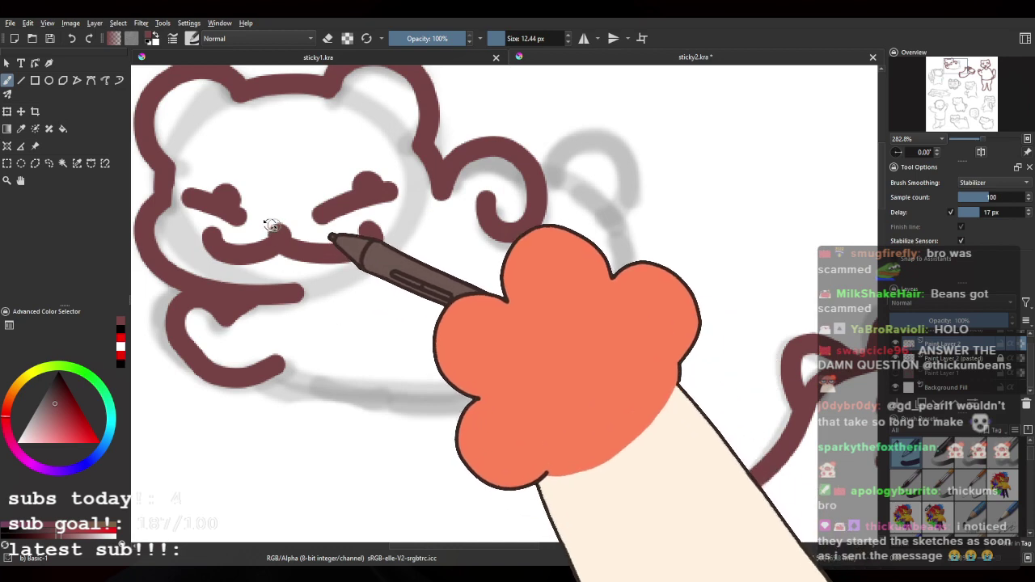
left_click_drag(283, 224, 505, 181)
scroll(505, 181, "down", 1)
left_click_drag(473, 149, 383, 173)
scroll(380, 166, "up", 1)
left_click_drag(226, 237, 224, 252)
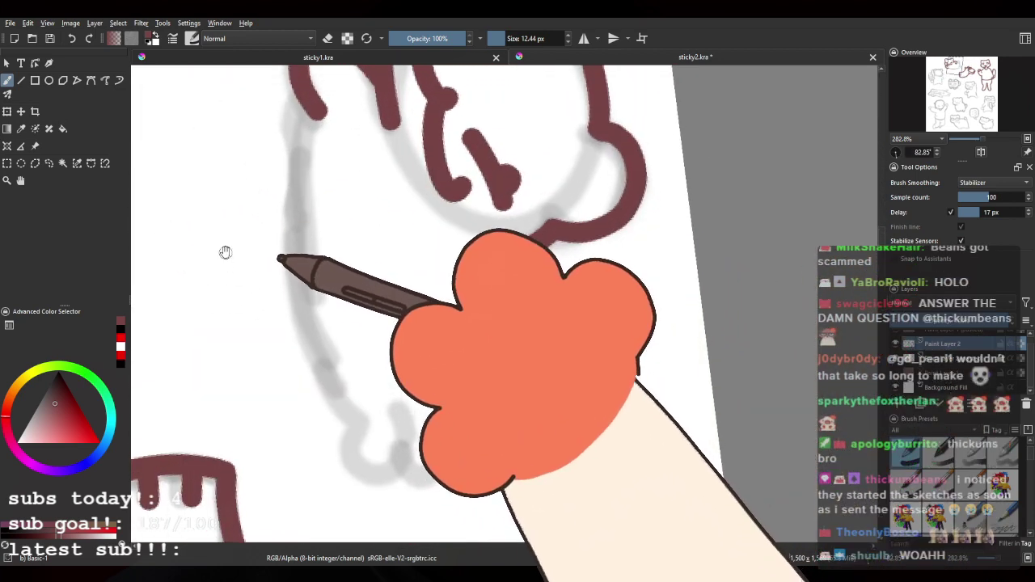
key("e")
left_click_drag(330, 102, 309, 161)
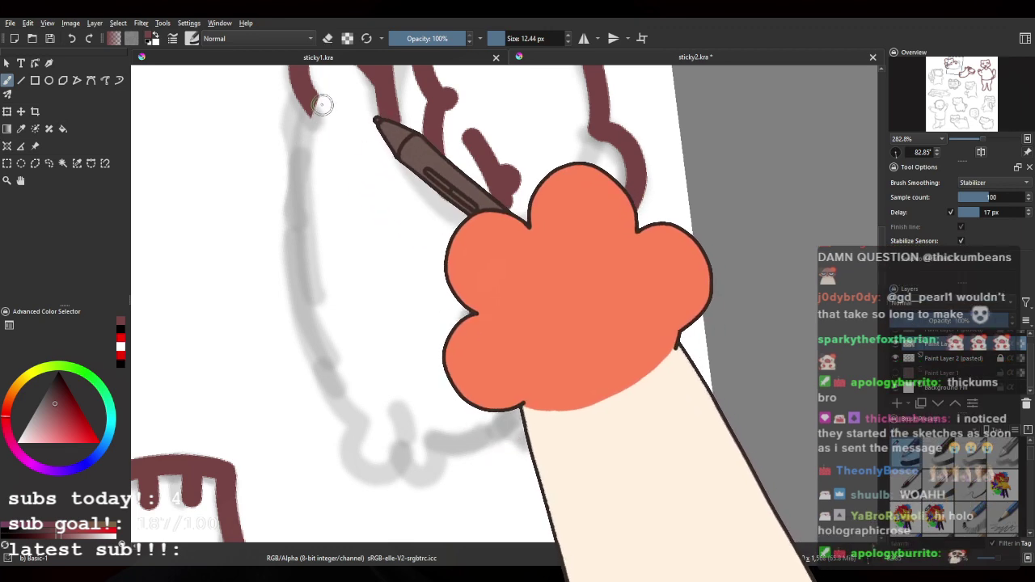
Step: Ink the bear's belly as one long, smooth curve from the front paw's tapered end to the hind foot
key("e")
left_click_drag(324, 104, 304, 372)
key("ctrl+z")
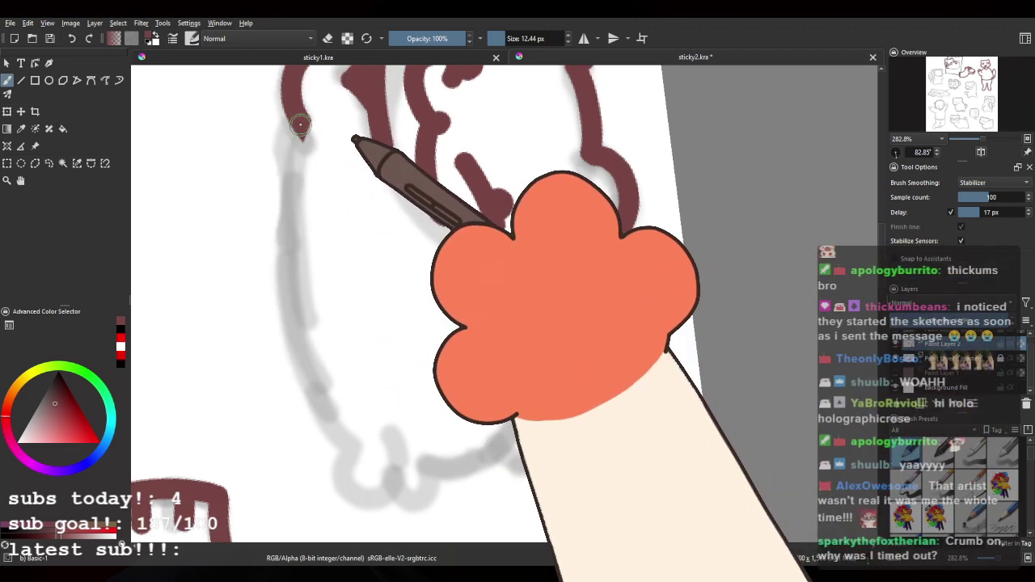
mouse_move(301, 123)
left_mouse_down()
mouse_move(286, 212)
mouse_move(316, 383)
left_mouse_up()
key("ctrl+z")
mouse_move(299, 125)
left_mouse_down()
mouse_move(309, 359)
mouse_move(352, 431)
left_mouse_up()
key("ctrl+z")
mouse_move(298, 125)
left_mouse_down()
mouse_move(287, 266)
mouse_move(346, 444)
left_mouse_up()
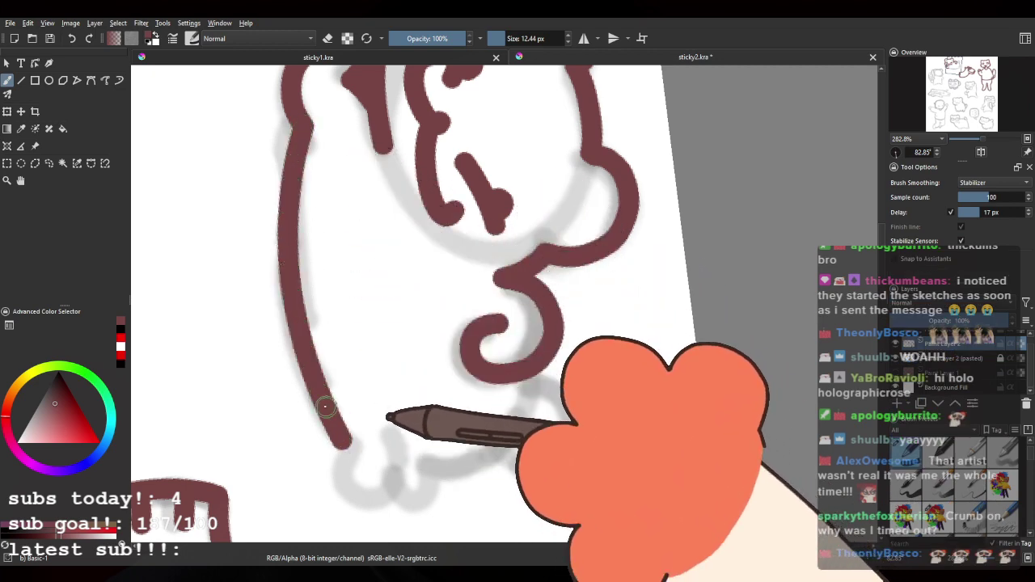
left_click_drag(319, 310, 347, 419)
Step: Ink the hind foot as two rounded toes joined to the end of the belly line
left_click_drag(417, 452, 347, 152)
scroll(446, 191, "up", 2)
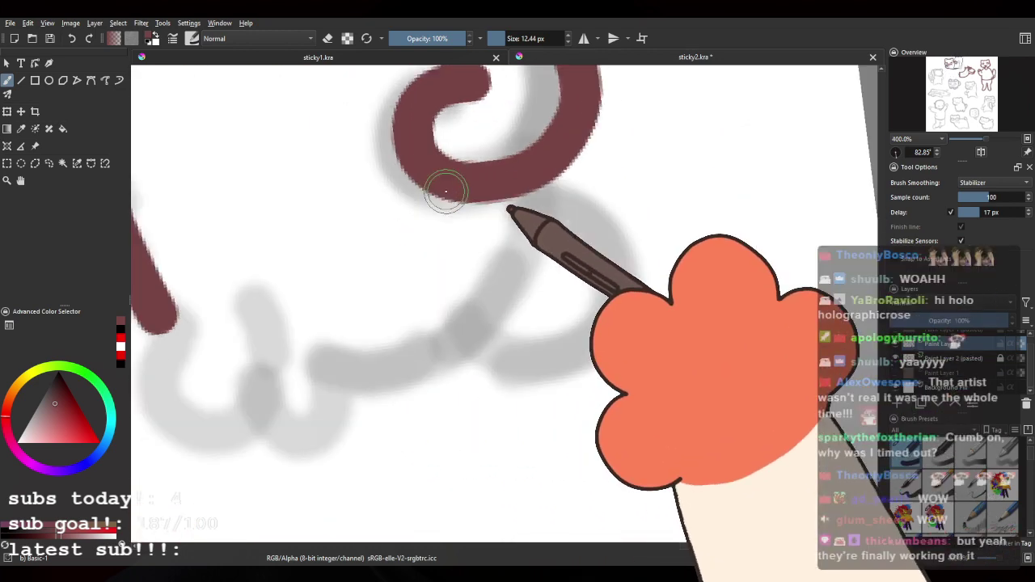
left_click_drag(446, 191, 539, 173)
mouse_move(254, 303)
left_mouse_down()
mouse_move(254, 393)
mouse_move(353, 381)
left_mouse_up()
key("ctrl+z")
mouse_move(256, 305)
left_mouse_down()
mouse_move(261, 386)
mouse_move(333, 296)
left_mouse_up()
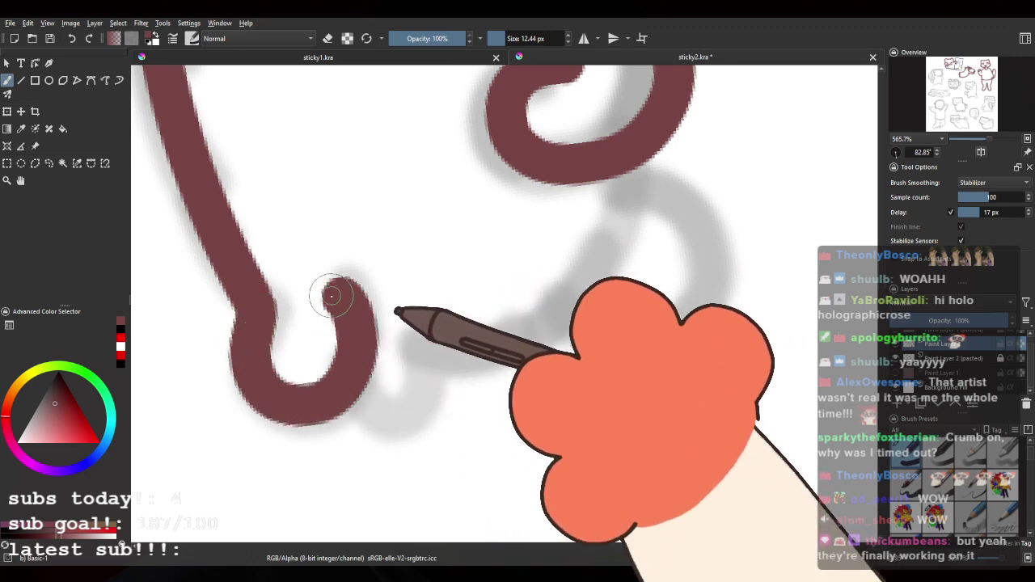
mouse_move(357, 386)
left_mouse_down()
mouse_move(294, 395)
mouse_move(358, 342)
mouse_move(395, 416)
left_mouse_up()
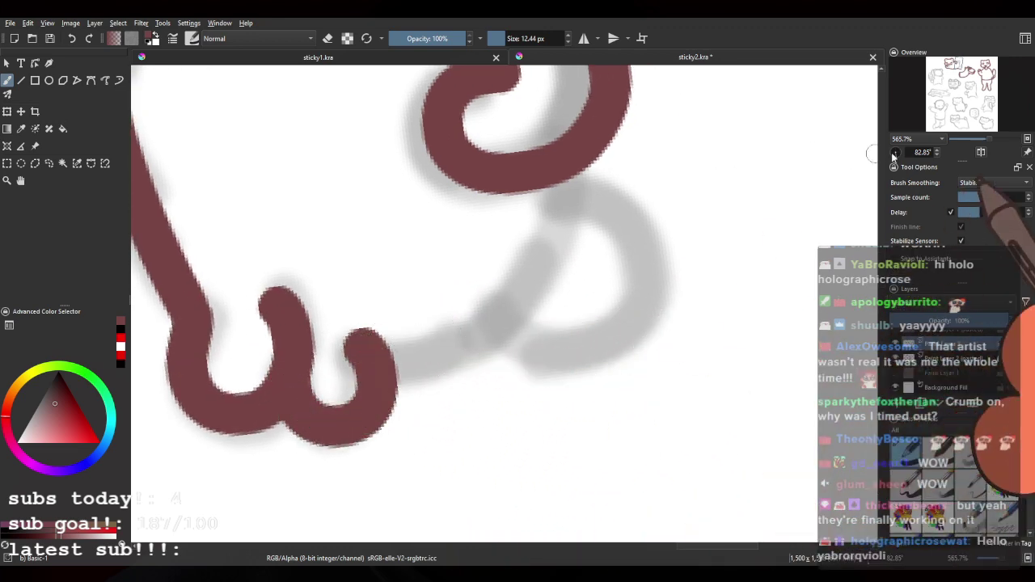
Step: Reset the canvas rotation and ink the bear's rump in two strokes from the spiral down to the hind foot
left_click(896, 152)
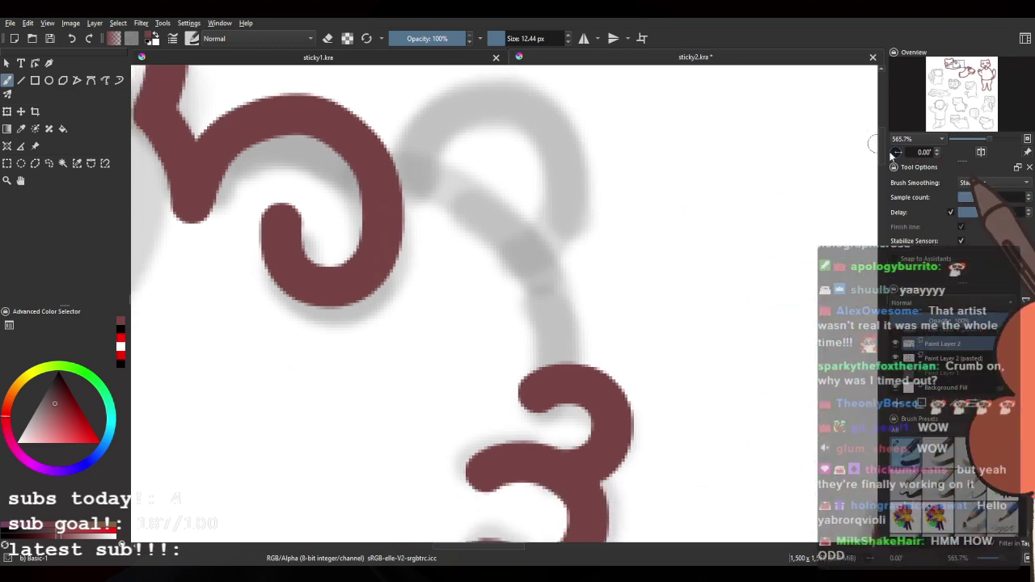
left_click_drag(347, 173, 423, 203)
key("ctrl+z")
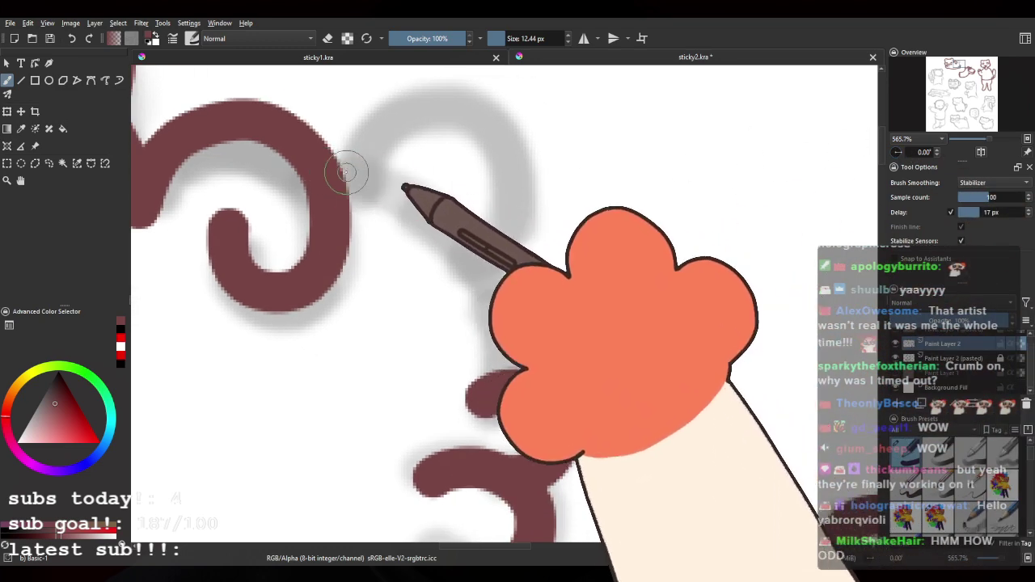
left_click_drag(347, 169, 453, 238)
left_click_drag(484, 282, 501, 372)
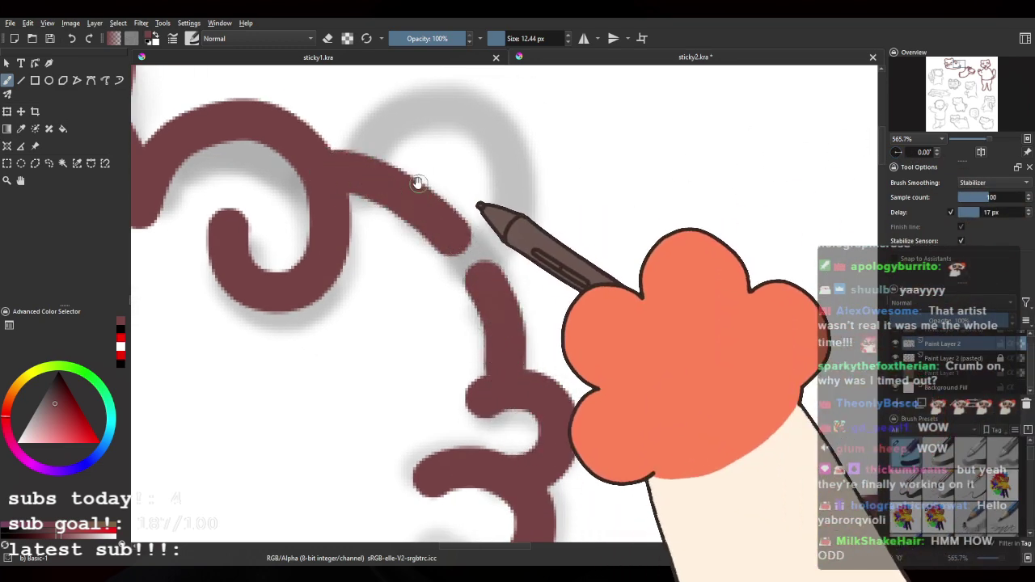
Step: Ink the rounded tail as an arch over the reclining bear's rump
left_click_drag(418, 183, 415, 239)
mouse_move(351, 220)
left_mouse_down()
mouse_move(493, 176)
mouse_move(523, 287)
left_mouse_up()
key("ctrl+z")
mouse_move(392, 233)
left_mouse_down()
mouse_move(538, 213)
mouse_move(477, 335)
mouse_move(487, 286)
mouse_move(377, 194)
left_mouse_up()
scroll(477, 300, "down", 4)
scroll(488, 287, "down", 2)
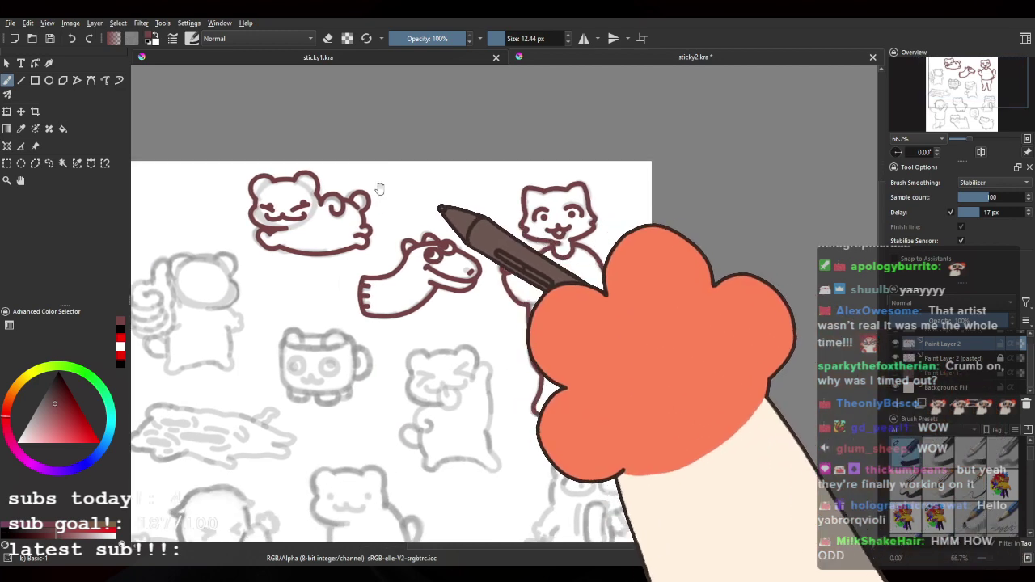
scroll(371, 255, "down", 1)
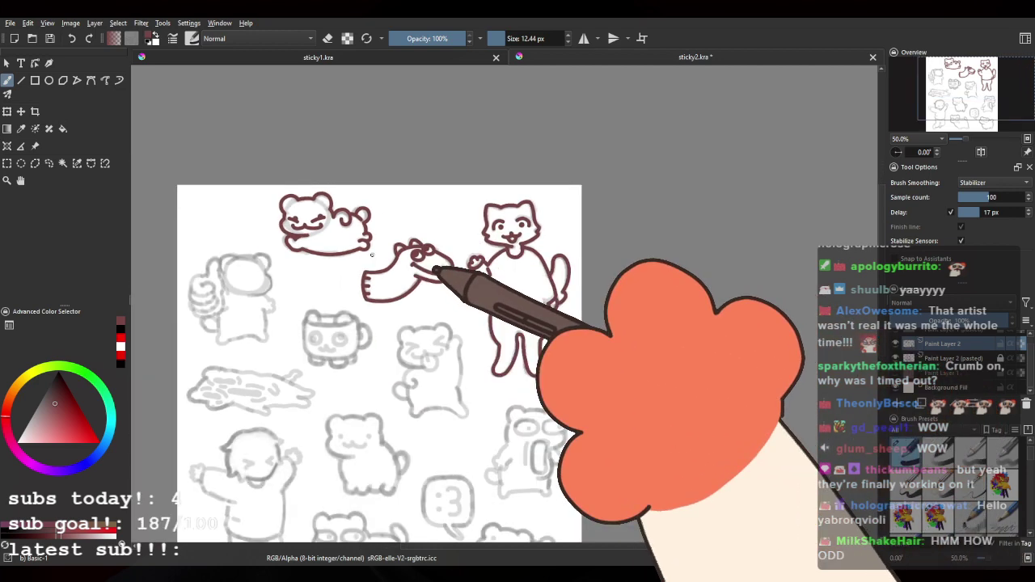
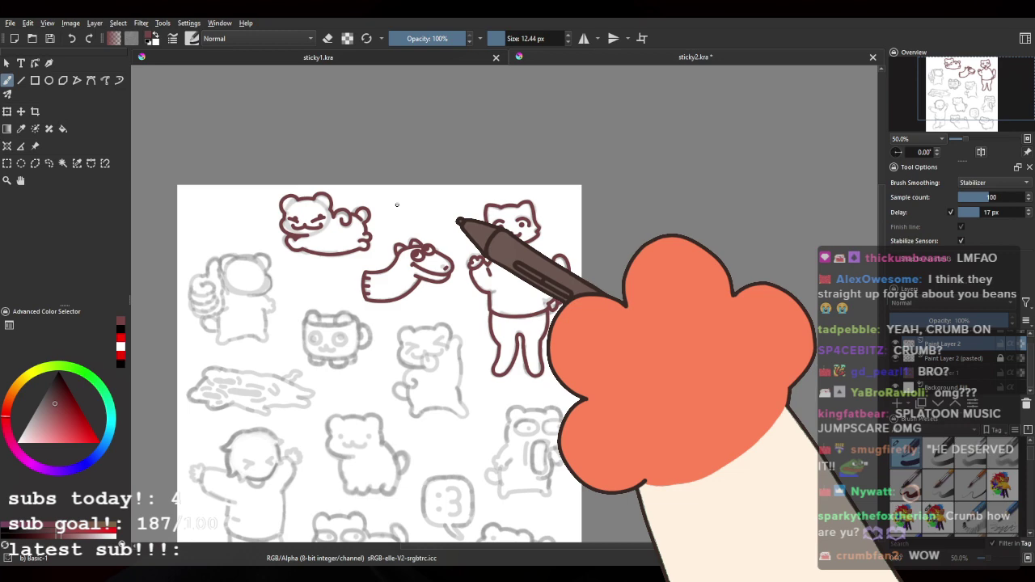
scroll(266, 238, "up", 4)
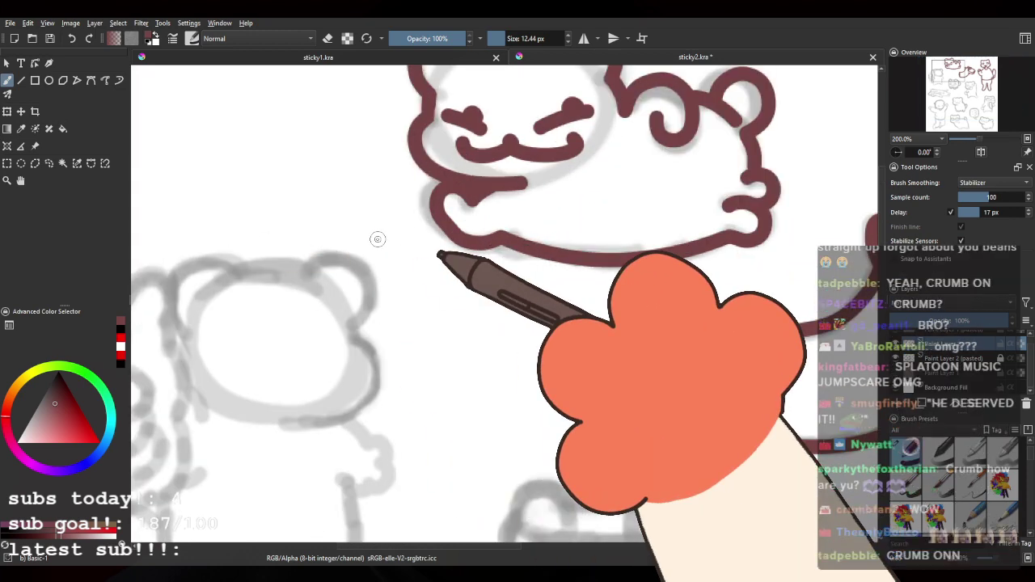
scroll(378, 239, "down", 4)
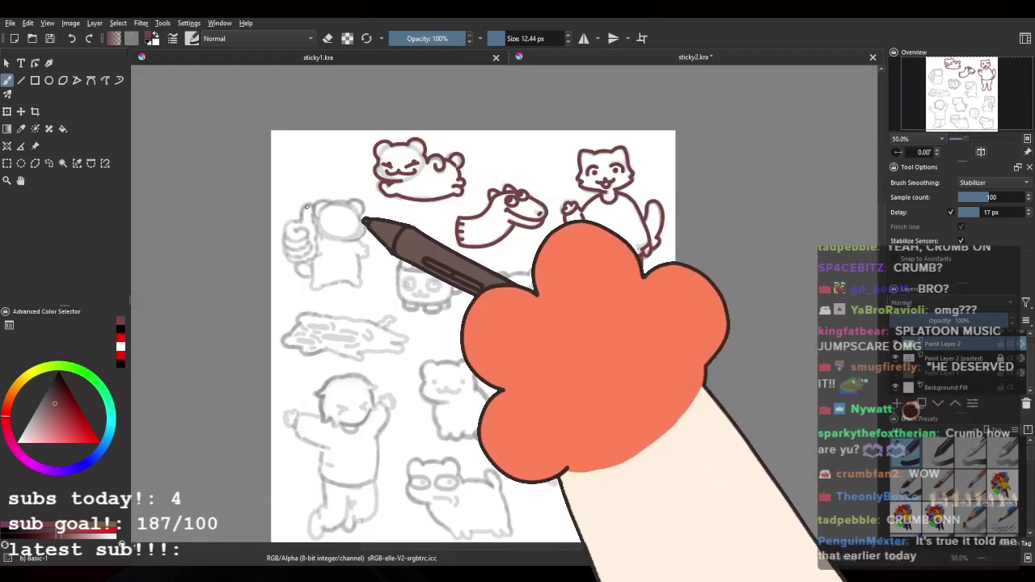
scroll(307, 206, "up", 5)
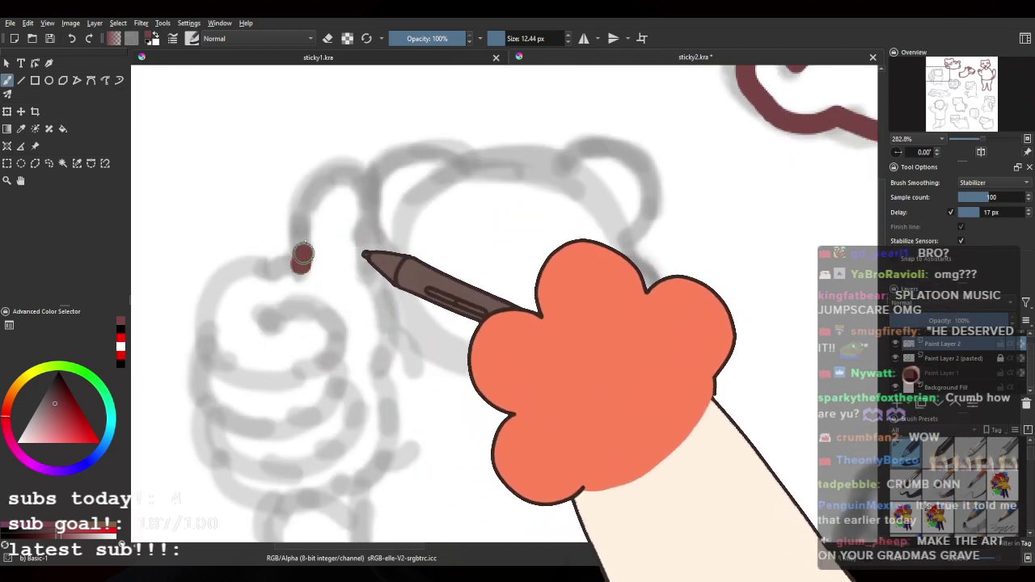
mouse_move(304, 256)
left_mouse_down()
mouse_move(319, 171)
mouse_move(369, 214)
left_mouse_up()
key("ctrl+z")
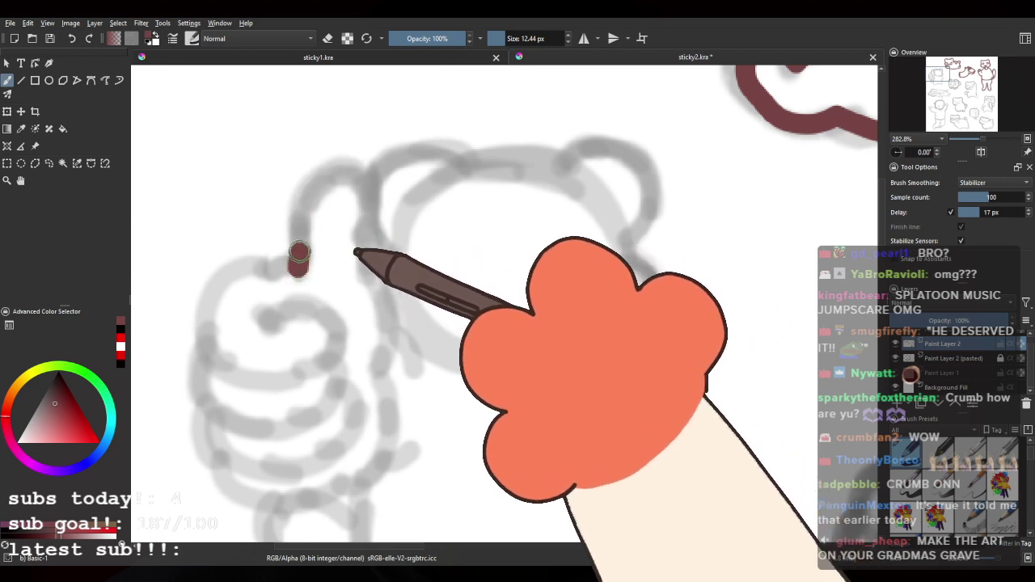
left_click_drag(362, 245, 370, 279)
left_click_drag(305, 269, 330, 259)
key("ctrl+z")
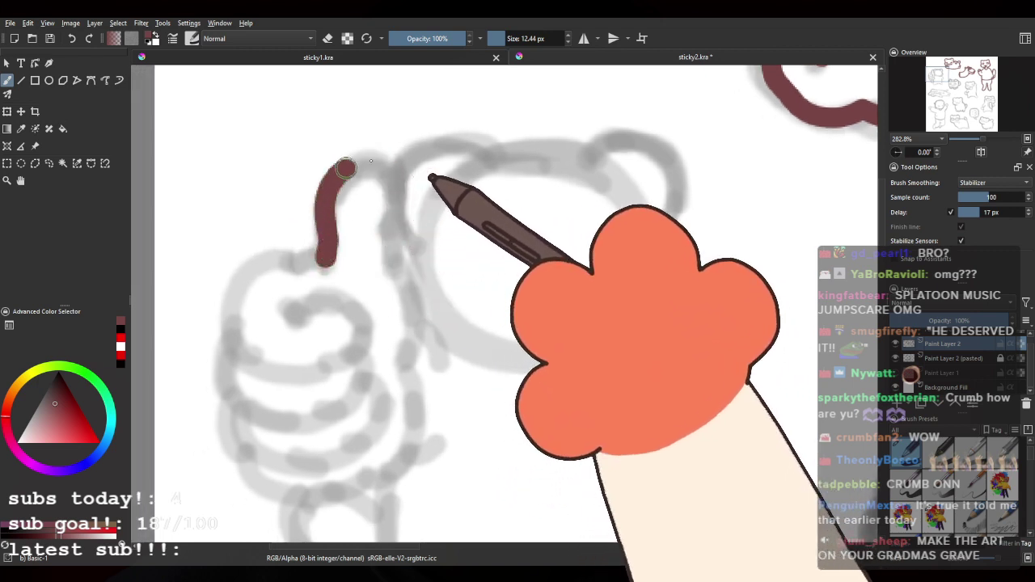
left_click_drag(326, 257, 322, 265)
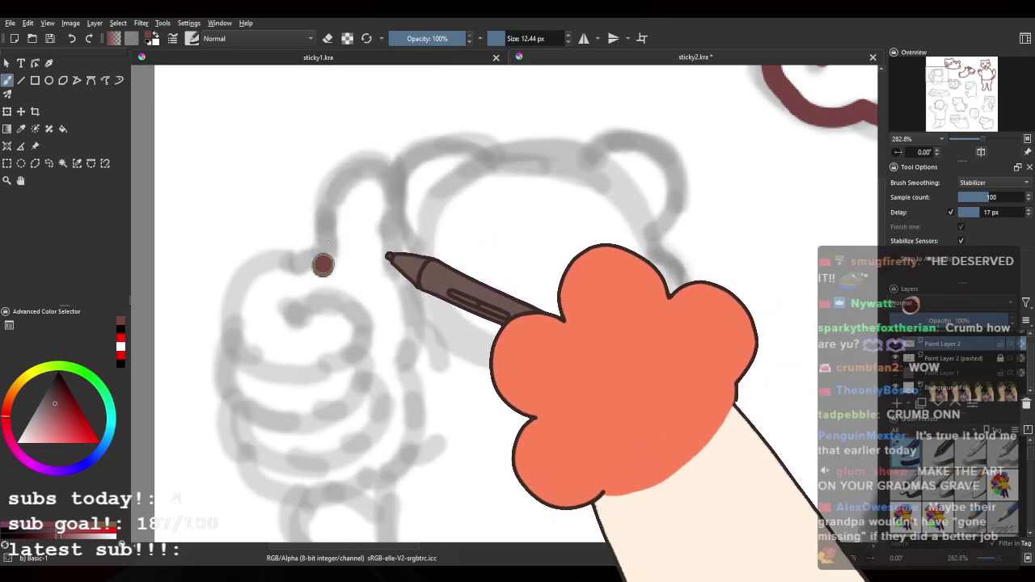
left_click_drag(384, 173, 375, 231)
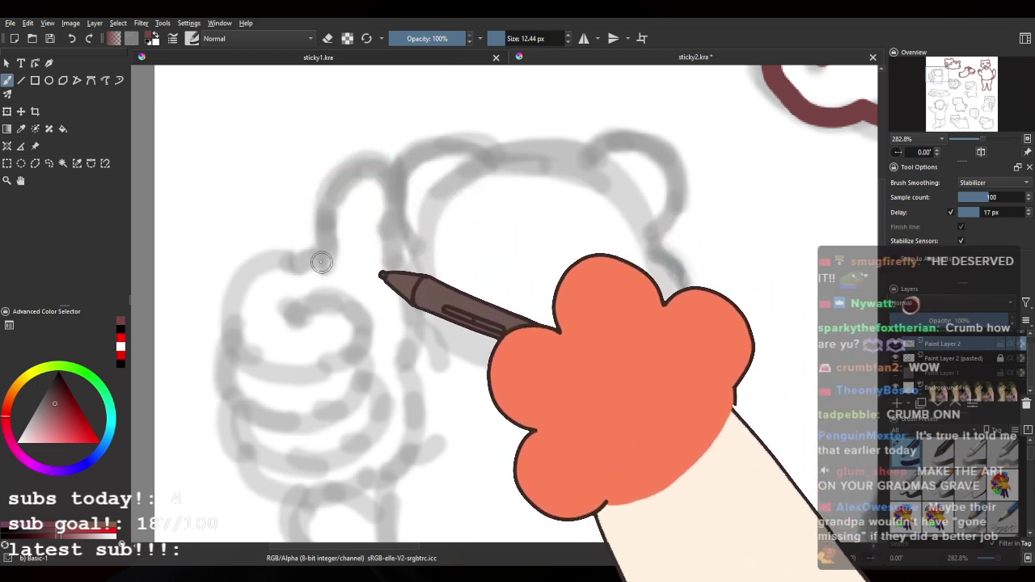
key("ctrl+z")
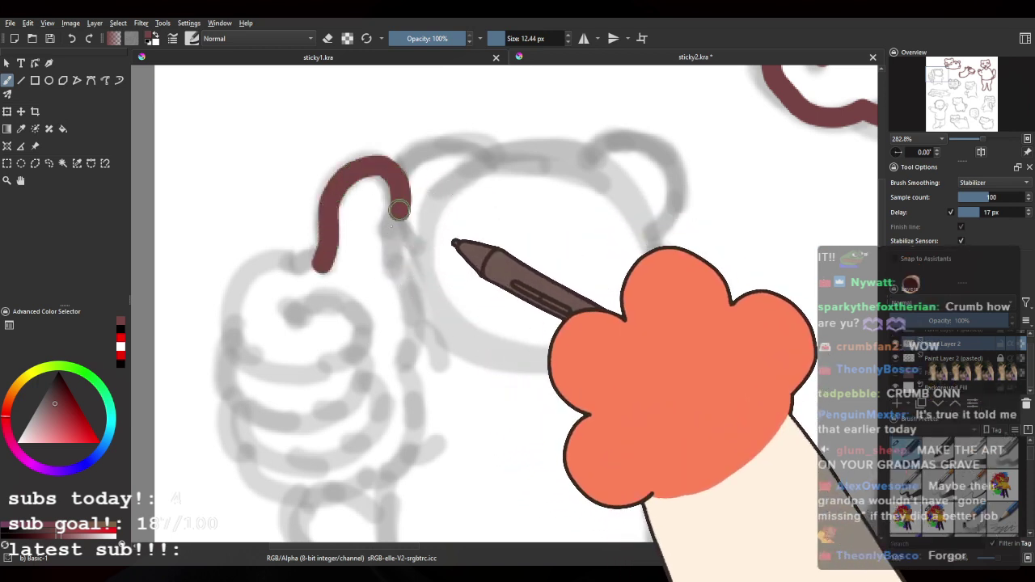
key("ctrl+z")
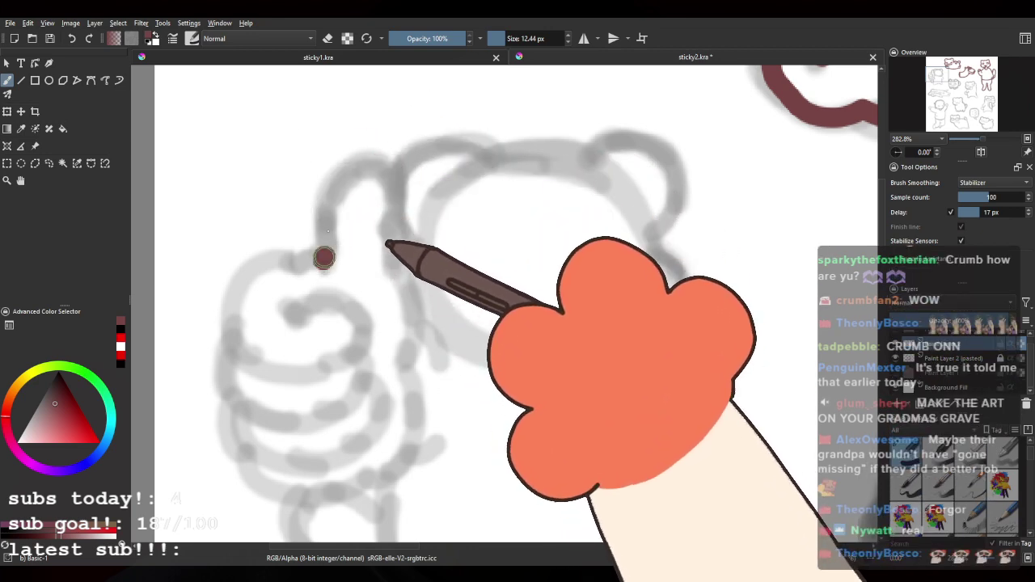
Step: Ink the raised thumb of the thumbs-up bear as a rounded arch with its inner side bending outward at the base
left_click_drag(340, 179, 378, 217)
mouse_move(322, 257)
left_mouse_down()
mouse_move(334, 183)
mouse_move(366, 173)
left_mouse_up()
left_click_drag(380, 214, 392, 252)
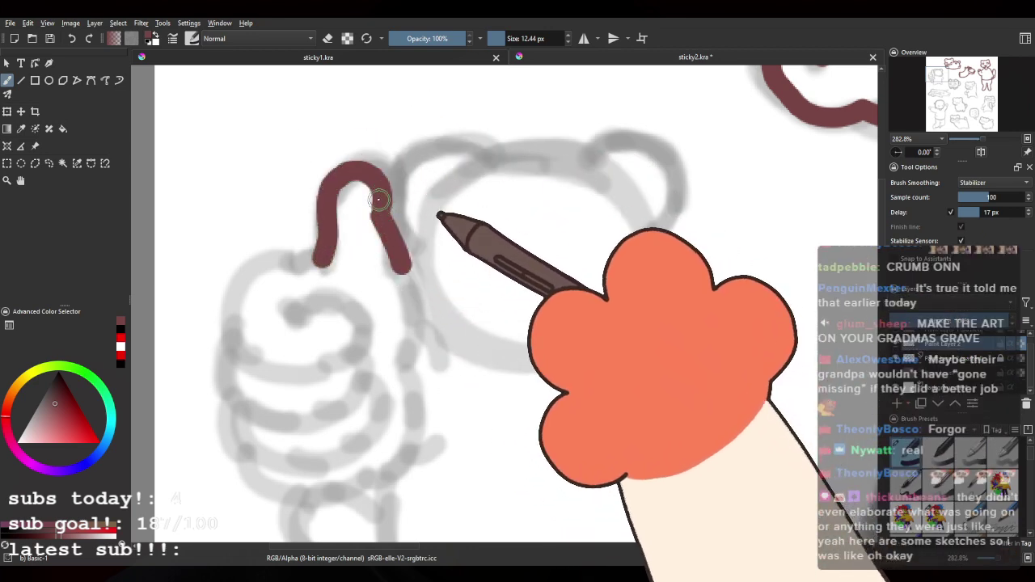
key("ctrl+z")
mouse_move(328, 265)
left_mouse_down()
mouse_move(325, 221)
mouse_move(338, 177)
mouse_move(377, 168)
mouse_move(396, 275)
left_mouse_up()
Step: Mirror the canvas view and ink a short stroke from the thumb's outer base onto the top of the fist
mouse_move(298, 292)
left_mouse_down()
mouse_move(397, 234)
mouse_move(411, 211)
left_mouse_up()
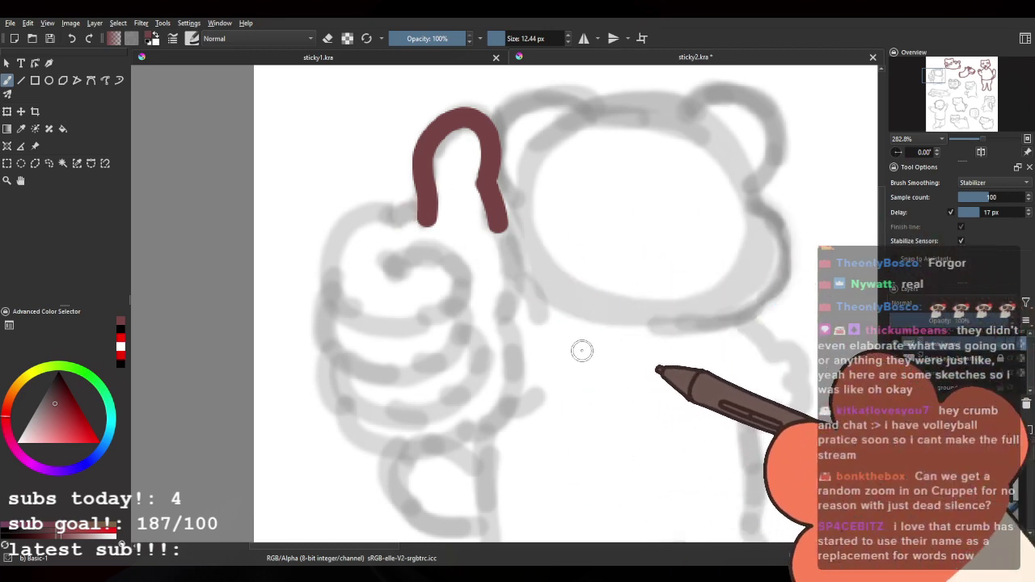
left_click_drag(582, 287, 507, 327)
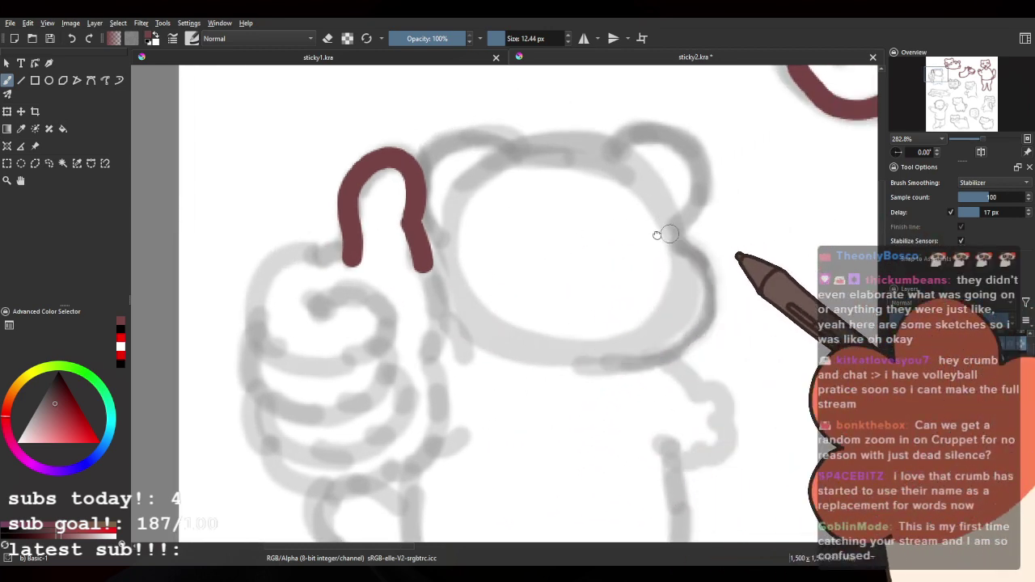
left_click_drag(663, 232, 609, 225)
left_click(981, 152)
mouse_move(694, 234)
left_mouse_down()
mouse_move(399, 224)
mouse_move(467, 226)
mouse_move(522, 267)
mouse_move(455, 335)
left_mouse_up()
key("ctrl+z")
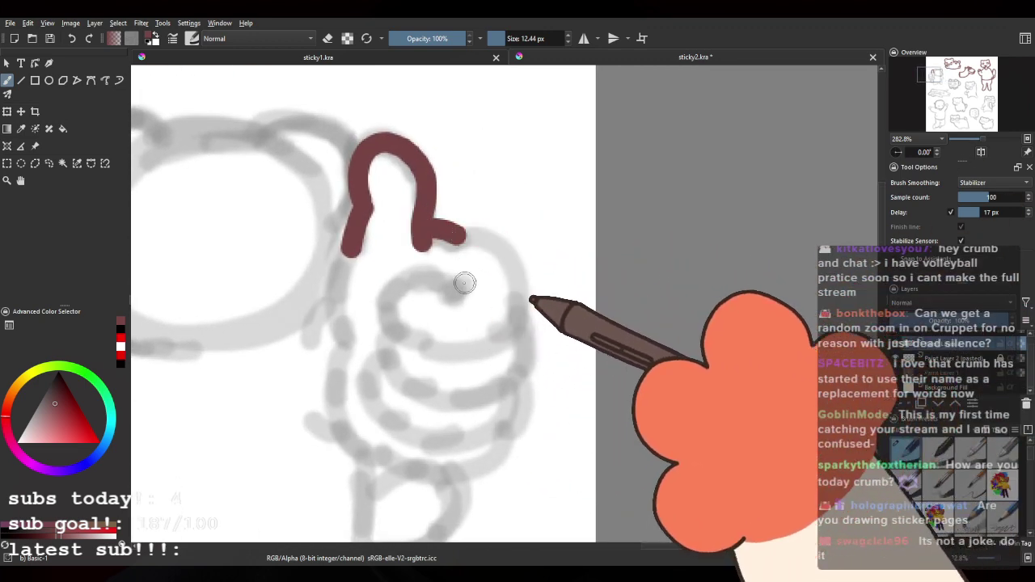
Step: Ink the curled index finger with a small hook at its start, closed by a rounded outer knuckle running down from the thumb
mouse_move(461, 287)
left_mouse_down()
mouse_move(425, 278)
mouse_move(407, 324)
left_mouse_up()
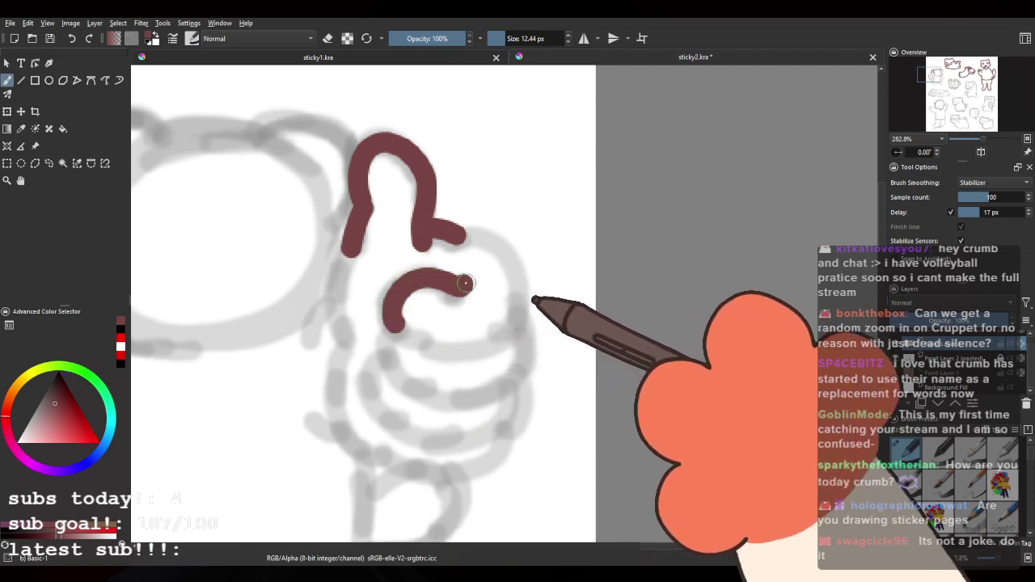
key("ctrl+z")
mouse_move(455, 291)
left_mouse_down()
mouse_move(426, 276)
mouse_move(391, 291)
mouse_move(406, 331)
mouse_move(461, 345)
mouse_move(453, 343)
mouse_move(522, 326)
left_mouse_up()
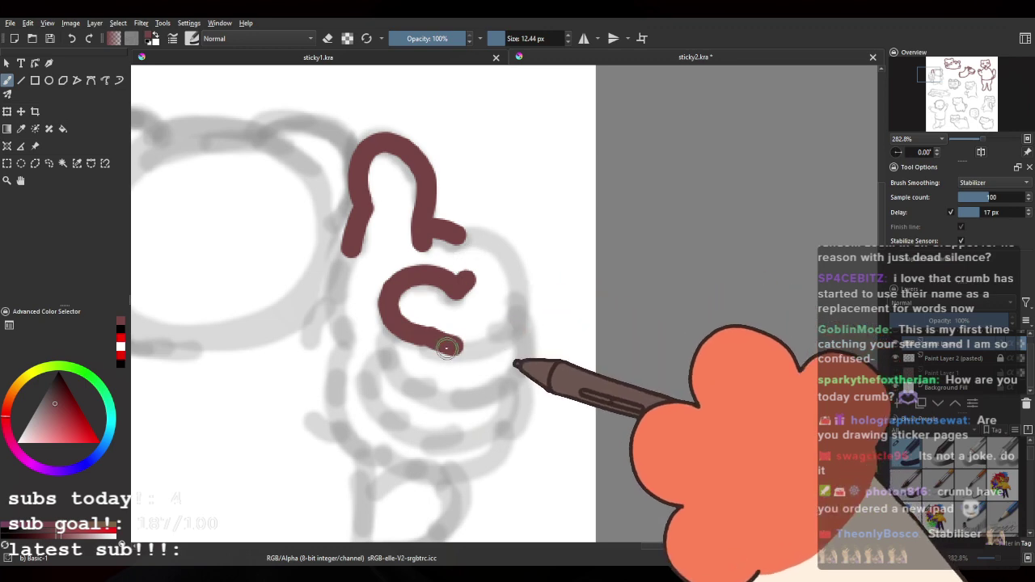
key("ctrl+z")
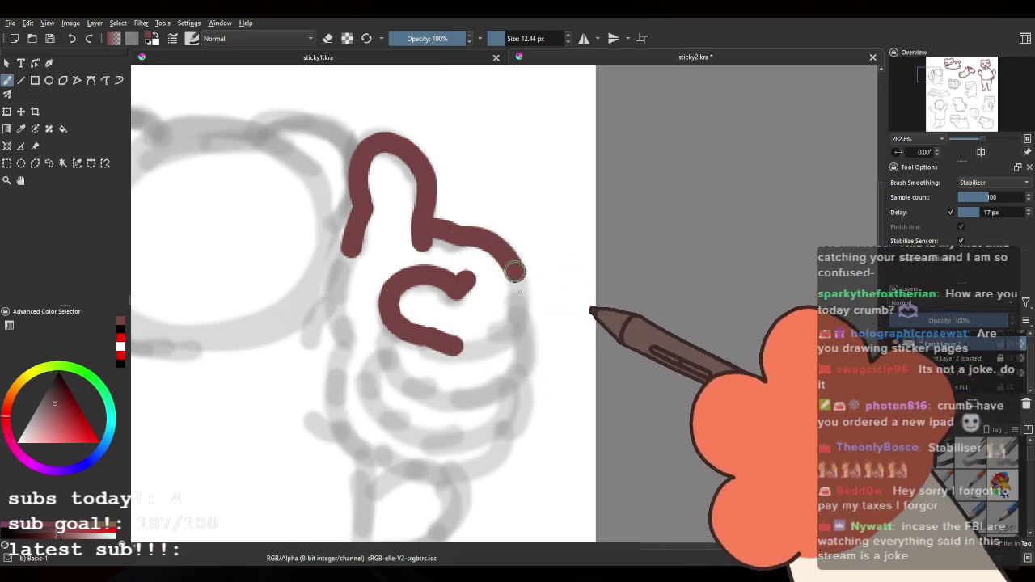
left_click_drag(455, 346, 497, 331)
Step: Ink the three remaining curled fingers as stacked rounded bands beneath the index finger
left_click_drag(443, 376, 429, 303)
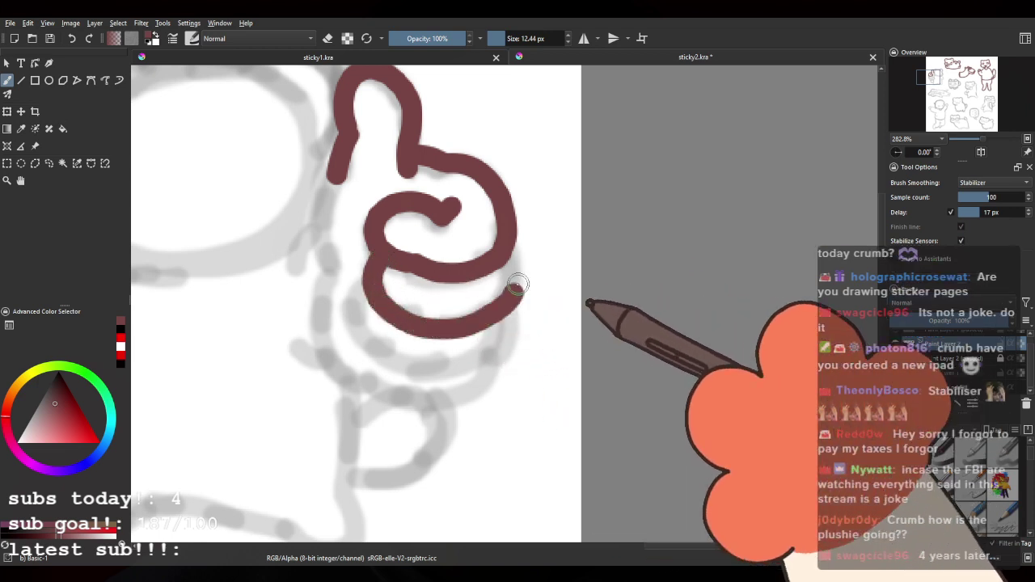
key("ctrl+z")
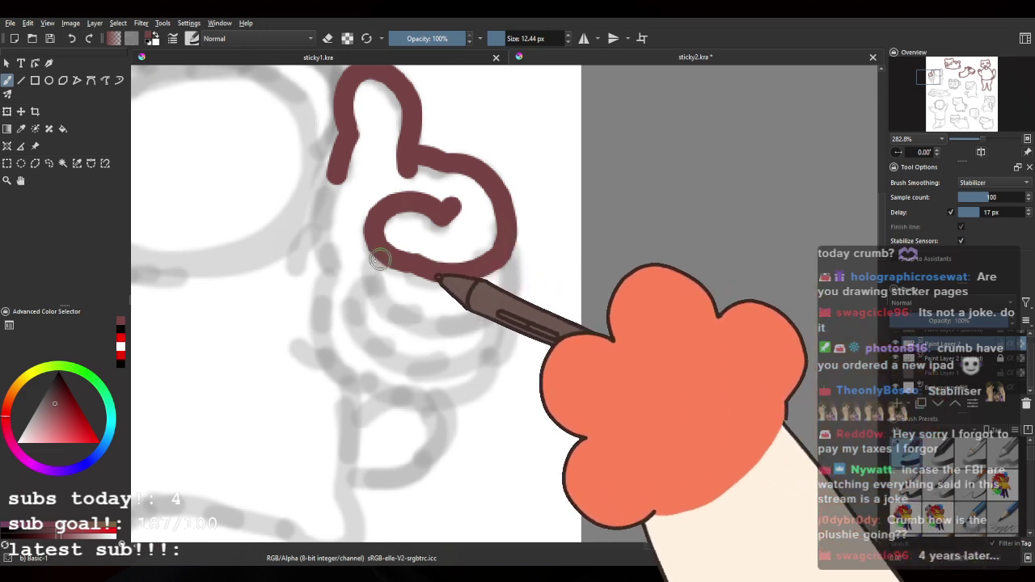
mouse_move(346, 306)
left_mouse_down()
mouse_move(344, 270)
mouse_move(369, 258)
mouse_move(370, 309)
left_mouse_up()
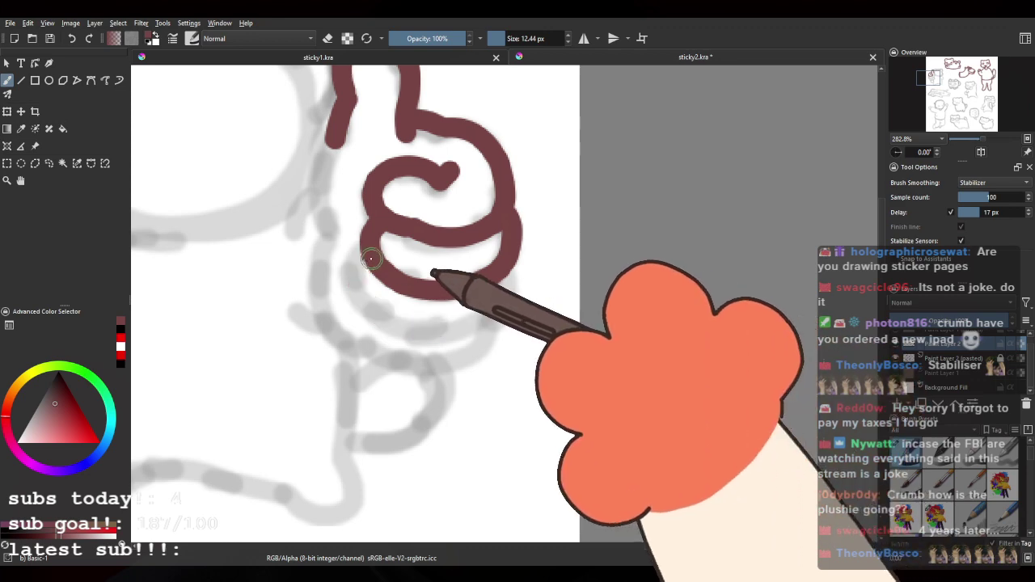
mouse_move(398, 260)
left_mouse_down()
mouse_move(377, 316)
mouse_move(377, 282)
left_mouse_up()
key("ctrl+z")
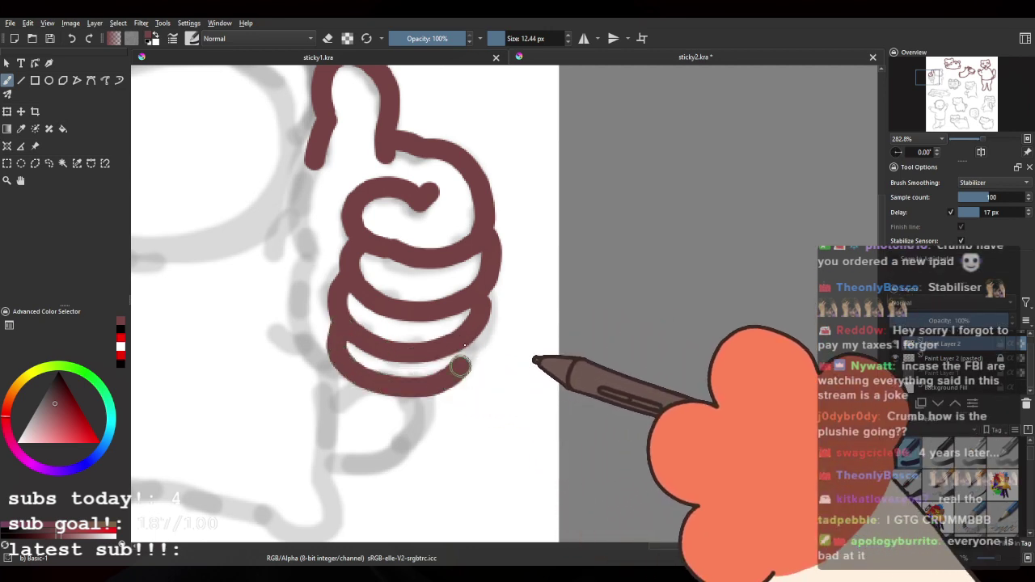
mouse_move(340, 327)
left_mouse_down()
mouse_move(339, 357)
mouse_move(413, 383)
left_mouse_up()
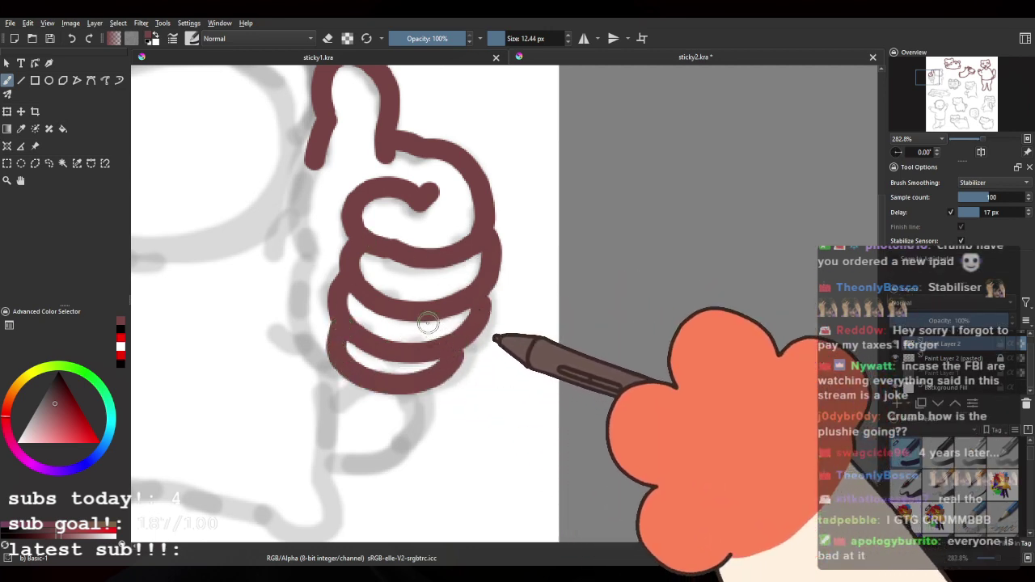
Step: Ink the palm edge in two strokes from the thumb down to the lowest finger, leaving a small gap between them
left_click_drag(327, 225, 377, 302)
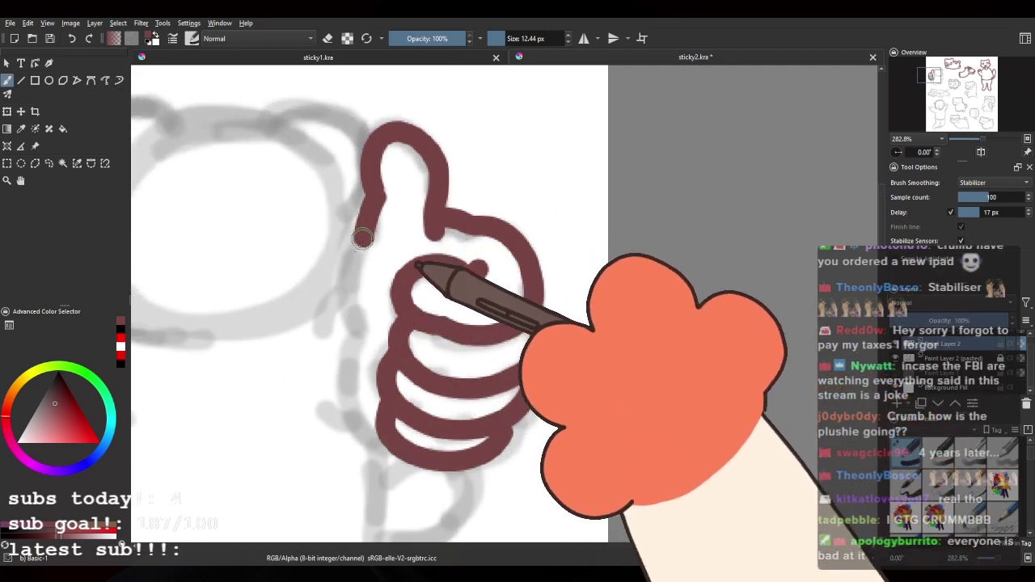
left_click_drag(362, 238, 351, 368)
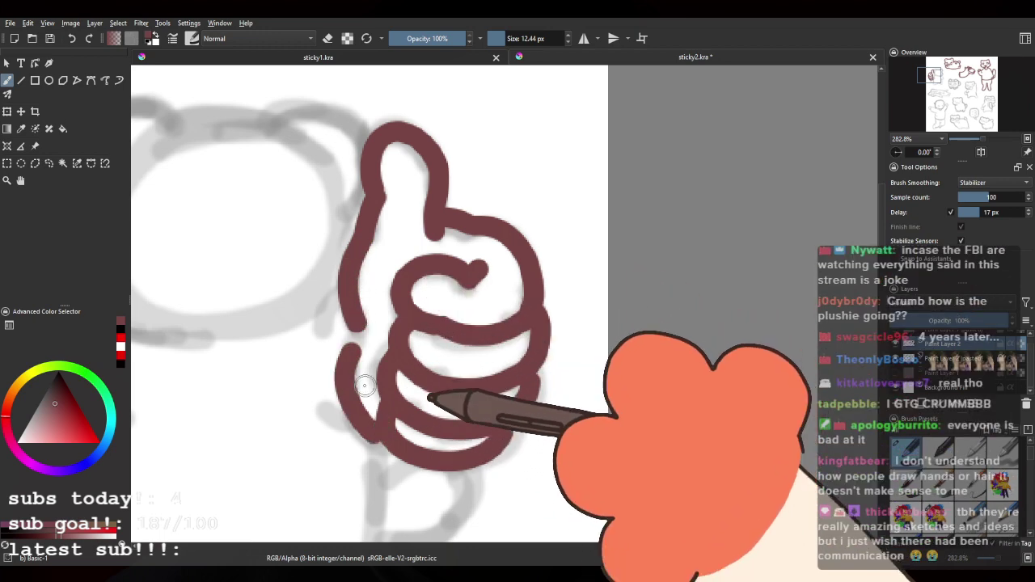
key("ctrl+z")
left_click_drag(329, 312, 412, 288)
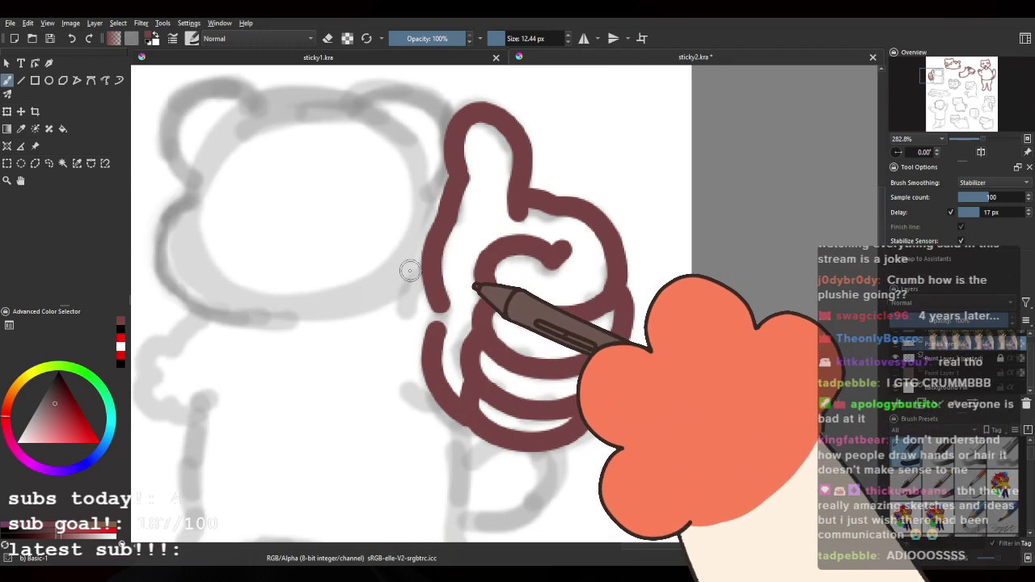
Step: Restore the unmirrored canvas view and ink the short upper arm line branching off the palm edge below the thumb
scroll(413, 270, "down", 3)
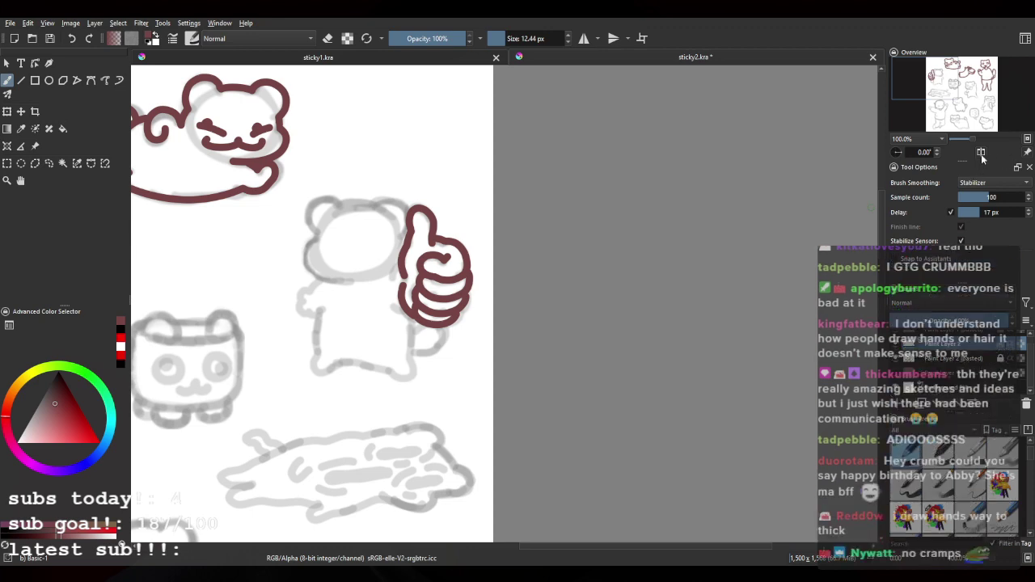
key("m")
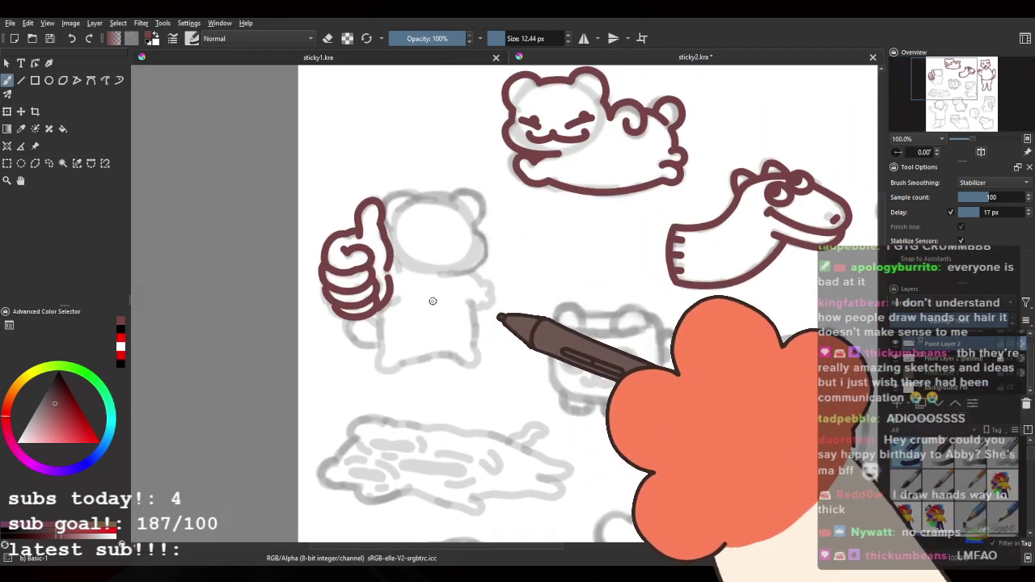
scroll(508, 280, "down", 1)
scroll(525, 280, "up", 3)
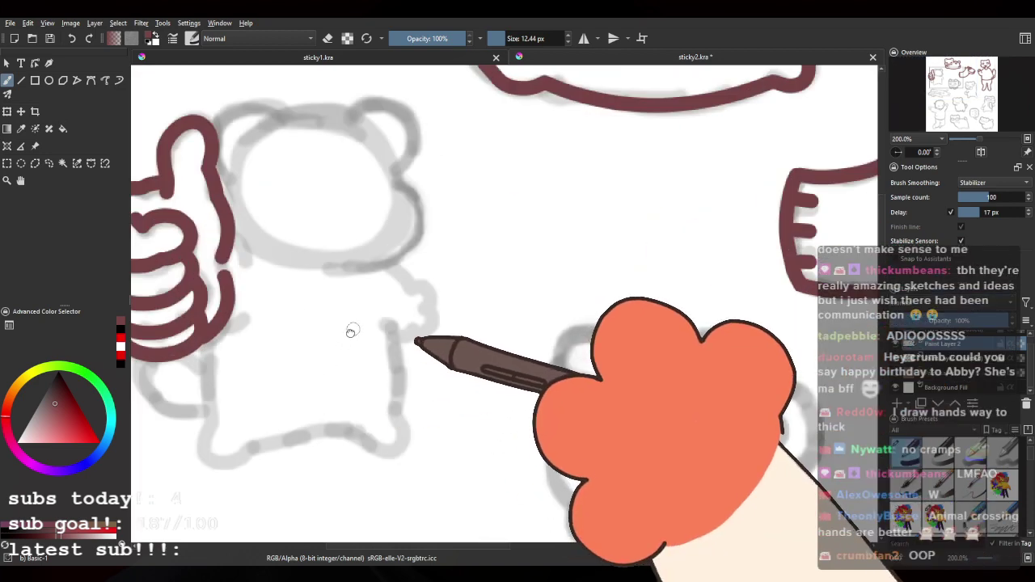
left_click_drag(564, 233, 439, 240)
left_click_drag(287, 294, 593, 297)
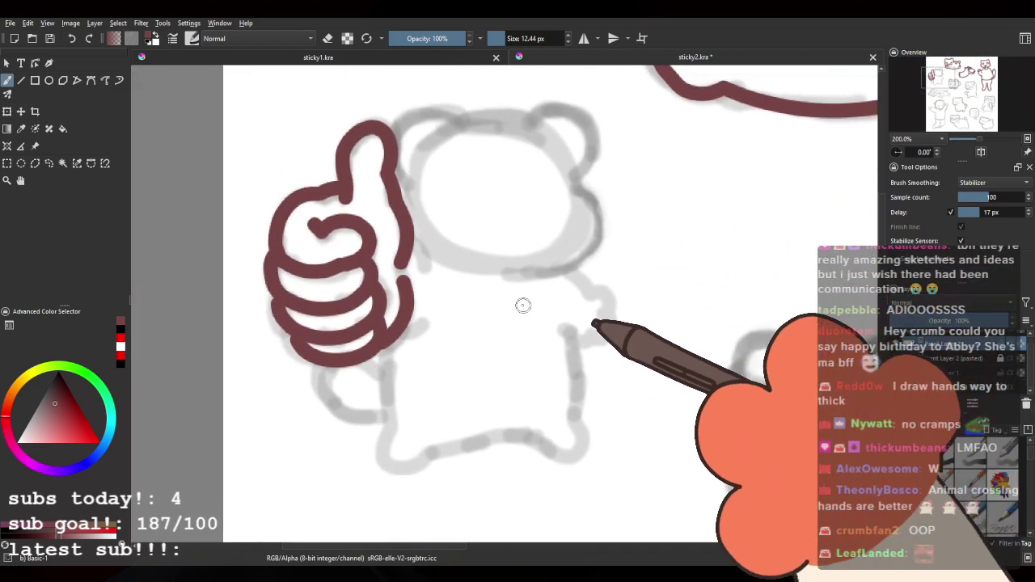
scroll(450, 229, "up", 1)
mouse_move(451, 229)
left_mouse_down()
mouse_move(426, 255)
mouse_move(351, 264)
mouse_move(461, 303)
left_mouse_up()
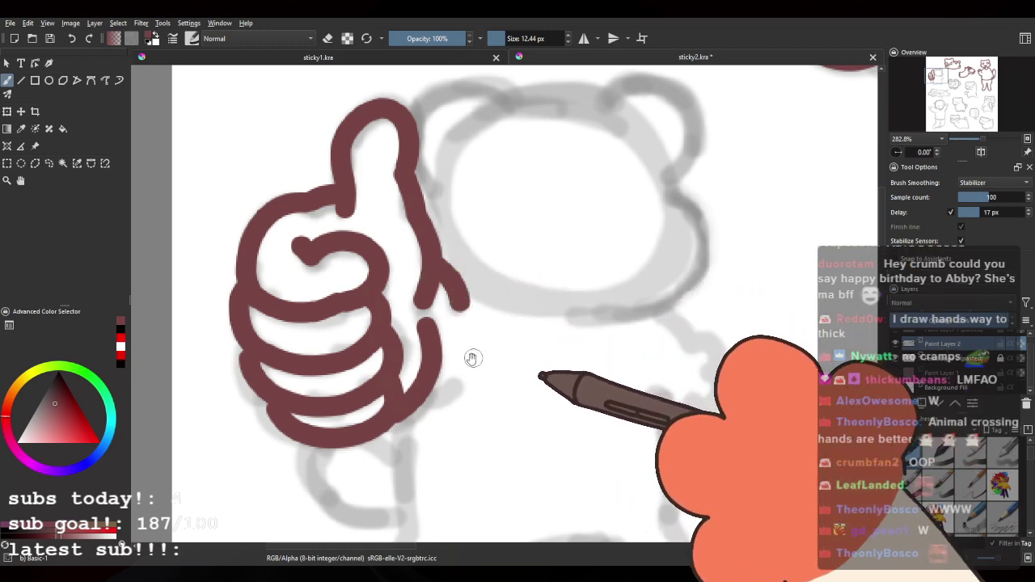
Step: Ink the short lower arm line curving from the bottom of the palm toward the bear's body
left_click_drag(474, 358, 444, 314)
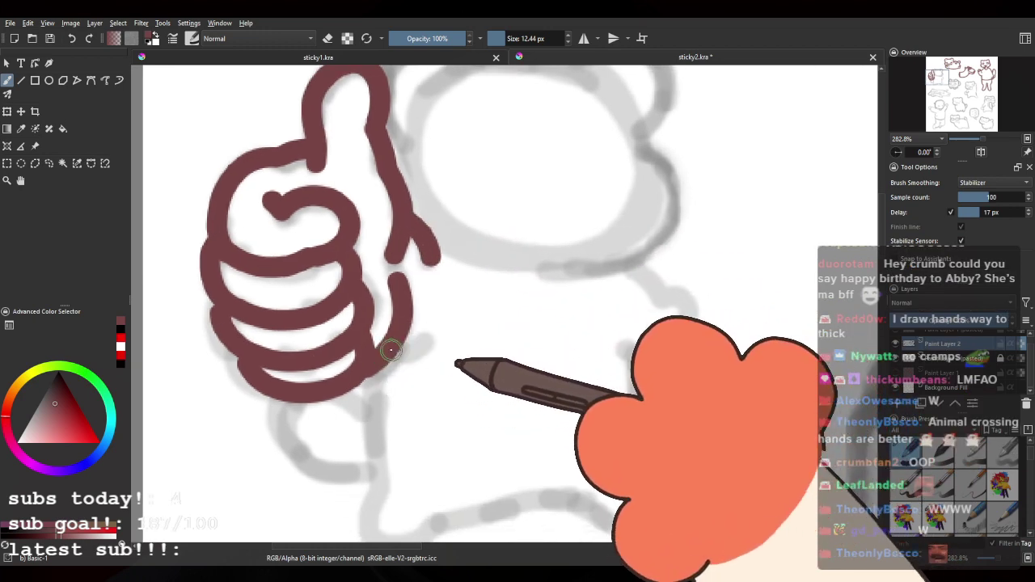
left_click_drag(392, 350, 439, 338)
left_click_drag(507, 358, 463, 329)
key("ctrl+z")
mouse_move(351, 328)
left_mouse_down()
mouse_move(388, 311)
mouse_move(429, 393)
left_mouse_up()
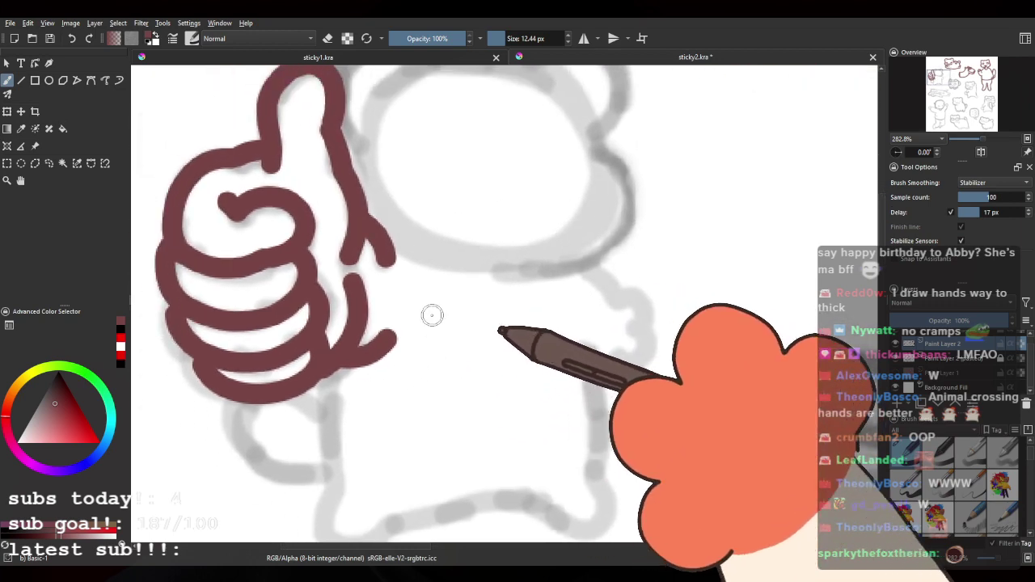
Step: Ink the upper part of the bear's side as a short line running down from the lower arm line
scroll(432, 315, "down", 2)
scroll(414, 312, "up", 3)
left_click_drag(184, 317, 234, 257)
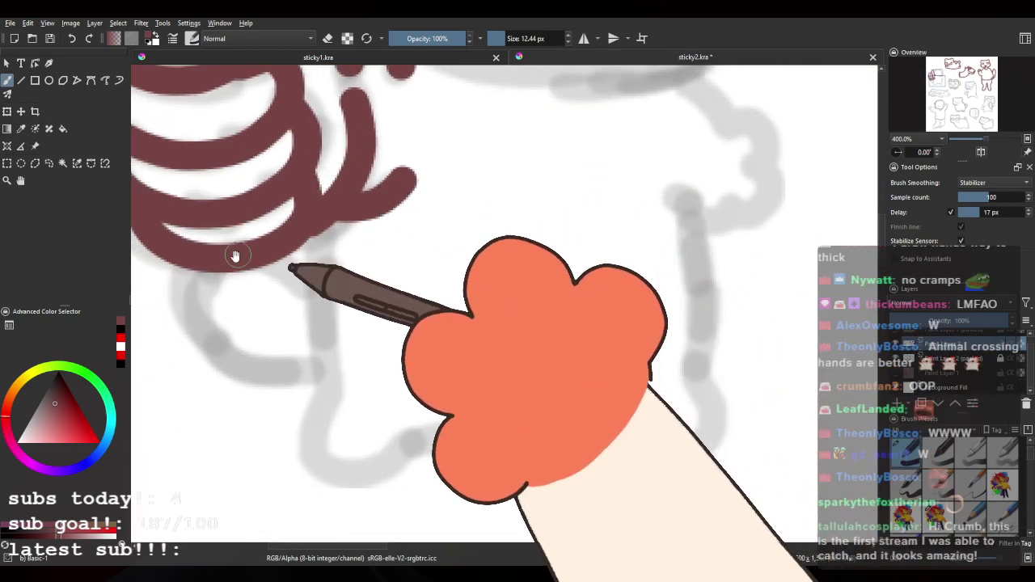
mouse_move(323, 229)
left_mouse_down()
mouse_move(323, 284)
mouse_move(328, 324)
left_mouse_up()
key("ctrl+z")
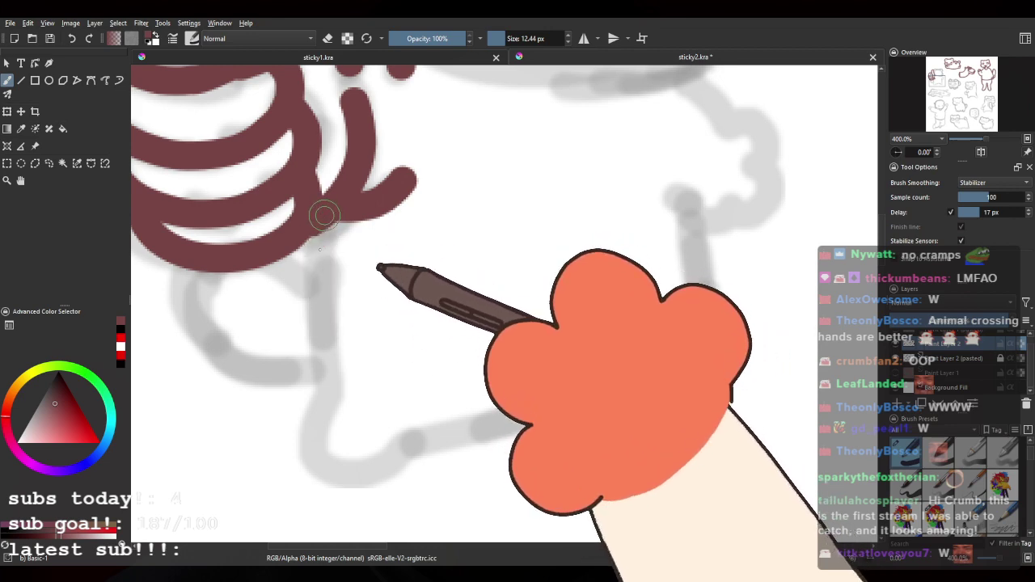
left_click_drag(324, 213, 327, 339)
Step: Ink the round tail as a loop below the fist and continue the body's side toward the foot
left_click_drag(351, 372, 315, 310)
key("ctrl+z")
mouse_move(293, 154)
left_mouse_down()
mouse_move(285, 249)
mouse_move(369, 266)
mouse_move(287, 242)
mouse_move(382, 336)
mouse_move(397, 375)
left_mouse_up()
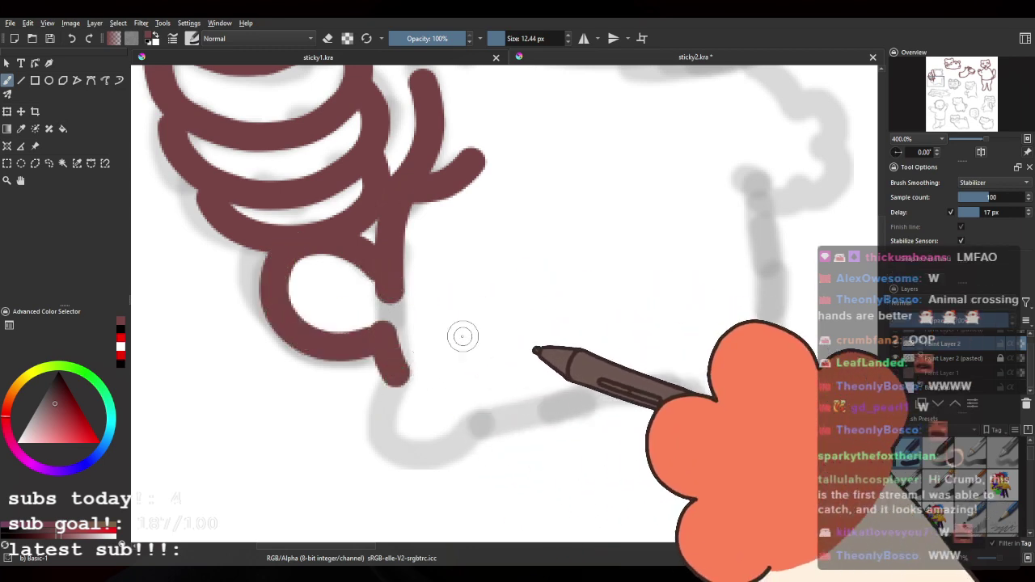
Step: Ink the bear's feet, bottom edge and opposite side, plus the small lowered arm with its bumpy paw
left_click_drag(462, 337, 348, 278)
mouse_move(279, 312)
left_mouse_down()
mouse_move(343, 389)
mouse_move(384, 353)
mouse_move(559, 340)
mouse_move(564, 322)
mouse_move(481, 335)
mouse_move(520, 358)
mouse_move(577, 294)
mouse_move(574, 358)
mouse_move(555, 182)
mouse_move(547, 223)
left_mouse_up()
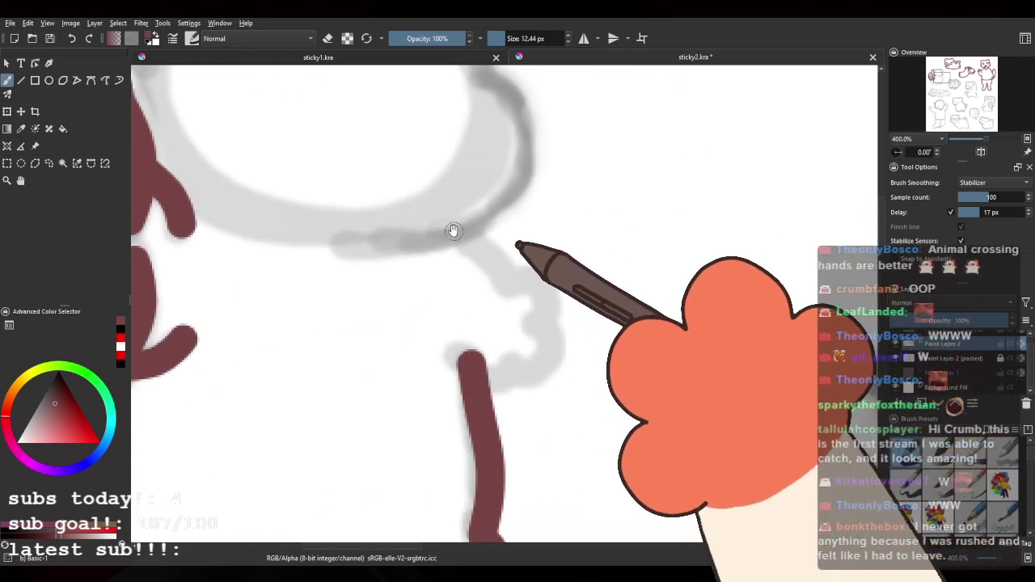
left_click_drag(471, 240, 511, 284)
mouse_move(475, 368)
left_mouse_down()
mouse_move(485, 376)
mouse_move(566, 356)
mouse_move(534, 294)
mouse_move(544, 283)
mouse_move(552, 323)
left_mouse_up()
Step: Ink the top of the thumbs-up bear's head as a shallow arc between the two ears
scroll(595, 234, "down", 4)
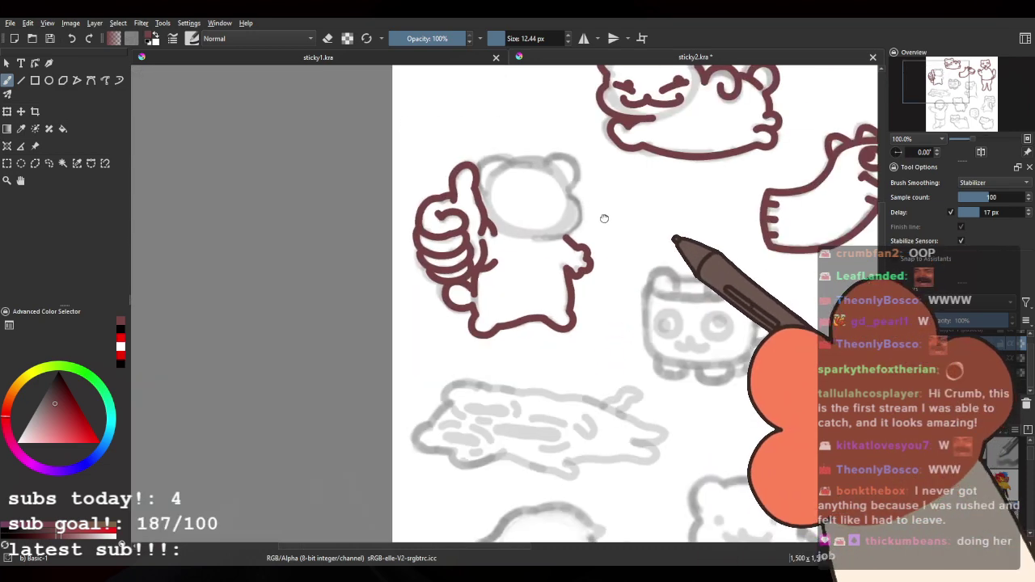
left_click_drag(606, 219, 490, 240)
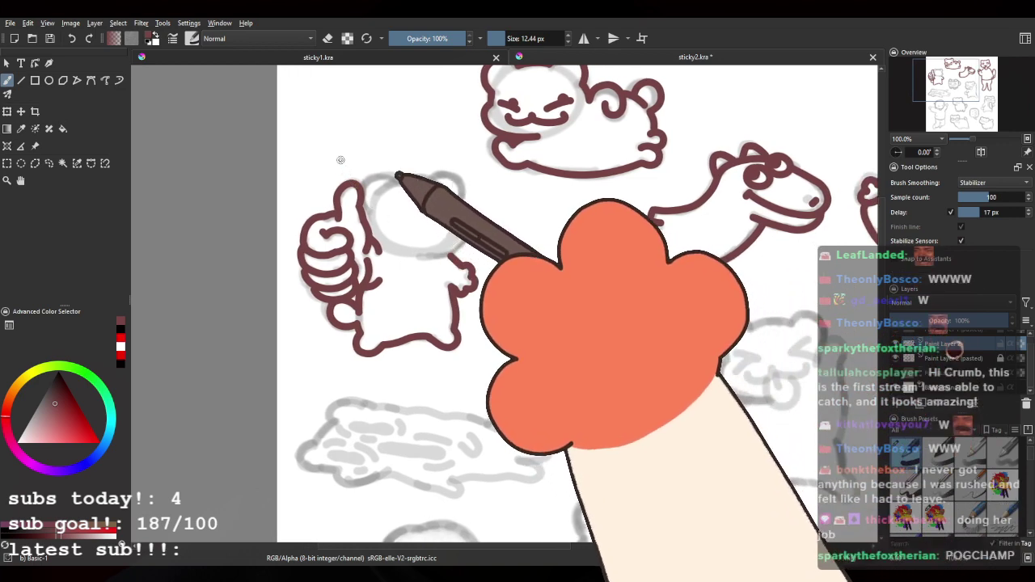
scroll(340, 159, "up", 1)
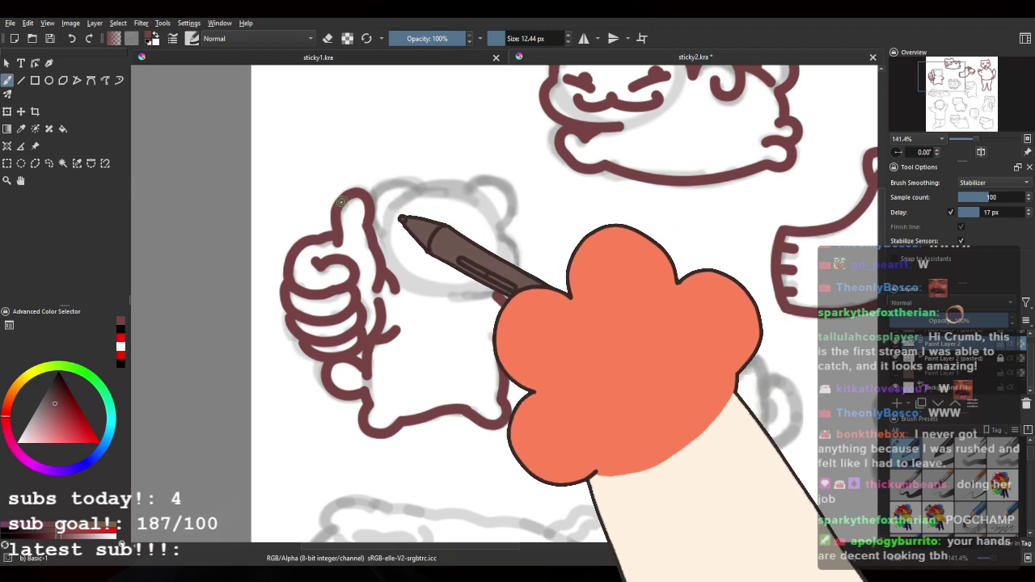
scroll(348, 191, "up", 2)
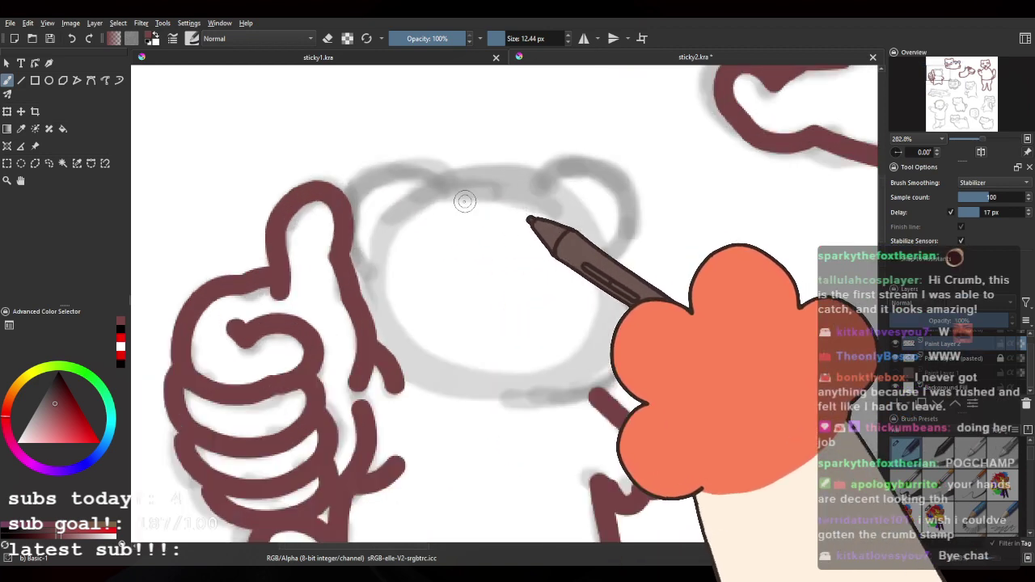
scroll(445, 193, "down", 3)
scroll(455, 191, "up", 4)
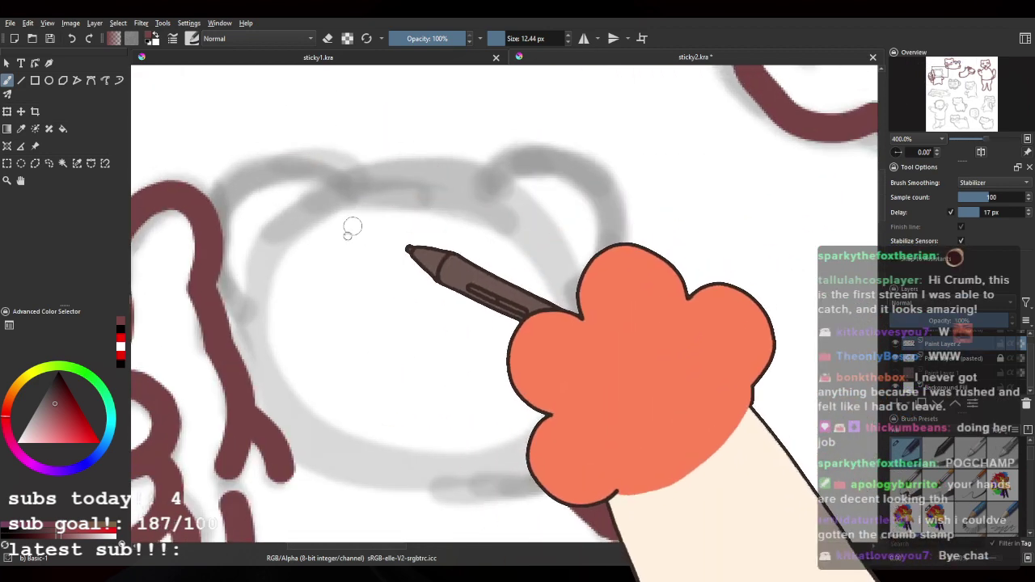
left_click_drag(333, 202, 501, 205)
mouse_move(321, 179)
left_mouse_down()
mouse_move(440, 184)
mouse_move(410, 158)
mouse_move(320, 226)
mouse_move(332, 166)
mouse_move(446, 182)
left_mouse_up()
key("ctrl+z")
key("ctrl+z")
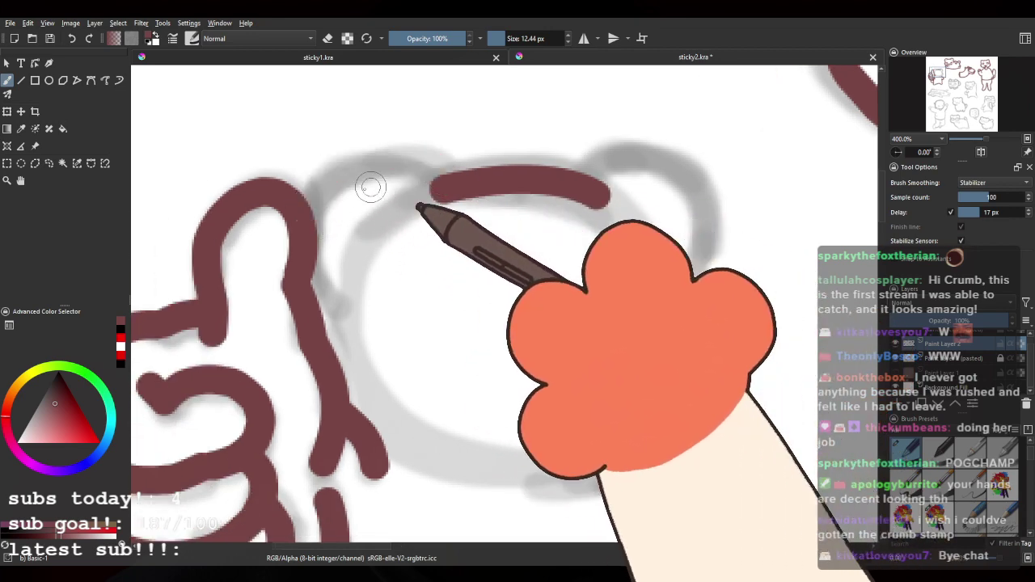
mouse_move(302, 208)
left_mouse_down()
mouse_move(355, 150)
mouse_move(444, 185)
left_mouse_up()
key("ctrl+z")
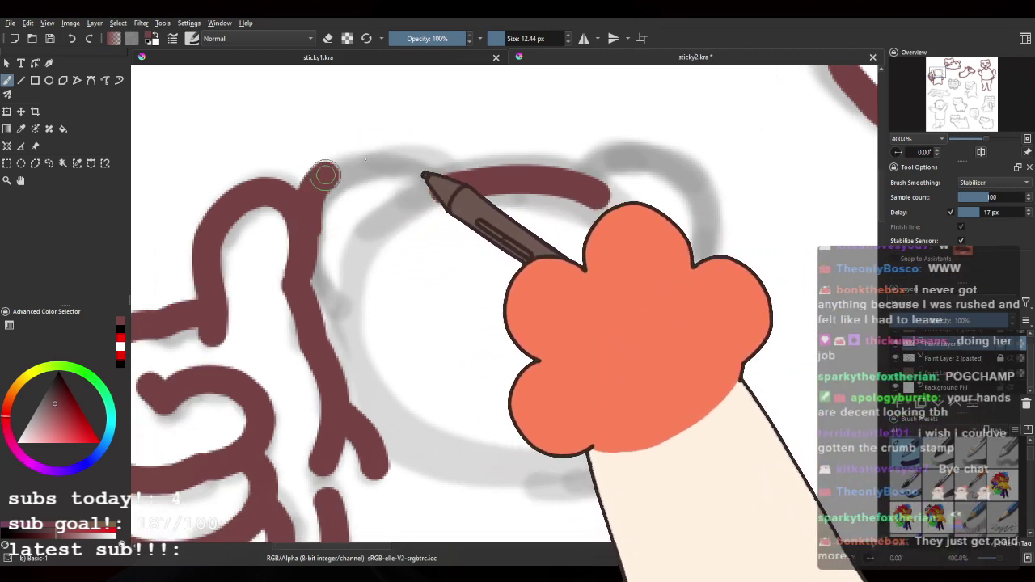
left_click_drag(326, 175, 445, 174)
key("ctrl+z")
mouse_move(316, 188)
left_mouse_down()
mouse_move(446, 173)
mouse_move(306, 215)
mouse_move(334, 298)
left_mouse_up()
key("ctrl+z")
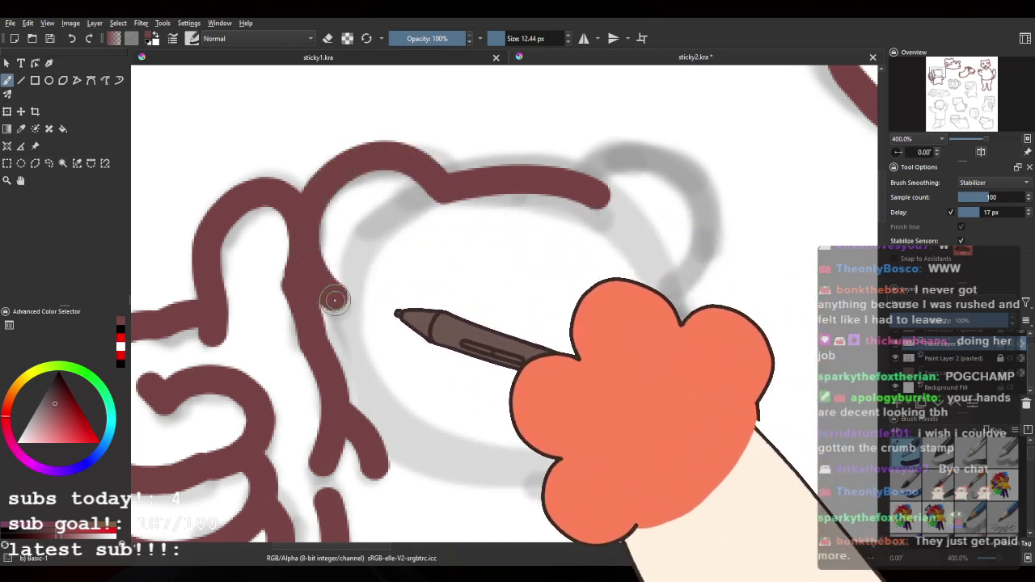
key("ctrl+z")
mouse_move(441, 182)
left_mouse_down()
mouse_move(373, 170)
mouse_move(338, 311)
left_mouse_up()
key("ctrl+z")
Step: Ink the ear beside the thumb as a rounded arch from the head top and extend the head's side down to the arm
mouse_move(441, 178)
left_mouse_down()
mouse_move(375, 170)
mouse_move(348, 385)
left_mouse_up()
key("ctrl+z")
left_click_drag(344, 310, 351, 405)
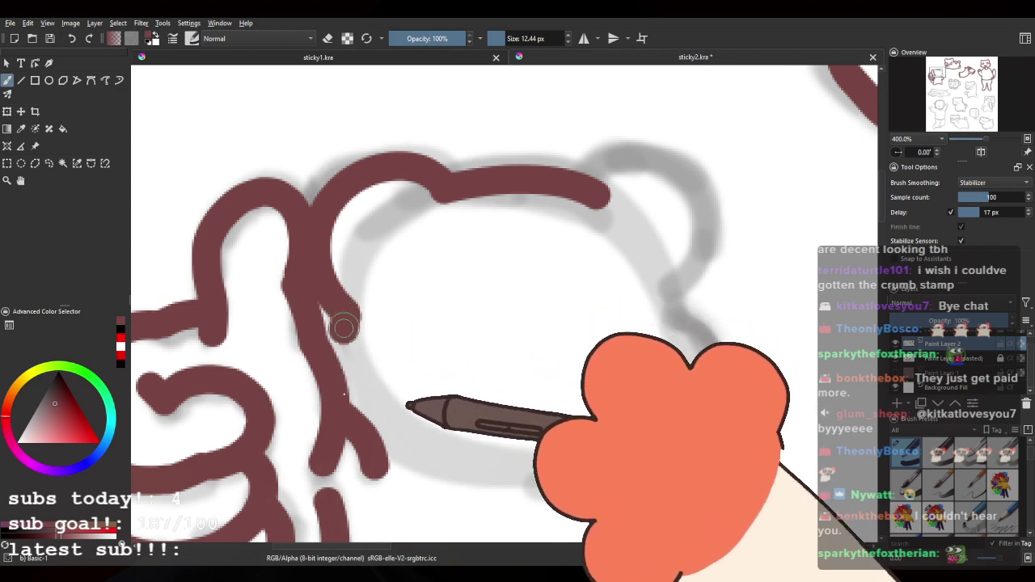
left_click_drag(522, 270, 461, 220)
mouse_move(524, 217)
left_mouse_down()
mouse_move(448, 243)
mouse_move(406, 241)
left_mouse_up()
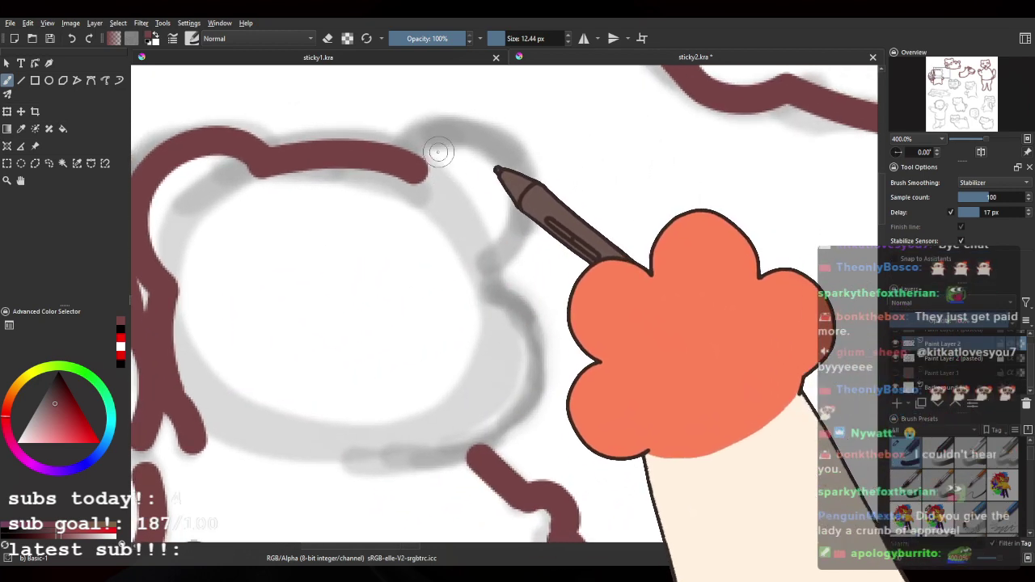
Step: Ink the bear's ear opposite the thumb as a rounded arch and continue into the bulging cheek and under the chin
mouse_move(411, 165)
left_mouse_down()
mouse_move(528, 231)
mouse_move(502, 284)
mouse_move(563, 244)
mouse_move(608, 278)
mouse_move(450, 408)
left_mouse_up()
key("ctrl+z")
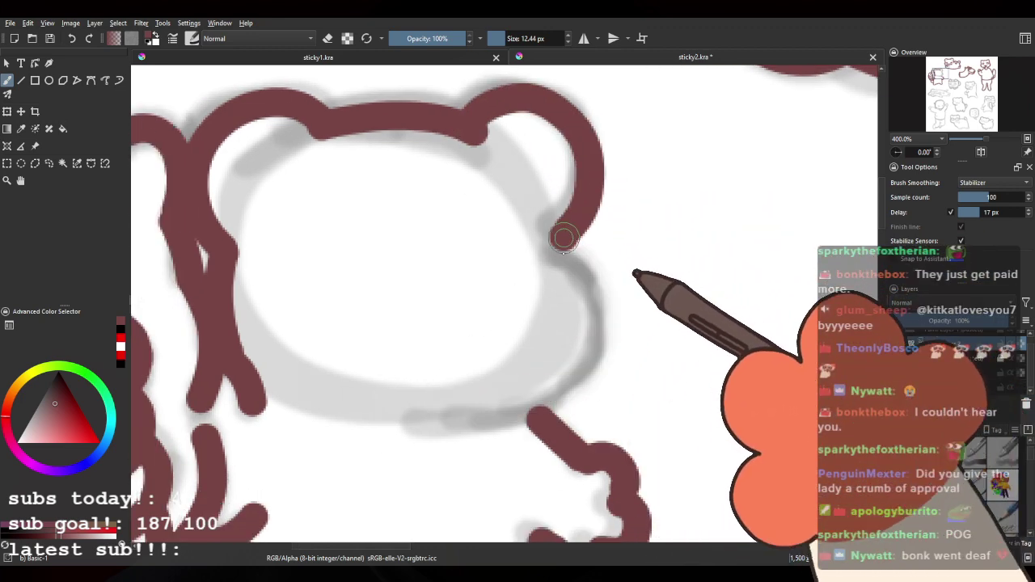
mouse_move(564, 253)
left_mouse_down()
mouse_move(601, 319)
mouse_move(440, 405)
left_mouse_up()
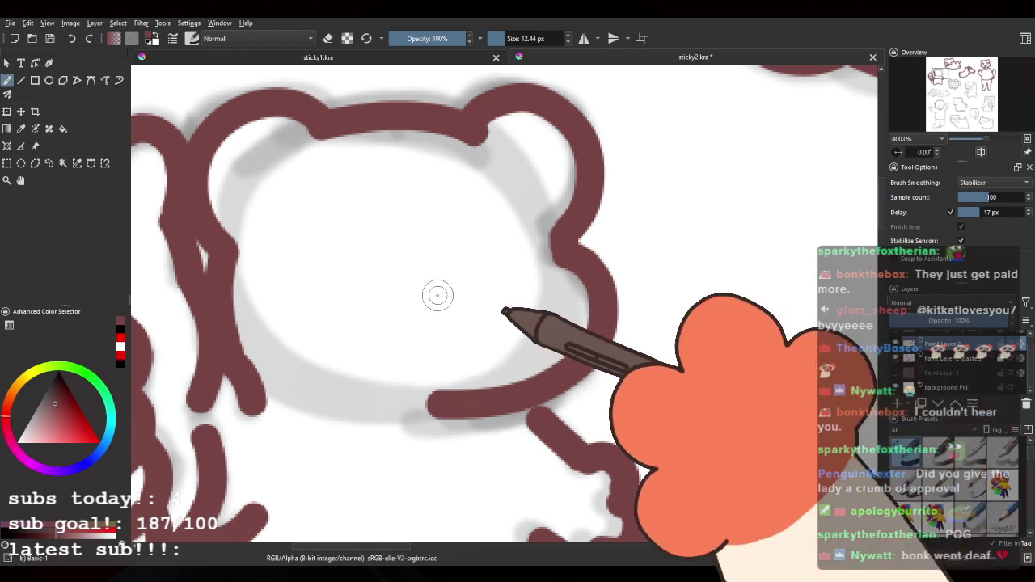
scroll(437, 295, "down", 3)
scroll(437, 295, "up", 2)
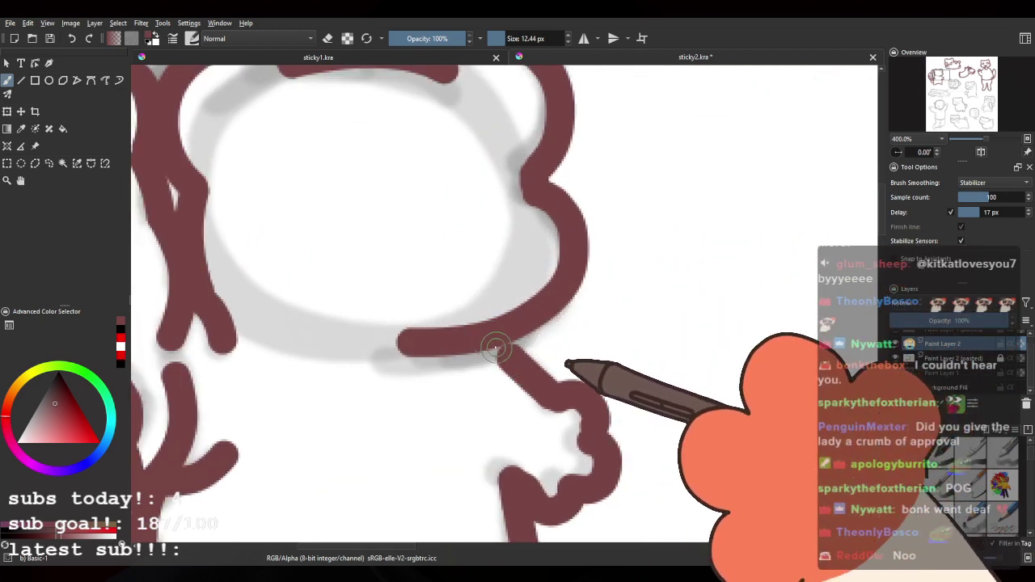
Step: Ink the thumbs-up bear's two half-closed eyes as thick arched lids with small pupils hanging beneath
left_click_drag(314, 261, 393, 290)
mouse_move(342, 215)
left_mouse_down()
mouse_move(382, 245)
mouse_move(488, 260)
left_mouse_up()
key("ctrl+z")
mouse_move(346, 260)
left_mouse_down()
mouse_move(451, 257)
mouse_move(386, 243)
mouse_move(458, 259)
left_mouse_up()
key("ctrl+z")
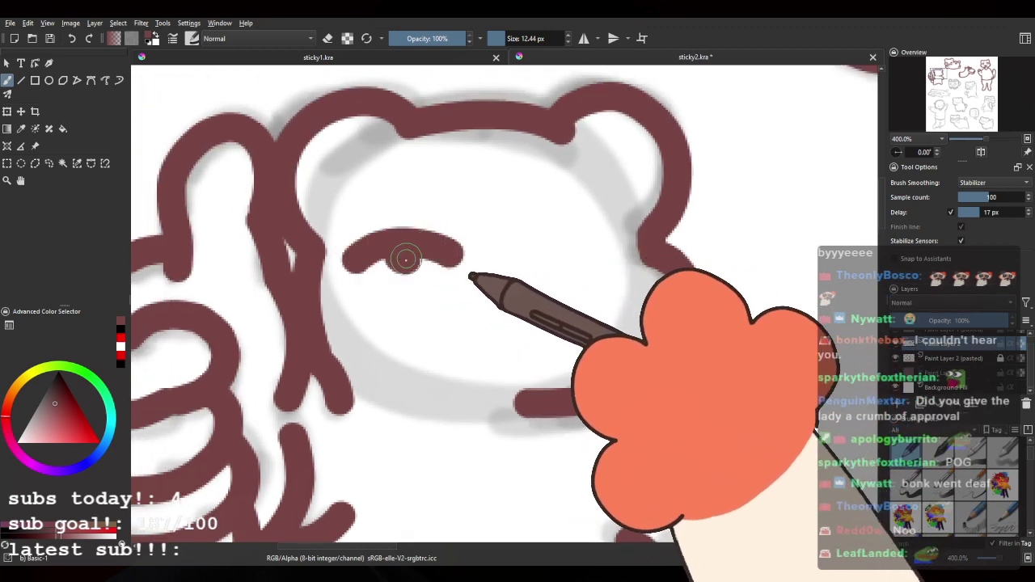
mouse_move(563, 242)
left_mouse_down()
mouse_move(528, 248)
mouse_move(576, 254)
mouse_move(543, 268)
left_mouse_up()
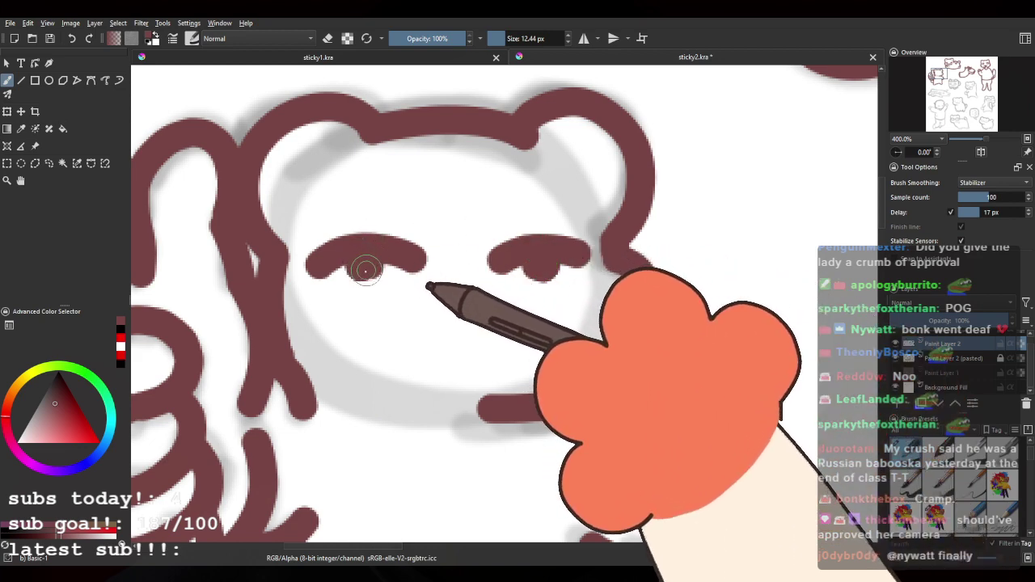
left_click_drag(367, 271, 360, 265)
Step: Try a wide, flat smirk for the thumbs-up bear, with a short cheek crease at the end nearest the thumb
left_click_drag(356, 341, 534, 323)
key("ctrl+z")
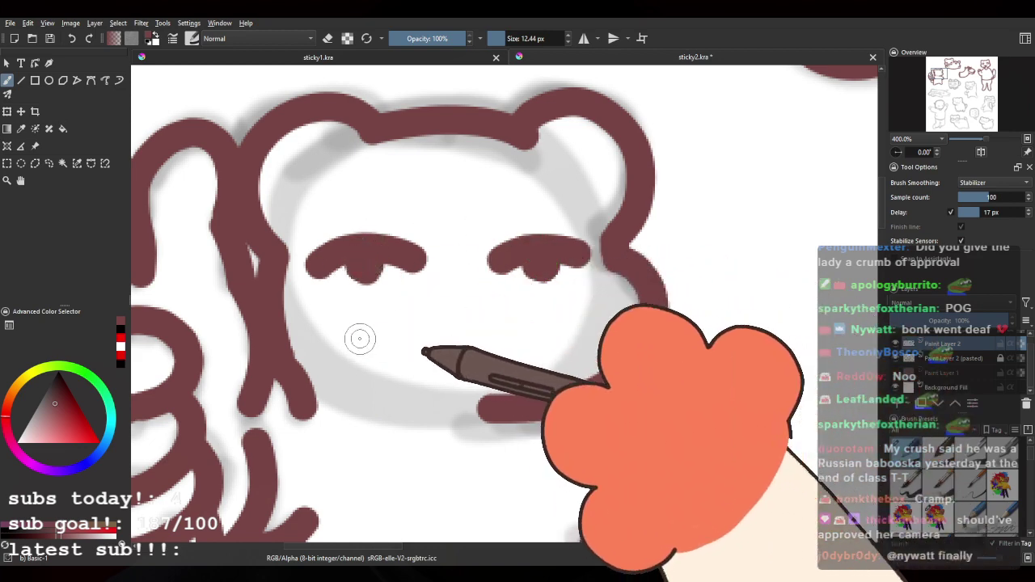
mouse_move(380, 317)
left_mouse_down()
mouse_move(435, 351)
mouse_move(541, 356)
left_mouse_up()
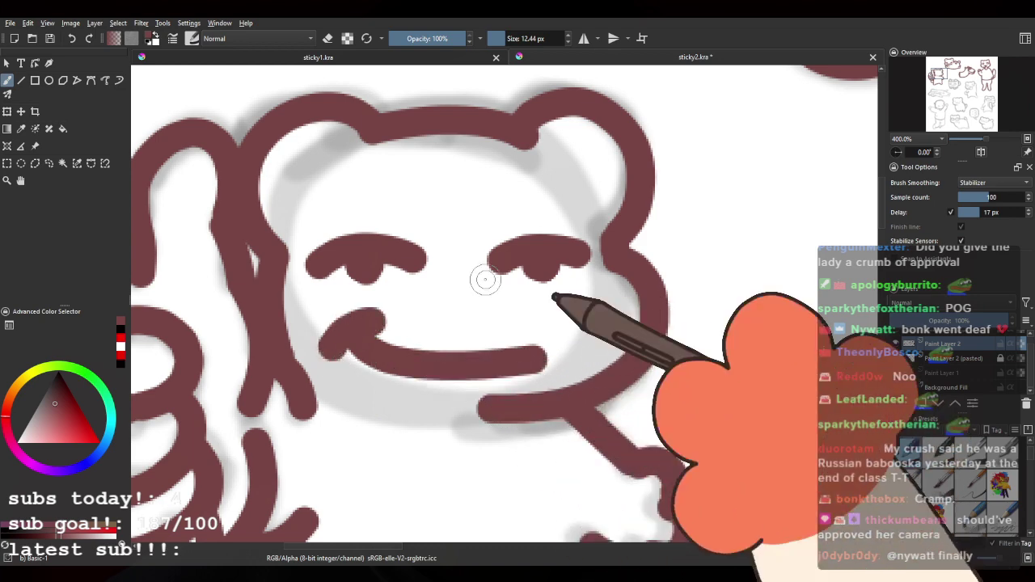
Step: Examine the thumbs-up bear's expression up close and against the rest of the sticker sheet
scroll(505, 254, "down", 5)
left_click_drag(539, 249, 451, 242)
scroll(414, 257, "up", 4)
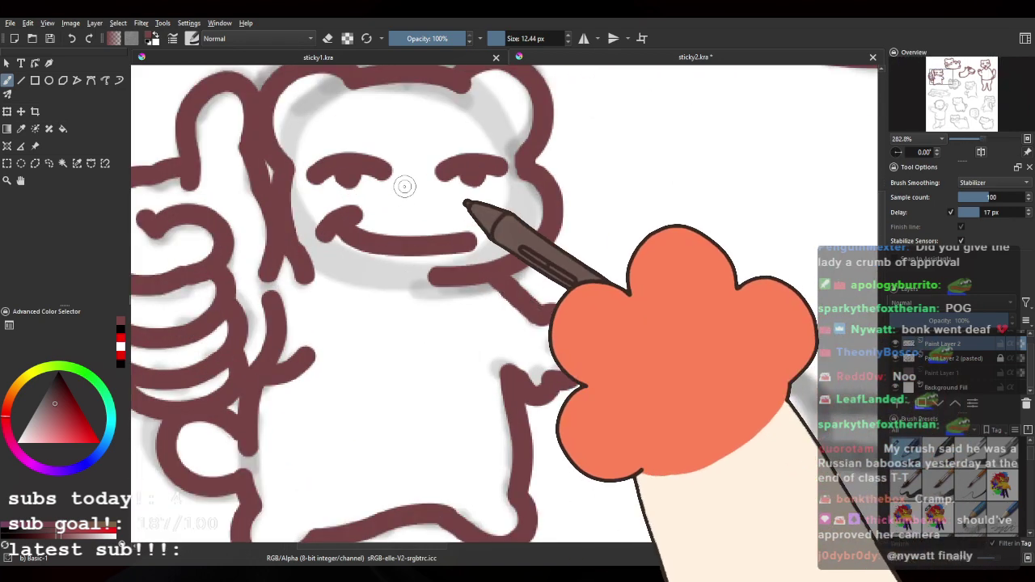
left_click_drag(254, 273, 268, 314)
mouse_move(354, 260)
left_mouse_down()
mouse_move(359, 271)
mouse_move(475, 271)
left_mouse_up()
left_click_drag(360, 254, 335, 274)
left_click_drag(432, 250, 439, 261)
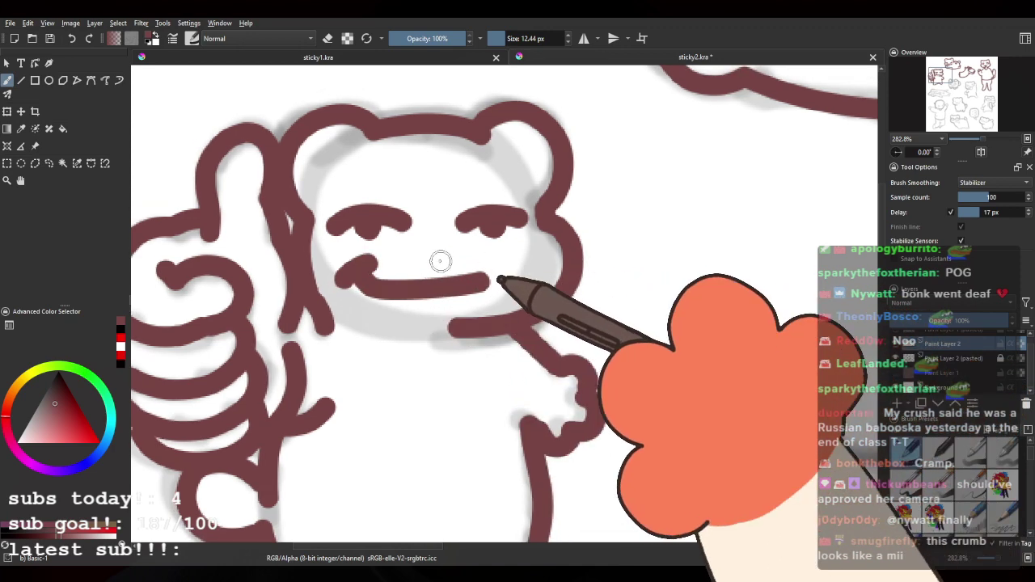
mouse_move(528, 311)
left_mouse_down()
mouse_move(558, 303)
mouse_move(414, 296)
left_mouse_up()
scroll(522, 302, "down", 3)
scroll(346, 300, "down", 2)
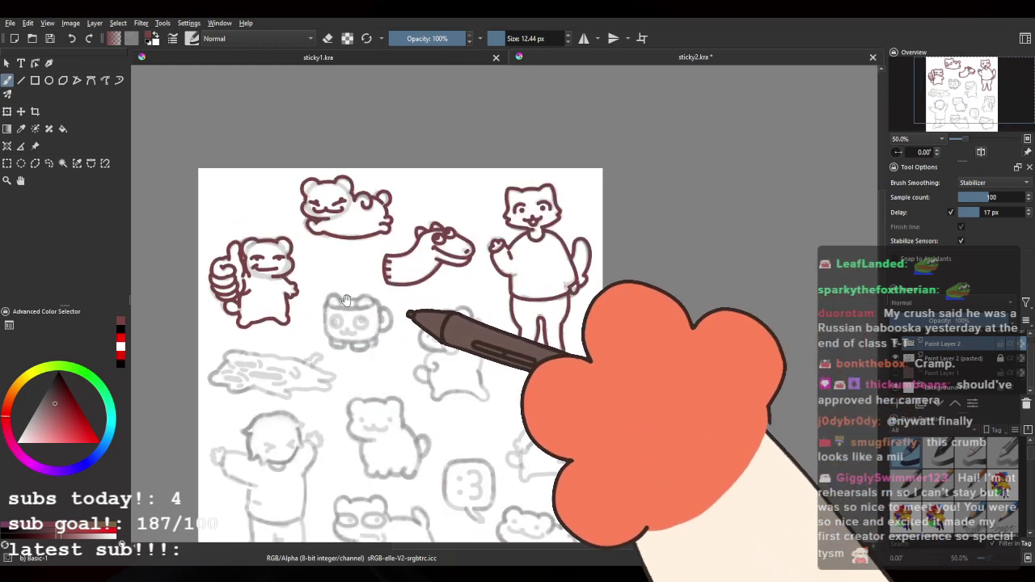
left_click_drag(346, 300, 402, 275)
scroll(311, 235, "up", 2)
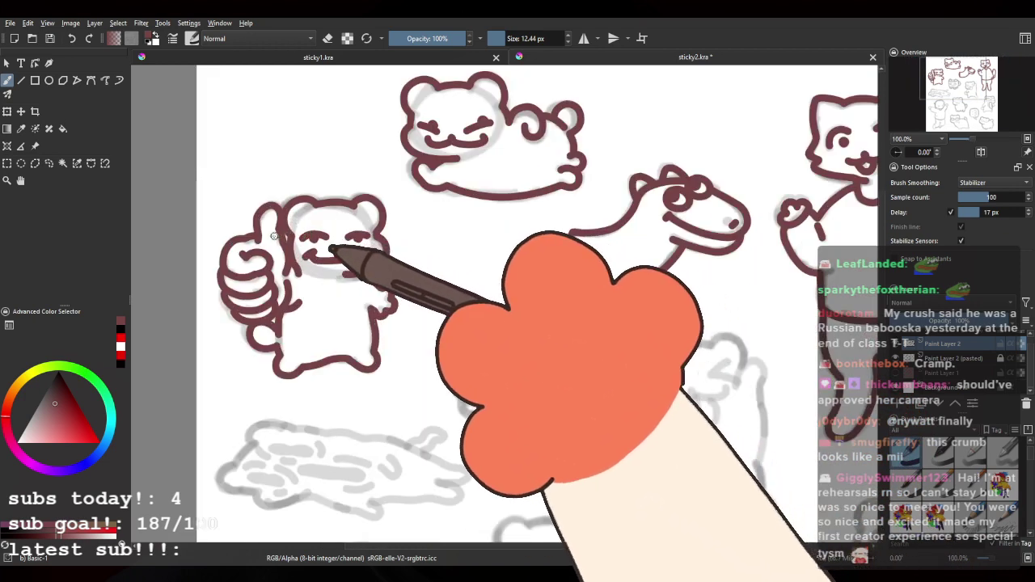
scroll(362, 238, "up", 4)
Step: Undo the flat smirk and try another mouth line with a cheek crease, then undo that attempt too
mouse_move(362, 239)
left_mouse_down()
mouse_move(433, 246)
mouse_move(496, 276)
left_mouse_up()
key("ctrl+z")
key("ctrl+z")
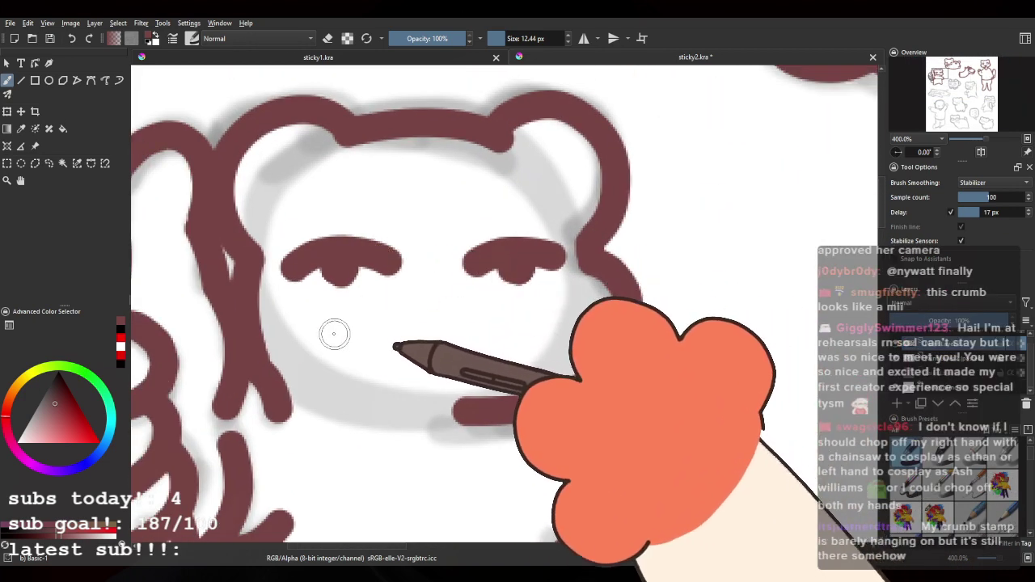
left_click_drag(332, 333, 550, 346)
left_click_drag(306, 345, 346, 318)
left_click_drag(450, 318, 481, 297)
key("ctrl+z")
key("ctrl+z")
Step: Try a lopsided smirk with a steep corner near the thumb and a short cheek crease capping it
left_click_drag(356, 299, 536, 316)
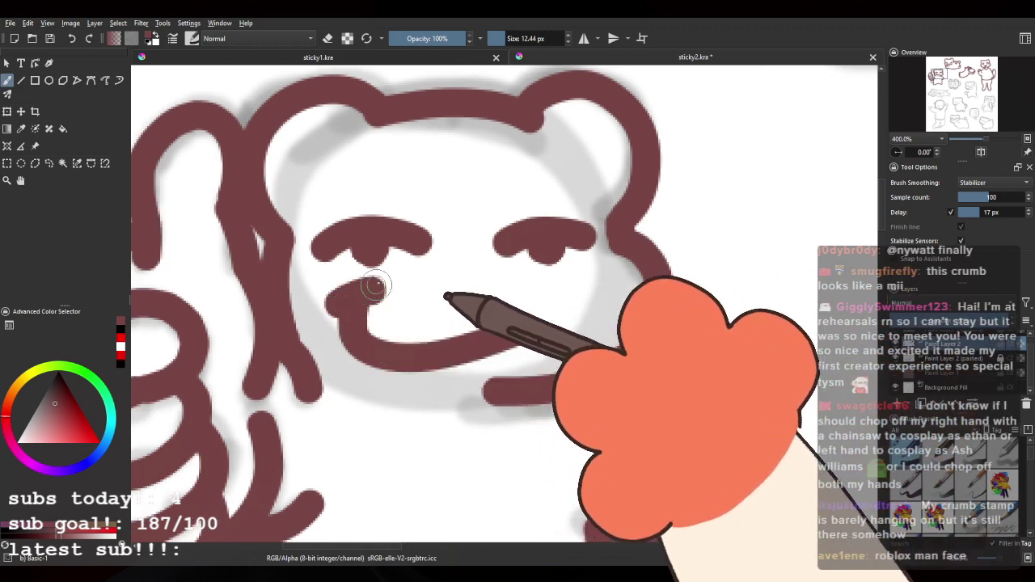
left_click_drag(362, 333, 526, 330)
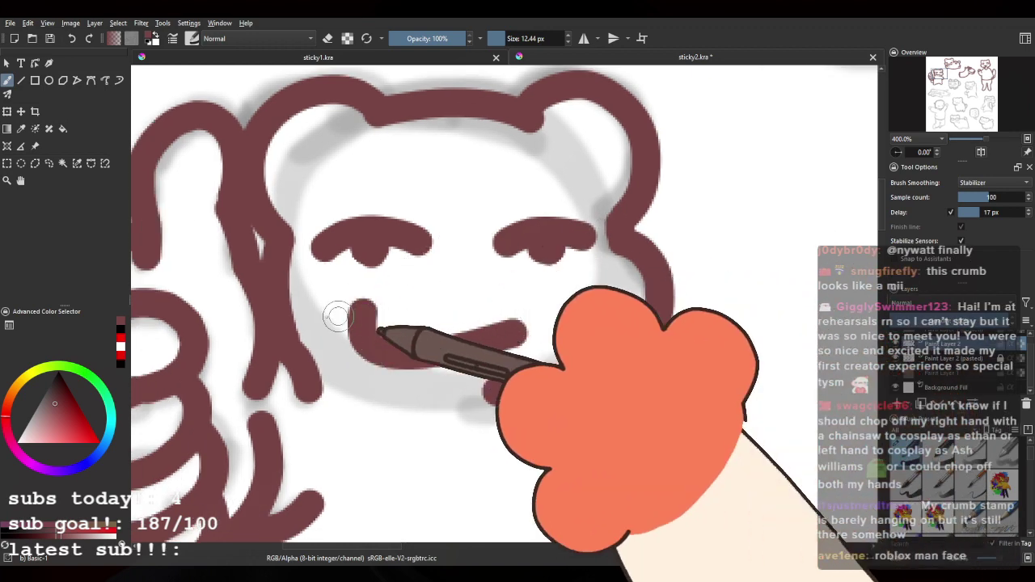
mouse_move(320, 328)
left_mouse_down()
mouse_move(400, 296)
mouse_move(465, 295)
left_mouse_up()
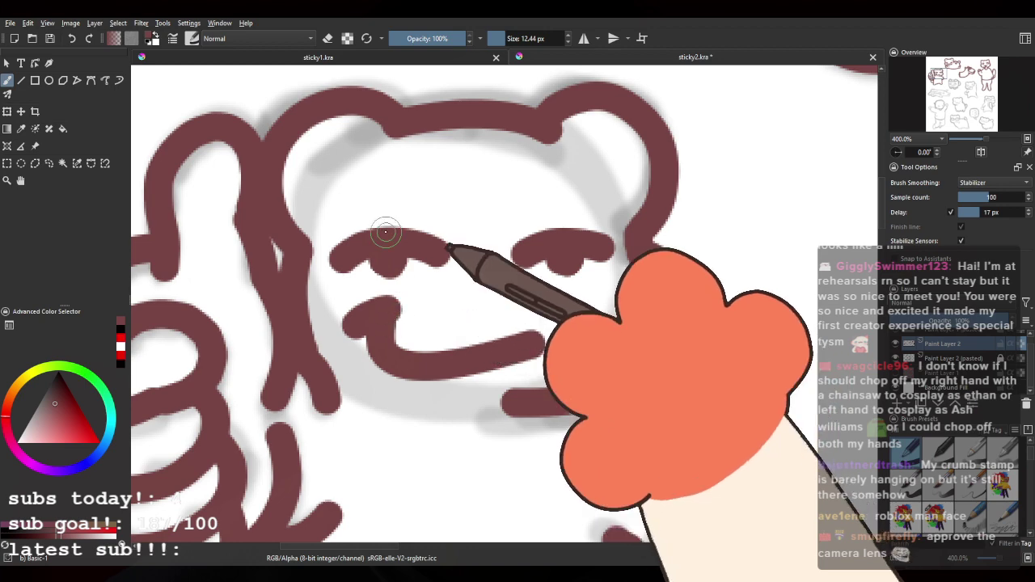
scroll(386, 233, "down", 4)
left_click_drag(483, 234, 469, 234)
scroll(347, 231, "up", 3)
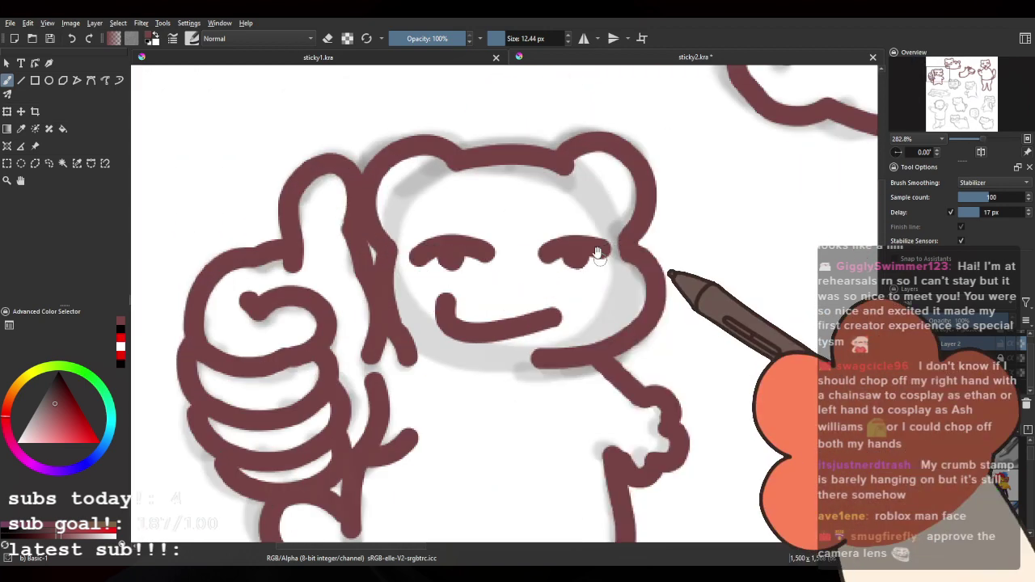
left_click_drag(600, 256, 505, 243)
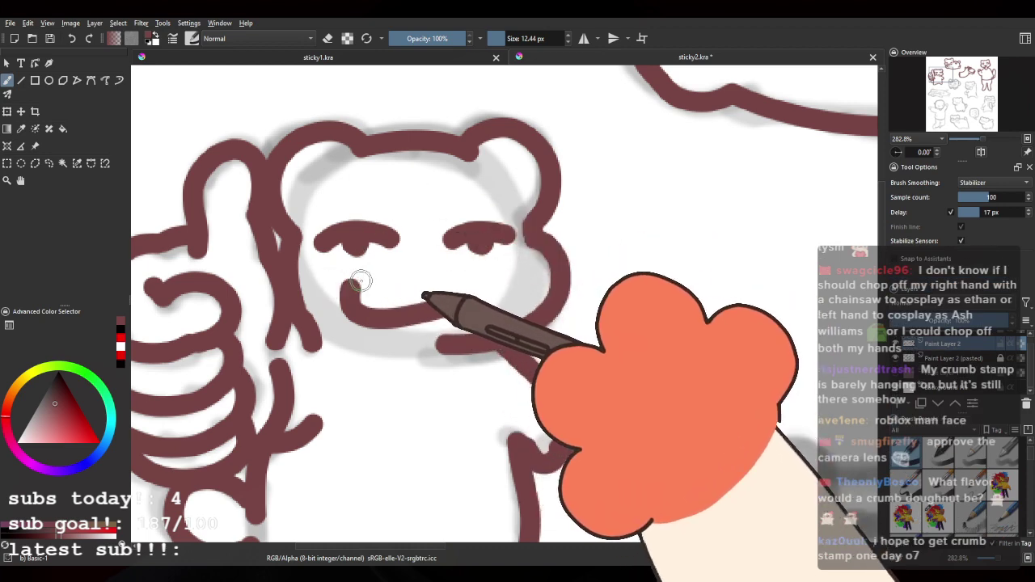
left_click_drag(443, 243, 429, 273)
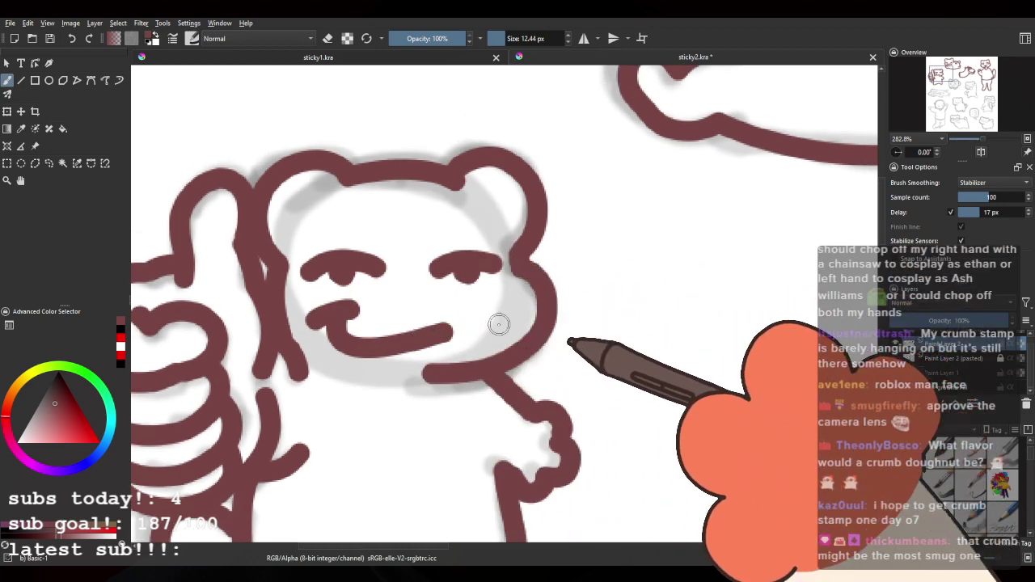
Step: Replace the bear's lopsided mouth with a wide, smoothly curved smile and a short cheek crease at the thumb-side corner
scroll(499, 325, "down", 3)
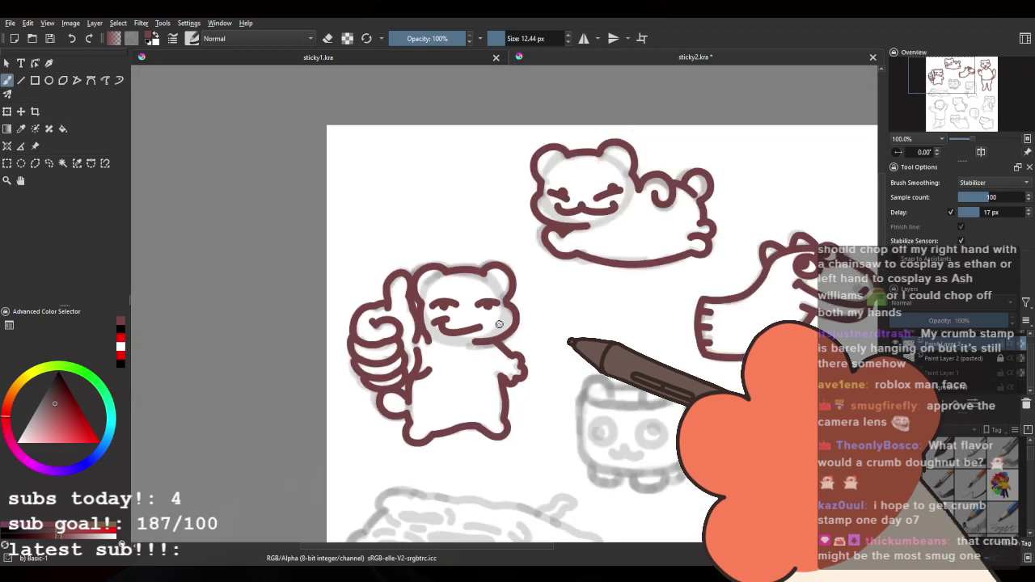
left_click_drag(661, 323, 598, 312)
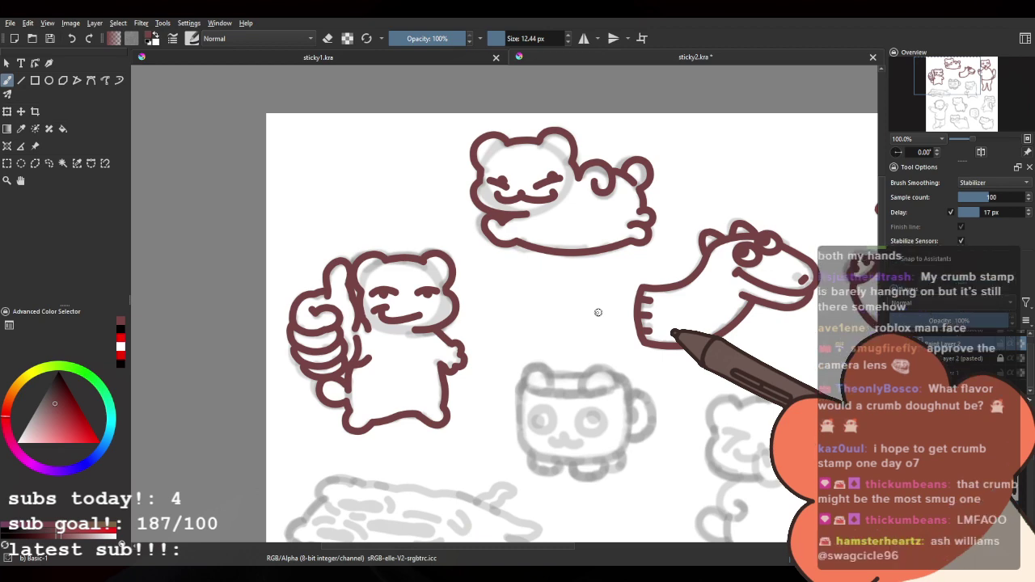
scroll(445, 312, "down", 2)
scroll(508, 339, "down", 1)
scroll(478, 321, "up", 4)
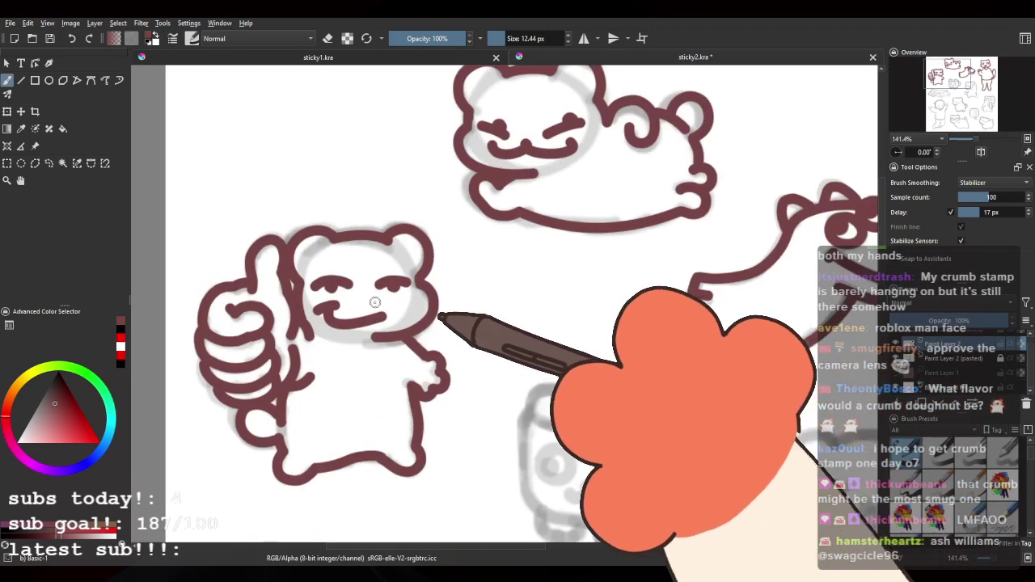
scroll(375, 302, "up", 3)
key("ctrl+z")
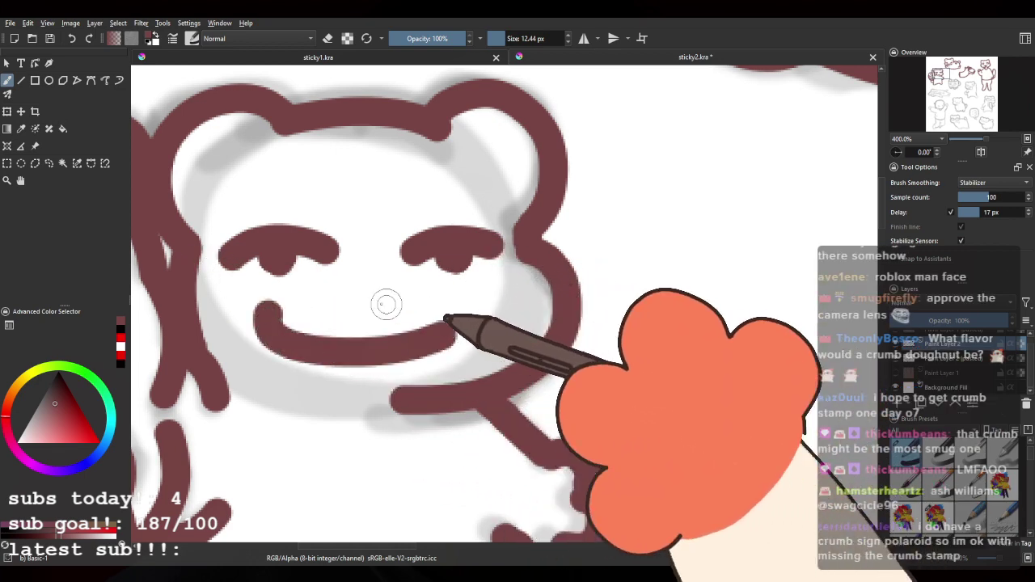
left_click_drag(274, 297, 250, 325)
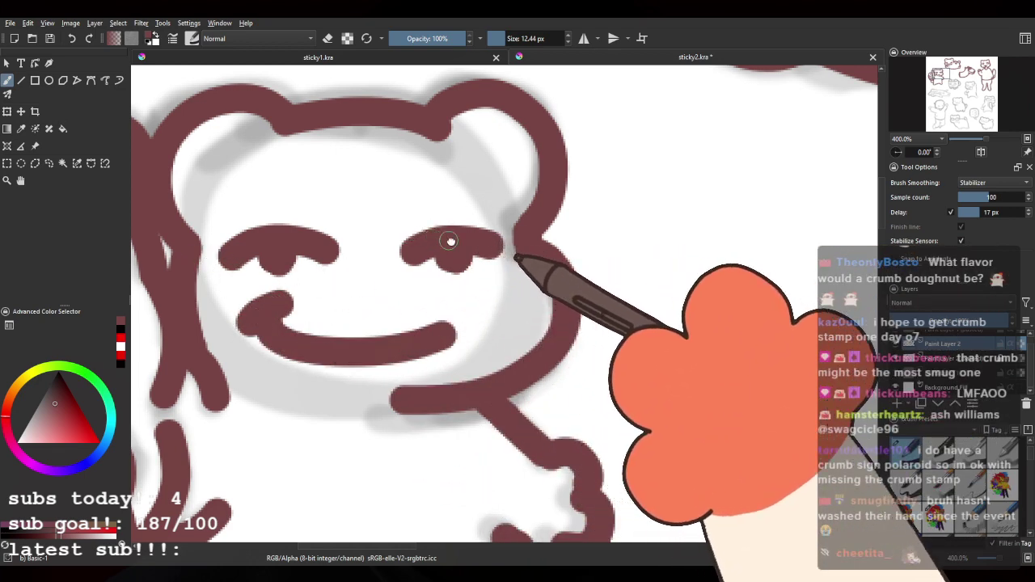
scroll(446, 205, "down", 1)
scroll(460, 234, "down", 5)
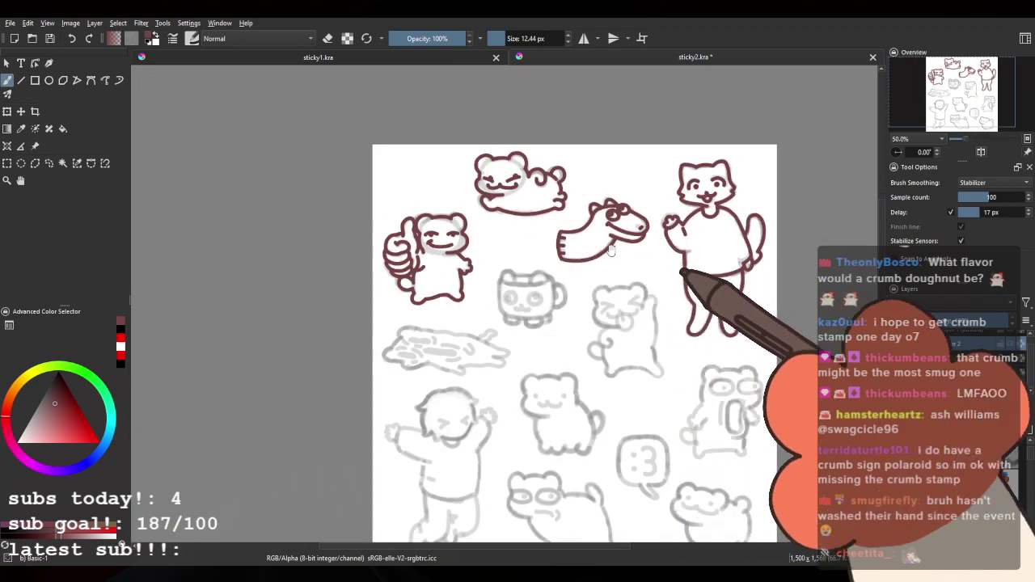
Step: Ink the bear mug's left ear as a closed rounded arch with a curved base along the rim
scroll(474, 233, "down", 2)
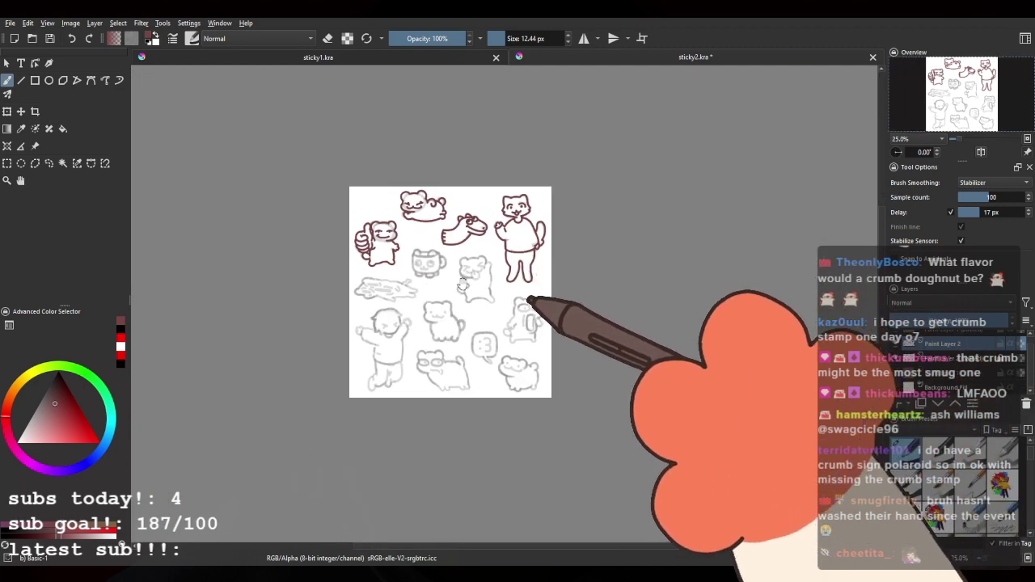
scroll(405, 234, "up", 8)
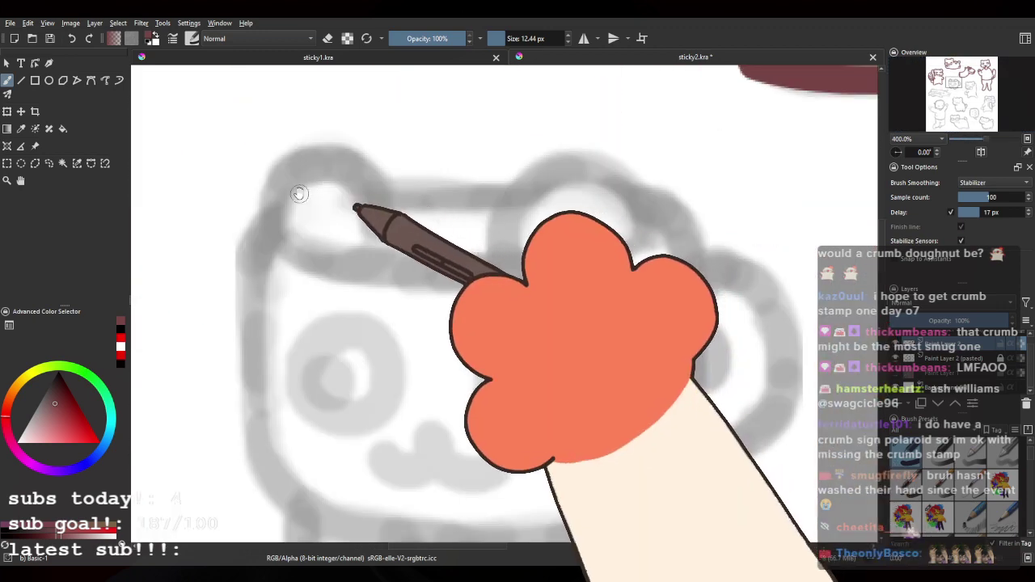
left_click_drag(301, 194, 316, 244)
mouse_move(282, 282)
left_mouse_down()
mouse_move(283, 258)
mouse_move(347, 211)
mouse_move(396, 286)
left_mouse_up()
key("ctrl+z")
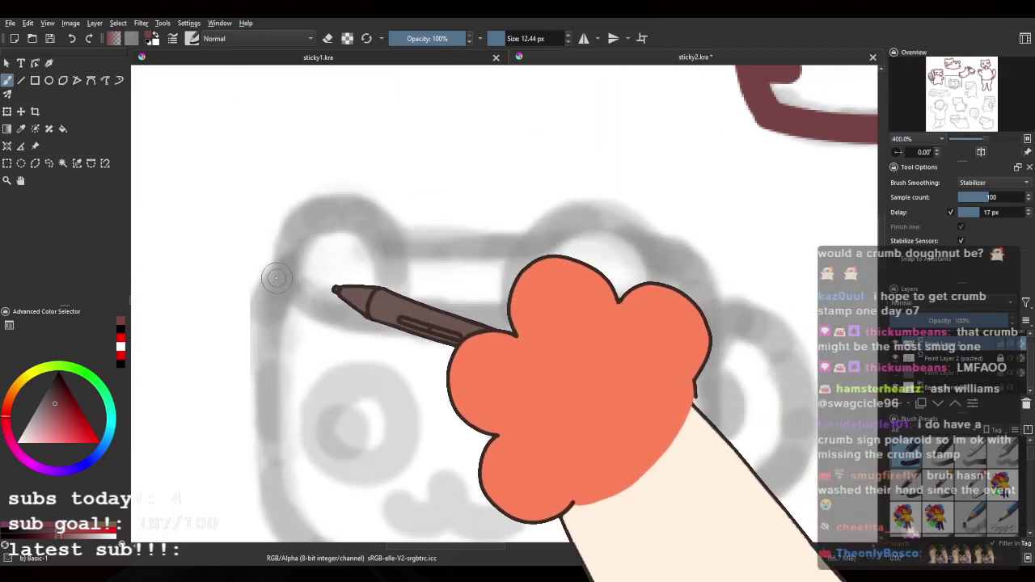
left_click_drag(275, 285, 320, 212)
left_click_drag(329, 287, 283, 281)
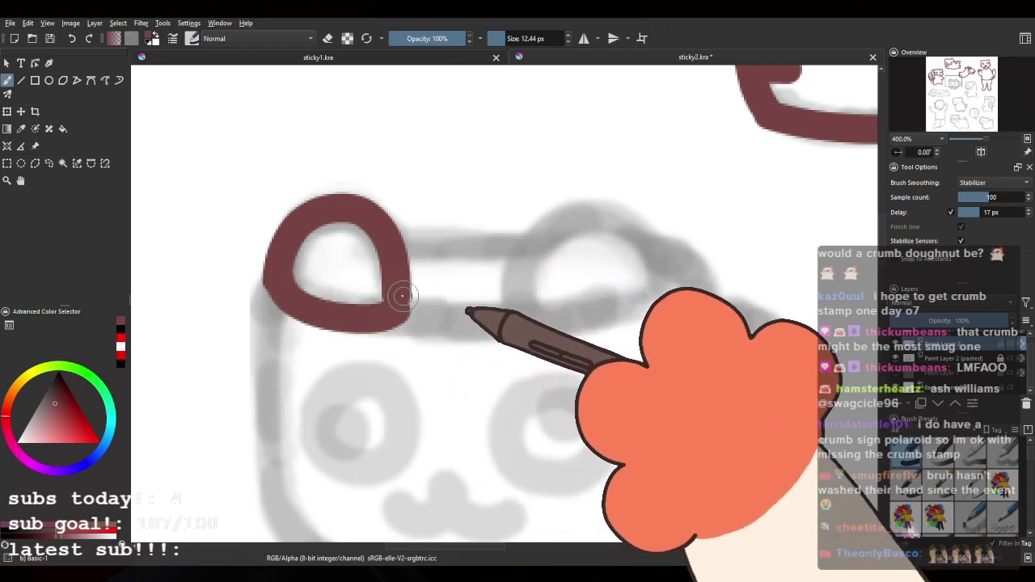
Step: Ink the bear mug's right ear as a rounded arch and close its base with a curve along the rim
mouse_move(517, 261)
left_mouse_down()
mouse_move(455, 226)
mouse_move(589, 244)
left_mouse_up()
key("ctrl+z")
mouse_move(461, 283)
left_mouse_down()
mouse_move(499, 190)
mouse_move(580, 261)
left_mouse_up()
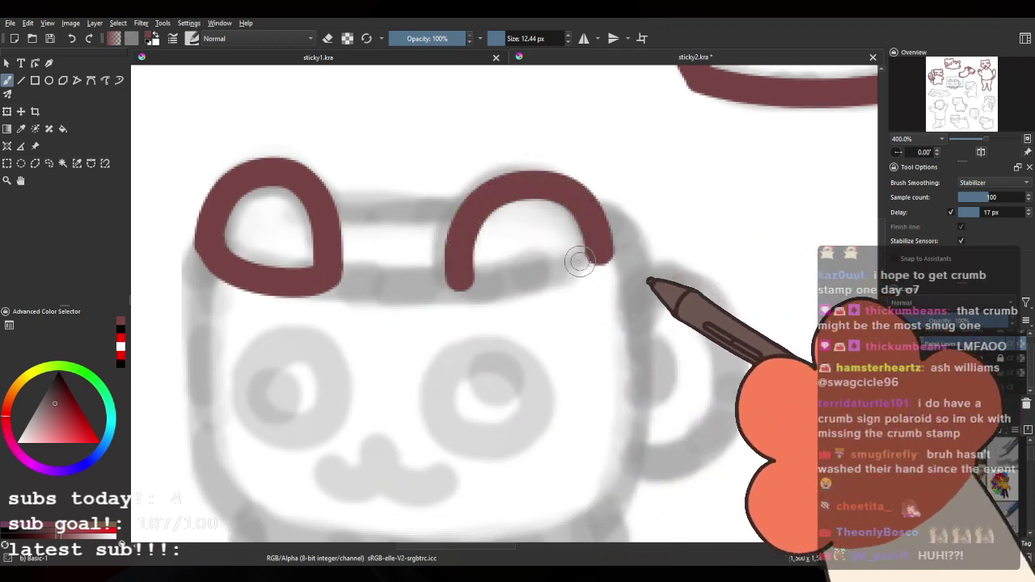
left_click_drag(461, 280, 535, 281)
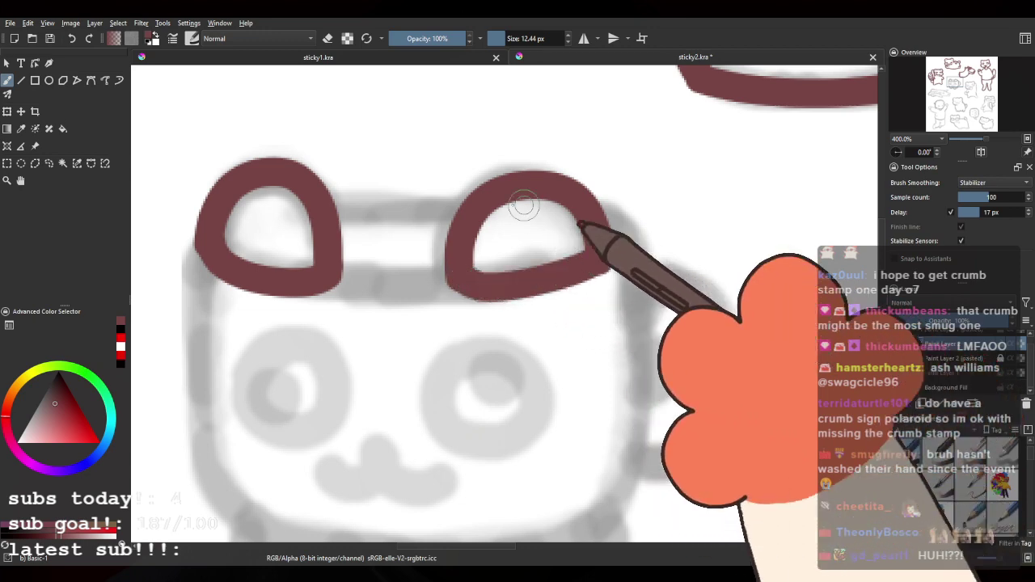
Step: Ink the mug's front rim as a nearly straight line joining the bases of the two ears
left_click_drag(332, 236, 381, 250)
left_click_drag(377, 286, 466, 295)
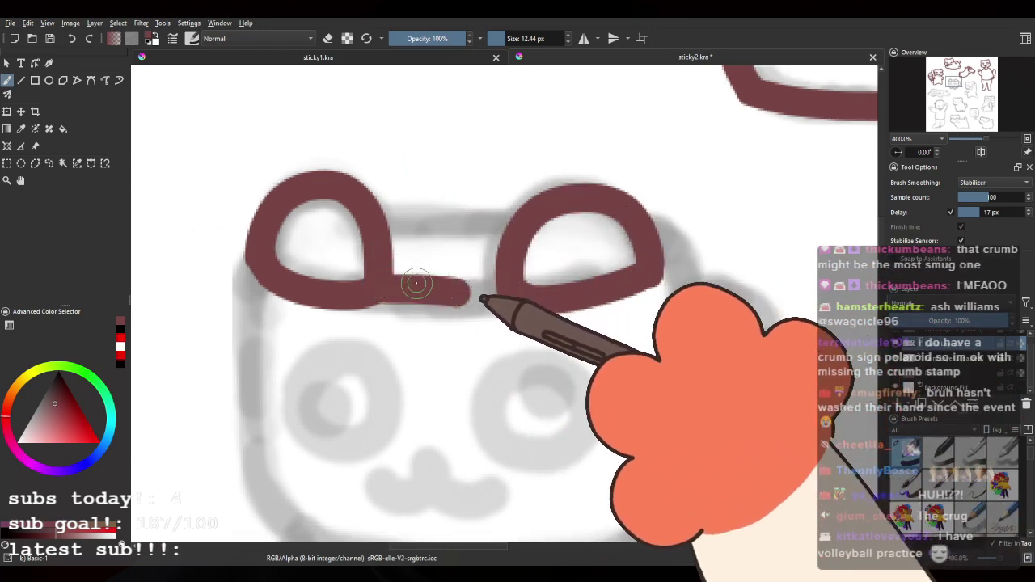
key("ctrl+z")
mouse_move(372, 291)
left_mouse_down()
mouse_move(439, 291)
mouse_move(368, 257)
mouse_move(356, 295)
mouse_move(361, 284)
mouse_move(397, 312)
mouse_move(383, 277)
mouse_move(359, 284)
mouse_move(374, 339)
mouse_move(367, 278)
left_mouse_up()
key("ctrl+z")
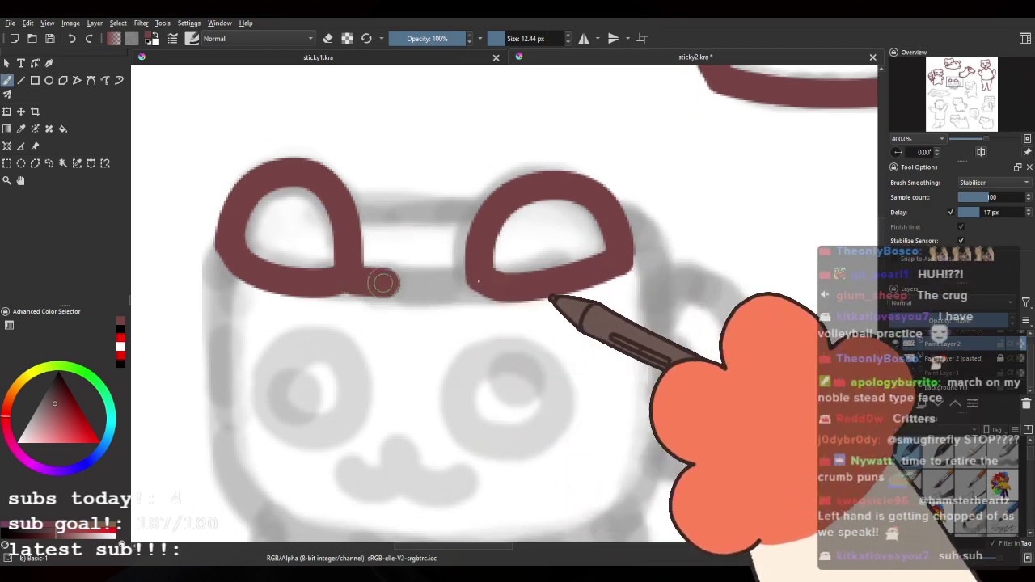
mouse_move(525, 263)
left_mouse_down()
mouse_move(455, 210)
mouse_move(419, 224)
mouse_move(359, 207)
left_mouse_up()
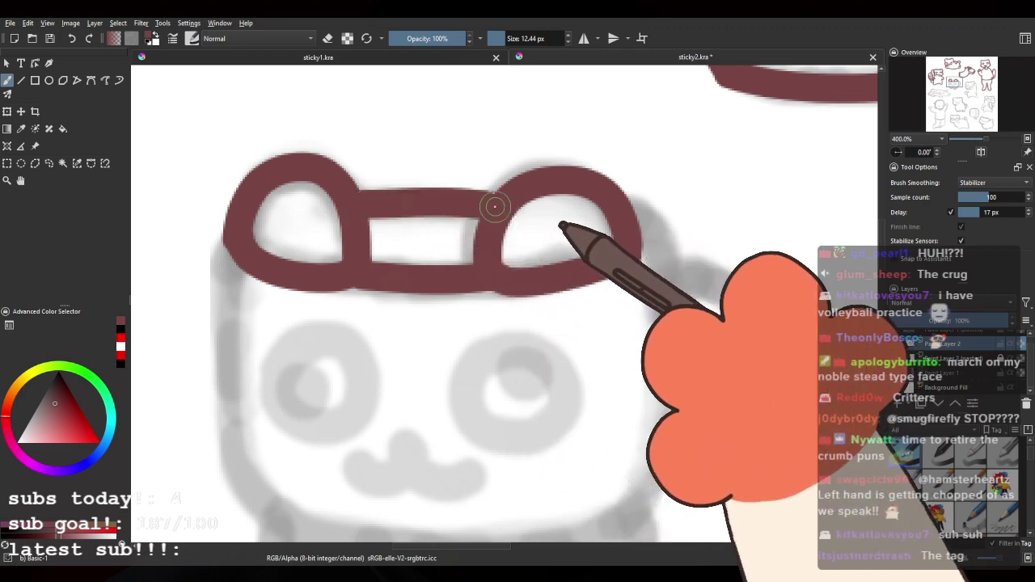
key("ctrl+z")
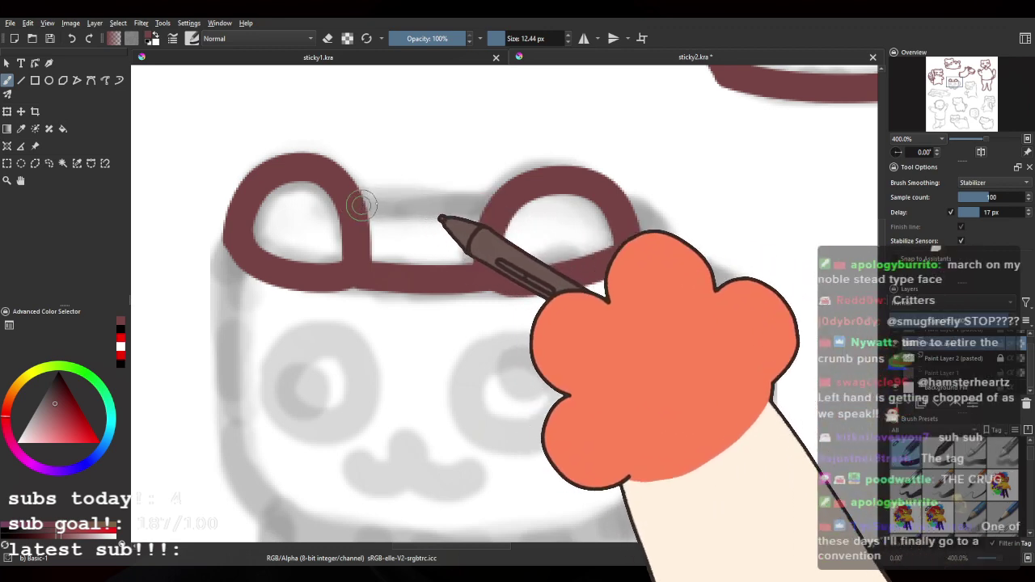
mouse_move(362, 206)
left_mouse_down()
mouse_move(443, 199)
mouse_move(490, 208)
left_mouse_up()
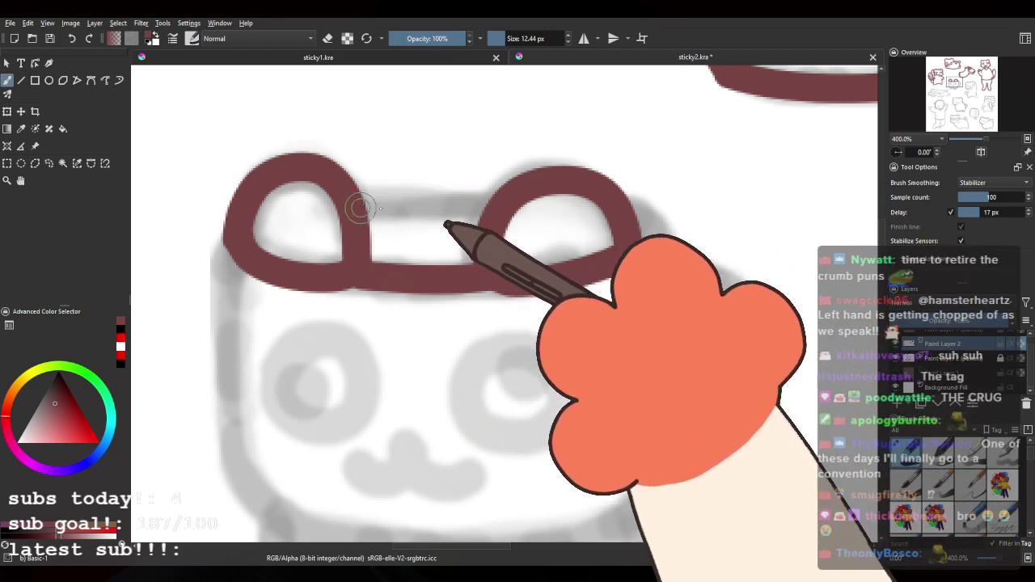
key("ctrl+z")
Step: Ink the mug's back rim as a gently arched line joining the inner sides of the two ears
mouse_move(377, 185)
left_mouse_down()
mouse_move(381, 213)
mouse_move(491, 226)
left_mouse_up()
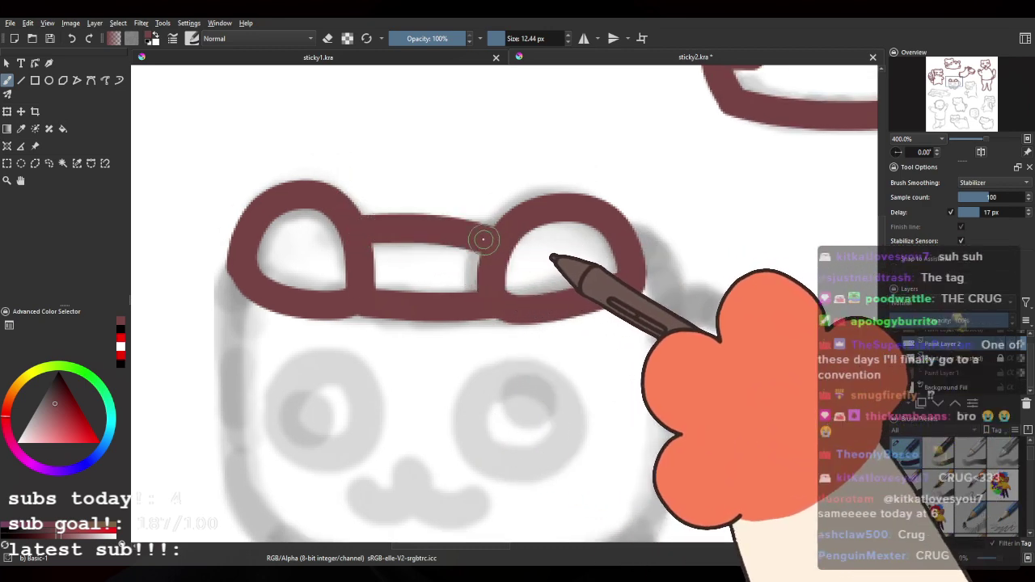
mouse_move(252, 312)
left_mouse_down()
mouse_move(345, 275)
mouse_move(331, 229)
mouse_move(275, 264)
mouse_move(281, 231)
left_mouse_up()
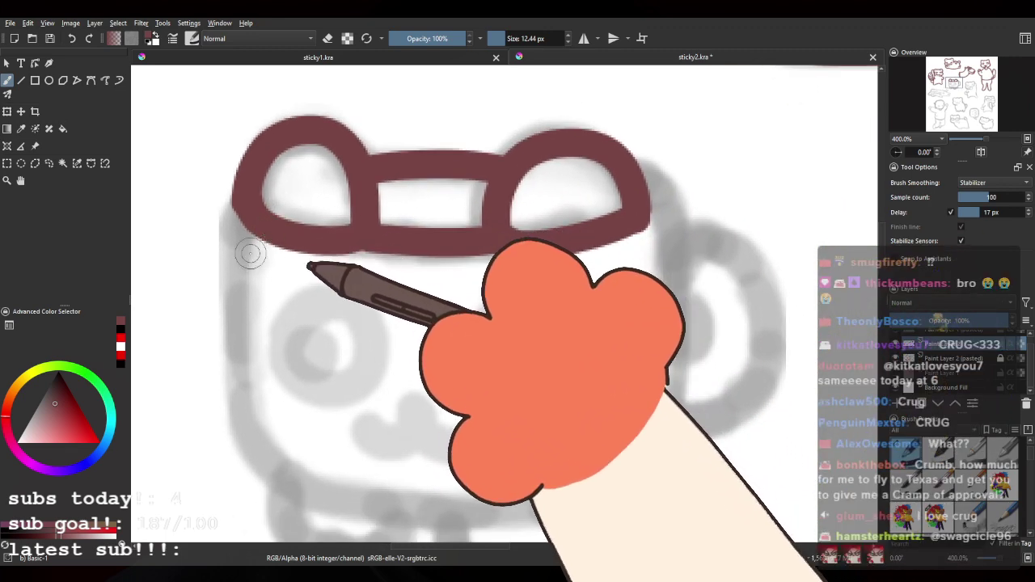
Step: Ink a small rounded corner on the mug's rim, bulging outward beside the right ear's outer base
scroll(285, 225, "right", 3)
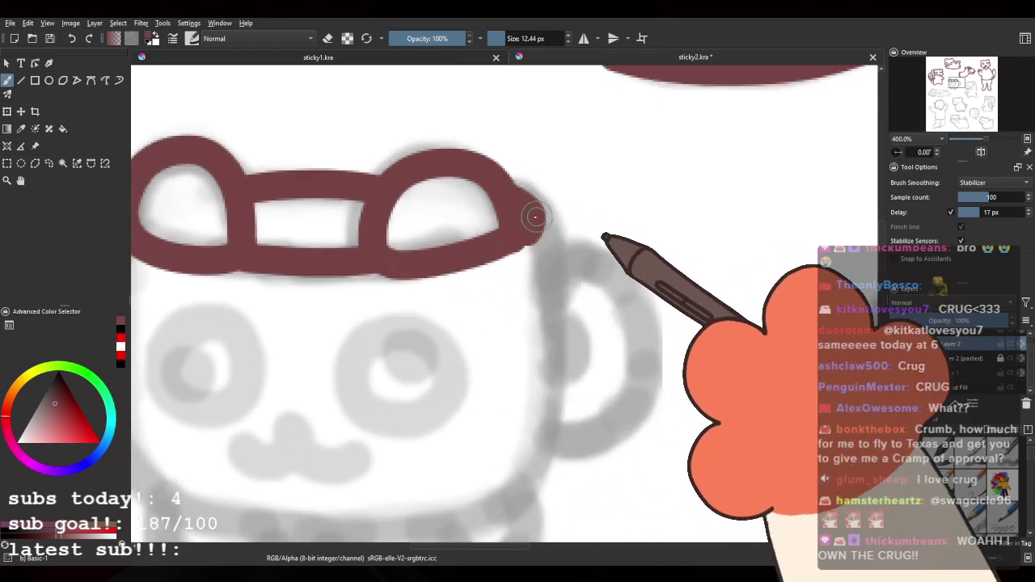
key("ctrl+z")
left_click_drag(511, 235, 509, 203)
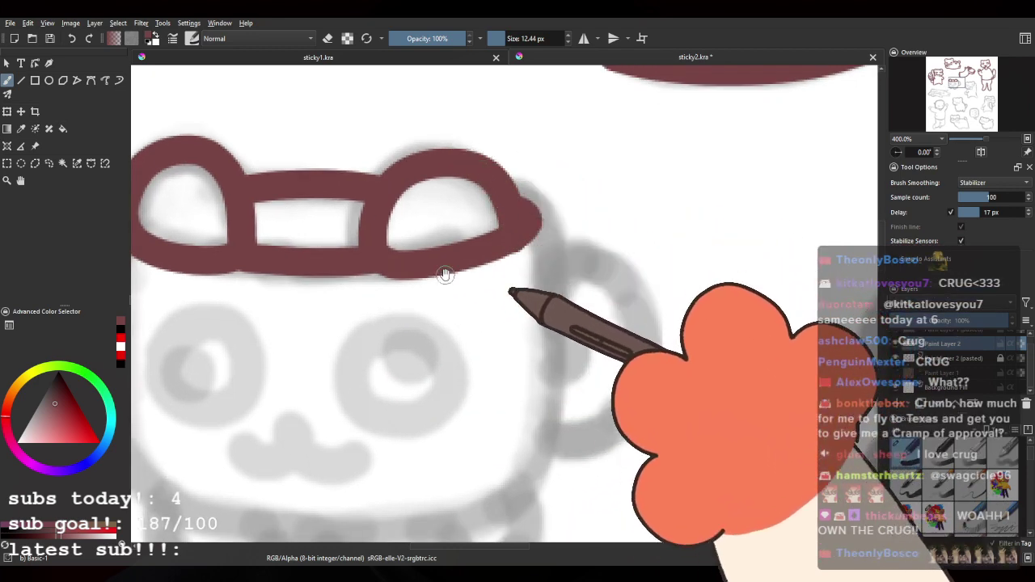
mouse_move(478, 245)
left_mouse_down()
mouse_move(506, 283)
mouse_move(650, 294)
mouse_move(584, 256)
left_mouse_up()
mouse_move(261, 265)
left_mouse_down()
mouse_move(278, 226)
mouse_move(342, 158)
left_mouse_up()
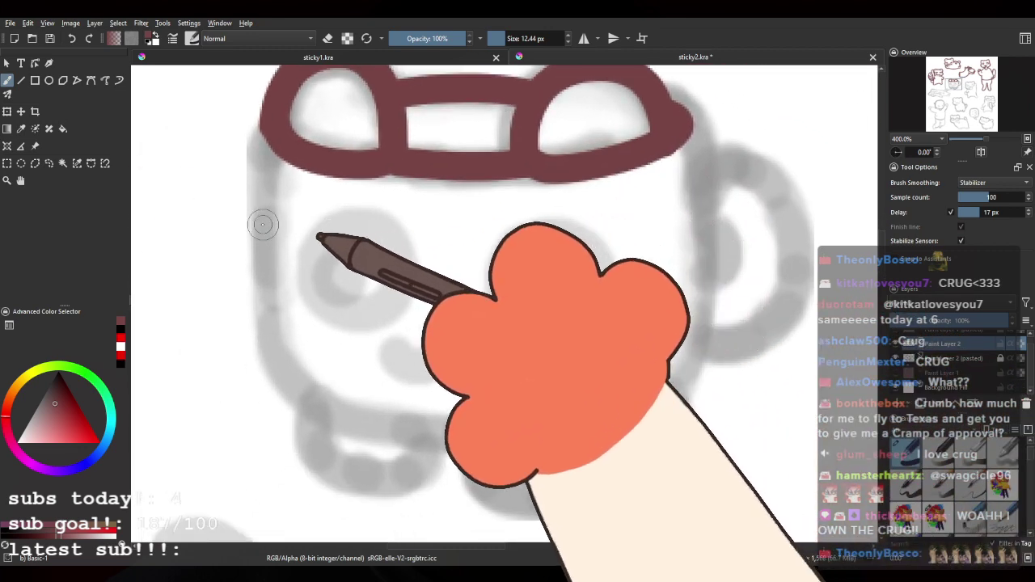
key("ctrl+z")
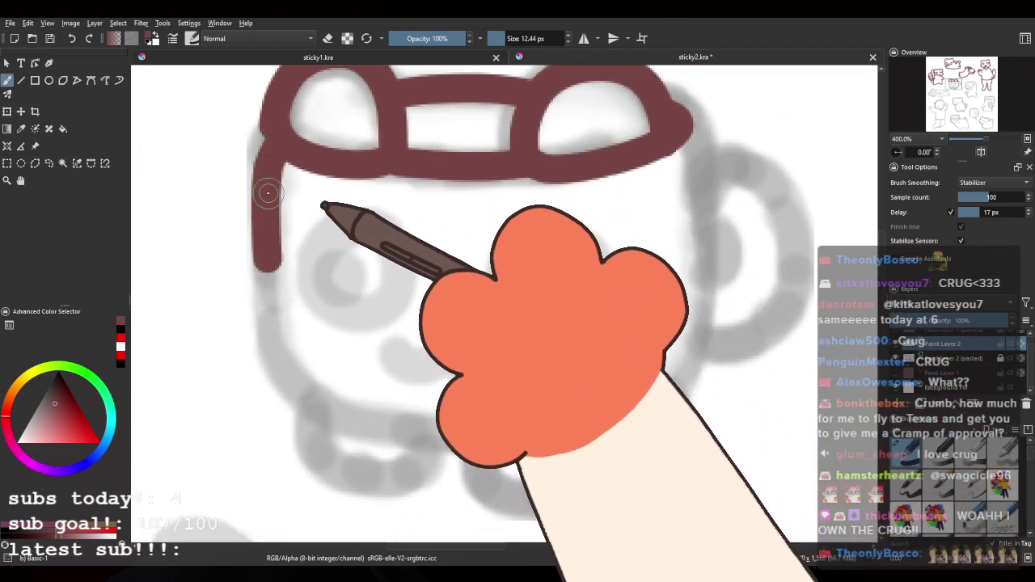
left_click_drag(268, 196, 270, 341)
key("ctrl+z")
key("ctrl+z")
left_click_drag(263, 217, 296, 372)
key("e")
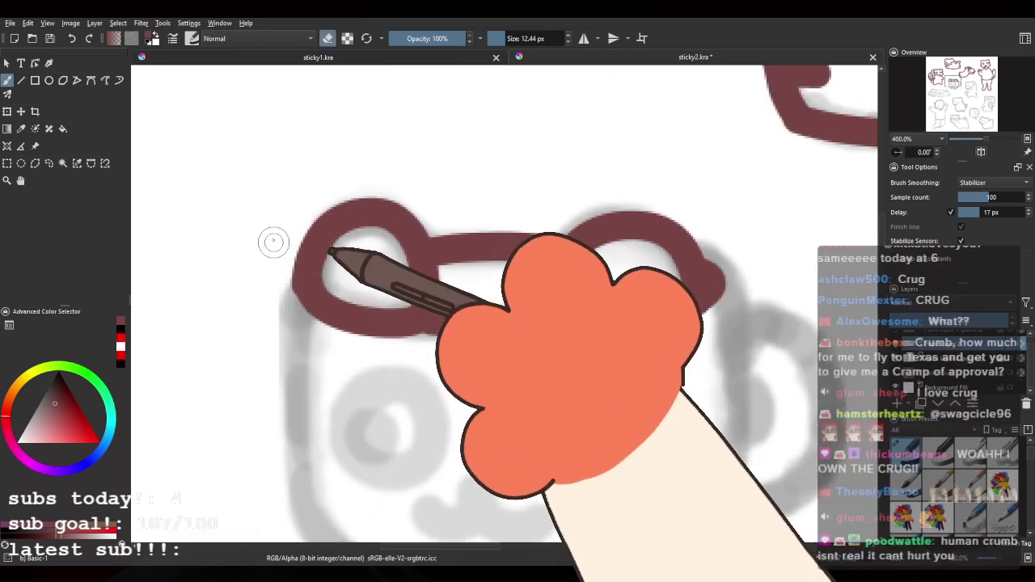
key("e")
mouse_move(361, 299)
left_mouse_down()
mouse_move(302, 228)
mouse_move(250, 416)
mouse_move(257, 345)
left_mouse_up()
key("ctrl+z")
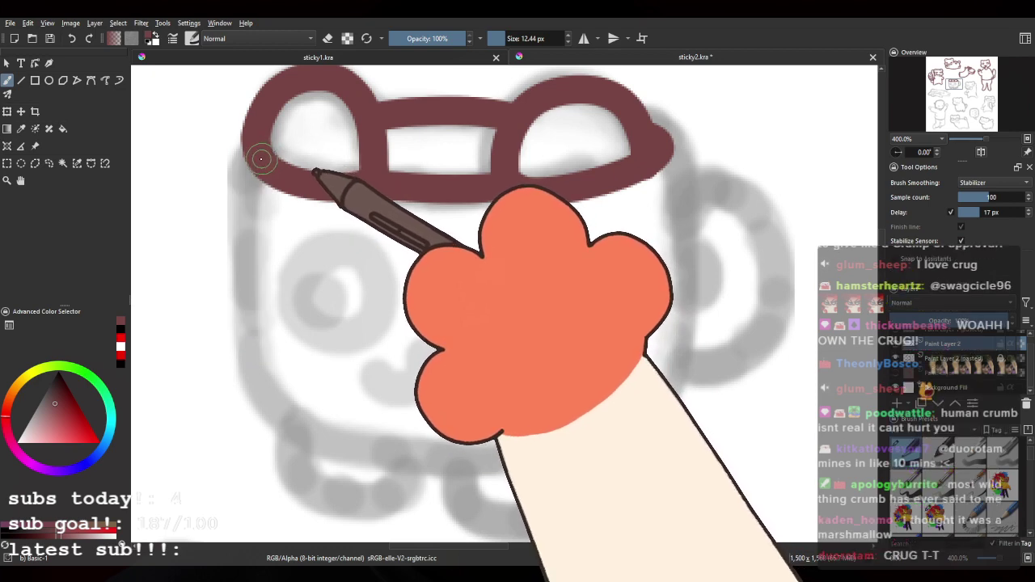
Step: Ink the mug's left side from the left ear's base straight down, curving inward at the lower corner
left_click_drag(258, 162, 252, 340)
left_click_drag(249, 290, 273, 410)
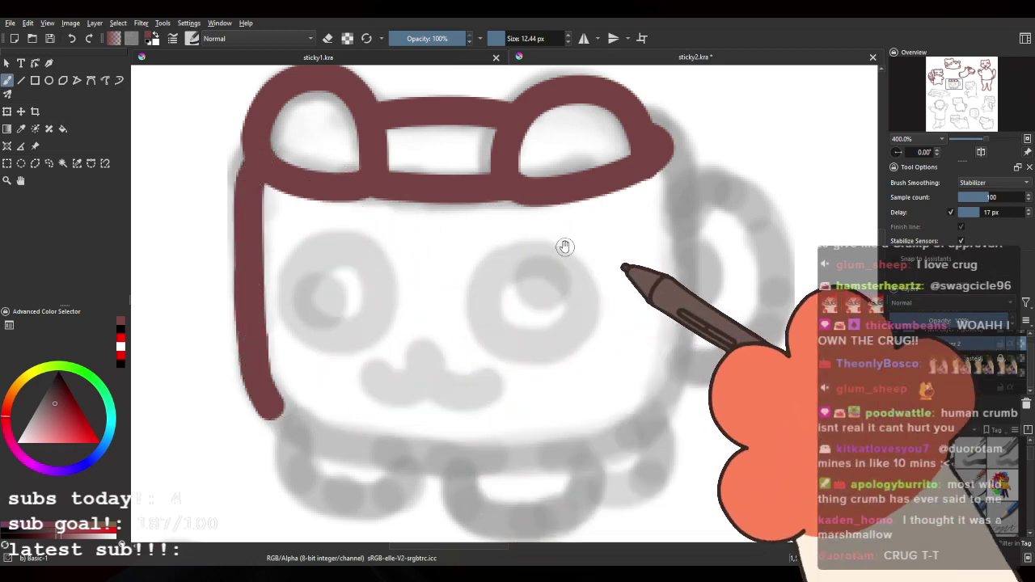
Step: Ink the mug's right side from the rounded rim corner down past the middle of the handle
left_click_drag(564, 247, 500, 255)
left_click_drag(596, 149, 635, 338)
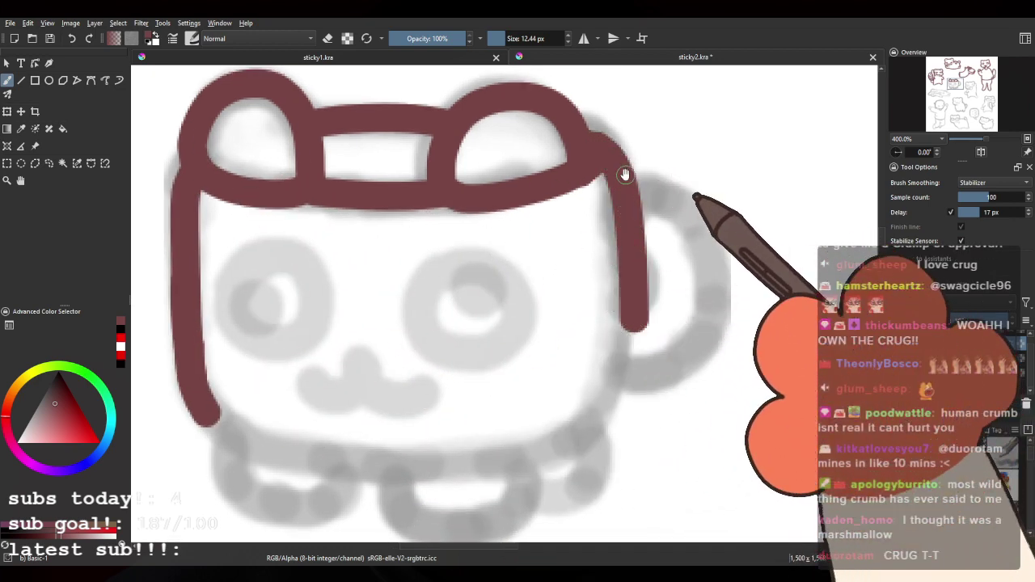
Step: Ink the mug's right side in dark red, redoing strokes as needed, and continue the outline around its lower right corner along the bottom
key("ctrl+z")
mouse_move(623, 174)
left_mouse_down()
mouse_move(640, 177)
mouse_move(625, 360)
left_mouse_up()
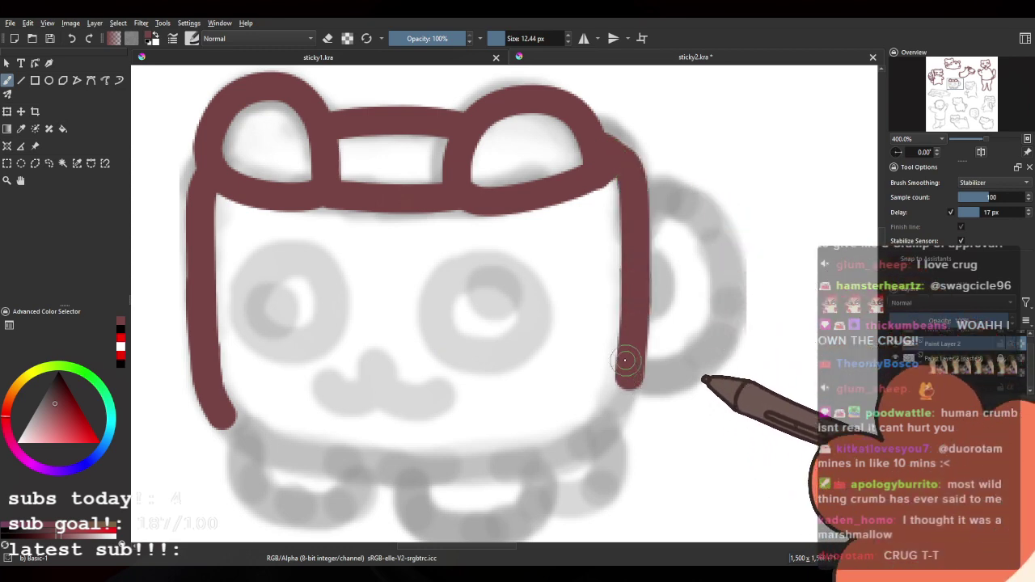
left_click_drag(372, 331, 357, 194)
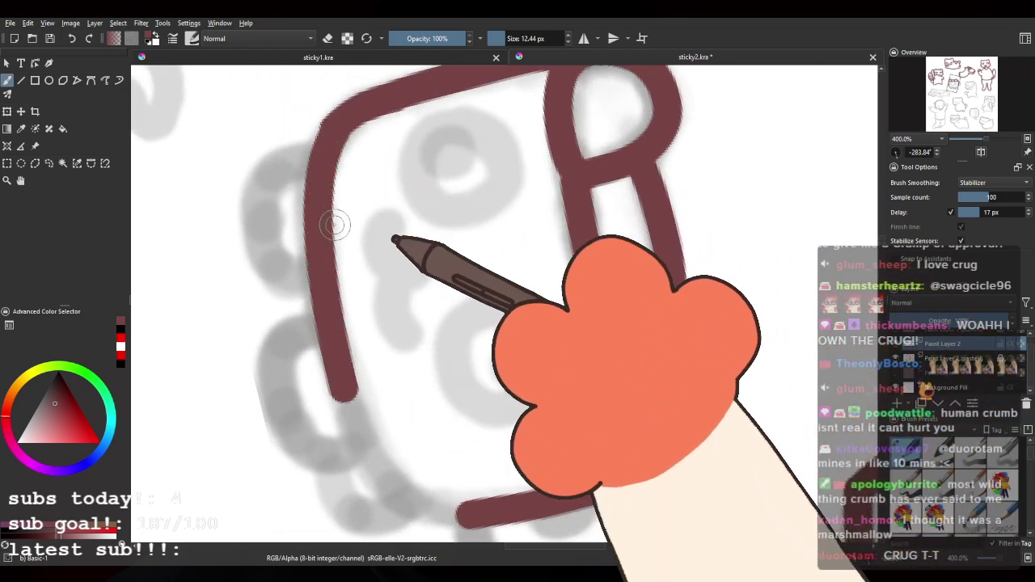
left_click_drag(336, 121, 348, 374)
key("ctrl+z")
mouse_move(342, 123)
left_mouse_down()
mouse_move(325, 151)
mouse_move(343, 370)
left_mouse_up()
key("ctrl+z")
mouse_move(336, 121)
left_mouse_down()
mouse_move(319, 159)
mouse_move(340, 376)
left_mouse_up()
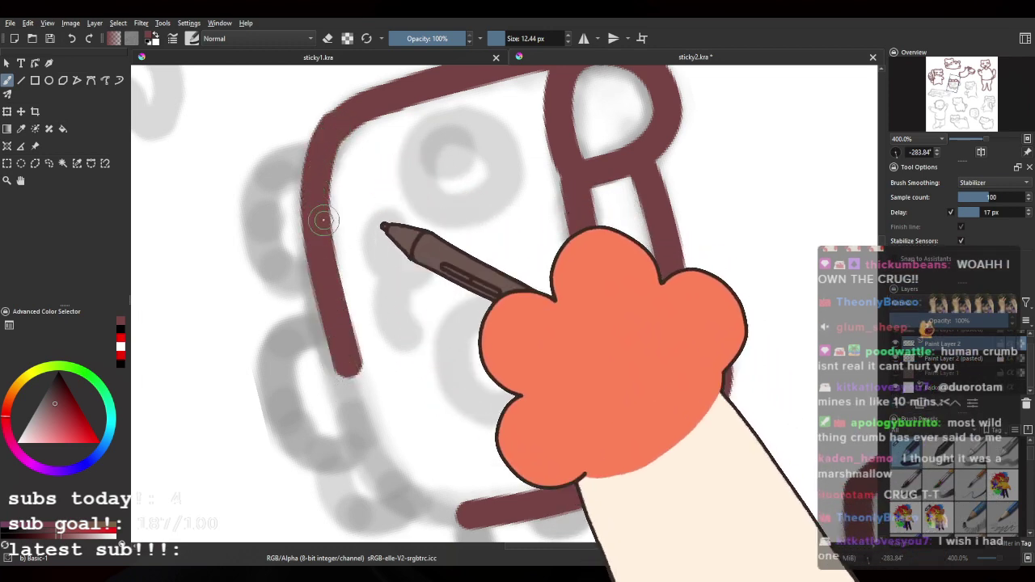
key("ctrl+z")
mouse_move(336, 125)
left_mouse_down()
mouse_move(314, 226)
mouse_move(342, 352)
left_mouse_up()
Step: Ink the rest of the mug's bottom edge and round the lower left corner to join the left side
left_click_drag(332, 289, 318, 199)
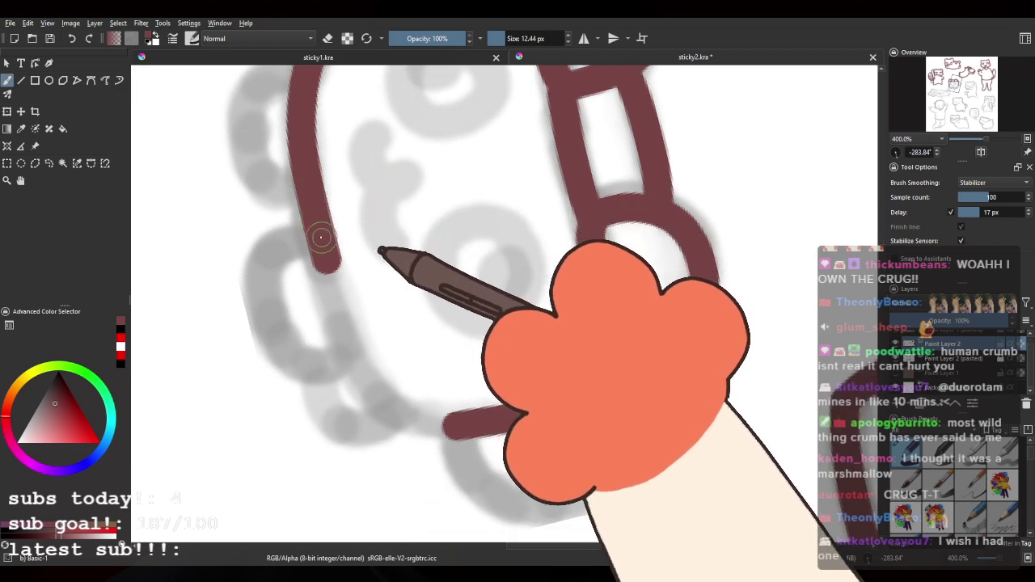
left_click_drag(320, 237, 357, 352)
key("ctrl+z")
left_click_drag(325, 253, 361, 368)
left_click_drag(335, 296, 372, 391)
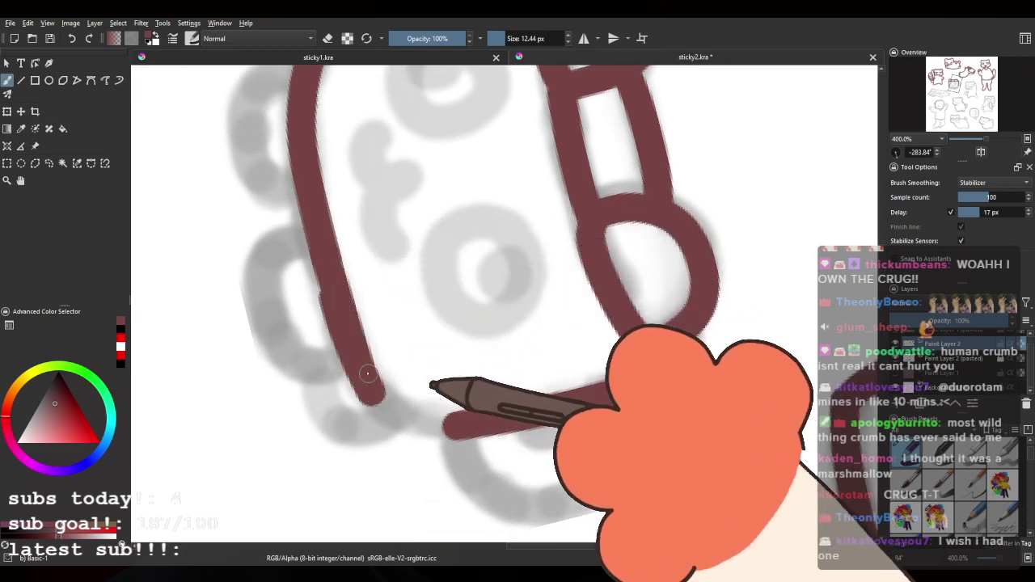
key("ctrl+z")
mouse_move(356, 352)
left_mouse_down()
mouse_move(368, 384)
mouse_move(429, 415)
left_mouse_up()
key("ctrl+z")
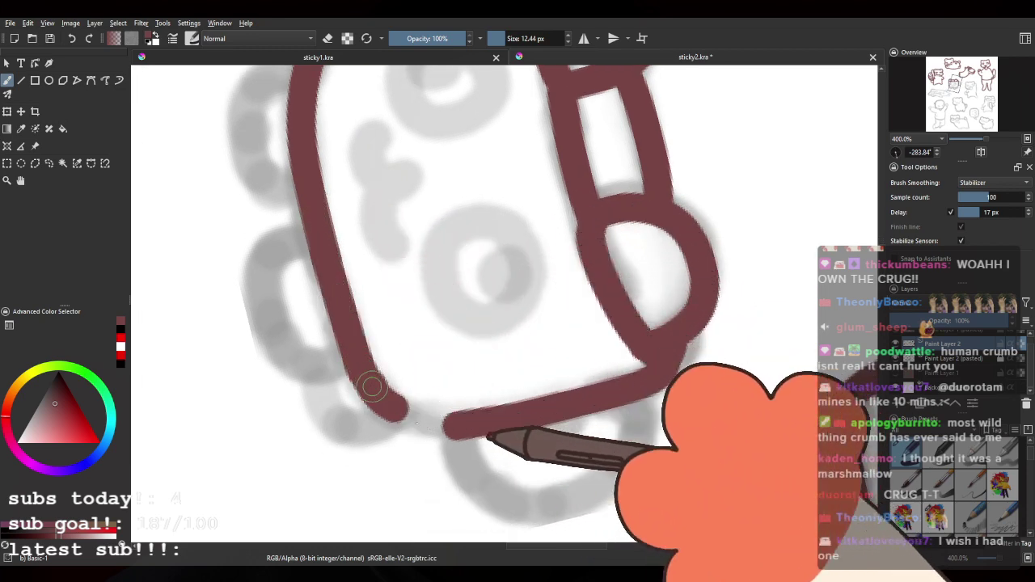
left_click_drag(372, 386, 444, 424)
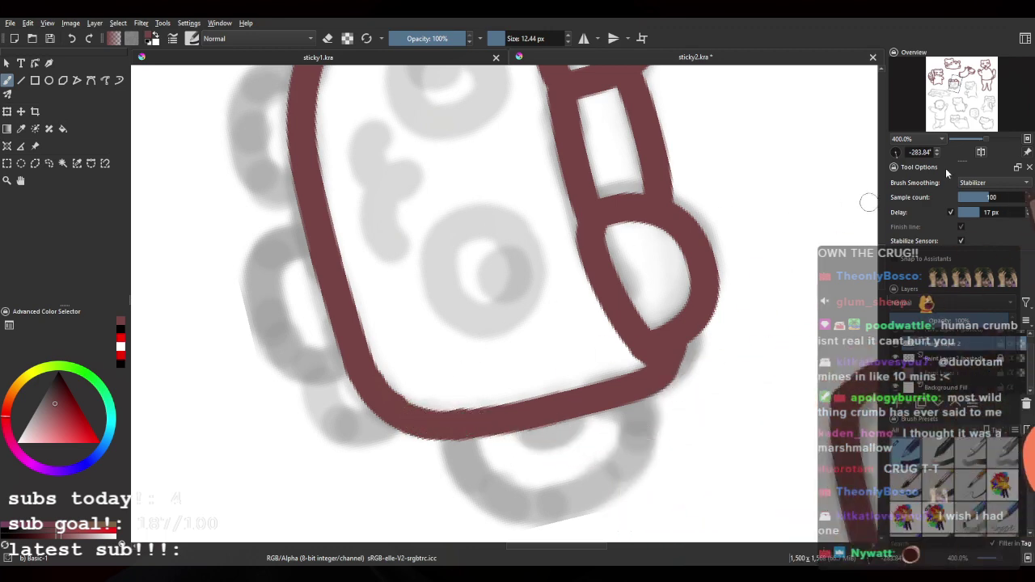
Step: Ink the mug's left foot as a rounded U shape hanging from the bottom edge, following the grey sketch
left_click(899, 153)
left_click(896, 152)
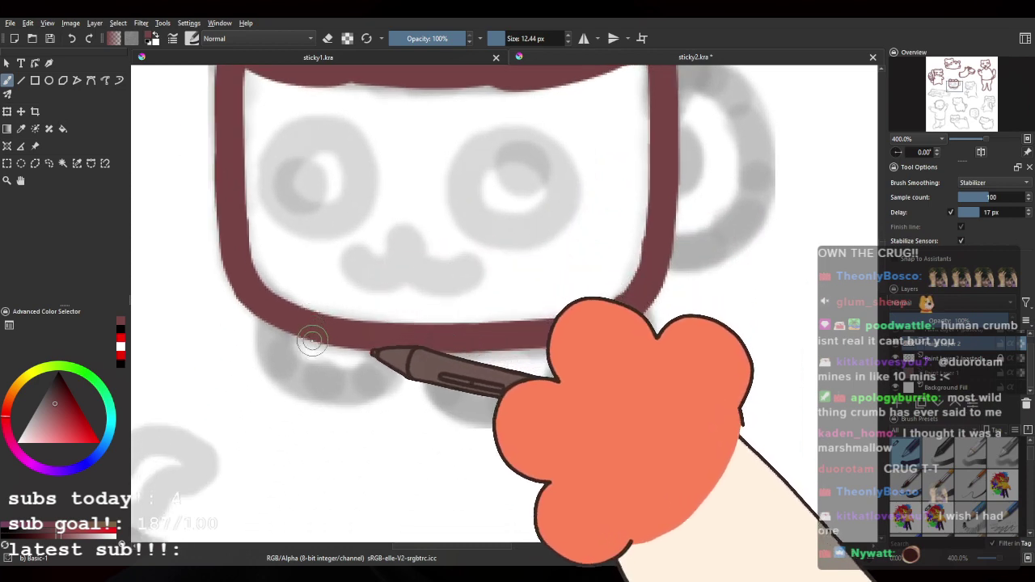
mouse_move(275, 320)
left_mouse_down()
mouse_move(314, 393)
mouse_move(382, 369)
left_mouse_up()
key("ctrl+z")
mouse_move(279, 324)
left_mouse_down()
mouse_move(276, 348)
mouse_move(308, 393)
mouse_move(369, 388)
mouse_move(383, 338)
left_mouse_up()
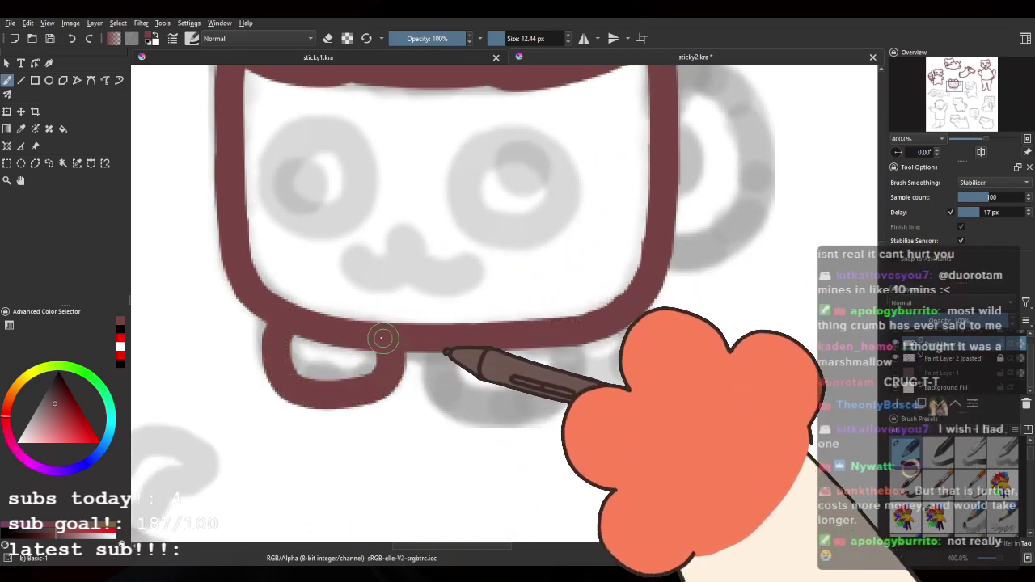
key("ctrl+z")
mouse_move(280, 320)
left_mouse_down()
mouse_move(316, 394)
mouse_move(381, 375)
mouse_move(277, 351)
mouse_move(304, 387)
mouse_move(362, 388)
mouse_move(383, 336)
left_mouse_up()
key("ctrl+z")
Step: Ink the mug's middle foot as a rounded U shape and join both ends to the bottom edge
left_click_drag(441, 321, 408, 357)
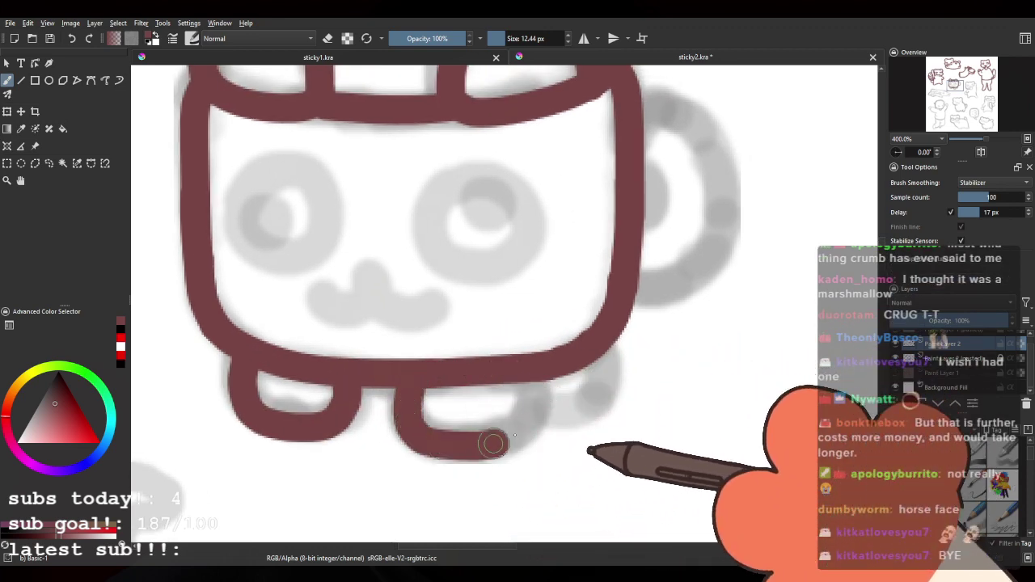
mouse_move(398, 380)
left_mouse_down()
mouse_move(408, 414)
mouse_move(448, 438)
left_mouse_up()
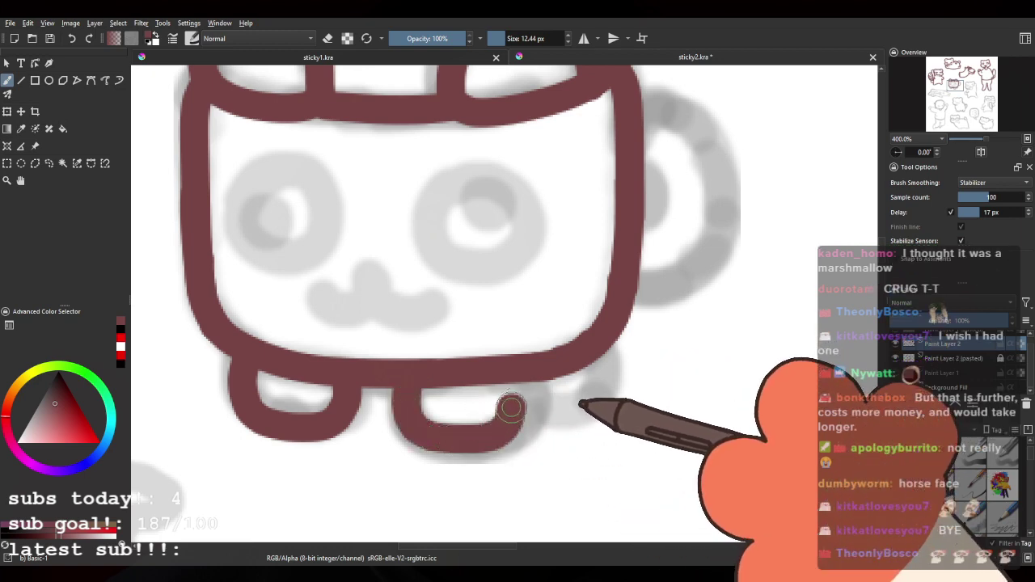
mouse_move(511, 409)
left_mouse_down()
mouse_move(506, 373)
mouse_move(510, 382)
left_mouse_up()
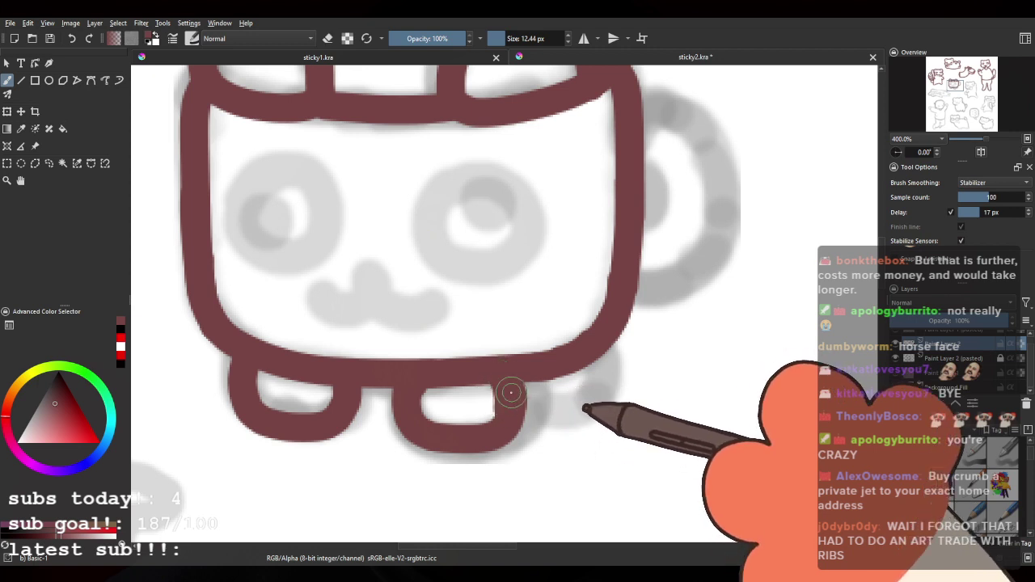
left_click_drag(506, 380, 511, 396)
Step: Ink the mug's right foot behind the middle one and a small back foot between the left and middle feet
left_click_drag(591, 339, 567, 353)
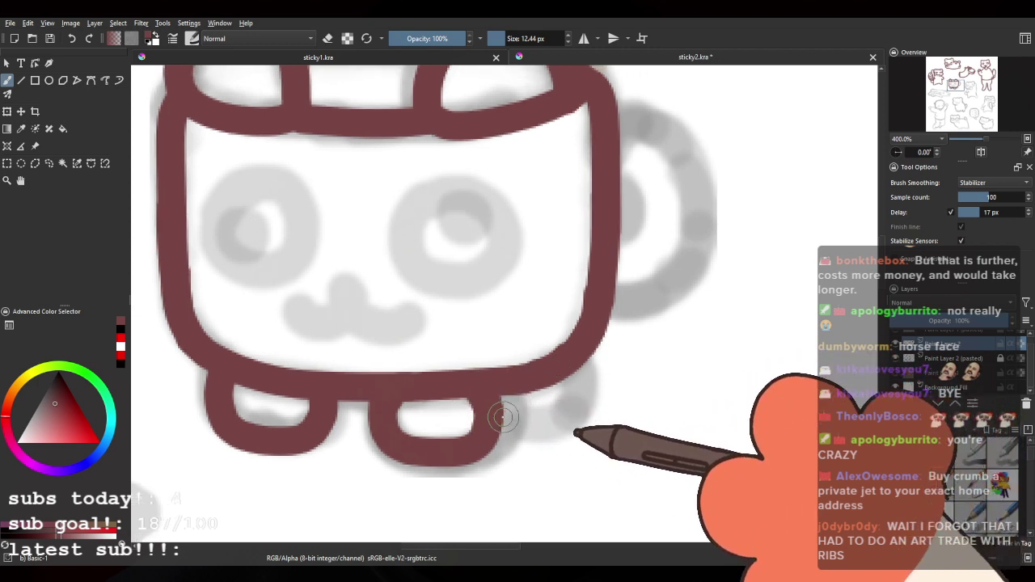
mouse_move(501, 416)
left_mouse_down()
mouse_move(531, 421)
mouse_move(577, 381)
left_mouse_up()
mouse_move(533, 424)
left_mouse_down()
mouse_move(580, 414)
mouse_move(591, 365)
left_mouse_up()
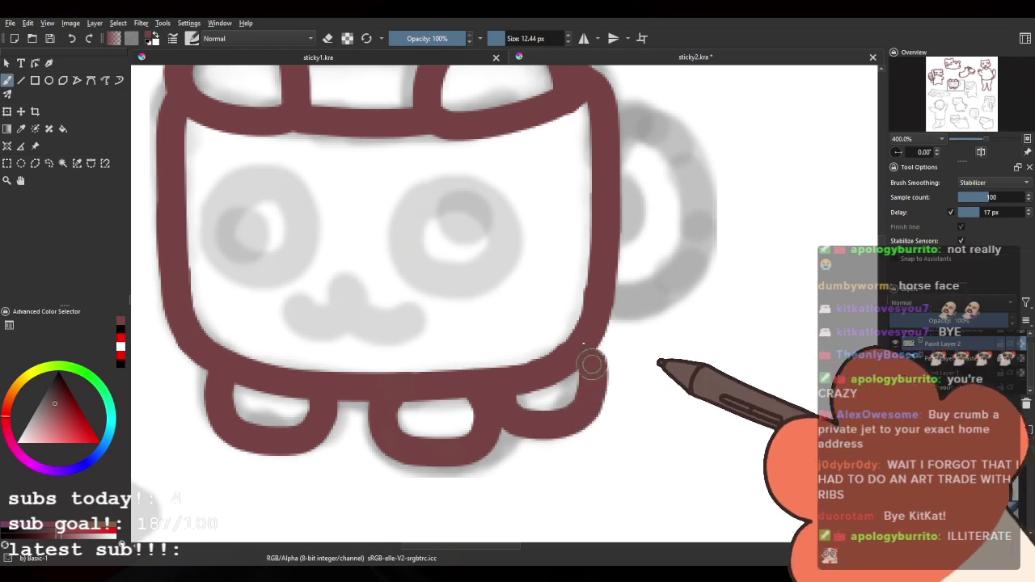
left_click_drag(527, 413, 559, 443)
left_click_drag(365, 432, 412, 449)
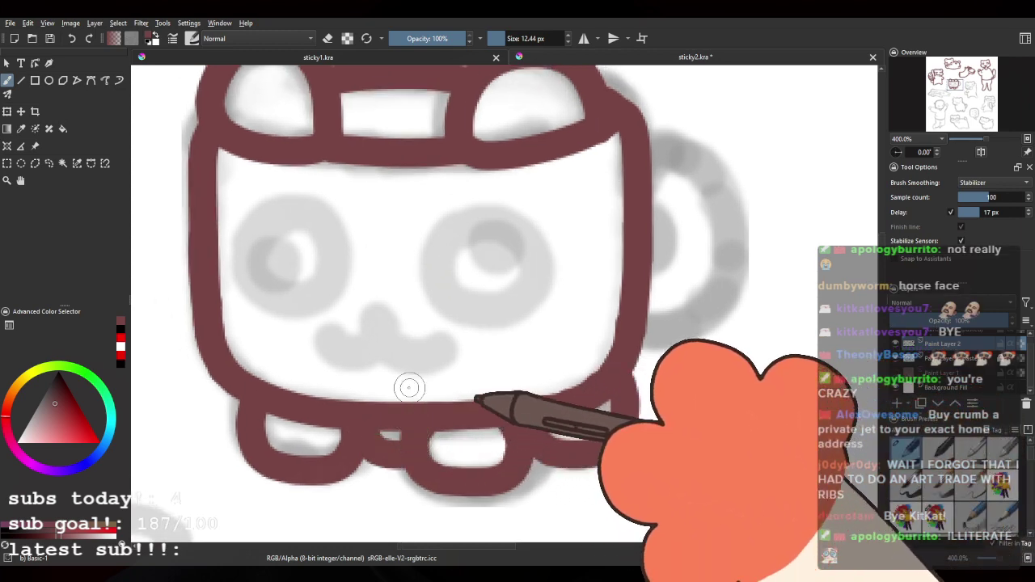
Step: Ink the mug's curved handle and the small rounded bump inside it on the mug's right side
scroll(416, 279, "down", 4)
scroll(482, 231, "down", 2)
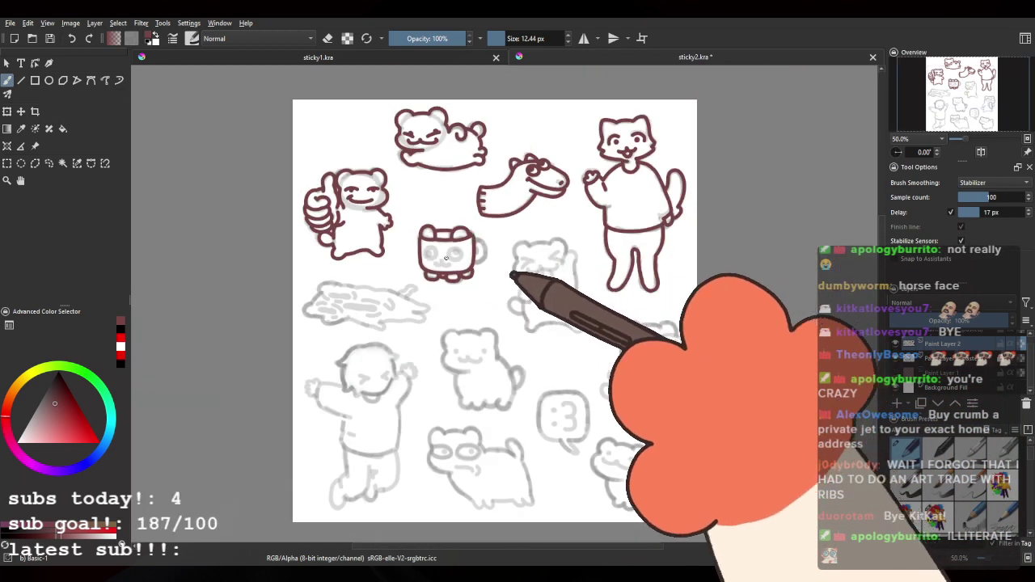
scroll(453, 257, "up", 4)
scroll(572, 207, "up", 3)
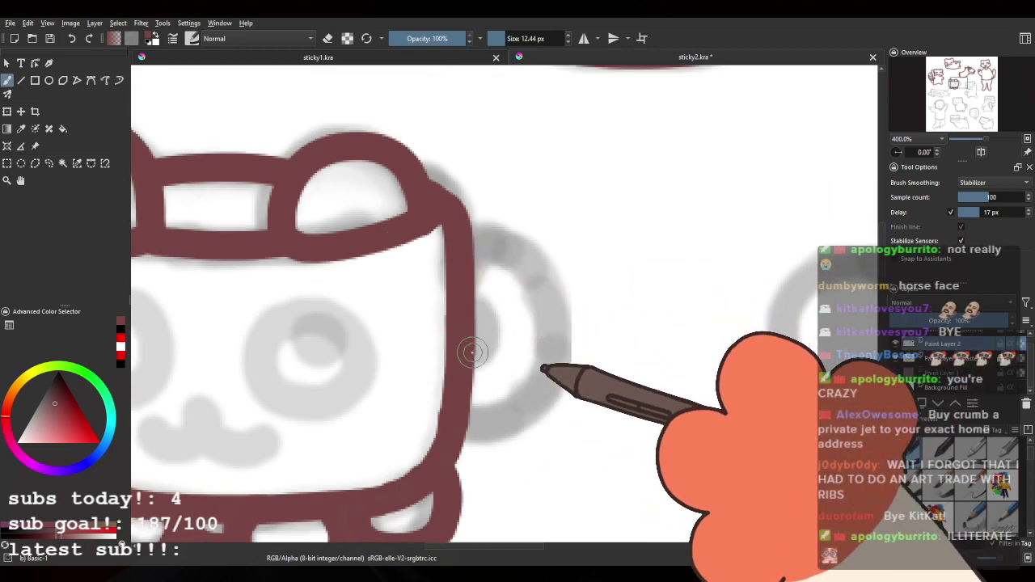
mouse_move(474, 349)
left_mouse_down()
mouse_move(468, 275)
mouse_move(558, 324)
left_mouse_up()
key("ctrl+z")
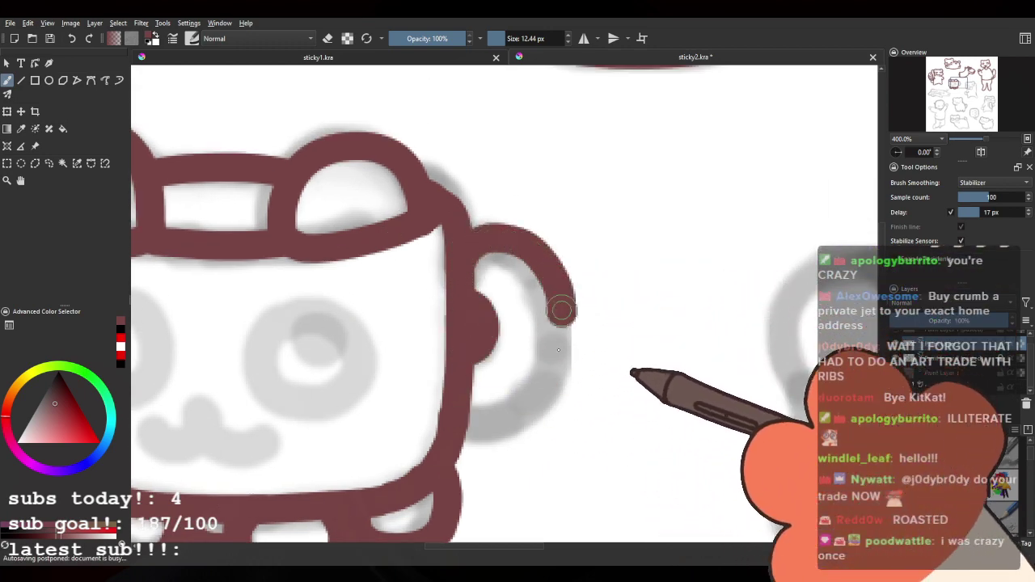
key("ctrl+z")
left_click_drag(472, 404, 530, 395)
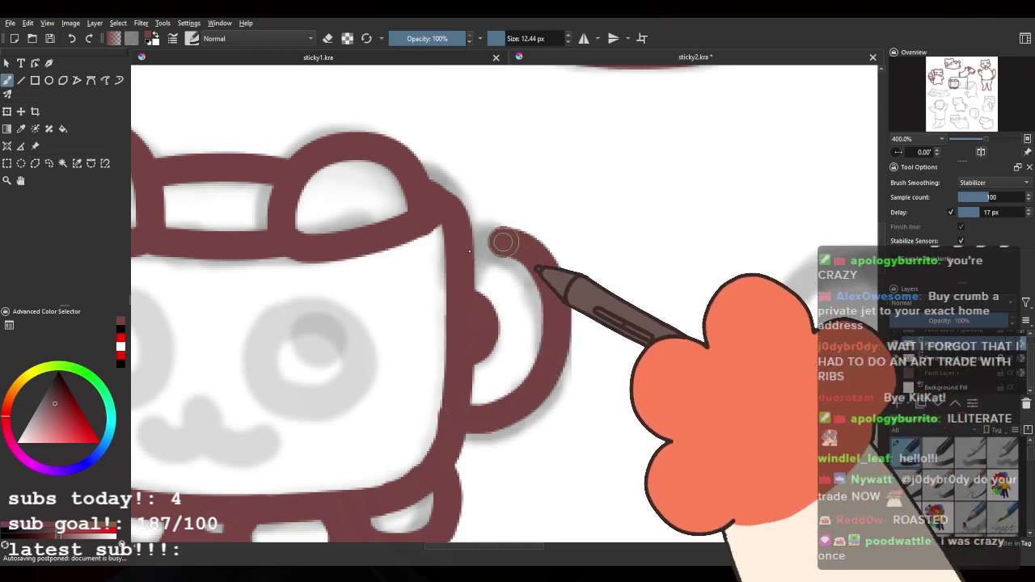
Step: Ink the mug's two round eyes as thick rings over the sketched eyes
left_click_drag(269, 344, 490, 204)
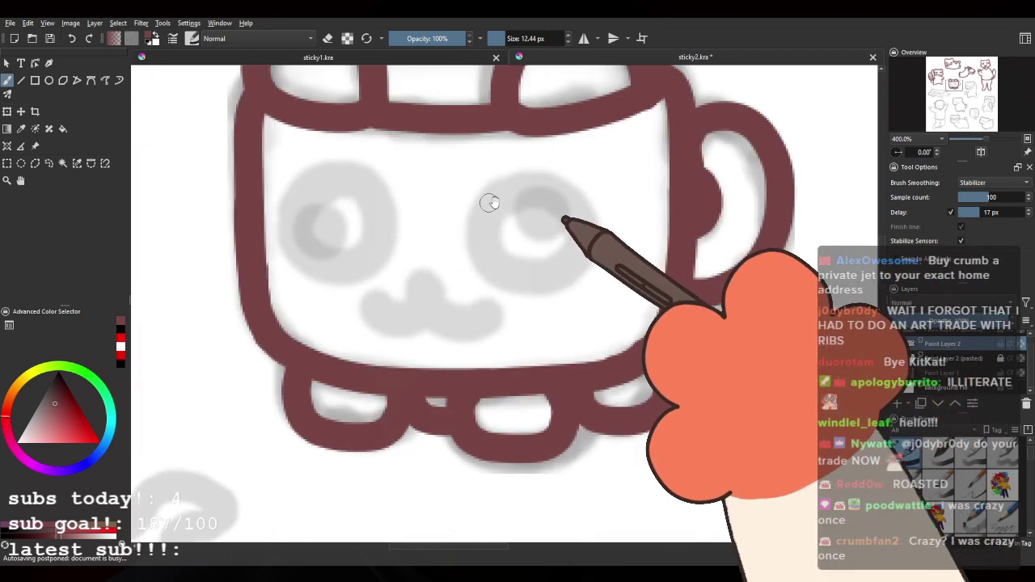
mouse_move(347, 208)
left_mouse_down()
mouse_move(389, 274)
mouse_move(319, 222)
mouse_move(389, 275)
mouse_move(310, 228)
left_mouse_up()
key("ctrl+z")
left_click_drag(530, 226, 499, 233)
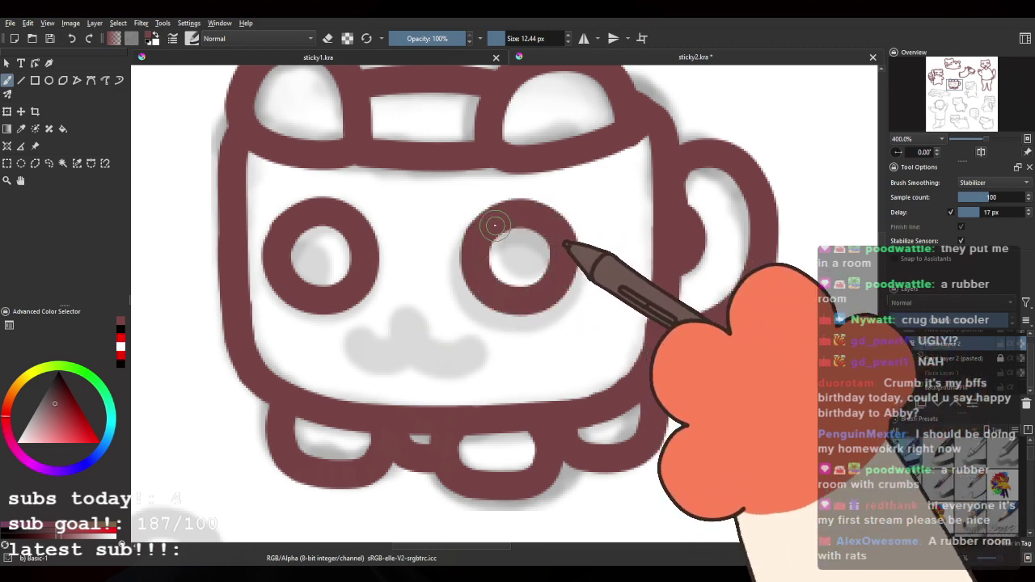
Step: Fill in the pupils of both eyes, leaving a white crescent highlight in each
left_click_drag(454, 333, 466, 372)
mouse_move(323, 296)
left_mouse_down()
mouse_move(316, 282)
mouse_move(305, 293)
left_mouse_up()
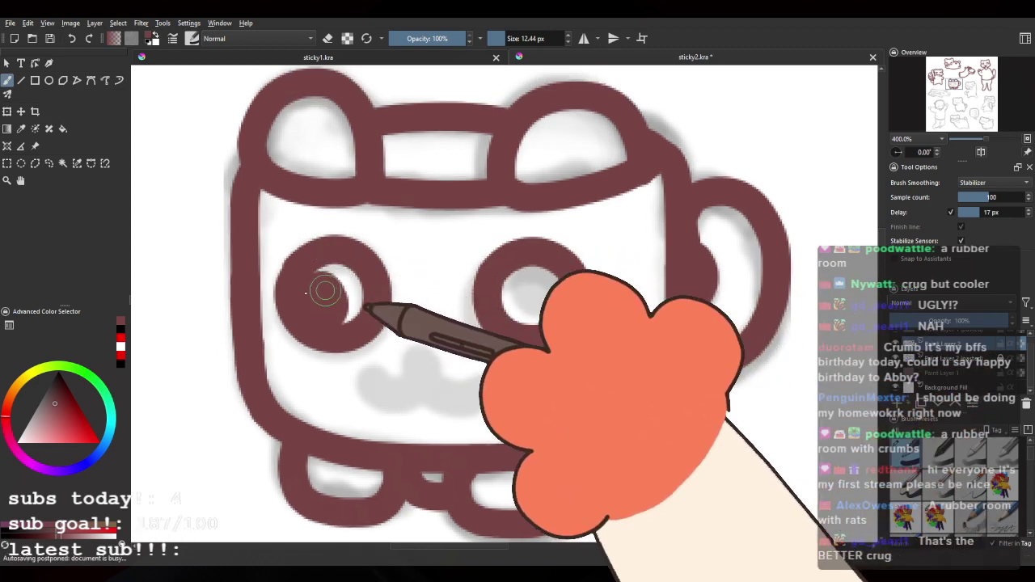
left_click_drag(528, 287, 537, 300)
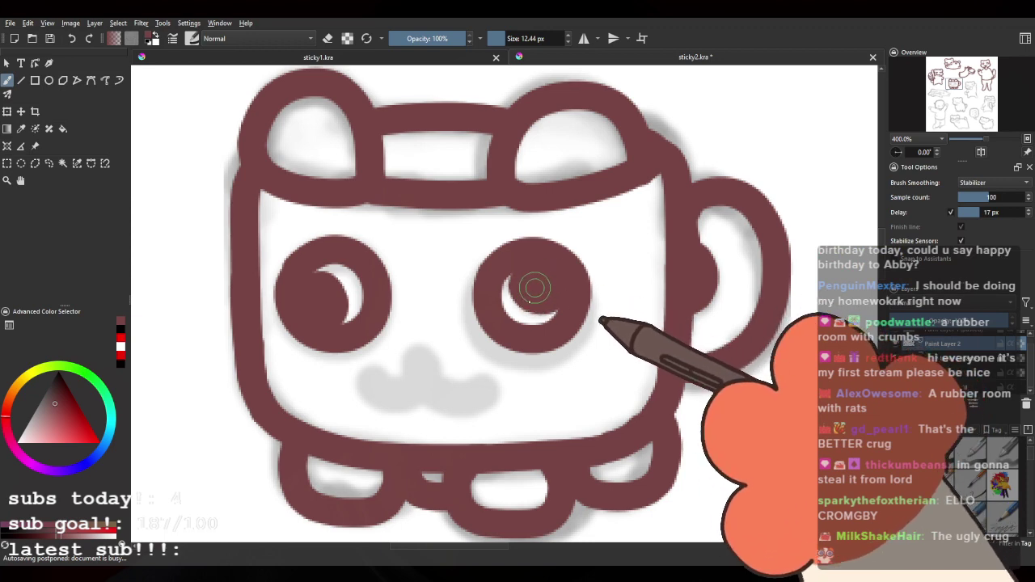
Step: Ink the mug's wavy cat mouth below the eyes
left_click_drag(466, 304, 454, 260)
left_click_drag(357, 332, 412, 336)
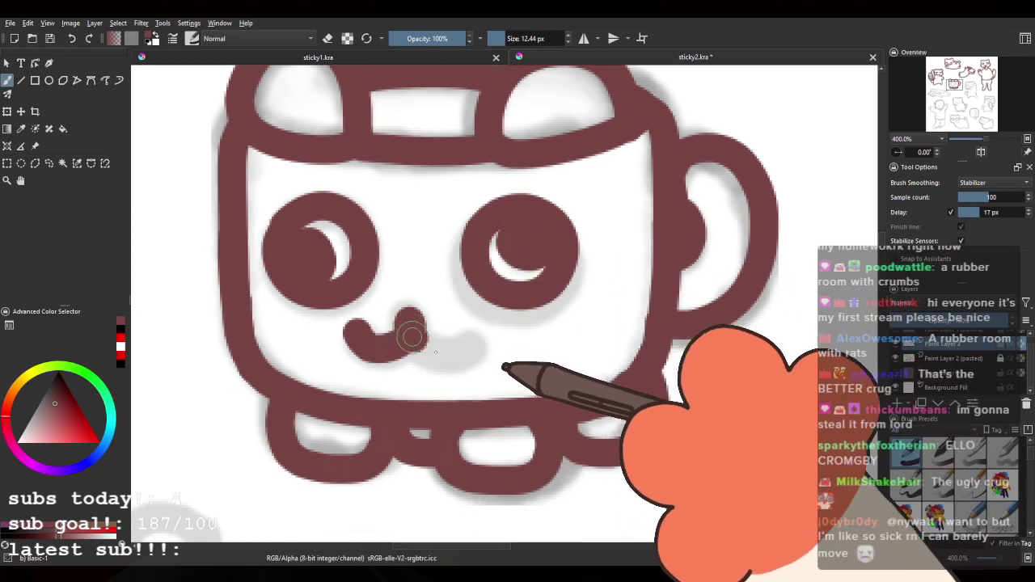
key("ctrl+z")
left_click_drag(346, 333, 408, 333)
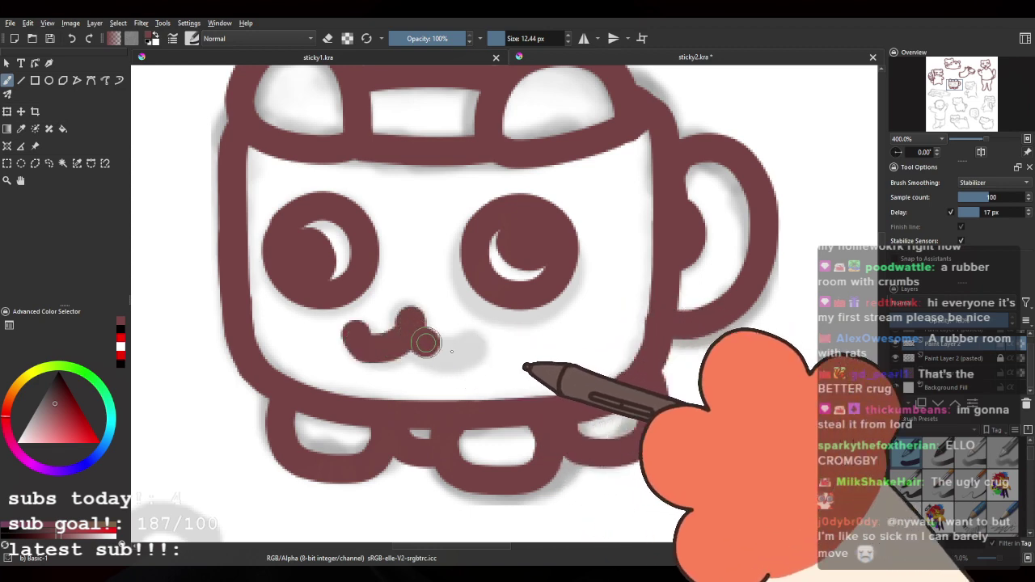
Step: Examine the inked mug character against the other drawings on the sheet
scroll(347, 287, "down", 3)
scroll(491, 232, "down", 4)
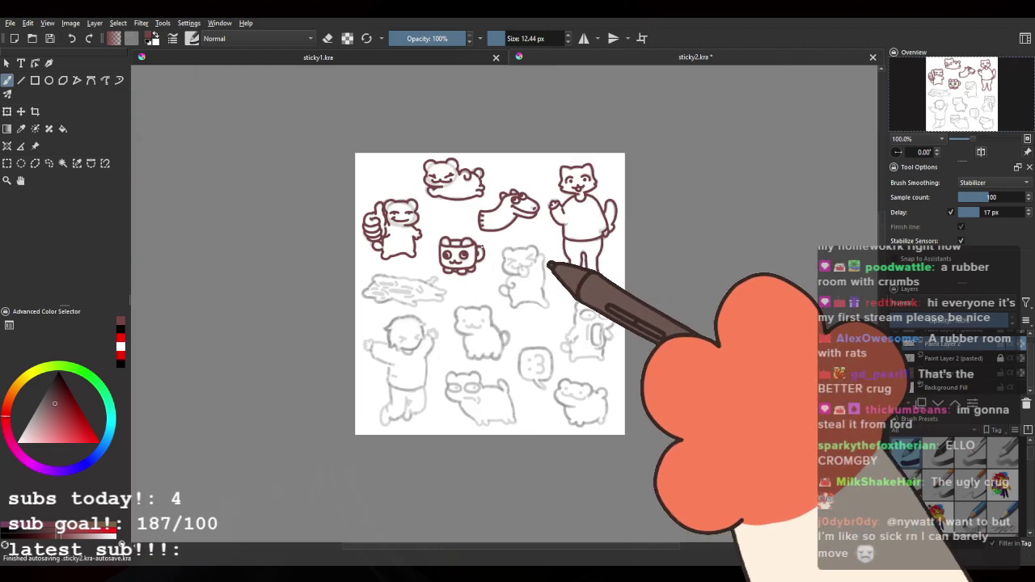
left_click_drag(496, 236, 482, 224)
scroll(480, 224, "up", 4)
scroll(472, 222, "down", 1)
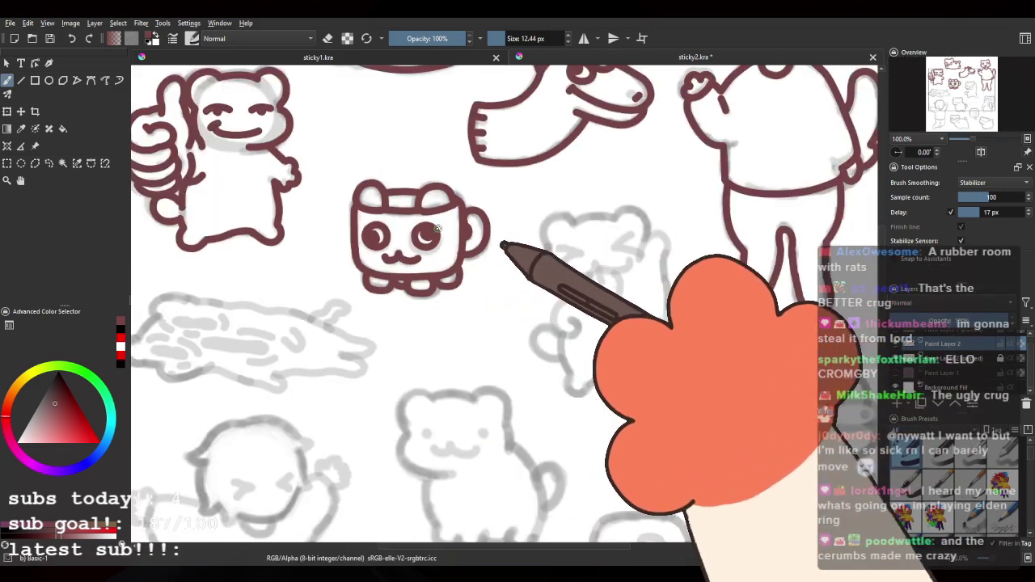
scroll(472, 223, "down", 3)
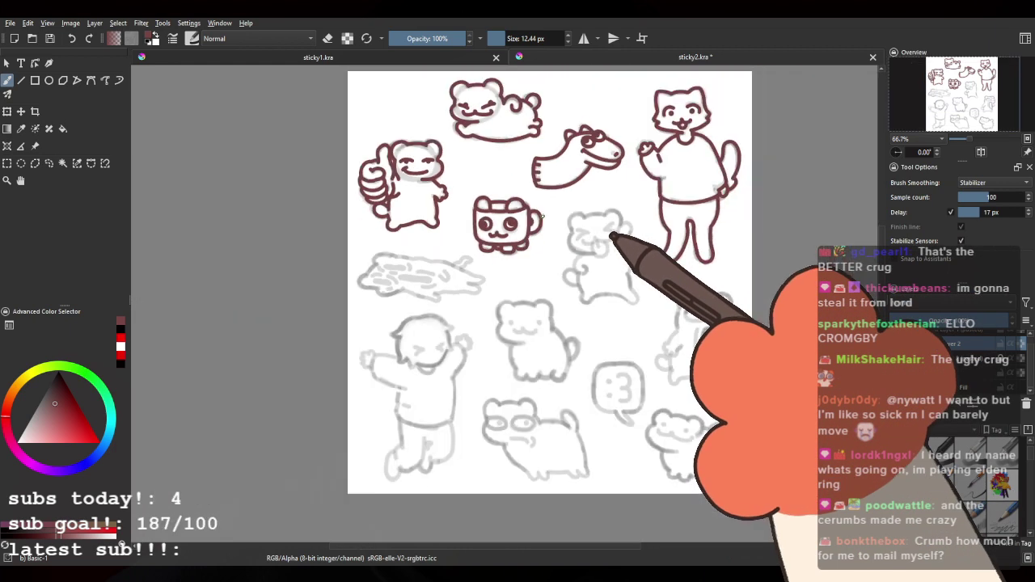
left_click_drag(558, 209, 547, 193)
scroll(474, 227, "up", 1)
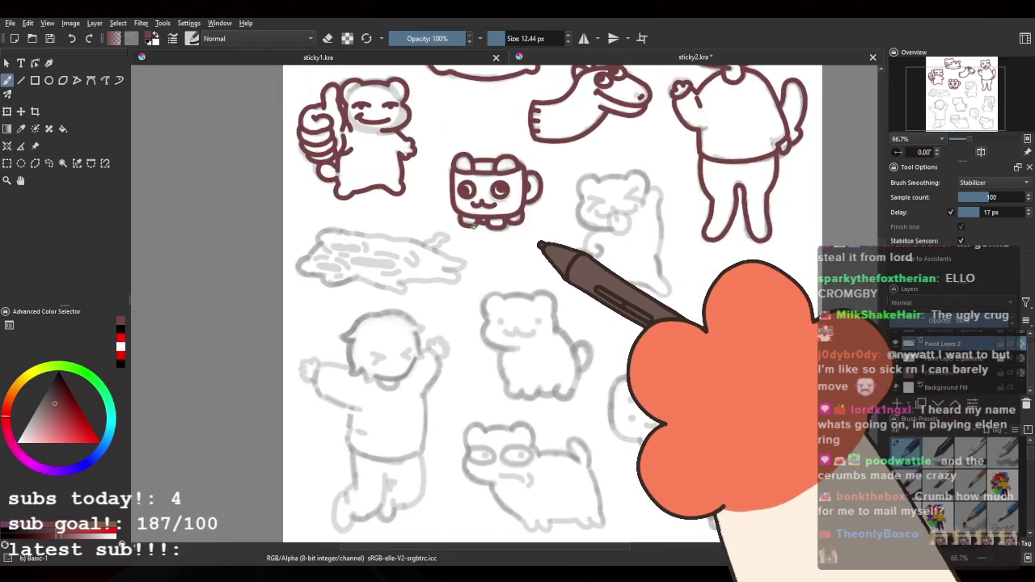
scroll(474, 225, "down", 2)
left_click_drag(546, 230, 519, 227)
Step: Ink the top of the head between the ears on the tongue-out bear sketch, redrawing the curve until it is smooth
scroll(518, 218, "up", 4)
scroll(554, 167, "up", 3)
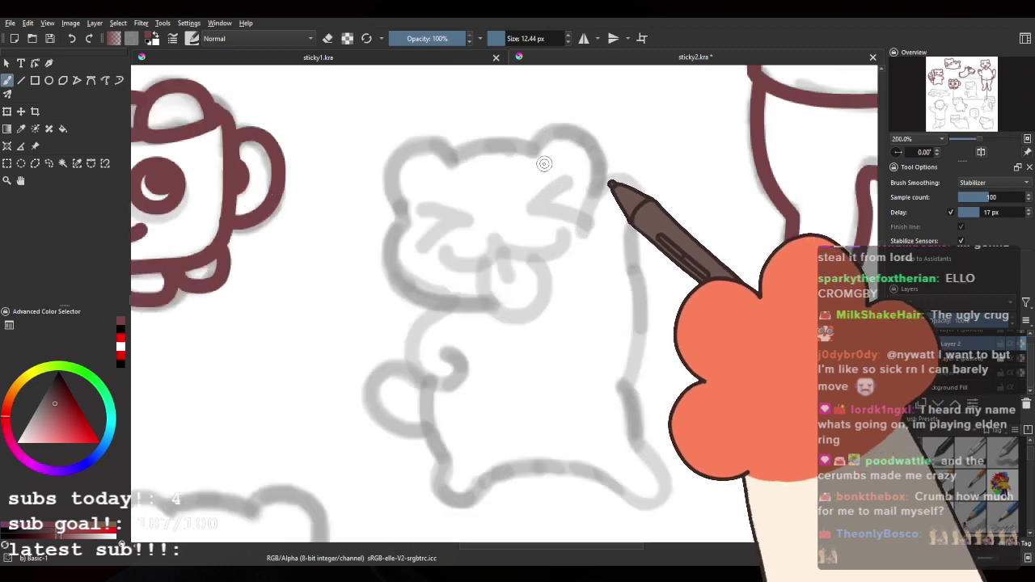
mouse_move(499, 118)
left_mouse_down()
mouse_move(448, 209)
mouse_move(395, 182)
left_mouse_up()
left_click_drag(330, 189, 474, 169)
key("ctrl+z")
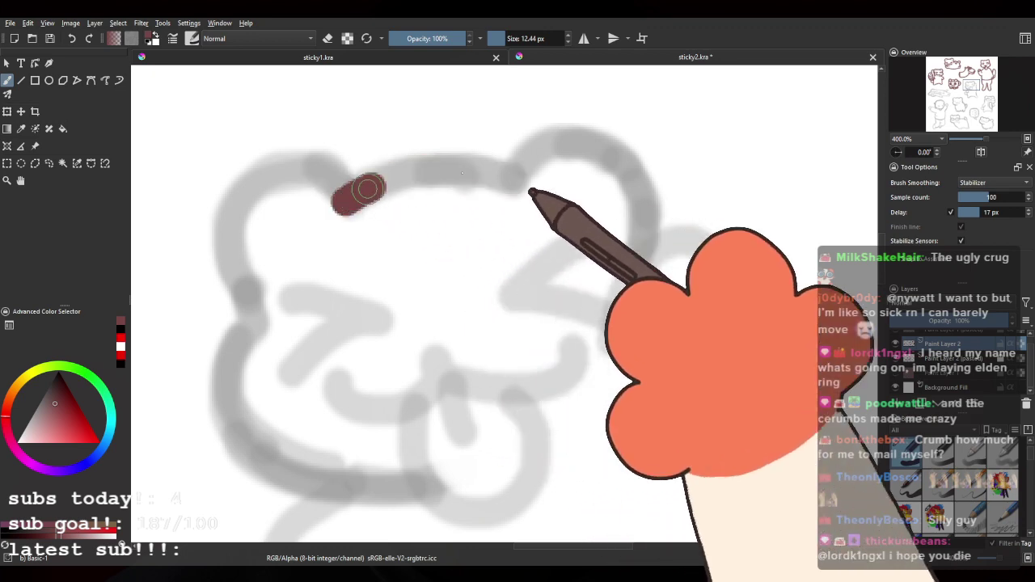
left_click_drag(368, 189, 525, 183)
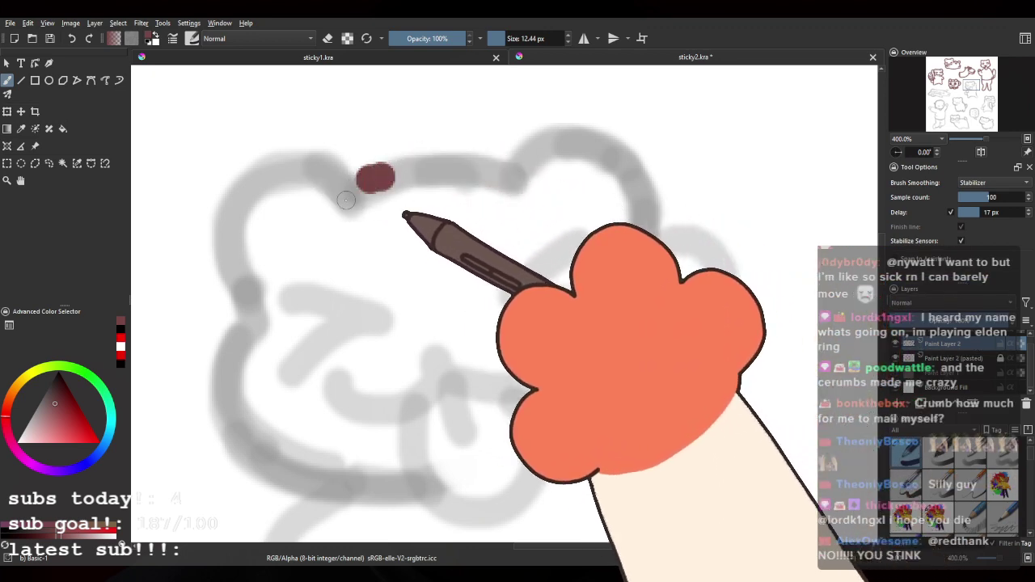
key("ctrl+z")
left_click_drag(345, 198, 466, 159)
key("ctrl+z")
left_click_drag(344, 206, 522, 176)
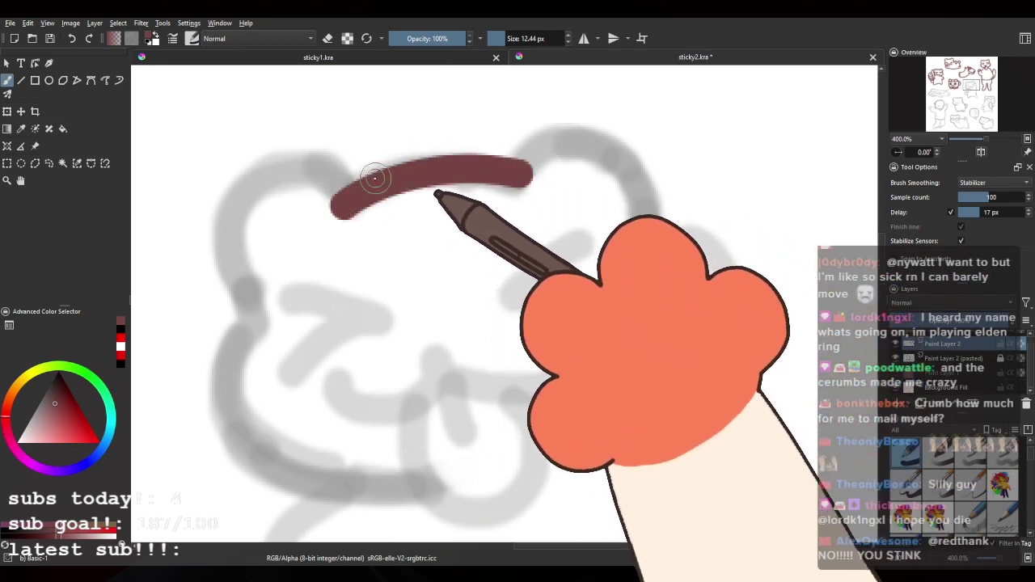
key("ctrl+z")
left_click_drag(334, 208, 492, 173)
key("ctrl+z")
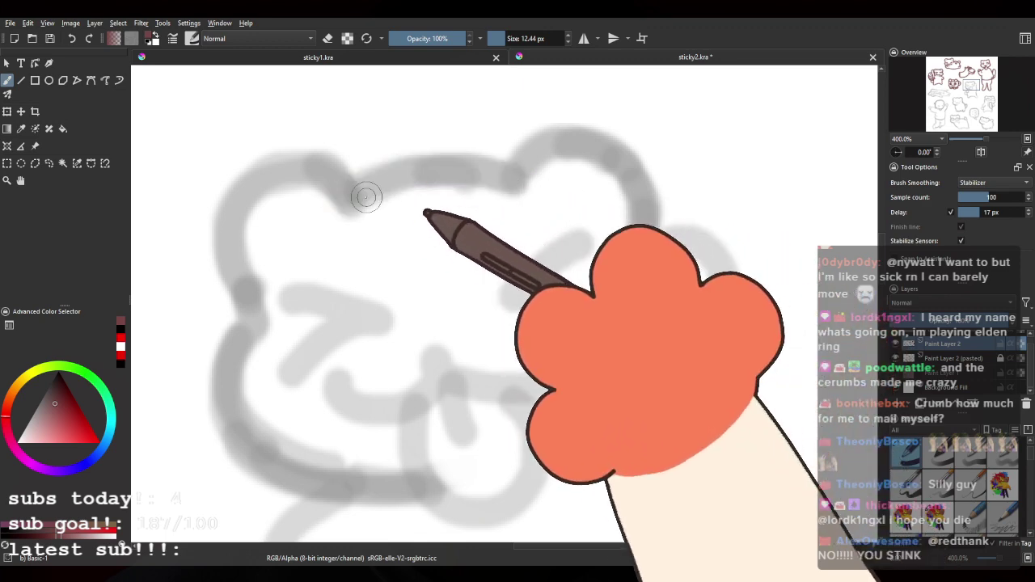
left_click_drag(333, 199, 512, 170)
left_click_drag(307, 161, 410, 182)
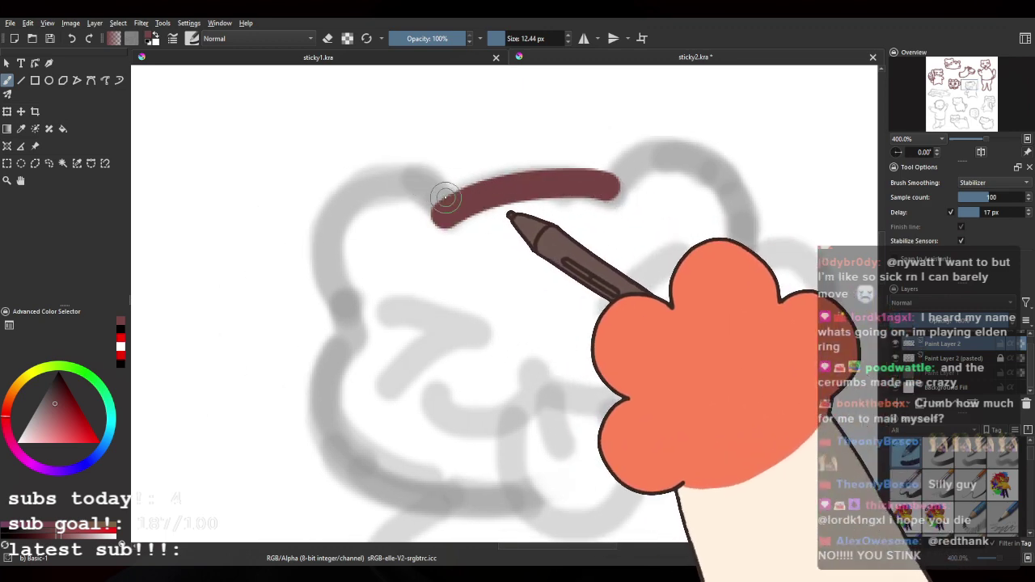
Step: Ink the tongue-out bear's left ear from the top of the head down to the cheek, redrawing the curve as needed
left_click_drag(340, 274, 366, 304)
key("ctrl+z")
mouse_move(444, 214)
left_mouse_down()
mouse_move(430, 188)
mouse_move(365, 317)
mouse_move(326, 200)
mouse_move(452, 374)
left_mouse_up()
key("ctrl+z")
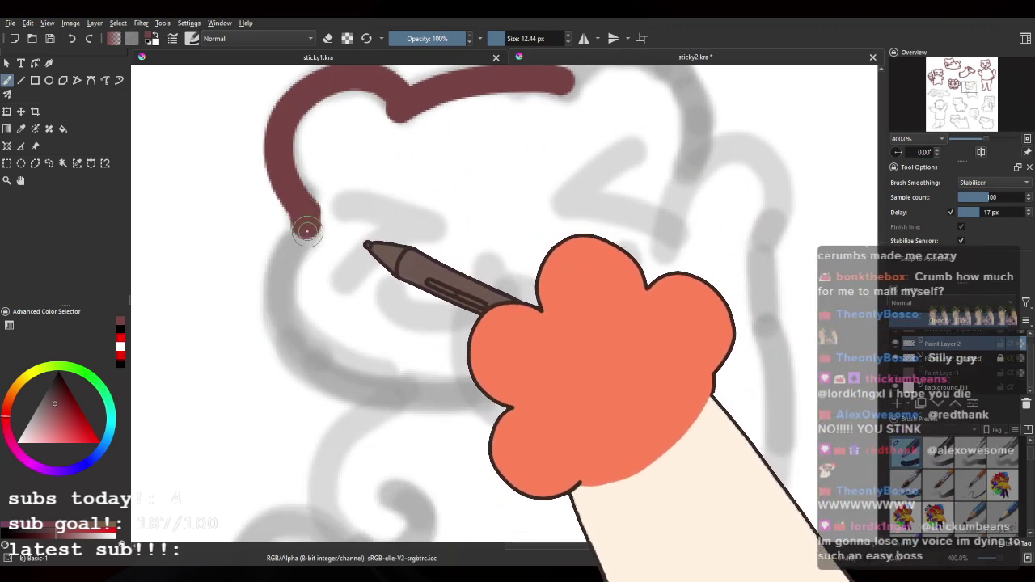
Step: Try to ink the bear's left cheek and jaw as one curve from the base of the ear to the tongue
mouse_move(307, 226)
left_mouse_down()
mouse_move(282, 276)
mouse_move(484, 396)
left_mouse_up()
key("ctrl+z")
mouse_move(308, 229)
left_mouse_down()
mouse_move(280, 270)
mouse_move(478, 378)
left_mouse_up()
key("ctrl+z")
left_click_drag(284, 274, 412, 404)
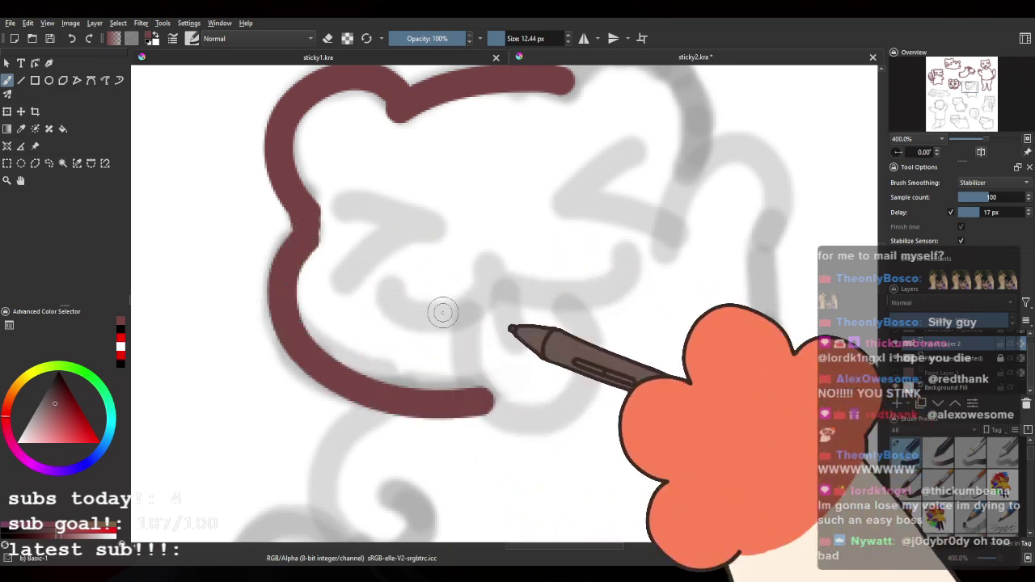
key("ctrl+z")
left_click_drag(291, 253, 480, 342)
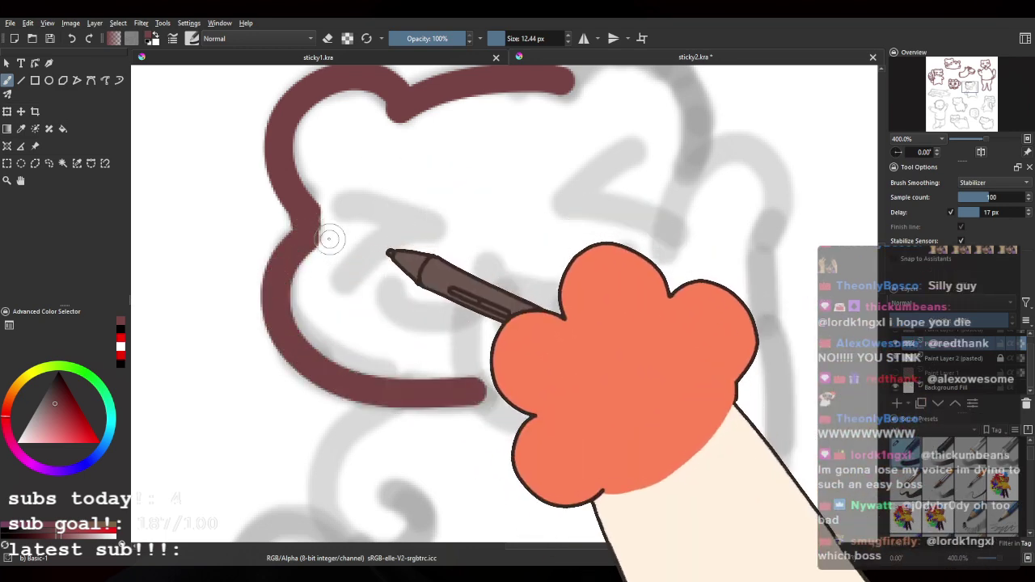
left_click_drag(297, 240, 481, 364)
key("ctrl+z")
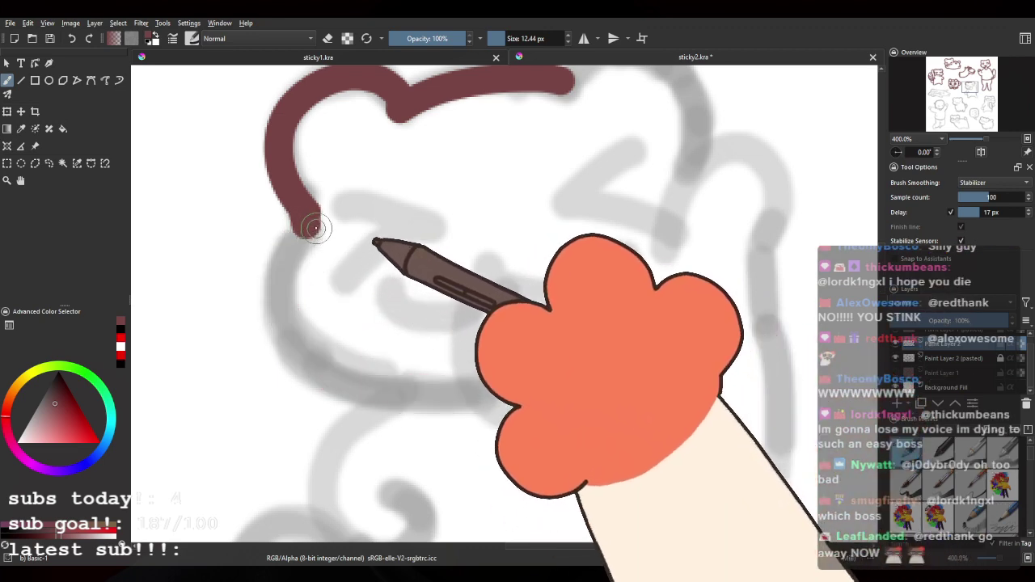
left_click_drag(310, 234, 493, 347)
key("ctrl+z")
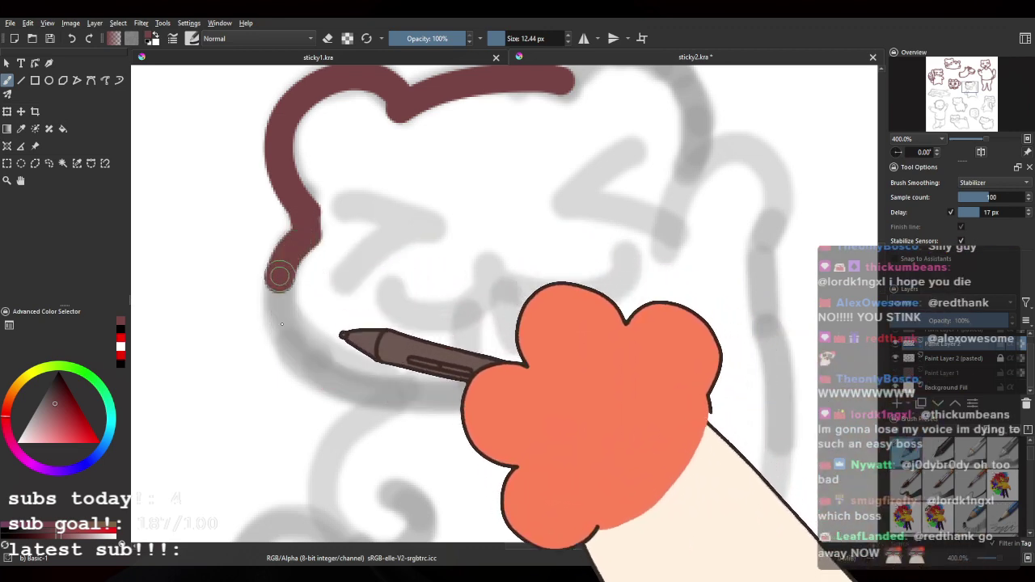
left_click_drag(279, 275, 474, 379)
key("ctrl+z")
left_click_drag(292, 250, 462, 346)
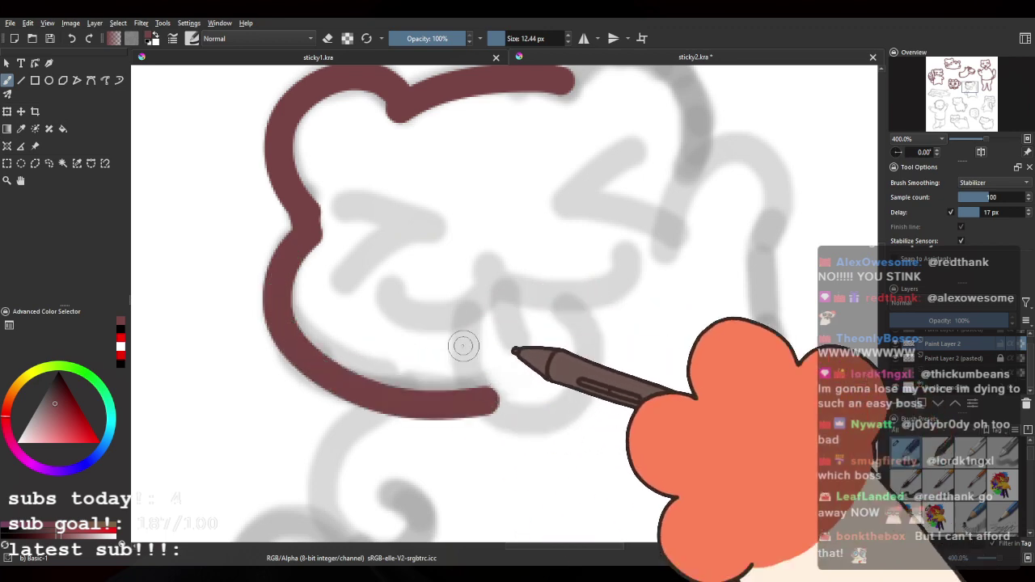
key("ctrl+z")
left_click_drag(283, 275, 473, 368)
key("ctrl+z")
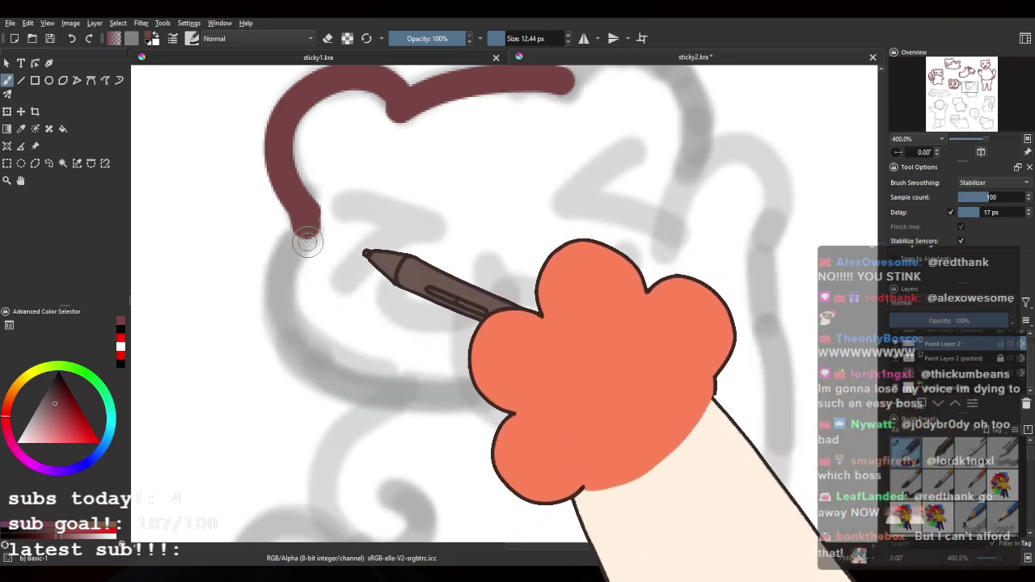
left_click_drag(278, 279, 473, 369)
key("ctrl+z")
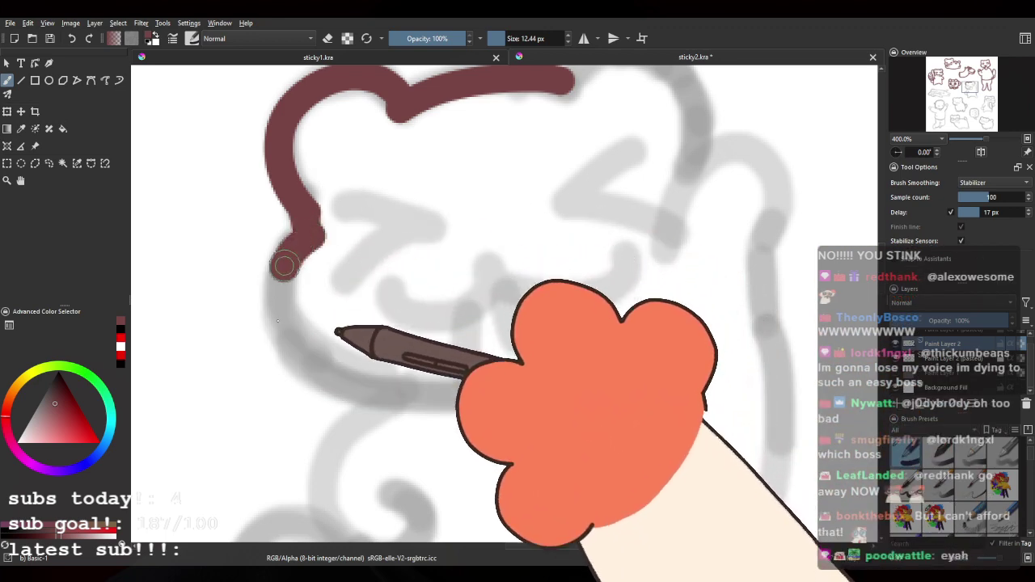
left_click_drag(284, 266, 439, 346)
key("ctrl+z")
left_click_drag(275, 299, 469, 396)
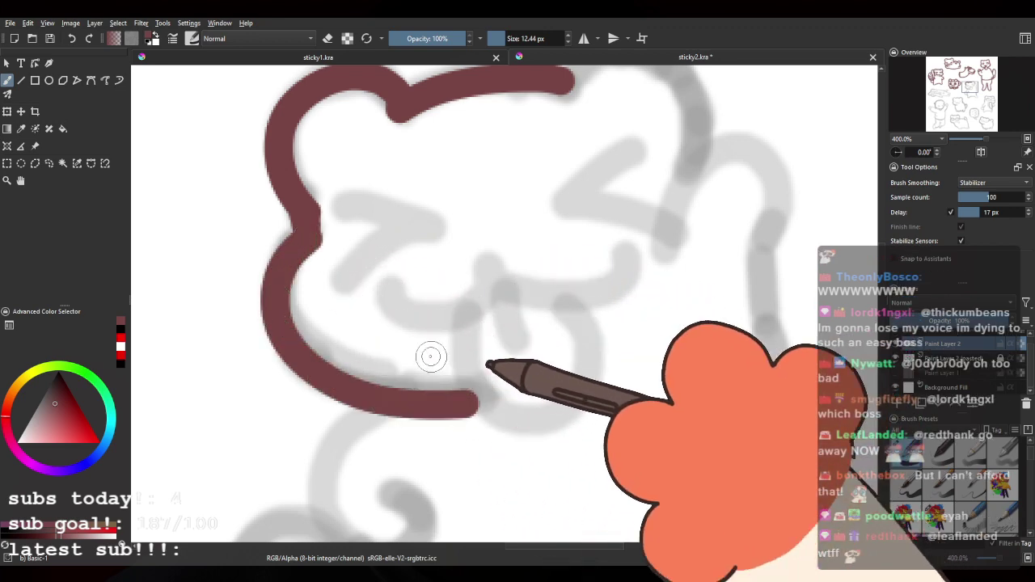
key("ctrl+z")
left_click_drag(295, 340, 477, 380)
key("ctrl+z")
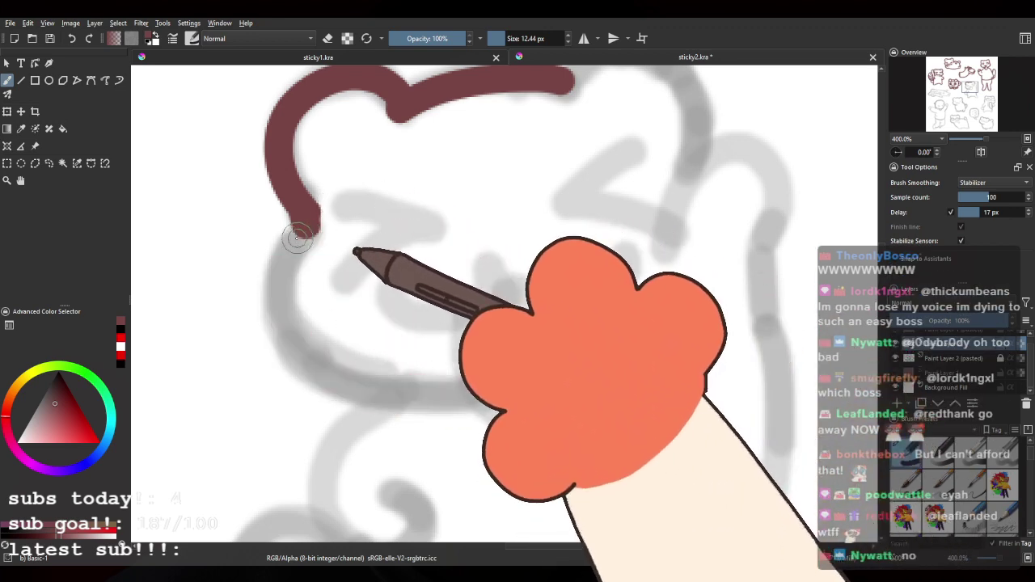
left_click_drag(305, 236, 415, 384)
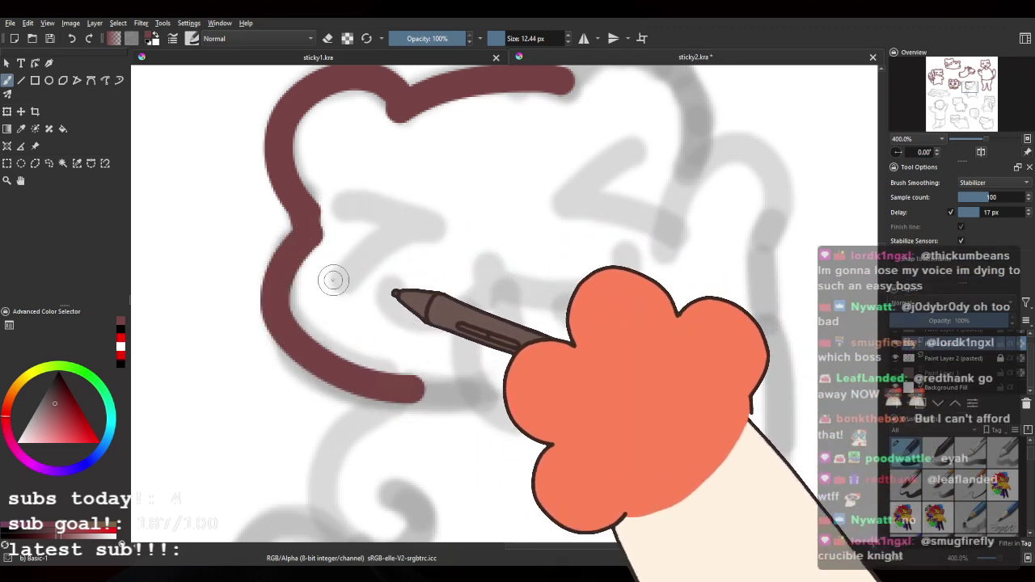
key("ctrl+z")
Step: Try to ink the cheek and jaw curve with the canvas rotated about 95 degrees, then reset the rotation
left_click_drag(285, 257, 518, 178)
mouse_move(547, 118)
left_mouse_down()
mouse_move(552, 161)
mouse_move(485, 138)
mouse_move(490, 235)
mouse_move(550, 199)
mouse_move(504, 161)
mouse_move(389, 354)
left_mouse_up()
key("ctrl+z")
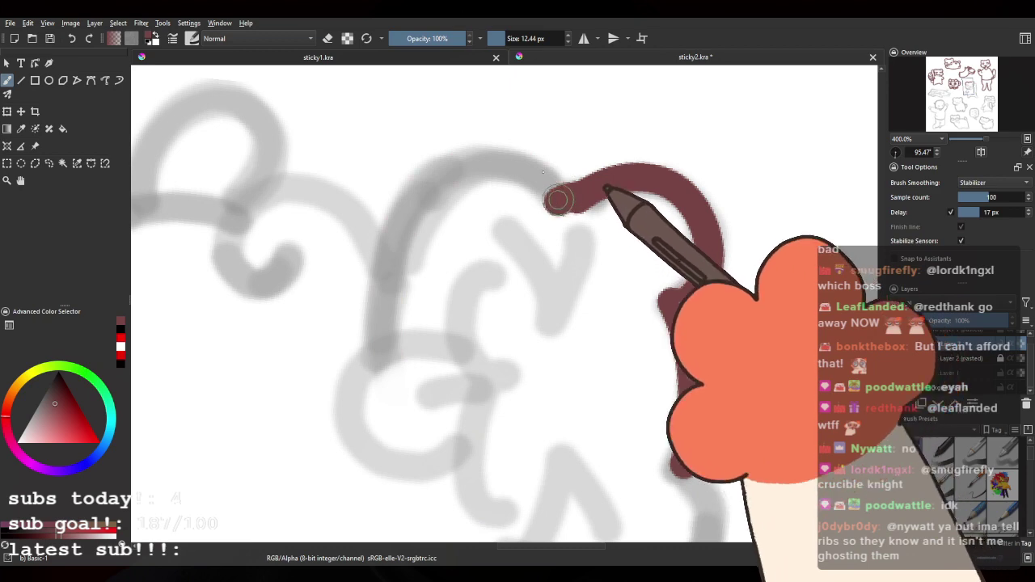
mouse_move(560, 202)
left_mouse_down()
mouse_move(499, 158)
mouse_move(374, 365)
left_mouse_up()
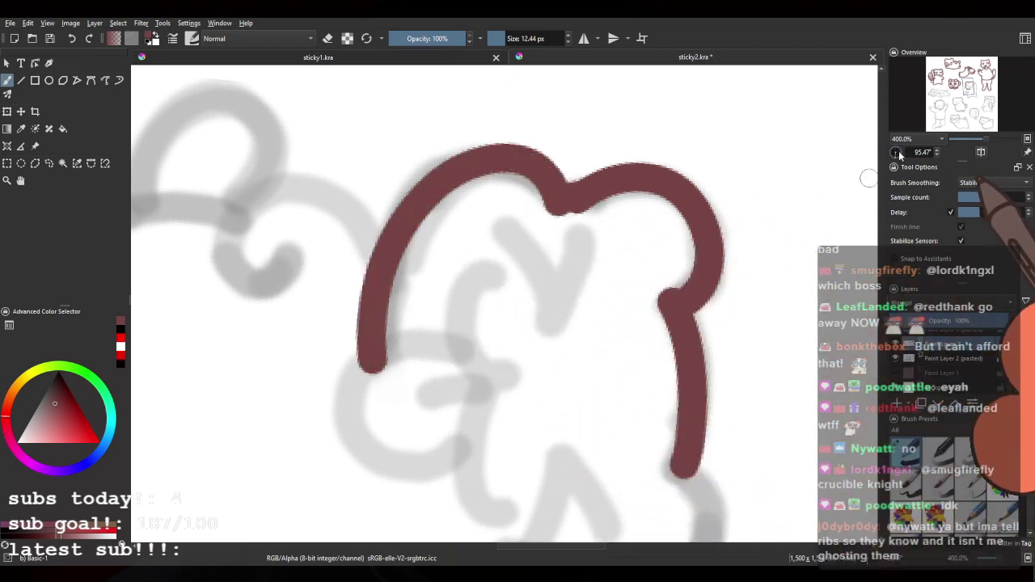
double_click(900, 153)
key("ctrl+z")
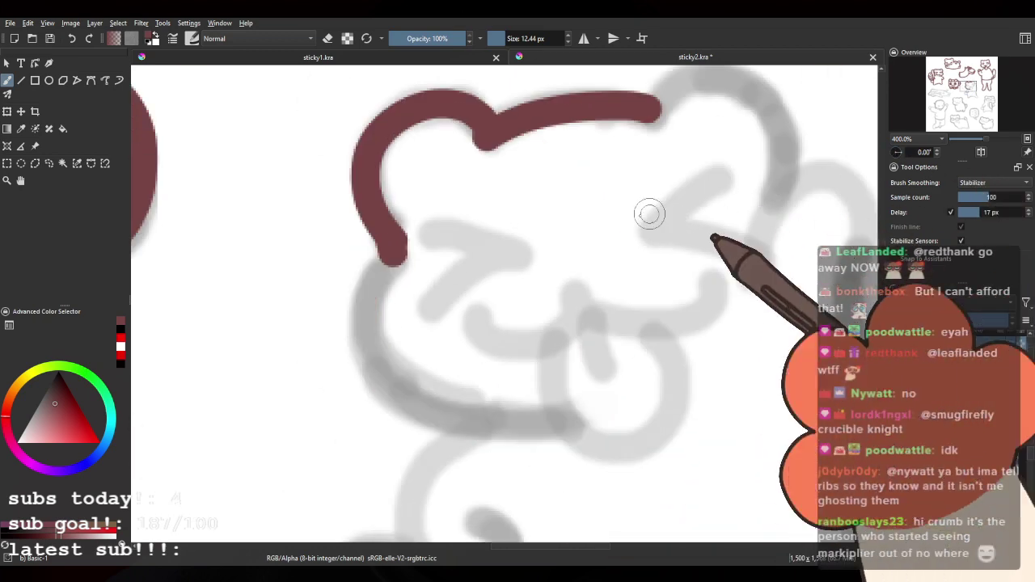
Step: Rotate the canvas, ink a smooth left cheek and jaw line from the ear to the tongue, and reset the rotation
mouse_move(362, 239)
left_mouse_down()
mouse_move(493, 110)
mouse_move(576, 121)
left_mouse_up()
left_click_drag(545, 189, 364, 404)
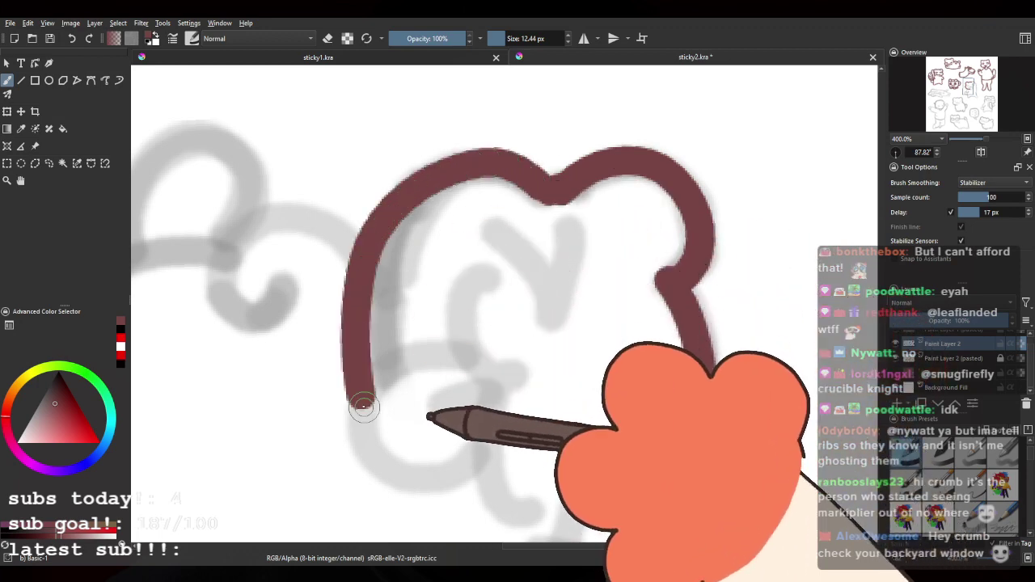
key("ctrl+z")
mouse_move(376, 252)
left_mouse_down()
mouse_move(438, 166)
mouse_move(530, 185)
left_mouse_up()
key("ctrl+z")
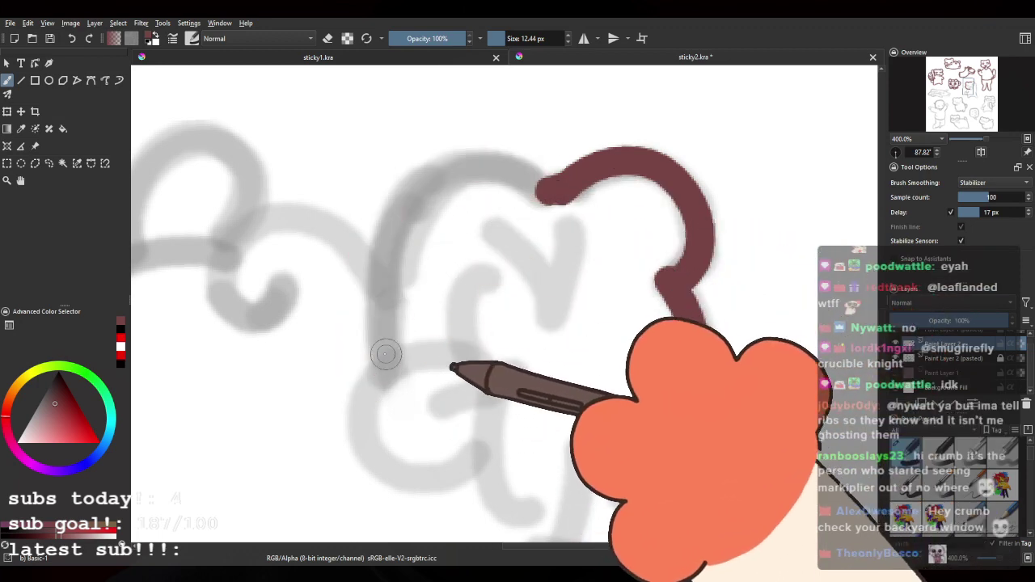
left_click_drag(407, 206, 521, 188)
left_click(897, 153)
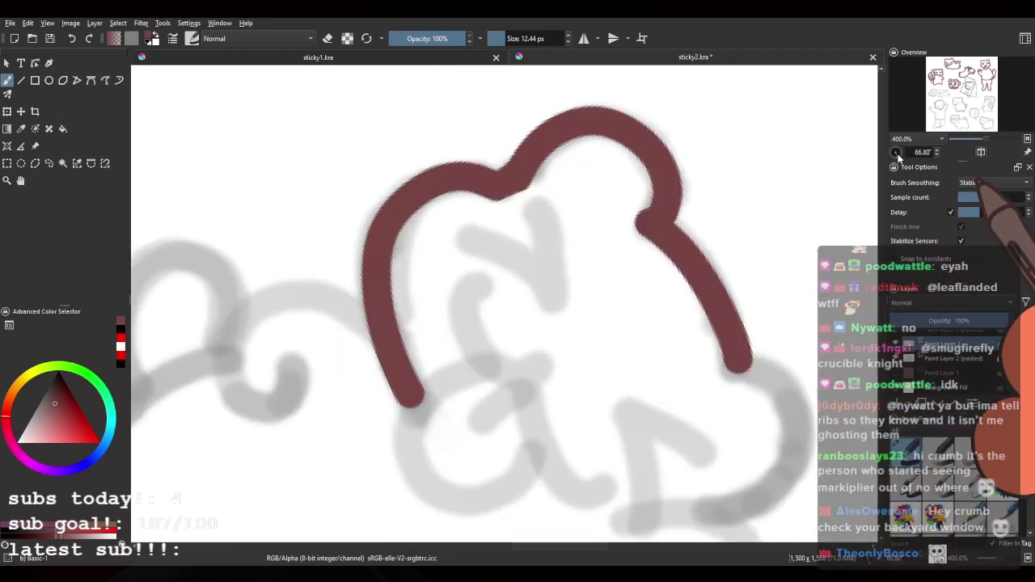
Step: Ink the bear's wavy mouth with two upturned curves meeting in the middle, redrawing uneven strokes
mouse_move(657, 230)
left_mouse_down()
mouse_move(437, 252)
mouse_move(427, 201)
left_mouse_up()
mouse_move(249, 292)
left_mouse_down()
mouse_move(319, 312)
mouse_move(356, 263)
left_mouse_up()
left_click_drag(242, 286, 314, 310)
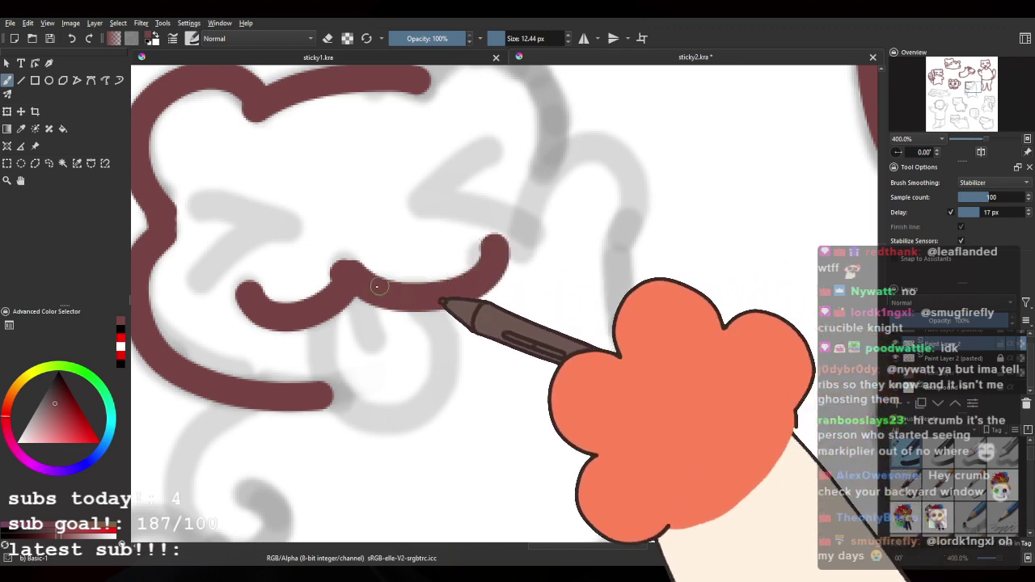
key("ctrl+z")
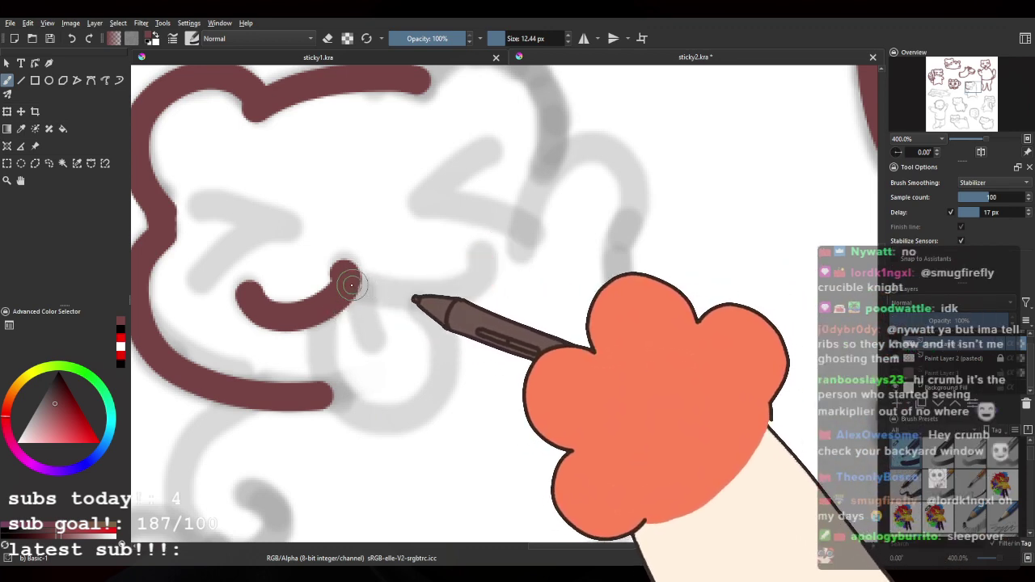
key("ctrl+z")
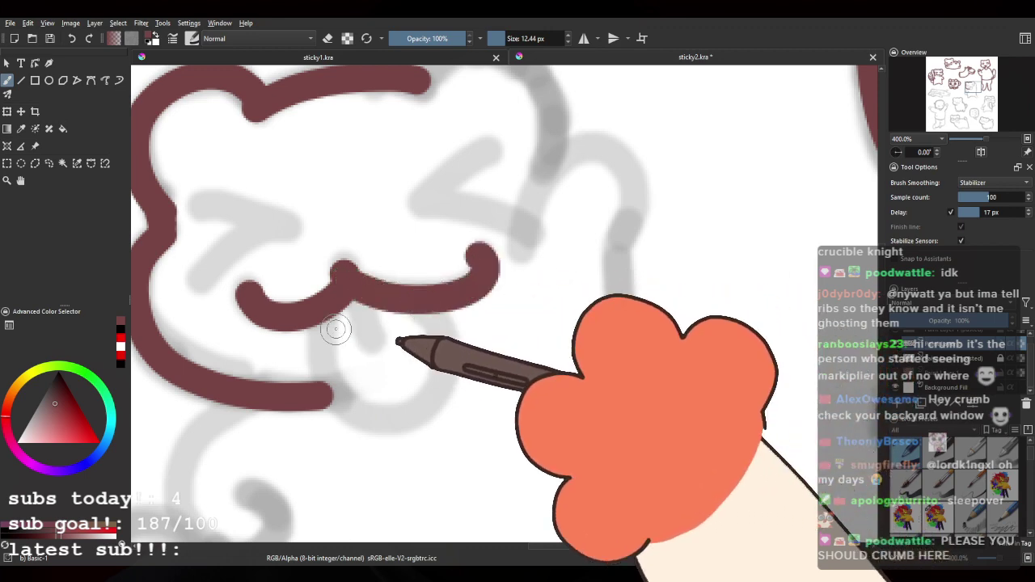
Step: Ink the rounded tongue hanging from the mouth, redrawing its outline once, and add the short centre crease
left_click_drag(366, 340, 405, 316)
mouse_move(363, 343)
left_mouse_down()
mouse_move(442, 386)
mouse_move(439, 275)
left_mouse_up()
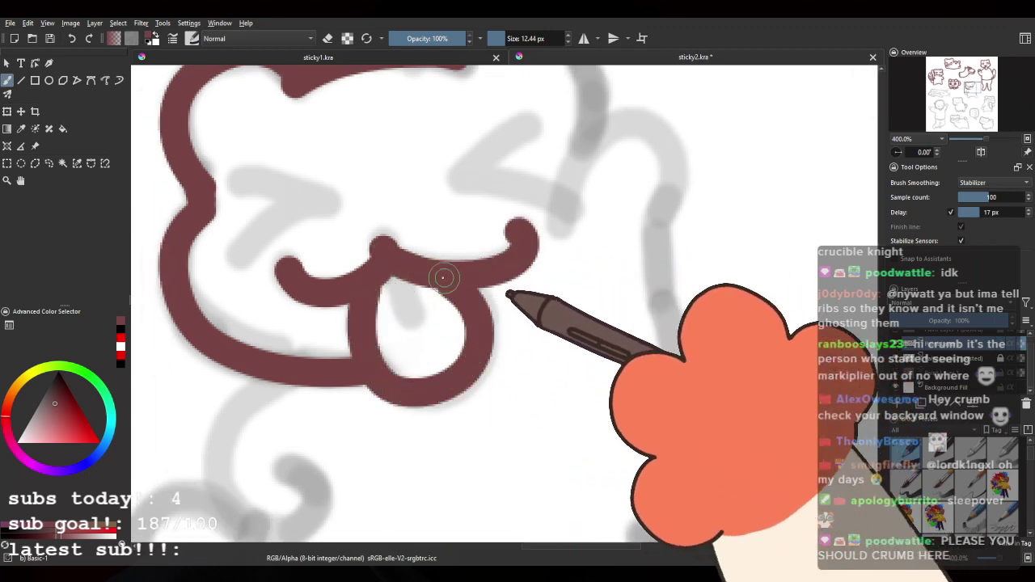
key("ctrl+z")
mouse_move(370, 288)
left_mouse_down()
mouse_move(371, 366)
mouse_move(462, 379)
mouse_move(474, 289)
left_mouse_up()
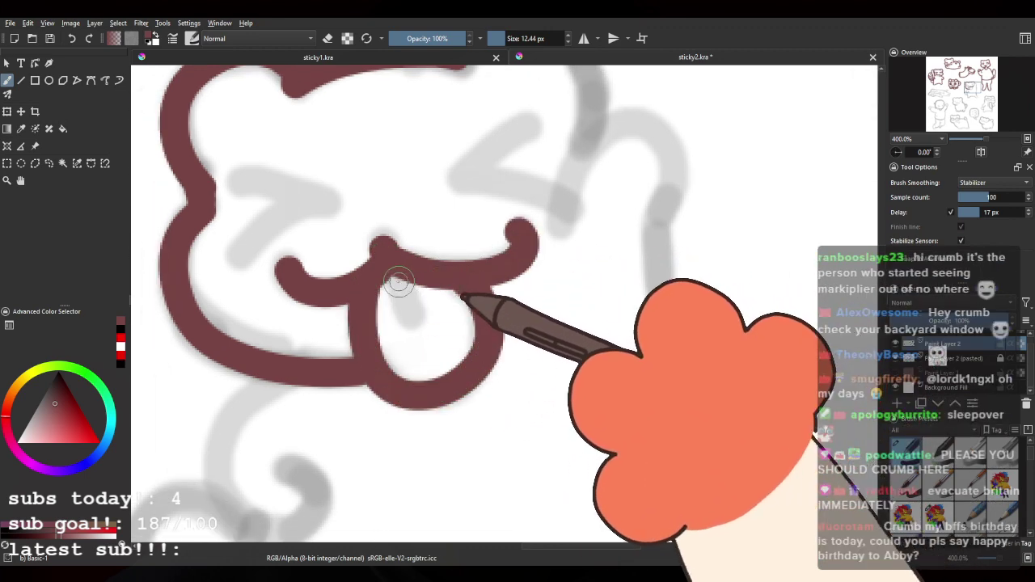
Step: Ink the two squeezed-shut eyes as inward-pointing chevrons above the mouth
left_click_drag(303, 200, 396, 293)
mouse_move(323, 274)
left_mouse_down()
mouse_move(406, 293)
mouse_move(323, 357)
left_mouse_up()
key("ctrl+z")
mouse_move(327, 274)
left_mouse_down()
mouse_move(418, 296)
mouse_move(322, 350)
left_mouse_up()
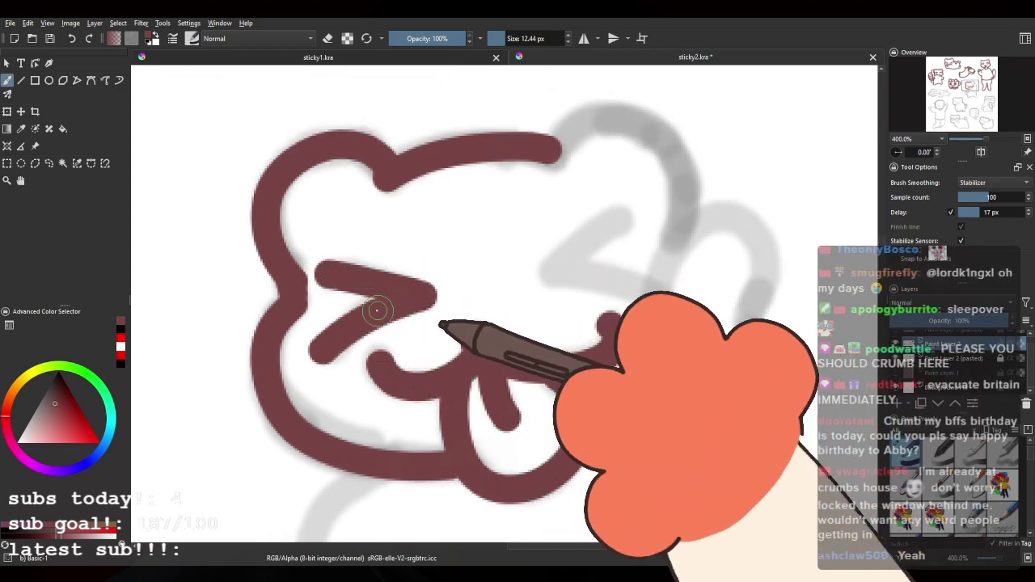
mouse_move(604, 227)
left_mouse_down()
mouse_move(562, 217)
mouse_move(594, 271)
left_mouse_up()
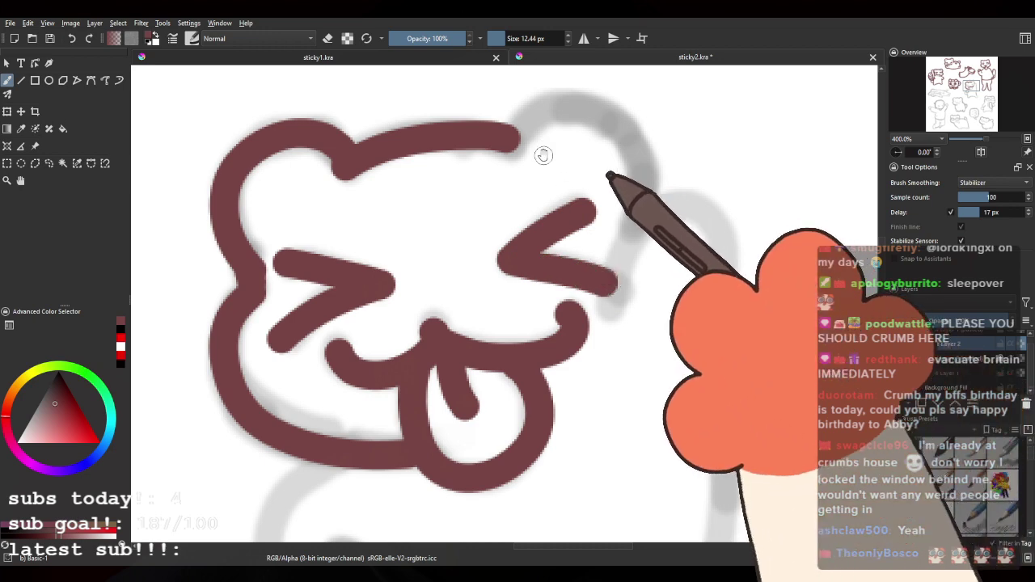
Step: Ink the bear's right ear from the top of the head down to the raised arm, redrawing it closer to the sketch
mouse_move(543, 156)
left_mouse_down()
mouse_move(472, 140)
mouse_move(552, 169)
left_mouse_up()
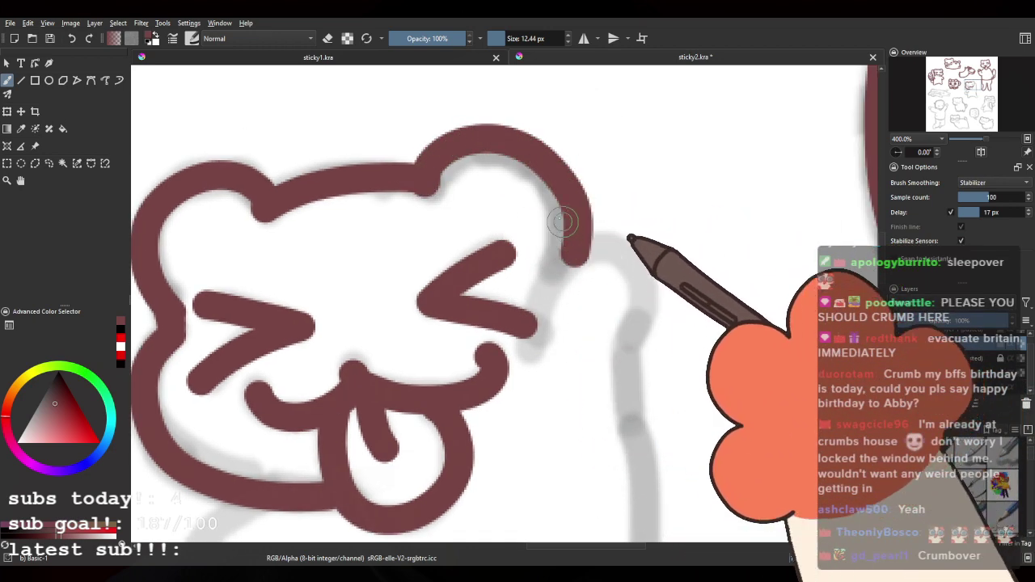
key("ctrl+z")
mouse_move(426, 179)
left_mouse_down()
mouse_move(494, 145)
mouse_move(561, 179)
mouse_move(573, 251)
left_mouse_up()
Step: Ink the rounded paw of the raised arm beside the right ear and eye
left_click_drag(558, 273, 469, 206)
mouse_move(444, 248)
left_mouse_down()
mouse_move(551, 191)
mouse_move(567, 242)
left_mouse_up()
key("ctrl+z")
mouse_move(440, 281)
left_mouse_down()
mouse_move(473, 197)
mouse_move(540, 184)
left_mouse_up()
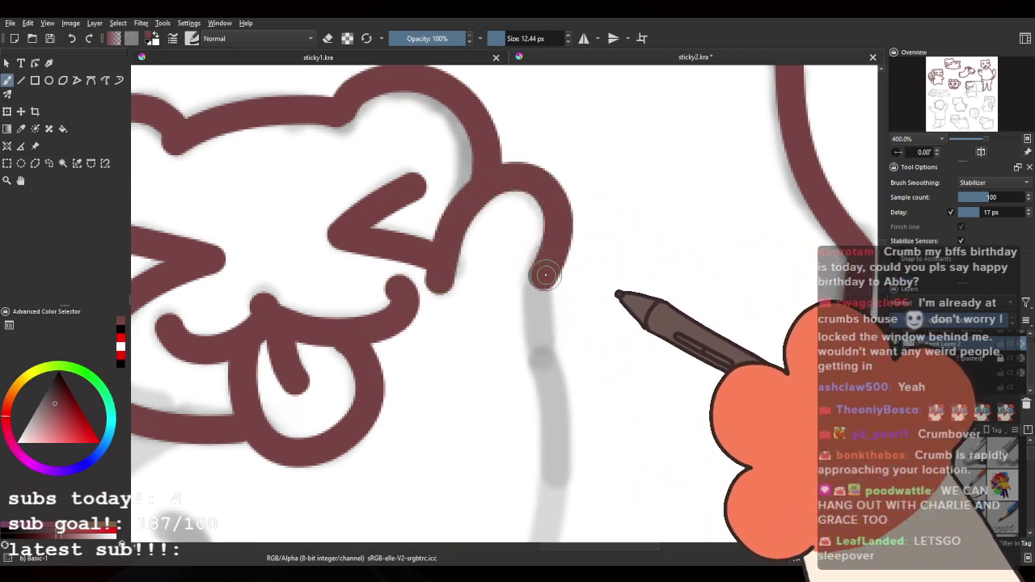
Step: Ink the outer line of the raised arm from the paw down the body's right side, redrawing it until smooth
mouse_move(545, 275)
left_mouse_down()
mouse_move(558, 296)
mouse_move(536, 181)
mouse_move(541, 282)
left_mouse_up()
key("ctrl+z")
mouse_move(540, 185)
left_mouse_down()
mouse_move(544, 298)
mouse_move(526, 188)
mouse_move(534, 216)
mouse_move(526, 399)
left_mouse_up()
key("ctrl+z")
left_click_drag(526, 196, 522, 408)
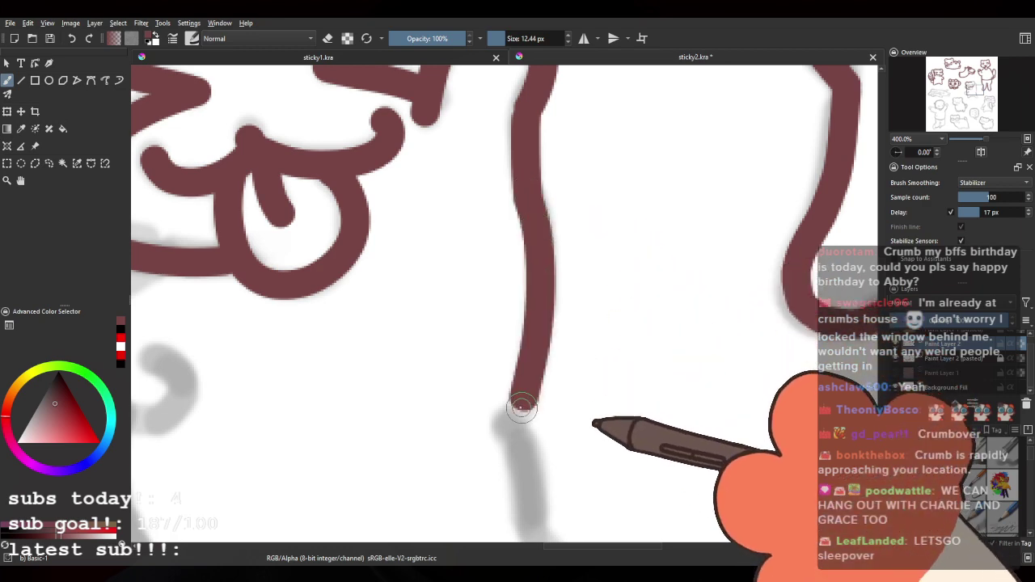
Step: Ink the outer curve of the lowered left arm starting under the jaw, redrawing it until it flows well
left_click_drag(515, 300, 633, 354)
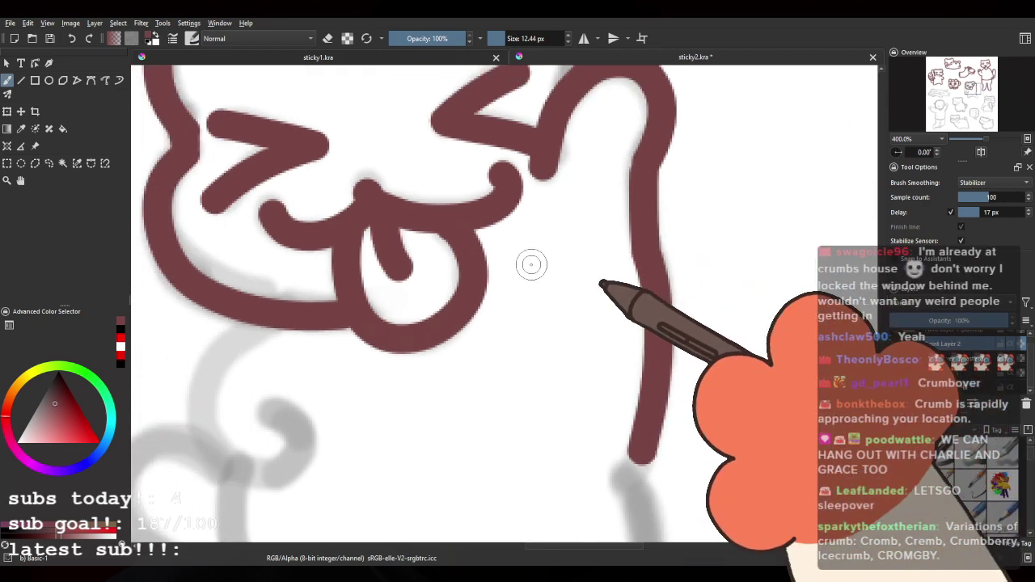
scroll(531, 265, "down", 3)
scroll(421, 250, "down", 1)
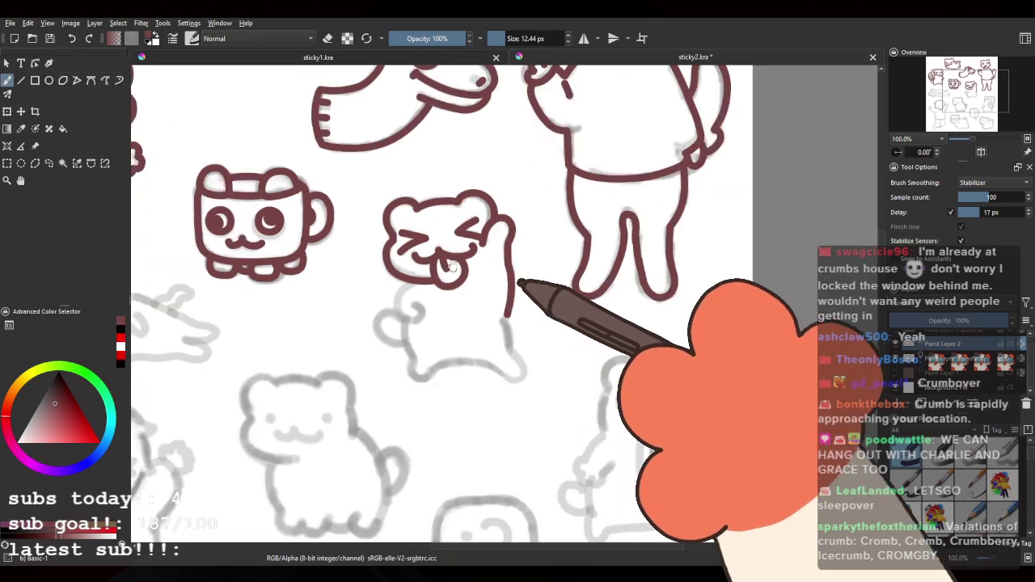
mouse_move(430, 281)
left_mouse_down()
mouse_move(438, 257)
mouse_move(489, 272)
left_mouse_up()
scroll(437, 256, "up", 4)
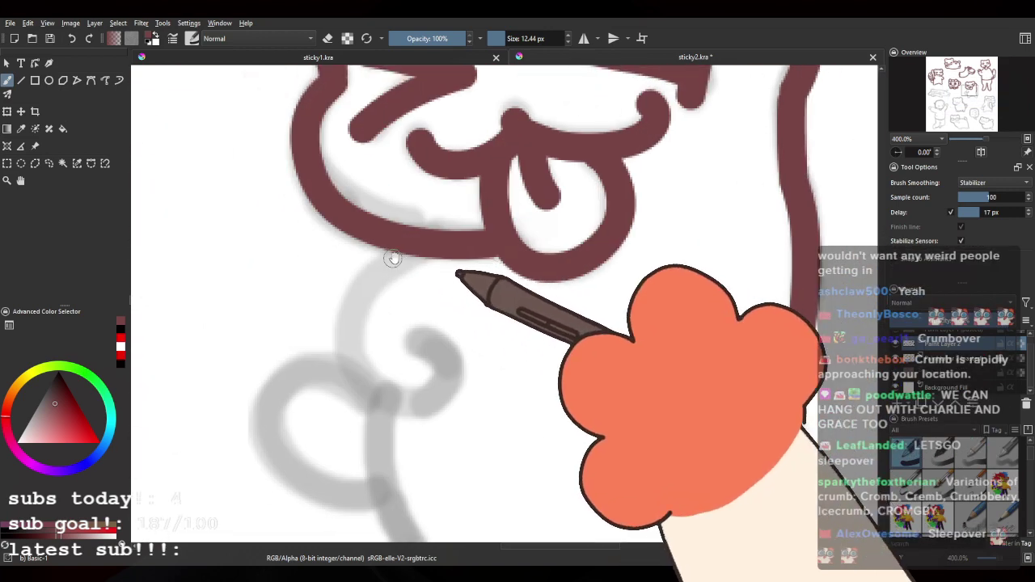
mouse_move(398, 255)
left_mouse_down()
mouse_move(347, 302)
mouse_move(447, 369)
left_mouse_up()
key("ctrl+z")
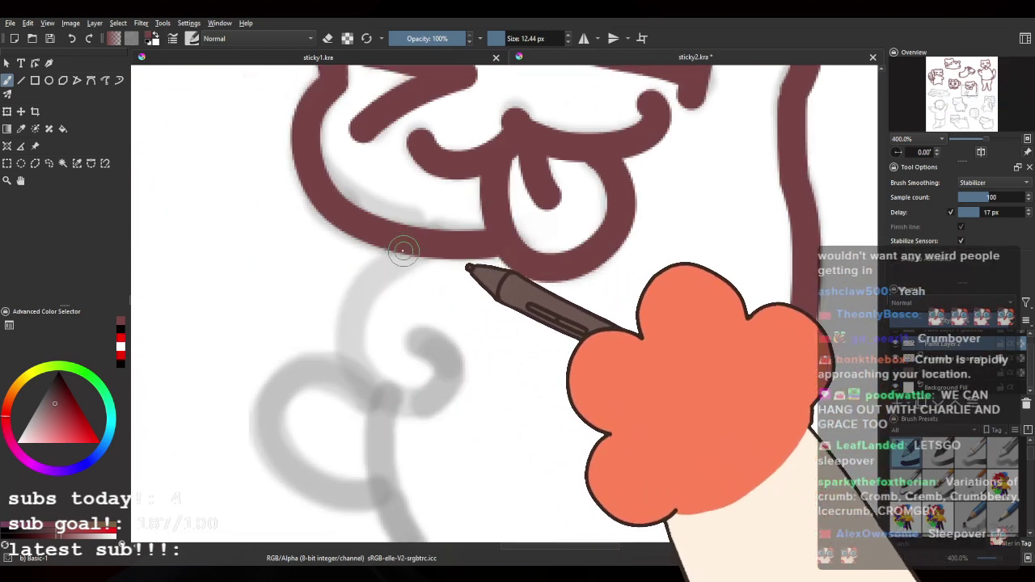
mouse_move(404, 247)
left_mouse_down()
mouse_move(358, 295)
mouse_move(449, 356)
left_mouse_up()
key("ctrl+z")
mouse_move(418, 236)
left_mouse_down()
mouse_move(386, 258)
mouse_move(338, 360)
mouse_move(447, 401)
left_mouse_up()
key("ctrl+z")
mouse_move(423, 246)
left_mouse_down()
mouse_move(371, 267)
mouse_move(348, 368)
left_mouse_up()
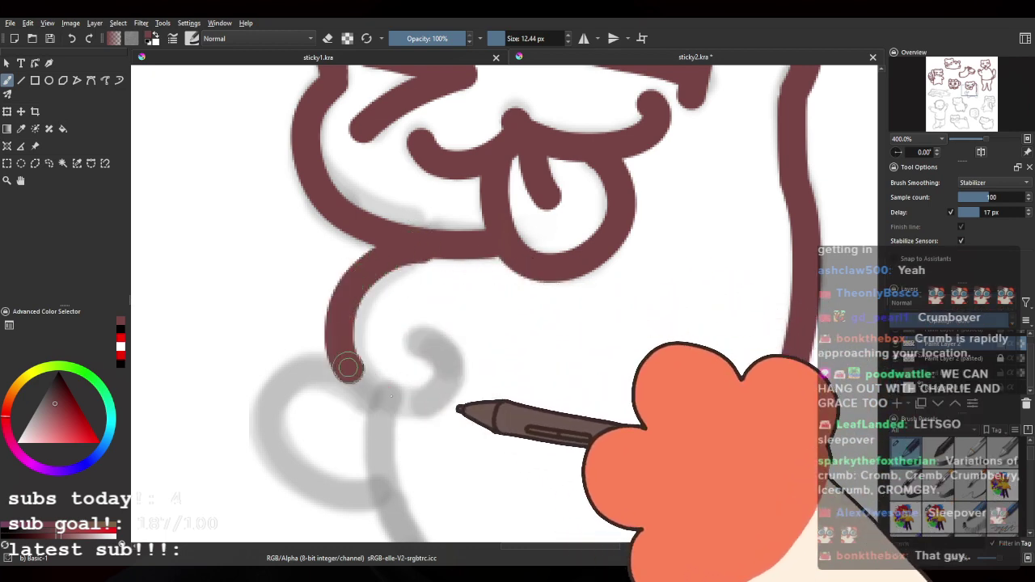
Step: Ink the lower body outline: the left side, both feet with the arched curve between them, and the remaining right side
left_click_drag(505, 246, 399, 451)
mouse_move(331, 515)
left_mouse_down()
mouse_move(358, 308)
mouse_move(338, 139)
left_mouse_up()
mouse_move(285, 228)
left_mouse_down()
mouse_move(282, 268)
mouse_move(317, 389)
mouse_move(307, 434)
mouse_move(416, 425)
left_mouse_up()
left_click_drag(486, 403, 427, 361)
mouse_move(358, 383)
left_mouse_down()
mouse_move(467, 358)
mouse_move(561, 380)
left_mouse_up()
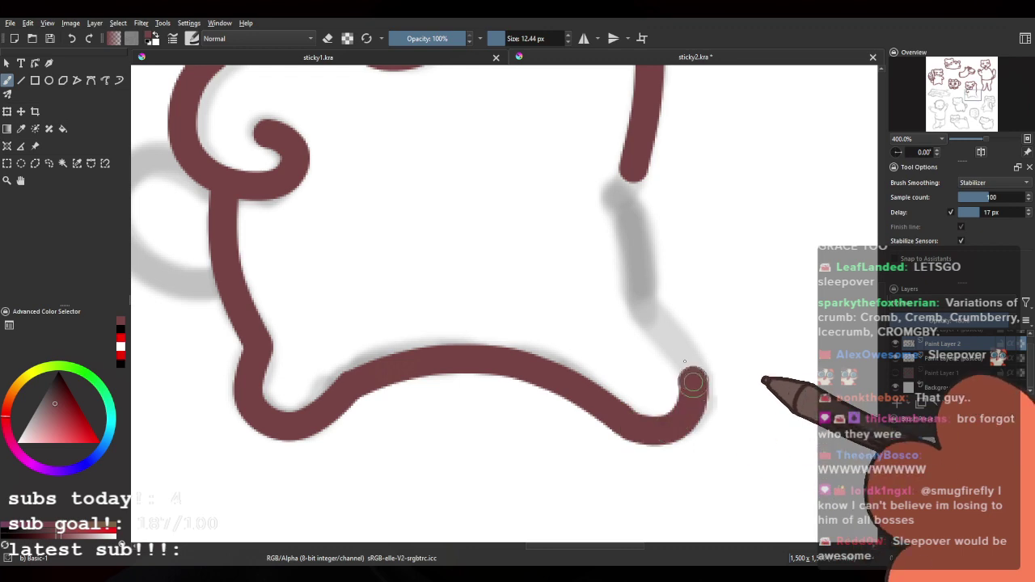
left_click_drag(628, 173, 647, 318)
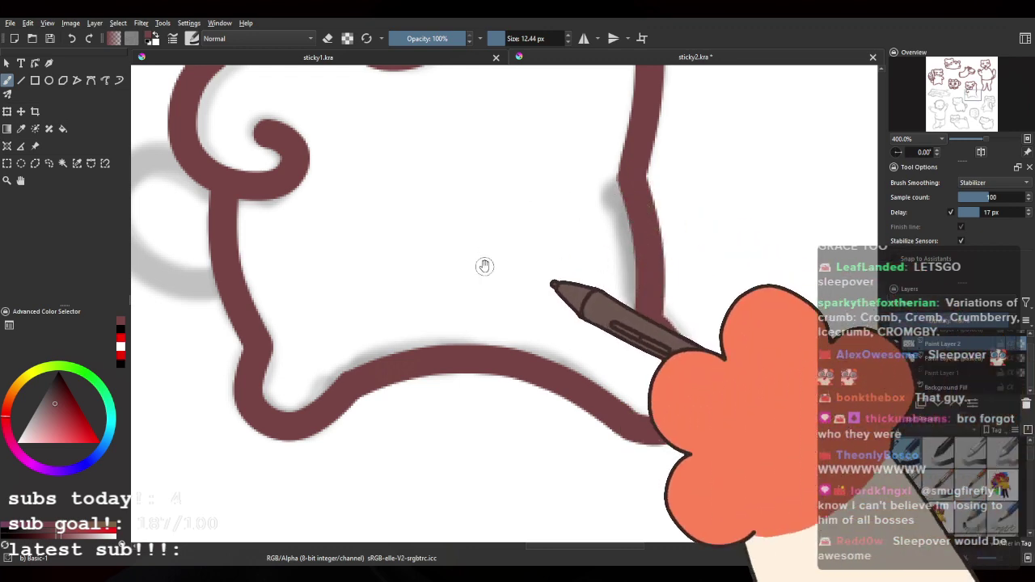
Step: Ink the tongue-out bear's round tail on the left side of its body, below the lowered arm
mouse_move(175, 198)
left_mouse_down()
mouse_move(388, 307)
mouse_move(418, 289)
left_mouse_up()
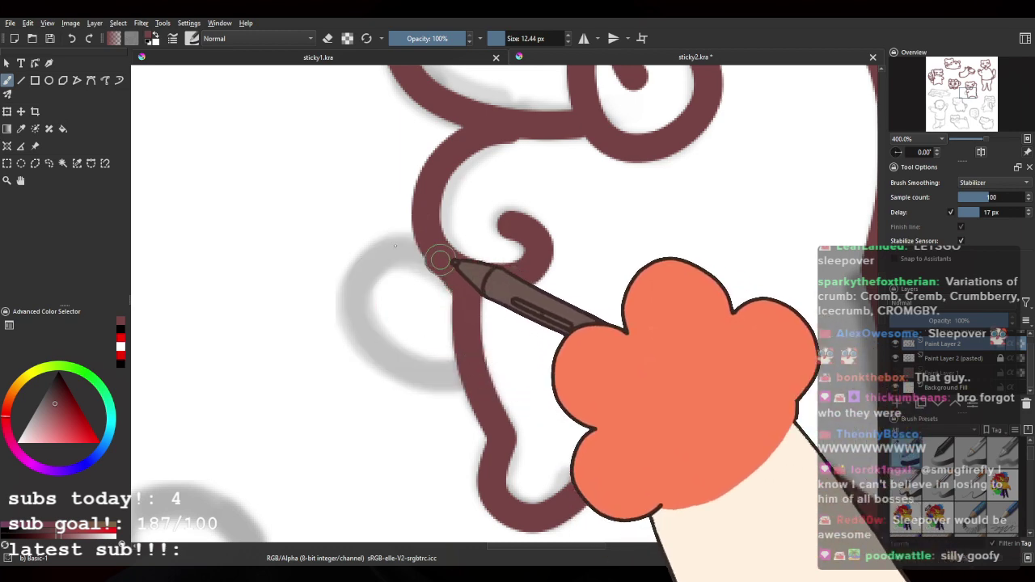
mouse_move(440, 260)
left_mouse_down()
mouse_move(416, 377)
mouse_move(474, 366)
left_mouse_up()
scroll(354, 184, "down", 5)
left_click_drag(473, 220, 579, 382)
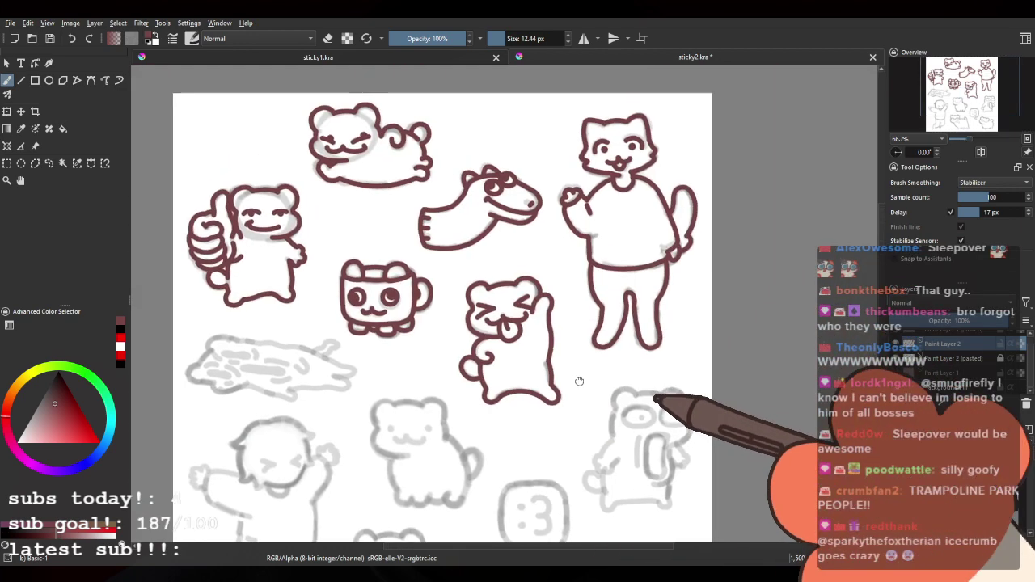
Step: Review the inked characters on the sheet and examine the finished stickers in sticky1.kra for comparison
scroll(579, 381, "down", 3)
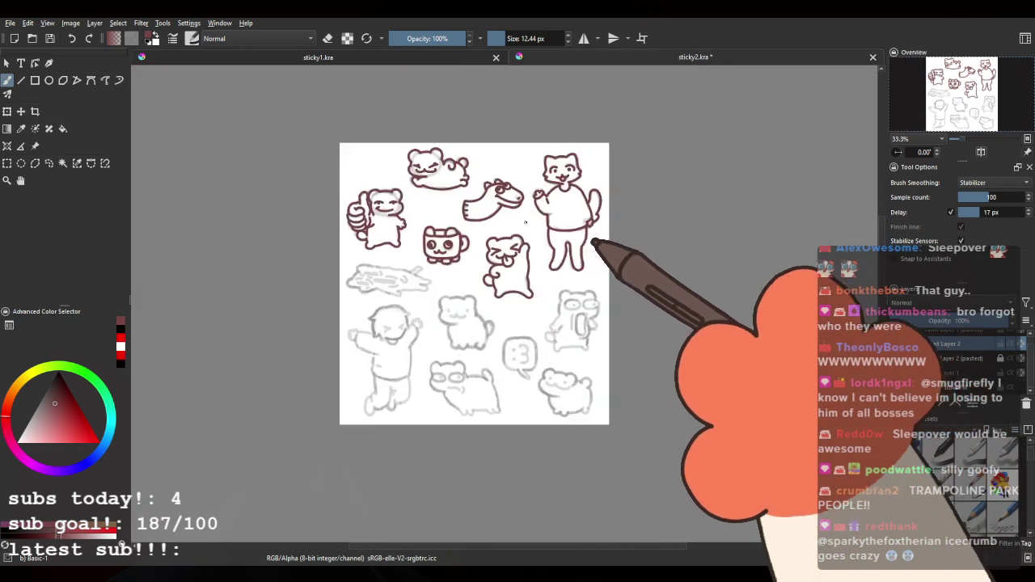
scroll(522, 223, "up", 1)
scroll(517, 223, "up", 1)
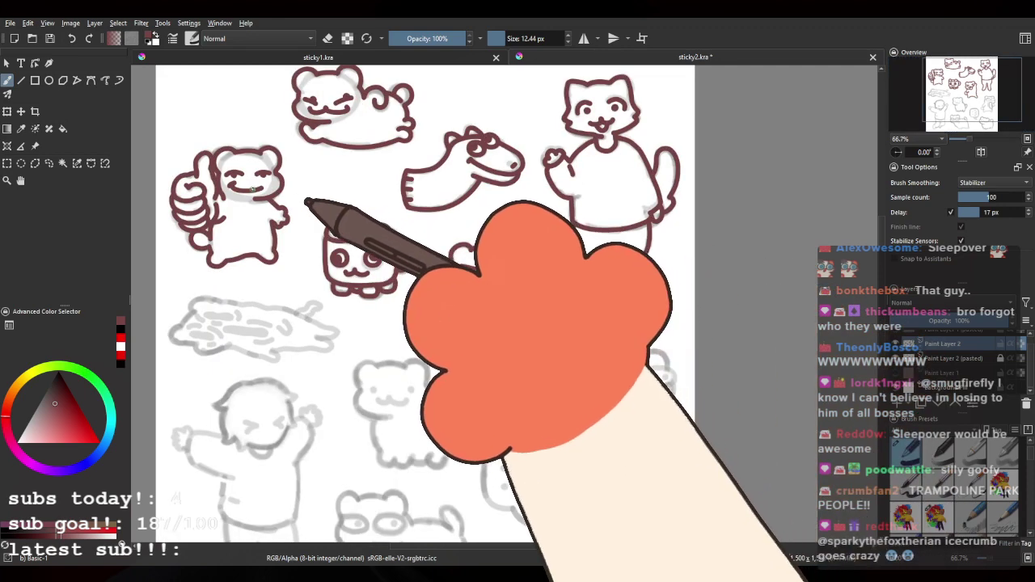
scroll(633, 294, "down", 1)
scroll(633, 294, "up", 1)
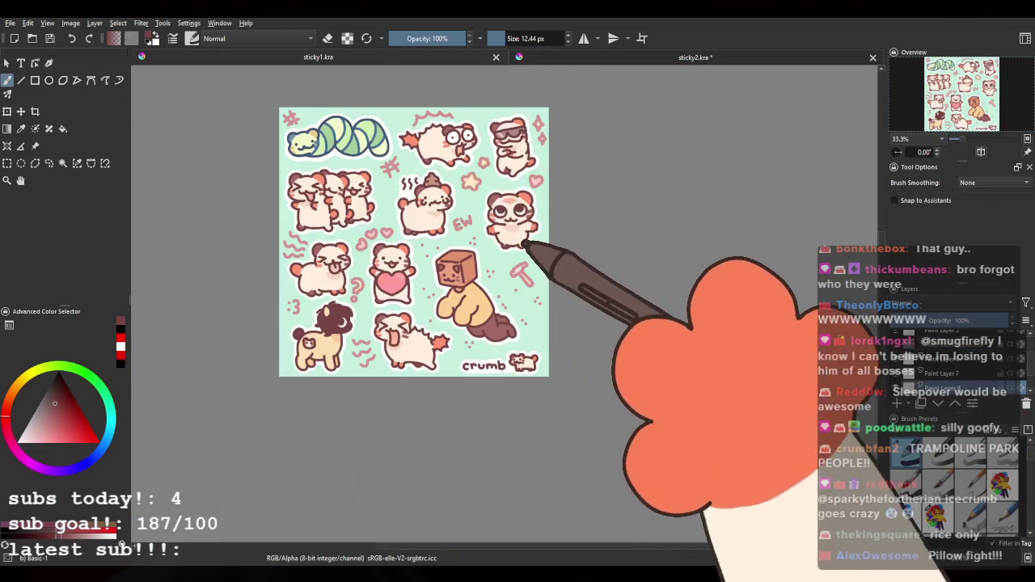
scroll(455, 204, "up", 2)
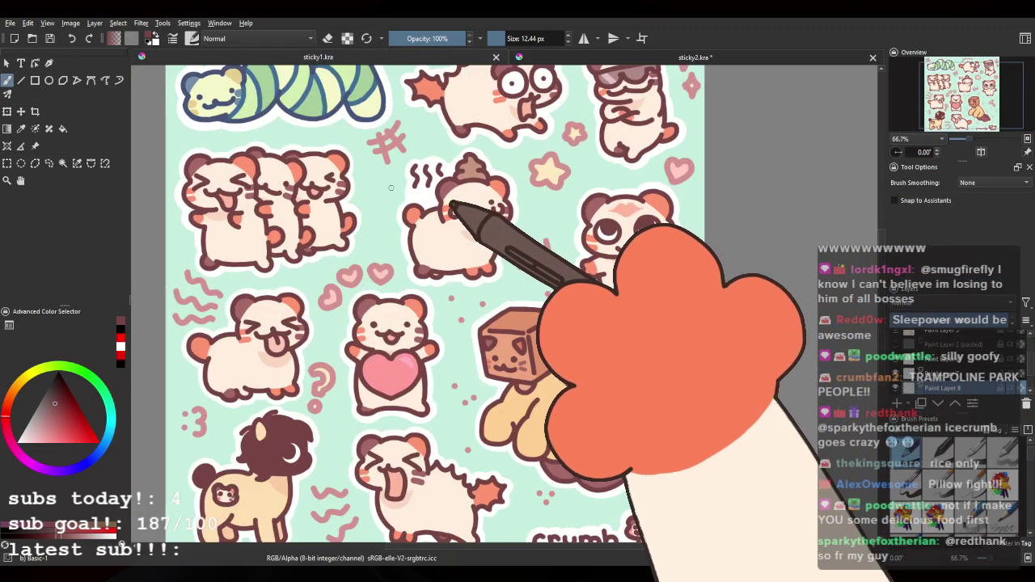
scroll(596, 311, "down", 3)
scroll(595, 311, "up", 2)
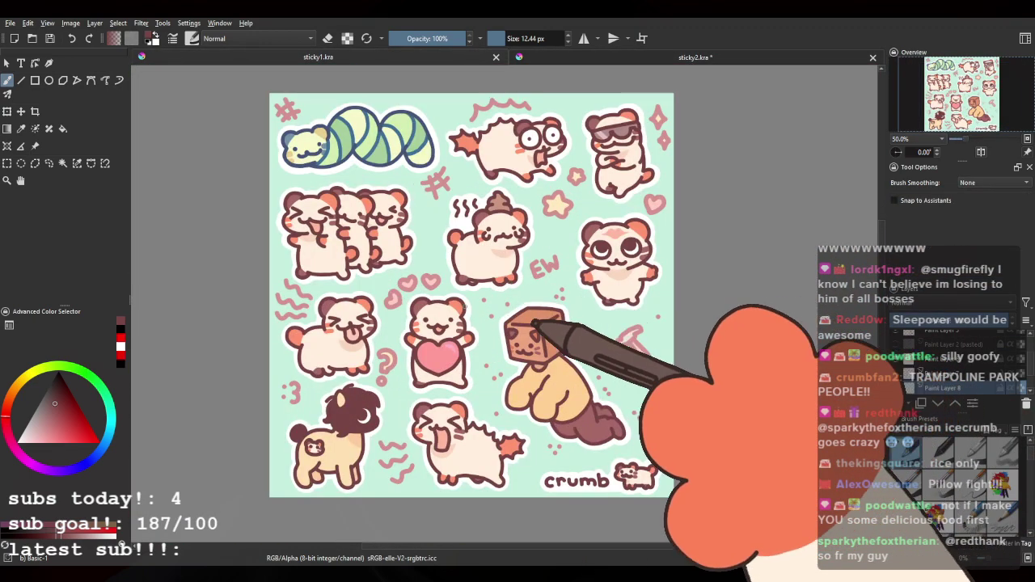
scroll(587, 313, "down", 1)
scroll(595, 311, "up", 3)
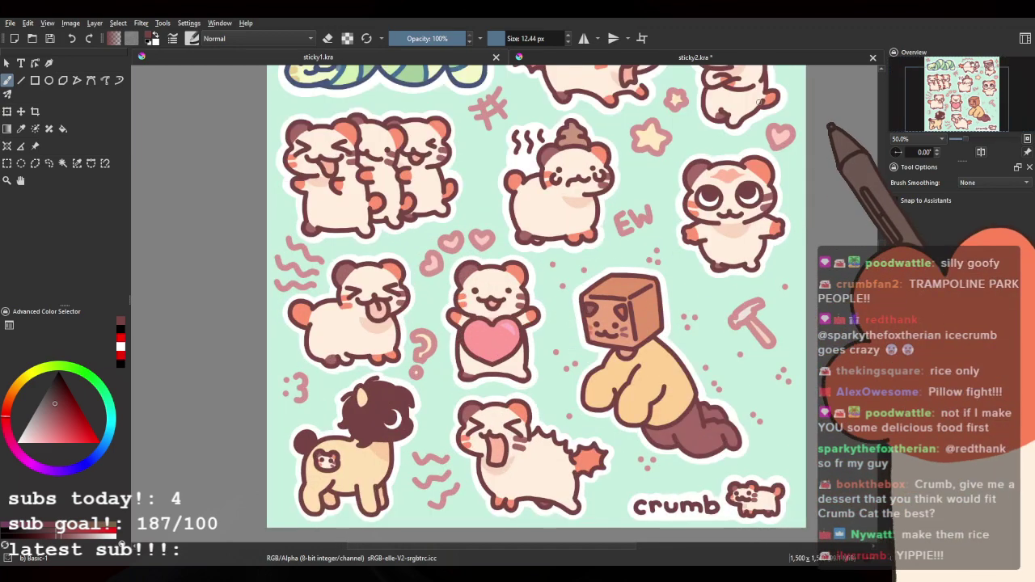
Step: Return to sticky2.kra and ink the left ear of the wide-eyed, long-mouthed bear, redrawing it until the curve is smooth
left_click(738, 55)
scroll(558, 324, "down", 2)
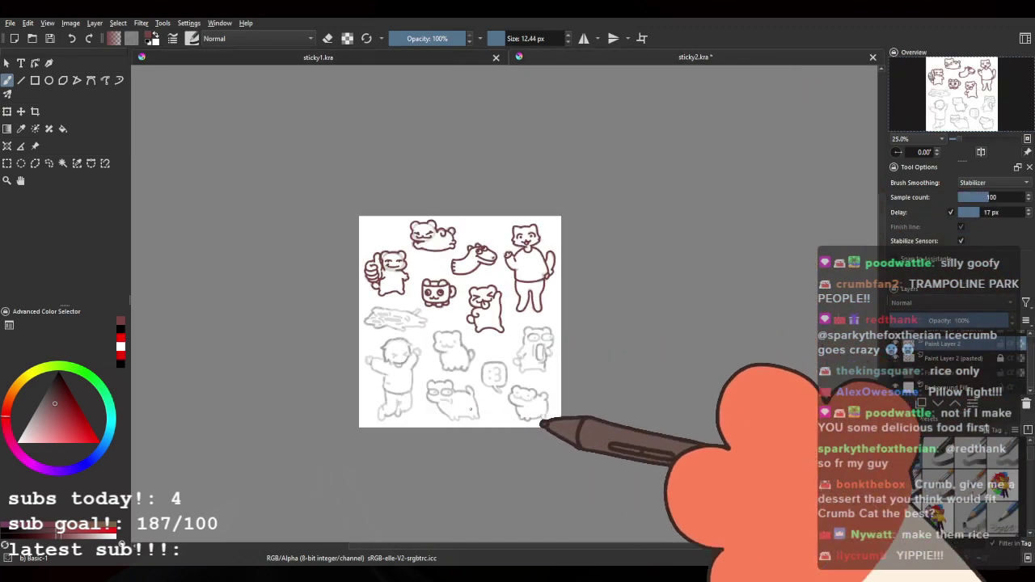
scroll(622, 339, "up", 2)
scroll(542, 295, "up", 5)
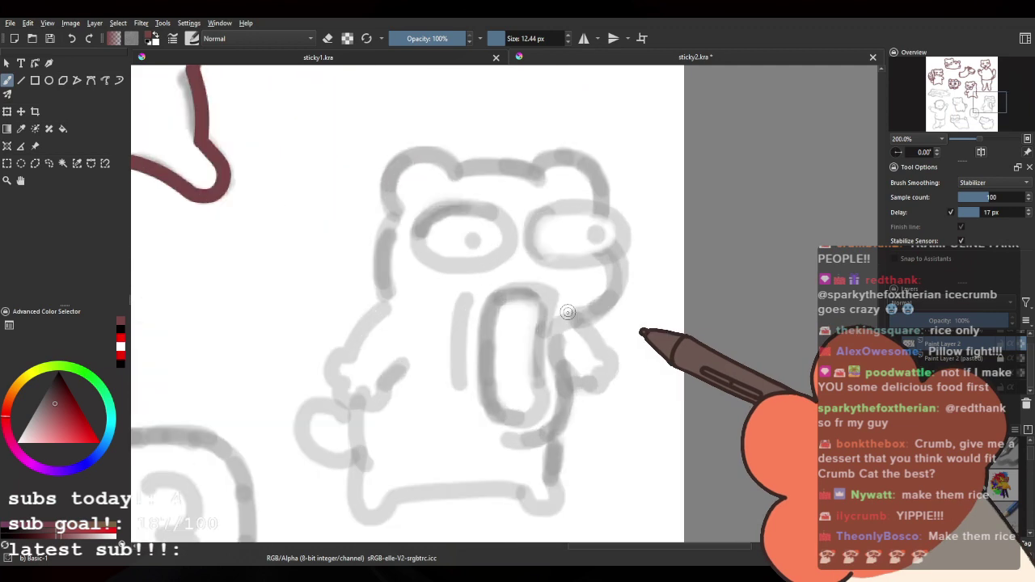
left_click_drag(392, 199, 417, 250)
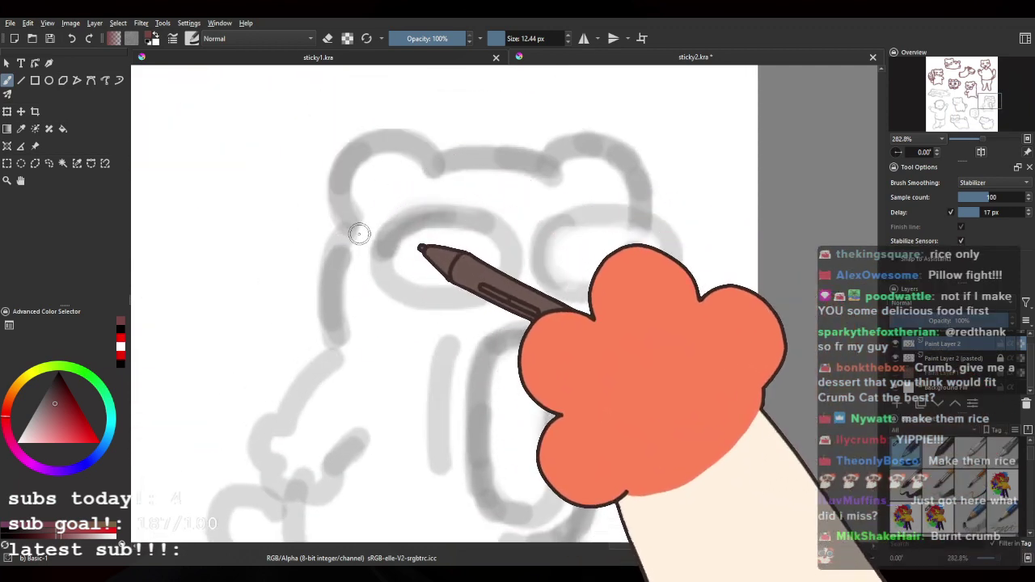
left_click_drag(345, 232, 331, 194)
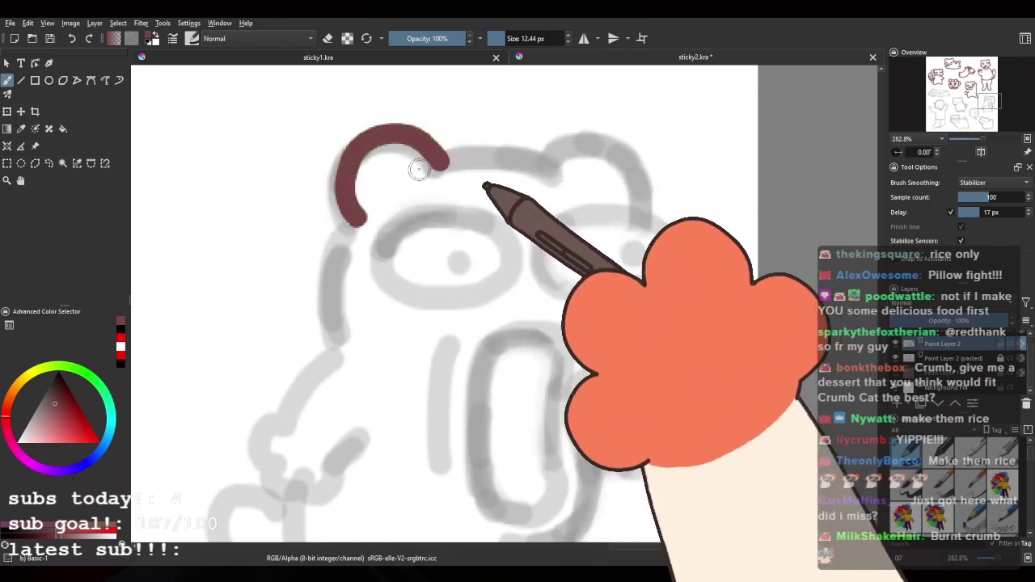
left_click_drag(436, 165, 344, 241)
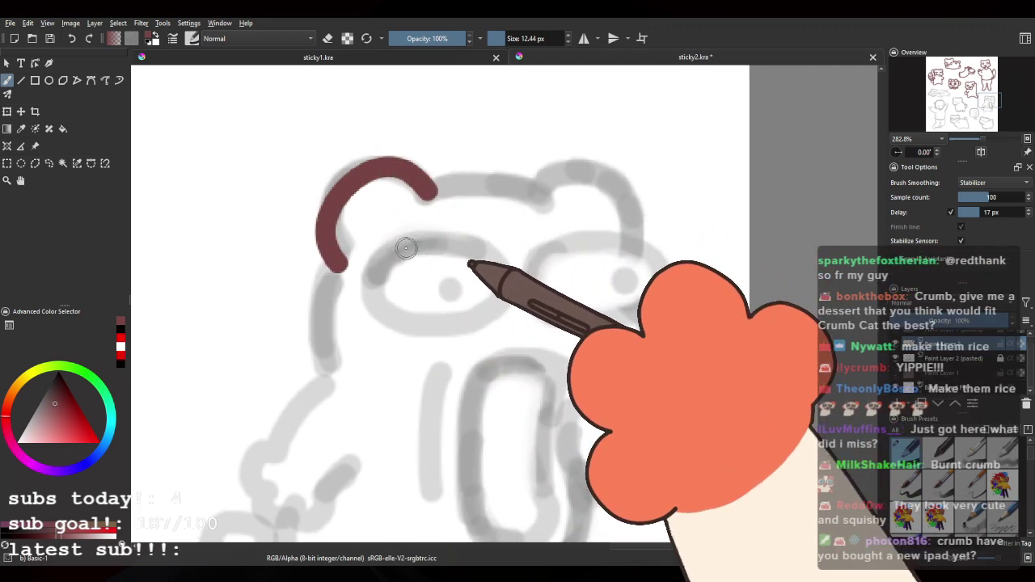
scroll(405, 243, "up", 1)
key("ctrl+z")
scroll(501, 204, "up", 1)
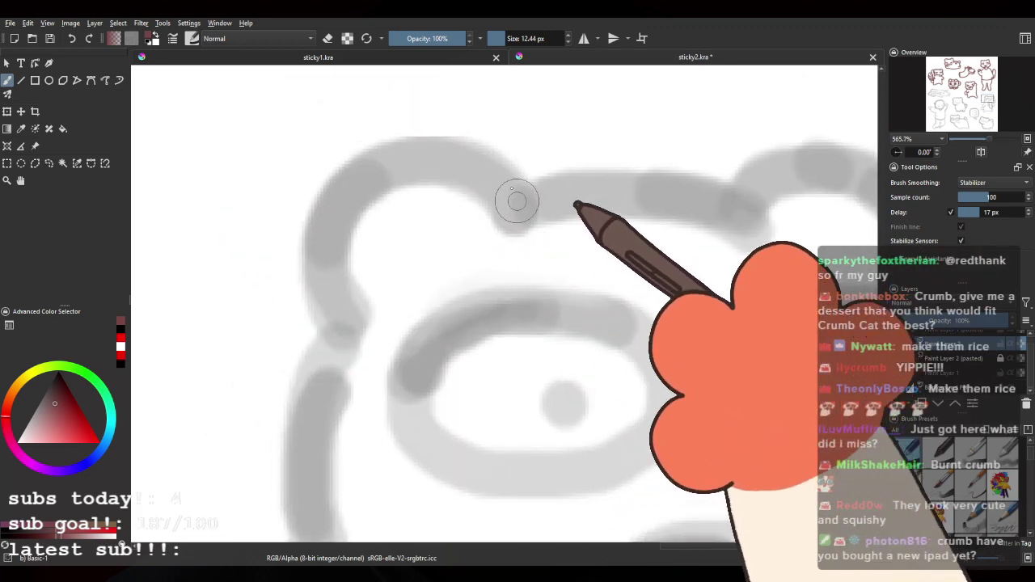
mouse_move(519, 207)
left_mouse_down()
mouse_move(323, 203)
mouse_move(343, 327)
mouse_move(515, 210)
mouse_move(342, 362)
left_mouse_up()
key("ctrl+z")
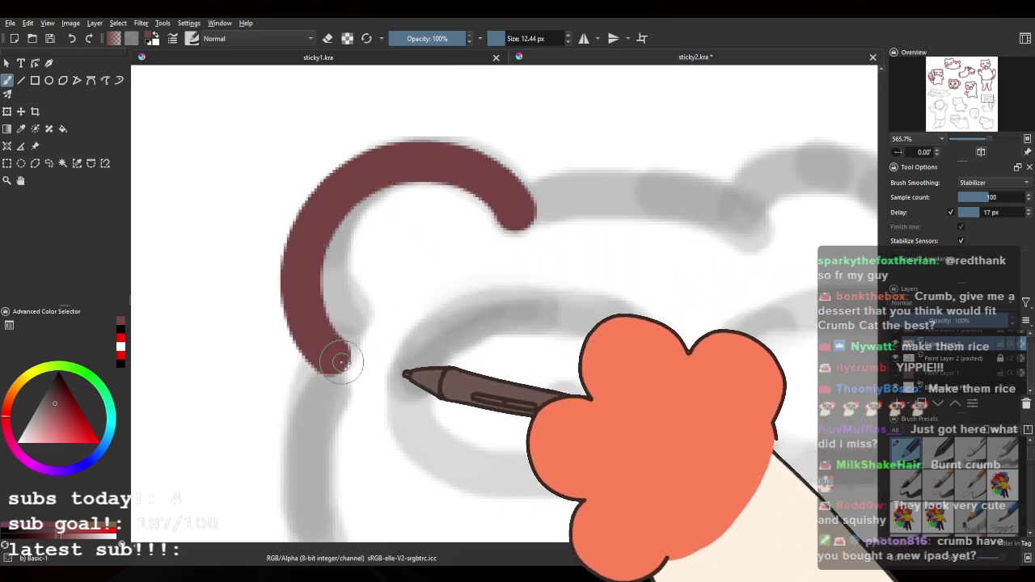
Step: Ink the top of the head between the wide-eyed bear's ears, redrawing the line until it curves cleanly
left_click_drag(585, 226, 429, 224)
left_click_drag(365, 207, 615, 240)
key("ctrl+z")
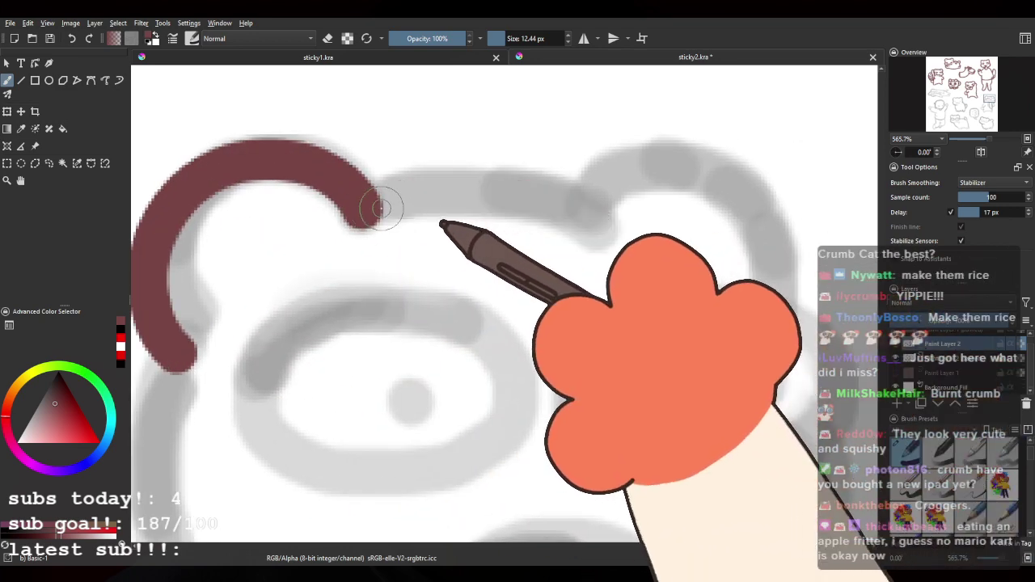
left_click_drag(381, 209, 596, 231)
key("ctrl+z")
left_click_drag(364, 203, 639, 234)
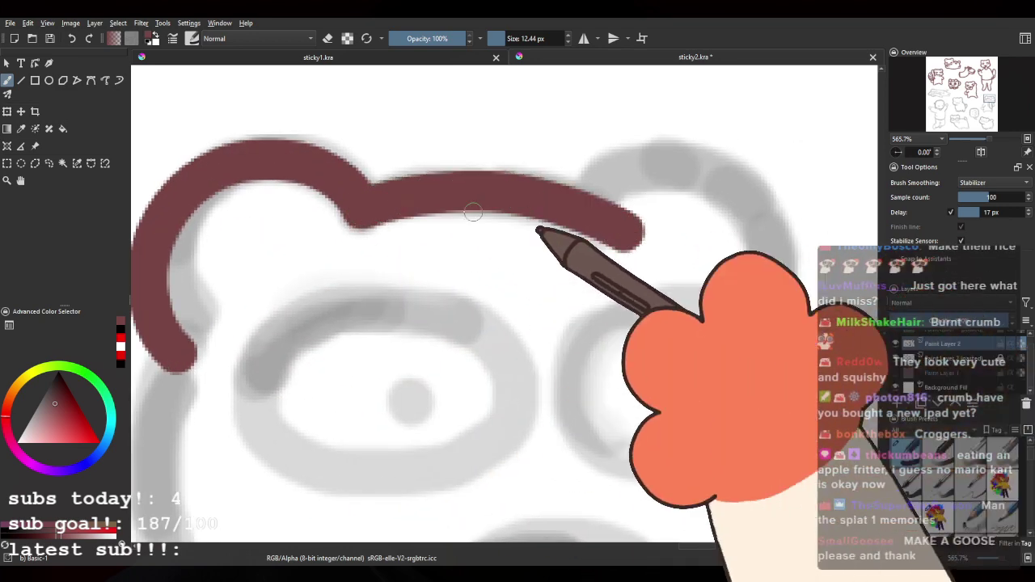
Step: Ink the wide-eyed bear's right ear and erase the line's lower end where it meets the right eye
mouse_move(374, 213)
left_mouse_down()
mouse_move(608, 219)
mouse_move(469, 214)
mouse_move(661, 331)
left_mouse_up()
key("ctrl+z")
mouse_move(497, 208)
left_mouse_down()
mouse_move(522, 178)
mouse_move(662, 339)
left_mouse_up()
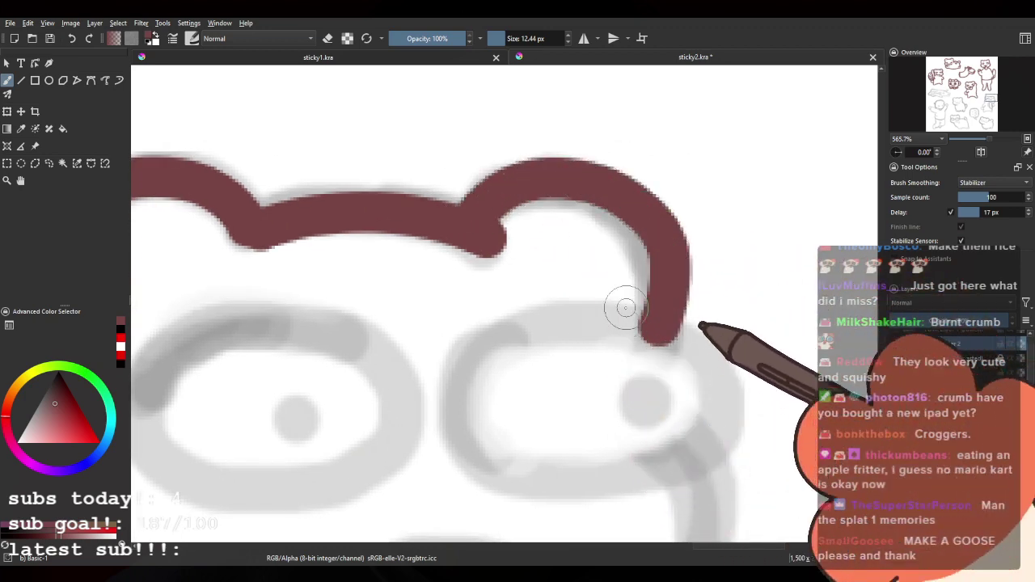
left_click_drag(411, 259, 591, 240)
mouse_move(813, 321)
left_mouse_down()
mouse_move(568, 250)
mouse_move(630, 265)
left_mouse_up()
key("e")
key("e")
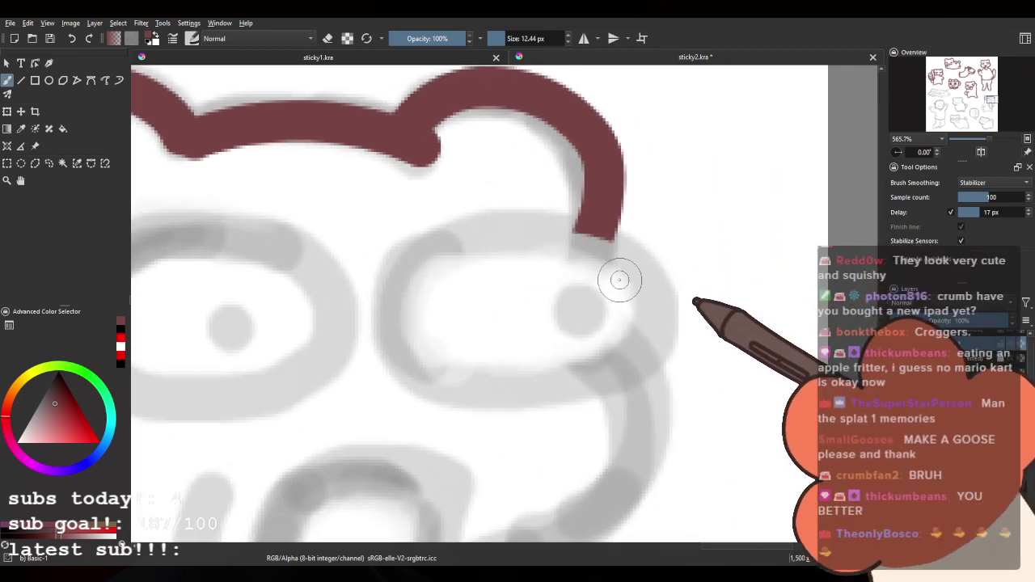
Step: Rotate the canvas and ink the closed oval outline of the bear's right eye
left_click_drag(537, 196, 383, 263)
left_click_drag(468, 220, 381, 229)
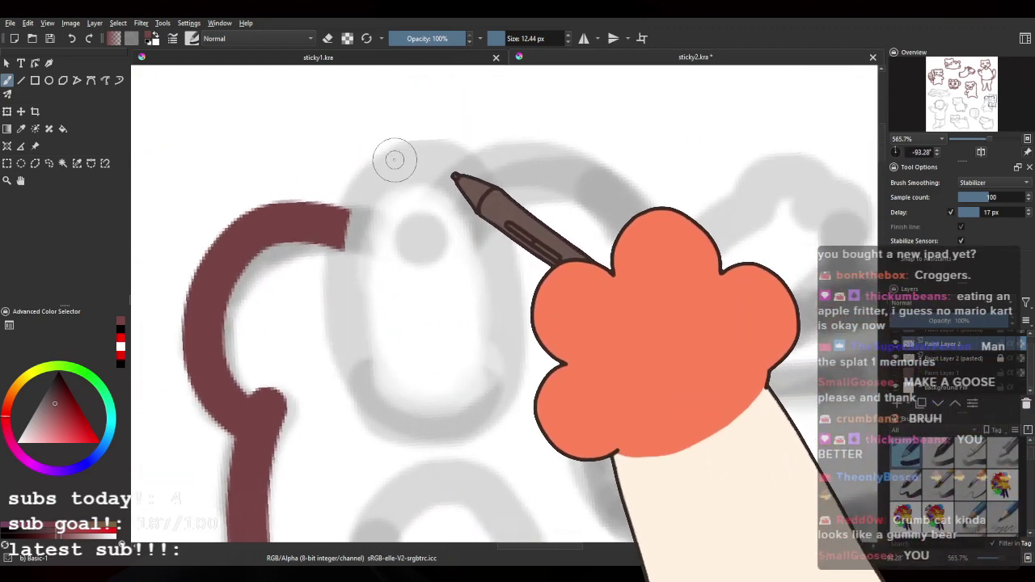
left_click_drag(352, 326, 457, 431)
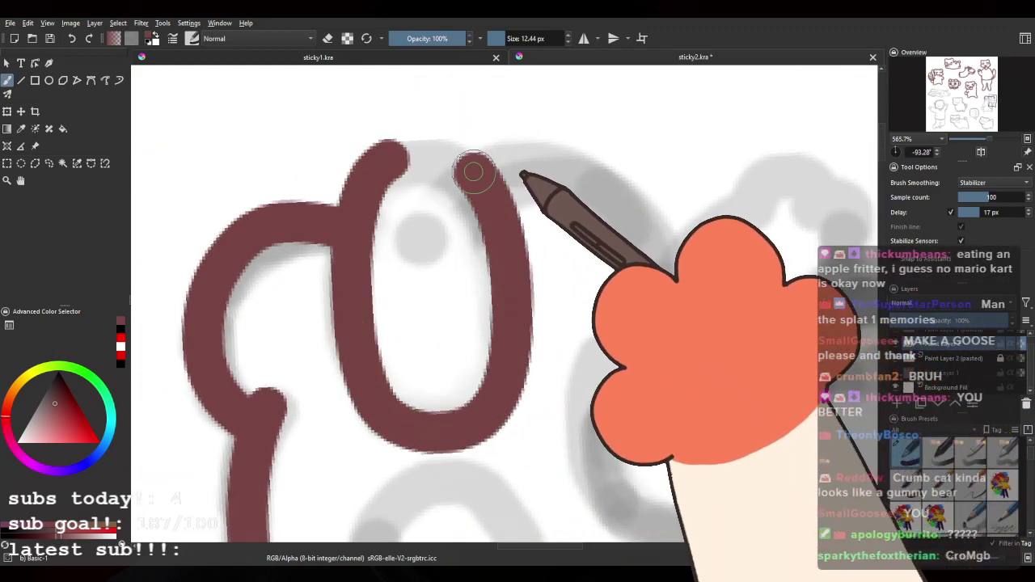
left_click_drag(473, 172, 400, 145)
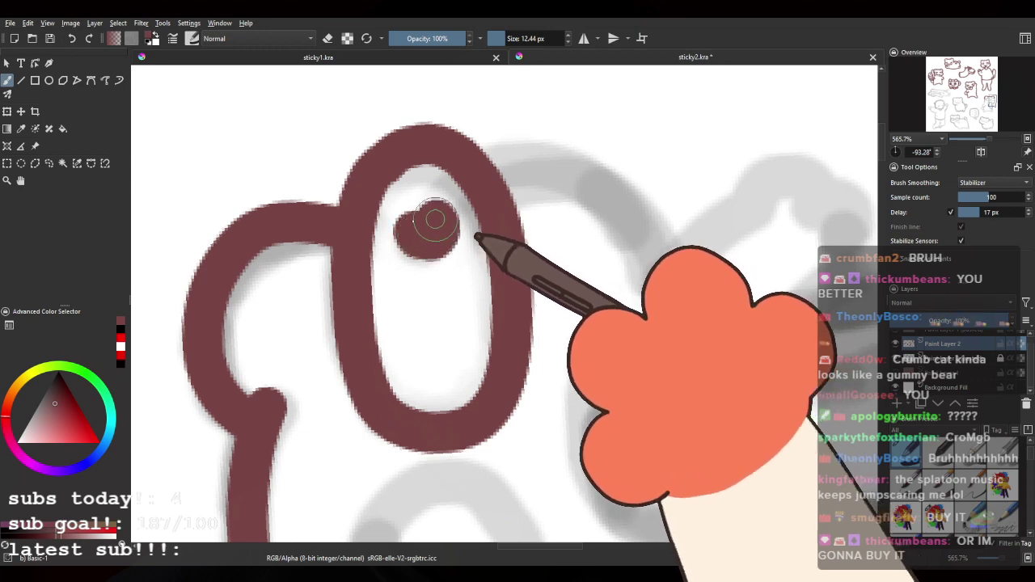
Step: Fill in the right eye's round pupil and clean the inner edge of the eye outline with the eraser
mouse_move(483, 312)
left_mouse_down()
mouse_move(481, 243)
mouse_move(474, 356)
left_mouse_up()
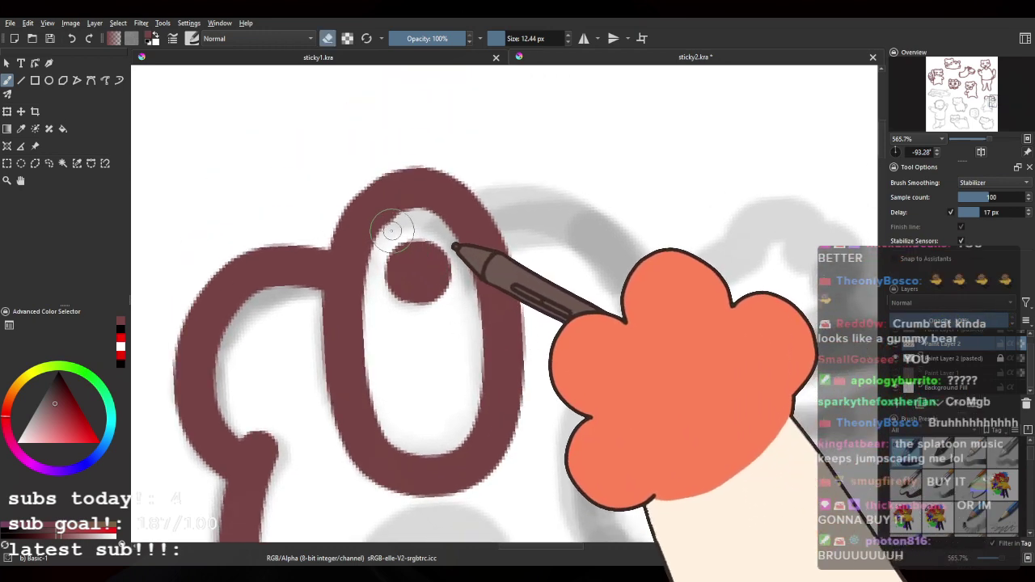
left_click_drag(392, 230, 396, 225)
key("e")
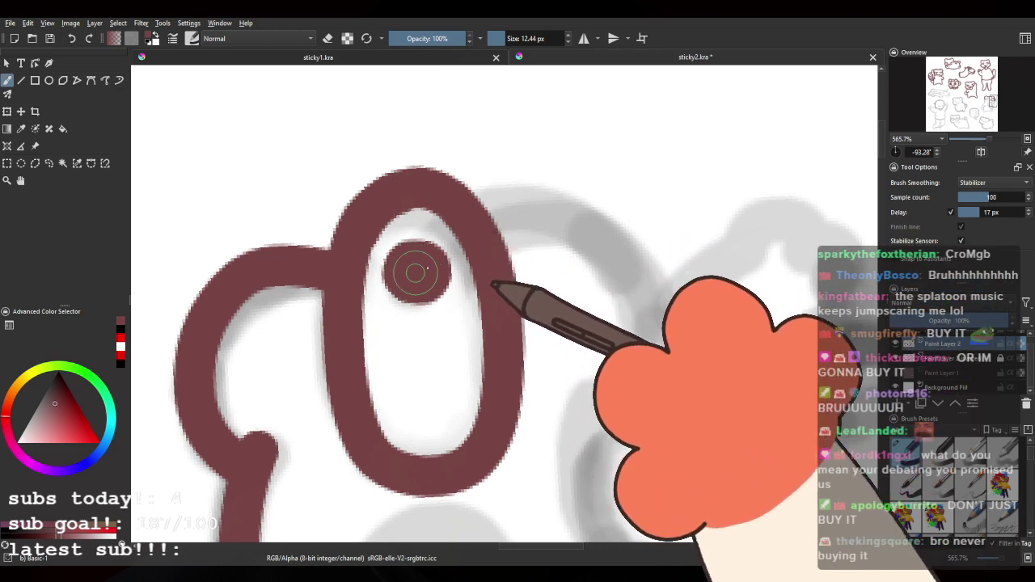
left_click_drag(428, 266, 414, 279)
Step: Ink the oval outline of the bear's left eye beside the right one, redrawing the first stroke
left_click_drag(452, 394, 367, 94)
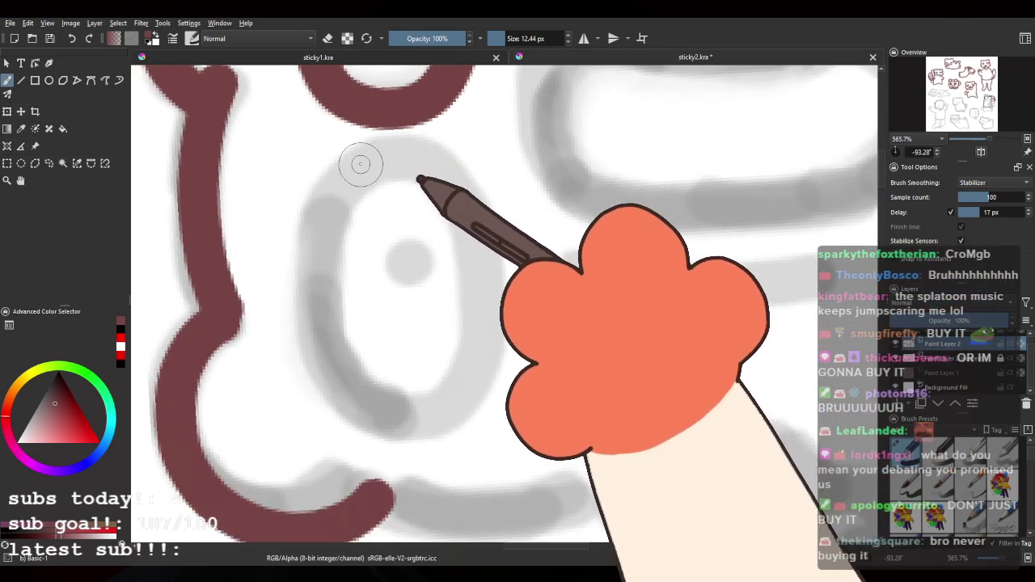
left_click_drag(352, 161, 321, 331)
left_click_drag(318, 253, 411, 437)
key("ctrl+z")
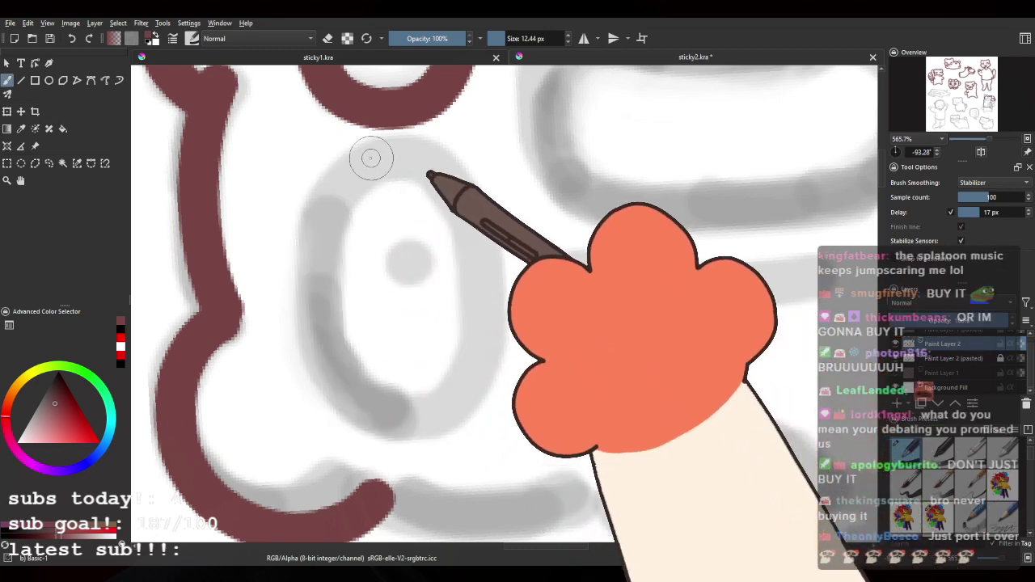
mouse_move(370, 153)
left_mouse_down()
mouse_move(323, 250)
mouse_move(370, 394)
left_mouse_up()
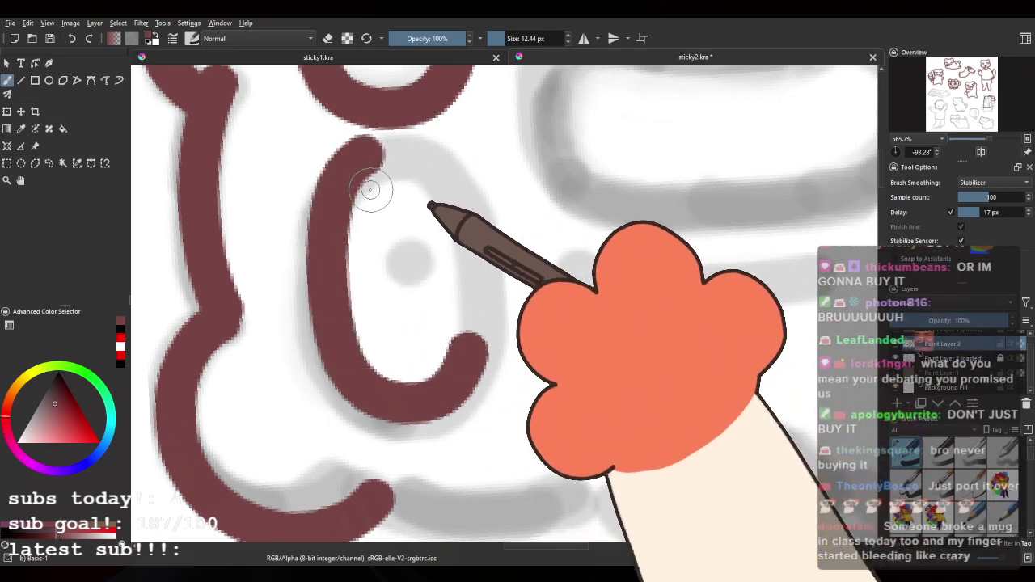
mouse_move(377, 148)
left_mouse_down()
mouse_move(369, 144)
mouse_move(404, 146)
mouse_move(456, 203)
mouse_move(472, 264)
mouse_move(470, 343)
left_mouse_up()
left_click_drag(458, 283, 451, 335)
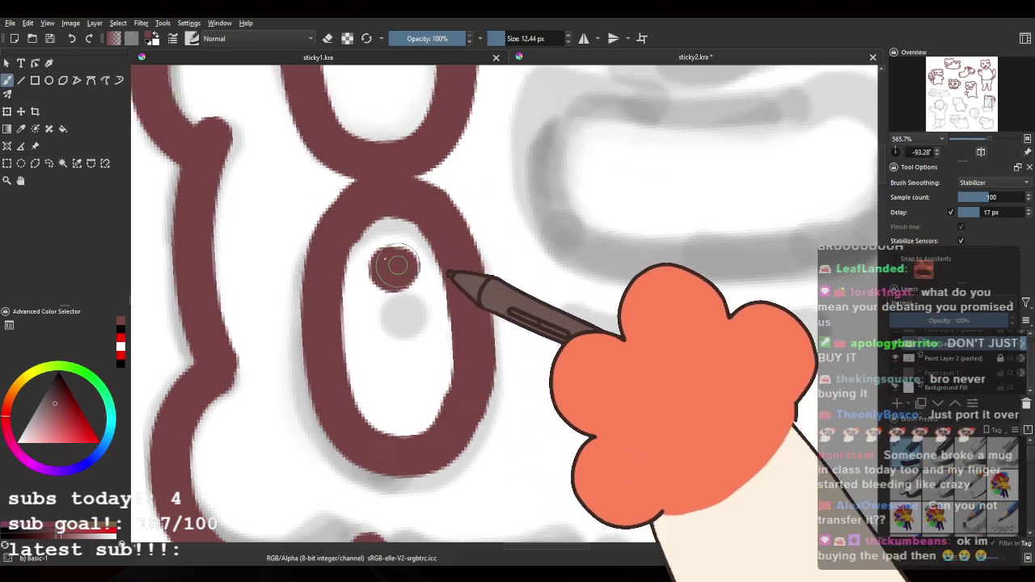
Step: Try out pupil positions inside the left eye and reset the canvas rotation to judge the placement
left_click_drag(397, 265, 395, 261)
mouse_move(408, 163)
left_mouse_down()
mouse_move(412, 415)
mouse_move(409, 258)
left_mouse_up()
key("ctrl+z")
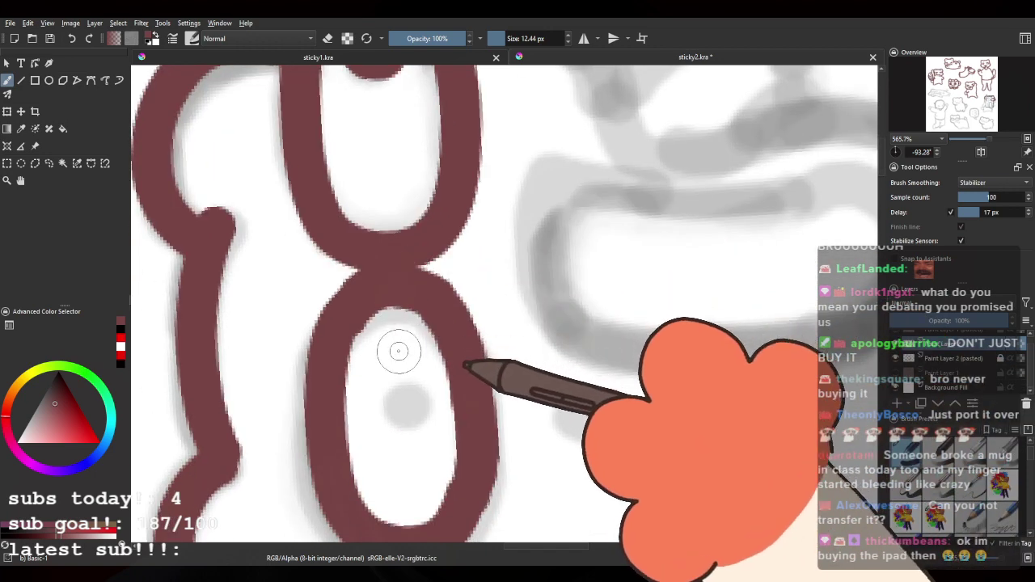
left_click(398, 361)
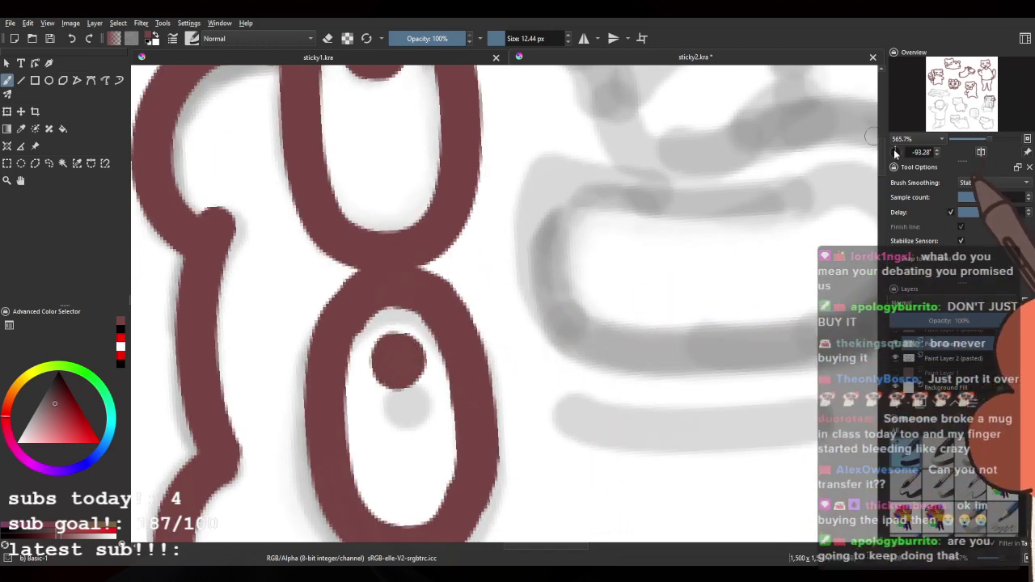
left_click(896, 151)
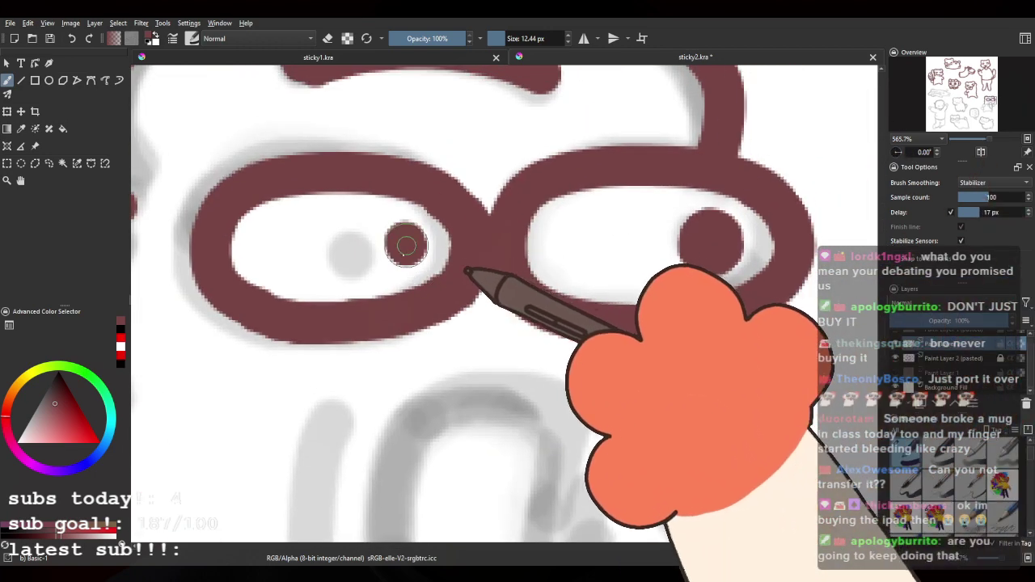
key("ctrl+z")
left_click(369, 251)
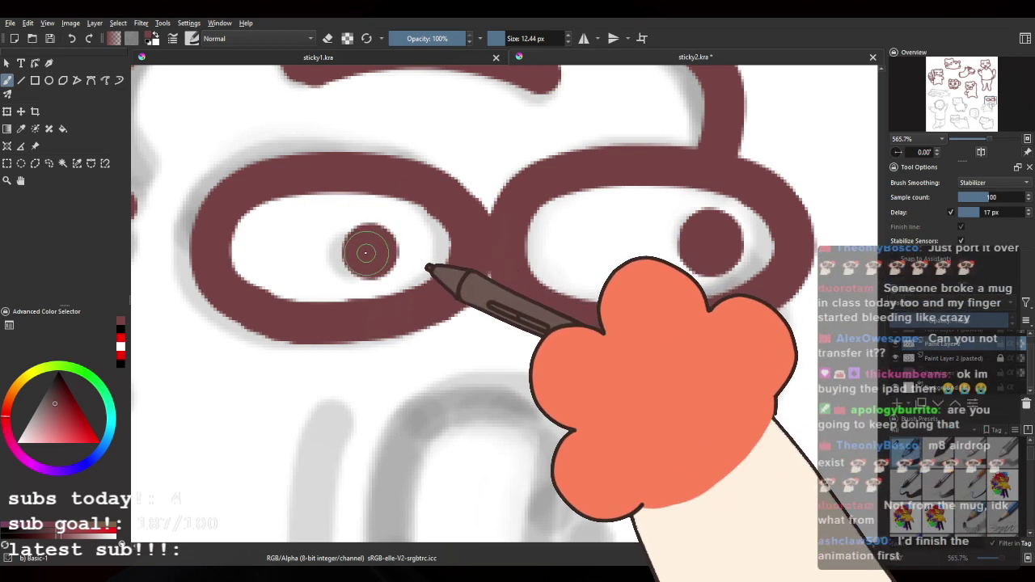
Step: Check the whole face with the line-art layer hidden and shown, and undo the left eye's pupil and lower outline
scroll(497, 183, "down", 5)
scroll(530, 187, "up", 2)
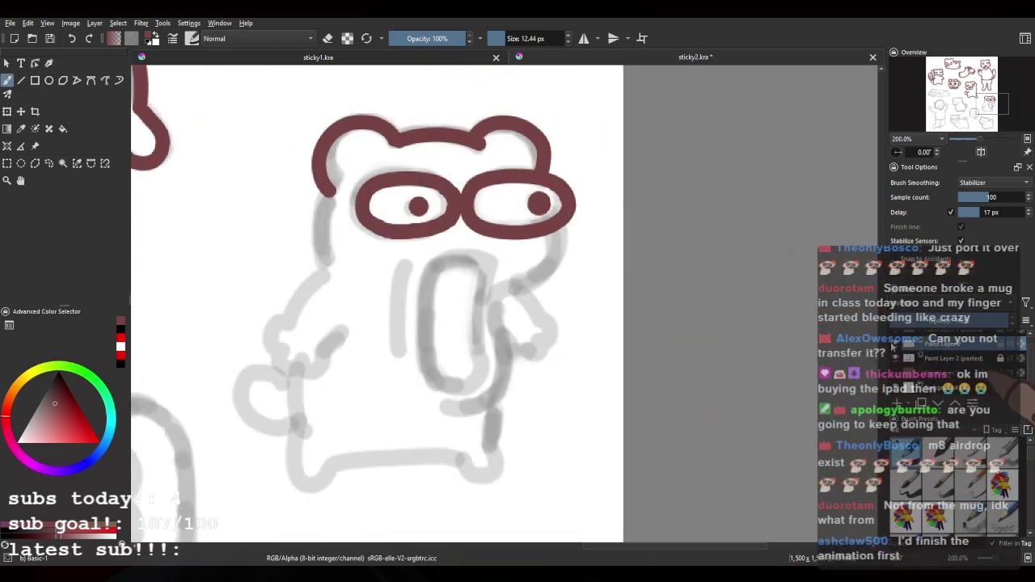
left_click(895, 345)
left_click(896, 344)
scroll(409, 183, "up", 1)
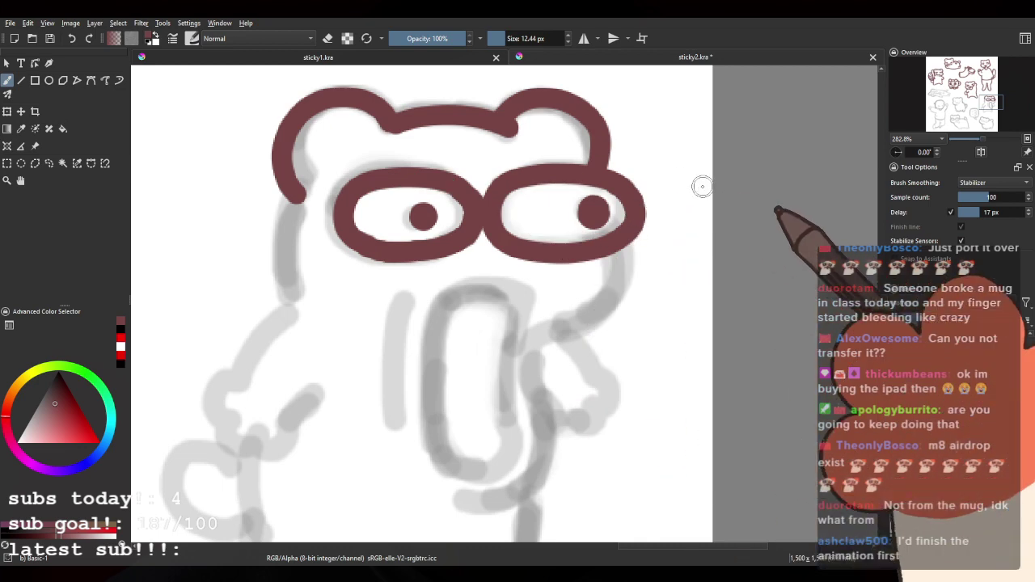
scroll(702, 186, "down", 2)
scroll(702, 186, "up", 1)
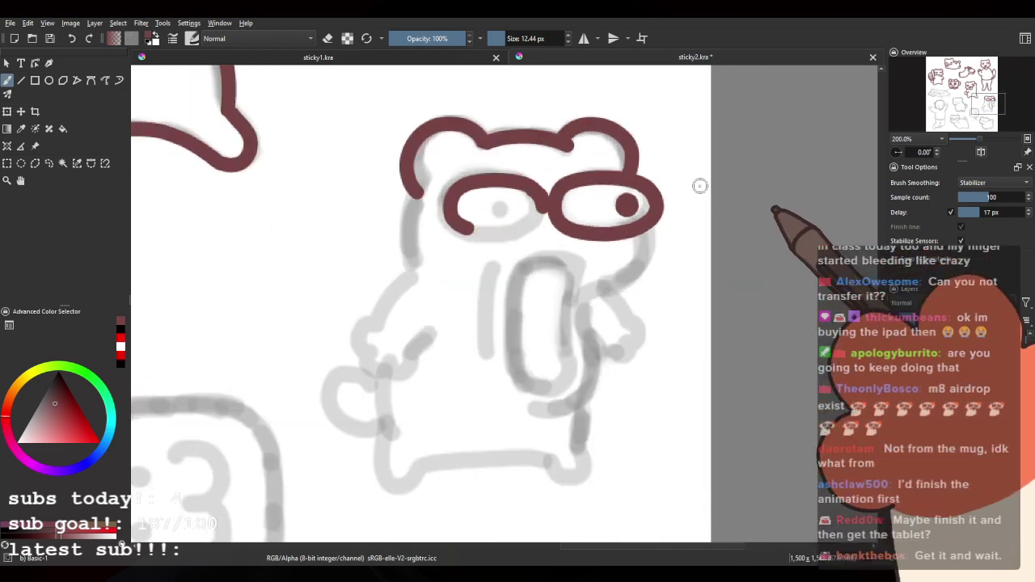
Step: Undo the inked outlines and pupil of both bear eyes, leaving the inked ears and forehead in place
key("ctrl+z")
key("ctrl+z")
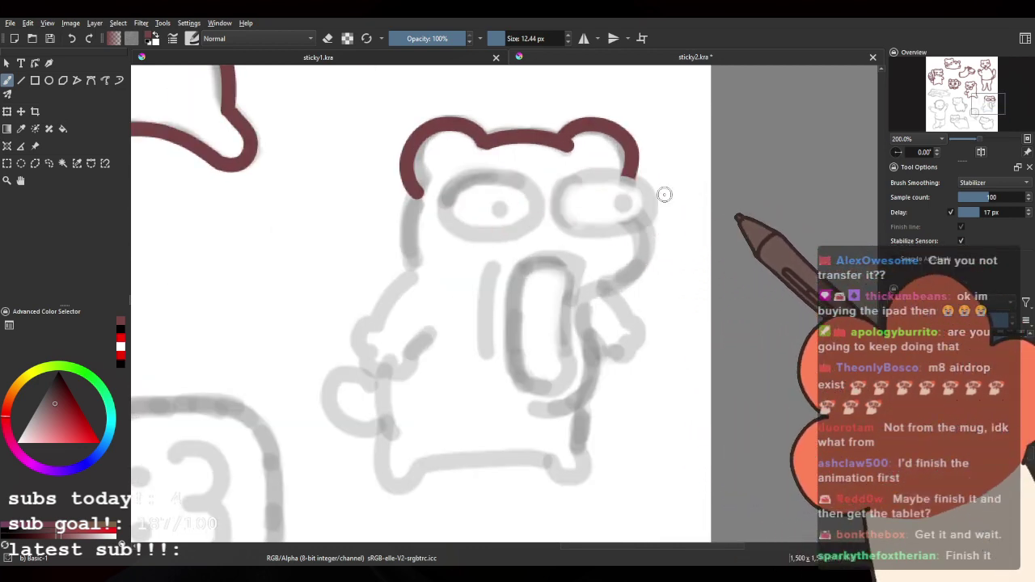
scroll(664, 194, "up", 3)
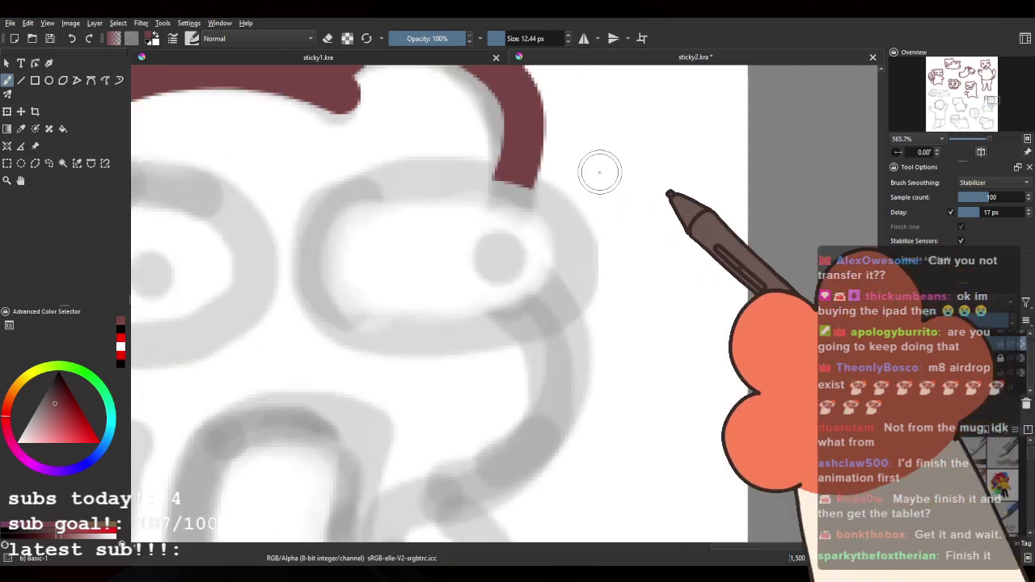
mouse_move(405, 199)
left_mouse_down()
mouse_move(427, 167)
mouse_move(435, 202)
left_mouse_up()
mouse_move(551, 191)
left_mouse_down()
mouse_move(478, 177)
mouse_move(355, 203)
mouse_move(351, 217)
mouse_move(566, 340)
left_mouse_up()
key("ctrl+z")
key("ctrl+z")
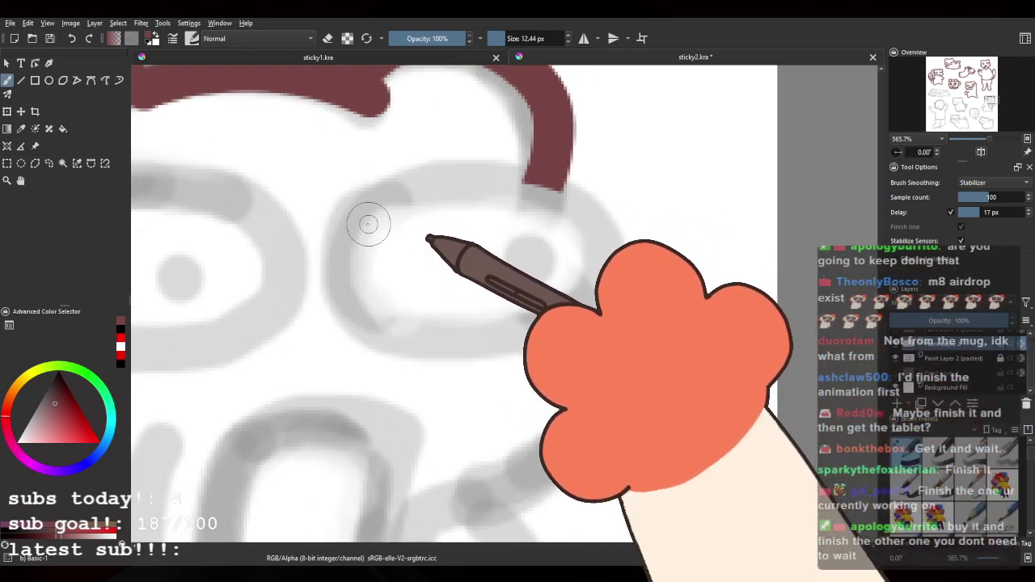
Step: Ink the right eye's closed oval outline, lower curve first and then the upper curve, and fill in its round pupil
mouse_move(358, 218)
left_mouse_down()
mouse_move(366, 312)
mouse_move(562, 330)
left_mouse_up()
key("ctrl+z")
left_click_drag(358, 220, 585, 314)
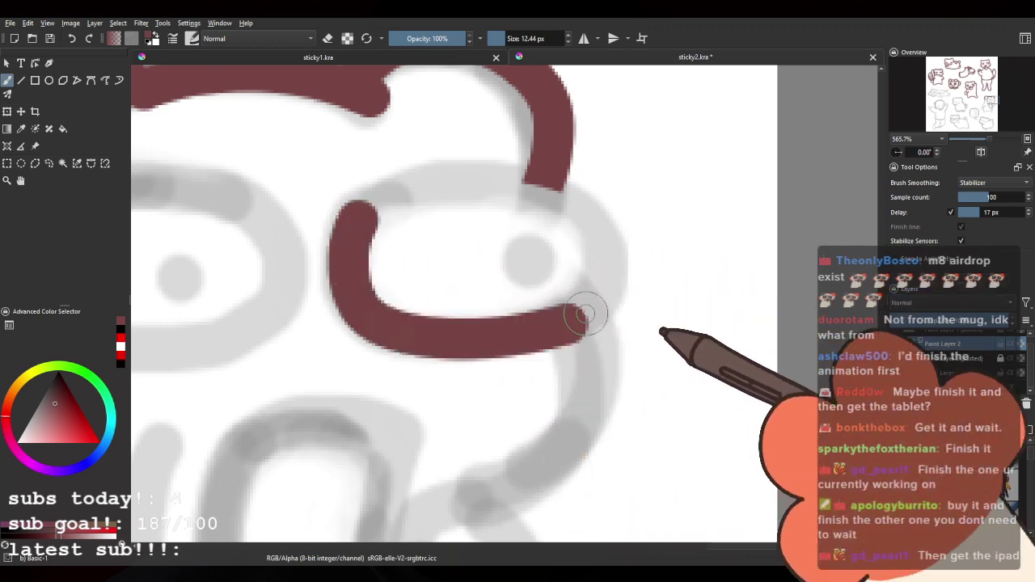
left_click_drag(360, 220, 416, 190)
key("ctrl+z")
mouse_move(355, 226)
left_mouse_down()
mouse_move(369, 206)
mouse_move(534, 197)
left_mouse_up()
key("ctrl+z")
mouse_move(445, 185)
left_mouse_down()
mouse_move(521, 187)
mouse_move(581, 209)
left_mouse_up()
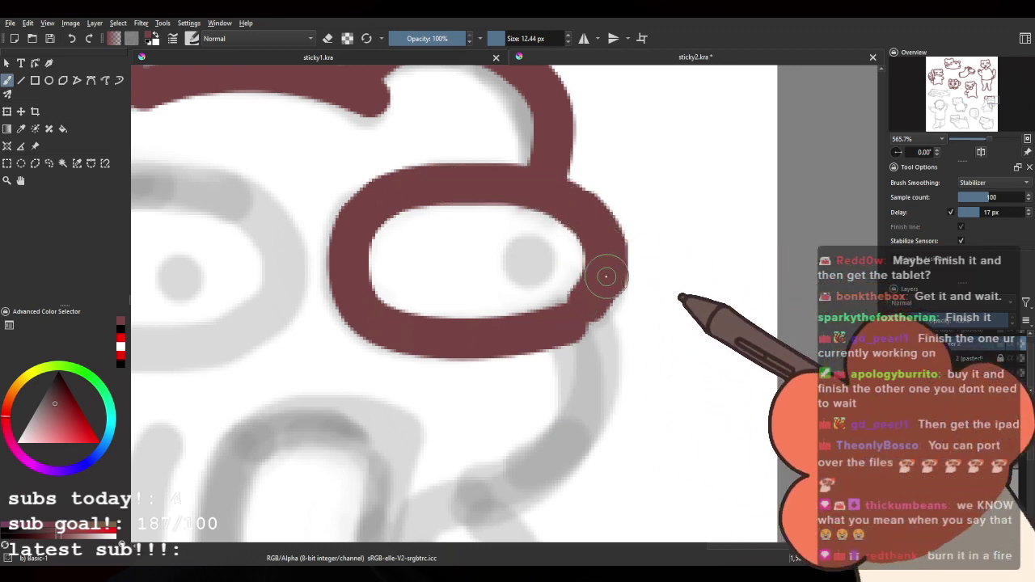
left_click_drag(608, 278, 573, 323)
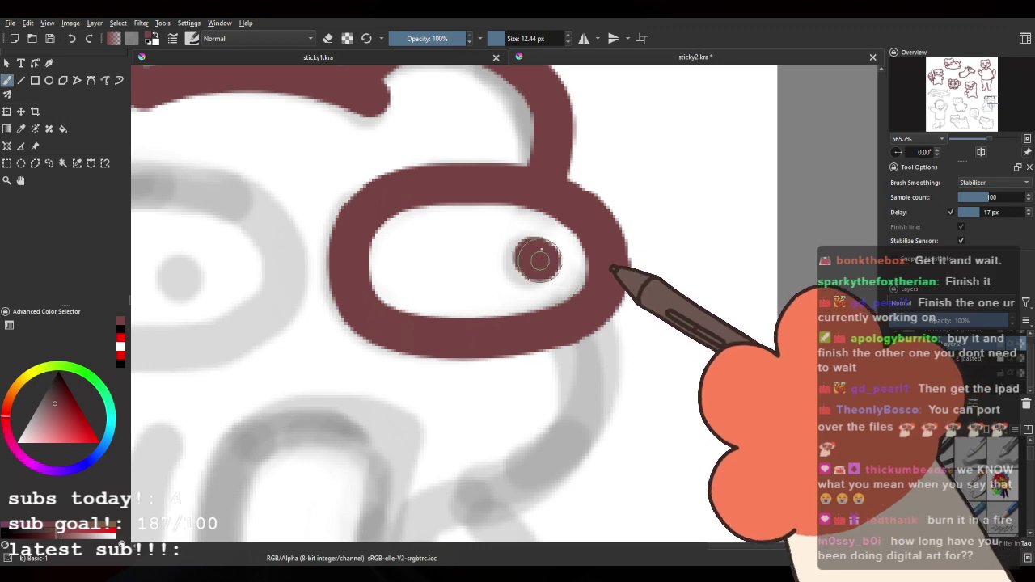
Step: Ink the short curved stroke forming the outer end of the bear's left eye outline
mouse_move(343, 249)
left_mouse_down()
mouse_move(462, 280)
mouse_move(602, 260)
left_mouse_up()
left_click_drag(367, 227, 358, 247)
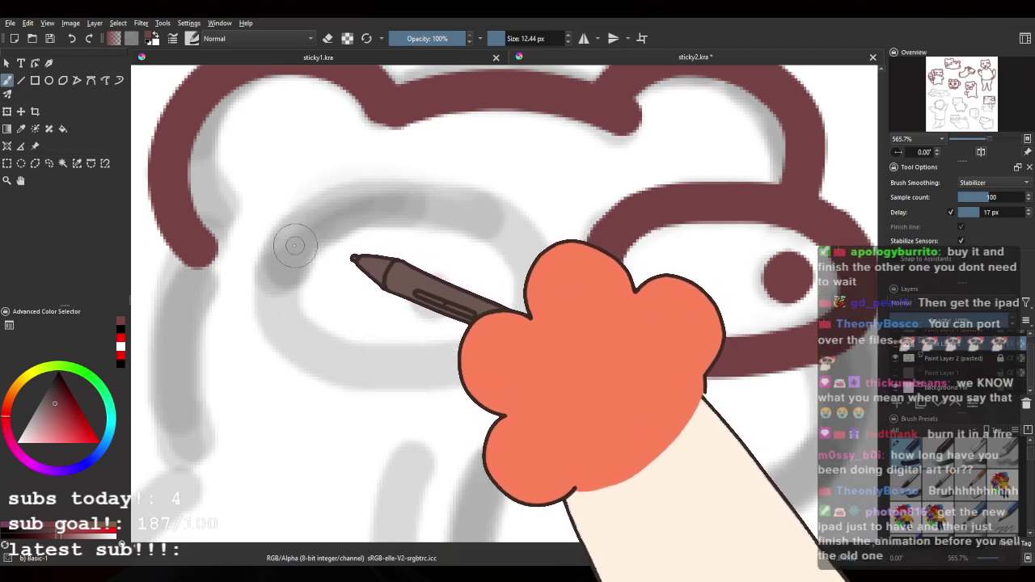
left_click_drag(285, 242, 310, 354)
mouse_move(288, 237)
left_mouse_down()
mouse_move(330, 215)
mouse_move(420, 220)
left_mouse_up()
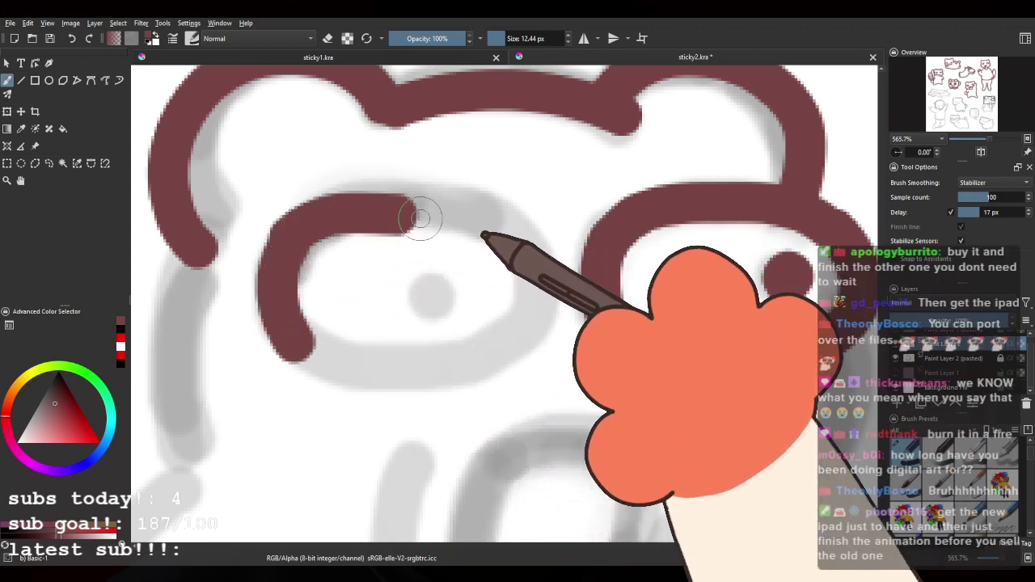
key("ctrl+z")
mouse_move(307, 267)
left_mouse_down()
mouse_move(360, 264)
mouse_move(347, 266)
left_mouse_up()
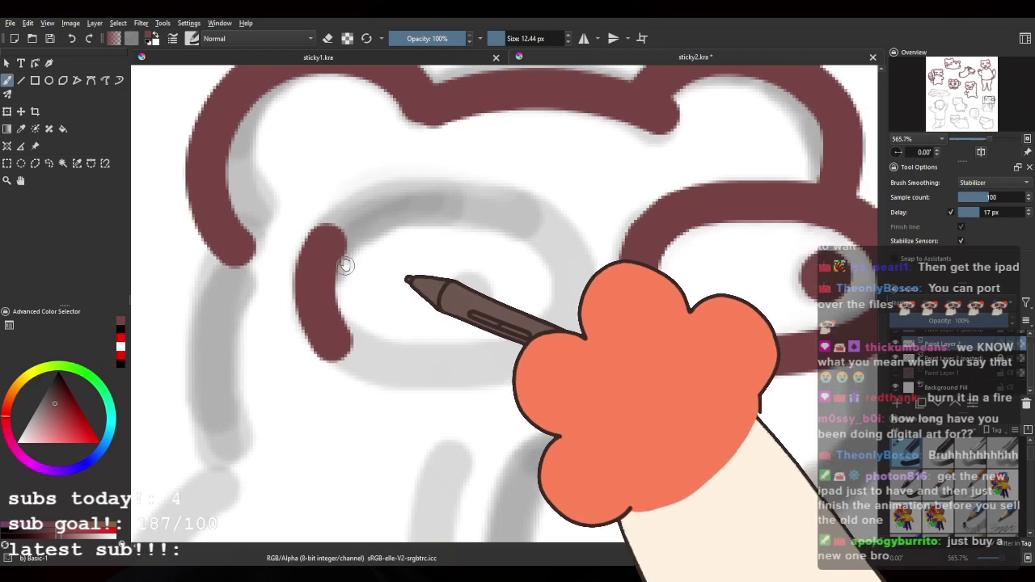
left_click_drag(428, 224, 372, 231)
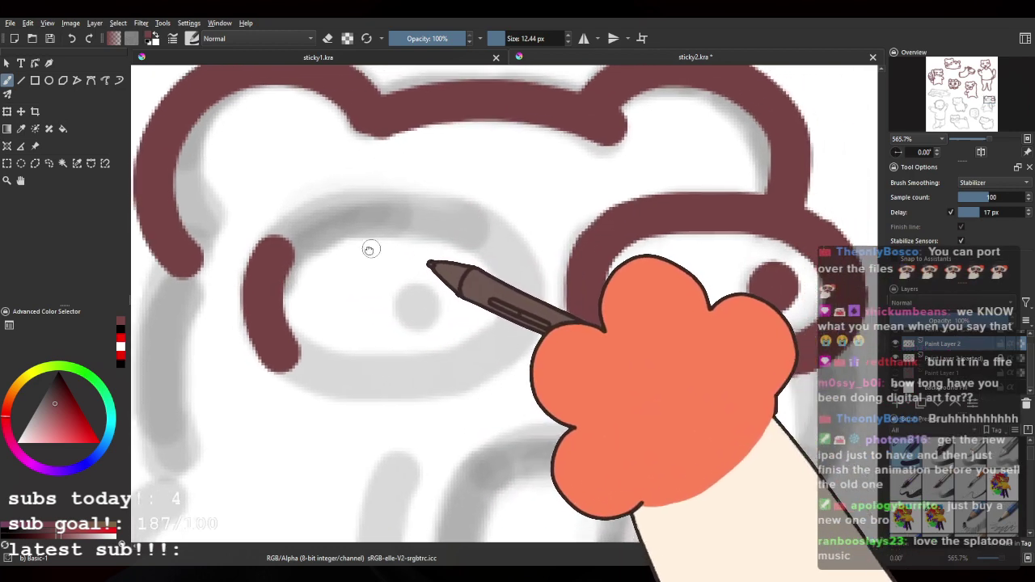
mouse_move(293, 251)
left_mouse_down()
mouse_move(270, 229)
mouse_move(431, 208)
left_mouse_up()
key("ctrl+z")
mouse_move(246, 238)
left_mouse_down()
mouse_move(490, 230)
mouse_move(375, 340)
left_mouse_up()
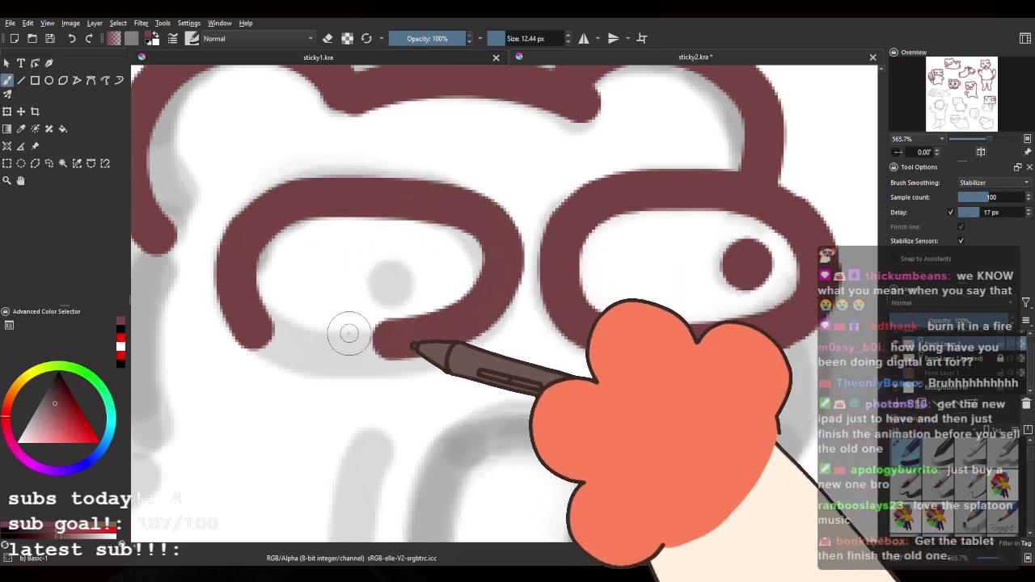
key("ctrl+z")
mouse_move(260, 317)
left_mouse_down()
mouse_move(456, 329)
mouse_move(490, 312)
mouse_move(480, 330)
mouse_move(498, 314)
mouse_move(264, 343)
mouse_move(459, 351)
left_mouse_up()
key("ctrl+z")
key("ctrl+z")
key("ctrl+z")
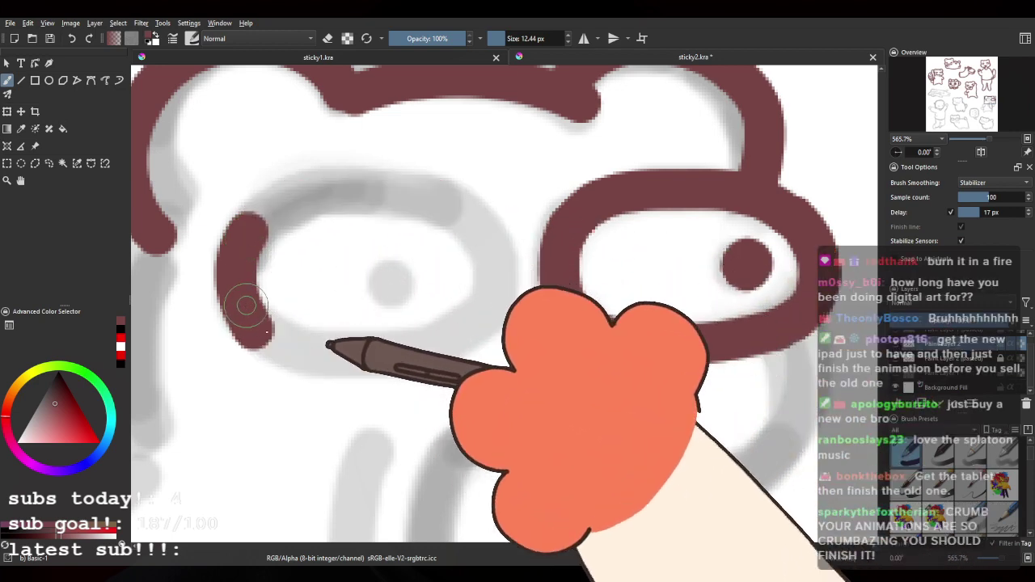
Step: Ink the lower curve of the left eye outline from its outer end, redoing the stroke once
left_click_drag(247, 312, 458, 351)
key("ctrl+z")
left_click_drag(249, 315, 469, 351)
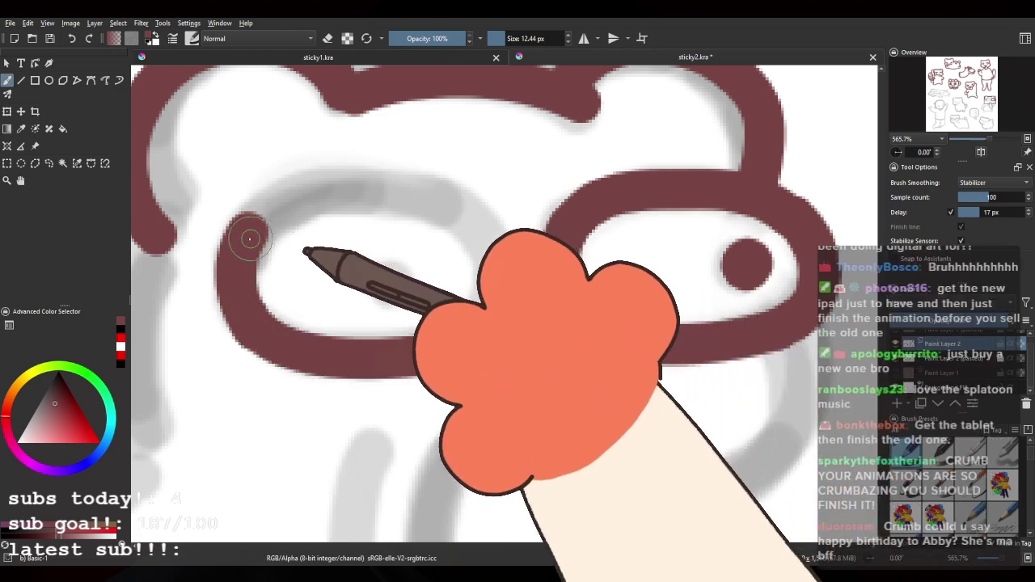
Step: Ink the upper curve of the left eye, close the outline at its inner end and fill in the round pupil
mouse_move(244, 244)
left_mouse_down()
mouse_move(278, 203)
mouse_move(477, 211)
left_mouse_up()
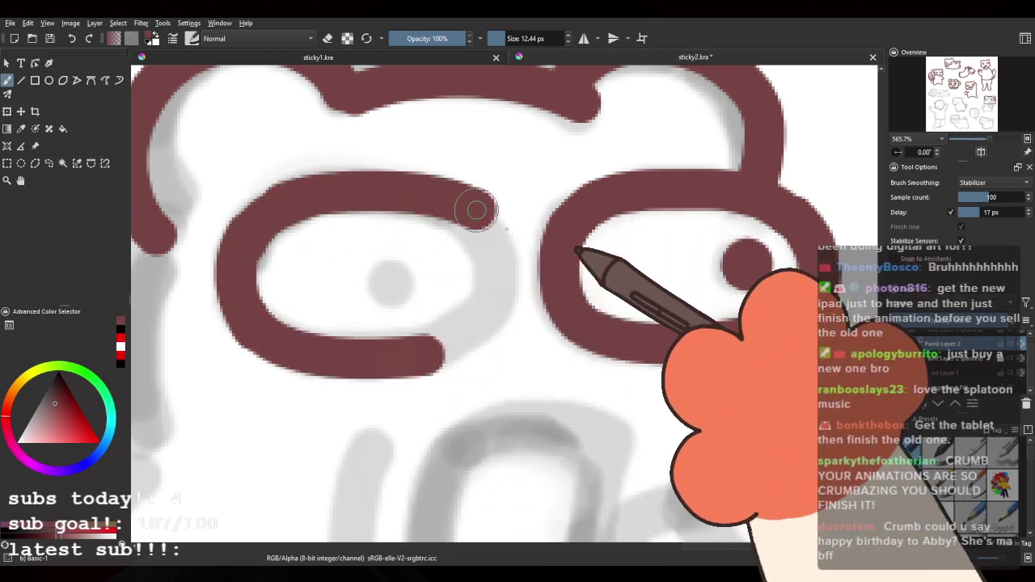
key("ctrl+z")
mouse_move(298, 209)
left_mouse_down()
mouse_move(346, 194)
mouse_move(452, 209)
left_mouse_up()
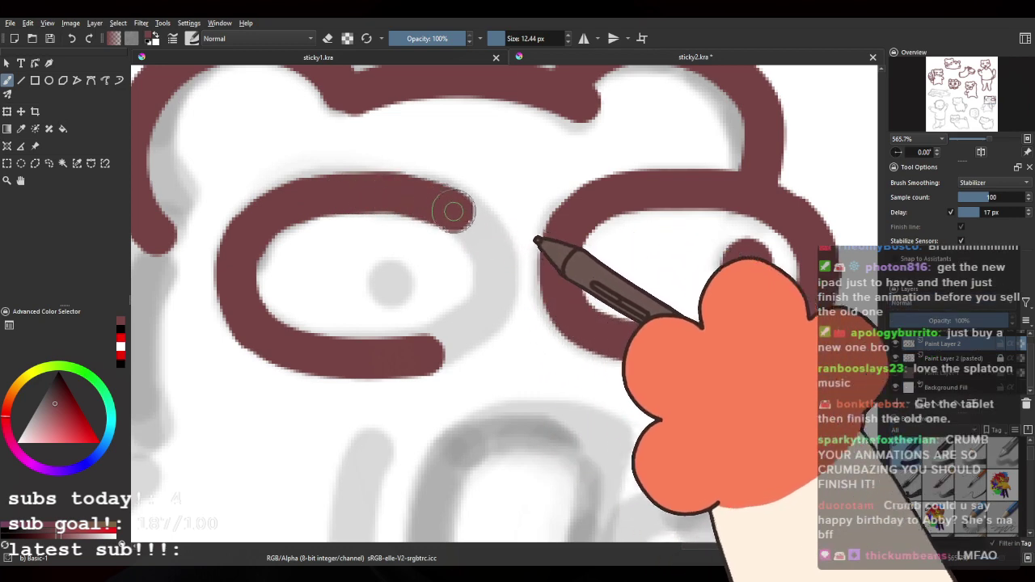
key("ctrl+z")
mouse_move(299, 203)
left_mouse_down()
mouse_move(357, 197)
mouse_move(453, 212)
mouse_move(310, 196)
mouse_move(352, 197)
left_mouse_up()
key("ctrl+z")
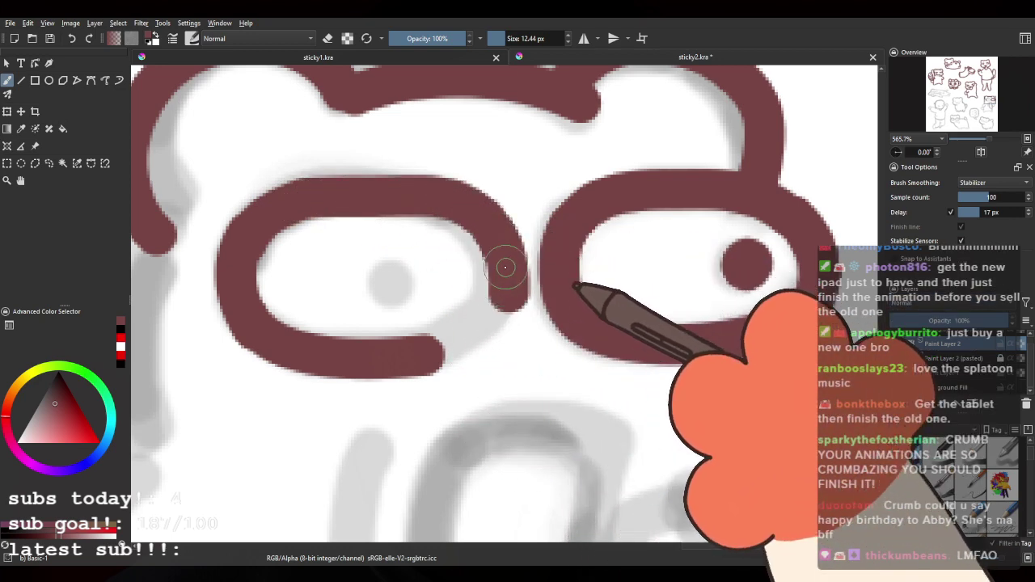
left_click_drag(505, 267, 473, 328)
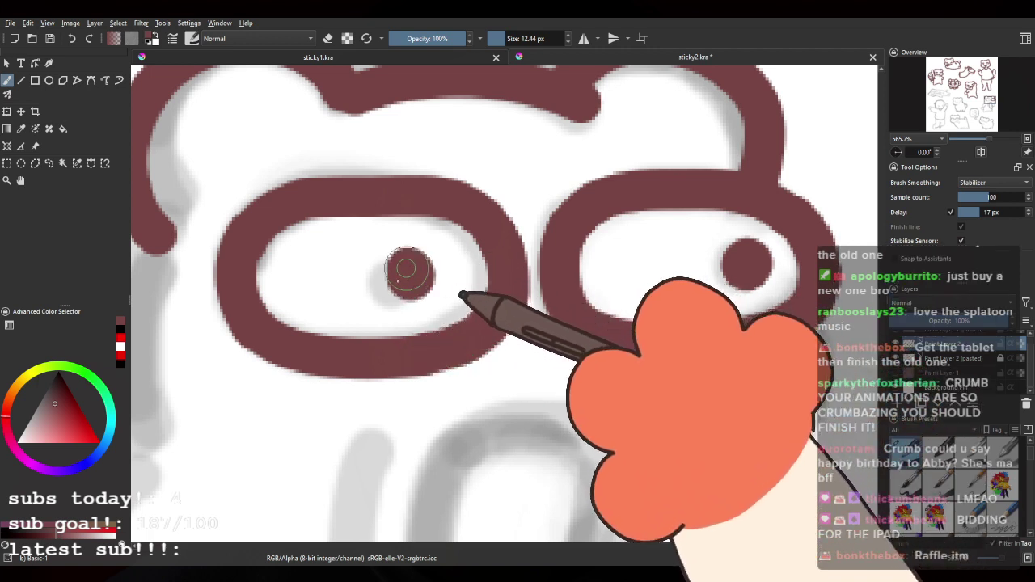
Step: Reshape the top edge of the left eye's outline into a rounder curve with the eraser and brush
scroll(406, 267, "down", 8)
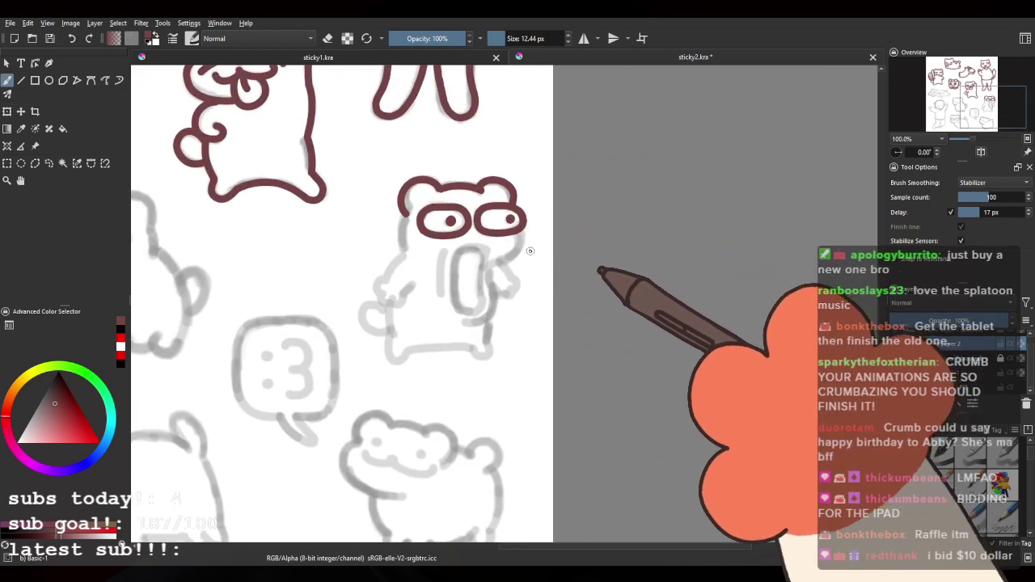
scroll(507, 240, "up", 5)
left_click_drag(531, 233, 519, 257)
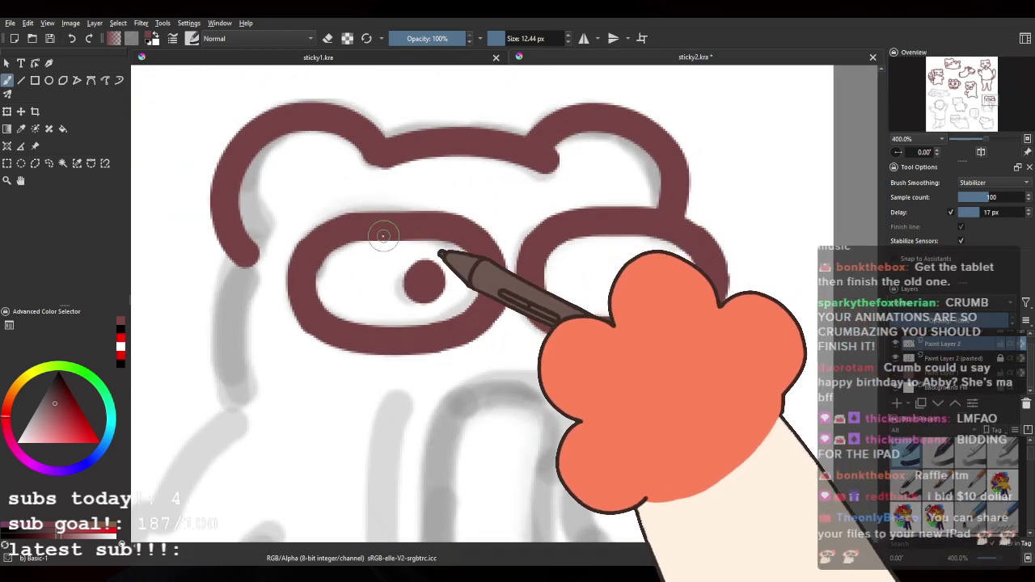
key("e")
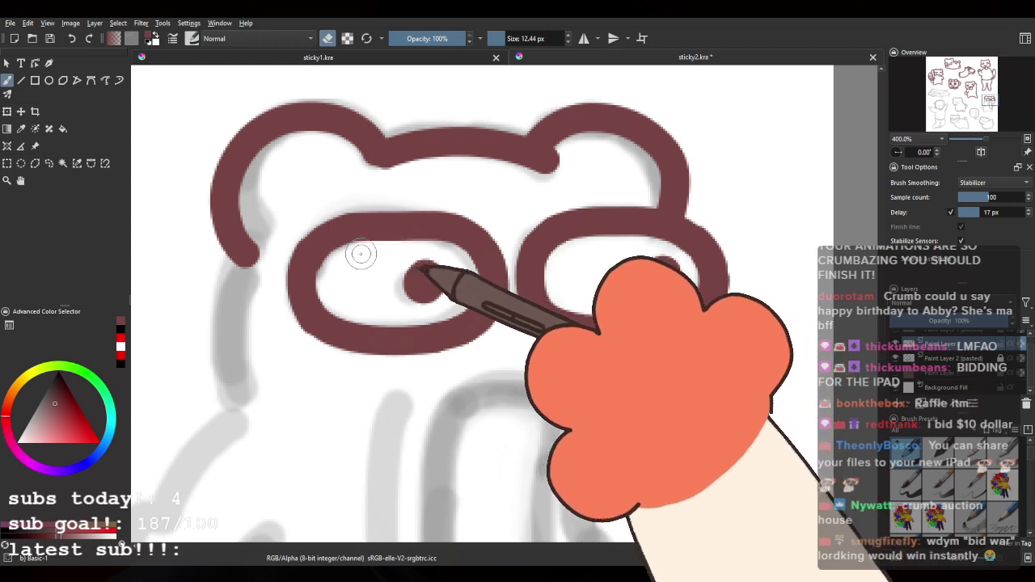
left_click_drag(395, 250, 445, 267)
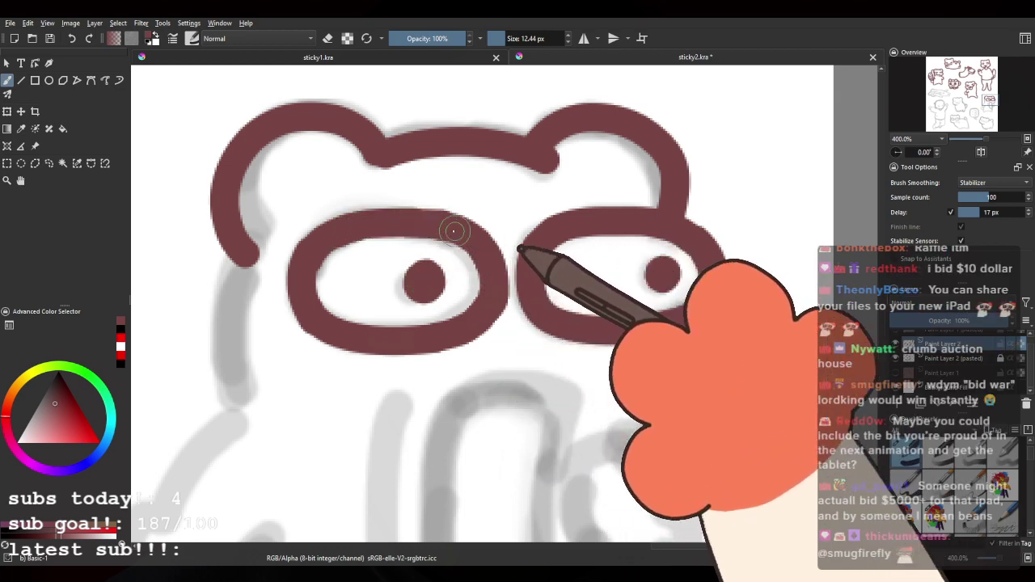
key("1")
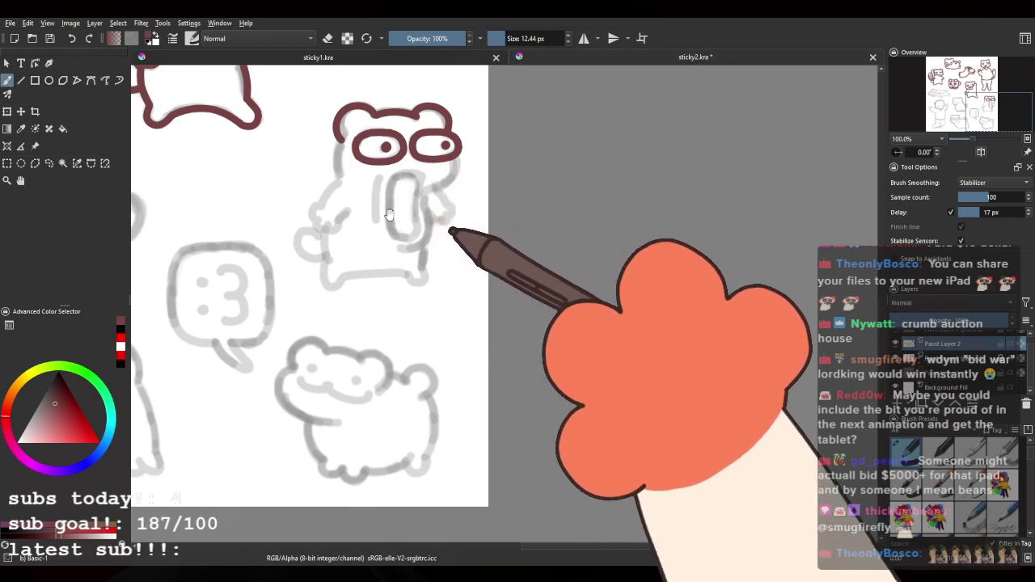
mouse_move(395, 221)
left_mouse_down()
mouse_move(454, 253)
mouse_move(504, 173)
left_mouse_up()
scroll(500, 161, "up", 4)
mouse_move(439, 215)
left_mouse_down()
mouse_move(329, 226)
mouse_move(276, 438)
mouse_move(423, 441)
mouse_move(430, 210)
left_mouse_up()
left_click_drag(403, 273, 505, 368)
key("ctrl+z")
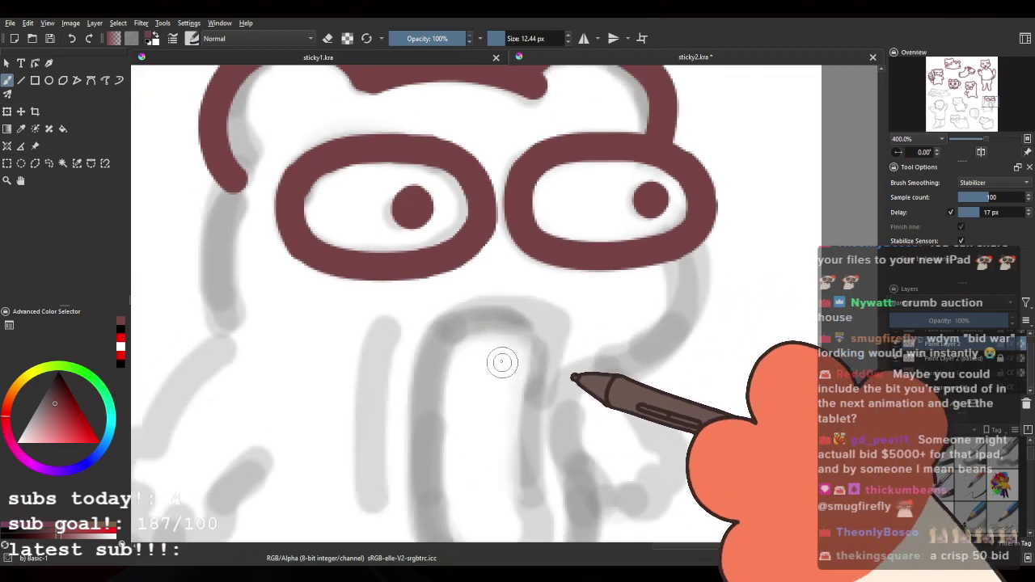
Step: Erase the pupils of both eyes and replace each with a smaller dark red dot
scroll(499, 361, "down", 4)
scroll(475, 271, "up", 3)
left_click_drag(477, 254, 459, 244)
key("e")
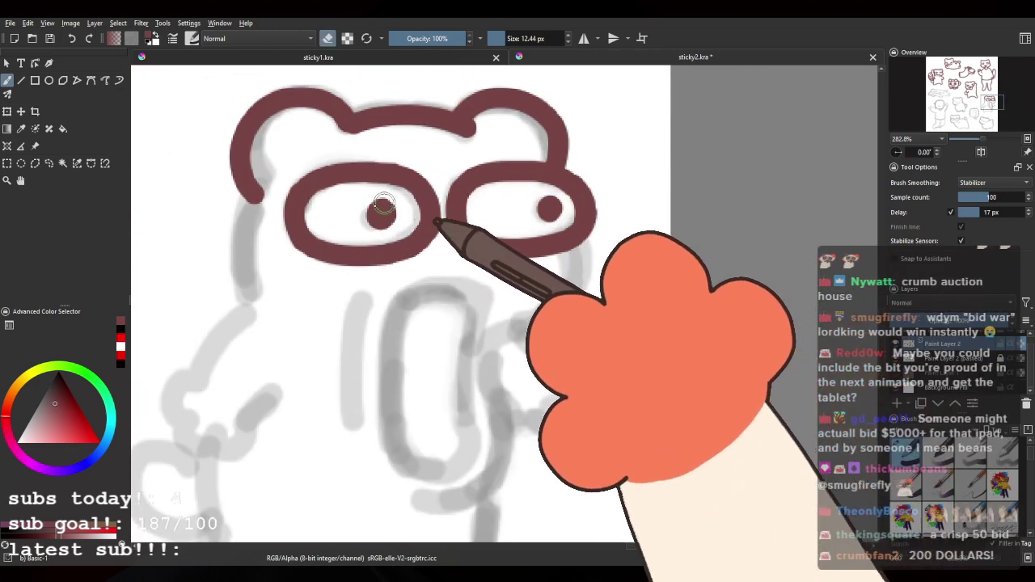
left_click_drag(380, 208, 378, 222)
left_click_drag(559, 207, 564, 209)
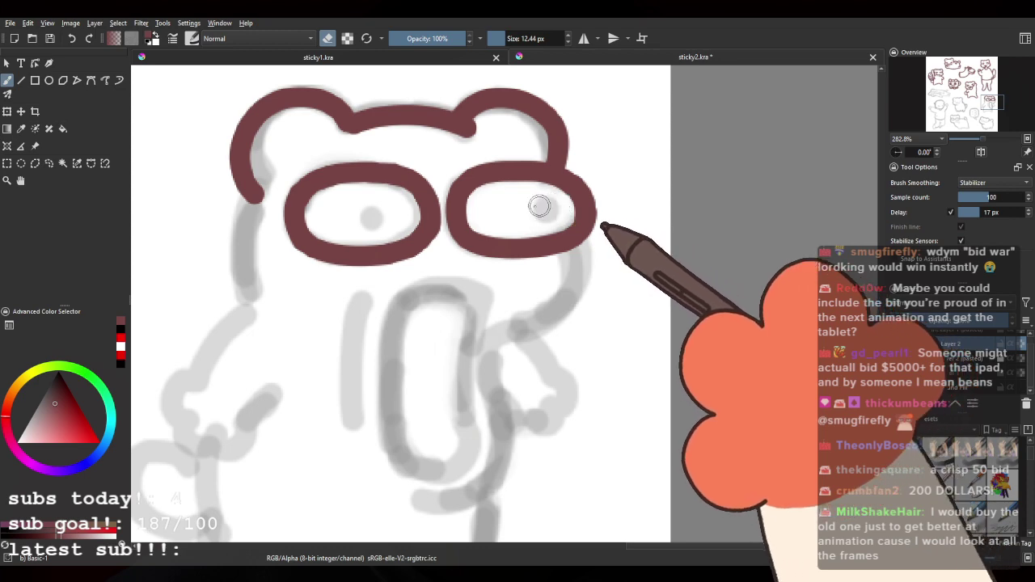
key("e")
left_click(383, 213)
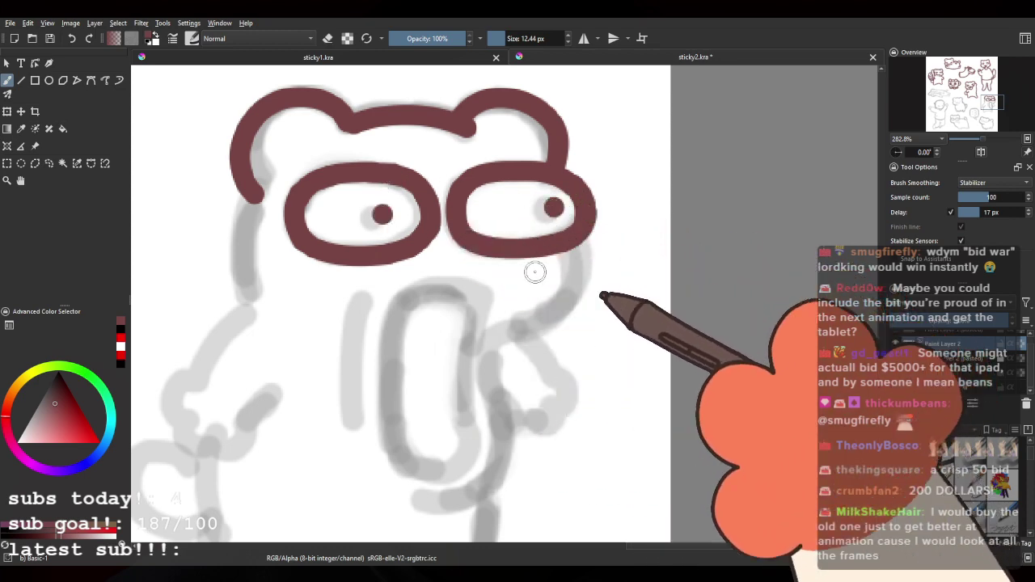
Step: Ink the bear's tall open mouth as a closed outline with an inward-curving right side, redrawing it until it fits
mouse_move(480, 277)
left_mouse_down()
mouse_move(512, 239)
mouse_move(417, 299)
mouse_move(443, 447)
left_mouse_up()
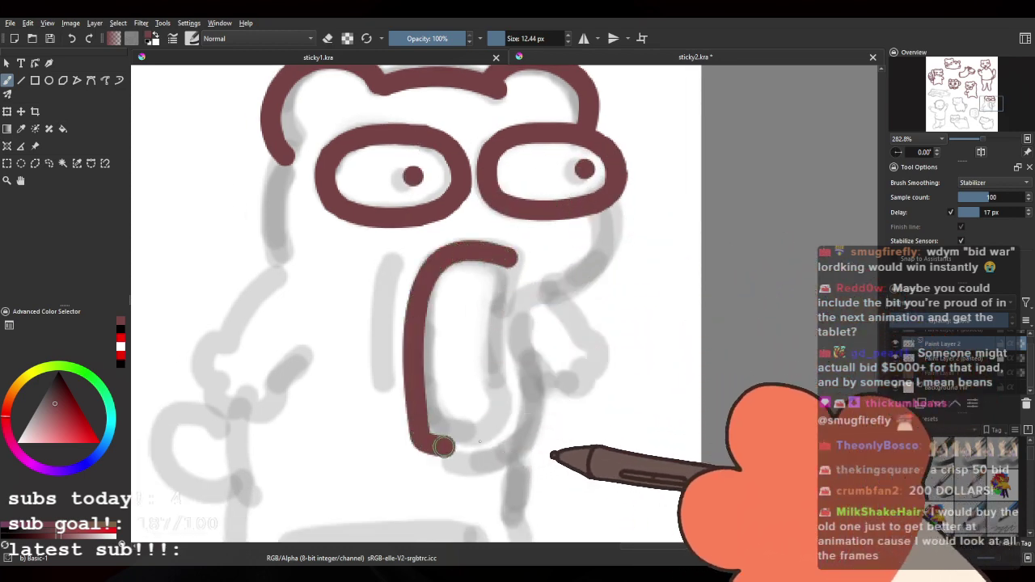
key("ctrl+z")
mouse_move(509, 264)
left_mouse_down()
mouse_move(410, 272)
mouse_move(413, 438)
mouse_move(480, 405)
left_mouse_up()
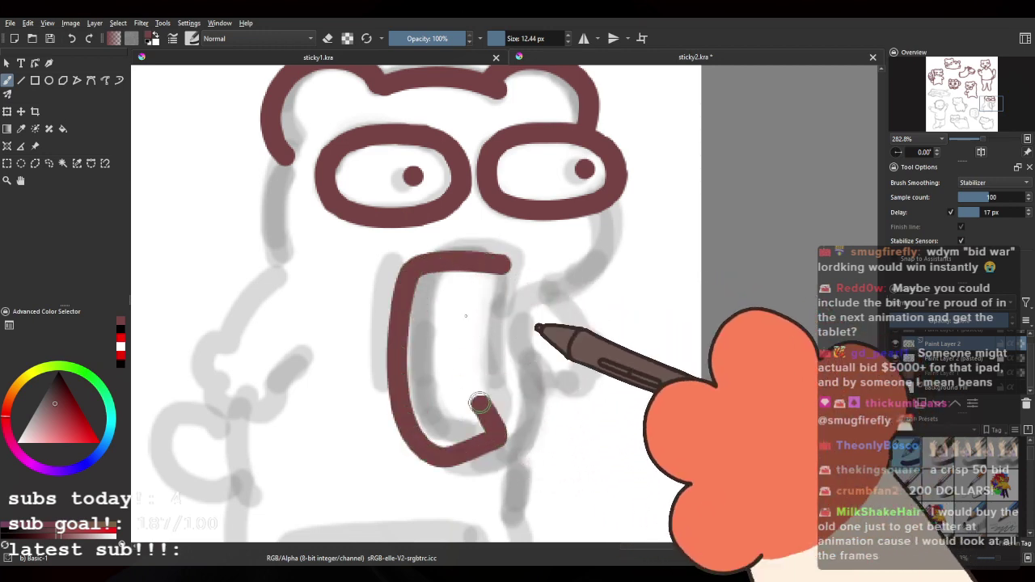
scroll(492, 162, "down", 5)
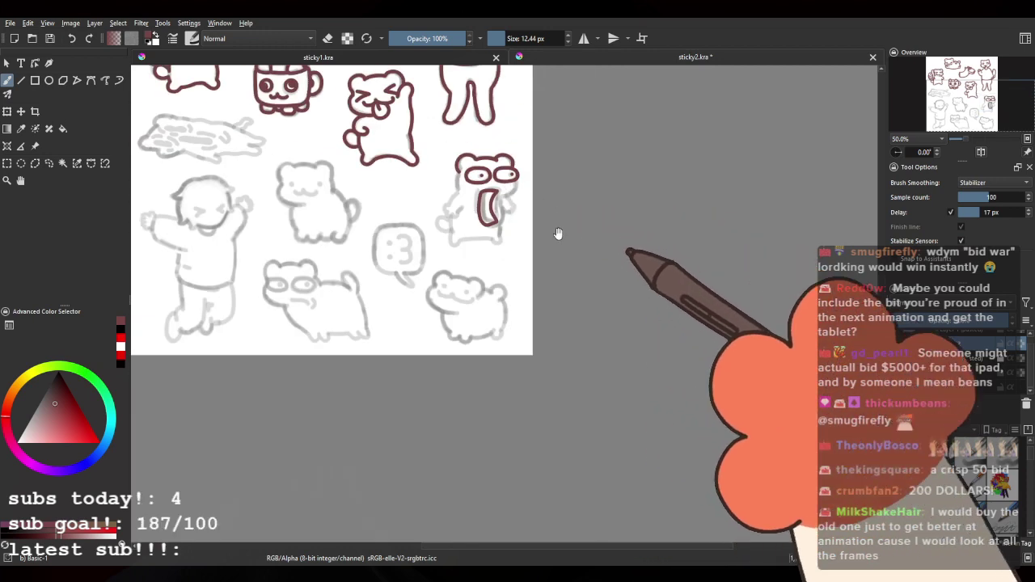
left_click_drag(558, 234, 555, 299)
scroll(489, 259, "up", 5)
key("ctrl+z")
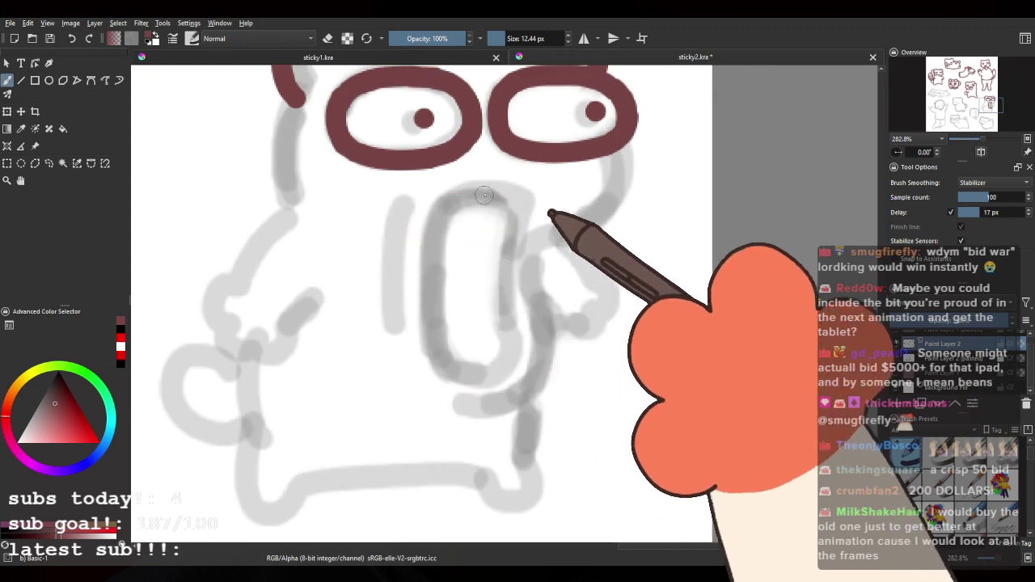
mouse_move(524, 196)
left_mouse_down()
mouse_move(468, 191)
mouse_move(414, 219)
mouse_move(445, 382)
left_mouse_up()
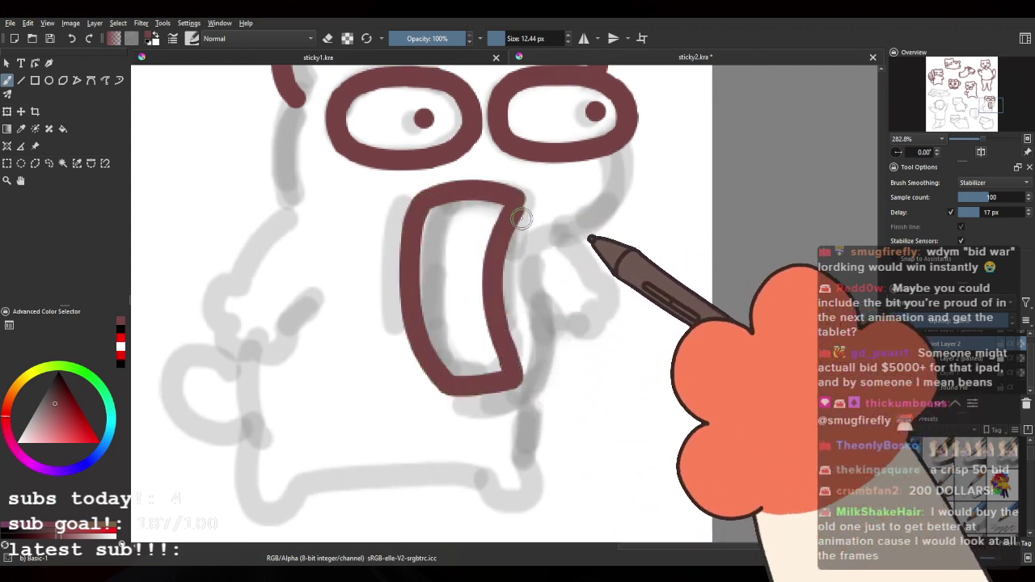
Step: Ink the short curved crease line along the left side of the open mouth
scroll(521, 218, "down", 1)
scroll(405, 270, "up", 1)
left_click_drag(407, 258, 394, 409)
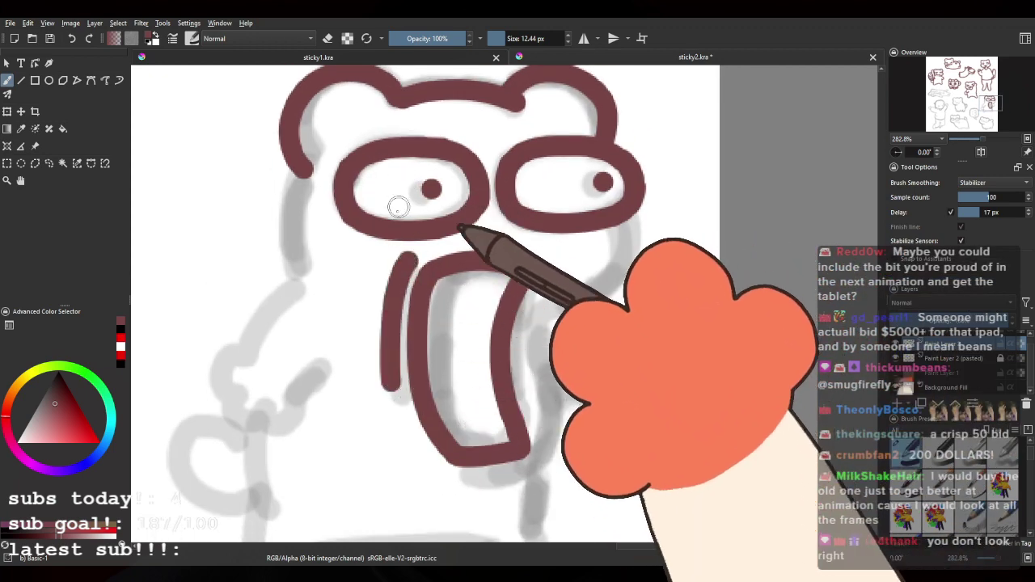
Step: Ink the bulging right cheek from beneath the right eye back toward the mouth, redrawing the first stroke
left_click_drag(594, 254, 549, 264)
mouse_move(575, 230)
left_mouse_down()
mouse_move(582, 254)
mouse_move(520, 322)
left_mouse_up()
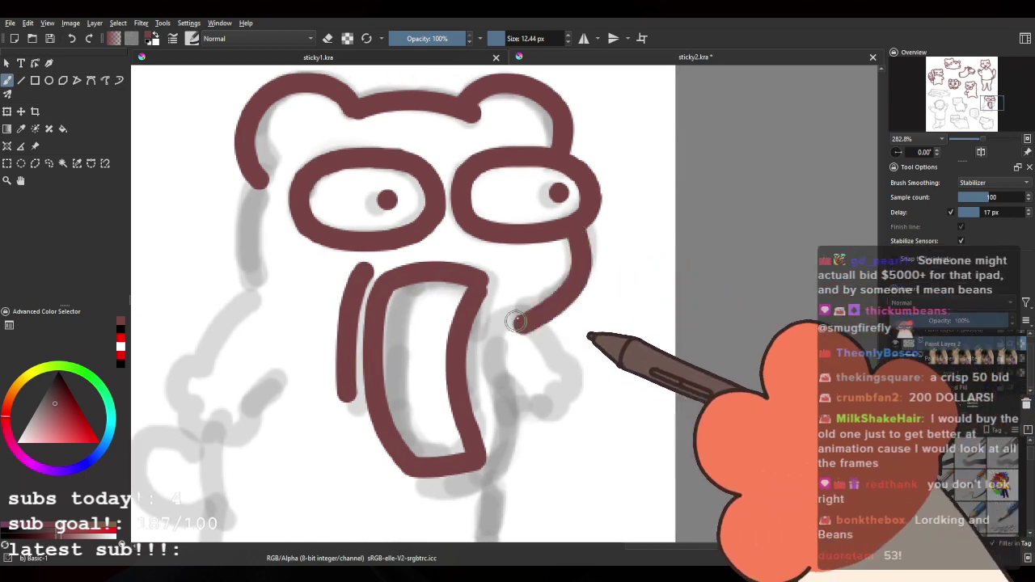
key("ctrl+z")
left_click_drag(572, 229, 548, 305)
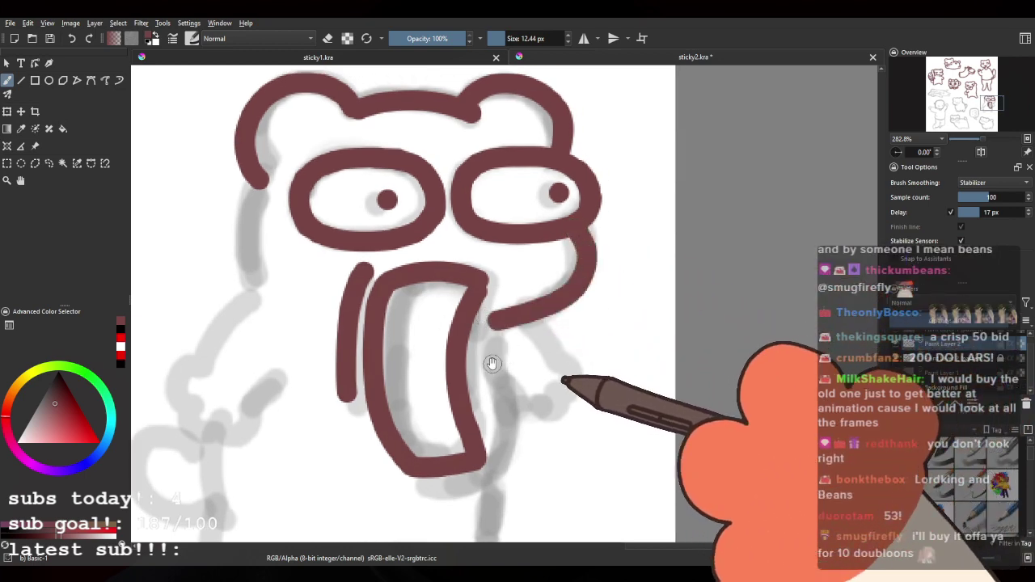
Step: Ink the lower jaw line down the right side of the mouth and around beneath it
left_click_drag(492, 363, 511, 315)
mouse_move(509, 275)
left_mouse_down()
mouse_move(523, 398)
mouse_move(518, 357)
mouse_move(520, 399)
mouse_move(452, 443)
left_mouse_up()
left_click_drag(349, 208, 455, 284)
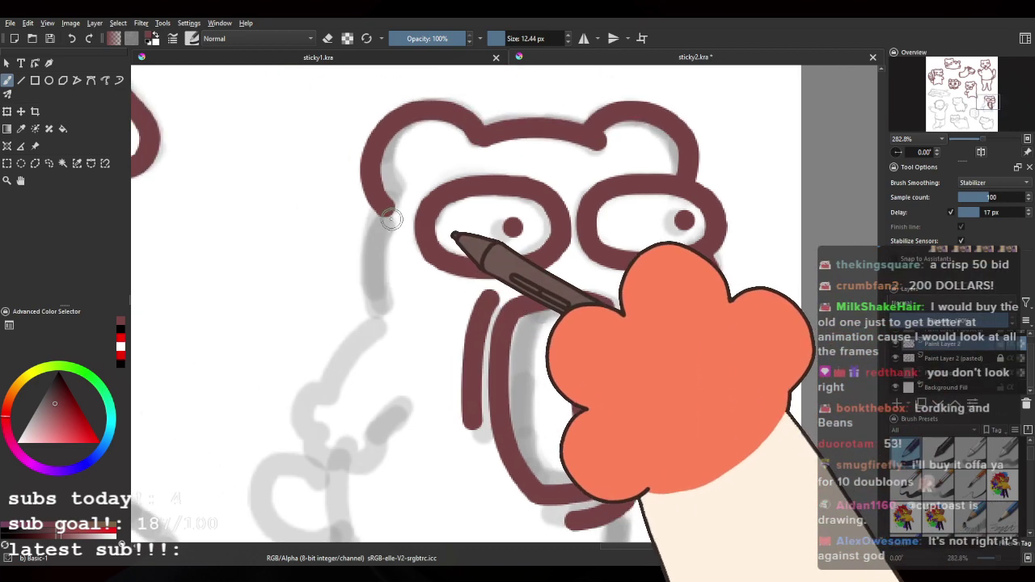
Step: Ink the left side of the bear's head and continue down the left arm around its rounded paw, redrawing the upper arm stroke
left_click_drag(382, 329, 393, 296)
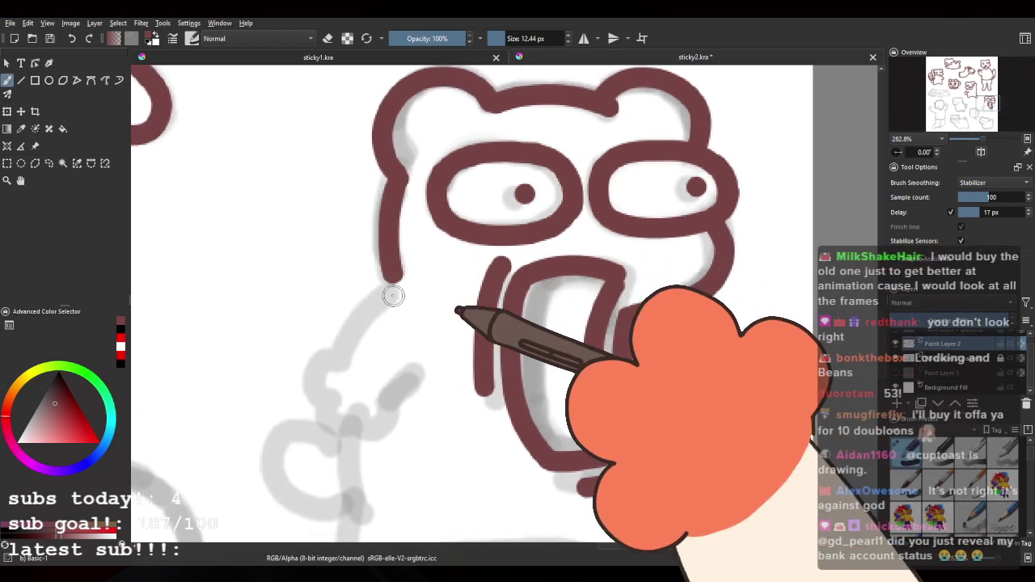
scroll(395, 261, "down", 2)
scroll(369, 285, "up", 3)
left_click_drag(496, 286, 474, 241)
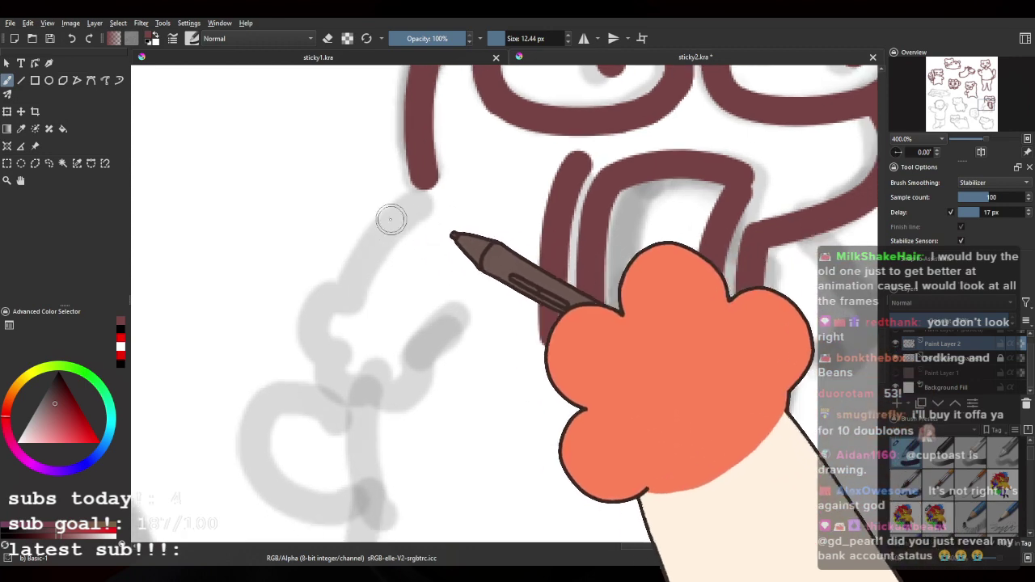
left_click_drag(419, 192, 338, 281)
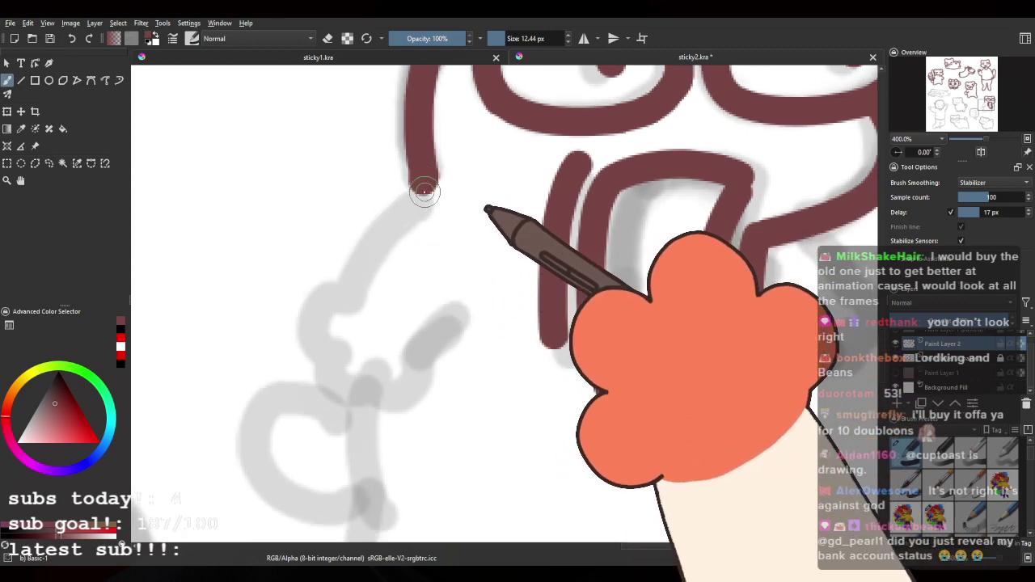
key("ctrl+z")
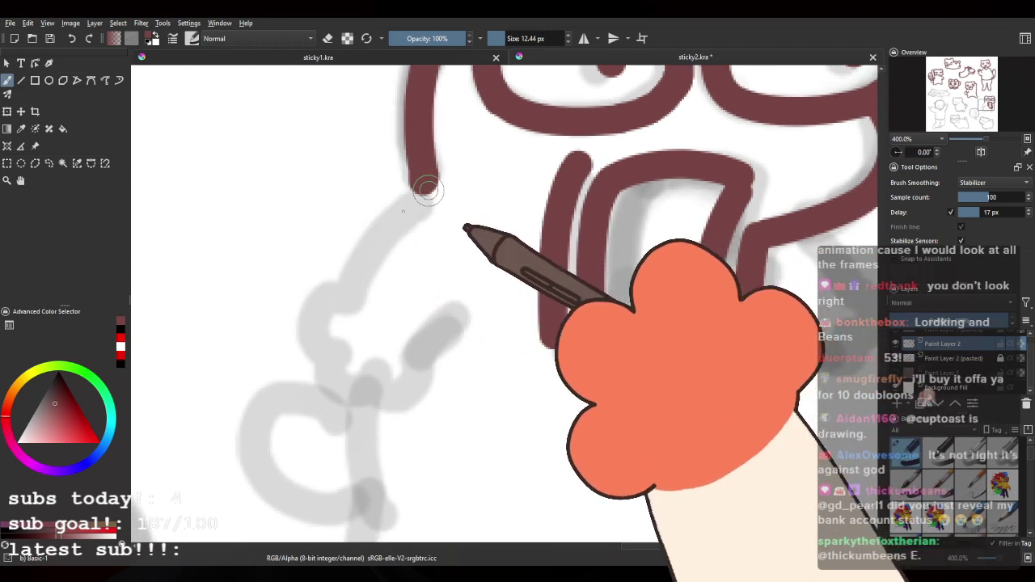
left_click_drag(427, 187, 340, 300)
key("ctrl+z")
key("ctrl+z")
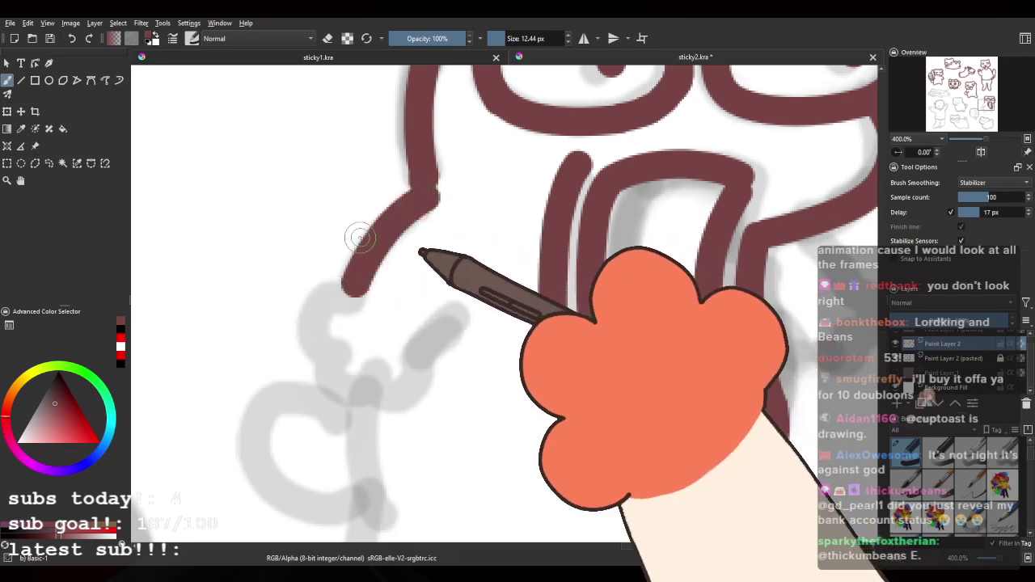
mouse_move(333, 265)
left_mouse_down()
mouse_move(321, 232)
mouse_move(311, 251)
mouse_move(329, 267)
mouse_move(342, 254)
mouse_move(307, 267)
mouse_move(314, 314)
left_mouse_up()
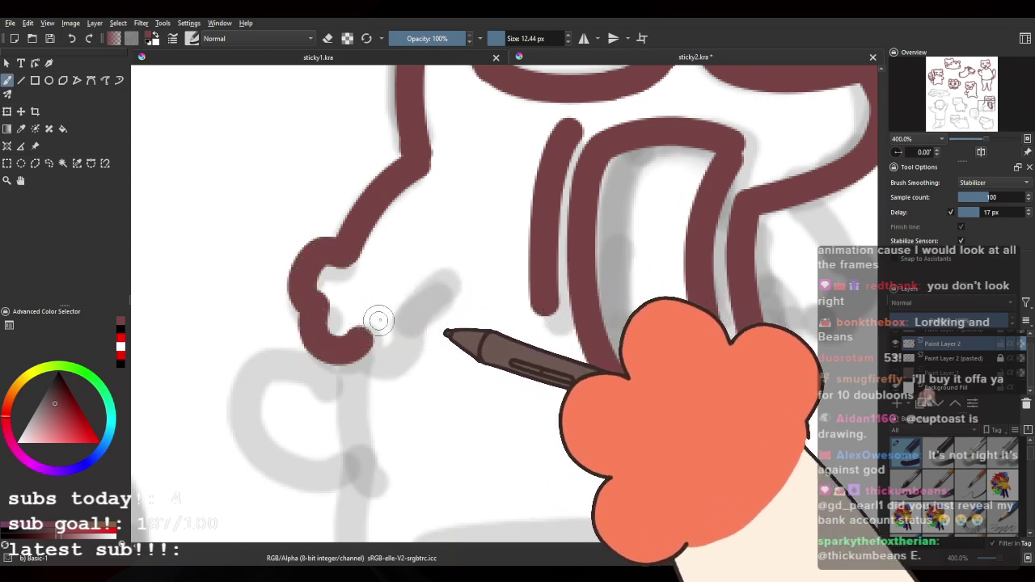
left_click_drag(407, 314, 451, 284)
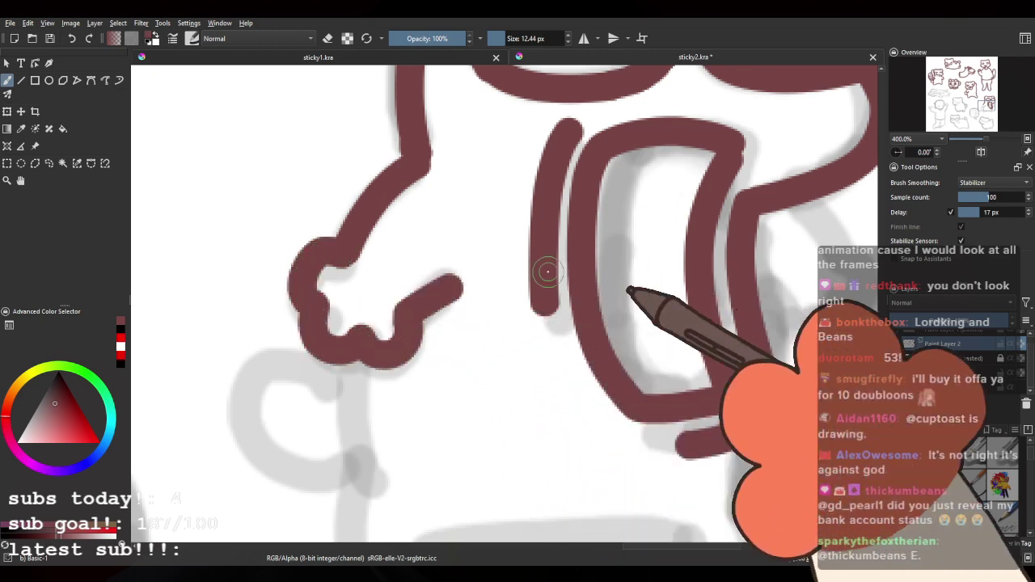
Step: Ink the bear's right arm and its bumpy paw beside the open mouth
mouse_move(769, 194)
left_mouse_down()
mouse_move(656, 372)
mouse_move(460, 268)
left_mouse_up()
left_click_drag(480, 233, 537, 291)
mouse_move(469, 338)
left_mouse_down()
mouse_move(516, 360)
mouse_move(516, 350)
mouse_move(547, 345)
mouse_move(549, 318)
mouse_move(530, 287)
left_mouse_up()
left_click_drag(437, 263, 550, 266)
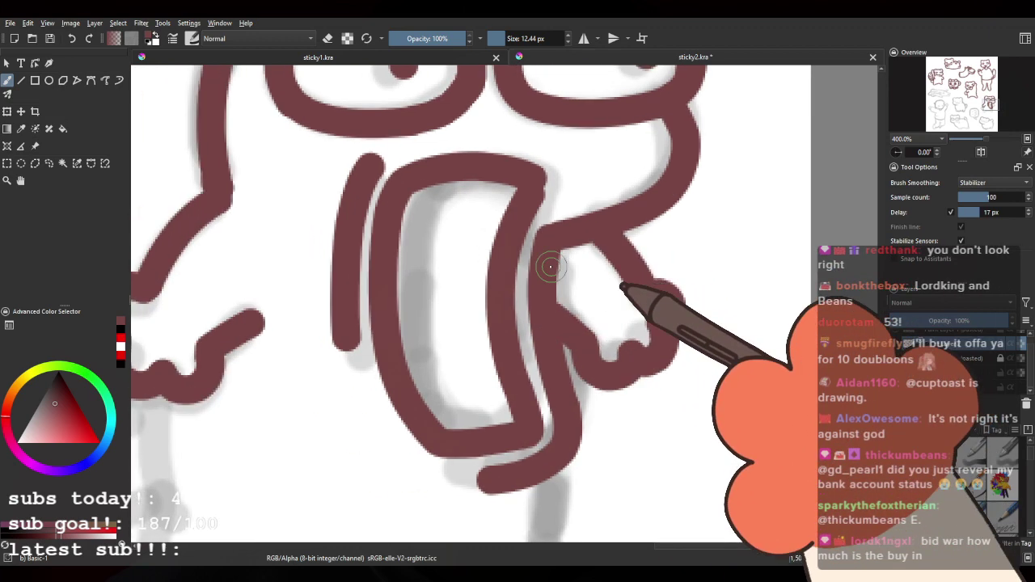
Step: Ink the left side of the body beneath the paw and the rounded left foot, redrawing the foot once
scroll(550, 268, "down", 4)
left_click_drag(595, 217, 532, 189)
scroll(413, 287, "up", 3)
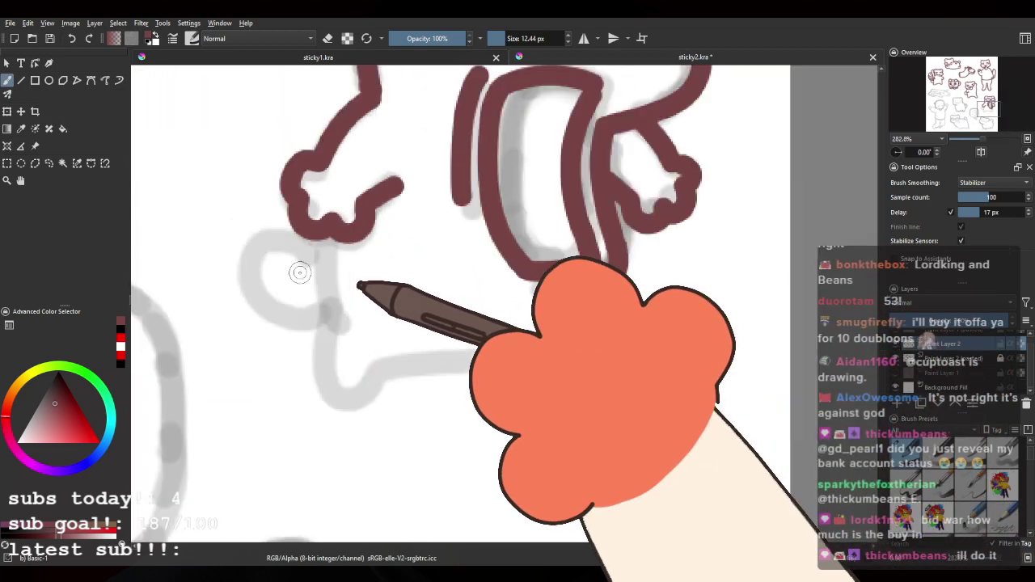
left_click_drag(299, 272, 349, 276)
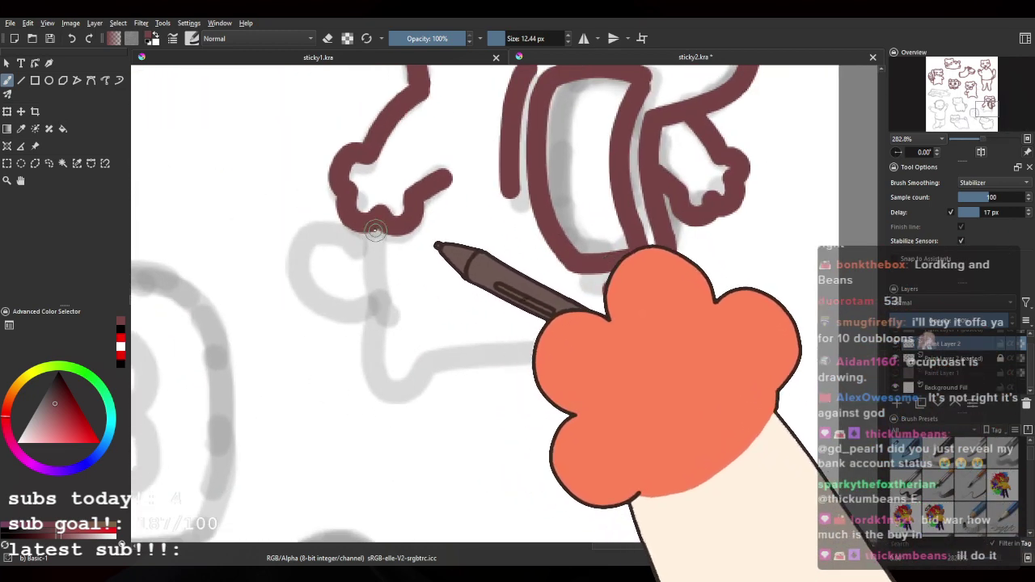
left_click_drag(375, 357, 431, 365)
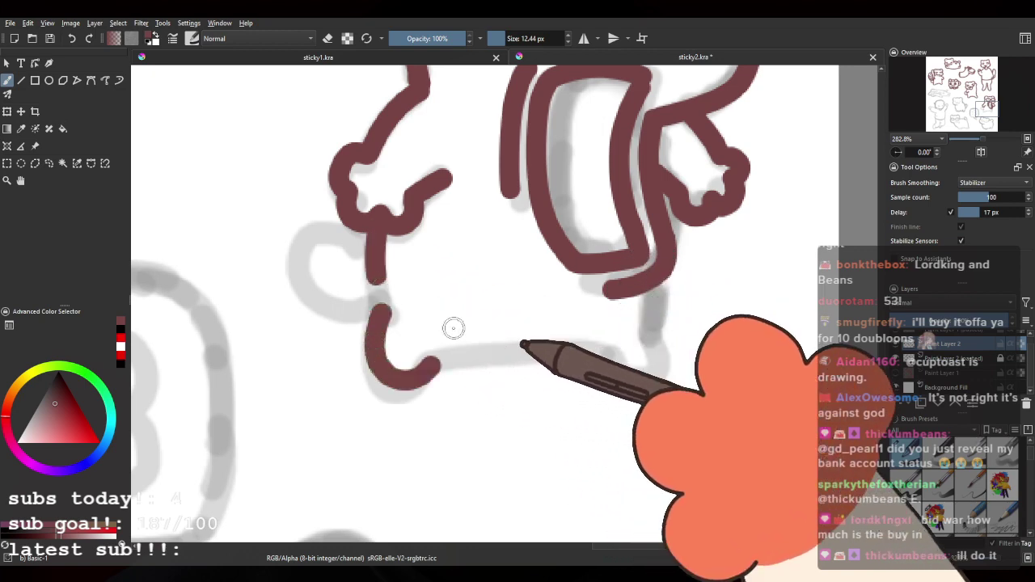
key("ctrl+z")
mouse_move(380, 316)
left_mouse_down()
mouse_move(424, 383)
mouse_move(439, 362)
left_mouse_up()
left_click_drag(509, 338, 463, 337)
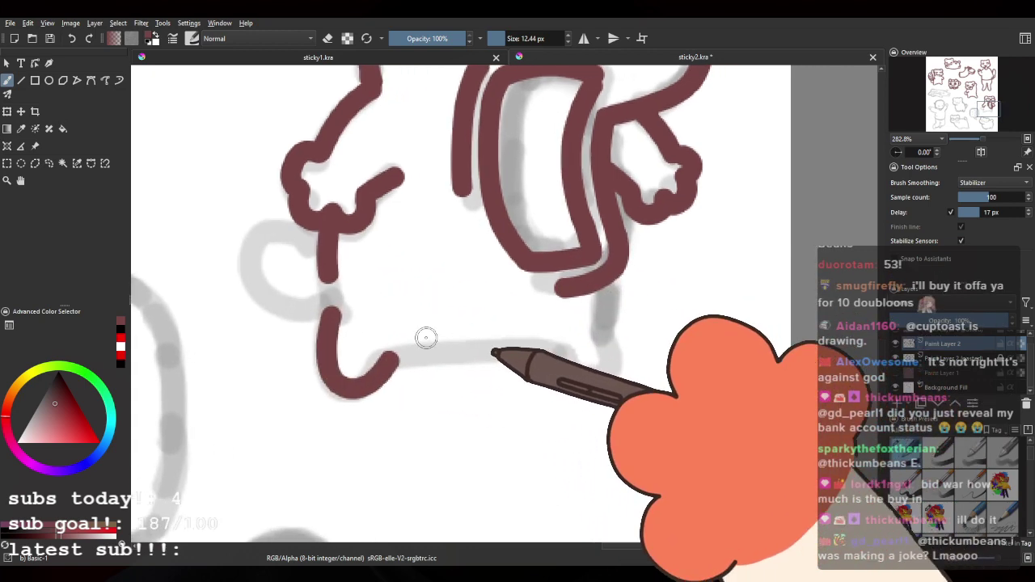
Step: Ink the gently arched bottom edge of the body from the left foot toward the right foot, redrawing it until it fits
scroll(443, 329, "up", 1)
left_click_drag(521, 233, 381, 203)
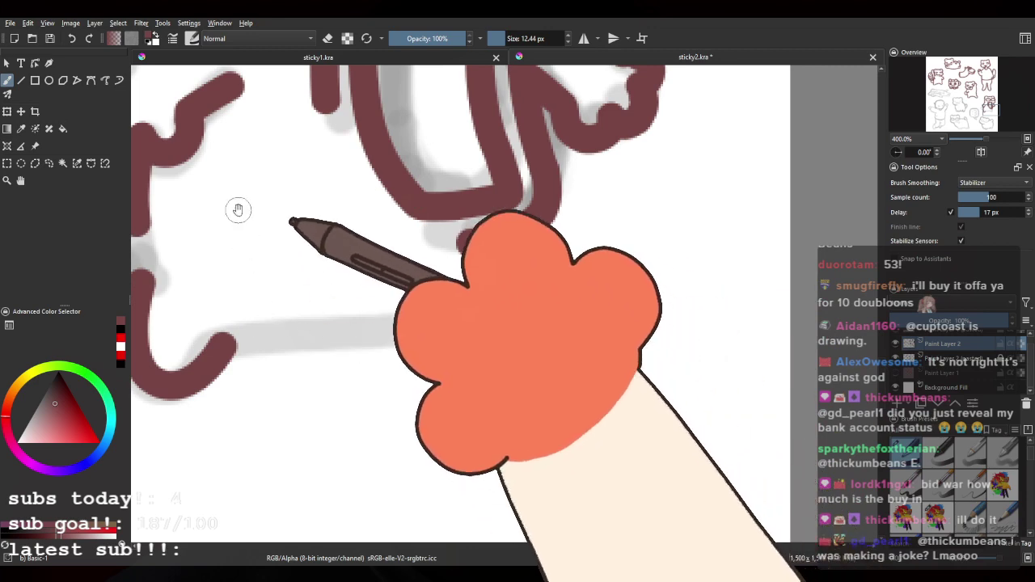
mouse_move(271, 272)
left_mouse_down()
mouse_move(284, 287)
mouse_move(385, 286)
left_mouse_up()
key("ctrl+z")
mouse_move(256, 290)
left_mouse_down()
mouse_move(258, 324)
mouse_move(330, 358)
mouse_move(590, 364)
left_mouse_up()
key("ctrl+z")
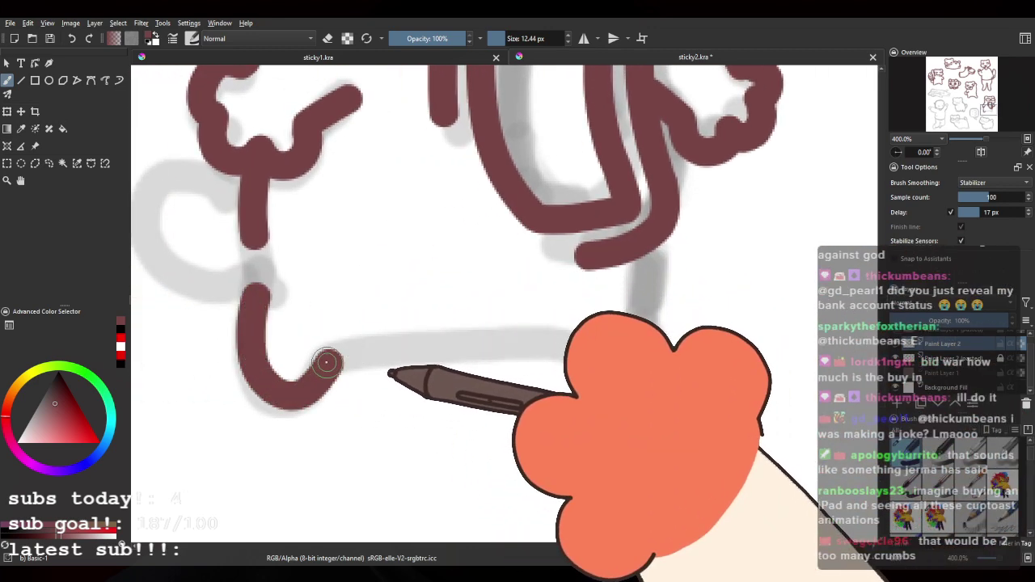
left_click_drag(330, 363, 577, 363)
key("ctrl+z")
mouse_move(329, 364)
left_mouse_down()
mouse_move(605, 360)
mouse_move(557, 381)
mouse_move(568, 413)
mouse_move(605, 359)
left_mouse_up()
key("ctrl+z")
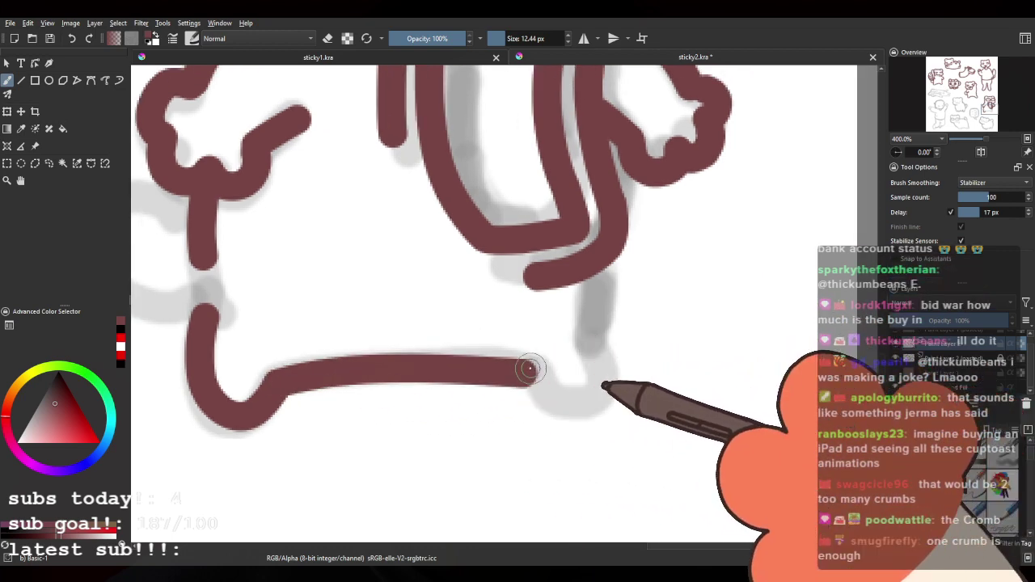
Step: Ink the rounded right foot and the right side of the body up to the jaw, redrawing the foot once
left_click_drag(529, 371, 597, 398)
key("ctrl+z")
mouse_move(538, 373)
left_mouse_down()
mouse_move(566, 417)
mouse_move(599, 368)
left_mouse_up()
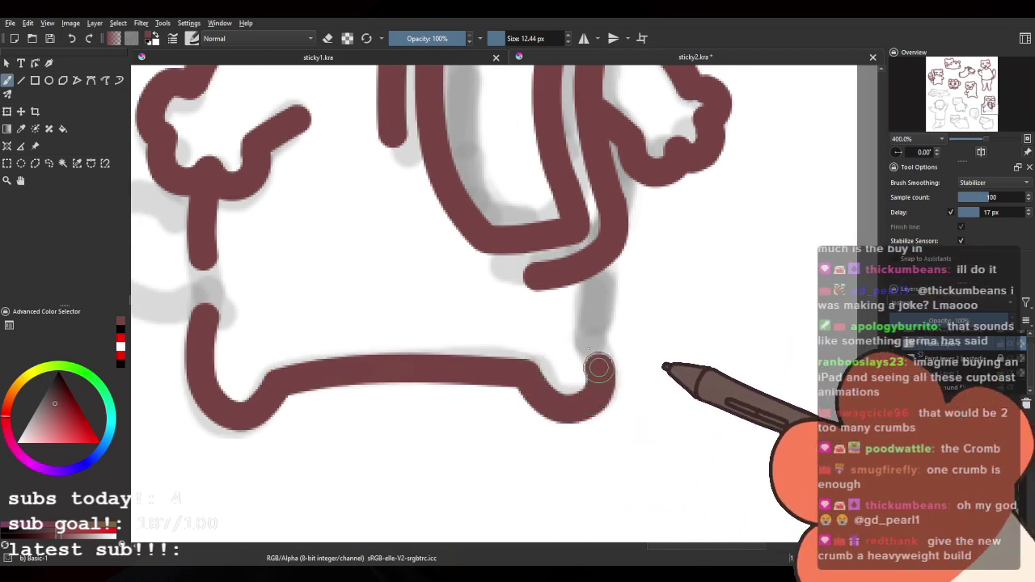
left_click_drag(591, 312, 558, 373)
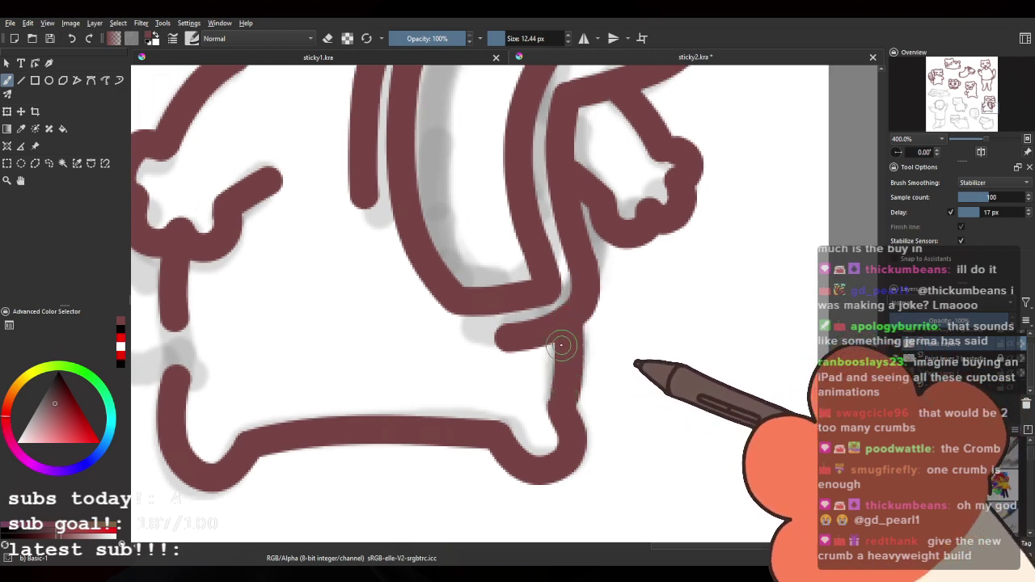
Step: Ink the bear's round tail on the left side of the body, between the paw and the left foot
scroll(431, 167, "down", 4)
scroll(553, 221, "down", 2)
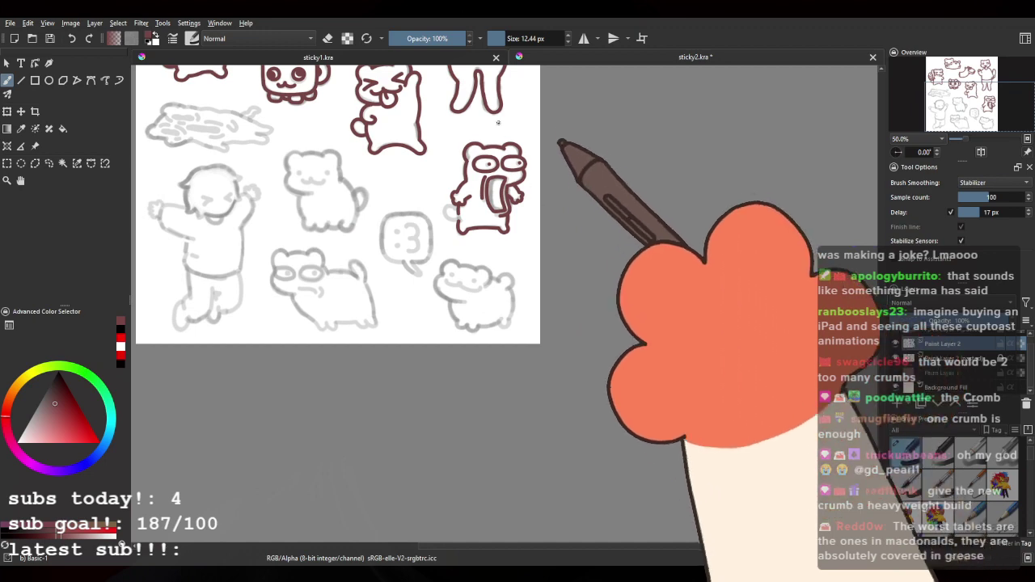
scroll(479, 211, "down", 1)
scroll(293, 183, "up", 4)
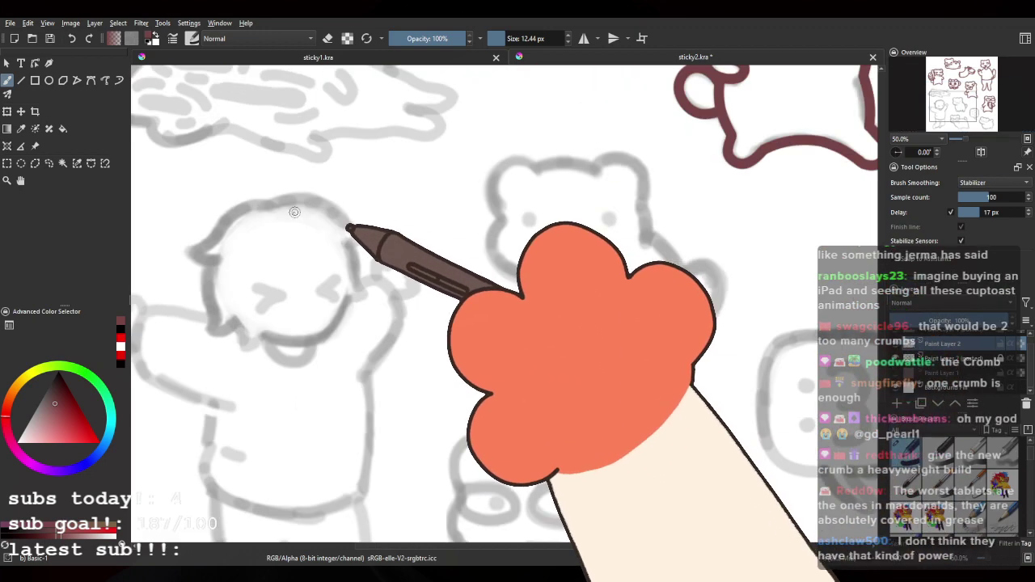
scroll(279, 222, "down", 3)
left_click_drag(487, 266, 403, 266)
scroll(424, 273, "up", 3)
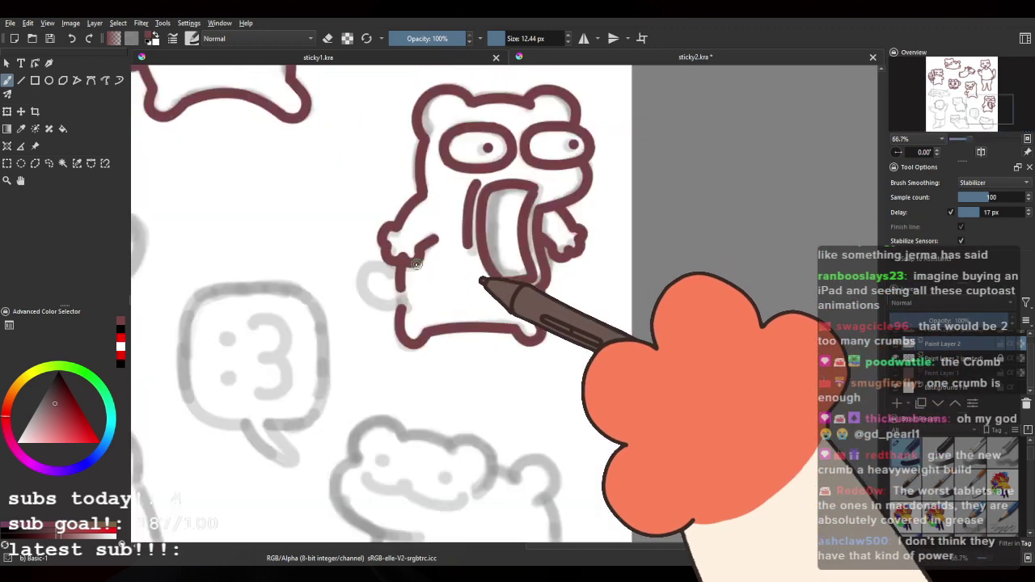
scroll(417, 265, "up", 2)
scroll(365, 253, "up", 1)
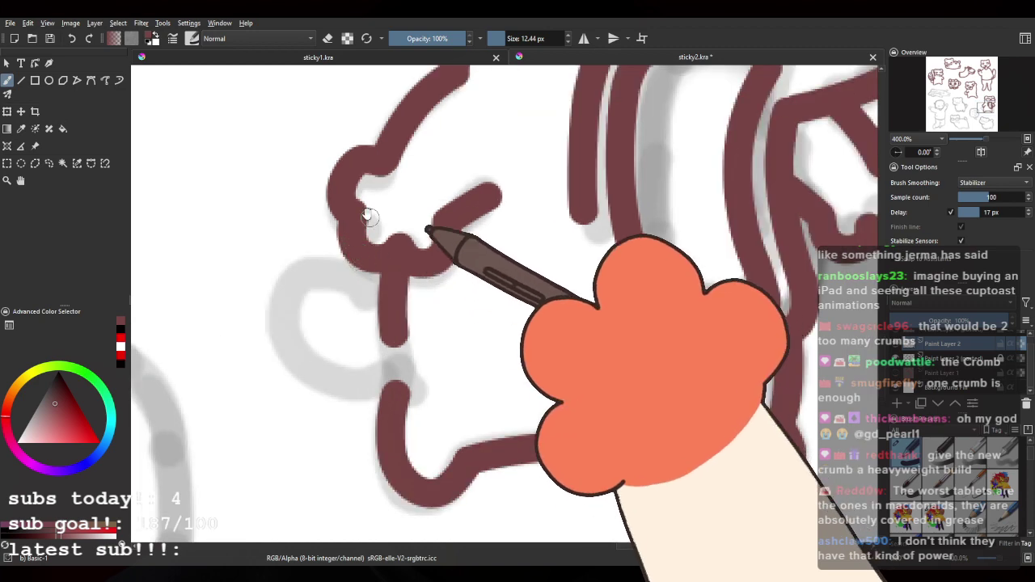
left_click_drag(369, 216, 389, 218)
mouse_move(401, 302)
left_mouse_down()
mouse_move(301, 340)
mouse_move(409, 391)
mouse_move(364, 271)
mouse_move(415, 370)
left_mouse_up()
key("ctrl+z")
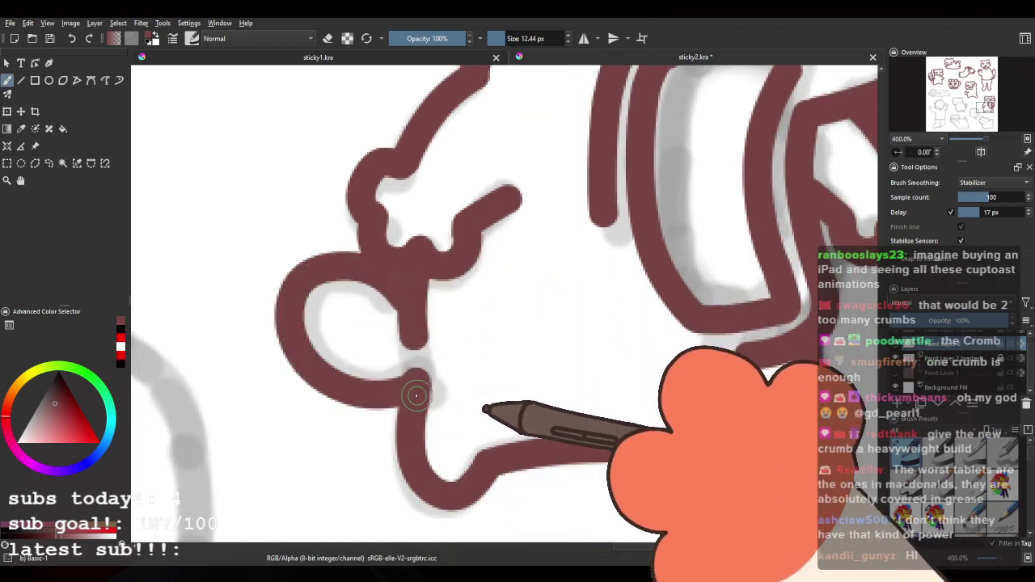
Step: Look over the sticker sheet and the remaining uninked sketches in its lower half
scroll(364, 254, "down", 5)
left_click_drag(473, 254, 690, 302)
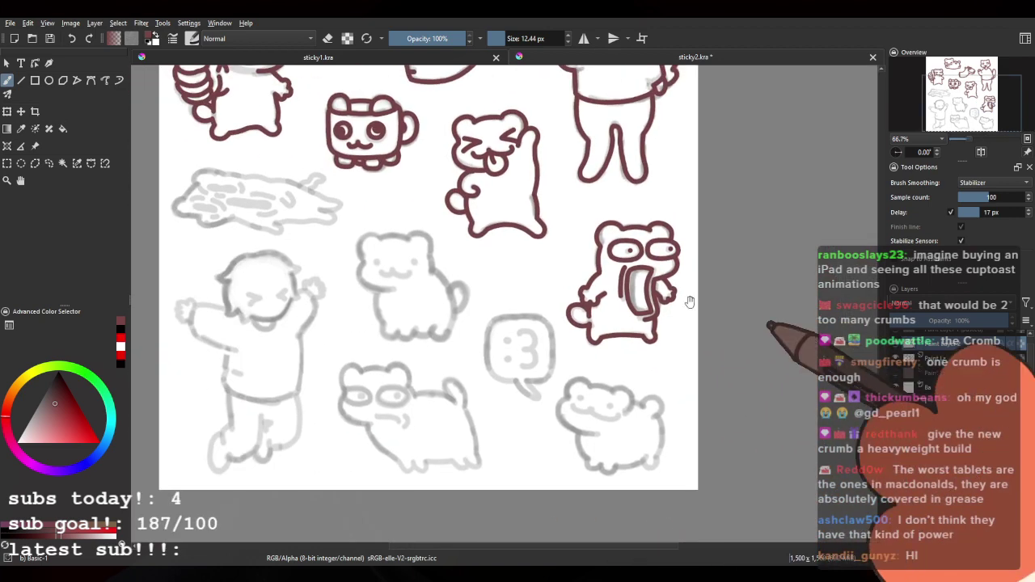
left_click_drag(276, 308, 281, 310)
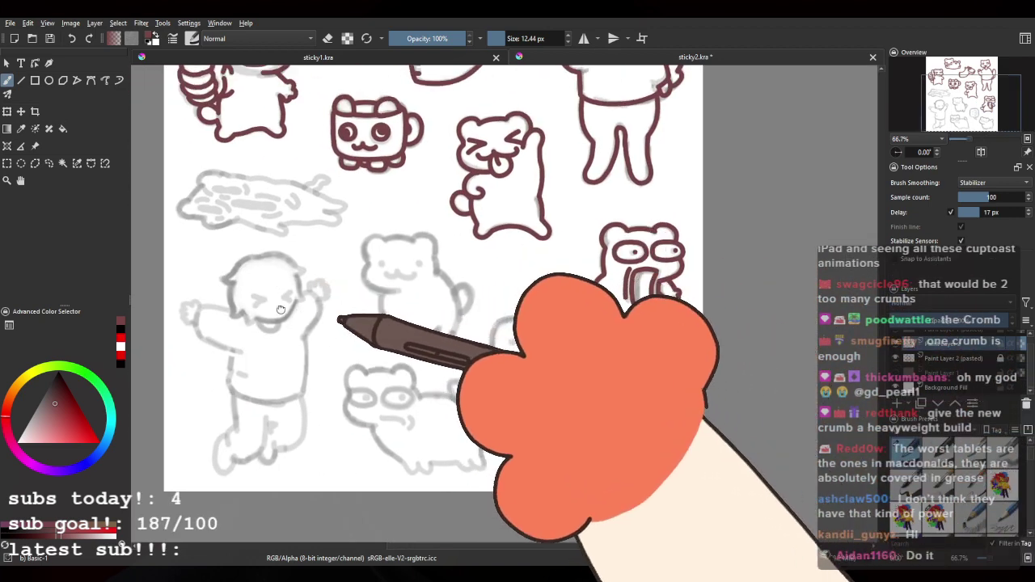
scroll(281, 309, "up", 3)
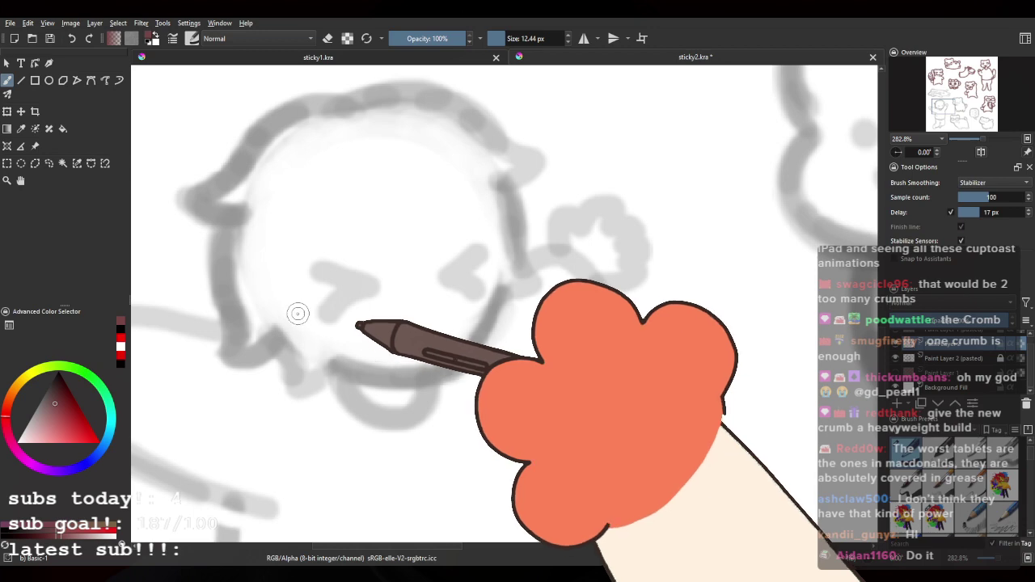
scroll(297, 313, "down", 8)
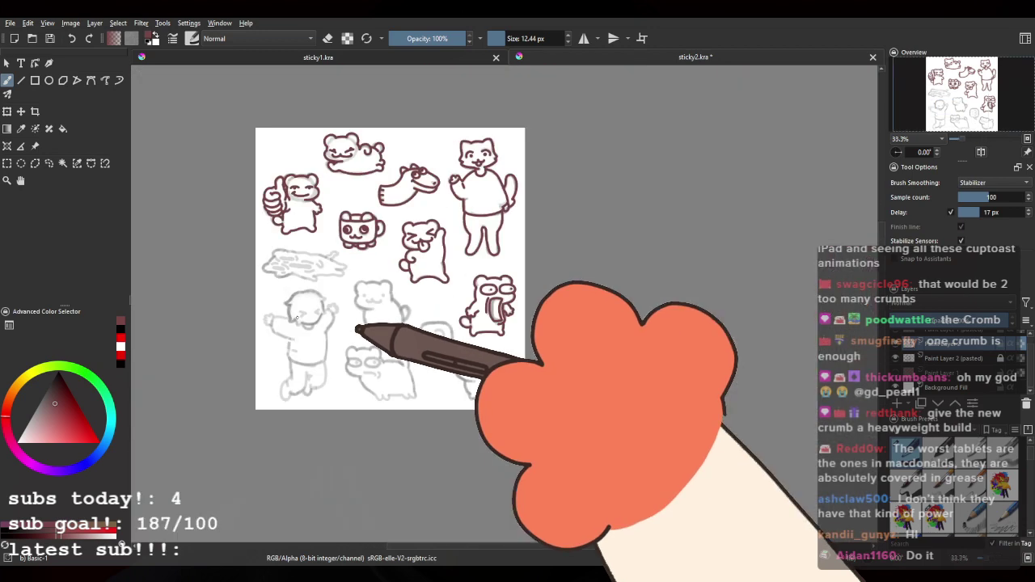
scroll(296, 319, "up", 1)
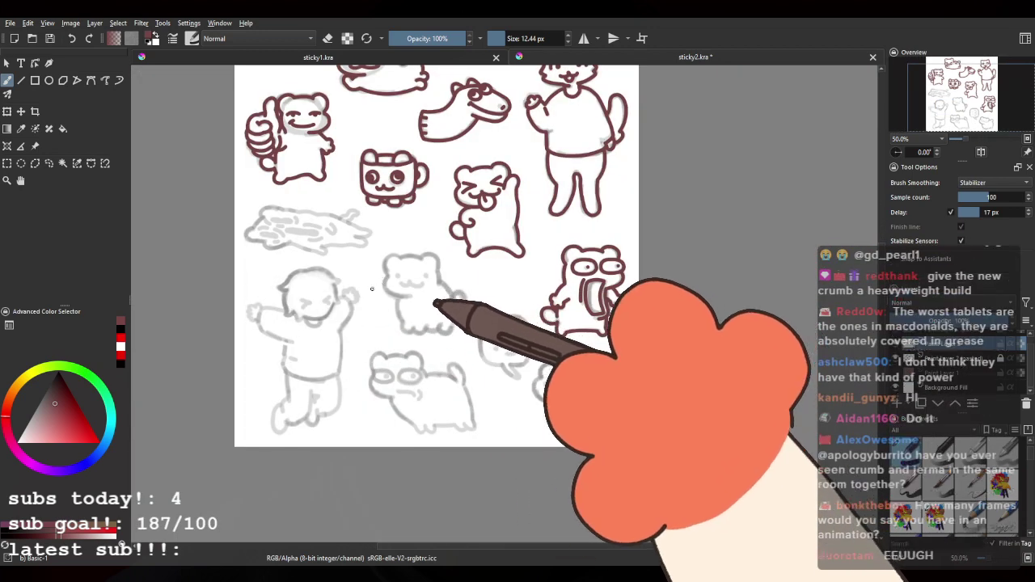
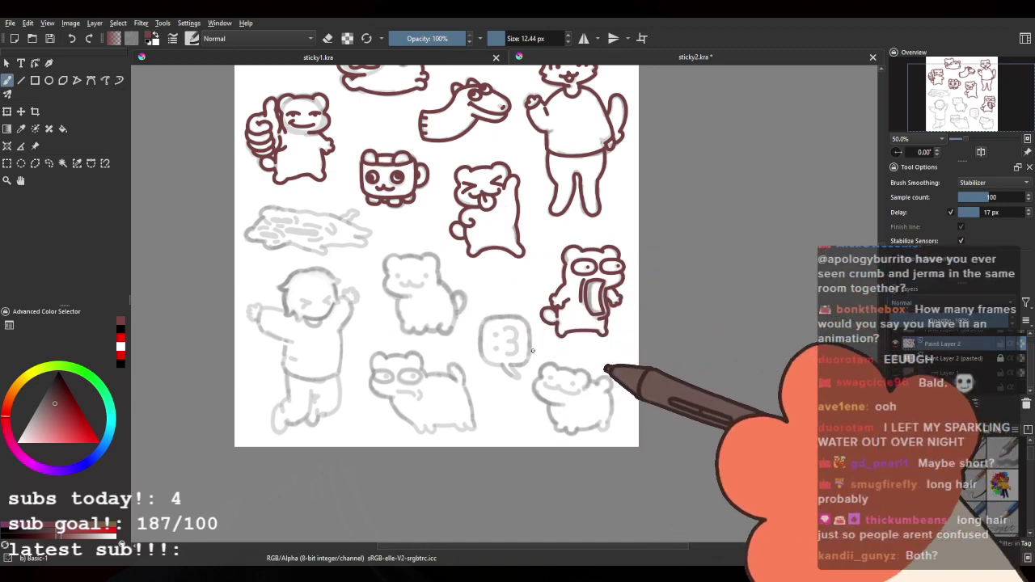
scroll(559, 380, "up", 1)
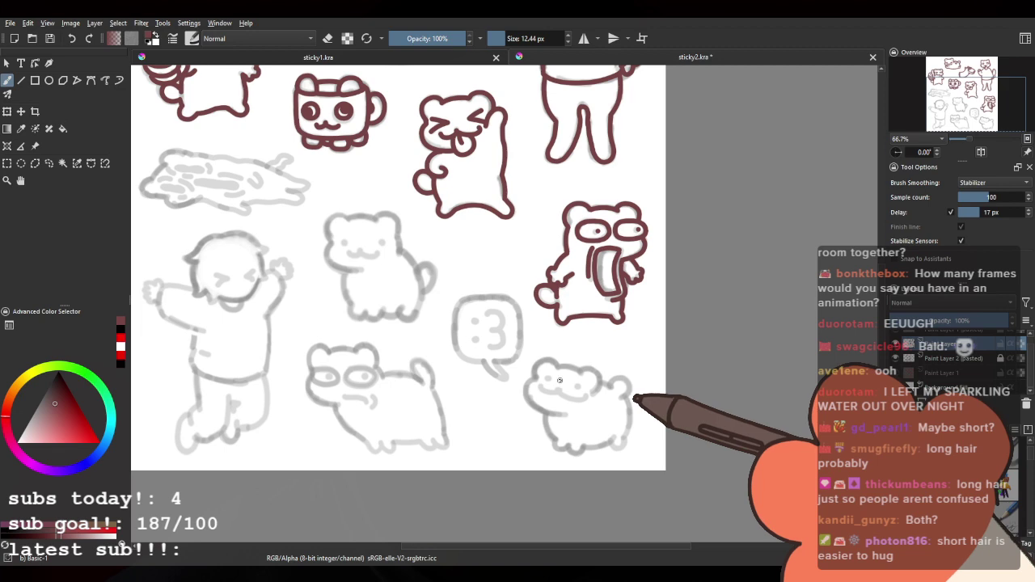
scroll(559, 380, "down", 1)
Step: View the whole finished sticker sheet in sticky1.kra for reference and return to sticky2.kra
left_click(428, 57)
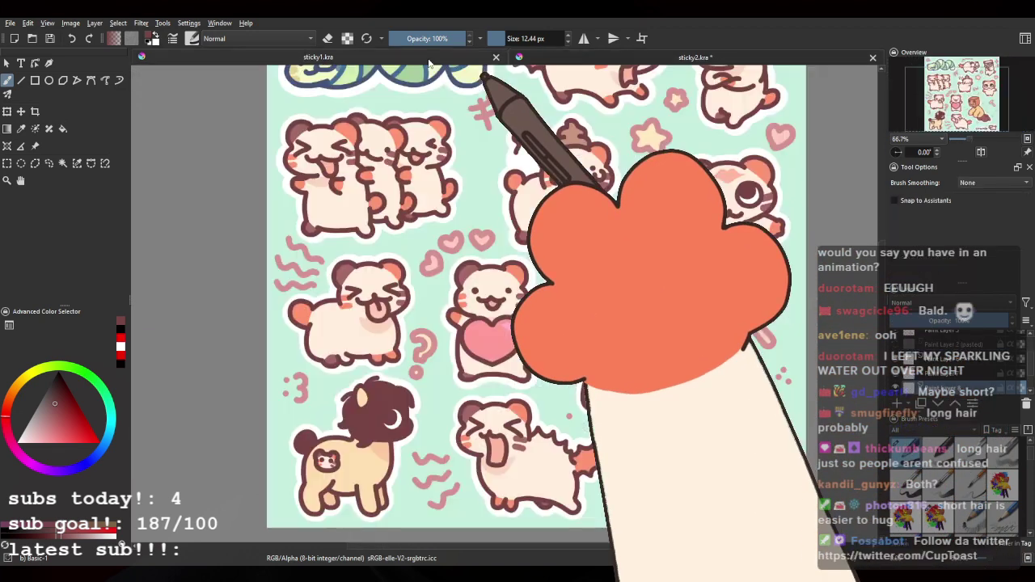
scroll(446, 255, "down", 2)
scroll(583, 189, "up", 1)
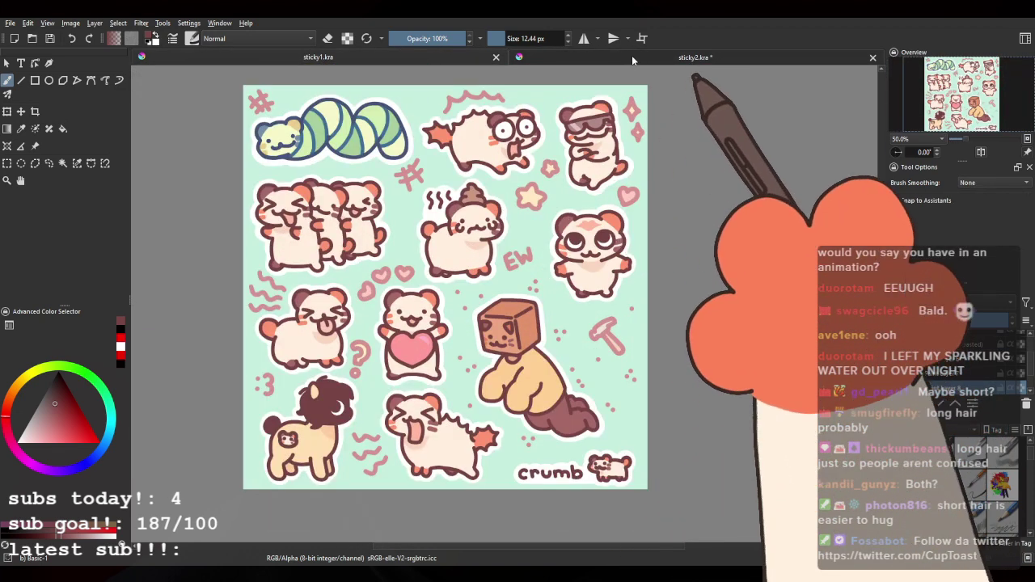
left_click(632, 55)
Step: Hide the grey sketch layer beneath the line art on sticky2.kra
scroll(558, 332, "up", 4)
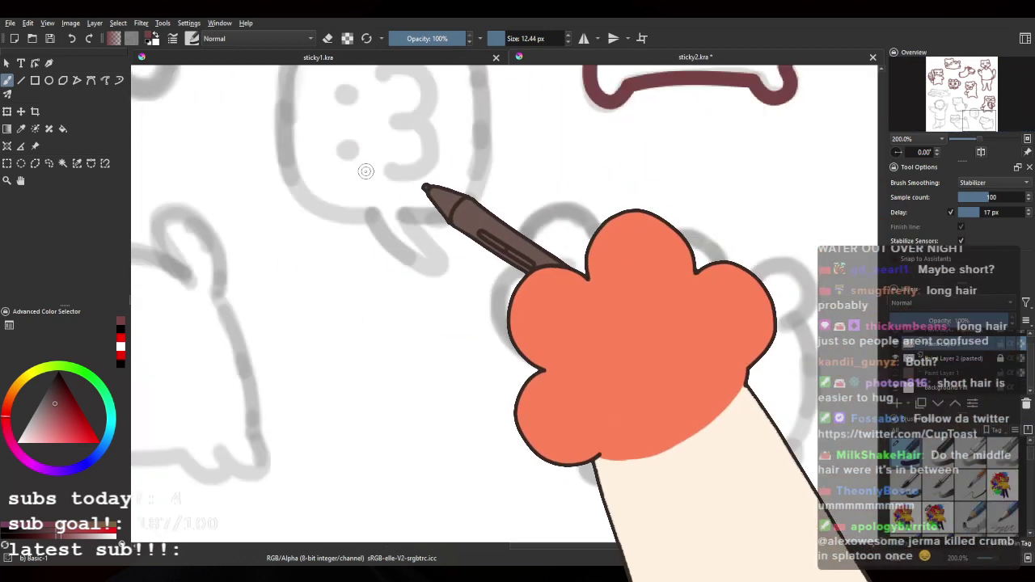
scroll(366, 170, "down", 4)
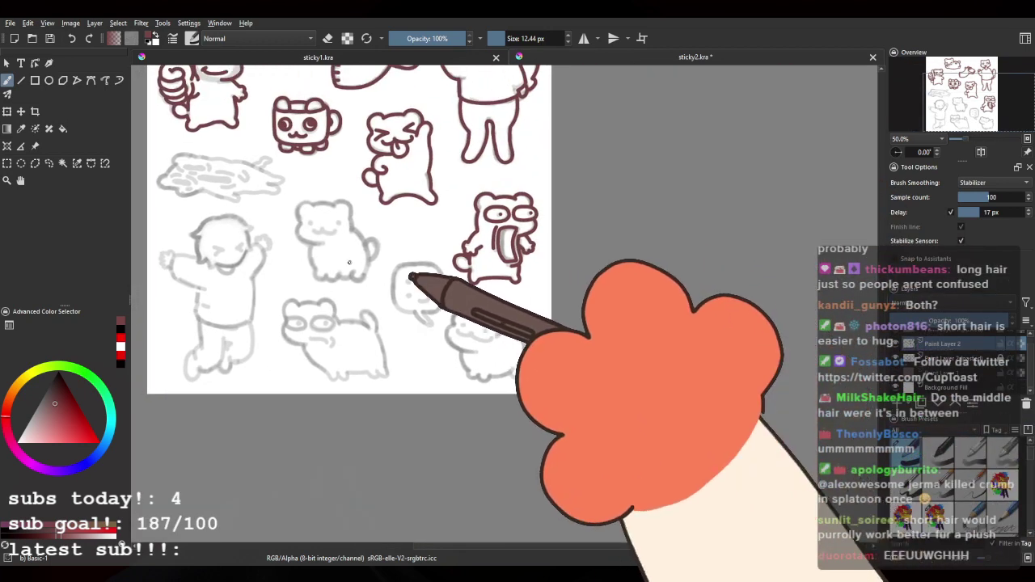
scroll(379, 318, "up", 1)
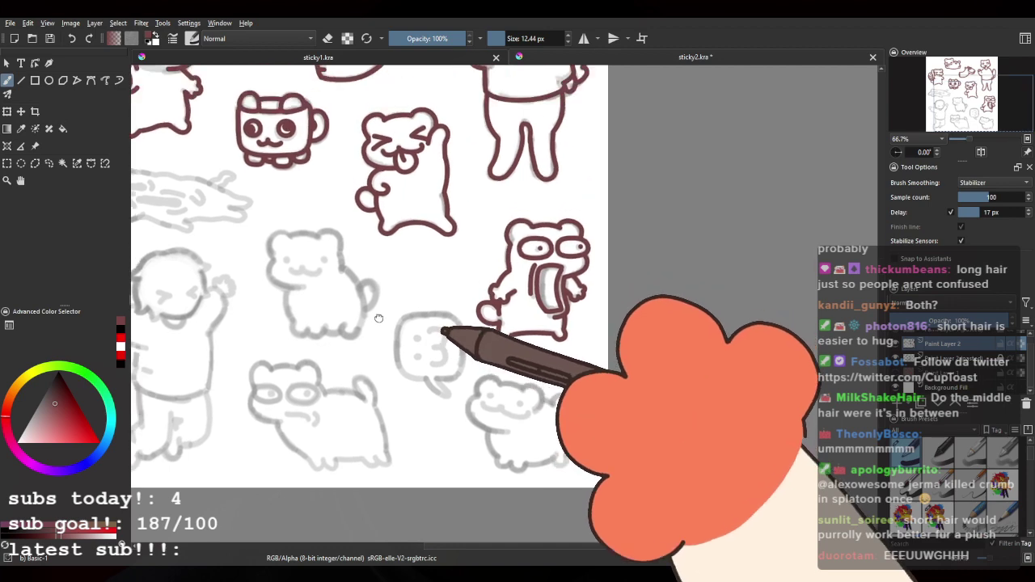
left_click(896, 364)
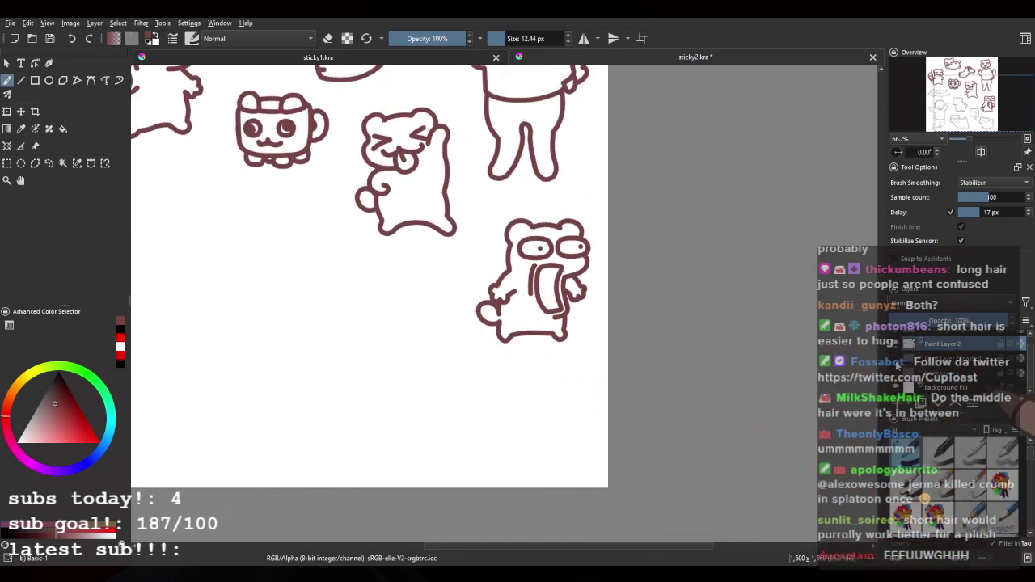
Step: Show the grey sketch layer again beneath the line art and check the inked wide-eyed bear against it
left_click(897, 363)
left_click(896, 345)
left_click(896, 344)
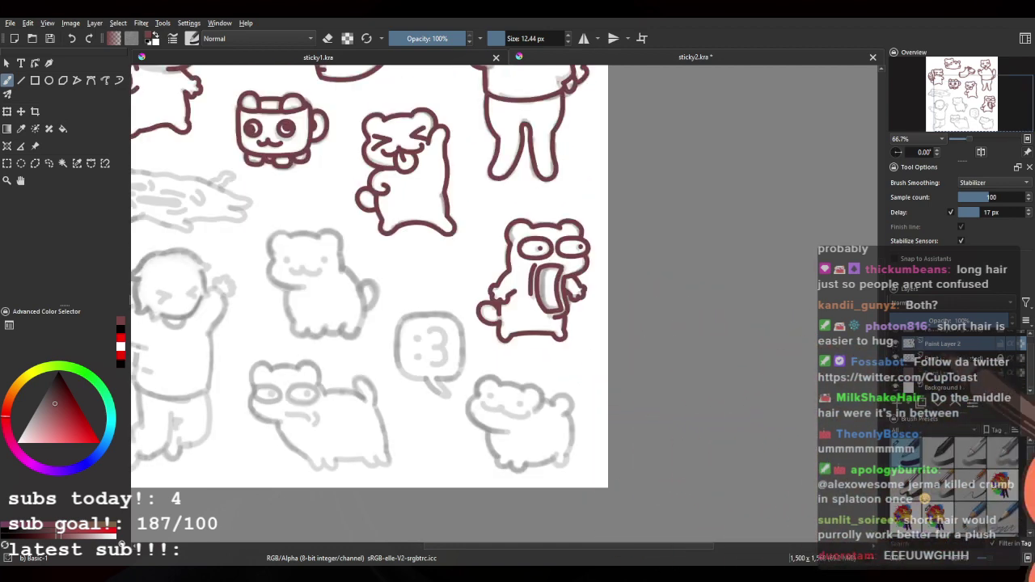
left_click_drag(530, 383, 458, 453)
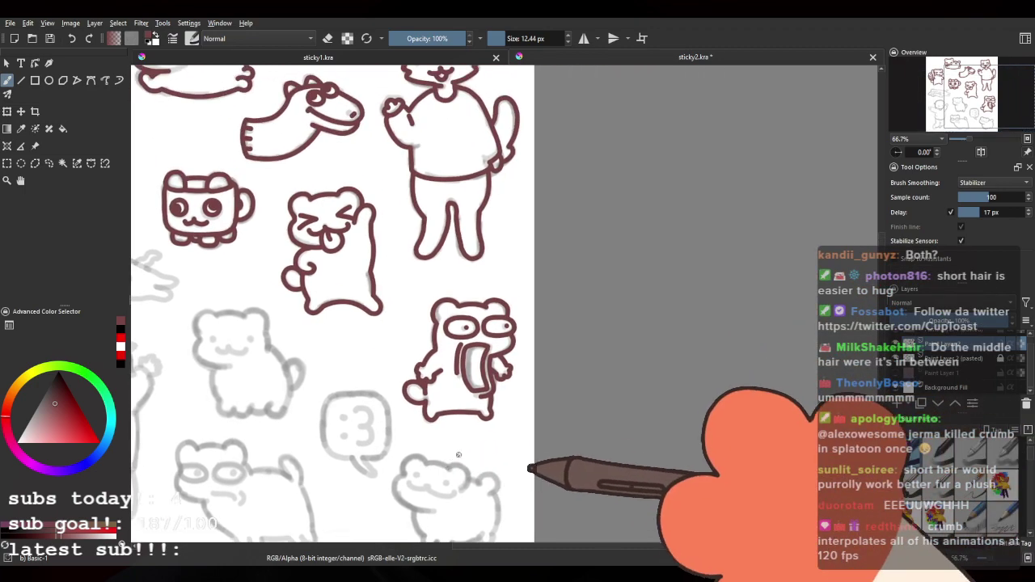
scroll(466, 429, "up", 3)
scroll(185, 157, "up", 2)
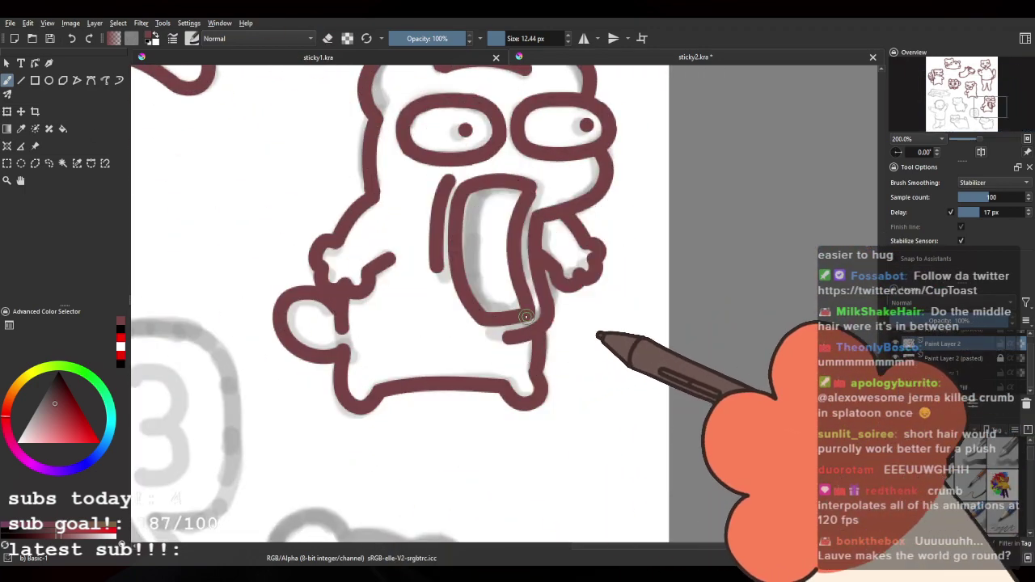
left_click_drag(430, 296, 502, 282)
Step: Ink the head end of the long flattened character in the sheet's left half, covering both ears and the edge between them
scroll(502, 281, "down", 2)
left_click_drag(153, 239, 328, 292)
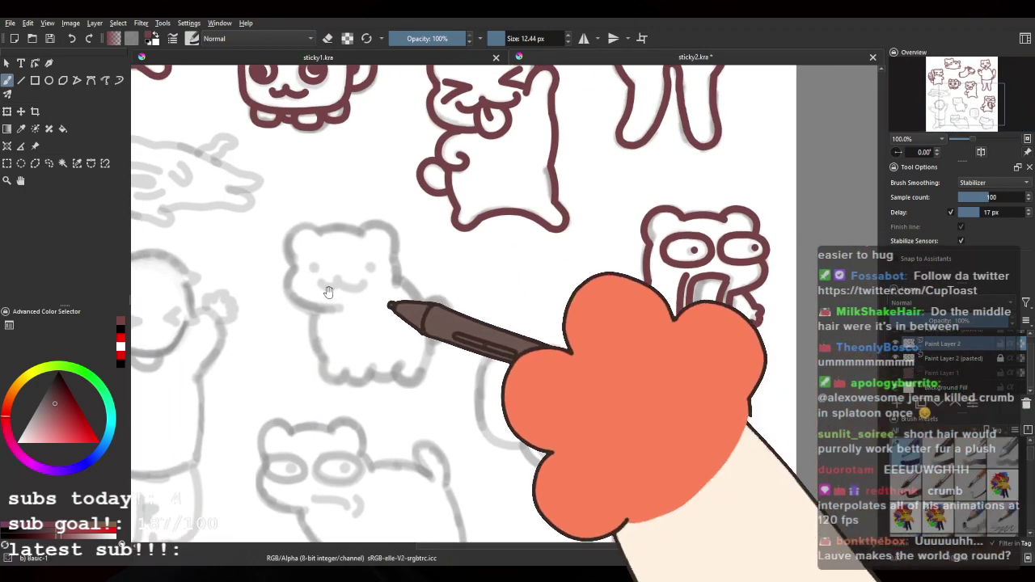
left_click_drag(283, 255, 544, 345)
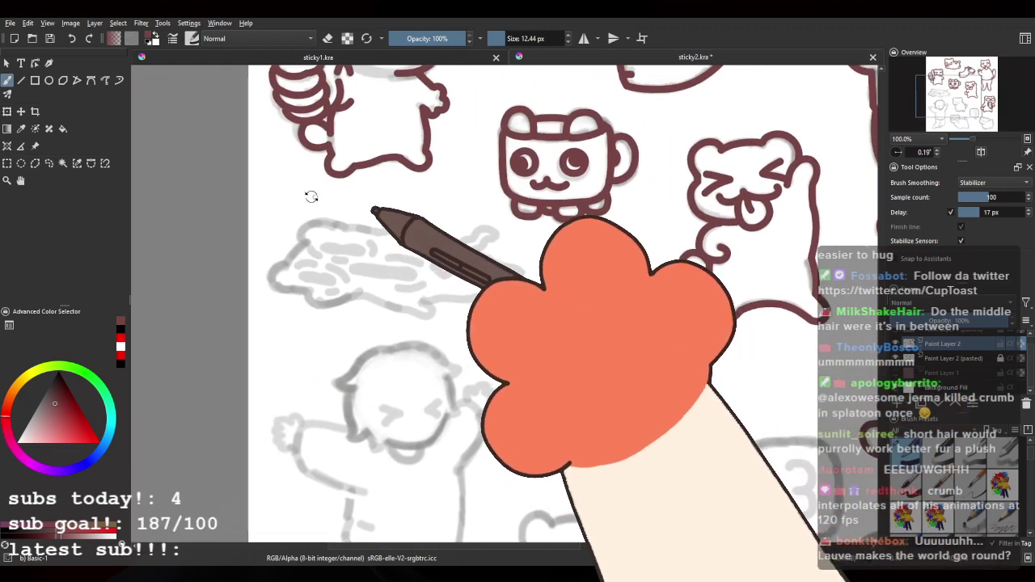
left_click_drag(311, 197, 444, 291)
scroll(445, 170, "up", 3)
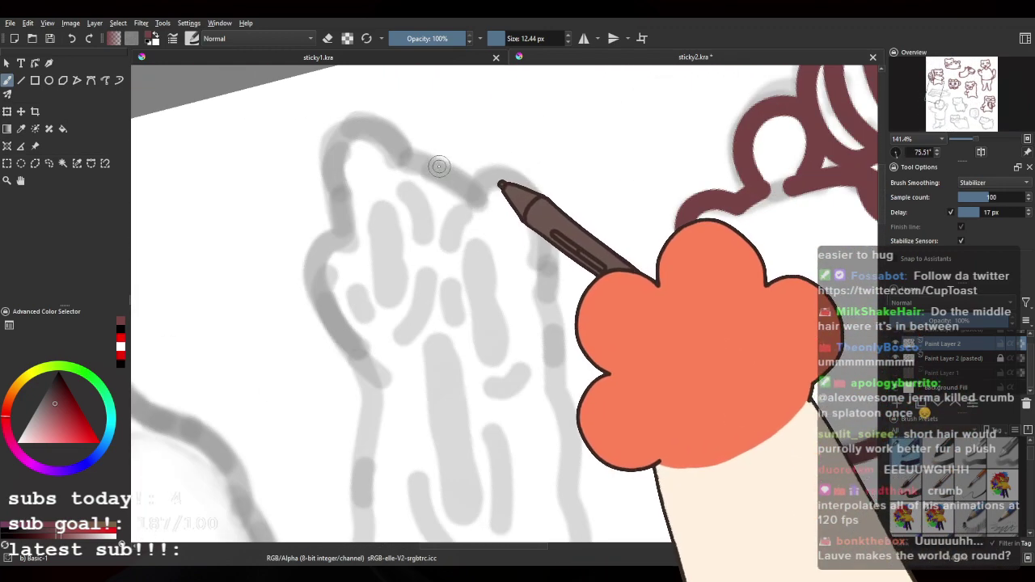
scroll(437, 164, "up", 1)
scroll(307, 275, "up", 2)
mouse_move(315, 257)
left_mouse_down()
mouse_move(328, 330)
mouse_move(307, 267)
left_mouse_up()
key("ctrl+z")
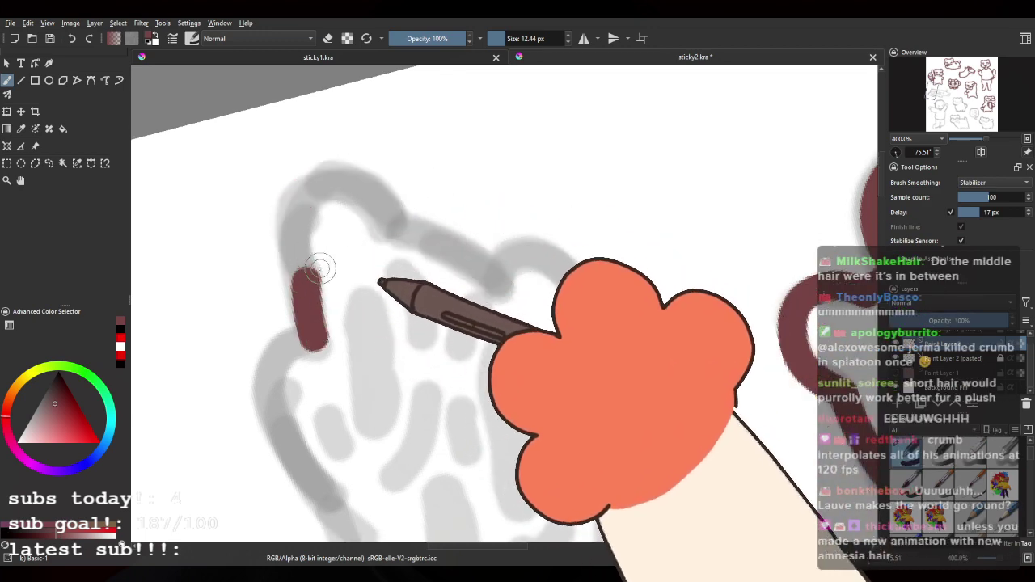
left_click_drag(394, 232, 393, 228)
mouse_move(432, 224)
left_mouse_down()
mouse_move(392, 213)
mouse_move(459, 266)
mouse_move(414, 205)
mouse_move(507, 217)
mouse_move(517, 365)
left_mouse_up()
left_click_drag(270, 319, 377, 224)
left_click_drag(539, 181, 413, 253)
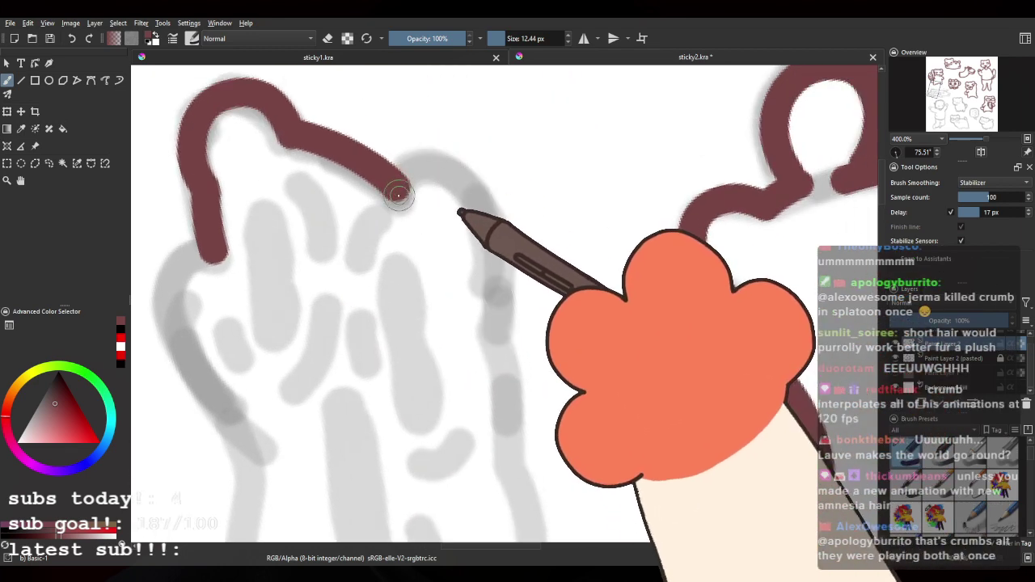
mouse_move(399, 201)
left_mouse_down()
mouse_move(422, 164)
mouse_move(481, 204)
mouse_move(493, 358)
left_mouse_up()
Step: Ink the flattened character's side from the bulge beside the first ear along the body to the small hooked limb
left_click_drag(316, 288, 444, 232)
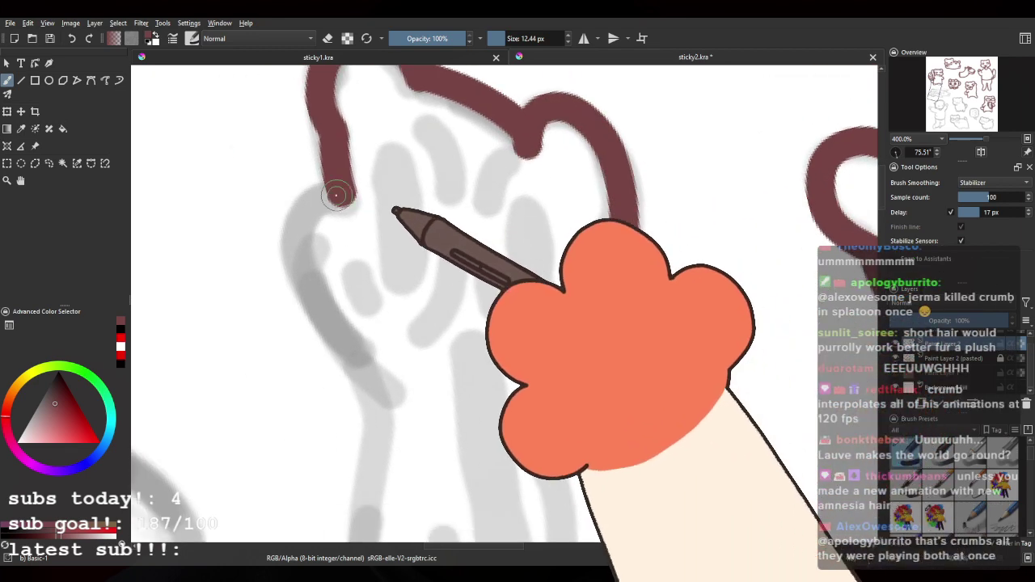
mouse_move(327, 197)
left_mouse_down()
mouse_move(299, 256)
mouse_move(390, 413)
left_mouse_up()
key("ctrl+z")
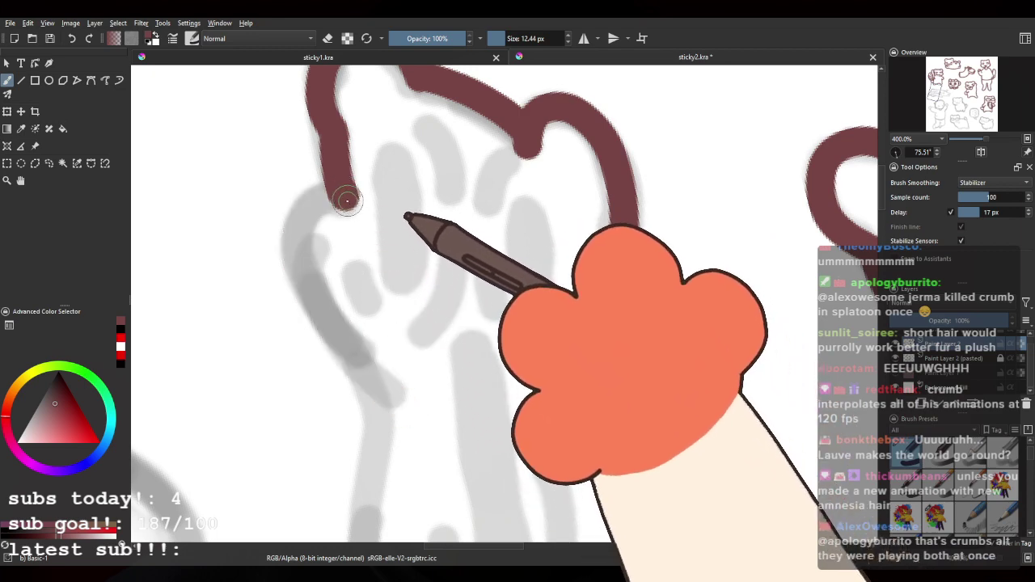
left_click_drag(293, 249, 404, 400)
mouse_move(360, 332)
left_mouse_down()
mouse_move(328, 178)
mouse_move(340, 108)
mouse_move(355, 161)
left_mouse_up()
key("ctrl+z")
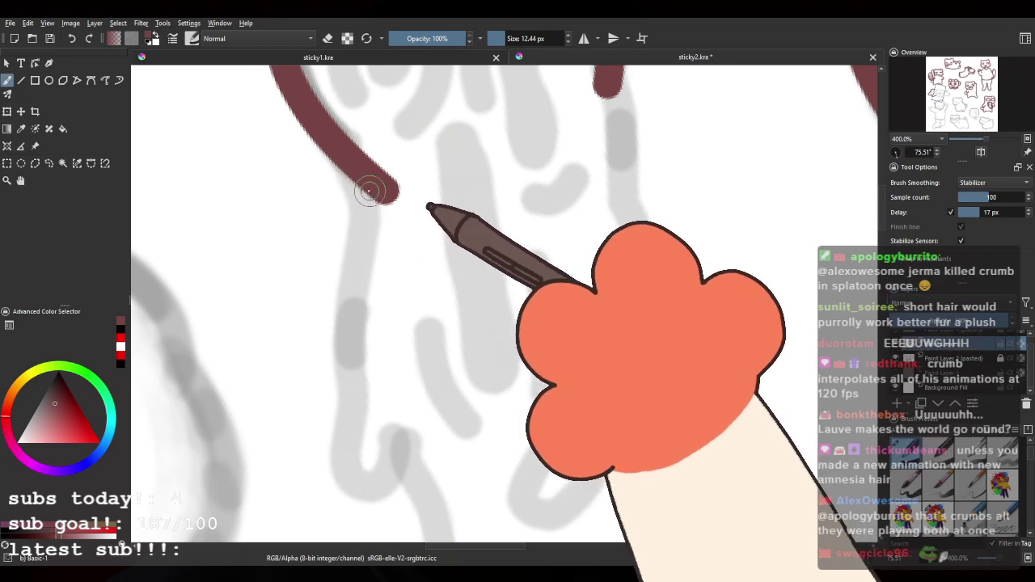
mouse_move(348, 362)
left_mouse_down()
mouse_move(356, 480)
mouse_move(408, 437)
left_mouse_up()
mouse_move(408, 437)
left_mouse_down()
mouse_move(383, 286)
mouse_move(357, 203)
mouse_move(337, 407)
left_mouse_up()
key("ctrl+z")
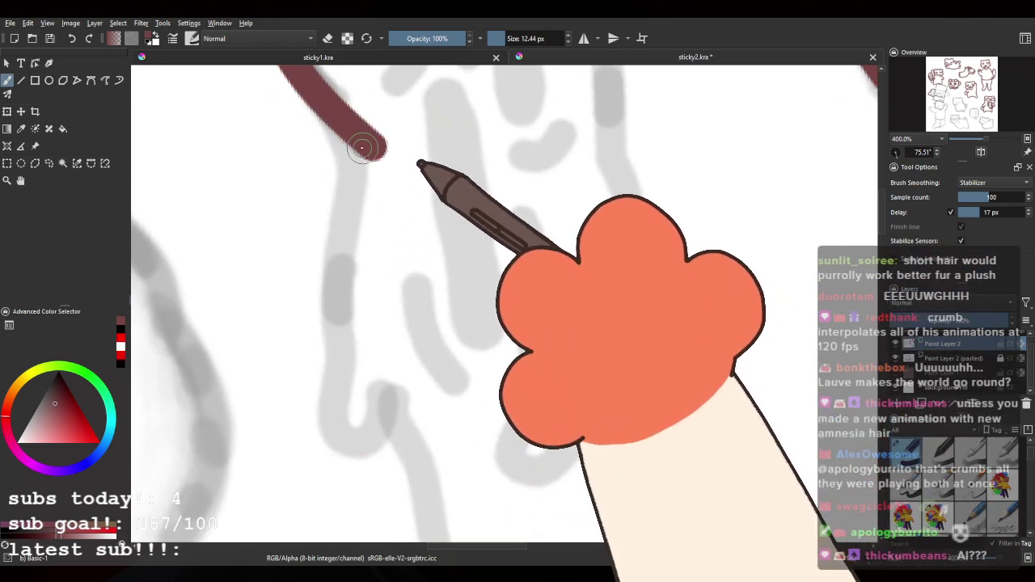
mouse_move(361, 152)
left_mouse_down()
mouse_move(339, 268)
mouse_move(334, 409)
mouse_move(347, 436)
mouse_move(394, 403)
left_mouse_up()
mouse_move(411, 454)
left_mouse_down()
mouse_move(388, 399)
mouse_move(362, 272)
left_mouse_up()
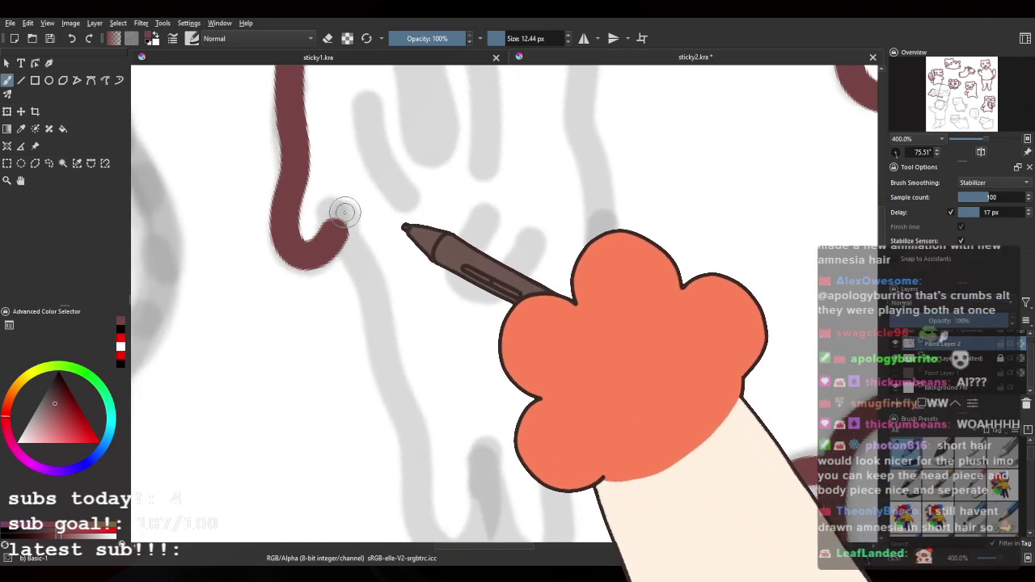
Step: Ink the flattened character's outline from the hooked limb down to and around the two feet at its far end
mouse_move(346, 212)
left_mouse_down()
mouse_move(374, 303)
mouse_move(347, 169)
left_mouse_up()
key("ctrl+z")
left_click_drag(324, 105, 396, 360)
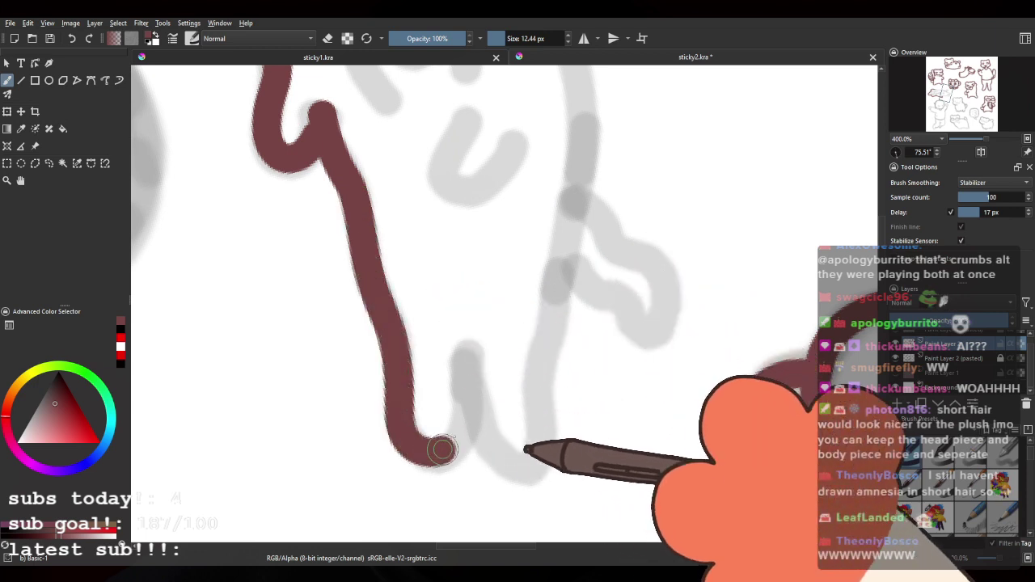
left_click_drag(465, 392, 402, 396)
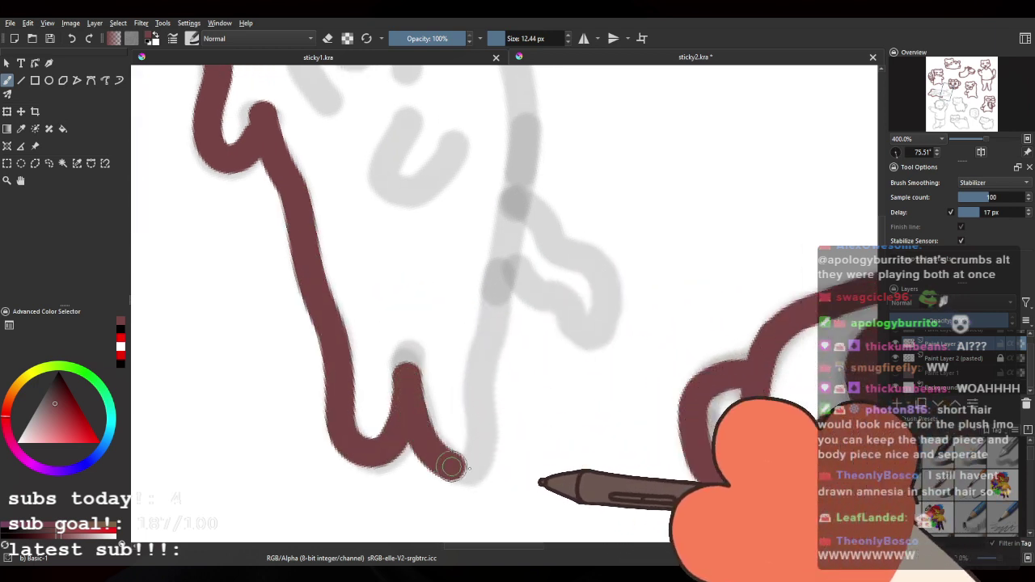
left_click_drag(481, 376, 496, 275)
Step: Ink the upper part of the flattened character's opposite long side, continuing down from the second ear
left_click_drag(492, 281, 457, 492)
left_click_drag(441, 185, 441, 376)
mouse_move(445, 173)
left_mouse_down()
mouse_move(460, 227)
mouse_move(458, 284)
left_mouse_up()
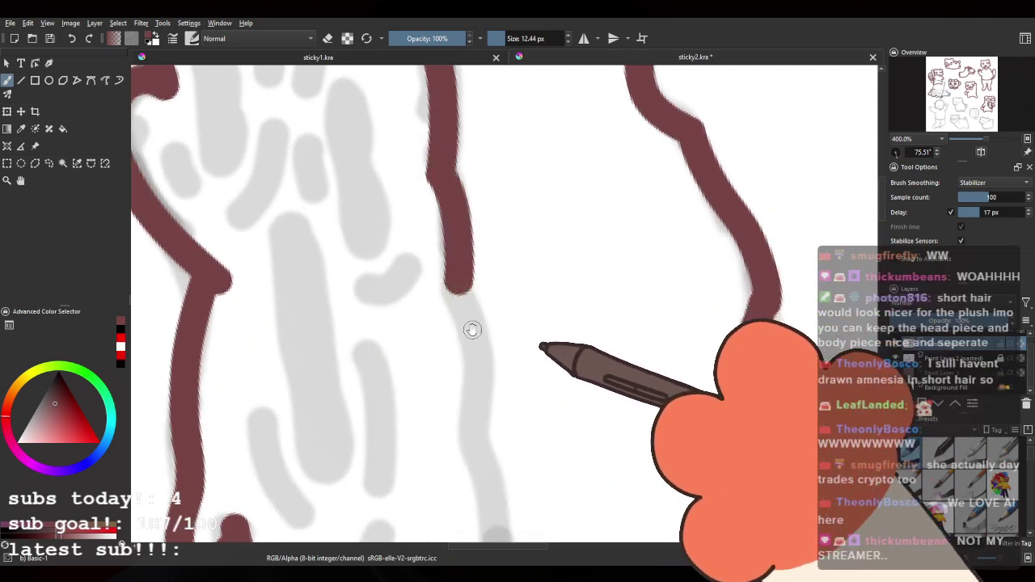
left_click_drag(474, 330, 454, 174)
left_click_drag(439, 117, 461, 205)
Step: Ink the remaining gap on that long side above the feet, redrawing the stroke until the body outline closes cleanly
mouse_move(451, 165)
left_mouse_down()
mouse_move(460, 272)
mouse_move(445, 115)
mouse_move(462, 284)
mouse_move(451, 223)
left_mouse_up()
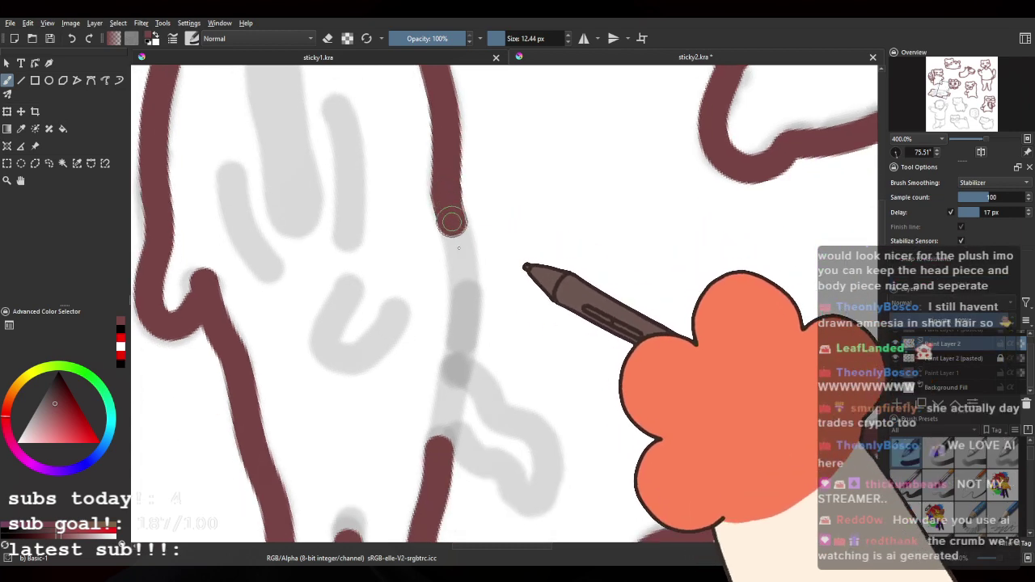
key("ctrl+z")
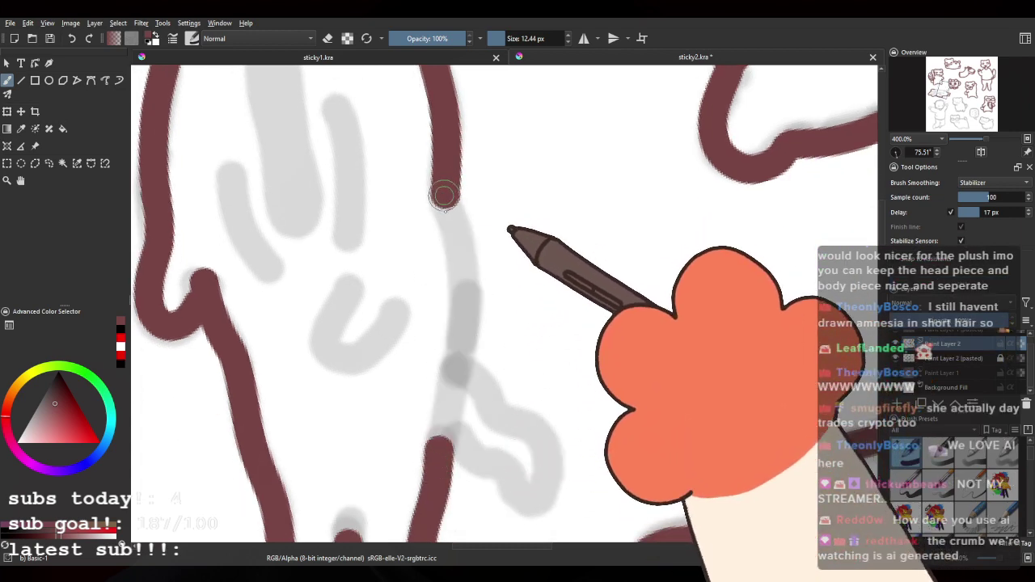
left_click_drag(468, 314, 429, 461)
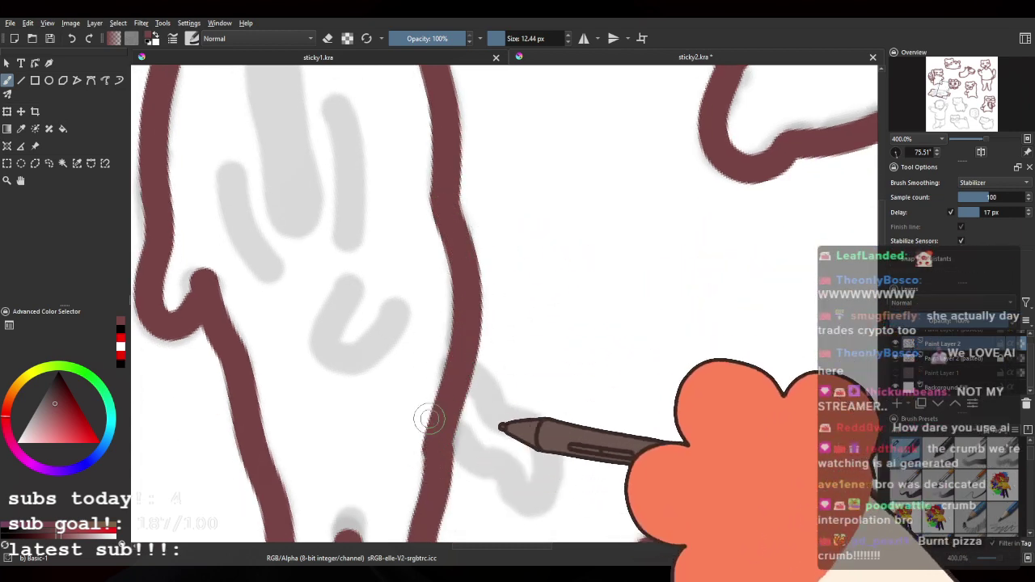
key("ctrl+z")
left_click_drag(463, 366, 447, 437)
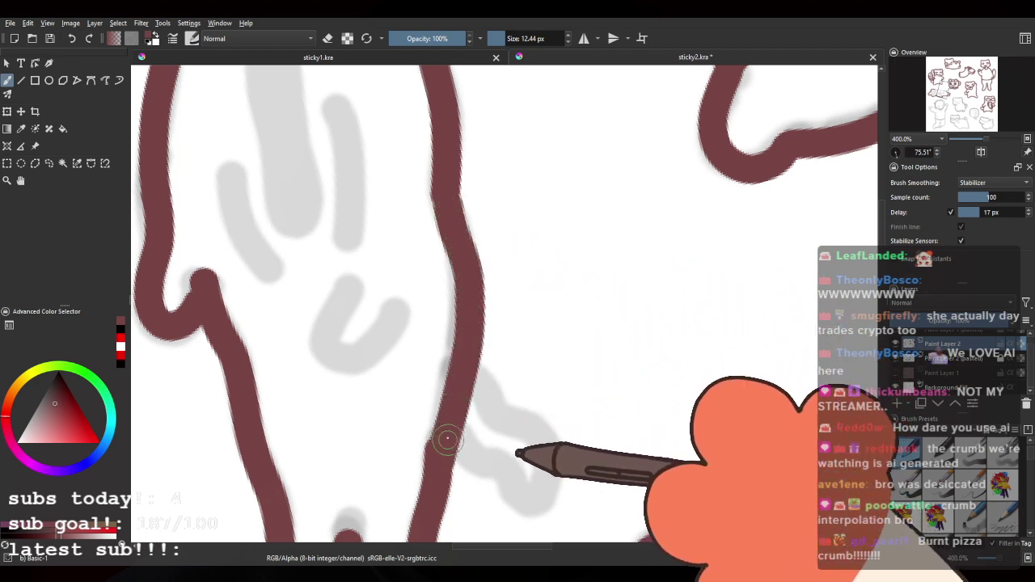
key("ctrl+z")
key("ctrl+z")
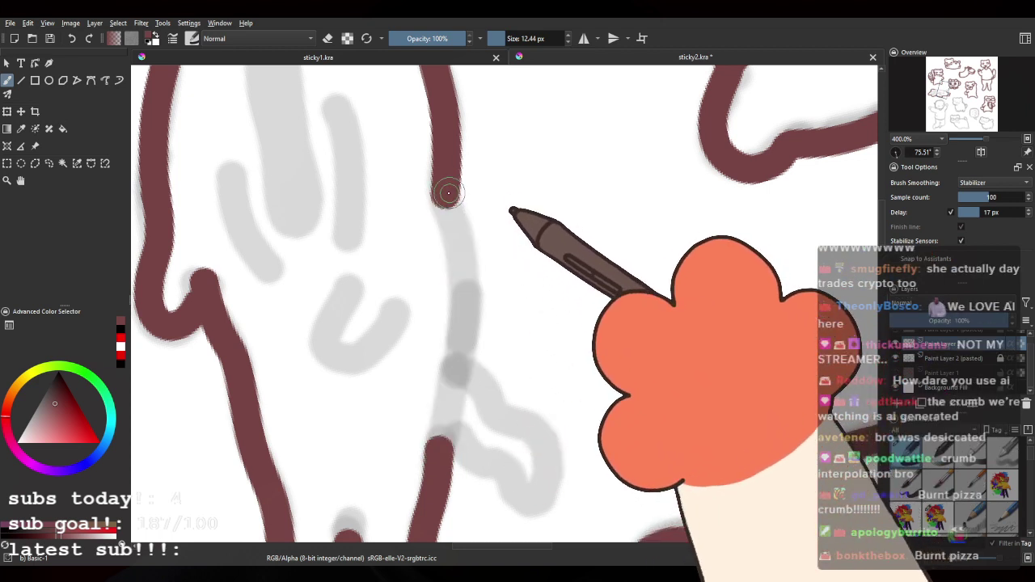
left_click_drag(445, 409, 437, 448)
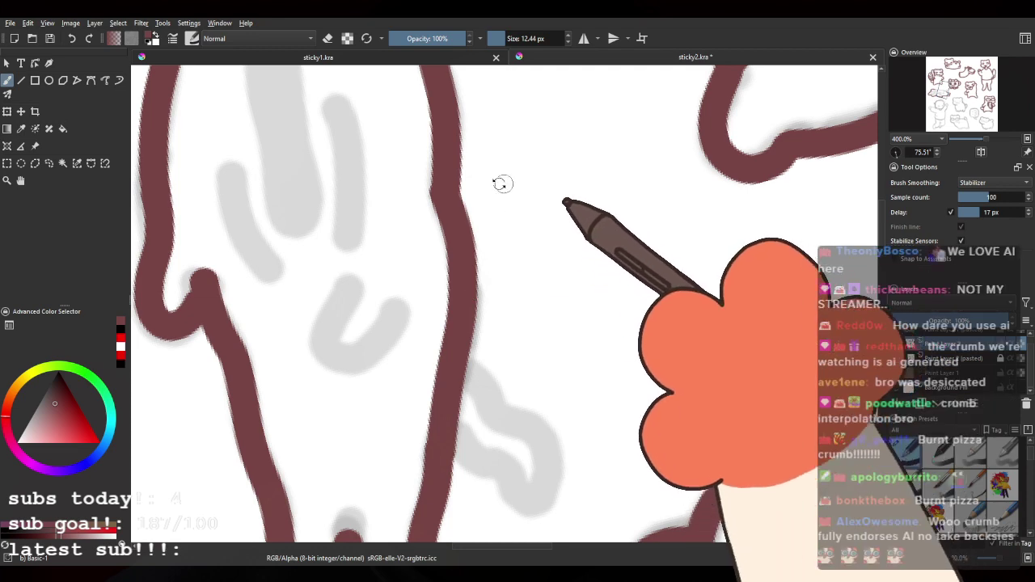
Step: Rotate the canvas and ink the small curled tail on the flattened character's long side
left_click_drag(504, 183, 393, 339)
left_click_drag(530, 284, 398, 257)
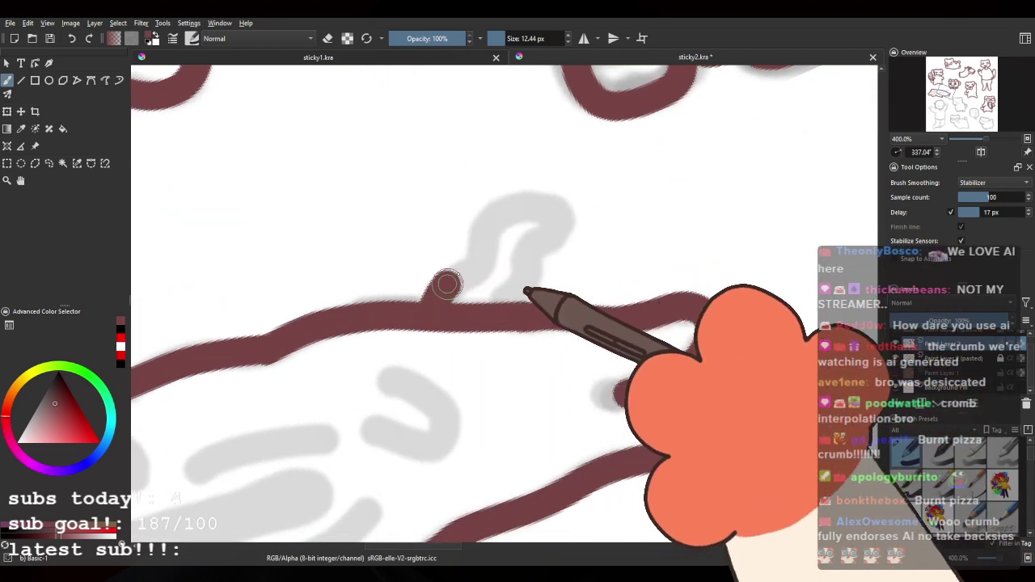
mouse_move(447, 283)
left_mouse_down()
mouse_move(468, 271)
mouse_move(490, 218)
mouse_move(555, 212)
left_mouse_up()
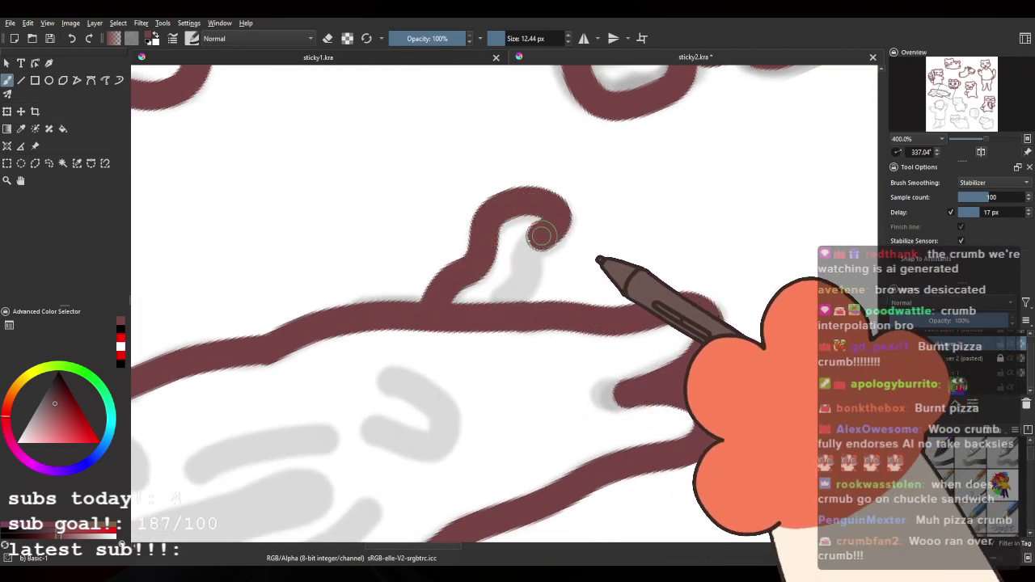
key("ctrl+z")
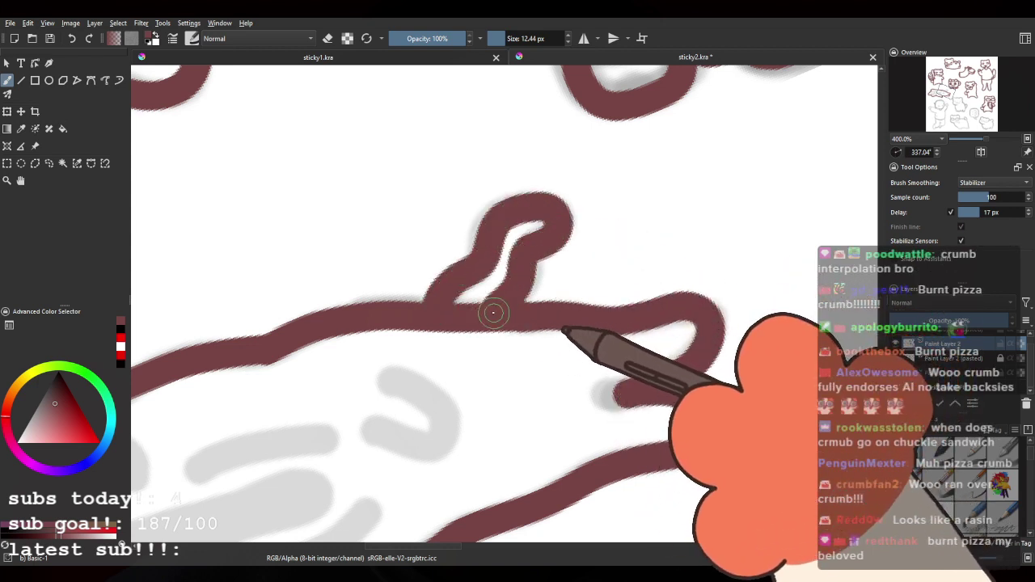
Step: Ink the U-shaped mark on the flattened character's lower body, redrawing it until it follows the sketch
scroll(485, 242, "down", 5)
left_click_drag(402, 225, 644, 202)
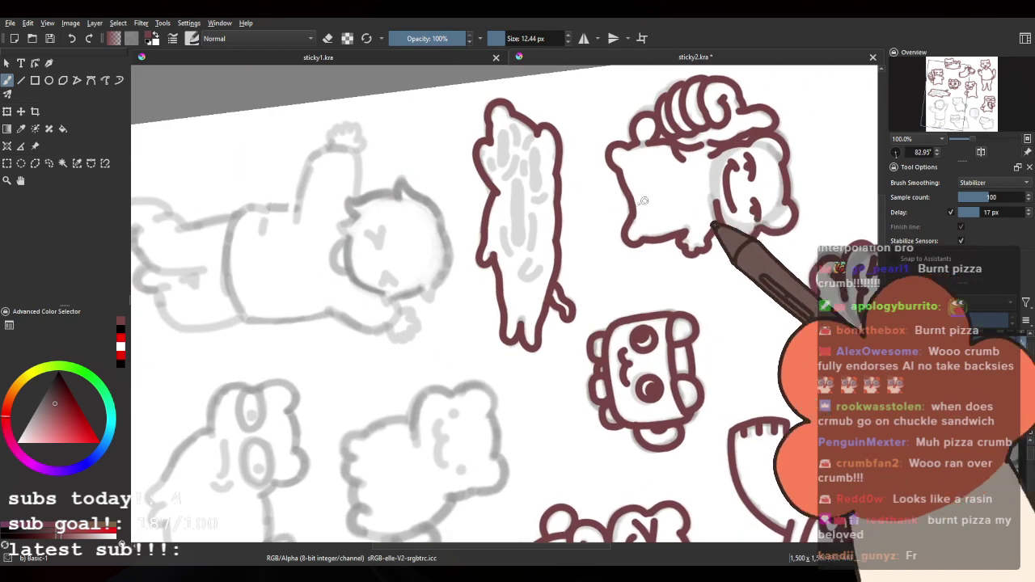
scroll(639, 202, "up", 2)
scroll(449, 259, "up", 3)
left_click_drag(483, 289, 553, 261)
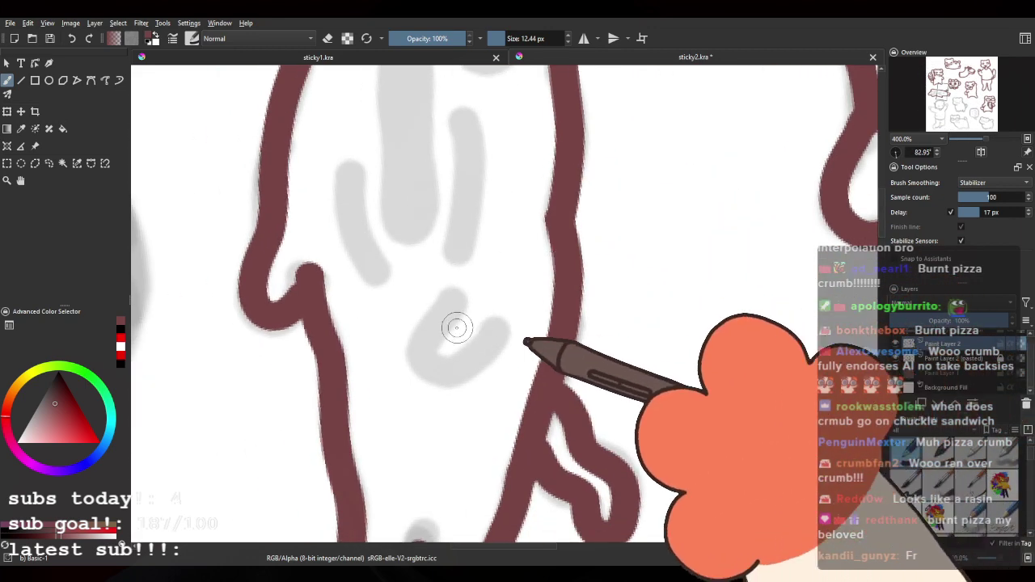
left_click_drag(443, 371, 514, 334)
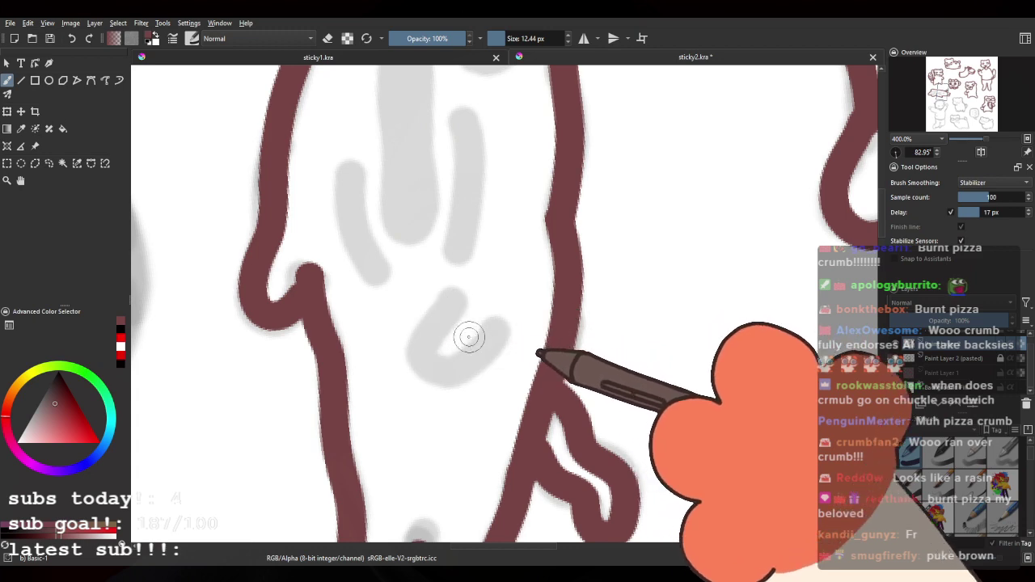
mouse_move(433, 316)
left_mouse_down()
mouse_move(491, 328)
mouse_move(426, 351)
mouse_move(502, 348)
left_mouse_up()
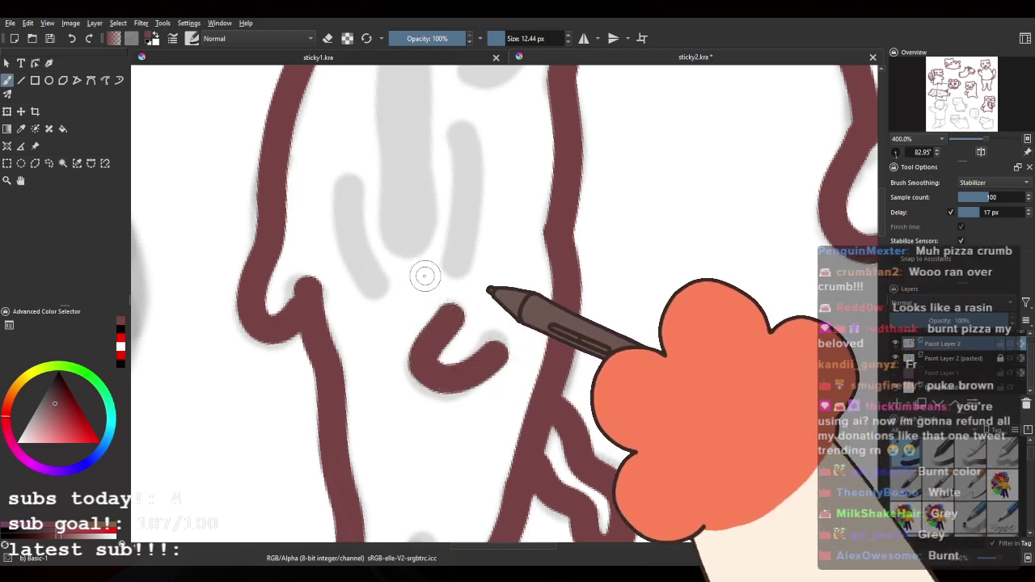
left_click_drag(450, 315, 427, 346)
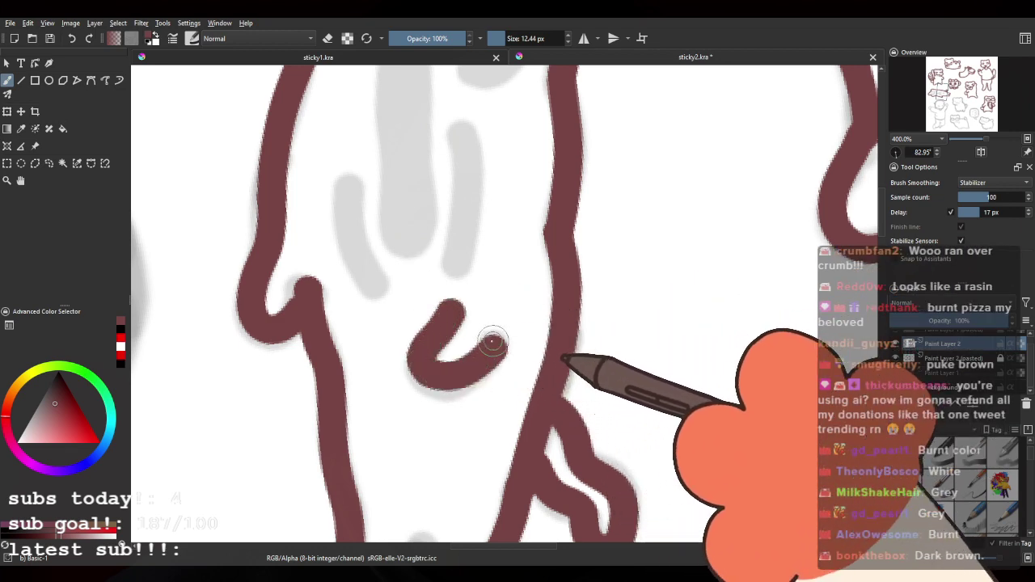
key("ctrl+z")
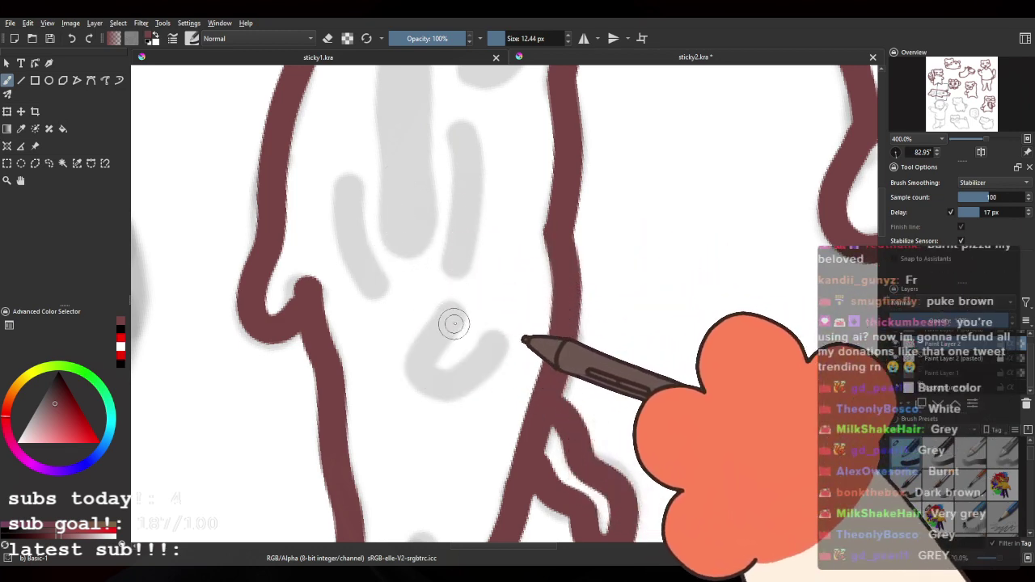
left_click_drag(452, 314, 424, 371)
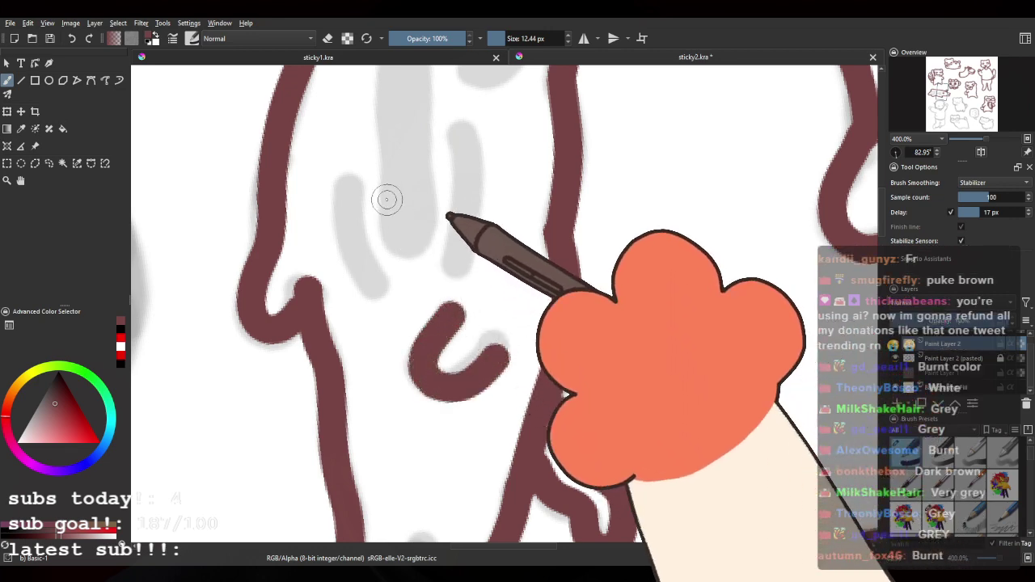
mouse_move(406, 272)
left_mouse_down()
mouse_move(412, 300)
mouse_move(396, 261)
left_mouse_up()
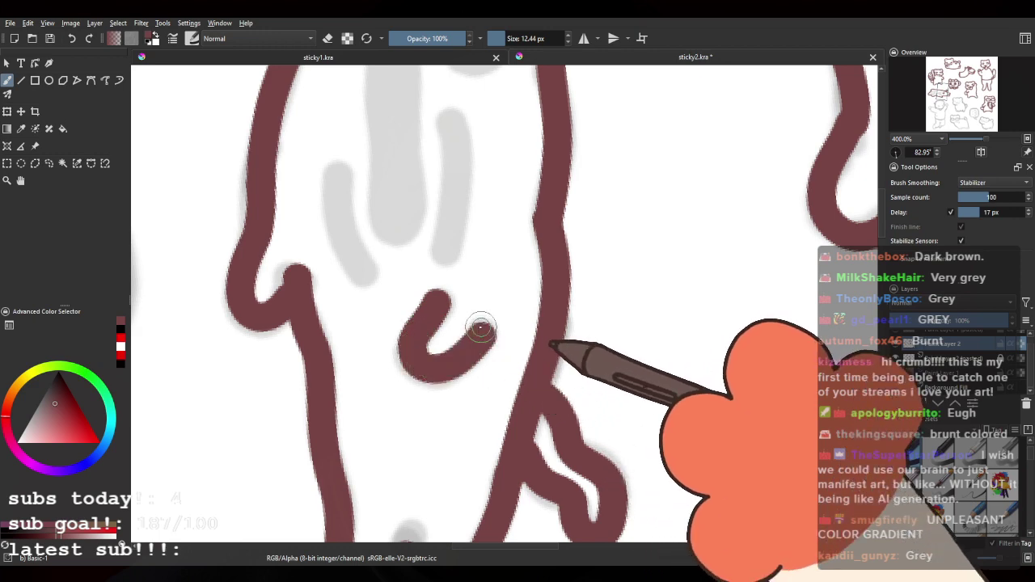
Step: Ink the two thick elongated marks inside the upper part of the flattened character's body
left_click_drag(361, 226, 397, 434)
mouse_move(367, 208)
left_mouse_down()
mouse_move(376, 296)
mouse_move(364, 372)
mouse_move(377, 324)
left_mouse_up()
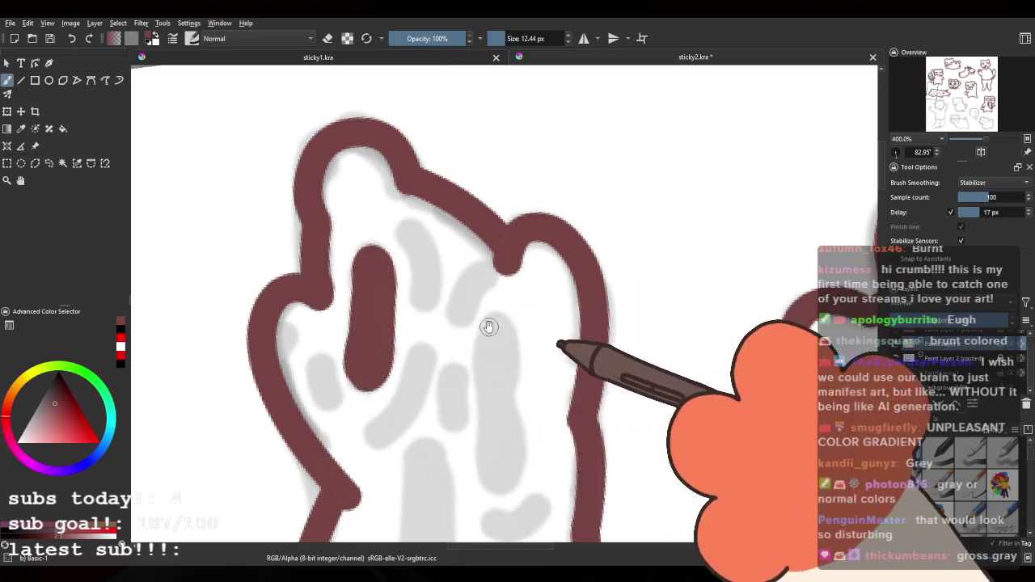
mouse_move(489, 326)
left_mouse_down()
mouse_move(468, 271)
mouse_move(473, 226)
mouse_move(482, 272)
mouse_move(472, 292)
mouse_move(478, 373)
mouse_move(491, 341)
mouse_move(481, 293)
left_mouse_up()
left_click_drag(492, 363, 481, 296)
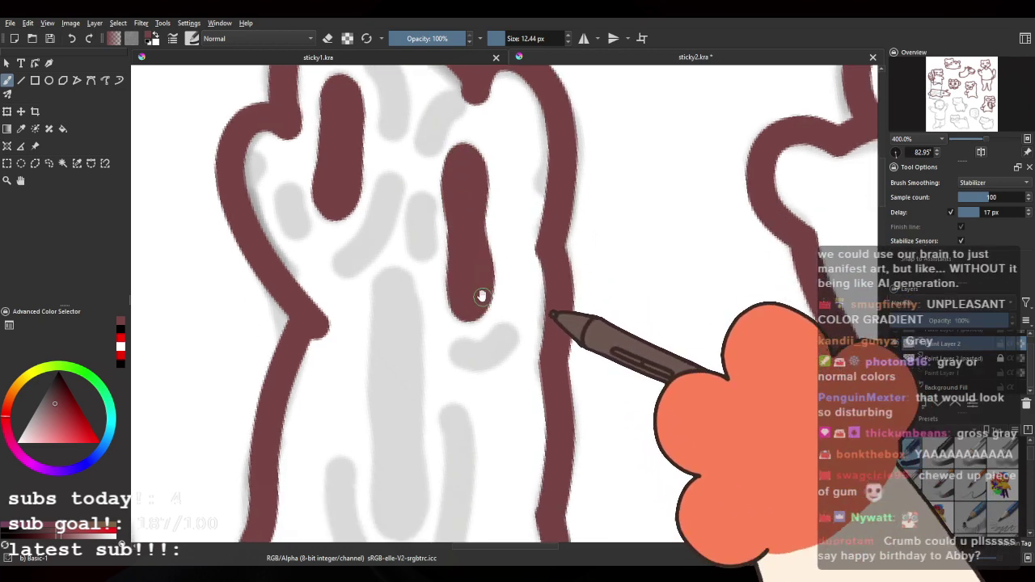
Step: Ink the short curved mark just below the end of the lower thick elongated mark on the flattened character
left_click_drag(458, 351, 505, 329)
left_click_drag(361, 286, 379, 330)
key("ctrl+z")
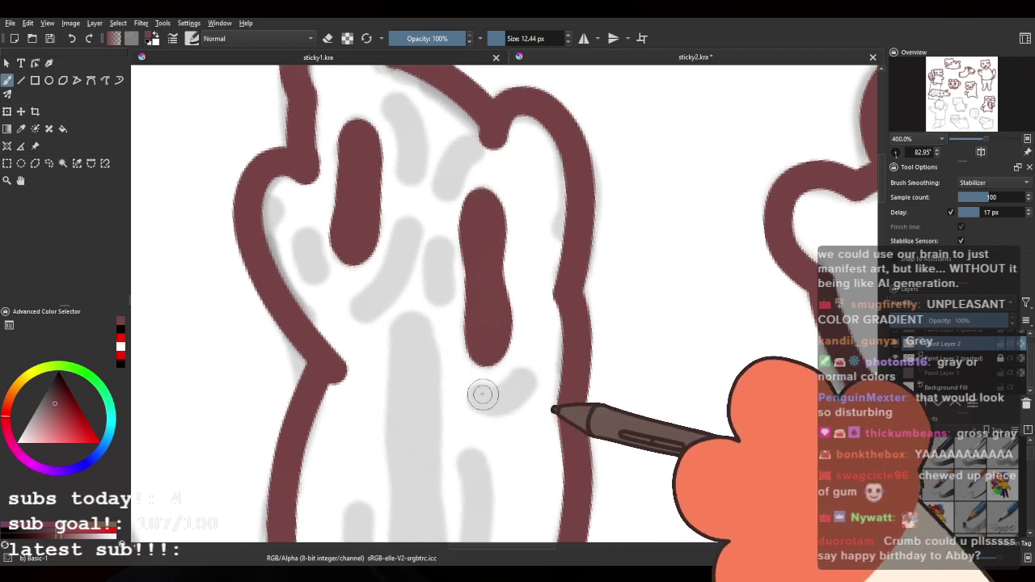
left_click_drag(483, 394, 515, 386)
left_click_drag(330, 314, 355, 380)
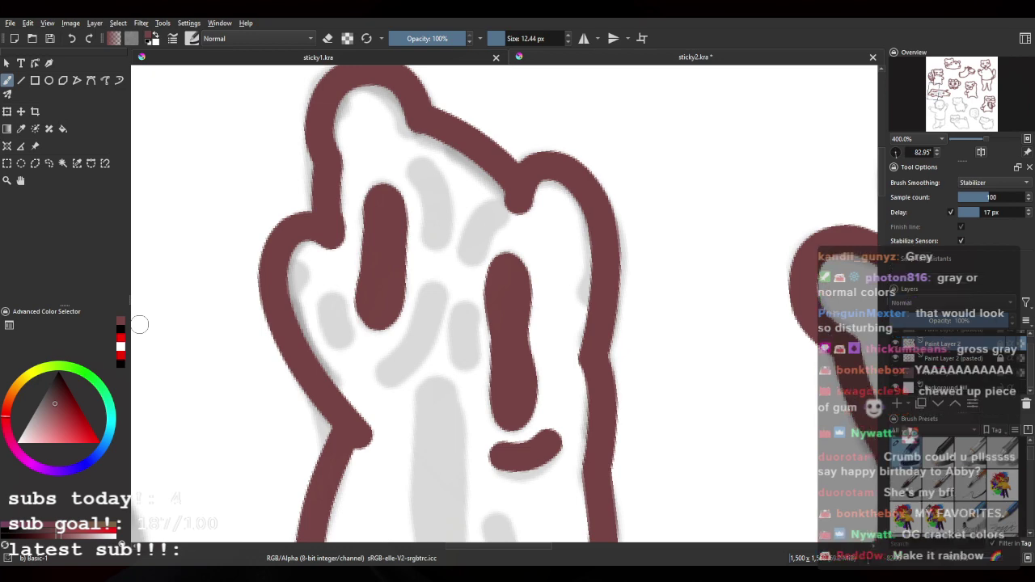
Step: Ink the short straight mark and the longer curved mark between the flattened character's two thick elongated marks
scroll(574, 276, "down", 2)
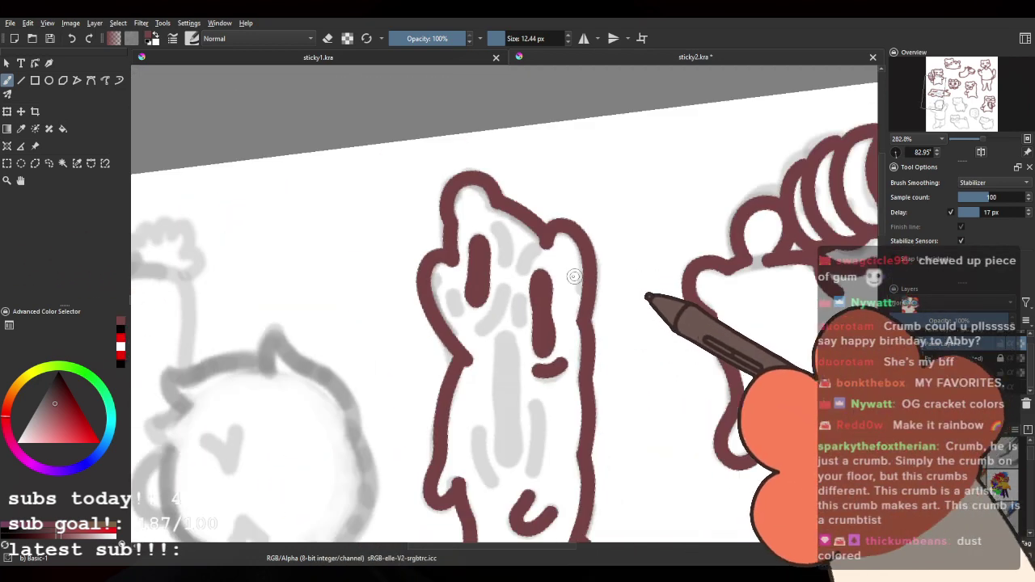
scroll(573, 276, "up", 2)
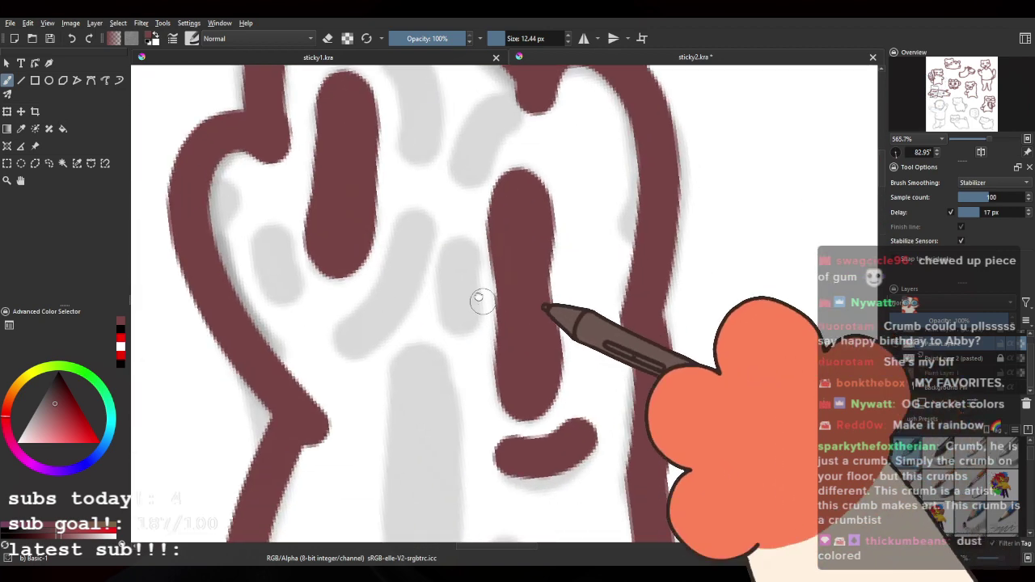
left_click_drag(483, 302, 472, 285)
left_click_drag(444, 242, 453, 312)
left_click_drag(375, 304, 408, 368)
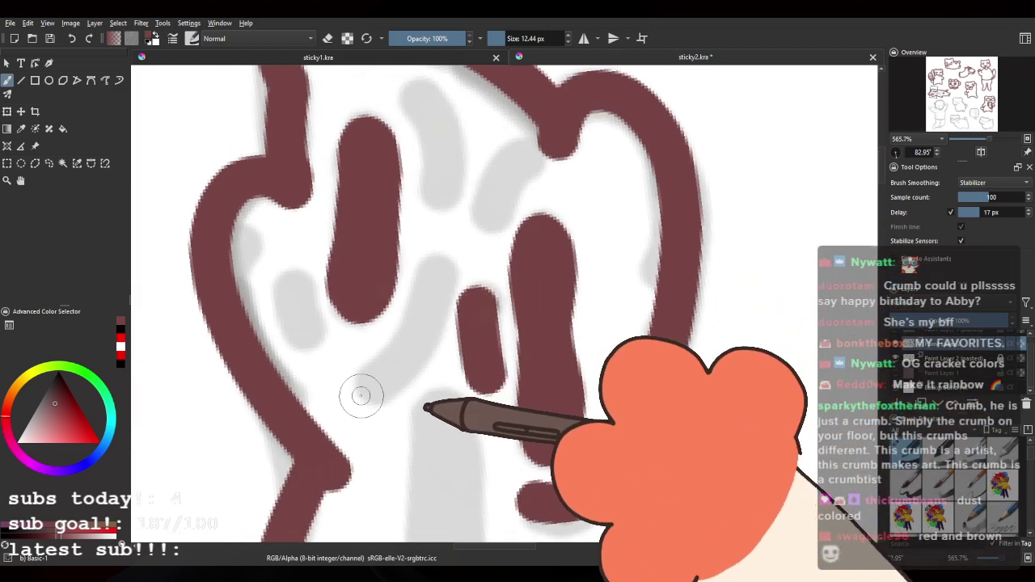
left_click_drag(361, 397, 433, 292)
Step: Ink the two curved marks near the ears and the short mark beside the cheek outline, redoing strokes as needed
left_click_drag(419, 204, 412, 300)
left_click_drag(407, 193, 441, 288)
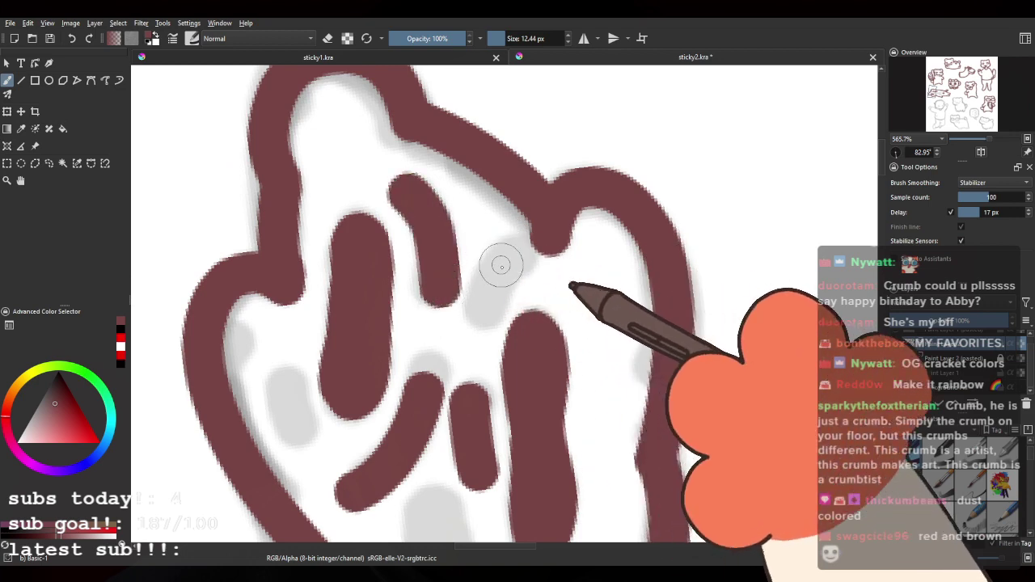
key("ctrl+z")
mouse_move(398, 181)
left_mouse_down()
mouse_move(444, 294)
mouse_move(508, 262)
left_mouse_up()
mouse_move(352, 342)
left_mouse_down()
mouse_move(458, 210)
mouse_move(492, 276)
left_mouse_up()
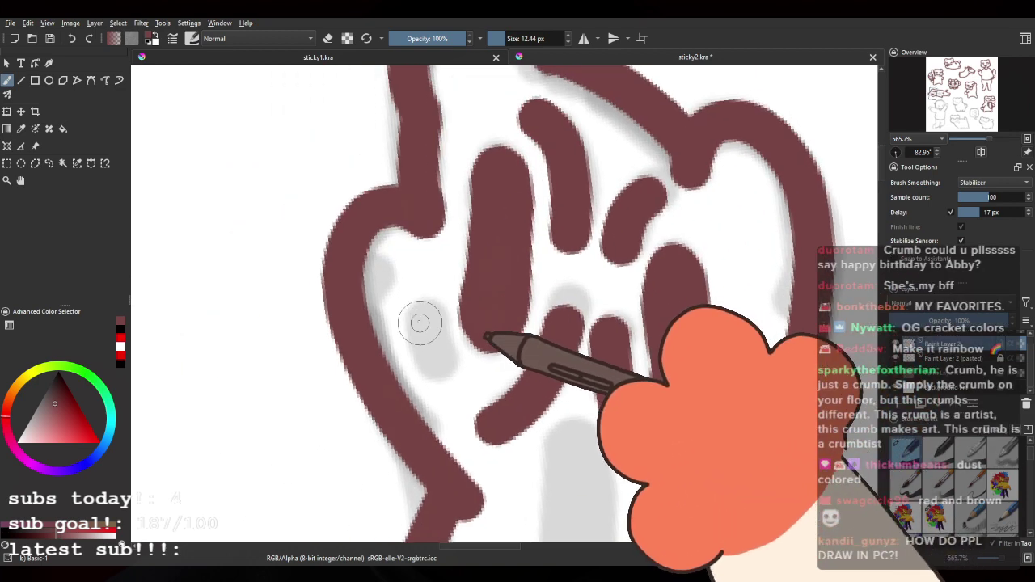
left_click_drag(419, 307, 455, 371)
Step: Ink and fill in the long thick mark down the middle of the flattened character's body
scroll(414, 264, "down", 5)
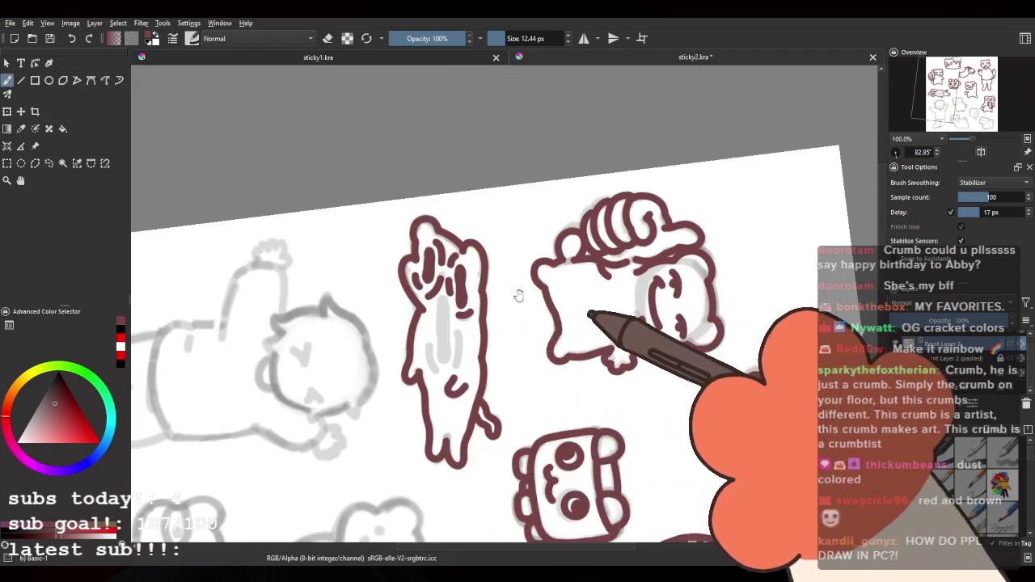
left_click_drag(518, 296, 555, 273)
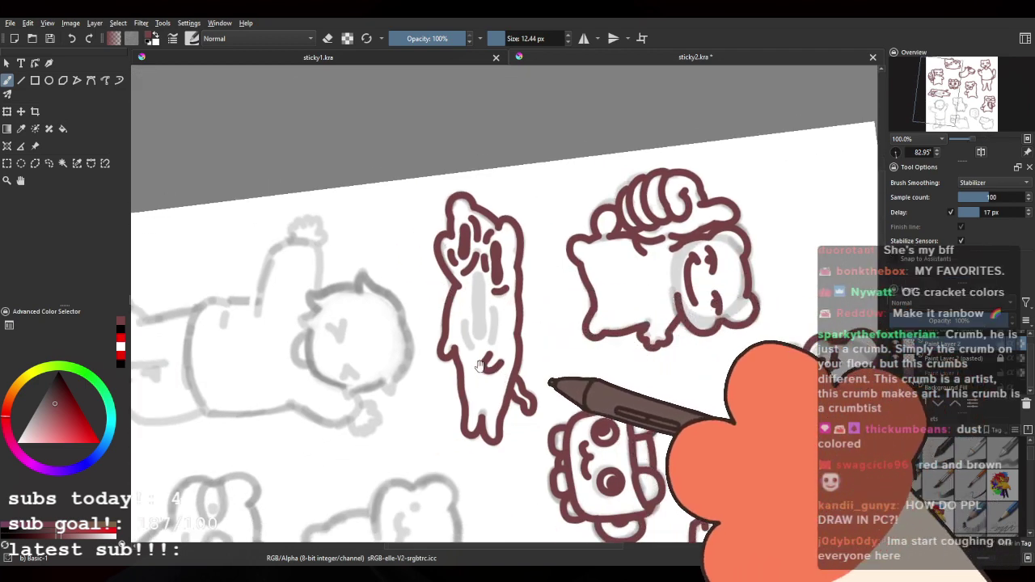
scroll(477, 243, "up", 8)
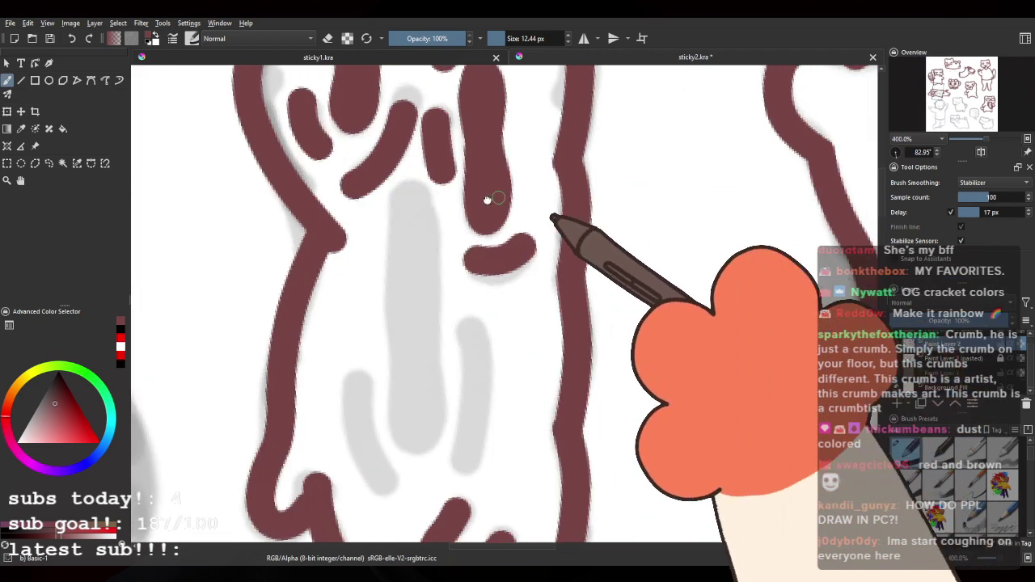
left_click_drag(487, 200, 466, 199)
mouse_move(359, 210)
left_mouse_down()
mouse_move(379, 238)
mouse_move(361, 217)
mouse_move(393, 214)
mouse_move(380, 247)
left_mouse_up()
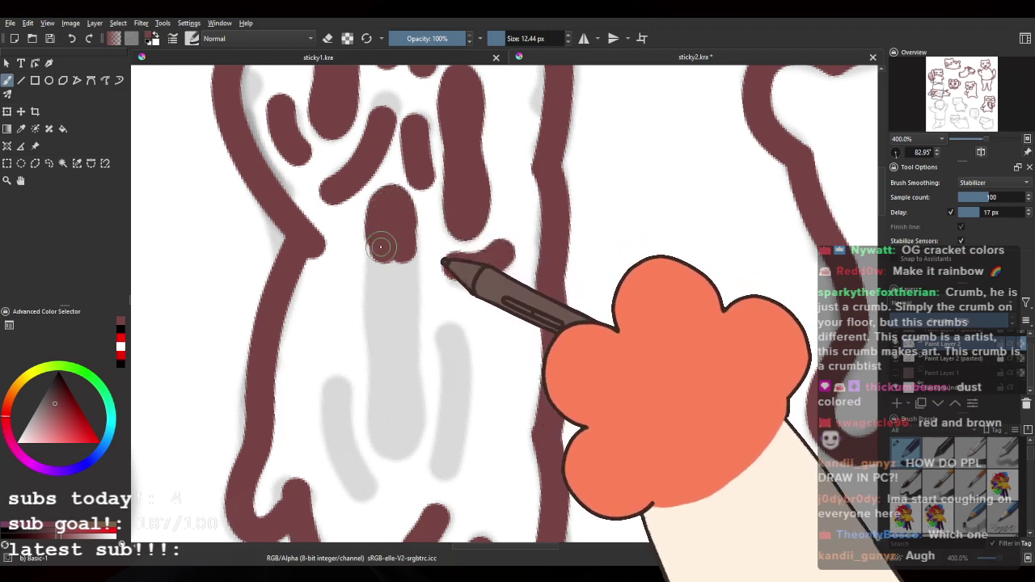
mouse_move(382, 210)
left_mouse_down()
mouse_move(387, 403)
mouse_move(402, 441)
mouse_move(410, 404)
mouse_move(402, 382)
left_mouse_up()
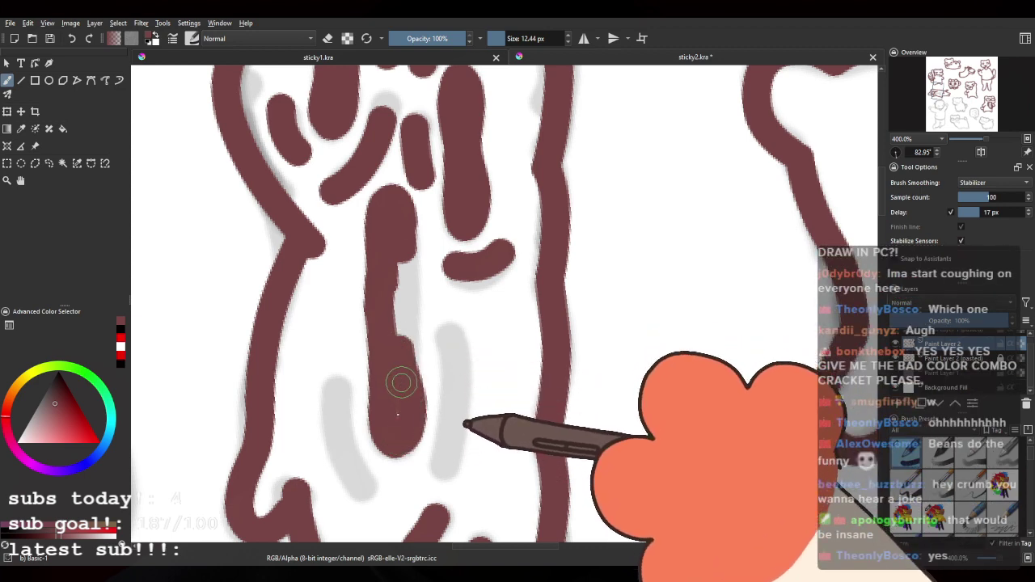
mouse_move(396, 327)
left_mouse_down()
mouse_move(393, 224)
mouse_move(391, 436)
mouse_move(406, 430)
mouse_move(392, 441)
left_mouse_up()
left_click_drag(371, 358, 364, 232)
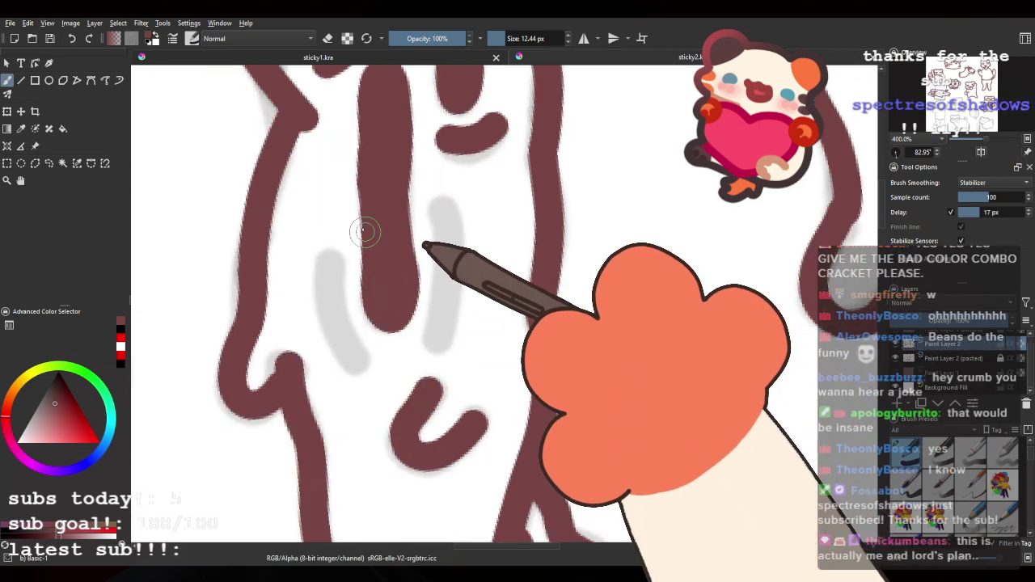
Step: Ink the two thin curved marks on either side of the long central mark, redrawing each to follow the sketch
left_click_drag(328, 263, 366, 364)
key("ctrl+z")
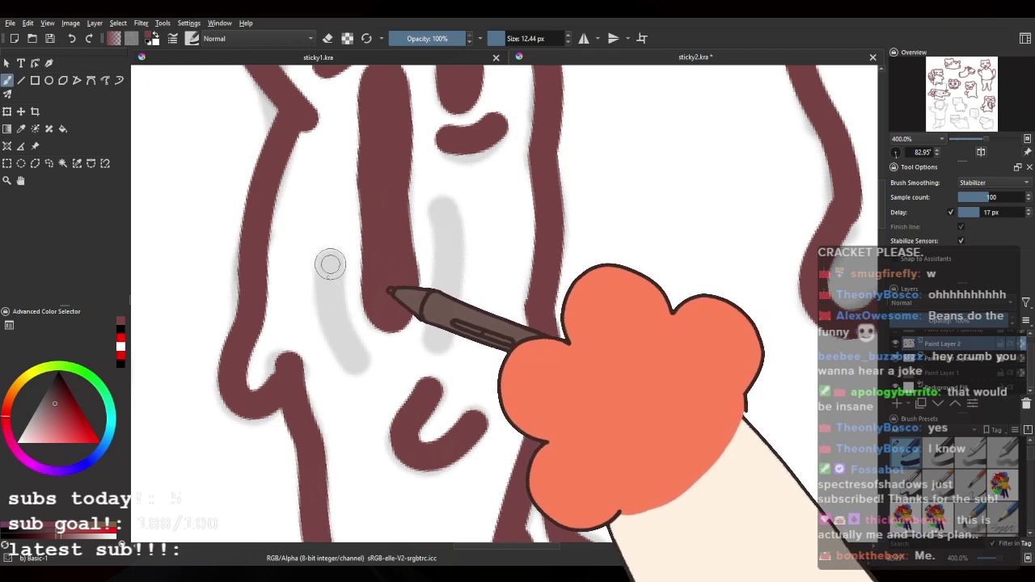
left_click_drag(330, 266, 357, 368)
left_click_drag(421, 257, 401, 299)
left_click_drag(424, 254, 415, 388)
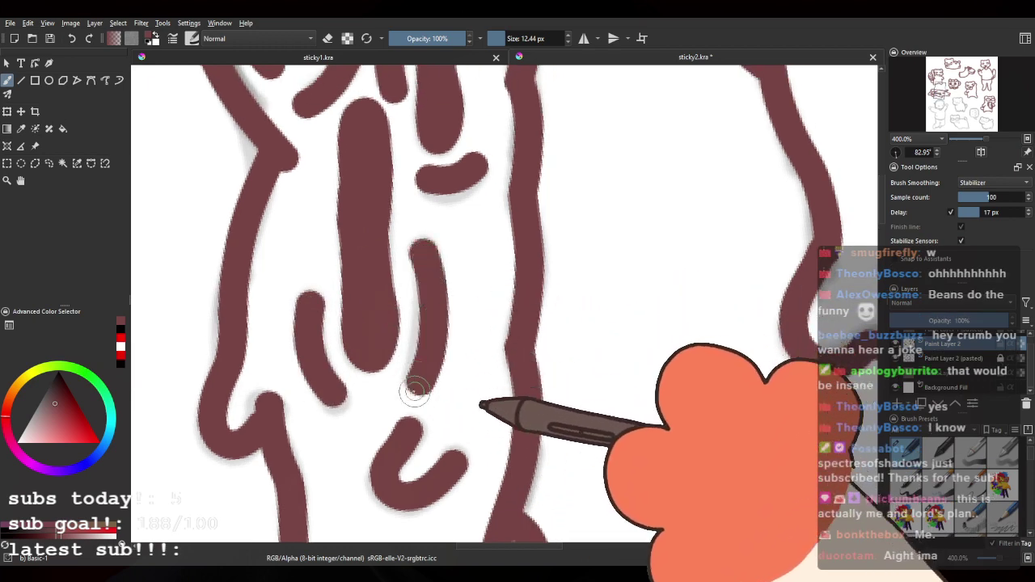
key("ctrl+z")
left_click_drag(425, 250, 429, 298)
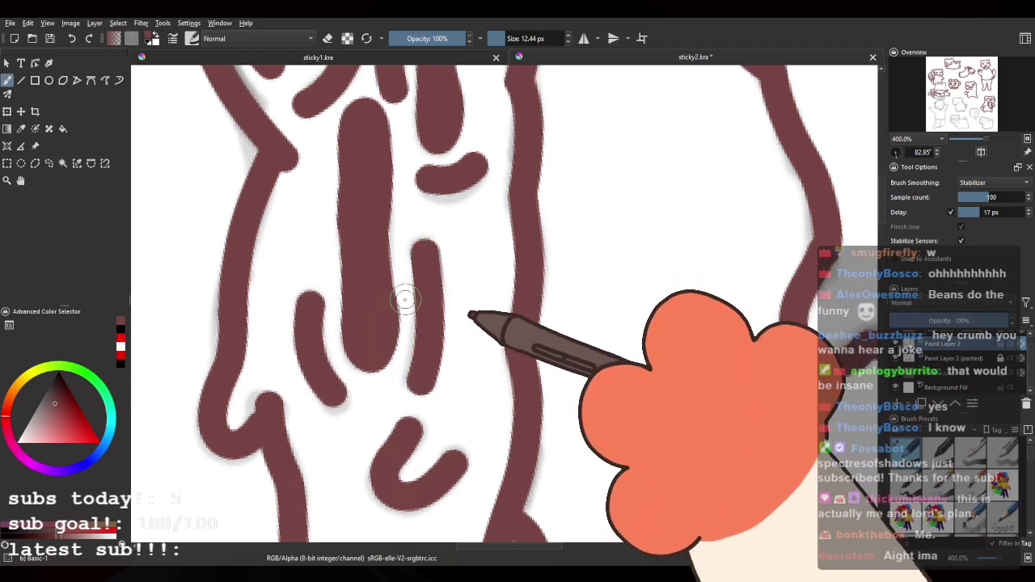
Step: Reset the canvas rotation to 0°
scroll(393, 317, "down", 2)
left_click_drag(479, 291, 467, 295)
key("plus")
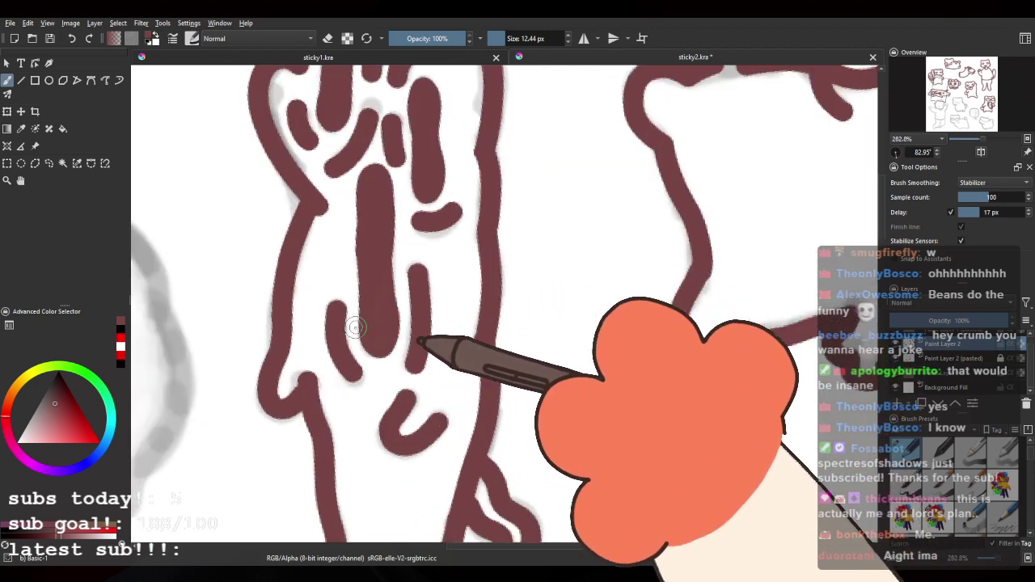
left_click_drag(381, 307, 451, 382)
scroll(406, 349, "down", 1)
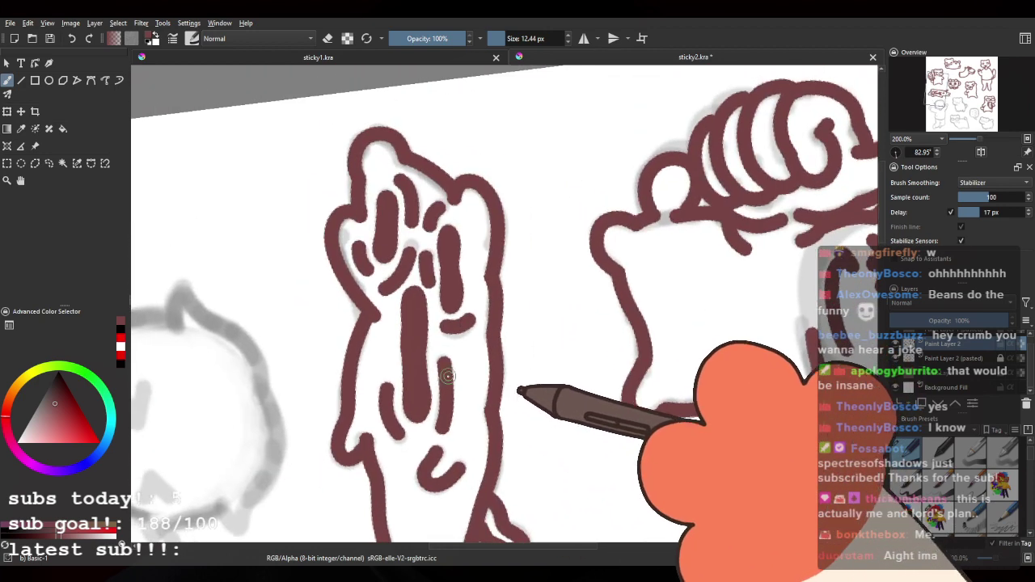
left_click(903, 154)
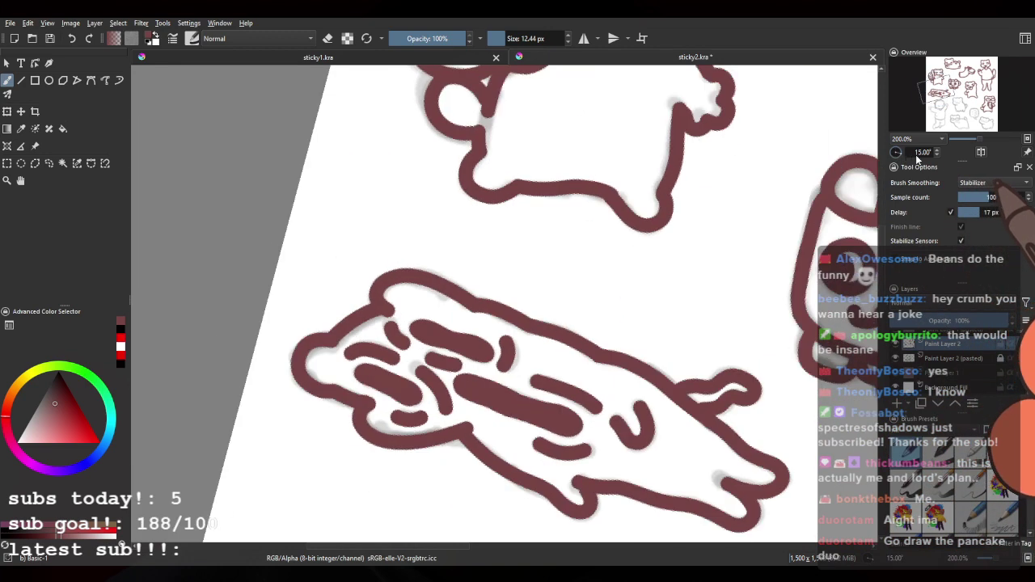
left_click_drag(916, 155, 918, 151)
double_click(899, 152)
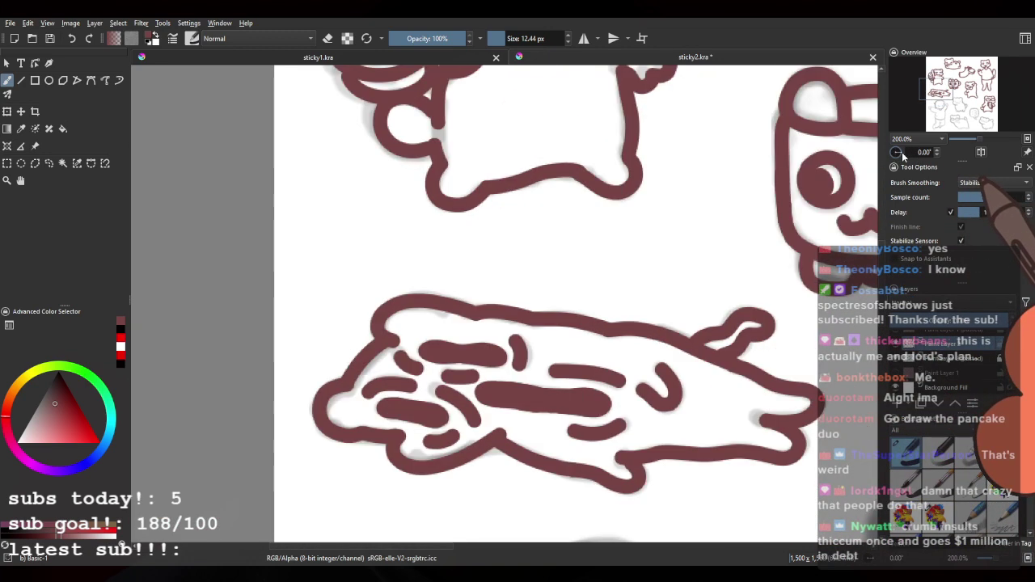
Step: Look over the sticker sheet to check the inked characters and the sketches still without line art
scroll(657, 180, "down", 2)
left_click_drag(657, 180, 440, 292)
scroll(477, 236, "down", 1)
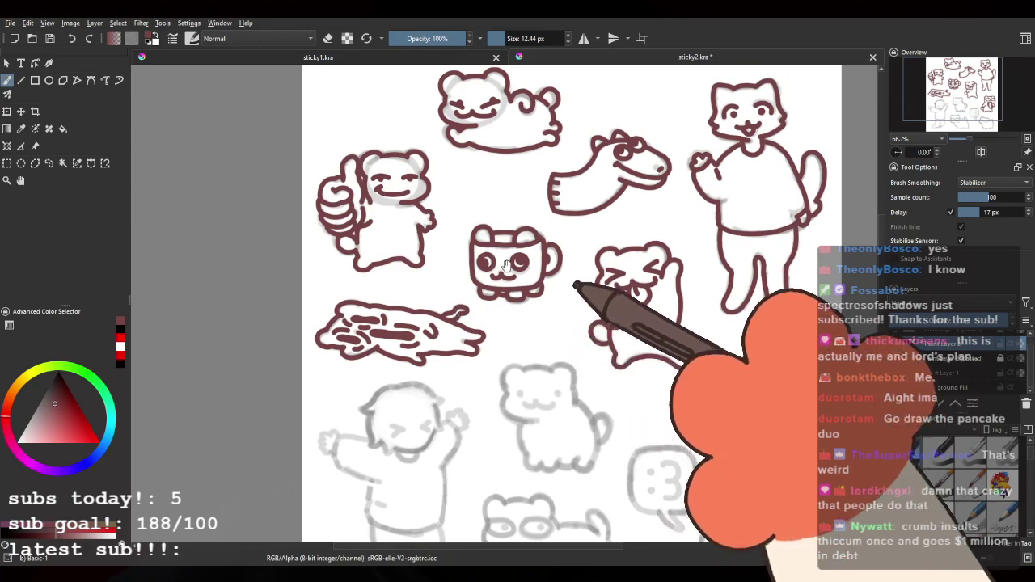
scroll(506, 265, "up", 8)
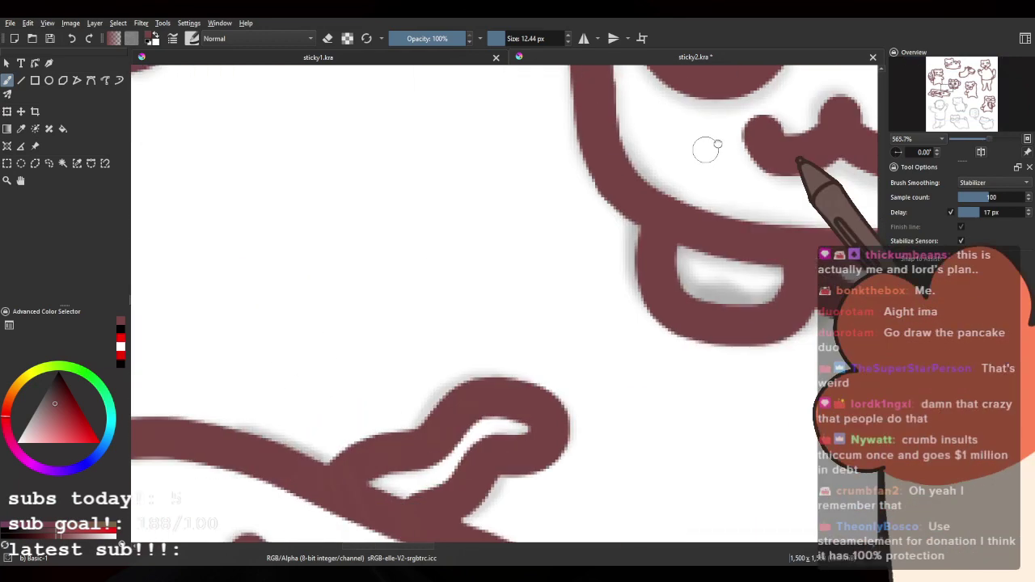
scroll(705, 149, "down", 3)
left_click_drag(673, 161, 473, 299)
scroll(347, 419, "down", 2)
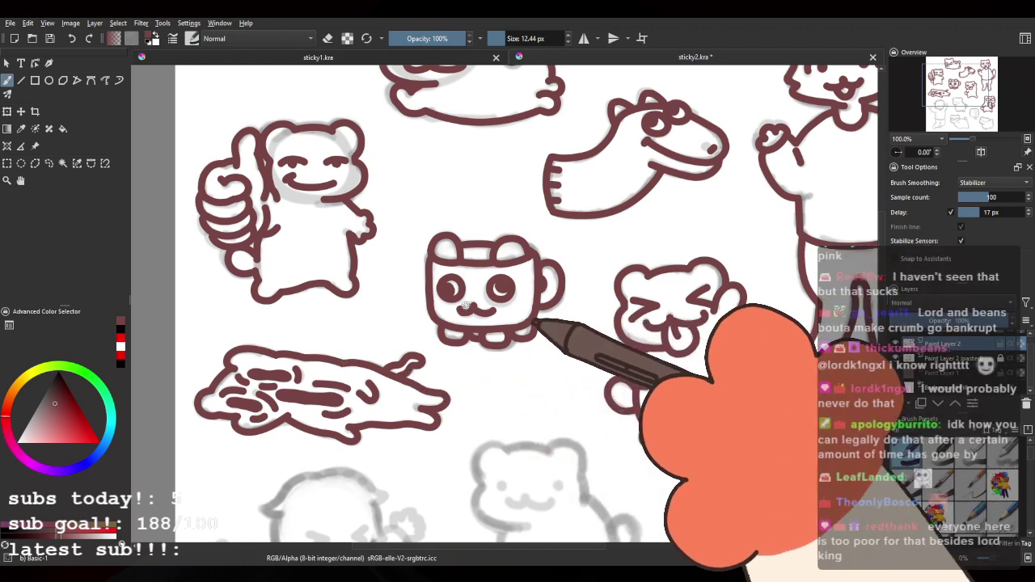
scroll(441, 294, "down", 3)
key("plus")
key("plus")
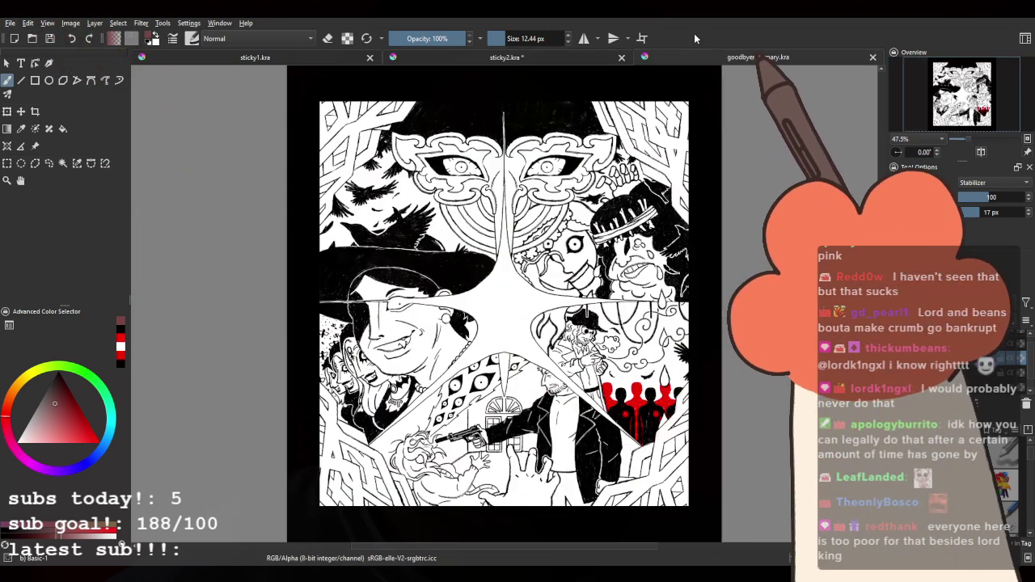
Step: Examine the smoking man in the black cap in the goodbyerosemary.kra illustration
scroll(597, 329, "up", 5)
scroll(497, 348, "up", 5)
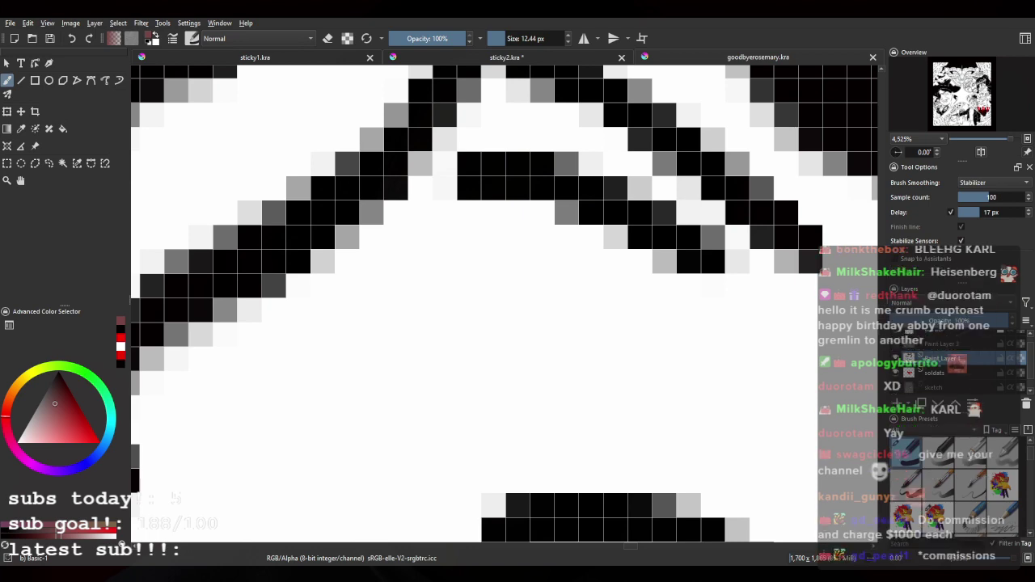
scroll(375, 396, "down", 5)
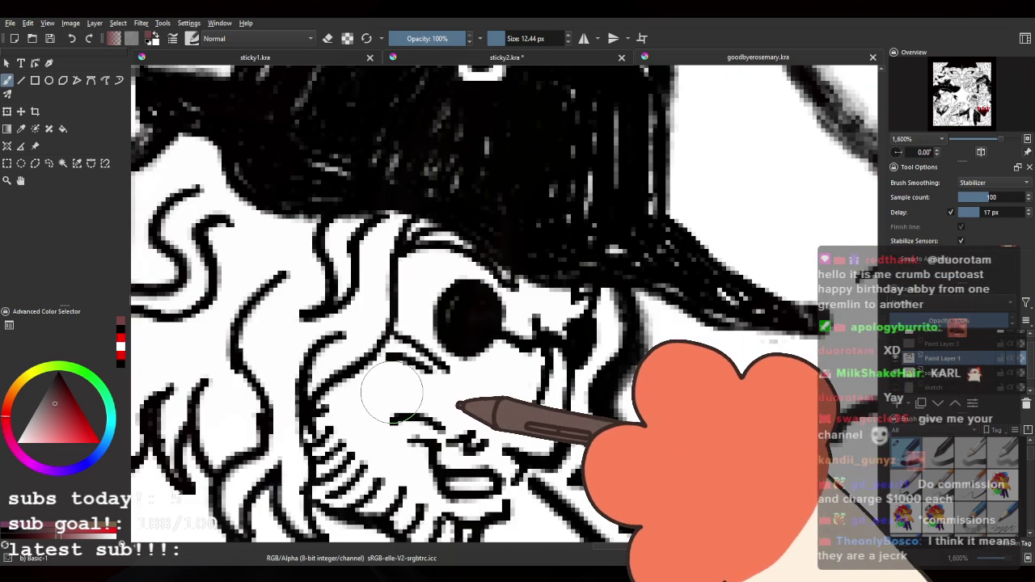
scroll(393, 392, "down", 6)
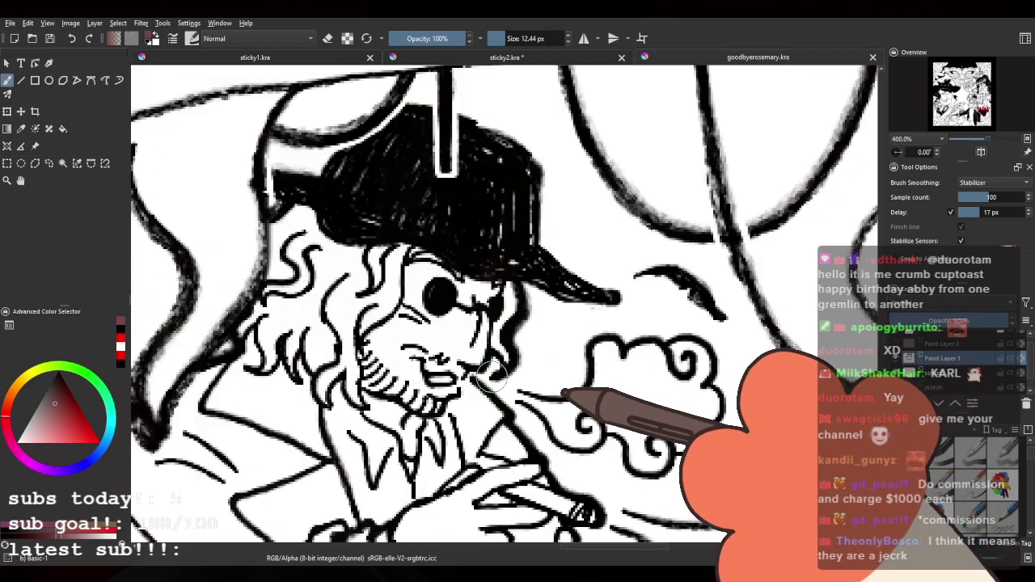
scroll(492, 376, "up", 1)
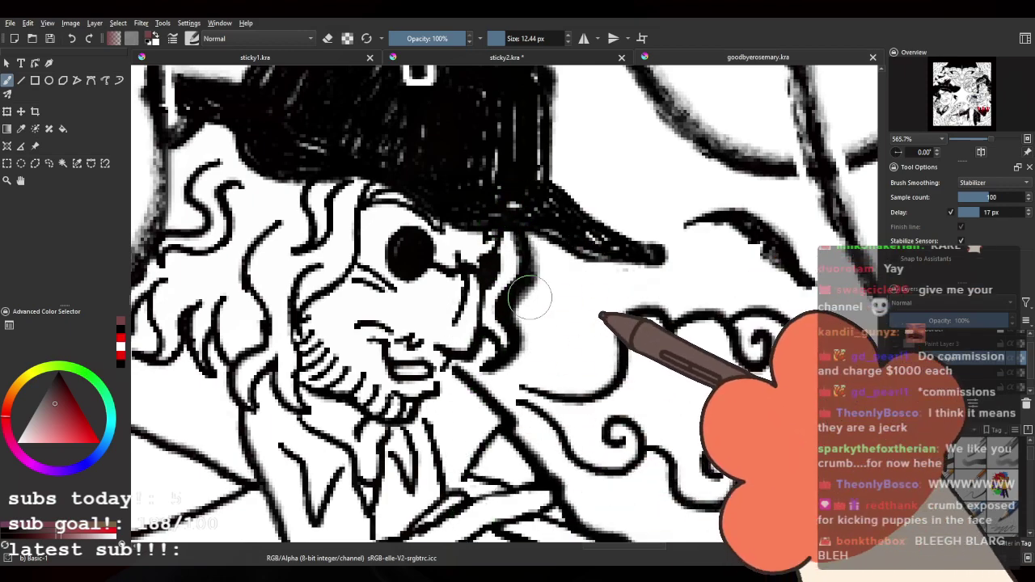
scroll(523, 356, "down", 1)
scroll(526, 357, "down", 1)
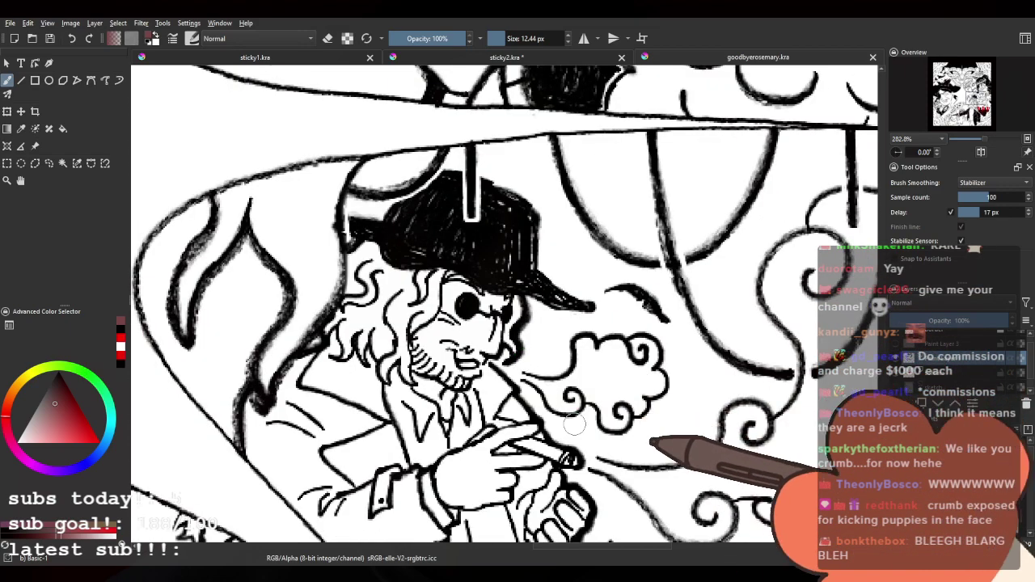
left_click_drag(571, 405, 530, 325)
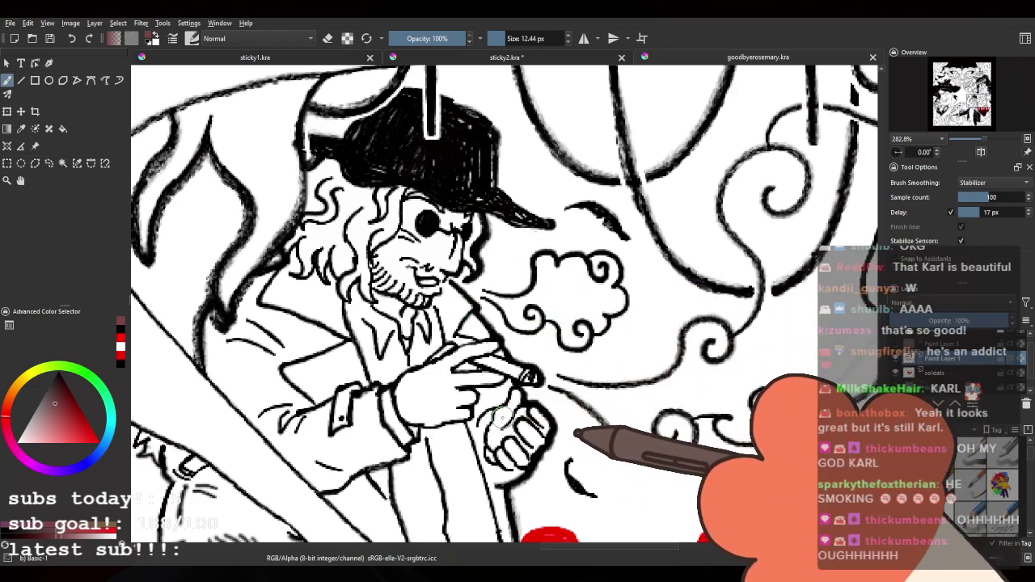
Step: Examine the crying figure with the bone headband, the neighbouring moustached face and the whole goodbyerosemary.kra illustration
scroll(502, 418, "down", 1)
left_click_drag(615, 501, 526, 458)
mouse_move(439, 292)
left_mouse_down()
mouse_move(459, 335)
mouse_move(488, 193)
mouse_move(439, 303)
left_mouse_up()
left_click_drag(491, 465, 494, 340)
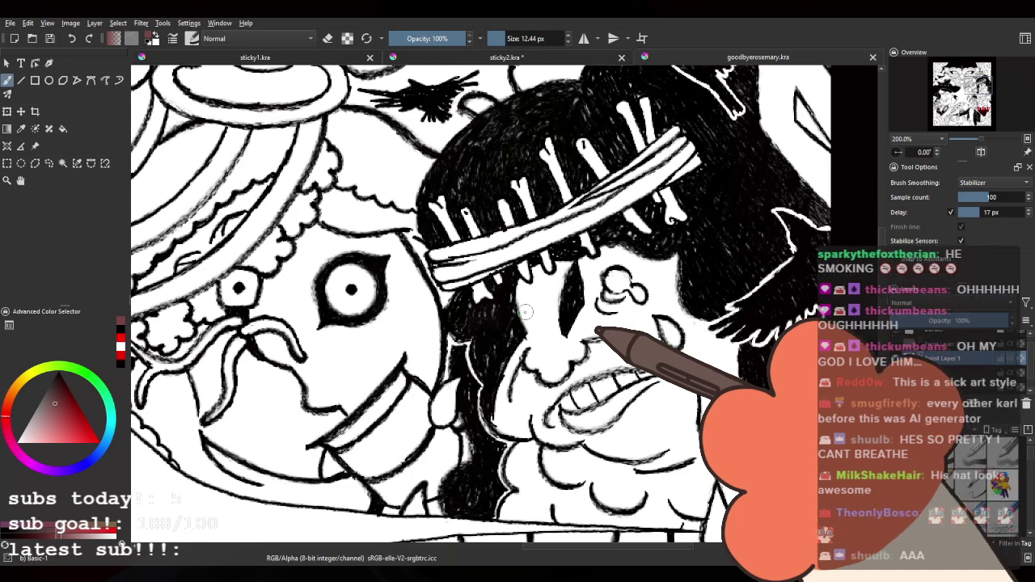
left_click_drag(405, 262, 522, 340)
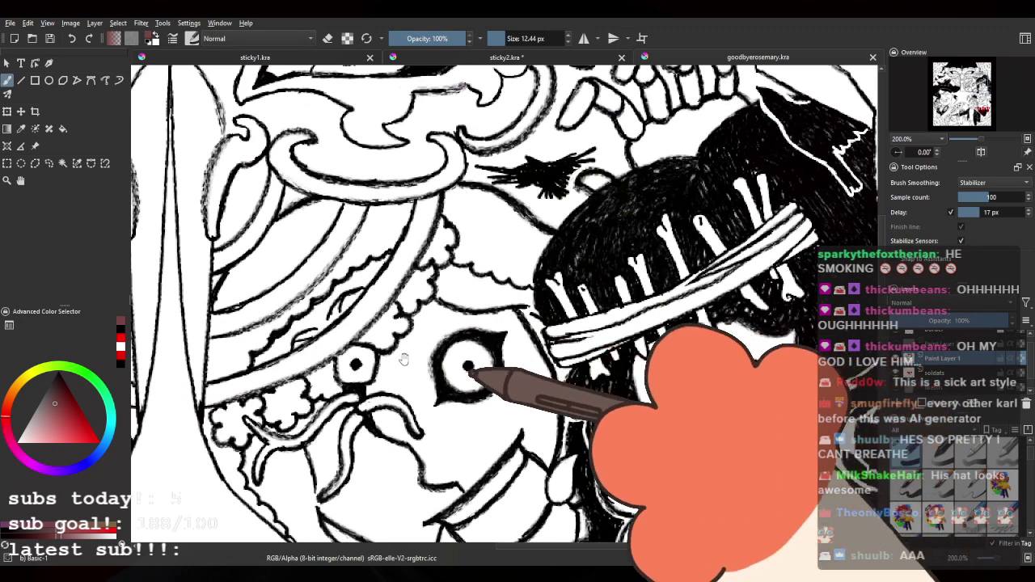
left_click_drag(396, 344, 364, 251)
left_click_drag(671, 385, 429, 281)
scroll(535, 295, "up", 3)
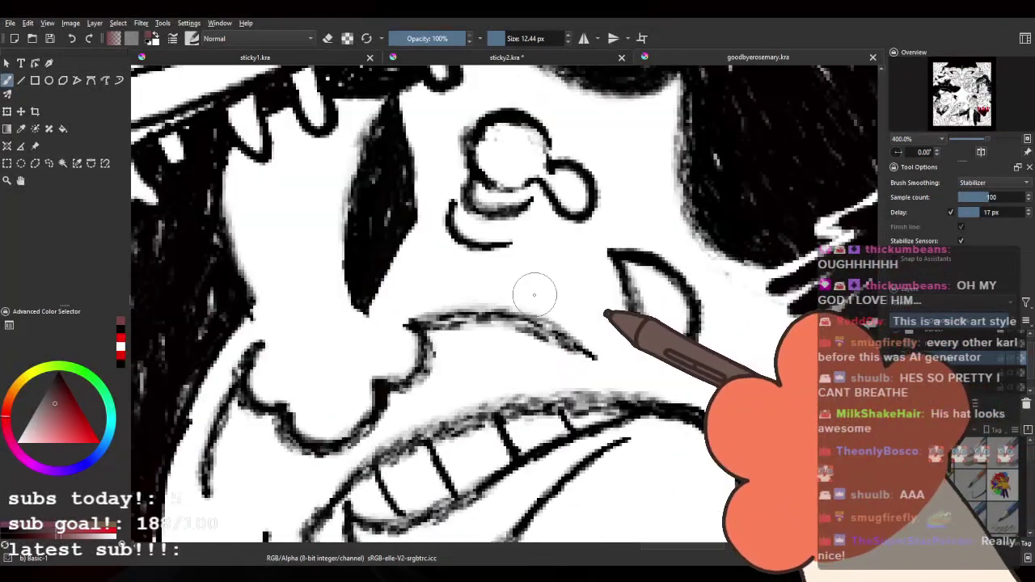
scroll(534, 296, "down", 5)
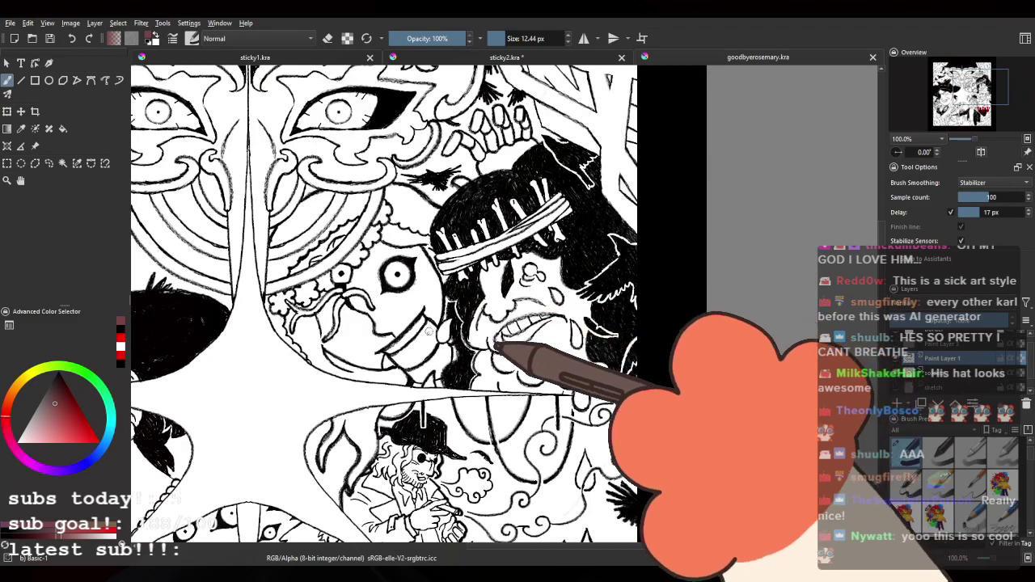
scroll(341, 273, "down", 3)
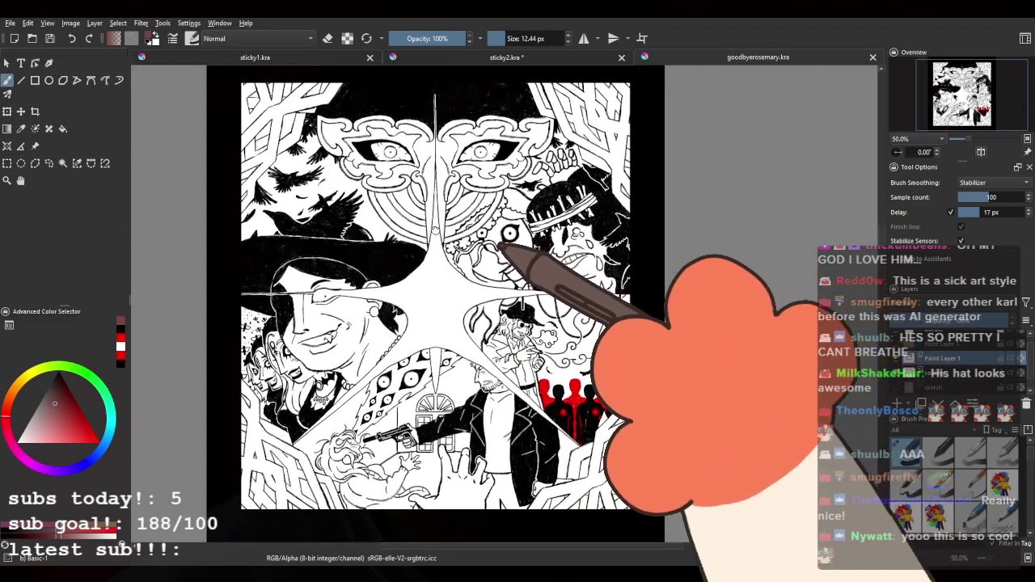
Step: Examine the whole goodbyerosemary.kra illustration and the scene of the man in the black jacket aiming a pistol
scroll(467, 233, "down", 1)
scroll(512, 234, "up", 1)
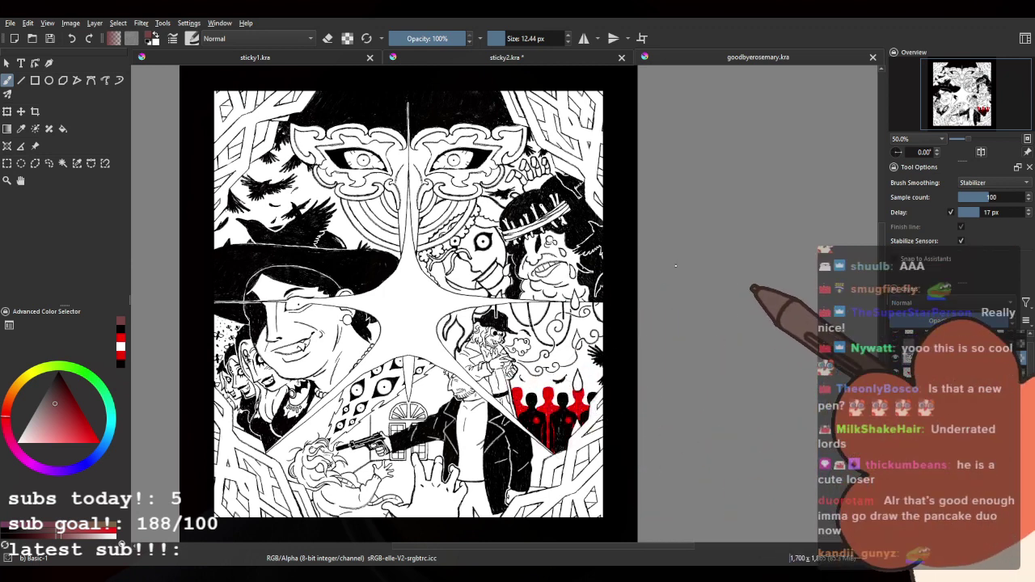
scroll(519, 256, "down", 2)
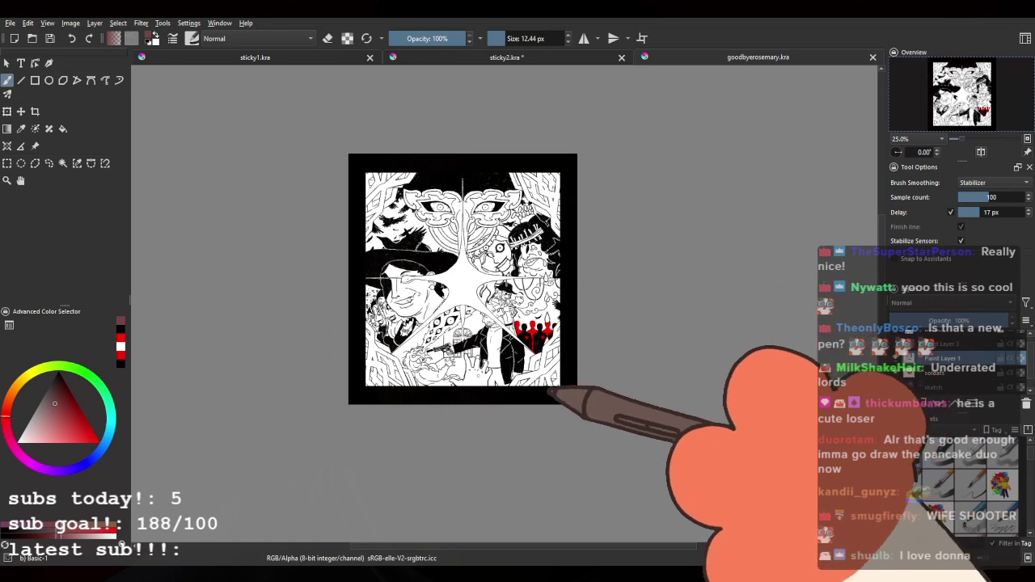
scroll(487, 382, "up", 2)
scroll(412, 326, "up", 2)
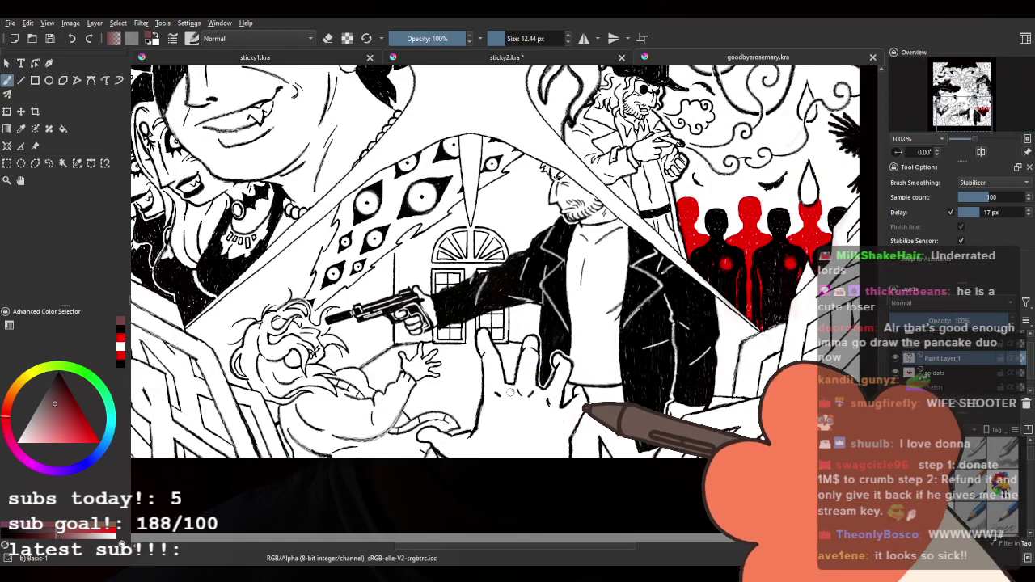
scroll(607, 201, "up", 1)
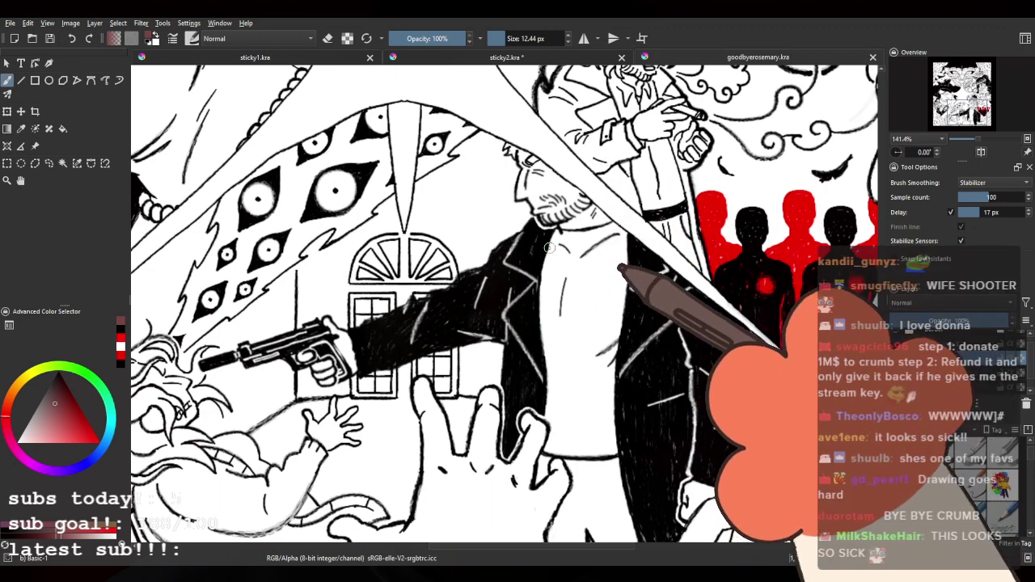
scroll(554, 241, "down", 3)
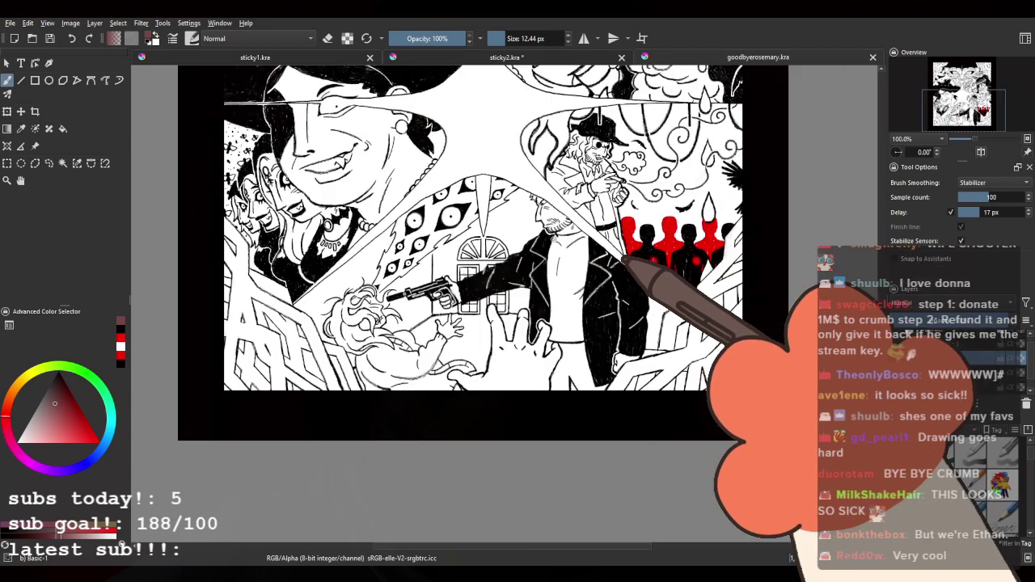
scroll(566, 253, "up", 1)
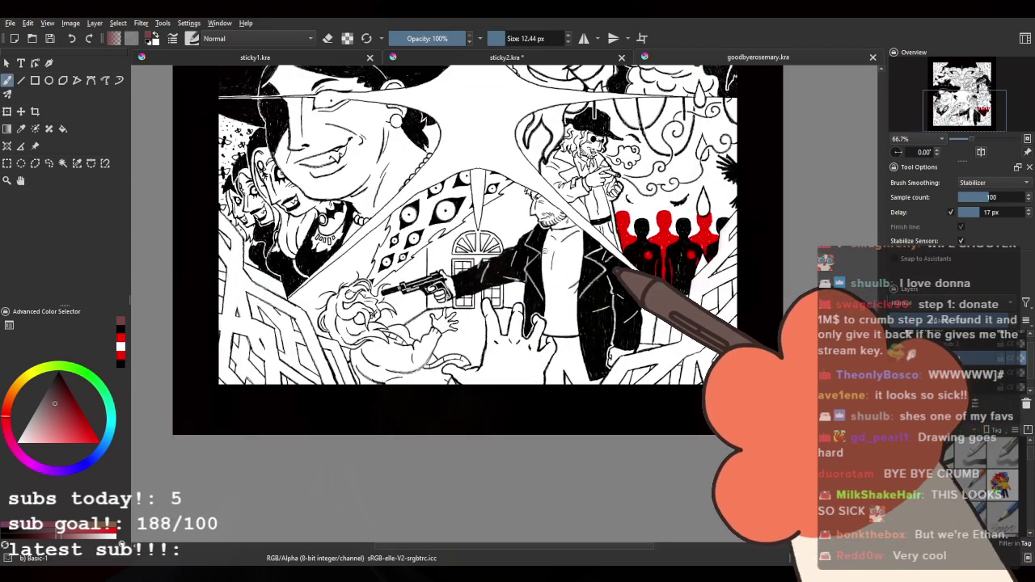
scroll(551, 254, "down", 2)
scroll(457, 146, "up", 2)
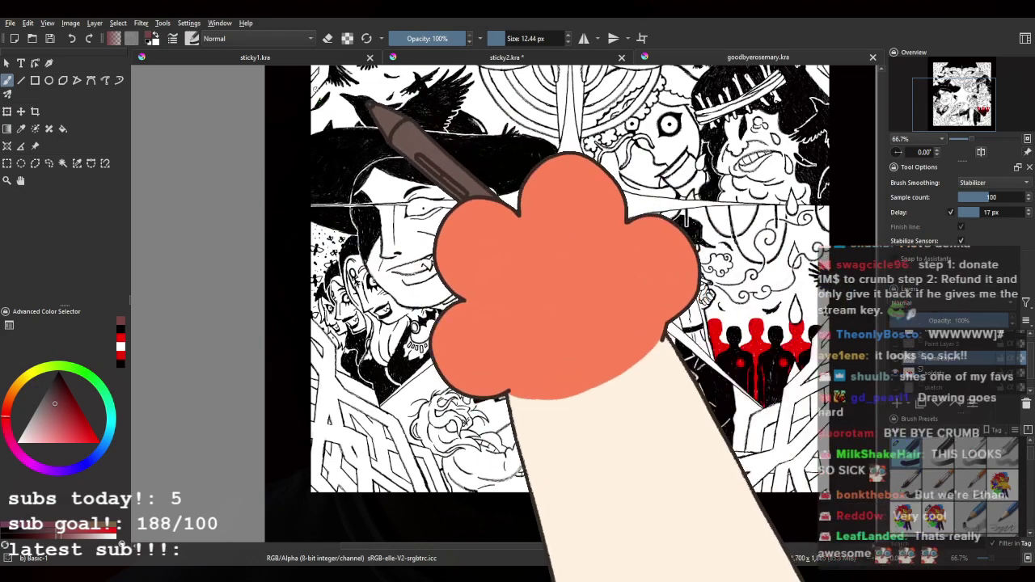
Step: Examine the crows, the smiling woman in the wide-brimmed hat and the fanged women beside her in the illustration
scroll(422, 201, "down", 2)
scroll(400, 146, "up", 3)
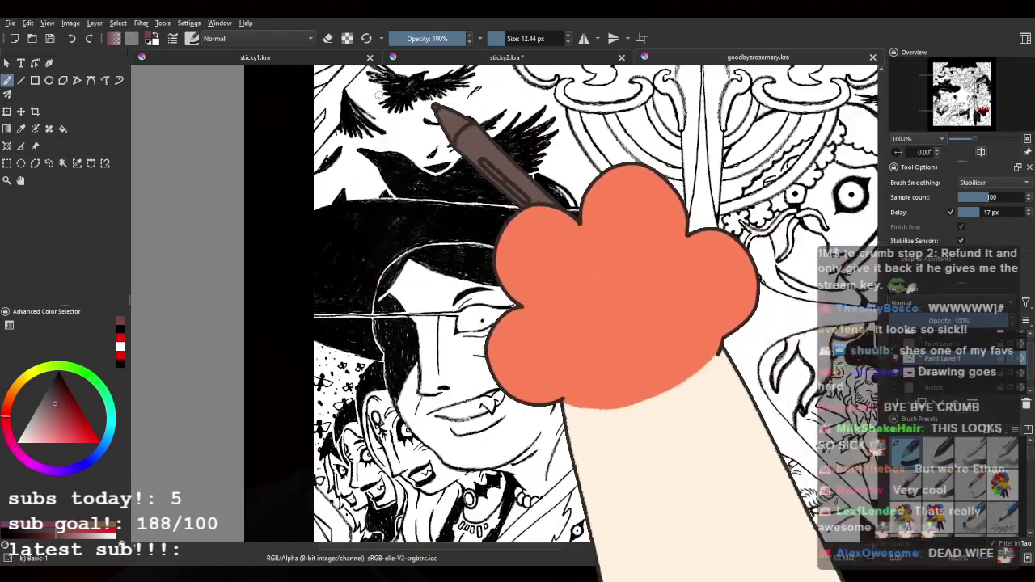
key("minus")
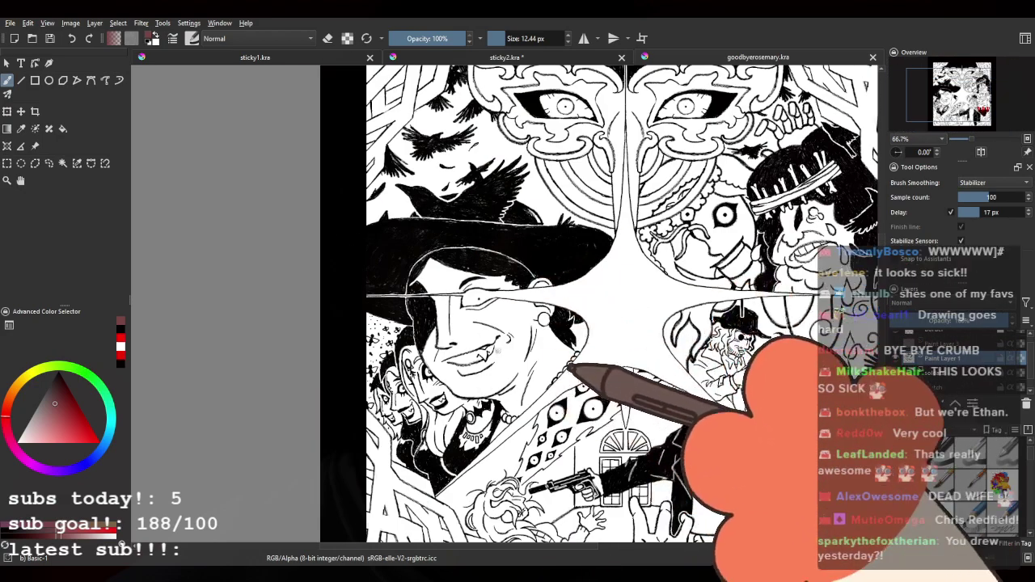
key("plus")
key("minus")
key("plus")
key("plus")
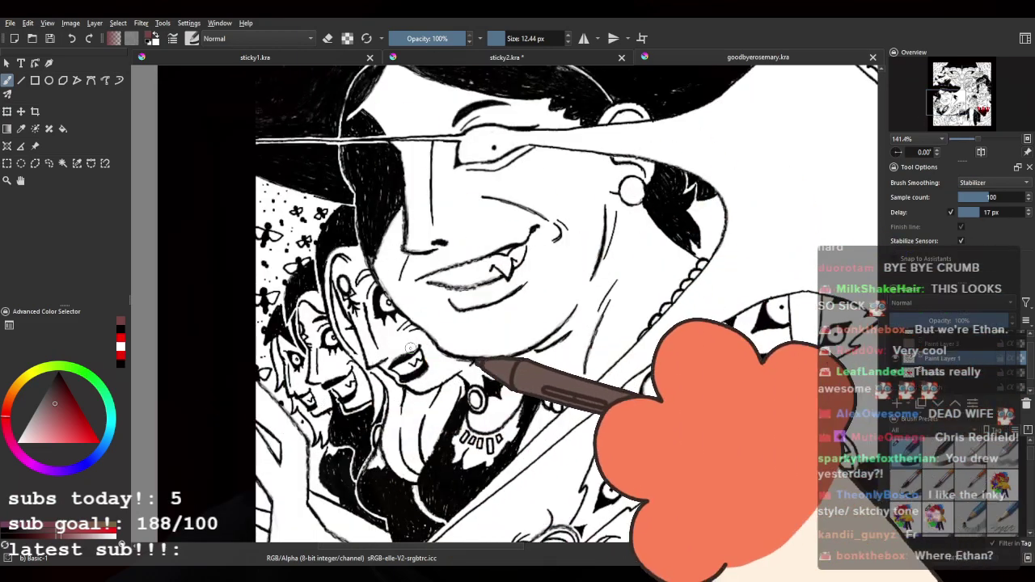
scroll(395, 314, "down", 3)
scroll(611, 266, "up", 2)
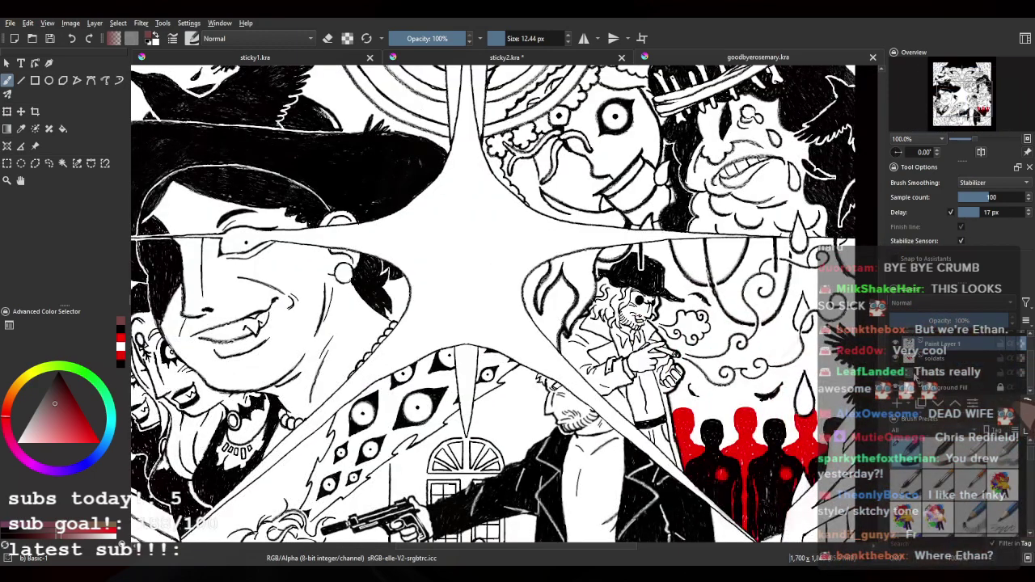
Step: Show the sketch layer and hide the line art layers to view the illustration's underlying rough sketch
left_click(897, 373)
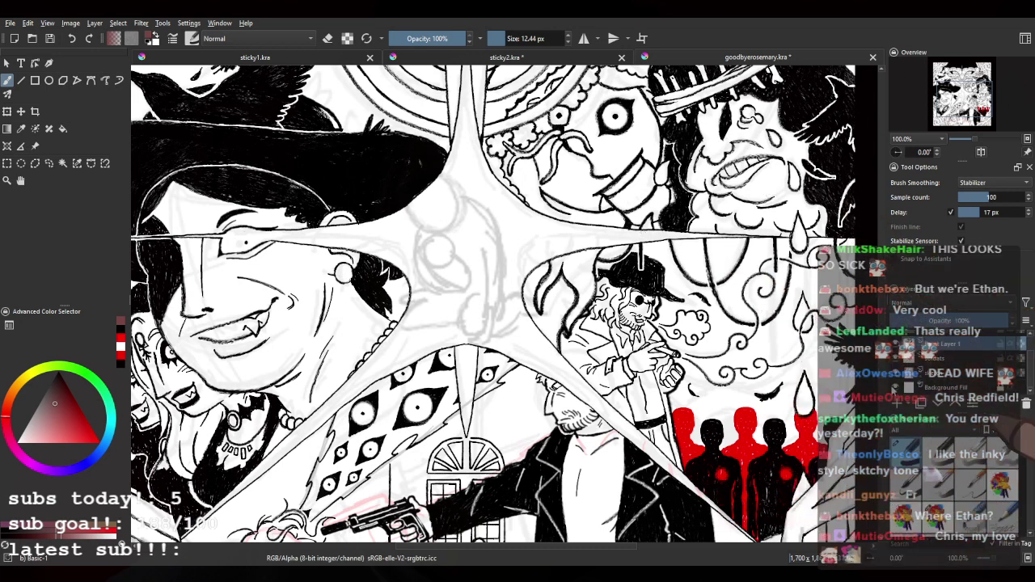
left_click(897, 356)
left_click(896, 346)
scroll(901, 361, "up", 1)
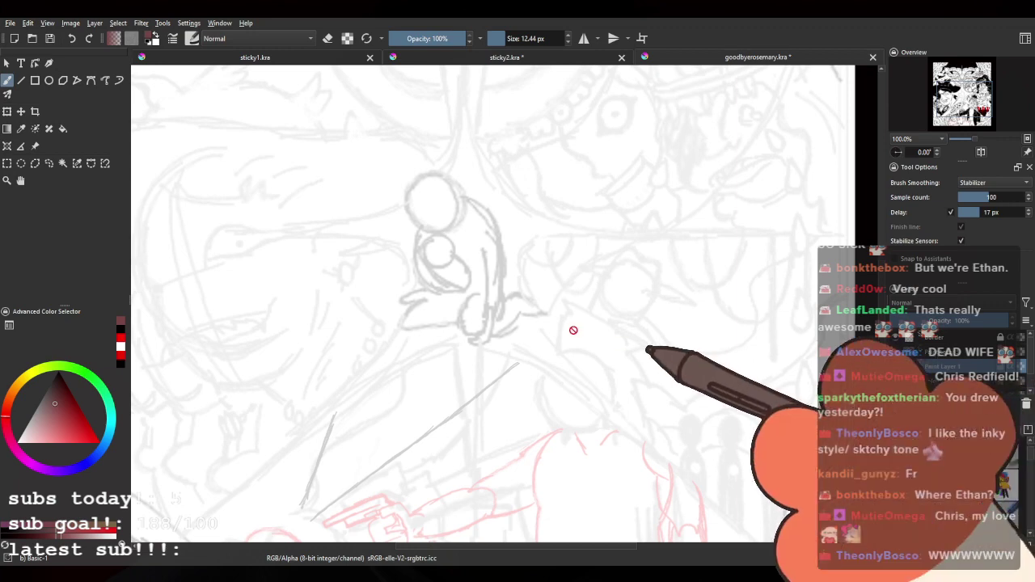
key("minus")
key("minus")
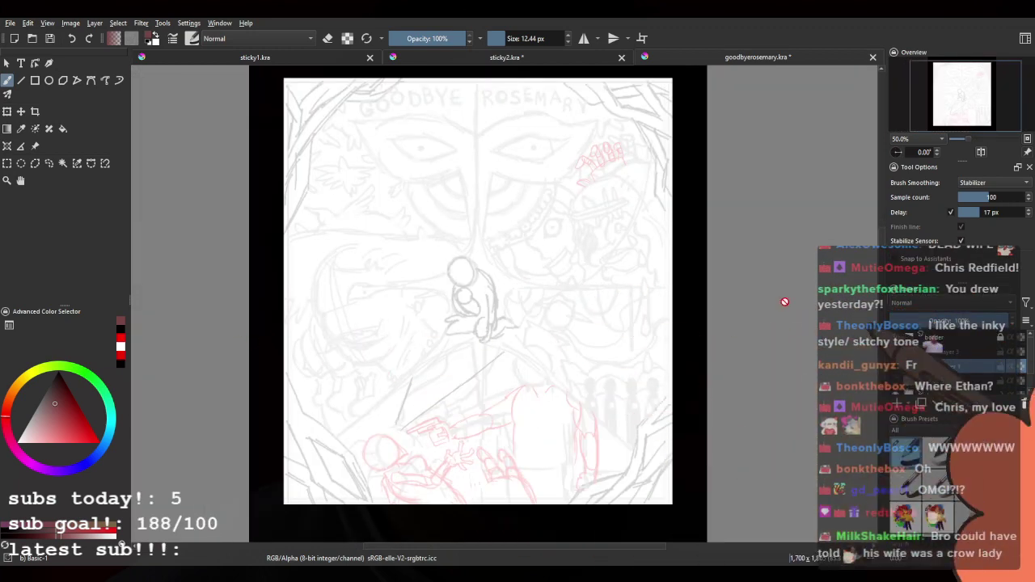
scroll(453, 287, "up", 5)
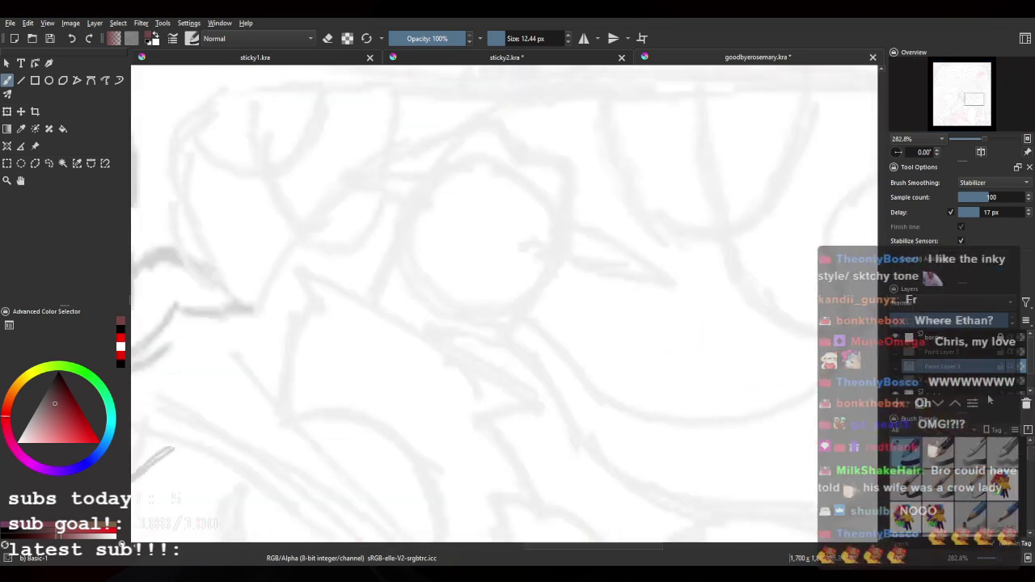
Step: Show the line art over the sketch again and examine the smoking man in the black cap
left_click(897, 344)
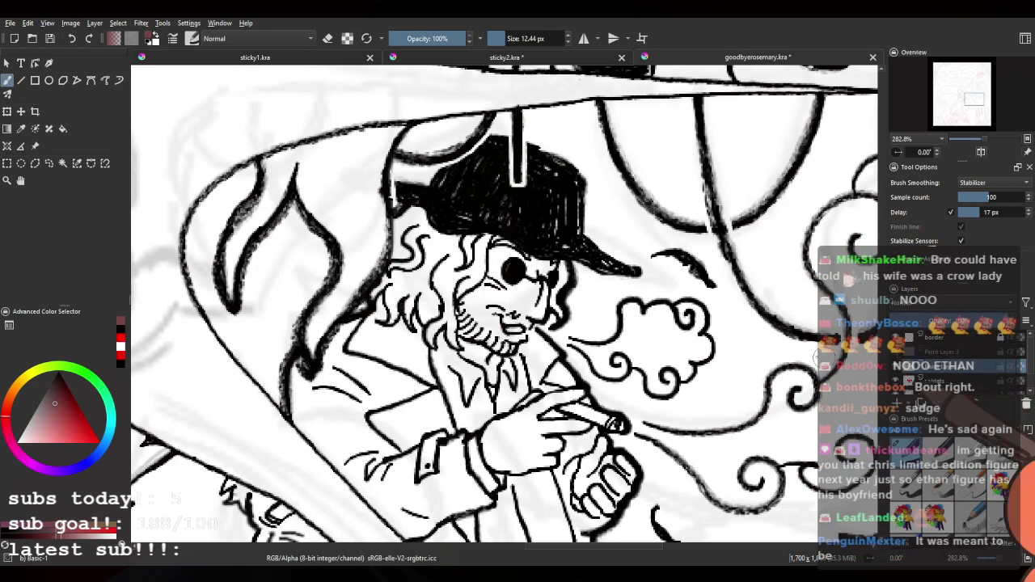
scroll(630, 326, "down", 5)
scroll(599, 323, "up", 4)
scroll(647, 307, "up", 2)
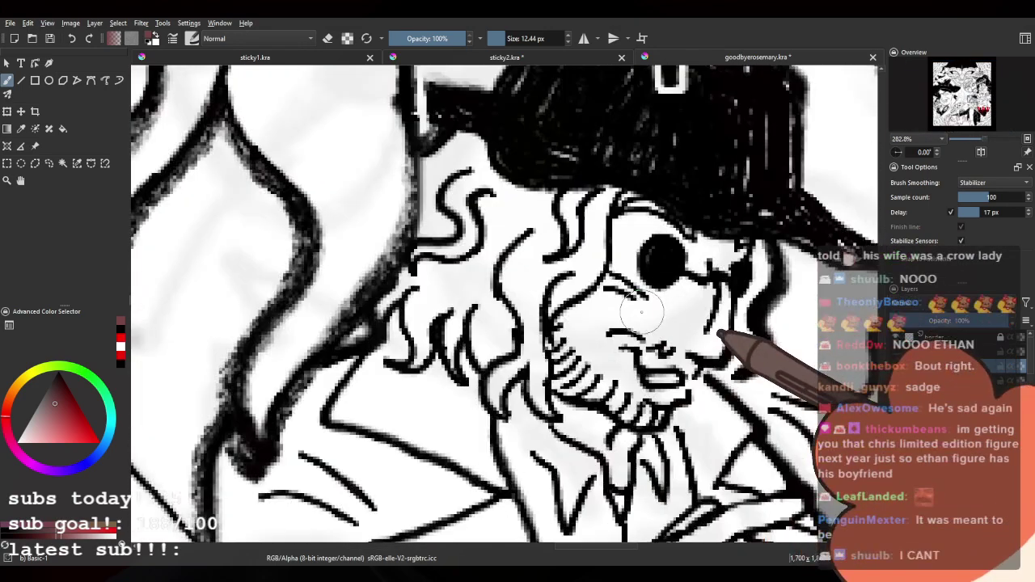
key("2")
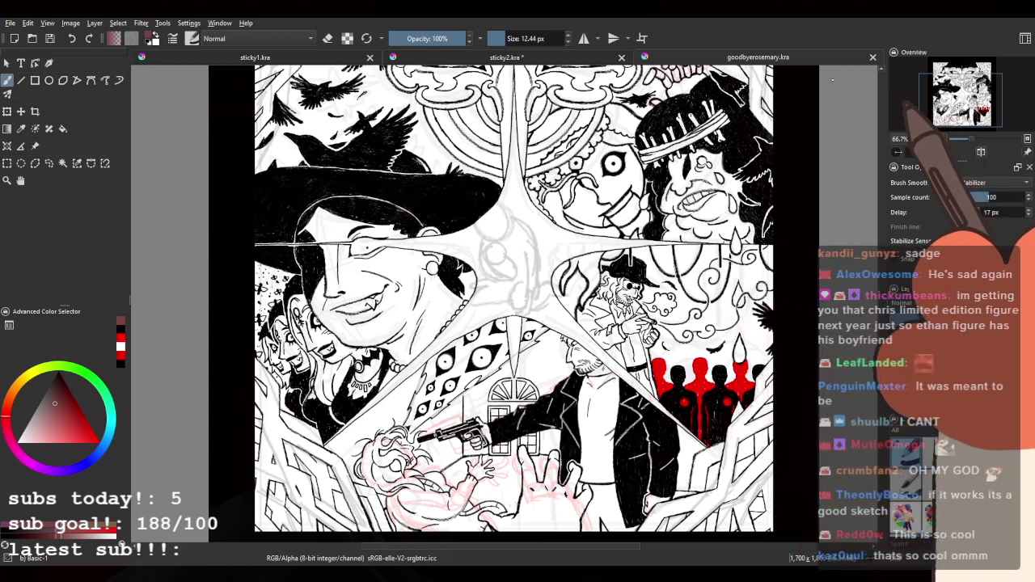
Step: Close the goodbyerosemary.kra illustration and return to the uninked smiling bear sketch in the lower half of sticky2.kra
key("ctrl+w")
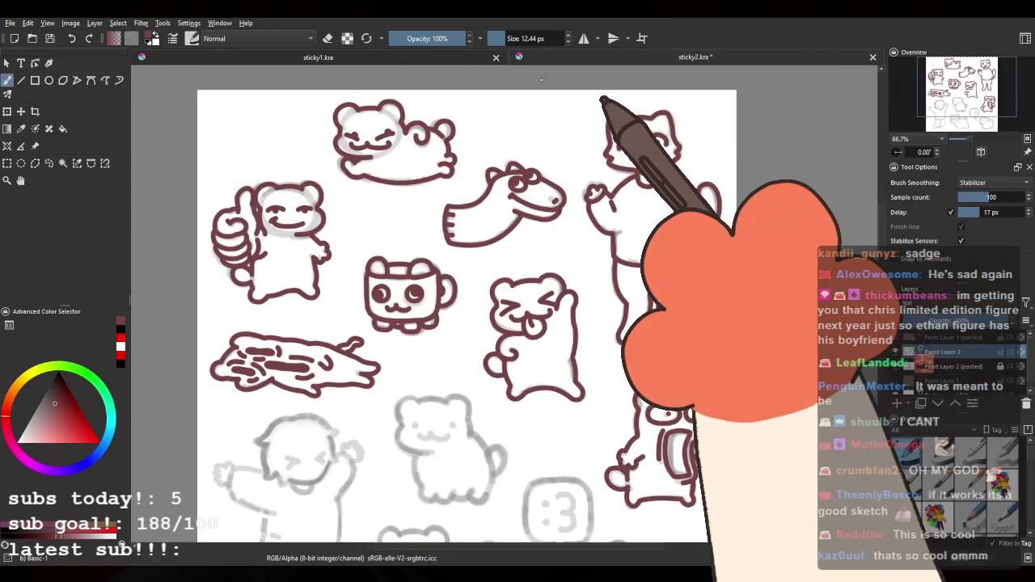
scroll(591, 184, "down", 2)
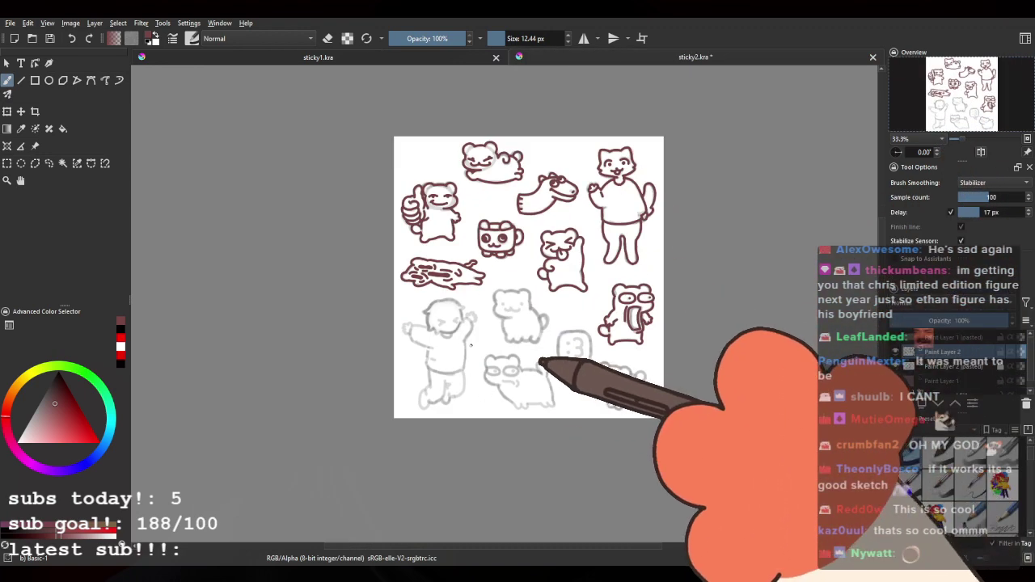
key("plus")
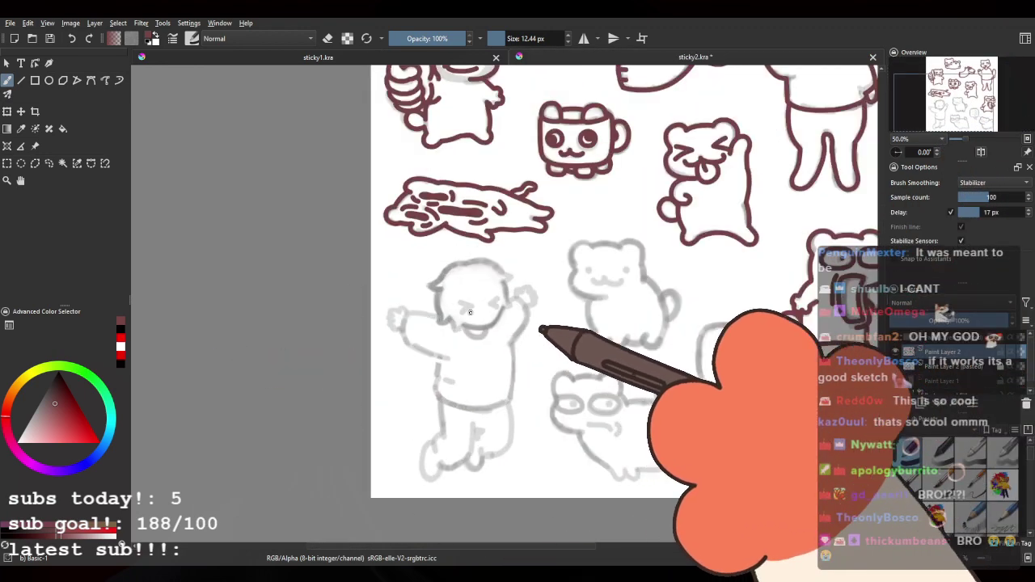
scroll(650, 267, "down", 2)
scroll(683, 273, "up", 2)
scroll(558, 271, "up", 3)
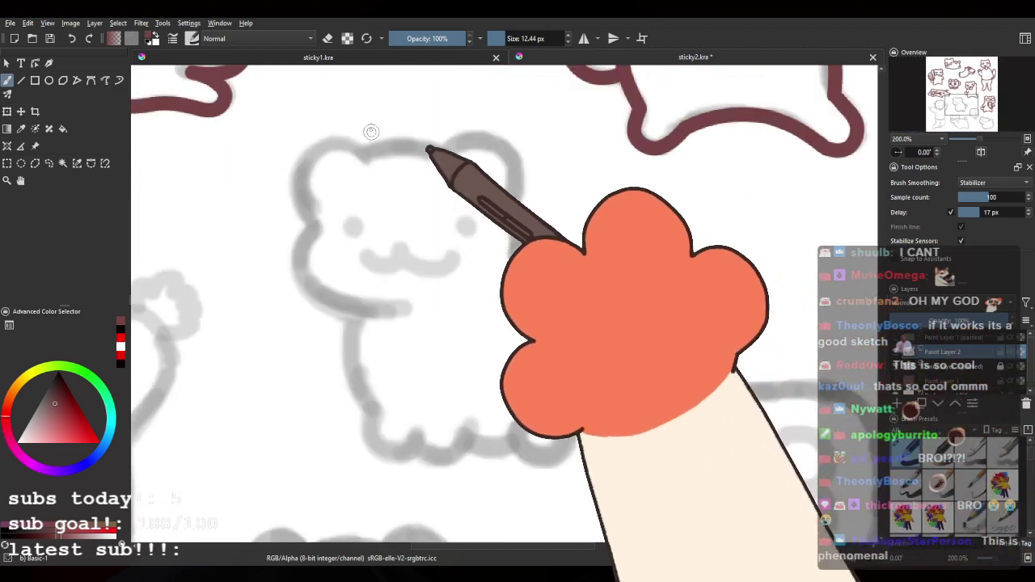
key("plus")
key("plus")
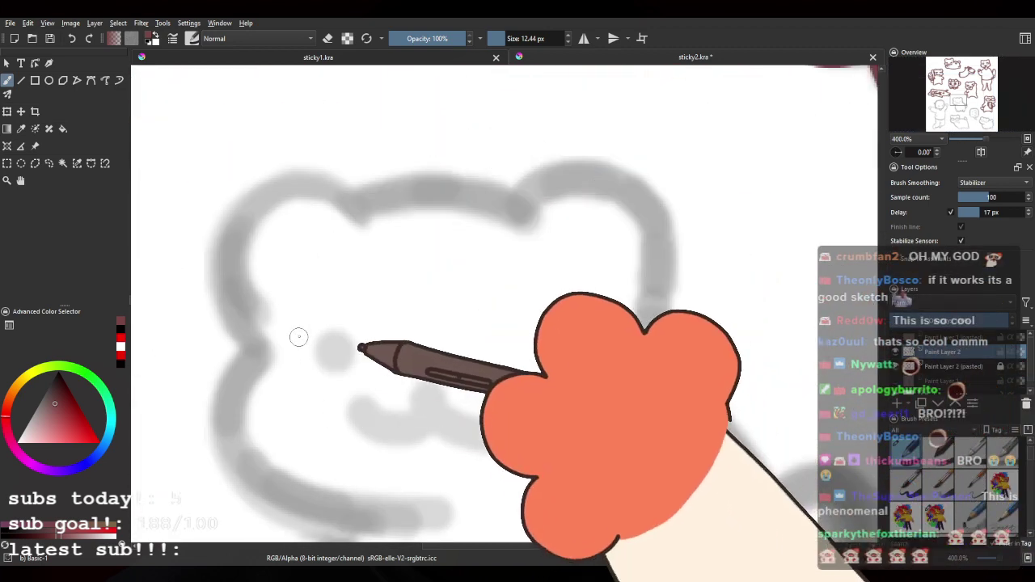
mouse_move(254, 346)
left_mouse_down()
mouse_move(232, 317)
mouse_move(252, 206)
mouse_move(357, 210)
left_mouse_up()
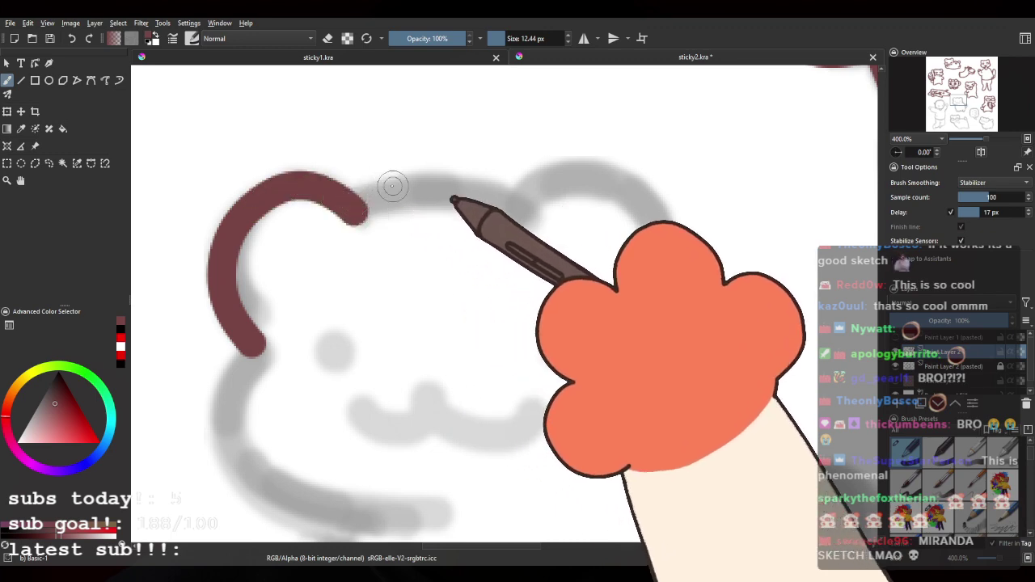
left_click_drag(276, 300, 342, 307)
key("ctrl+z")
mouse_move(325, 341)
left_mouse_down()
mouse_move(300, 311)
mouse_move(348, 220)
left_mouse_up()
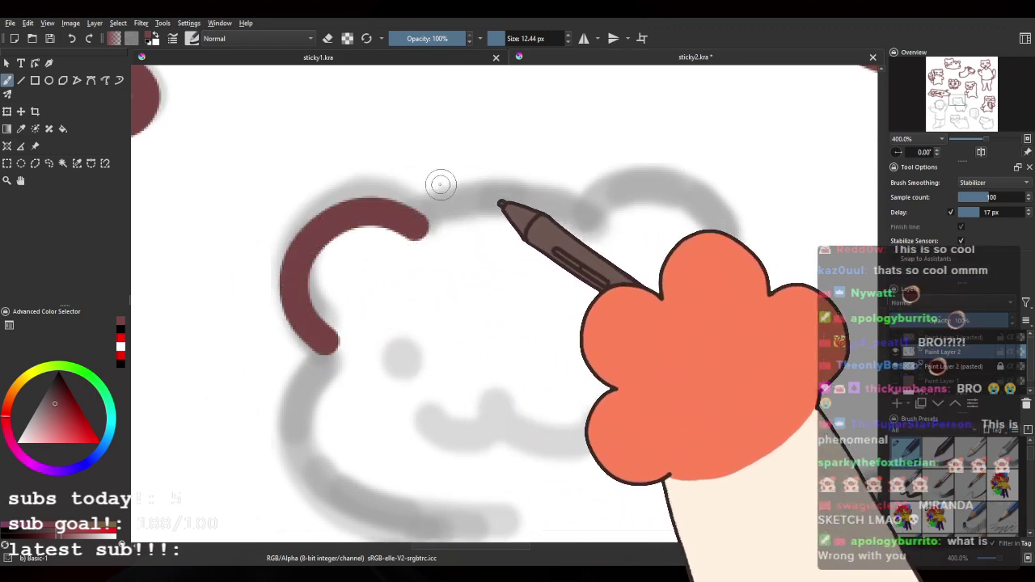
key("ctrl+z")
mouse_move(325, 346)
left_mouse_down()
mouse_move(296, 255)
mouse_move(399, 196)
mouse_move(441, 217)
left_mouse_up()
key("ctrl+z")
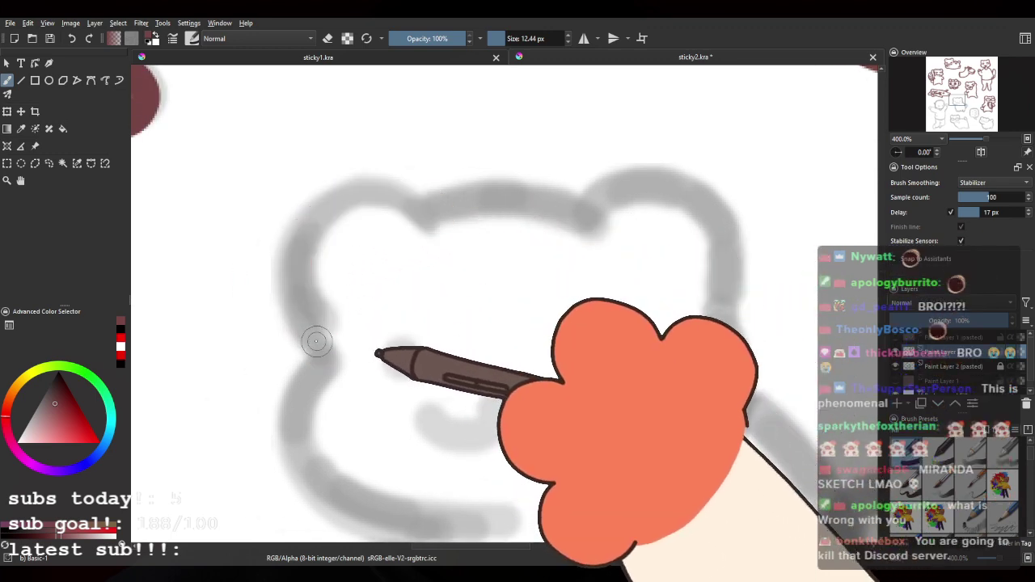
mouse_move(323, 343)
left_mouse_down()
mouse_move(292, 239)
mouse_move(366, 197)
left_mouse_up()
key("ctrl+z")
mouse_move(331, 340)
left_mouse_down()
mouse_move(306, 297)
mouse_move(359, 187)
mouse_move(448, 214)
mouse_move(331, 199)
left_mouse_up()
key("ctrl+z")
key("ctrl+z")
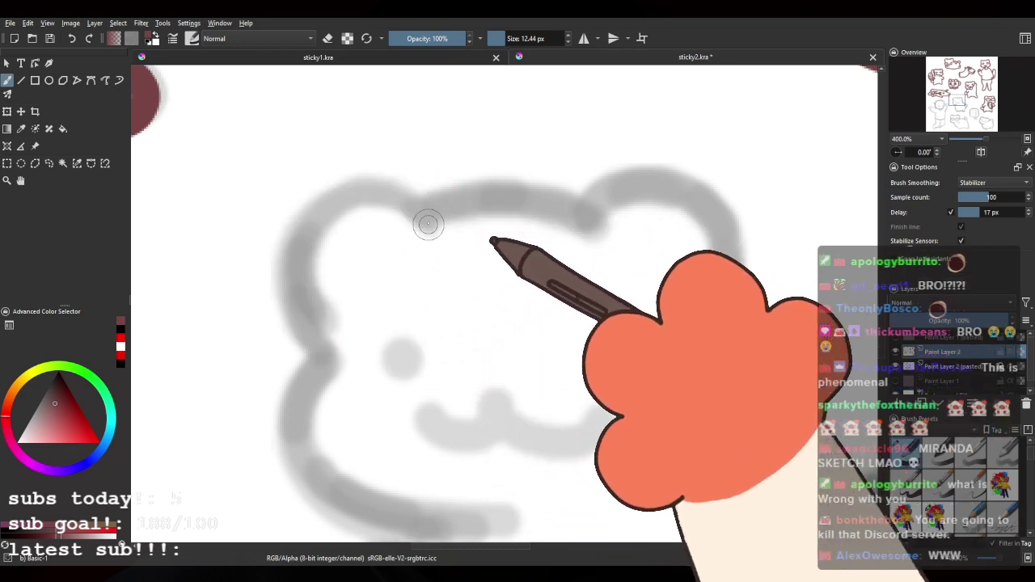
Step: Ink the left ear of the smiling bear in dark red and trim the stroke's inner end with the eraser
mouse_move(430, 224)
left_mouse_down()
mouse_move(307, 223)
mouse_move(332, 349)
left_mouse_up()
mouse_move(467, 218)
left_mouse_down()
mouse_move(382, 237)
mouse_move(518, 241)
left_mouse_up()
key("ctrl+z")
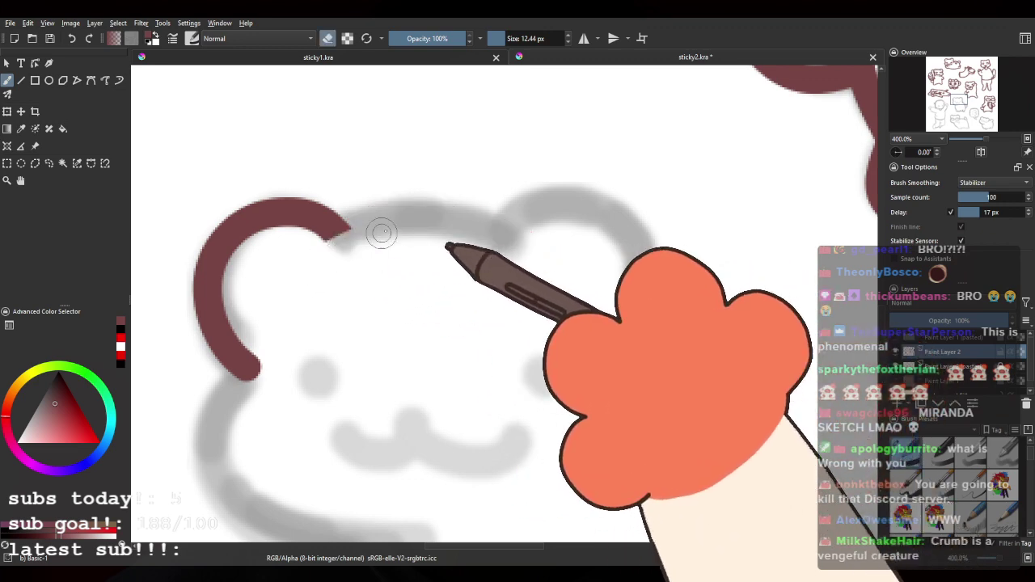
key("e")
left_click_drag(333, 246, 531, 249)
key("ctrl+z")
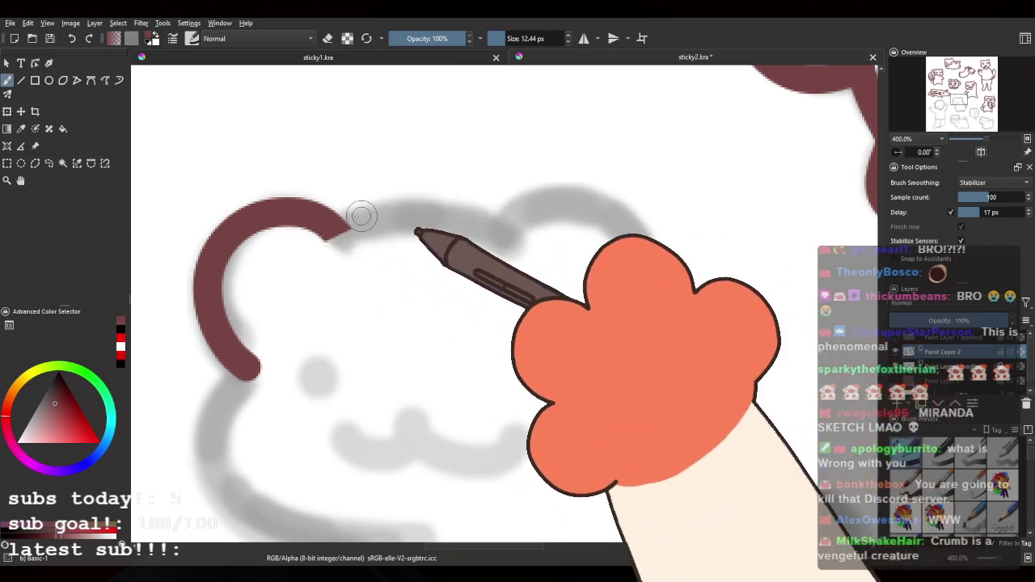
mouse_move(334, 240)
left_mouse_down()
mouse_move(436, 220)
mouse_move(501, 238)
left_mouse_up()
key("ctrl+z")
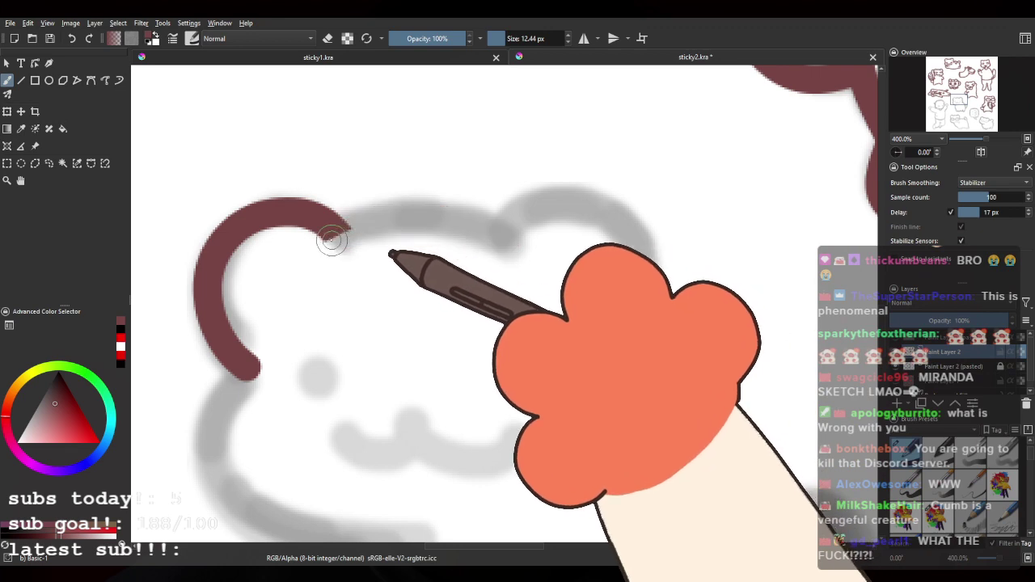
left_click_drag(334, 234, 493, 243)
key("ctrl+z")
Step: Ink the top of the bear's head, its right ear and the right cheek in dark red over the sketch
mouse_move(332, 240)
left_mouse_down()
mouse_move(469, 222)
mouse_move(507, 237)
mouse_move(488, 176)
mouse_move(595, 308)
left_mouse_up()
key("ctrl+z")
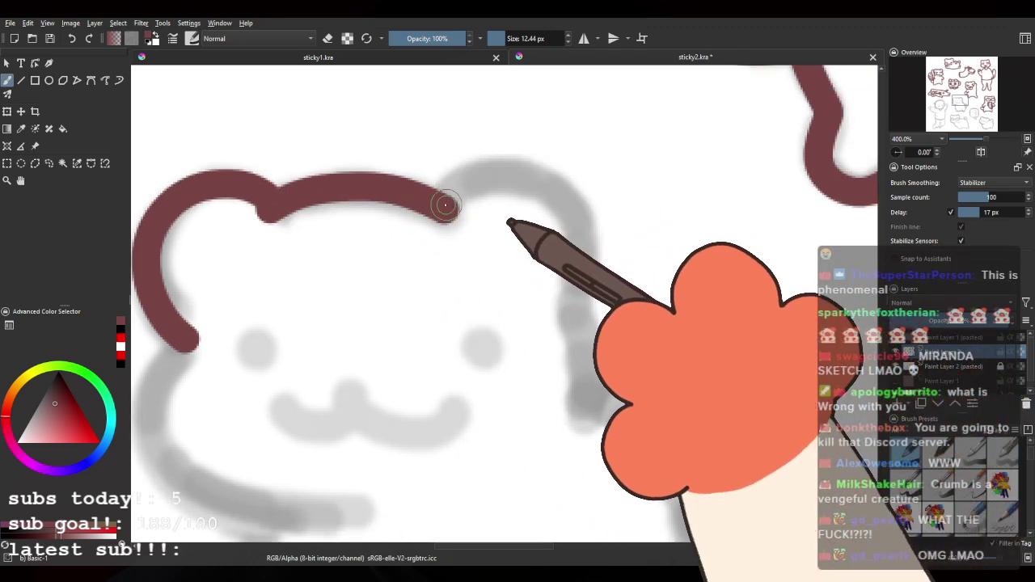
mouse_move(442, 203)
left_mouse_down()
mouse_move(546, 178)
mouse_move(569, 314)
mouse_move(577, 285)
mouse_move(584, 397)
left_mouse_up()
left_click_drag(429, 279, 499, 231)
key("ctrl+z")
left_click_drag(652, 231, 660, 341)
Step: Ink the bear's two round eyes and its curved mouth in dark red
mouse_move(333, 271)
left_mouse_down()
mouse_move(375, 308)
mouse_move(357, 279)
left_mouse_up()
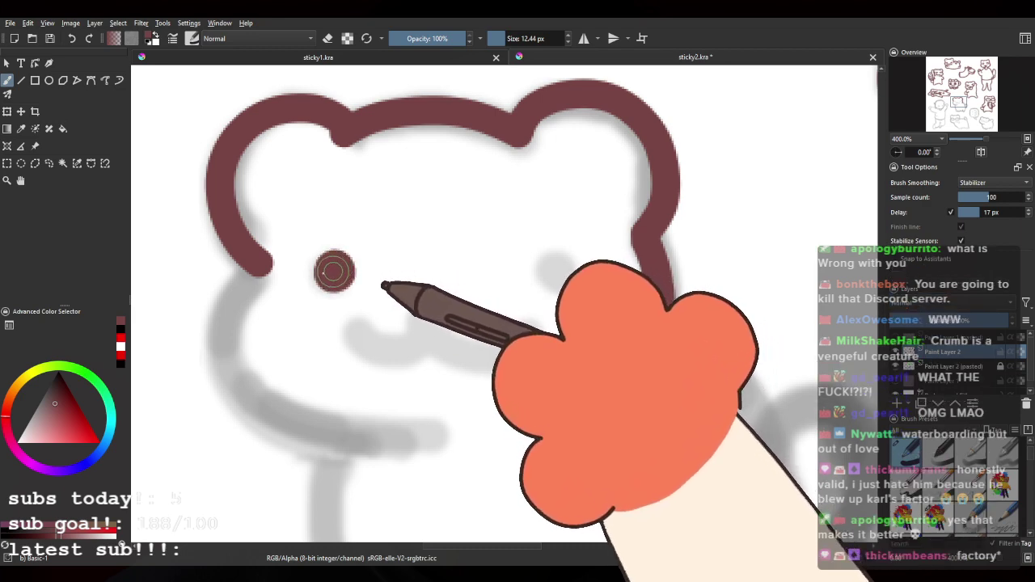
mouse_move(554, 275)
left_mouse_down()
mouse_move(555, 266)
mouse_move(548, 273)
mouse_move(561, 277)
left_mouse_up()
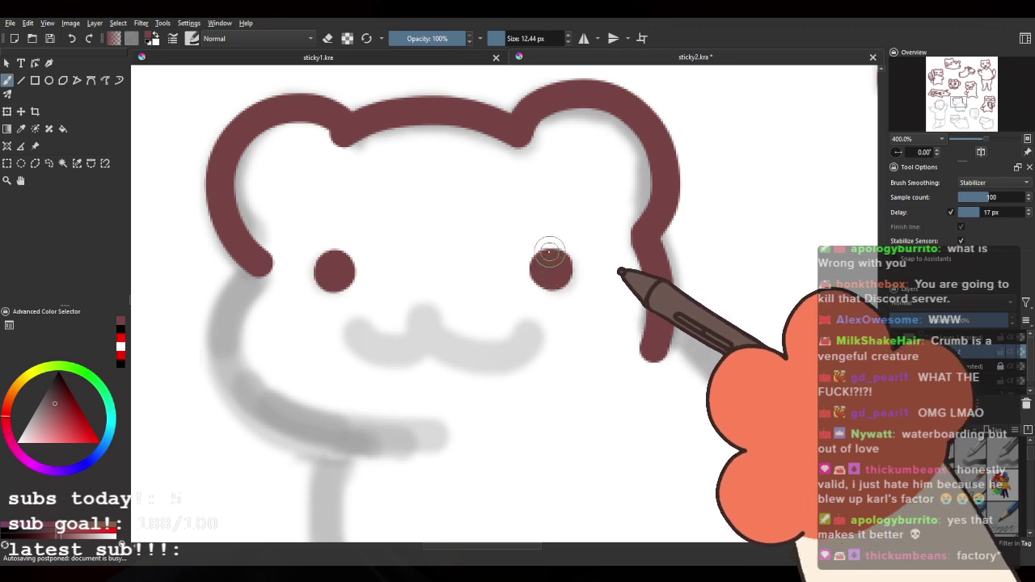
mouse_move(354, 334)
left_mouse_down()
mouse_move(422, 328)
mouse_move(419, 313)
mouse_move(435, 336)
mouse_move(530, 340)
left_mouse_up()
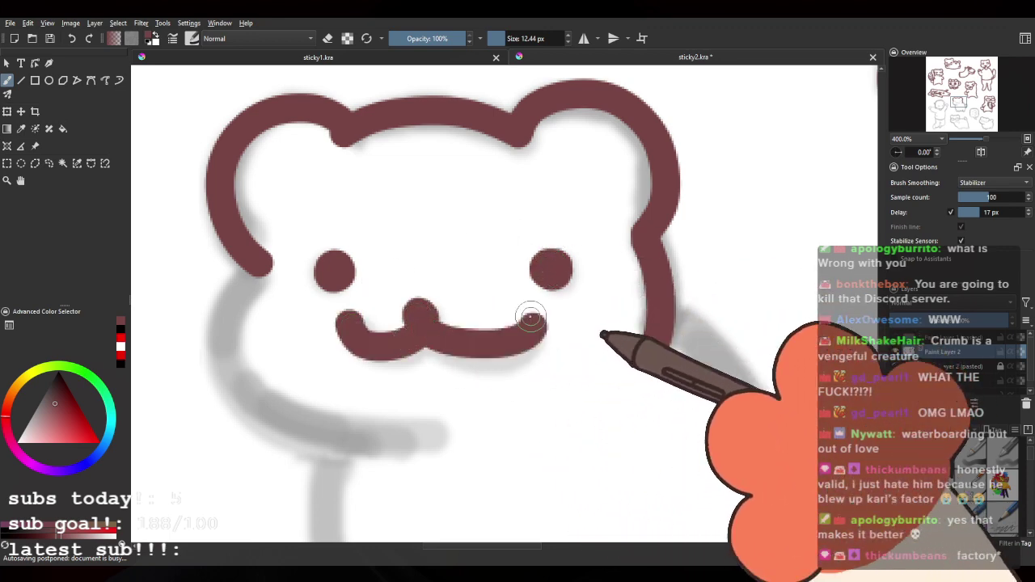
mouse_move(354, 330)
left_mouse_down()
mouse_move(427, 331)
mouse_move(424, 321)
mouse_move(460, 351)
mouse_move(535, 333)
left_mouse_up()
key("ctrl+z")
mouse_move(425, 334)
left_mouse_down()
mouse_move(479, 356)
mouse_move(534, 331)
left_mouse_up()
mouse_move(412, 412)
left_mouse_down()
mouse_move(460, 437)
mouse_move(442, 384)
left_mouse_up()
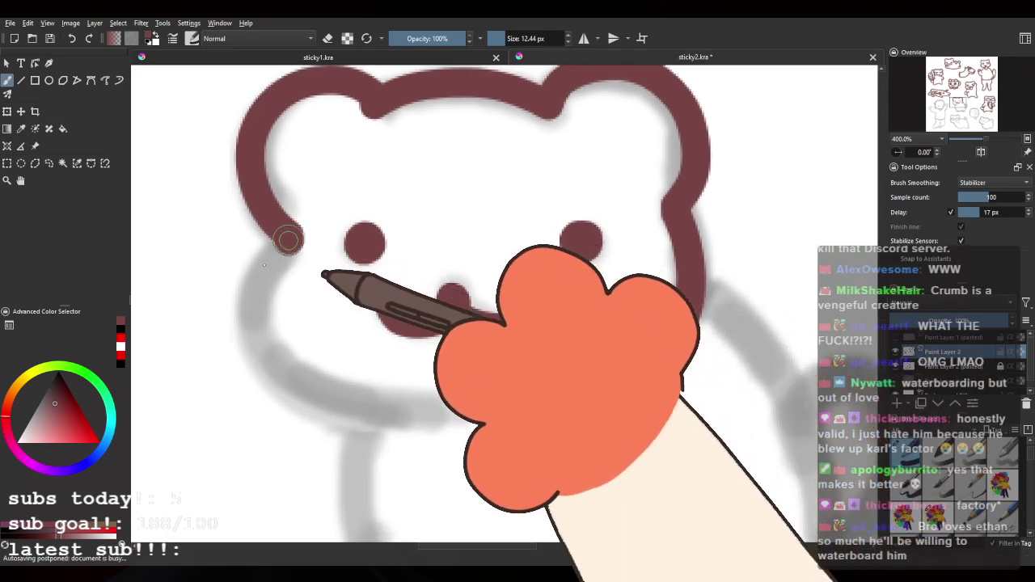
left_click_drag(289, 241, 381, 408)
key("ctrl+z")
mouse_move(292, 238)
left_mouse_down()
mouse_move(251, 299)
mouse_move(409, 421)
left_mouse_up()
key("ctrl+z")
mouse_move(288, 251)
left_mouse_down()
mouse_move(253, 340)
mouse_move(409, 408)
left_mouse_up()
key("ctrl+z")
mouse_move(286, 255)
left_mouse_down()
mouse_move(265, 340)
mouse_move(401, 421)
left_mouse_up()
key("ctrl+z")
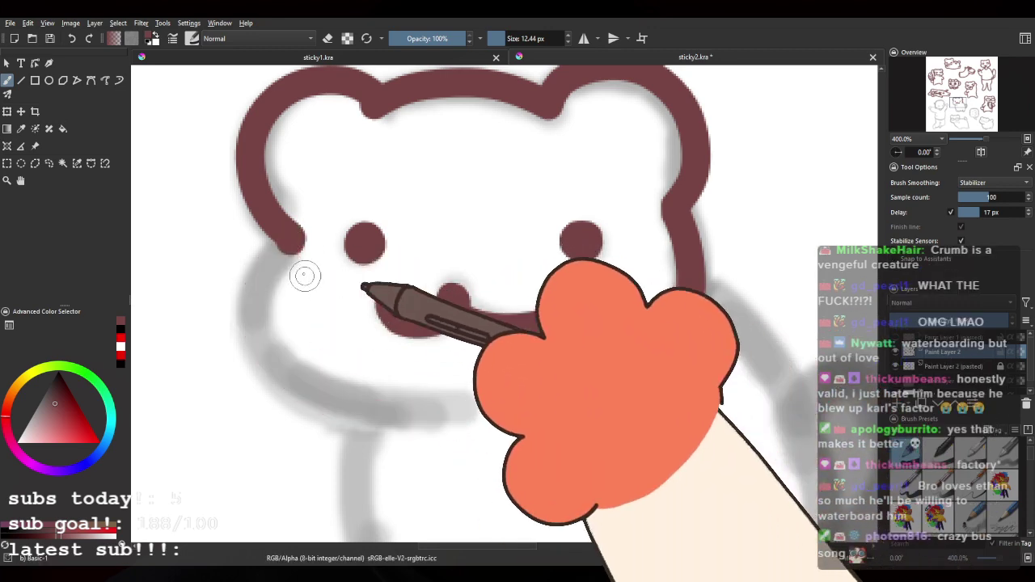
mouse_move(289, 246)
left_mouse_down()
mouse_move(254, 287)
mouse_move(461, 393)
left_mouse_up()
key("ctrl+z")
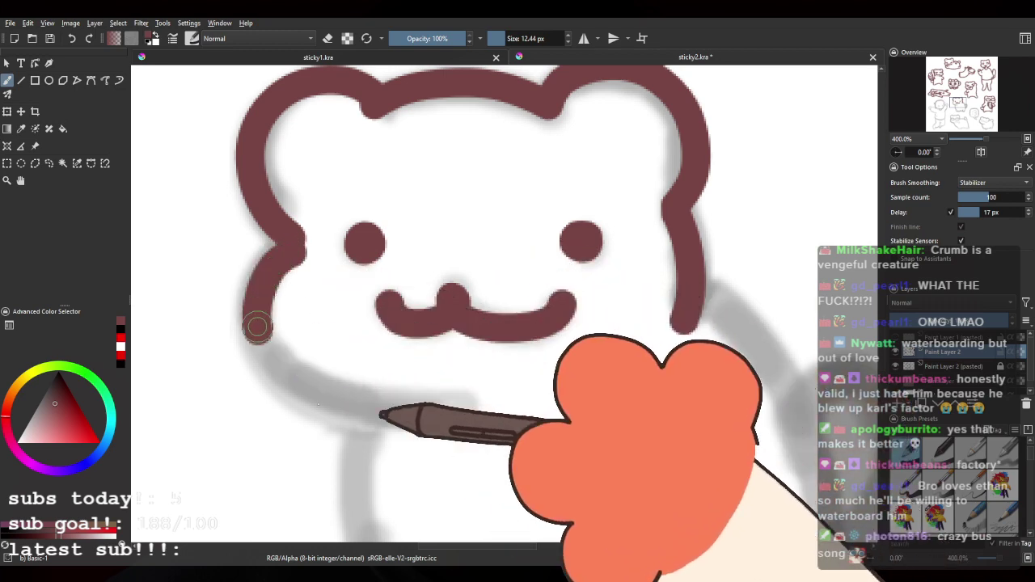
left_click_drag(257, 326, 436, 413)
key("ctrl+z")
mouse_move(289, 249)
left_mouse_down()
mouse_move(262, 339)
mouse_move(457, 416)
left_mouse_up()
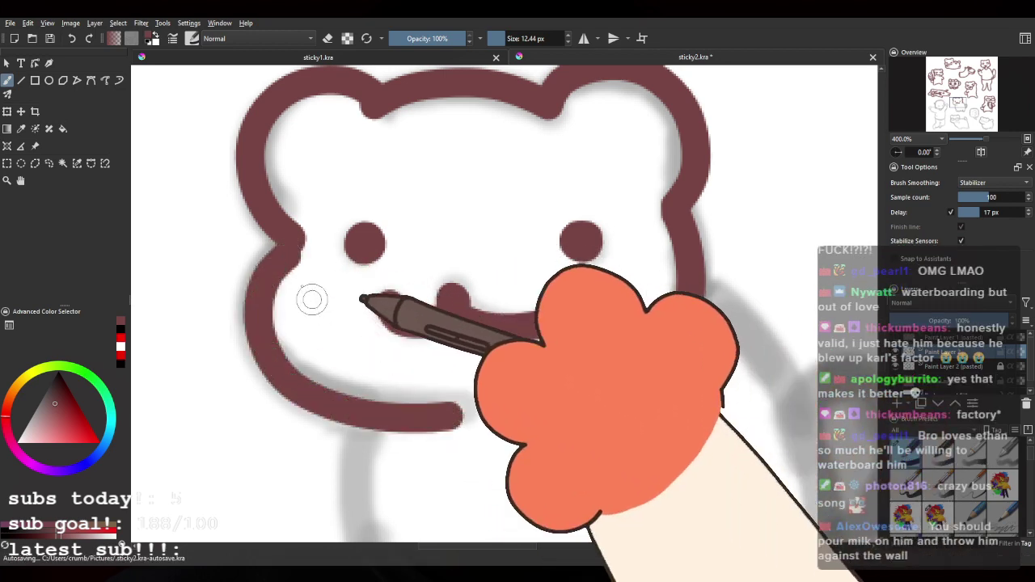
key("ctrl+z")
mouse_move(289, 242)
left_mouse_down()
mouse_move(278, 351)
mouse_move(388, 415)
left_mouse_up()
key("ctrl+z")
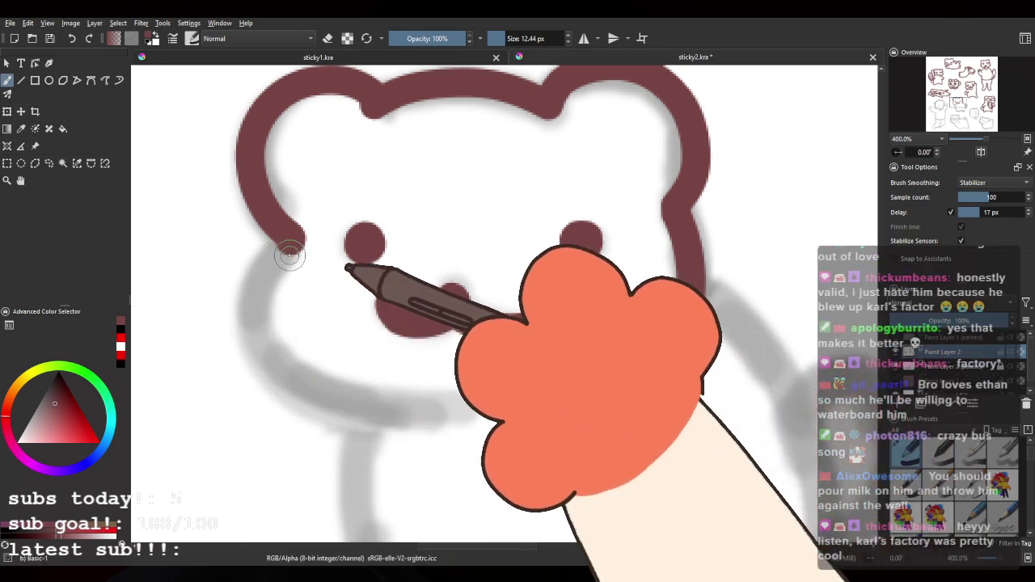
mouse_move(290, 256)
left_mouse_down()
mouse_move(322, 408)
mouse_move(387, 432)
left_mouse_up()
key("ctrl+z")
left_click_drag(291, 257, 474, 405)
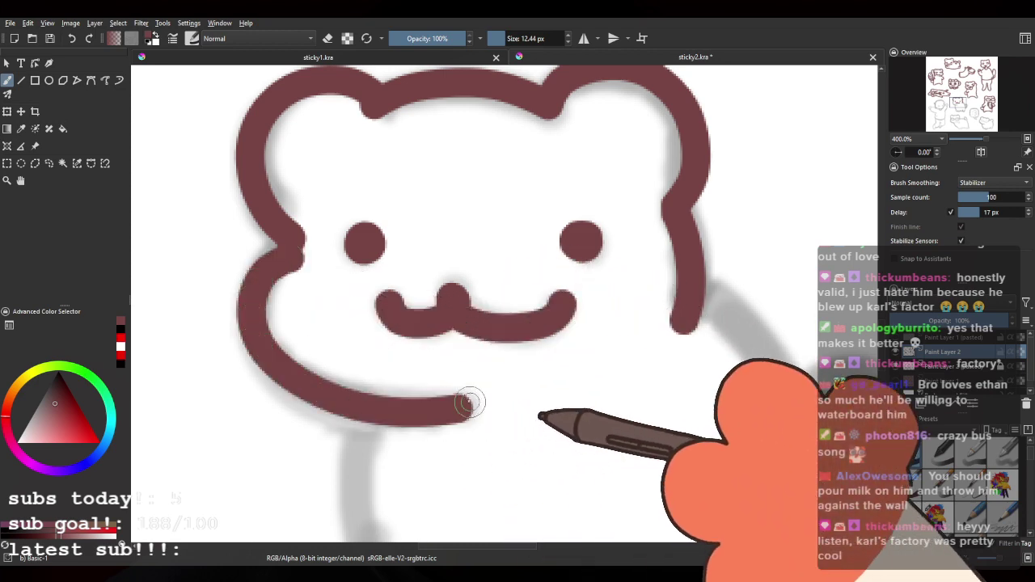
key("ctrl+z")
left_click_drag(290, 260, 393, 411)
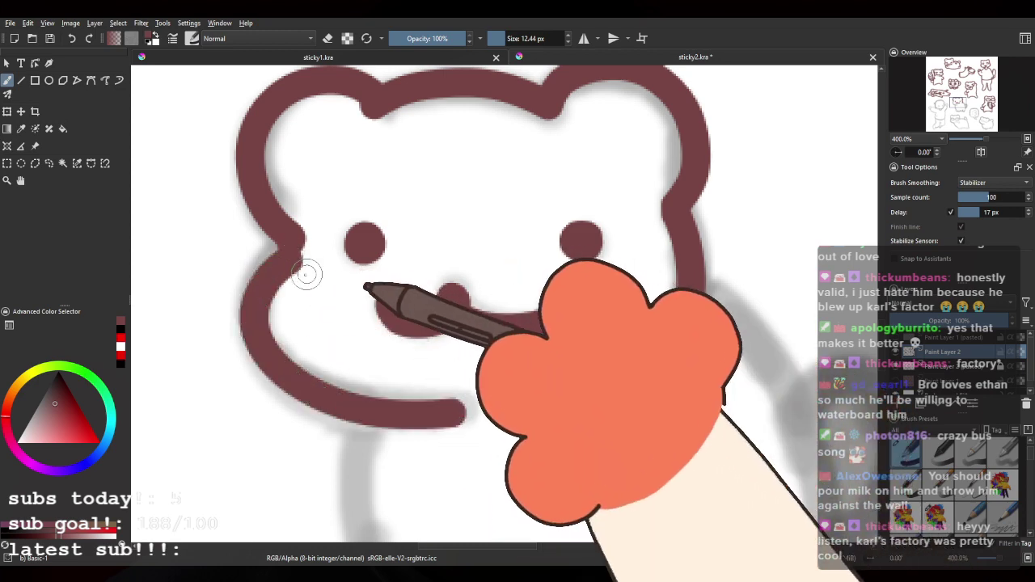
key("ctrl+z")
left_click_drag(270, 267, 389, 416)
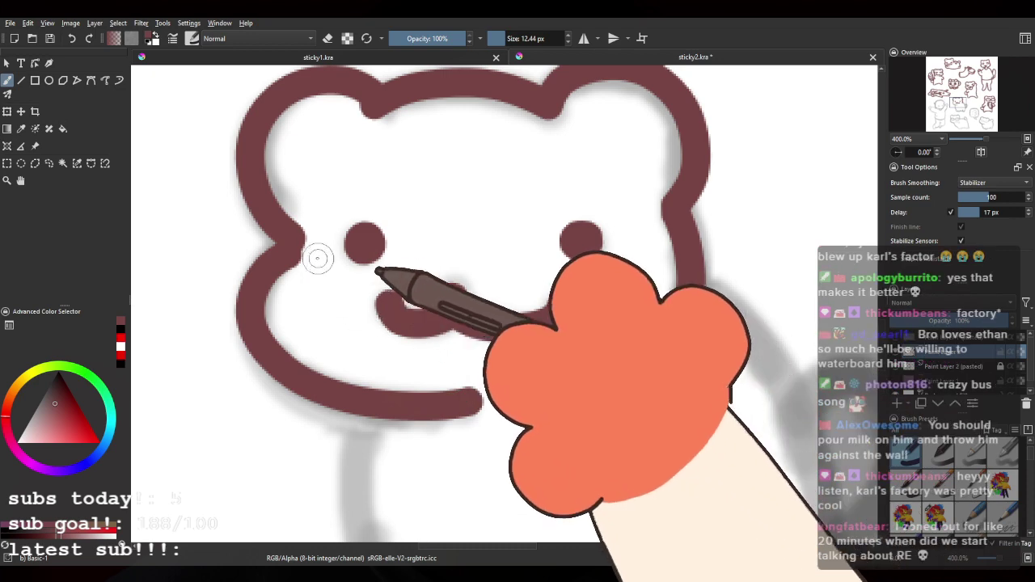
key("ctrl+z")
mouse_move(280, 257)
left_mouse_down()
mouse_move(257, 335)
mouse_move(474, 397)
left_mouse_up()
key("ctrl+z")
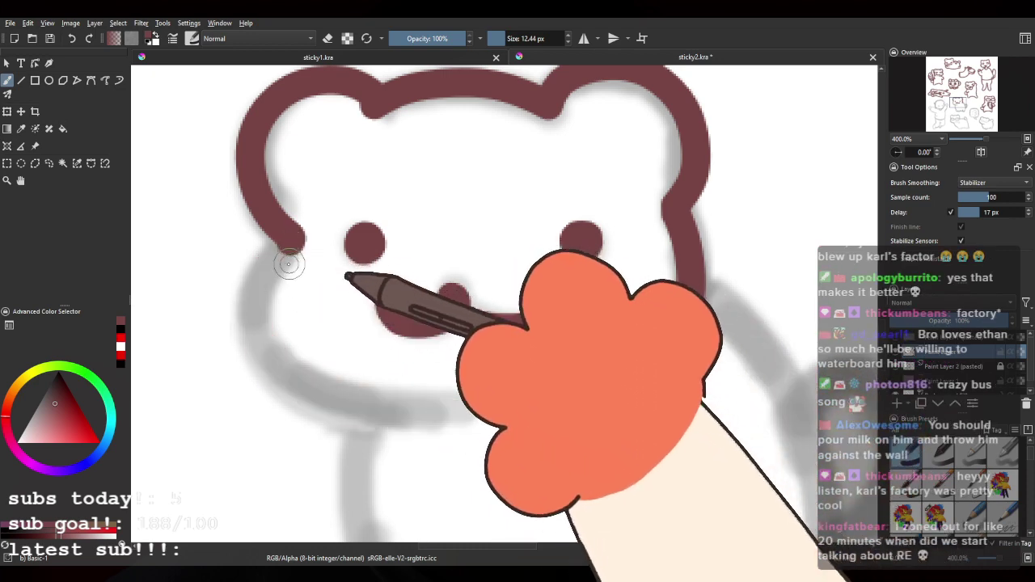
mouse_move(289, 255)
left_mouse_down()
mouse_move(257, 319)
mouse_move(471, 388)
left_mouse_up()
key("ctrl+z")
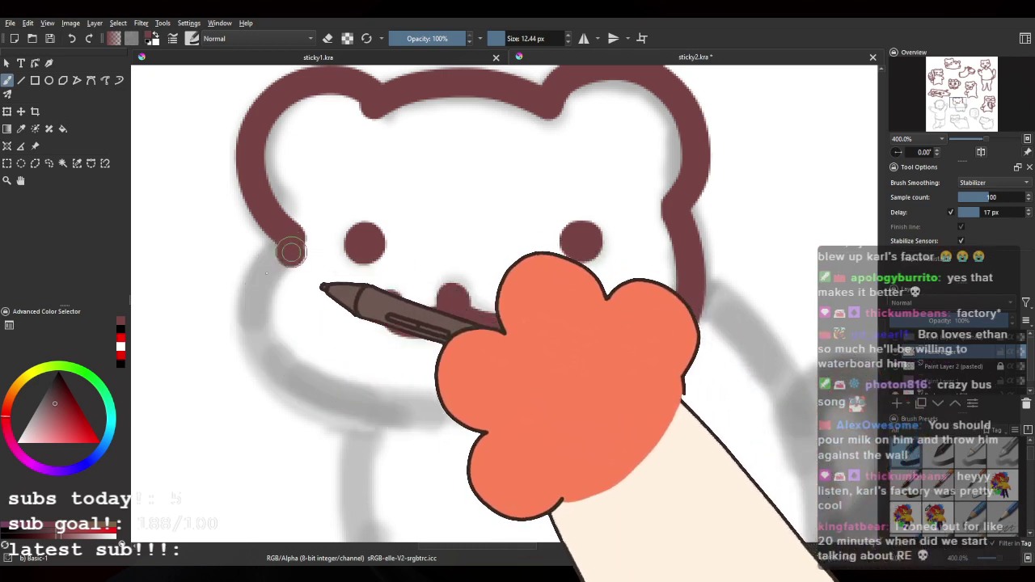
mouse_move(292, 252)
left_mouse_down()
mouse_move(254, 328)
mouse_move(474, 400)
left_mouse_up()
key("ctrl+z")
key("ctrl+z")
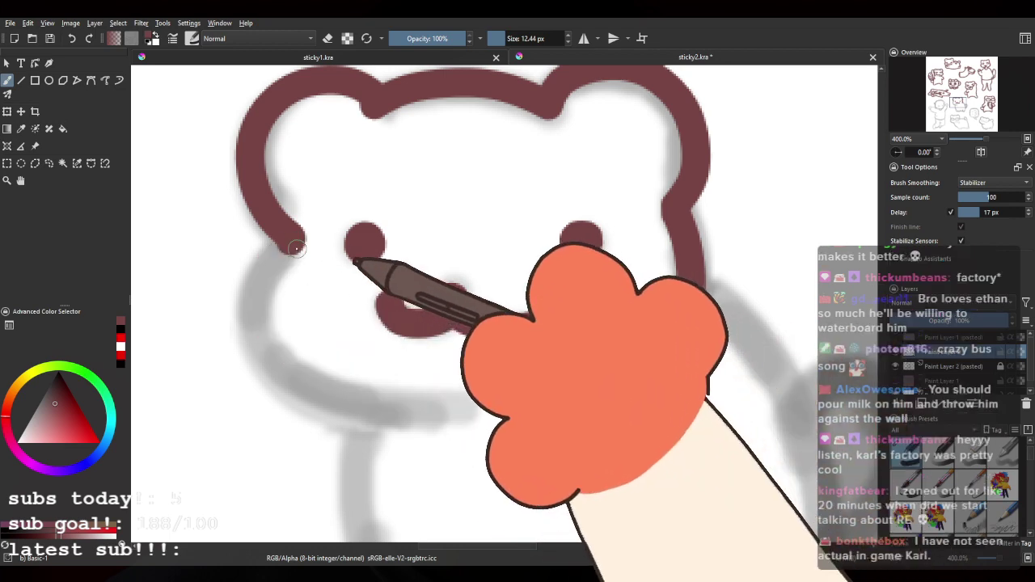
left_click_drag(285, 259, 471, 396)
key("ctrl+z")
mouse_move(290, 254)
left_mouse_down()
mouse_move(266, 370)
mouse_move(473, 398)
left_mouse_up()
key("ctrl+z")
mouse_move(289, 255)
left_mouse_down()
mouse_move(260, 380)
mouse_move(471, 398)
left_mouse_up()
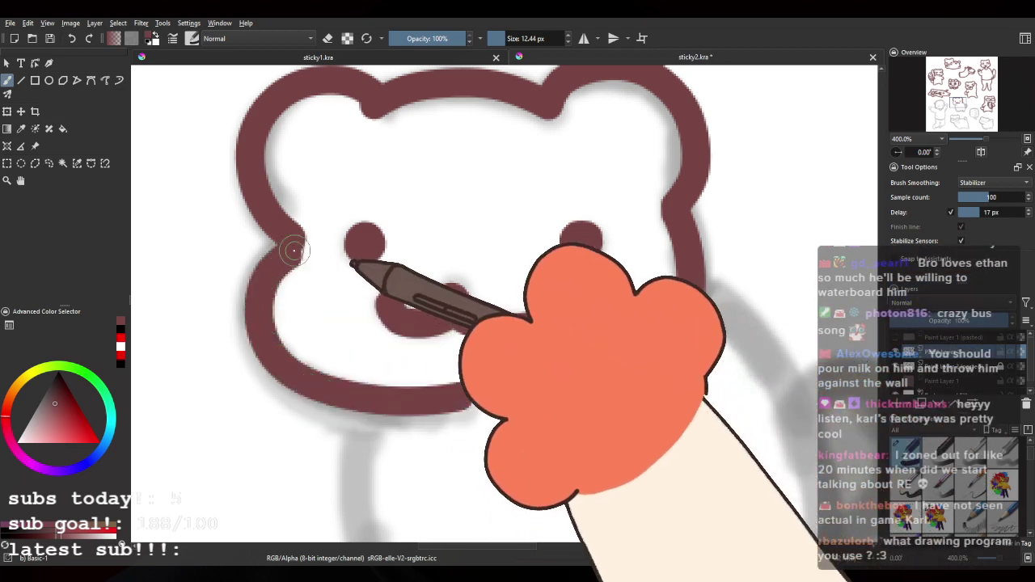
key("ctrl+z")
mouse_move(288, 248)
left_mouse_down()
mouse_move(257, 300)
mouse_move(360, 400)
mouse_move(471, 411)
left_mouse_up()
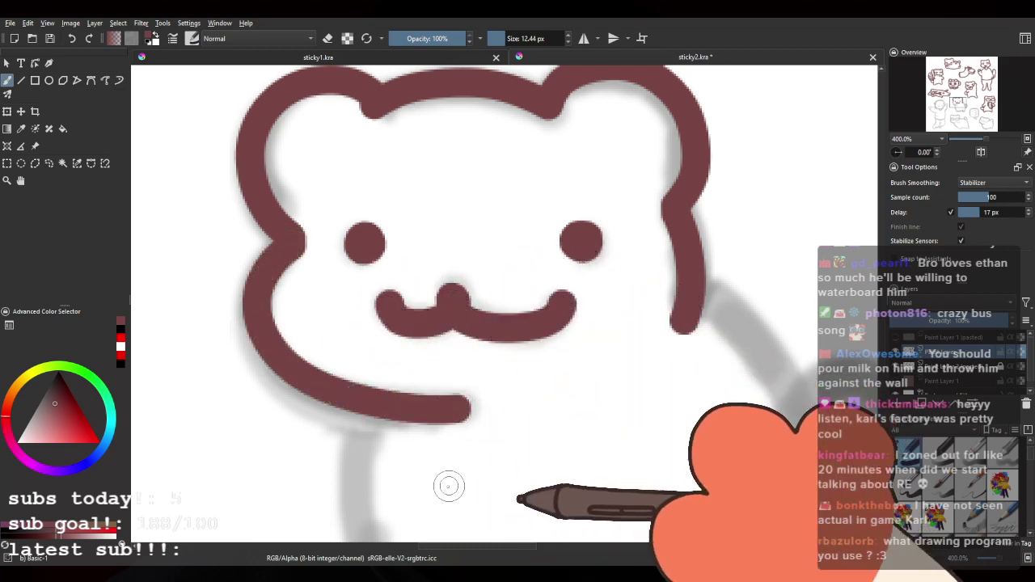
key("ctrl+z")
left_click_drag(275, 357, 461, 414)
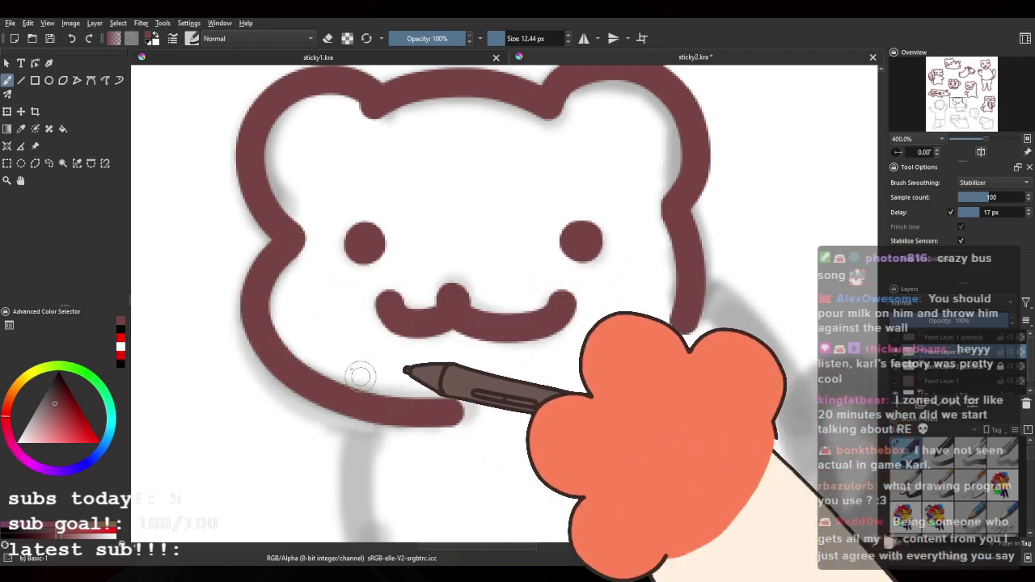
key("ctrl+z")
mouse_move(289, 251)
left_mouse_down()
mouse_move(271, 262)
mouse_move(459, 414)
left_mouse_up()
key("ctrl+z")
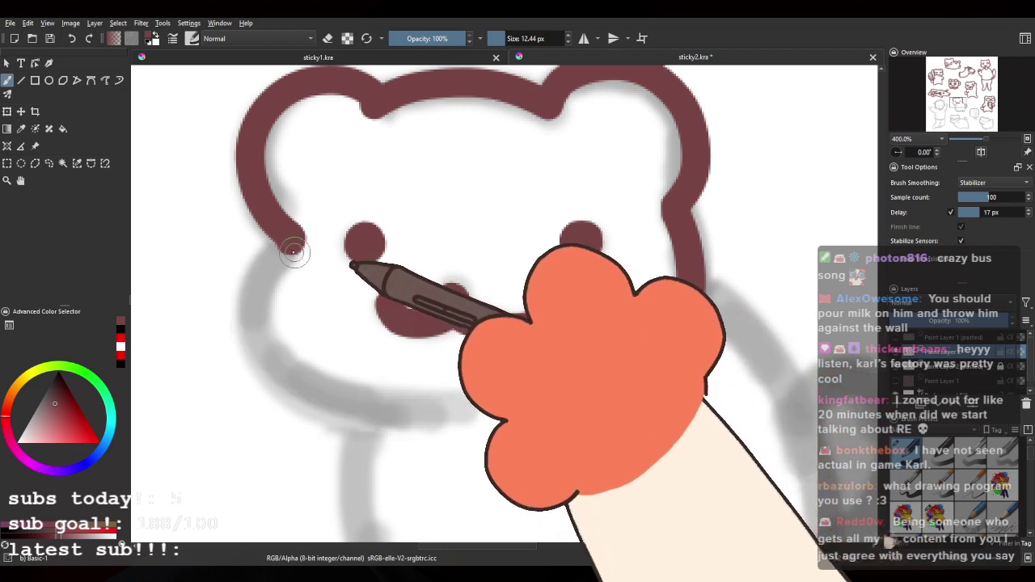
left_click_drag(254, 305, 396, 430)
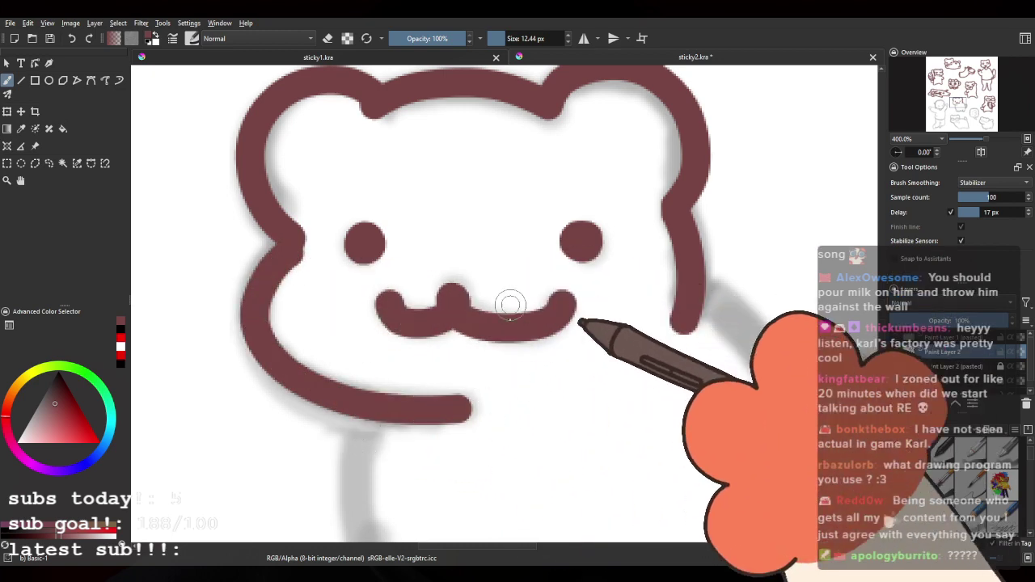
key("ctrl+z")
key("ctrl+shift+z")
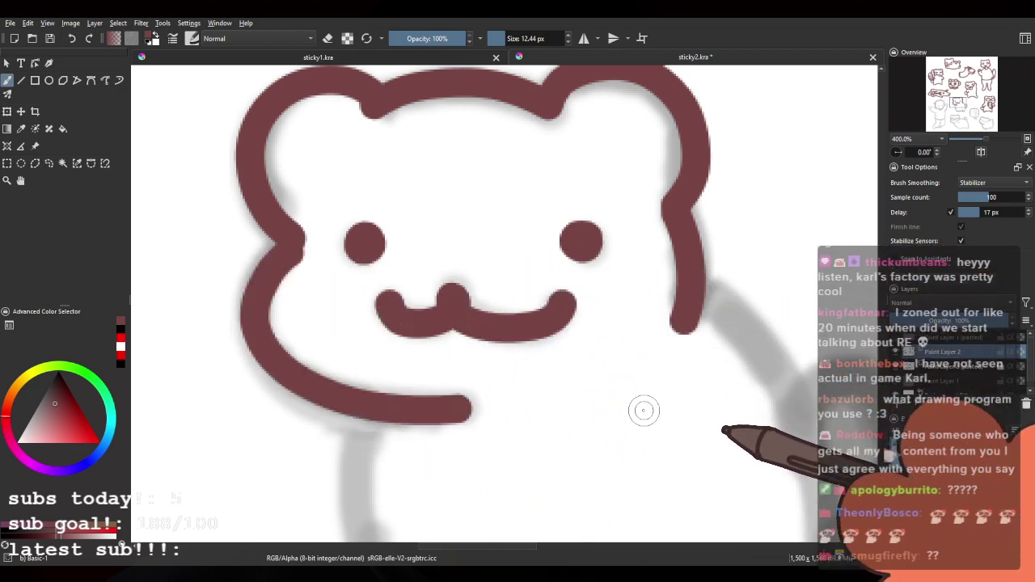
key("ctrl+z")
mouse_move(286, 246)
left_mouse_down()
mouse_move(290, 393)
mouse_move(412, 424)
left_mouse_up()
key("ctrl+z")
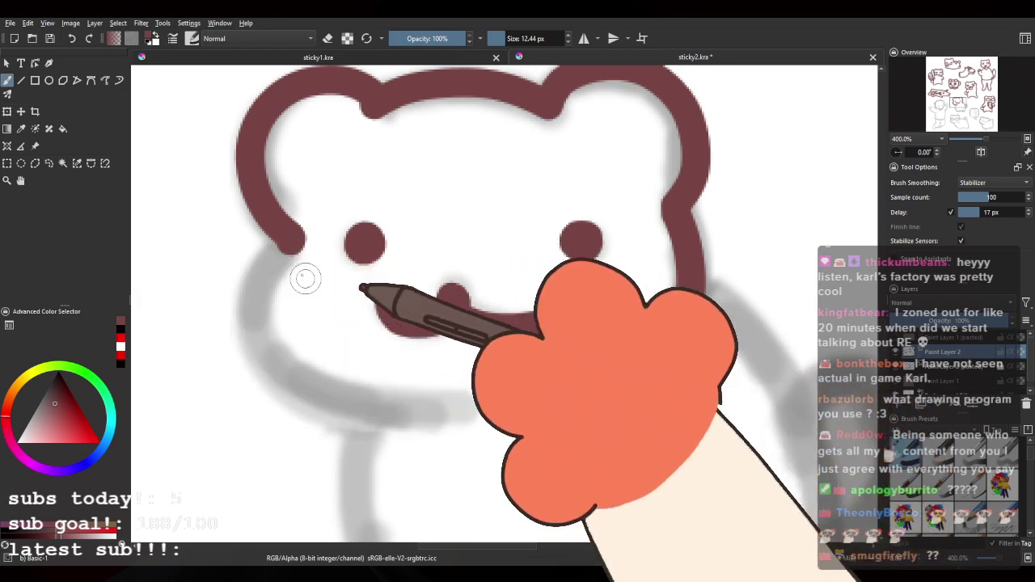
mouse_move(285, 241)
left_mouse_down()
mouse_move(249, 321)
mouse_move(460, 420)
left_mouse_up()
key("ctrl+z")
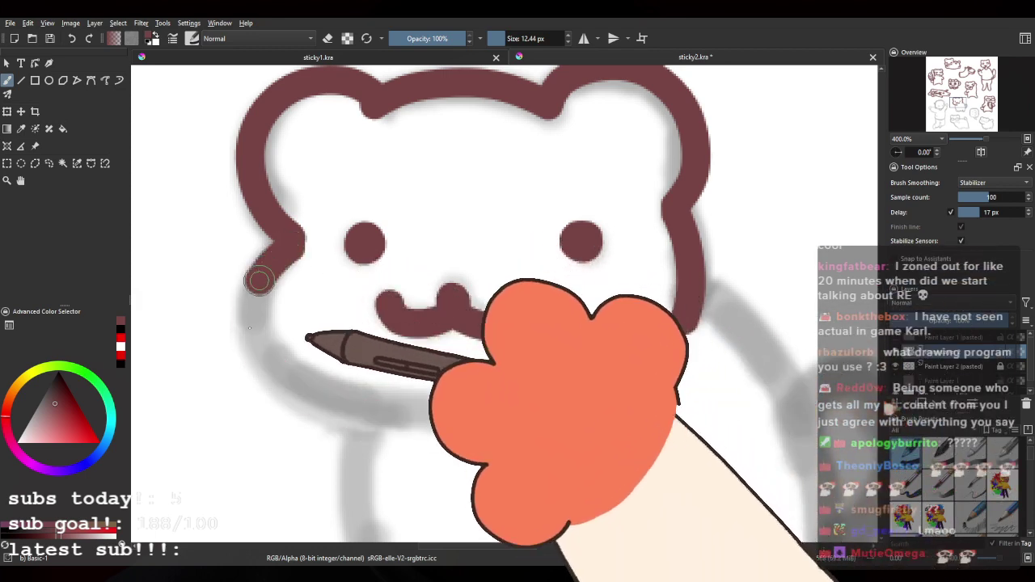
key("ctrl+shift+z")
key("ctrl+z")
key("ctrl+shift+z")
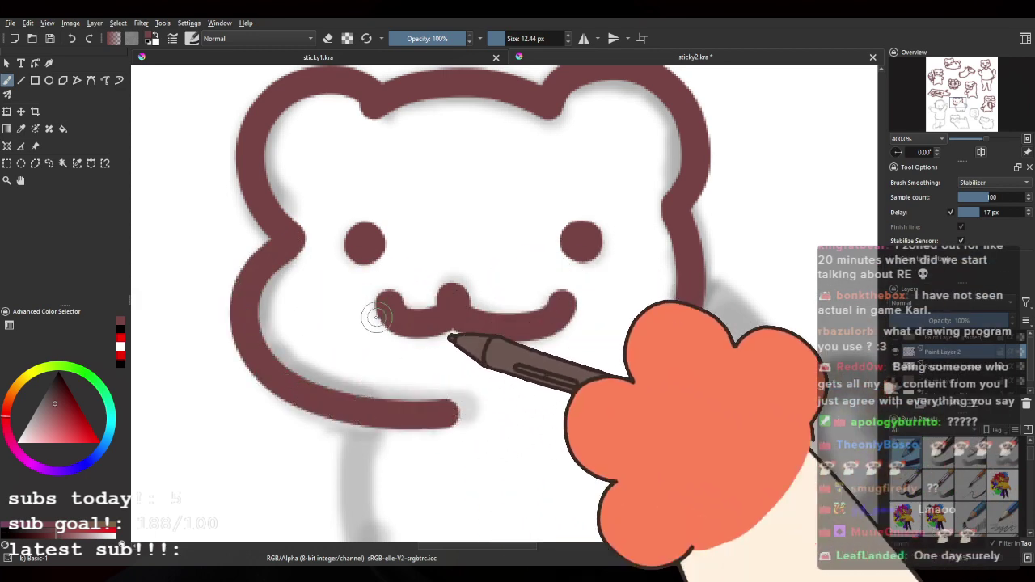
key("ctrl+z")
mouse_move(287, 244)
left_mouse_down()
mouse_move(273, 361)
mouse_move(466, 402)
mouse_move(283, 257)
mouse_move(262, 359)
mouse_move(455, 407)
left_mouse_up()
key("ctrl+z")
key("ctrl+z")
mouse_move(289, 241)
left_mouse_down()
mouse_move(272, 359)
mouse_move(452, 417)
left_mouse_up()
key("ctrl+z")
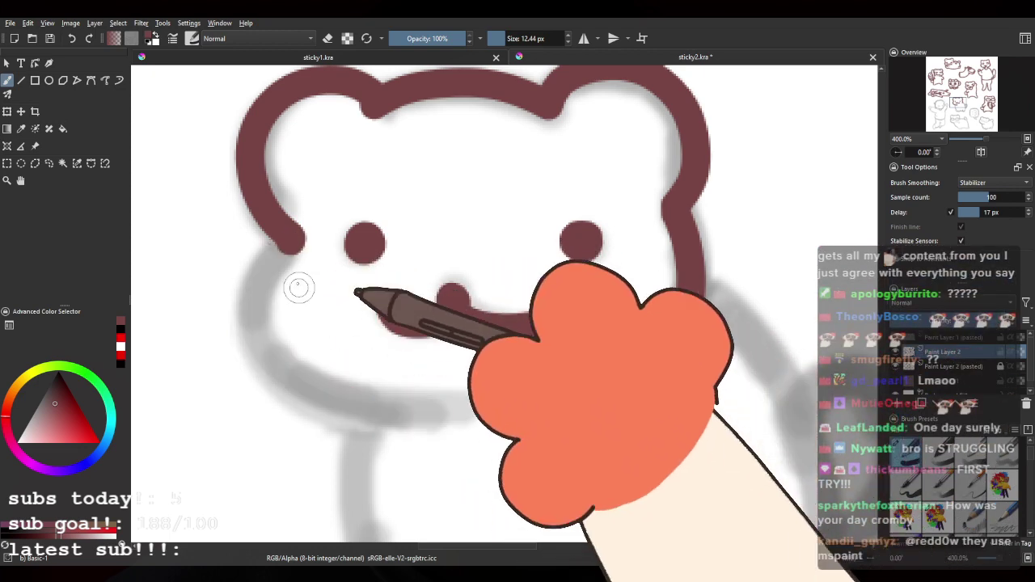
mouse_move(288, 245)
left_mouse_down()
mouse_move(259, 317)
mouse_move(462, 384)
left_mouse_up()
key("ctrl+z")
Step: Ink the smiling bear's left cheek and chin in dark red as one smooth curve from the left ear to below the mouth
mouse_move(291, 243)
left_mouse_down()
mouse_move(258, 287)
mouse_move(448, 405)
left_mouse_up()
key("ctrl+z")
mouse_move(289, 242)
left_mouse_down()
mouse_move(354, 402)
mouse_move(452, 409)
left_mouse_up()
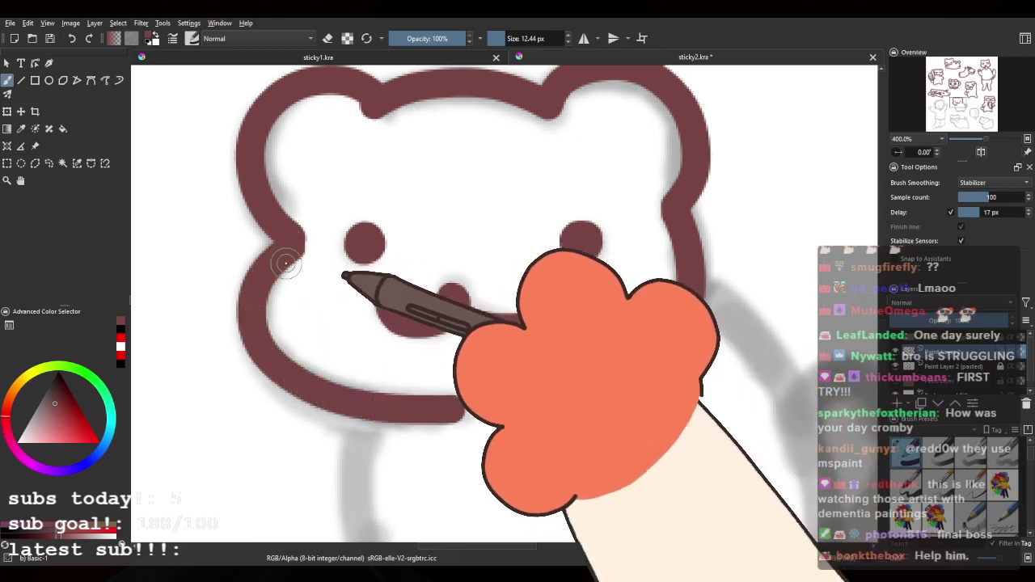
left_click_drag(695, 244, 686, 335)
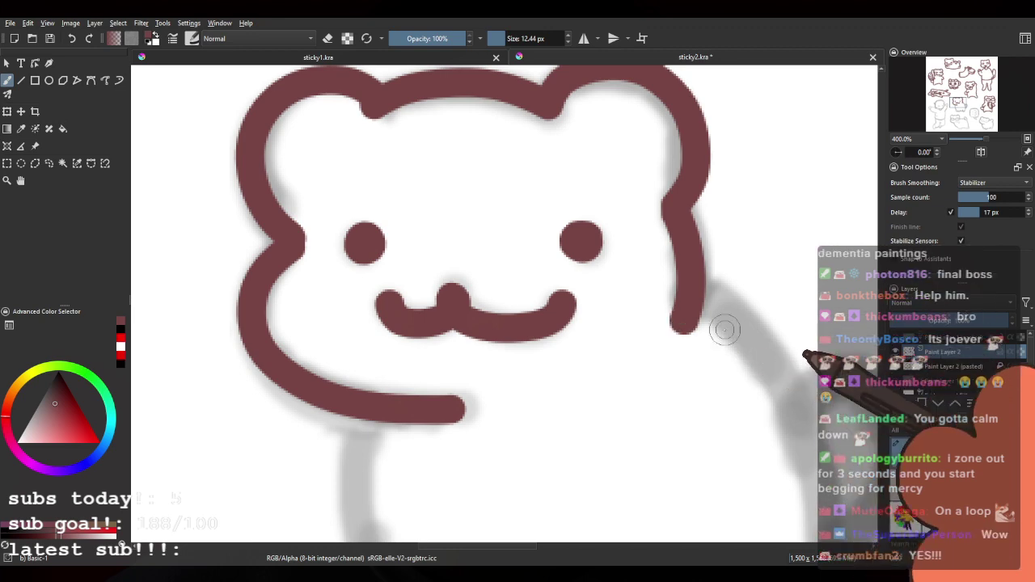
Step: Ink the left side of the smiling bear's body and its two front paws in dark red over the sketch
scroll(639, 293, "down", 3)
scroll(629, 374, "up", 3)
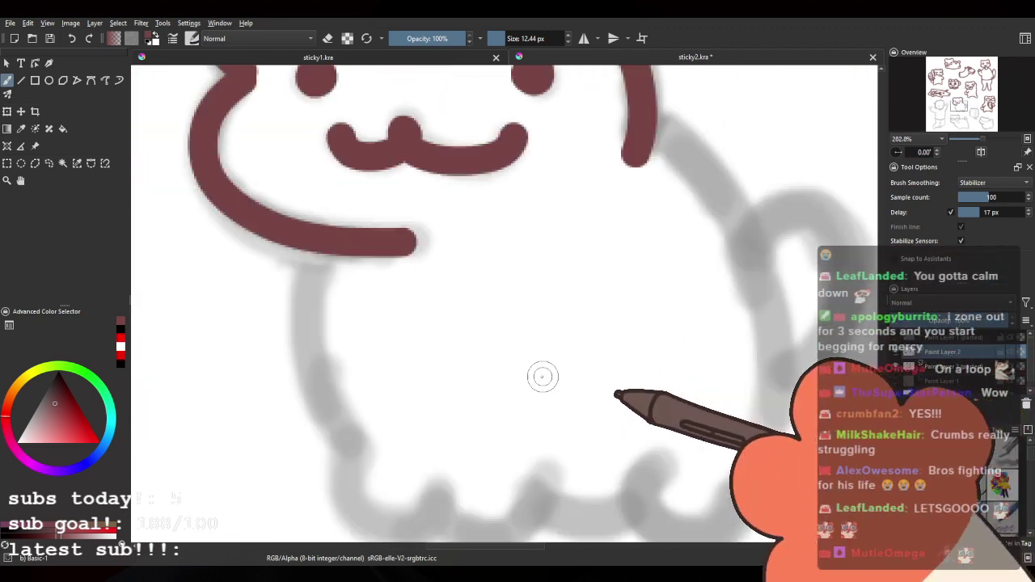
scroll(543, 376, "down", 1)
scroll(562, 458, "up", 1)
scroll(563, 457, "down", 1)
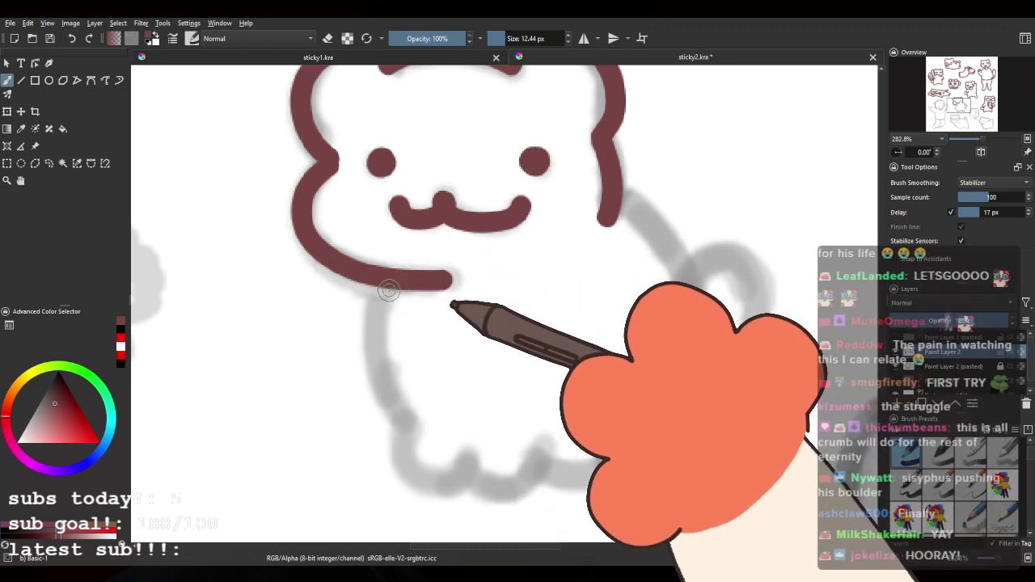
left_click_drag(390, 290, 420, 448)
left_click_drag(429, 395, 343, 366)
key("ctrl+z")
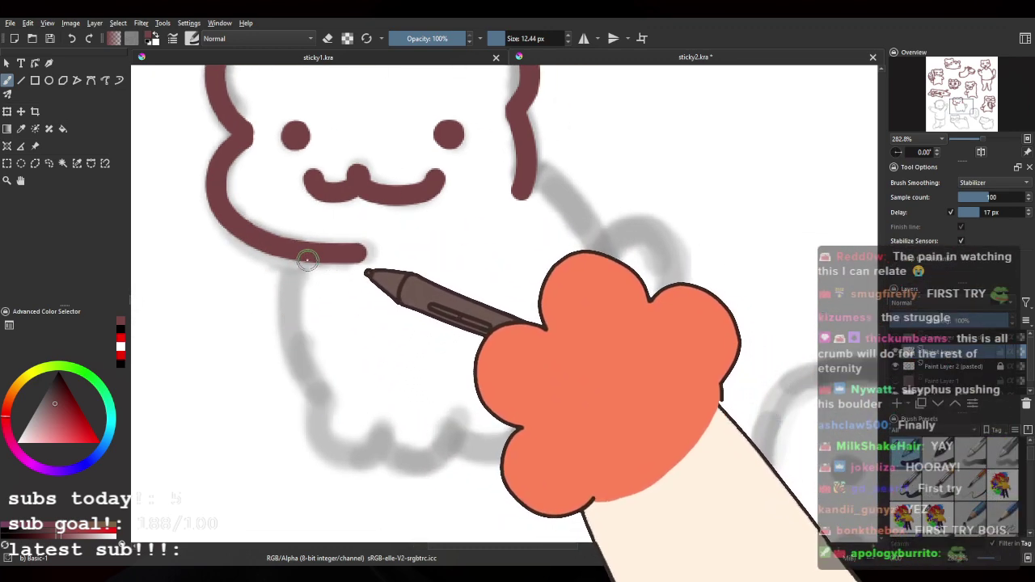
left_click_drag(308, 261, 341, 416)
key("ctrl+z")
left_click_drag(300, 261, 336, 427)
key("ctrl+z")
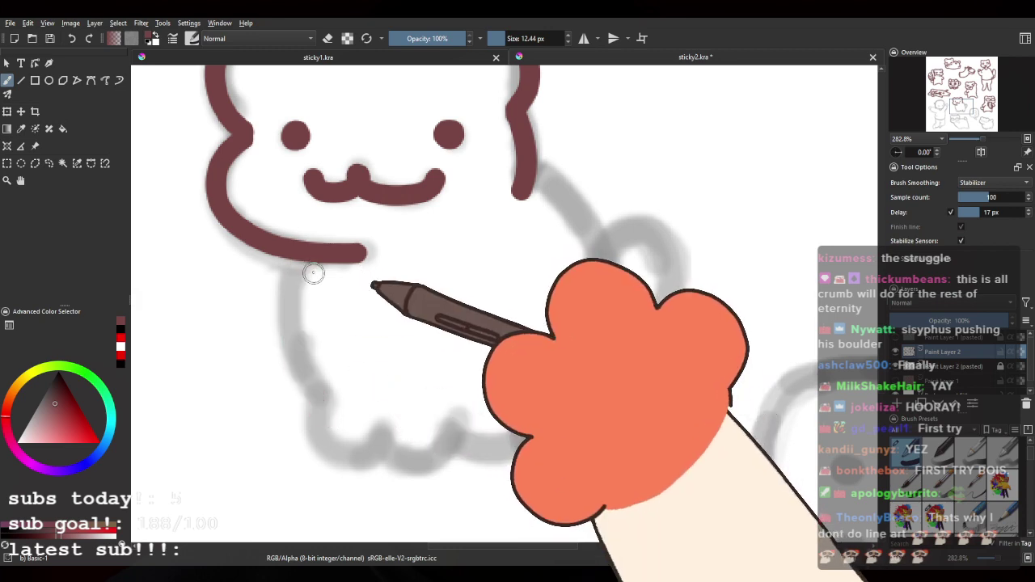
mouse_move(300, 259)
left_mouse_down()
mouse_move(324, 410)
mouse_move(356, 461)
mouse_move(370, 415)
mouse_move(451, 443)
mouse_move(453, 424)
left_mouse_up()
Step: Ink the smiling bear's belly line and its hind paw in dark red over the sketch
left_click_drag(515, 418, 439, 419)
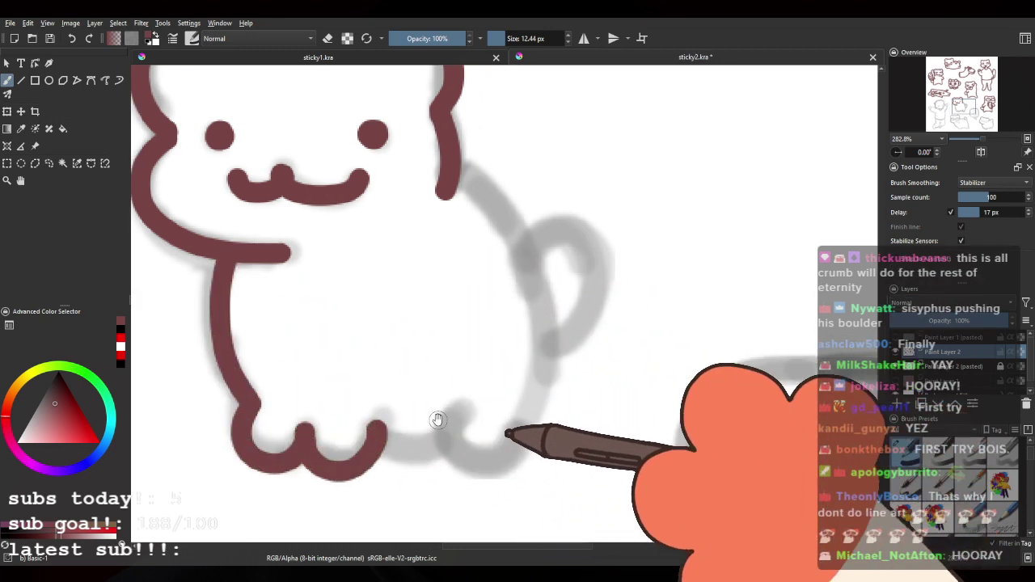
mouse_move(377, 426)
left_mouse_down()
mouse_move(381, 437)
mouse_move(443, 445)
mouse_move(381, 443)
mouse_move(443, 439)
mouse_move(451, 459)
mouse_move(515, 452)
left_mouse_up()
key("ctrl+z")
key("ctrl+z")
mouse_move(462, 410)
left_mouse_down()
mouse_move(515, 449)
mouse_move(520, 438)
left_mouse_up()
Step: Ink the curve of the smiling bear's back in dark red from the right cheek down to the tail
left_click_drag(530, 359, 517, 395)
mouse_move(442, 205)
left_mouse_down()
mouse_move(515, 301)
mouse_move(502, 266)
mouse_move(535, 362)
mouse_move(532, 412)
left_mouse_up()
key("ctrl+z")
key("ctrl+z")
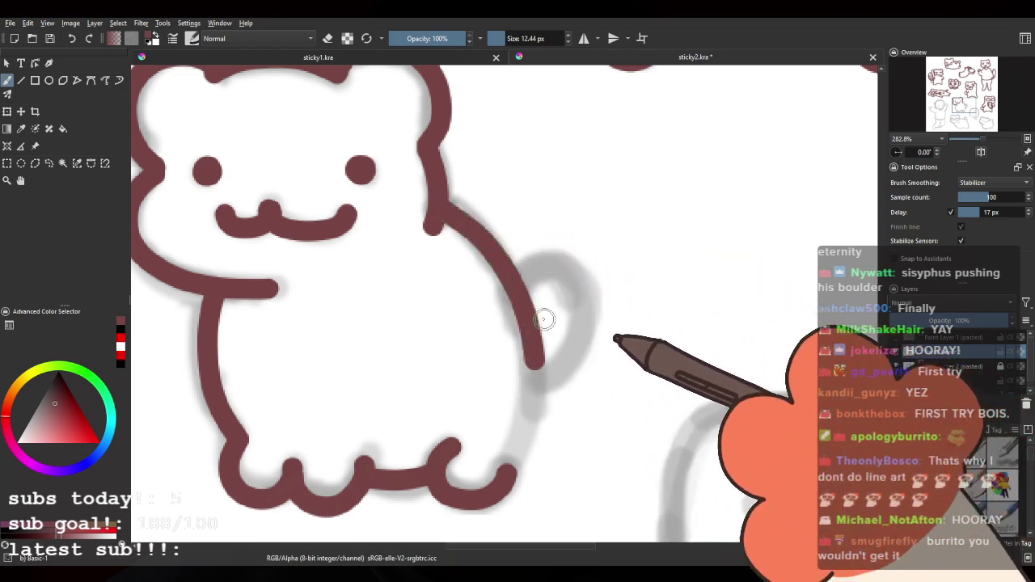
Step: Ink the smiling bear's looped tail and the rump line connecting it to the hind paw in dark red
mouse_move(535, 333)
left_mouse_down()
mouse_move(606, 315)
mouse_move(547, 396)
left_mouse_up()
key("ctrl+z")
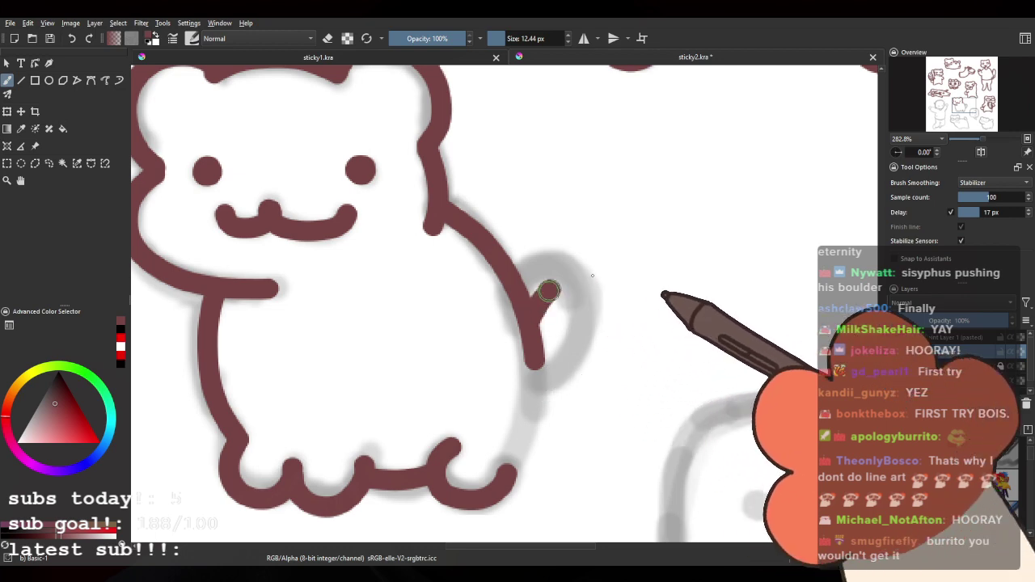
mouse_move(536, 323)
left_mouse_down()
mouse_move(540, 379)
mouse_move(597, 316)
mouse_move(542, 400)
left_mouse_up()
key("ctrl+z")
left_click_drag(515, 459, 507, 472)
left_click_drag(432, 379, 497, 416)
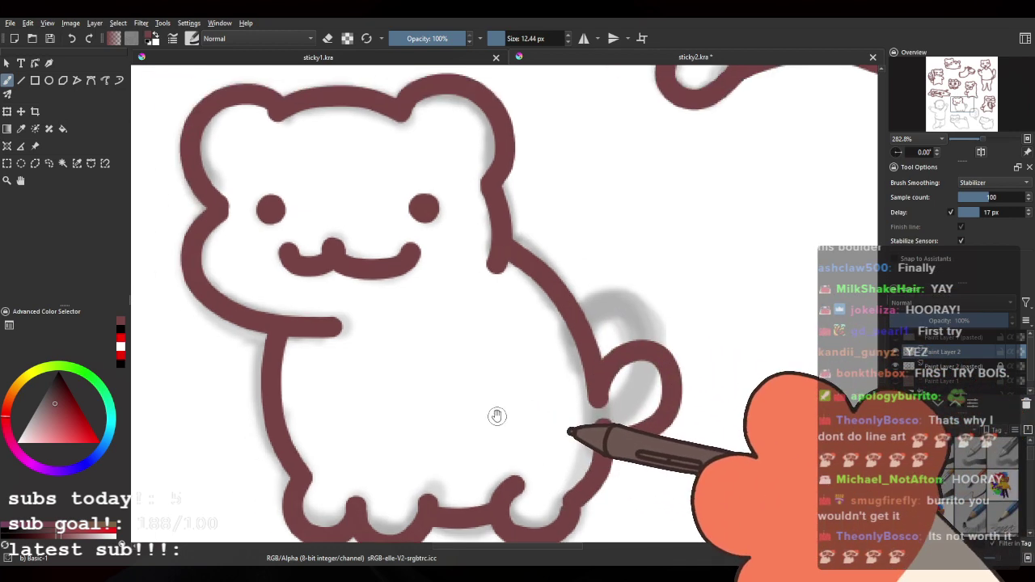
Step: Ink the oval outline of the left eye in dark red on the frowning bear sketch below the finished smiling bear
scroll(550, 230, "down", 4)
left_click_drag(578, 122, 492, 189)
scroll(459, 278, "down", 2)
scroll(404, 297, "up", 1)
scroll(403, 297, "up", 1)
left_click_drag(500, 320, 307, 253)
left_click_drag(239, 287, 287, 287)
key("plus")
key("plus")
key("plus")
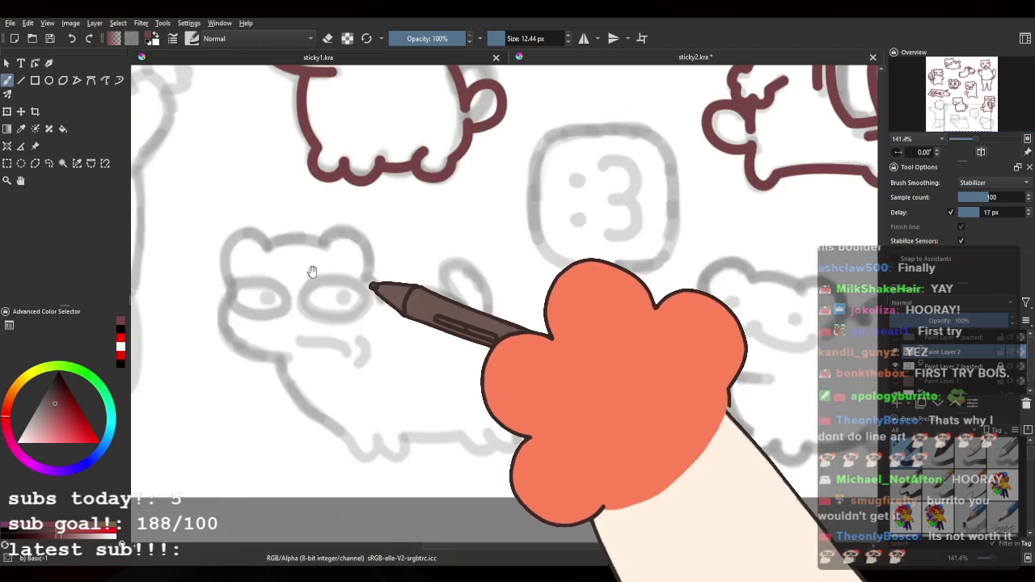
key("plus")
key("plus")
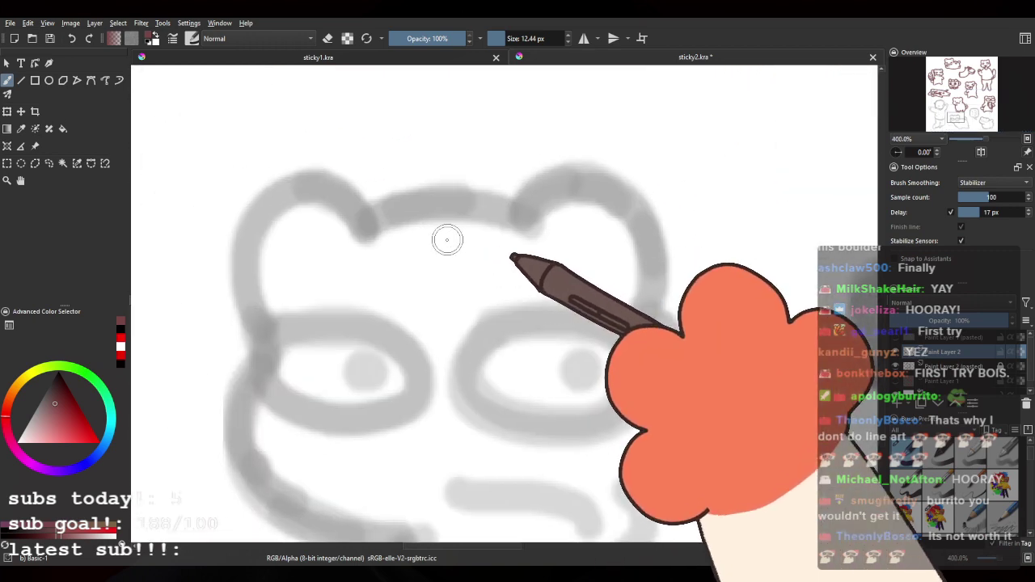
left_click_drag(375, 329, 455, 221)
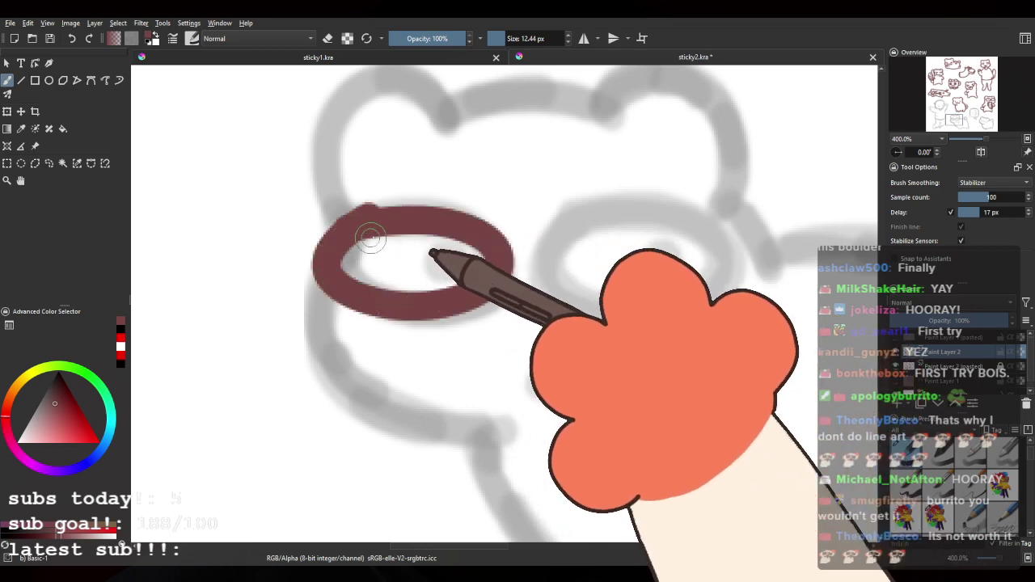
key("ctrl+z")
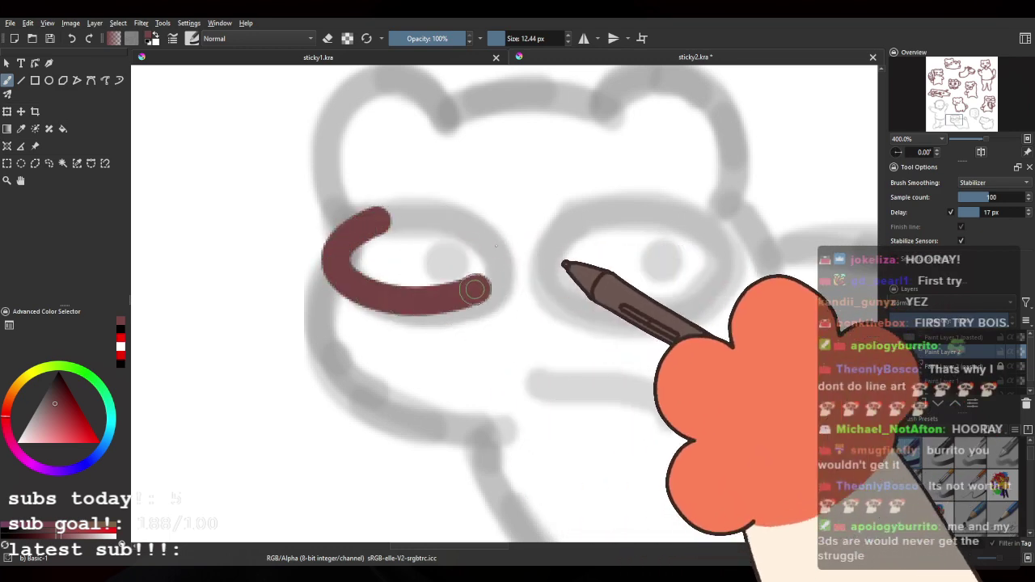
left_click_drag(475, 288, 384, 235)
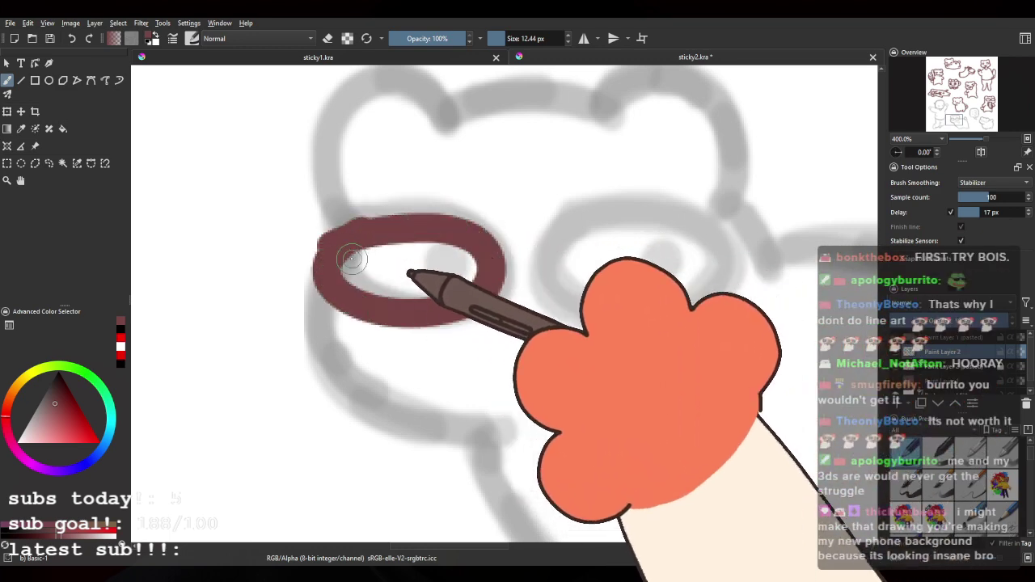
mouse_move(374, 224)
left_mouse_down()
mouse_move(453, 312)
mouse_move(340, 235)
mouse_move(381, 230)
left_mouse_up()
left_click_drag(327, 270, 328, 239)
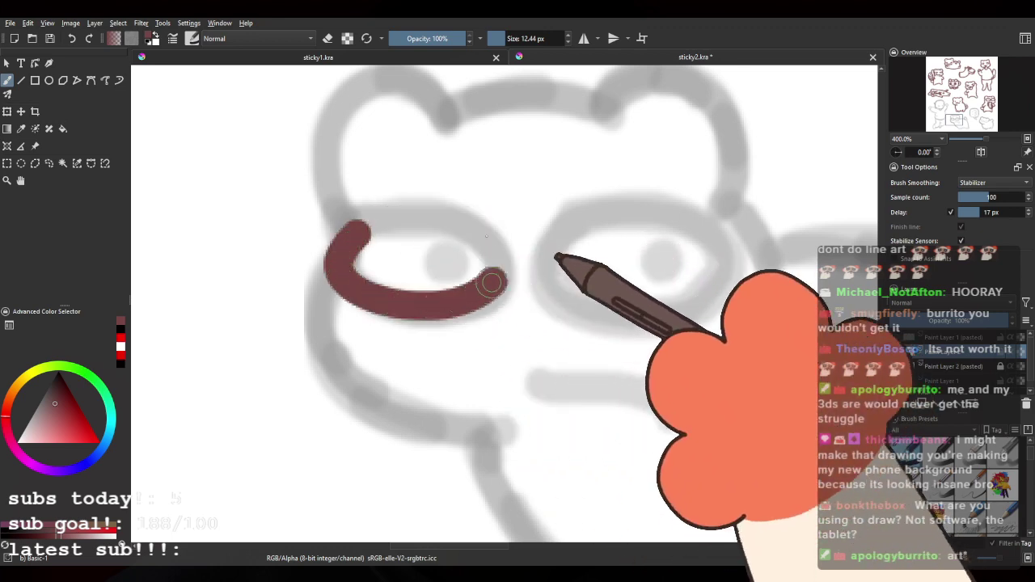
left_click_drag(487, 236, 356, 229)
left_click_drag(432, 253, 399, 273)
key("ctrl+z")
left_click_drag(327, 254, 292, 297)
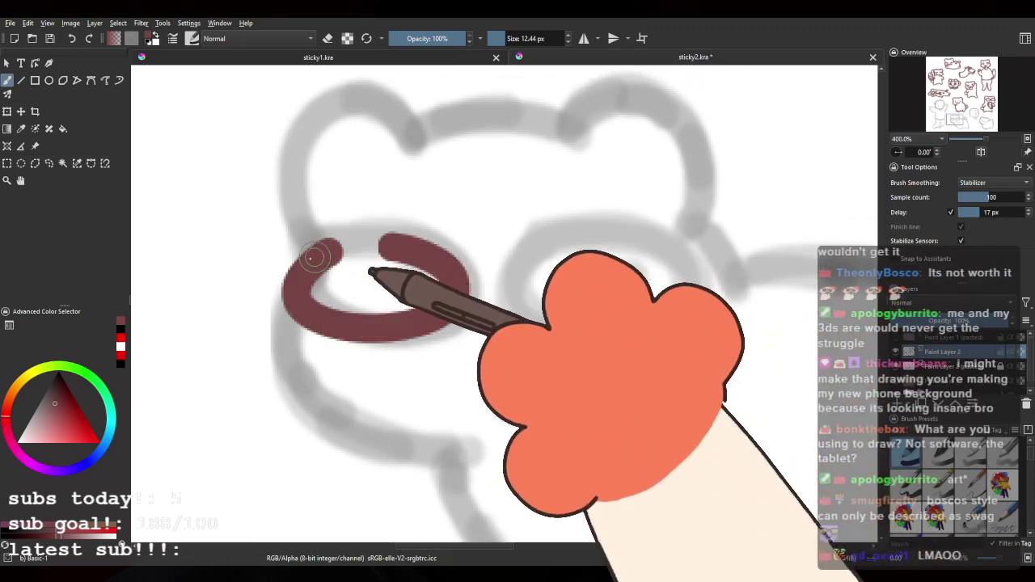
key("ctrl+z")
left_click_drag(332, 243, 312, 300)
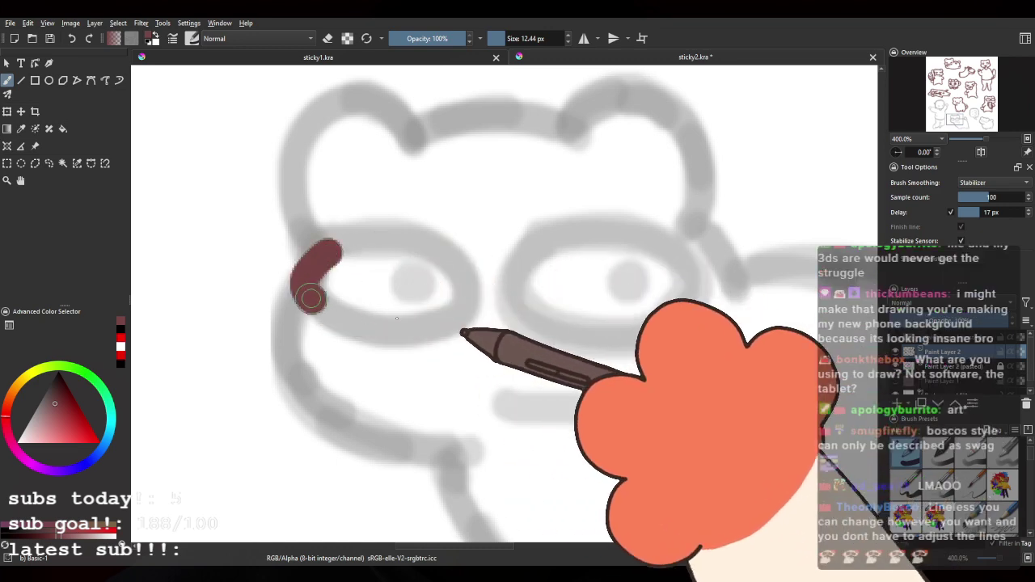
key("ctrl+z")
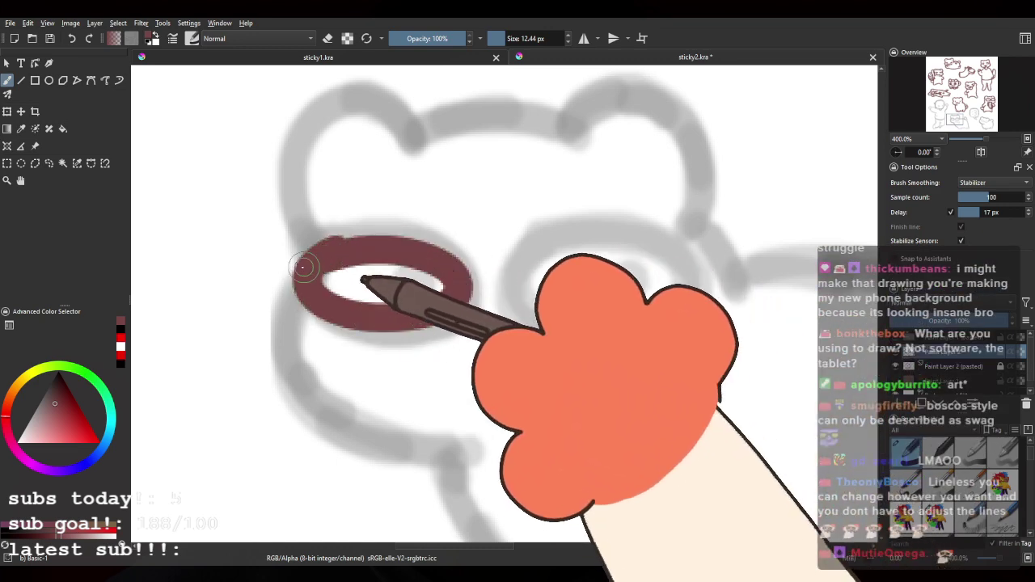
left_click_drag(331, 247, 465, 288)
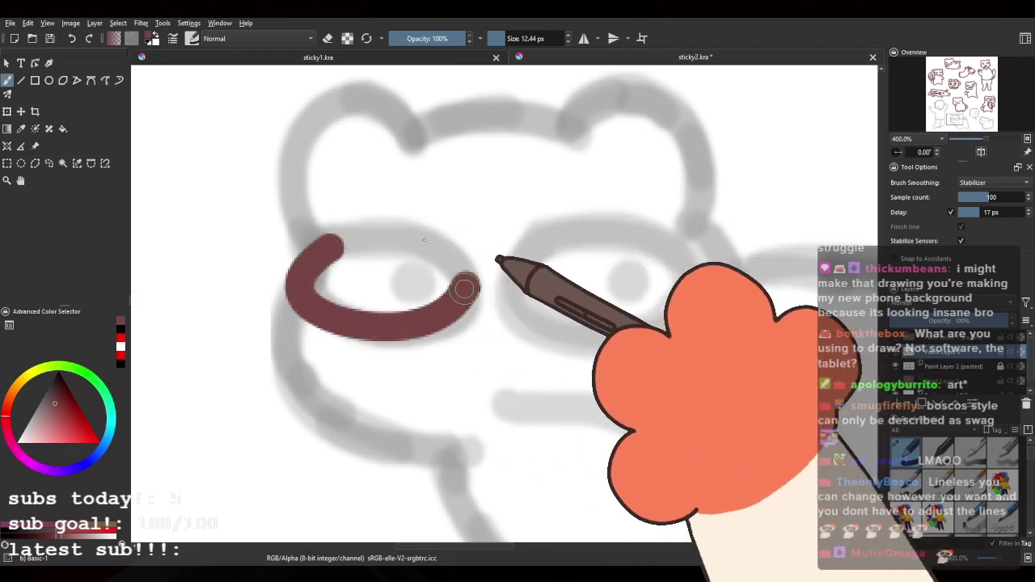
key("ctrl+z")
left_click_drag(331, 244, 303, 292)
key("ctrl+z")
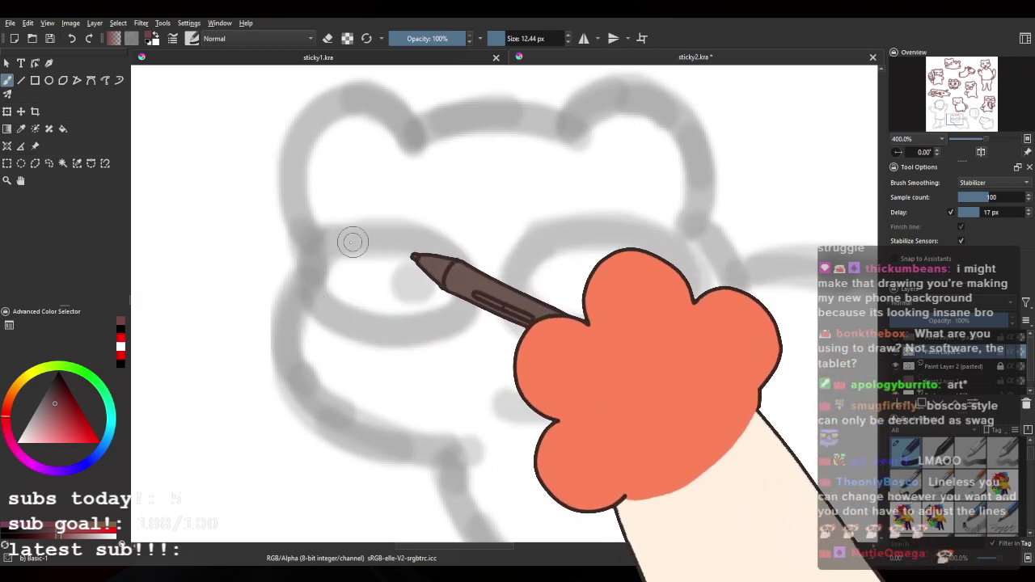
left_click_drag(352, 241, 400, 333)
key("ctrl+z")
Step: Ink a clean oval outline for the frowning bear's right eye in dark red over the sketch
mouse_move(501, 261)
left_mouse_down()
mouse_move(405, 248)
mouse_move(585, 308)
mouse_move(461, 241)
left_mouse_up()
left_click_drag(469, 274, 436, 269)
key("ctrl+z")
left_click_drag(423, 221, 555, 289)
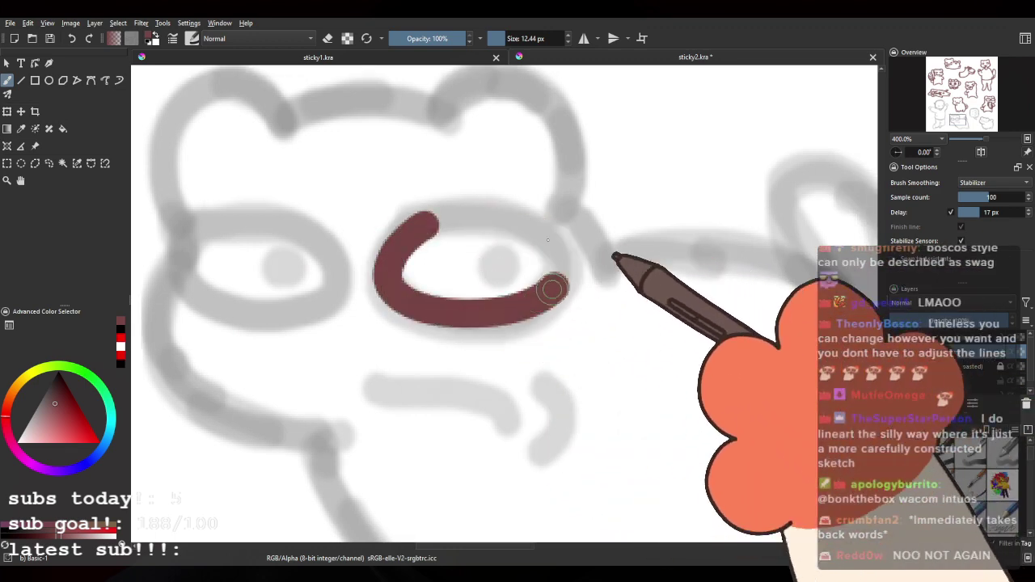
key("ctrl+z")
left_click_drag(410, 310, 402, 240)
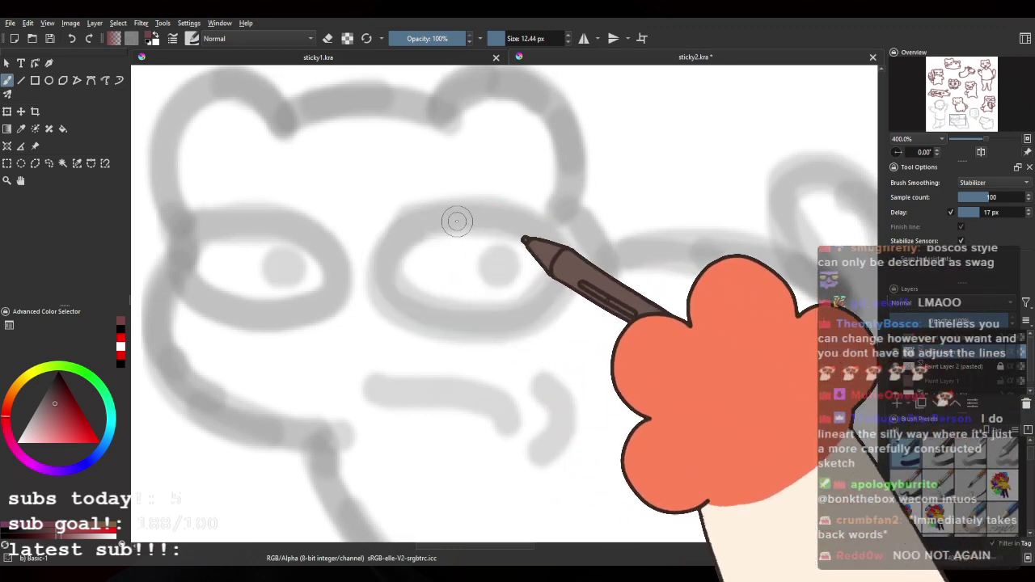
mouse_move(457, 221)
left_mouse_down()
mouse_move(441, 333)
mouse_move(408, 232)
mouse_move(476, 306)
mouse_move(426, 252)
mouse_move(549, 228)
left_mouse_up()
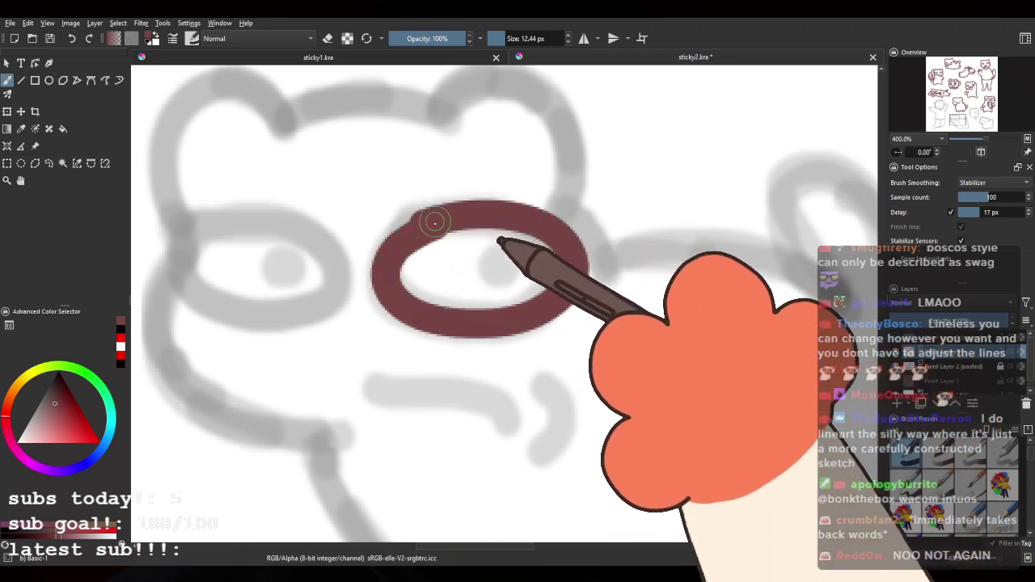
mouse_move(386, 257)
left_mouse_down()
mouse_move(406, 227)
mouse_move(449, 306)
left_mouse_up()
key("ctrl+z")
mouse_move(396, 257)
left_mouse_down()
mouse_move(565, 247)
mouse_move(436, 217)
mouse_move(392, 243)
left_mouse_up()
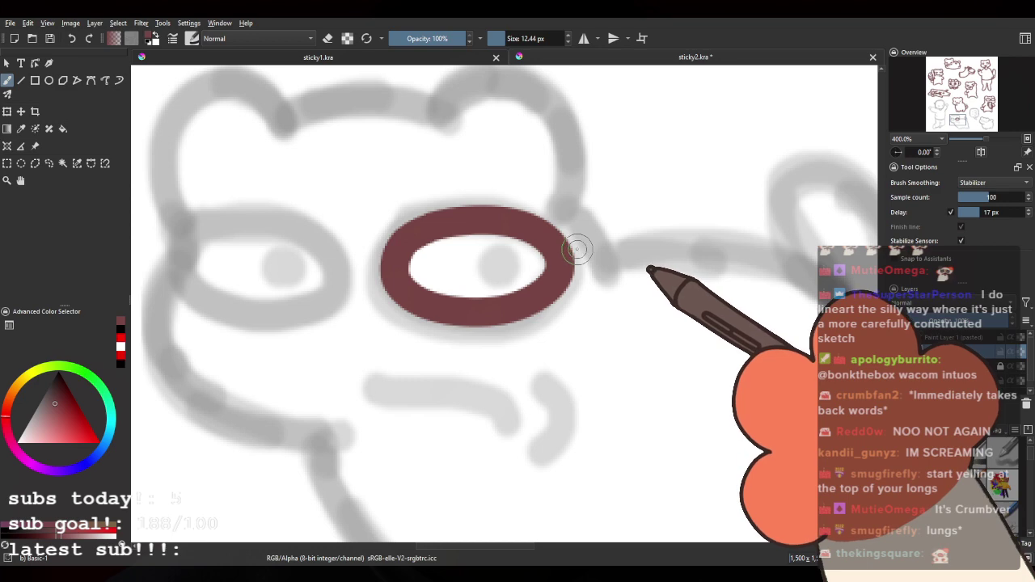
Step: Ink the oval outline of the frowning bear's left eye in dark red to match the finished right eye
left_click_drag(378, 291, 562, 276)
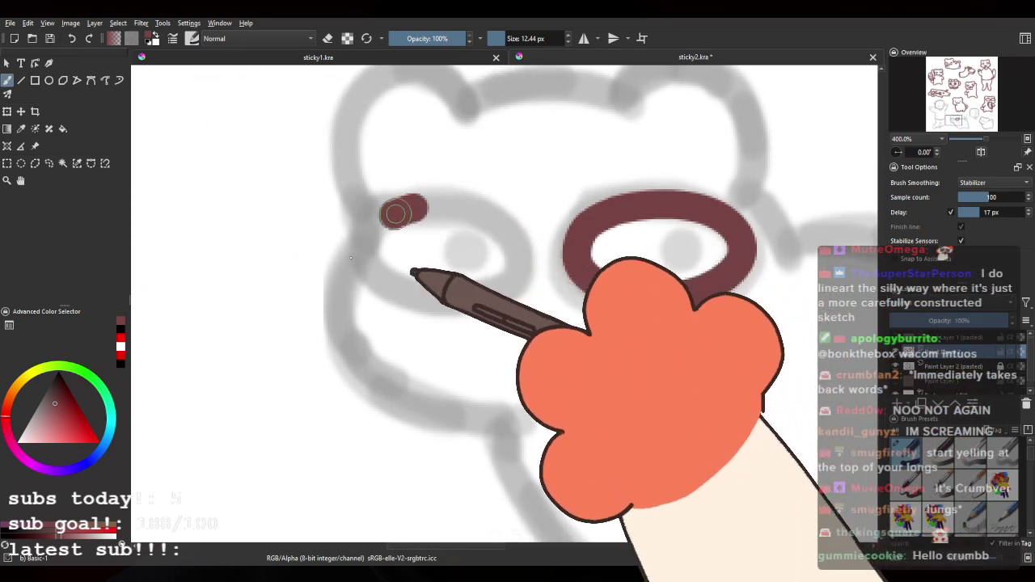
left_click_drag(402, 216, 499, 278)
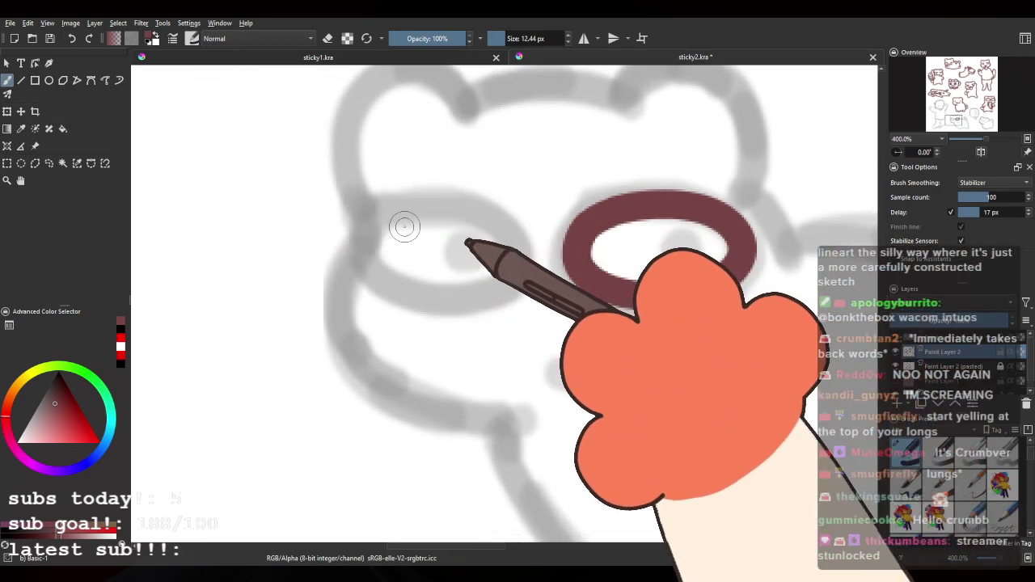
left_click_drag(402, 218, 426, 294)
key("ctrl+z")
mouse_move(399, 216)
left_mouse_down()
mouse_move(366, 245)
mouse_move(382, 215)
left_mouse_up()
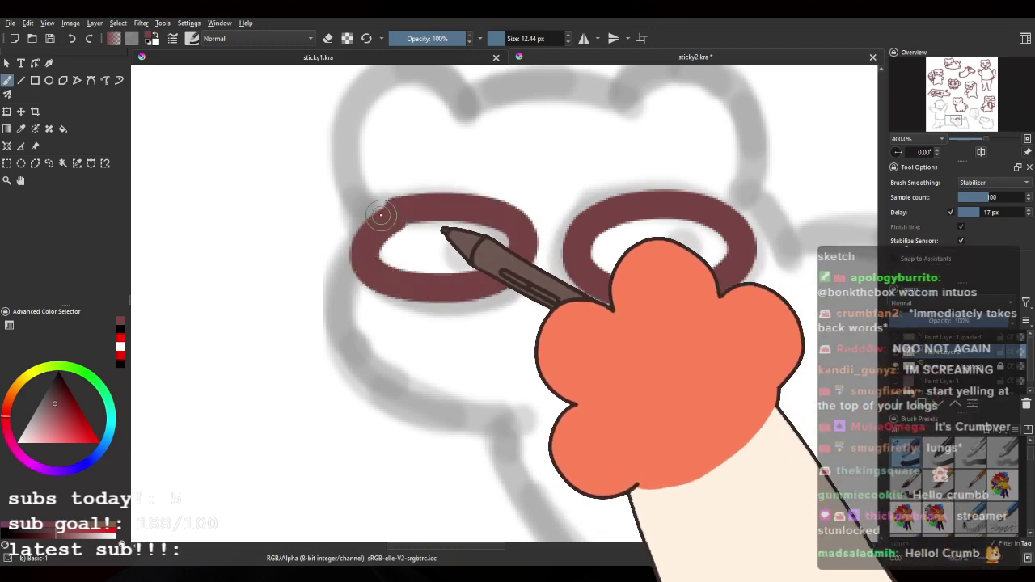
key("ctrl+z")
mouse_move(358, 251)
left_mouse_down()
mouse_move(379, 224)
mouse_move(409, 294)
mouse_move(368, 225)
mouse_move(467, 298)
mouse_move(370, 228)
mouse_move(401, 299)
left_mouse_up()
key("ctrl+z")
key("ctrl+z")
key("ctrl+z")
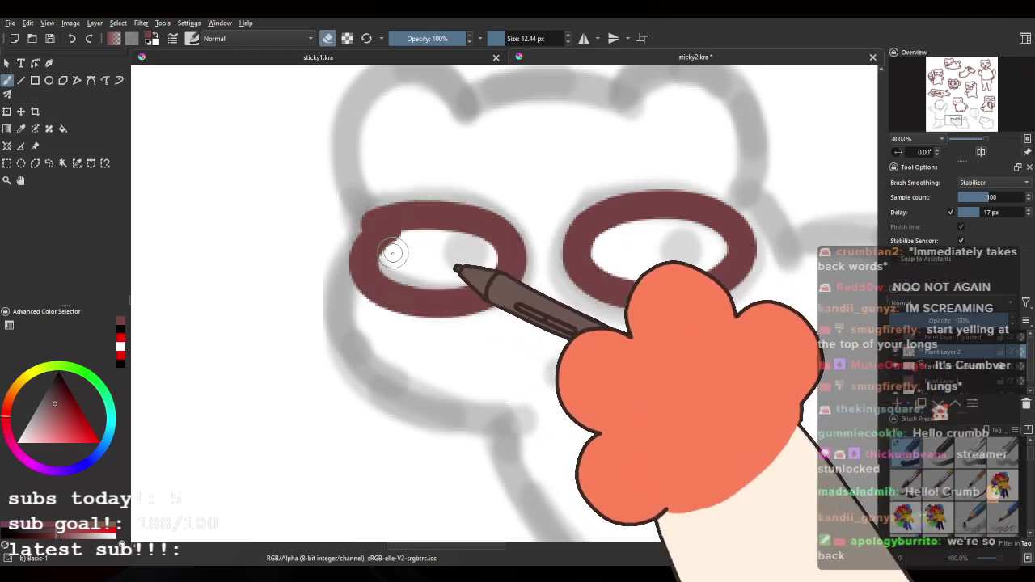
Step: Clean up the upper-left part of the left eye outline by erasing the rough overlap and redrawing a smooth curve
mouse_move(350, 226)
left_mouse_down()
mouse_move(401, 189)
mouse_move(352, 230)
mouse_move(446, 192)
left_mouse_up()
key("e")
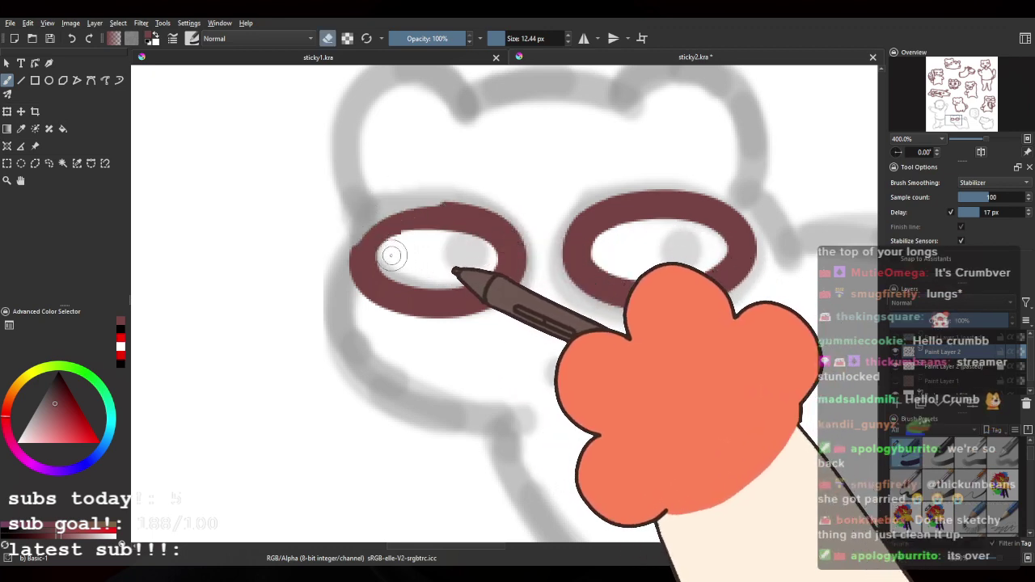
left_click_drag(364, 248, 428, 224)
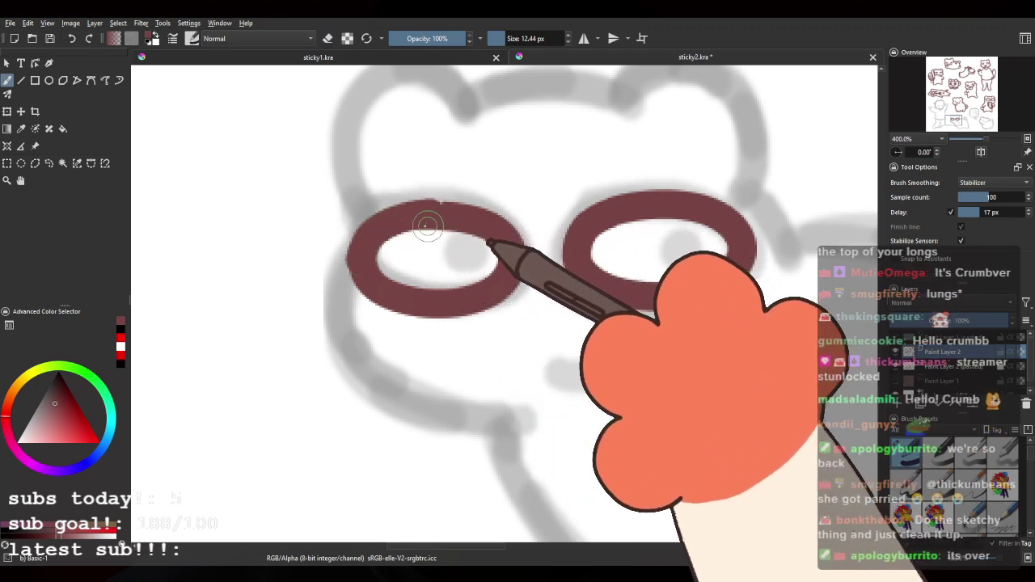
key("ctrl+z")
left_click_drag(361, 265, 458, 218)
key("ctrl+z")
left_click_drag(360, 260, 458, 215)
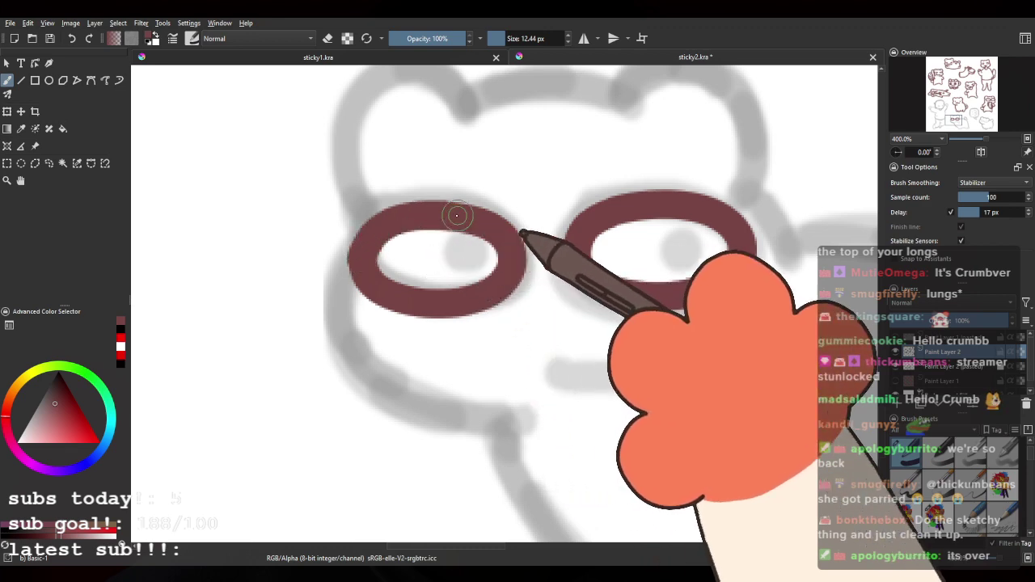
Step: Select the left eye outline with a freehand selection, nudge it into line with the right eye, and deselect it
left_click_drag(511, 258, 345, 257)
left_click_drag(247, 285, 269, 335)
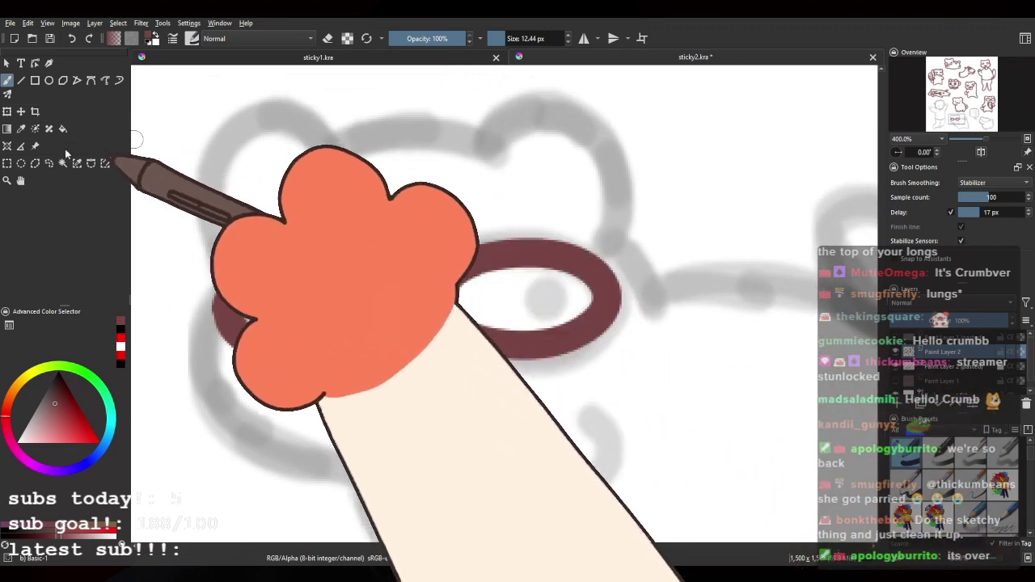
left_click(49, 163)
mouse_move(317, 170)
left_mouse_down()
mouse_move(289, 451)
mouse_move(430, 401)
mouse_move(418, 351)
mouse_move(328, 171)
left_mouse_up()
left_click(21, 114)
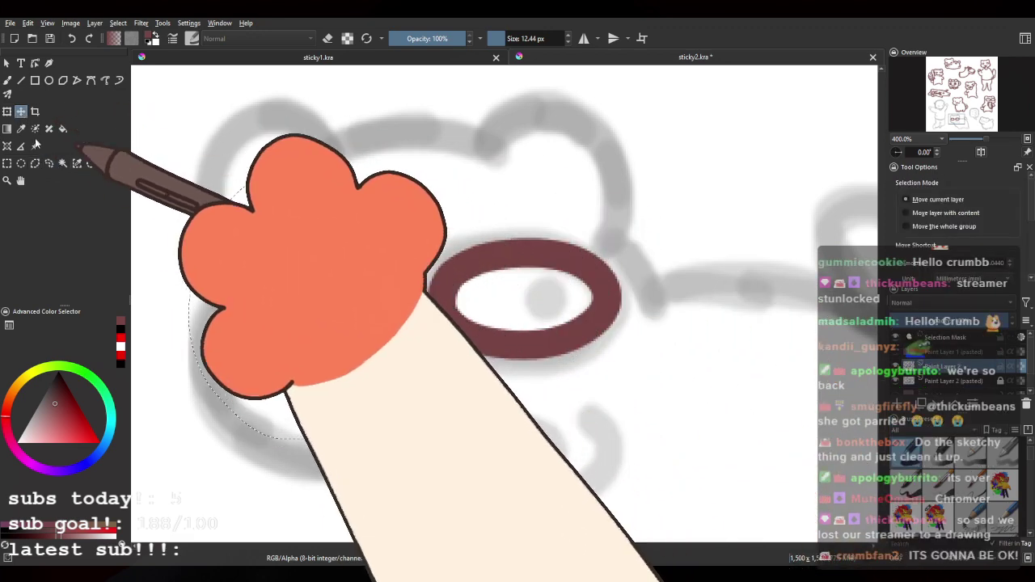
left_click(48, 163)
key("ctrl+shift+a")
left_click(8, 80)
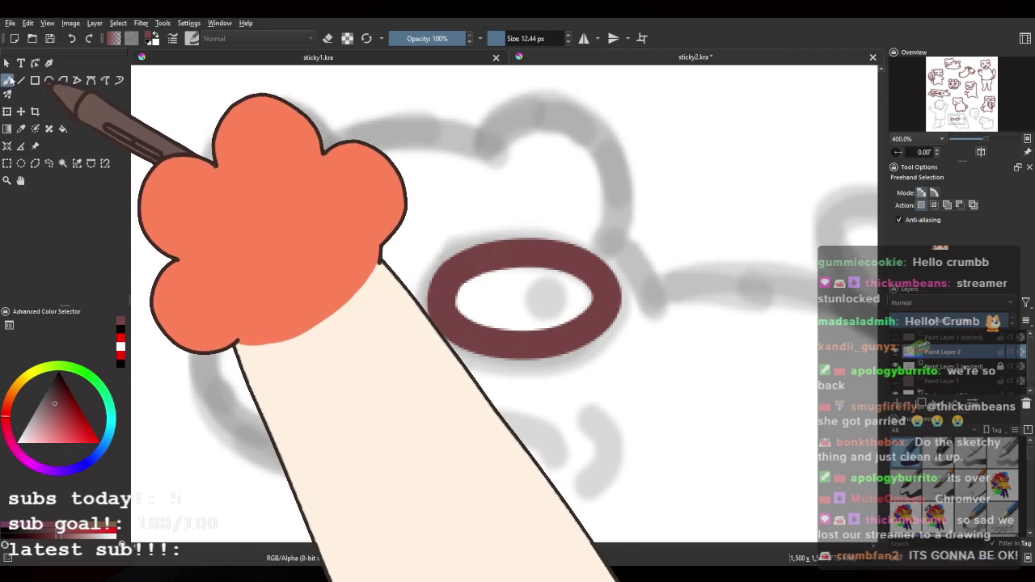
Step: Ink a solid round pupil over the sketched one in each of the frowning bear's eyes
left_click_drag(329, 301, 329, 298)
left_click_drag(546, 297, 550, 296)
scroll(407, 380, "down", 1)
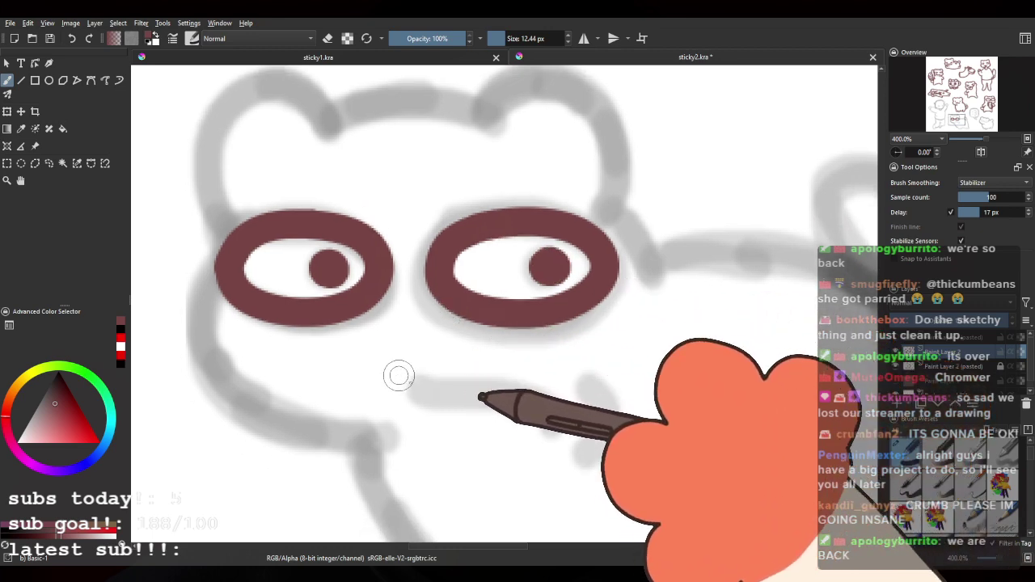
left_click_drag(399, 375, 548, 404)
left_click_drag(563, 363, 544, 431)
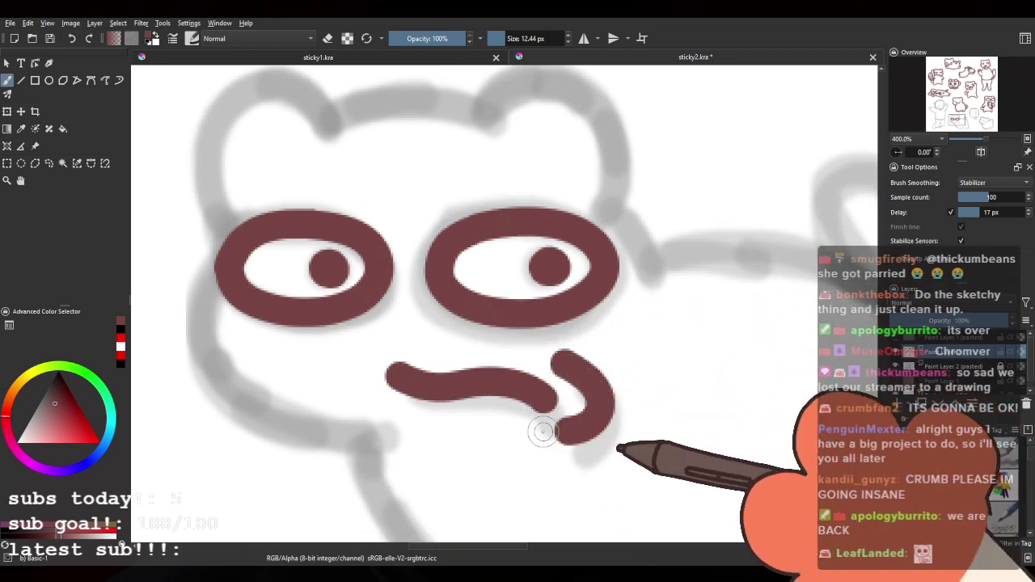
scroll(451, 233, "down", 5)
left_click_drag(427, 230, 411, 234)
scroll(413, 235, "up", 2)
key("ctrl+z")
key("ctrl+z")
Step: Ink the frowning bear's flat mouth line with a downturned end and the hooked curve beside it in dark red
scroll(504, 267, "up", 3)
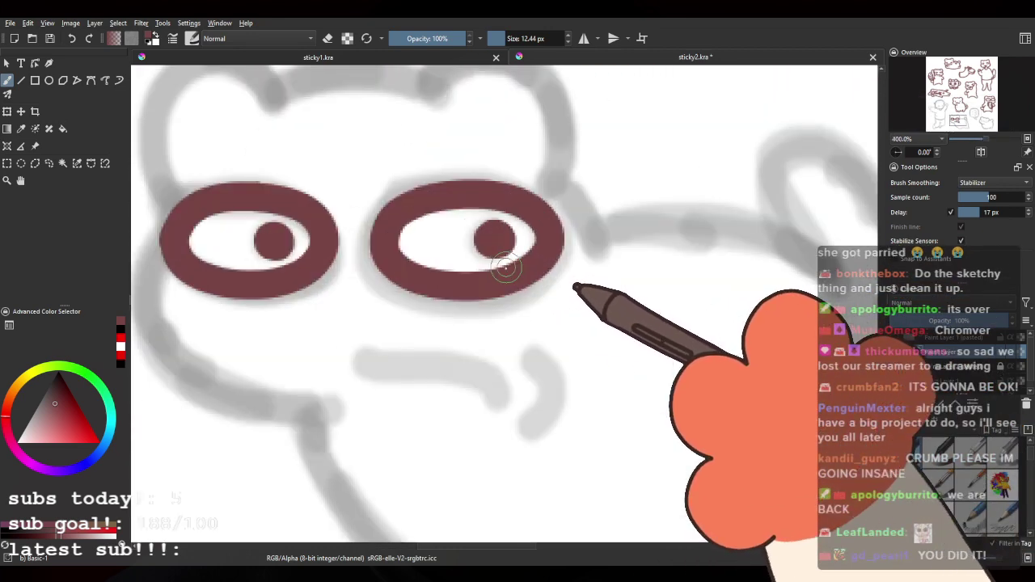
left_click_drag(329, 347, 449, 346)
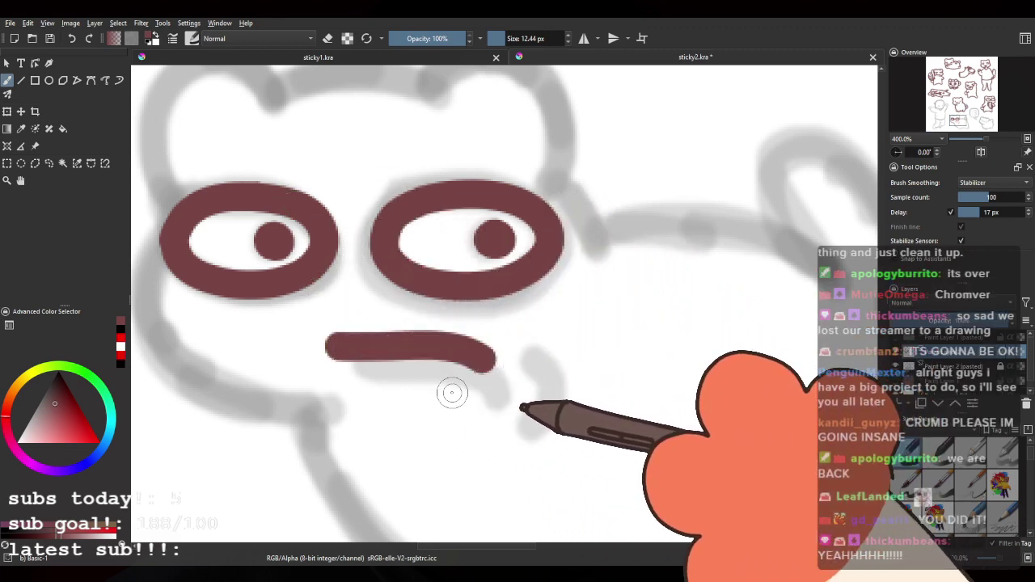
left_click_drag(452, 393, 520, 340)
key("ctrl+z")
mouse_move(453, 387)
left_mouse_down()
mouse_move(528, 391)
mouse_move(523, 340)
left_mouse_up()
Step: Ink the gently arched top of the frowning bear's head between the two ears in dark red
left_click_drag(375, 153, 455, 226)
left_click_drag(354, 156, 535, 175)
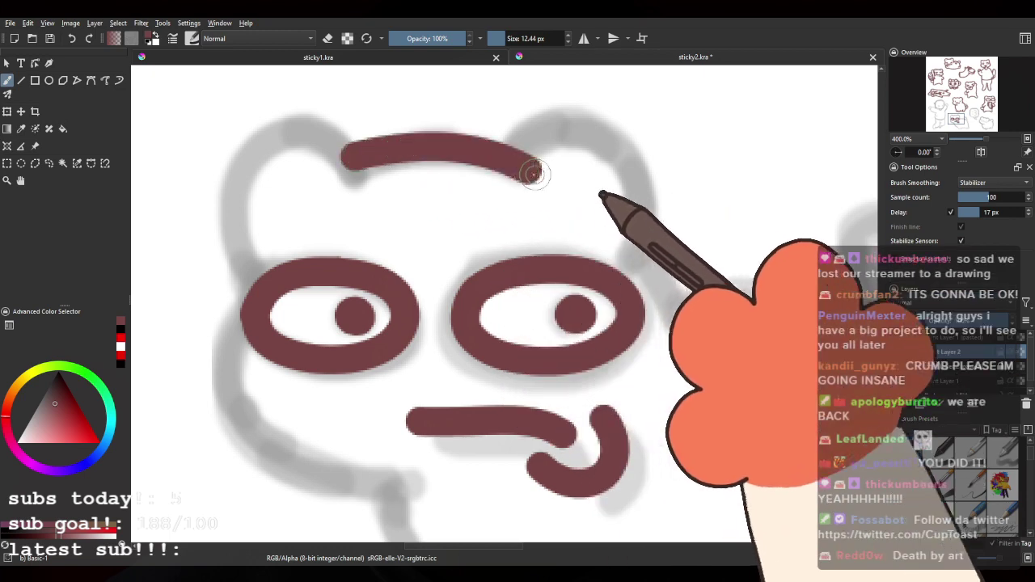
key("ctrl+z")
left_click_drag(353, 168, 540, 175)
key("ctrl+z")
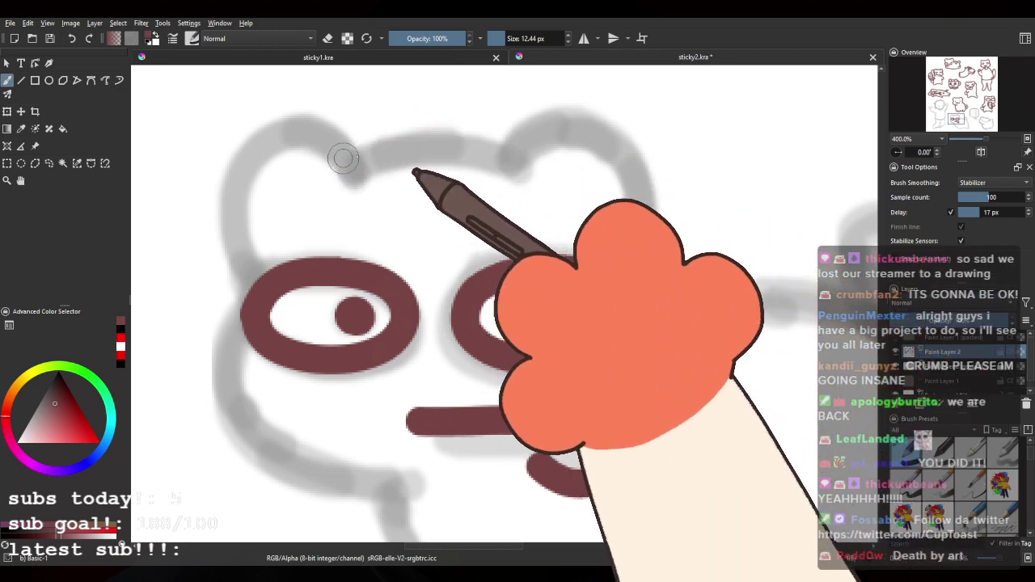
key("ctrl+z")
mouse_move(344, 161)
left_mouse_down()
mouse_move(522, 164)
mouse_move(395, 151)
mouse_move(513, 164)
left_mouse_up()
Step: Ink the frowning bear's left ear from the top of the head down to the left eye
mouse_move(324, 180)
left_mouse_down()
mouse_move(454, 193)
mouse_move(392, 158)
left_mouse_up()
key("ctrl+z")
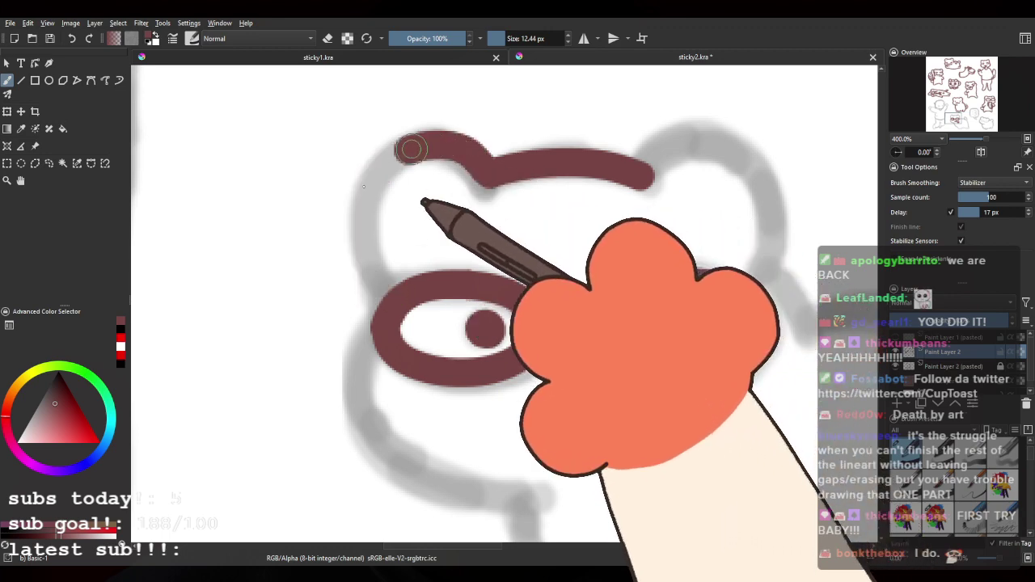
key("ctrl+z")
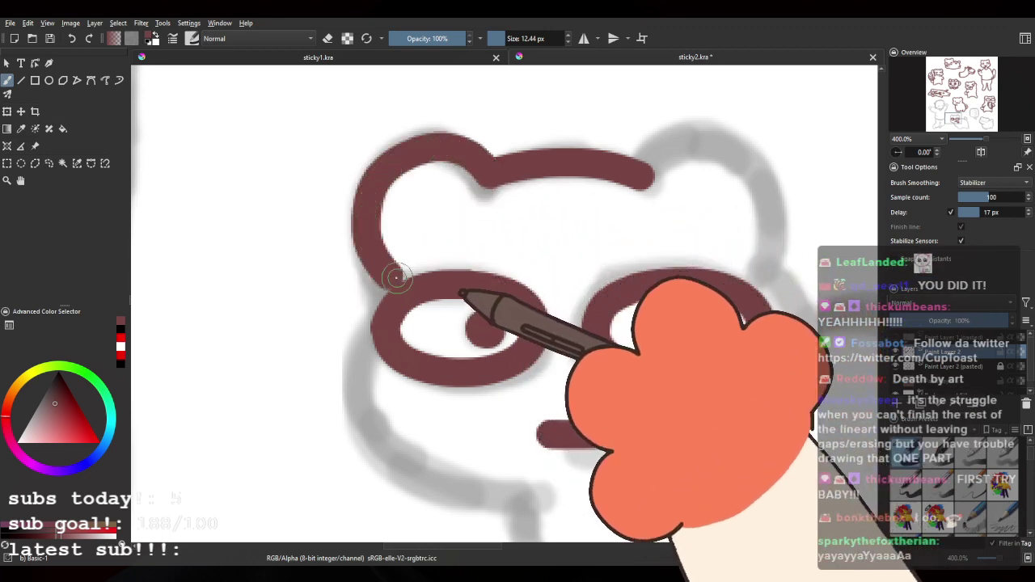
key("ctrl+z")
key("ctrl+z")
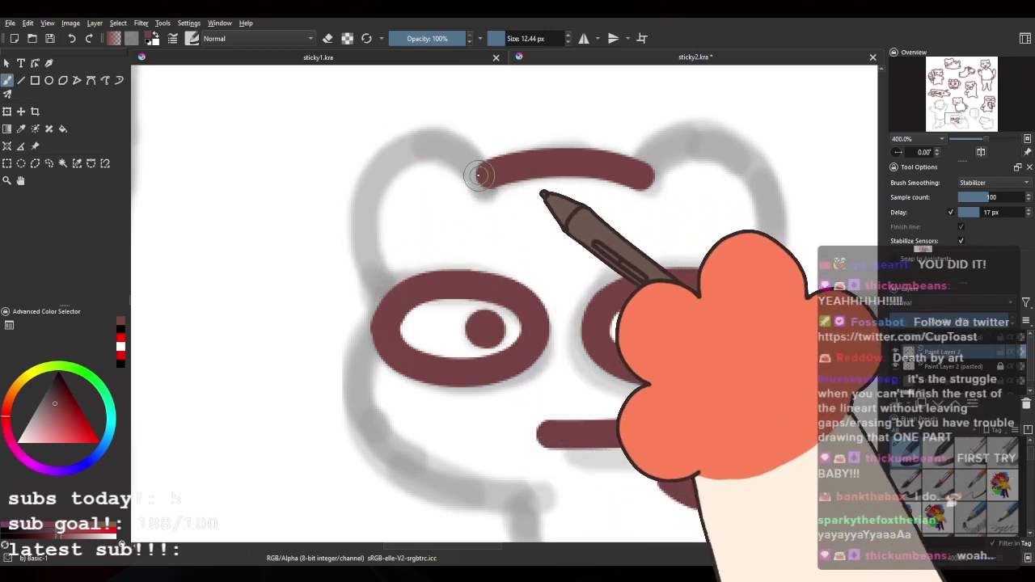
mouse_move(485, 166)
left_mouse_down()
mouse_move(417, 145)
mouse_move(388, 293)
mouse_move(355, 242)
mouse_move(449, 422)
left_mouse_up()
Step: Ink the left cheek curve from the left eye to the chin, and the right ear down beside the right eye
key("ctrl+z")
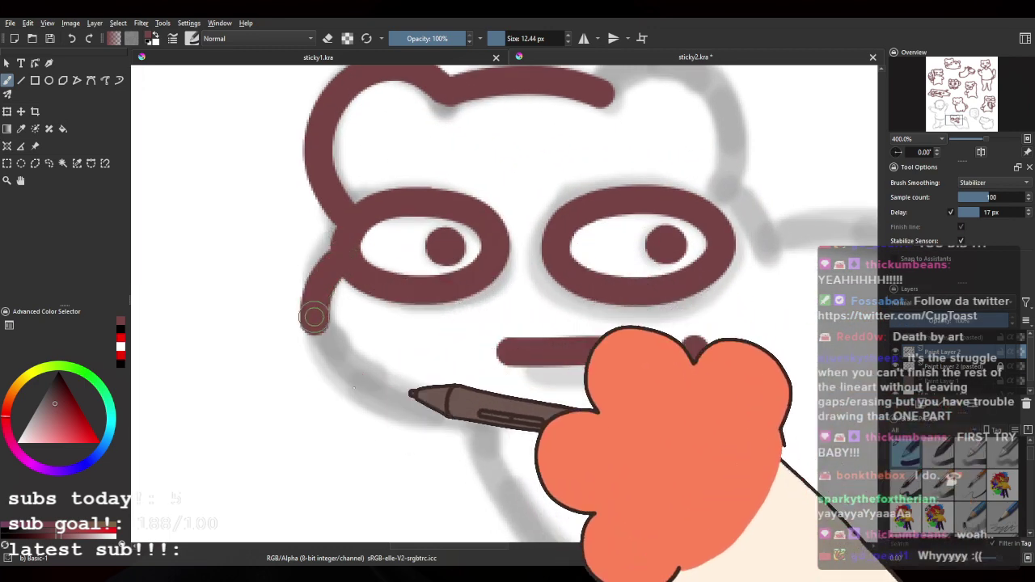
left_click_drag(314, 317, 510, 425)
mouse_move(537, 324)
left_mouse_down()
mouse_move(483, 350)
mouse_move(413, 360)
left_mouse_up()
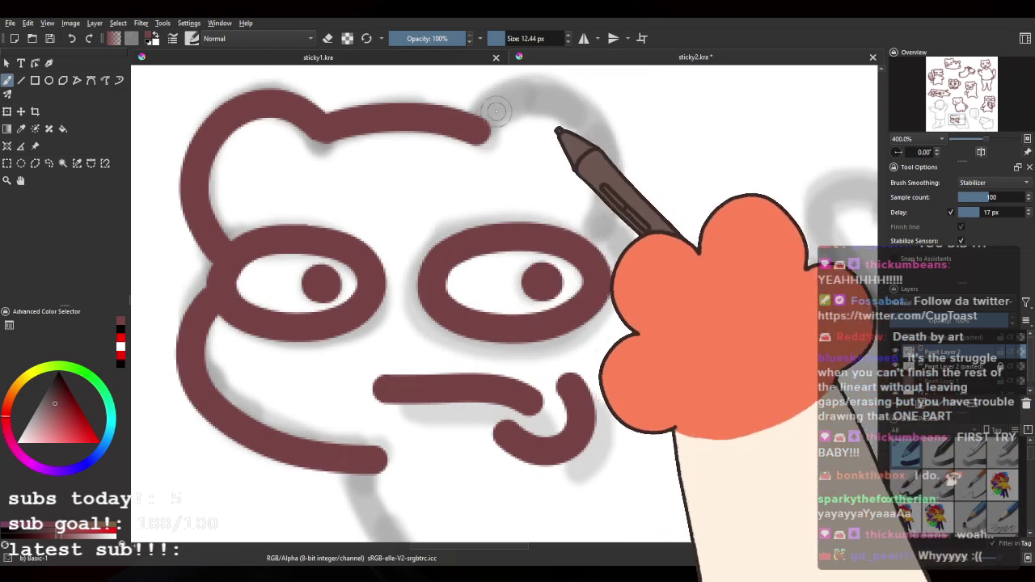
mouse_move(497, 110)
left_mouse_down()
mouse_move(616, 138)
mouse_move(598, 242)
left_mouse_up()
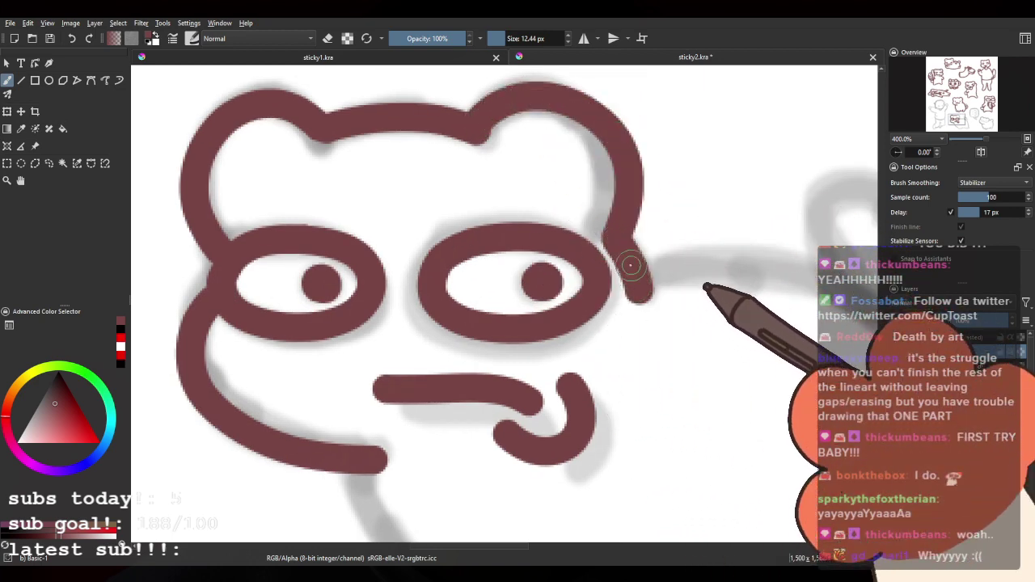
Step: Ink the frowning bear's front body line from the chin down toward the paw, rotating the canvas for the stroke
left_click_drag(456, 535, 415, 234)
left_click_drag(321, 168, 501, 362)
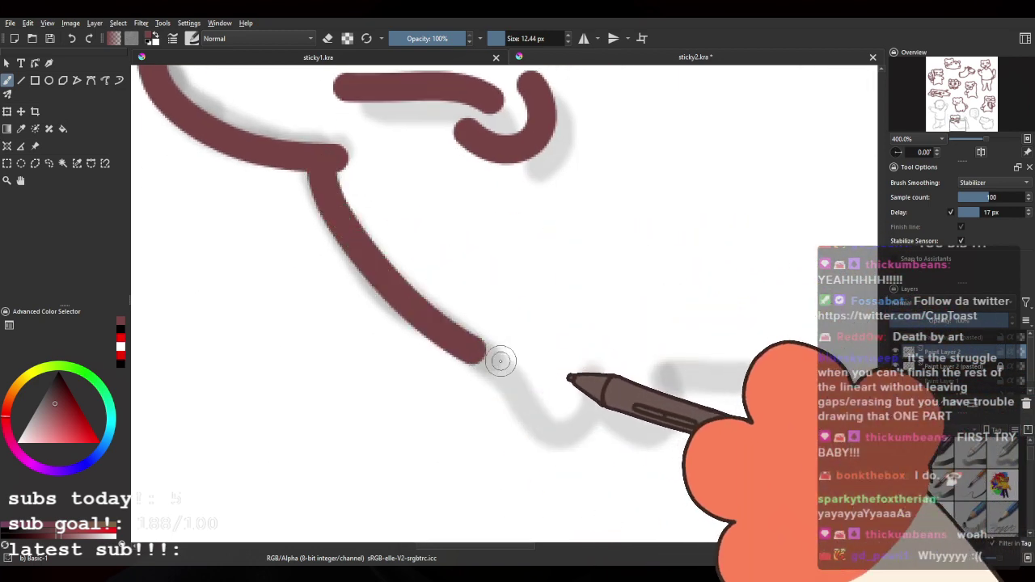
key("ctrl+z")
mouse_move(321, 168)
left_mouse_down()
mouse_move(515, 375)
mouse_move(424, 410)
left_mouse_up()
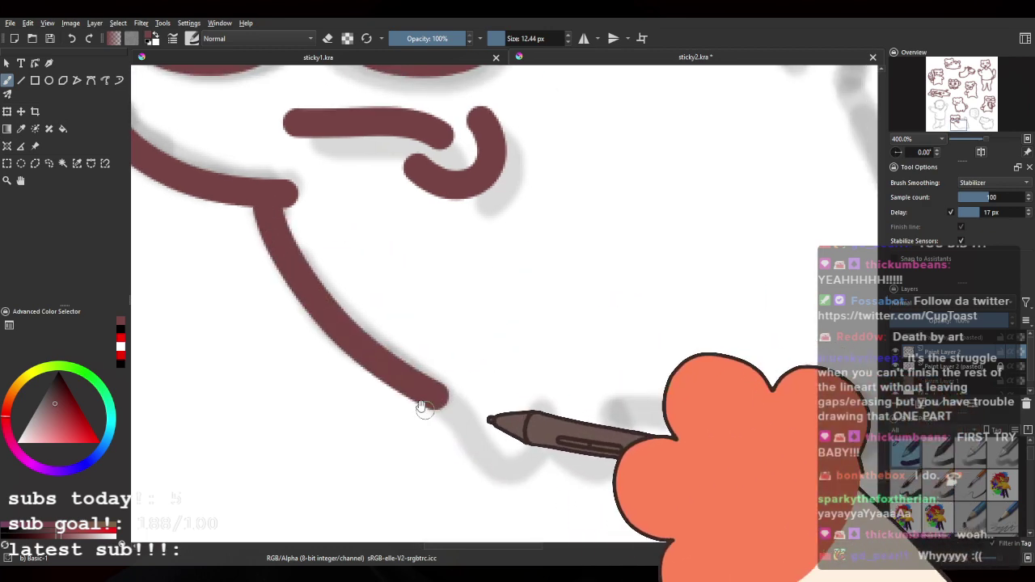
key("ctrl+z")
mouse_move(275, 203)
left_mouse_down()
mouse_move(418, 99)
mouse_move(411, 138)
left_mouse_up()
left_click_drag(378, 99, 384, 413)
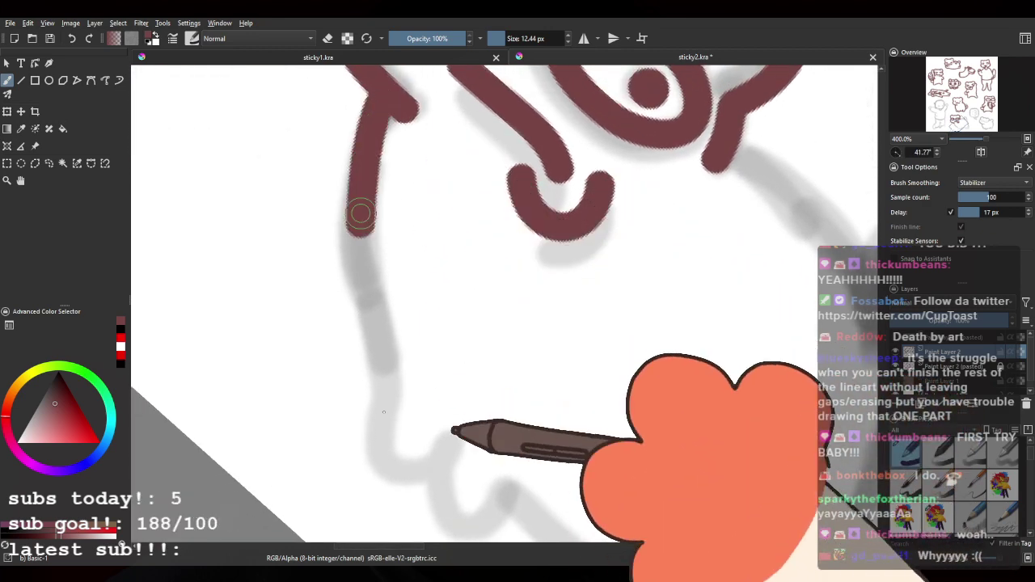
key("ctrl+z")
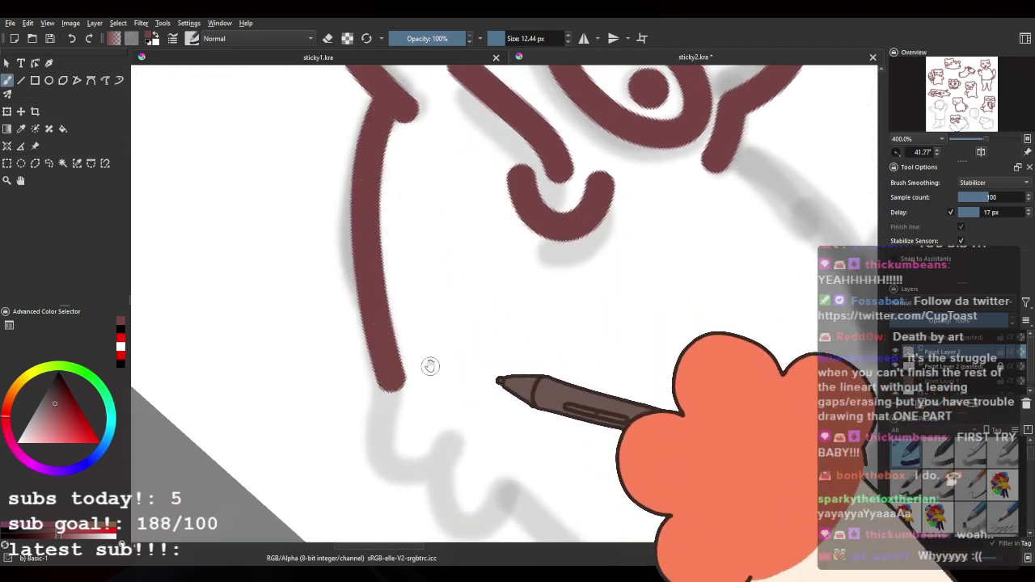
Step: Ink the first rounded bump of the frowning bear's paw at the end of the front body line
mouse_move(430, 367)
left_mouse_down()
mouse_move(359, 214)
mouse_move(313, 326)
left_mouse_up()
key("ctrl+z")
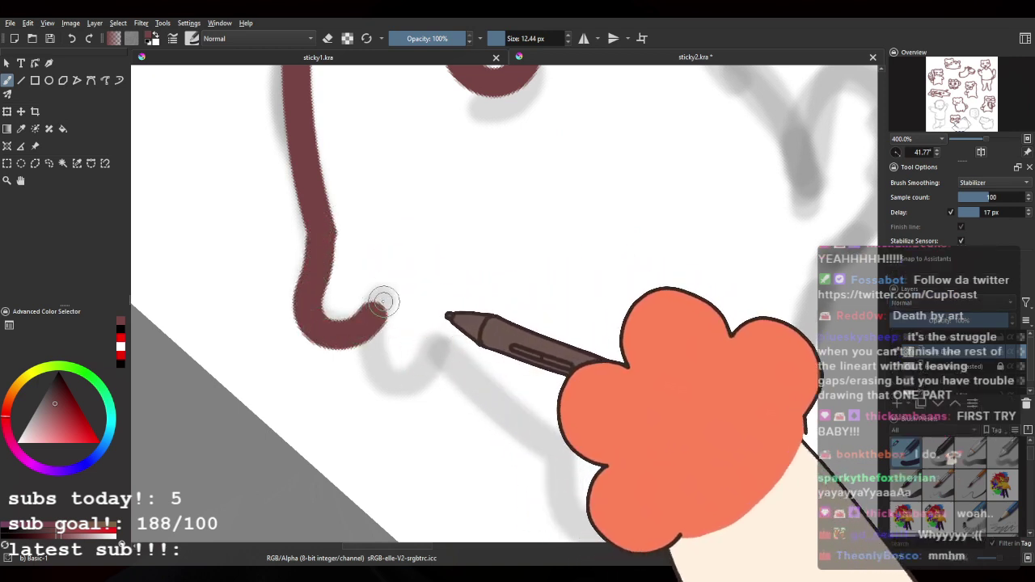
Step: Ink the rounded toes of the wide-eyed bear's hind paw over the sketch, redrawing strokes that miss the guide
left_click_drag(321, 326, 377, 300)
key("ctrl+z")
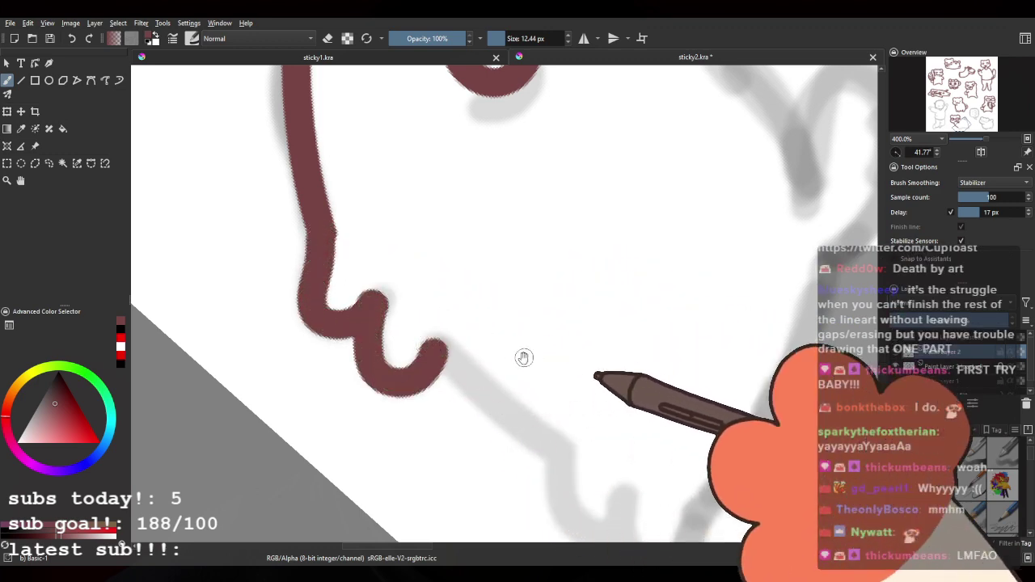
mouse_move(522, 356)
left_mouse_down()
mouse_move(367, 285)
mouse_move(337, 223)
mouse_move(379, 183)
mouse_move(447, 368)
mouse_move(422, 365)
mouse_move(375, 217)
mouse_move(354, 244)
mouse_move(399, 291)
left_mouse_up()
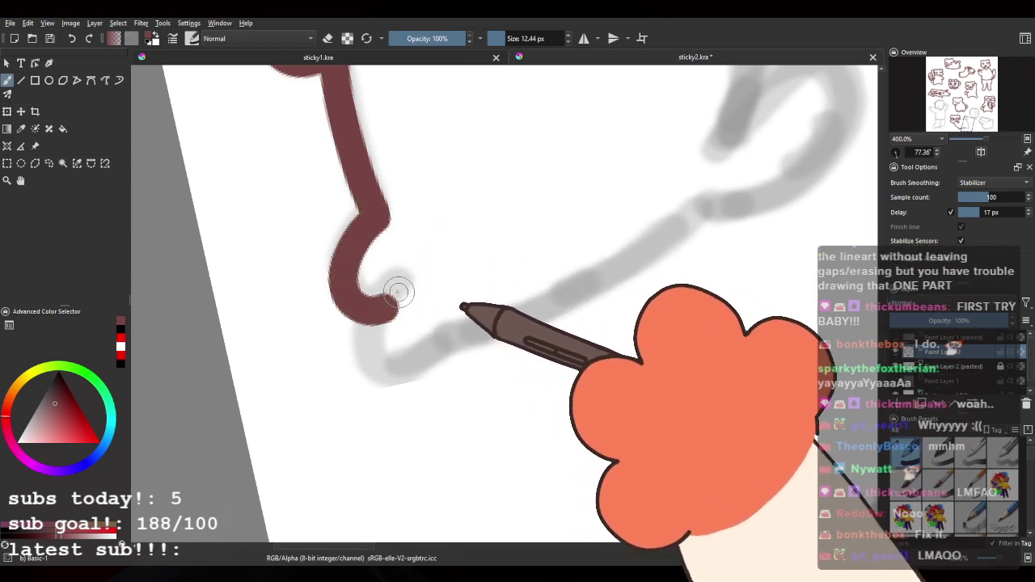
key("ctrl+z")
mouse_move(375, 214)
left_mouse_down()
mouse_move(378, 290)
mouse_move(389, 286)
mouse_move(361, 336)
mouse_move(509, 323)
mouse_move(327, 380)
mouse_move(574, 271)
left_mouse_up()
key("ctrl+z")
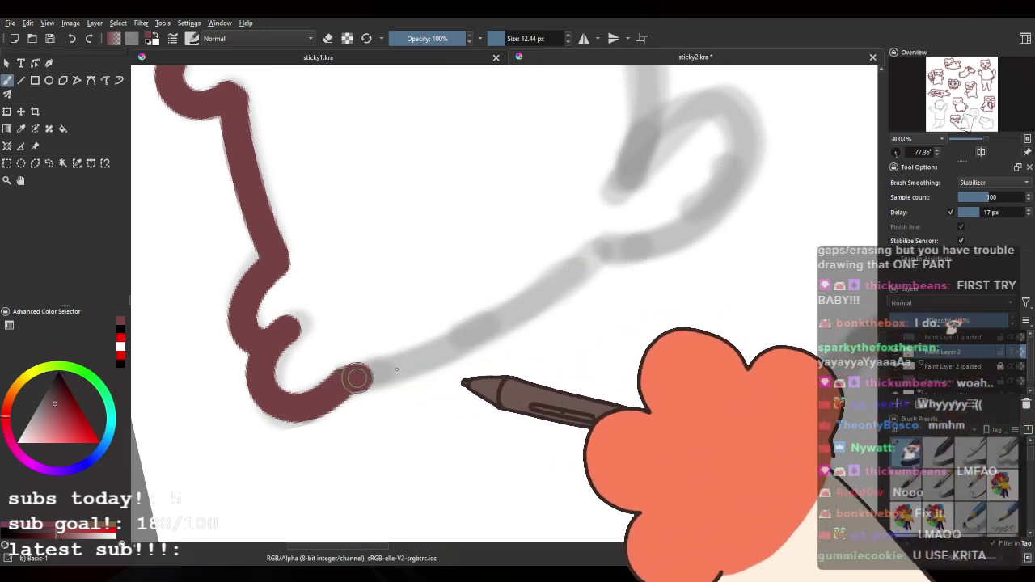
Step: Reset the canvas rotation to 0° and ink the wide-eyed bear's rump line between the tail and hind paw
mouse_move(356, 375)
left_mouse_down()
mouse_move(500, 334)
mouse_move(589, 269)
left_mouse_up()
left_click(896, 152)
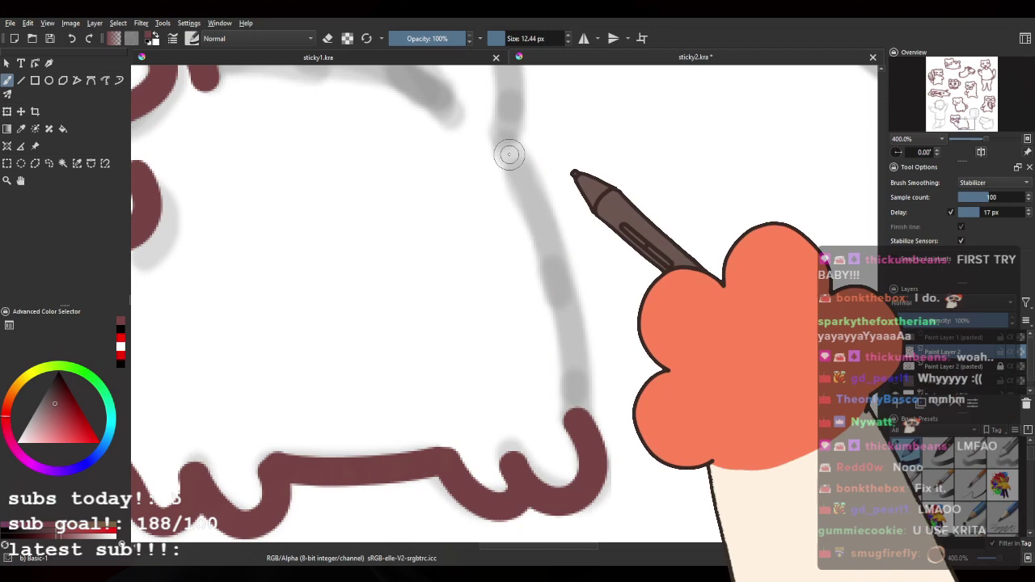
left_click_drag(509, 154, 578, 404)
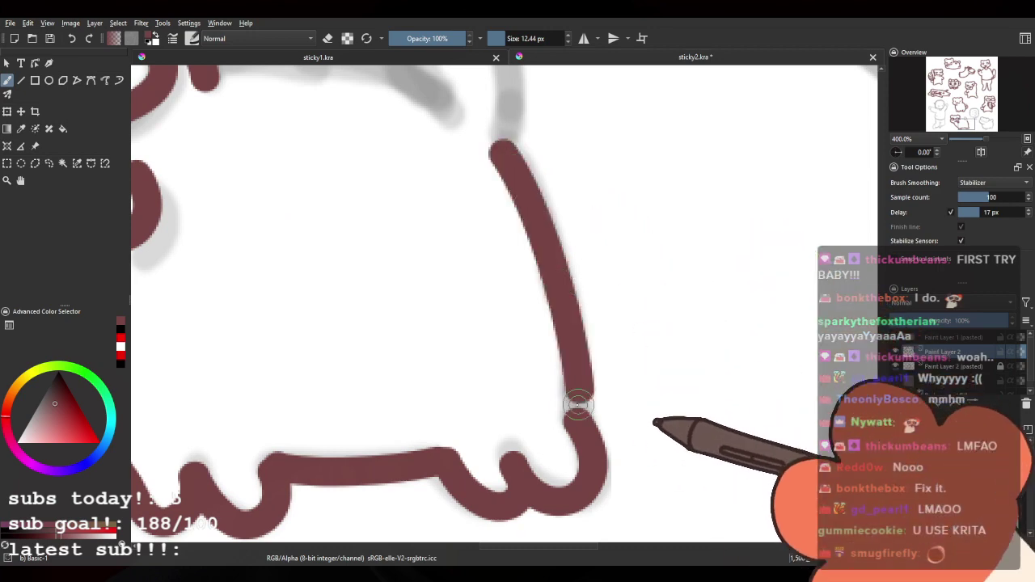
key("ctrl+z")
mouse_move(502, 148)
left_mouse_down()
mouse_move(540, 215)
mouse_move(571, 399)
left_mouse_up()
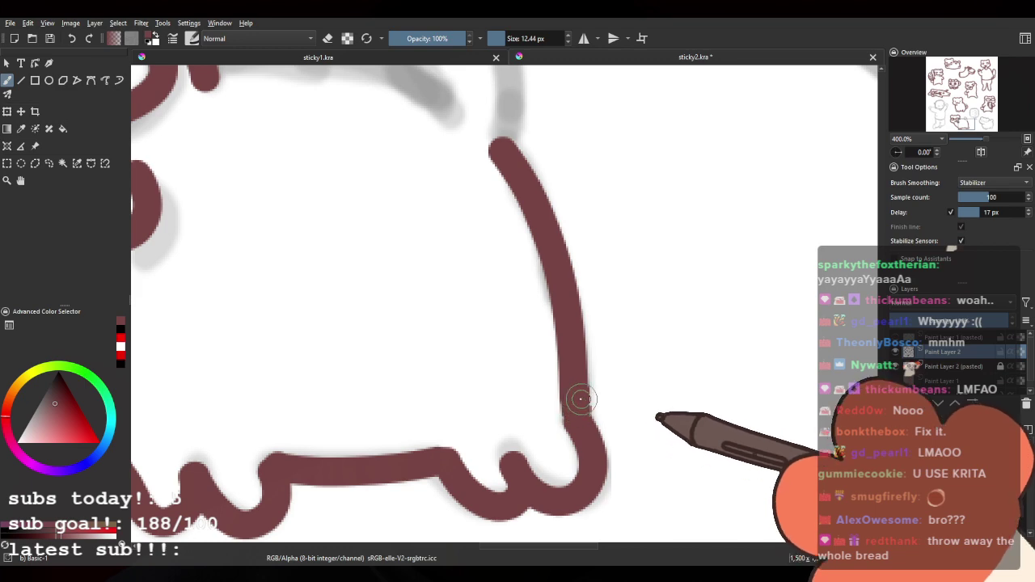
Step: Ink the wide-eyed bear's back line from behind the head to the base of the tail
left_click_drag(442, 248, 526, 441)
mouse_move(293, 246)
left_mouse_down()
mouse_move(333, 250)
mouse_move(519, 323)
mouse_move(292, 255)
mouse_move(359, 245)
left_mouse_up()
key("ctrl+z")
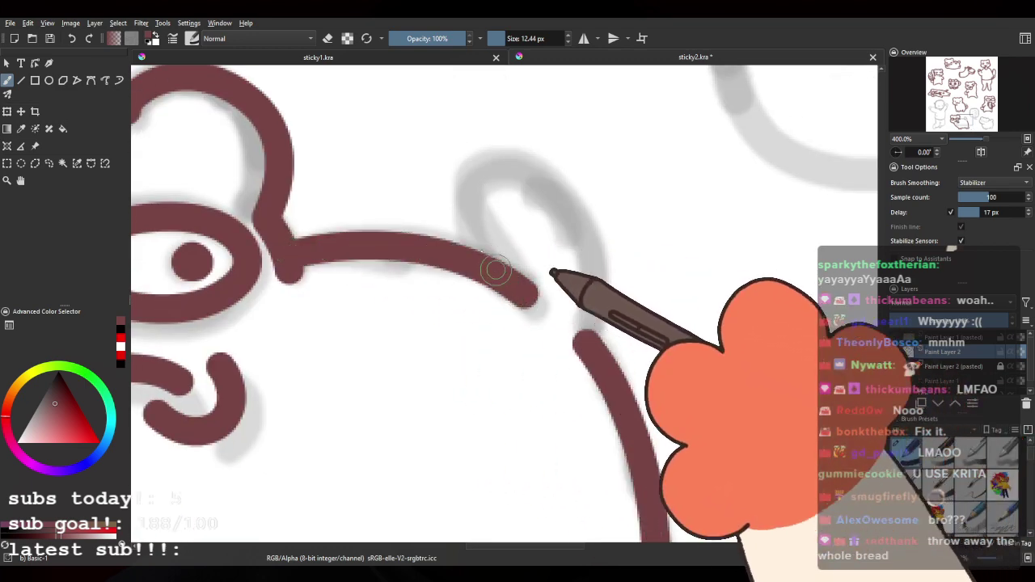
Step: Ink the wide-eyed bear's looped tail between the back line and the rump, redrawing it to match the sketch
left_click_drag(494, 266, 591, 224)
key("ctrl+z")
mouse_move(474, 206)
left_mouse_down()
mouse_move(582, 206)
mouse_move(585, 322)
left_mouse_up()
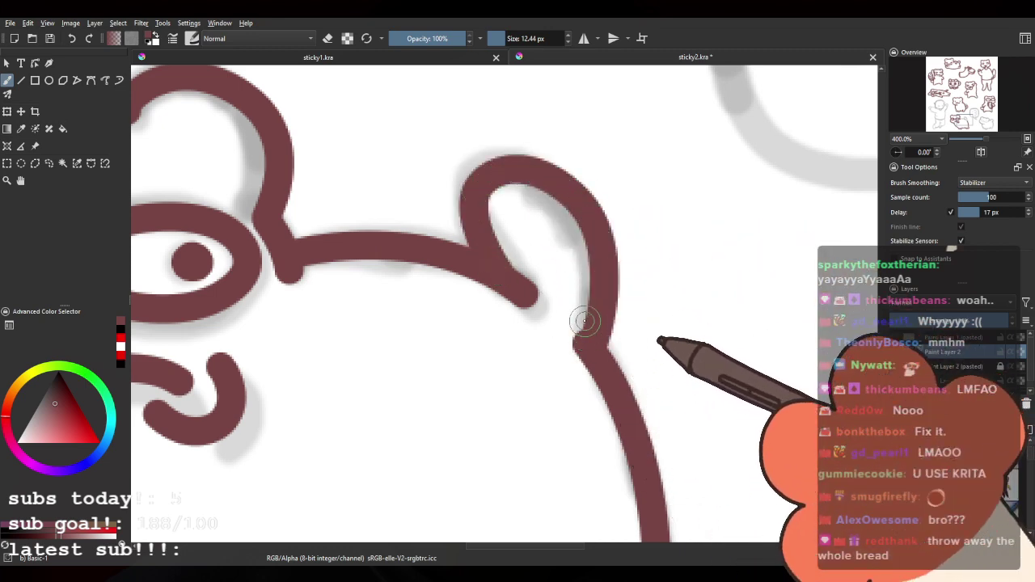
key("ctrl+z")
left_click_drag(497, 275, 553, 178)
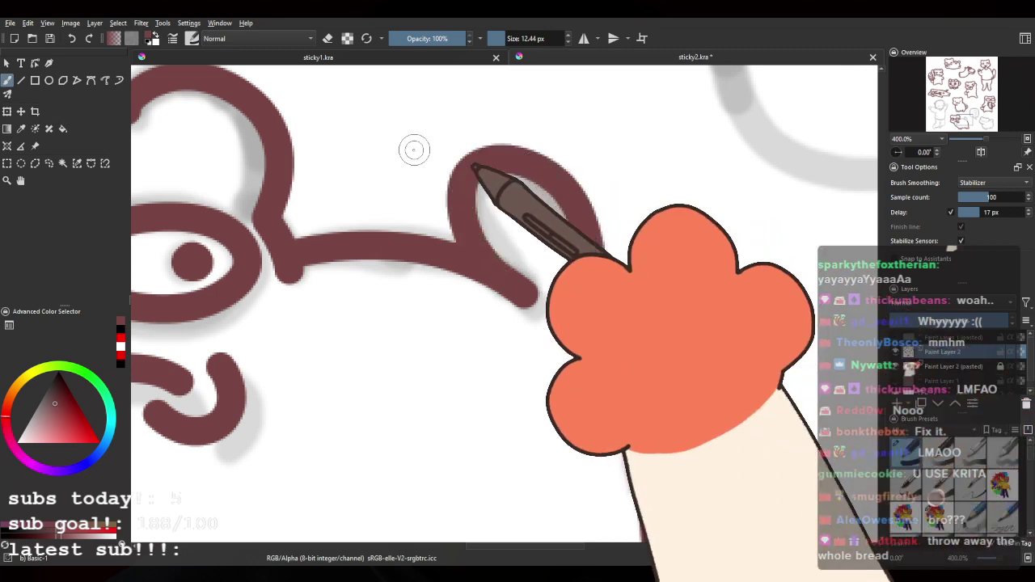
Step: Ink the two dot eyes of the sketched smiley inside the speech bubble, with the canvas rotated to about 90°
scroll(414, 150, "down", 4)
left_click_drag(411, 89, 433, 284)
scroll(485, 222, "down", 3)
scroll(458, 360, "up", 3)
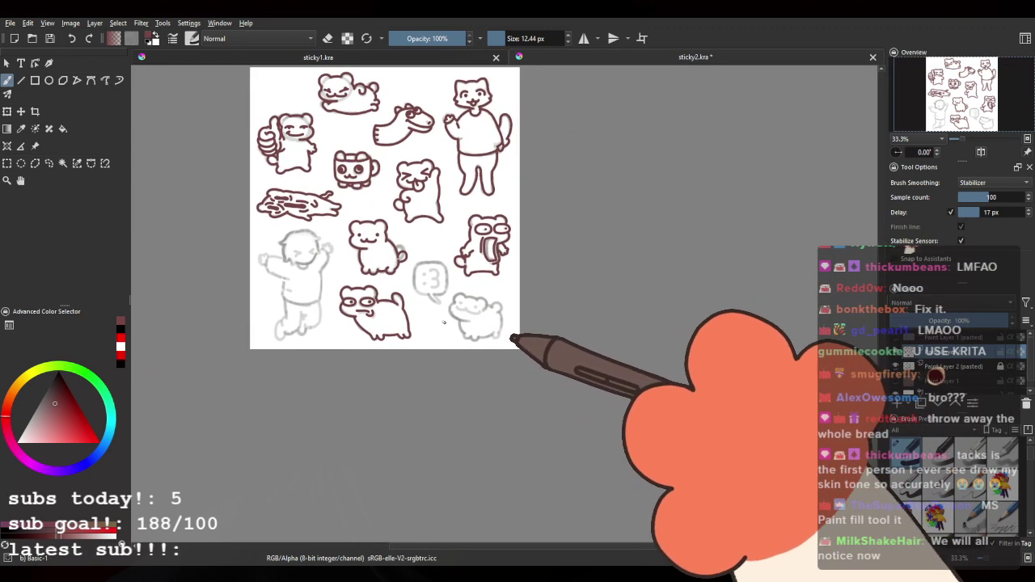
left_click_drag(420, 324, 453, 344)
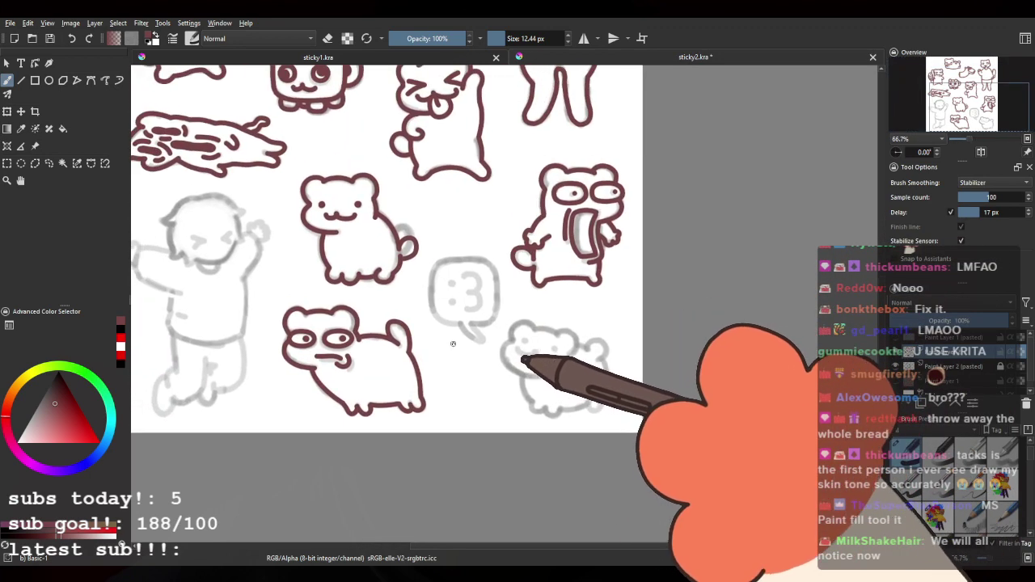
scroll(443, 311, "up", 4)
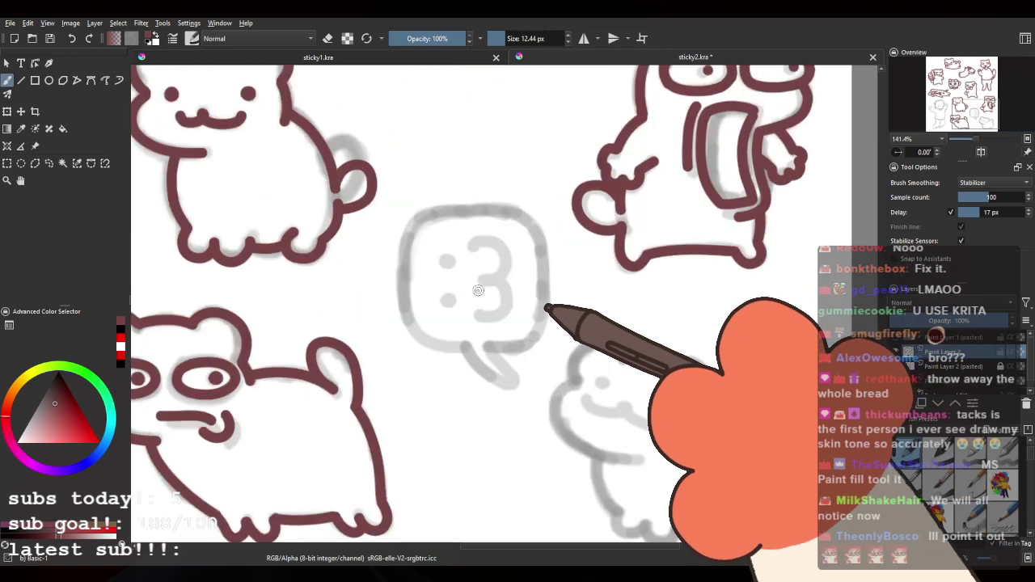
mouse_move(399, 234)
left_mouse_down()
mouse_move(426, 201)
mouse_move(584, 191)
mouse_move(496, 180)
left_mouse_up()
scroll(581, 190, "up", 1)
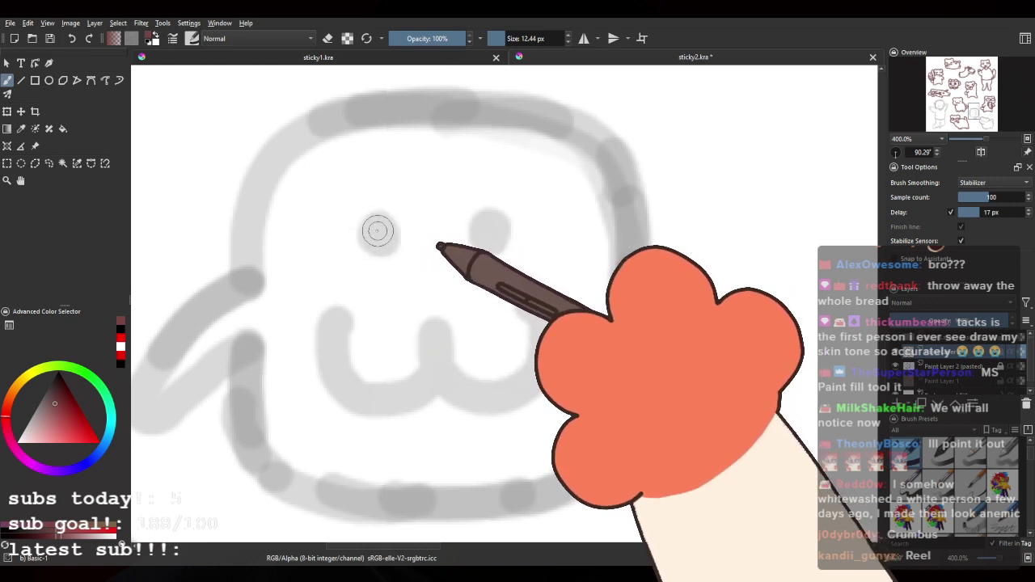
left_click(378, 231)
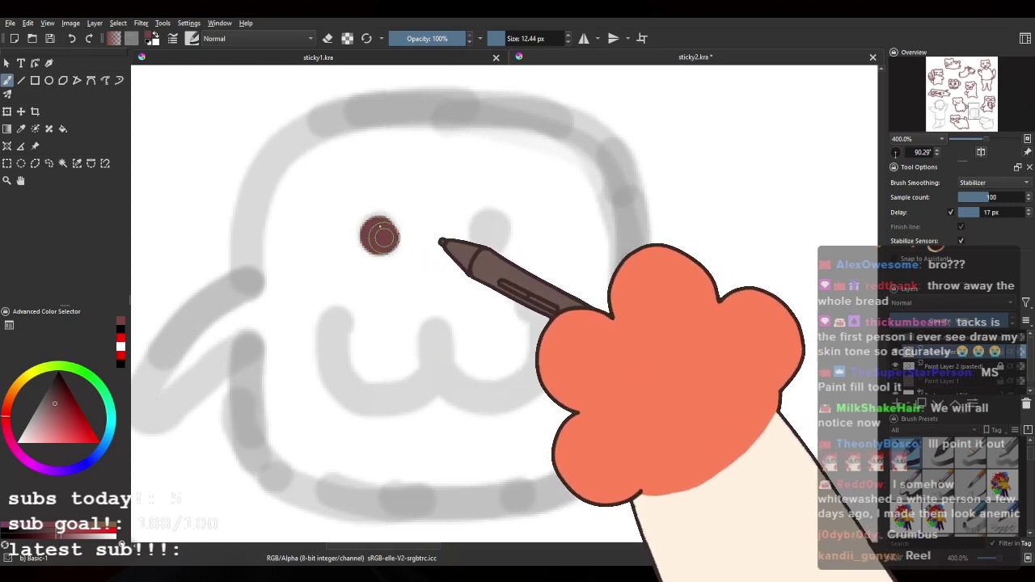
left_click(490, 234)
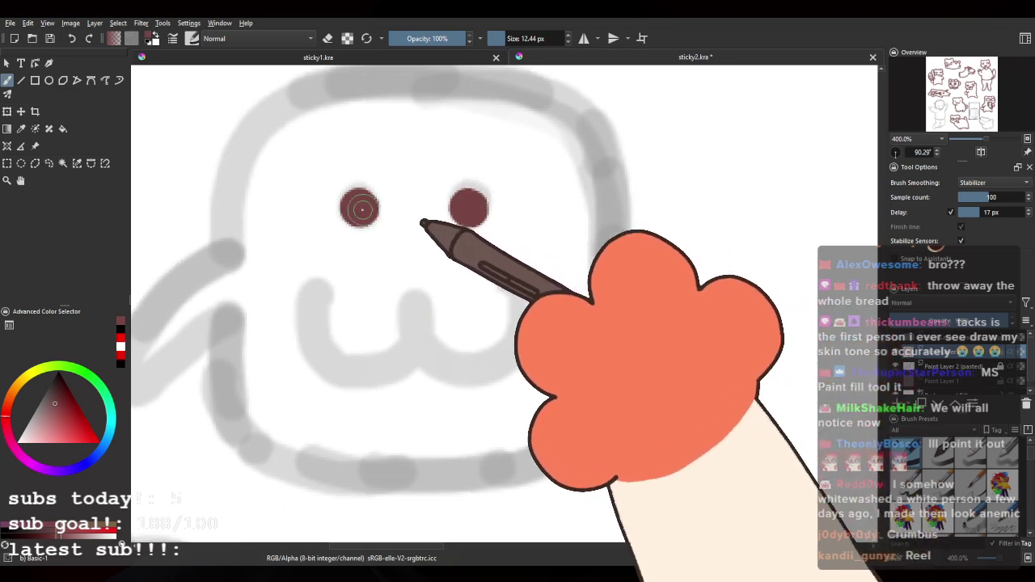
Step: Ink the first curve of the smiley's "3" mouth over the sketch, retrying the stroke until it is smooth
mouse_move(311, 279)
left_mouse_down()
mouse_move(404, 304)
mouse_move(398, 285)
mouse_move(488, 323)
left_mouse_up()
key("ctrl+z")
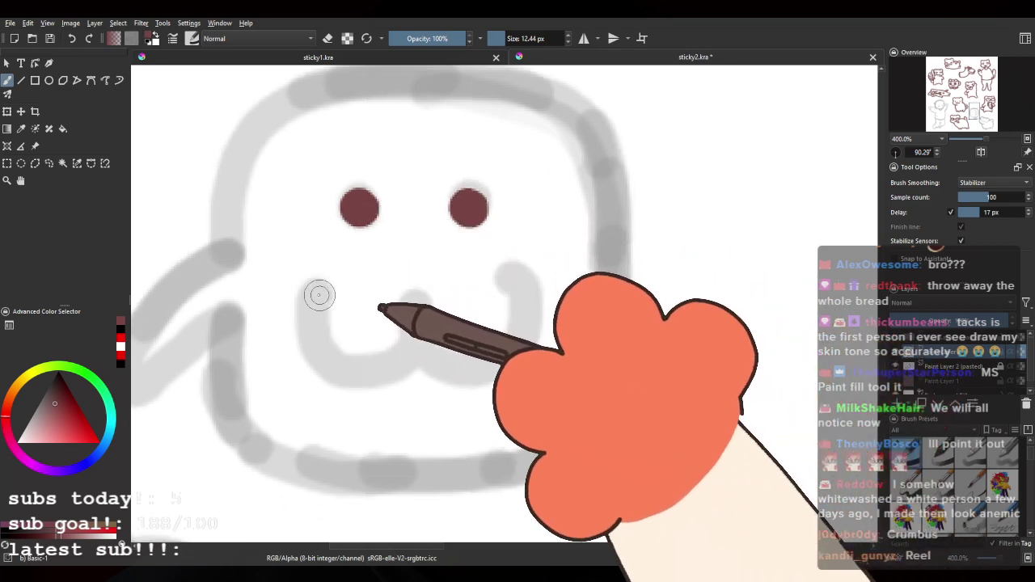
left_click_drag(319, 294, 315, 340)
left_click_drag(412, 307, 530, 283)
key("ctrl+z")
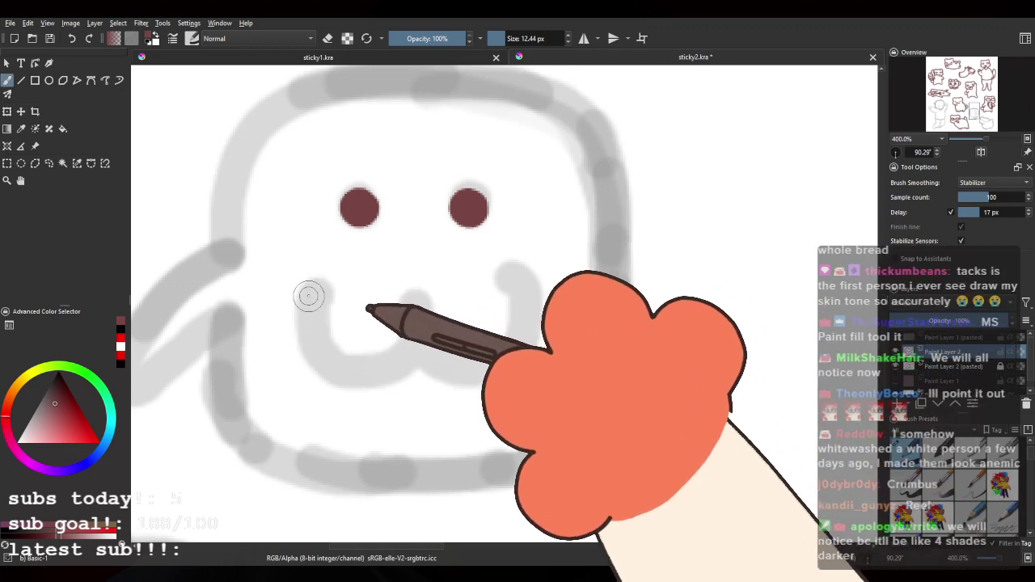
mouse_move(315, 284)
left_mouse_down()
mouse_move(385, 334)
mouse_move(504, 270)
left_mouse_up()
key("ctrl+z")
mouse_move(318, 294)
left_mouse_down()
mouse_move(312, 322)
mouse_move(416, 319)
mouse_move(534, 275)
left_mouse_up()
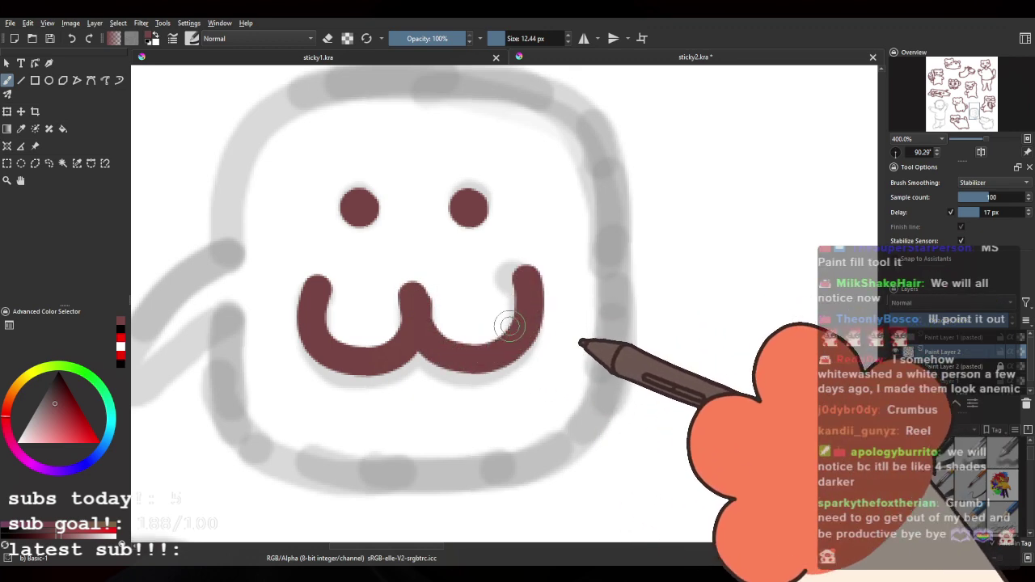
Step: Redraw the second curve of the smiley's "3" mouth so it matches the first one
key("ctrl+z")
left_click_drag(417, 301, 504, 270)
key("ctrl+z")
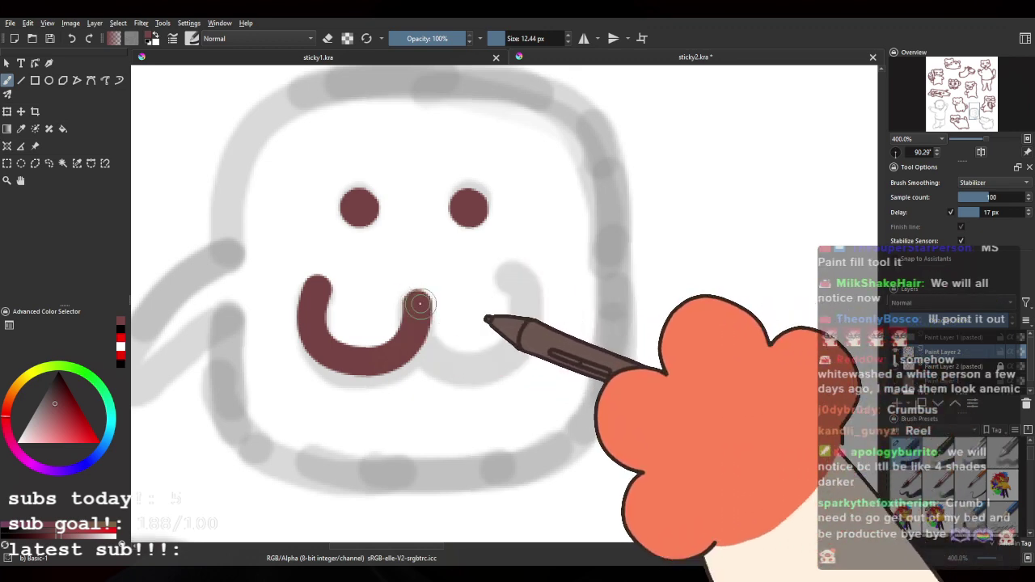
mouse_move(416, 307)
left_mouse_down()
mouse_move(439, 344)
mouse_move(508, 282)
left_mouse_up()
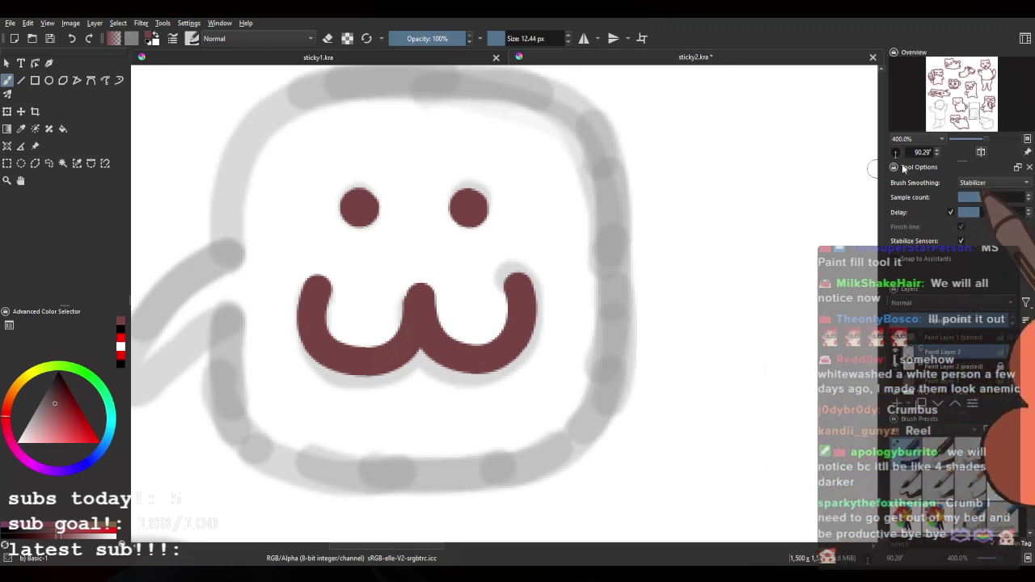
Step: Reset the canvas rotation to 0° and ink the speech bubble's top edge round its upper-left corner
left_click_drag(894, 156, 917, 152)
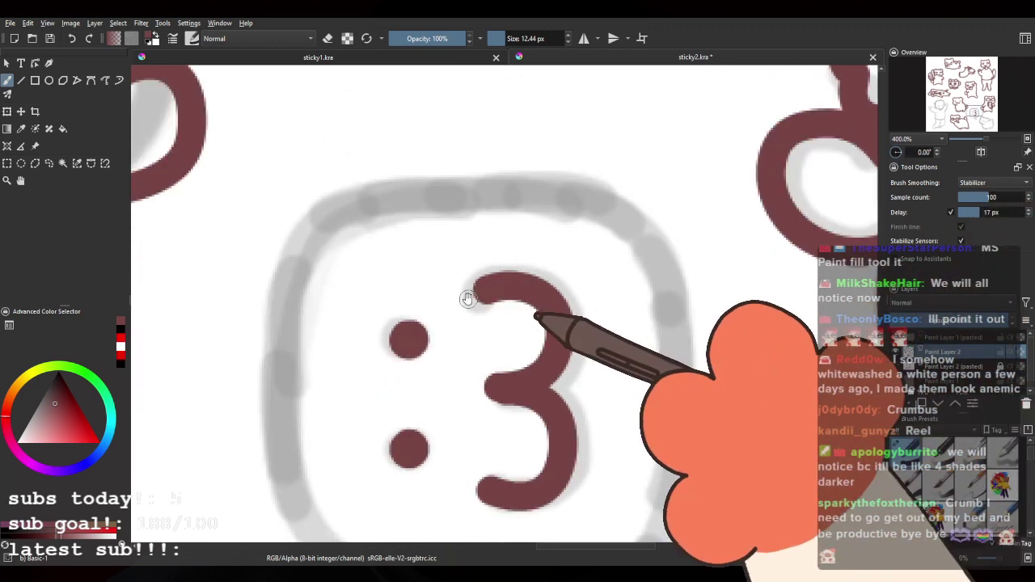
left_click_drag(427, 267, 407, 149)
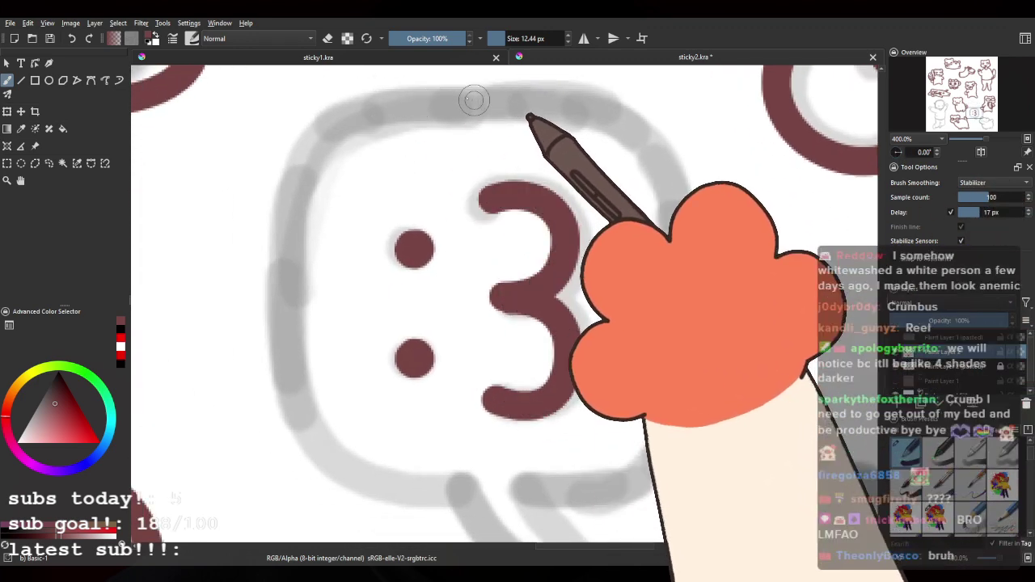
mouse_move(485, 99)
left_mouse_down()
mouse_move(330, 108)
mouse_move(295, 182)
mouse_move(296, 320)
left_mouse_up()
key("ctrl+z")
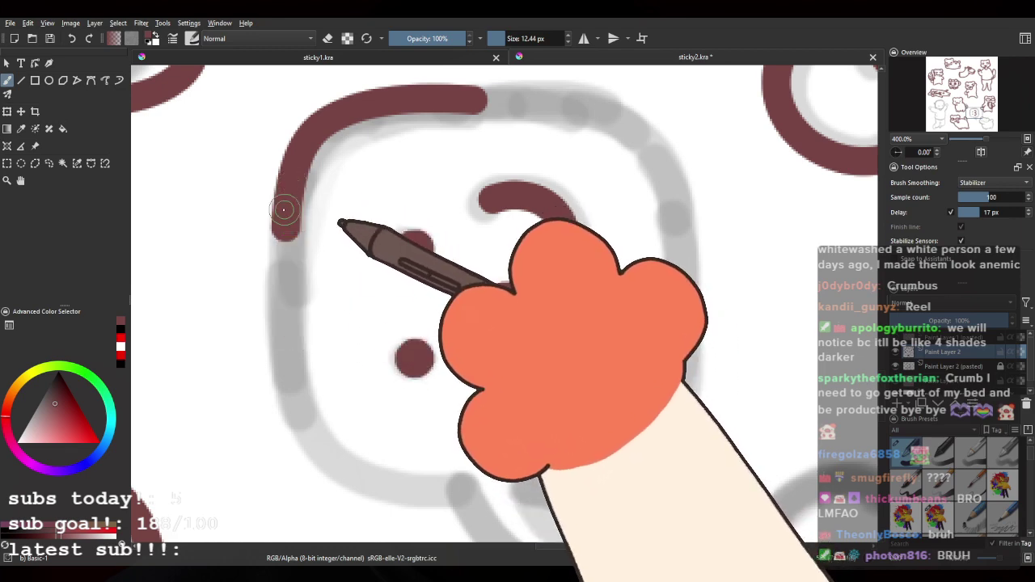
Step: Ink the speech bubble's left side downward from the upper-left corner, redrawing uneven strokes
left_click_drag(286, 210, 296, 401)
left_click_drag(293, 364, 285, 283)
key("ctrl+z")
left_click_drag(277, 144, 283, 320)
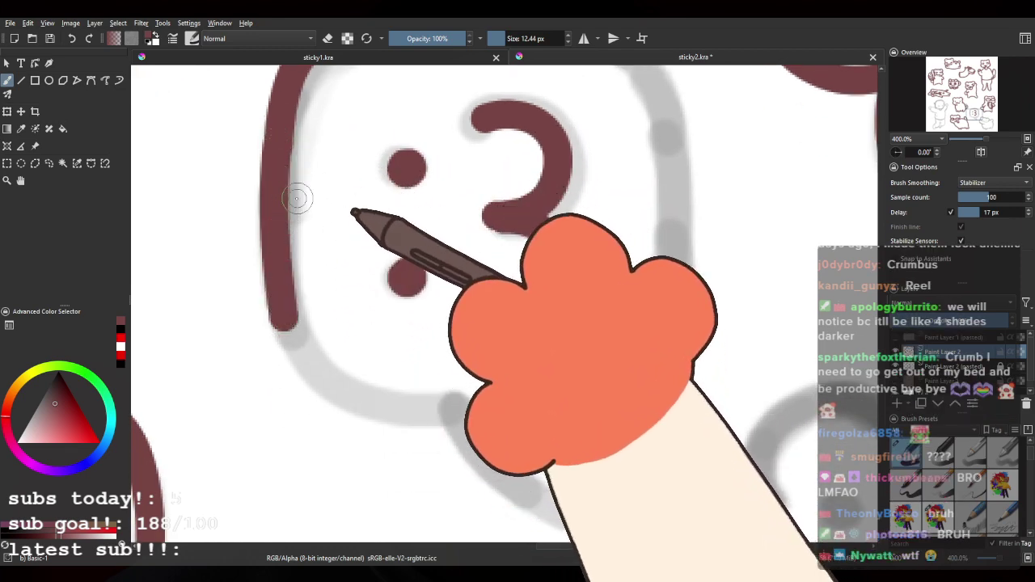
left_click_drag(300, 237, 286, 264)
key("ctrl+z")
mouse_move(264, 173)
left_mouse_down()
mouse_move(265, 282)
mouse_move(261, 235)
left_mouse_up()
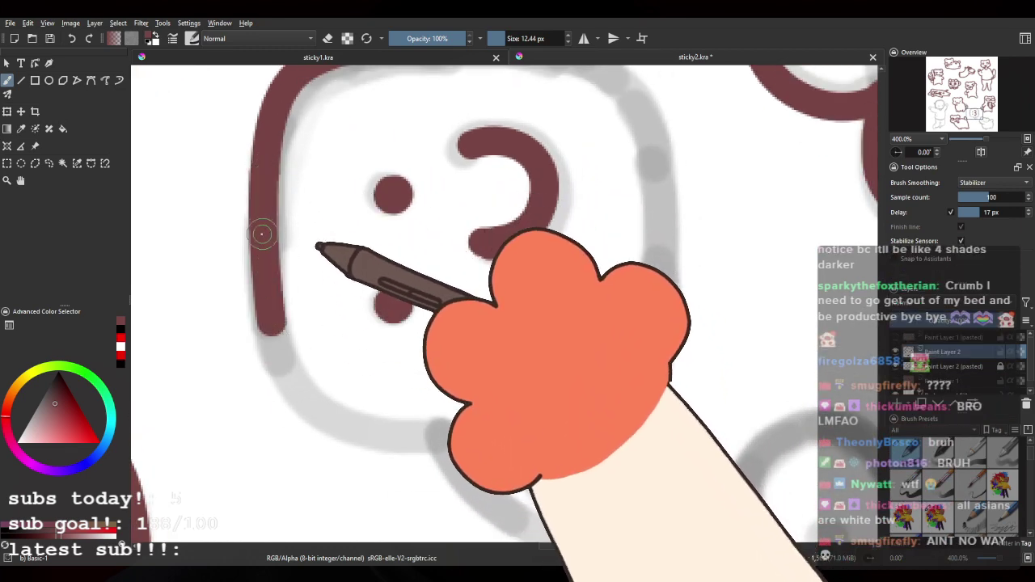
key("ctrl+z")
Step: Ink the speech bubble's lower-left corner and bottom edge up to the start of its pointer
mouse_move(261, 169)
left_mouse_down()
mouse_move(267, 340)
mouse_move(426, 427)
left_mouse_up()
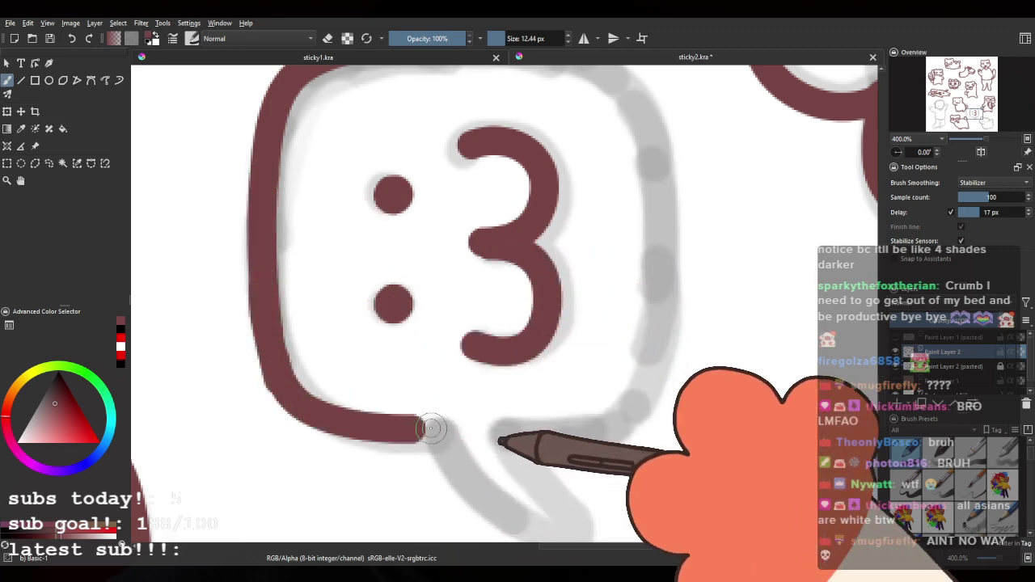
key("ctrl+z")
mouse_move(278, 359)
left_mouse_down()
mouse_move(296, 412)
mouse_move(449, 437)
left_mouse_up()
scroll(356, 364, "up", 3)
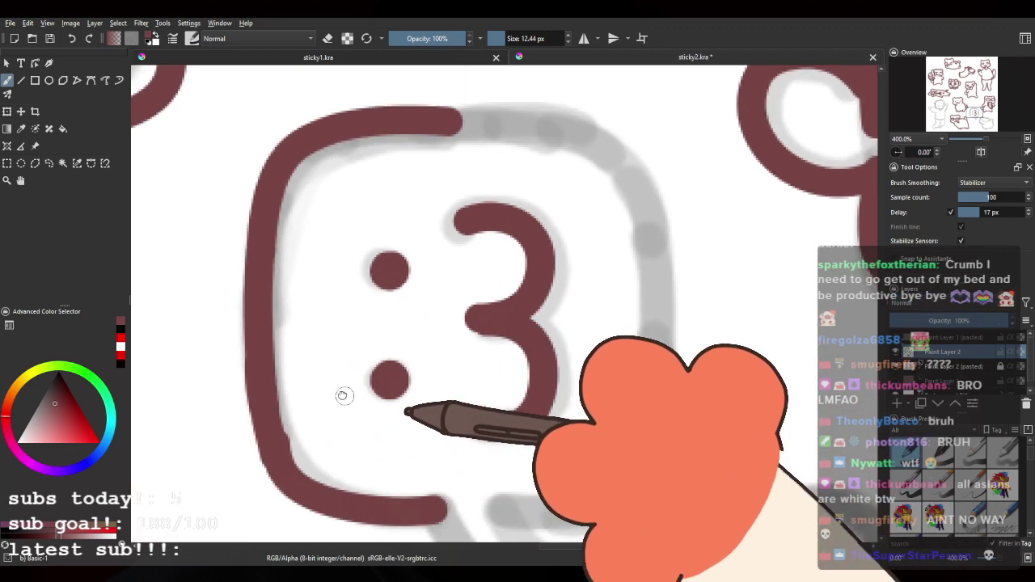
Step: Smooth the bumps along the speech bubble's left outline with the eraser, then return to painting mode
key("e")
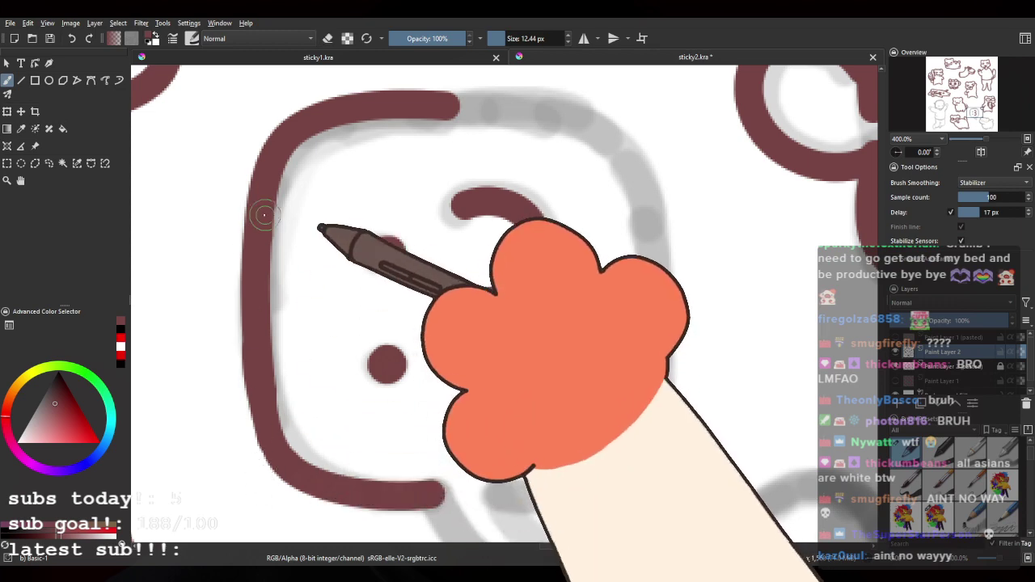
key("e")
left_click_drag(219, 367, 224, 289)
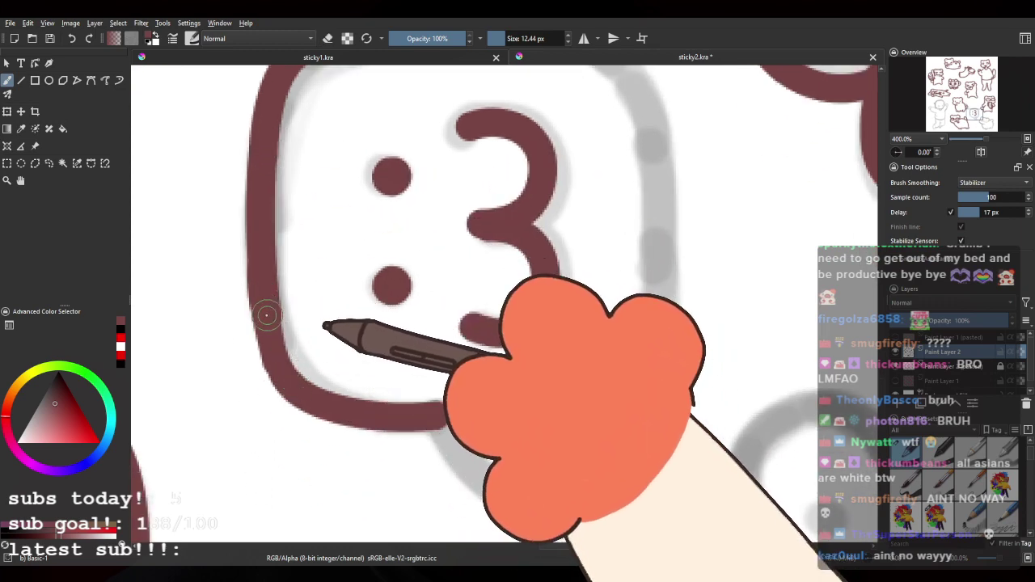
left_click_drag(533, 117, 432, 194)
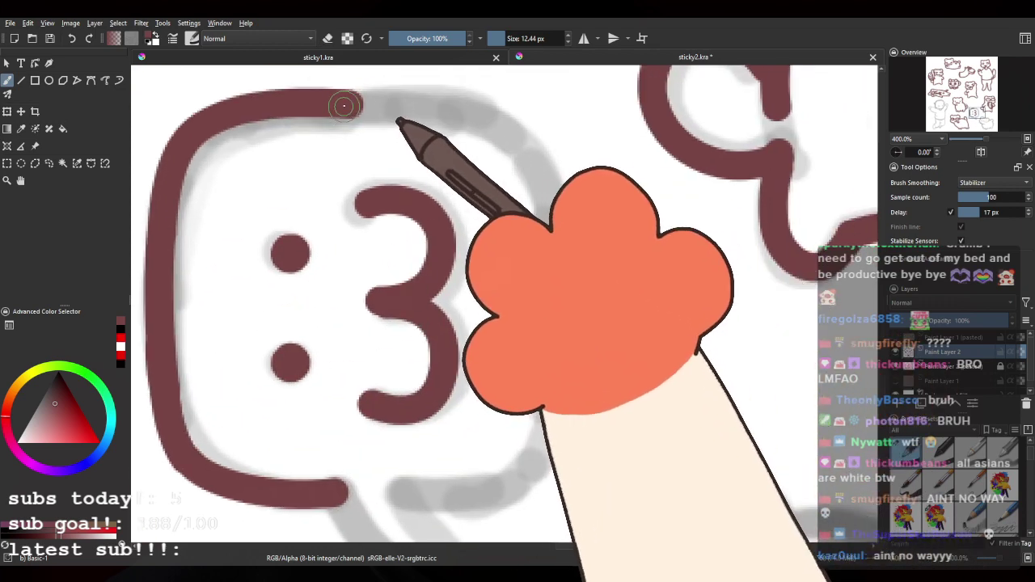
mouse_move(345, 102)
left_mouse_down()
mouse_move(393, 103)
mouse_move(500, 135)
left_mouse_up()
key("ctrl+z")
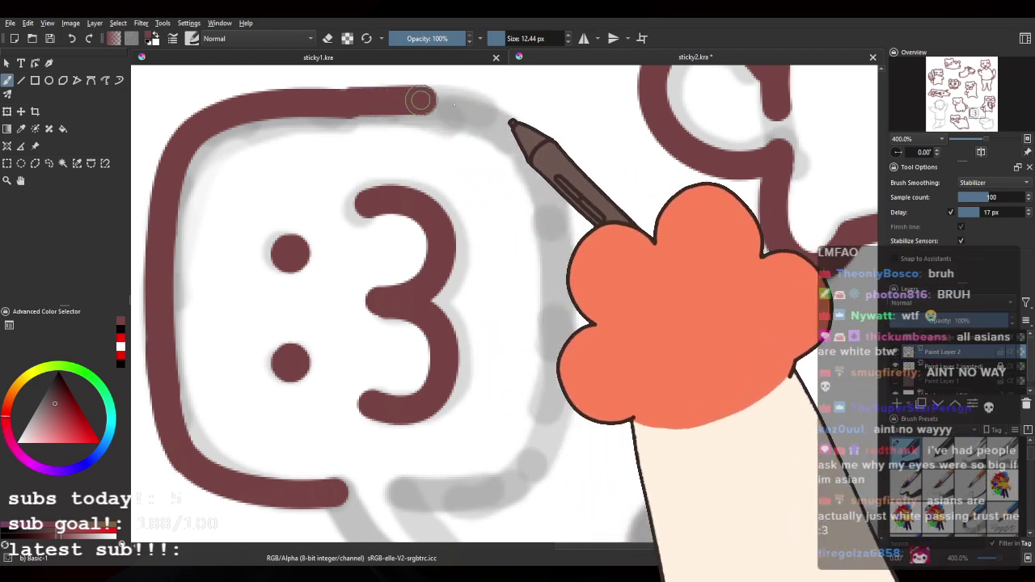
left_click_drag(429, 167, 386, 175)
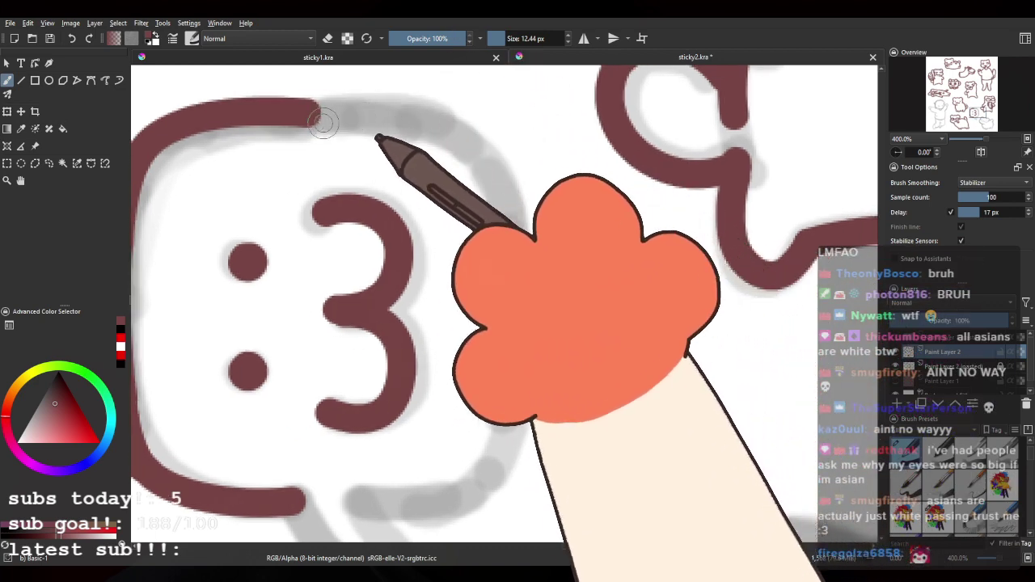
left_click_drag(314, 111, 426, 120)
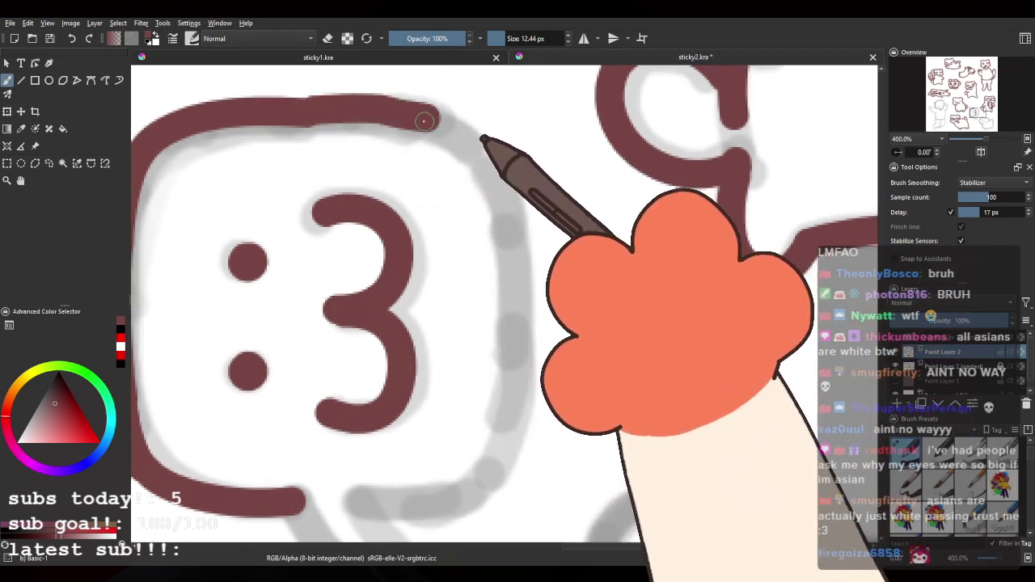
key("ctrl+z")
Step: Trim the underside of the speech bubble's top edge with the eraser and ink the edge on into the upper-right corner
key("e")
left_click_drag(262, 142, 328, 135)
key("e")
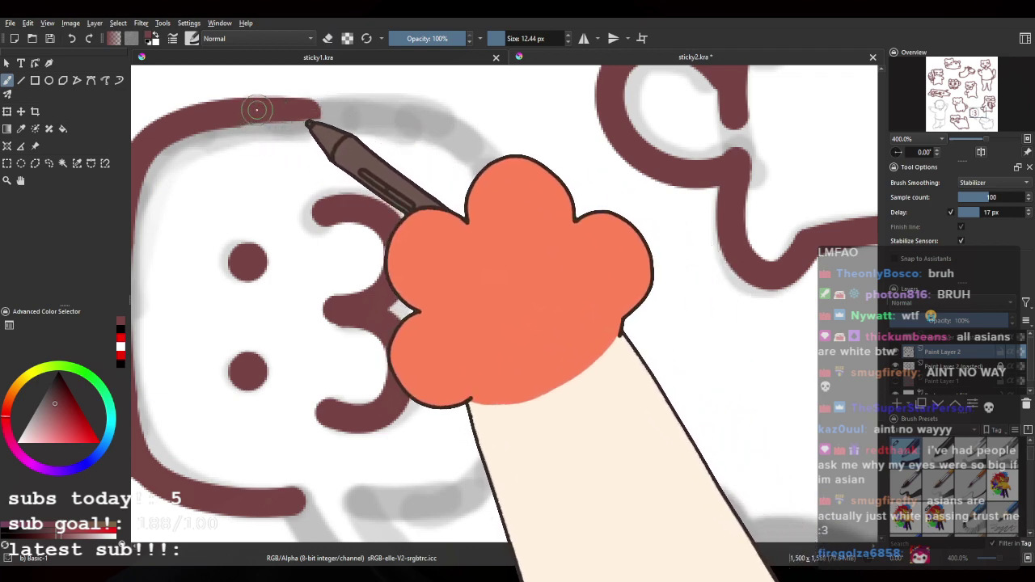
left_click_drag(256, 109, 401, 107)
key("ctrl+z")
left_click_drag(251, 111, 415, 116)
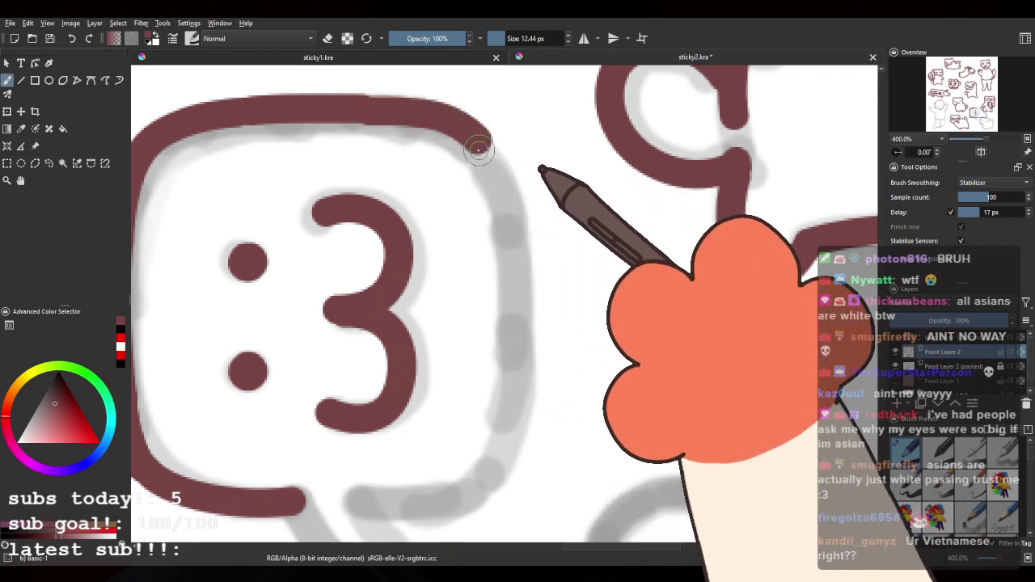
Step: Ink the speech bubble's upper-right corner, right side and lower-right corner, closing the outline back to the pointer's right base
mouse_move(390, 109)
left_mouse_down()
mouse_move(490, 154)
mouse_move(504, 188)
left_mouse_up()
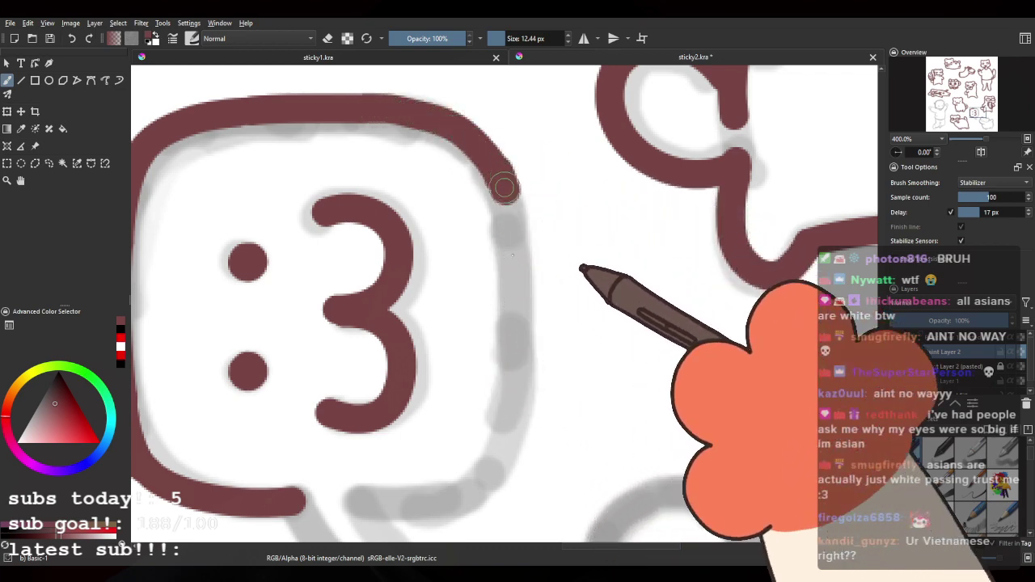
left_click_drag(512, 224, 514, 388)
left_click_drag(504, 361, 513, 248)
key("ctrl+z")
mouse_move(371, 388)
left_mouse_down()
mouse_move(496, 368)
mouse_move(520, 287)
left_mouse_up()
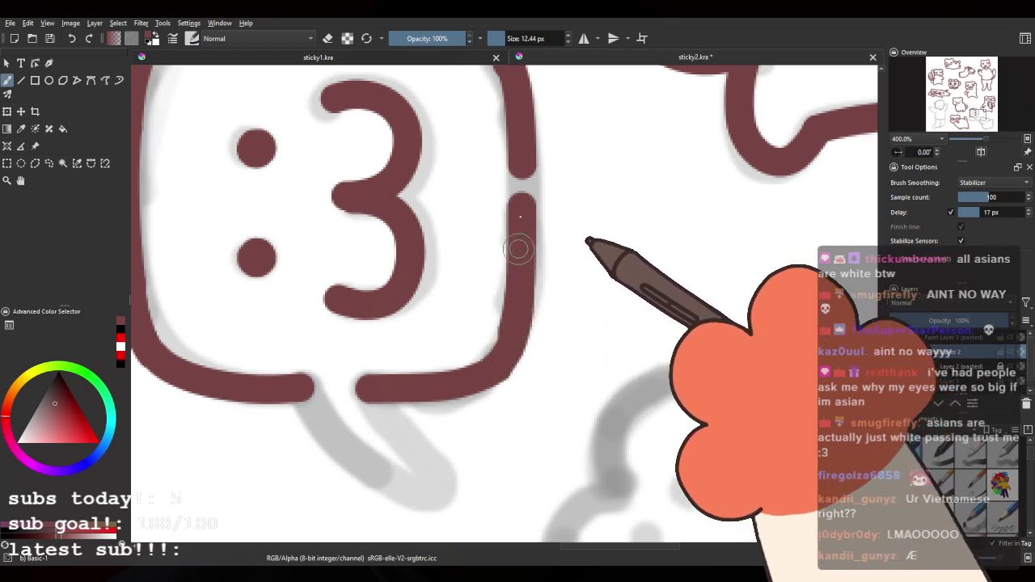
left_click_drag(518, 248, 513, 182)
Step: Smooth uneven spots along the speech bubble's right side with the eraser, then return to painting mode
scroll(504, 231, "up", 3)
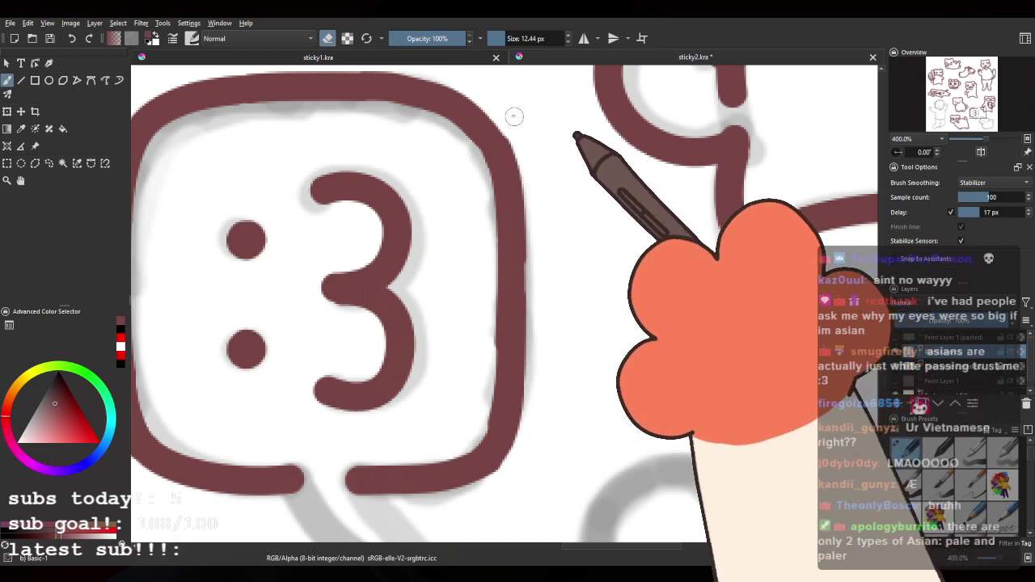
left_click_drag(472, 374, 490, 264)
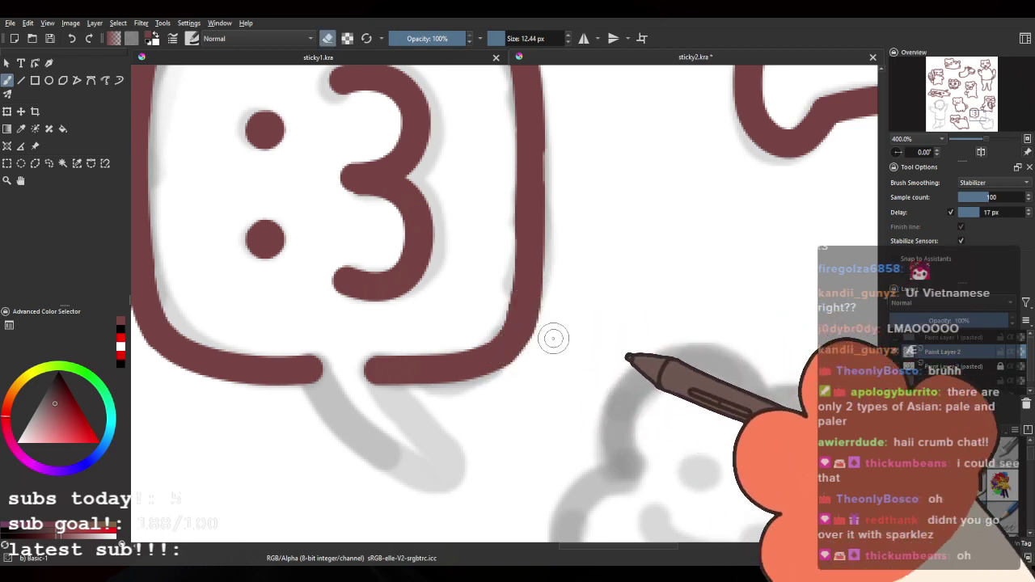
scroll(553, 338, "down", 5)
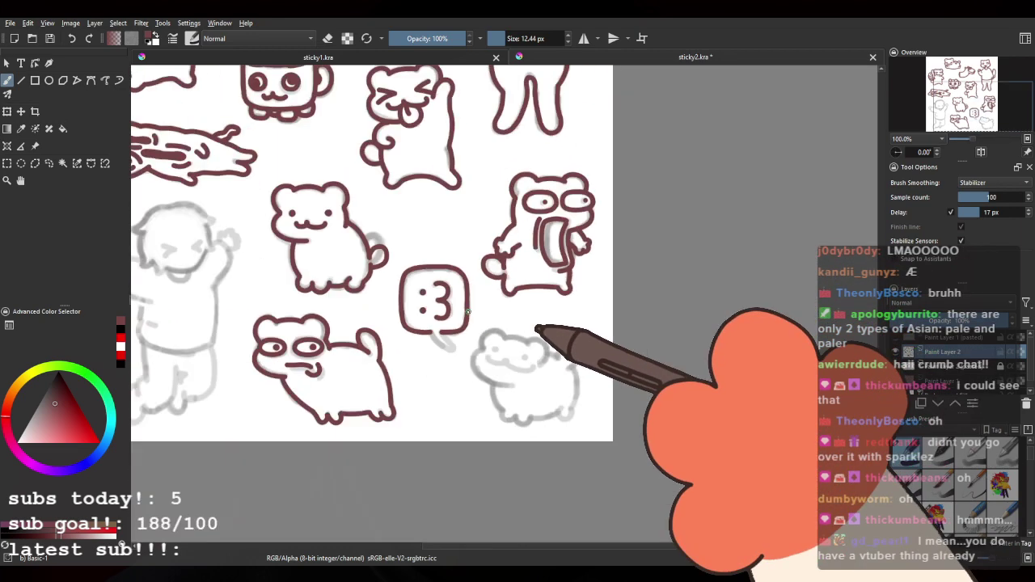
scroll(468, 310, "up", 4)
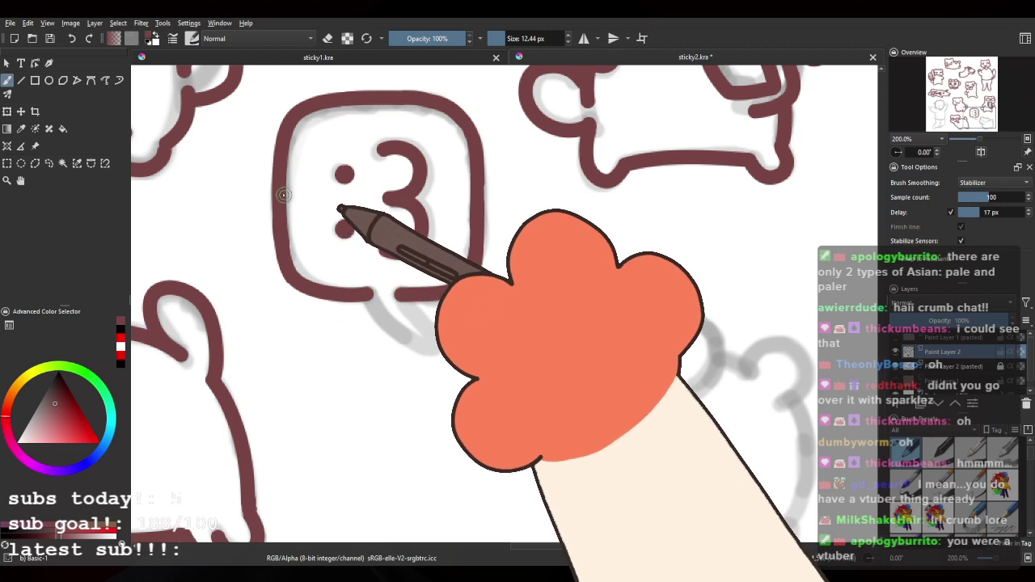
scroll(283, 194, "up", 3)
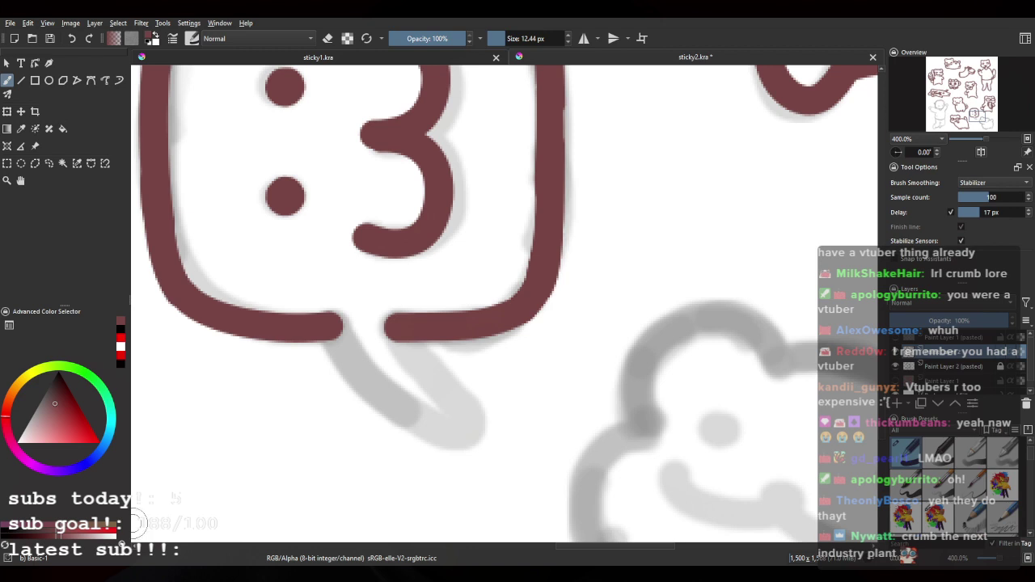
scroll(427, 291, "down", 2)
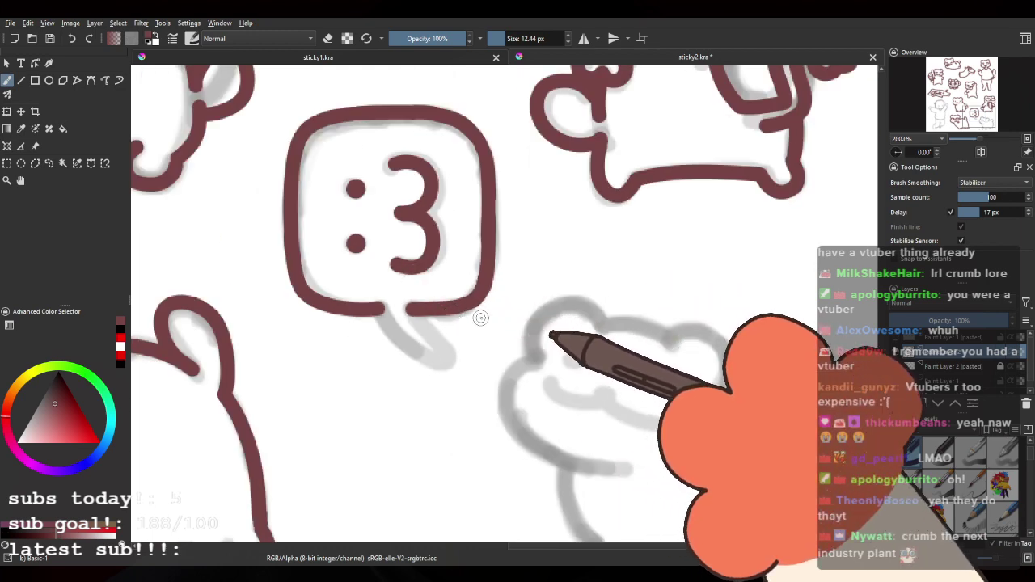
scroll(437, 320, "up", 3)
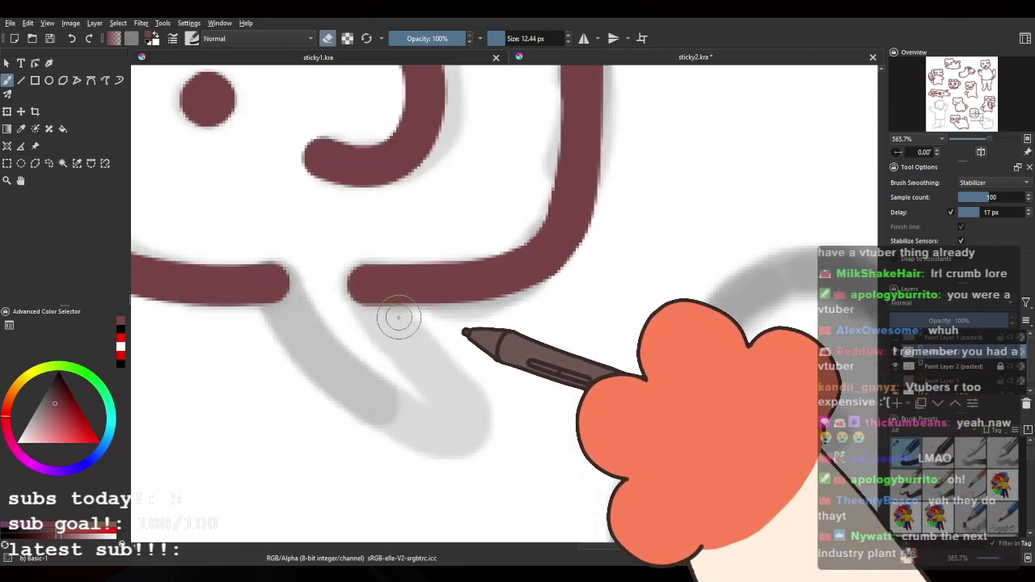
mouse_move(278, 242)
left_mouse_down()
mouse_move(266, 243)
mouse_move(277, 316)
left_mouse_up()
key("e")
mouse_move(246, 282)
left_mouse_down()
mouse_move(278, 284)
mouse_move(246, 282)
mouse_move(266, 288)
mouse_move(330, 271)
mouse_move(296, 268)
mouse_move(338, 182)
left_mouse_up()
key("ctrl+z")
key("ctrl+z")
key("ctrl+z")
Step: Try to ink the speech bubble's pointer down to its tip and back up, then undo the stroke
mouse_move(357, 218)
left_mouse_down()
mouse_move(373, 347)
mouse_move(437, 440)
mouse_move(436, 333)
left_mouse_up()
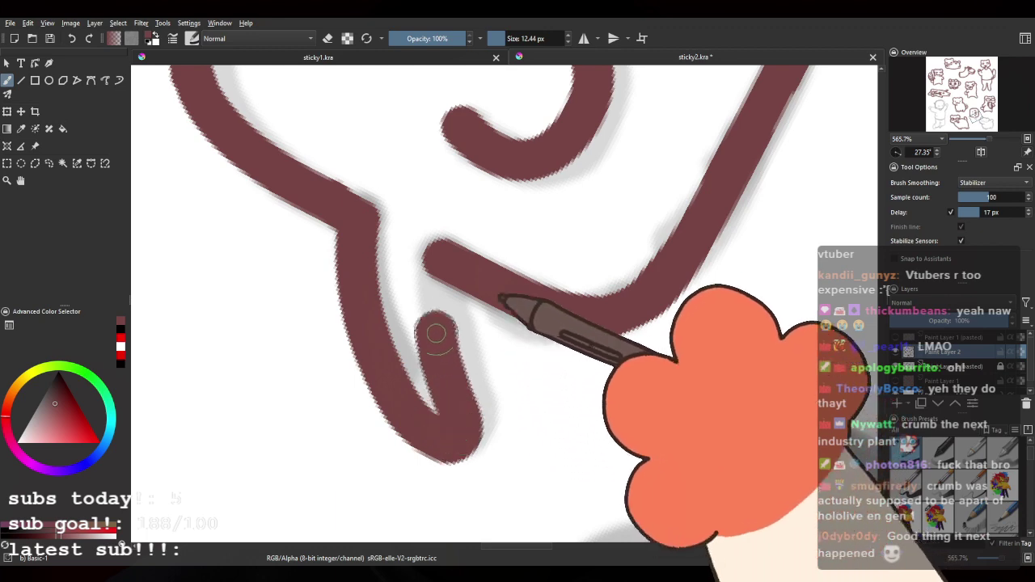
key("ctrl+z")
mouse_move(351, 224)
left_mouse_down()
mouse_move(358, 267)
mouse_move(406, 398)
mouse_move(456, 436)
mouse_move(434, 321)
mouse_move(435, 252)
left_mouse_up()
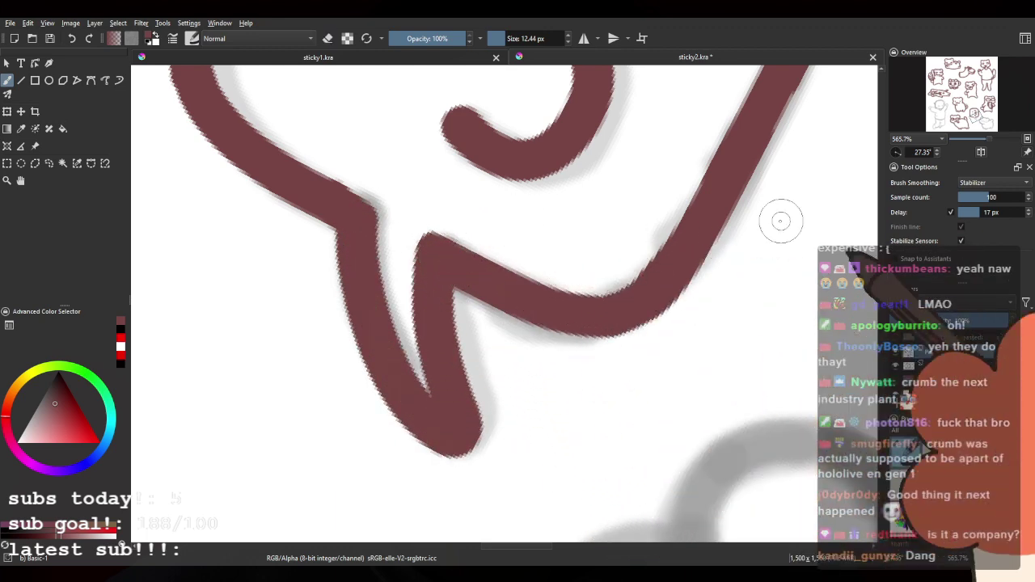
left_click(896, 152)
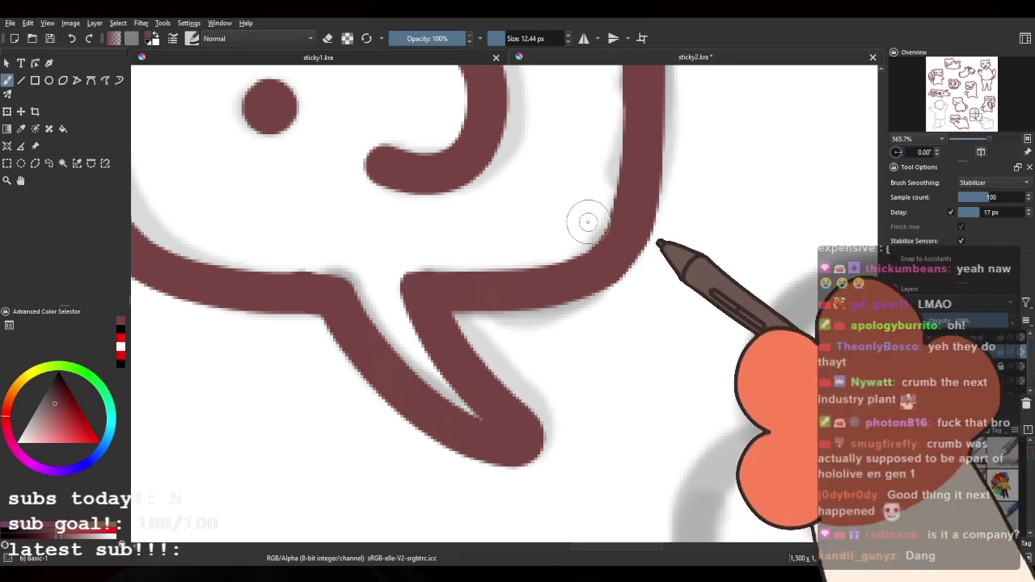
scroll(527, 226, "down", 6)
left_click_drag(559, 211, 489, 287)
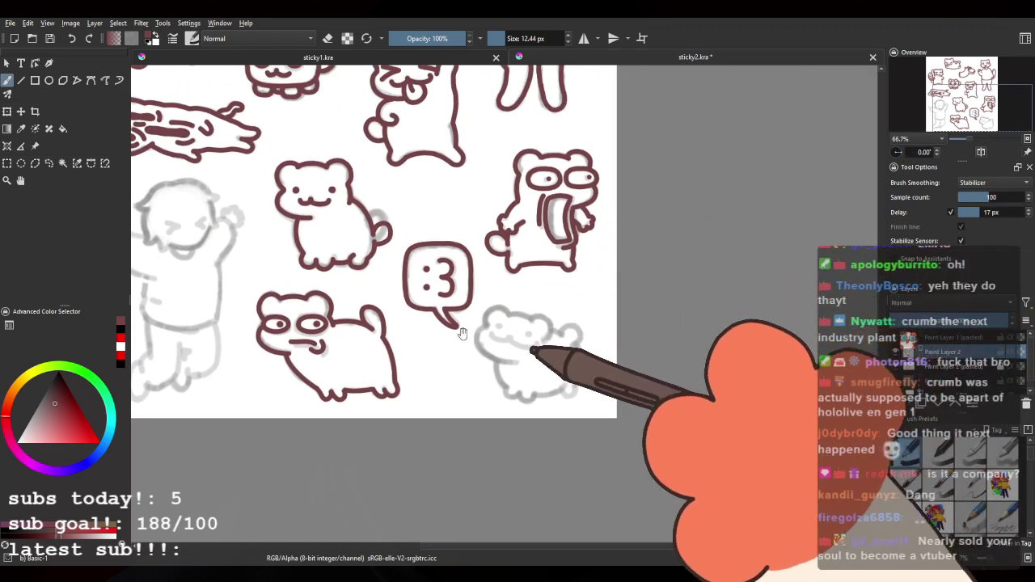
scroll(469, 299, "up", 4)
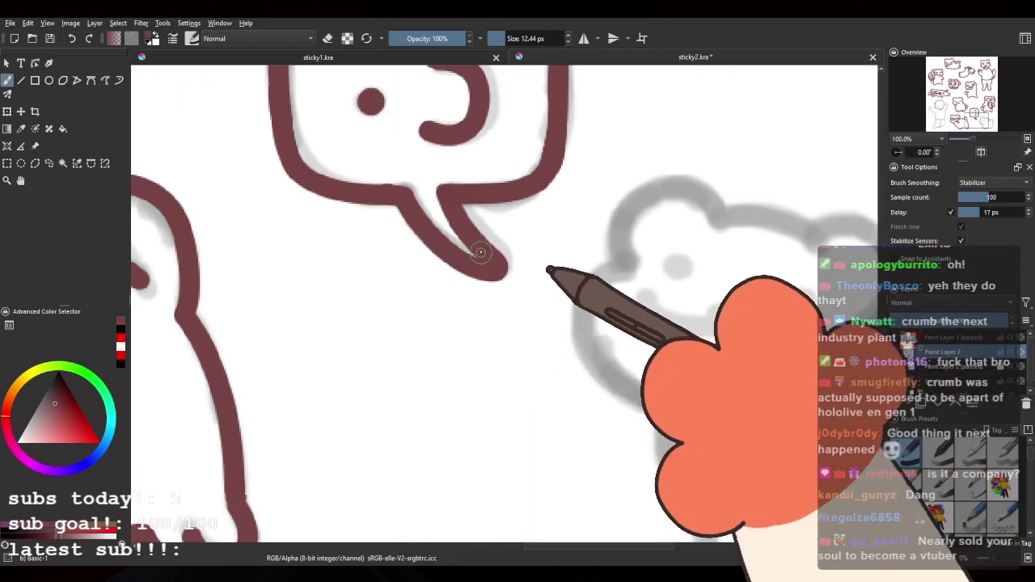
scroll(506, 178, "up", 2)
key("ctrl+z")
Step: Ink a slimmer pointer on the speech bubble, joining both ends to the bottom edge, and reset the canvas rotation
mouse_move(289, 279)
left_mouse_down()
mouse_move(371, 154)
mouse_move(332, 207)
left_mouse_up()
mouse_move(363, 152)
left_mouse_down()
mouse_move(357, 206)
mouse_move(377, 334)
mouse_move(413, 387)
mouse_move(427, 277)
left_mouse_up()
key("ctrl+z")
mouse_move(359, 155)
left_mouse_down()
mouse_move(376, 317)
mouse_move(418, 389)
mouse_move(443, 369)
mouse_move(440, 208)
left_mouse_up()
left_click_drag(583, 245, 578, 285)
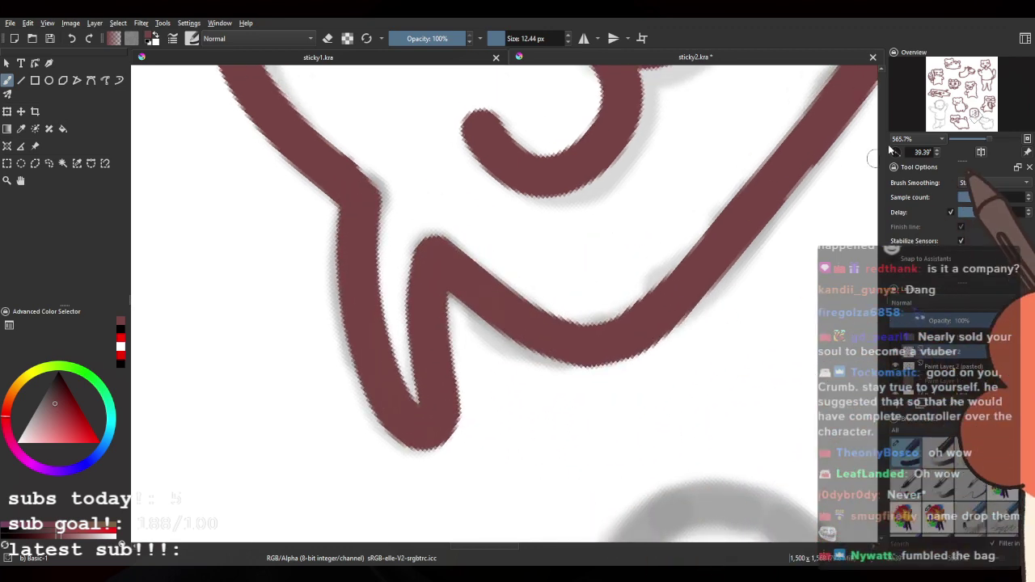
double_click(898, 152)
scroll(557, 204, "down", 5)
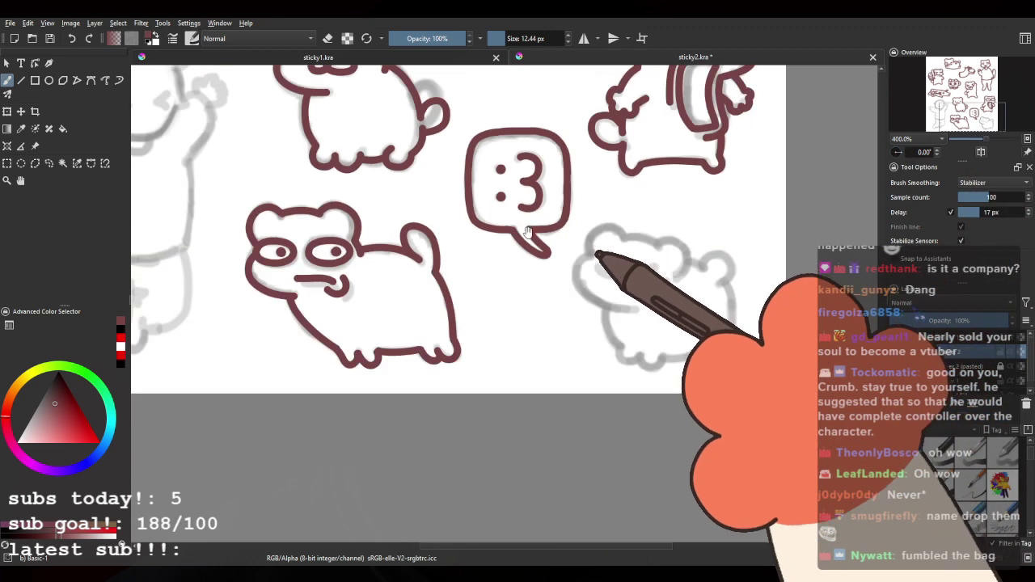
Step: Ink the left ear and top of the head of the small bear in the sheet's lower-right corner
left_click_drag(607, 218, 354, 202)
scroll(495, 229, "up", 4)
left_click_drag(400, 272, 324, 282)
mouse_move(309, 335)
left_mouse_down()
mouse_move(374, 196)
mouse_move(424, 212)
mouse_move(276, 297)
mouse_move(410, 214)
left_mouse_up()
key("ctrl+z")
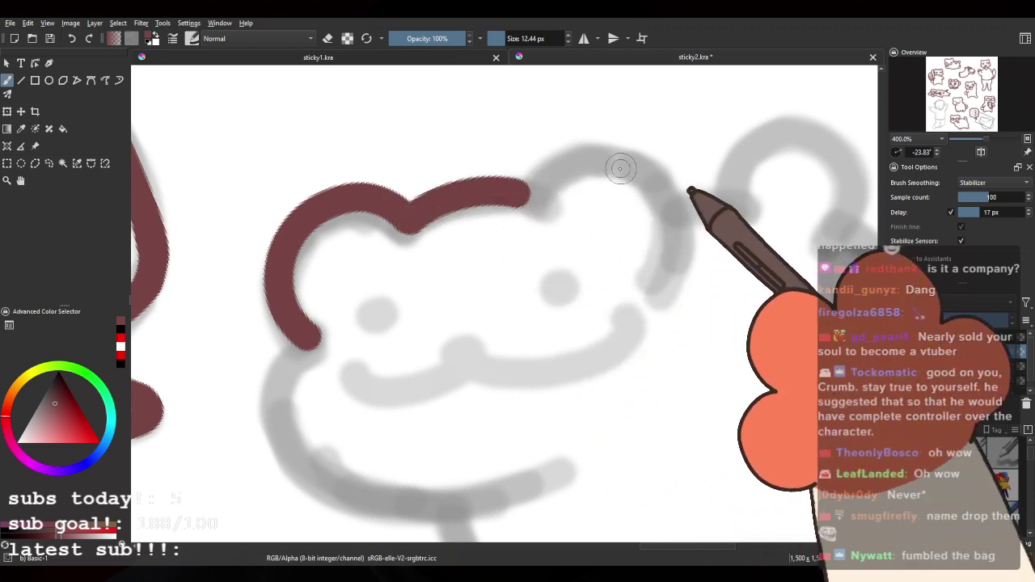
mouse_move(409, 216)
left_mouse_down()
mouse_move(527, 185)
mouse_move(682, 246)
left_mouse_up()
key("ctrl+z")
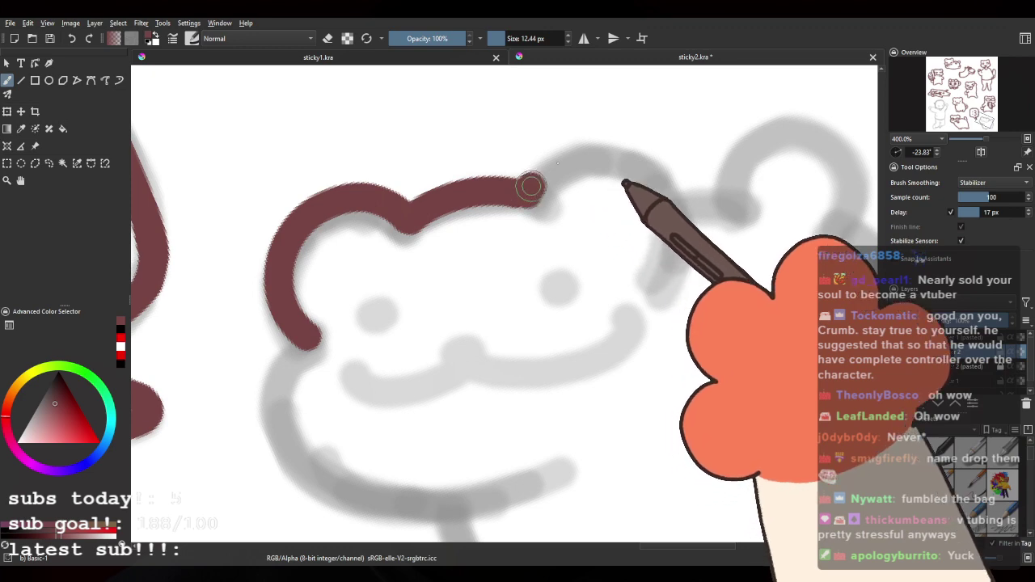
Step: Ink the small bear's right ear from the head top down to the cheek, redrawing uneven strokes
mouse_move(531, 187)
left_mouse_down()
mouse_move(599, 160)
mouse_move(671, 231)
left_mouse_up()
key("ctrl+z")
mouse_move(534, 187)
left_mouse_down()
mouse_move(582, 156)
mouse_move(664, 199)
mouse_move(652, 298)
left_mouse_up()
key("ctrl+z")
mouse_move(548, 170)
left_mouse_down()
mouse_move(624, 164)
mouse_move(684, 231)
left_mouse_up()
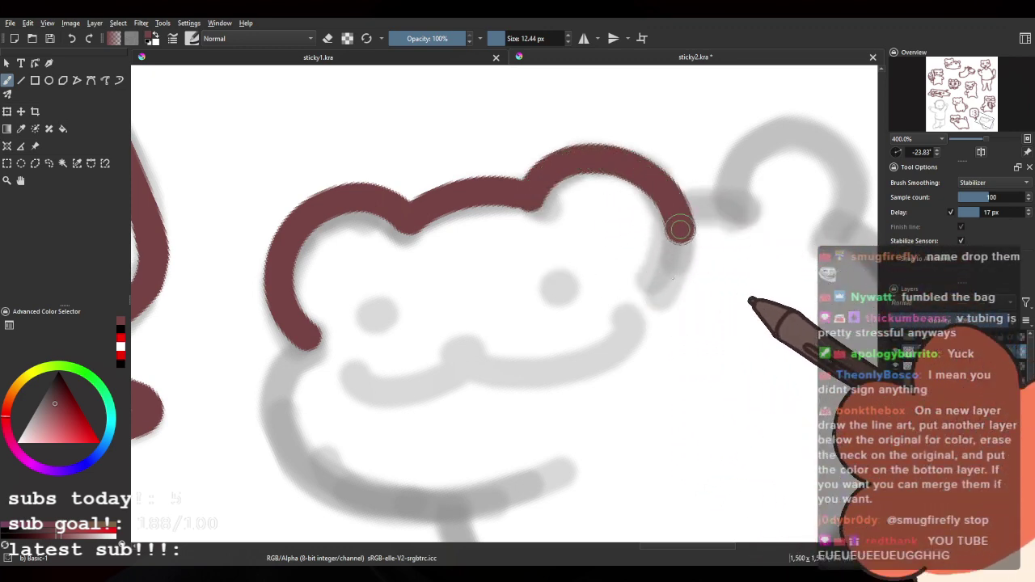
key("ctrl+z")
mouse_move(550, 170)
left_mouse_down()
mouse_move(618, 160)
mouse_move(669, 218)
mouse_move(661, 281)
left_mouse_up()
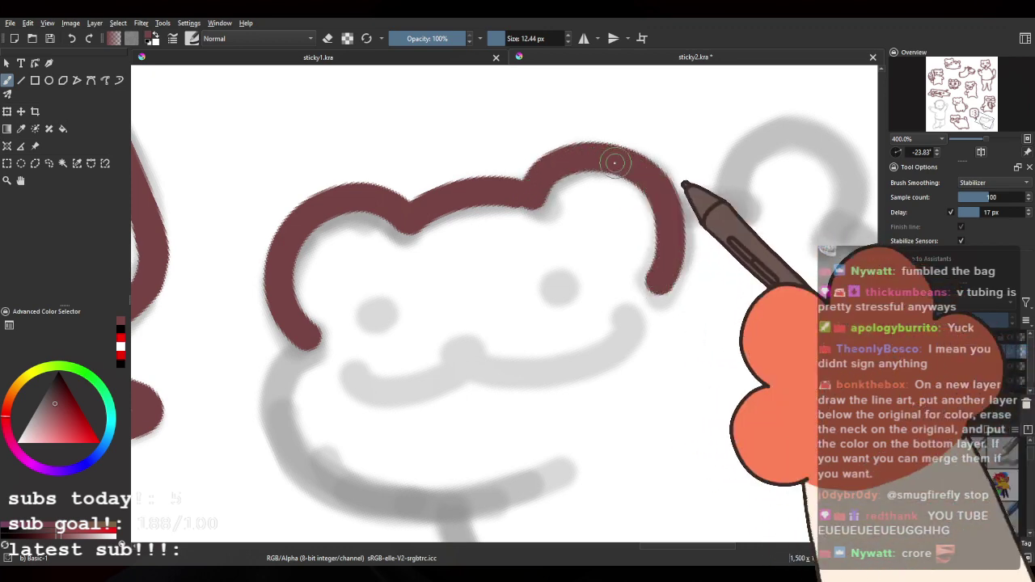
Step: Ink the small bear's two eyes, replacing the first round dots with slightly wider ovals
left_click_drag(486, 229, 470, 230)
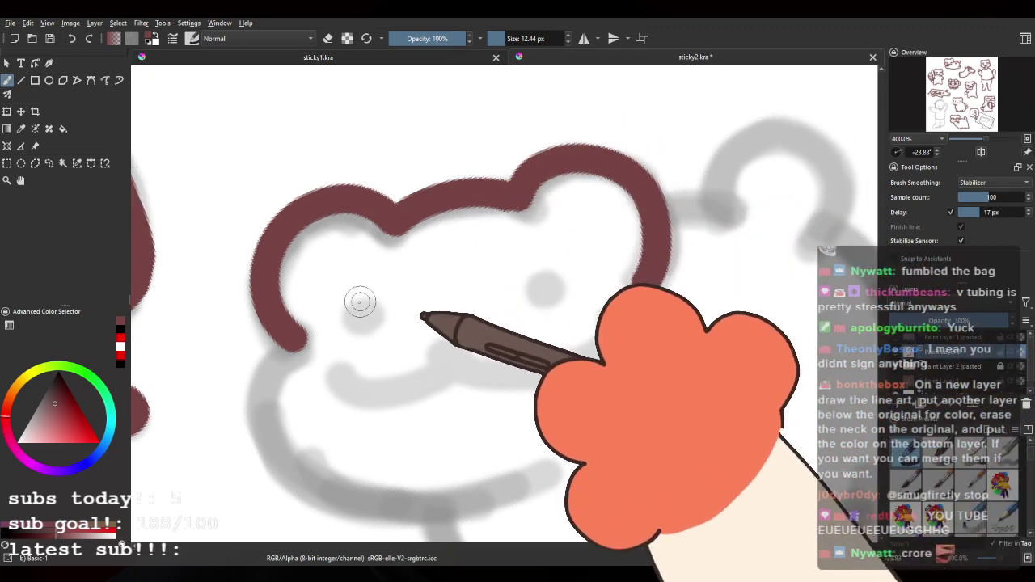
left_click_drag(364, 315, 362, 311)
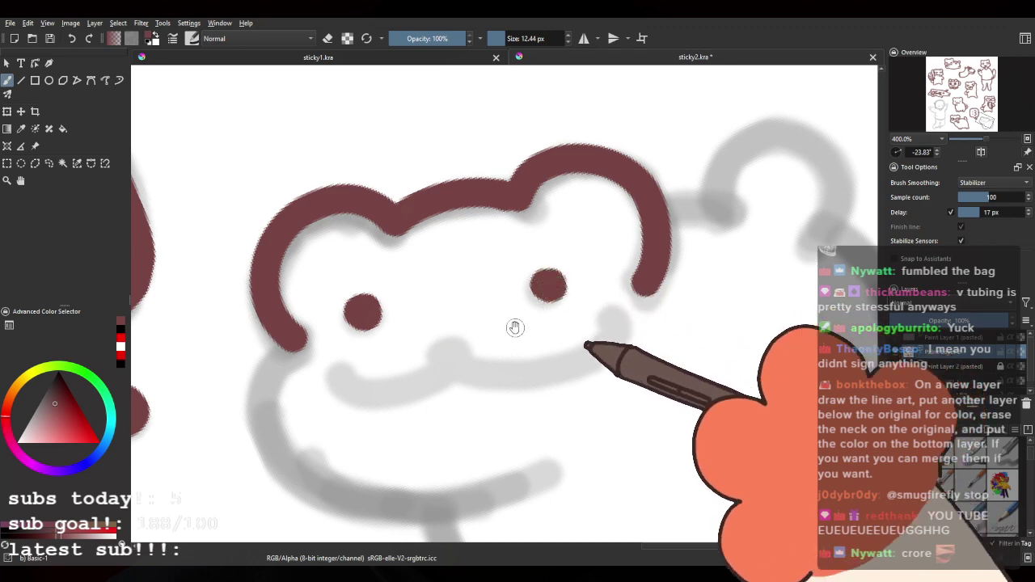
left_click_drag(516, 327, 515, 290)
key("ctrl+z")
key("ctrl+z")
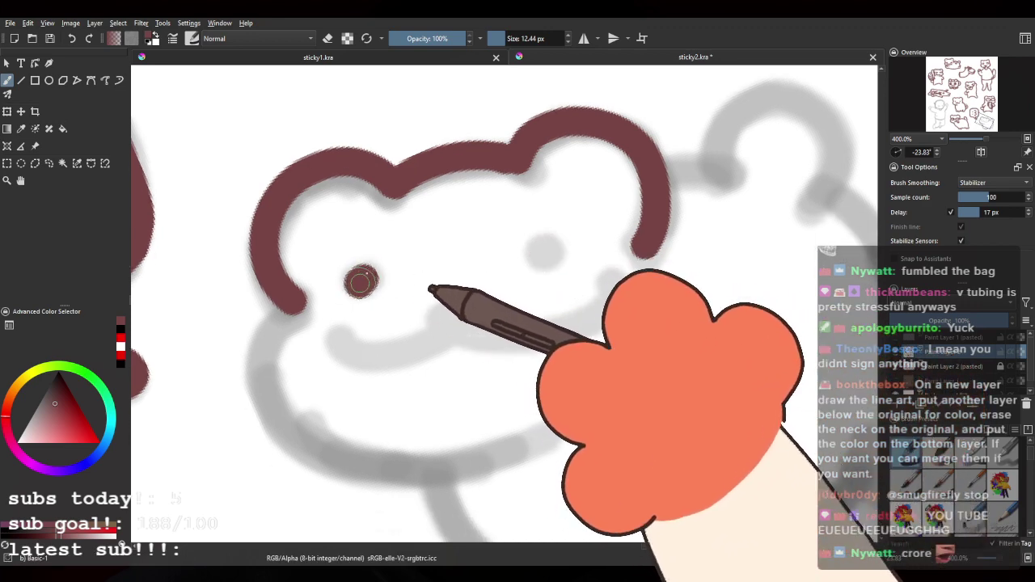
left_click(361, 279)
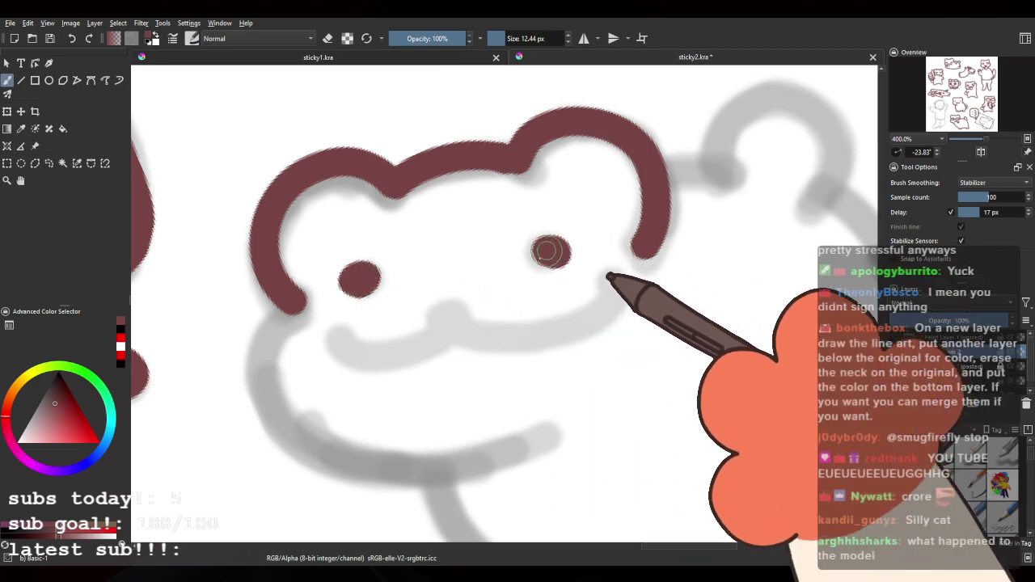
Step: Try to ink the small bear's whole wavy mouth over the sketch, then undo it
left_click_drag(340, 327, 372, 361)
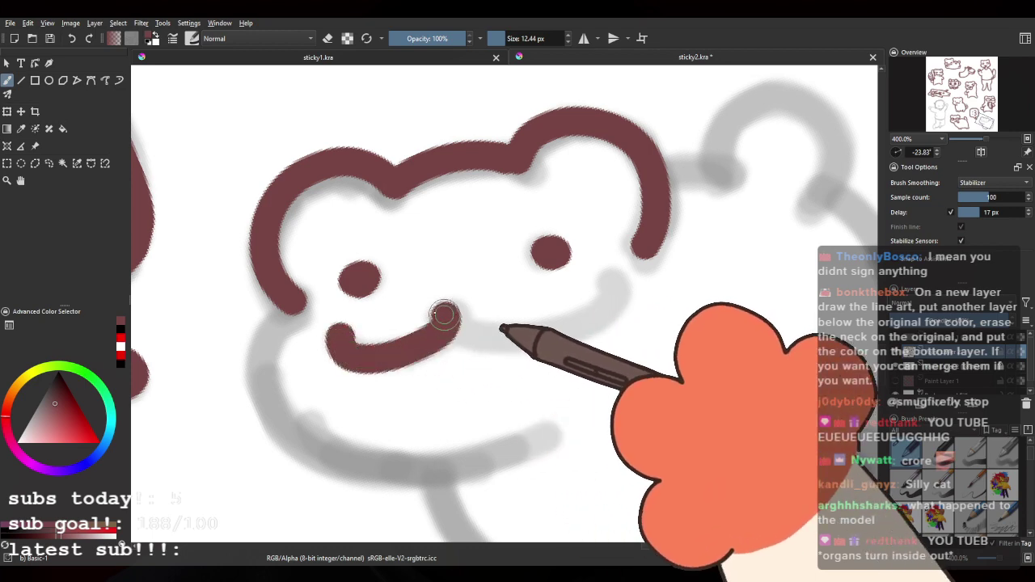
key("ctrl+z")
mouse_move(340, 338)
left_mouse_down()
mouse_move(356, 358)
mouse_move(448, 309)
left_mouse_up()
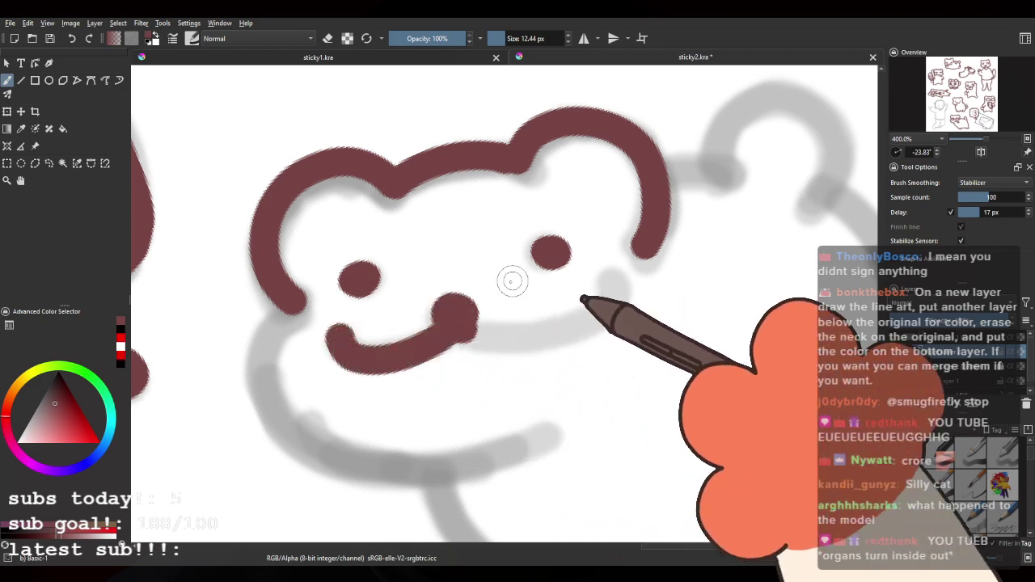
key("ctrl+z")
mouse_move(333, 330)
left_mouse_down()
mouse_move(359, 361)
mouse_move(461, 319)
mouse_move(342, 339)
mouse_move(403, 353)
mouse_move(452, 320)
left_mouse_up()
key("ctrl+z")
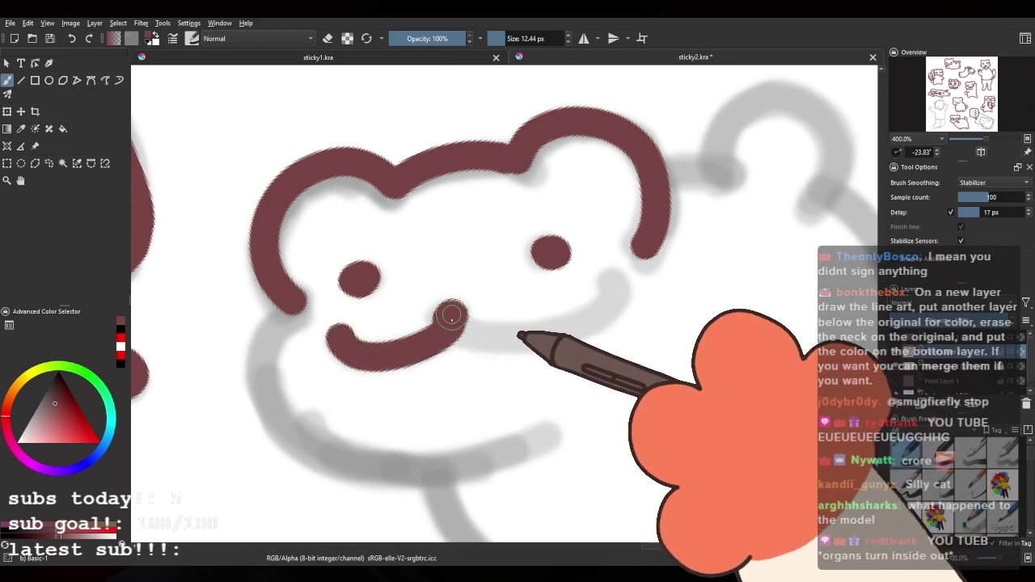
mouse_move(455, 327)
left_mouse_down()
mouse_move(598, 314)
mouse_move(620, 285)
mouse_move(539, 354)
left_mouse_up()
scroll(482, 271, "down", 4)
scroll(493, 234, "up", 4)
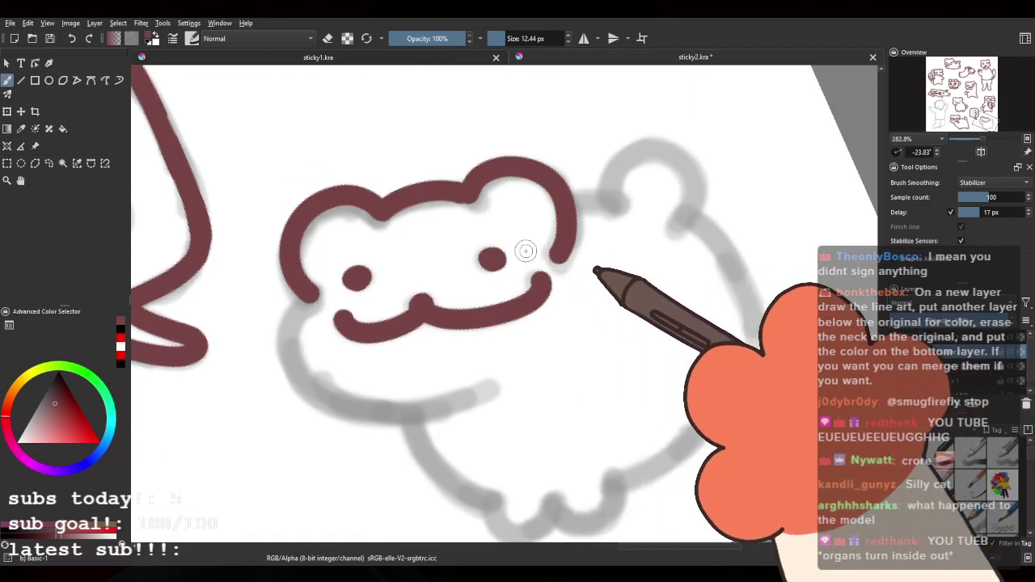
key("ctrl+z")
Step: Try further strokes for the left curve of the small bear's mouth, undoing each one
left_click_drag(369, 288, 359, 256)
mouse_move(275, 313)
left_mouse_down()
mouse_move(369, 309)
mouse_move(381, 273)
left_mouse_up()
key("ctrl+z")
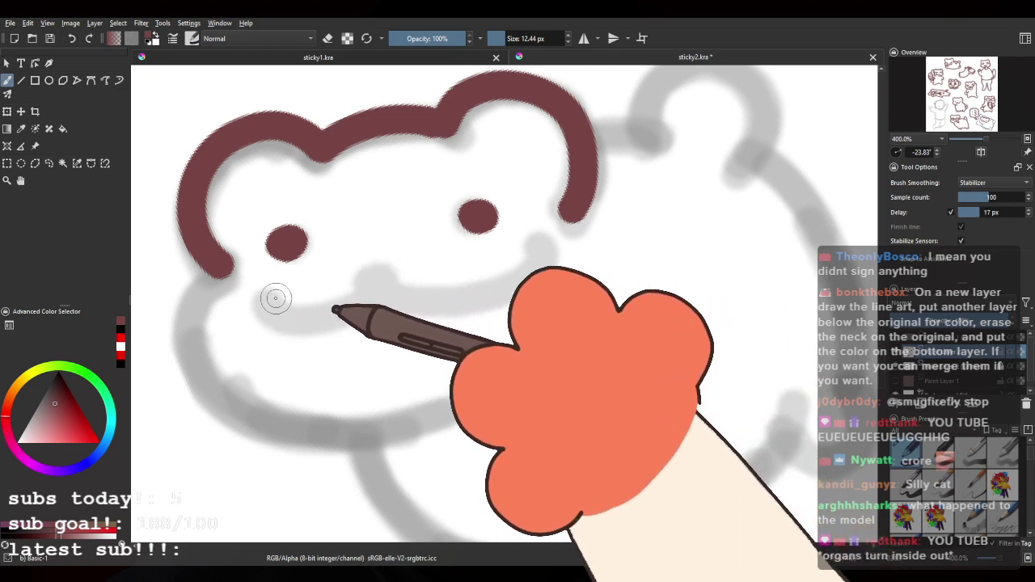
mouse_move(272, 299)
left_mouse_down()
mouse_move(305, 320)
mouse_move(369, 279)
left_mouse_up()
key("ctrl+z")
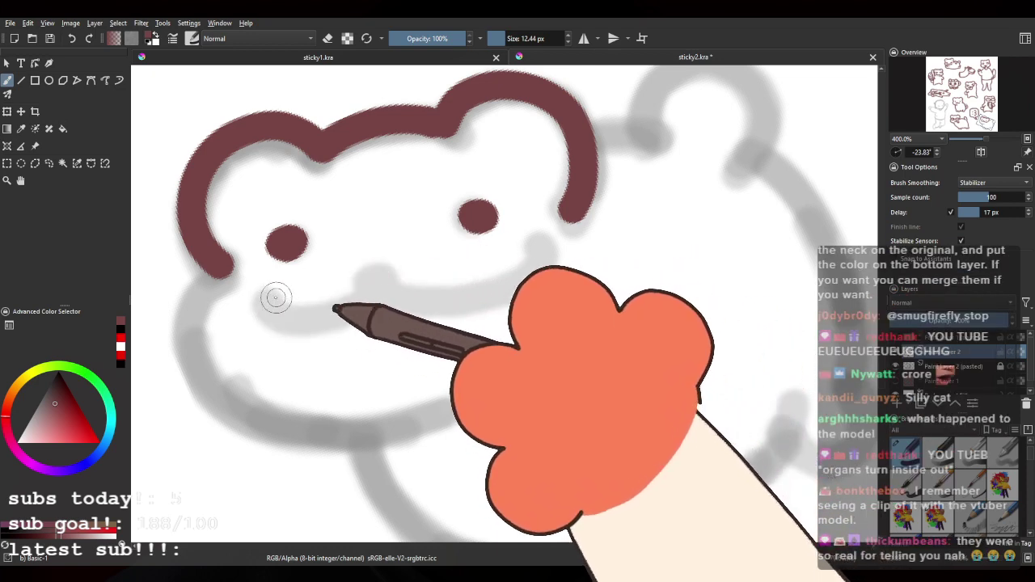
mouse_move(263, 296)
left_mouse_down()
mouse_move(345, 315)
mouse_move(384, 283)
left_mouse_up()
key("ctrl+z")
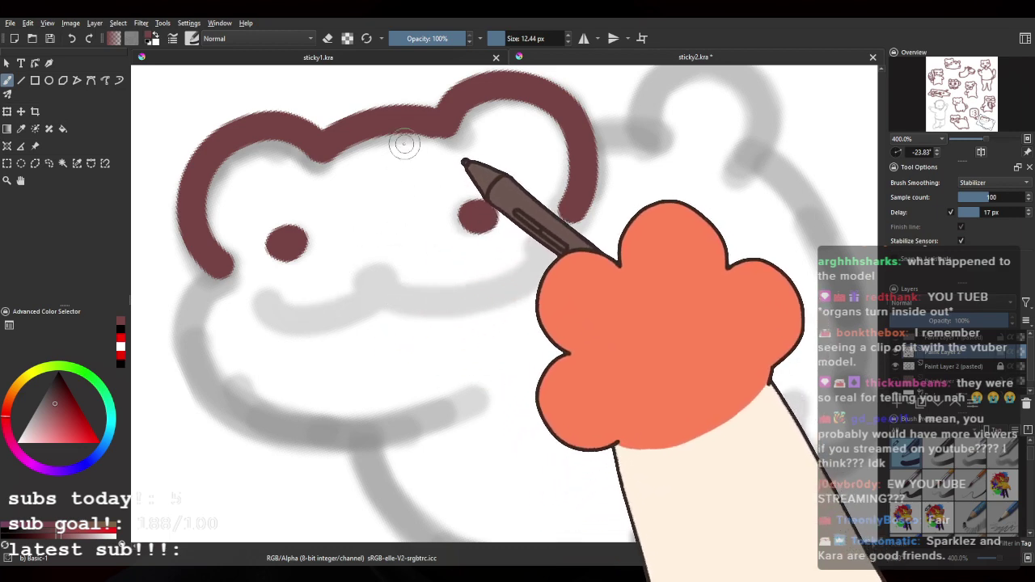
Step: Ink the left and right curves of the small bear's wavy mouth, redrawing uneven strokes until they meet in the middle
left_click_drag(263, 297, 374, 283)
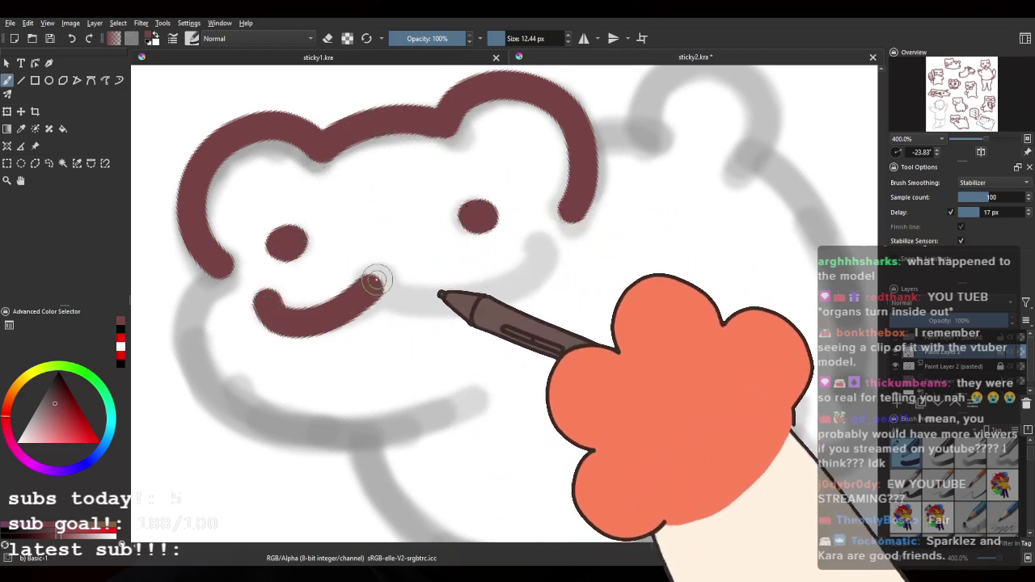
key("ctrl+z")
mouse_move(269, 303)
left_mouse_down()
mouse_move(373, 275)
mouse_move(364, 292)
mouse_move(386, 278)
mouse_move(372, 277)
mouse_move(363, 294)
mouse_move(372, 283)
mouse_move(468, 293)
mouse_move(512, 244)
mouse_move(536, 249)
left_mouse_up()
key("ctrl+z")
key("ctrl+z")
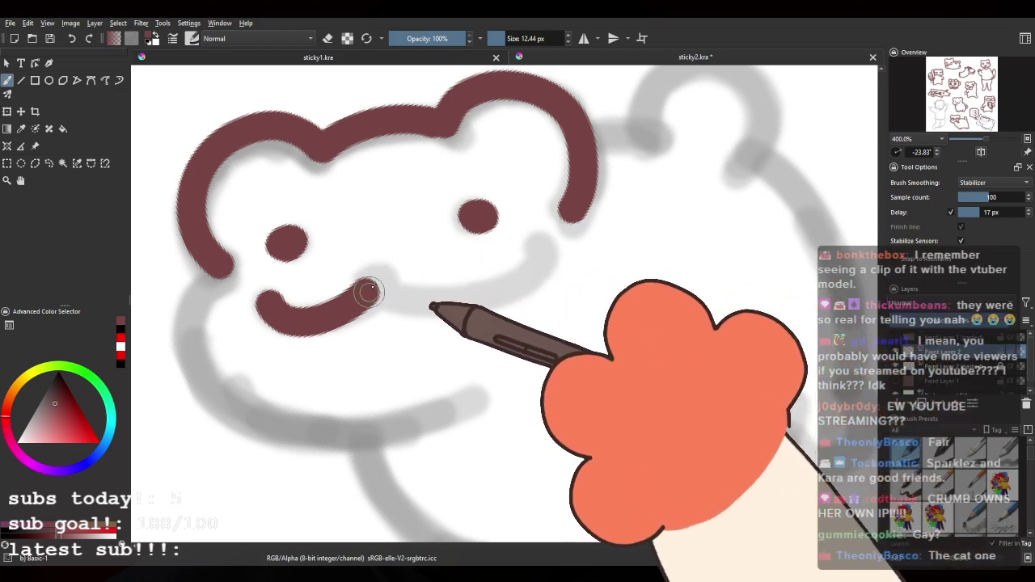
mouse_move(369, 291)
left_mouse_down()
mouse_move(372, 281)
mouse_move(507, 291)
mouse_move(529, 246)
left_mouse_up()
key("ctrl+z")
mouse_move(380, 283)
left_mouse_down()
mouse_move(414, 293)
mouse_move(526, 248)
mouse_move(411, 331)
mouse_move(499, 343)
mouse_move(557, 300)
mouse_move(417, 323)
mouse_move(542, 328)
mouse_move(559, 293)
left_mouse_up()
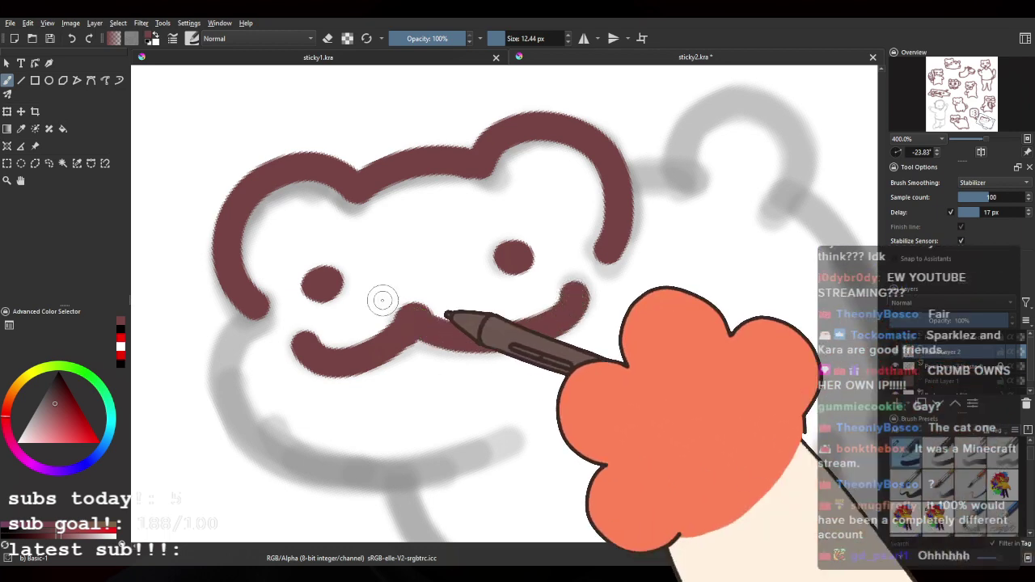
scroll(383, 297, "down", 4)
left_click_drag(460, 264, 501, 231)
scroll(444, 278, "up", 4)
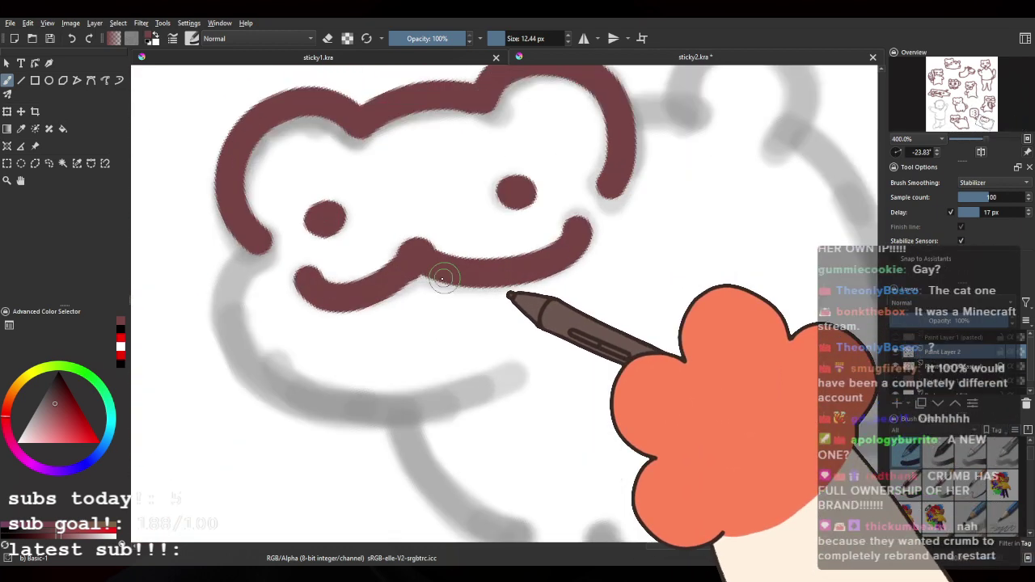
Step: Ink the small bear's cheek and chin curve, the front edge of its body and its two front feet
left_click_drag(331, 247, 377, 234)
left_click_drag(295, 243, 279, 247)
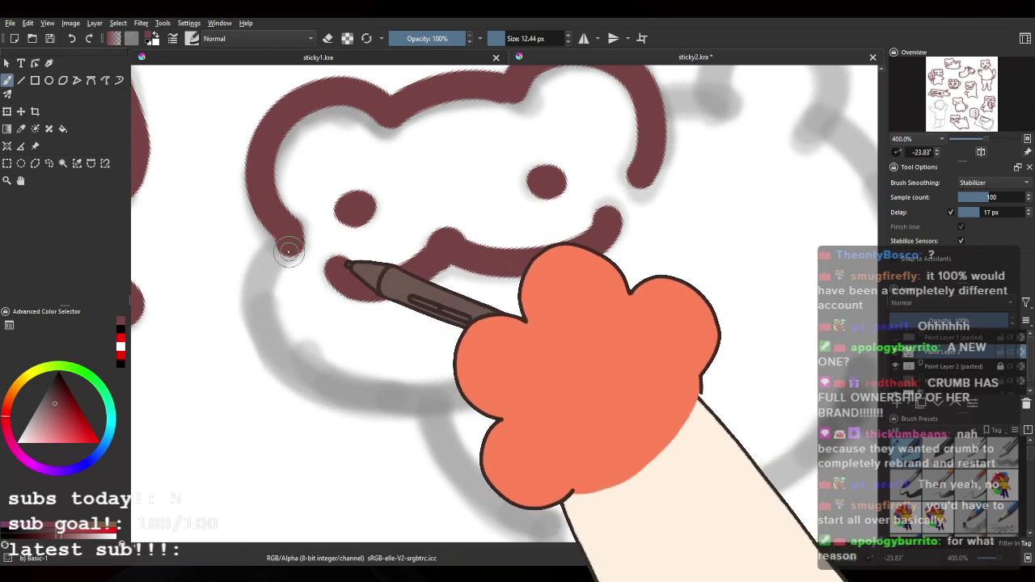
left_click_drag(288, 242, 353, 386)
mouse_move(526, 219)
left_mouse_down()
mouse_move(365, 326)
mouse_move(404, 224)
mouse_move(391, 370)
mouse_move(310, 223)
mouse_move(374, 354)
mouse_move(372, 297)
left_mouse_up()
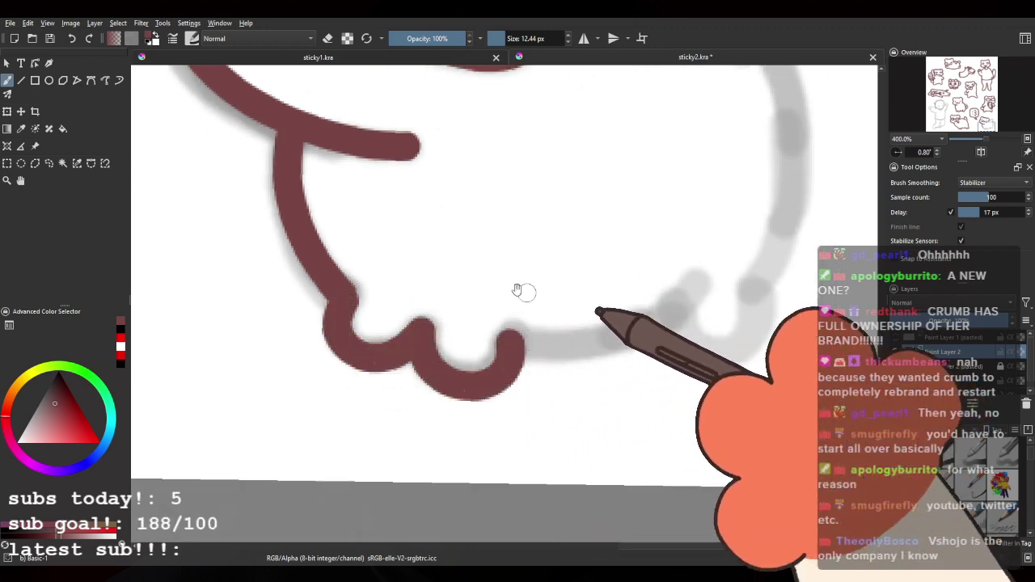
Step: Ink the small bear's belly line and its rounded hind foot over the sketch
mouse_move(517, 292)
left_mouse_down()
mouse_move(555, 223)
mouse_move(448, 270)
mouse_move(409, 170)
left_mouse_up()
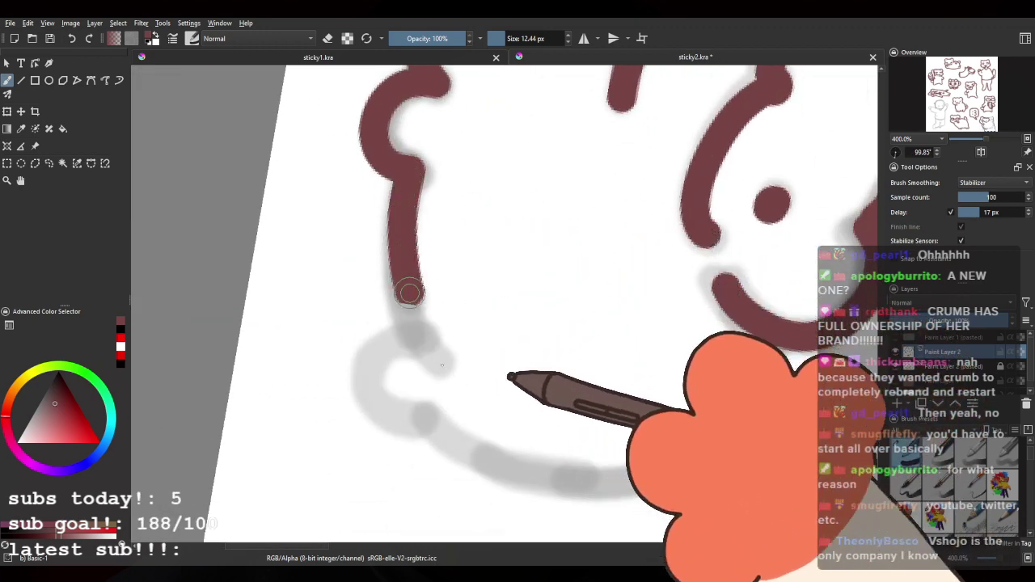
left_click_drag(398, 224, 436, 376)
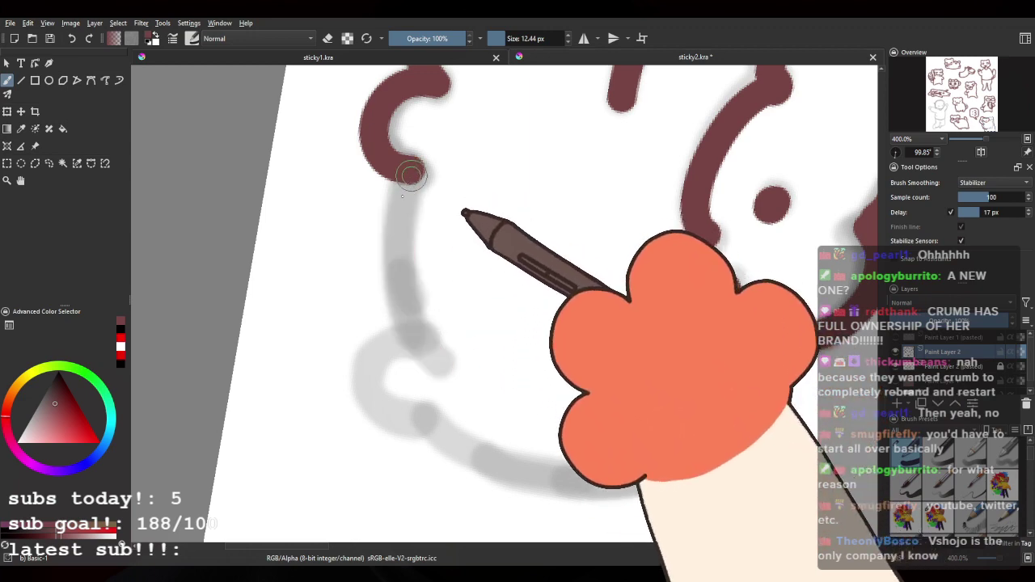
mouse_move(482, 197)
left_mouse_down()
mouse_move(423, 388)
mouse_move(402, 307)
left_mouse_up()
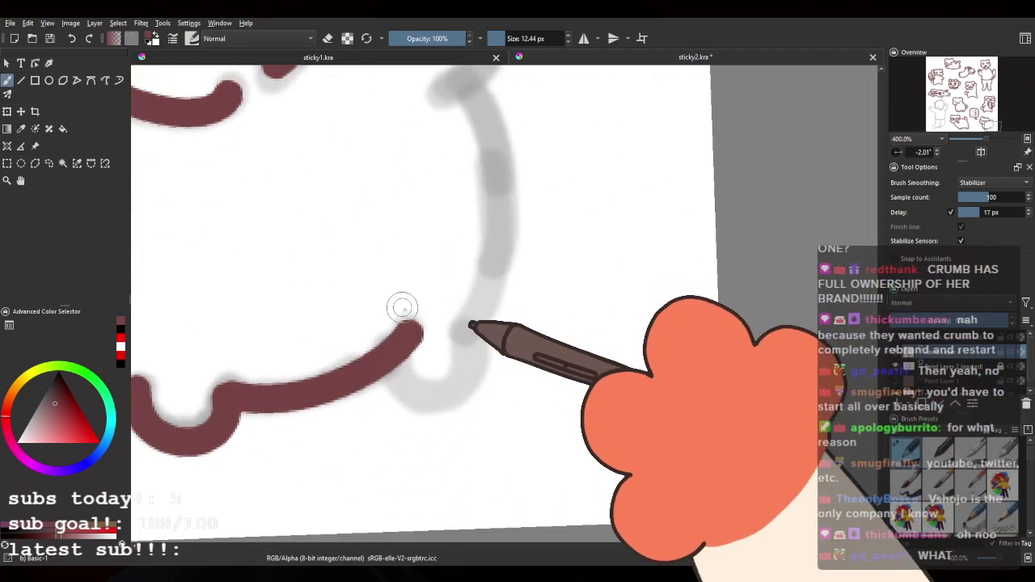
left_click_drag(472, 360, 470, 337)
left_click_drag(472, 336, 472, 398)
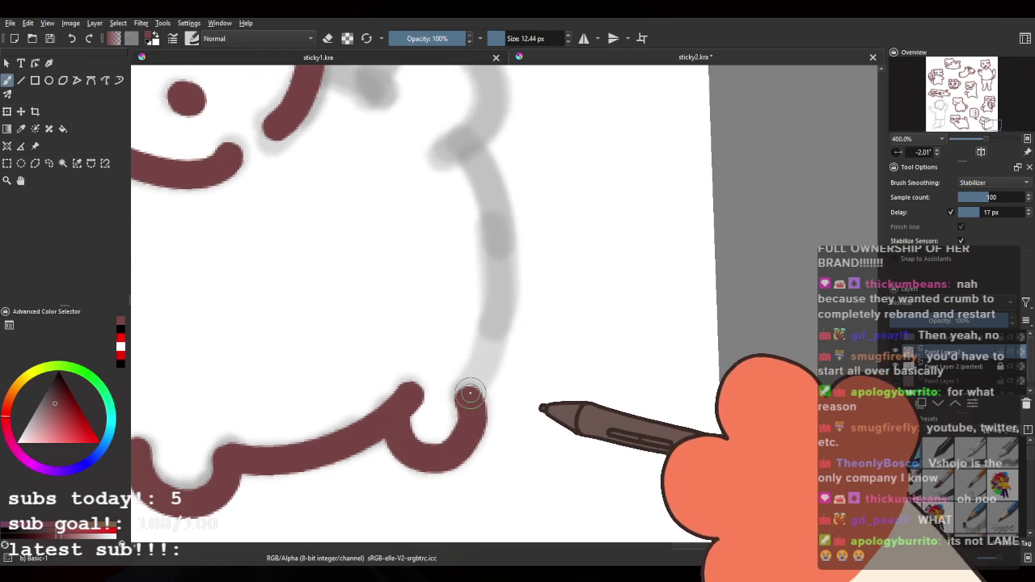
Step: Ink the small bear's curved rump from the hind foot up to the tail, redrawing it until it follows the sketch
left_click_drag(486, 354, 453, 147)
key("ctrl+z")
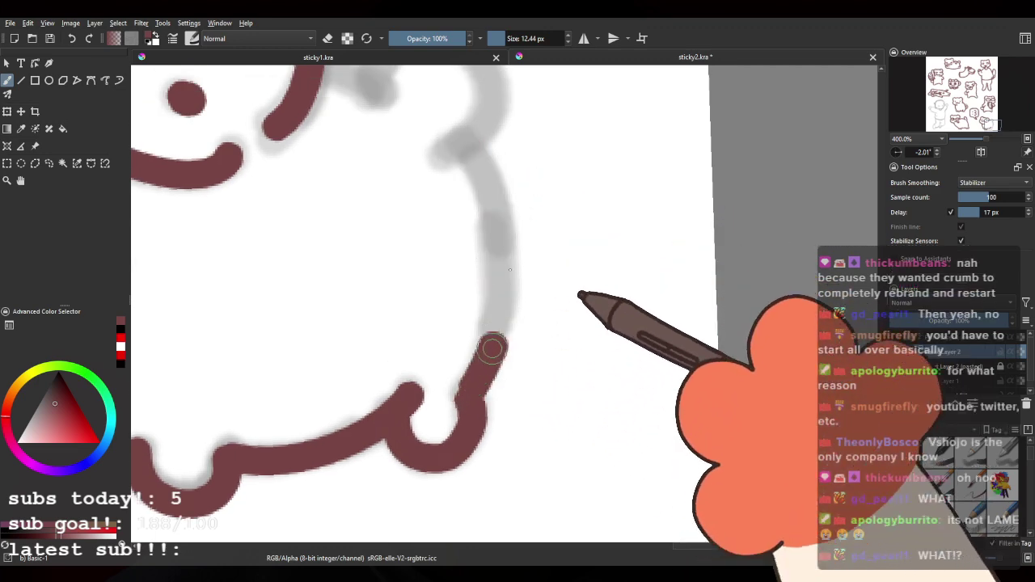
mouse_move(511, 270)
left_mouse_down()
mouse_move(480, 151)
mouse_move(491, 182)
mouse_move(489, 365)
left_mouse_up()
key("ctrl+z")
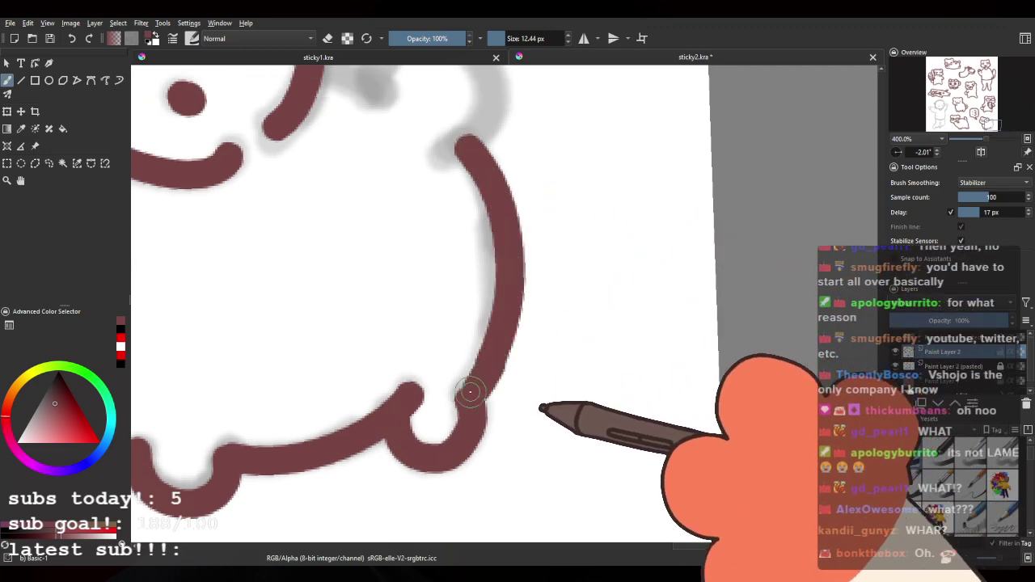
key("ctrl+z")
left_click_drag(460, 155, 505, 277)
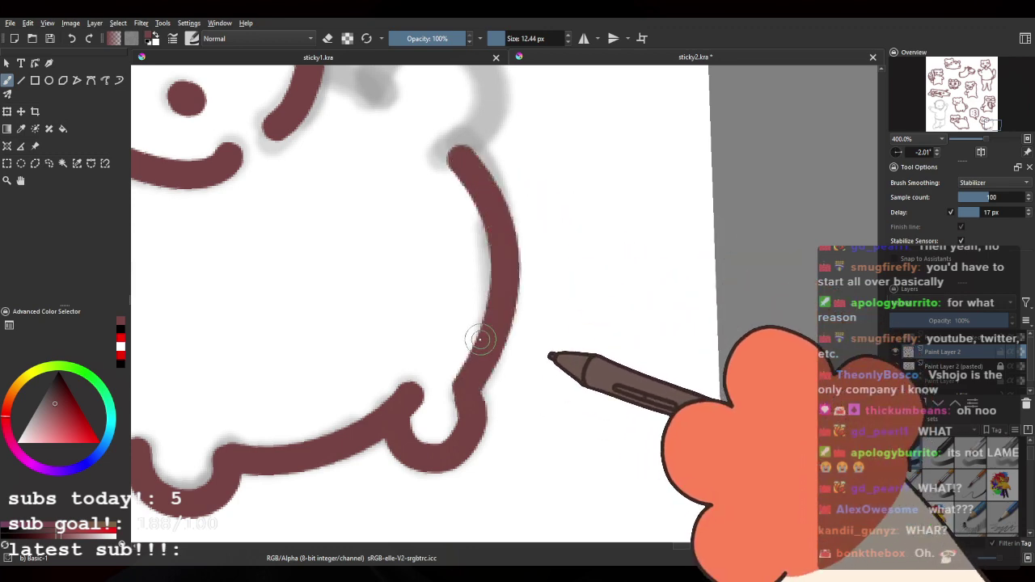
Step: Ink the small bear's round tail and the short back line joining it to the head
left_click_drag(397, 206, 449, 370)
mouse_move(370, 229)
left_mouse_down()
mouse_move(443, 265)
mouse_move(558, 235)
mouse_move(535, 283)
left_mouse_up()
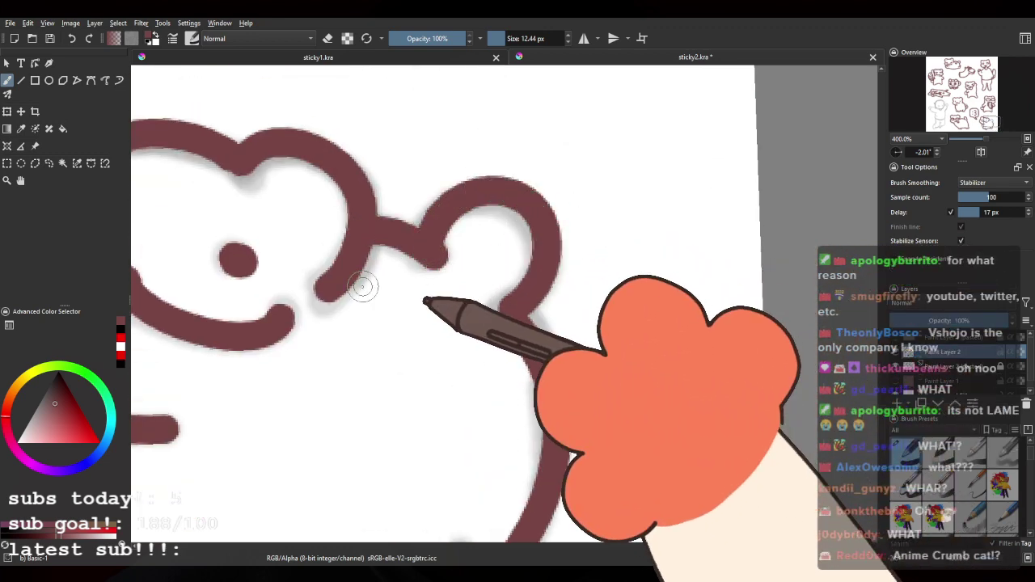
scroll(370, 283, "down", 3)
left_click_drag(430, 245, 585, 283)
scroll(473, 203, "down", 1)
left_click_drag(483, 203, 603, 244)
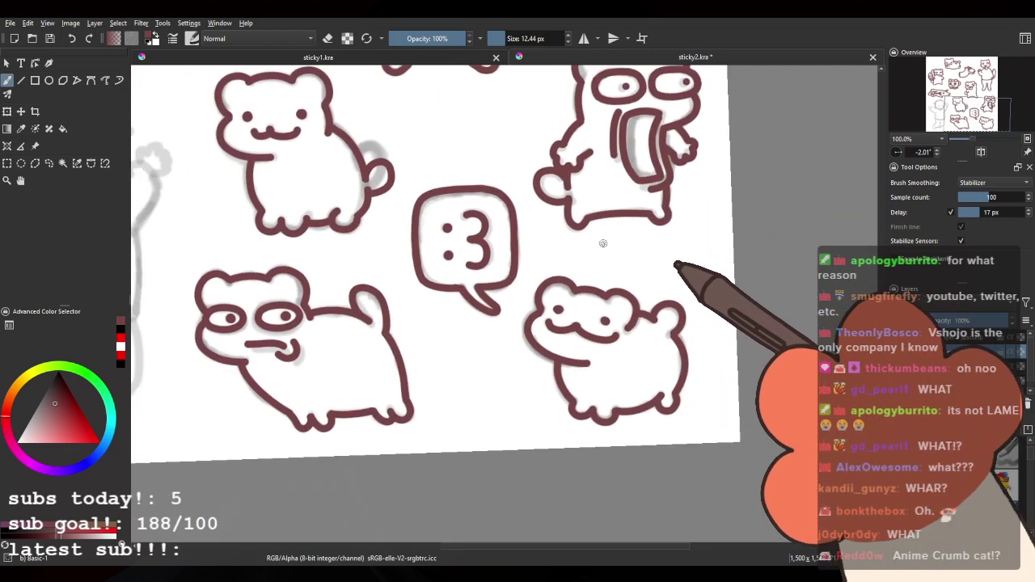
double_click(900, 154)
scroll(530, 267, "down", 3)
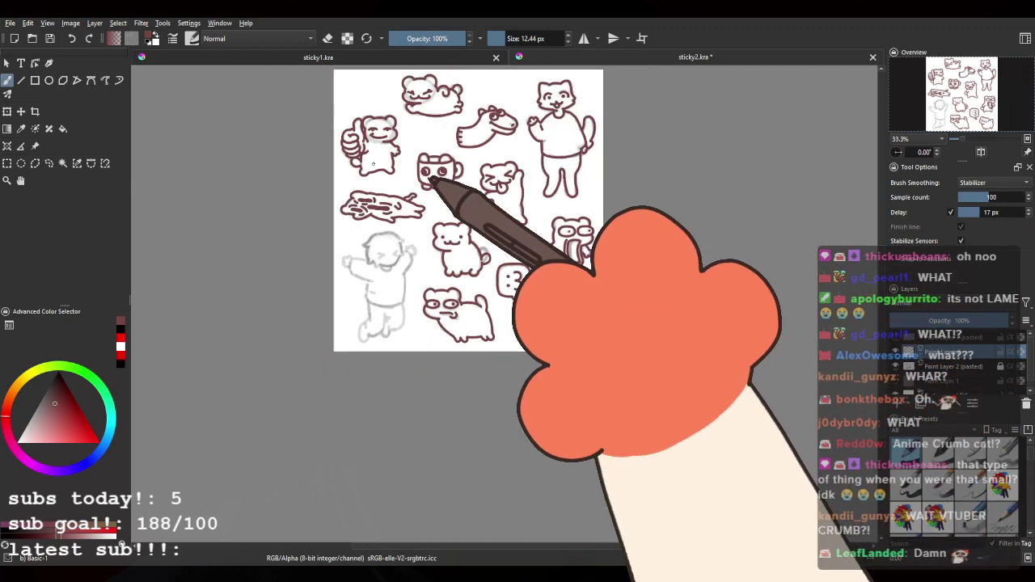
Step: Try several strokes for the upper-left curve of the arms-raised character's hair, undoing each one
scroll(379, 245, "up", 6)
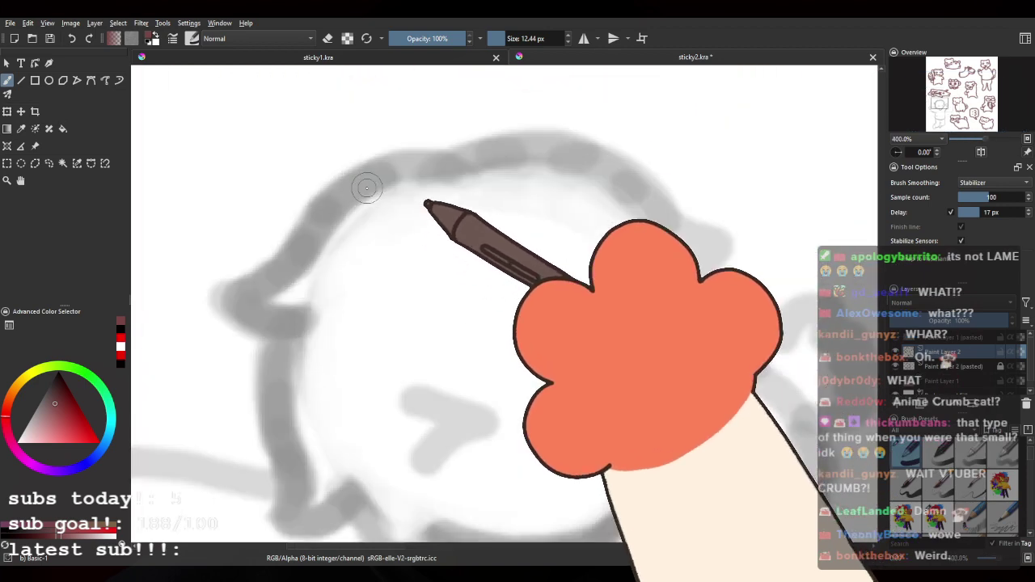
scroll(370, 196, "up", 1)
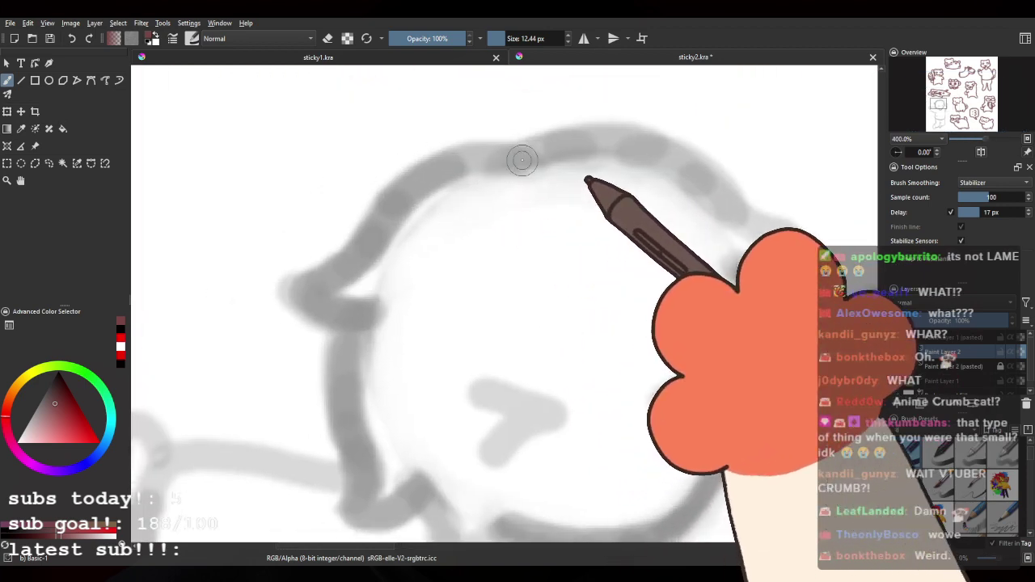
left_click_drag(530, 152, 365, 238)
key("ctrl+z")
left_click_drag(527, 158, 363, 232)
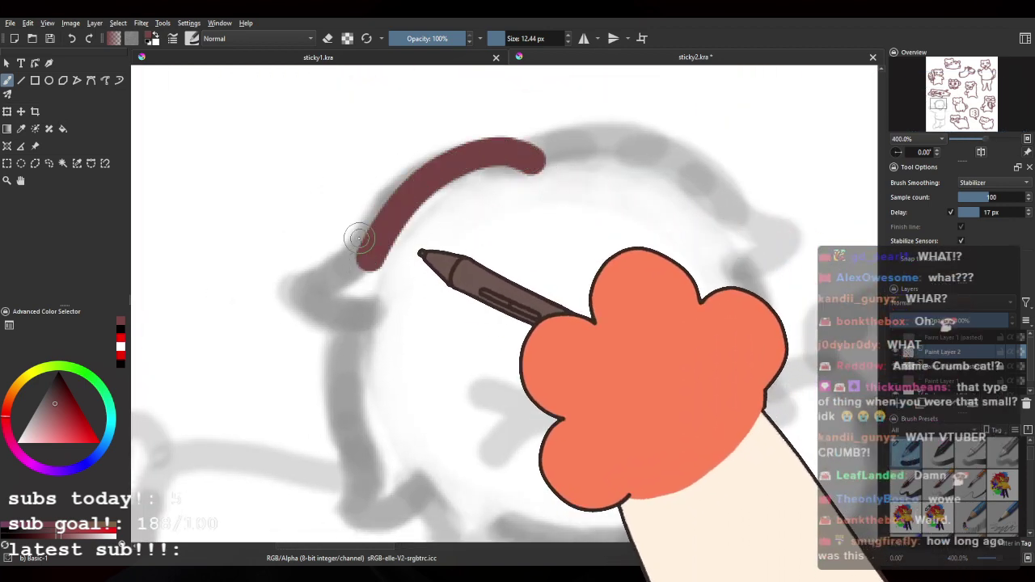
key("ctrl+z")
mouse_move(541, 156)
left_mouse_down()
mouse_move(380, 216)
mouse_move(348, 270)
left_mouse_up()
key("ctrl+z")
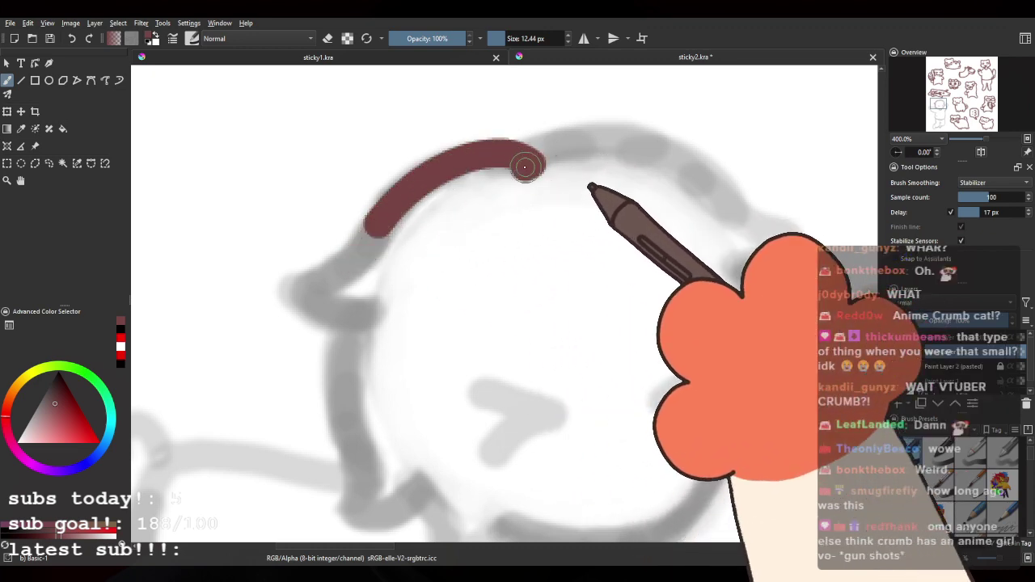
key("ctrl+z")
Step: Ink the left half of the arms-raised character's hair, including the pointed side tuft and jagged lower locks
mouse_move(529, 162)
left_mouse_down()
mouse_move(369, 232)
mouse_move(302, 284)
mouse_move(354, 304)
mouse_move(322, 197)
mouse_move(343, 207)
mouse_move(317, 224)
mouse_move(341, 347)
mouse_move(333, 380)
mouse_move(394, 363)
mouse_move(380, 333)
mouse_move(373, 380)
mouse_move(401, 423)
mouse_move(449, 380)
left_mouse_up()
key("e")
key("e")
mouse_move(355, 349)
left_mouse_down()
mouse_move(381, 406)
mouse_move(432, 383)
left_mouse_up()
left_click_drag(358, 247, 380, 359)
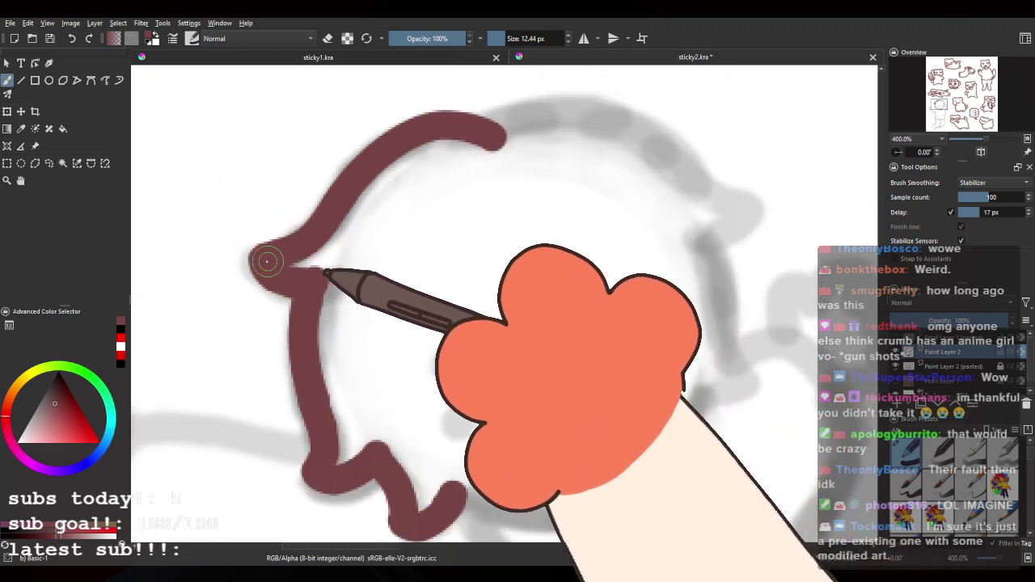
Step: Ink the upper-right curve of the character's hair down to its pointed tuft, redrawing uneven strokes
left_click_drag(521, 146, 330, 178)
left_click_drag(354, 141, 478, 176)
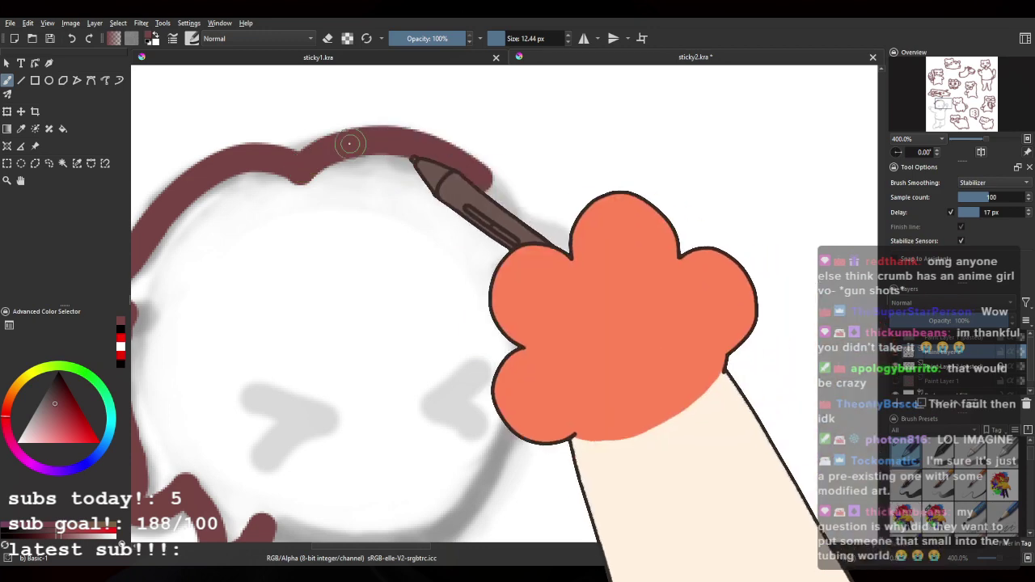
key("ctrl+z")
mouse_move(300, 165)
left_mouse_down()
mouse_move(371, 142)
mouse_move(474, 186)
left_mouse_up()
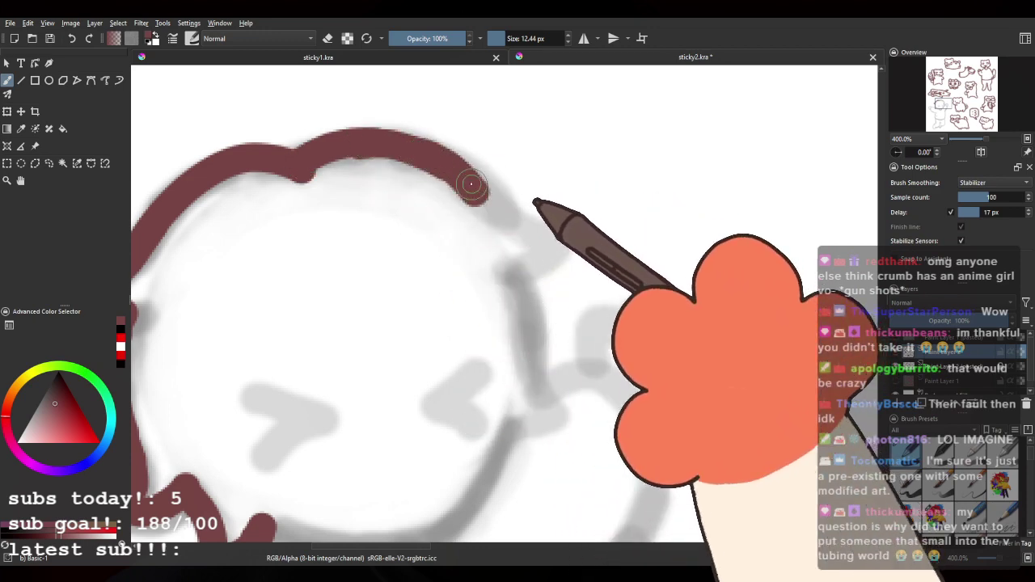
key("ctrl+z")
key("ctrl+z")
mouse_move(357, 144)
left_mouse_down()
mouse_move(408, 147)
mouse_move(470, 183)
left_mouse_up()
mouse_move(420, 158)
left_mouse_down()
mouse_move(473, 184)
mouse_move(455, 169)
mouse_move(512, 226)
mouse_move(490, 198)
mouse_move(527, 232)
mouse_move(561, 242)
mouse_move(521, 273)
left_mouse_up()
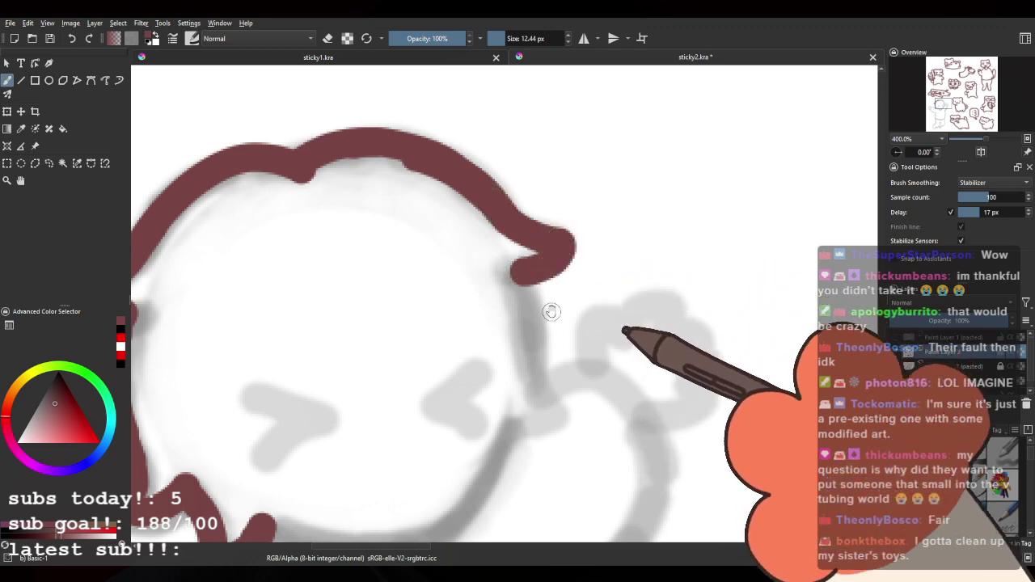
Step: Ink the right side of the character's hair below the tuft, ending in a small outward lock, redrawing the stroke
mouse_move(552, 310)
left_mouse_down()
mouse_move(548, 216)
mouse_move(533, 266)
mouse_move(535, 338)
left_mouse_up()
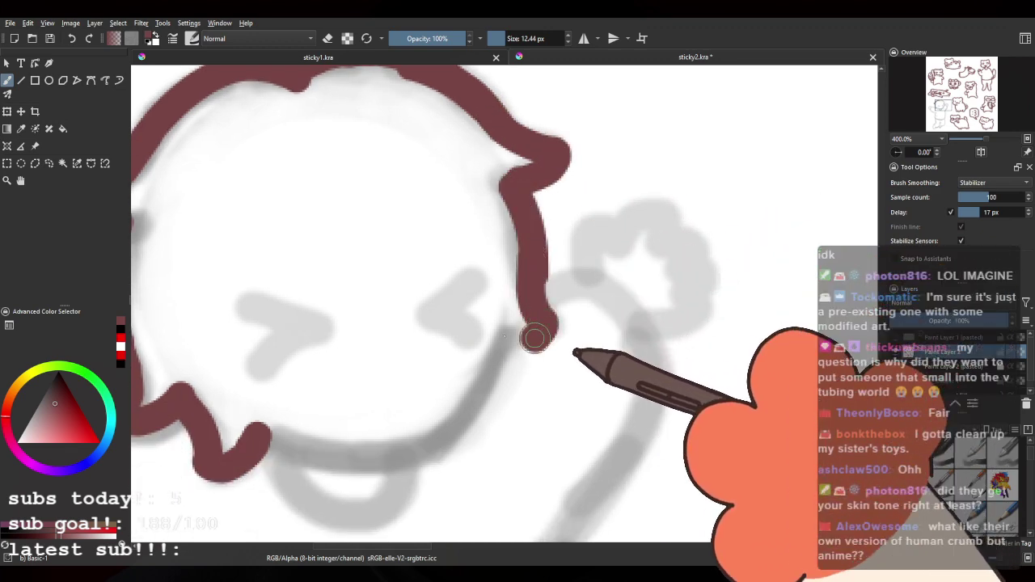
key("ctrl+z")
mouse_move(514, 190)
left_mouse_down()
mouse_move(553, 318)
mouse_move(502, 319)
mouse_move(554, 321)
mouse_move(548, 310)
left_mouse_up()
key("ctrl+z")
left_click_drag(358, 326, 378, 245)
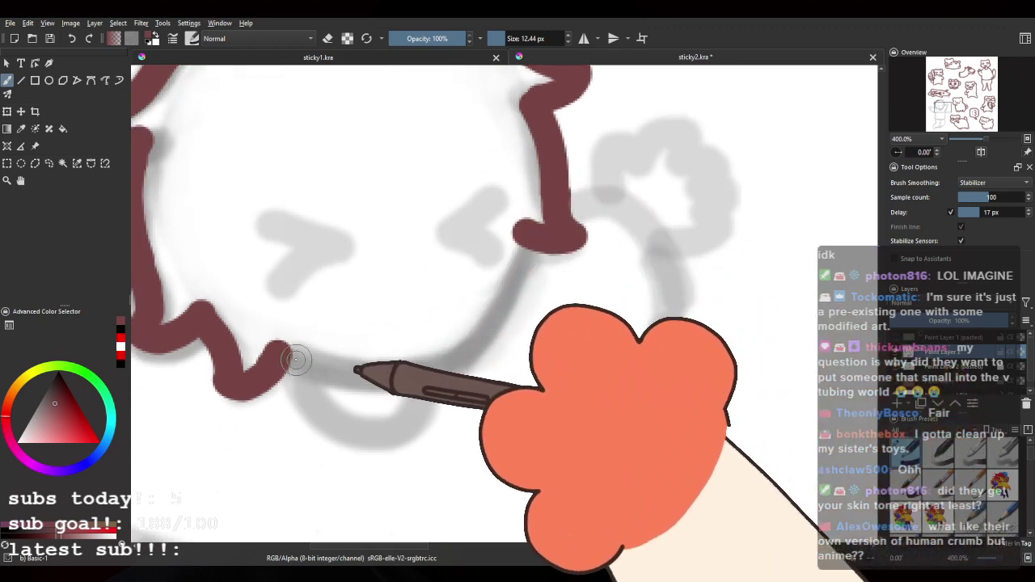
Step: Try strokes for the character's chin curve from the lower-left hair lock, undoing each one
left_click_drag(292, 357, 455, 346)
key("ctrl+z")
left_click_drag(281, 354, 466, 367)
key("ctrl+z")
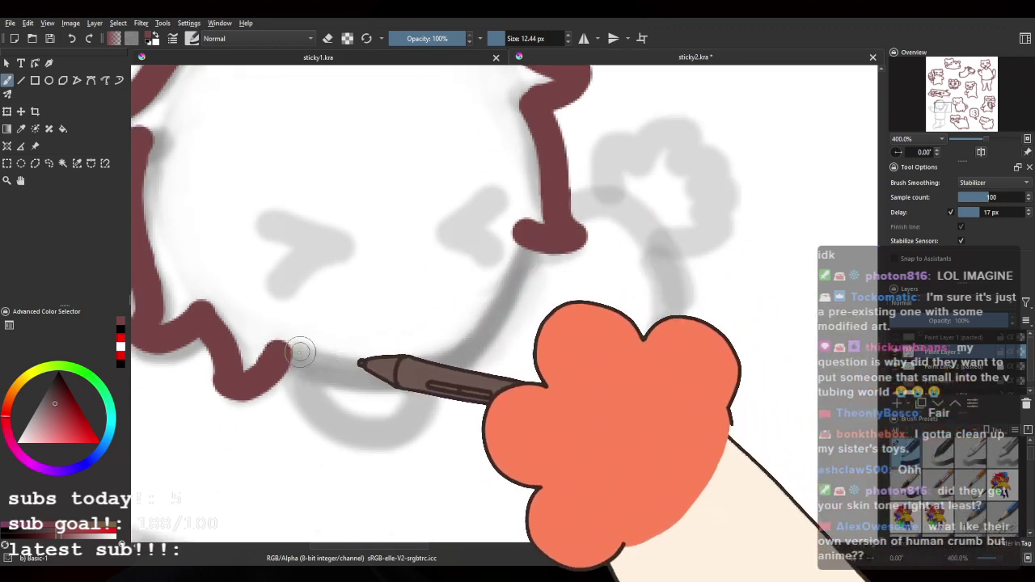
left_click_drag(296, 351, 426, 373)
key("ctrl+z")
mouse_move(285, 356)
left_mouse_down()
mouse_move(401, 377)
mouse_move(419, 370)
left_mouse_up()
key("ctrl+z")
key("ctrl+z")
Step: Ink the character's chin and jaw curve from the lower-left lock up to the right lock, closing the head outline
mouse_move(283, 357)
left_mouse_down()
mouse_move(430, 380)
mouse_move(448, 369)
mouse_move(388, 375)
mouse_move(452, 369)
mouse_move(375, 378)
mouse_move(466, 361)
mouse_move(484, 328)
left_mouse_up()
key("ctrl+z")
key("ctrl+z")
left_click_drag(452, 368, 501, 299)
key("ctrl+z")
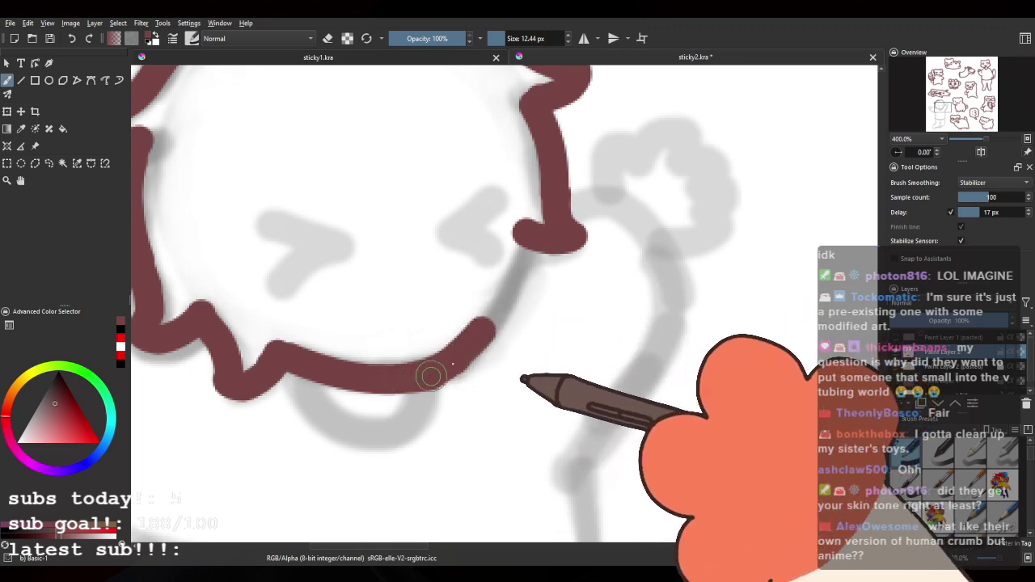
mouse_move(434, 374)
left_mouse_down()
mouse_move(477, 335)
mouse_move(503, 289)
left_mouse_up()
left_click_drag(474, 337, 529, 240)
left_click_drag(400, 246, 452, 337)
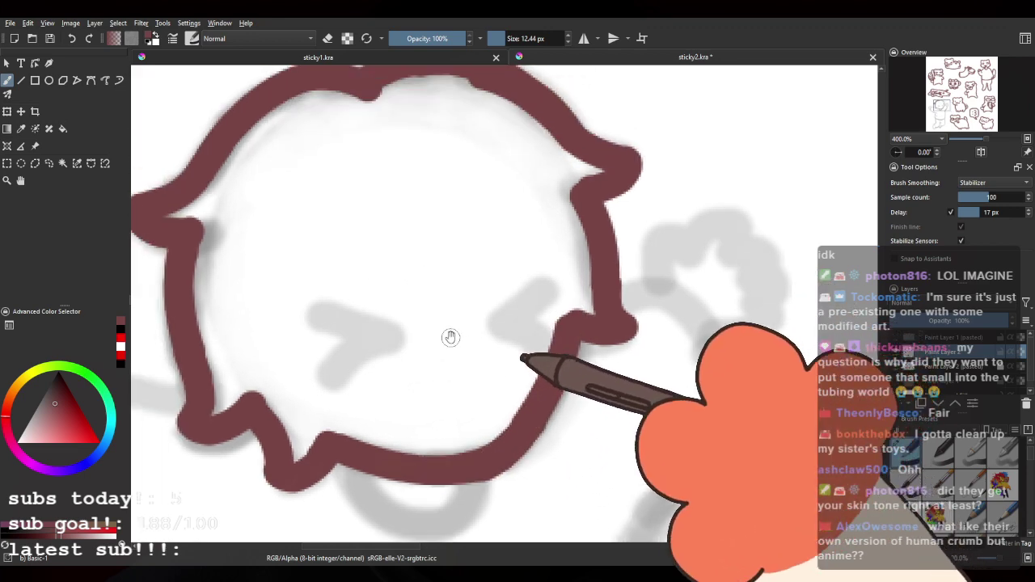
Step: Hide the grey sketch layer and fill the character's closed head outline with the dark red line colour
scroll(429, 288, "down", 4)
scroll(459, 310, "up", 2)
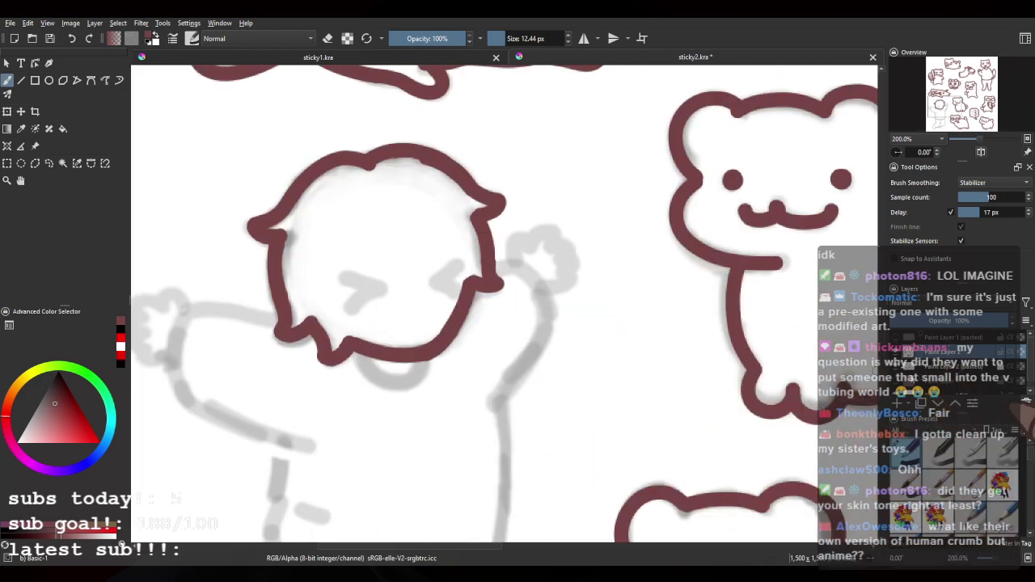
left_click(896, 369)
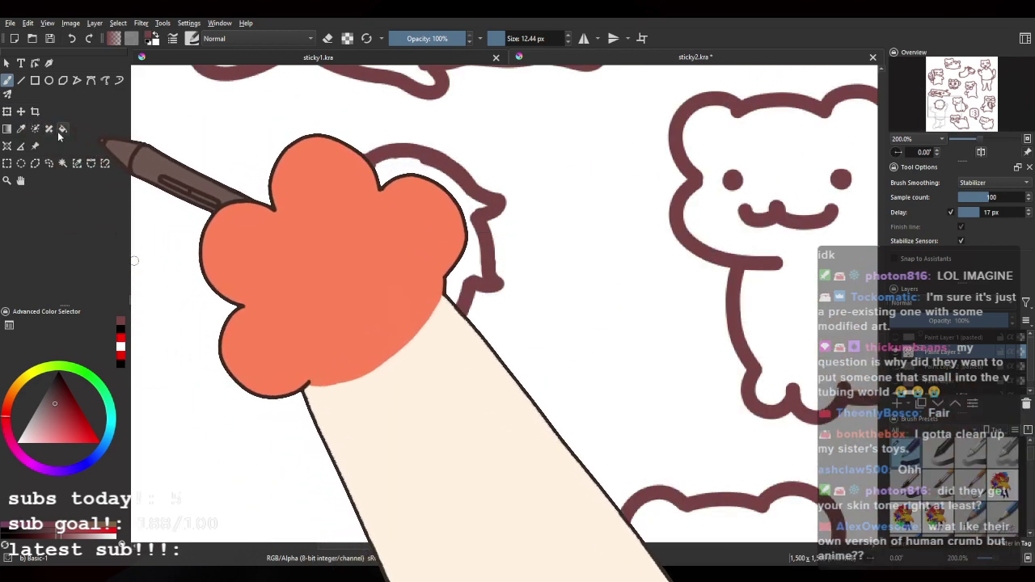
left_click(63, 130)
left_click(353, 252)
key("b")
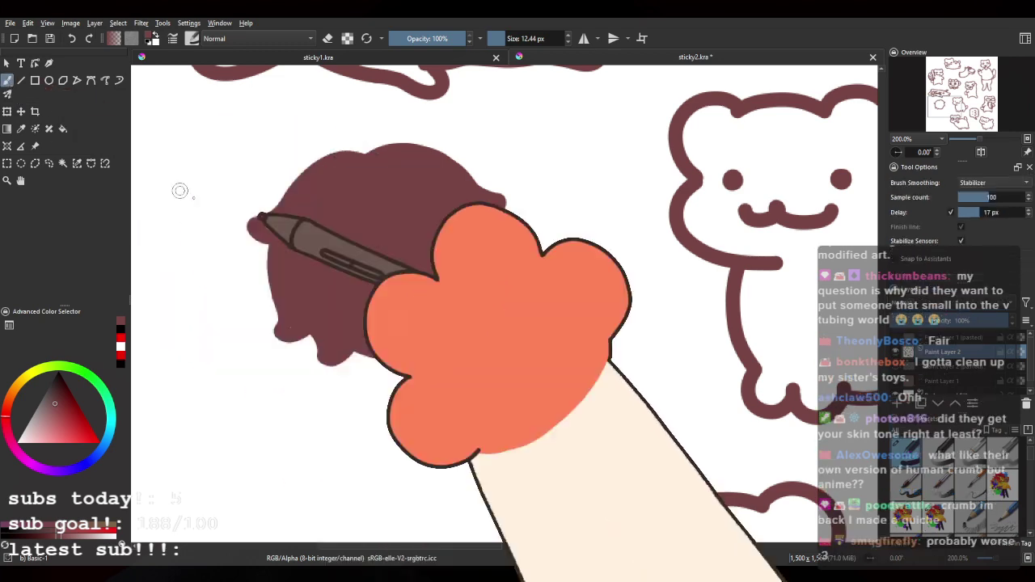
Step: Paint over leftover specks in the filled hair's tufts and extend the lower-left lock outward
scroll(268, 230, "up", 1)
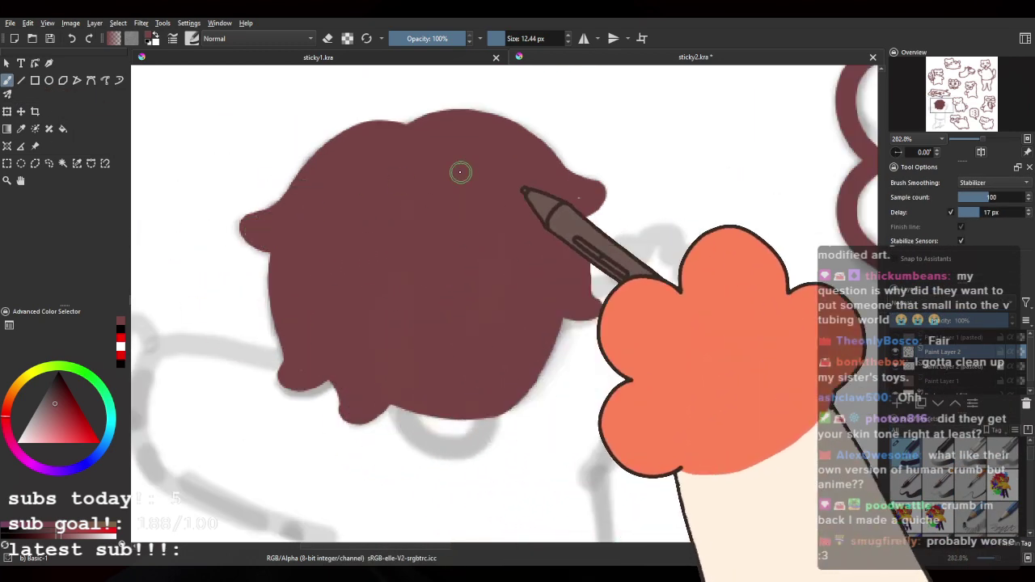
left_click_drag(546, 209, 583, 197)
mouse_move(518, 271)
left_mouse_down()
mouse_move(455, 302)
mouse_move(498, 255)
left_mouse_up()
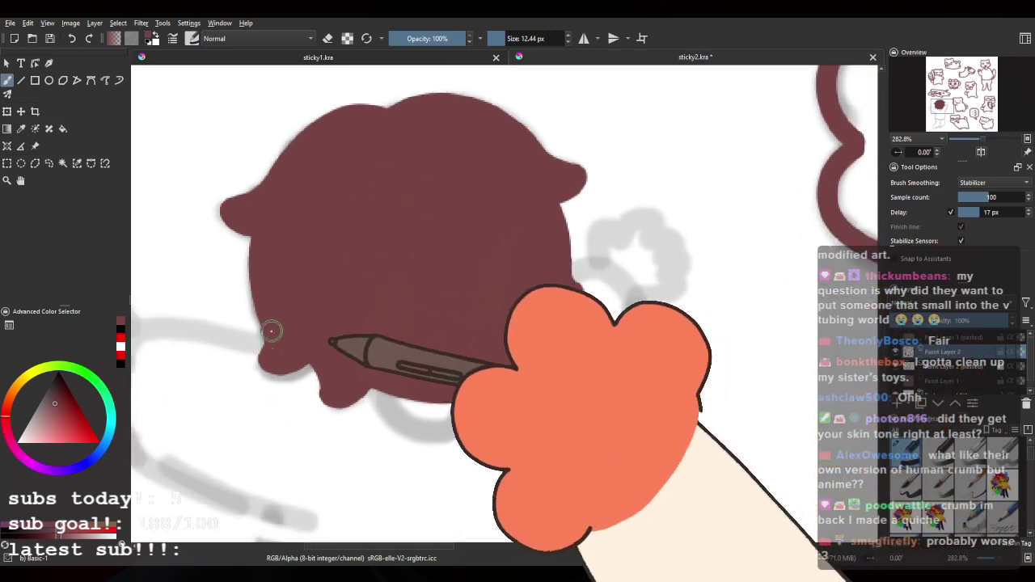
left_click_drag(278, 346, 259, 366)
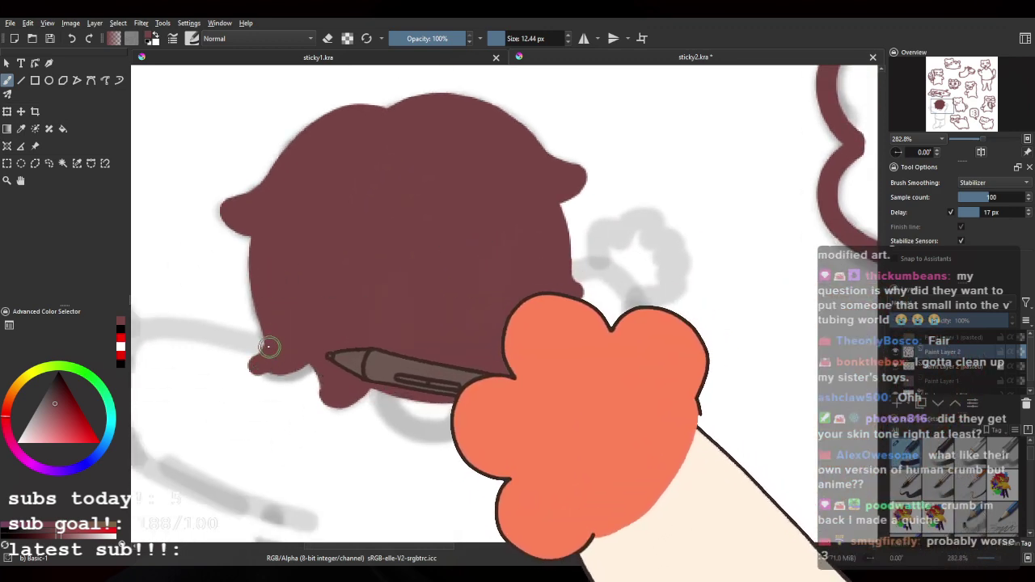
Step: Erase along the edges of the two lower-left hair locks to sharpen their tips
key("e")
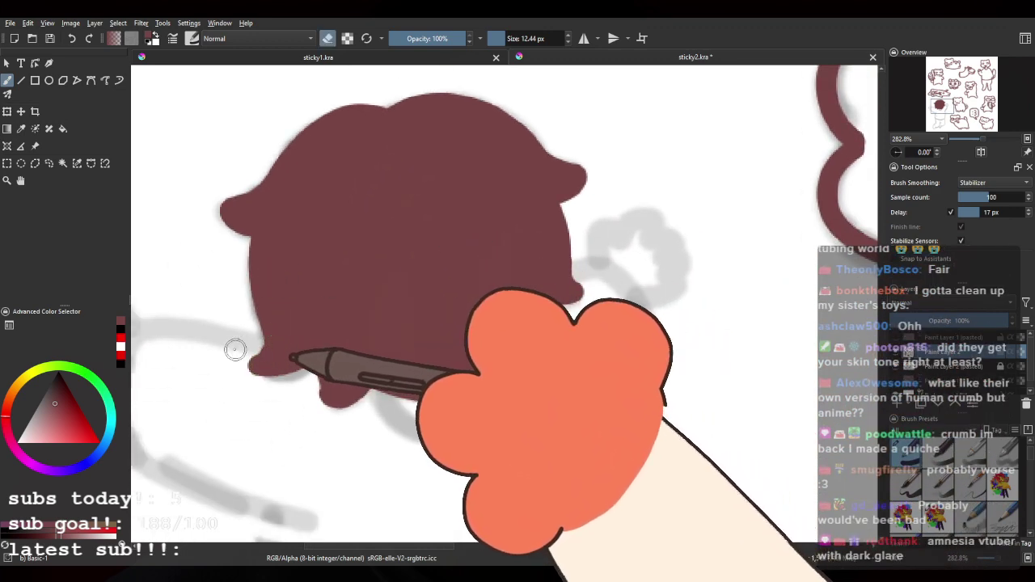
mouse_move(257, 340)
left_mouse_down()
mouse_move(234, 347)
mouse_move(280, 375)
left_mouse_up()
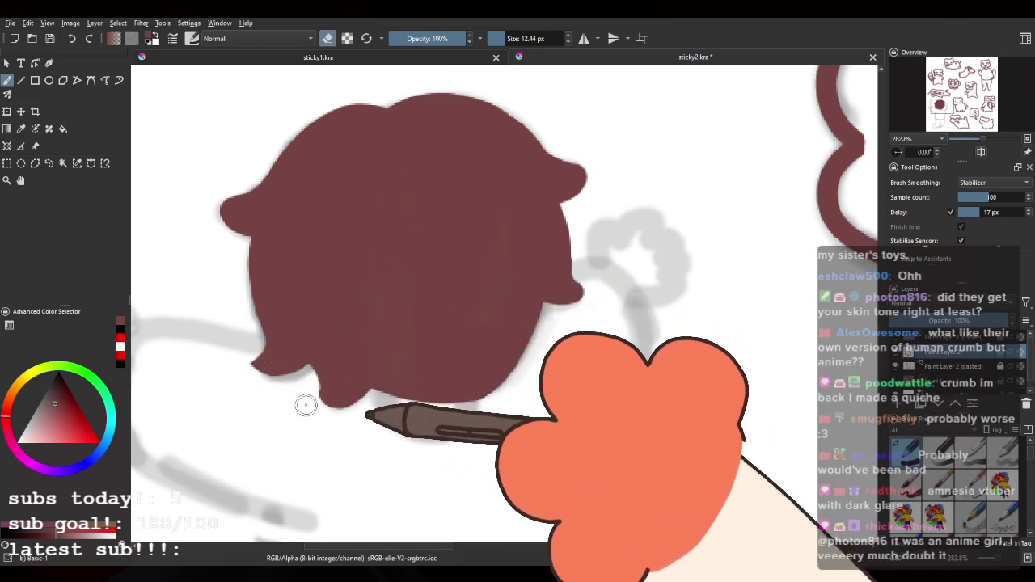
left_click_drag(305, 370, 316, 379)
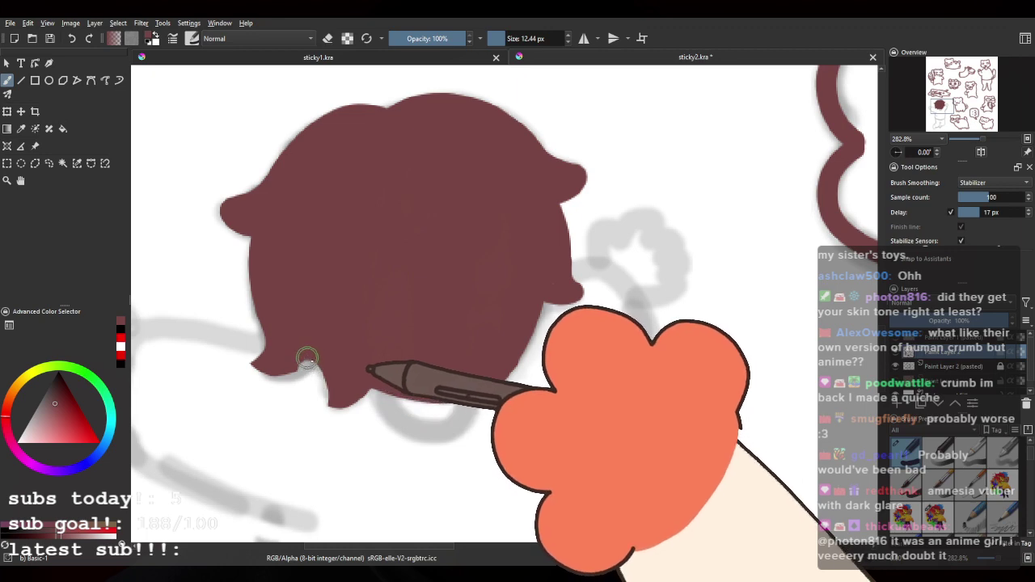
key("e")
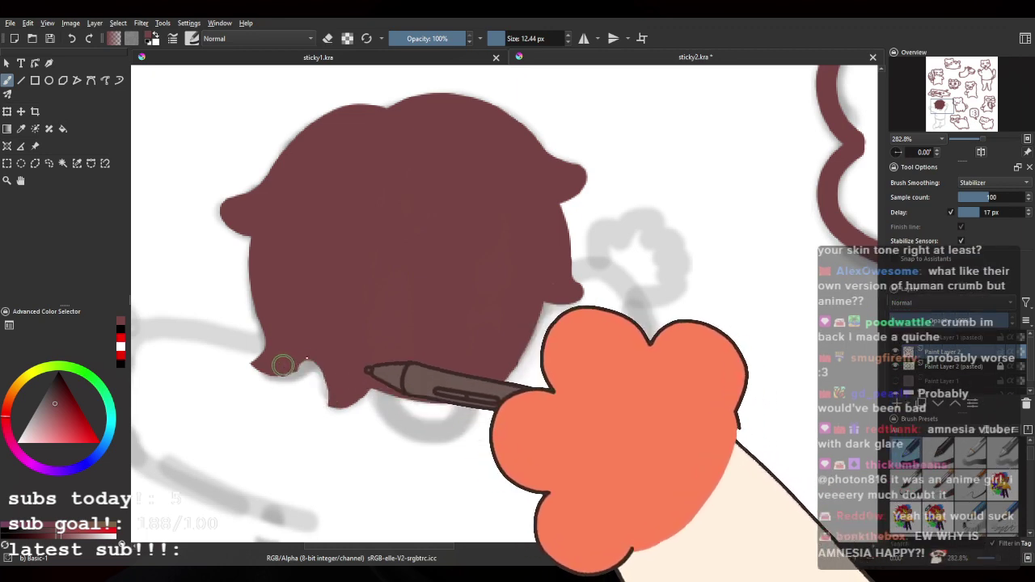
Step: Smooth the underside between the two lower-left hair locks and erase the outer tip of the leftmost lock
mouse_move(282, 363)
left_mouse_down()
mouse_move(311, 351)
mouse_move(337, 396)
mouse_move(313, 363)
mouse_move(330, 383)
mouse_move(332, 372)
mouse_move(315, 359)
mouse_move(332, 377)
mouse_move(333, 400)
mouse_move(352, 374)
mouse_move(327, 398)
mouse_move(349, 379)
left_mouse_up()
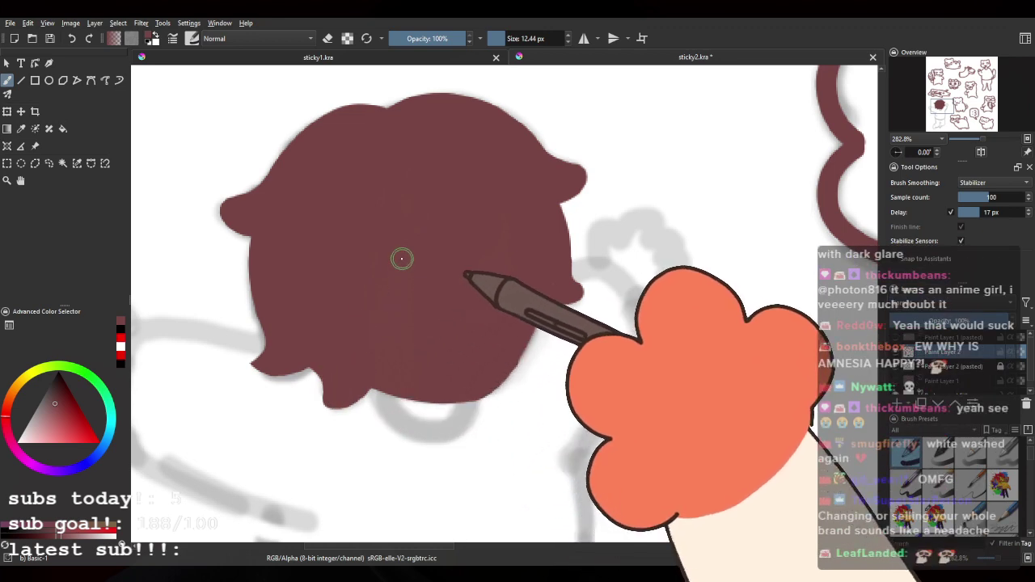
key("e")
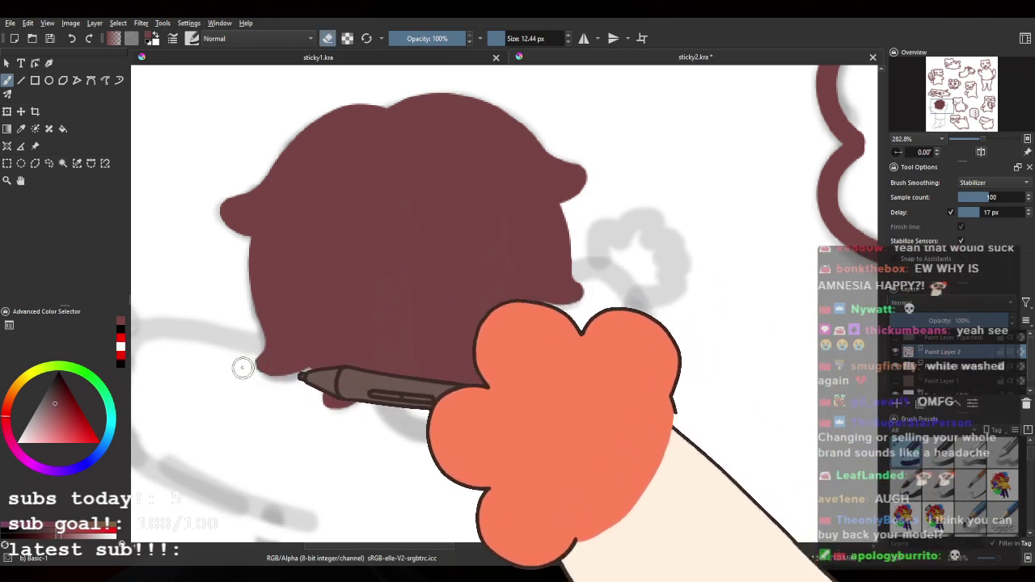
key("e")
key("1")
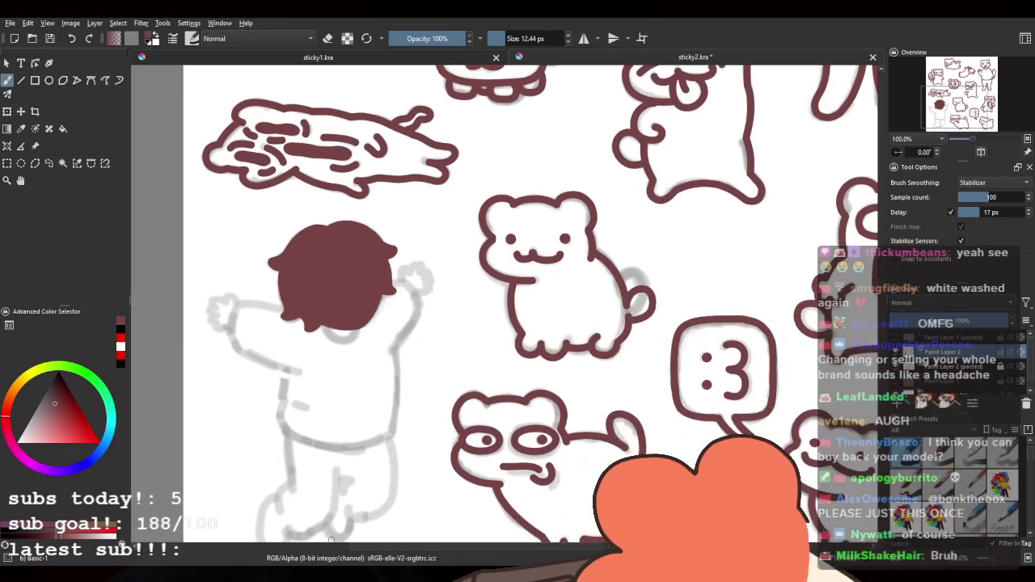
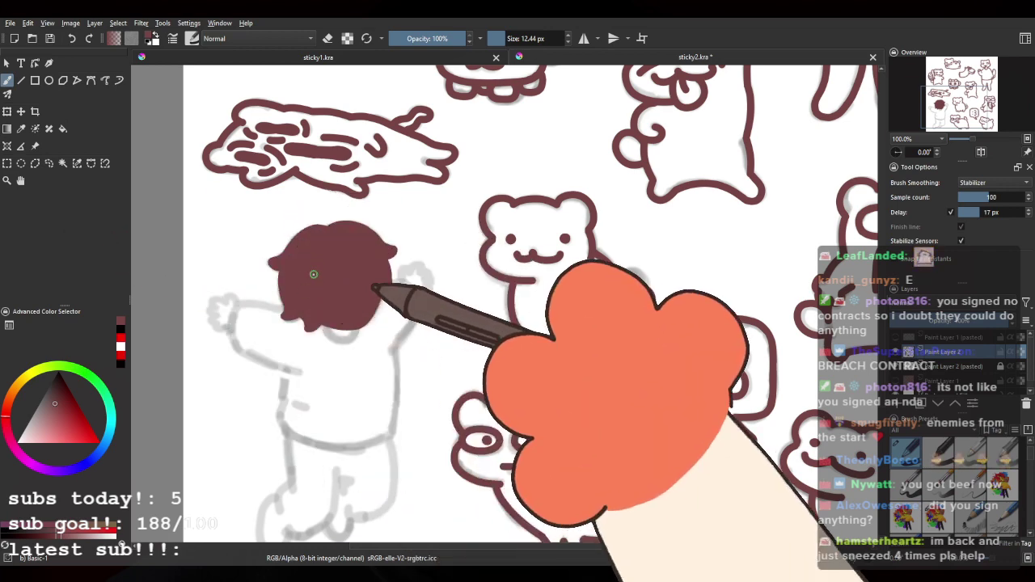
Step: Ink a small U-shaped neckline curve directly beneath the character's filled hair
scroll(303, 261, "down", 4)
scroll(331, 304, "up", 2)
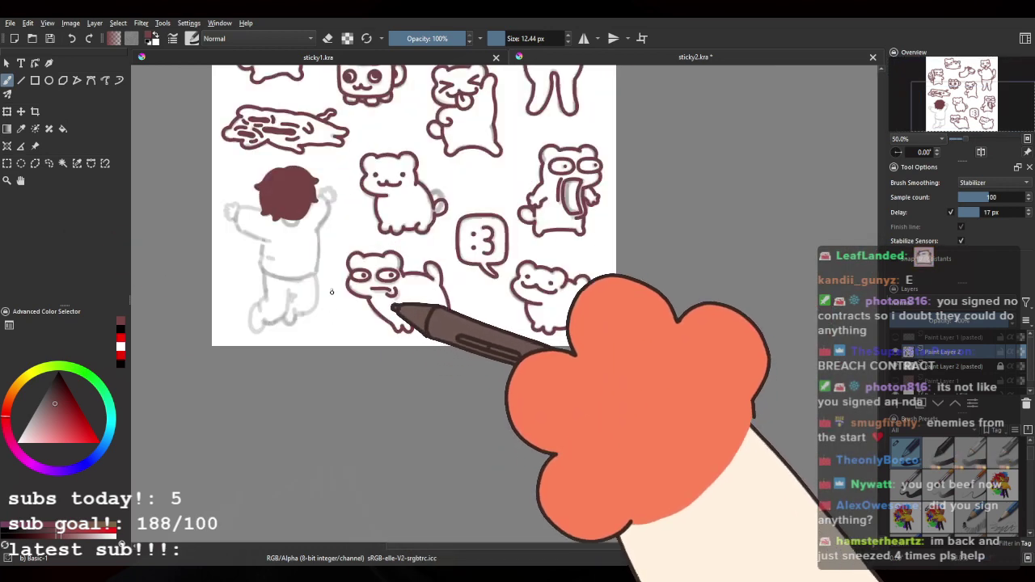
scroll(330, 292, "up", 1)
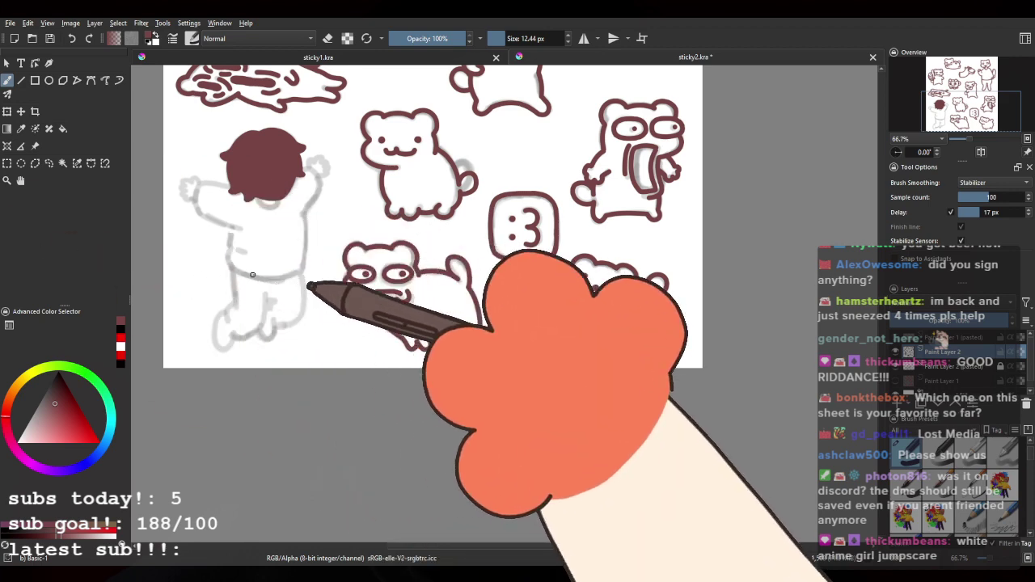
scroll(398, 233, "down", 3)
scroll(349, 218, "up", 6)
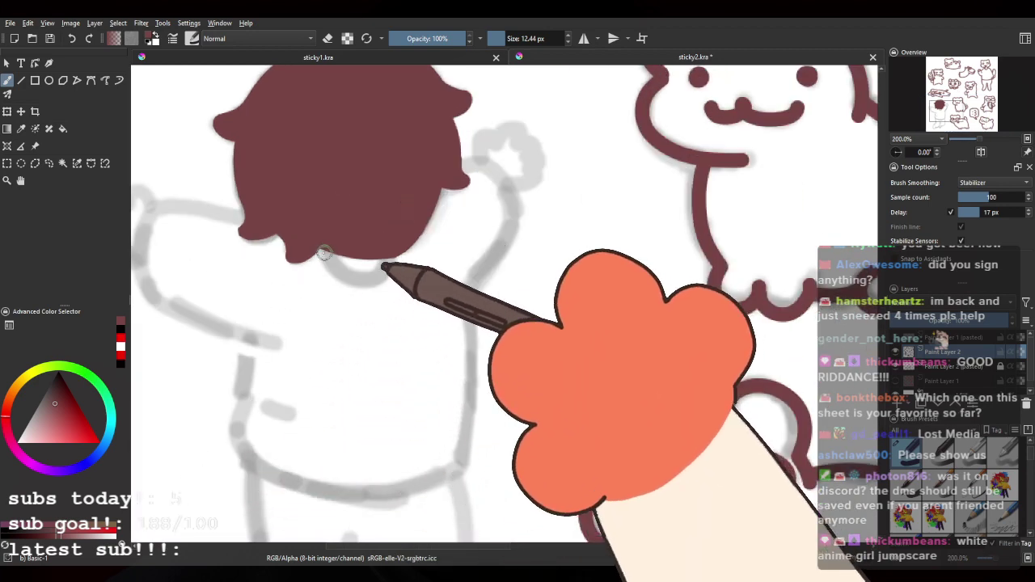
left_click_drag(326, 258, 399, 259)
key("ctrl+z")
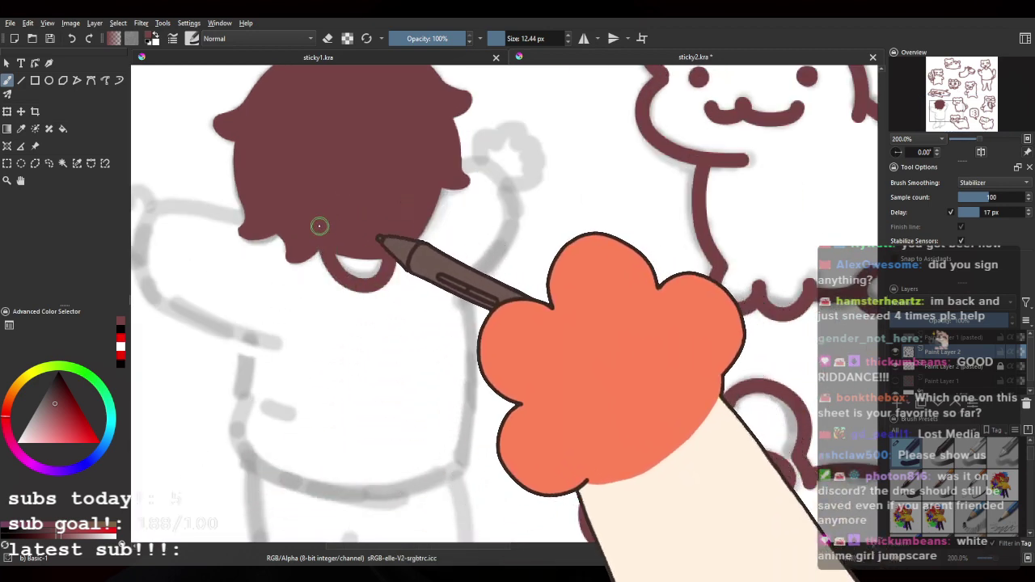
mouse_move(330, 245)
left_mouse_down()
mouse_move(381, 241)
mouse_move(391, 251)
left_mouse_up()
Step: Ink the outlines of both raised arms from the hair down to the armpits, leaving the hands open
mouse_move(250, 253)
left_mouse_down()
mouse_move(337, 274)
mouse_move(394, 263)
left_mouse_up()
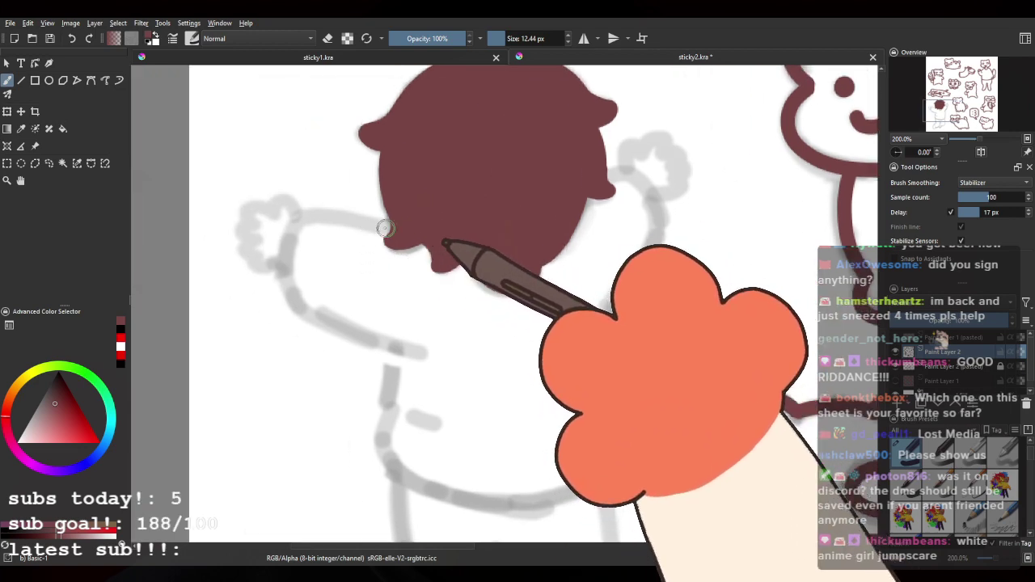
mouse_move(385, 228)
left_mouse_down()
mouse_move(305, 222)
mouse_move(287, 264)
mouse_move(320, 318)
mouse_move(409, 354)
left_mouse_up()
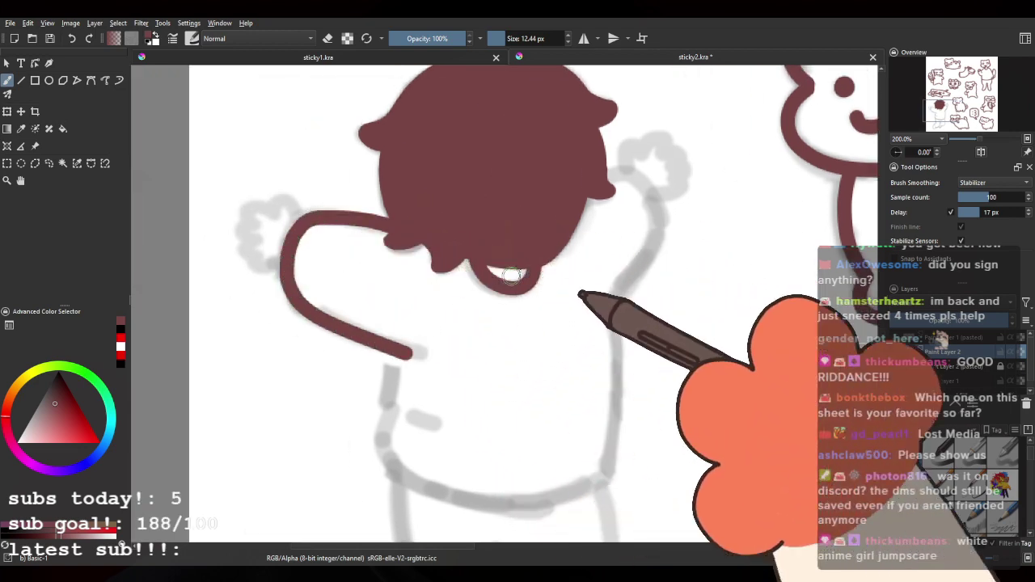
scroll(551, 189, "right", 3)
mouse_move(540, 196)
left_mouse_down()
mouse_move(595, 233)
mouse_move(547, 330)
left_mouse_up()
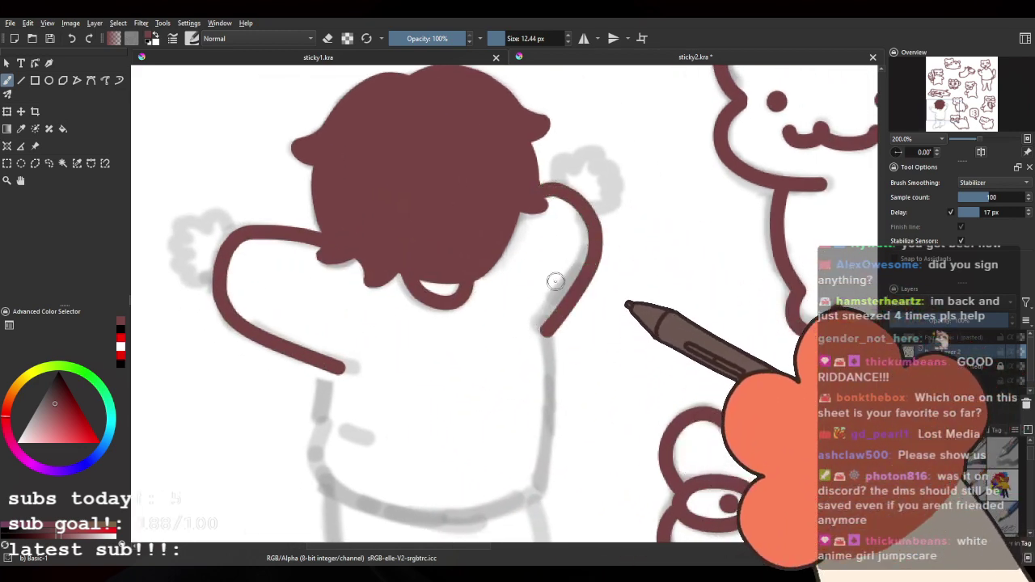
Step: Ink the shirt's left side into the left half of the hem, the short fold mark, and the right side line
left_click_drag(333, 332, 360, 238)
mouse_move(370, 273)
left_mouse_down()
mouse_move(349, 319)
mouse_move(385, 337)
mouse_move(336, 349)
mouse_move(465, 417)
left_mouse_up()
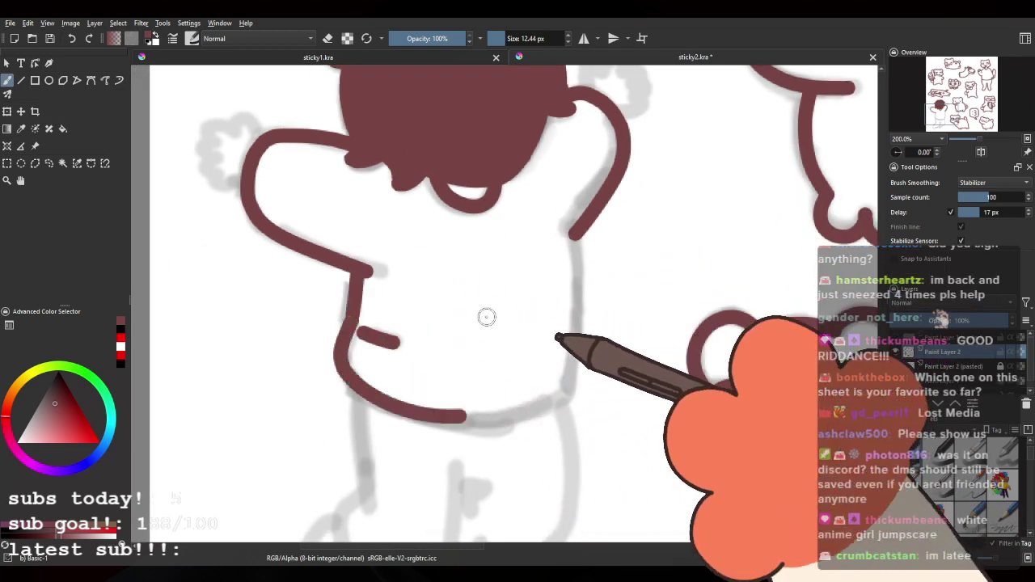
left_click_drag(575, 240, 572, 370)
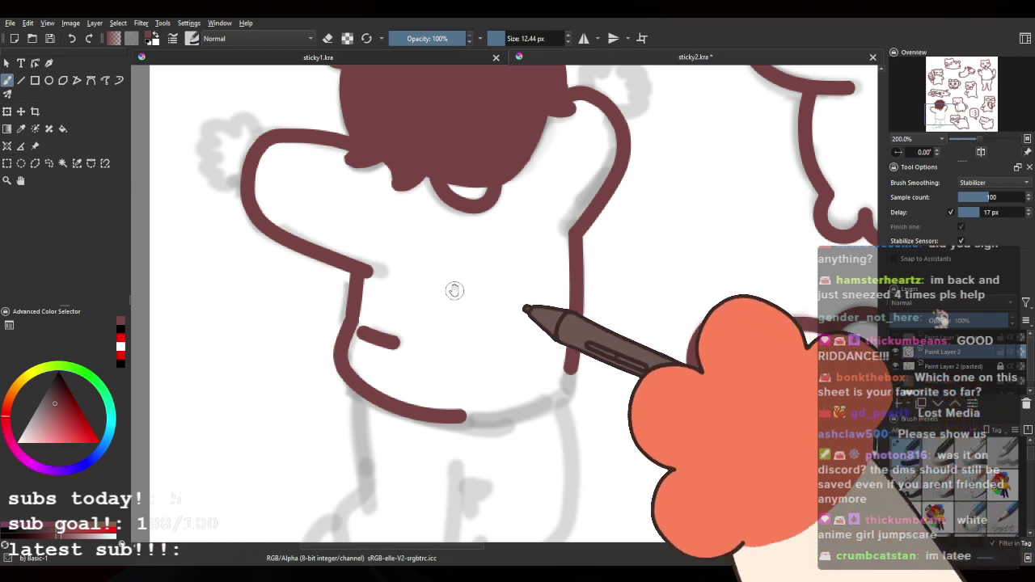
Step: Try to ink the remaining right half of the shirt hem and join it to the right side line
mouse_move(364, 316)
left_mouse_down()
mouse_move(516, 148)
mouse_move(525, 189)
mouse_move(522, 125)
left_mouse_up()
scroll(512, 200, "up", 2)
left_click_drag(314, 183, 306, 388)
key("ctrl+z")
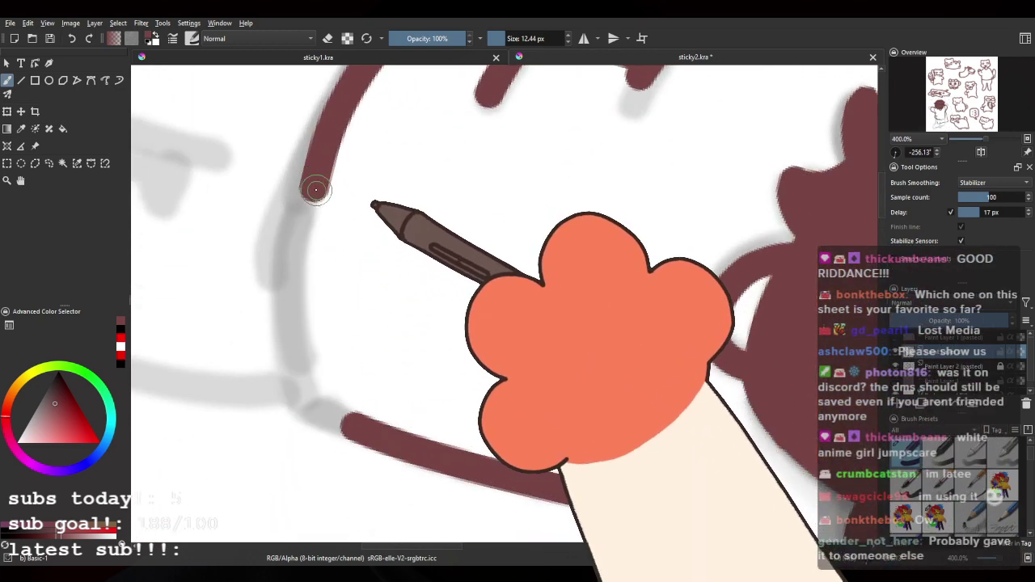
left_click_drag(316, 185, 316, 410)
key("ctrl+z")
left_click_drag(316, 186, 320, 413)
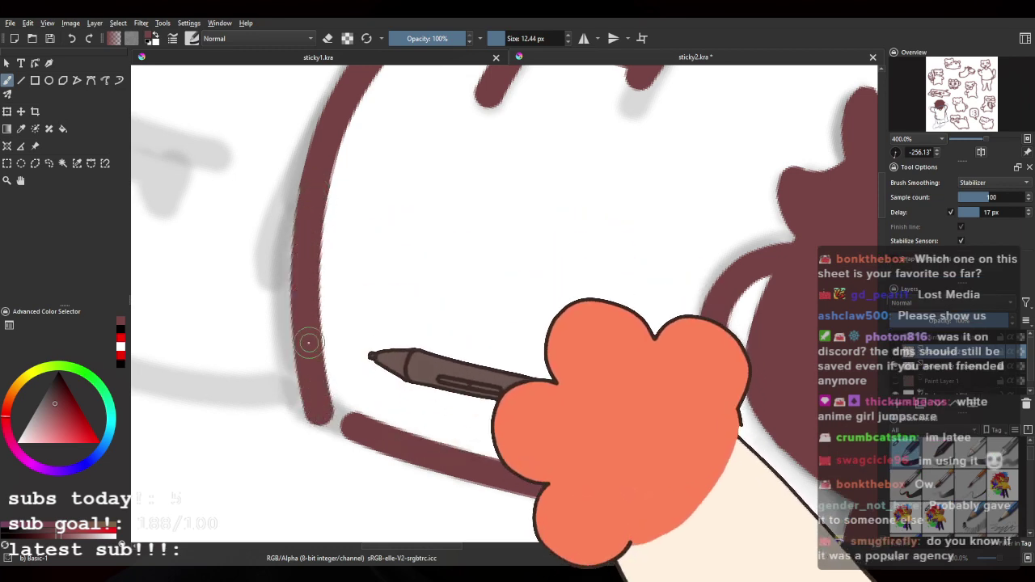
mouse_move(310, 344)
left_mouse_down()
mouse_move(330, 419)
mouse_move(413, 437)
mouse_move(663, 542)
left_mouse_up()
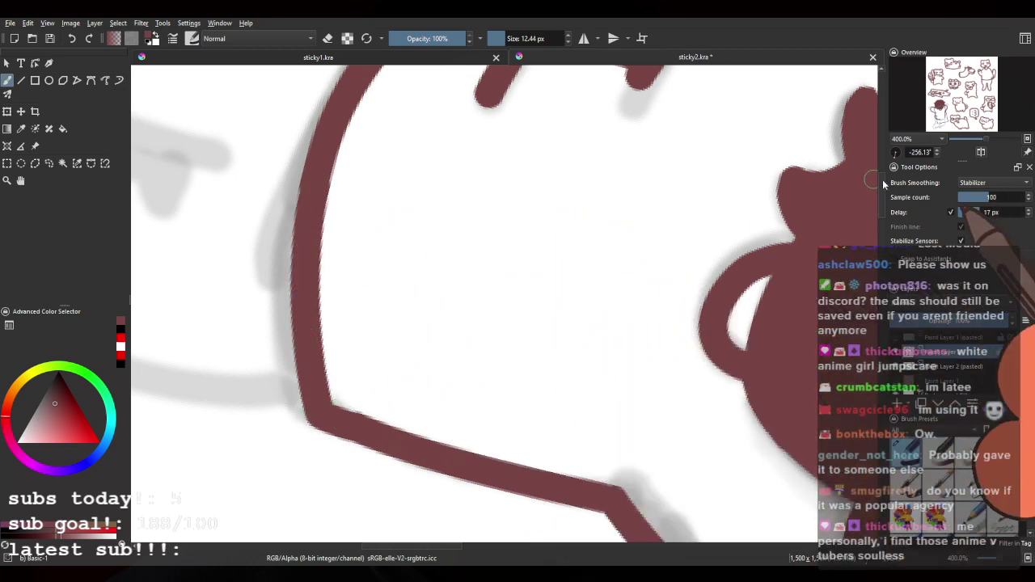
left_click_drag(896, 153, 908, 155)
scroll(661, 134, "down", 2)
scroll(453, 263, "down", 3)
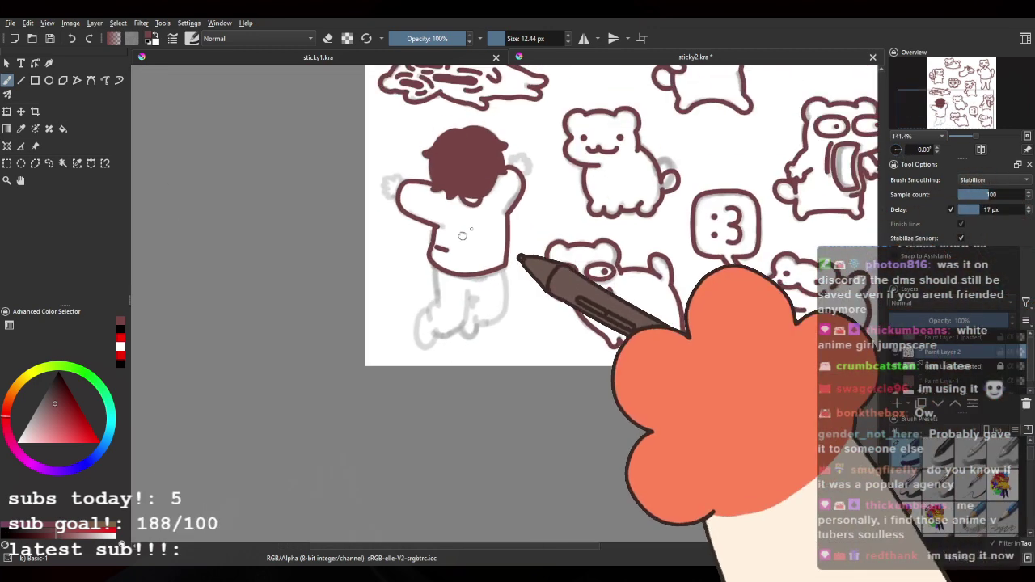
left_click_drag(462, 234, 438, 246)
scroll(489, 317, "up", 3)
scroll(557, 262, "down", 2)
left_click_drag(557, 262, 534, 352)
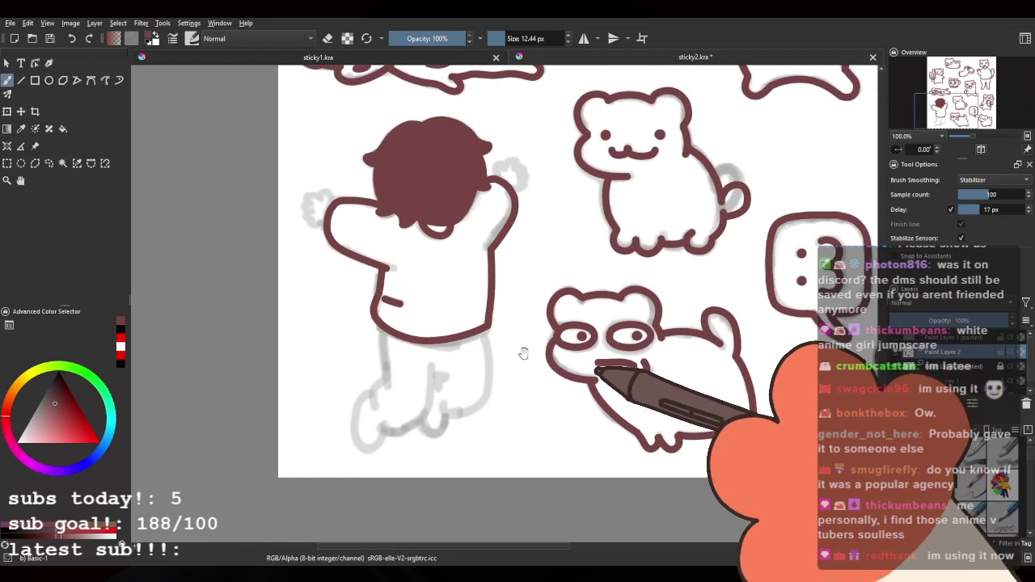
scroll(467, 354, "up", 1)
scroll(455, 353, "up", 1)
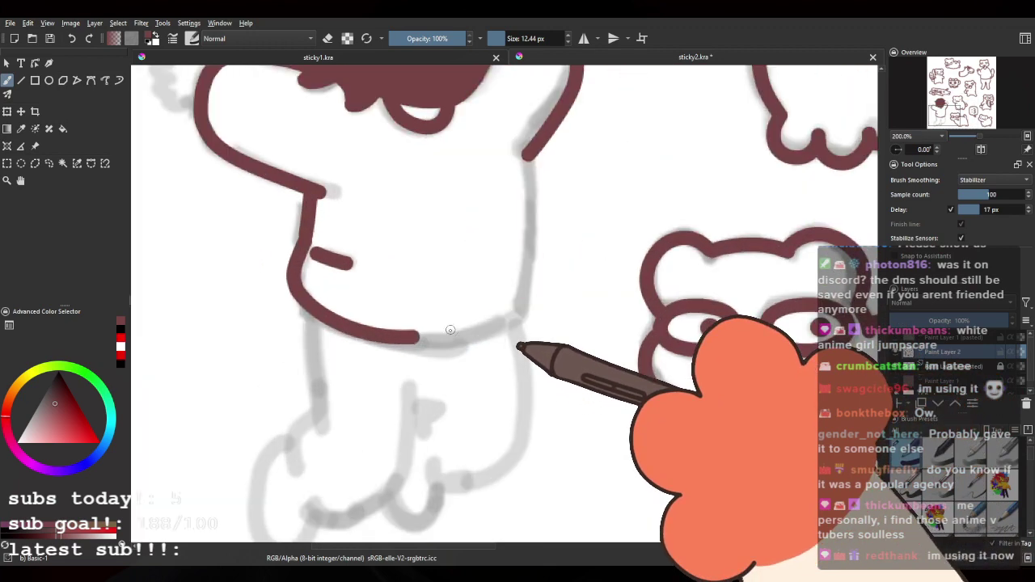
Step: Erase the hem back to the lower-left curve and re-ink it as one smooth curve meeting the shirt's right side
key("e")
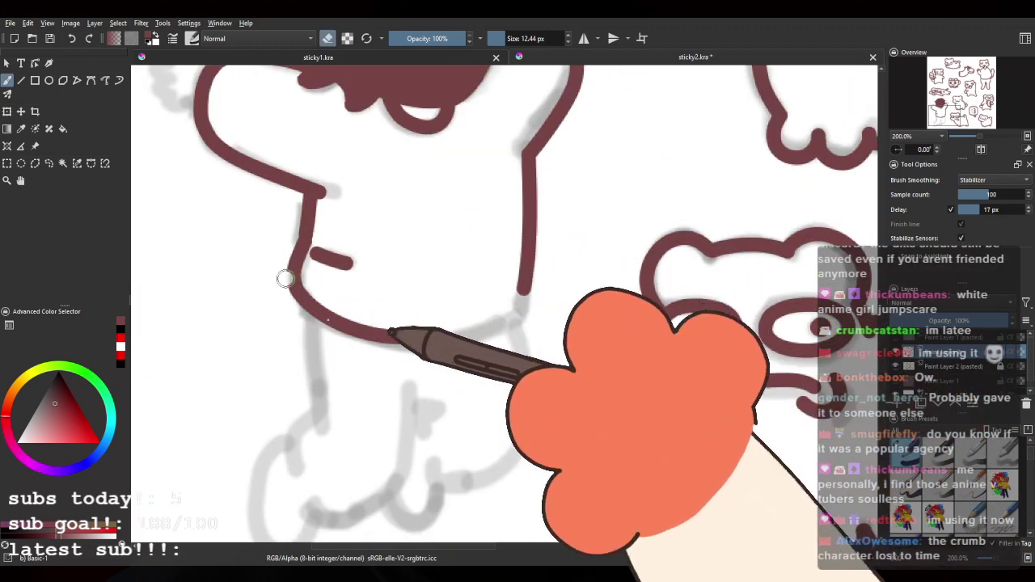
mouse_move(347, 328)
left_mouse_down()
mouse_move(364, 363)
mouse_move(413, 340)
left_mouse_up()
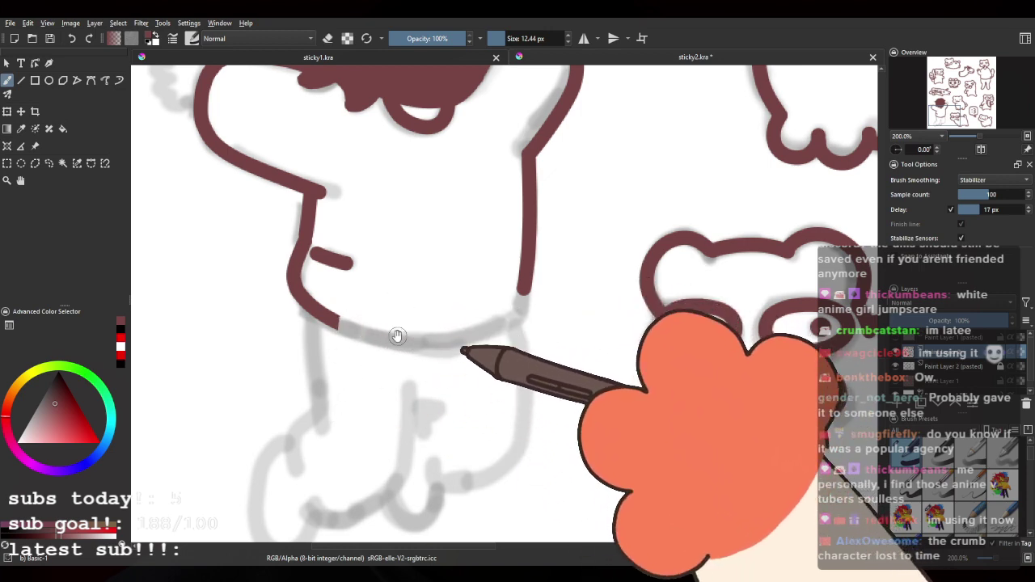
left_click_drag(401, 236, 529, 247)
scroll(578, 205, "up", 2)
scroll(571, 205, "down", 1)
left_click_drag(391, 237, 357, 247)
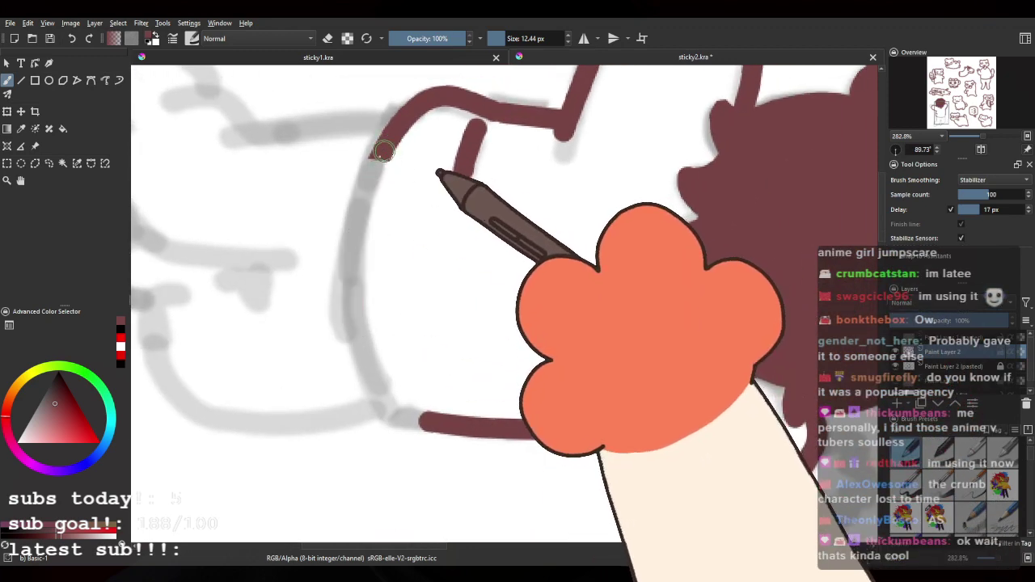
mouse_move(384, 151)
left_mouse_down()
mouse_move(362, 200)
mouse_move(393, 428)
left_mouse_up()
key("e")
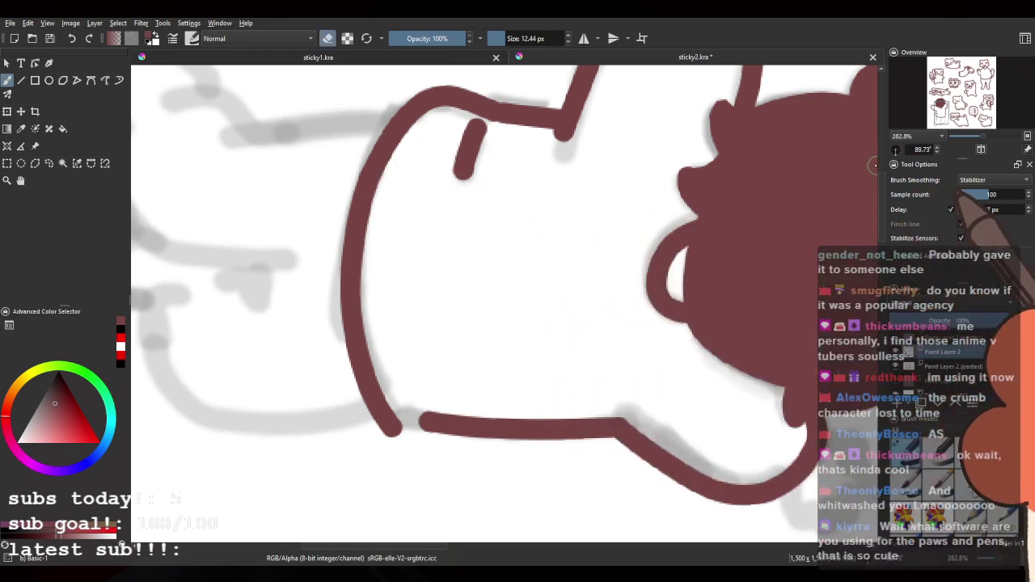
double_click(900, 151)
left_click_drag(641, 337, 527, 245)
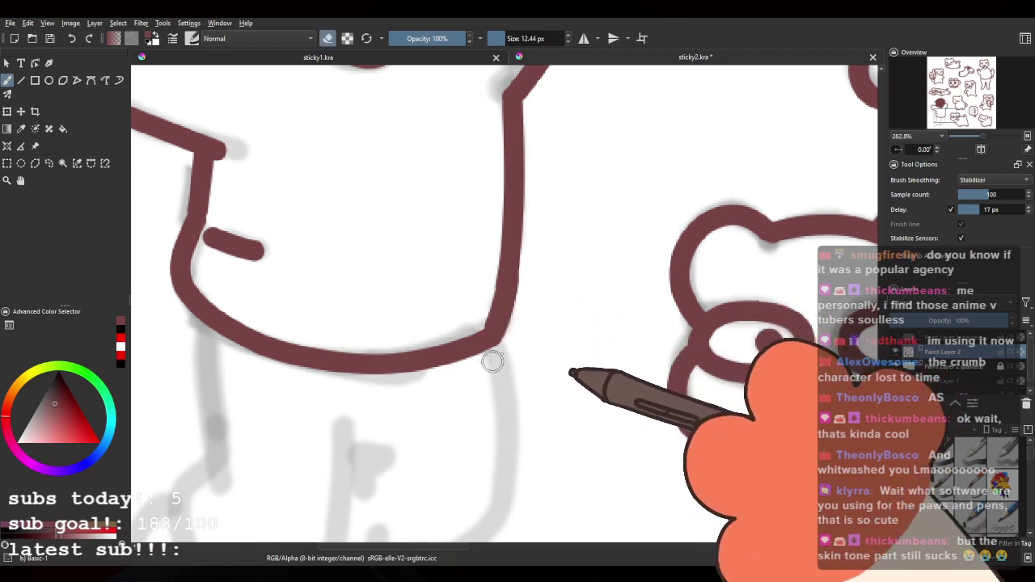
Step: Ink the outer line of the left leg from the shirt hem down to the ankle
left_click_drag(300, 375, 448, 253)
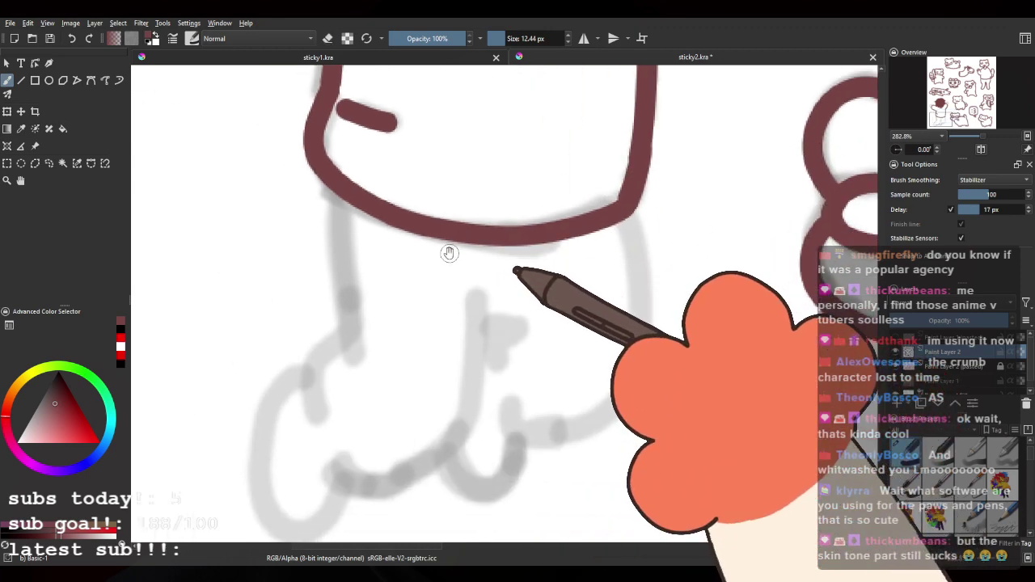
left_click_drag(342, 201, 355, 323)
key("ctrl+z")
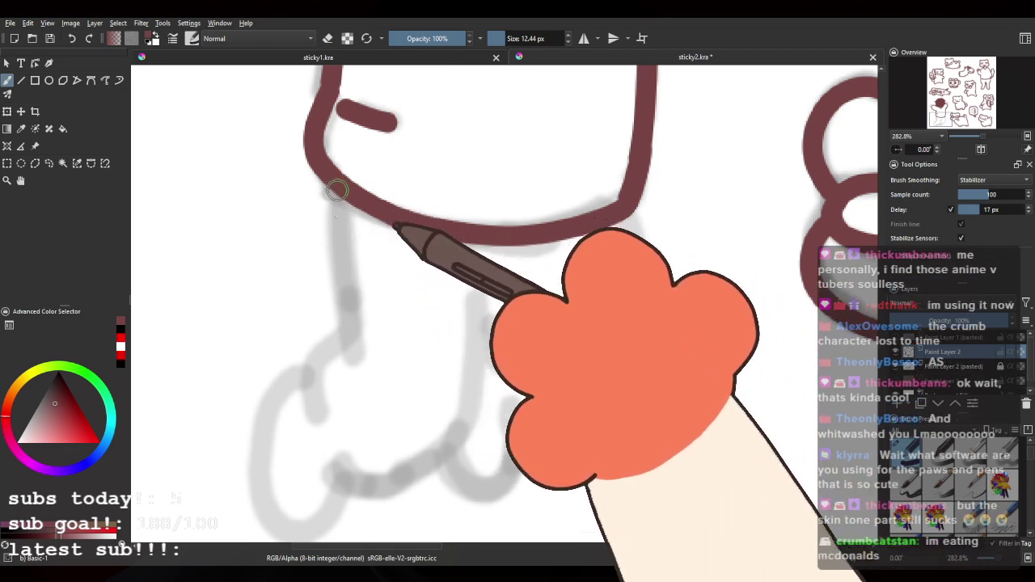
left_click_drag(337, 188, 352, 363)
key("ctrl+z")
mouse_move(337, 186)
left_mouse_down()
mouse_move(357, 368)
mouse_move(375, 257)
mouse_move(359, 271)
mouse_move(351, 320)
left_mouse_up()
key("ctrl+z")
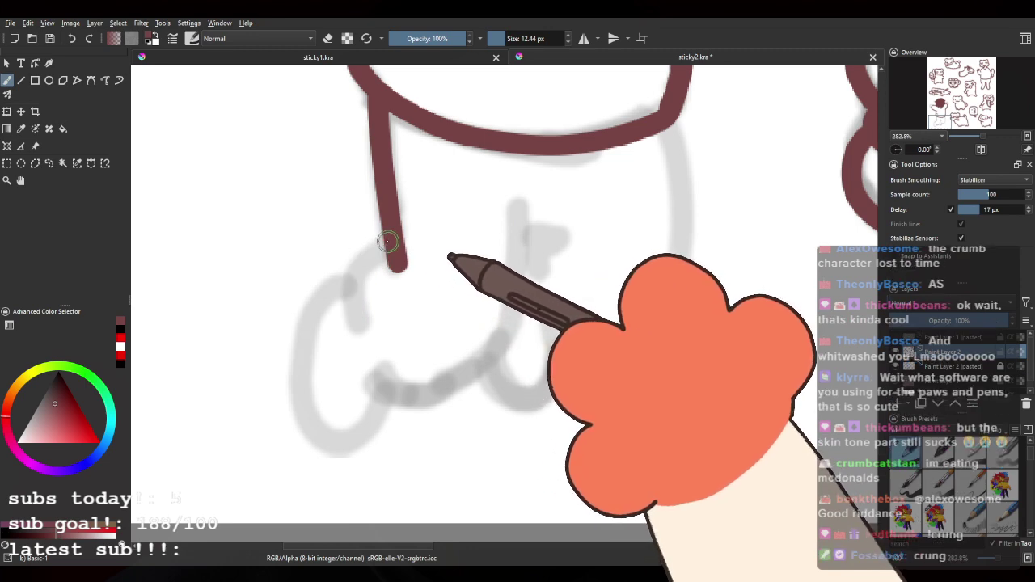
Step: Ink the short curve where the left ankle meets the raised foot and the curved stroke along the leg's lower edge
mouse_move(349, 276)
left_mouse_down()
mouse_move(364, 319)
mouse_move(362, 266)
mouse_move(351, 296)
mouse_move(357, 343)
left_mouse_up()
left_click_drag(408, 321, 363, 328)
left_click_drag(326, 377, 394, 397)
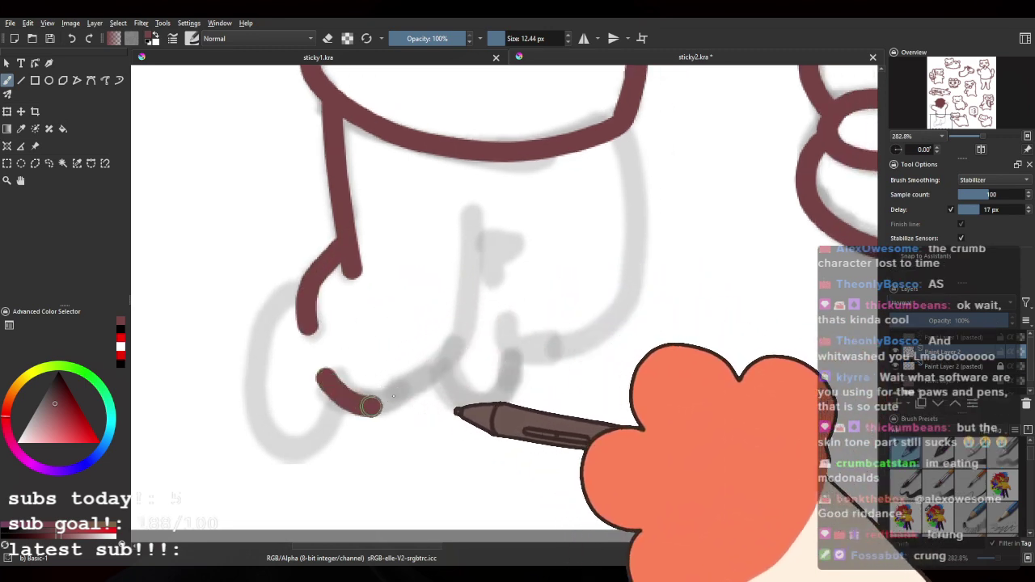
Step: Ink the left leg's inner line into its lower edge and add the small pointed fold mark between the legs
left_click_drag(477, 206, 456, 281)
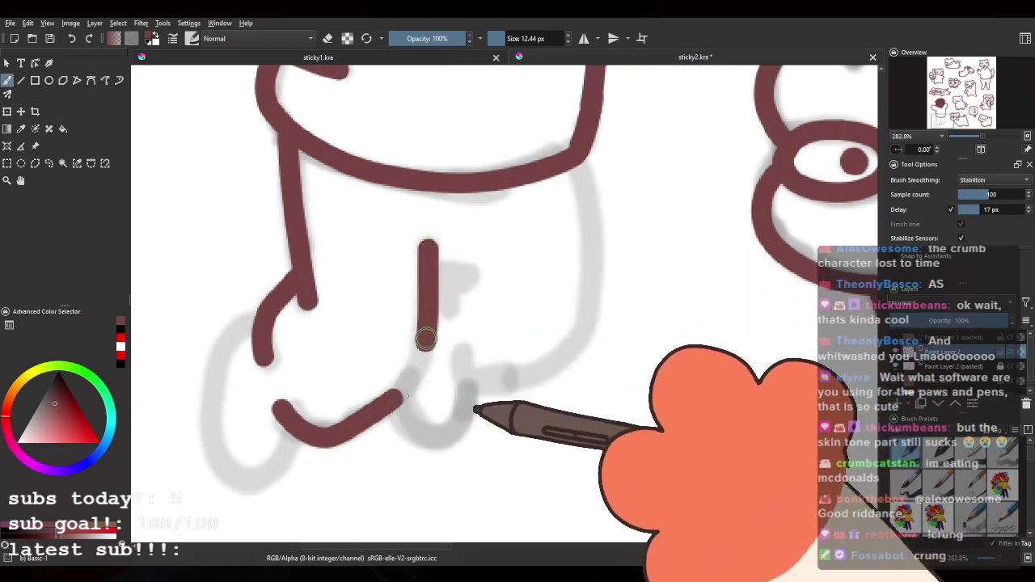
mouse_move(398, 397)
left_mouse_down()
mouse_move(425, 352)
mouse_move(423, 246)
left_mouse_up()
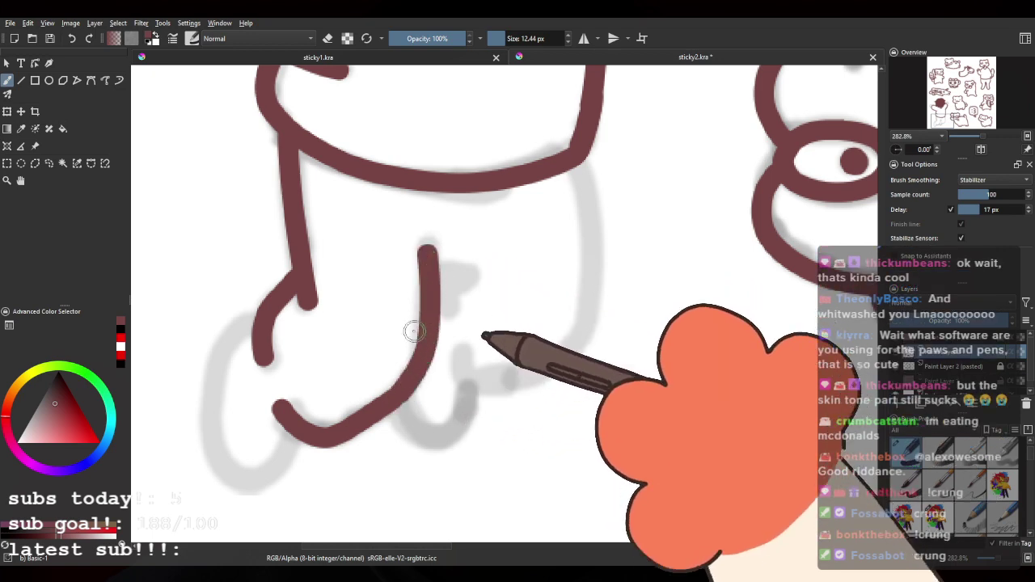
key("ctrl+z")
key("ctrl+z")
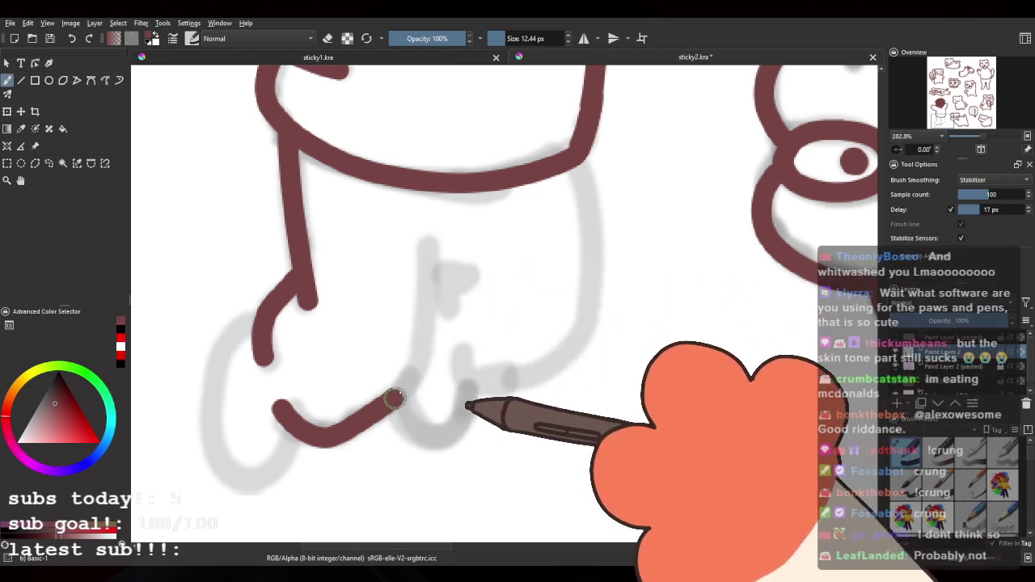
mouse_move(433, 252)
left_mouse_down()
mouse_move(414, 450)
mouse_move(401, 236)
left_mouse_up()
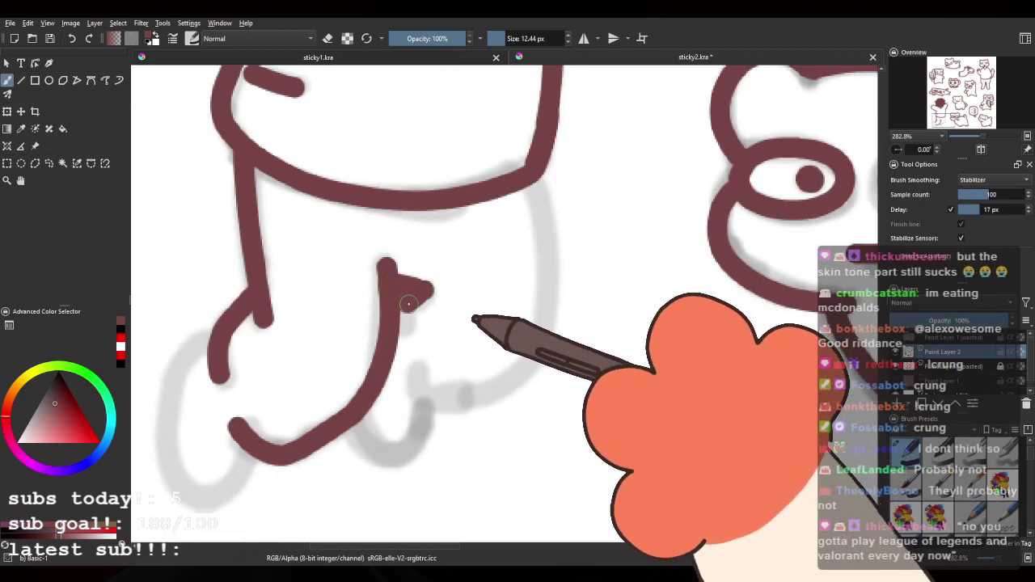
key("ctrl+z")
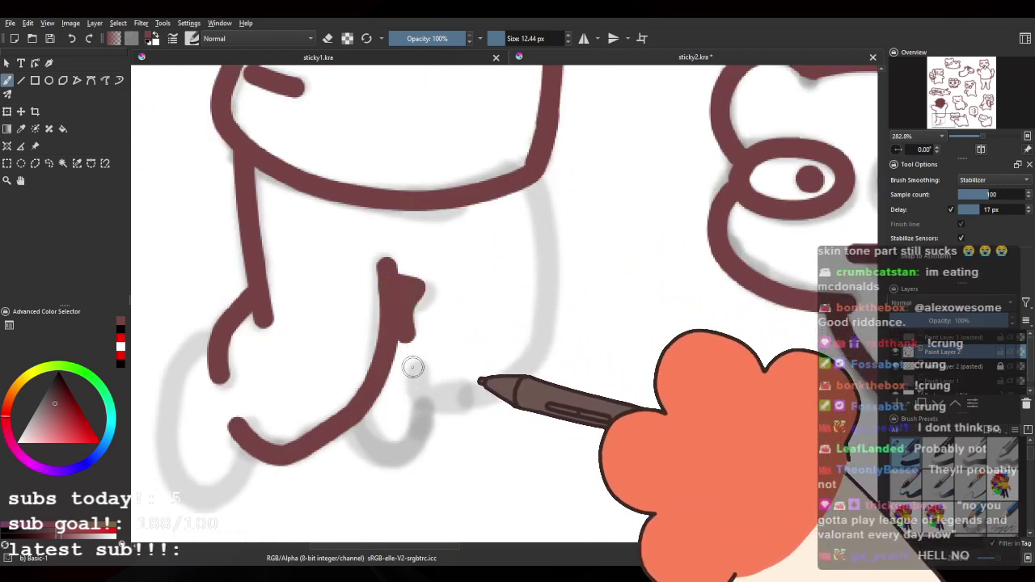
Step: Ink the right leg: a short inner ankle stroke, the outer line from the shirt hem down, and its curved lower edge
left_click_drag(409, 364, 437, 404)
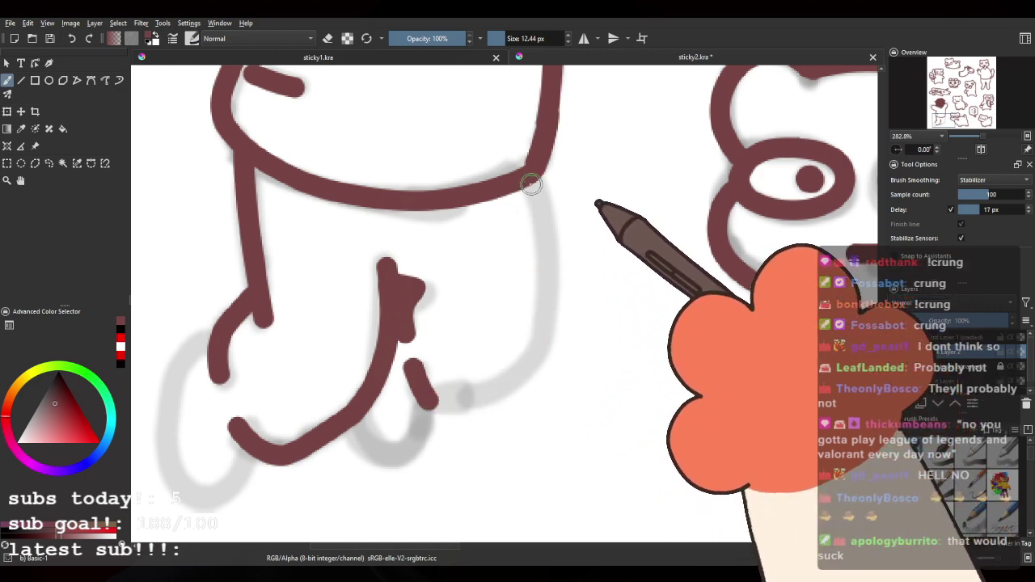
left_click_drag(524, 177, 549, 257)
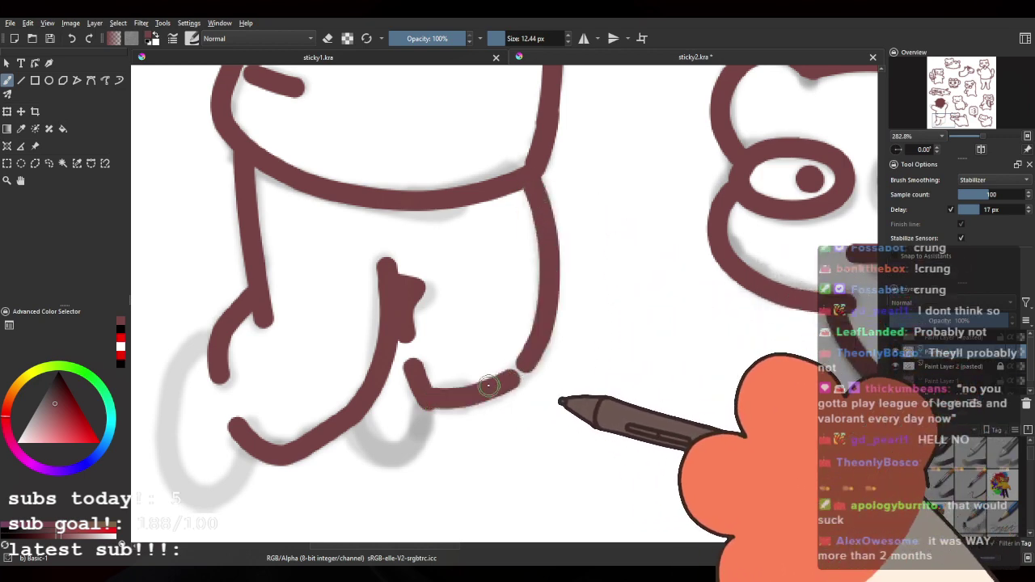
left_click_drag(488, 387, 527, 358)
Step: Ink the rounded right foot between the legs and the oval raised left foot
left_click_drag(449, 447, 439, 426)
key("e")
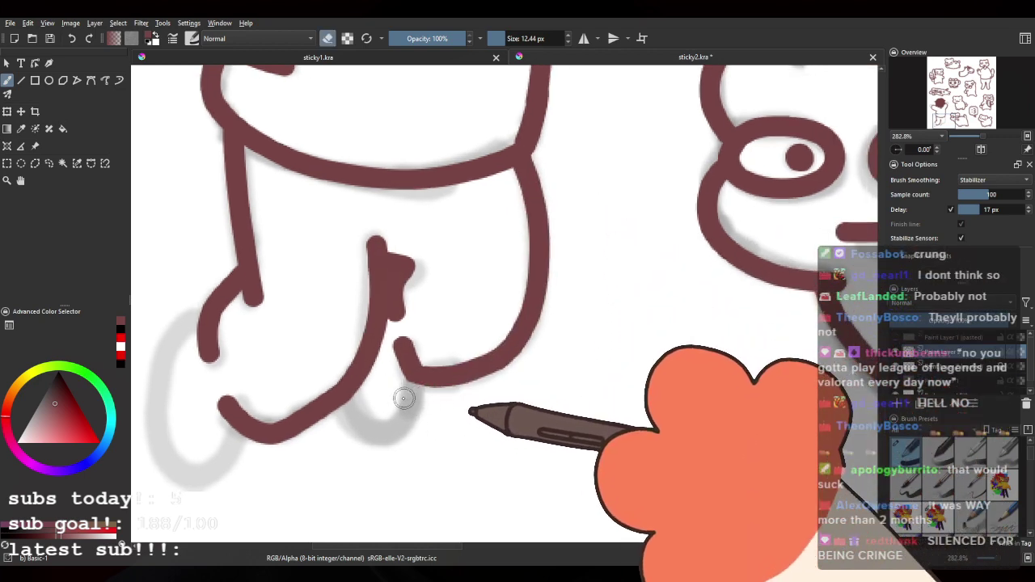
key("e")
mouse_move(441, 380)
left_mouse_down()
mouse_move(451, 377)
mouse_move(393, 310)
left_mouse_up()
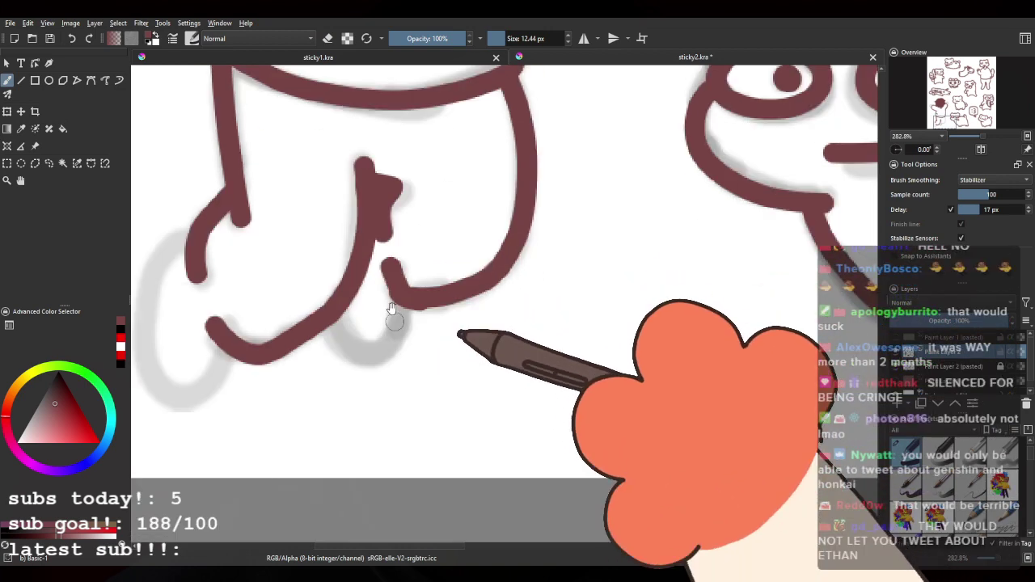
left_click_drag(410, 263, 445, 283)
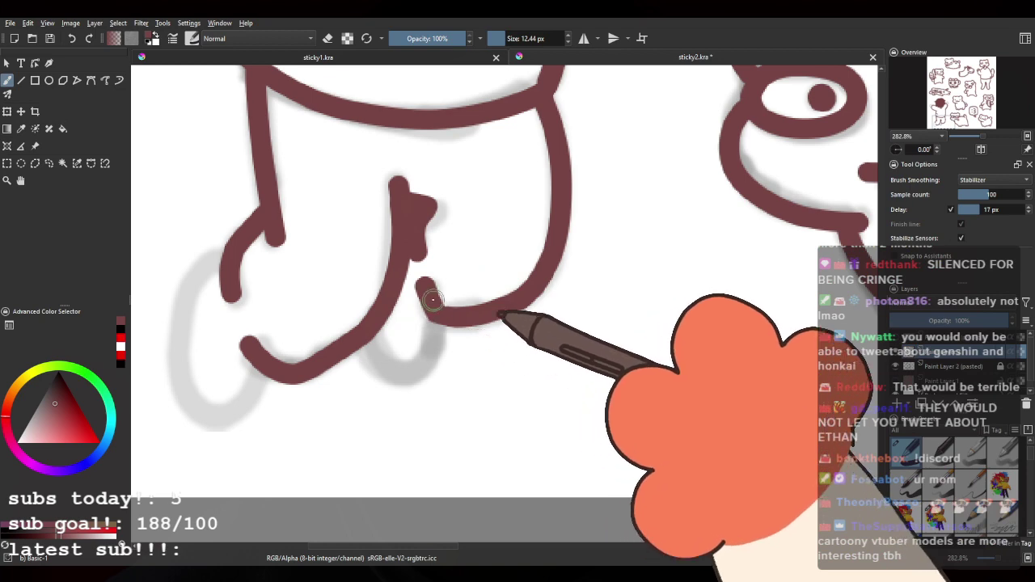
left_click_drag(427, 291, 456, 317)
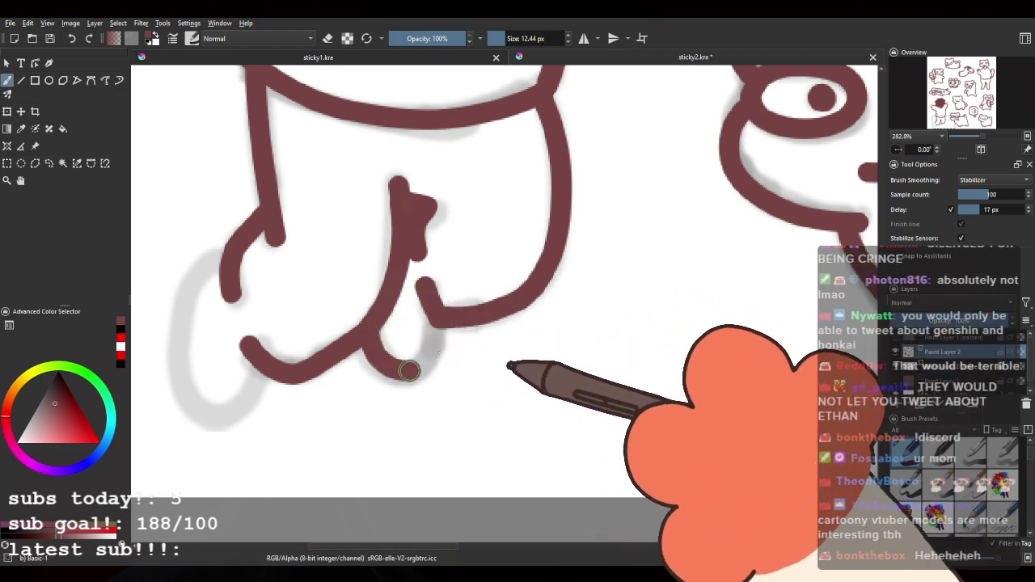
left_click_drag(409, 371, 439, 323)
left_click_drag(335, 307, 409, 327)
mouse_move(299, 287)
left_mouse_down()
mouse_move(254, 324)
mouse_move(330, 386)
left_mouse_up()
Step: Erase squinting > and < eyes into the arms-raised character's solid dark hair
scroll(356, 289, "down", 5)
left_click_drag(395, 181, 395, 209)
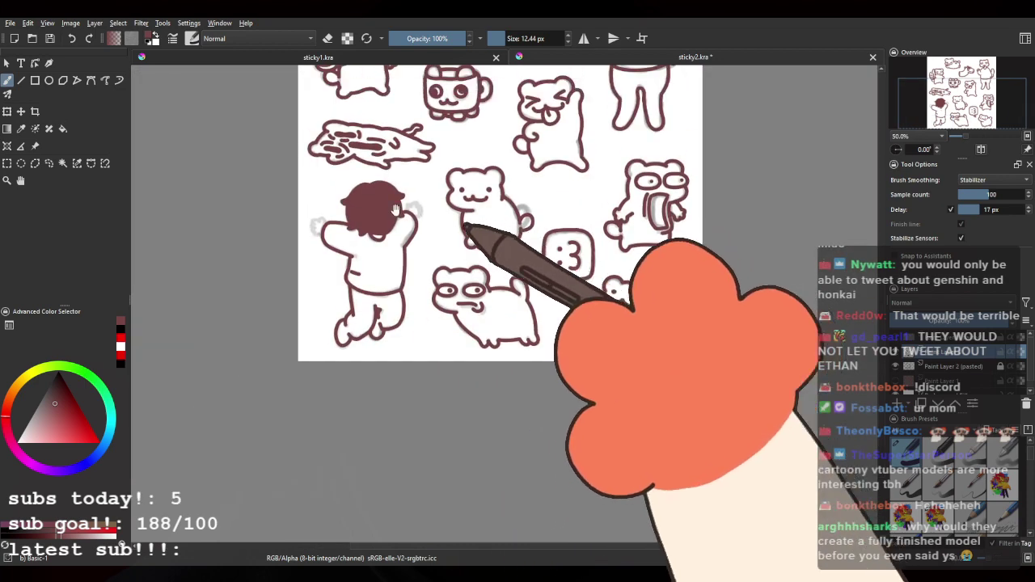
scroll(395, 211, "up", 4)
key("e")
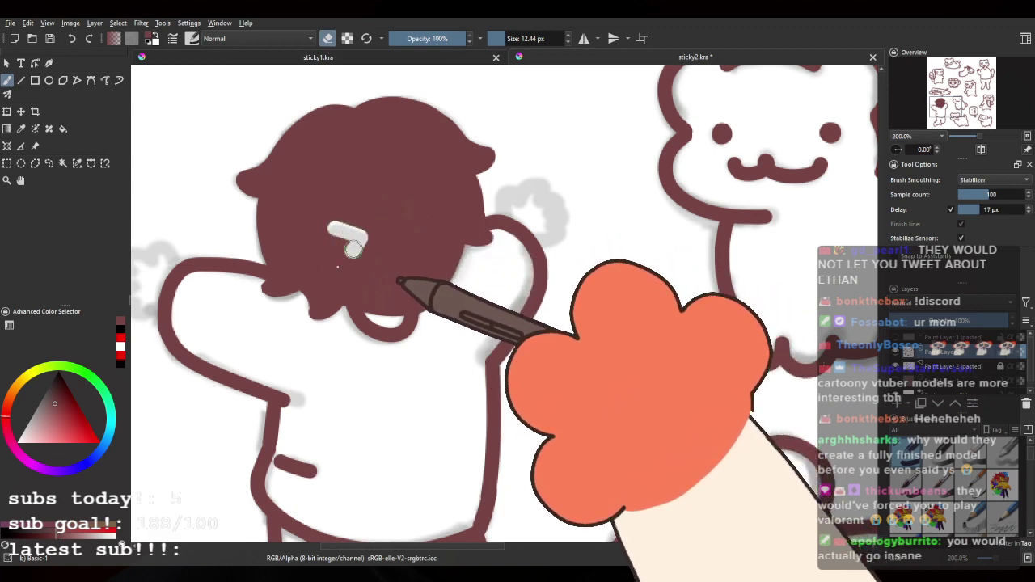
left_click_drag(427, 209, 442, 233)
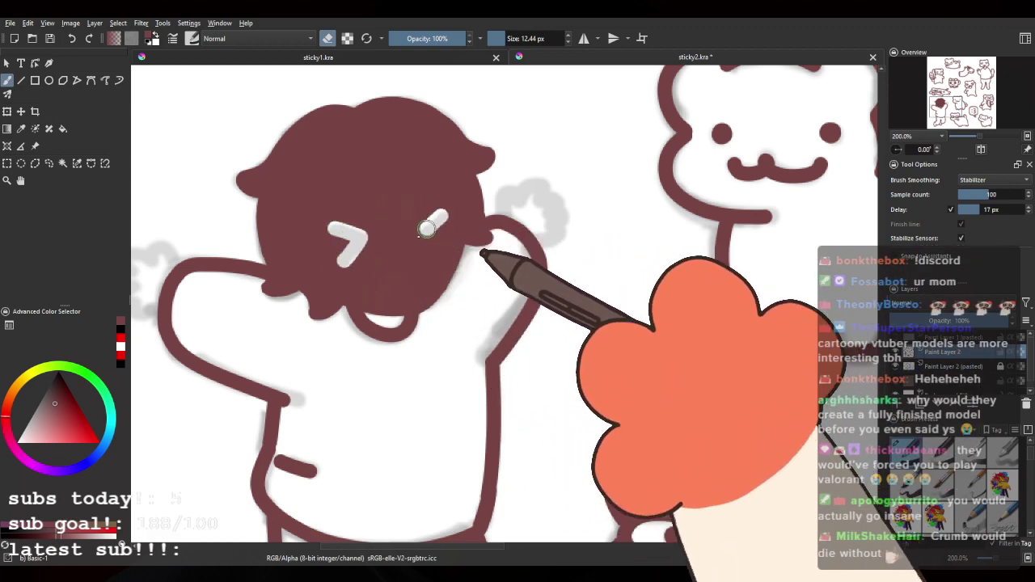
mouse_move(379, 228)
left_mouse_down()
mouse_move(403, 233)
mouse_move(372, 270)
left_mouse_up()
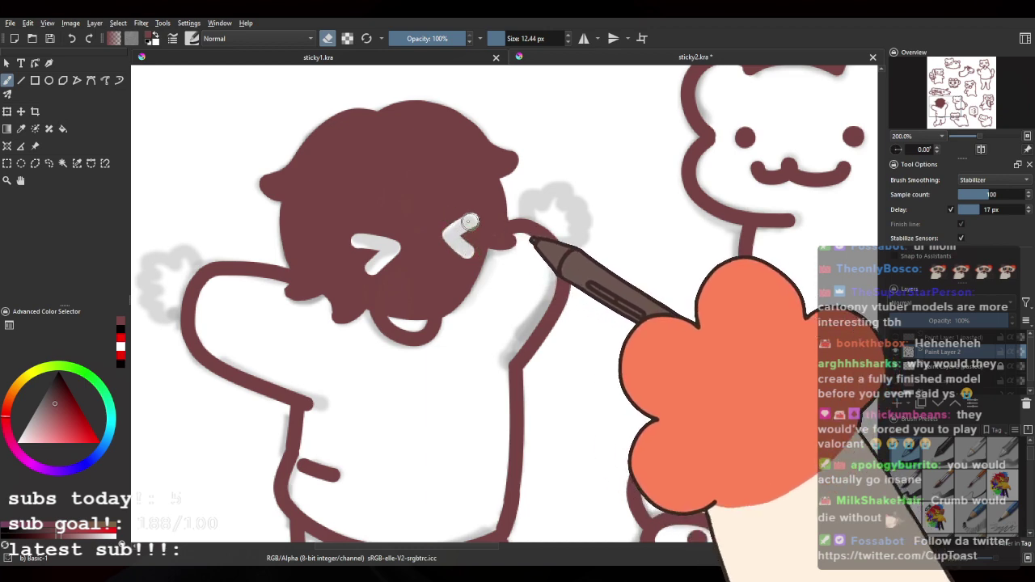
key("ctrl+z")
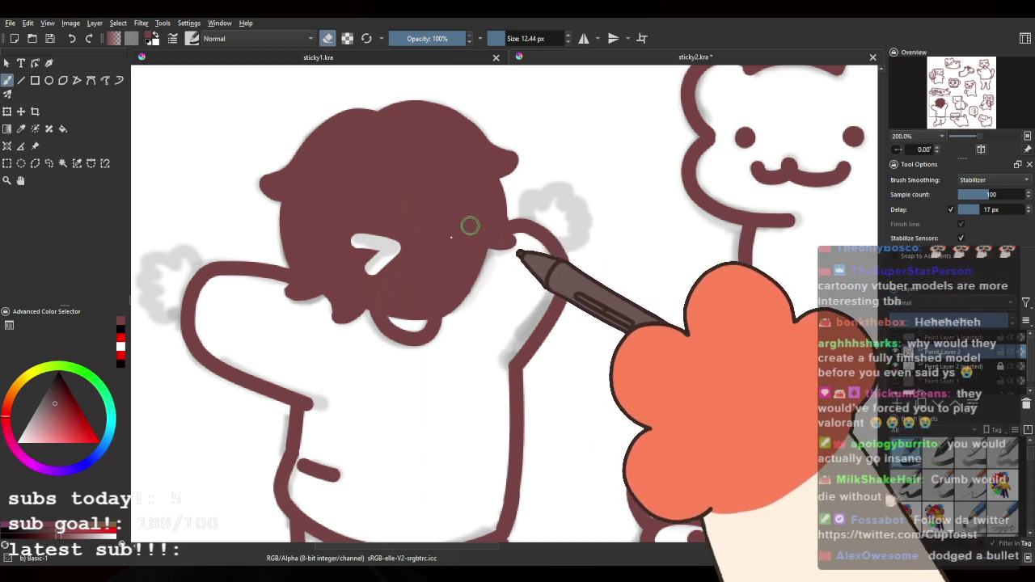
Step: Ink the scalloped finger outline of the character's left raised hand, joining it to the sleeve end
scroll(439, 231, "down", 4)
left_click_drag(513, 252, 494, 331)
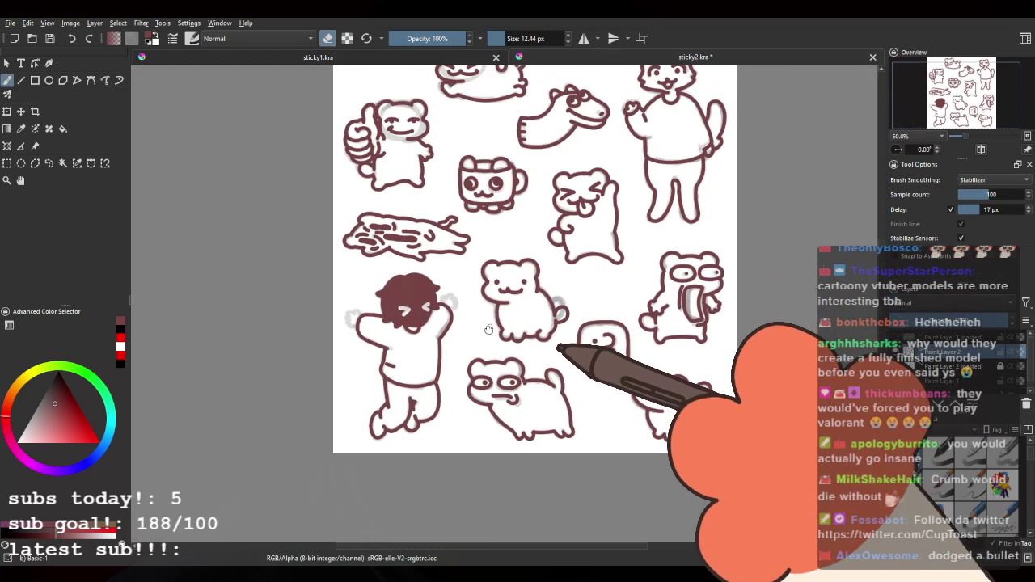
scroll(398, 324, "up", 4)
key("e")
left_click_drag(250, 308, 384, 318)
scroll(381, 317, "up", 2)
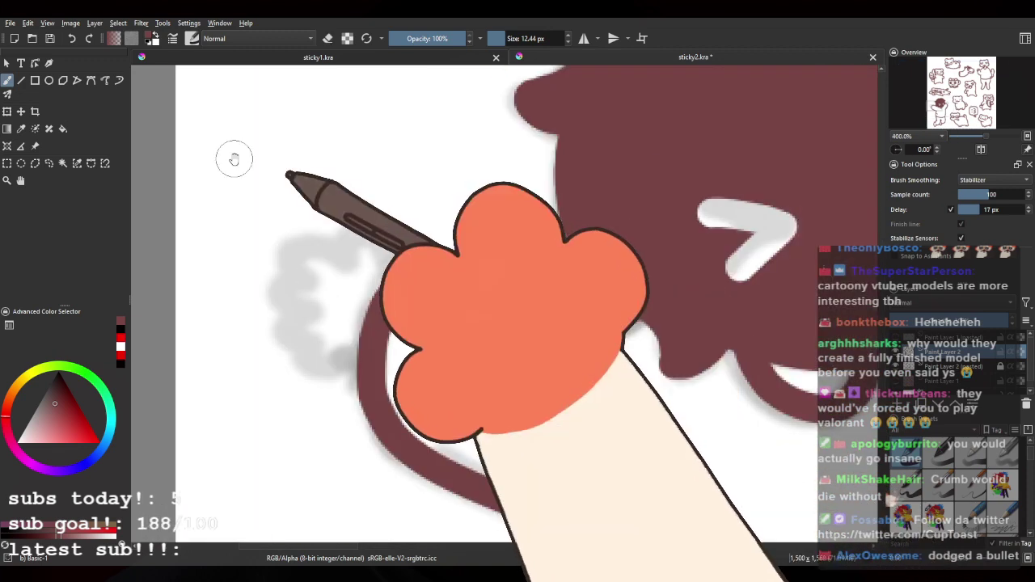
mouse_move(293, 266)
left_mouse_down()
mouse_move(345, 259)
mouse_move(363, 219)
left_mouse_up()
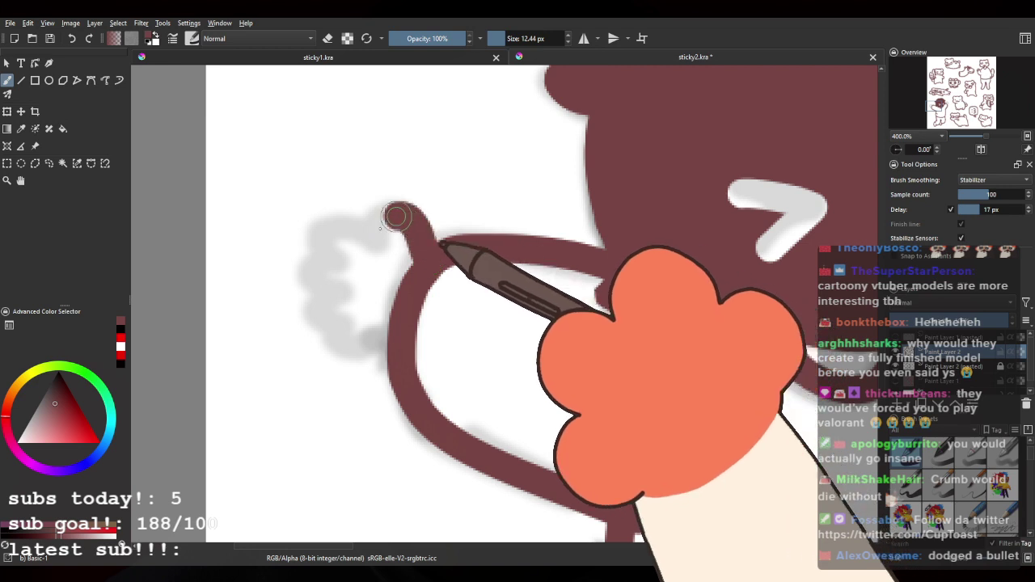
mouse_move(365, 244)
left_mouse_down()
mouse_move(325, 244)
mouse_move(357, 269)
mouse_move(345, 220)
mouse_move(328, 245)
mouse_move(348, 268)
mouse_move(326, 264)
mouse_move(312, 279)
mouse_move(340, 297)
mouse_move(328, 311)
mouse_move(355, 323)
mouse_move(334, 303)
mouse_move(334, 326)
mouse_move(361, 326)
left_mouse_up()
key("ctrl+z")
Step: Ink the scalloped finger outline of the right raised hand beside the hair
scroll(388, 200, "down", 4)
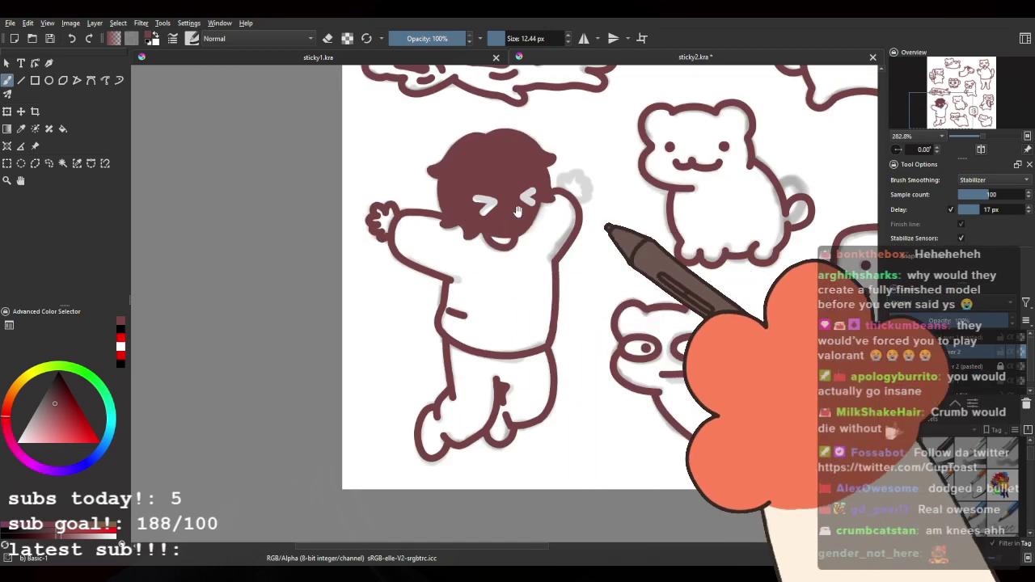
mouse_move(576, 182)
left_mouse_down()
mouse_move(535, 219)
mouse_move(509, 216)
mouse_move(500, 265)
left_mouse_up()
scroll(535, 216, "up", 4)
scroll(509, 216, "up", 1)
left_click_drag(366, 251, 368, 257)
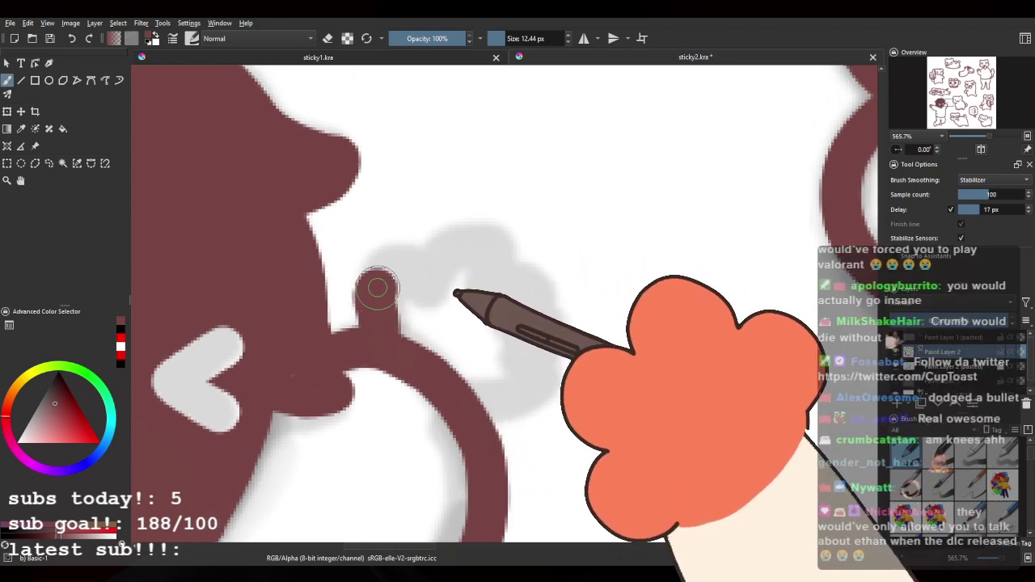
mouse_move(437, 292)
left_mouse_down()
mouse_move(467, 258)
mouse_move(492, 281)
mouse_move(488, 301)
mouse_move(517, 290)
mouse_move(532, 311)
mouse_move(517, 339)
mouse_move(543, 350)
mouse_move(546, 370)
mouse_move(527, 383)
mouse_move(541, 404)
mouse_move(523, 426)
mouse_move(495, 430)
left_mouse_up()
left_click_drag(443, 362, 560, 347)
scroll(436, 258, "down", 5)
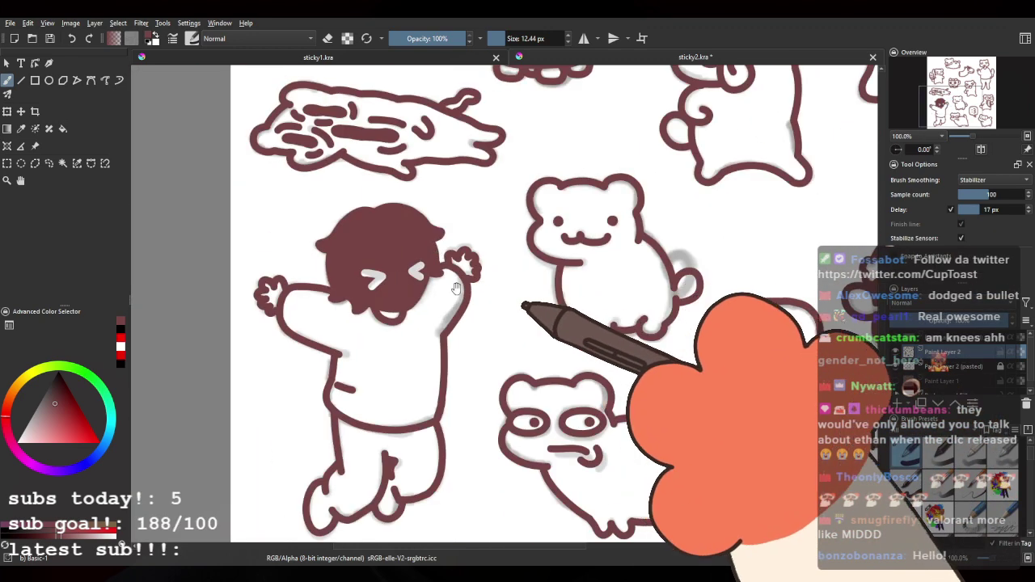
left_click_drag(402, 241, 372, 230)
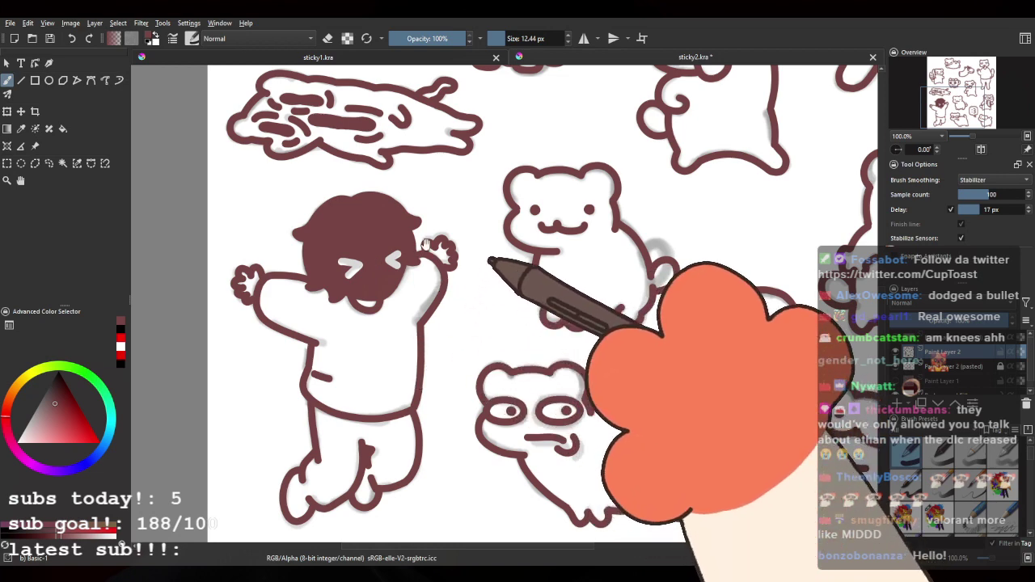
Step: Switch to sticky1.kra and sample the skin tone beneath the box-headed character's head
scroll(406, 243, "down", 3)
scroll(406, 243, "down", 2)
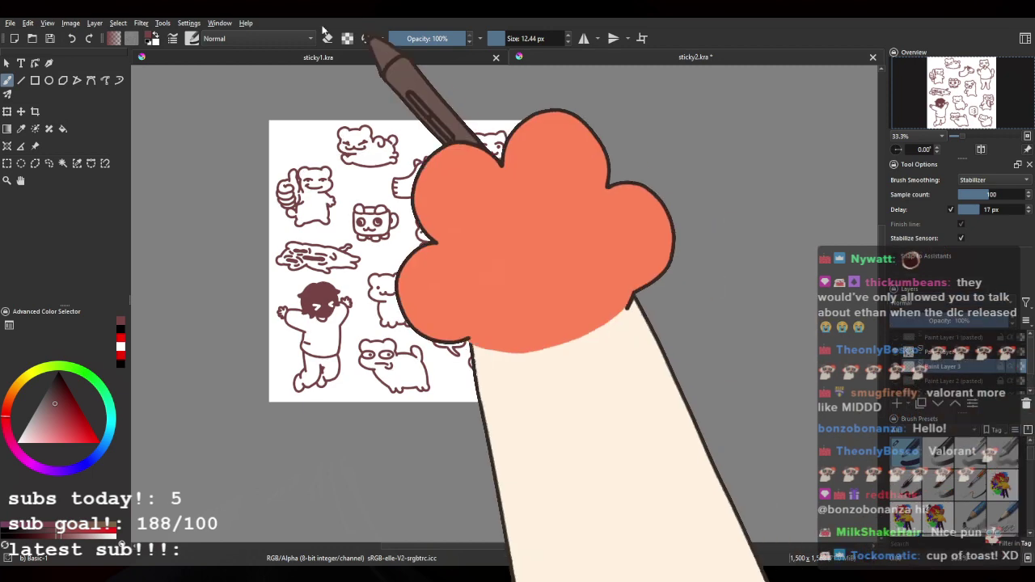
left_click(540, 60)
scroll(479, 169, "up", 4)
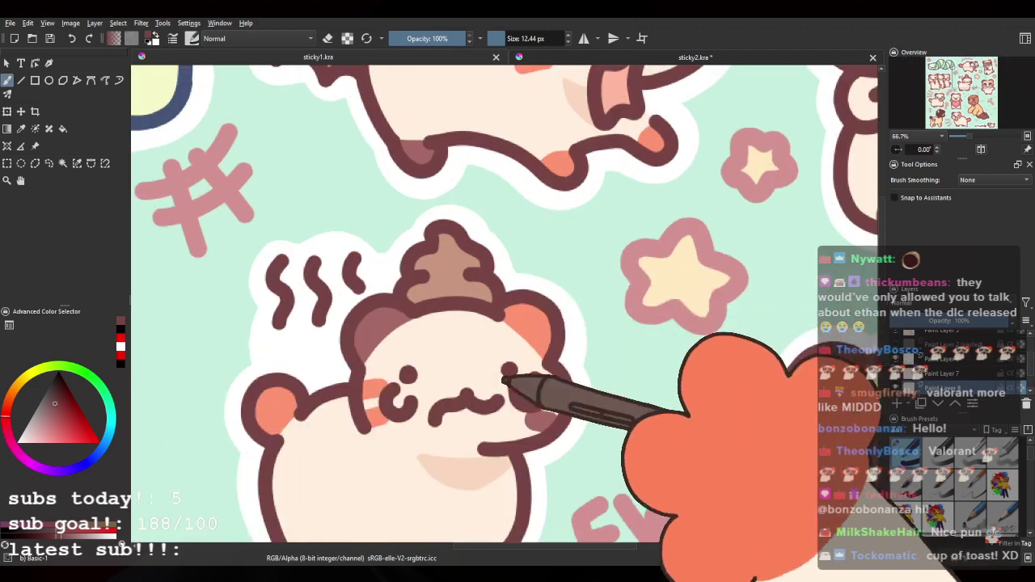
scroll(447, 354, "down", 4)
left_click_drag(461, 376, 435, 100)
scroll(459, 160, "up", 4)
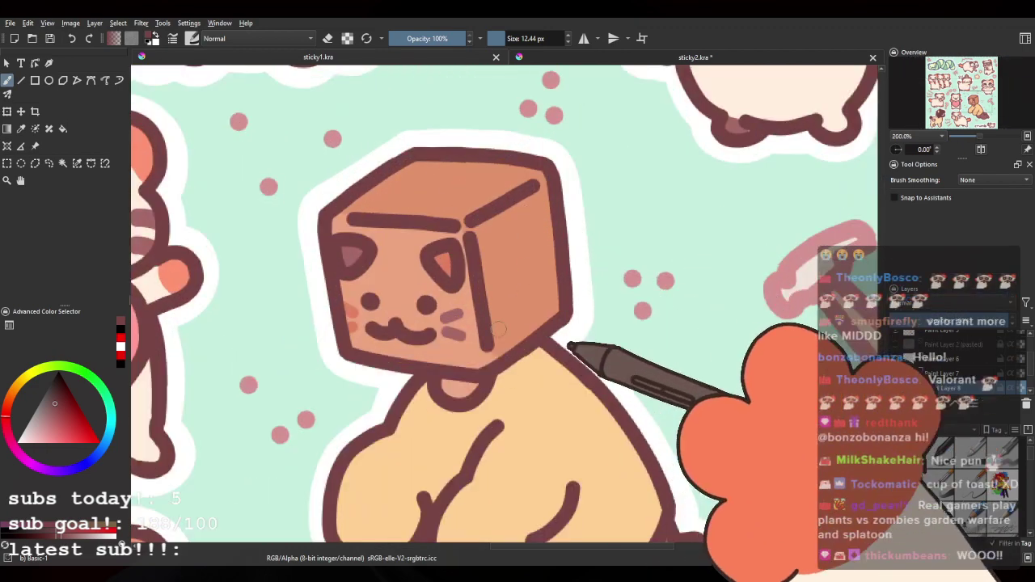
left_click(462, 386, "ctrl")
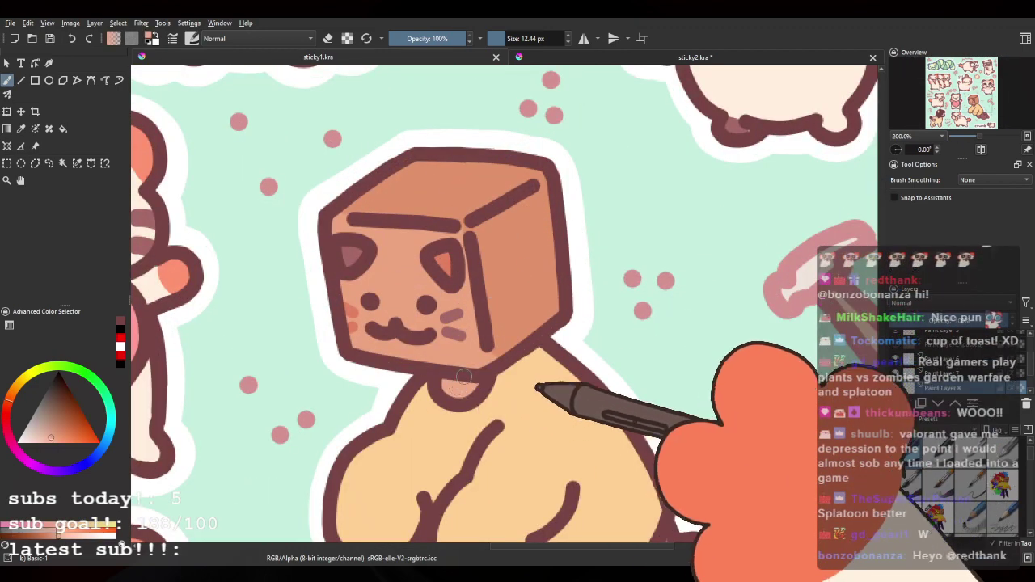
Step: Return to sticky2.kra and paint the palms and the small curved area below the hair with the skin tone, using a 20.14 px brush
left_click(645, 58)
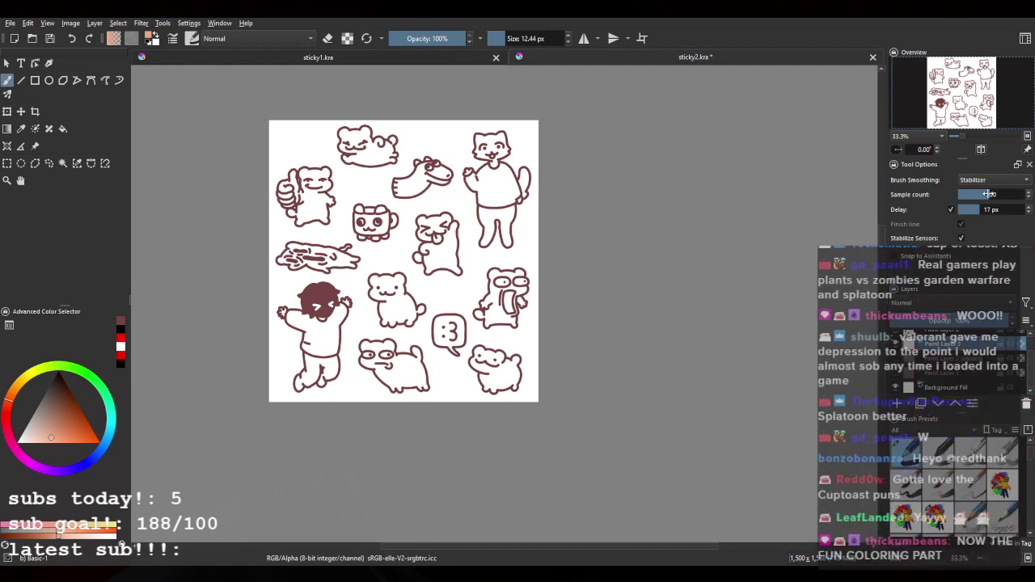
scroll(227, 284, "up", 5)
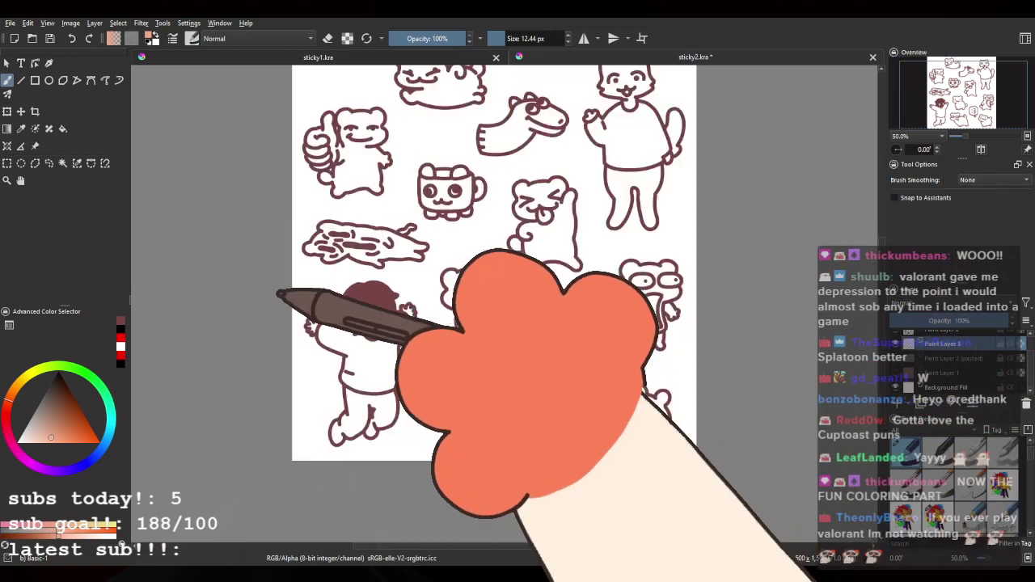
left_click_drag(194, 156, 158, 190)
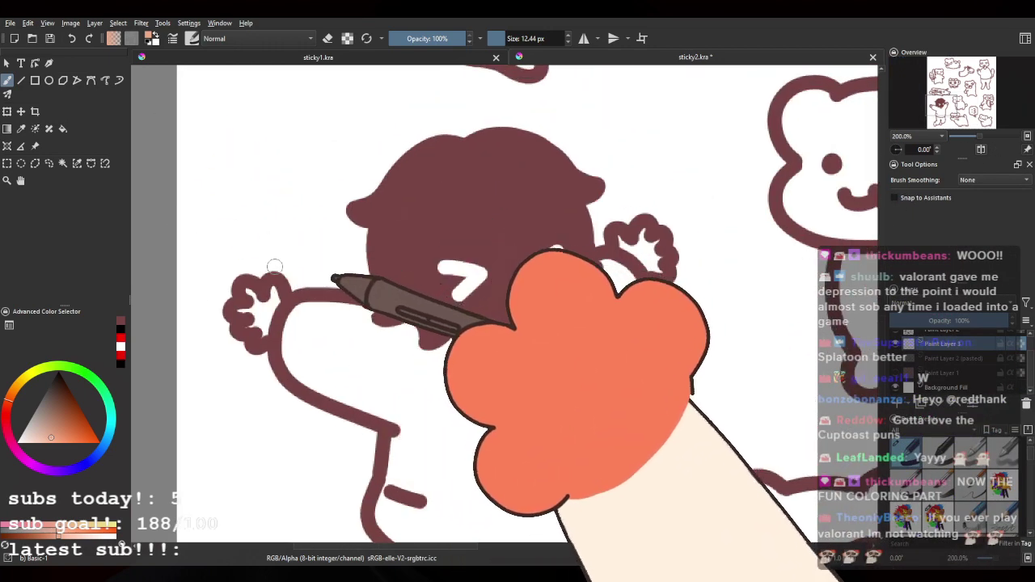
mouse_move(271, 269)
left_mouse_down()
mouse_move(293, 271)
mouse_move(256, 317)
mouse_move(272, 306)
left_mouse_up()
key("bracketleft")
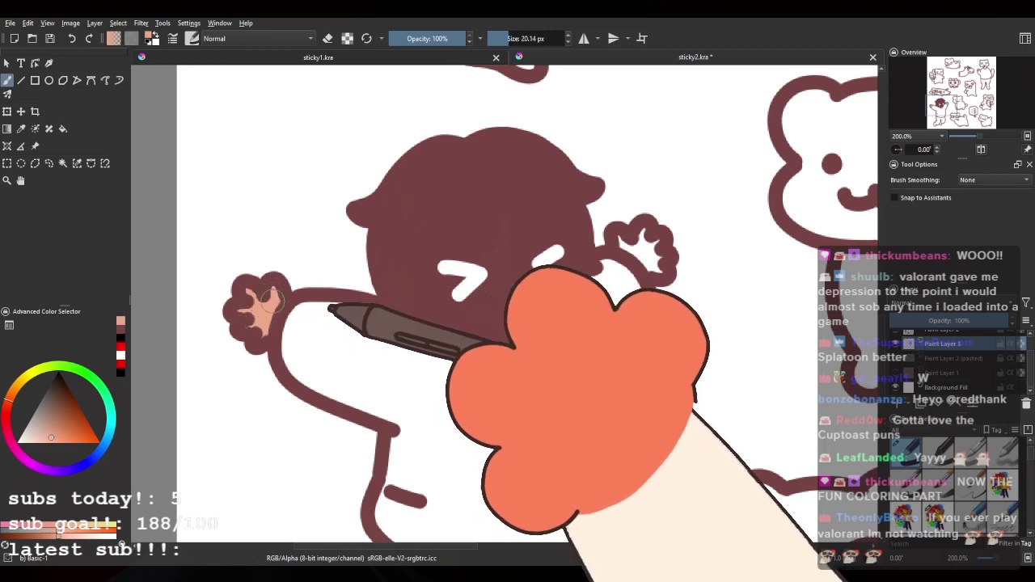
left_click_drag(486, 346, 509, 351)
mouse_move(626, 237)
left_mouse_down()
mouse_move(651, 260)
mouse_move(631, 241)
mouse_move(645, 243)
left_mouse_up()
Step: Sample the yellow shirt colour from the box-headed character in sticky1.kra and fill the arms-raised character's shirt with it in sticky2.kra
left_click_drag(593, 317, 543, 189)
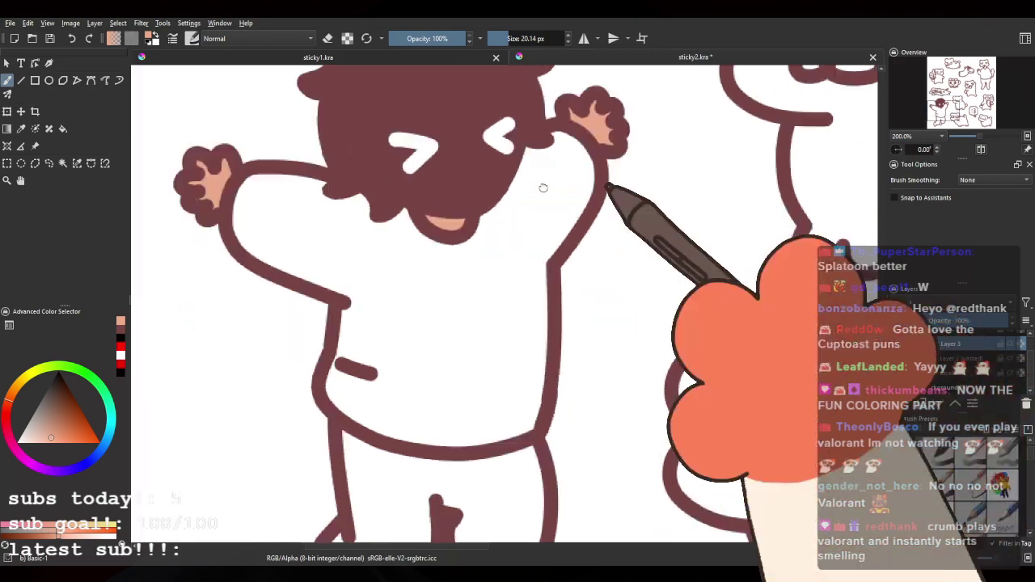
mouse_move(548, 429)
left_mouse_down()
mouse_move(559, 197)
mouse_move(539, 441)
left_mouse_up()
left_click(609, 56)
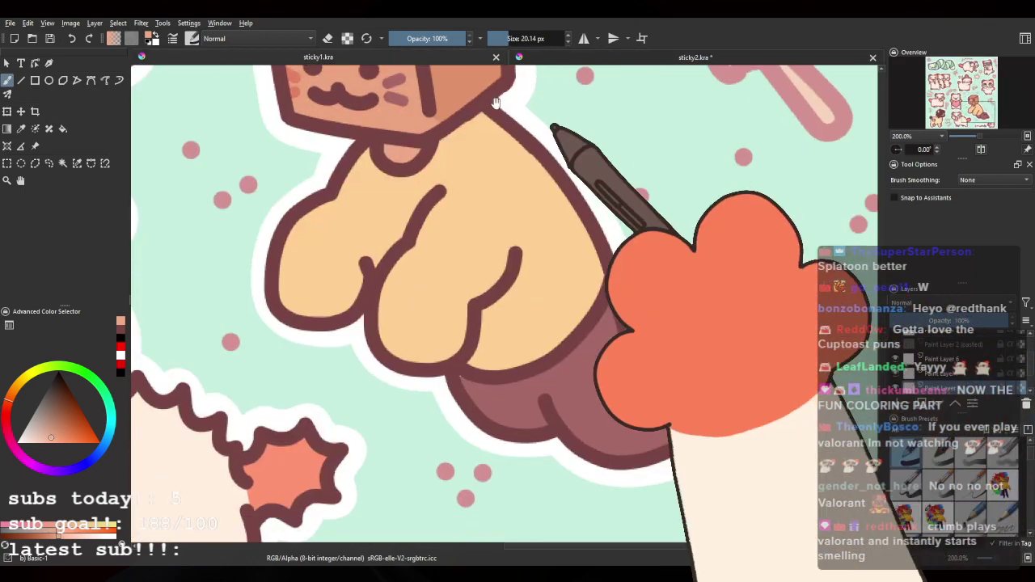
left_click(611, 58)
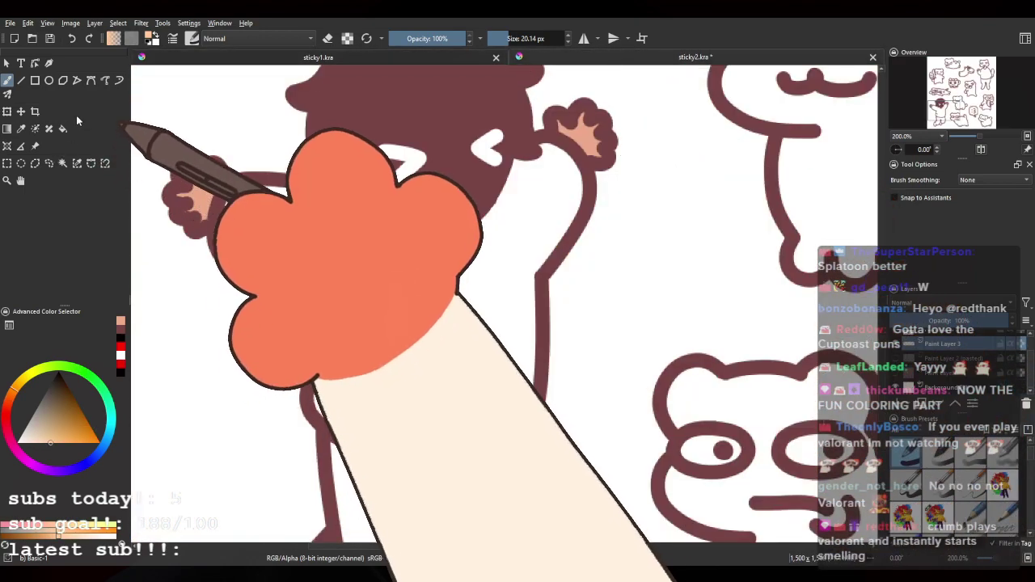
left_click(63, 129)
left_click(375, 302)
left_click_drag(465, 227, 466, 271)
Step: Sample the maroon trouser colour from sticky1.kra, fill the arms-raised character's legs with it in sticky2.kra, and return to the brush
left_click(446, 58)
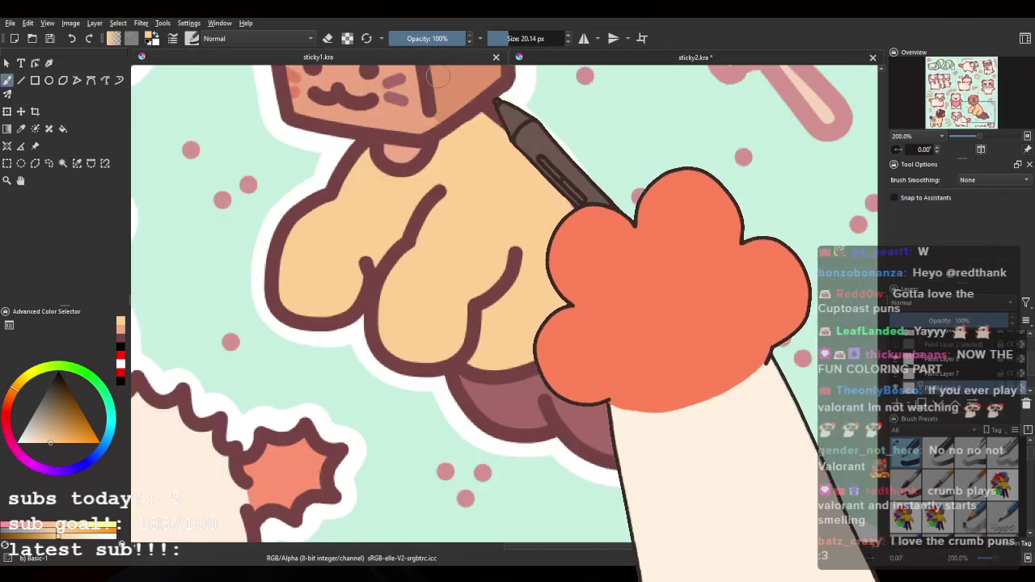
left_click_drag(607, 351, 514, 332)
left_click(514, 333, "ctrl")
left_click(610, 59)
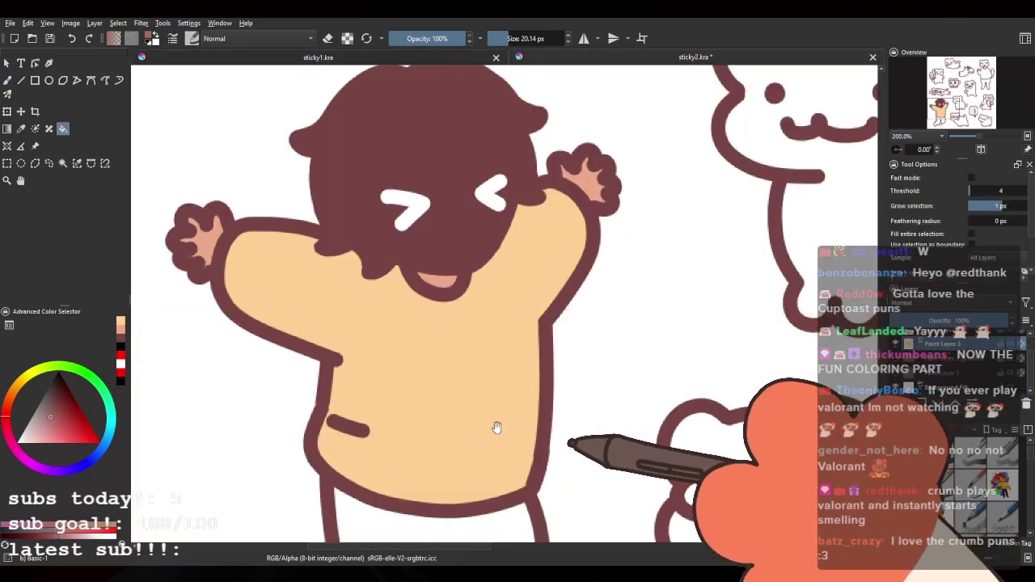
left_click_drag(496, 425, 511, 180)
left_click(475, 308)
key("b")
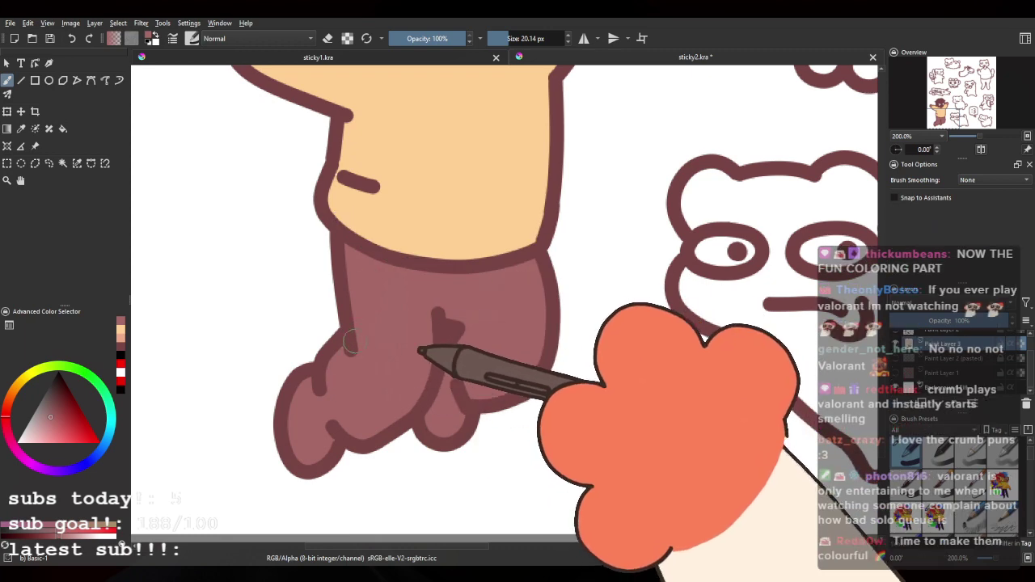
Step: Switch to sticky1.kra and review the colouring of the box-headed character and the surrounding stickers
left_click_drag(463, 273, 406, 559)
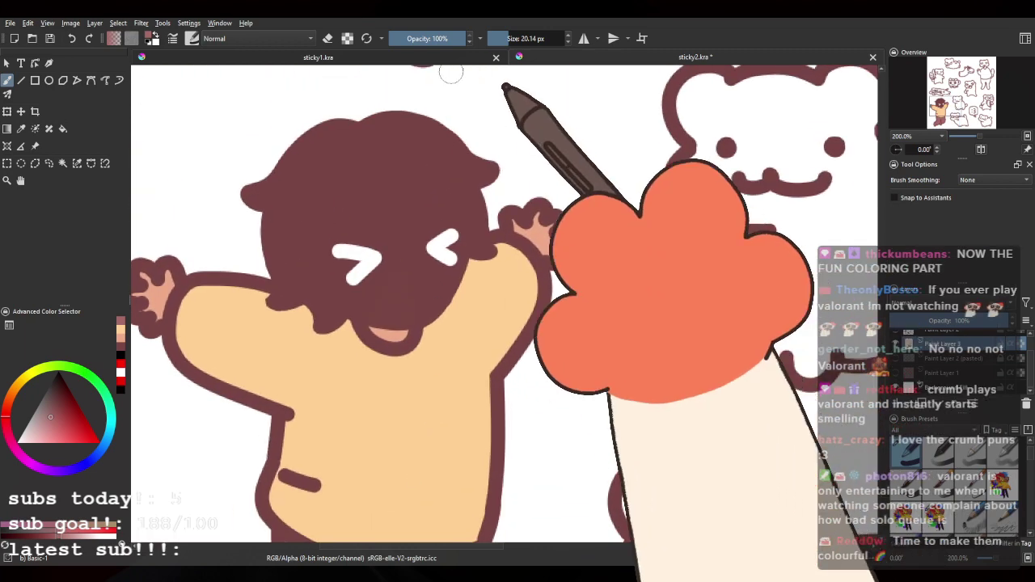
left_click(435, 60)
left_click_drag(806, 334, 805, 295)
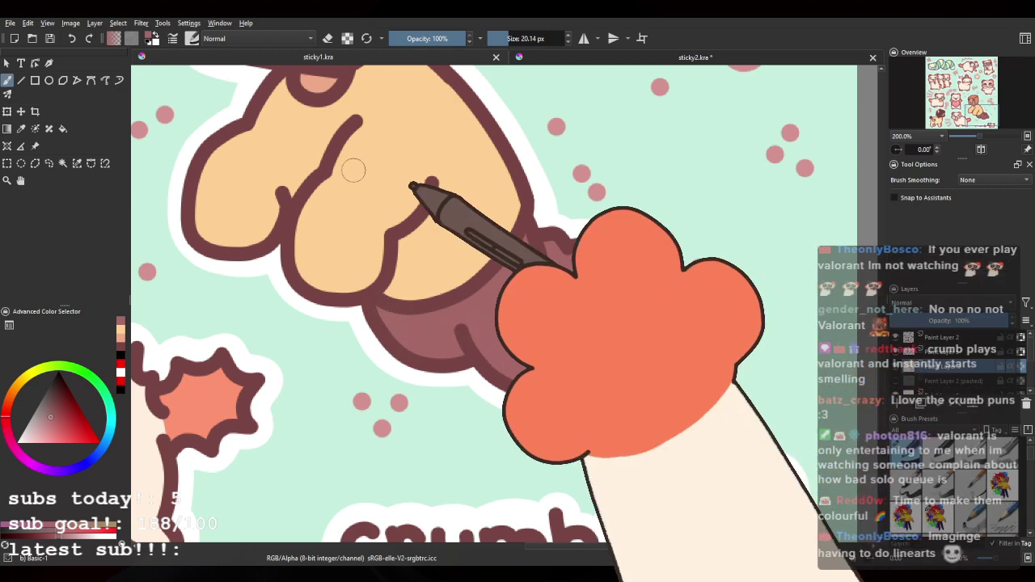
scroll(354, 170, "down", 3)
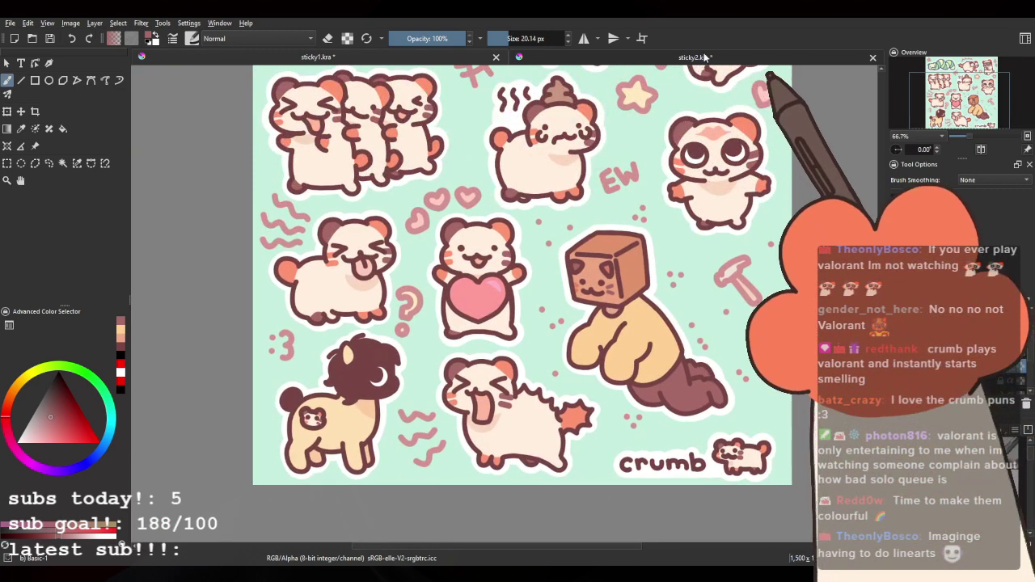
Step: In sticky2.kra, sample the yellow of the arms-raised character's shirt and fill the standing cat's shirt with it
left_click(704, 59)
scroll(383, 222, "down", 2)
left_click_drag(494, 250, 458, 216)
scroll(453, 275, "down", 2)
scroll(380, 348, "up", 2)
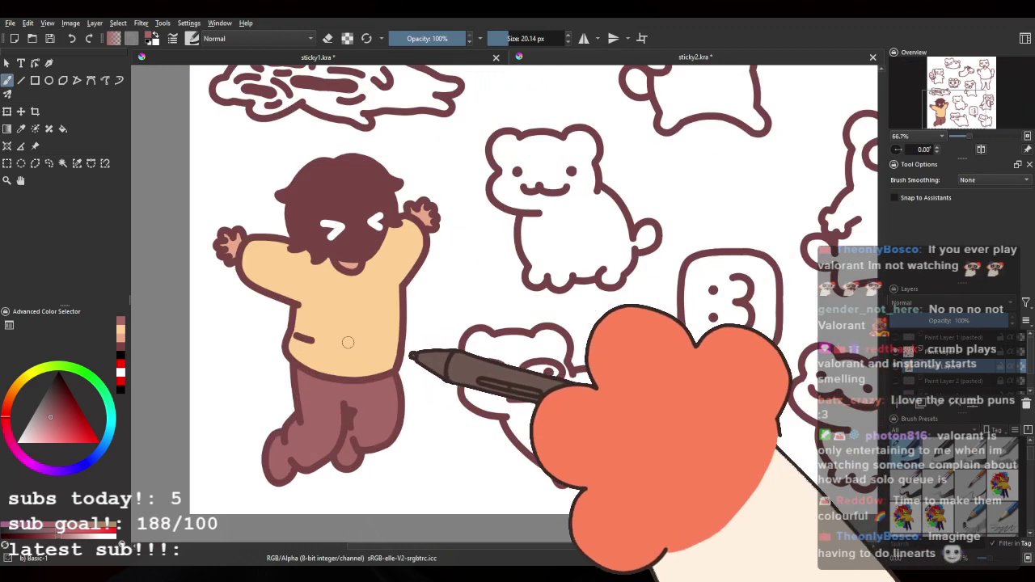
left_click(353, 302, "ctrl")
left_click(64, 129)
left_click_drag(527, 234, 364, 392)
mouse_move(688, 99)
left_mouse_down()
mouse_move(523, 256)
mouse_move(489, 334)
left_mouse_up()
left_click(482, 277)
scroll(482, 277, "down", 2)
left_click_drag(506, 283, 551, 200)
Step: Sample the cream fur colour from sticky1.kra and fill the standing cat's head, neck and legs with it in sticky2.kra
left_click(433, 58)
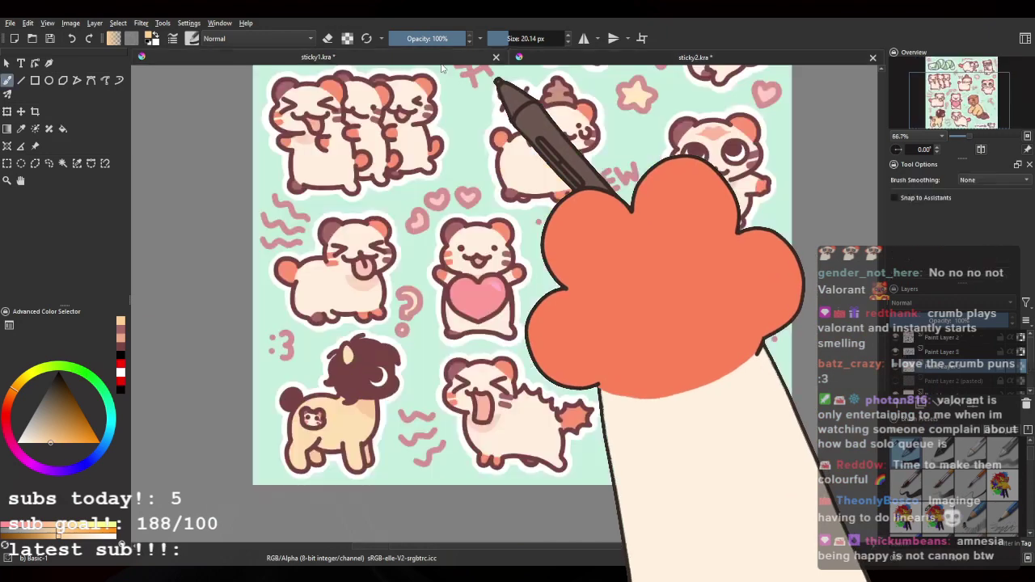
scroll(541, 208, "up", 3)
key("ctrl+Tab")
key("f")
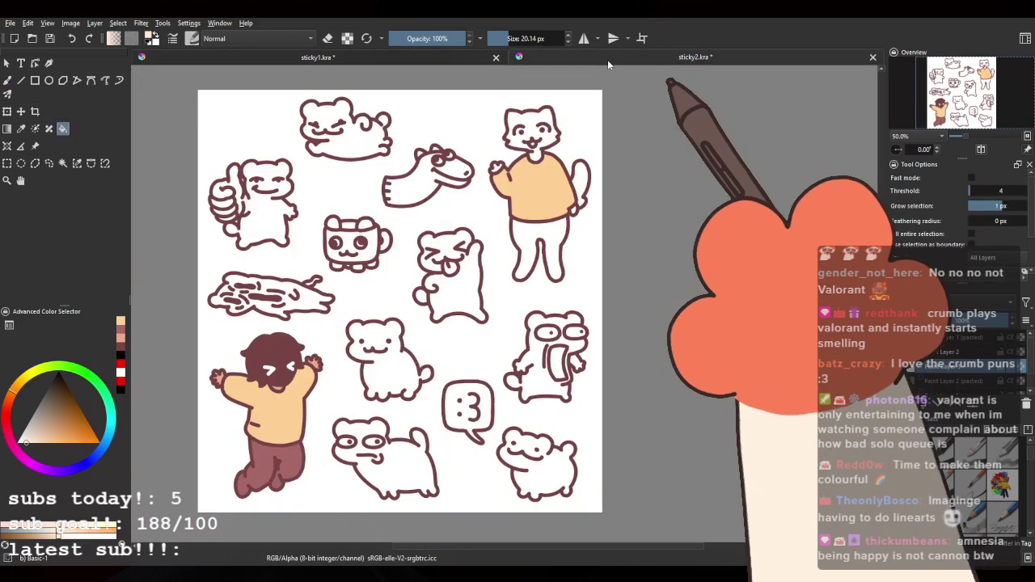
scroll(458, 264, "up", 3)
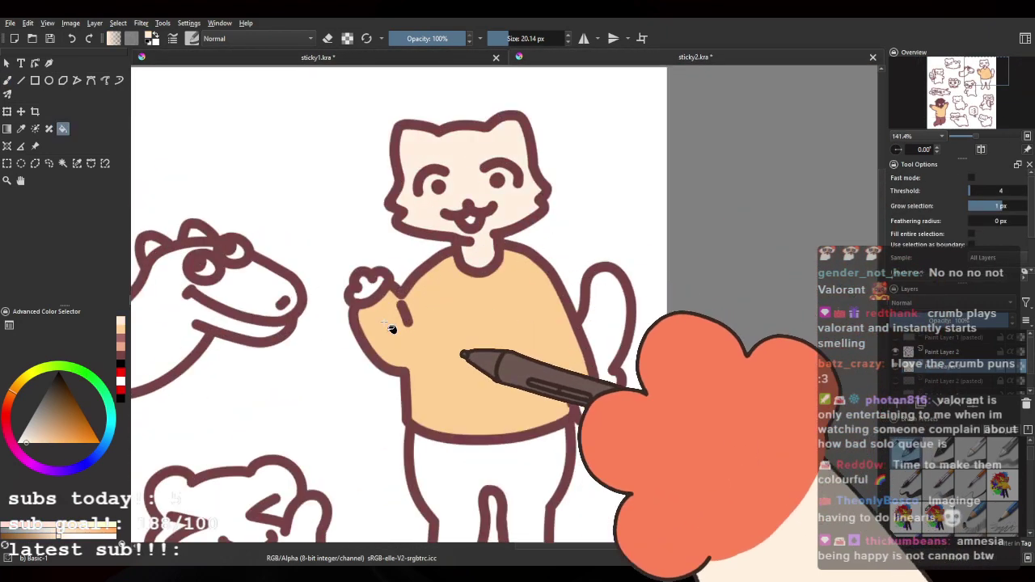
left_click_drag(504, 427, 467, 372)
left_click(490, 297)
scroll(489, 297, "down", 1)
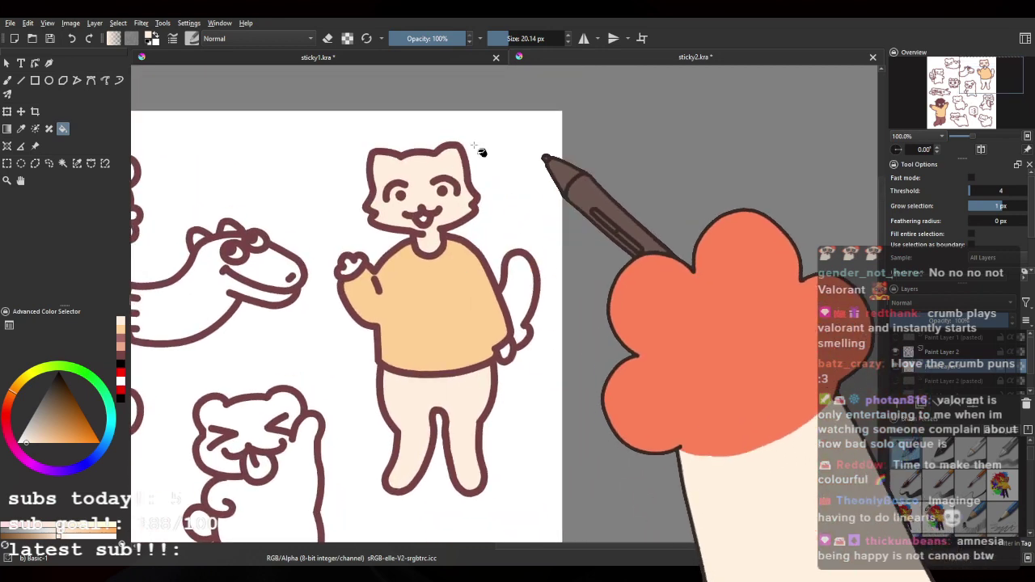
Step: Sample the peach shading colour from sticky1.kra and brush a shadow onto the standing cat's neck with alpha preserved
scroll(522, 121, "up", 2)
left_click(7, 80)
scroll(312, 328, "up", 1)
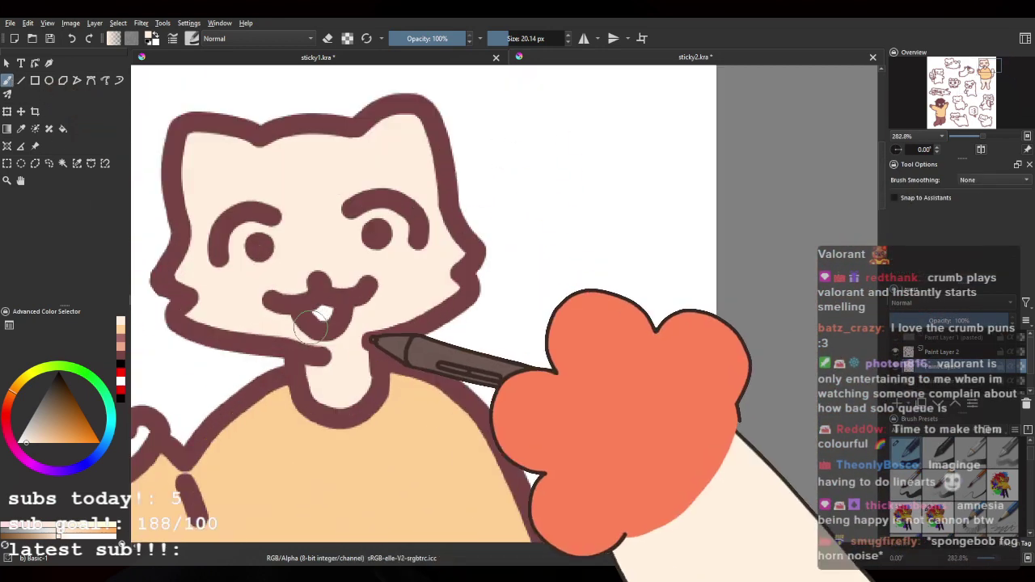
left_click_drag(339, 314, 410, 257)
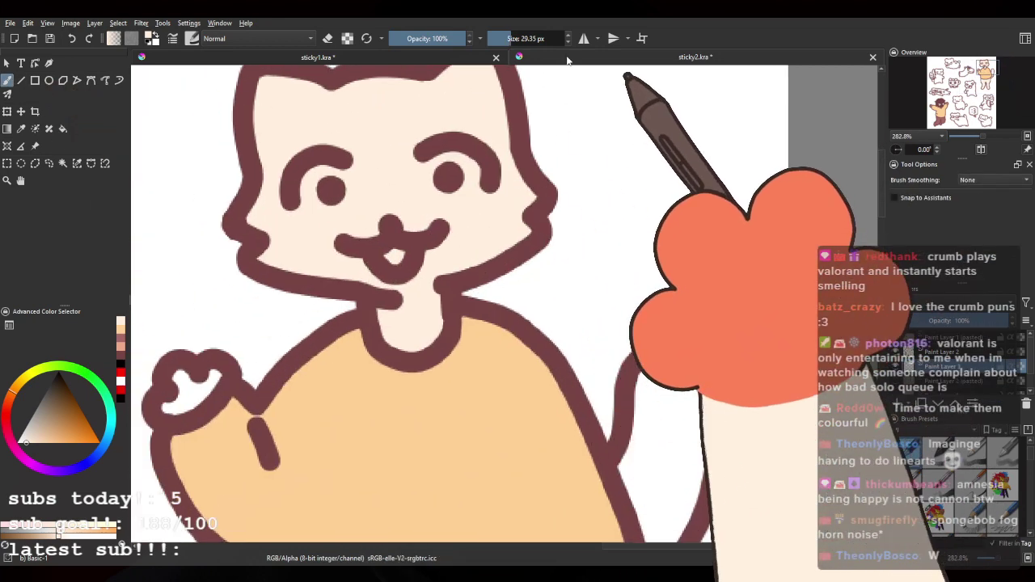
left_click(461, 58)
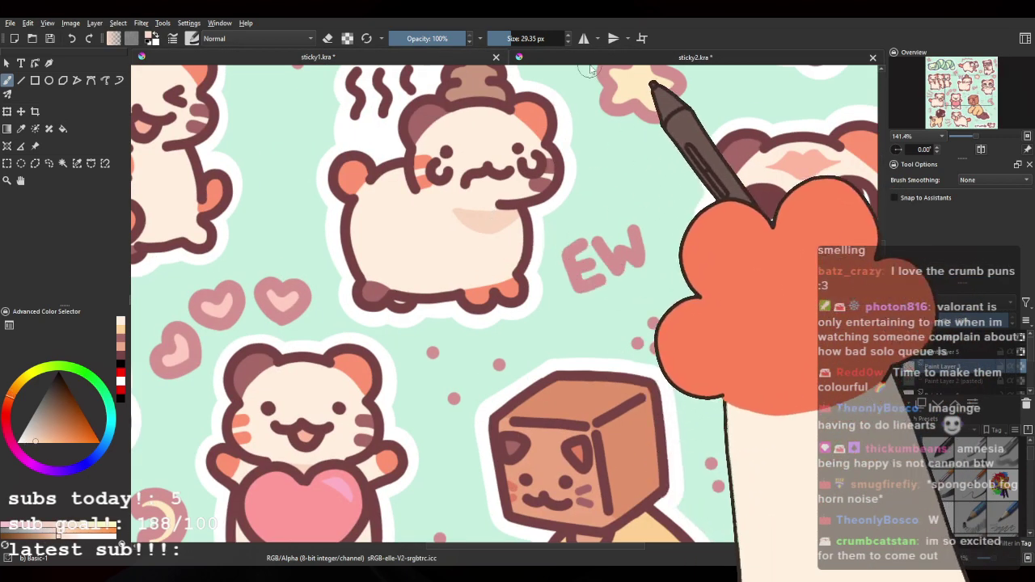
left_click(597, 58)
left_click(347, 38)
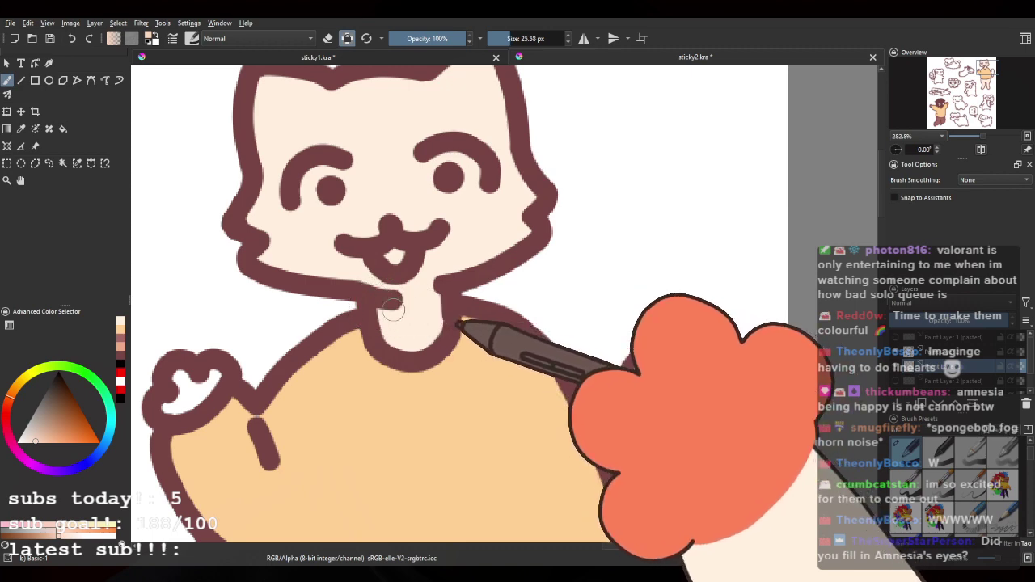
left_click_drag(393, 309, 441, 304)
key("bracketleft")
key("bracketleft")
key("bracketleft")
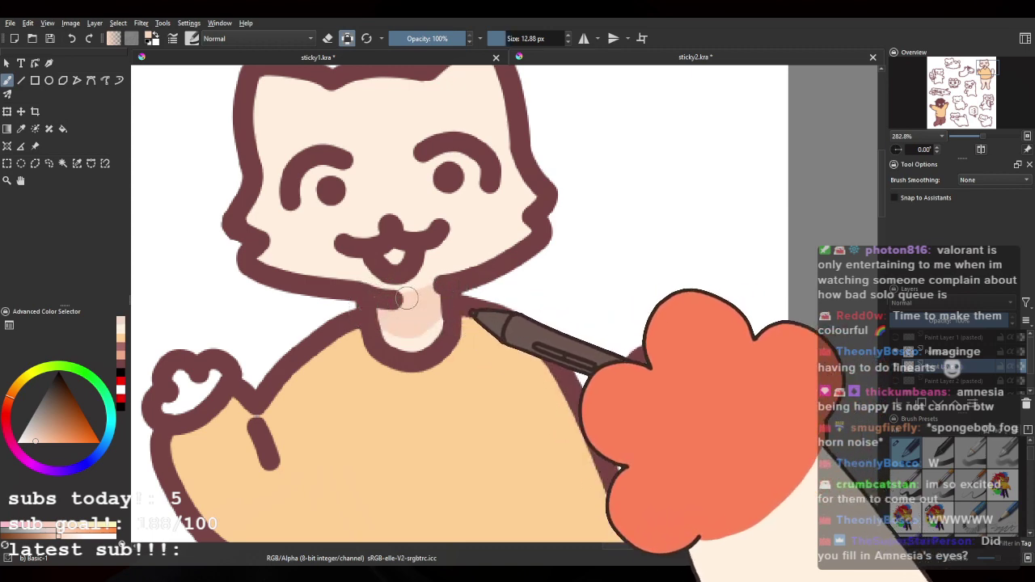
left_click_drag(535, 259, 537, 164)
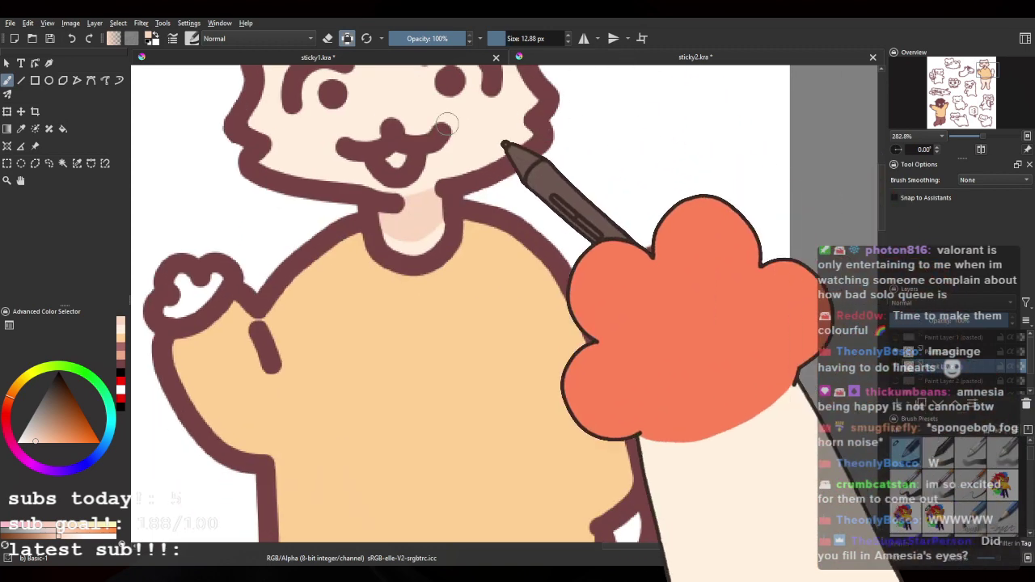
Step: Sample the orange from sticky1.kra and paint the standing cat's raised paw, lowered paw and tail with a 12.88 px brush, alpha unlocked
left_click(445, 59)
left_click(543, 120, "ctrl")
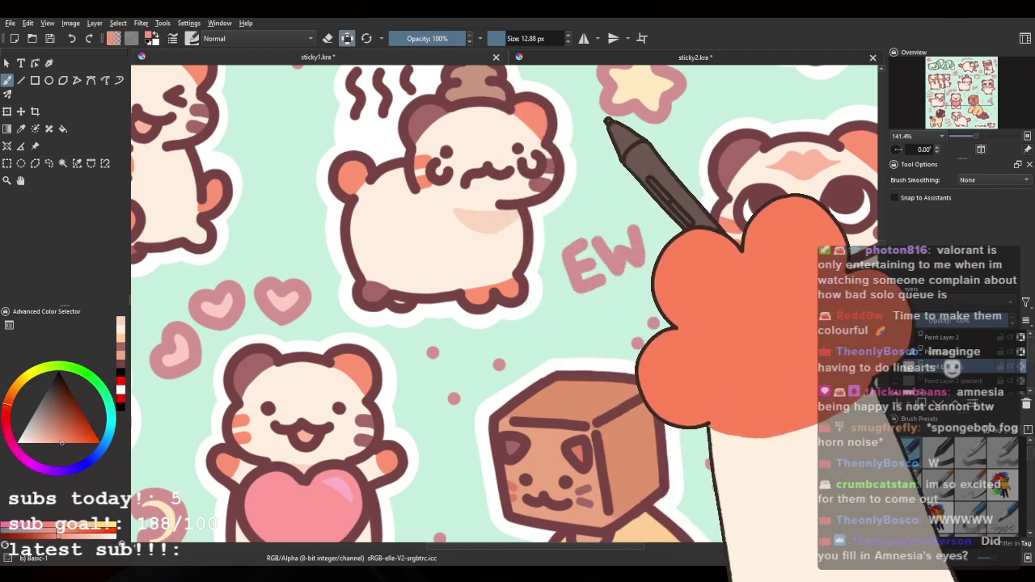
left_click(548, 58)
left_click(347, 39)
left_click_drag(251, 283, 364, 264)
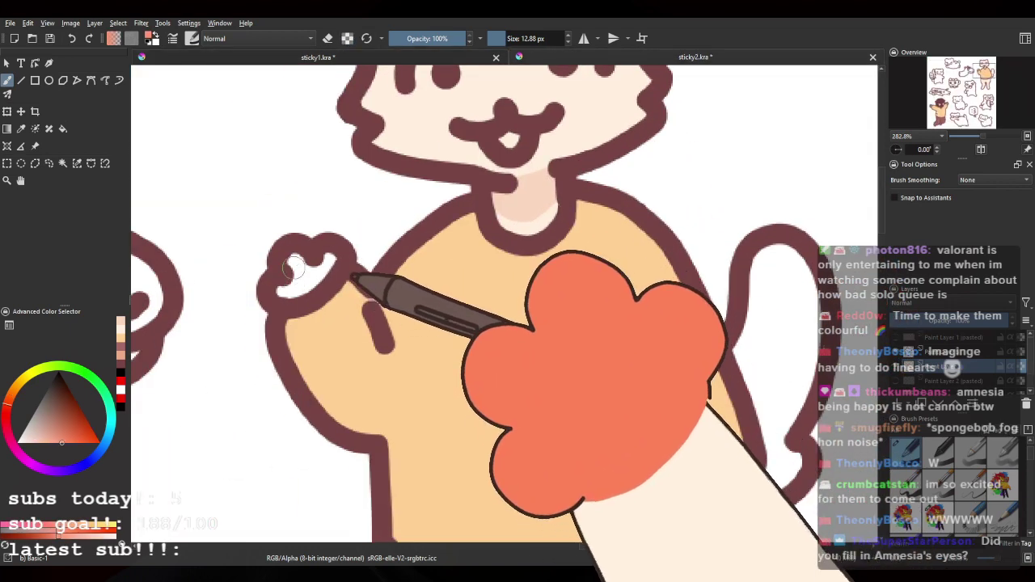
mouse_move(295, 264)
left_mouse_down()
mouse_move(294, 280)
mouse_move(329, 261)
left_mouse_up()
left_click_drag(637, 294, 476, 110)
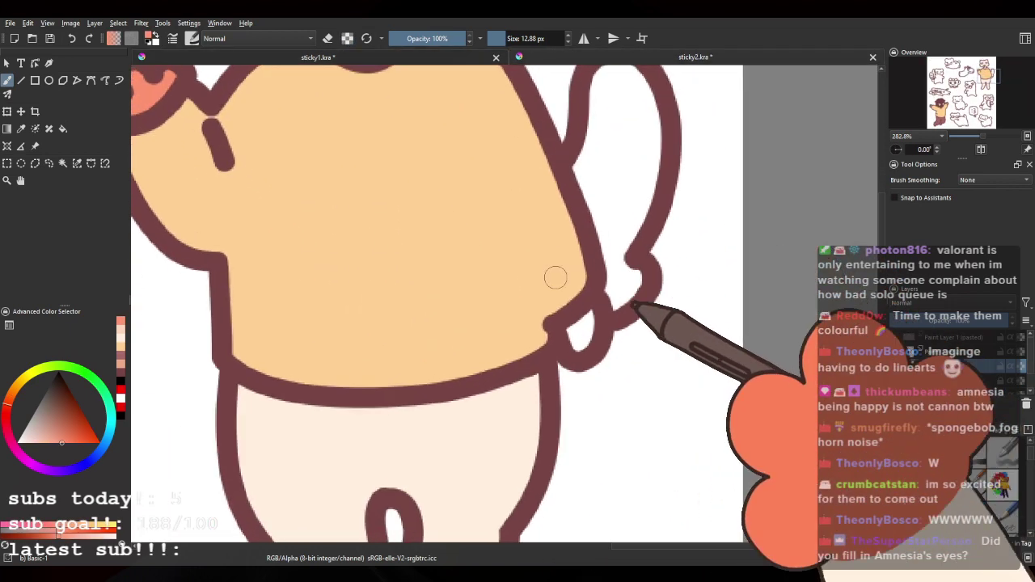
left_click_drag(574, 328, 578, 345)
left_click_drag(606, 303, 533, 382)
mouse_move(538, 348)
left_mouse_down()
mouse_move(558, 348)
mouse_move(525, 203)
mouse_move(550, 166)
mouse_move(563, 179)
mouse_move(529, 167)
left_mouse_up()
Step: With alpha preserved, paint one of the standing cat's ears and two cheek stripes on the opposite side orange
left_click_drag(326, 168, 347, 501)
mouse_move(402, 89)
left_mouse_down()
mouse_move(388, 385)
mouse_move(402, 461)
left_mouse_up()
left_click(330, 39)
left_click(347, 39)
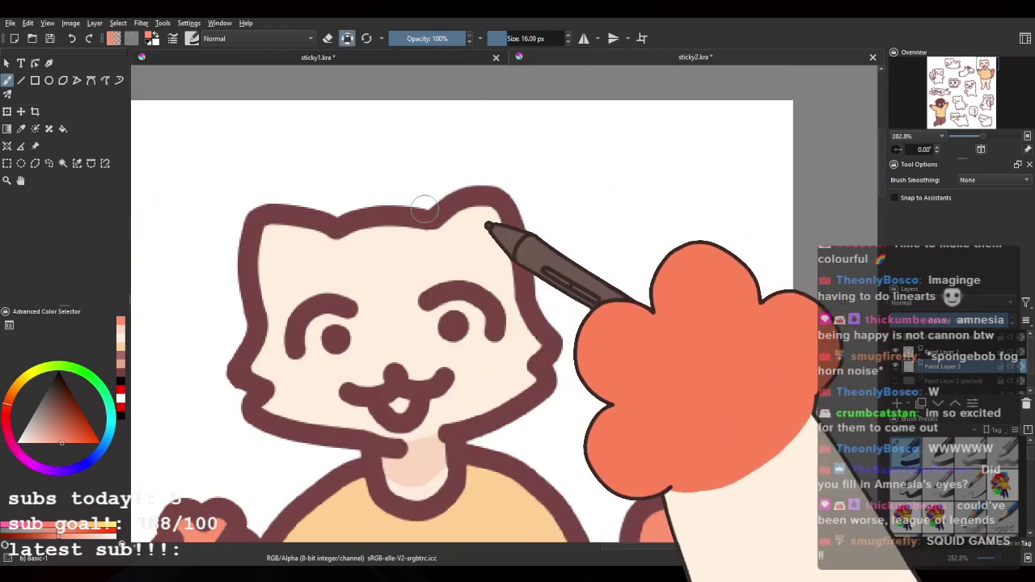
mouse_move(446, 194)
left_mouse_down()
mouse_move(489, 242)
mouse_move(479, 212)
mouse_move(524, 263)
left_mouse_up()
mouse_move(274, 347)
left_mouse_down()
mouse_move(313, 288)
mouse_move(303, 299)
mouse_move(312, 308)
left_mouse_up()
left_click_drag(304, 343, 316, 345)
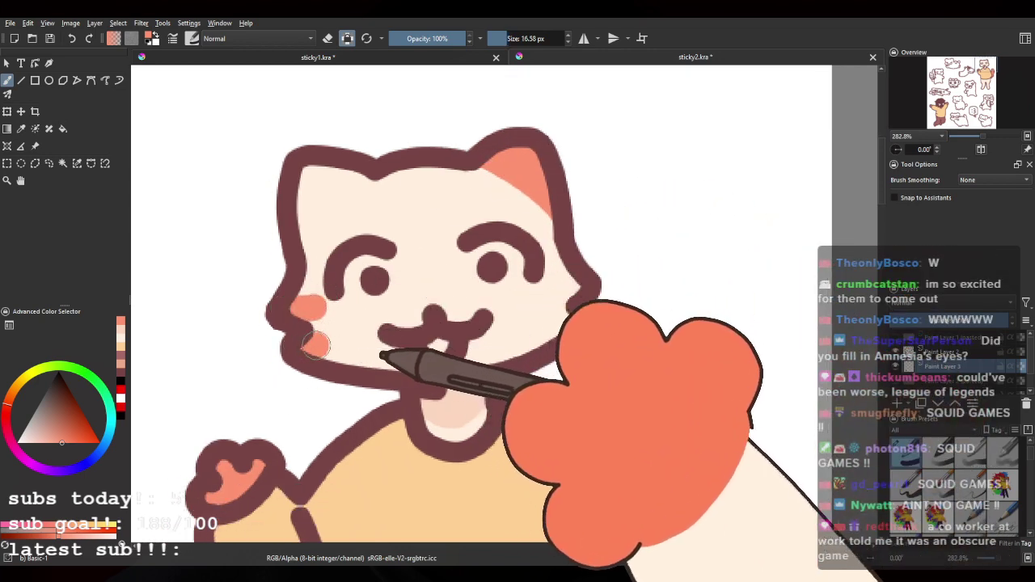
Step: Sample the maroon ear colour from sticky1.kra and paint the standing cat's other ear, remaining cheek stripes and one foot with it
left_click(456, 57)
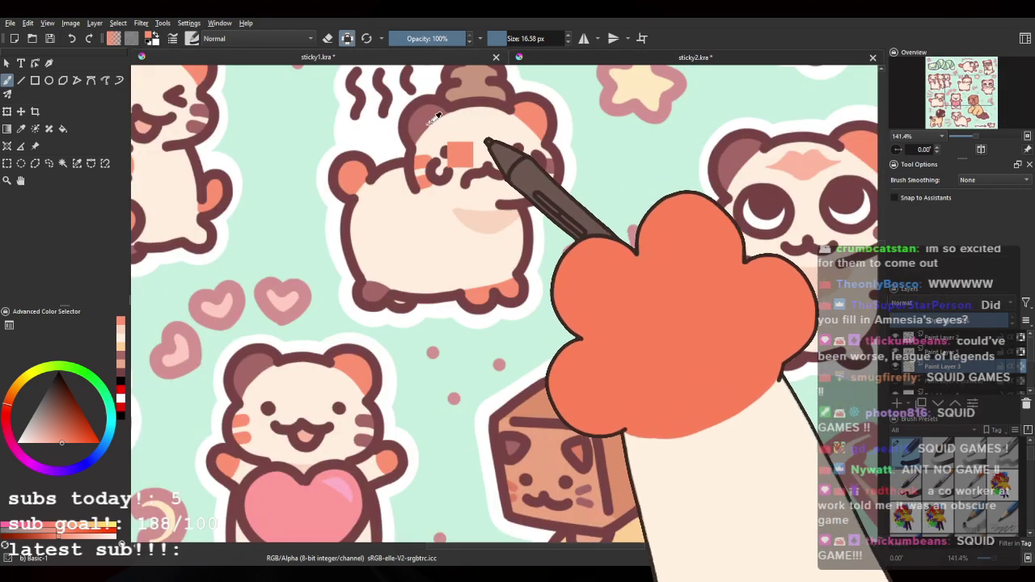
left_click(535, 58)
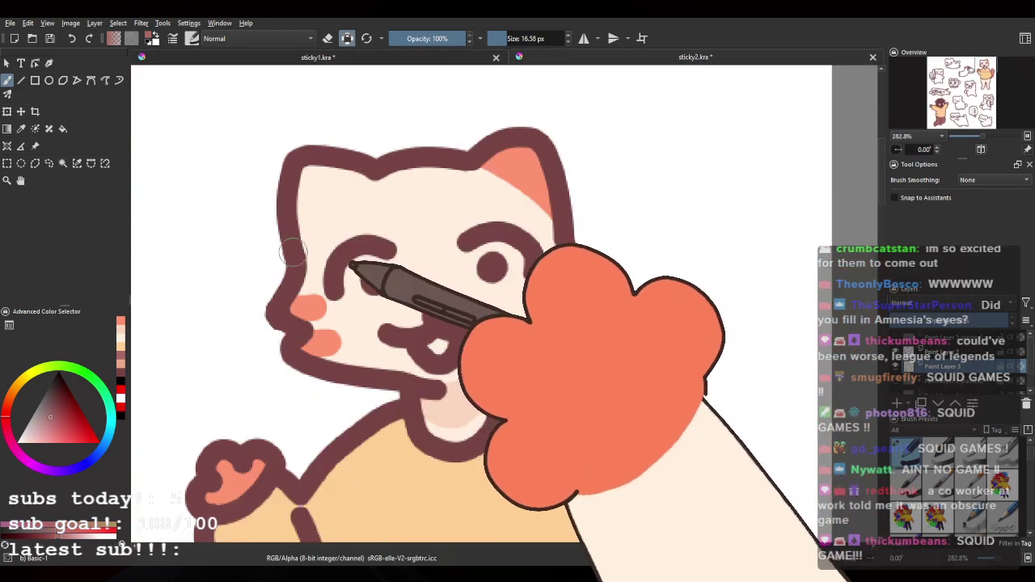
left_click_drag(293, 248, 356, 176)
left_click_drag(302, 227, 292, 199)
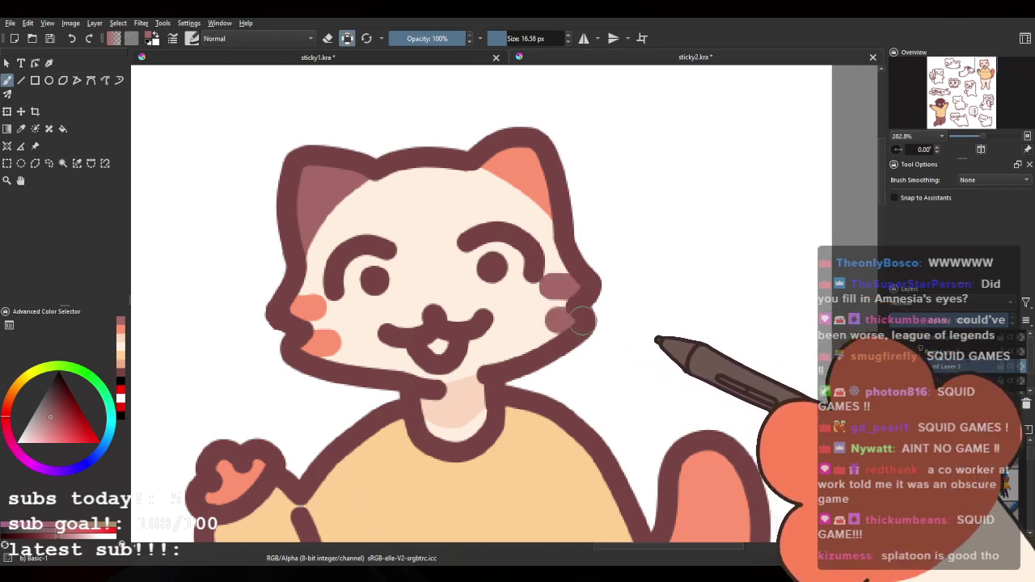
left_click_drag(554, 319, 573, 322)
mouse_move(465, 442)
left_mouse_down()
mouse_move(526, 132)
mouse_move(484, 168)
left_mouse_up()
scroll(441, 405, "down", 1)
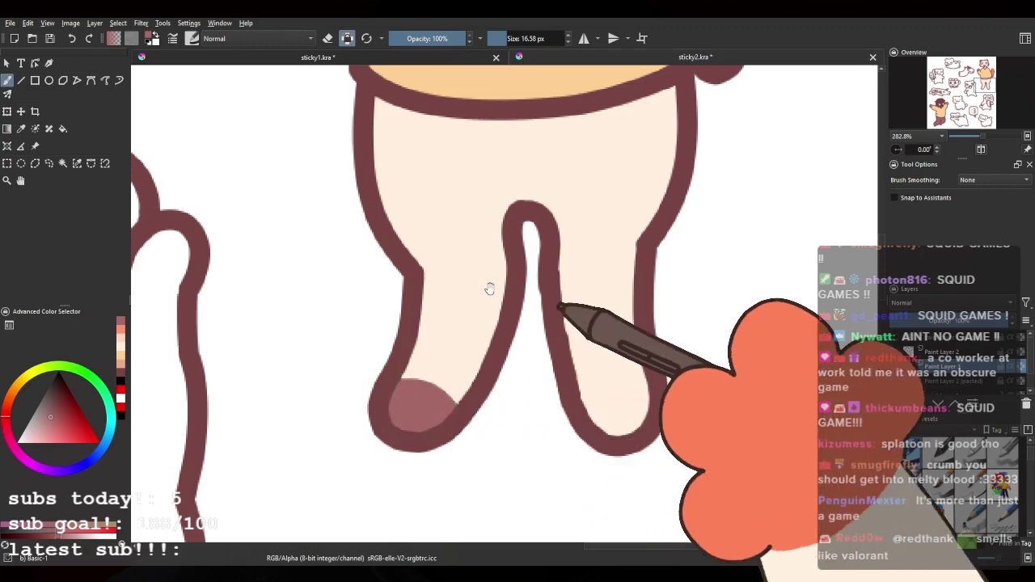
left_click_drag(490, 289, 491, 485)
left_click_drag(488, 243, 483, 437)
Step: Sample the light pink tongue colour from sticky1.kra and paint the inside of the standing cat's mouth with alpha unlocked
left_click(401, 57)
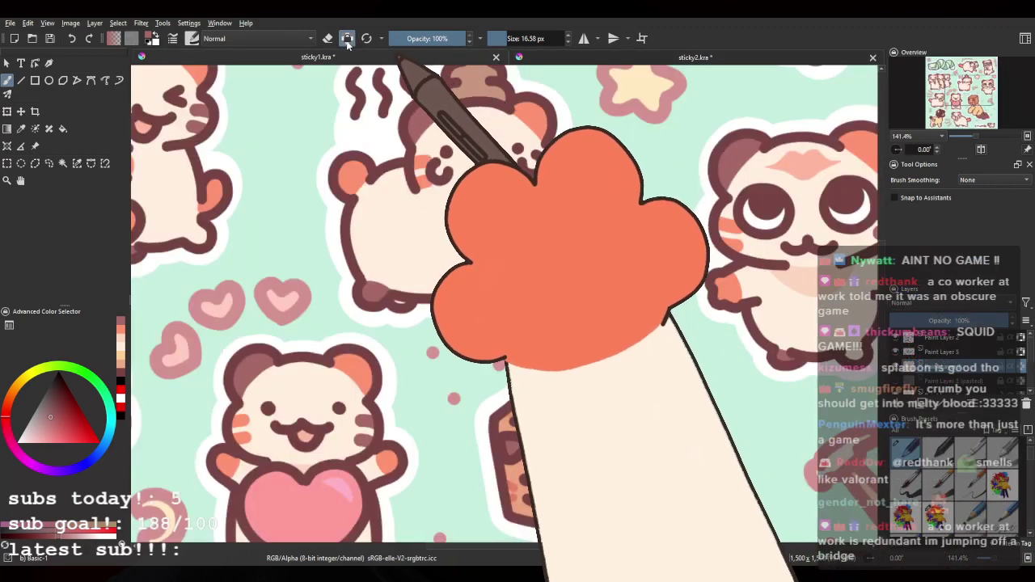
left_click(347, 41)
left_click_drag(428, 470, 649, 478)
left_click_drag(409, 377, 498, 200)
left_click_drag(537, 478, 486, 264)
key("ctrl+Tab")
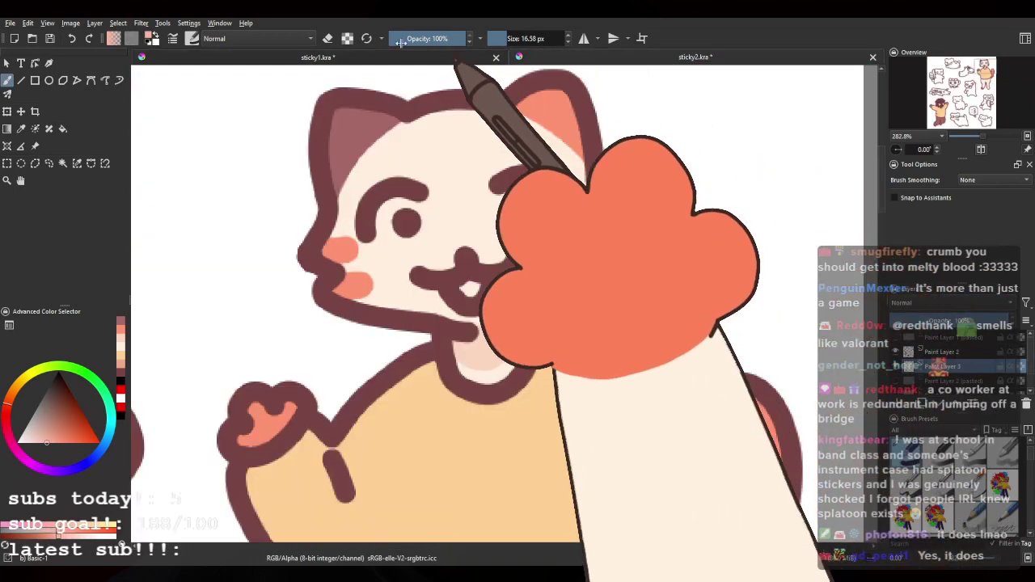
scroll(485, 207, "down", 4)
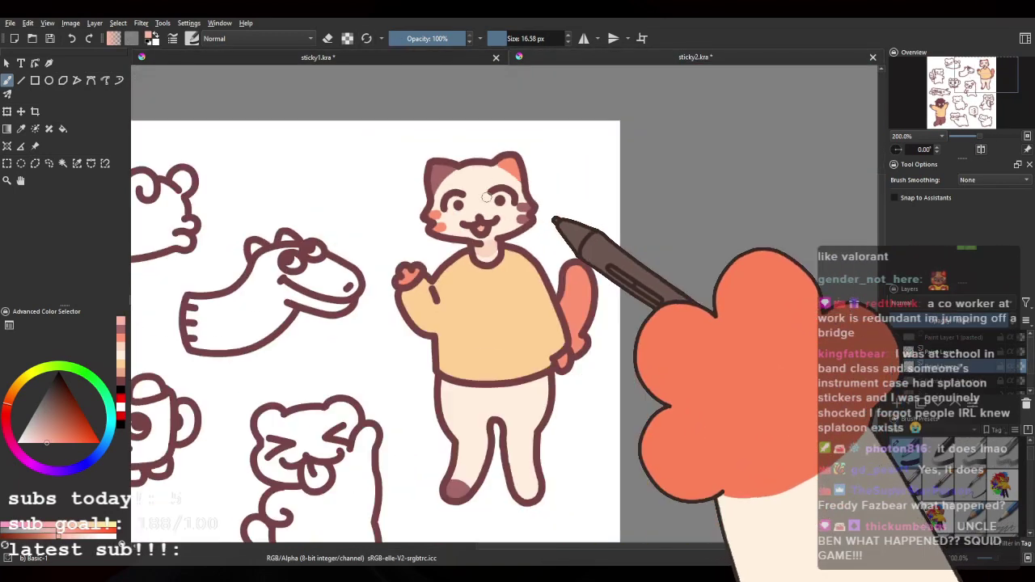
scroll(524, 209, "up", 1)
left_click_drag(413, 526, 499, 345)
scroll(499, 345, "up", 2)
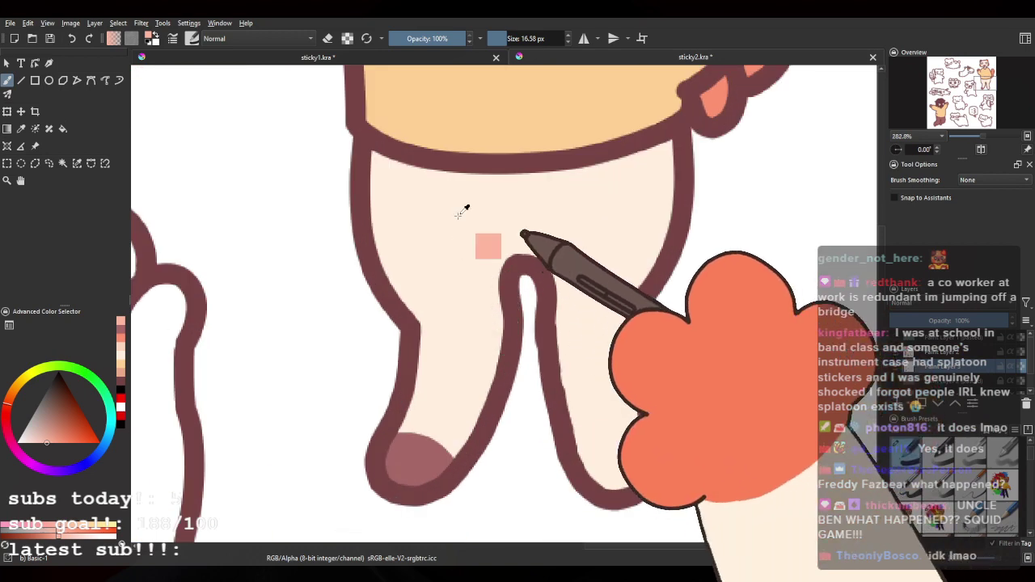
left_click(459, 215, "ctrl")
left_click_drag(488, 159, 441, 282)
Step: Sample the peach neck shadow and, with alpha preserved, paint a curved shadow on the standing cat's body below the shirt hem
left_click(427, 215, "ctrl")
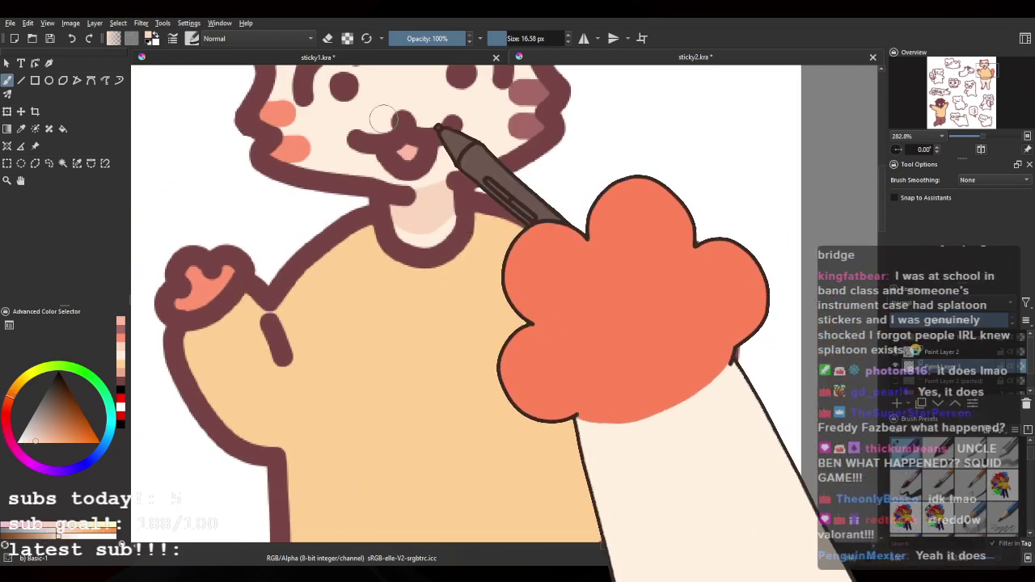
left_click(348, 38)
scroll(409, 279, "down", 2)
left_click_drag(487, 324, 465, 141)
scroll(498, 254, "up", 1)
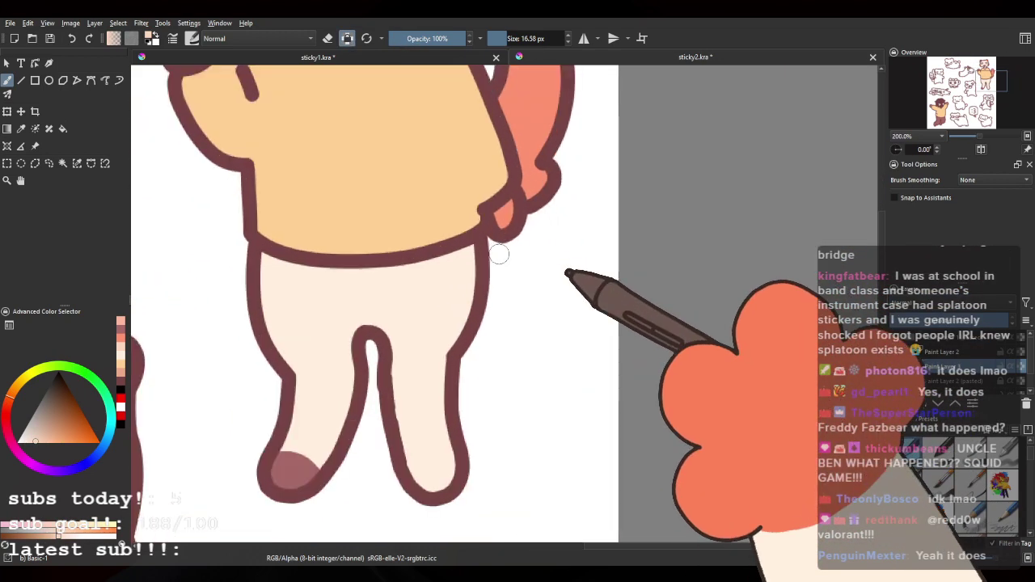
left_click_drag(363, 315, 388, 350)
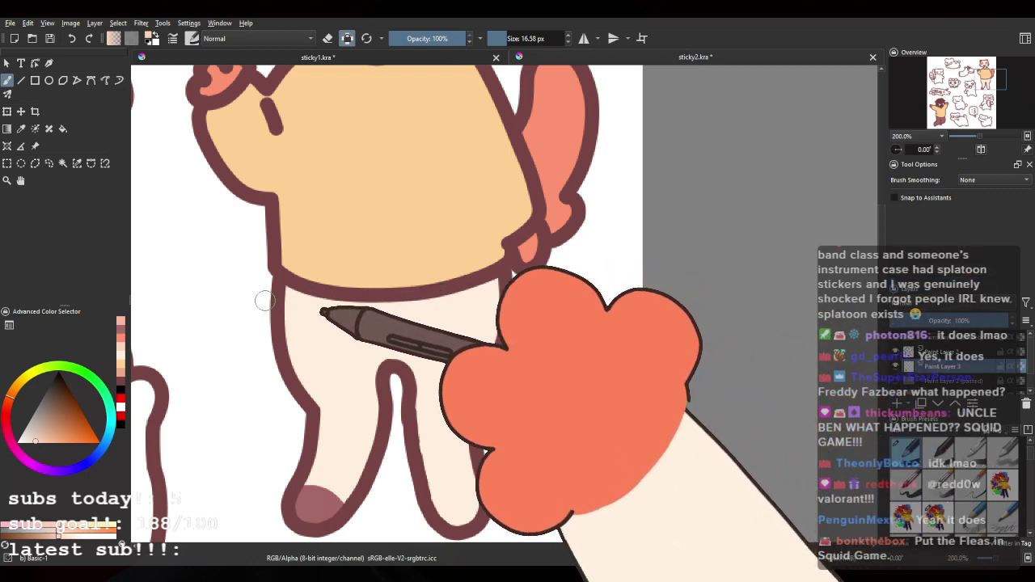
mouse_move(269, 304)
left_mouse_down()
mouse_move(375, 340)
mouse_move(432, 309)
left_mouse_up()
key("ctrl+z")
mouse_move(273, 294)
left_mouse_down()
mouse_move(395, 325)
mouse_move(439, 298)
left_mouse_up()
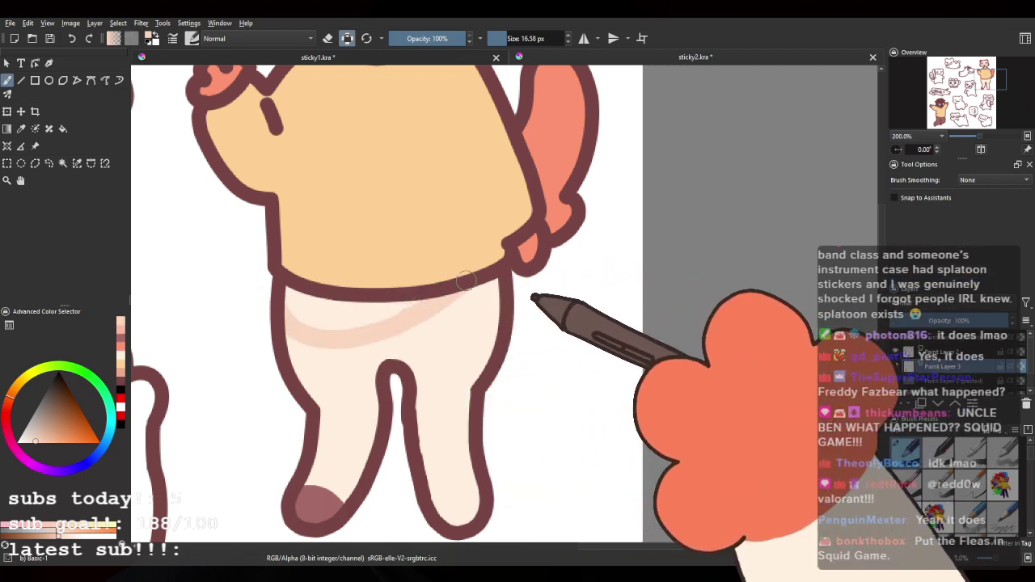
mouse_move(374, 318)
left_mouse_down()
mouse_move(278, 303)
mouse_move(321, 329)
left_mouse_up()
mouse_move(423, 303)
left_mouse_down()
mouse_move(431, 327)
mouse_move(523, 426)
mouse_move(517, 348)
left_mouse_up()
Step: Extend the peach shading over the rest of the standing cat's neck and resample that colour
scroll(489, 285, "down", 5)
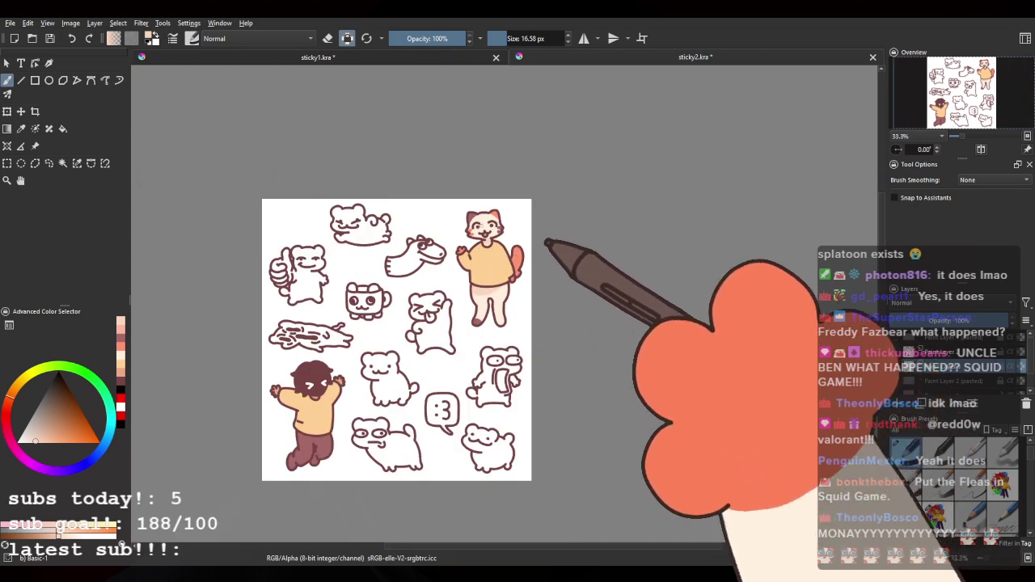
scroll(479, 219, "up", 3)
scroll(481, 197, "down", 4)
scroll(490, 223, "up", 6)
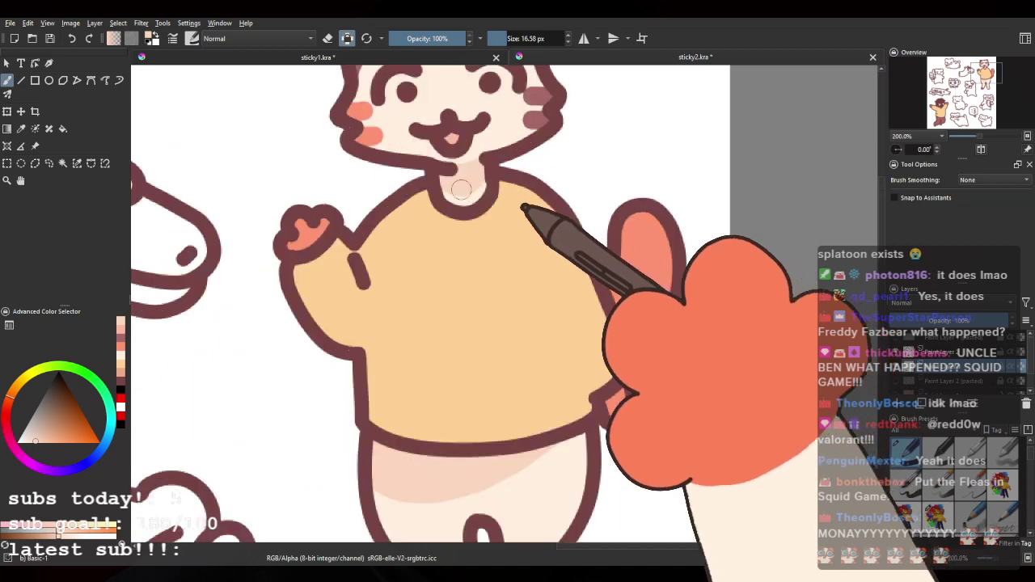
scroll(459, 194, "up", 2)
left_click(459, 192, "ctrl")
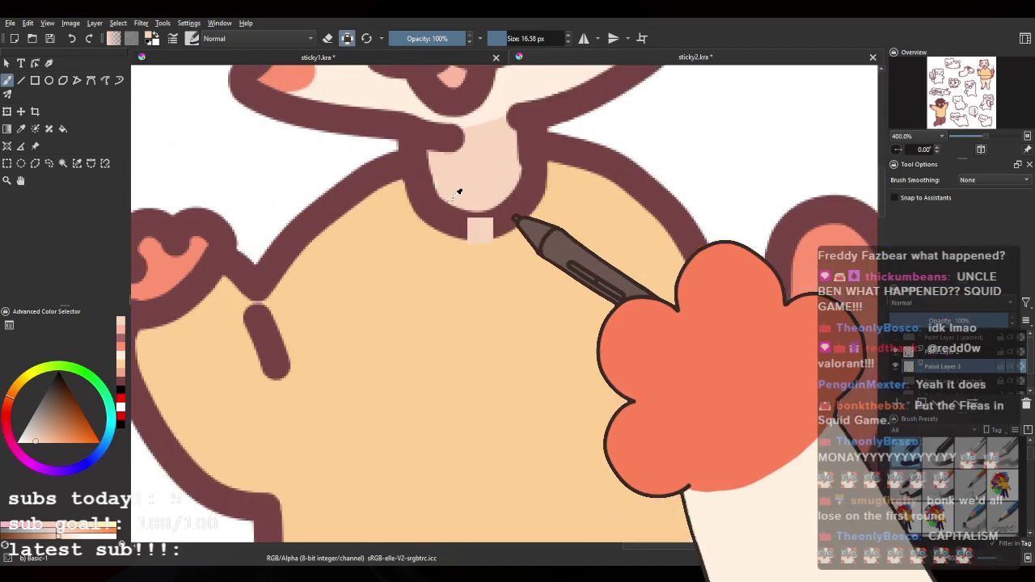
Step: Sample the yellow shirt colour of the box-headed character in sticky1.kra and shift its hue toward orange
left_click(421, 56)
left_click_drag(403, 254, 619, 385)
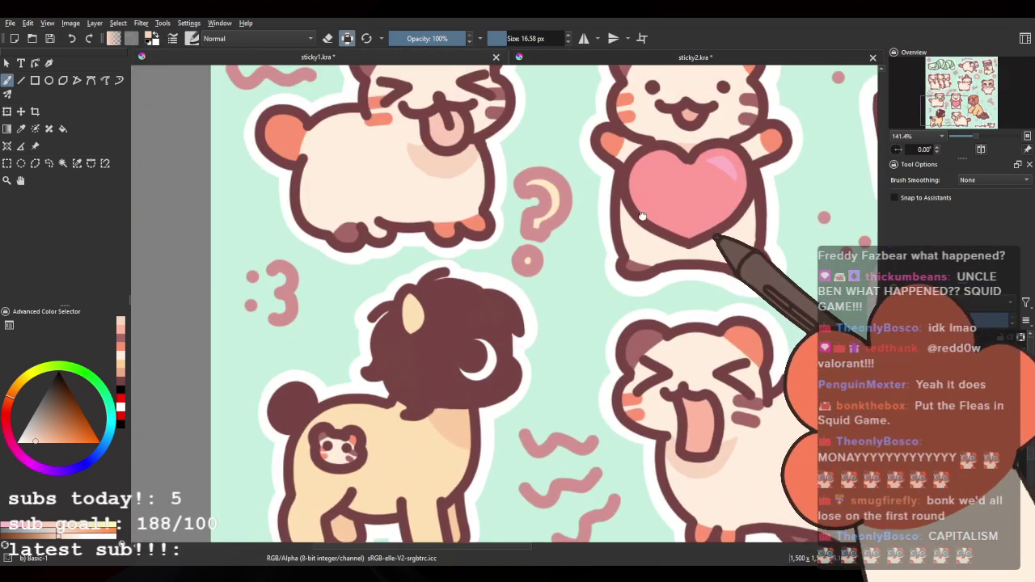
left_click_drag(641, 219, 612, 155)
left_click_drag(819, 177, 465, 259)
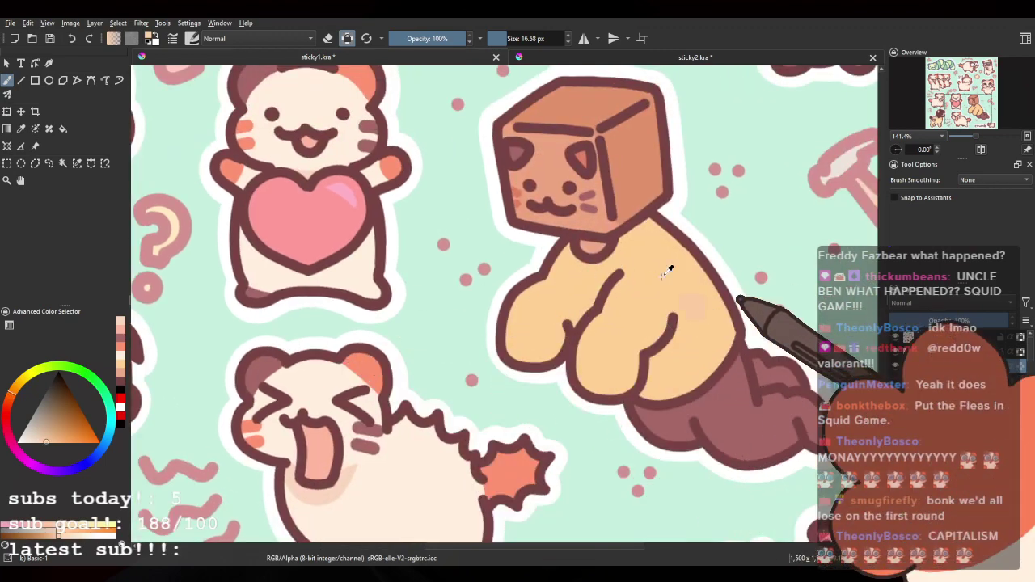
left_click(671, 268, "ctrl")
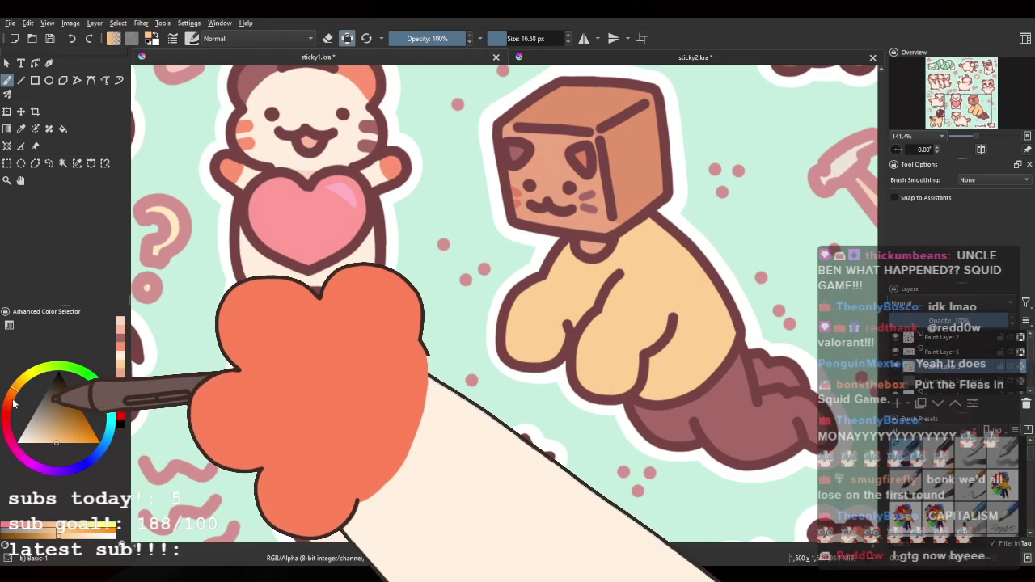
left_click(10, 397)
Step: Paint an orange shadow on the standing cat's shirt beside the neckline in sticky2.kra and sample that shadow colour
left_click(654, 57)
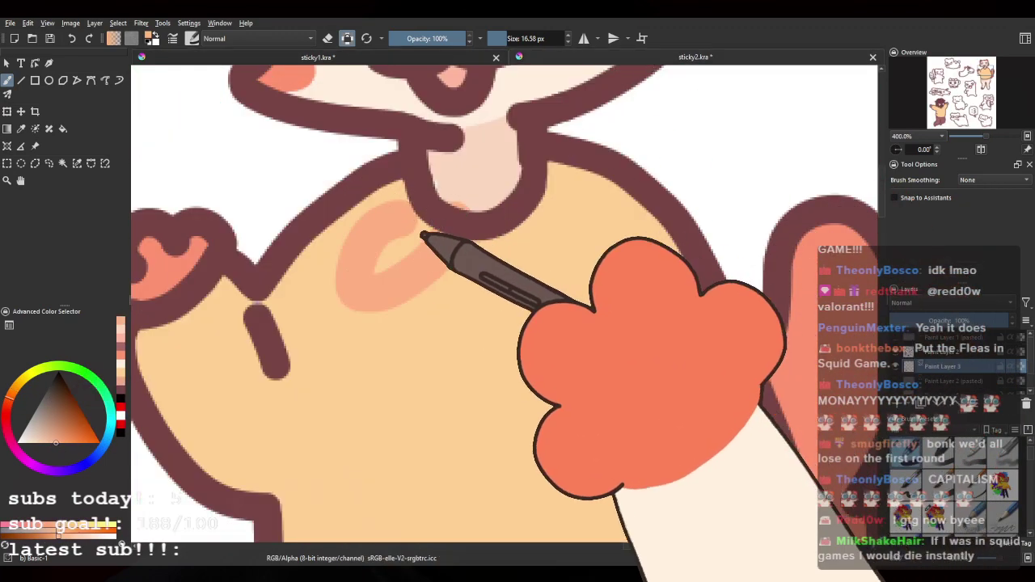
key("ctrl+z")
mouse_move(379, 224)
left_mouse_down()
mouse_move(396, 285)
mouse_move(381, 309)
left_mouse_up()
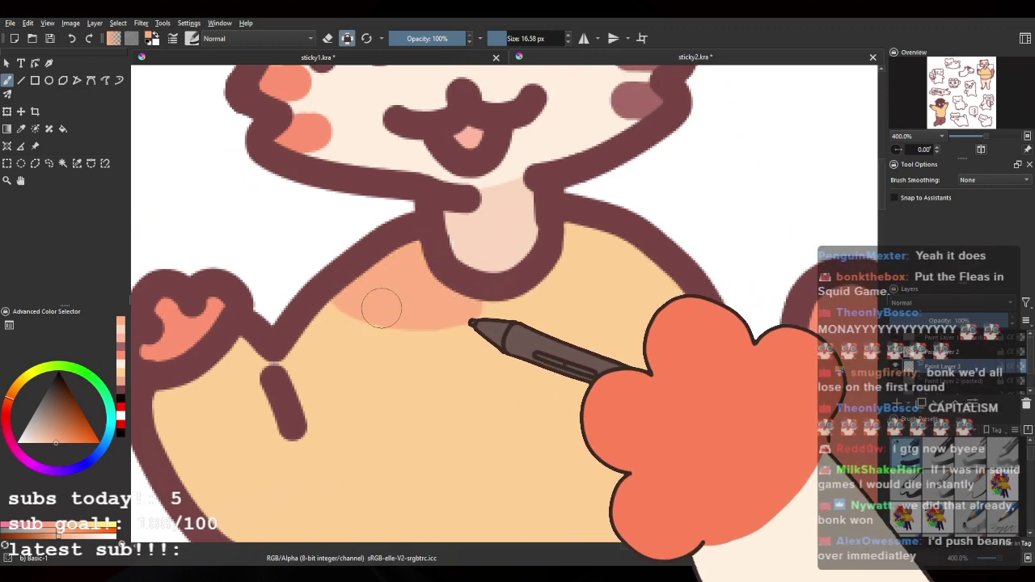
scroll(510, 196, "down", 5)
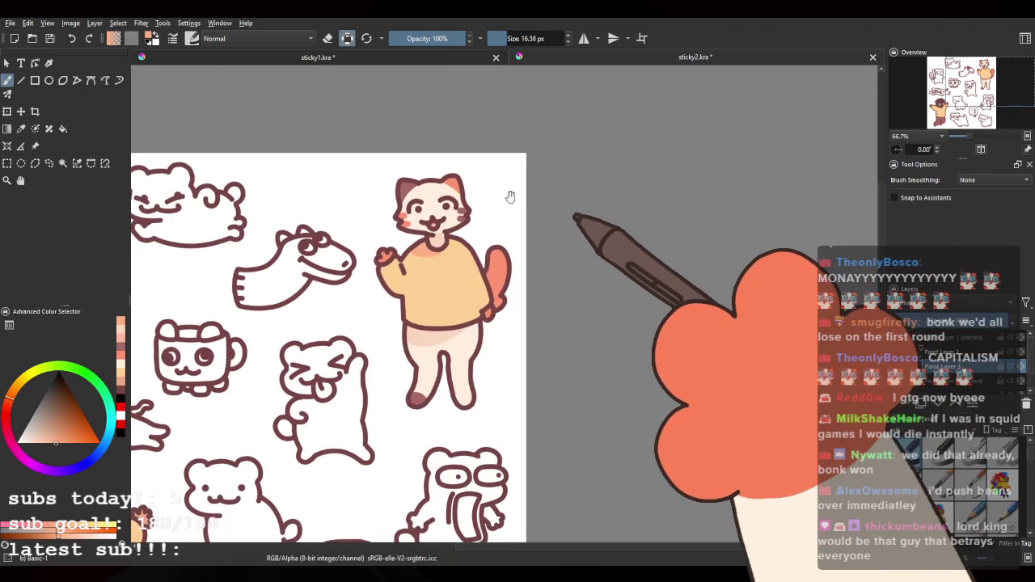
scroll(427, 216, "up", 5)
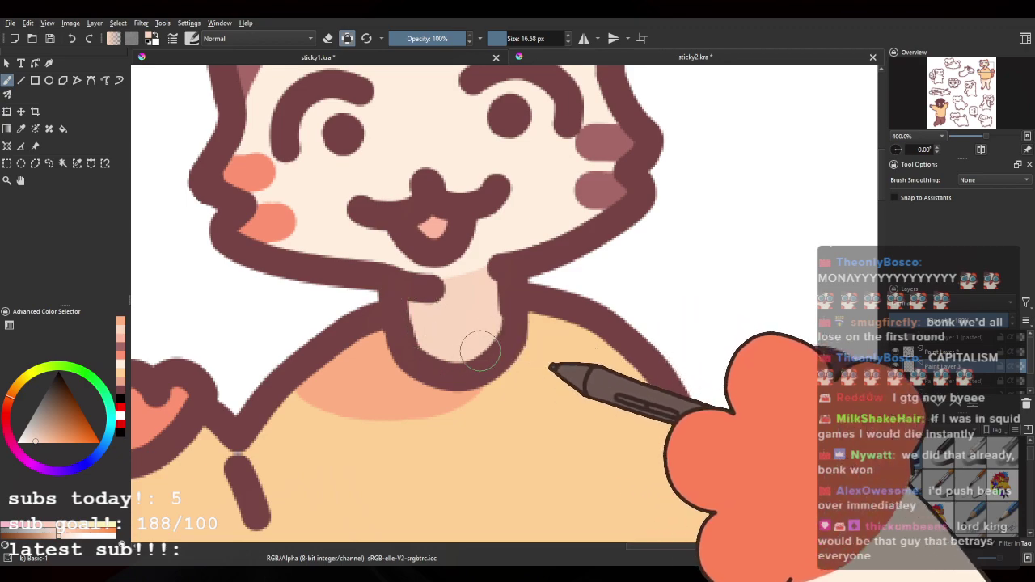
left_click(354, 369, "ctrl")
Step: Try painting an orange shadow on the jumping person's yellow shirt beneath the hair
scroll(353, 371, "down", 6)
left_click_drag(340, 384, 610, 242)
left_click_drag(401, 443, 491, 257)
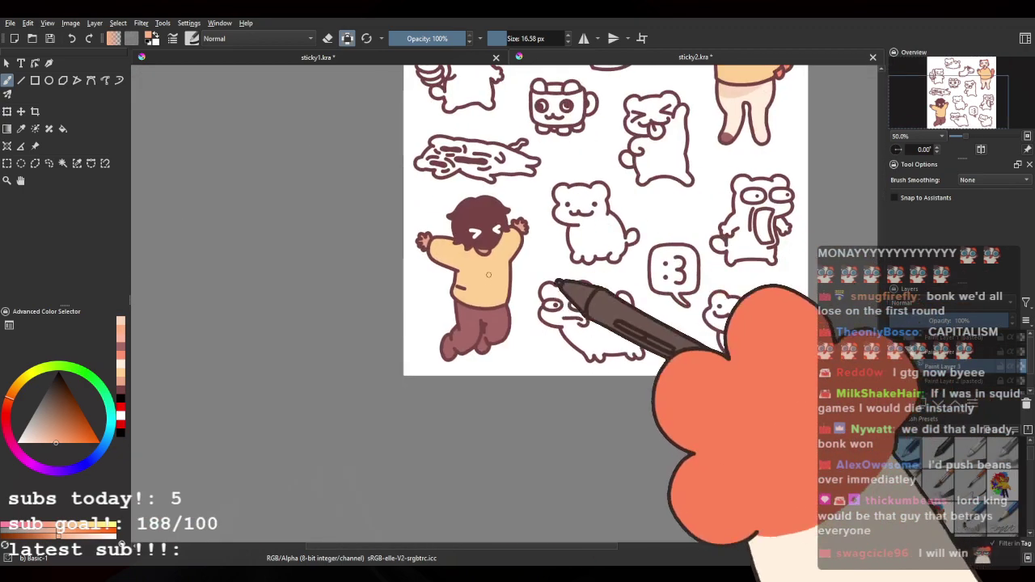
scroll(491, 256, "up", 2)
scroll(453, 230, "up", 3)
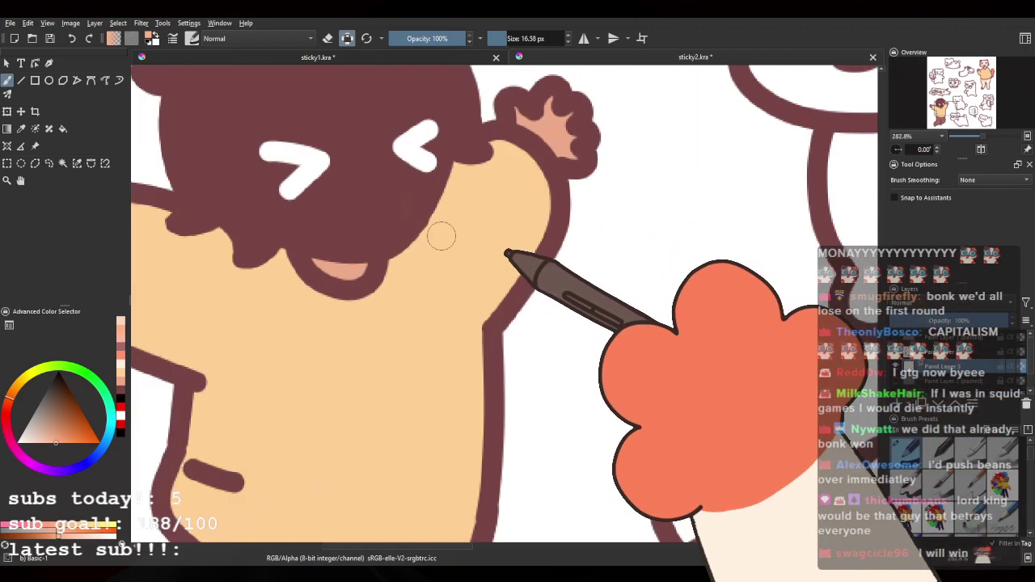
key("ctrl+z")
left_click_drag(280, 270, 318, 287)
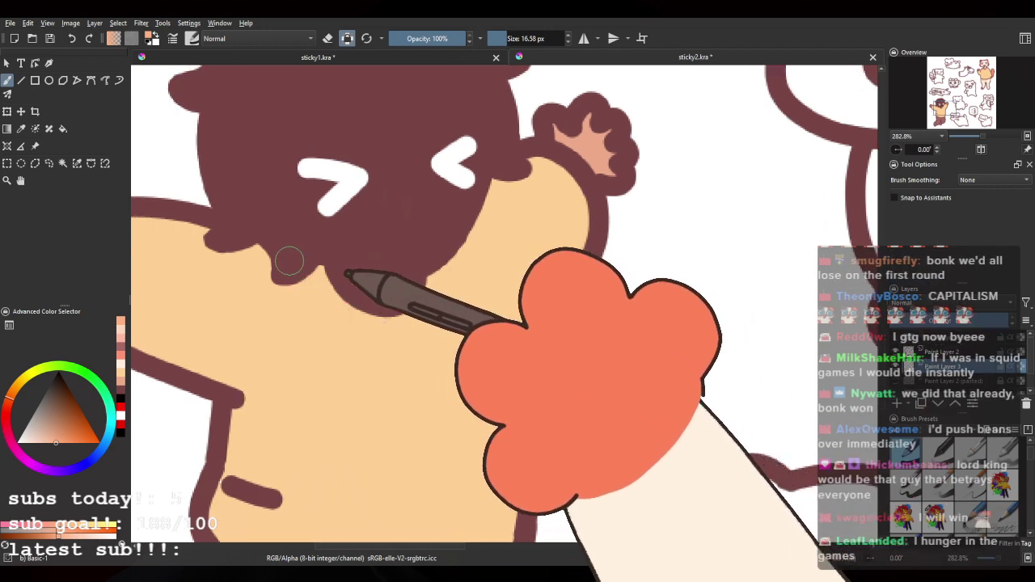
mouse_move(259, 257)
left_mouse_down()
mouse_move(280, 300)
mouse_move(309, 287)
left_mouse_up()
left_click_drag(298, 222, 437, 274)
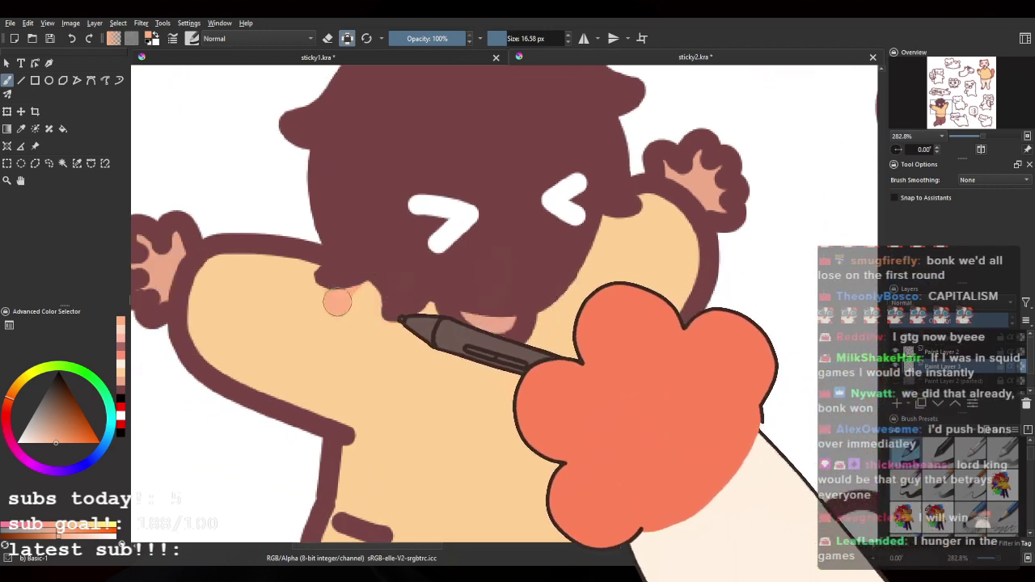
mouse_move(359, 325)
left_mouse_down()
mouse_move(434, 312)
mouse_move(369, 287)
left_mouse_up()
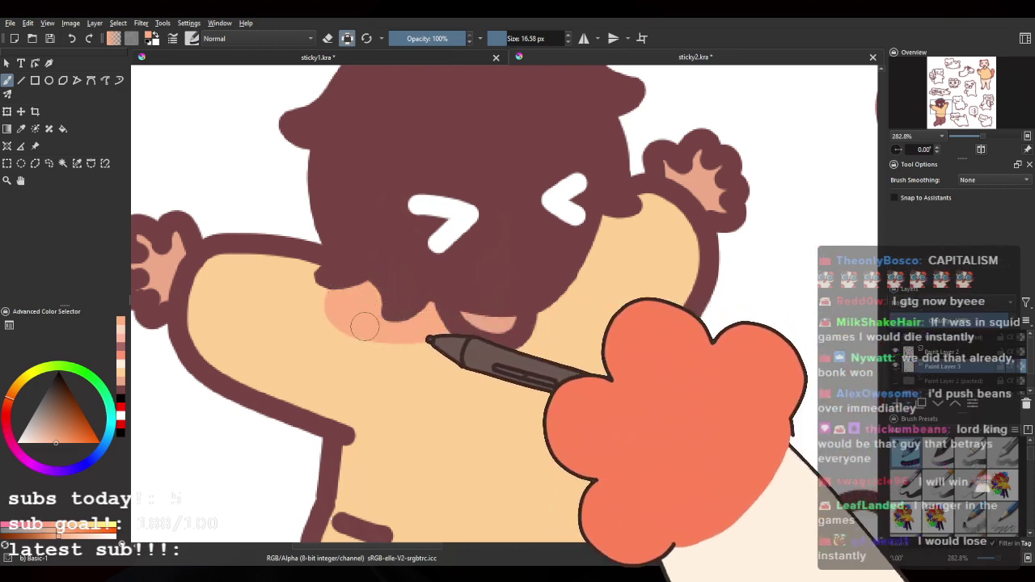
key("ctrl+z")
Step: Try shaping the shadow under the jumping person's hair into uneven strands, resampling the shirt yellow and shadow orange
left_click_drag(415, 330, 416, 345)
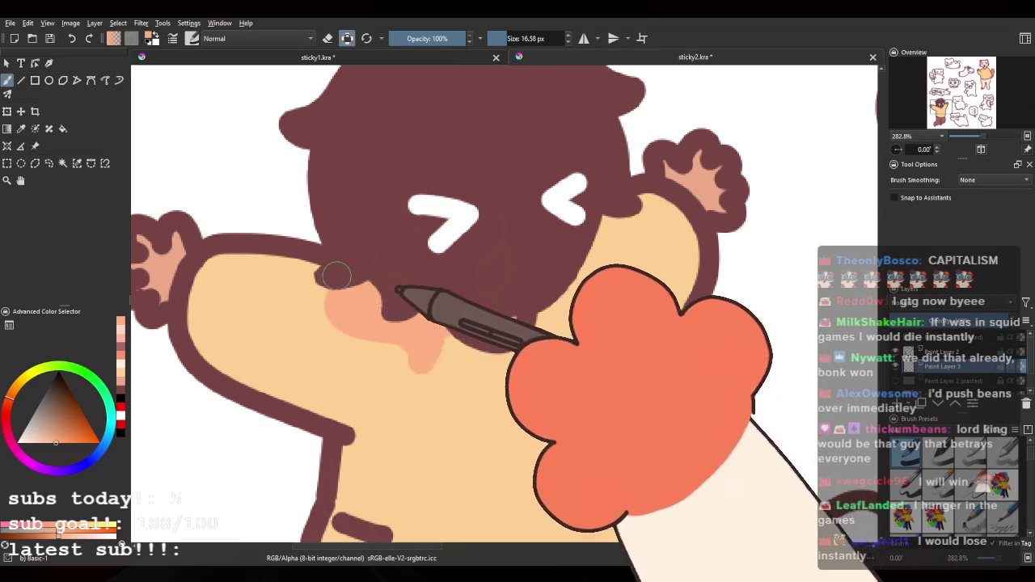
mouse_move(336, 275)
left_mouse_down()
mouse_move(338, 319)
mouse_move(330, 302)
mouse_move(352, 345)
left_mouse_up()
left_click(395, 398, "ctrl")
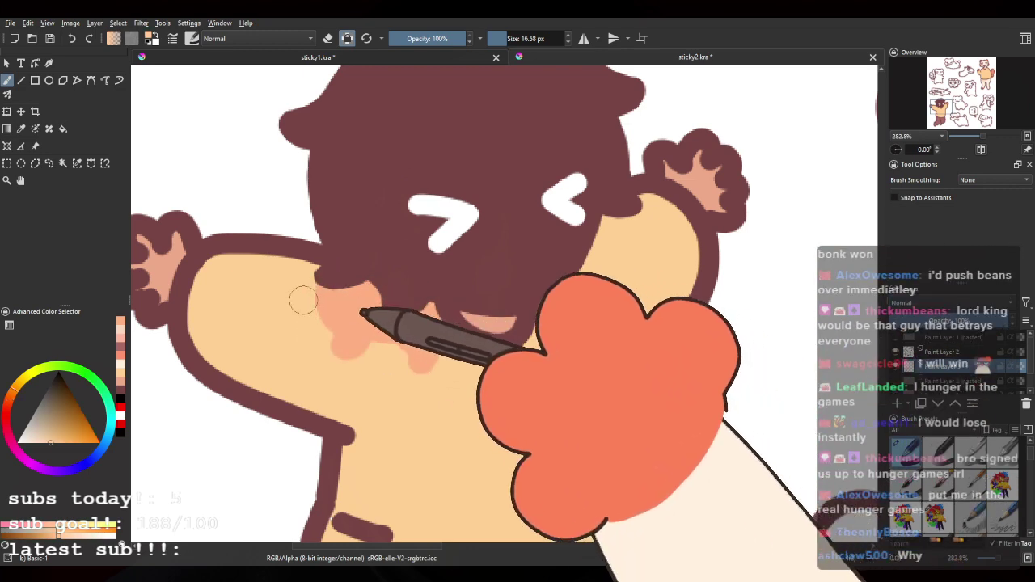
left_click(333, 305, "ctrl")
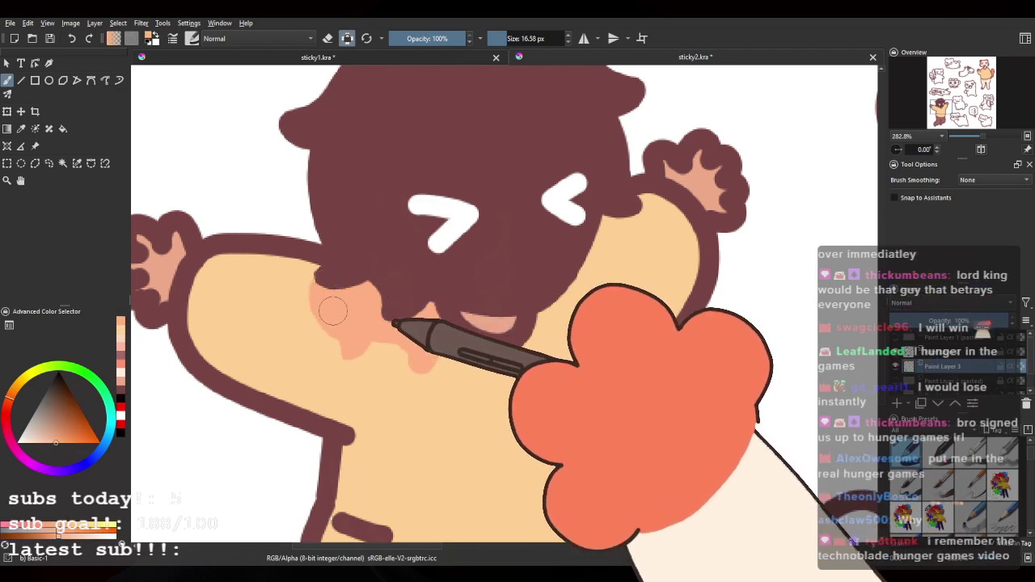
scroll(310, 235, "down", 4)
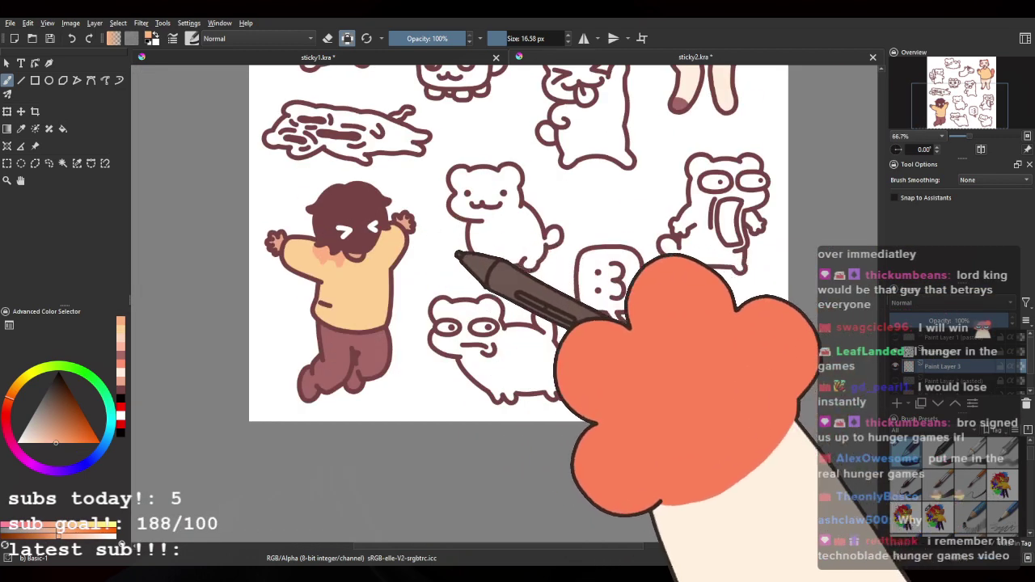
Step: Try an orange shadow on the jumping person's shirt around the chin instead of under the hair
scroll(335, 241, "up", 4)
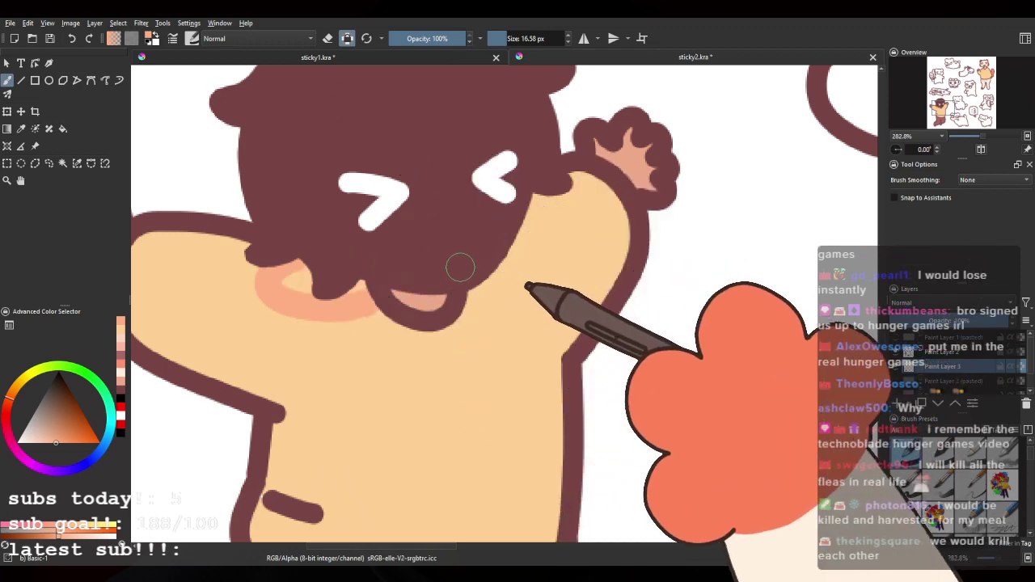
key("ctrl+z")
left_click_drag(469, 314, 505, 244)
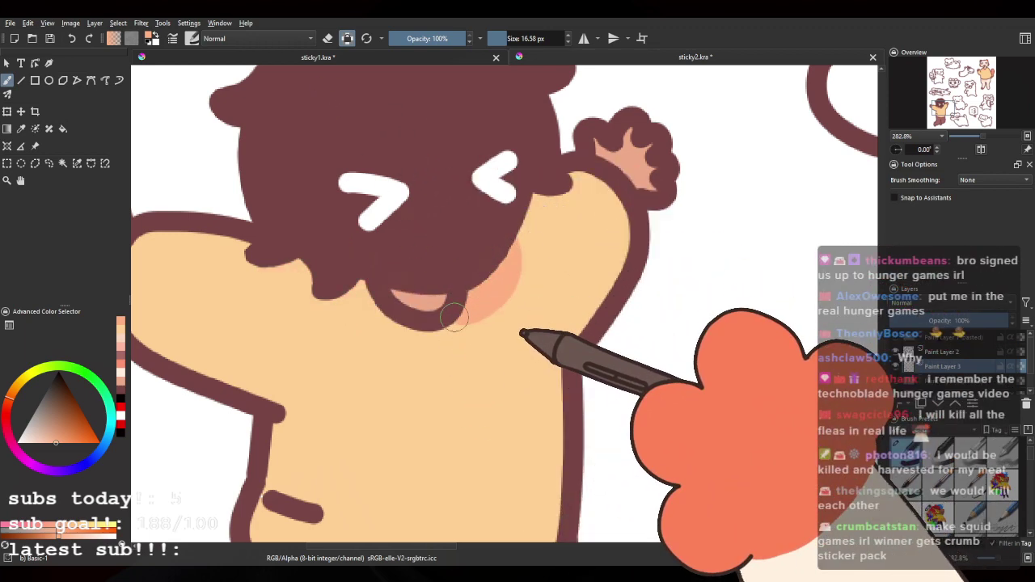
scroll(441, 262, "down", 1)
scroll(442, 262, "down", 5)
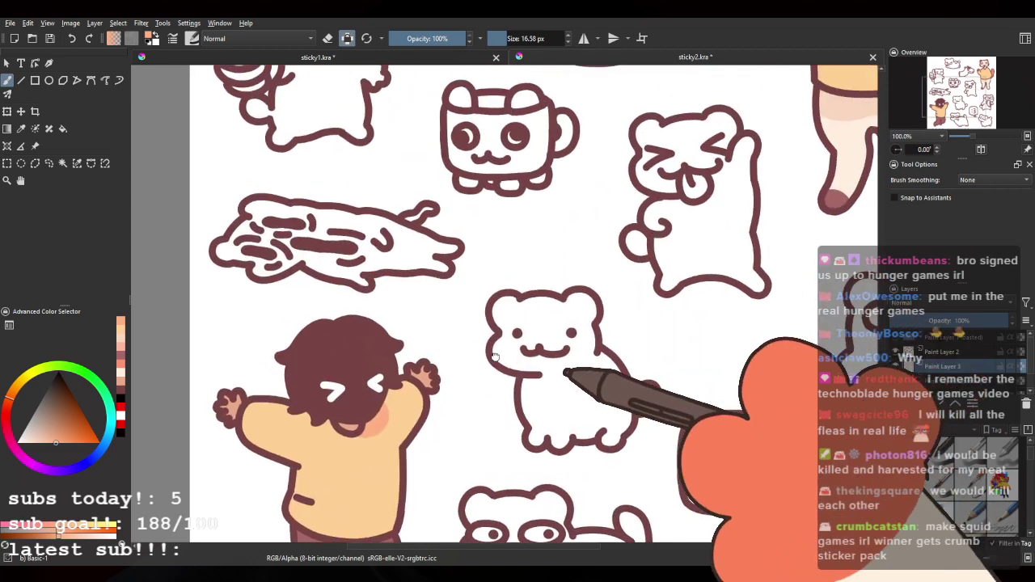
Step: Paint a small orange fold shadow at the side of the jumping person's shirt and trim its edge with the shirt yellow
scroll(443, 392, "up", 4)
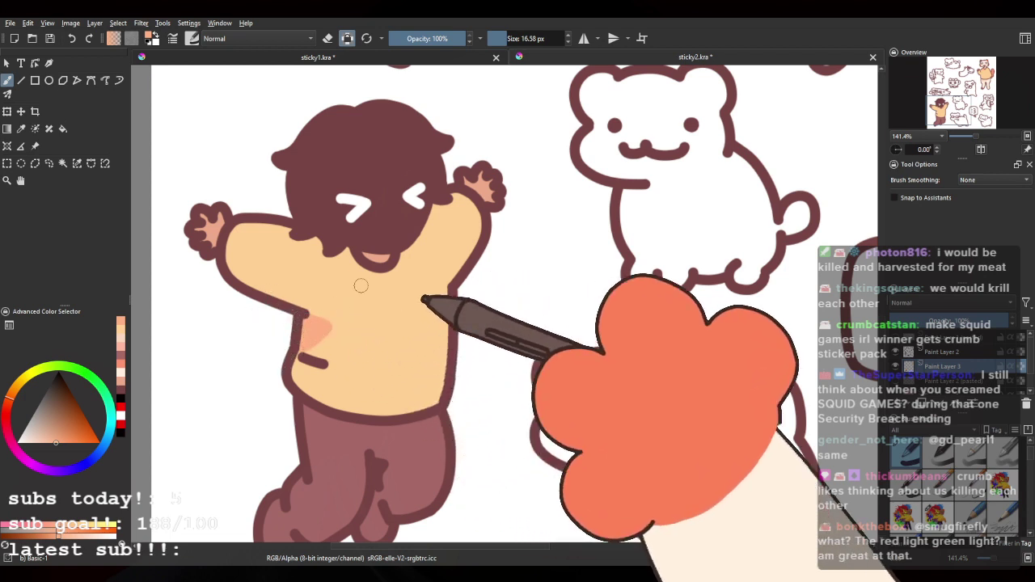
left_click_drag(289, 301, 336, 323)
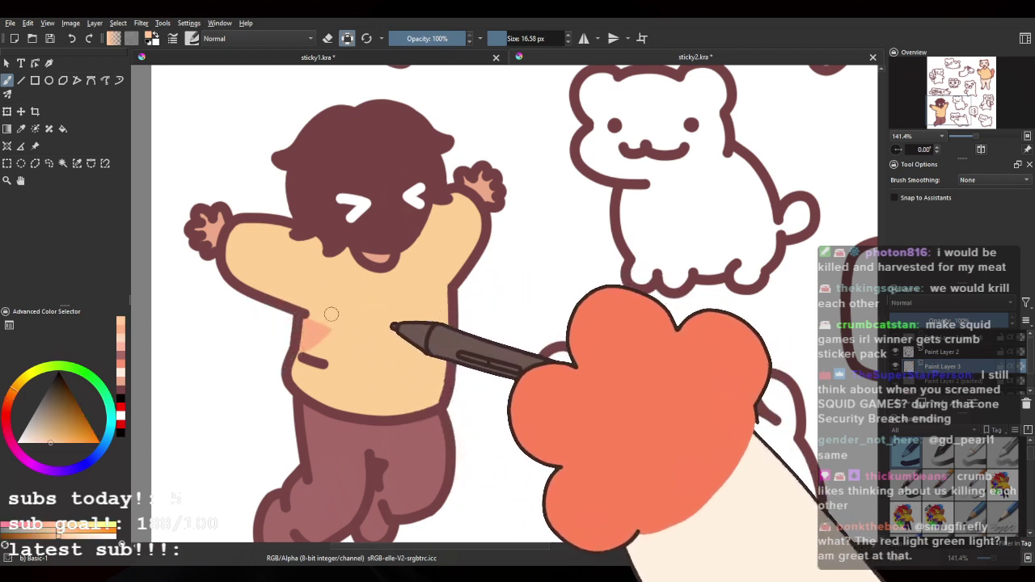
left_click_drag(514, 191, 479, 292)
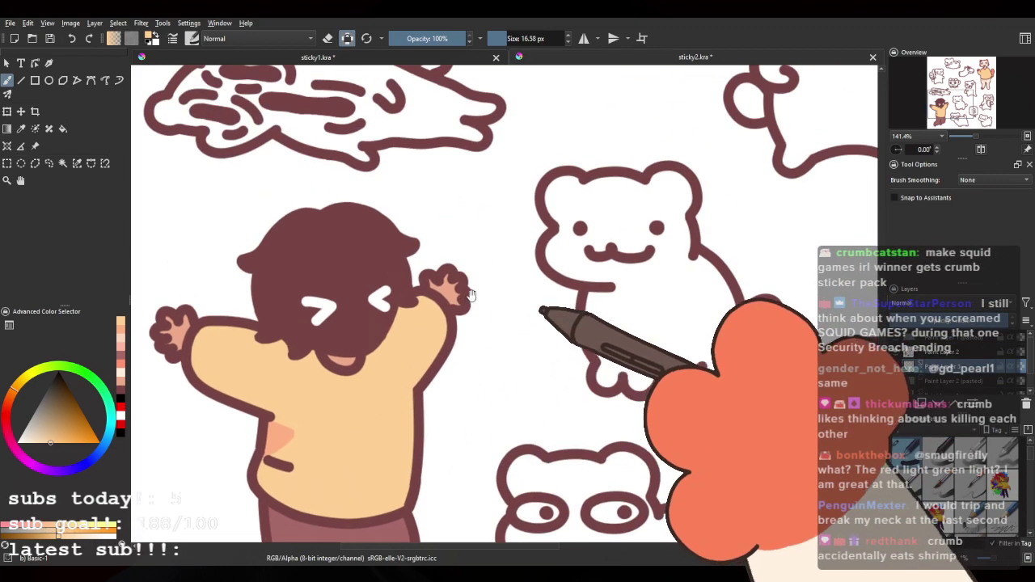
left_click_drag(401, 370, 472, 190)
Step: Sample the cream from the standing cat's face and fill the long-snouted creature's head and neck with it
left_click_drag(517, 164, 420, 516)
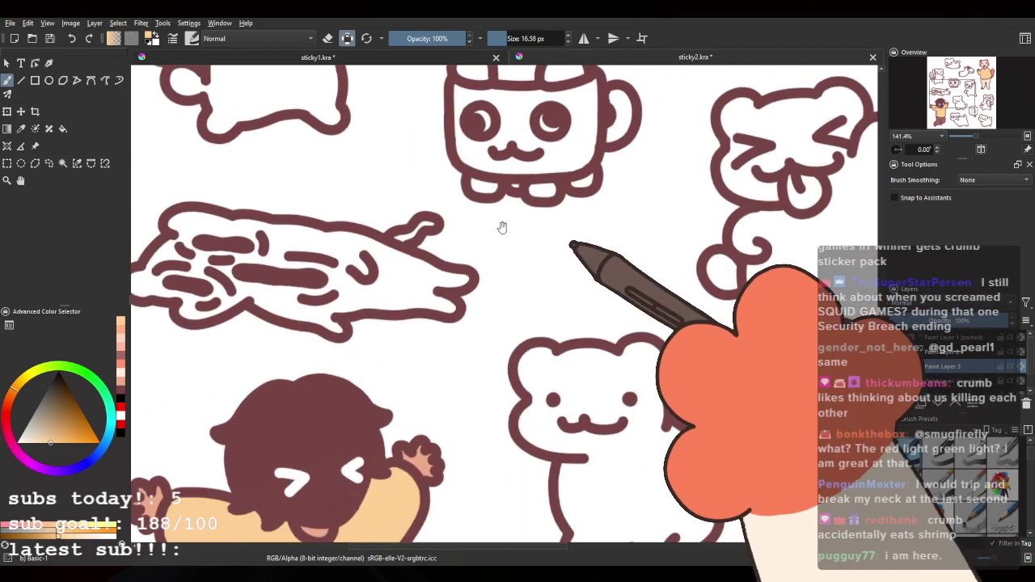
left_click_drag(546, 97, 384, 448)
mouse_move(765, 266)
left_mouse_down()
mouse_move(580, 237)
mouse_move(473, 272)
left_mouse_up()
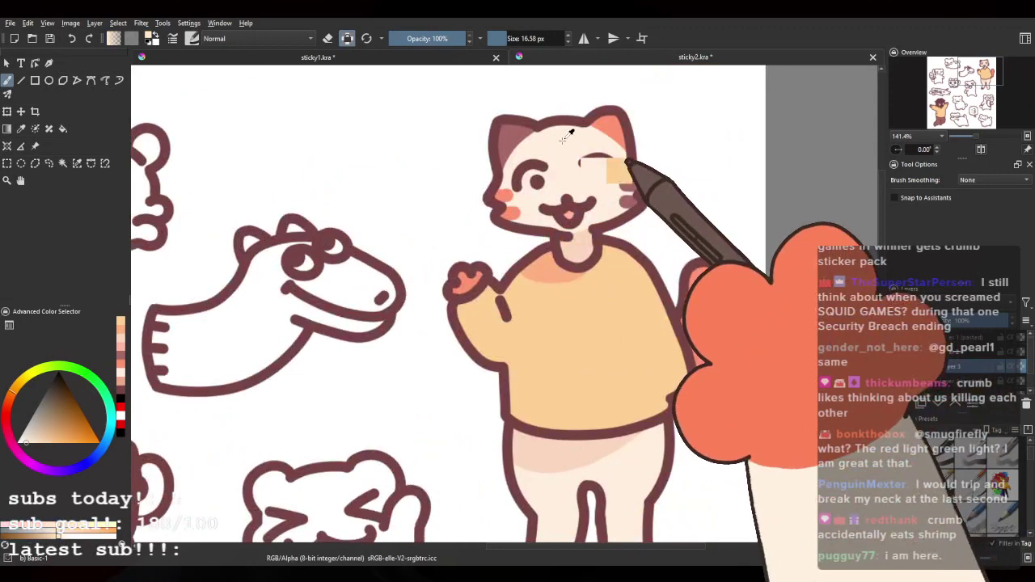
left_click(62, 130)
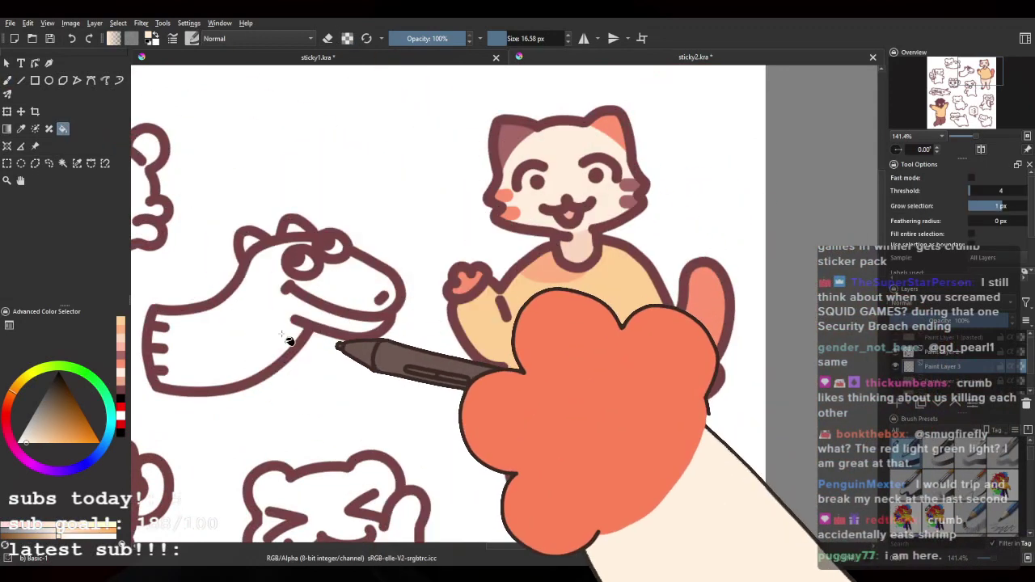
left_click(276, 324)
Step: Fill the leaping cat with the curled tail and the thumbs-up cat with the same cream
left_click_drag(348, 316, 559, 319)
left_click(524, 244)
left_click(402, 207)
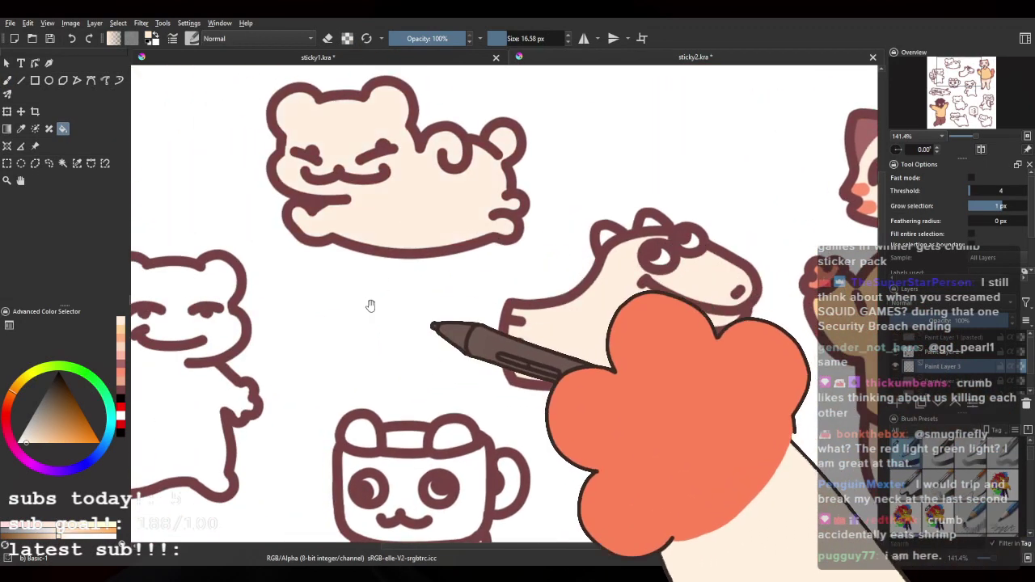
left_click_drag(370, 305, 527, 244)
left_click(302, 308)
Step: Try filling the flattened, wrinkled creature with cream and undo the fill
left_click_drag(333, 416, 329, 279)
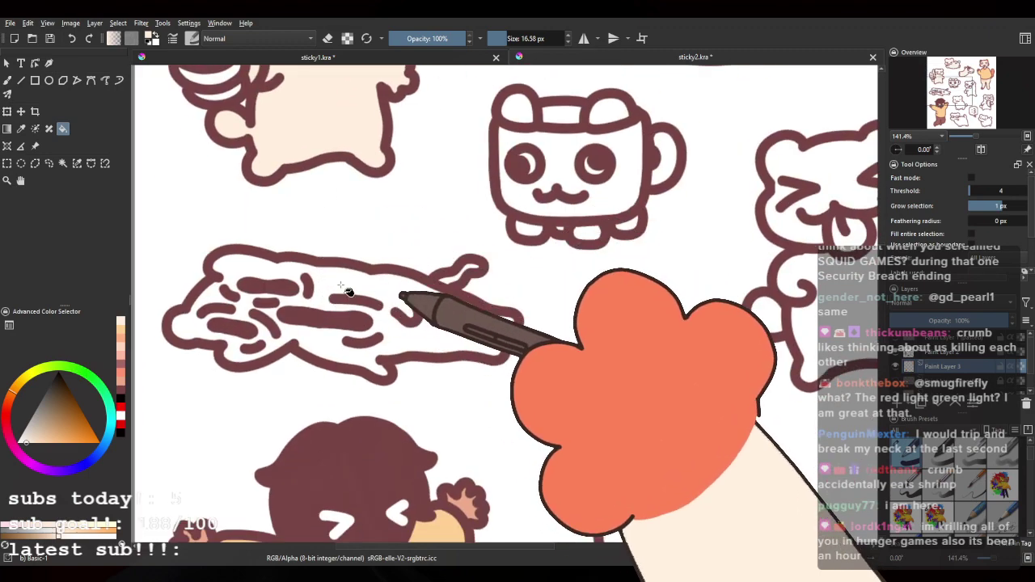
left_click(340, 284)
left_click_drag(650, 456, 442, 257)
key("ctrl+z")
Step: Fill the sitting cat, the tongue-out cat with the raised paw and the screaming cat with cream
left_click(478, 337)
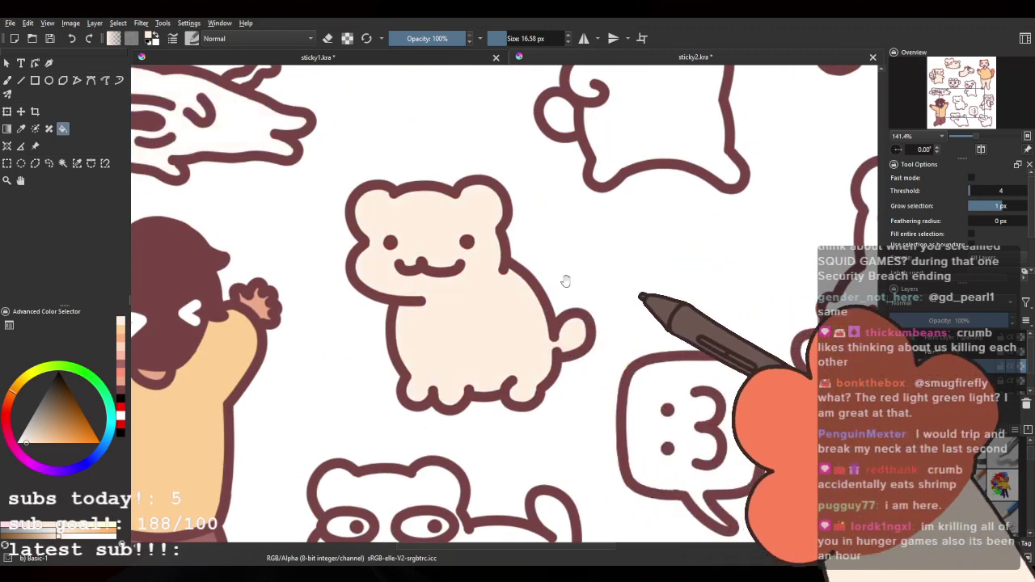
left_click_drag(567, 281, 421, 406)
left_click(497, 254)
left_click_drag(562, 320, 333, 202)
left_click(517, 340)
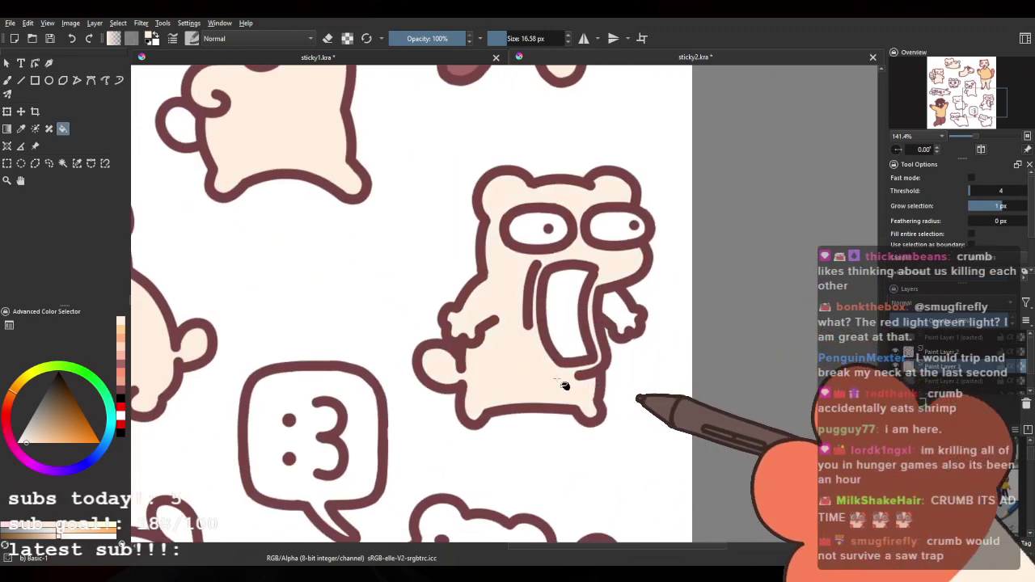
Step: Fill the smiling cat below the speech bubble and the side-eyeing cat with cream
left_click_drag(565, 386, 555, 250)
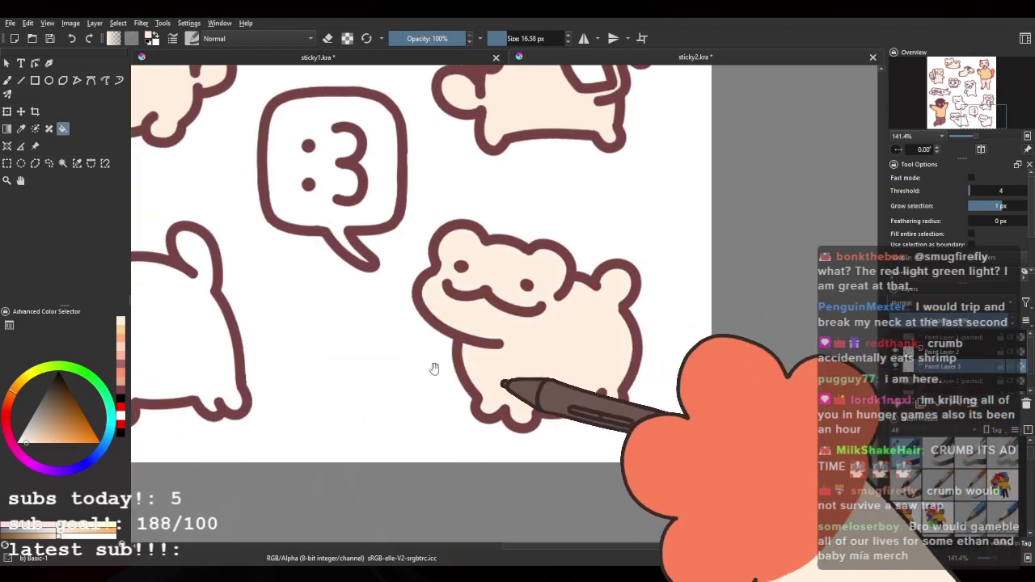
left_click_drag(434, 369, 63, 126)
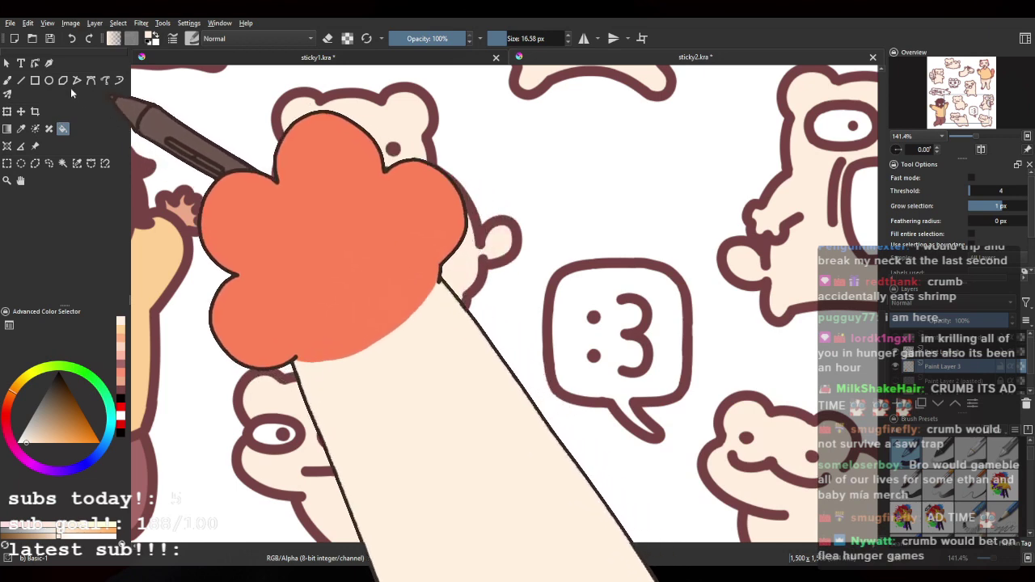
Step: Paint the remaining white fingers of the thumbs-up cat's hand cream, using the brush at about 28 px
left_click(7, 80)
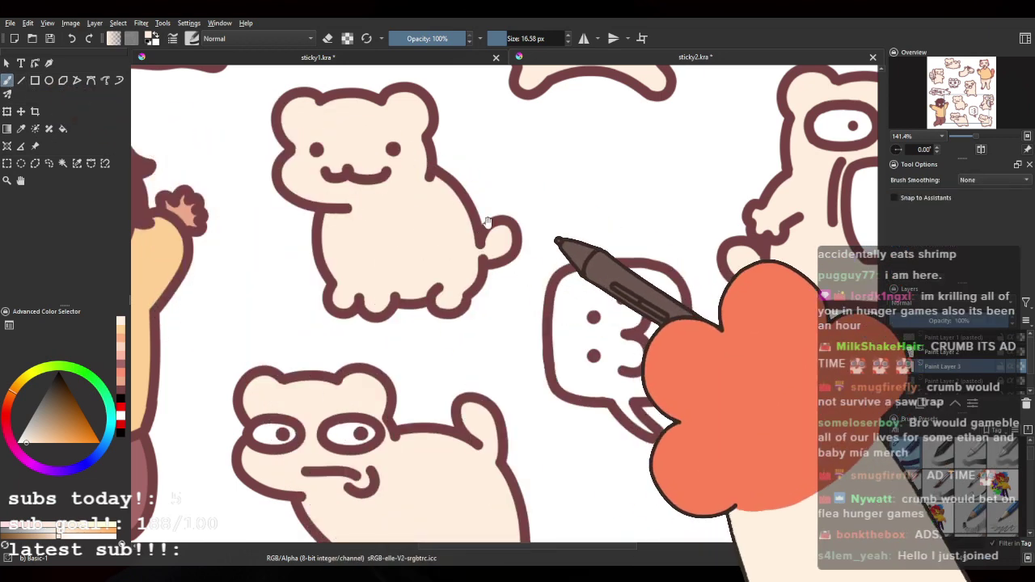
mouse_move(488, 222)
left_mouse_down()
mouse_move(450, 272)
mouse_move(379, 305)
left_mouse_up()
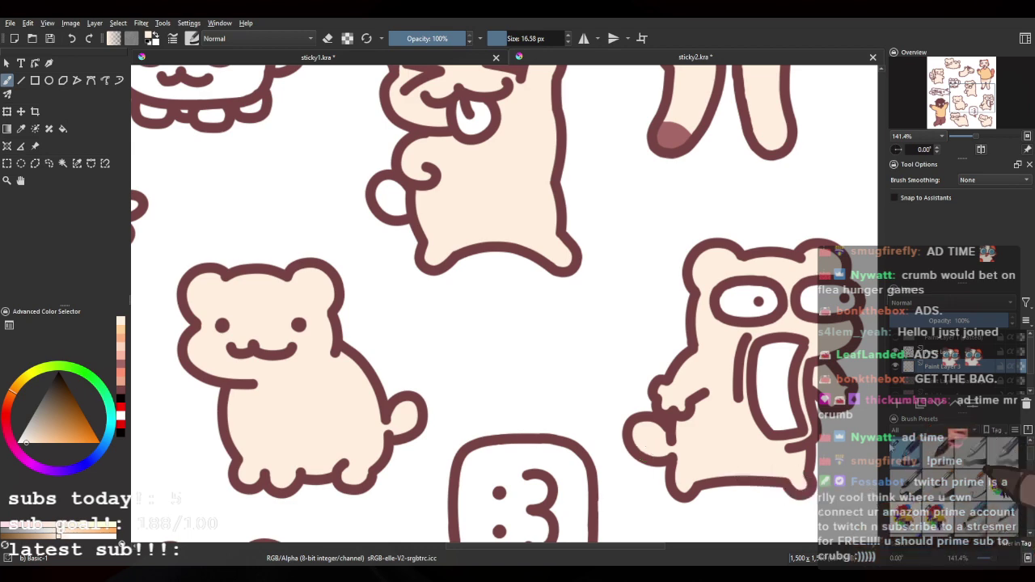
scroll(520, 328, "down", 3)
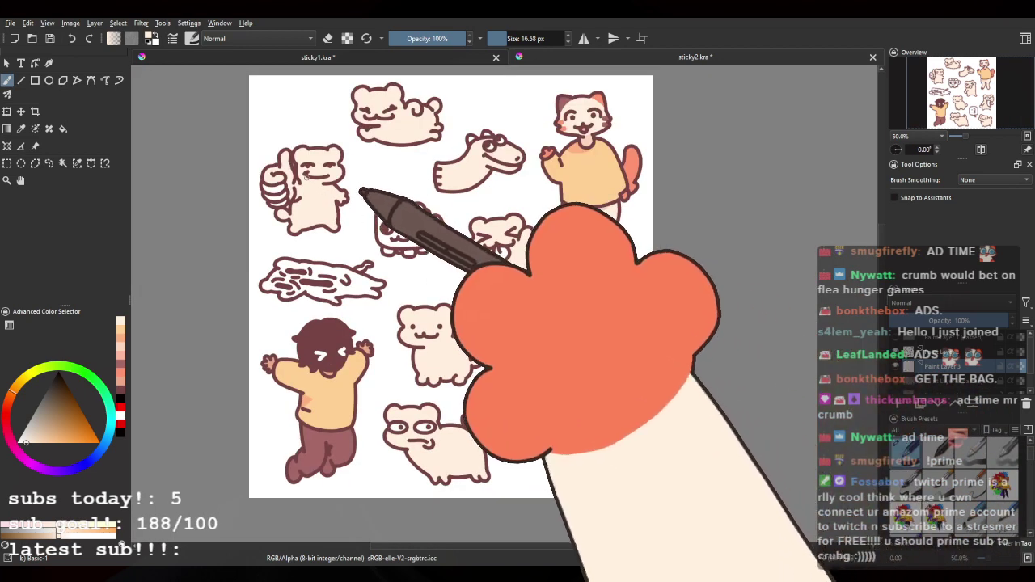
key("plus")
key("plus")
key("plus")
key("plus")
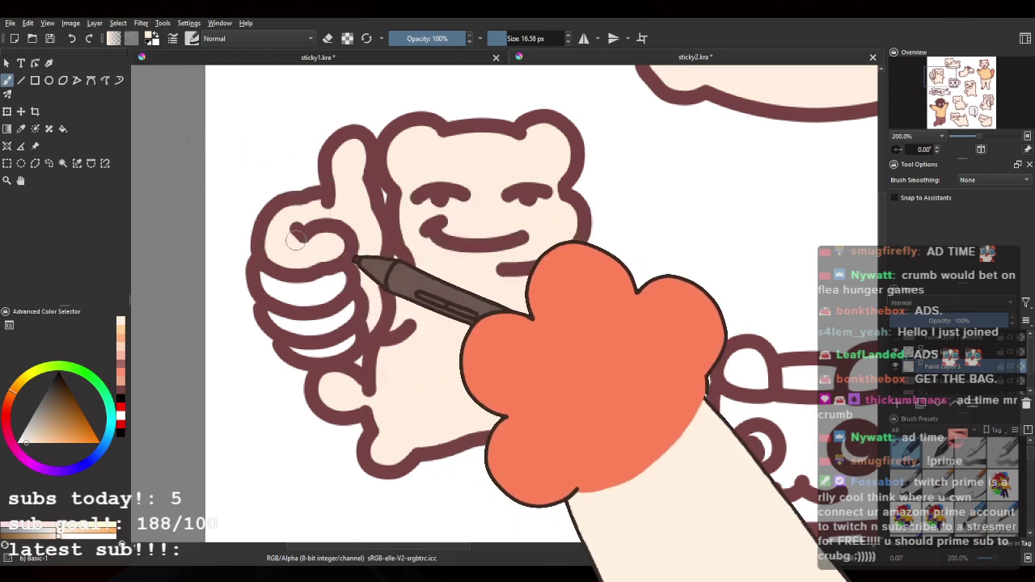
left_click_drag(296, 240, 308, 240, "shift")
left_click_drag(288, 296, 322, 315)
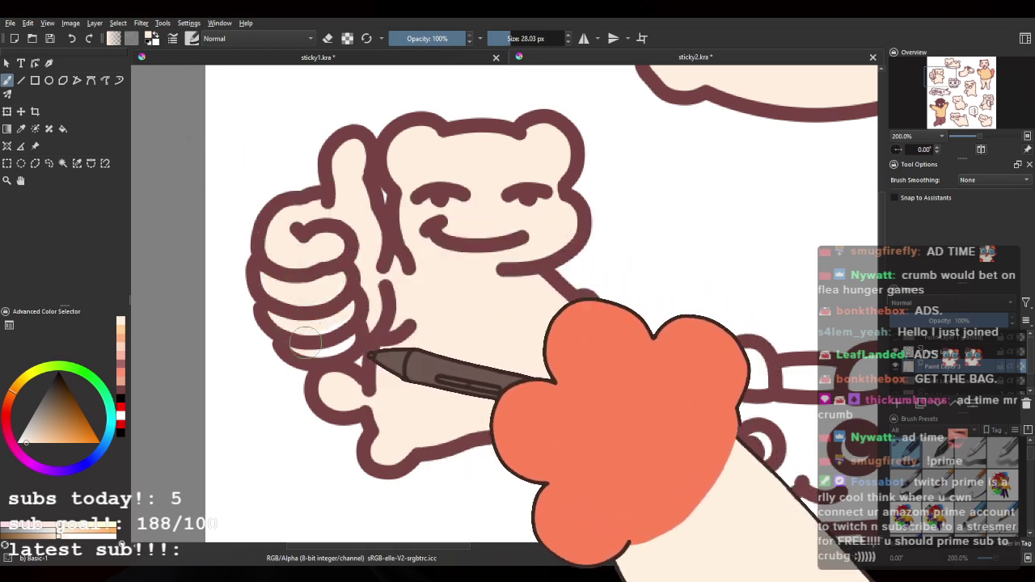
Step: Paint the eyes of the side-eyeing cat and the screaming cat cream
left_click_drag(535, 353, 397, 183)
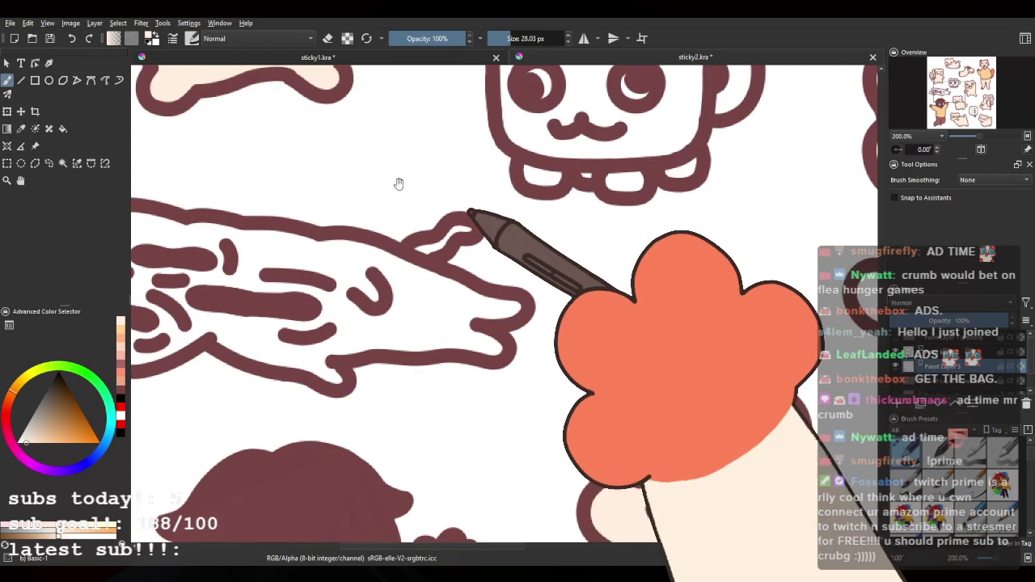
mouse_move(712, 429)
left_mouse_down()
mouse_move(631, 307)
mouse_move(477, 212)
left_mouse_up()
mouse_move(602, 362)
left_mouse_down()
mouse_move(440, 168)
mouse_move(500, 47)
left_mouse_up()
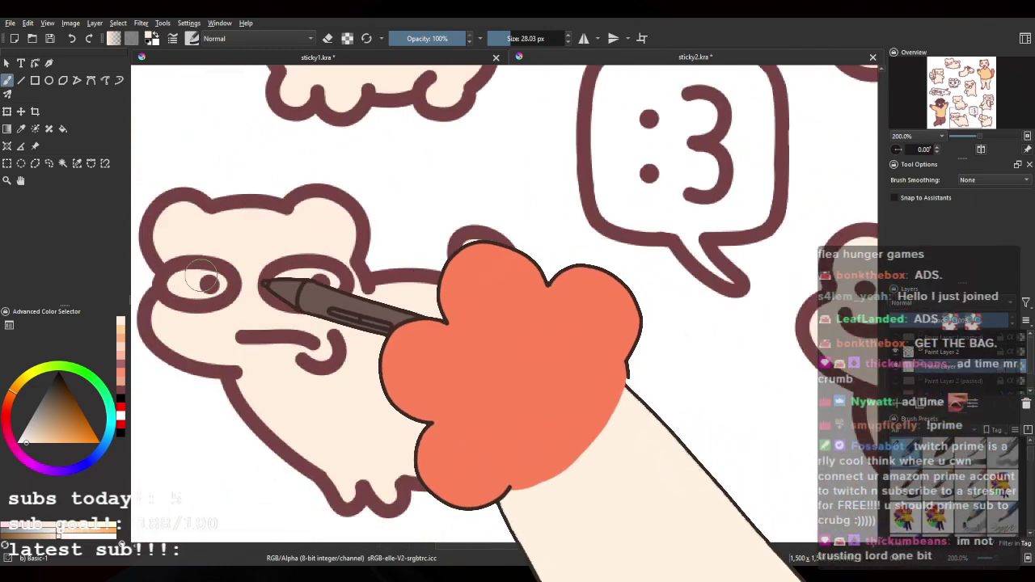
left_click_drag(629, 342, 307, 351)
mouse_move(515, 129)
left_mouse_down()
mouse_move(453, 351)
mouse_move(453, 488)
left_mouse_up()
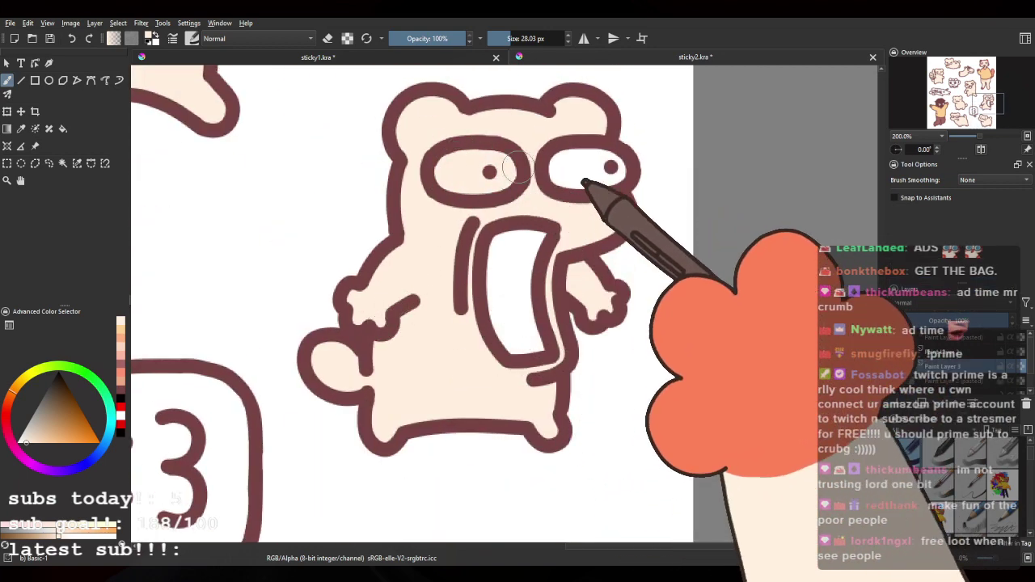
Step: Paint the tongue area of the cat with the raised paw cream
left_click_drag(386, 217, 449, 495)
left_click_drag(415, 79, 446, 245)
mouse_move(358, 358)
left_mouse_down()
mouse_move(439, 330)
mouse_move(529, 256)
left_mouse_up()
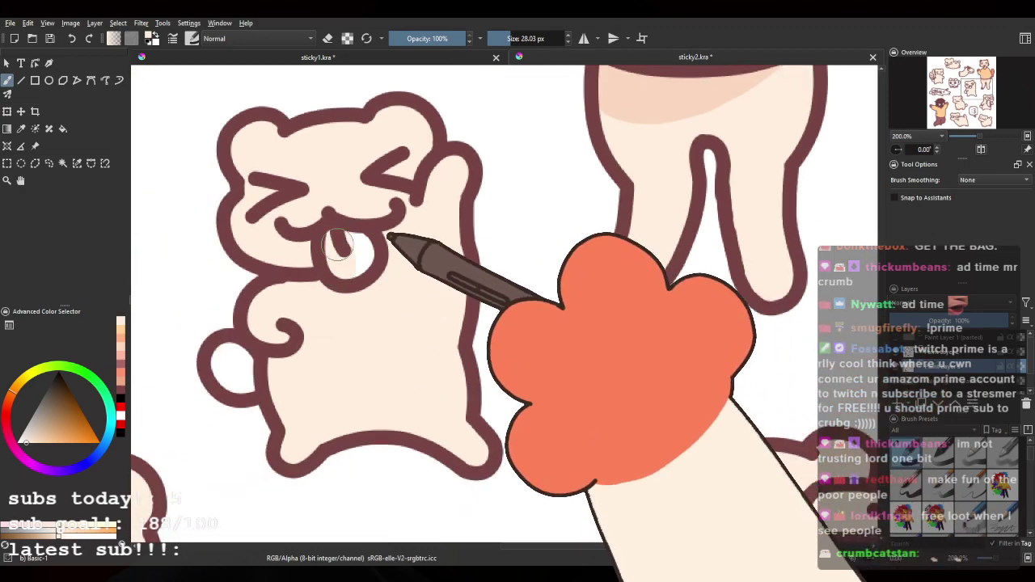
Step: Choose white, reduce the brush to about 21 px and paint the screaming cat's eyes white
mouse_move(389, 172)
left_mouse_down()
mouse_move(389, 354)
mouse_move(527, 324)
mouse_move(584, 368)
mouse_move(222, 333)
left_mouse_up()
left_click_drag(574, 288, 403, 290)
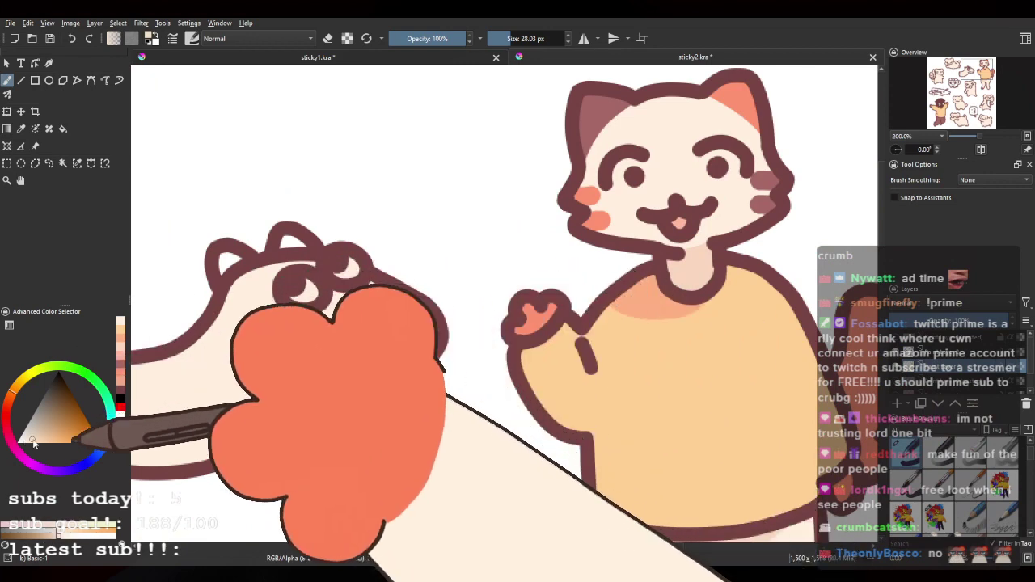
key("bracketleft")
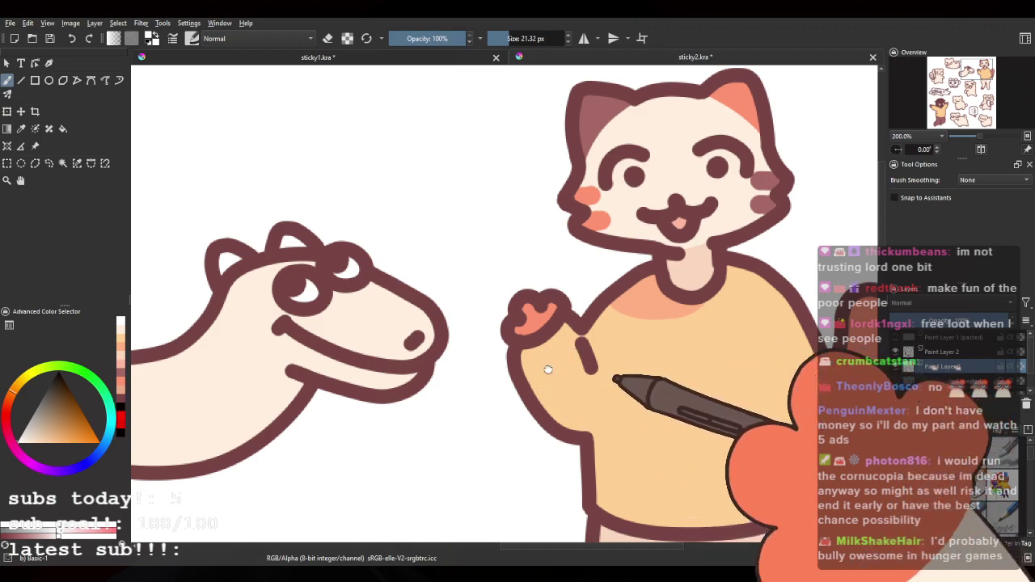
left_click_drag(548, 370, 486, 143)
left_click_drag(455, 347, 509, 167)
left_click_drag(667, 421, 415, 267)
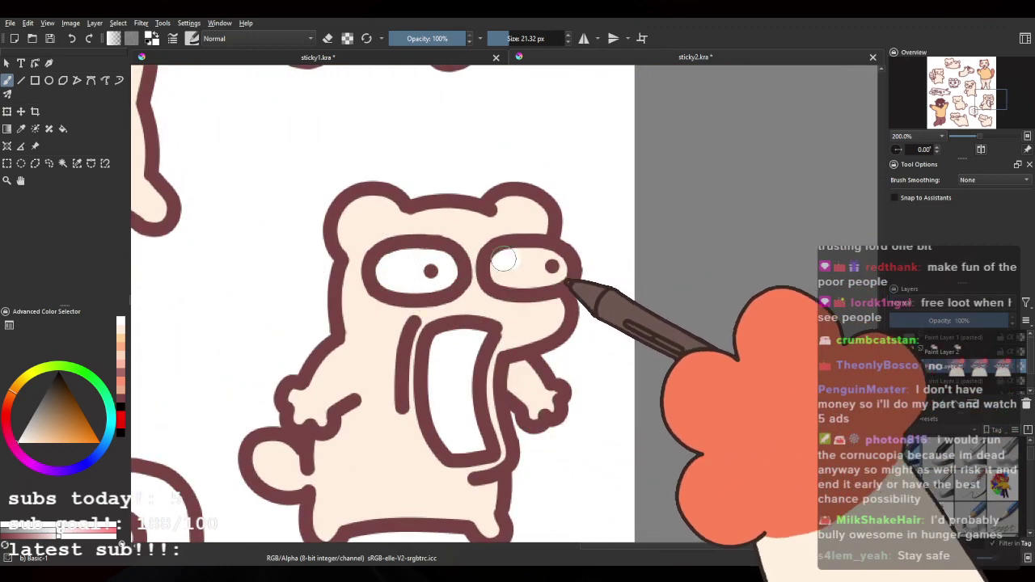
Step: Paint both eyes of the side-eyeing cat white with the same brush
left_click_drag(461, 340, 639, 230)
left_click_drag(282, 401, 566, 145)
mouse_move(715, 329)
left_mouse_down()
mouse_move(795, 267)
mouse_move(823, 259)
left_mouse_up()
left_click_drag(237, 317, 442, 296)
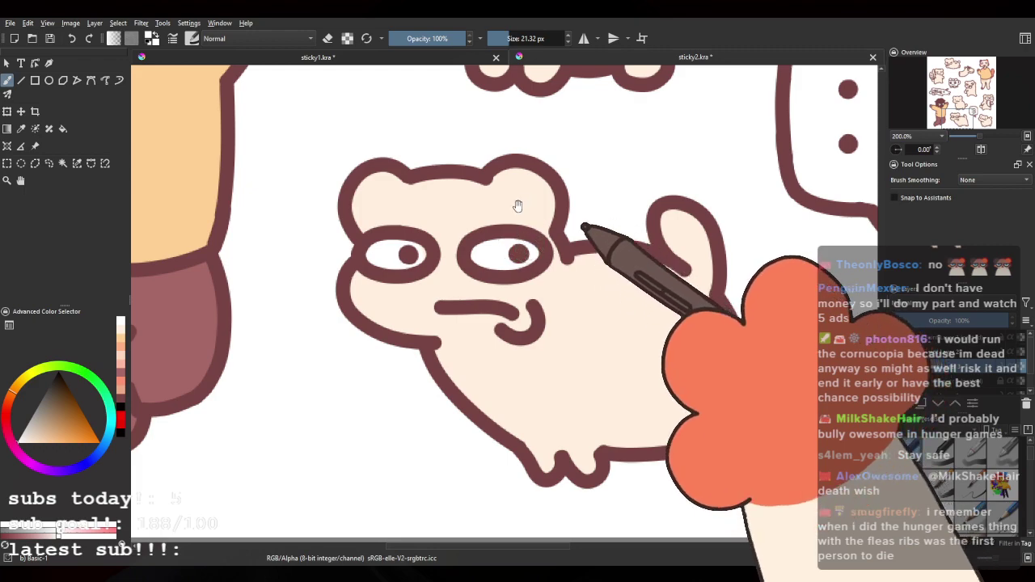
Step: Examine the base colouring of the jumping character, the thumbs-up cat and the sock puppet for missed areas
left_click_drag(518, 206, 507, 296)
left_click_drag(481, 194, 485, 363)
left_click_drag(420, 247, 591, 176)
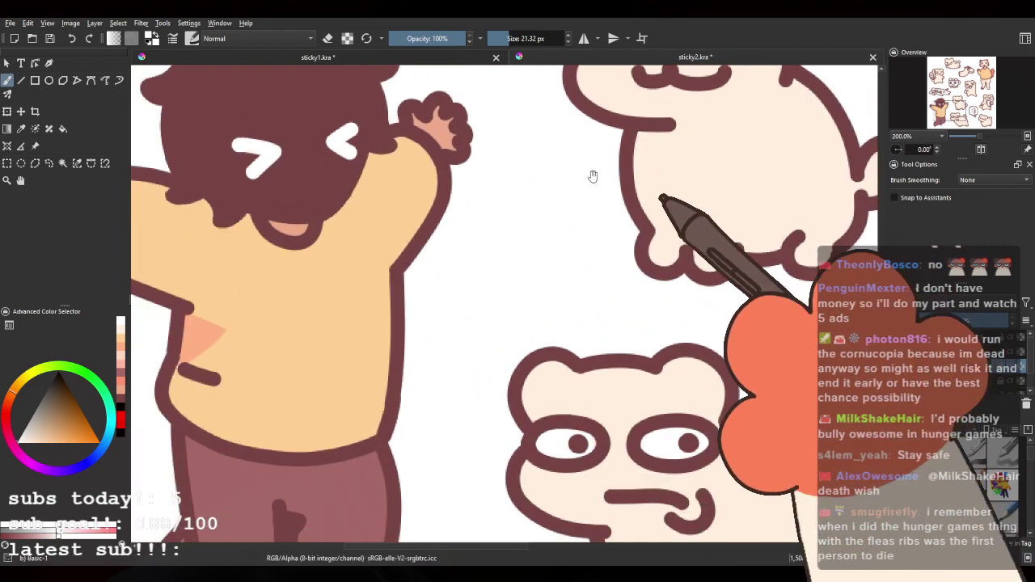
left_click_drag(425, 180, 566, 354)
left_click_drag(395, 76, 506, 295)
left_click_drag(544, 161, 439, 384)
left_click_drag(456, 273, 424, 455)
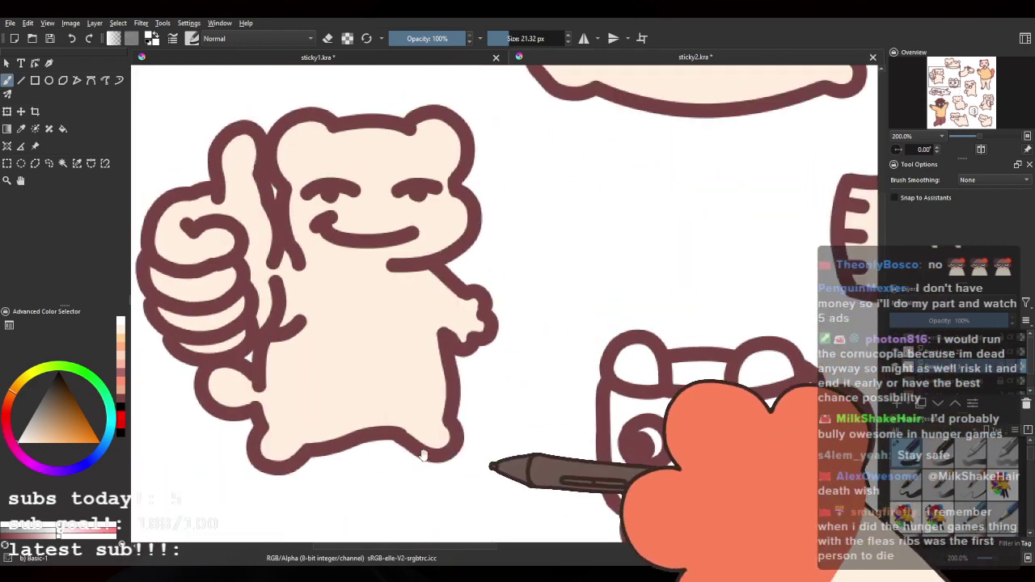
mouse_move(523, 206)
left_mouse_down()
mouse_move(322, 377)
mouse_move(300, 264)
left_mouse_up()
left_click_drag(567, 348, 384, 204)
mouse_move(508, 242)
left_mouse_down()
mouse_move(362, 337)
mouse_move(443, 234)
left_mouse_up()
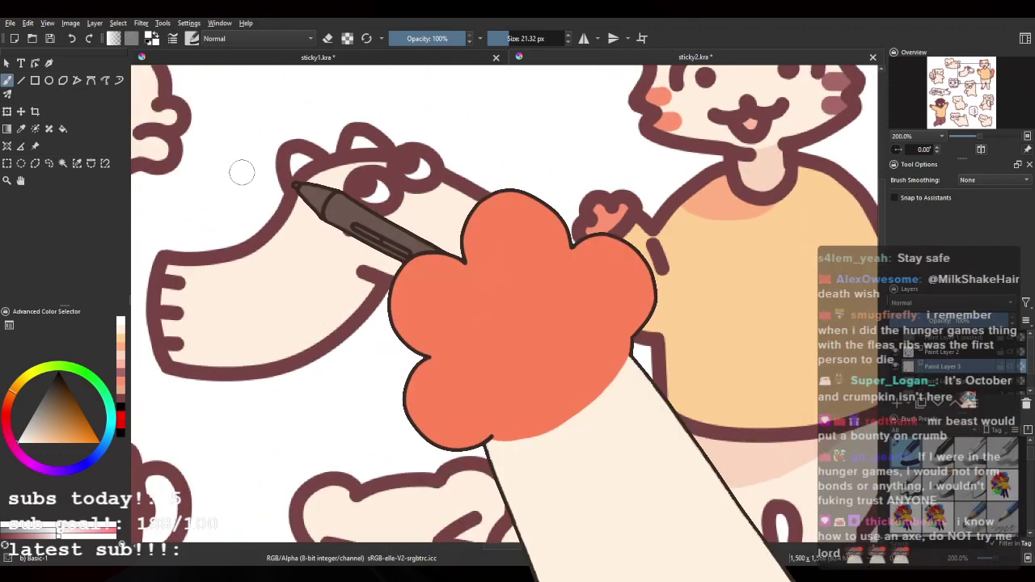
Step: Sample the salmon from the sweater cat's ear and colour the inside of the sock puppet's front ear
left_click_drag(354, 329, 487, 234)
left_click_drag(691, 148, 396, 383)
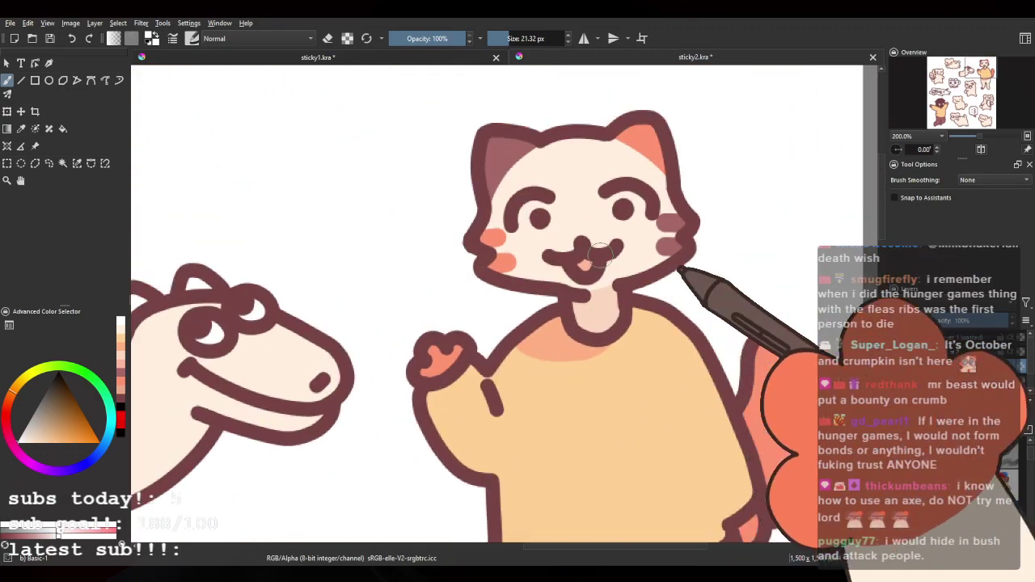
left_click(650, 140, "ctrl")
left_click_drag(331, 226, 456, 201)
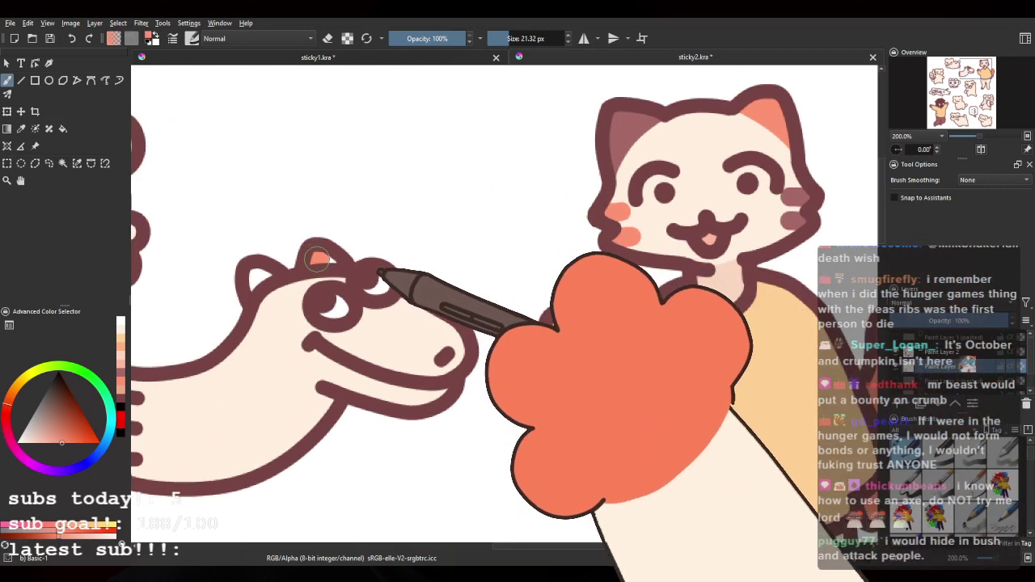
left_click_drag(317, 259, 324, 260)
Step: Paint two salmon stripes on the sock puppet's cheek at 18.35 px, redoing the lower stripe with Stabilizer smoothing
left_click_drag(321, 278, 384, 247)
left_click_drag(358, 299, 355, 299)
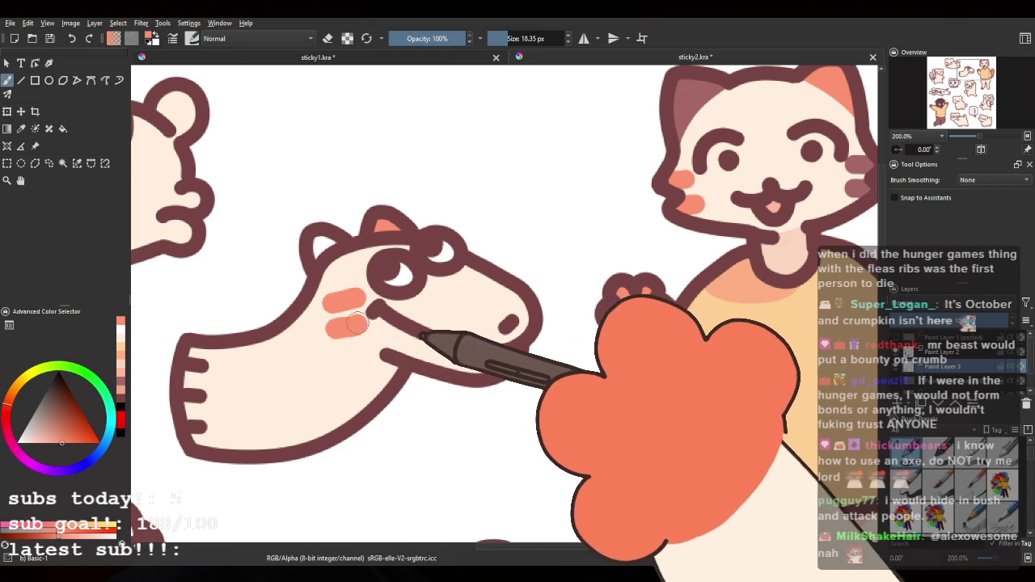
key("ctrl+z")
left_click_drag(333, 331, 356, 327)
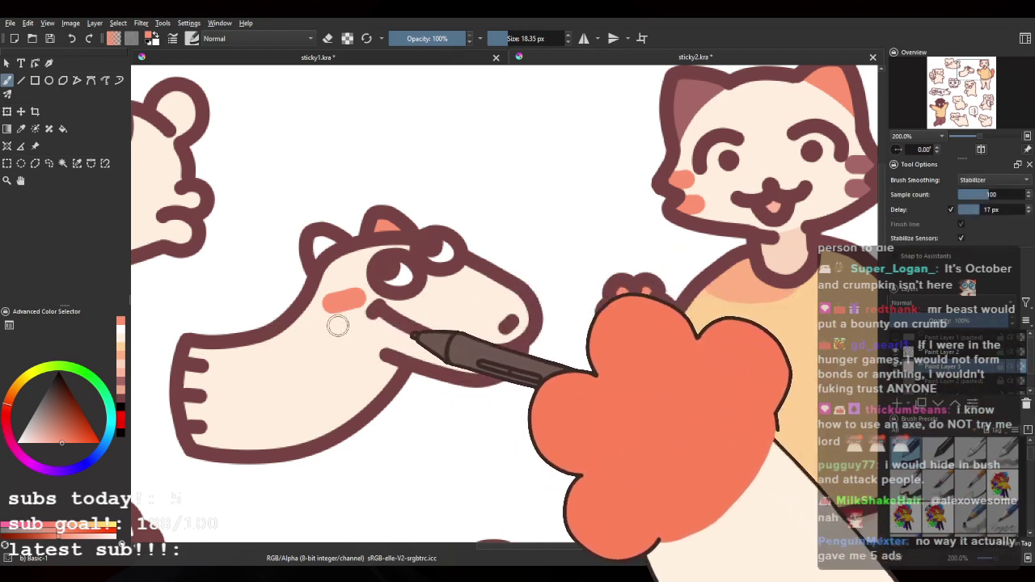
Step: Sample the mauve from the sweater cat's darker ear and colour the sock puppet's rear ear with it
left_click_drag(552, 197, 472, 273)
left_click(614, 183, "ctrl")
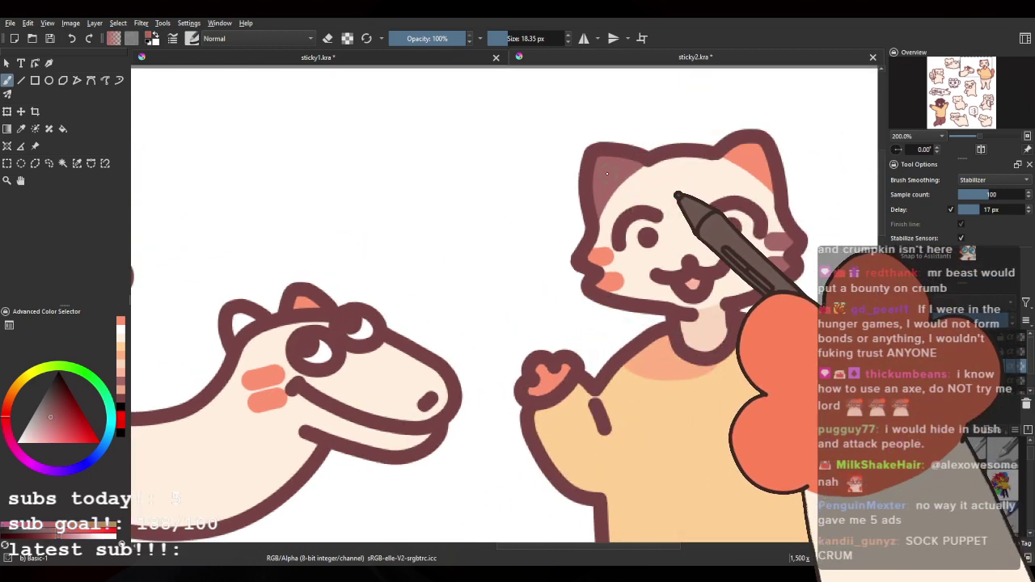
left_click_drag(253, 316, 408, 184)
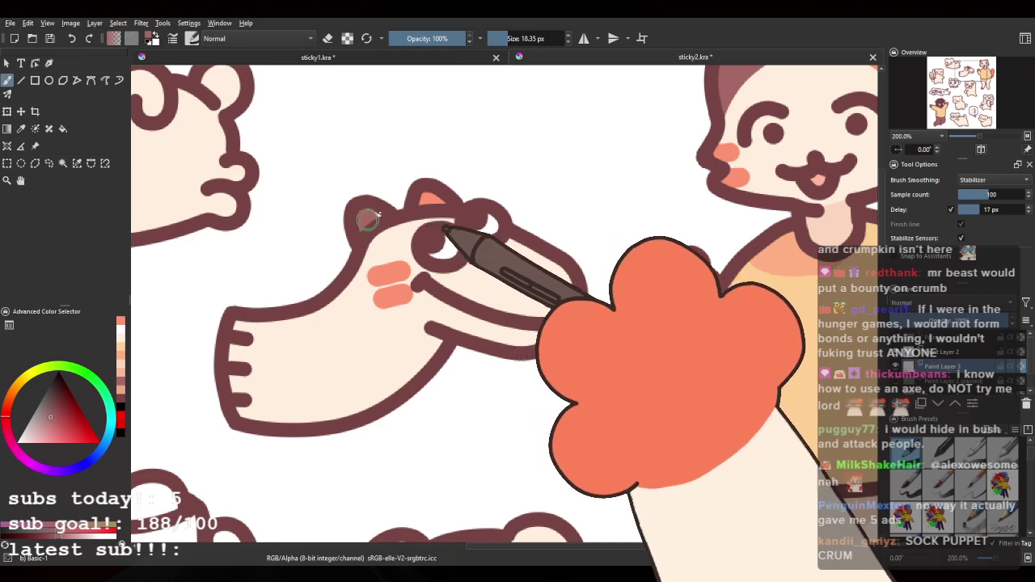
Step: Enable Preserve Alpha and shade the leaping cat's first ear mauve along a curved edge
left_click_drag(343, 266, 545, 325)
left_click_drag(293, 202, 431, 270)
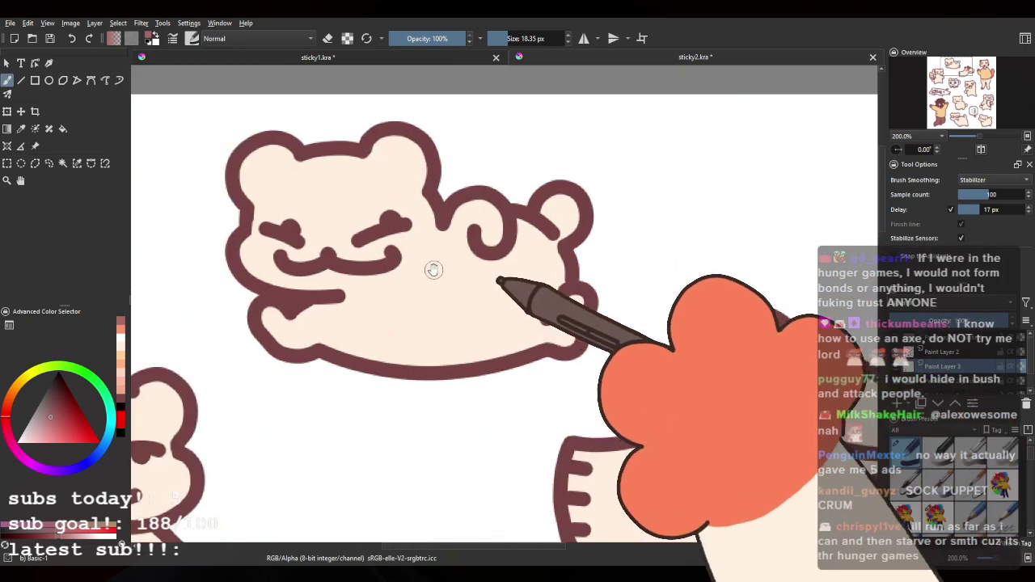
left_click(347, 38)
mouse_move(264, 185)
left_mouse_down()
mouse_move(314, 197)
mouse_move(355, 156)
left_mouse_up()
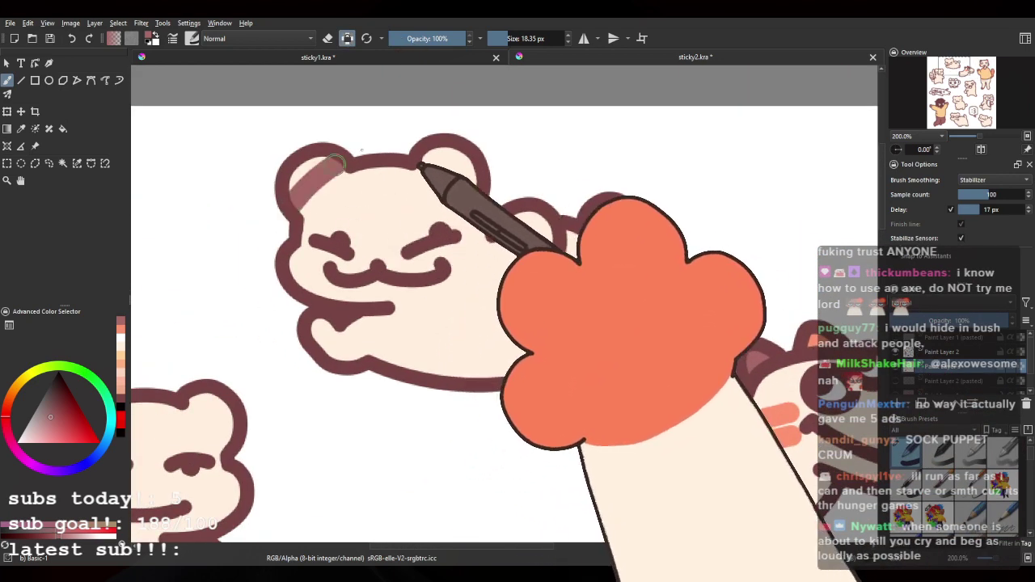
mouse_move(284, 214)
left_mouse_down()
mouse_move(291, 177)
mouse_move(333, 152)
left_mouse_up()
Step: Add two mauve cheek stripes and a mauve hind paw to the leaping cat
left_click_drag(464, 236, 431, 229)
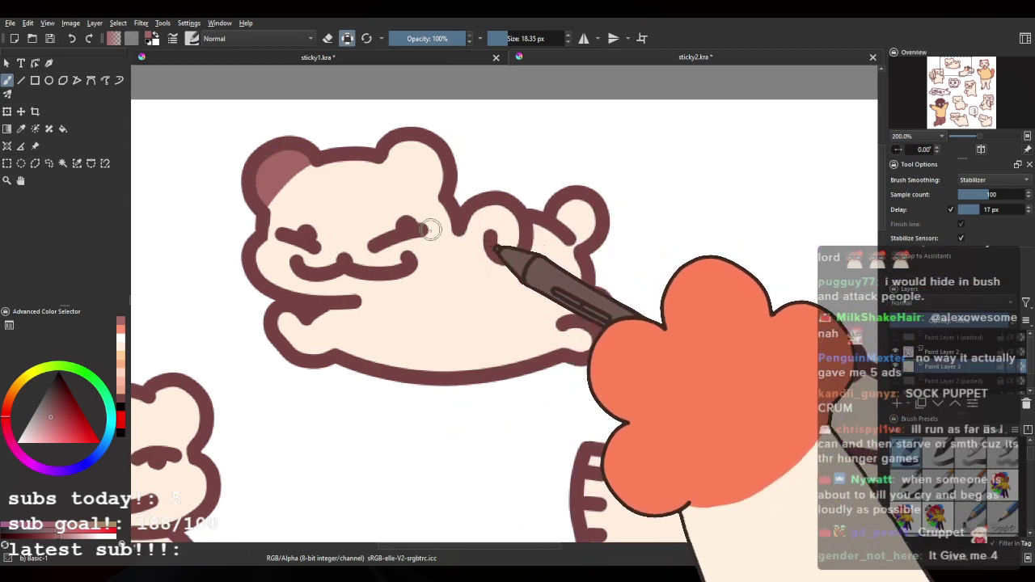
left_click_drag(421, 267, 456, 265)
left_click_drag(574, 335, 591, 346)
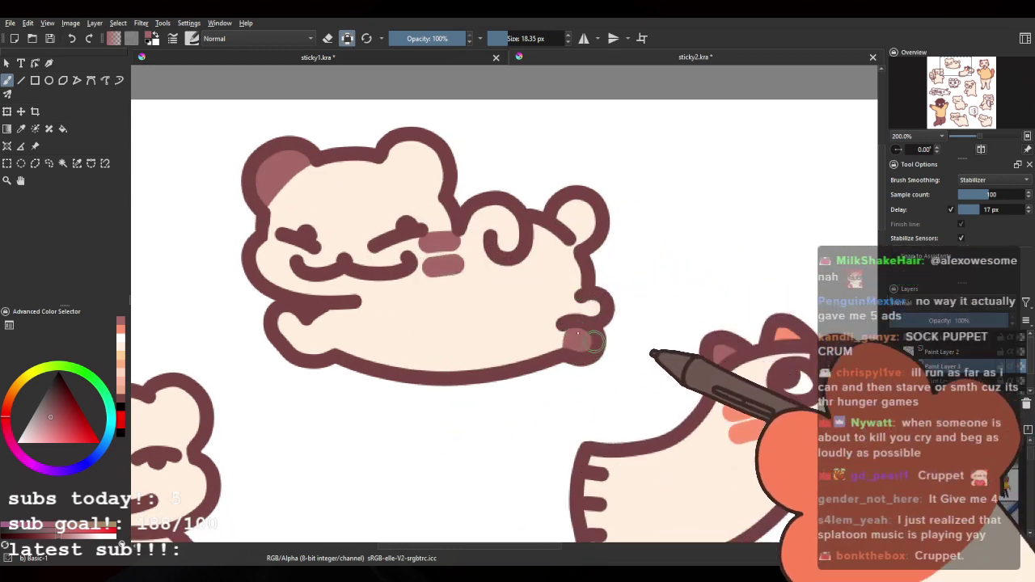
Step: Sample the puppet's salmon and colour the leaping cat's other ear, back curl, round tail, front paw and opposite cheek stripes
left_click(750, 405, "ctrl")
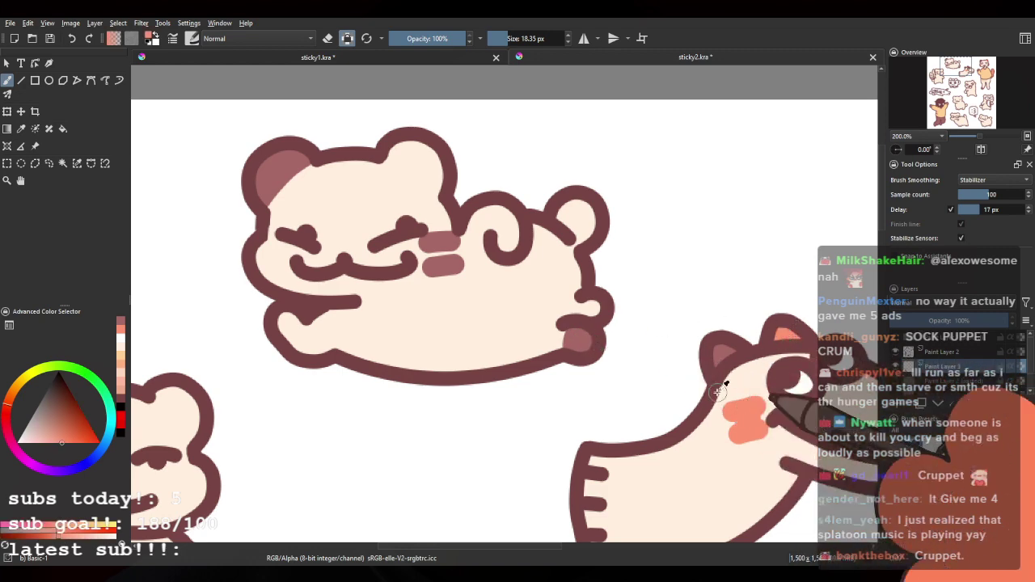
left_click_drag(385, 152, 437, 178)
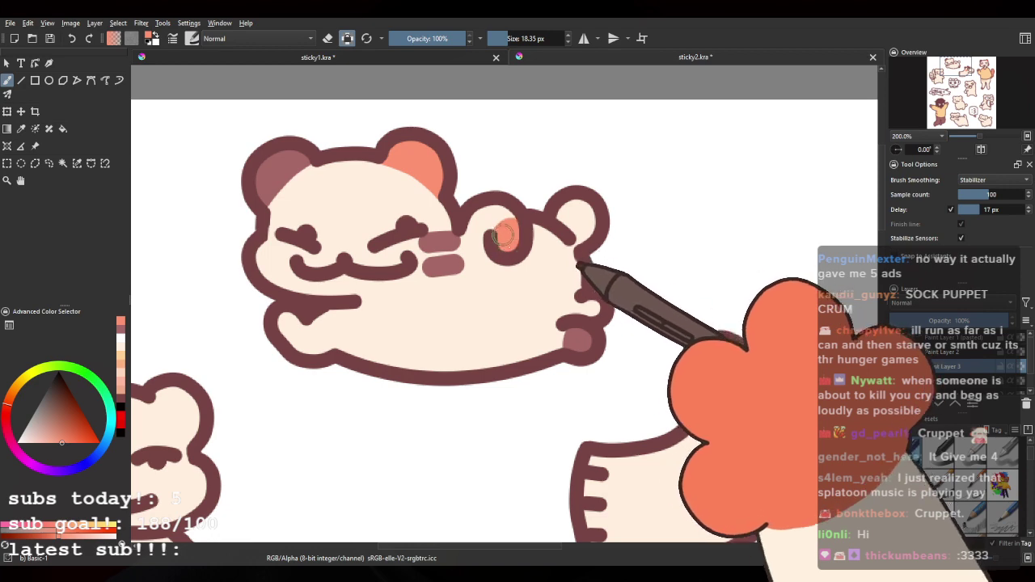
left_click_drag(562, 212, 595, 222)
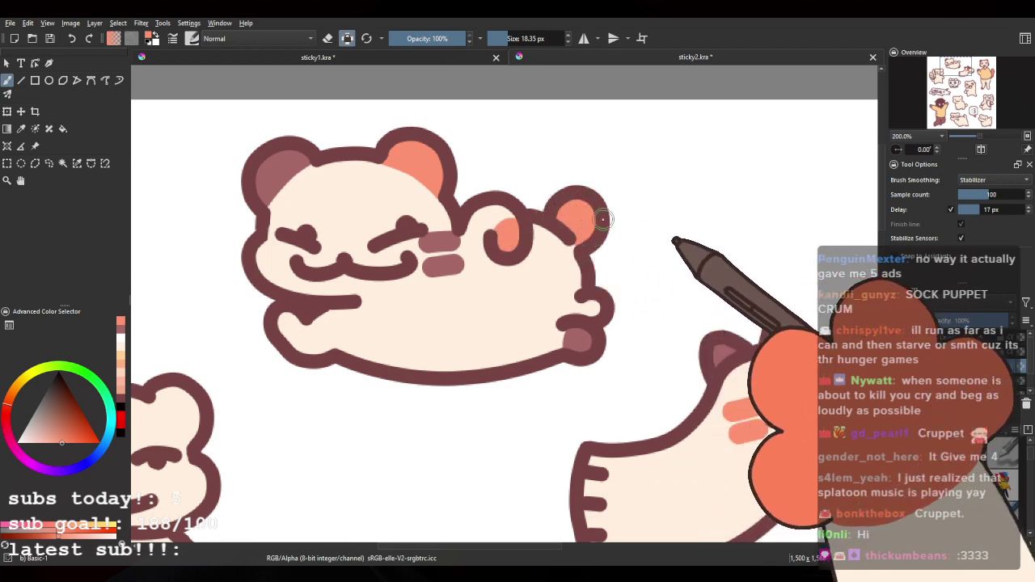
left_click_drag(288, 327, 283, 317)
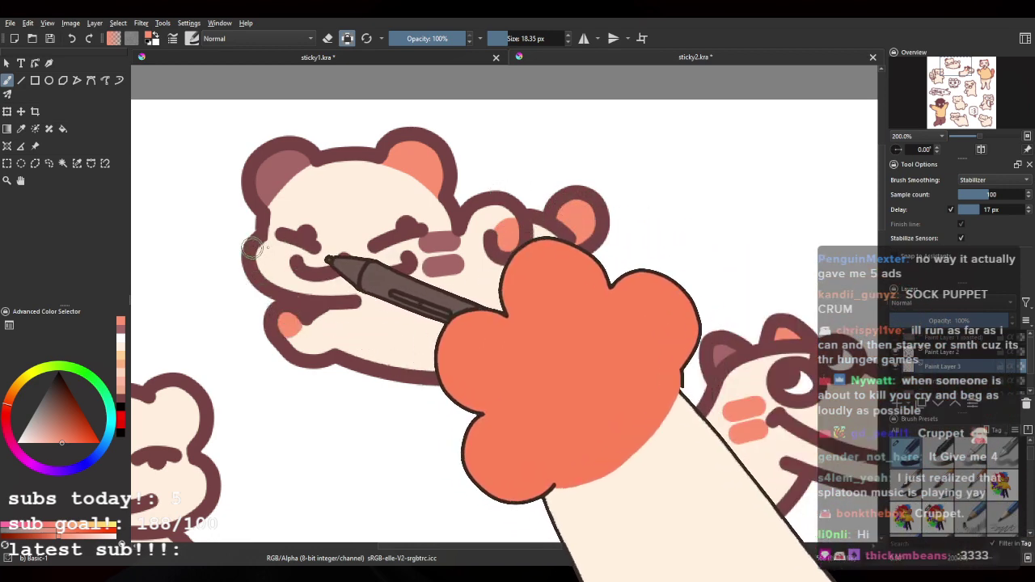
mouse_move(252, 250)
left_mouse_down()
mouse_move(257, 267)
mouse_move(273, 265)
mouse_move(267, 271)
left_mouse_up()
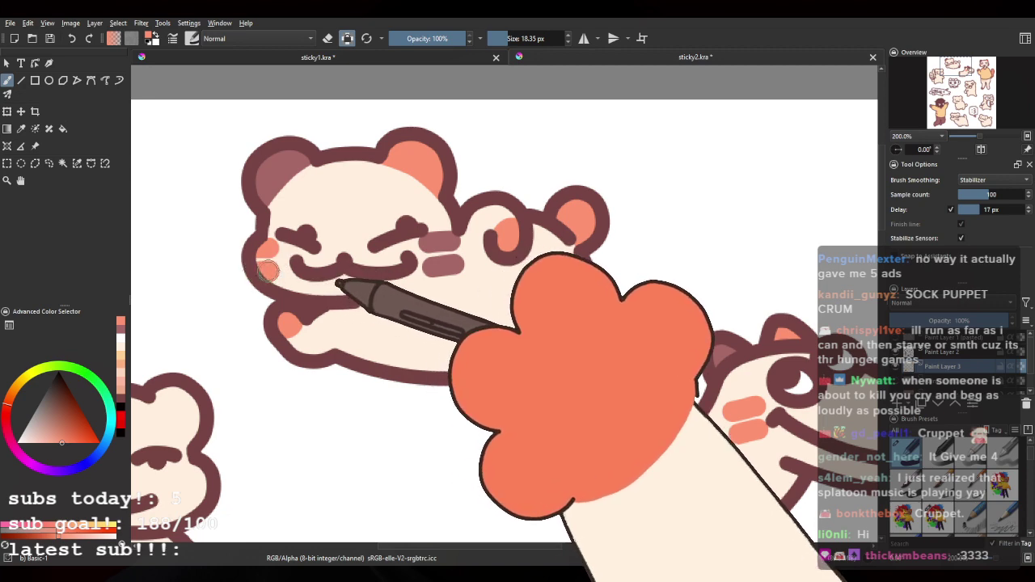
Step: Paint the thumbs-up cat's entire raised hand and thumb salmon
mouse_move(258, 330)
left_mouse_down()
mouse_move(480, 236)
mouse_move(525, 190)
left_mouse_up()
mouse_move(197, 315)
left_mouse_down()
mouse_move(303, 181)
mouse_move(299, 265)
left_mouse_up()
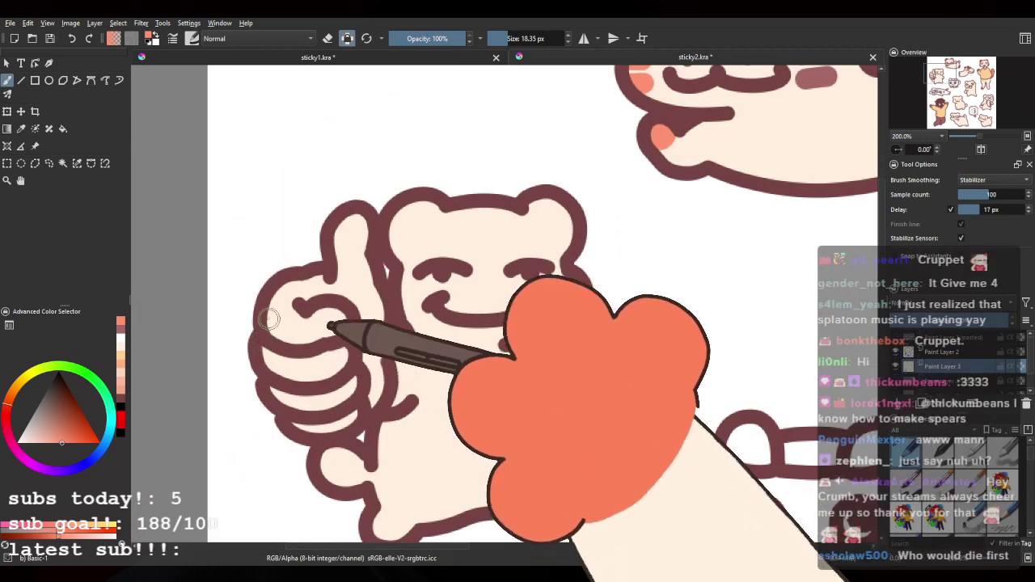
mouse_move(293, 199)
left_mouse_down()
mouse_move(280, 326)
mouse_move(313, 224)
mouse_move(345, 198)
mouse_move(327, 318)
mouse_move(335, 335)
mouse_move(354, 245)
mouse_move(363, 316)
mouse_move(359, 228)
mouse_move(357, 310)
mouse_move(355, 275)
mouse_move(374, 333)
mouse_move(370, 293)
mouse_move(372, 304)
mouse_move(372, 403)
mouse_move(367, 351)
mouse_move(351, 352)
mouse_move(317, 389)
mouse_move(266, 388)
mouse_move(265, 355)
mouse_move(287, 354)
mouse_move(314, 406)
mouse_move(295, 399)
mouse_move(300, 365)
mouse_move(335, 379)
mouse_move(336, 428)
left_mouse_up()
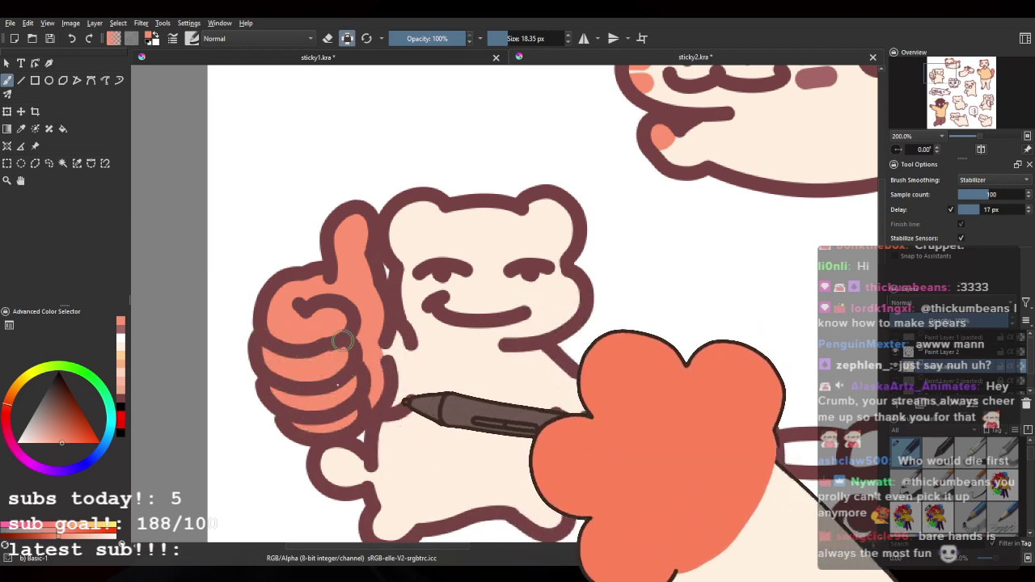
Step: Colour the thumbs-up cat's ear, lowered paw and round tail salmon, and add two salmon cheek stripes
mouse_move(485, 292)
left_mouse_down()
mouse_move(451, 280)
mouse_move(423, 287)
left_mouse_up()
mouse_move(462, 199)
left_mouse_down()
mouse_move(488, 194)
mouse_move(509, 230)
left_mouse_up()
left_click_drag(537, 364, 540, 376)
left_click_drag(397, 368, 406, 262)
mouse_move(277, 348)
left_mouse_down()
mouse_move(282, 379)
mouse_move(299, 349)
left_mouse_up()
scroll(378, 253, "up", 2)
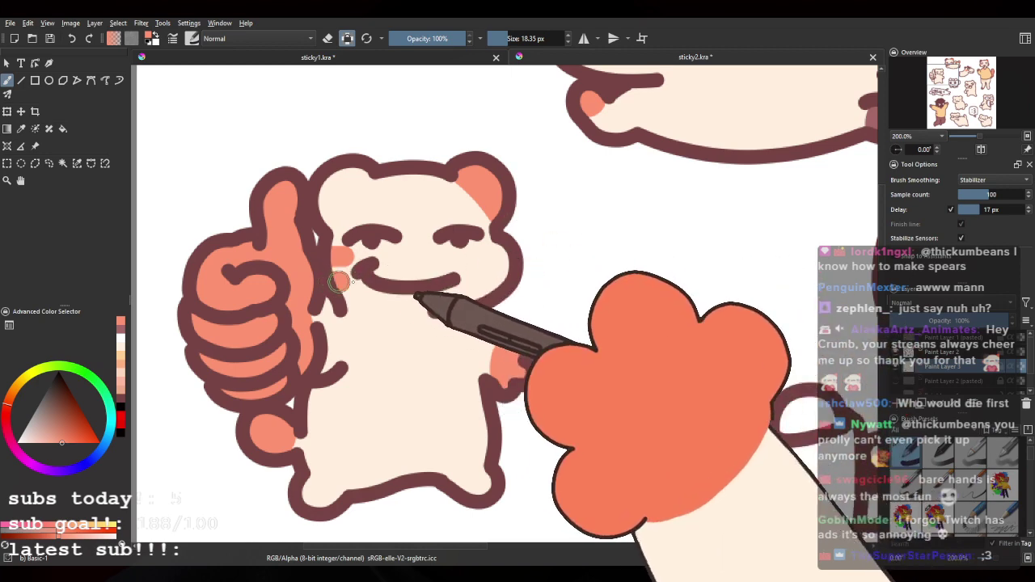
left_click_drag(339, 282, 349, 280)
Step: Sample mauve from the leaping cat's ear and paint the thumbs-up cat's other ear, opposite cheek stripes and one hind paw
left_click_drag(639, 189, 446, 398)
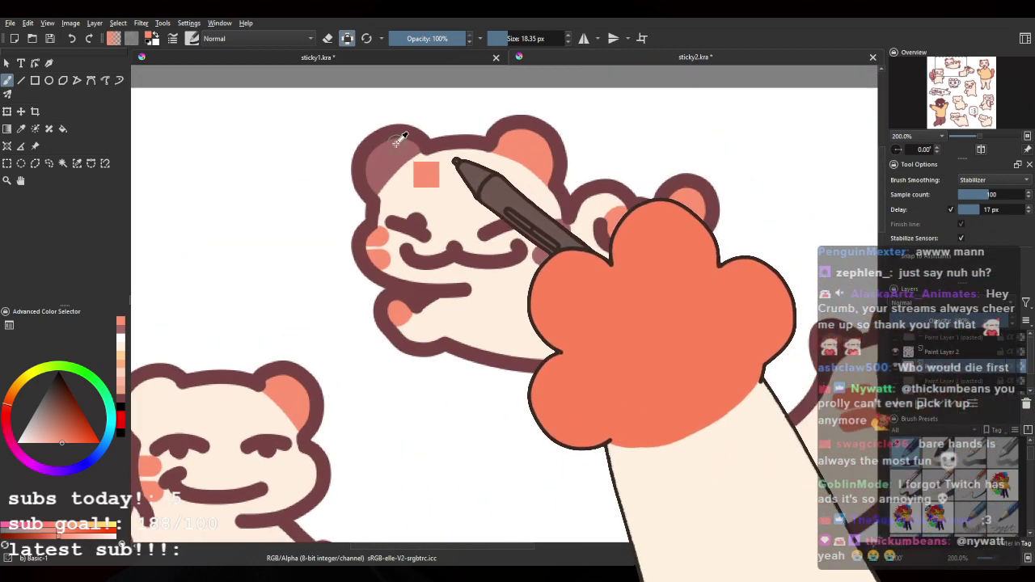
left_click(396, 142, "ctrl")
left_click_drag(257, 320, 496, 107)
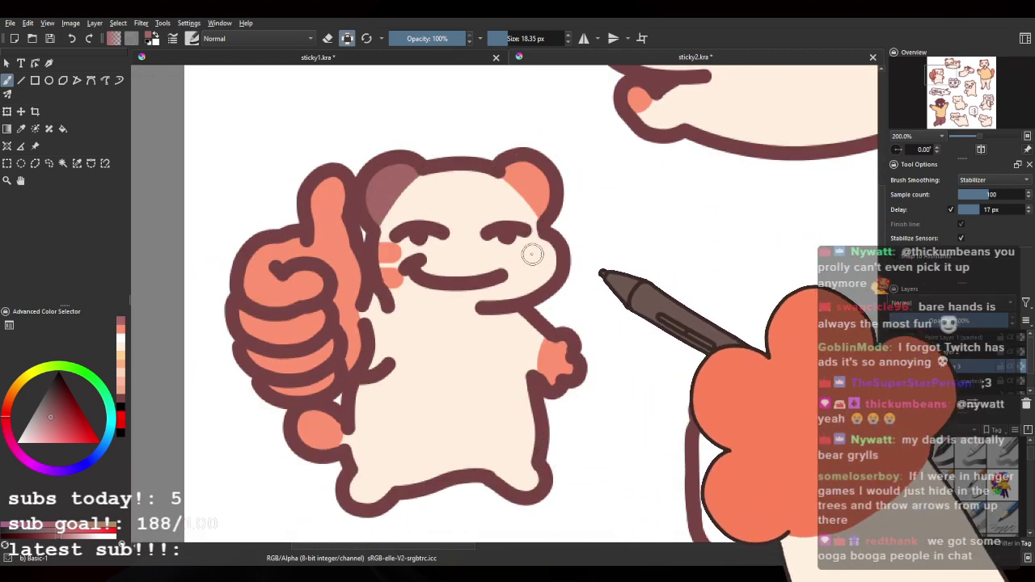
left_click_drag(526, 254, 556, 259)
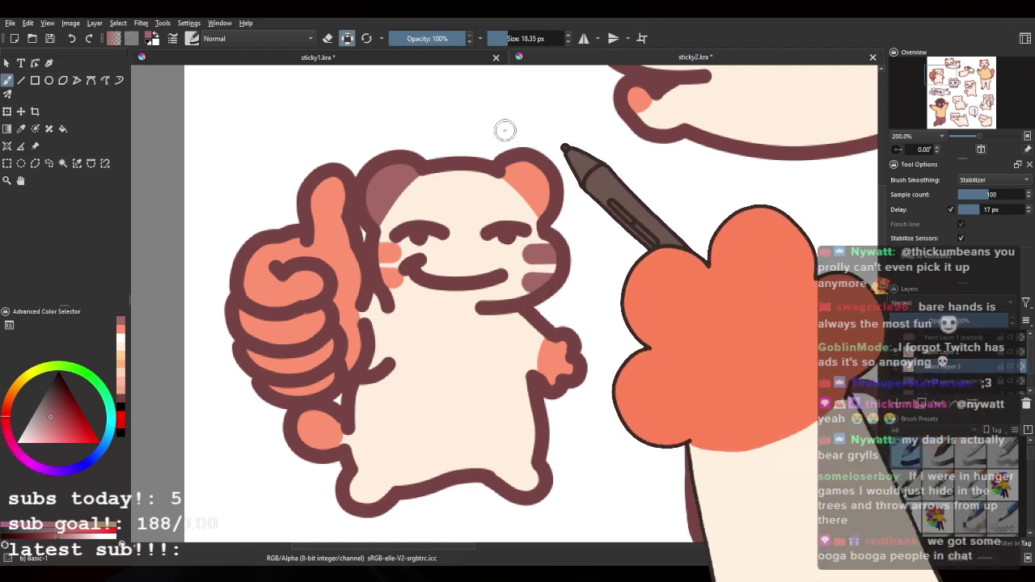
left_click_drag(399, 203, 377, 120)
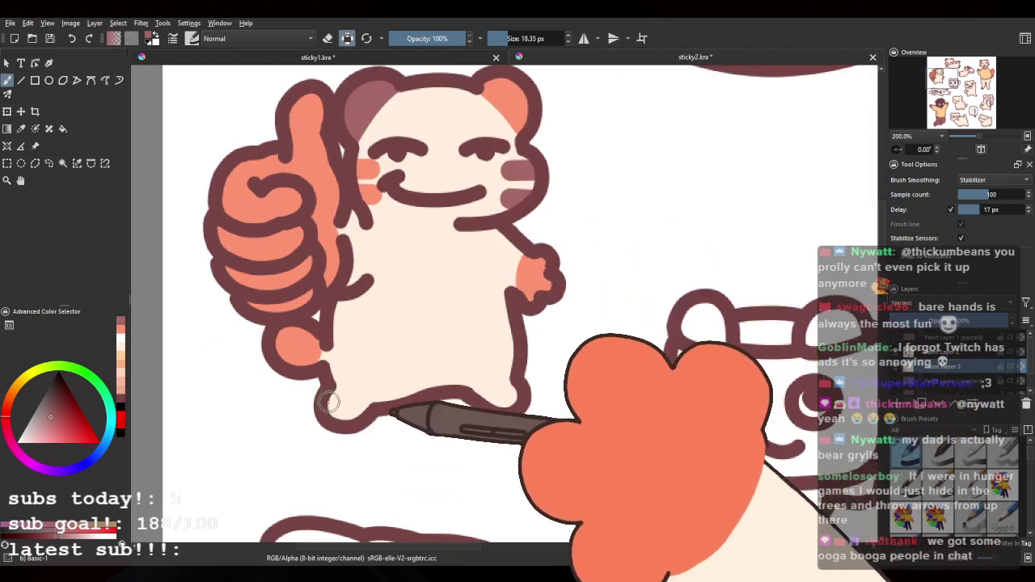
left_click_drag(360, 419, 346, 409)
left_click_drag(514, 222, 453, 301)
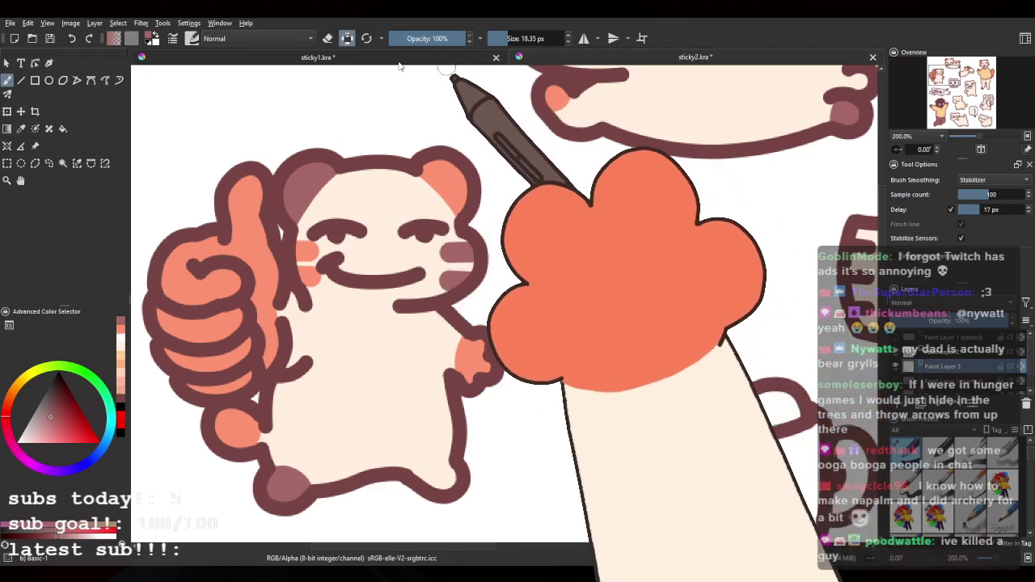
Step: Examine the finished cat stickers in sticky1.kra for how their paws, markings and highlights are coloured
left_click(398, 57)
left_click_drag(574, 534, 640, 455)
left_click_drag(339, 77, 571, 212)
left_click_drag(627, 97, 404, 394)
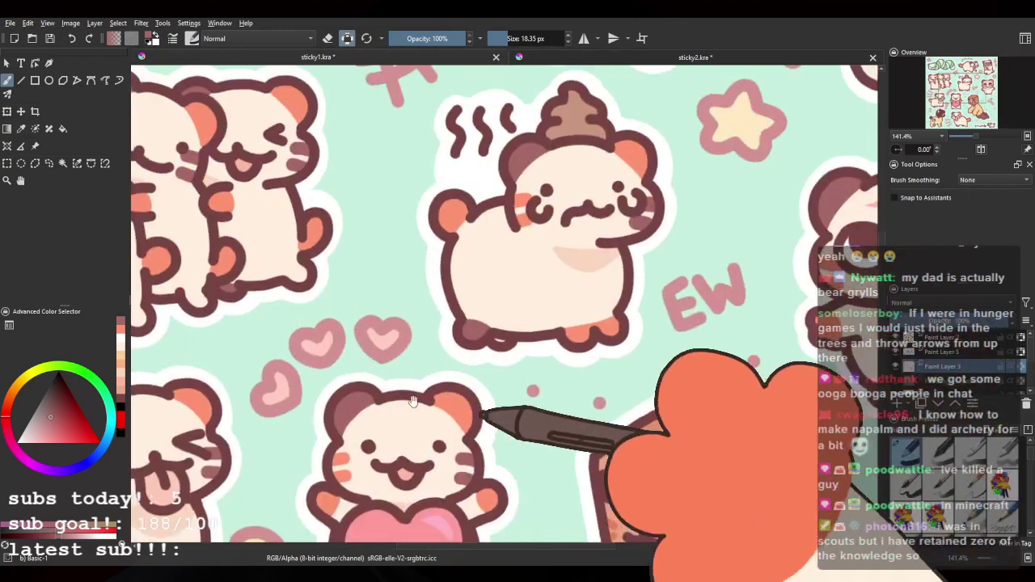
mouse_move(753, 232)
left_mouse_down()
mouse_move(526, 328)
mouse_move(462, 488)
left_mouse_up()
left_click_drag(272, 388, 735, 259)
left_click_drag(575, 448, 737, 349)
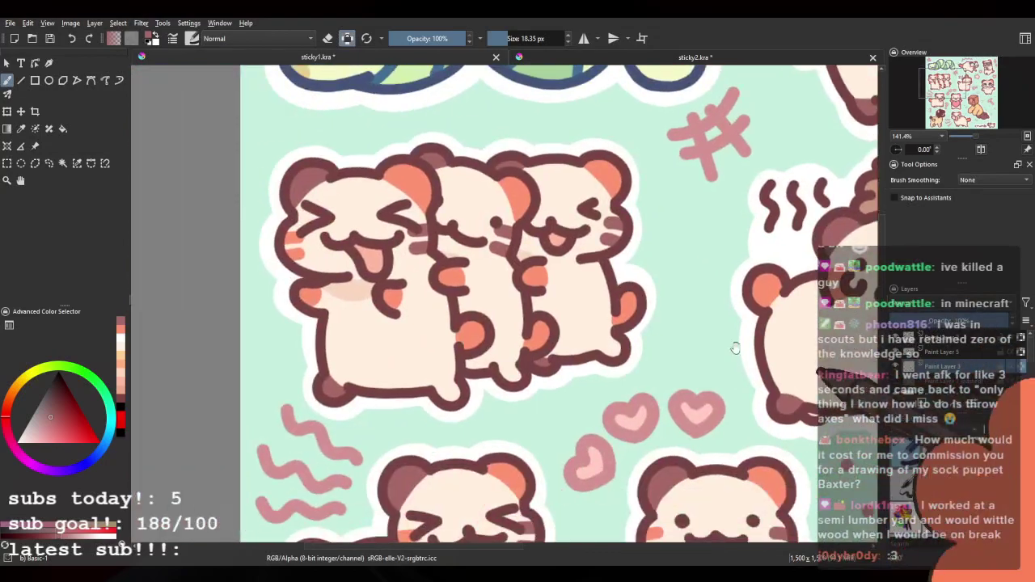
left_click_drag(719, 503, 575, 161)
left_click_drag(652, 296, 441, 224)
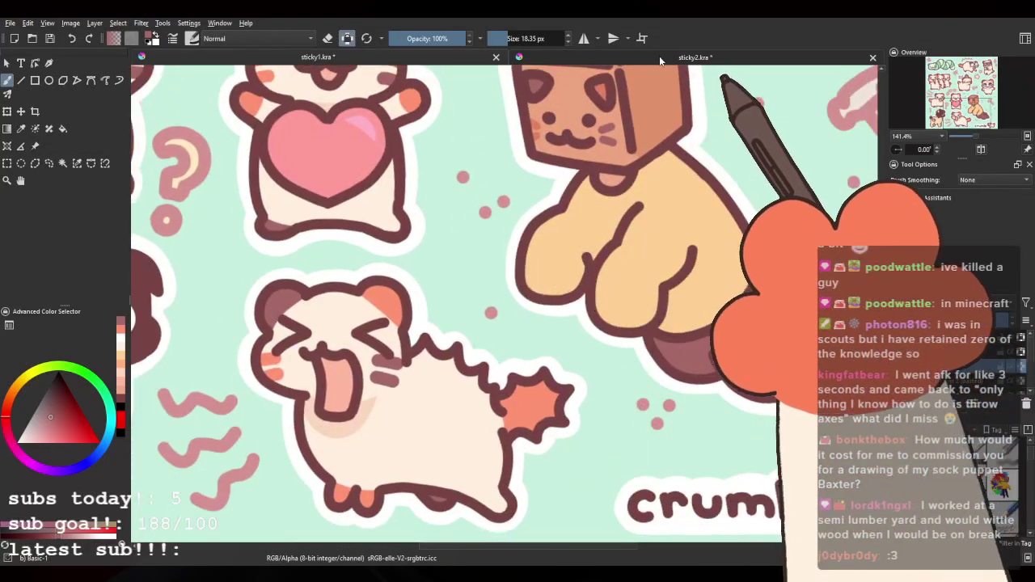
Step: Choose a light pink and paint highlights on the thumb and palm of the thumbs-up cat in sticky2.kra
left_click(661, 59)
left_click_drag(54, 430, 34, 444)
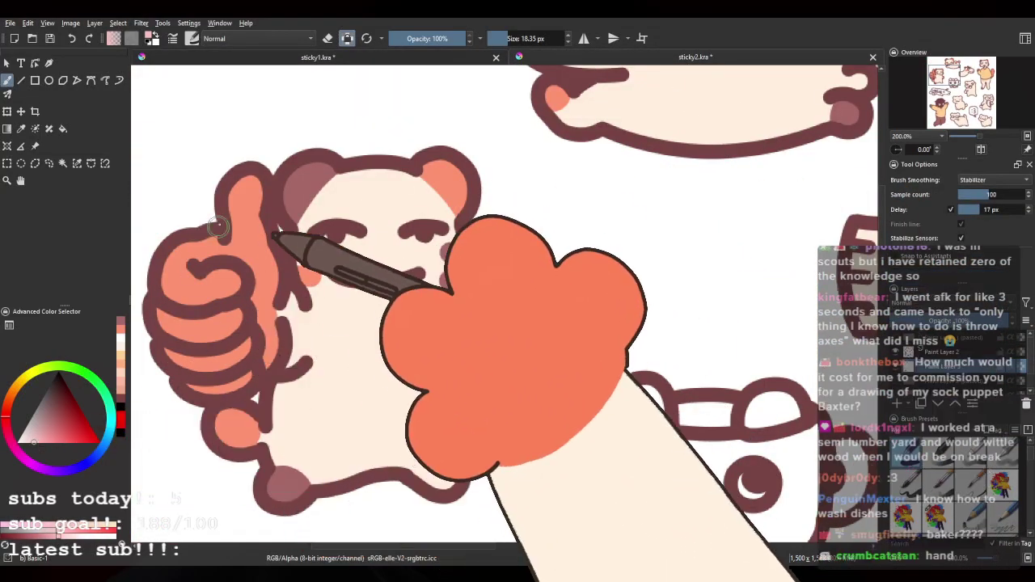
left_click_drag(241, 188, 237, 192)
left_click_drag(249, 298, 260, 339)
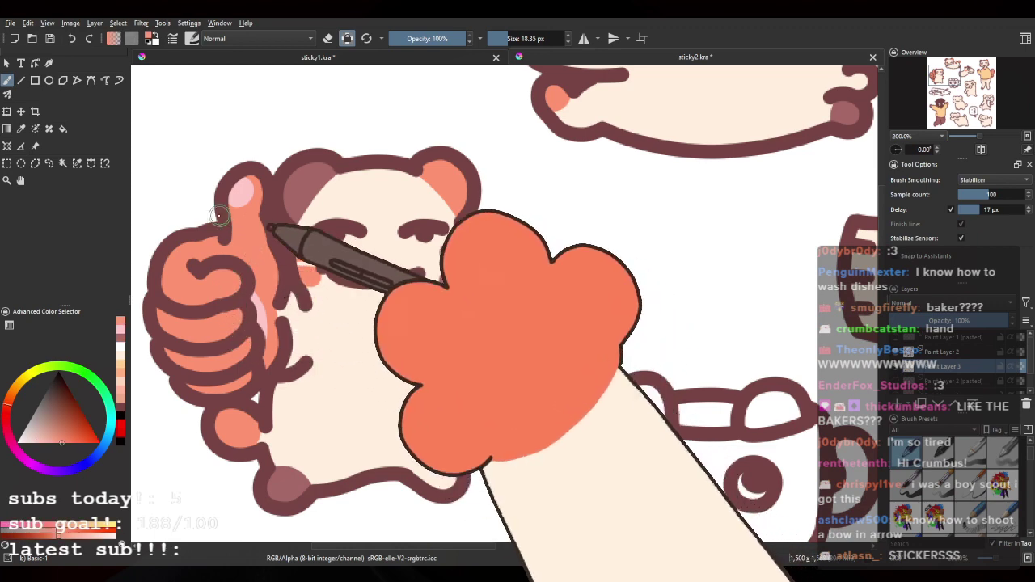
Step: Add light pink pads to the heart-holding cat's raised paws and the front laughing cat's paw in sticky1.kra
left_click(343, 59)
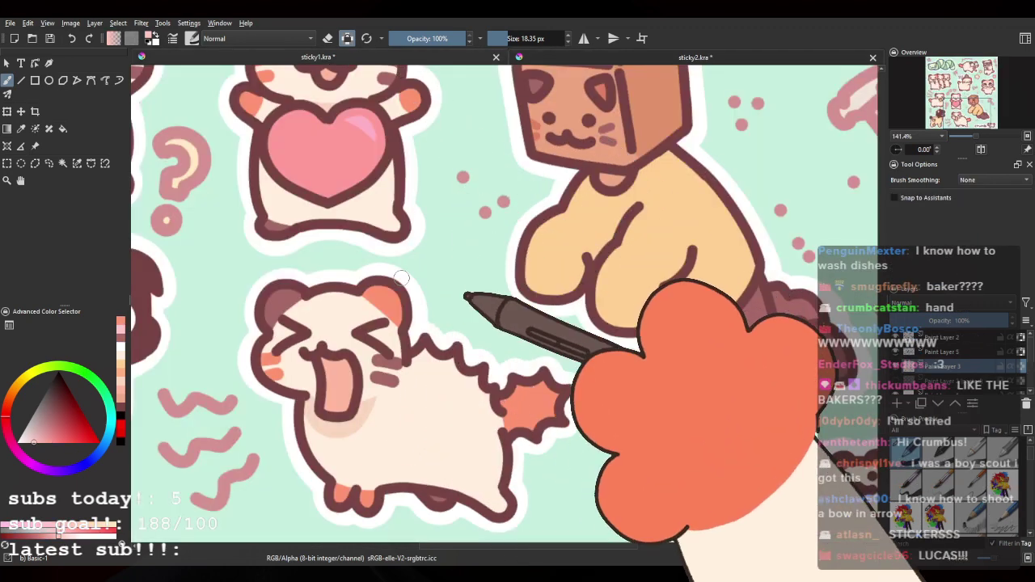
left_click_drag(358, 165, 414, 324)
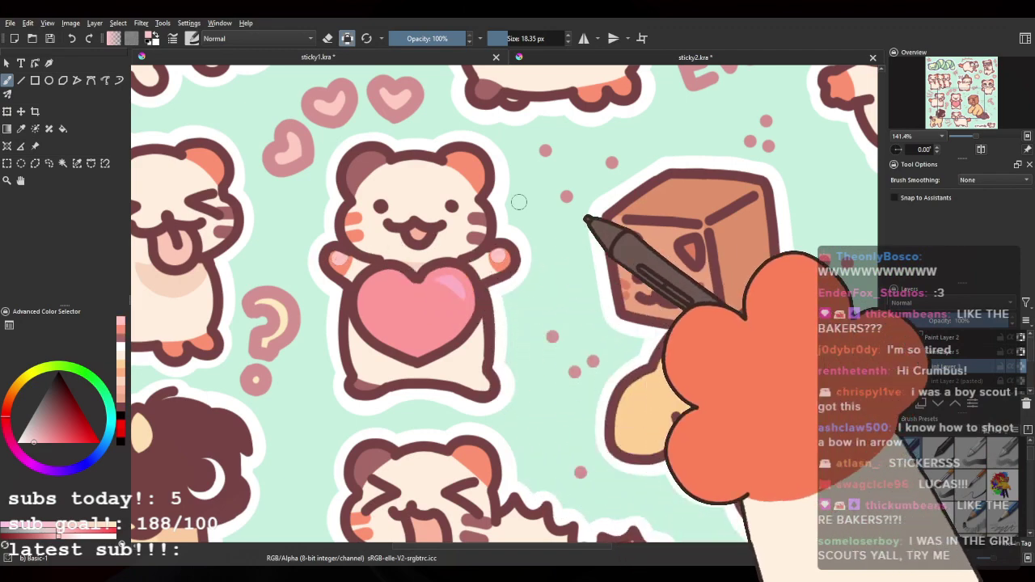
left_click_drag(436, 96, 453, 226)
left_click_drag(374, 190, 342, 348)
left_click_drag(694, 328, 392, 360)
left_click_drag(518, 231, 539, 472)
left_click_drag(446, 453, 671, 330)
left_click_drag(323, 453, 672, 314)
left_click_drag(330, 489, 347, 295)
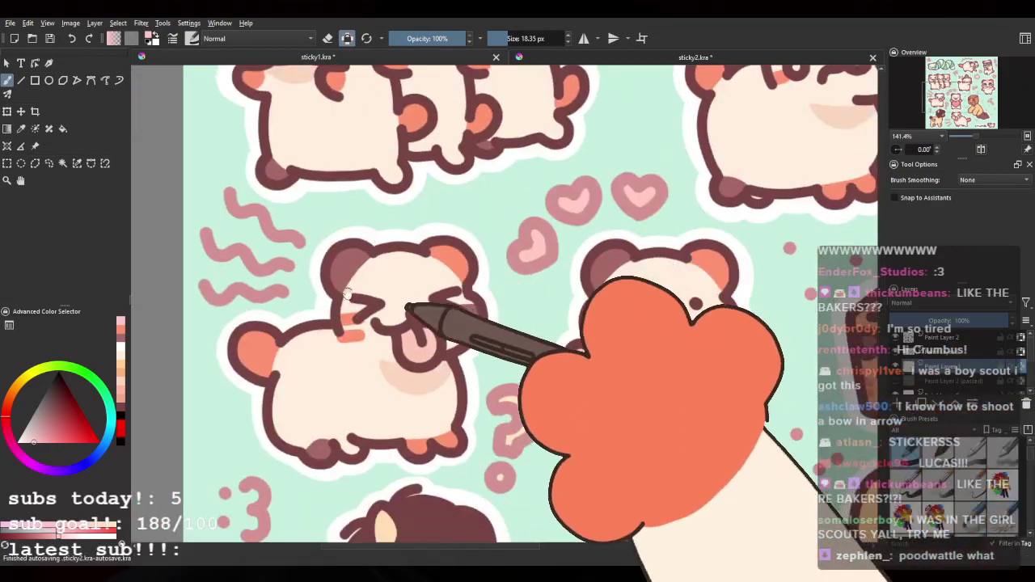
left_click_drag(221, 70, 274, 210)
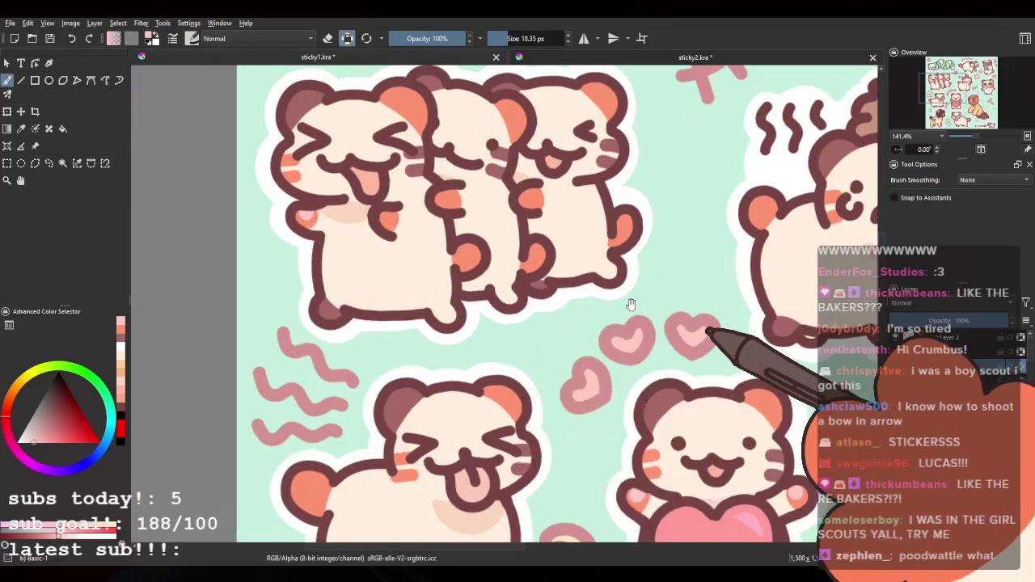
left_click_drag(631, 303, 497, 110)
left_click_drag(573, 342, 518, 190)
left_click_drag(585, 357, 646, 291)
left_click_drag(833, 233, 433, 357)
scroll(420, 356, "down", 4)
scroll(295, 288, "up", 2)
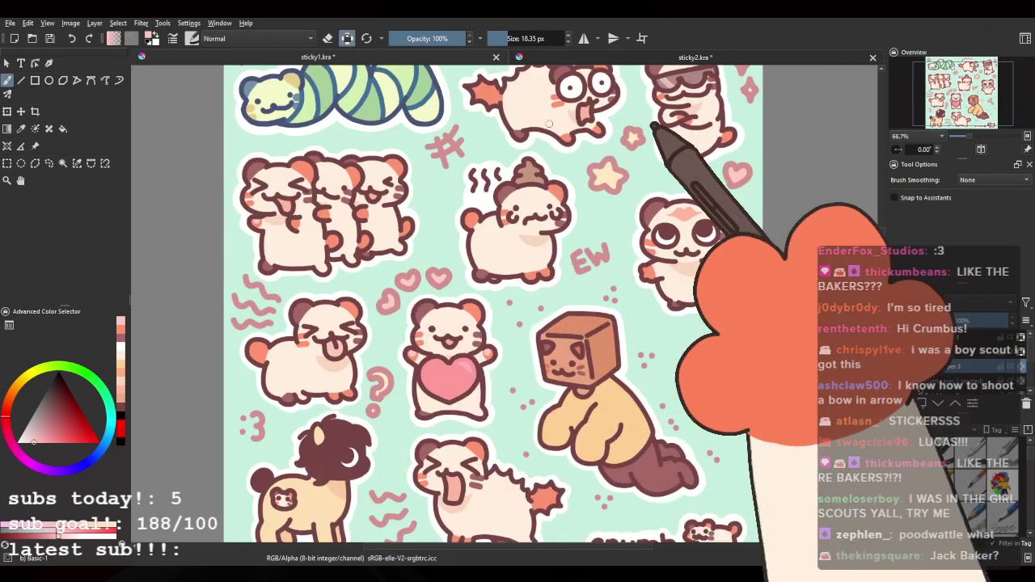
Step: Save sticky1.kra and return to the sticky2.kra drawing
left_click(753, 51)
scroll(307, 279, "down", 2)
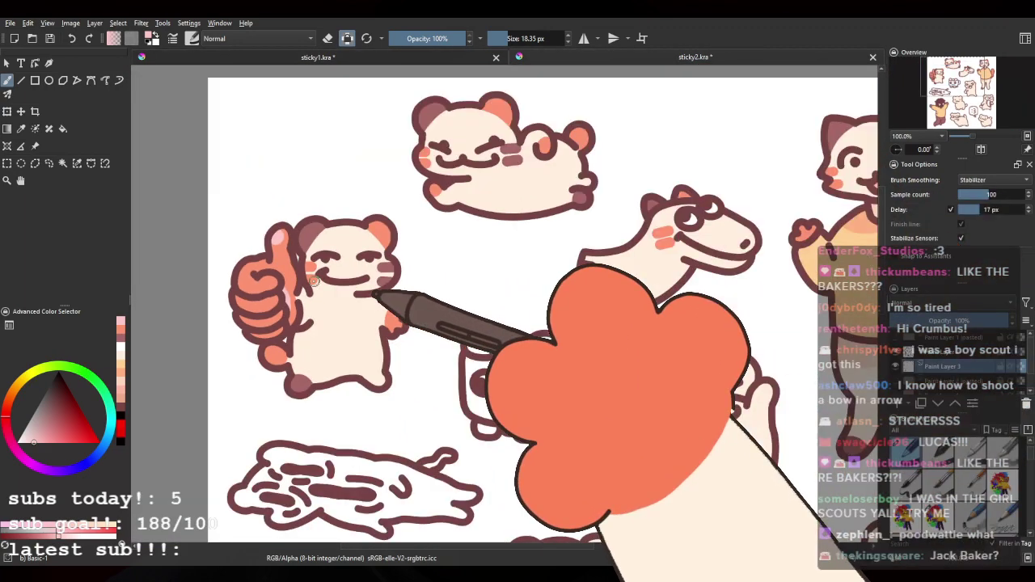
left_click(394, 58)
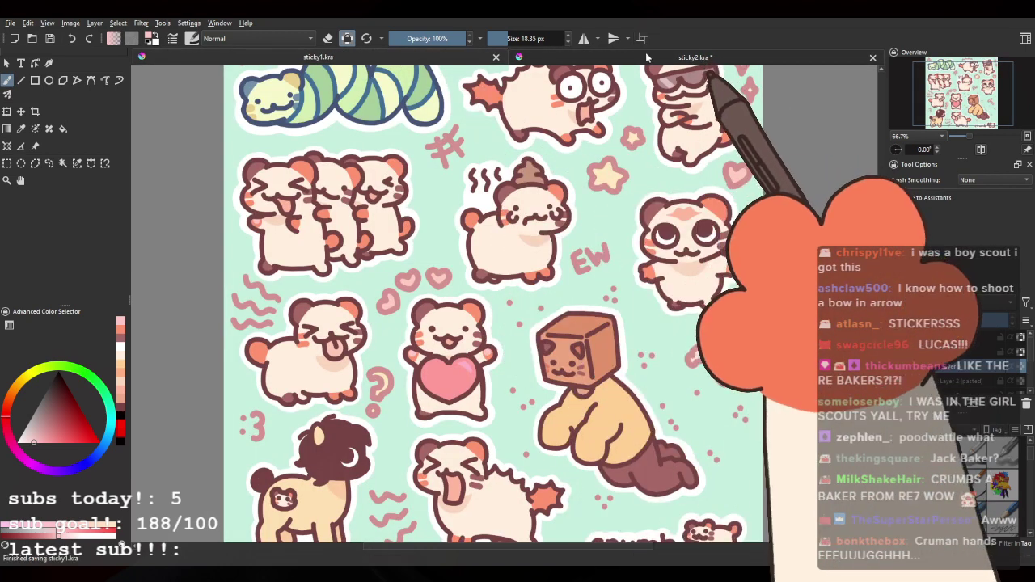
left_click(646, 58)
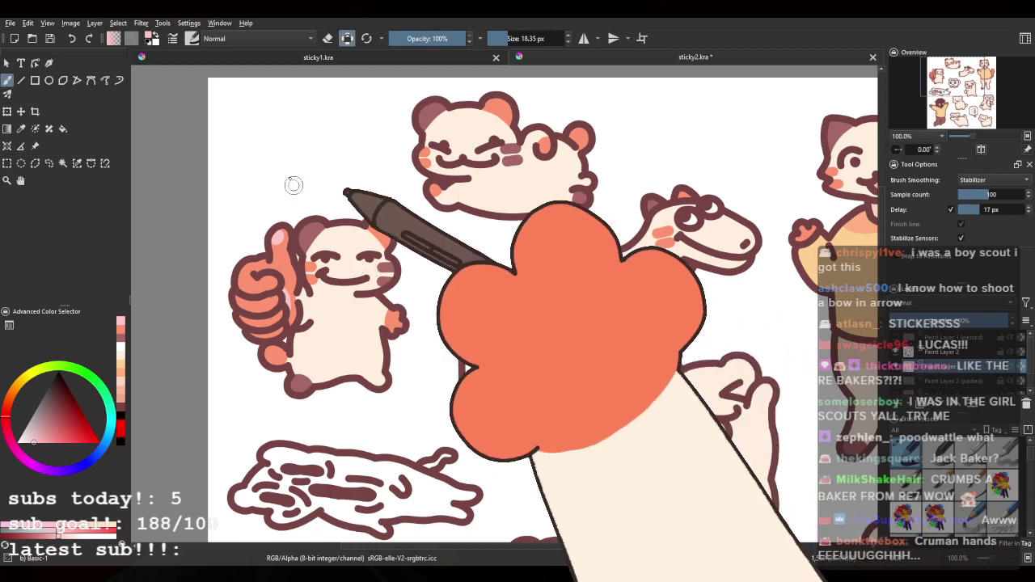
Step: Sample the salmon and fill the ear beside the raised paw of the tongue-out cat
scroll(410, 244, "down", 3)
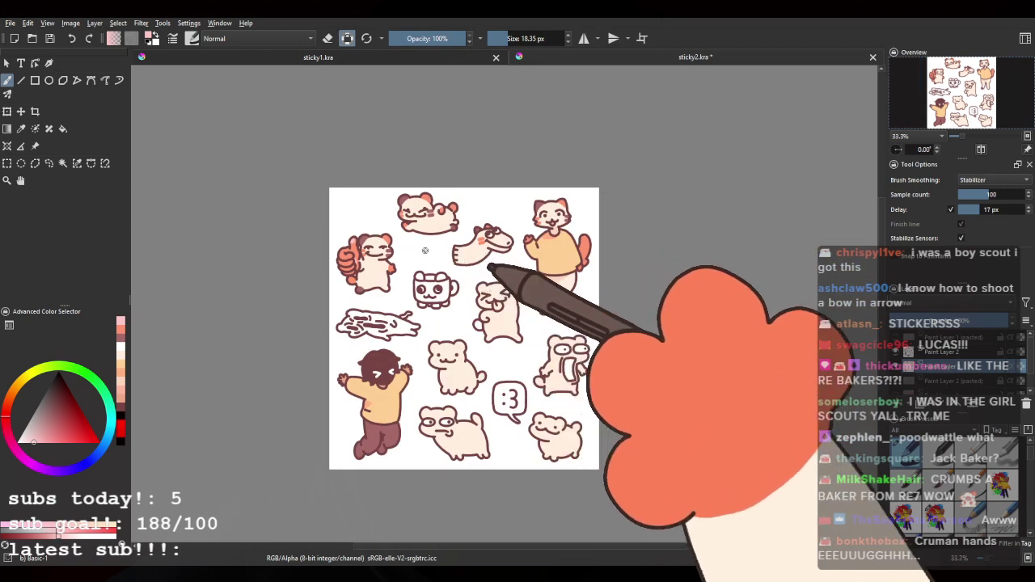
key("plus")
key("plus")
key("plus")
key("plus")
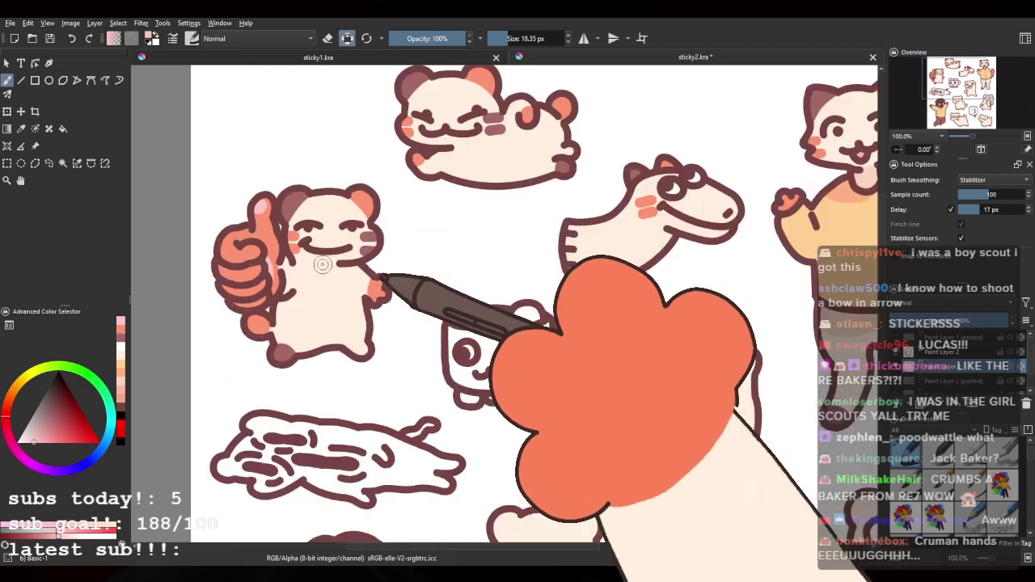
scroll(212, 200, "down", 5)
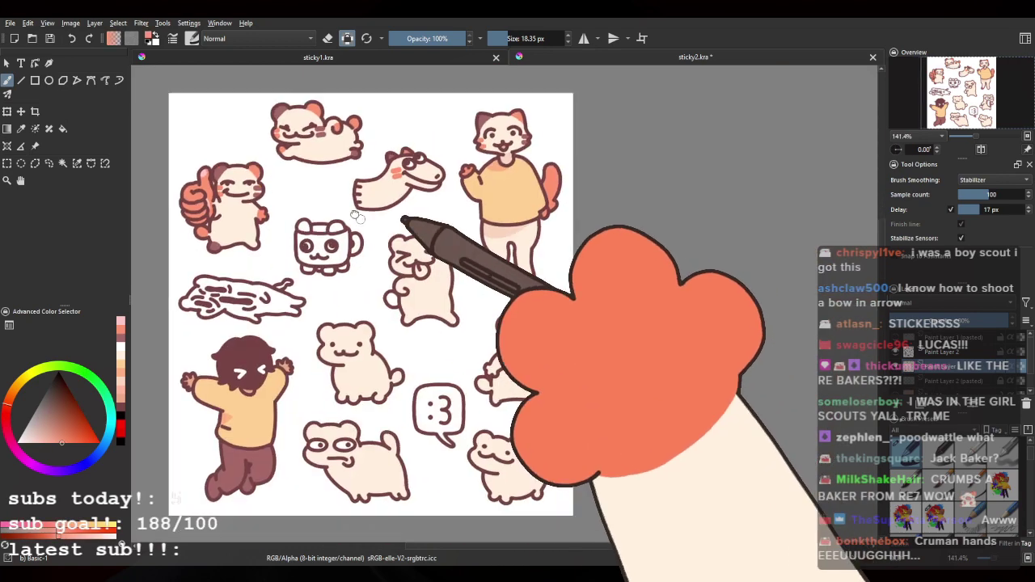
scroll(405, 235, "up", 6)
mouse_move(402, 266)
left_mouse_down()
mouse_move(407, 284)
mouse_move(363, 309)
left_mouse_up()
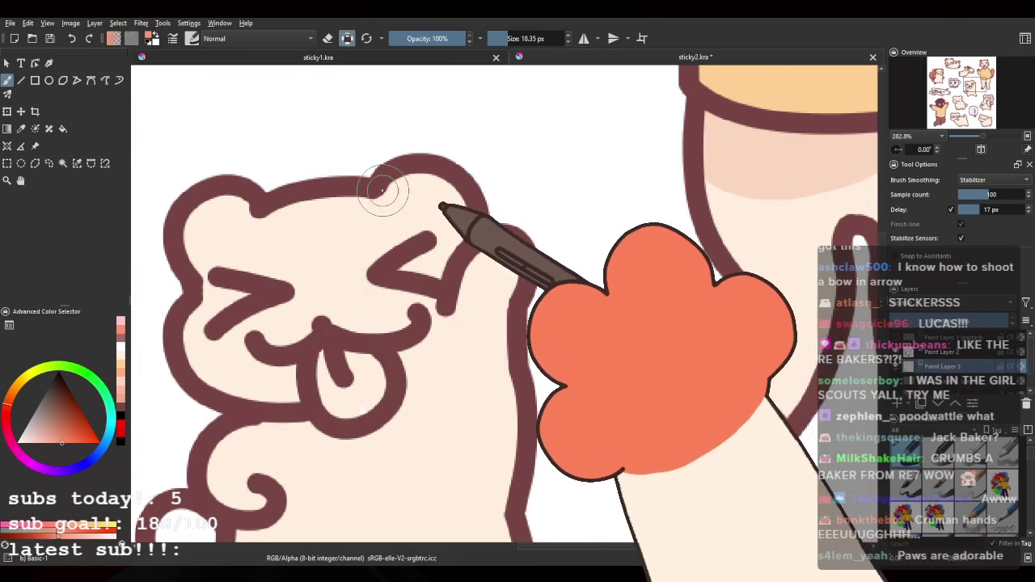
left_click_drag(389, 193, 474, 247)
key("ctrl+z")
left_click_drag(386, 190, 455, 196)
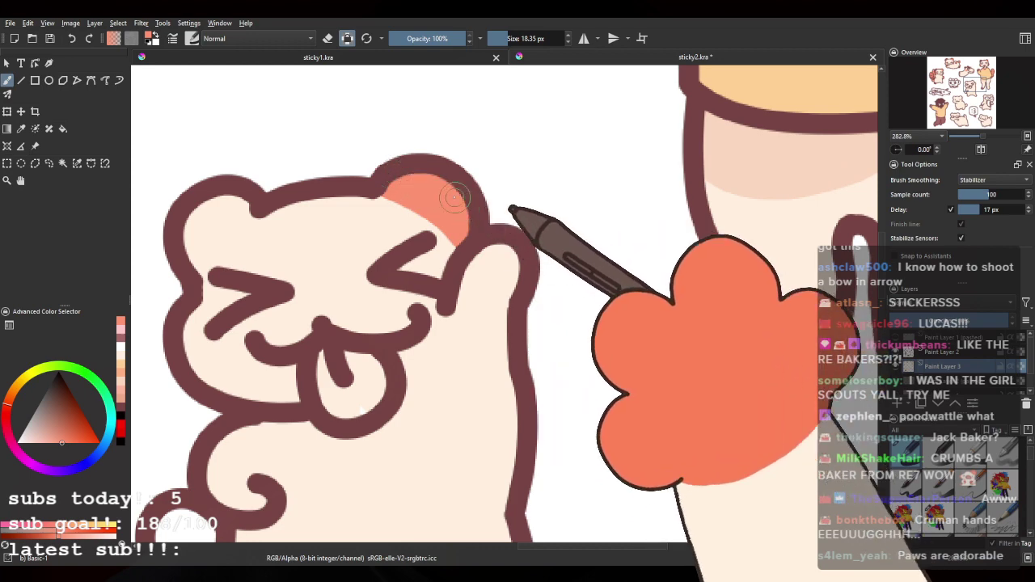
Step: Paint the tongue-out cat's raised paw, lowered paw and round tail salmon, and add two salmon cheek stripes
left_click_drag(374, 238, 491, 194)
left_click(347, 38)
key("5")
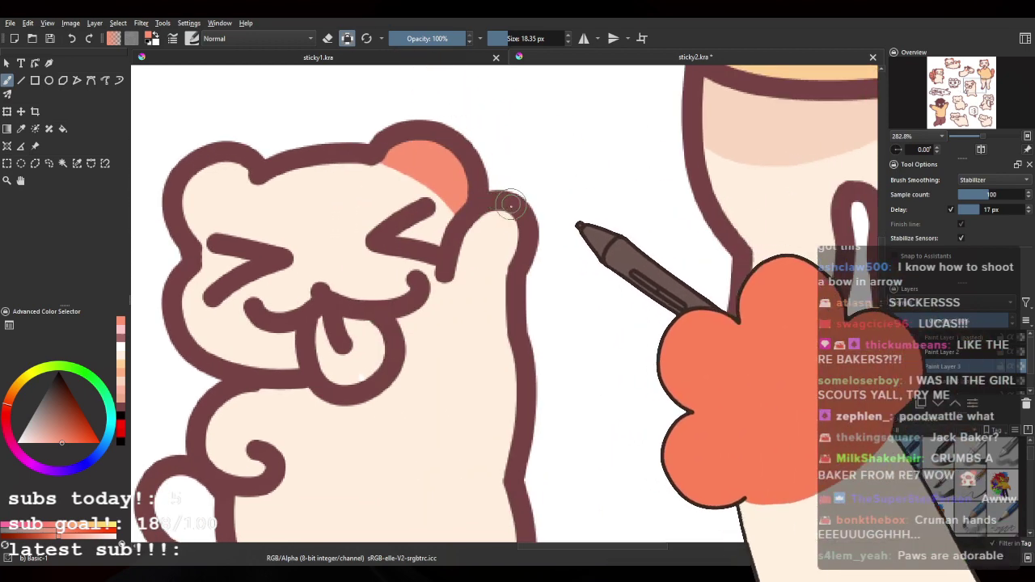
left_click_drag(320, 354, 481, 278)
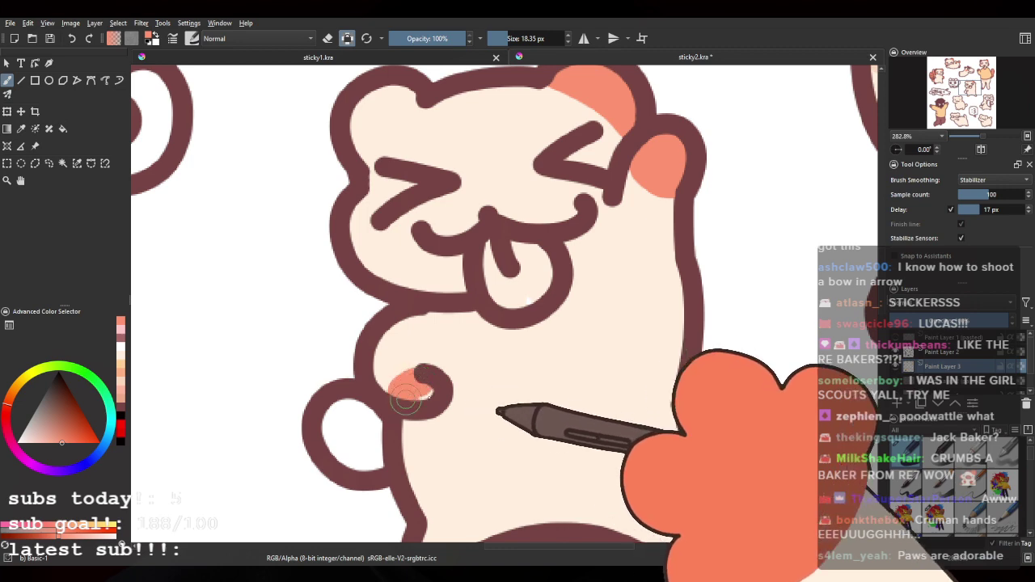
left_click_drag(406, 400, 424, 392)
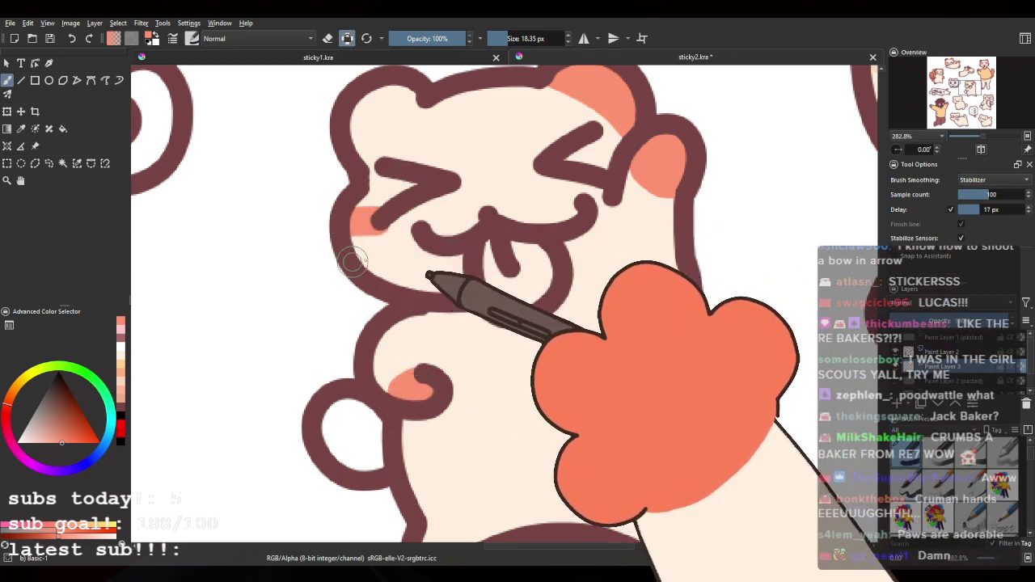
left_click(347, 38)
left_click_drag(340, 356, 325, 284)
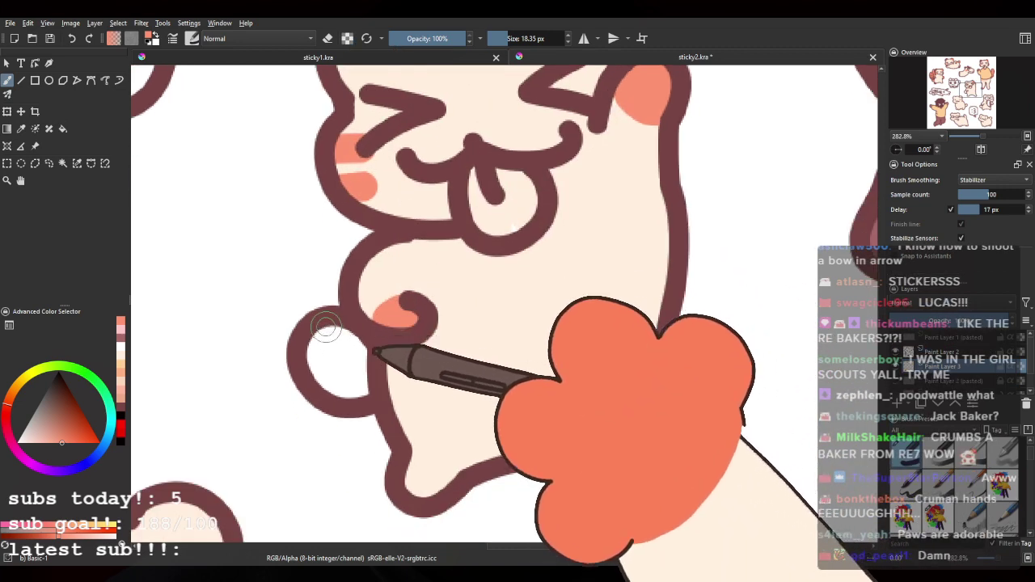
left_click_drag(330, 333, 312, 366)
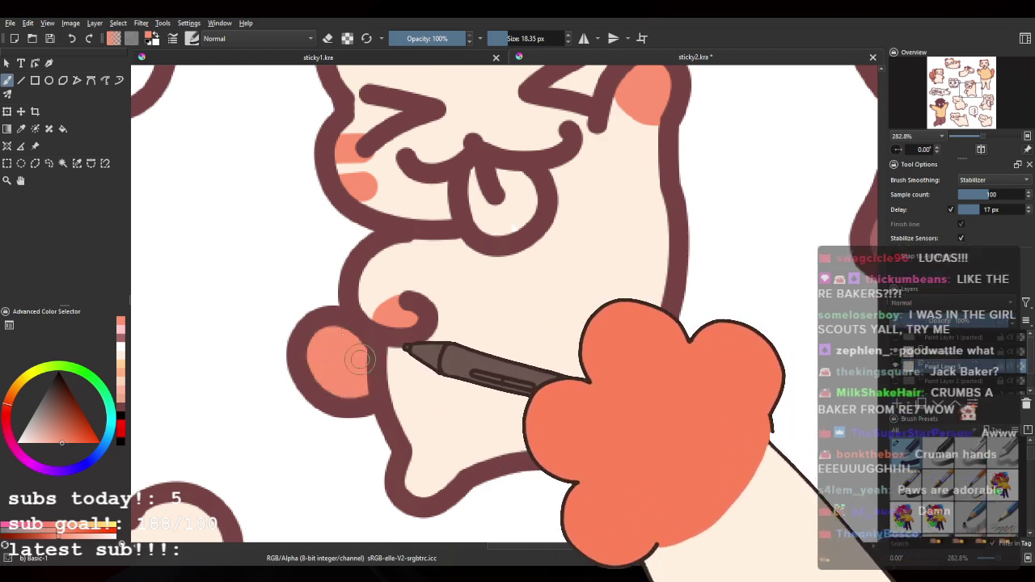
Step: Sample mauve from the standing cat's foot and paint the tongue-out cat's other ear and one hind paw
left_click_drag(635, 202, 300, 381)
left_click_drag(521, 357, 448, 335)
left_click(488, 392, "ctrl")
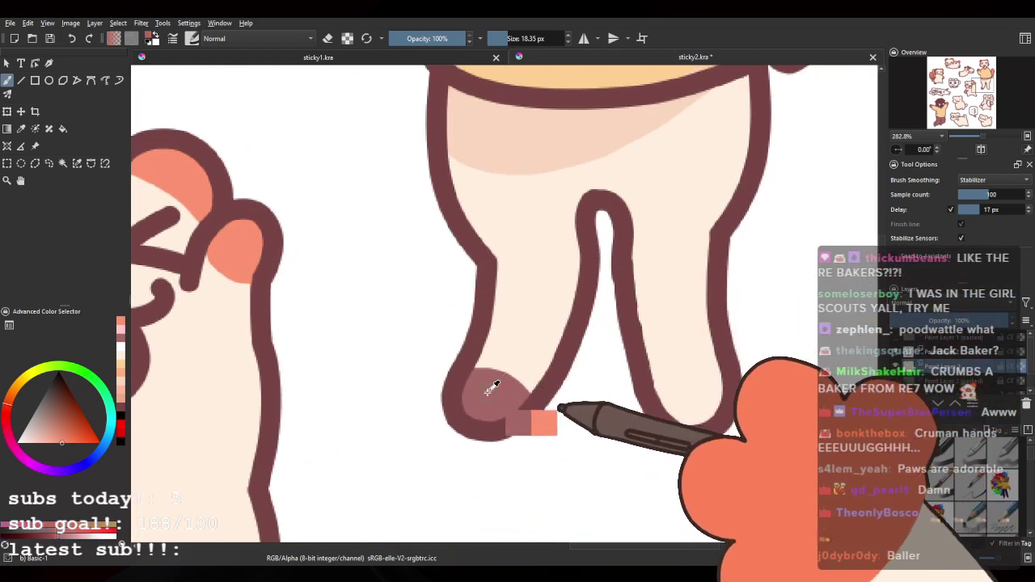
left_click_drag(359, 324, 594, 228)
left_click(347, 39)
left_click_drag(302, 185, 426, 267)
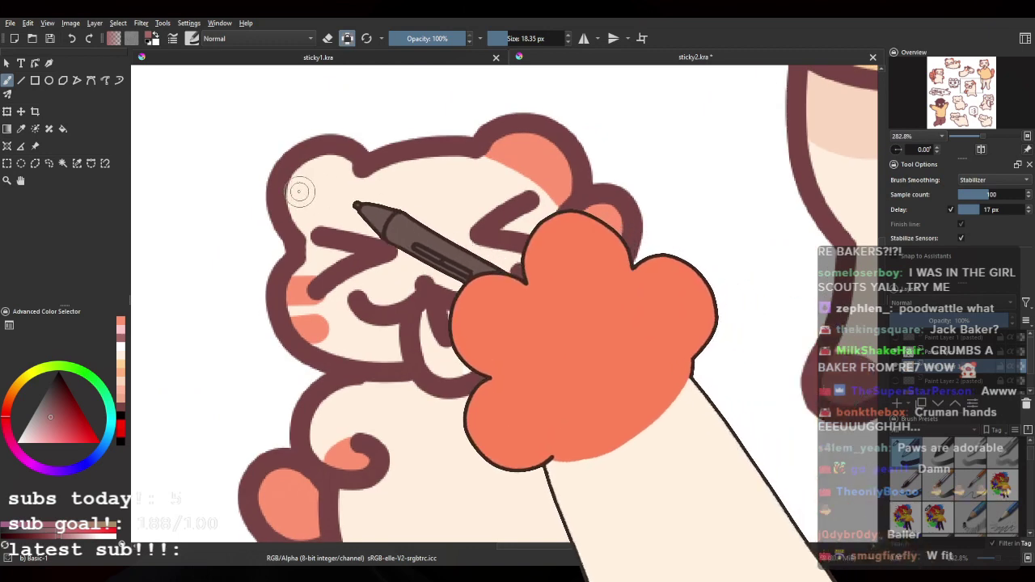
mouse_move(297, 227)
left_mouse_down()
mouse_move(364, 156)
mouse_move(323, 139)
left_mouse_up()
mouse_move(507, 380)
left_mouse_down()
mouse_move(471, 318)
mouse_move(462, 165)
left_mouse_up()
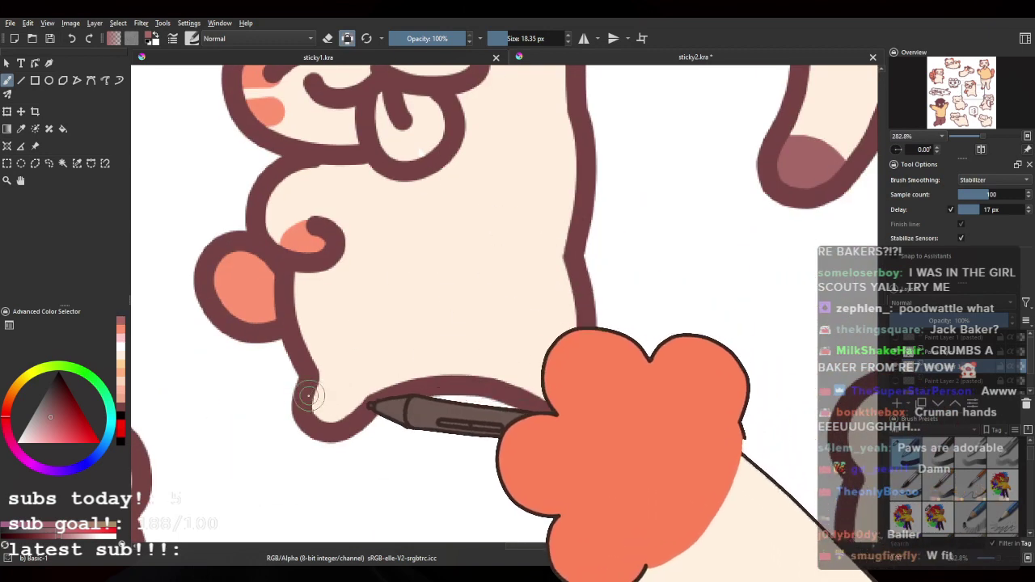
left_click_drag(378, 260, 364, 444)
left_click_drag(436, 316, 449, 270)
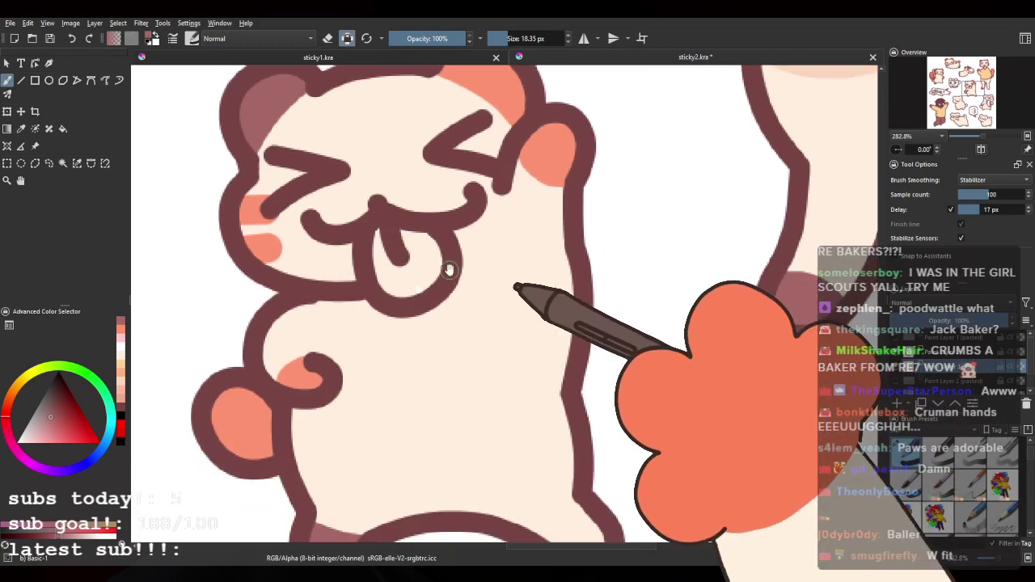
Step: Paint one ear of the seated dot-eyed cat mauve and add two mauve stripes on its opposite cheek
scroll(450, 267, "down", 3)
scroll(570, 193, "down", 3)
left_click_drag(541, 219, 562, 194)
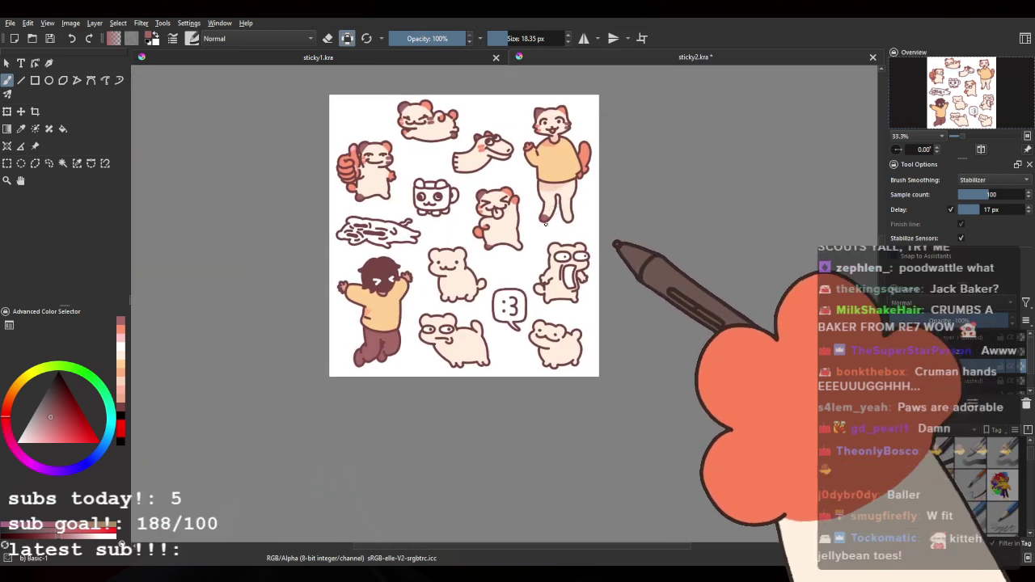
scroll(562, 199, "up", 1)
scroll(437, 265, "up", 5)
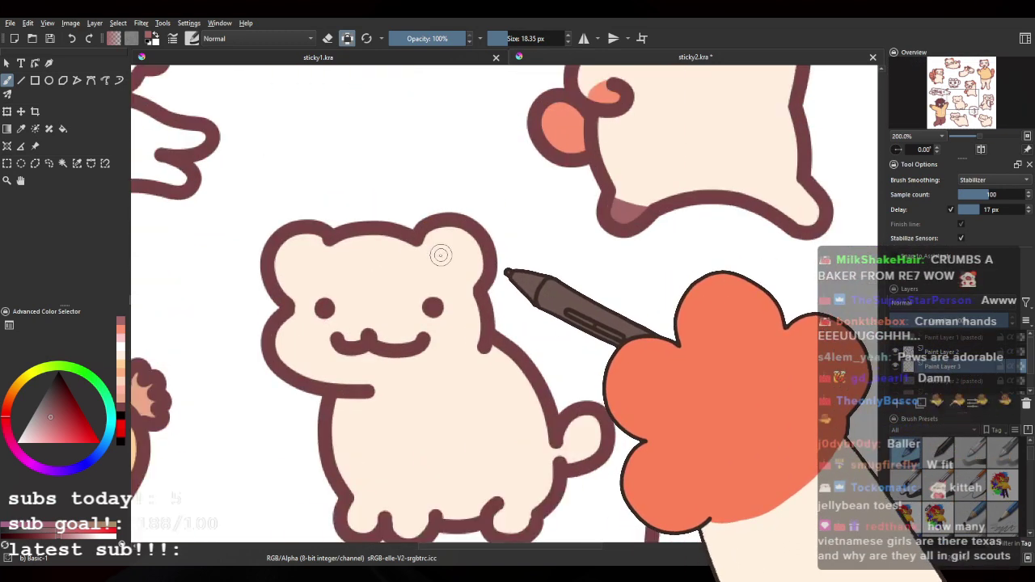
left_click_drag(165, 277, 274, 244)
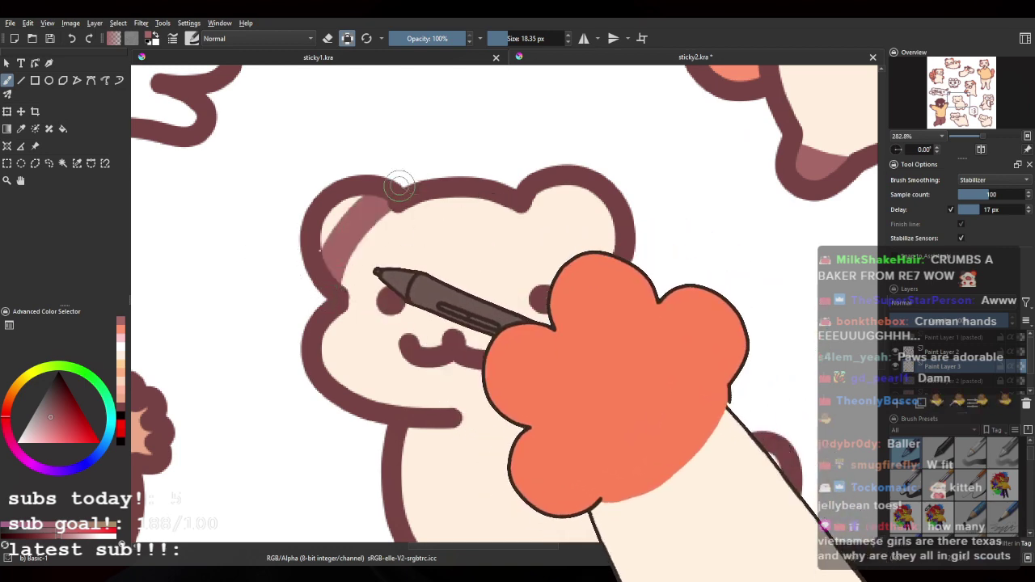
left_click_drag(600, 311, 470, 255)
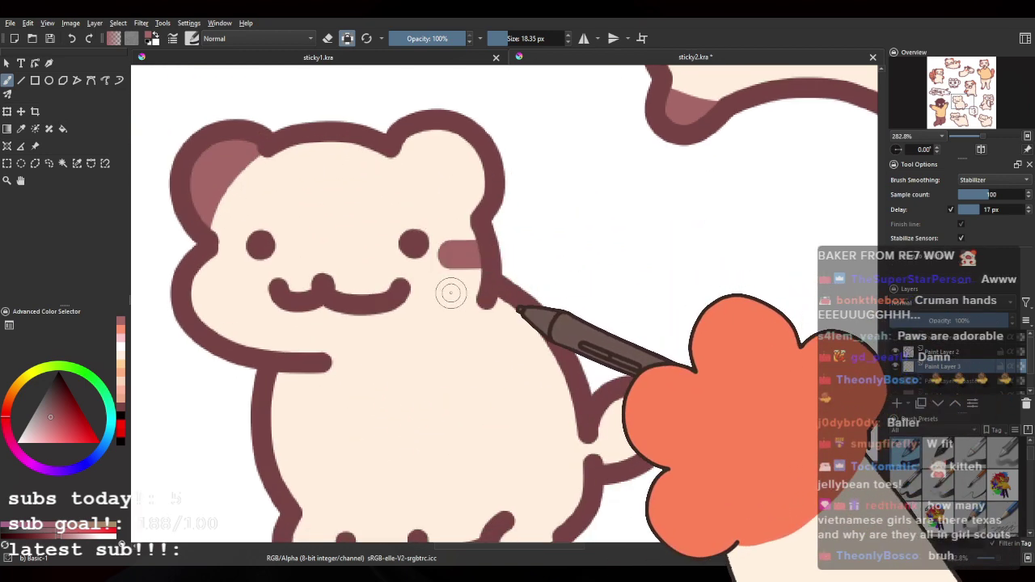
scroll(486, 295, "down", 3)
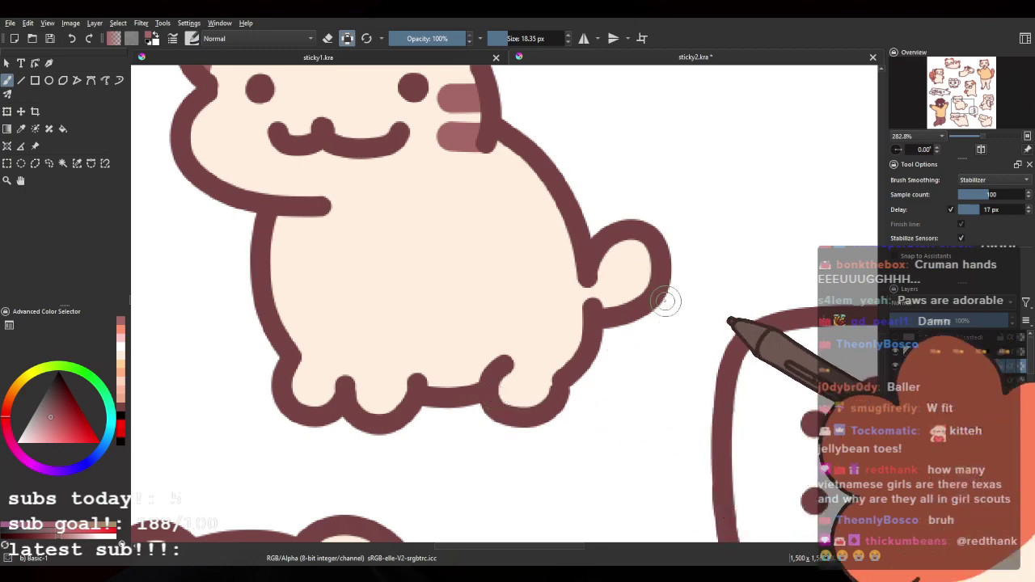
Step: Paint the side-eyeing cat's ear and one hind paw mauve, and add two mauve stripes on its cheek
left_click_drag(641, 268, 557, 404)
left_click_drag(704, 535, 580, 349)
left_click_drag(576, 504, 705, 221)
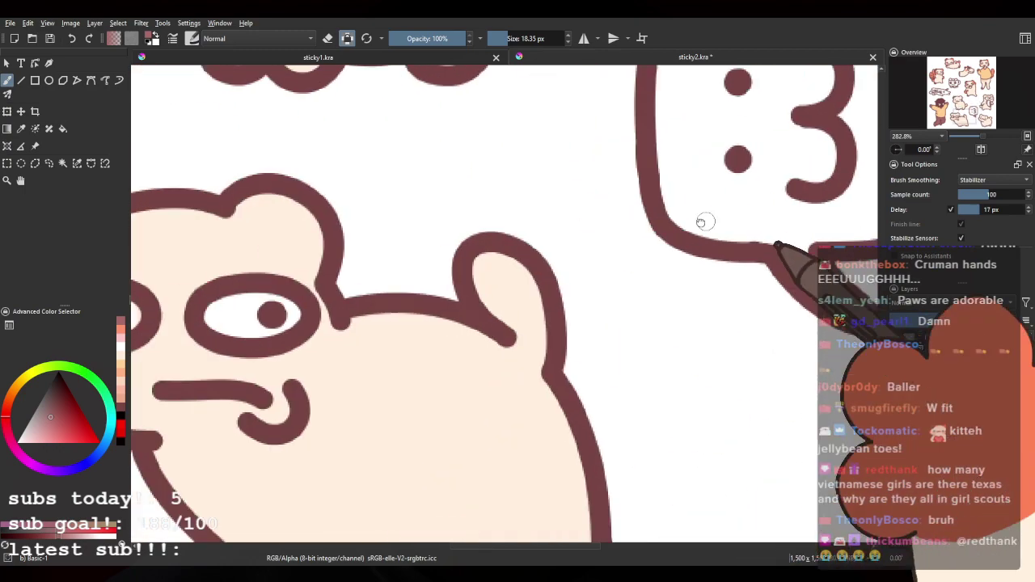
left_click_drag(260, 279, 557, 249)
mouse_move(347, 253)
left_mouse_down()
mouse_move(336, 224)
mouse_move(364, 198)
left_mouse_up()
left_click_drag(571, 289, 510, 256)
left_click_drag(441, 249, 365, 255)
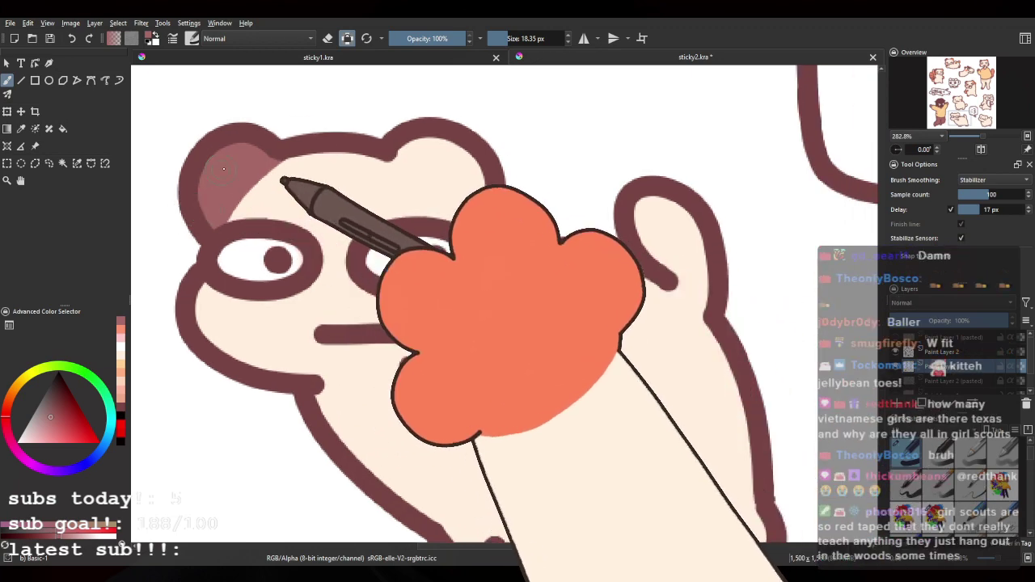
left_click_drag(500, 314, 472, 303)
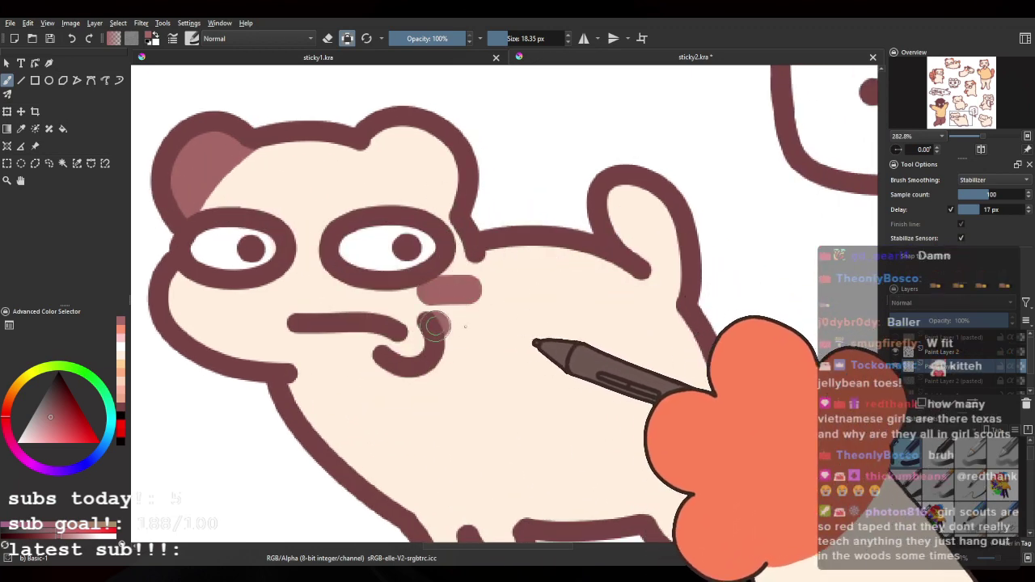
left_click_drag(623, 487, 495, 315)
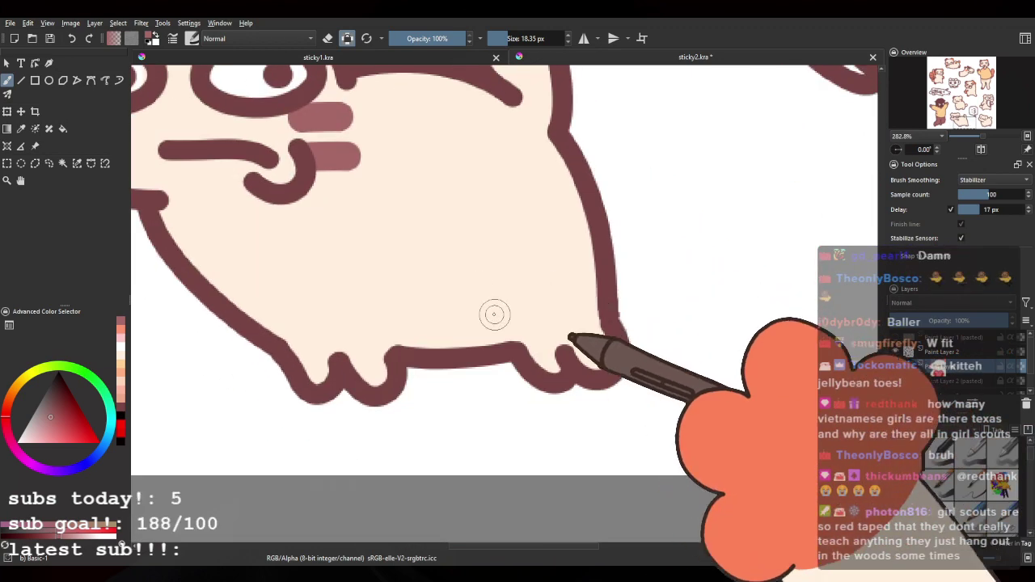
left_click_drag(777, 251, 497, 335)
left_click_drag(757, 202, 368, 260)
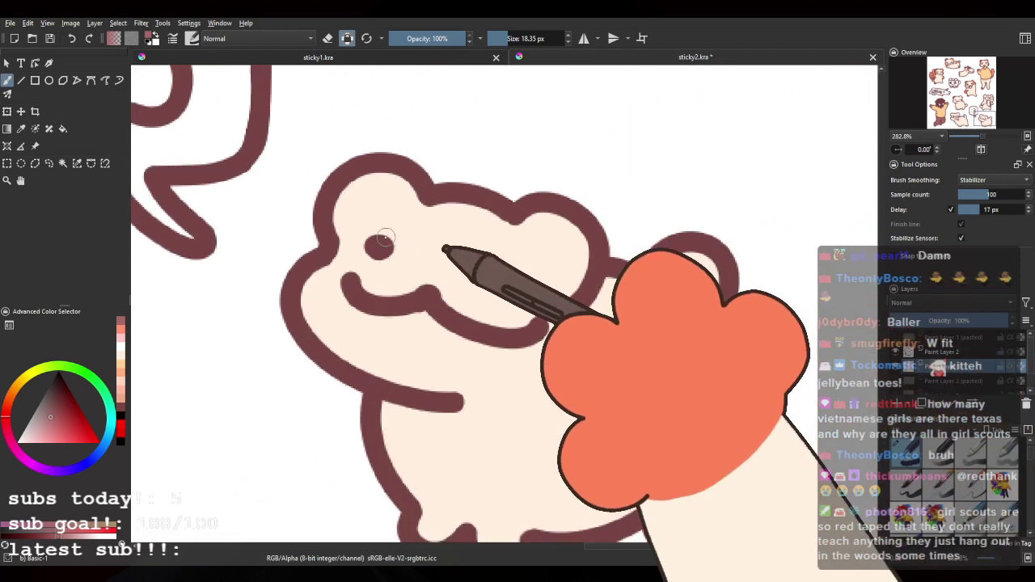
mouse_move(327, 226)
left_mouse_down()
mouse_move(372, 187)
mouse_move(350, 202)
mouse_move(376, 212)
mouse_move(436, 196)
left_mouse_up()
key("ctrl+z")
key("ctrl+z")
Step: Paint the tilted smiling cat's ear mauve and add two slanted mauve stripes on its cheek
mouse_move(327, 233)
left_mouse_down()
mouse_move(411, 167)
mouse_move(332, 226)
mouse_move(421, 188)
left_mouse_up()
left_click_drag(523, 331, 487, 296)
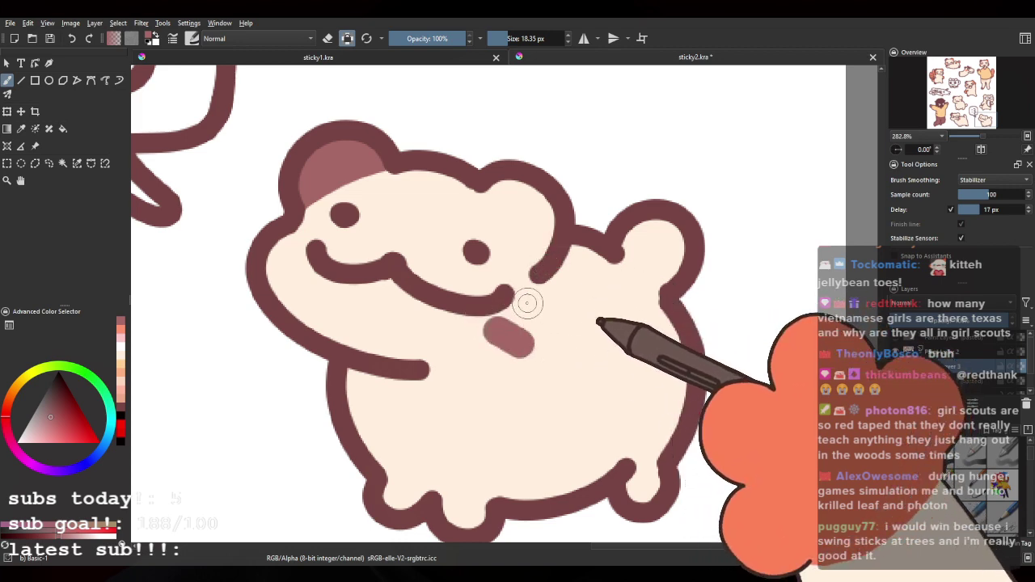
key("ctrl+z")
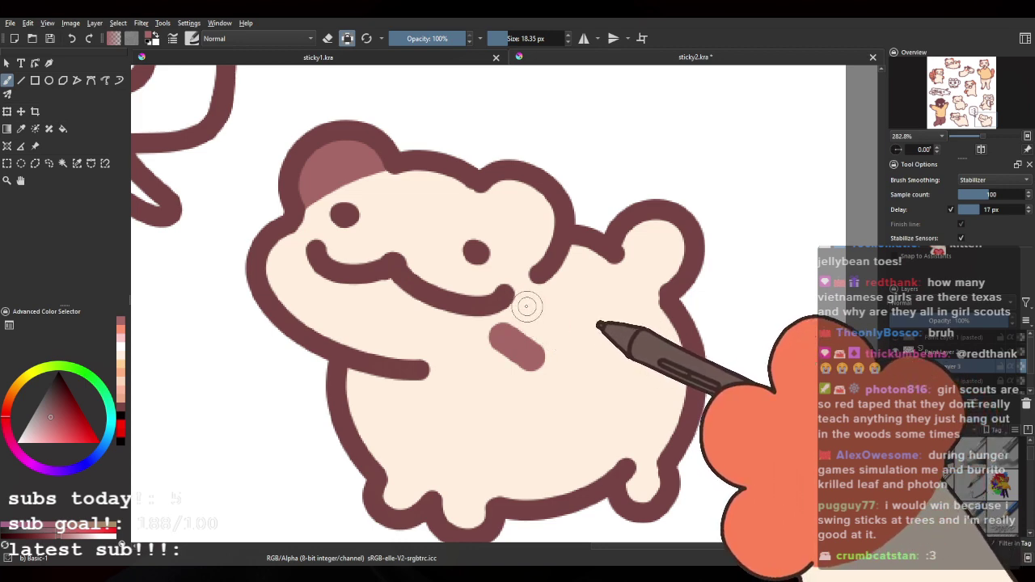
left_click_drag(501, 390, 601, 416)
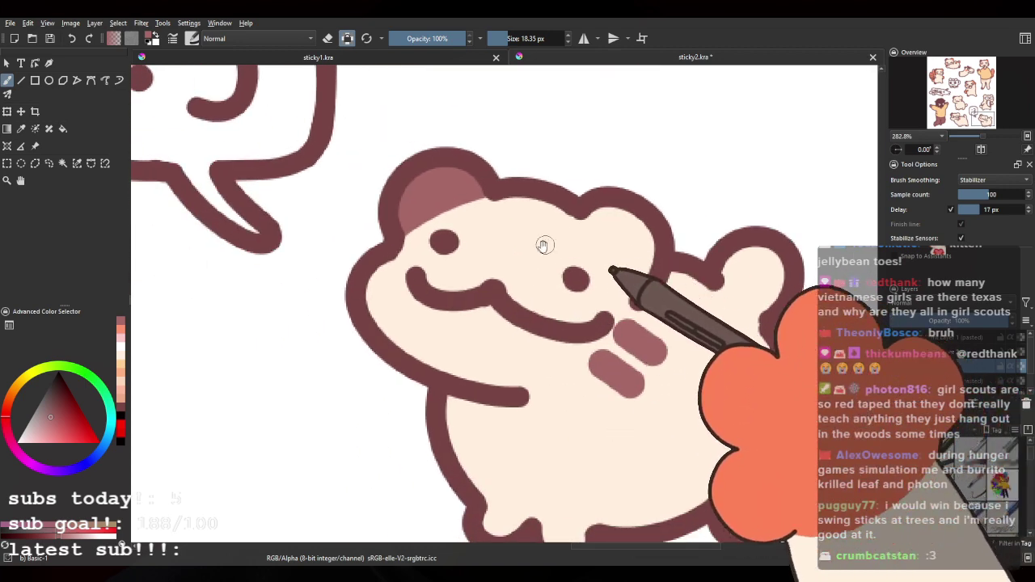
Step: Paint the open-mouthed cat's ear and one hind paw mauve, and add two mauve stripes on its cheek
left_click_drag(496, 346, 506, 324)
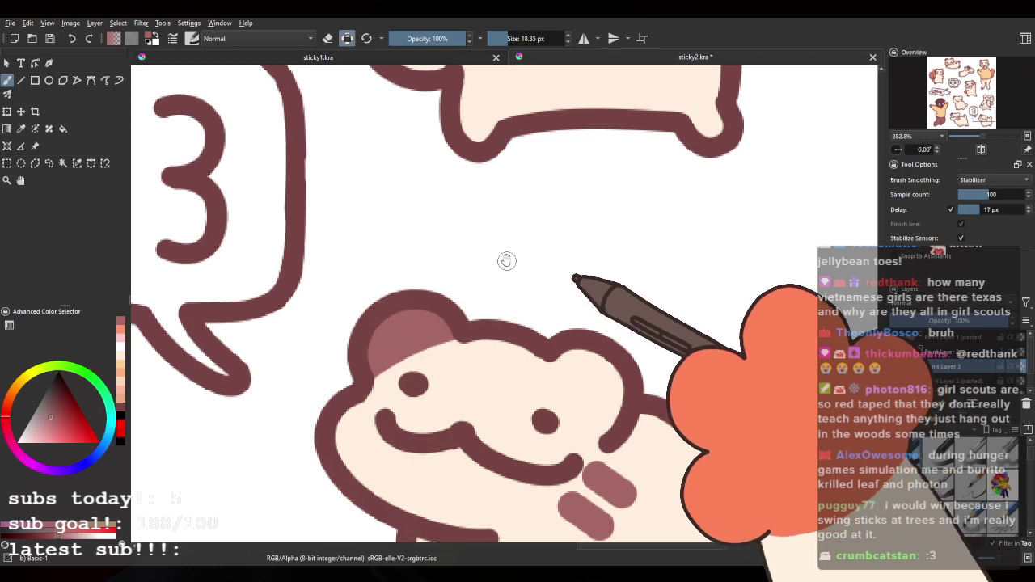
left_click_drag(499, 259, 446, 351)
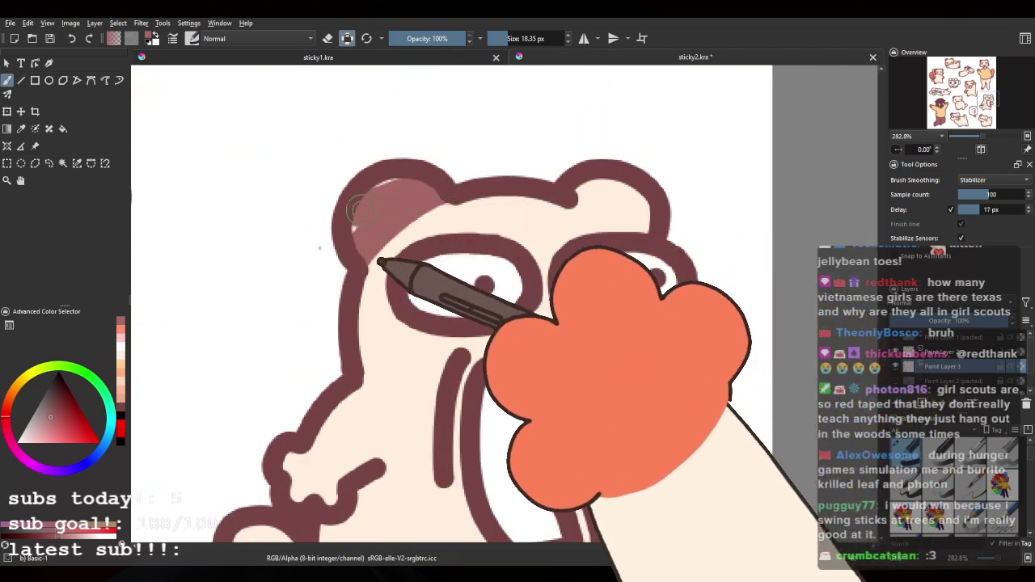
left_click_drag(499, 300, 445, 279)
left_click_drag(342, 157, 351, 160)
left_click_drag(522, 258, 483, 236)
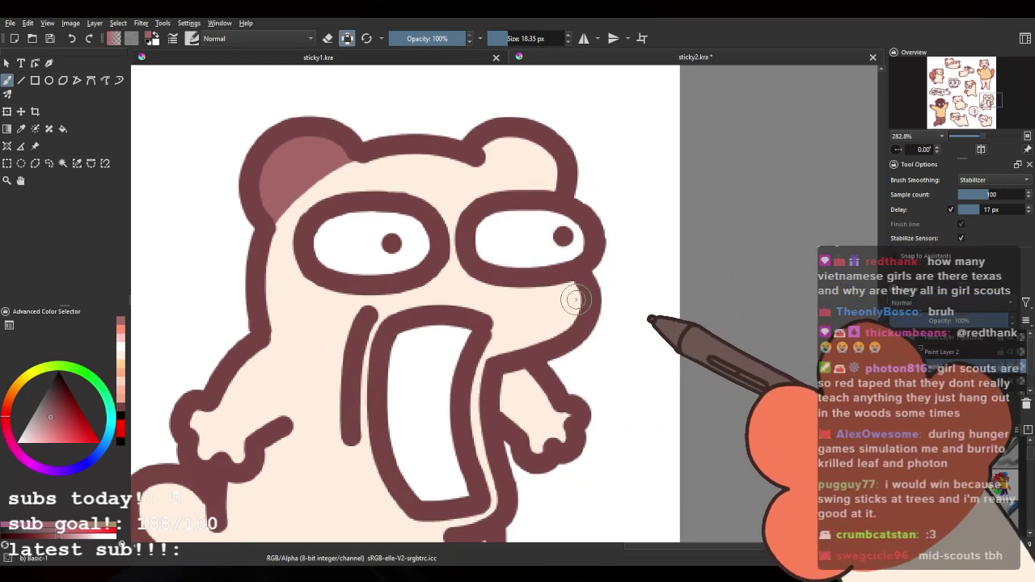
left_click_drag(573, 298, 593, 302)
left_click_drag(348, 444, 458, 253)
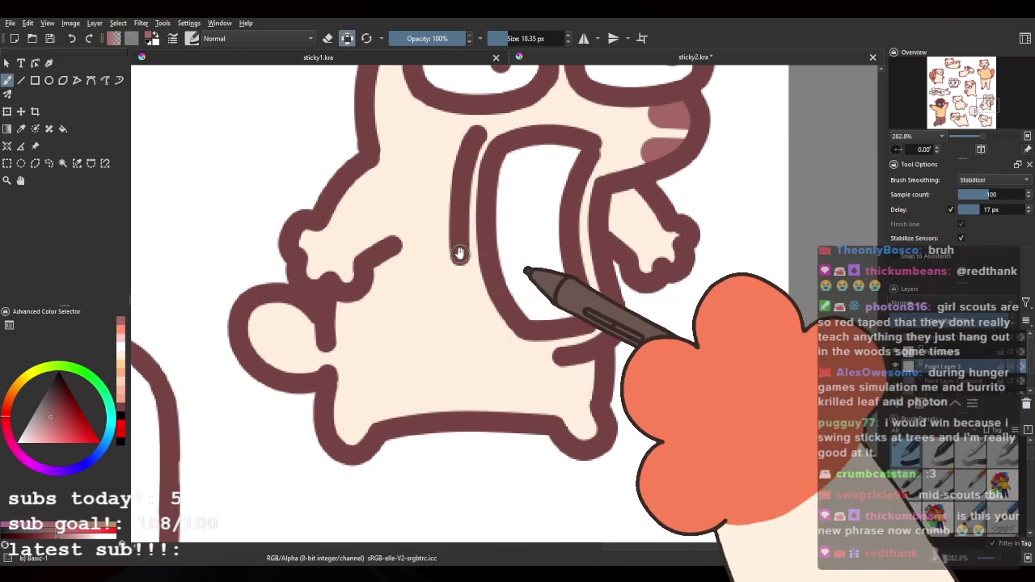
left_click_drag(395, 242, 432, 467)
Step: Sample salmon from the tongue-out cat, fill the open-mouthed cat's other ear and add two salmon cheek stripes
left_click_drag(364, 113, 462, 322)
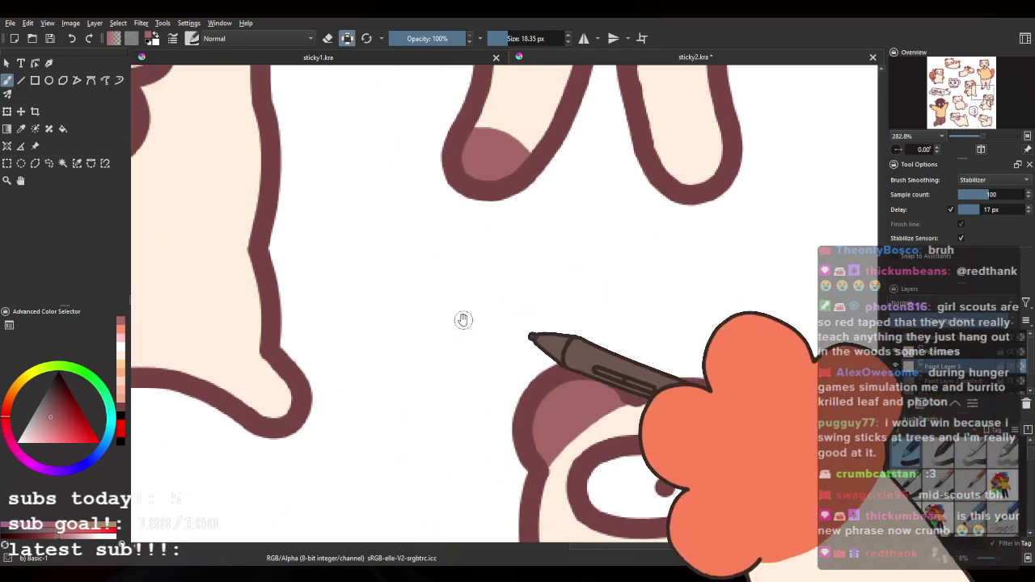
mouse_move(268, 267)
left_mouse_down()
mouse_move(672, 421)
mouse_move(623, 221)
mouse_move(621, 433)
left_mouse_up()
left_click(574, 178, "ctrl")
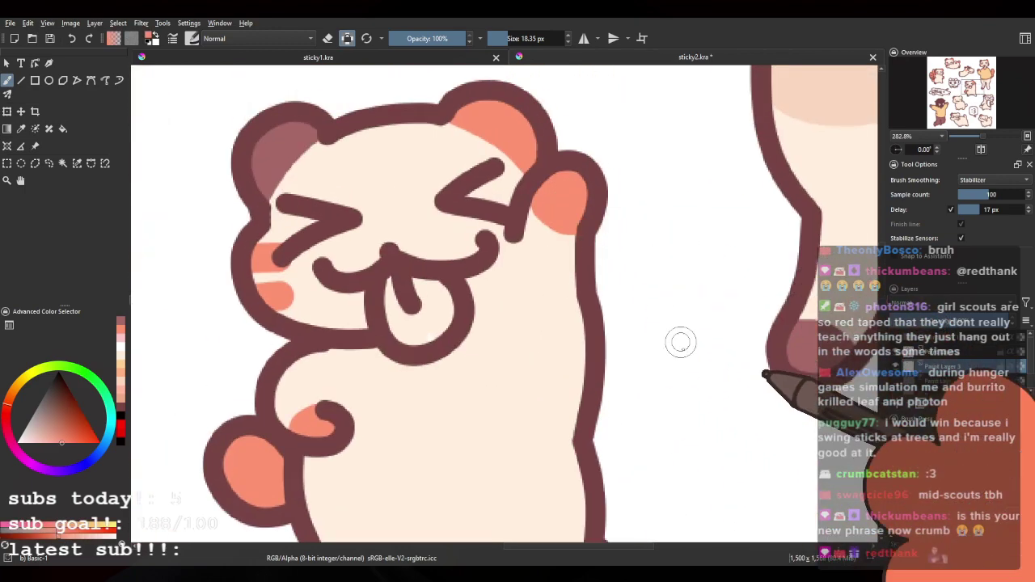
left_click_drag(682, 342, 431, 192)
mouse_move(634, 375)
left_mouse_down()
mouse_move(550, 332)
mouse_move(462, 260)
left_mouse_up()
left_click_drag(526, 378, 380, 332)
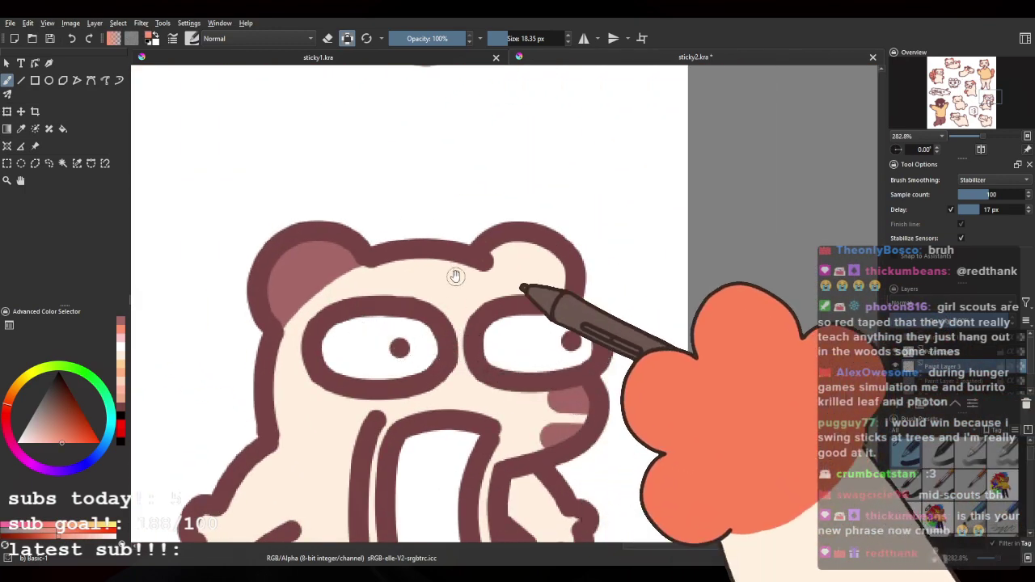
left_click_drag(407, 299, 416, 237)
left_click_drag(483, 182, 536, 195)
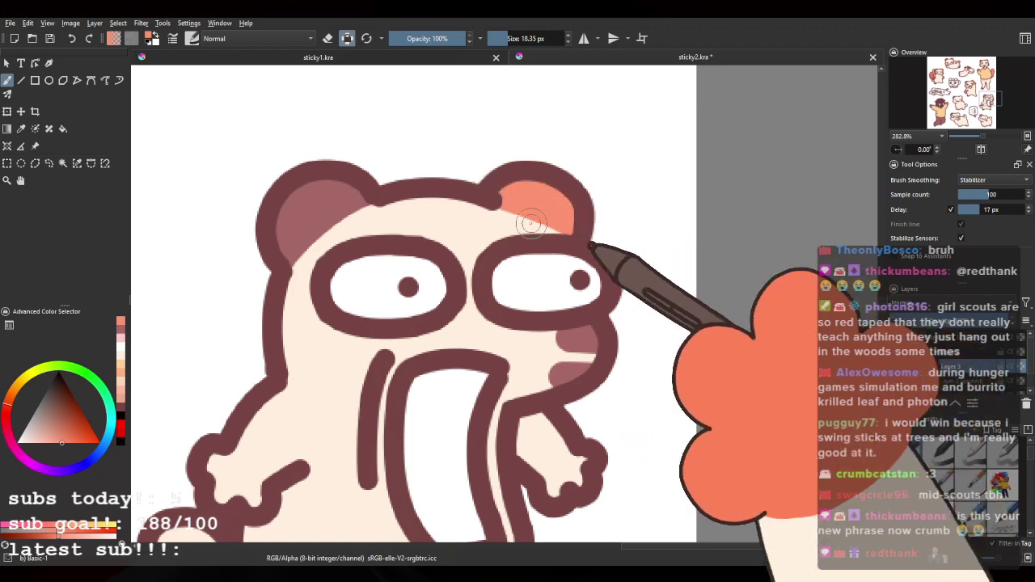
left_click_drag(365, 333, 448, 263)
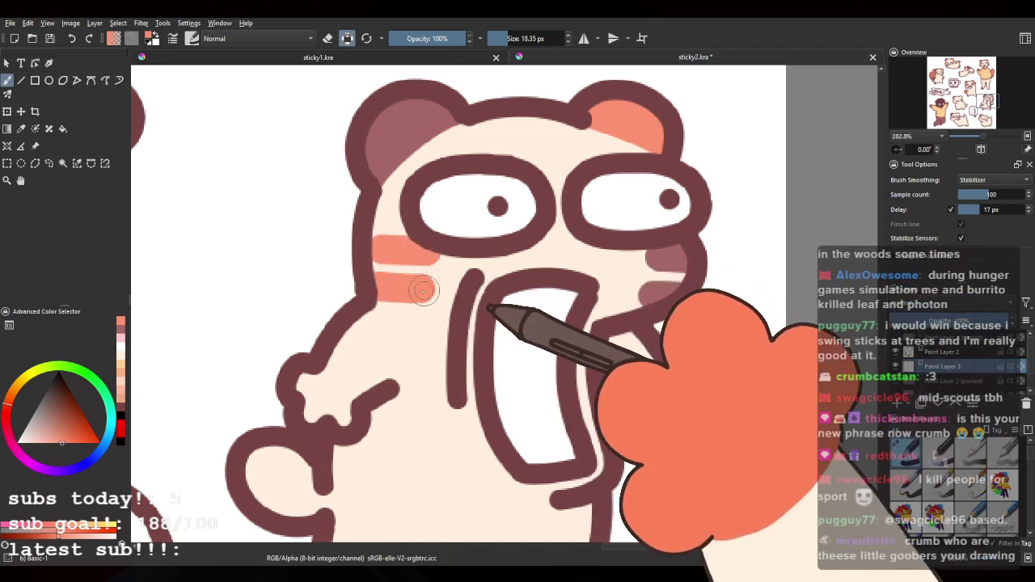
Step: Paint both hands and the round tail of the open-mouthed cat salmon
left_click_drag(406, 406, 395, 335)
mouse_move(301, 309)
left_mouse_down()
mouse_move(327, 333)
mouse_move(299, 328)
mouse_move(330, 343)
left_mouse_up()
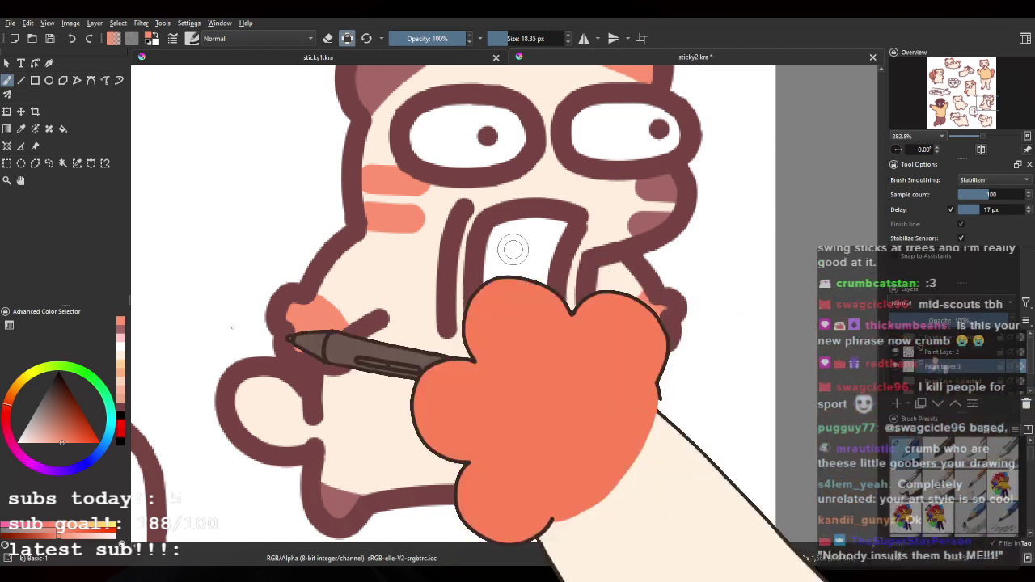
mouse_move(242, 372)
left_mouse_down()
mouse_move(266, 409)
mouse_move(265, 457)
mouse_move(262, 397)
mouse_move(282, 398)
mouse_move(288, 444)
mouse_move(297, 385)
left_mouse_up()
left_click_drag(397, 405, 511, 257)
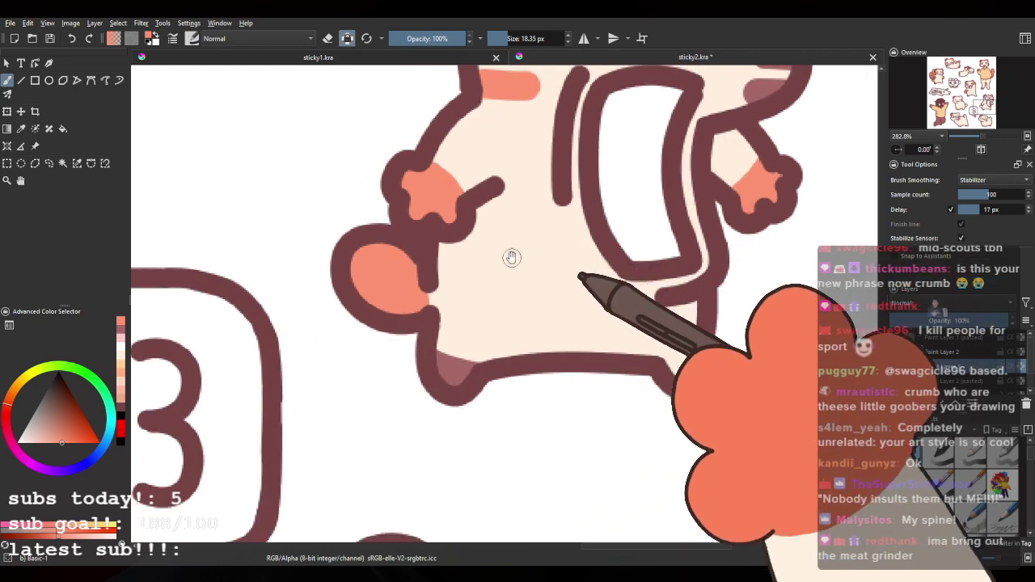
Step: Paint the tilted smiling cat's other ear, tail and two front paws salmon, and add two salmon cheek stripes
left_click_drag(435, 383, 492, 234)
left_click_drag(459, 411, 458, 231)
mouse_move(537, 362)
left_mouse_down()
mouse_move(495, 339)
mouse_move(332, 343)
left_mouse_up()
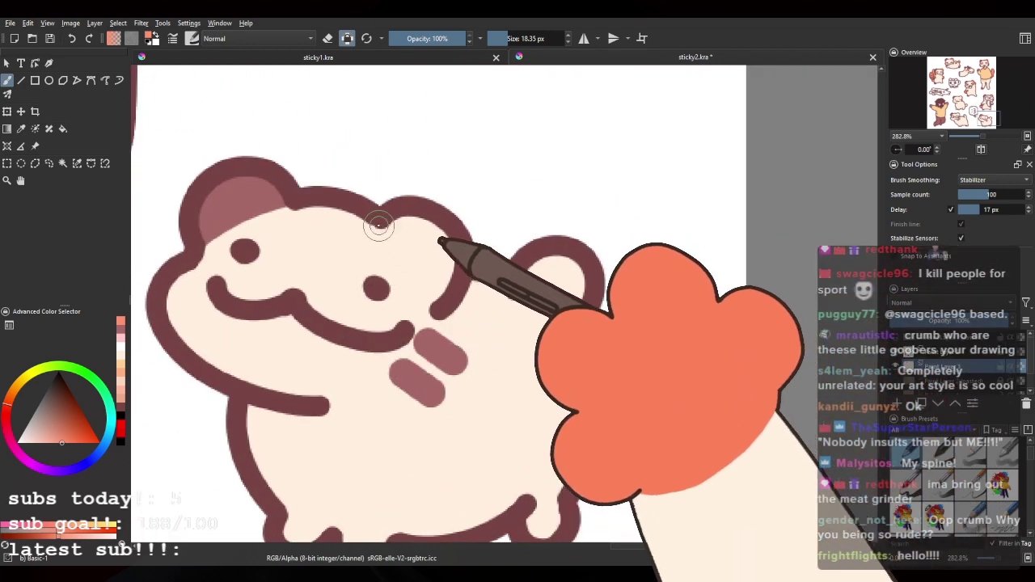
left_click_drag(388, 220, 432, 278)
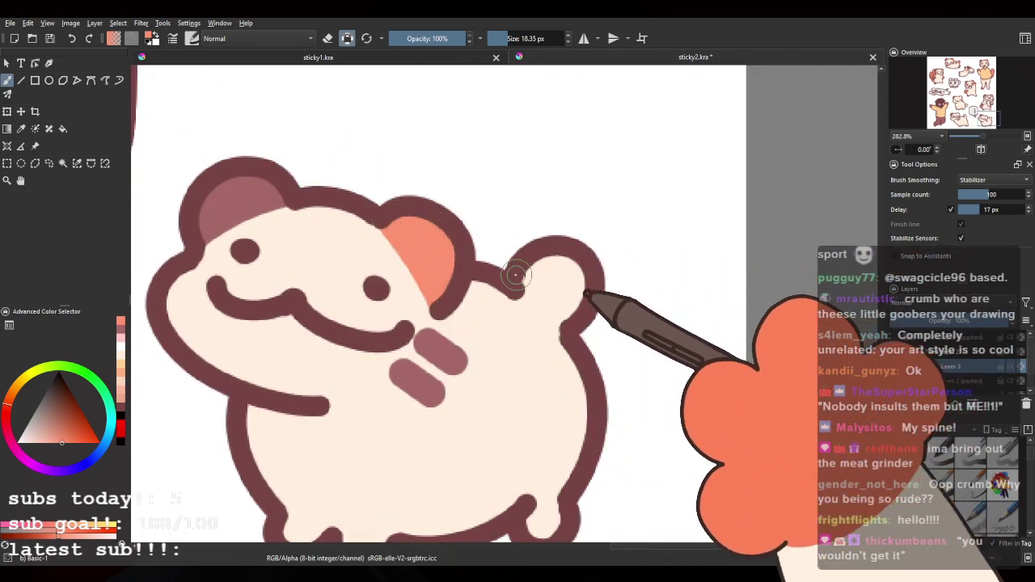
mouse_move(556, 277)
left_mouse_down()
mouse_move(567, 301)
mouse_move(543, 270)
left_mouse_up()
left_click_drag(339, 350, 432, 216)
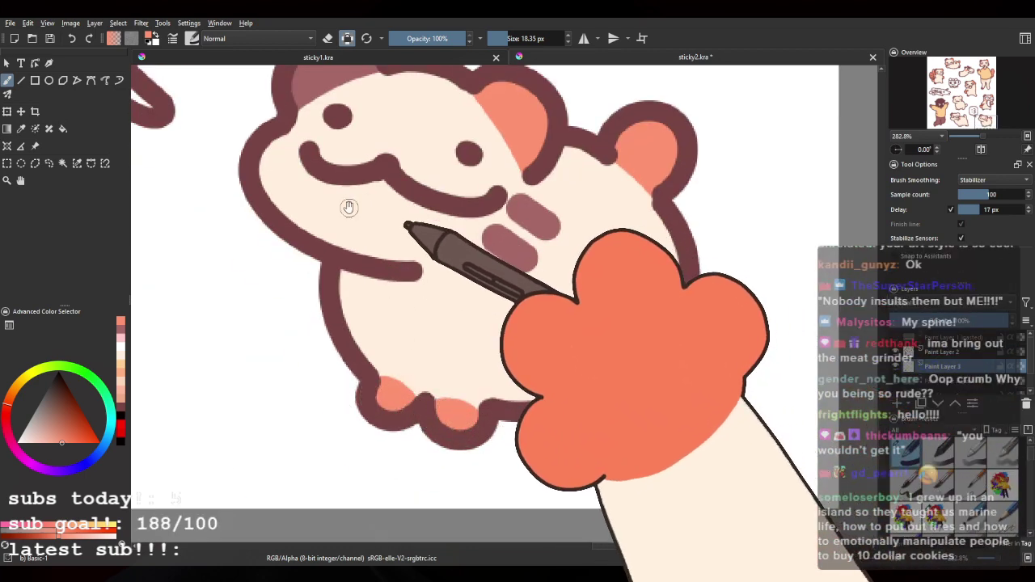
left_click_drag(348, 208, 420, 315)
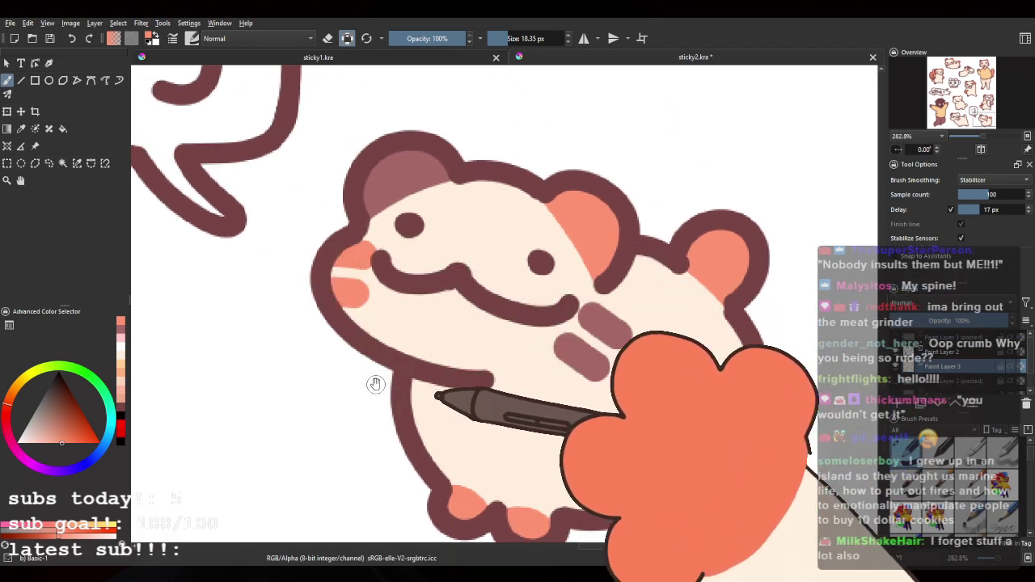
Step: Paint the side-eyeing cat's other ear and tail salmon, and add two salmon stripes on its bare cheek
left_click_drag(375, 384, 595, 460)
left_click_drag(154, 420, 673, 319)
mouse_move(662, 155)
left_mouse_down()
mouse_move(515, 231)
mouse_move(509, 247)
mouse_move(542, 259)
mouse_move(502, 218)
mouse_move(455, 200)
left_mouse_up()
mouse_move(287, 160)
left_mouse_down()
mouse_move(439, 249)
mouse_move(504, 315)
left_mouse_up()
left_click_drag(418, 221, 489, 274)
left_click_drag(359, 344, 513, 270)
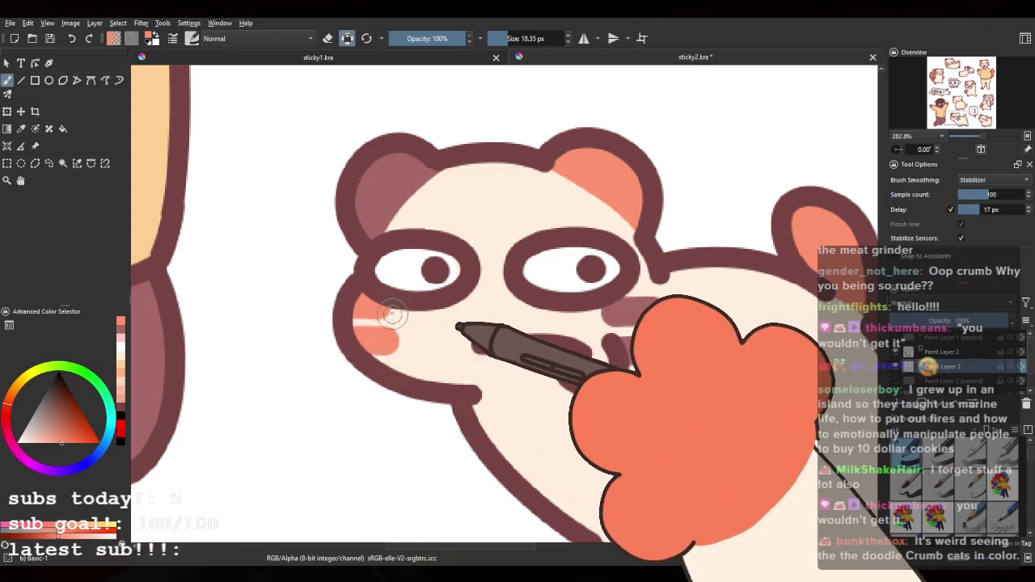
Step: Paint the side-eyeing cat's two front paws salmon
left_click_drag(704, 326, 364, 251)
left_click_drag(679, 368, 377, 291)
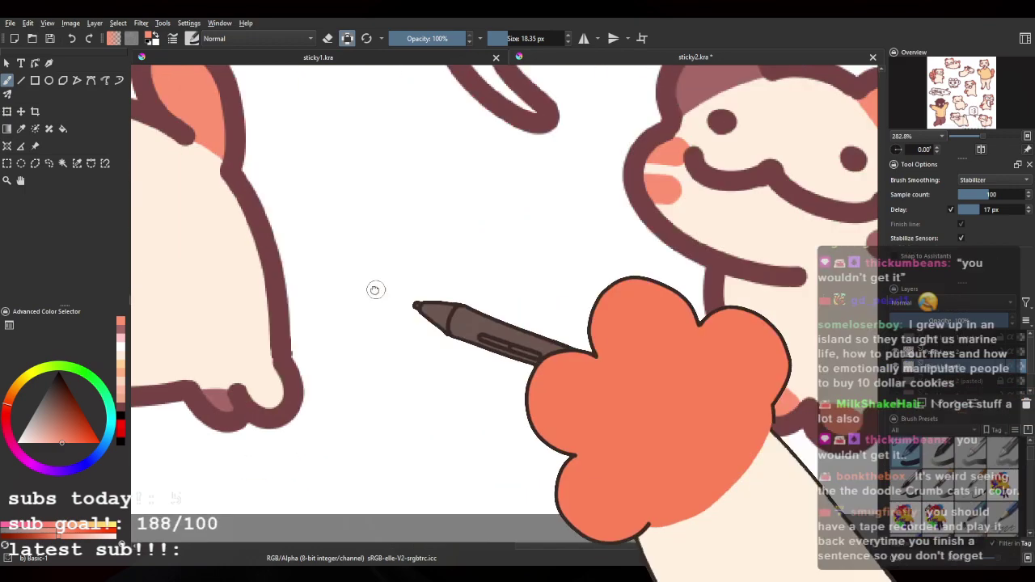
mouse_move(705, 249)
left_mouse_down()
mouse_move(286, 289)
mouse_move(866, 285)
left_mouse_up()
left_click_drag(356, 265, 1003, 421)
mouse_move(872, 529)
left_mouse_down()
mouse_move(653, 399)
mouse_move(222, 326)
left_mouse_up()
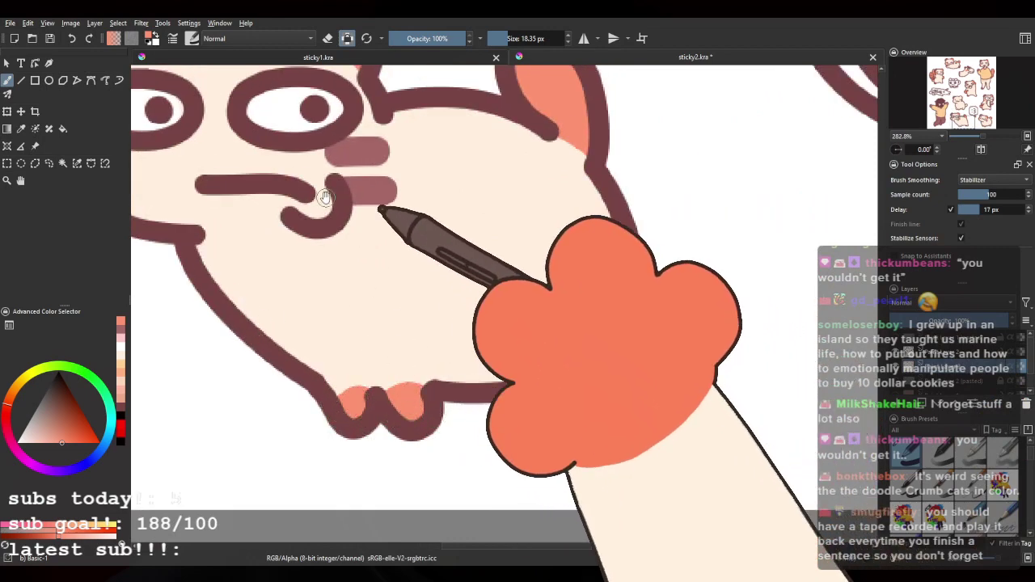
Step: Paint the two front paws and the tail of the seated dot-eyed cat salmon
mouse_move(333, 271)
left_mouse_down()
mouse_move(439, 266)
mouse_move(421, 262)
mouse_move(502, 289)
mouse_move(376, 404)
left_mouse_up()
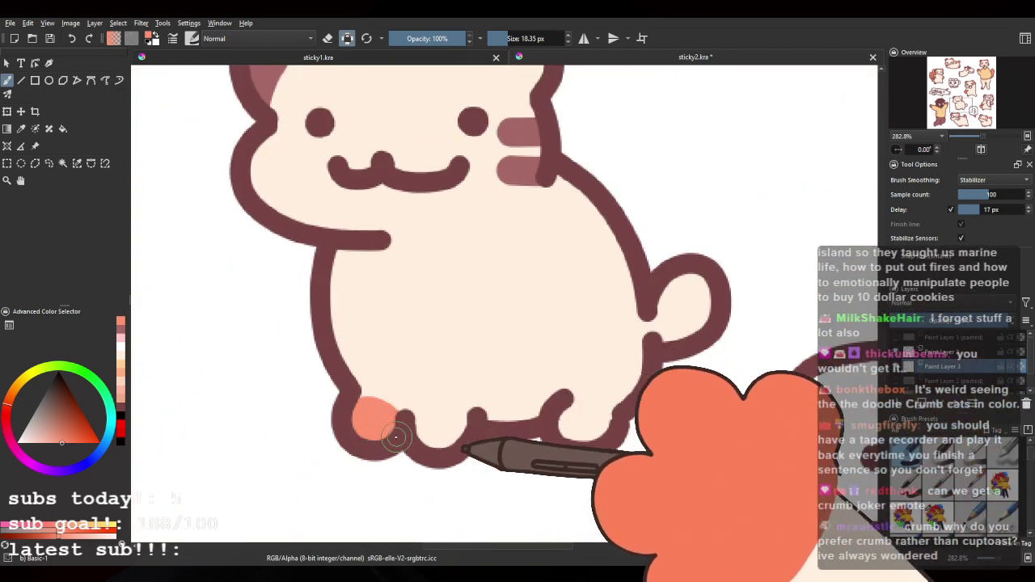
left_click_drag(433, 429, 435, 439)
left_click_drag(612, 349, 531, 398)
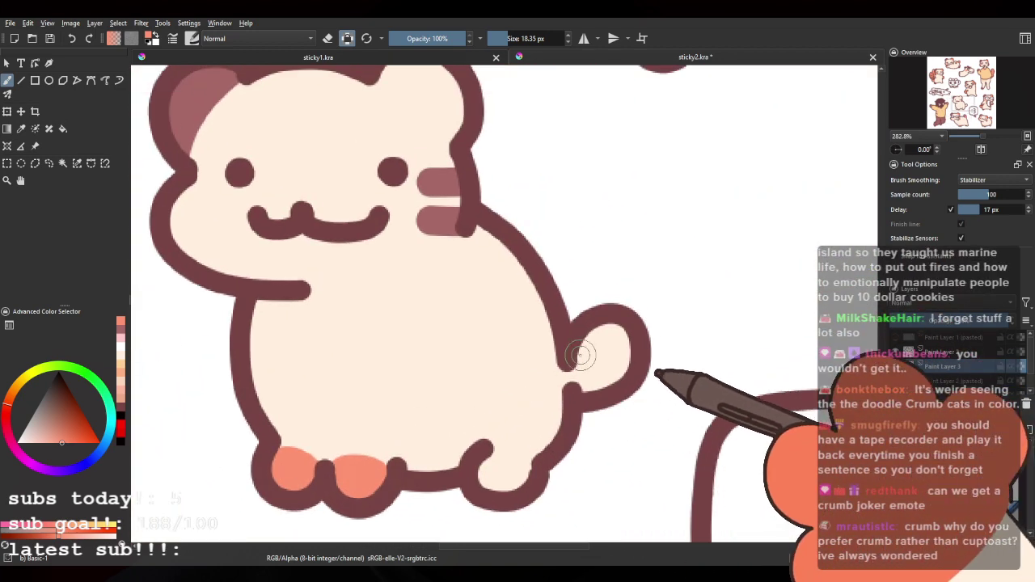
left_click_drag(587, 355, 602, 329)
Step: Add two salmon stripes on the bare cheek of the seated dot-eyed cat
mouse_move(301, 320)
left_mouse_down()
mouse_move(363, 342)
mouse_move(432, 387)
left_mouse_up()
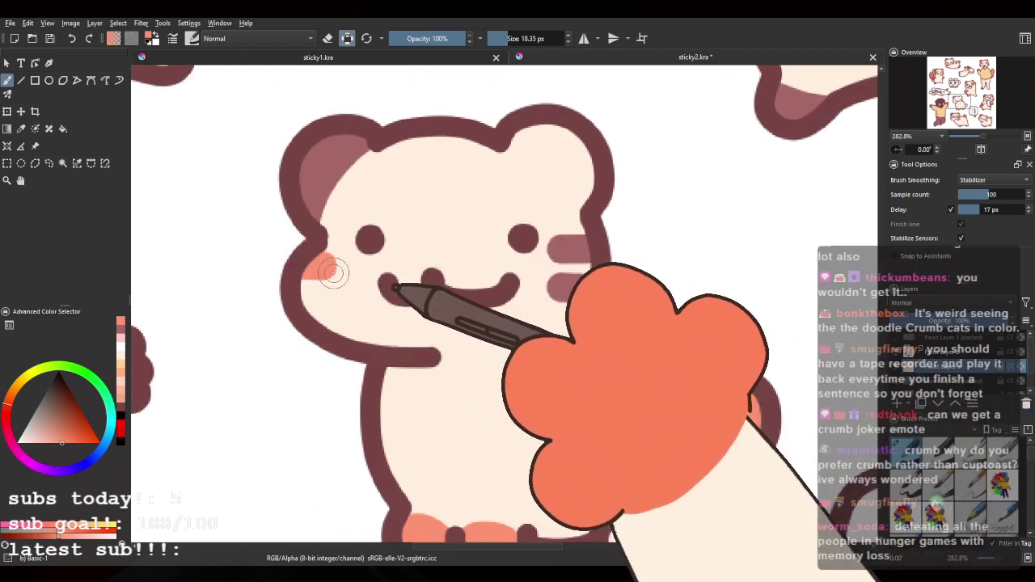
left_click_drag(308, 296, 330, 297)
left_click_drag(547, 162, 520, 231)
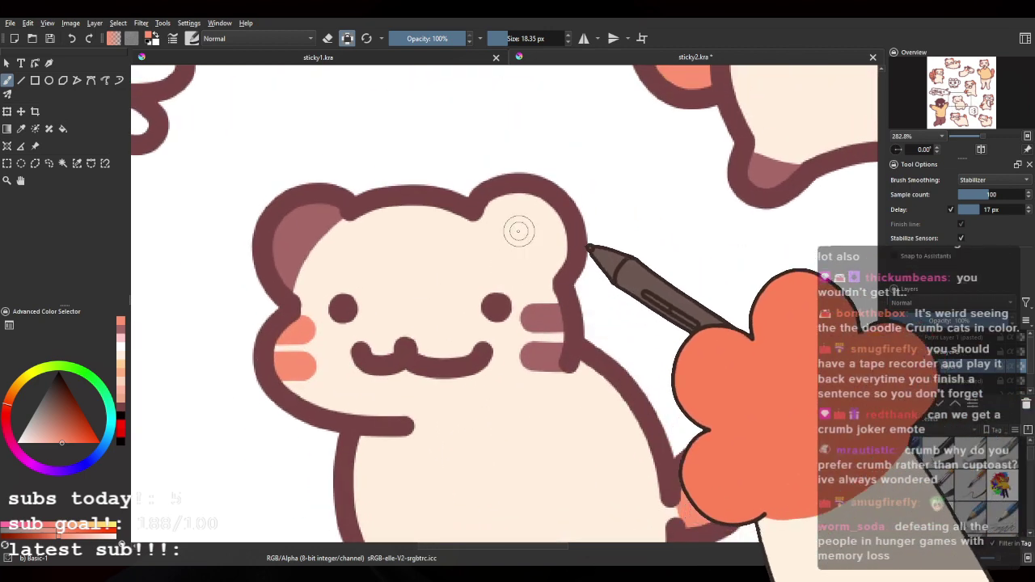
Step: Paint the remaining ear of the seated dot-eyed cat salmon
mouse_move(480, 199)
left_mouse_down()
mouse_move(665, 272)
mouse_move(532, 342)
left_mouse_up()
scroll(395, 329, "down", 4)
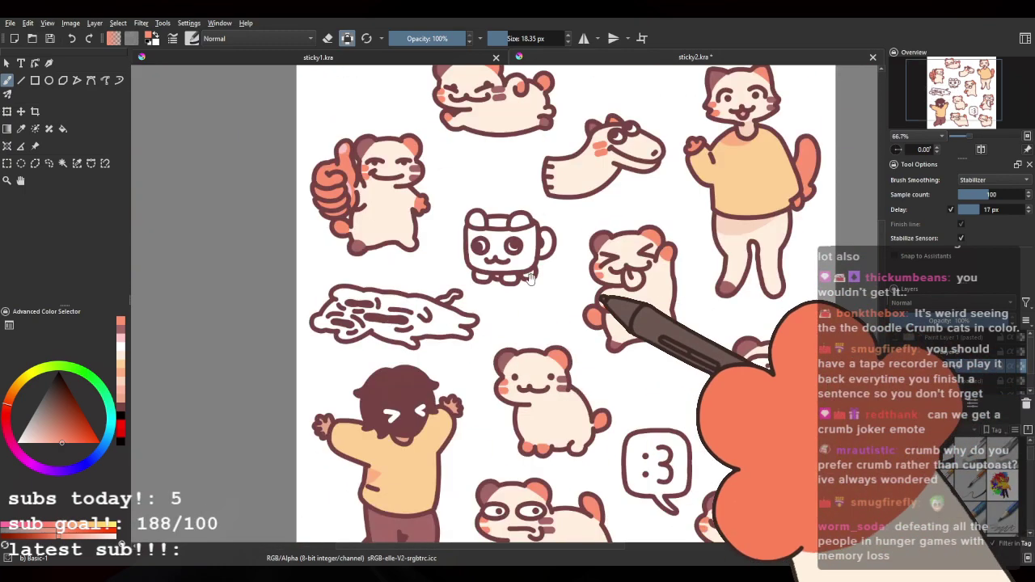
left_click_drag(530, 276, 490, 263)
left_click_drag(534, 297, 513, 301)
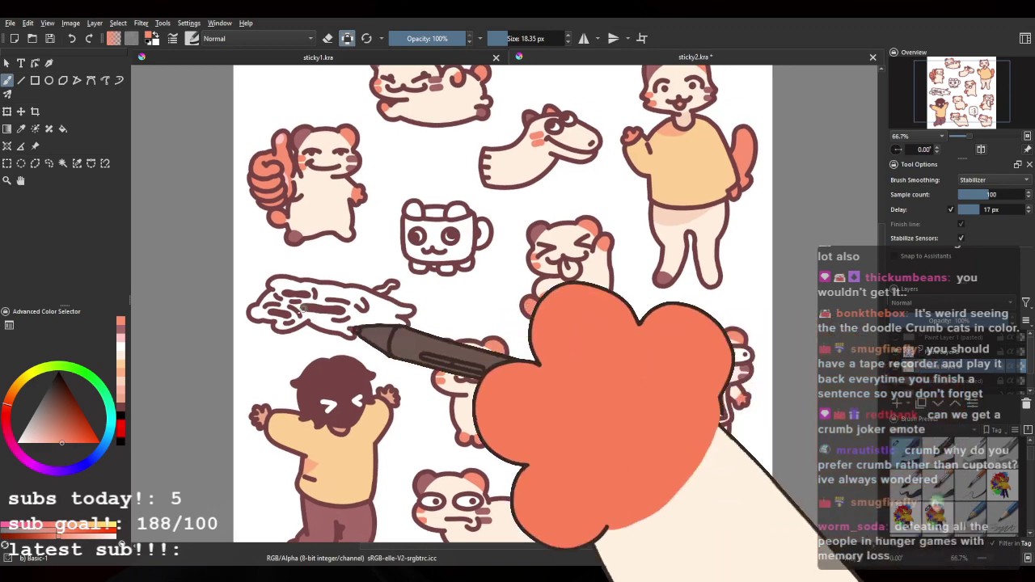
Step: Sample the screaming cat's tongue colour in sticky1.kra and fill the open mouth of the wide-eyed screaming cat in sticky2.kra with it
left_click(338, 59)
left_click_drag(463, 435, 473, 321)
scroll(472, 321, "up", 1)
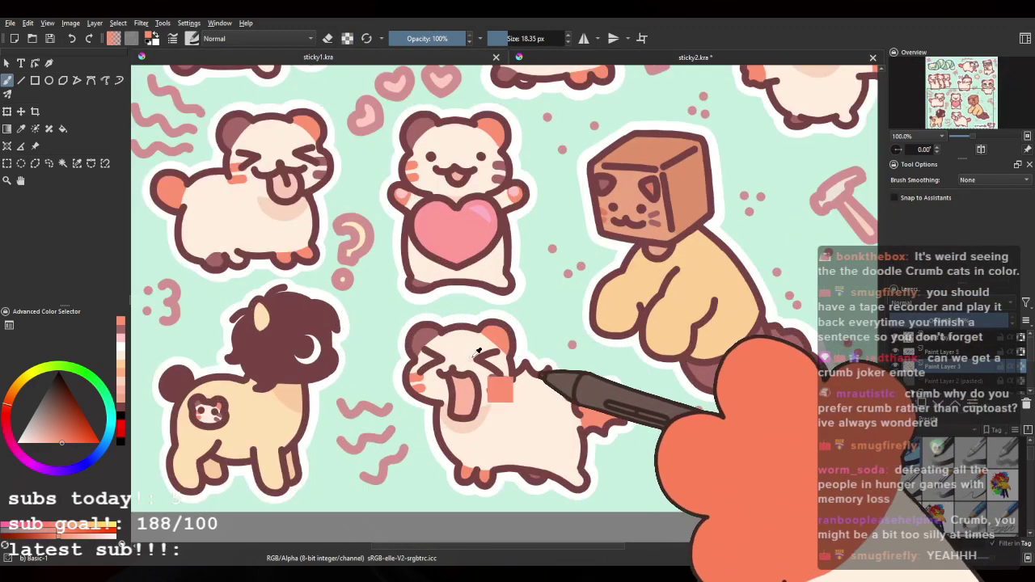
scroll(467, 394, "down", 1)
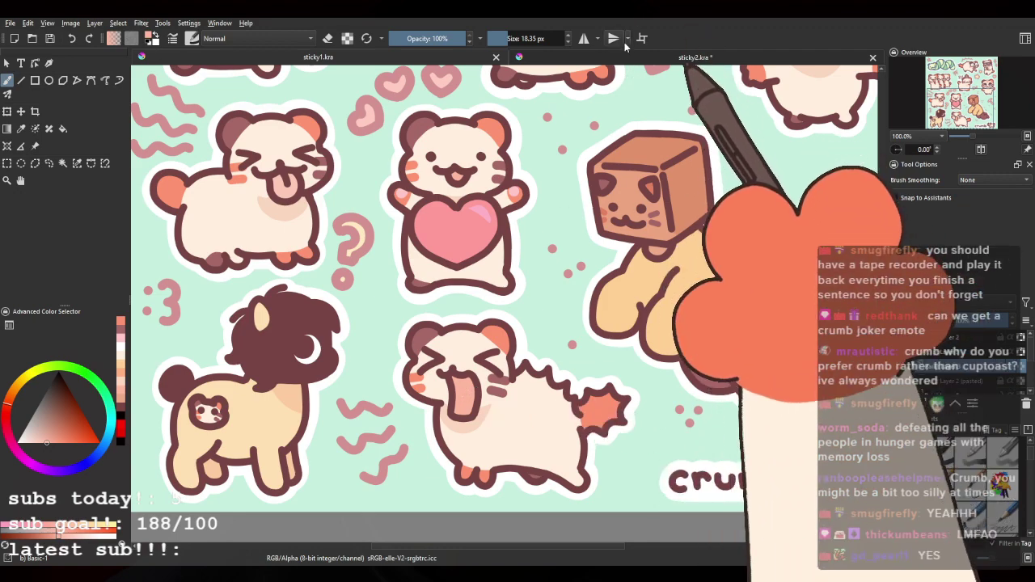
key("ctrl+Tab")
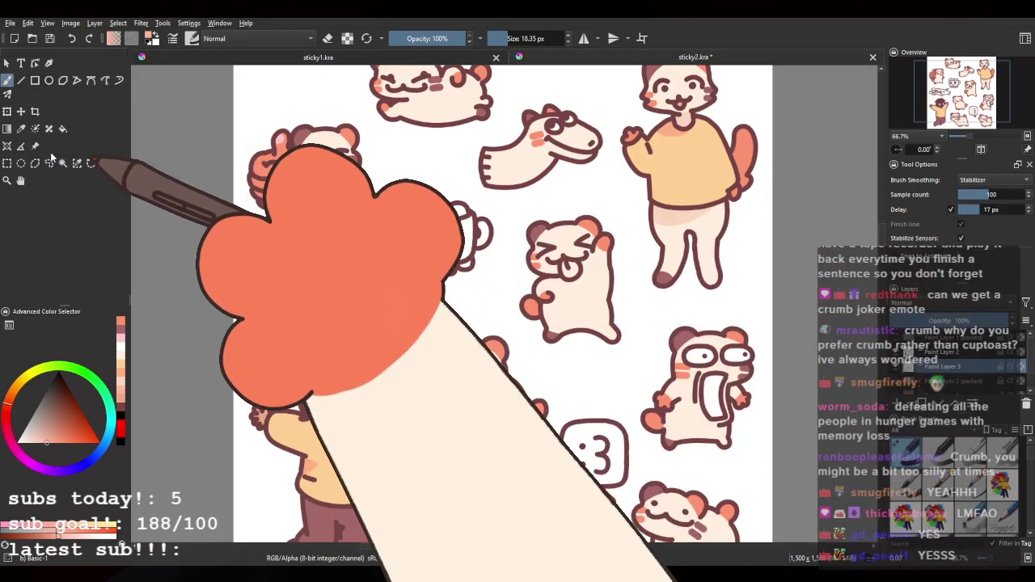
left_click(63, 129)
scroll(336, 245, "down", 1)
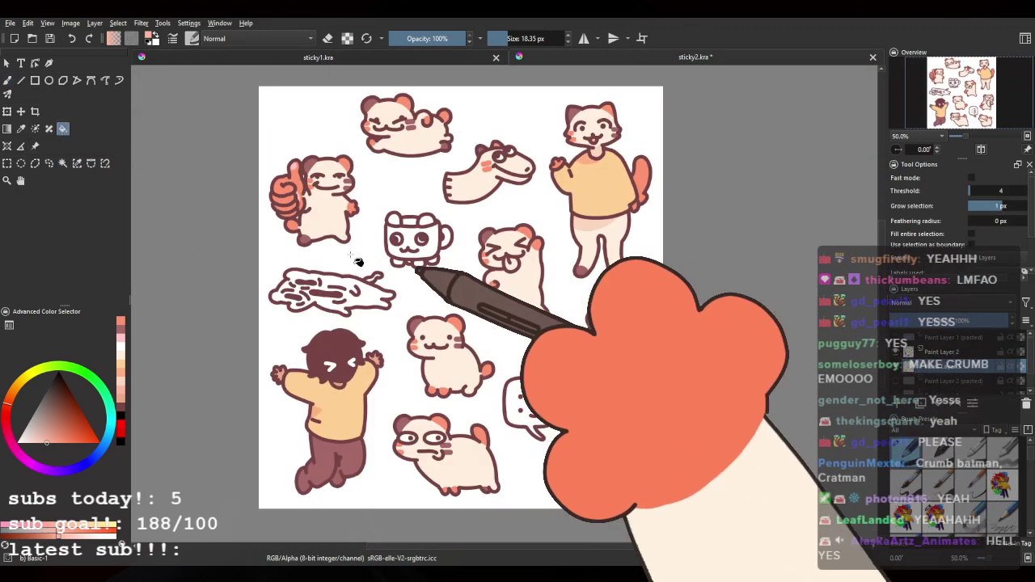
left_click_drag(446, 301, 405, 218)
scroll(437, 241, "up", 1)
scroll(639, 250, "up", 4)
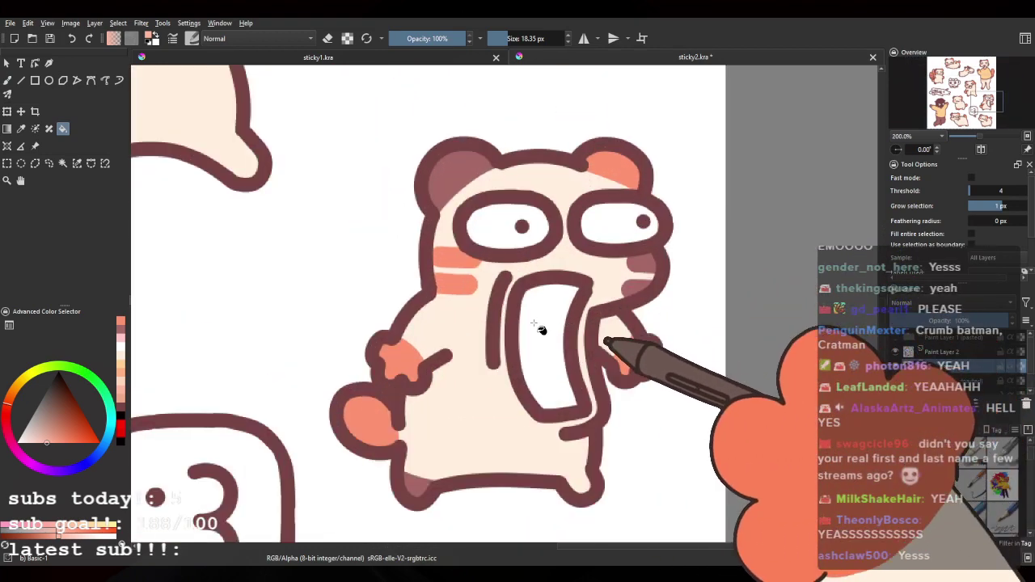
scroll(543, 330, "down", 6)
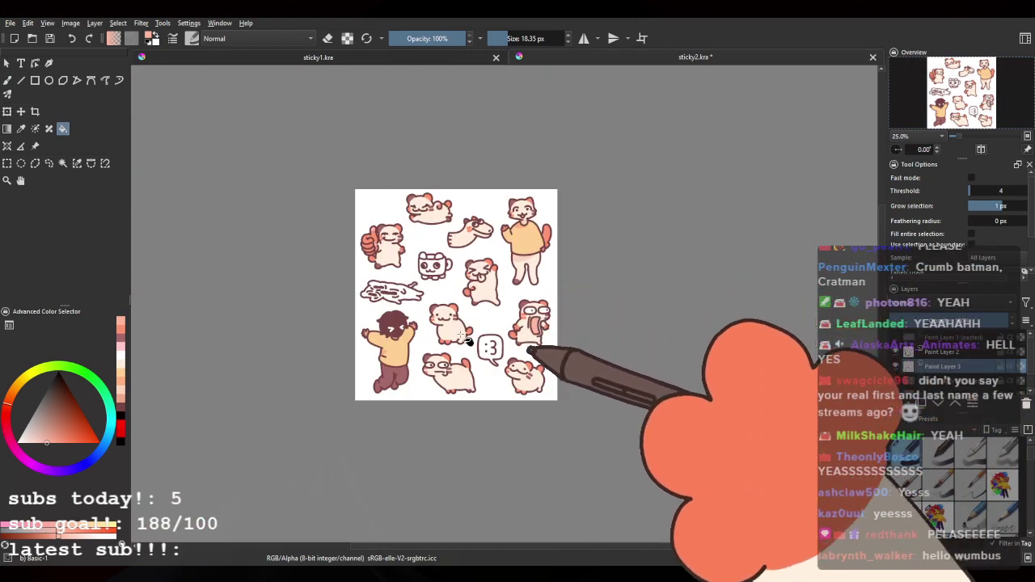
Step: Sample the light pink tongue of the squinting cat in sticky1.kra and fill the squinting, waving cat's tongue in sticky2.kra with it
scroll(457, 352, "up", 4)
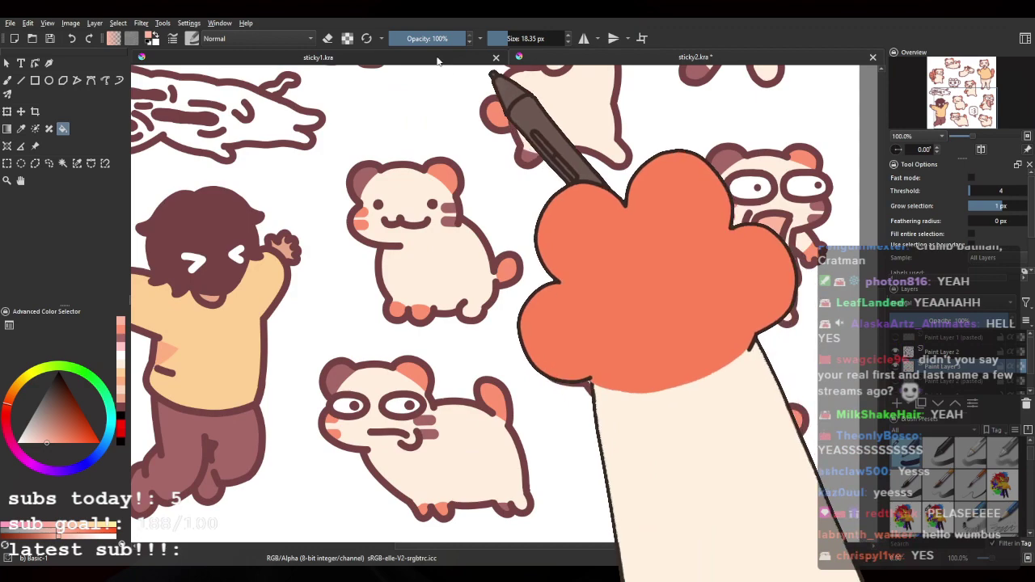
left_click(439, 59)
scroll(448, 198, "up", 3)
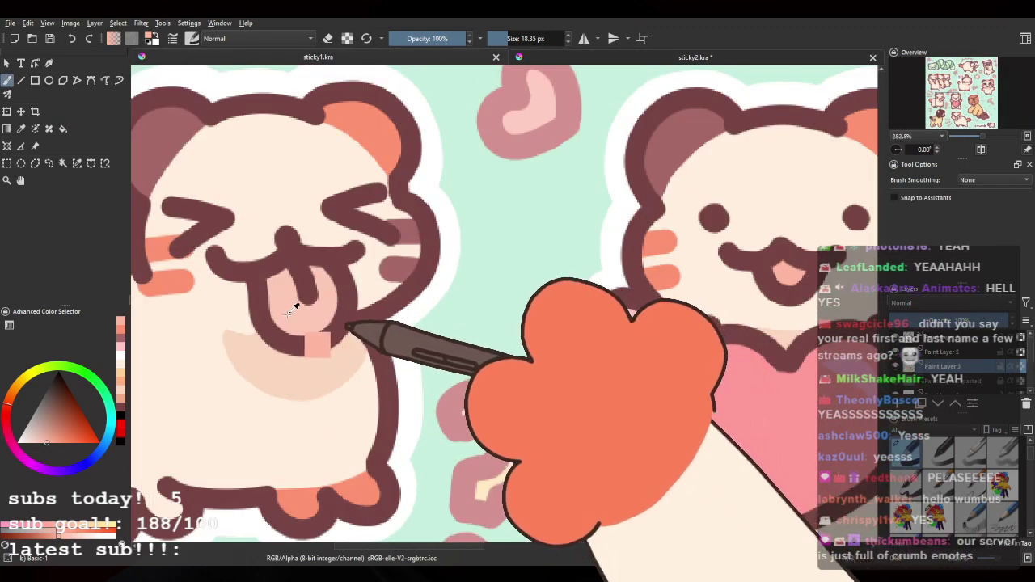
left_click(737, 57)
scroll(548, 286, "down", 1)
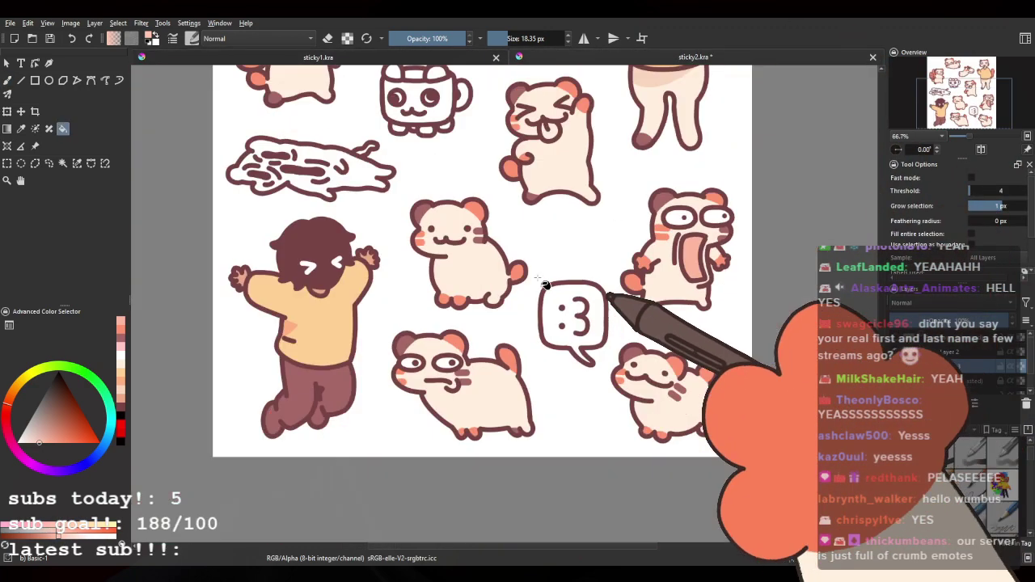
left_click_drag(563, 282, 518, 269)
scroll(522, 274, "up", 3)
left_click_drag(459, 191, 508, 367)
scroll(497, 322, "down", 3)
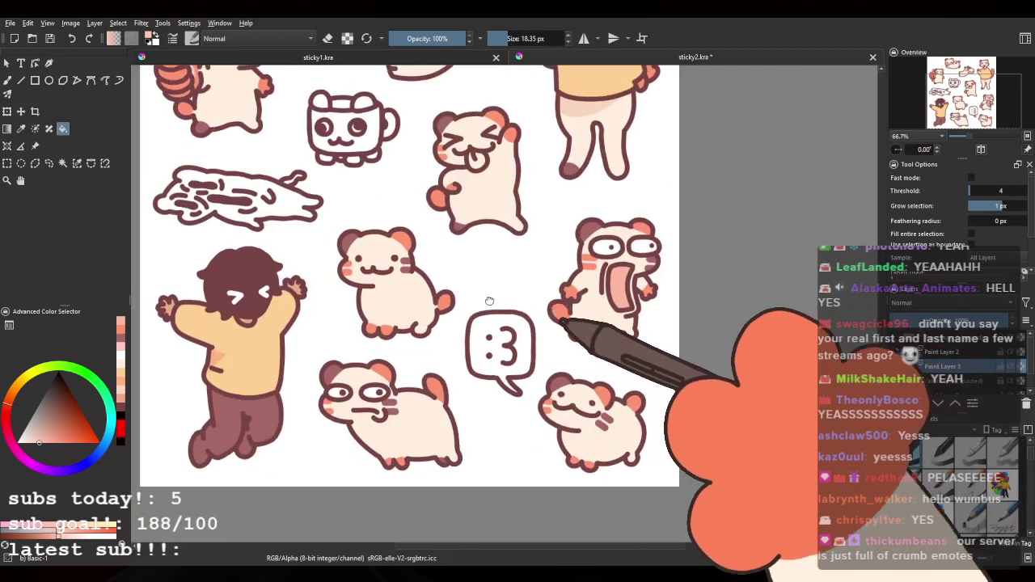
left_click_drag(449, 383, 437, 466)
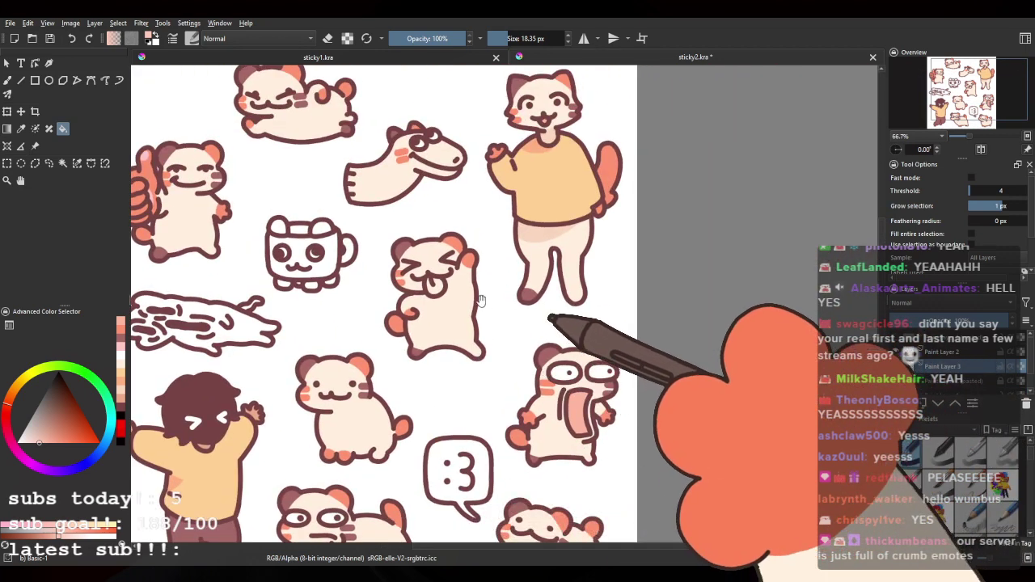
scroll(446, 288, "up", 3)
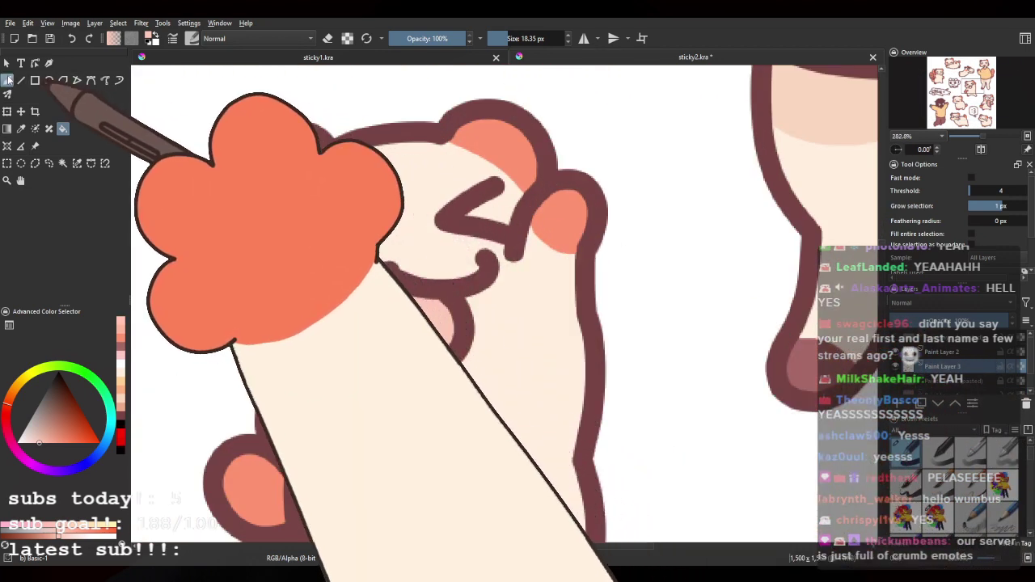
Step: Inspect the tongue-out cat, side-eyed cat and speech bubble stickers up close for areas missing colour
left_click(7, 80)
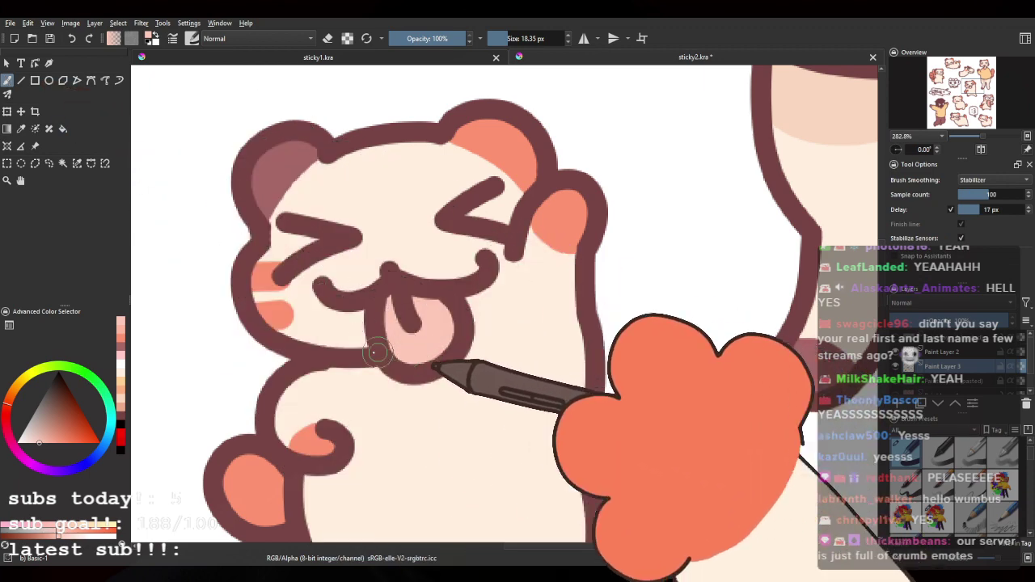
scroll(375, 353, "down", 5)
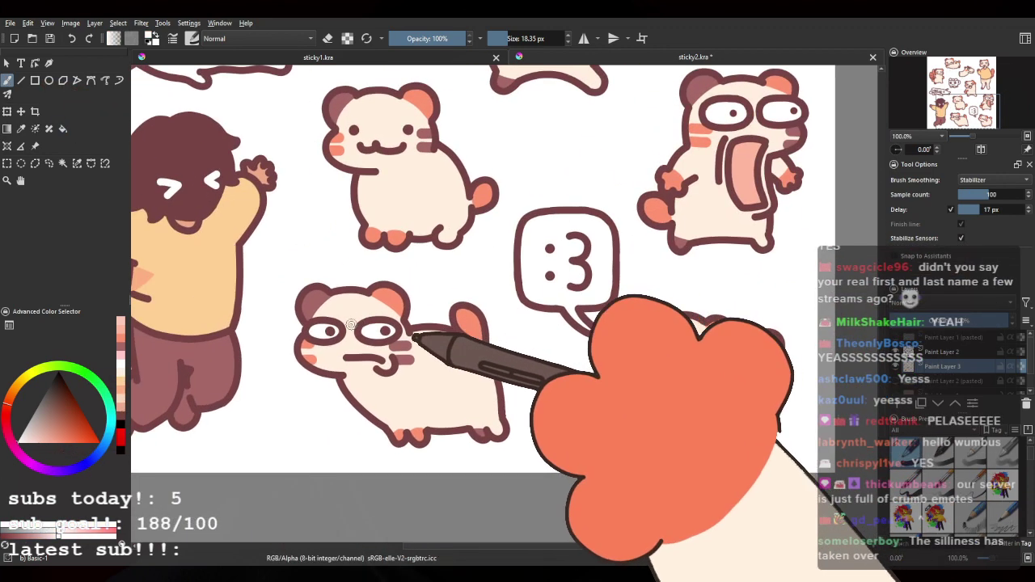
scroll(351, 325, "up", 4)
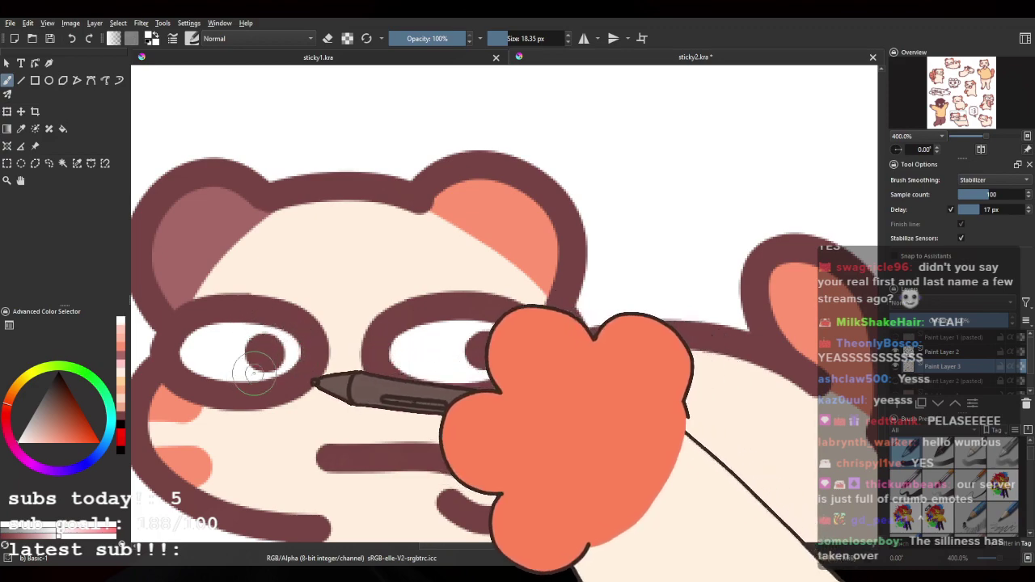
left_click_drag(610, 245, 234, 316)
left_click_drag(647, 283, 679, 425)
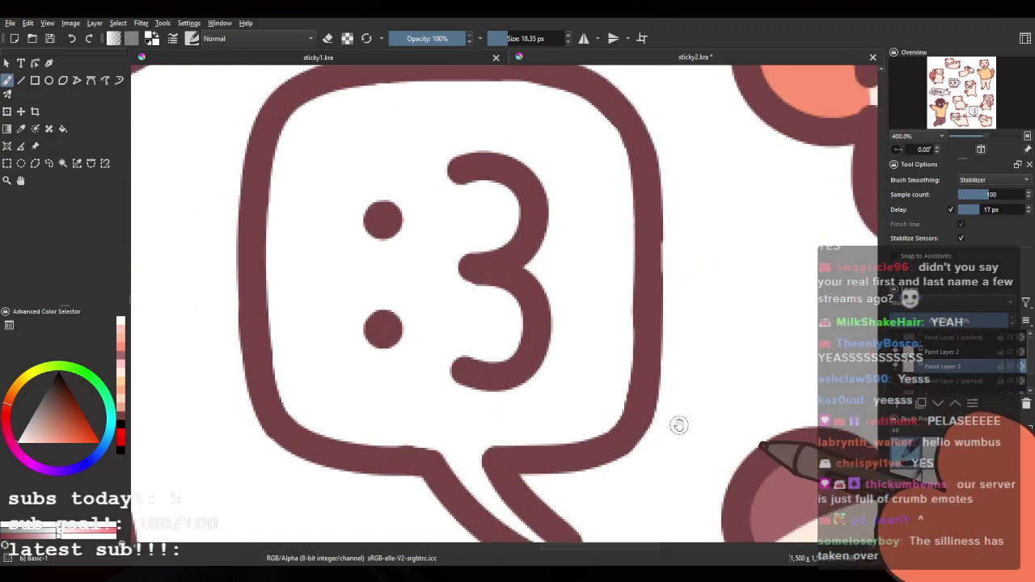
scroll(673, 405, "down", 5)
left_click_drag(605, 326, 227, 178)
left_click(62, 128)
scroll(305, 308, "up", 2)
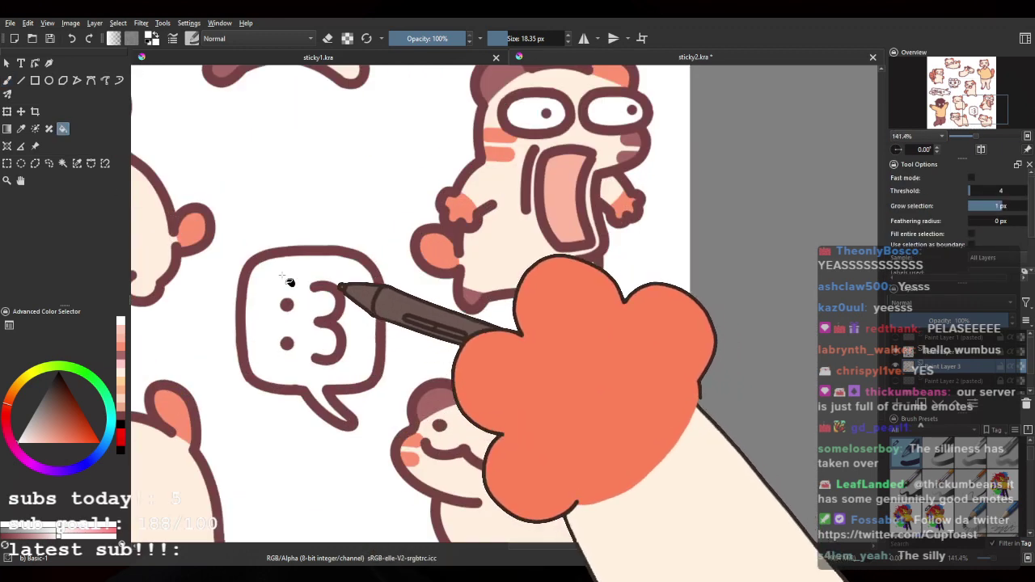
scroll(308, 297, "down", 3)
left_click_drag(353, 307, 632, 377)
left_click(8, 80)
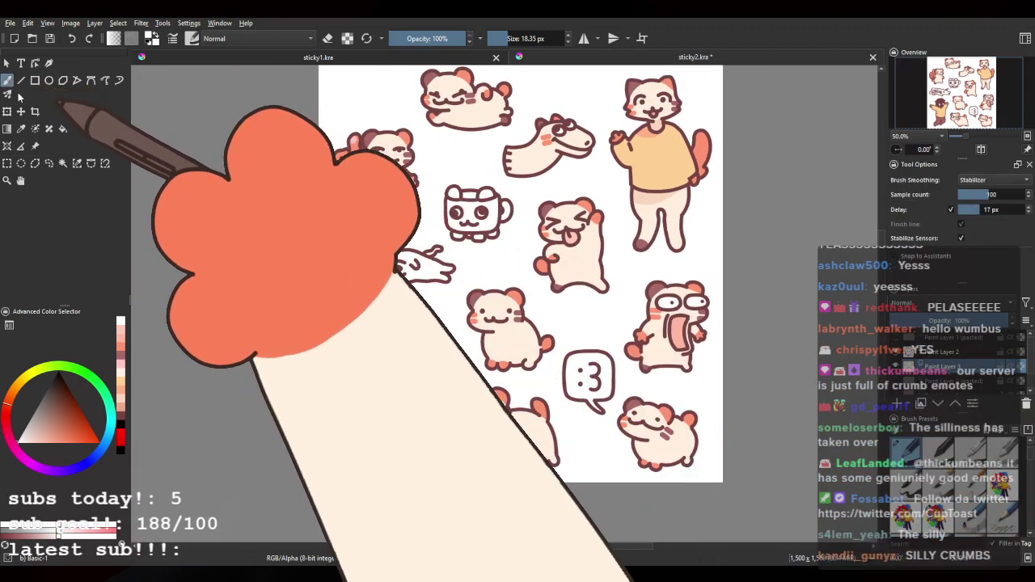
Step: Fill the front of the cat mug with the cream colour sampled from the neighbouring cat's body
scroll(403, 214, "up", 4)
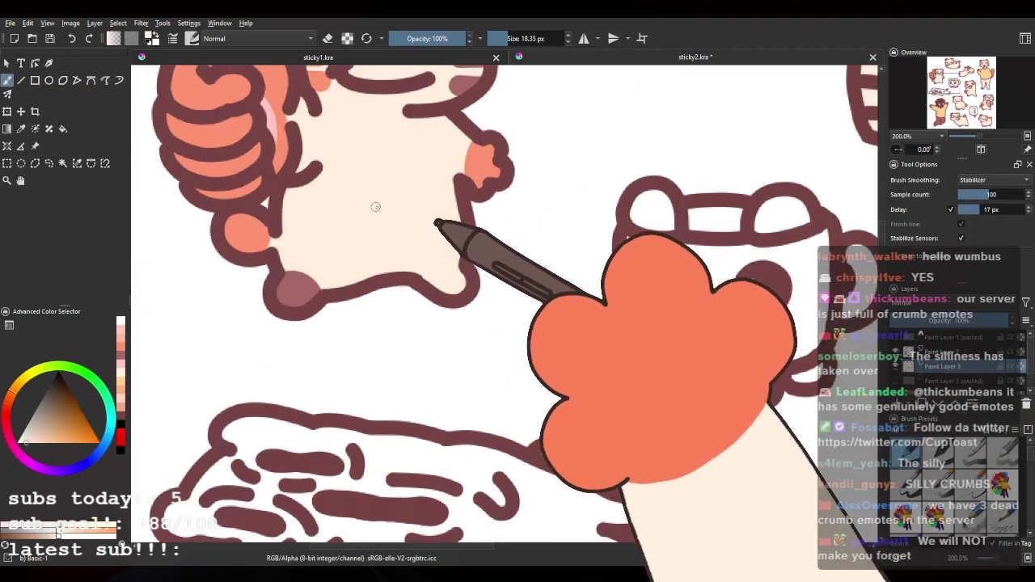
left_click_drag(486, 238, 228, 208)
left_click(62, 129)
left_click(472, 236)
mouse_move(470, 232)
left_mouse_down()
mouse_move(426, 237)
mouse_move(423, 261)
left_mouse_up()
scroll(426, 237, "up", 1)
left_click(8, 80)
scroll(370, 226, "down", 3)
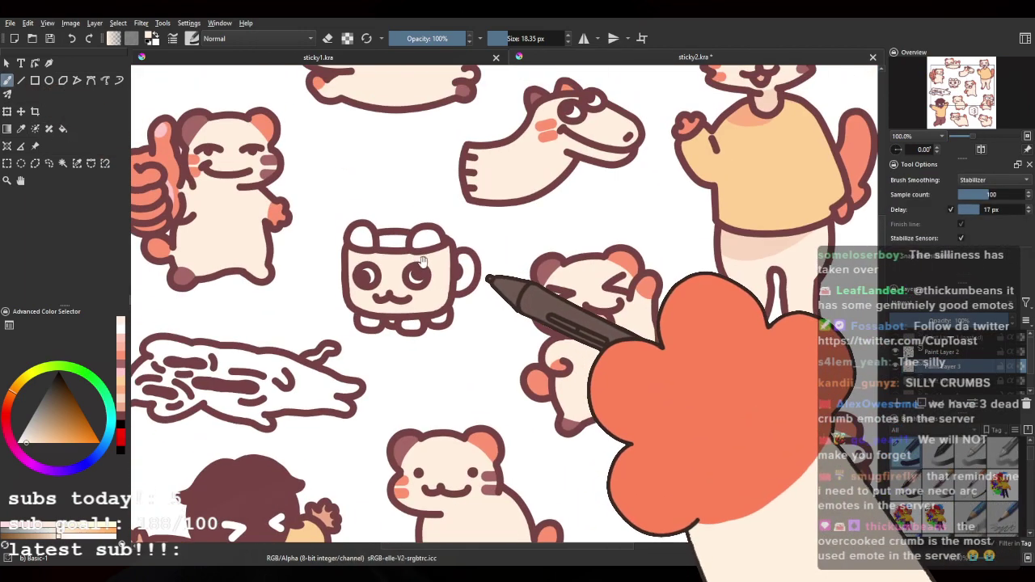
Step: Paint the cat mug's rear right foot cream
scroll(422, 262, "up", 3)
scroll(421, 262, "down", 3)
left_click_drag(423, 307, 462, 280)
scroll(462, 282, "up", 3)
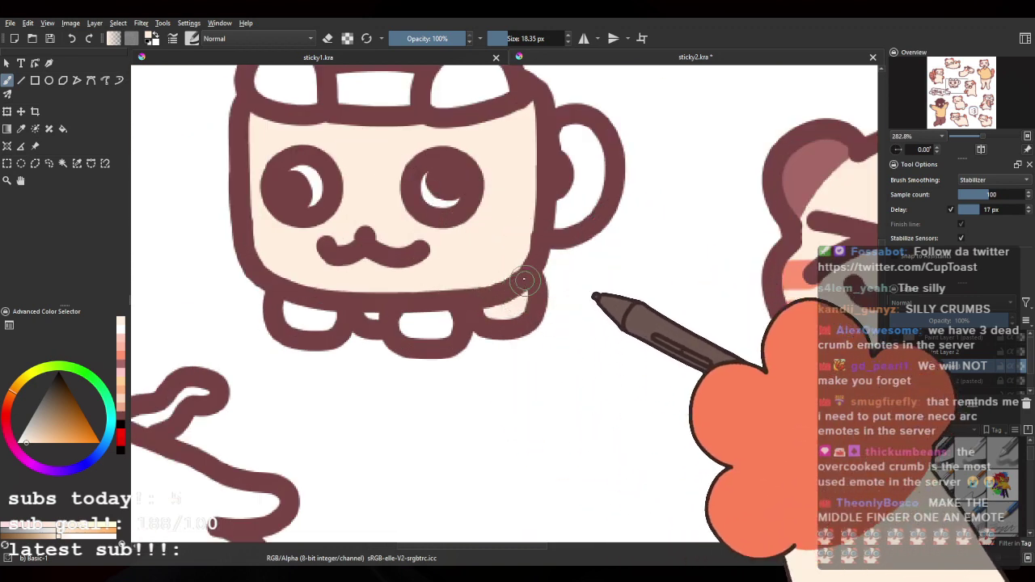
Step: Sample the mauve from the tongue-out cat's ear and colour the mug's rear middle foot and left ear
left_click(791, 174, "ctrl")
left_click_drag(370, 318, 379, 315)
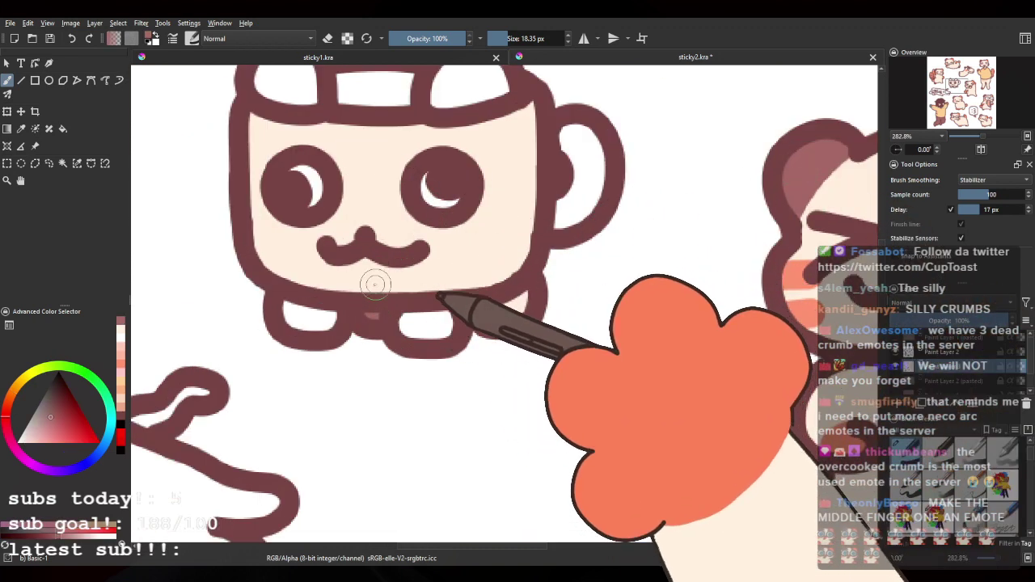
left_click_drag(429, 180, 444, 293)
mouse_move(305, 183)
left_mouse_down()
mouse_move(285, 166)
mouse_move(323, 201)
left_mouse_up()
Step: Paint two mauve stripes on the mug's right cheek, undoing unsatisfactory strokes
left_click_drag(494, 324, 534, 318)
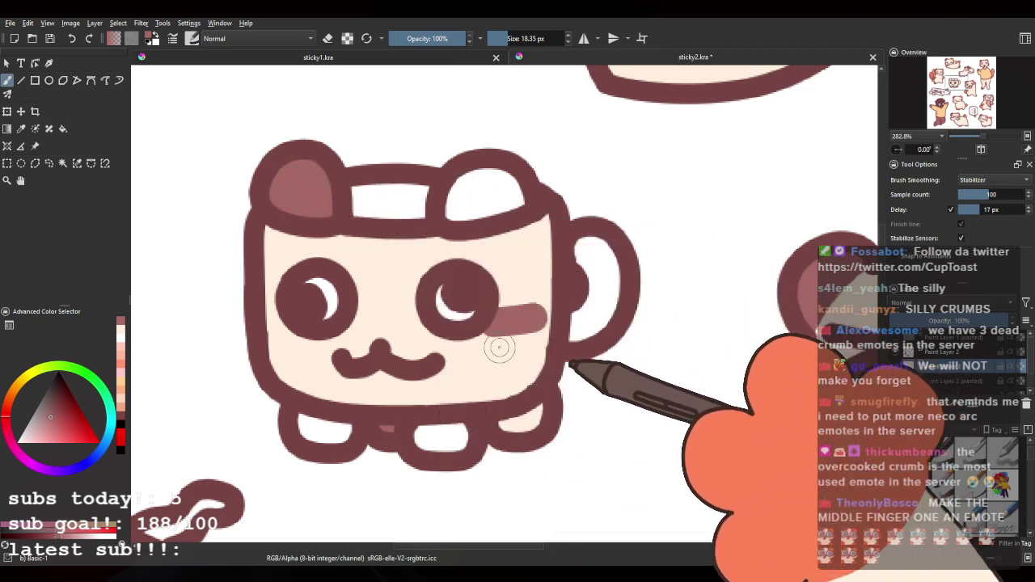
left_click_drag(496, 353, 545, 353)
key("ctrl+z")
key("ctrl+z")
Step: Sample the orange from the tongue-out cat and colour the mug's right ear, handle opening and two front feet
left_click_drag(687, 294, 472, 235)
left_click(822, 200, "ctrl")
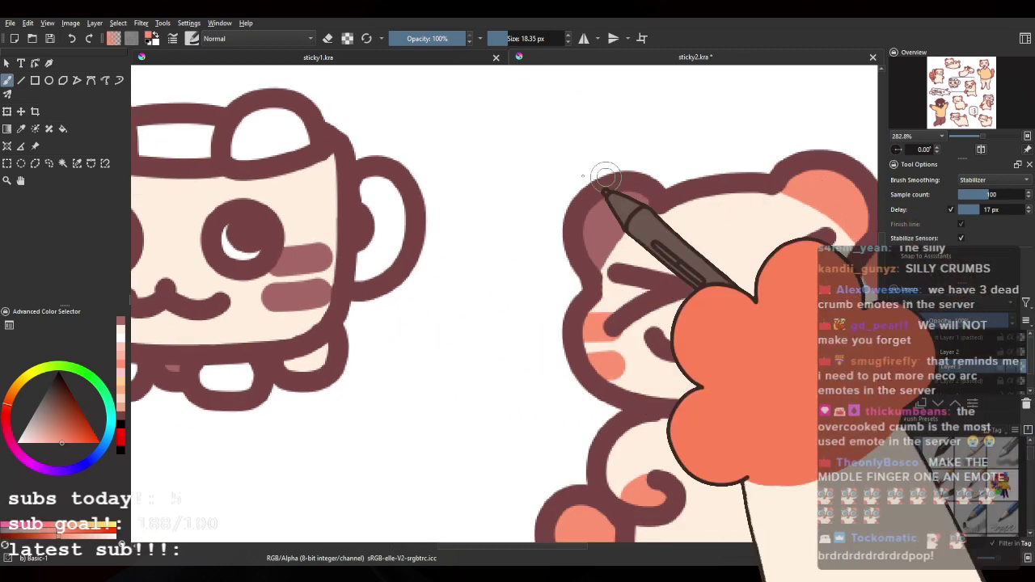
left_click_drag(495, 173, 689, 214)
mouse_move(456, 164)
left_mouse_down()
mouse_move(445, 174)
mouse_move(473, 189)
mouse_move(509, 188)
left_mouse_up()
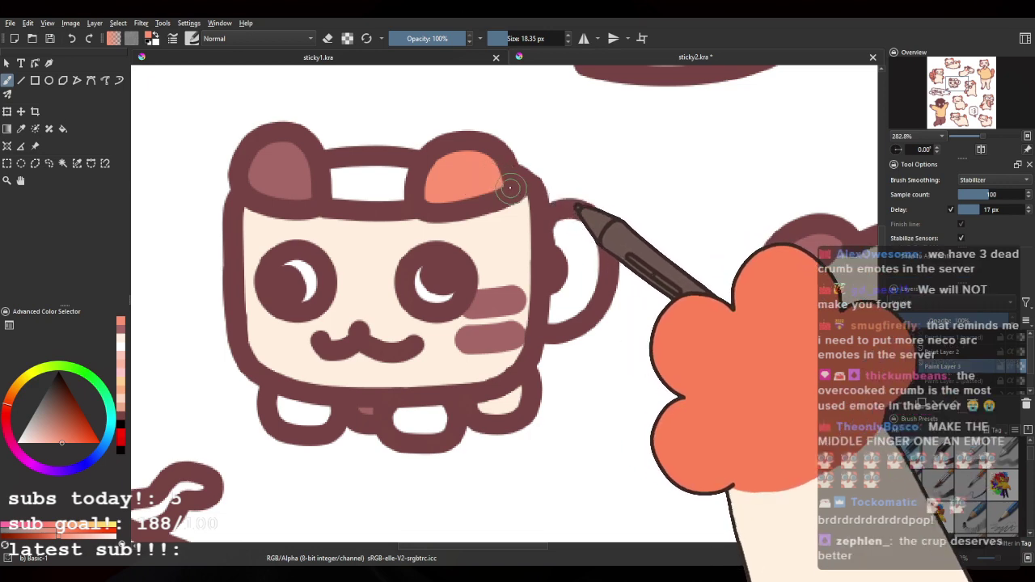
mouse_move(566, 229)
left_mouse_down()
mouse_move(591, 272)
mouse_move(581, 228)
left_mouse_up()
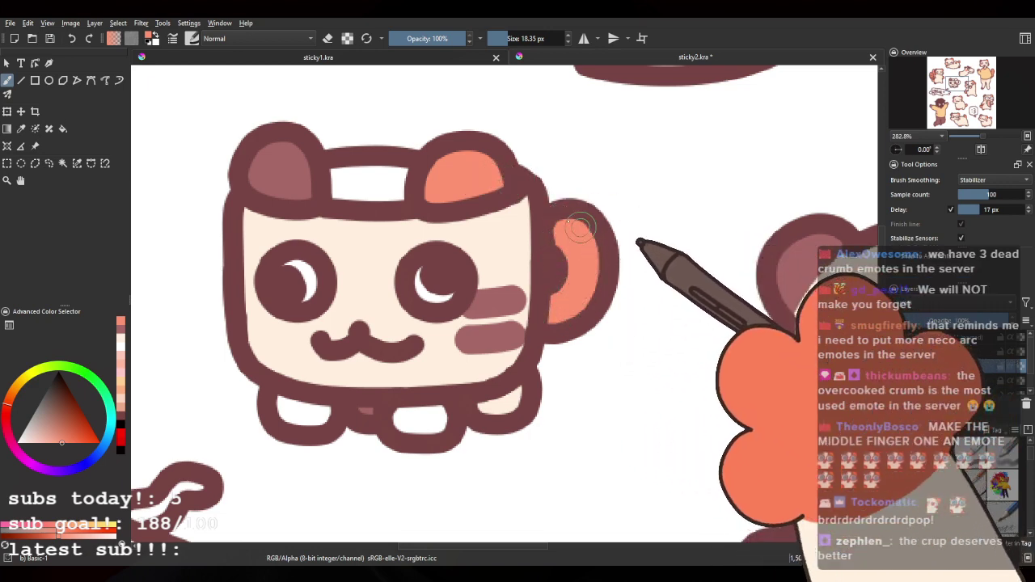
left_click_drag(414, 330, 480, 331)
left_click_drag(357, 399, 392, 414)
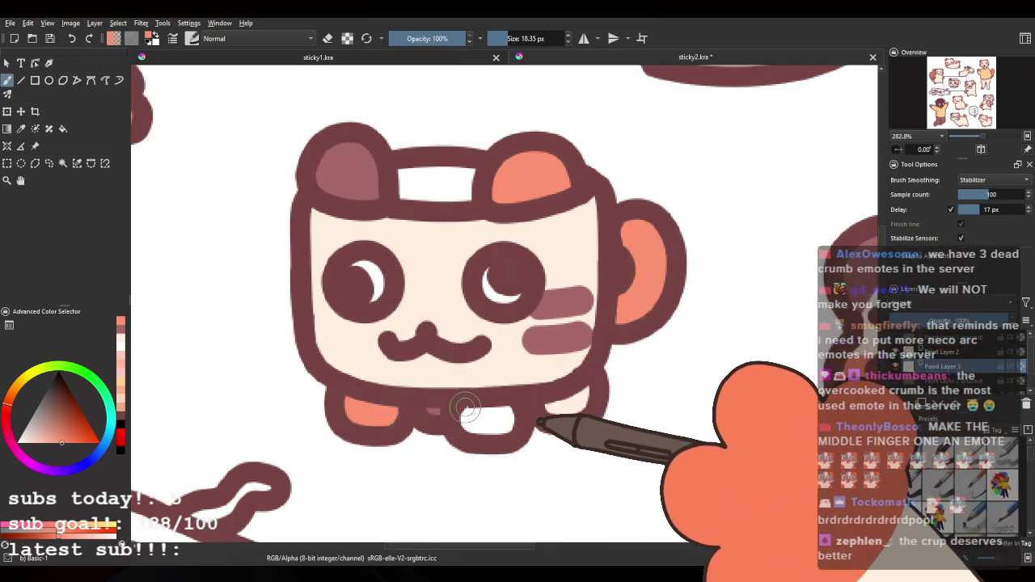
Step: Paint two orange stripes on the mug's left cheek, undoing an unsatisfactory stroke
left_click_drag(320, 297, 305, 294)
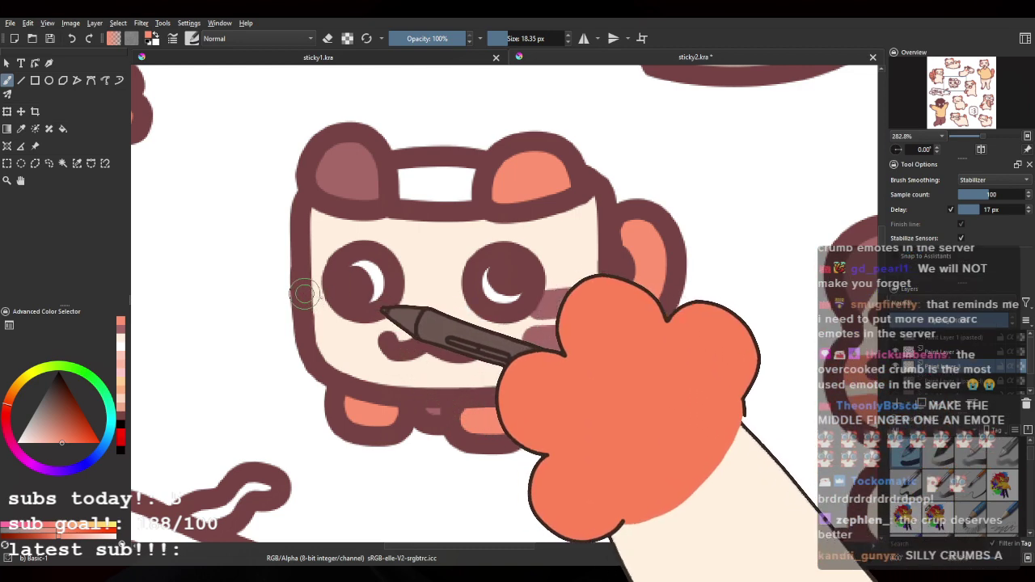
left_click_drag(313, 329, 345, 337)
key("ctrl+z")
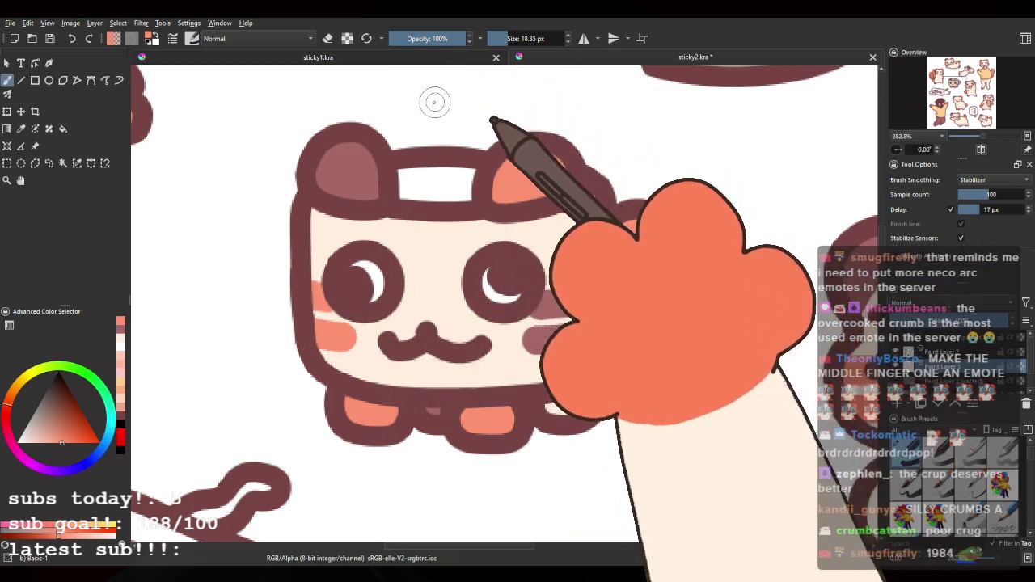
Step: Sample the tan chest colour from sticky1.kra and paint the inside of the mug's rim in sticky2.kra with it
left_click(518, 56)
left_click(350, 357, "ctrl")
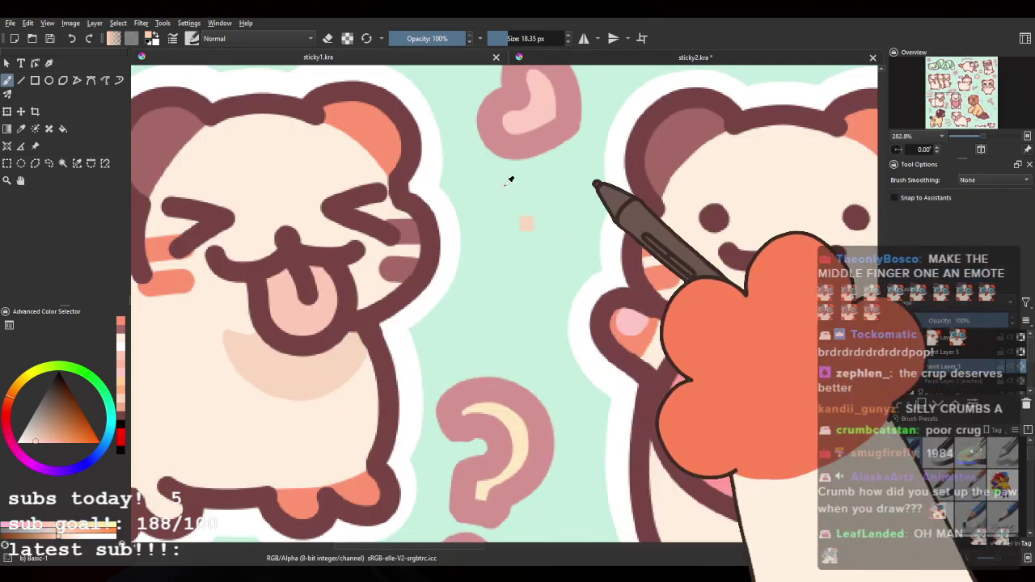
left_click(608, 58)
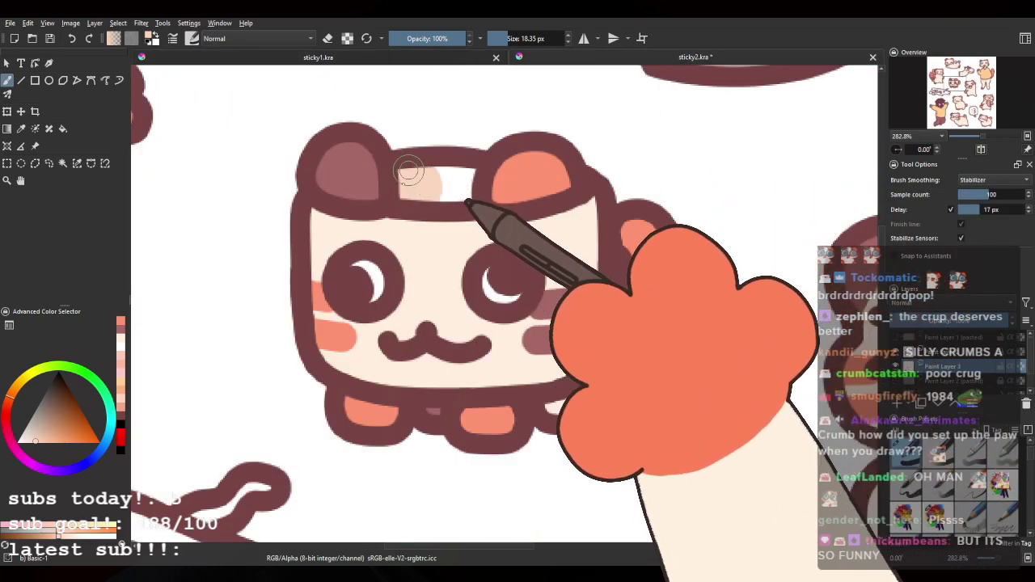
left_click_drag(414, 176, 463, 185)
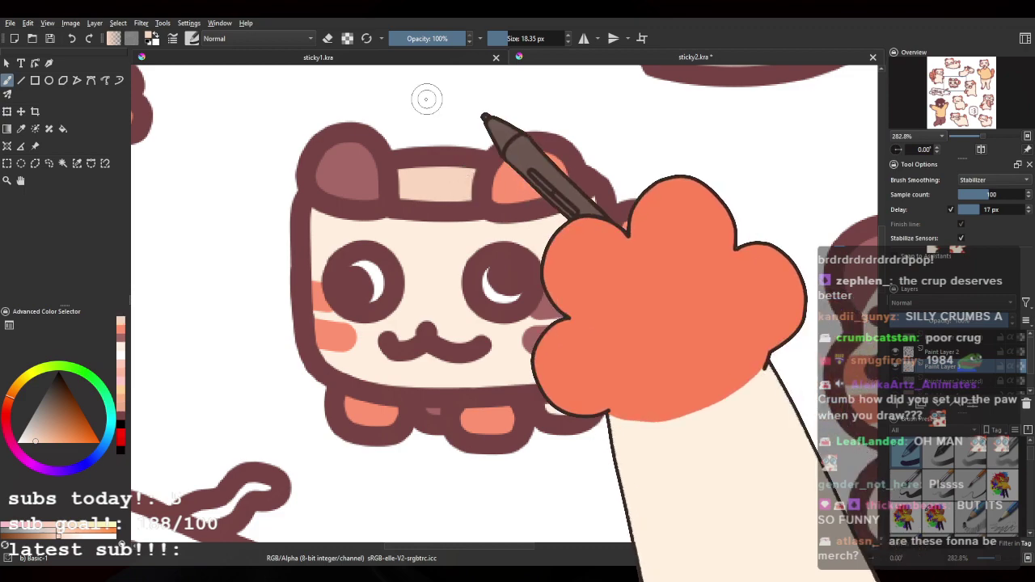
Step: Paint a rounded tan chest patch below the thumbs-up cat's chin with a 12.14 px brush
scroll(527, 166, "down", 6)
scroll(414, 188, "up", 4)
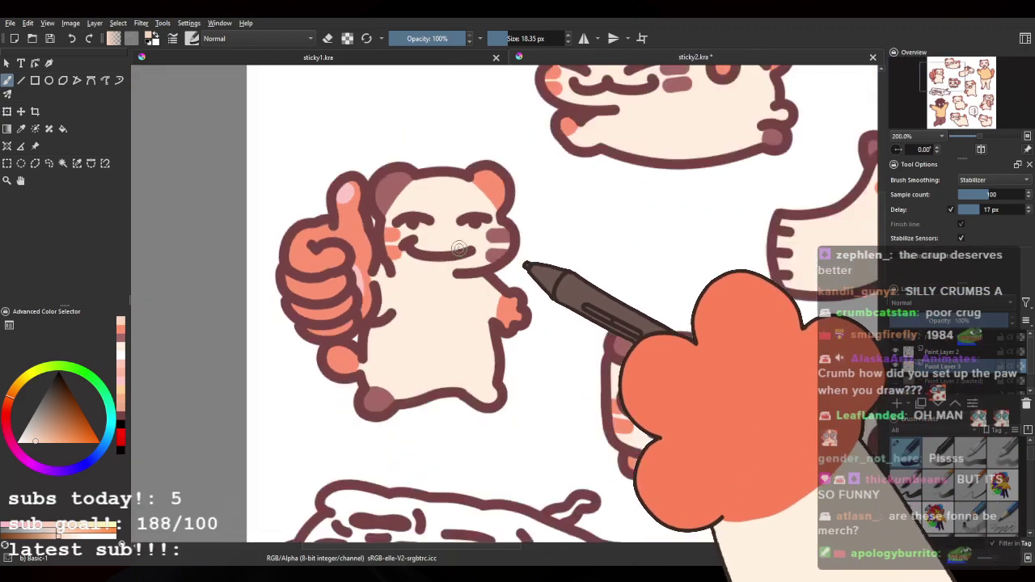
scroll(414, 189, "down", 3)
scroll(472, 212, "up", 6)
left_click_drag(379, 262, 389, 203)
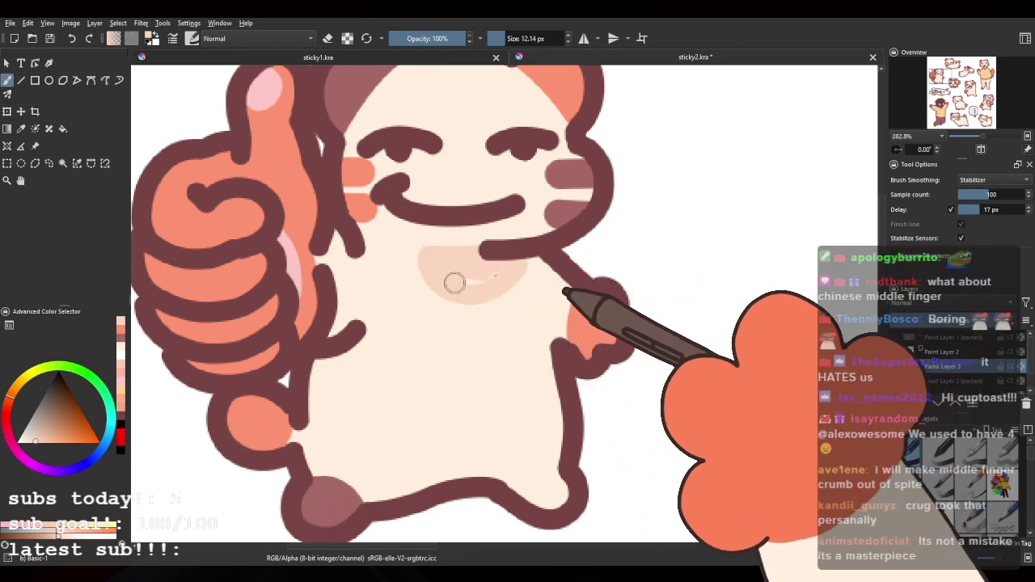
left_click_drag(782, 190, 686, 348)
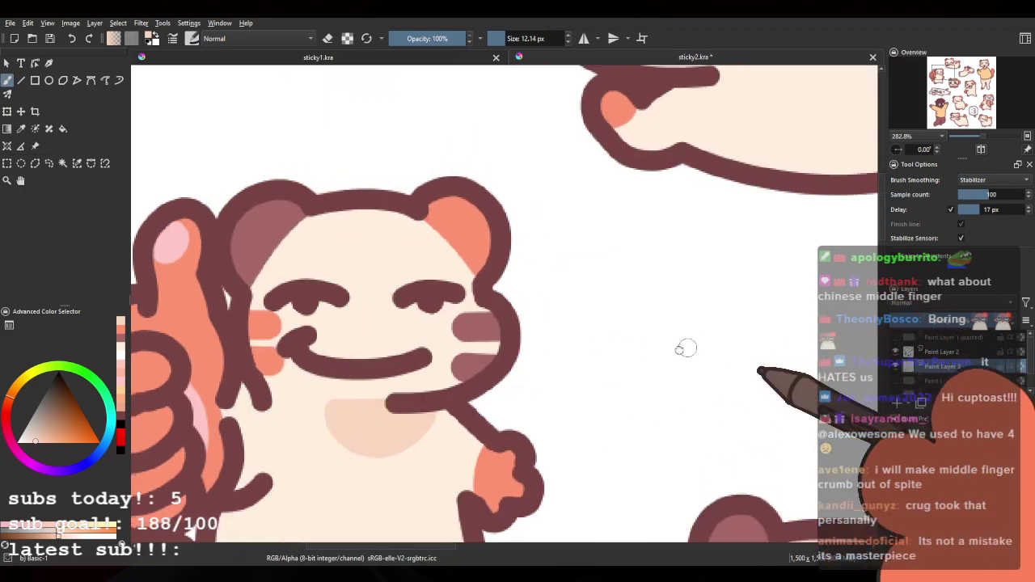
Step: Touch up the top edge of the thumbs-up cat's chest patch with sampled cream and pick the tan again
left_click_drag(770, 229, 564, 402)
left_click_drag(259, 504, 525, 296)
left_click(358, 426, "ctrl")
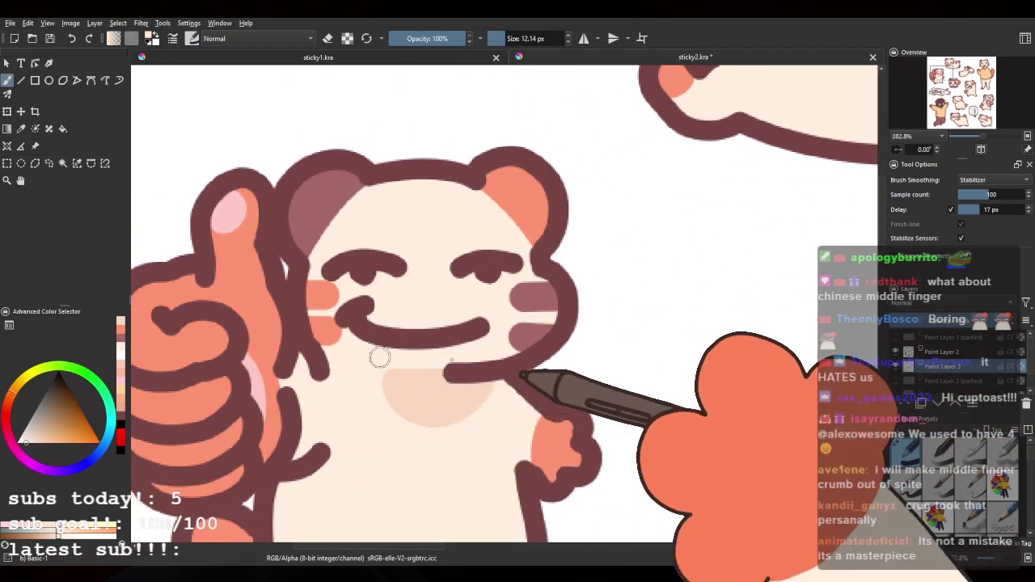
left_click(430, 408, "ctrl")
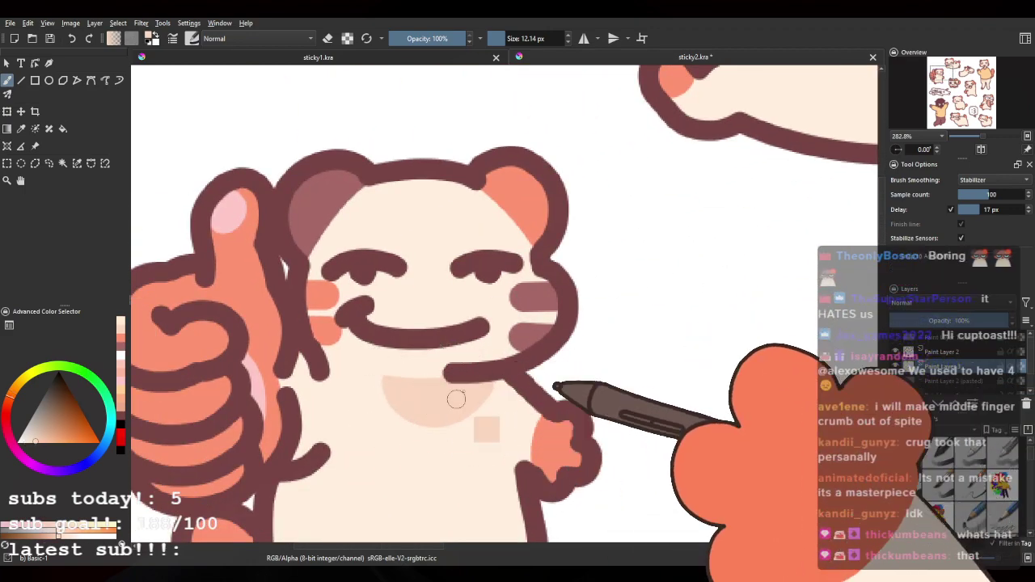
Step: Paint a curved tan chest patch under the chin of the lying cat
left_click_drag(599, 93, 387, 309)
left_click_drag(579, 179, 474, 213)
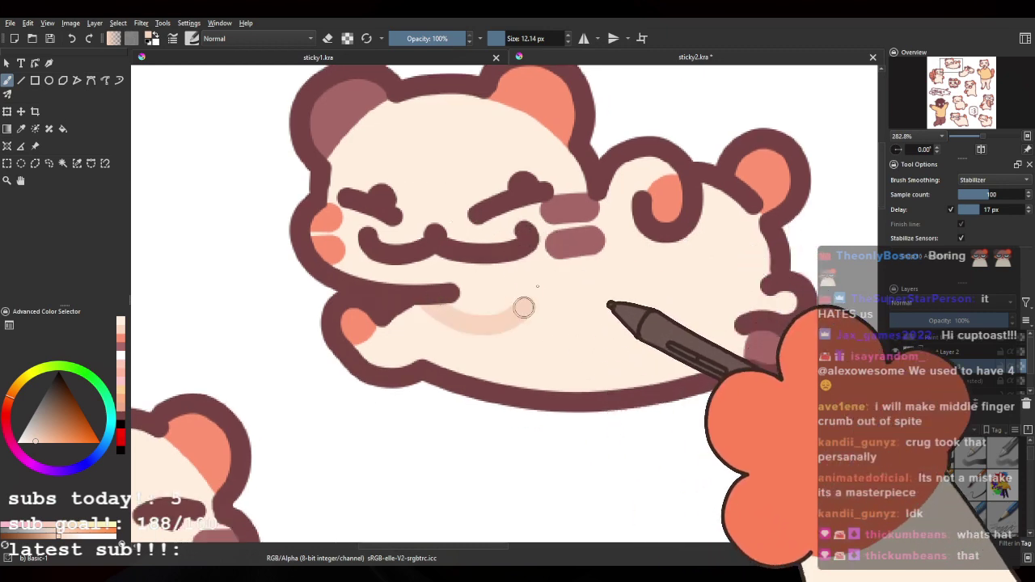
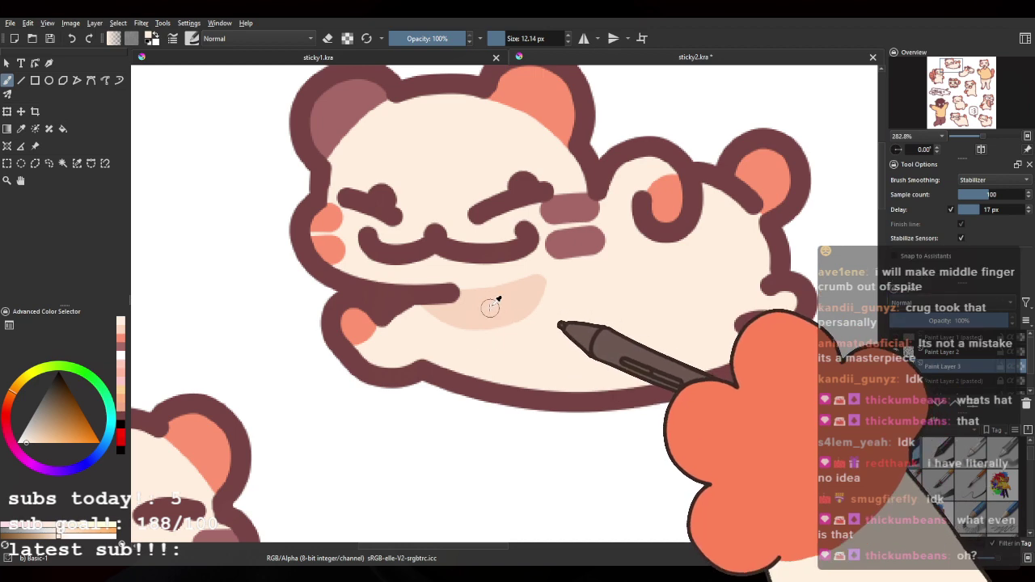
Step: Paint a tan patch on the long-necked cat's throat below the jaw and erase the paint outside the outline
left_click_drag(807, 457, 601, 354)
left_click_drag(767, 444, 550, 291)
left_click_drag(667, 329, 499, 314)
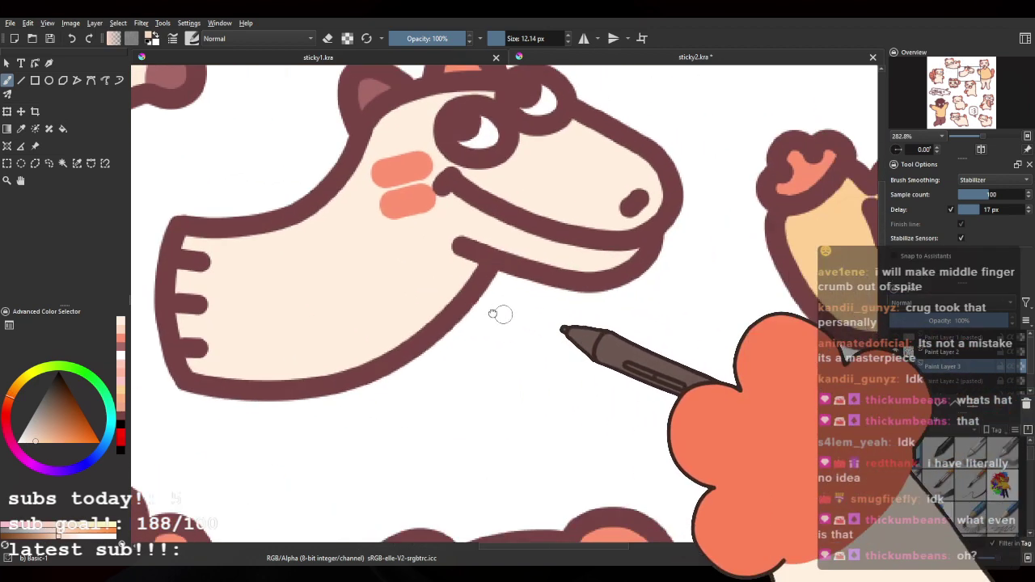
left_click_drag(509, 254, 491, 311)
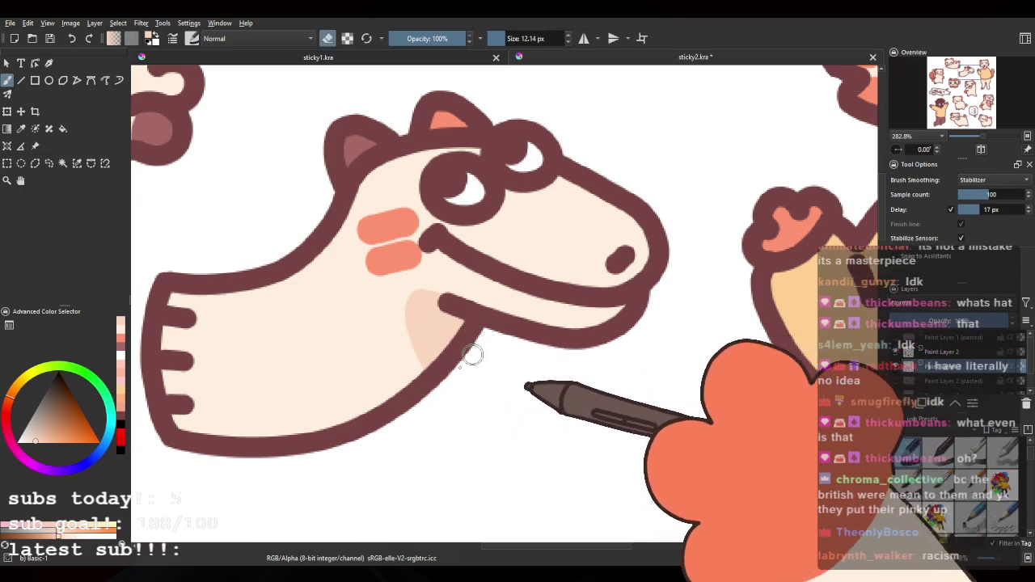
left_click_drag(478, 328, 650, 296)
Step: Turn on alpha preservation and paint a curved tan chest patch beneath the tongue-out cat's head
left_click_drag(529, 305, 434, 318)
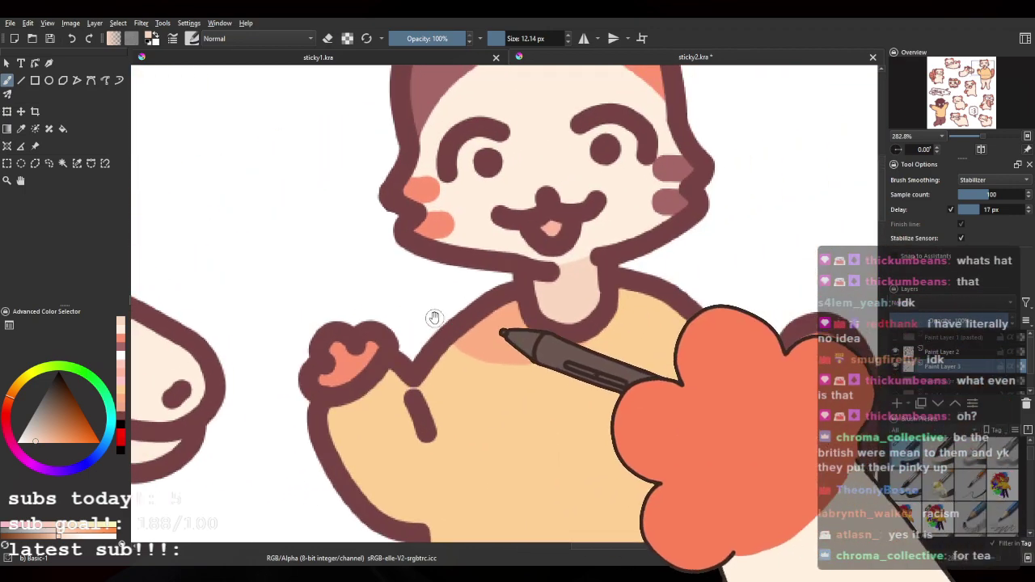
left_click_drag(443, 387, 515, 185)
left_click_drag(398, 482, 684, 344)
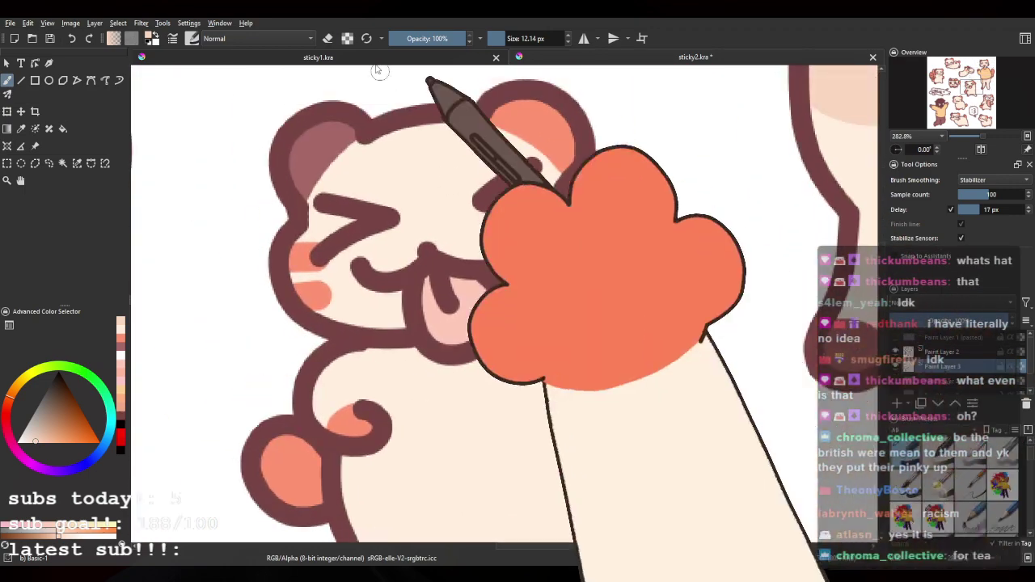
left_click(349, 39)
left_click_drag(394, 371, 370, 316)
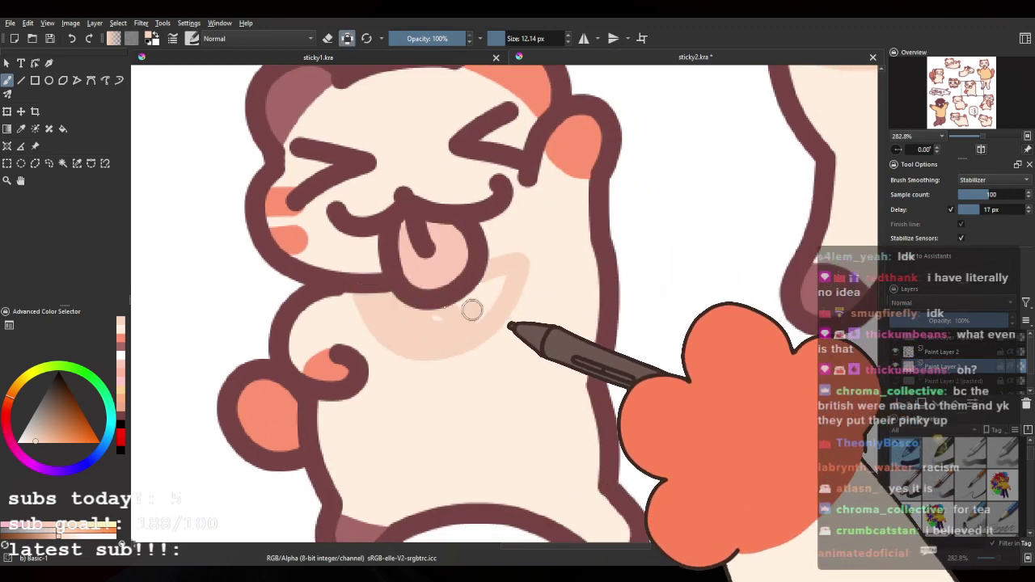
left_click_drag(498, 275, 511, 317)
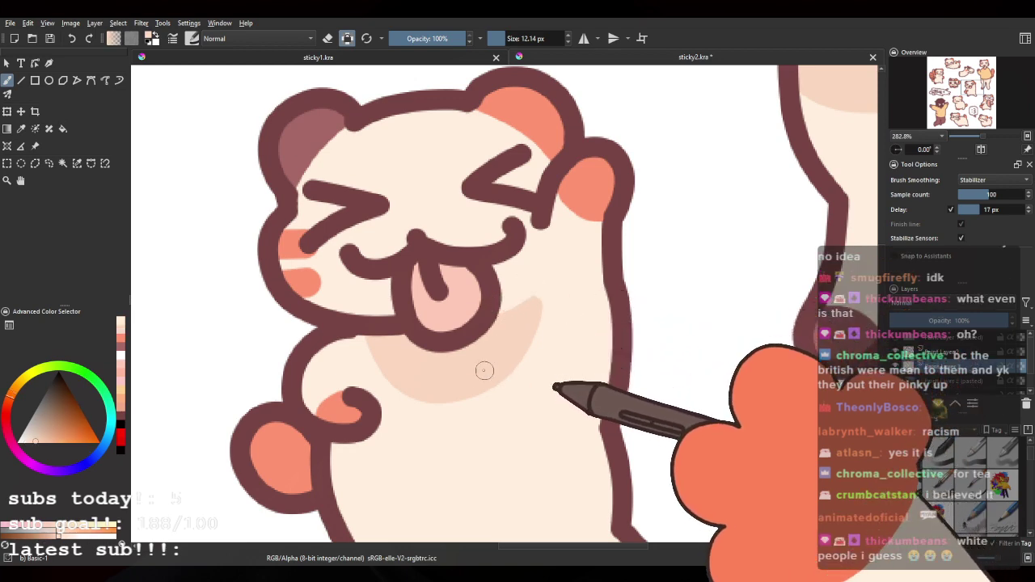
Step: Try painting a long, wide tan chest patch curving around the jaw of the open-mouthed, screaming cat
left_click_drag(753, 539, 395, 155)
left_click_drag(673, 444, 482, 333)
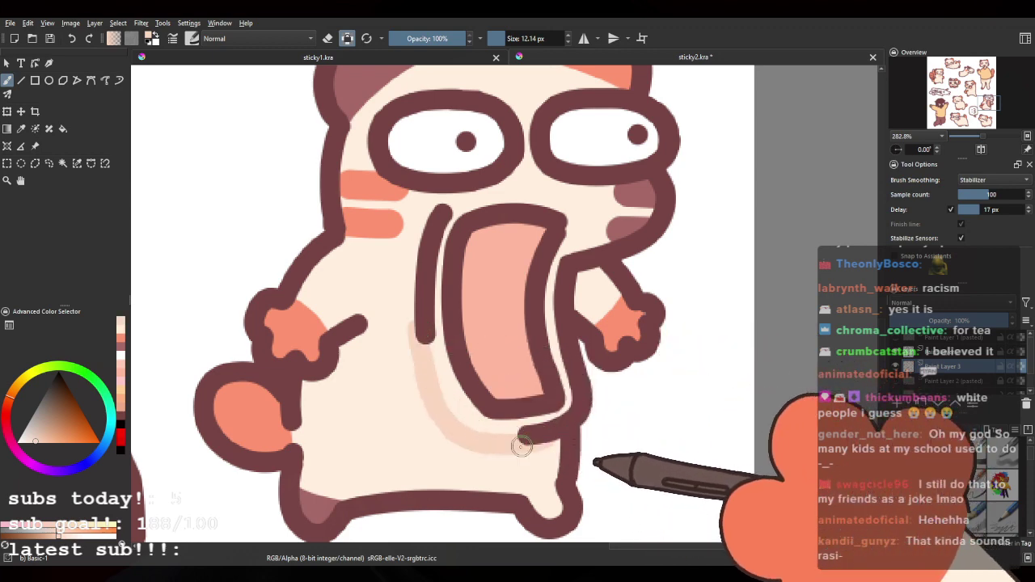
left_click_drag(386, 281, 402, 338)
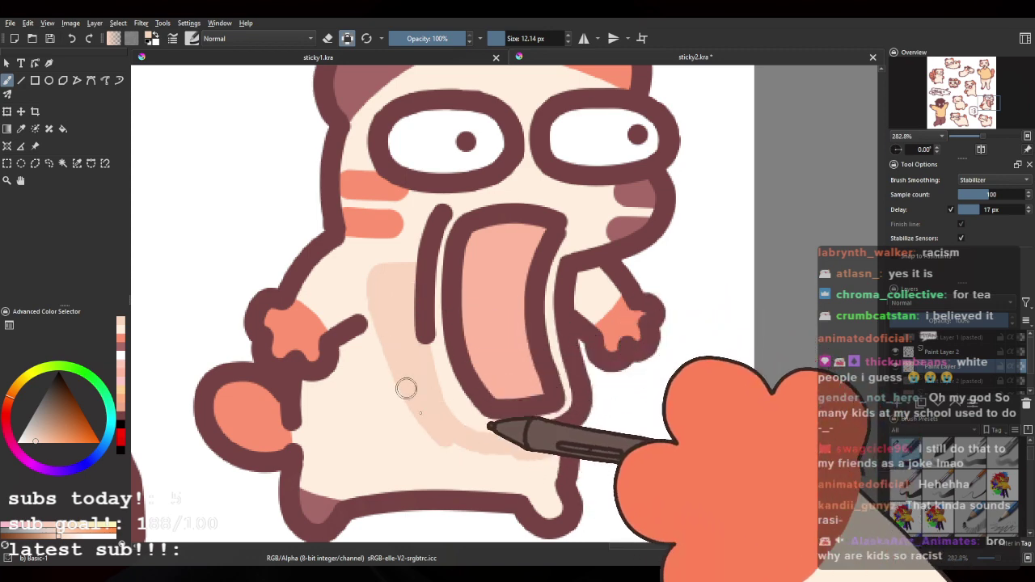
left_click_drag(406, 389, 476, 439)
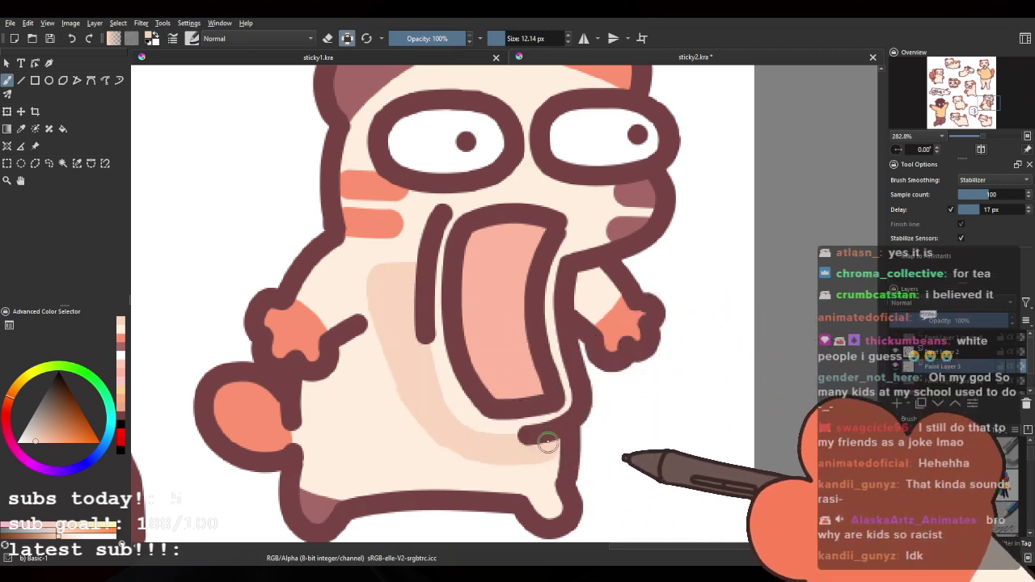
mouse_move(378, 288)
left_mouse_down()
mouse_move(481, 460)
mouse_move(552, 463)
left_mouse_up()
mouse_move(382, 319)
left_mouse_down()
mouse_move(502, 446)
mouse_move(550, 462)
left_mouse_up()
key("ctrl+z")
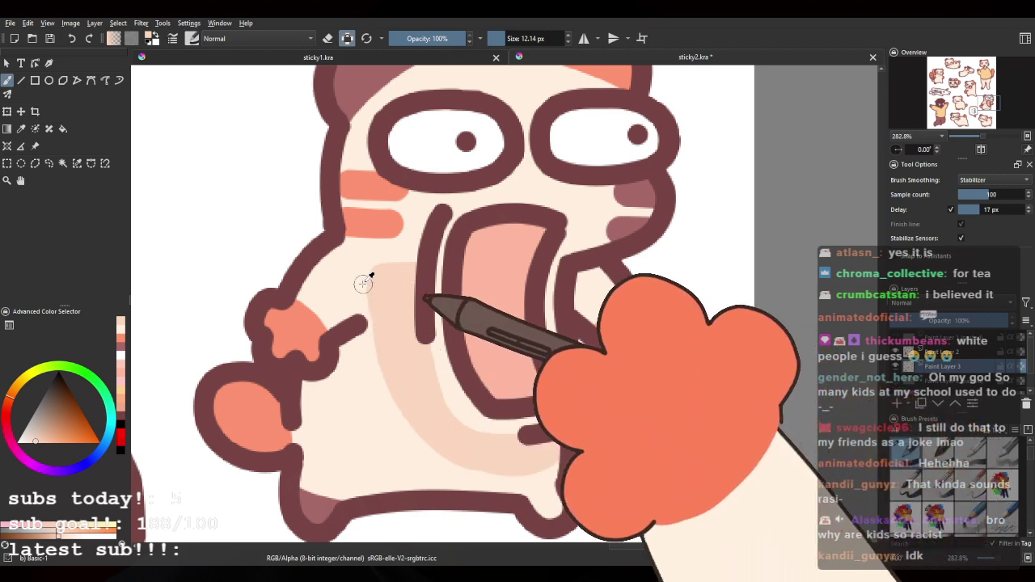
Step: Trim the outer edge of the screaming cat's long tan patch with sampled cream and pick the tan again
key("minus")
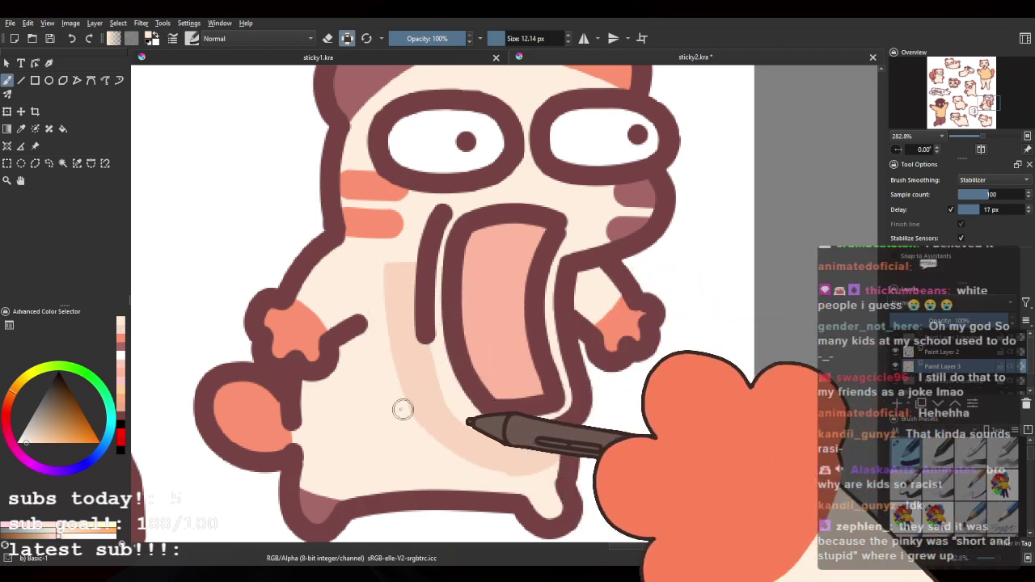
key("equal")
key("minus")
key("equal")
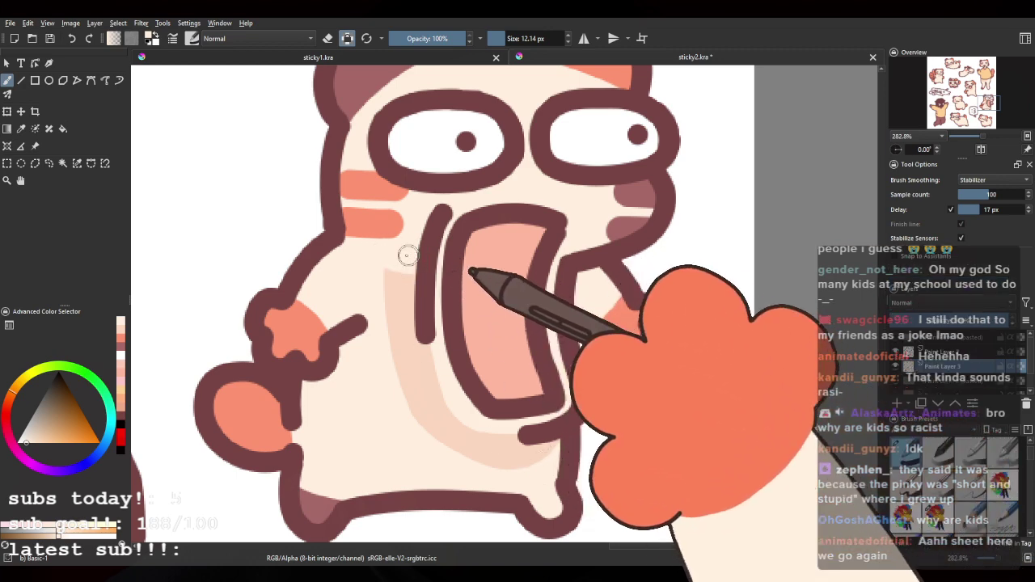
key("minus")
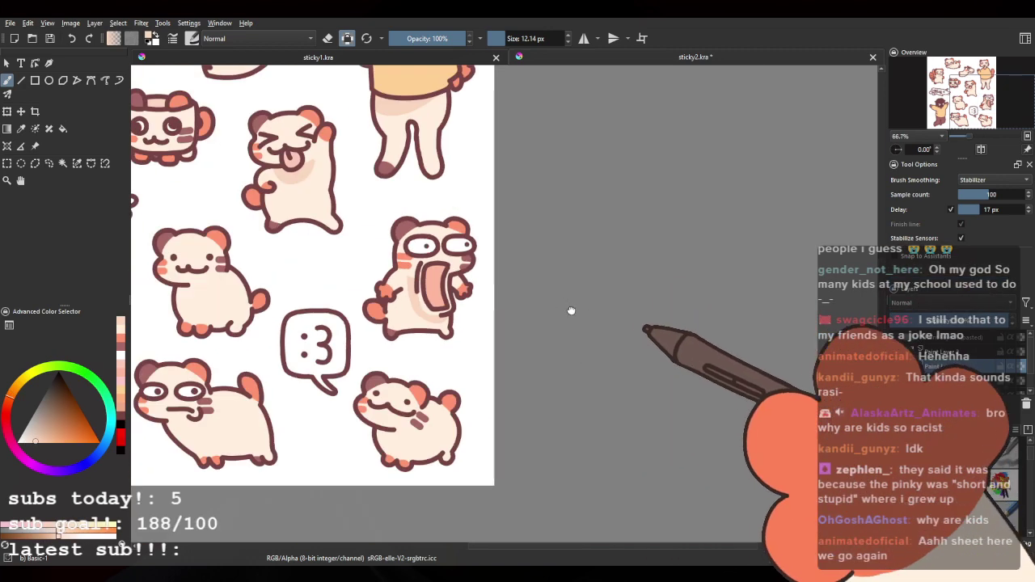
key("equal")
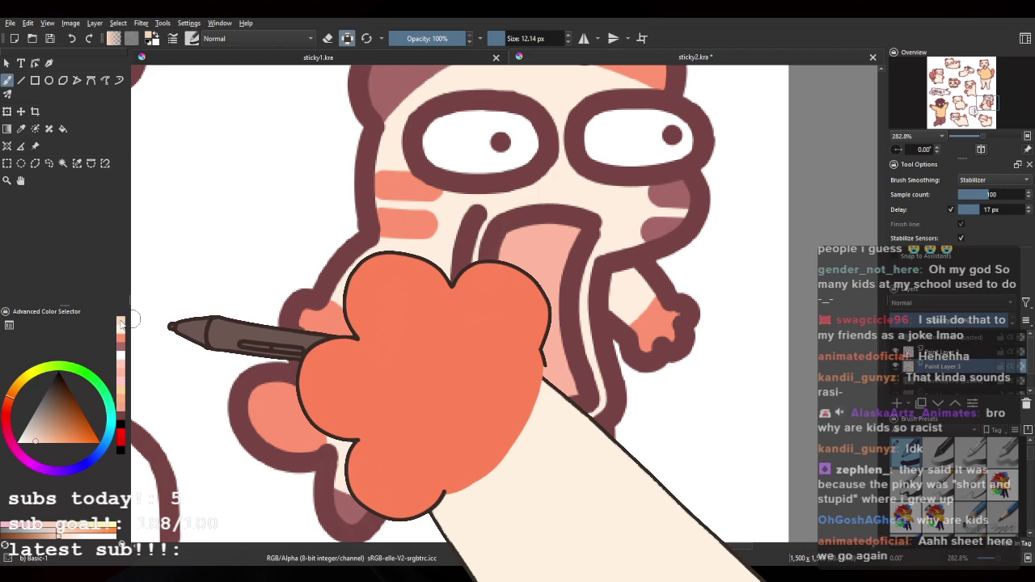
Step: Paint a small tan patch beside the screaming cat's cheek line and another under the chin of the tilted-head smiling cat
left_click_drag(356, 250, 382, 267)
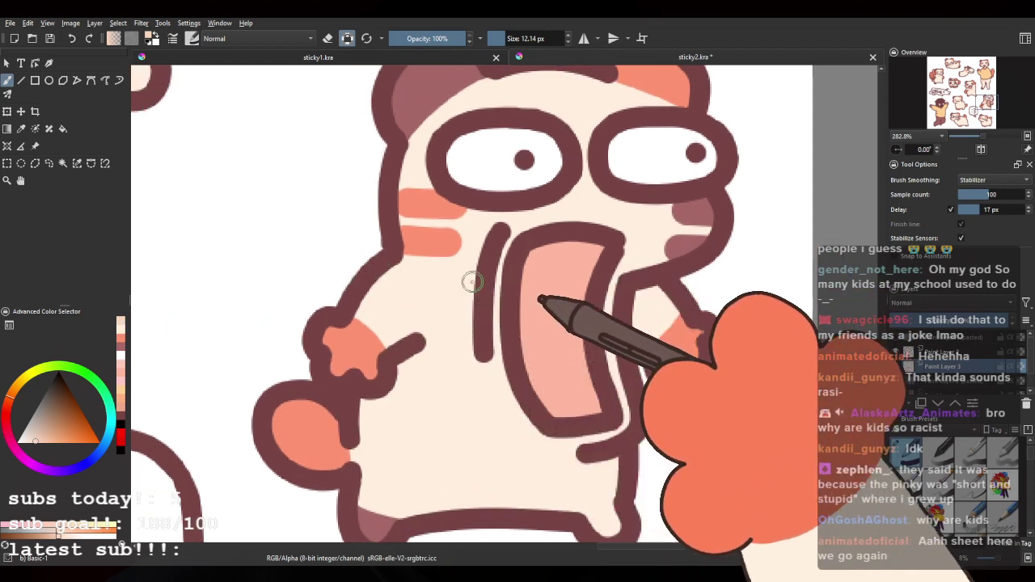
left_click_drag(472, 281, 442, 280)
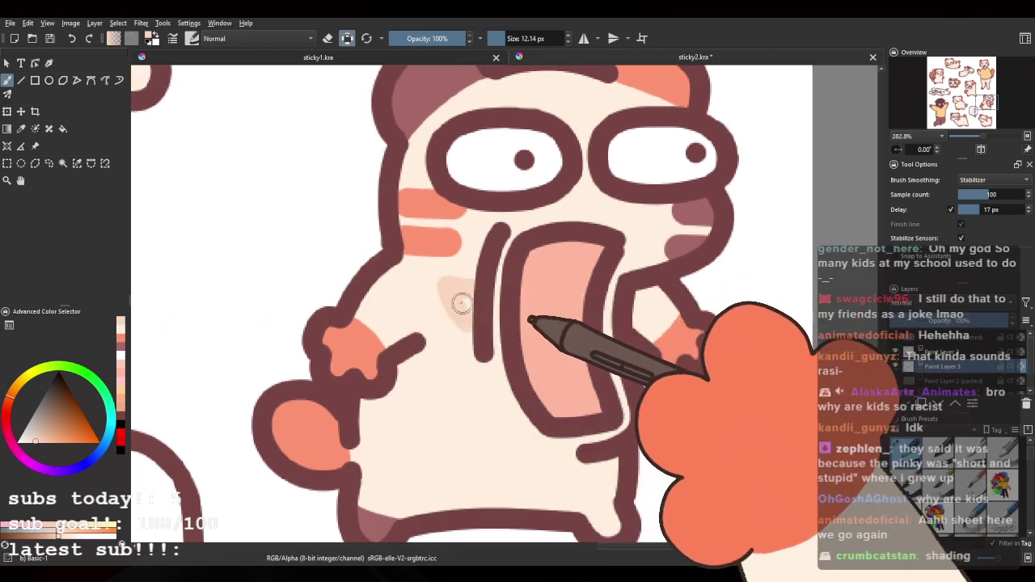
left_click_drag(496, 236, 610, 409)
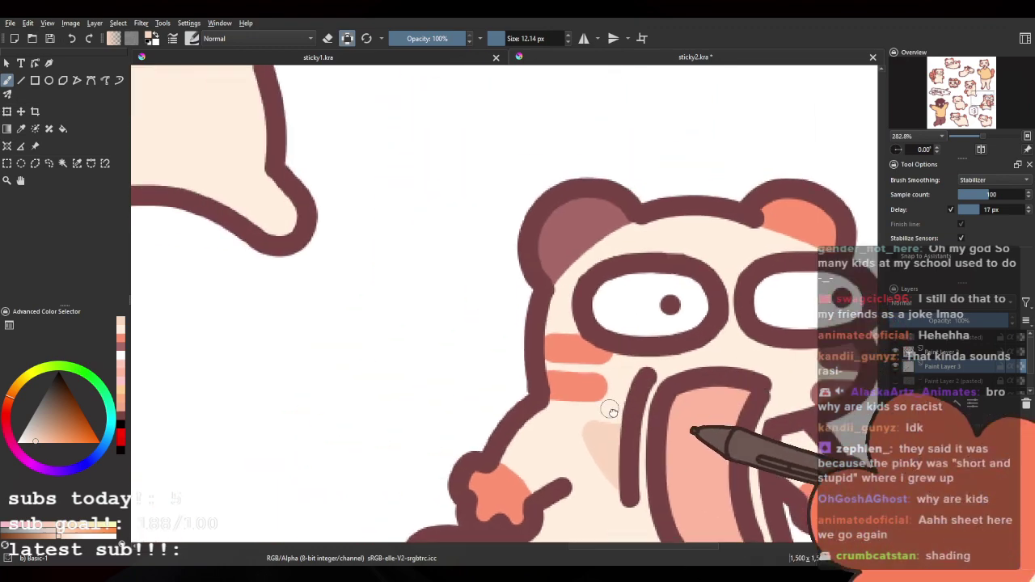
left_click_drag(498, 442, 542, 170)
mouse_move(345, 480)
left_mouse_down()
mouse_move(373, 354)
mouse_move(339, 195)
left_mouse_up()
left_click_drag(453, 453, 337, 254)
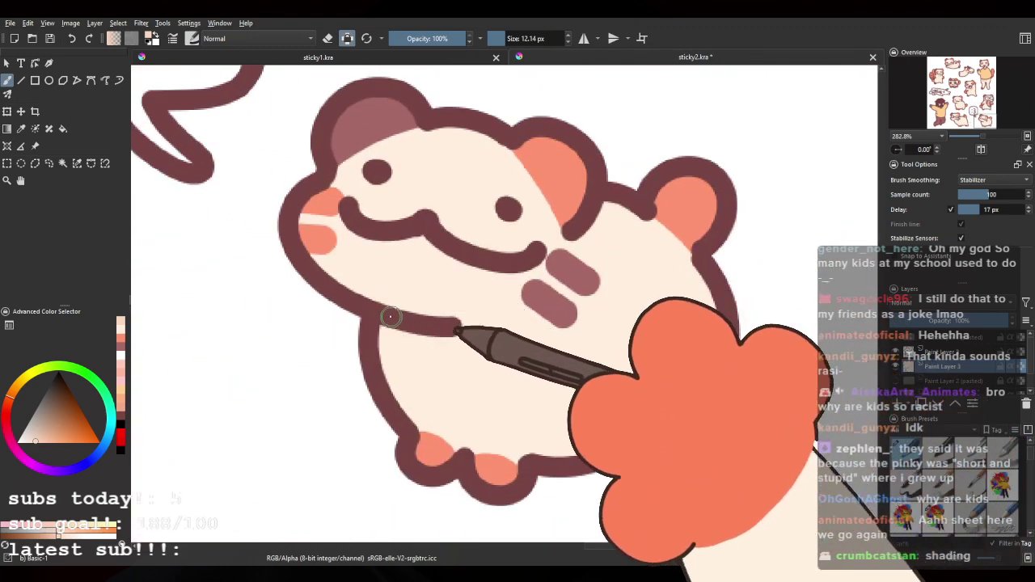
mouse_move(380, 347)
left_mouse_down()
mouse_move(421, 336)
mouse_move(449, 351)
mouse_move(423, 361)
left_mouse_up()
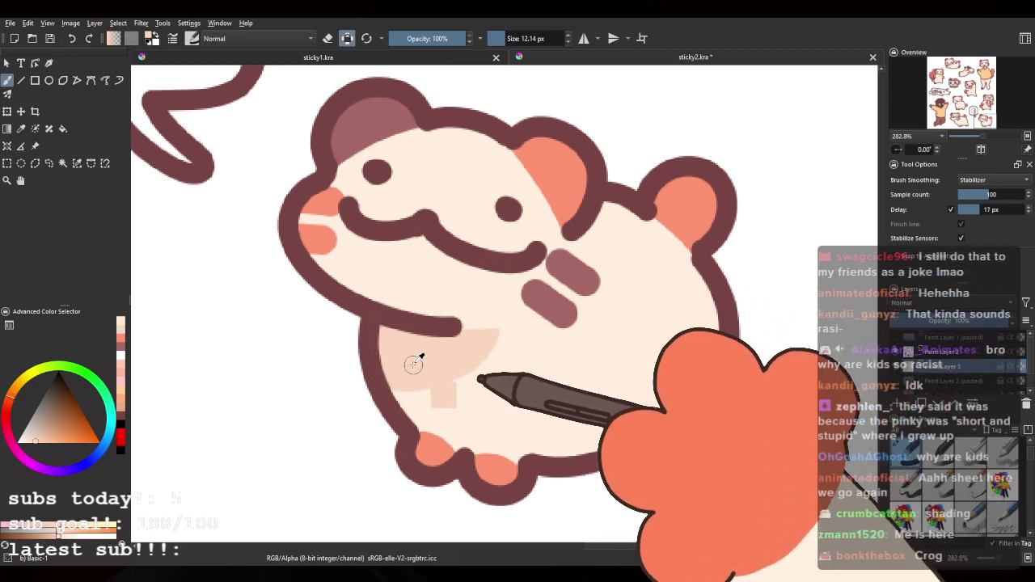
Step: Paint curved tan chest patches beneath the chins of the side-eyed cat and the sitting smiling cat
left_click_drag(311, 351, 698, 335)
mouse_move(146, 351)
left_mouse_down()
mouse_move(441, 314)
mouse_move(614, 395)
left_mouse_up()
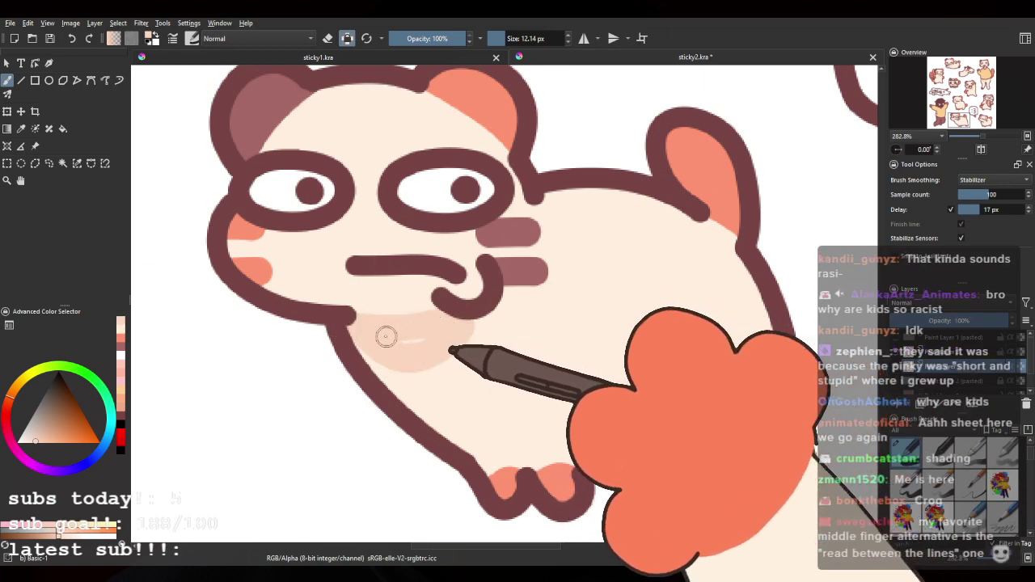
scroll(406, 275, "down", 6)
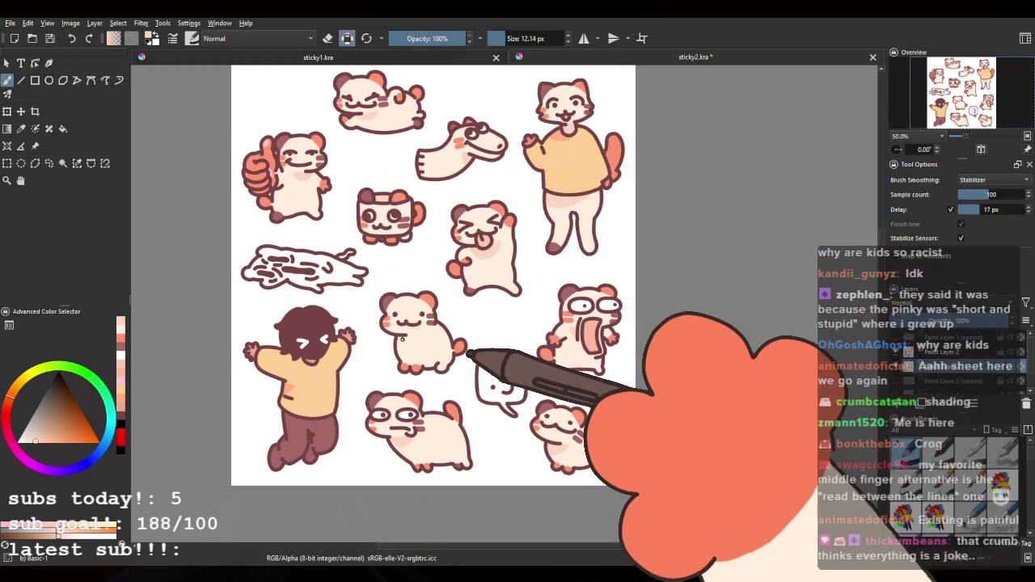
scroll(402, 339, "up", 7)
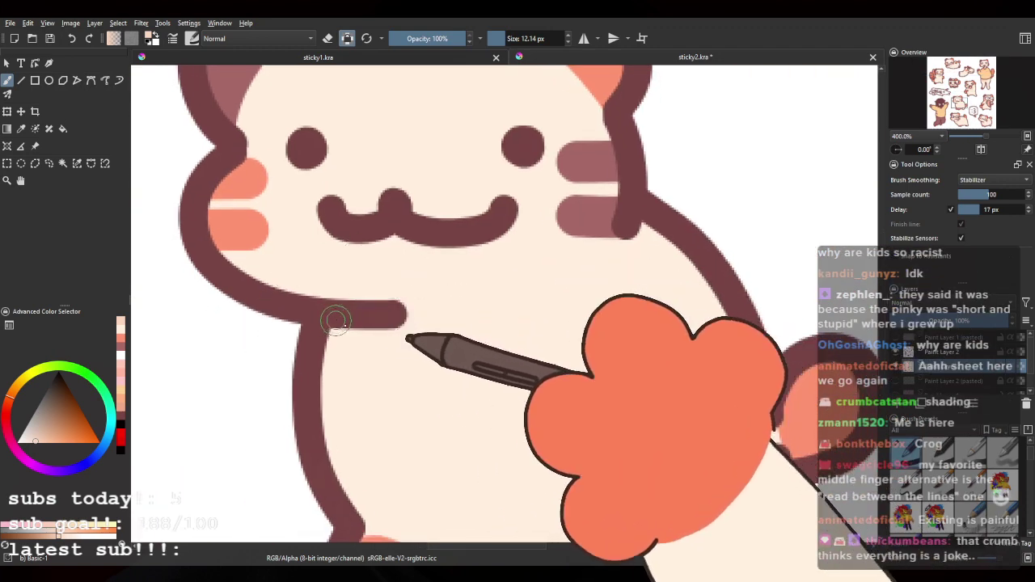
mouse_move(336, 321)
left_mouse_down()
mouse_move(507, 298)
mouse_move(478, 316)
mouse_move(426, 388)
mouse_move(484, 338)
mouse_move(363, 347)
mouse_move(450, 347)
left_mouse_up()
key("ctrl+z")
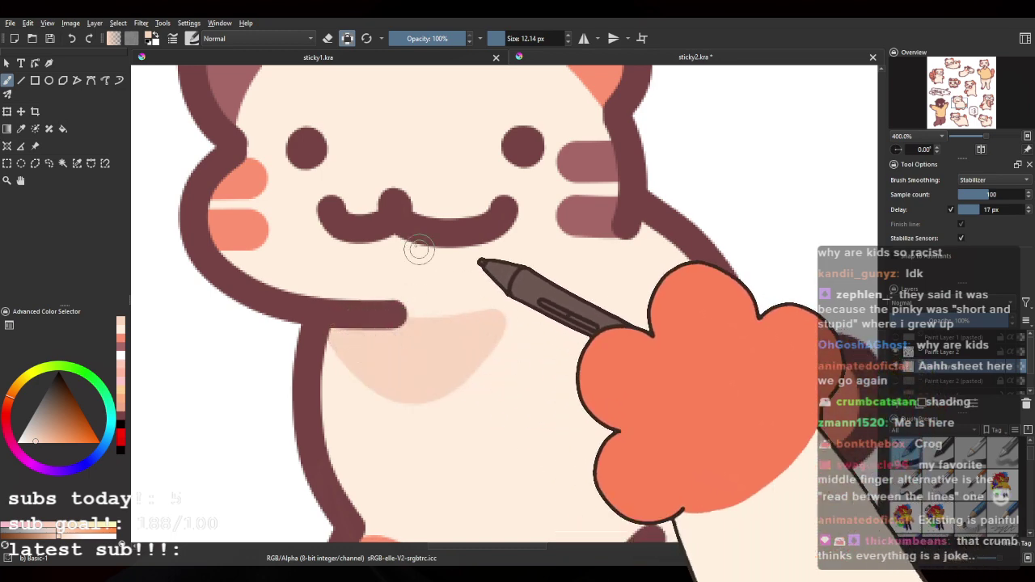
Step: Try filling the flat, wrinkled cat with light pink using the Fill tool
key("f")
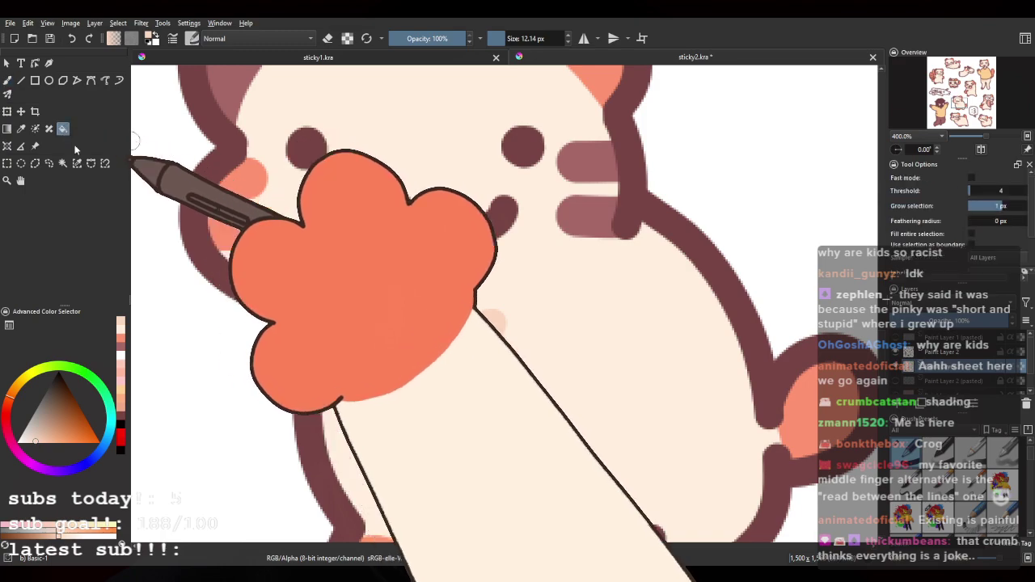
scroll(596, 203, "down", 6)
left_click_drag(474, 92, 449, 212)
scroll(453, 215, "up", 1)
left_click_drag(520, 201, 636, 263)
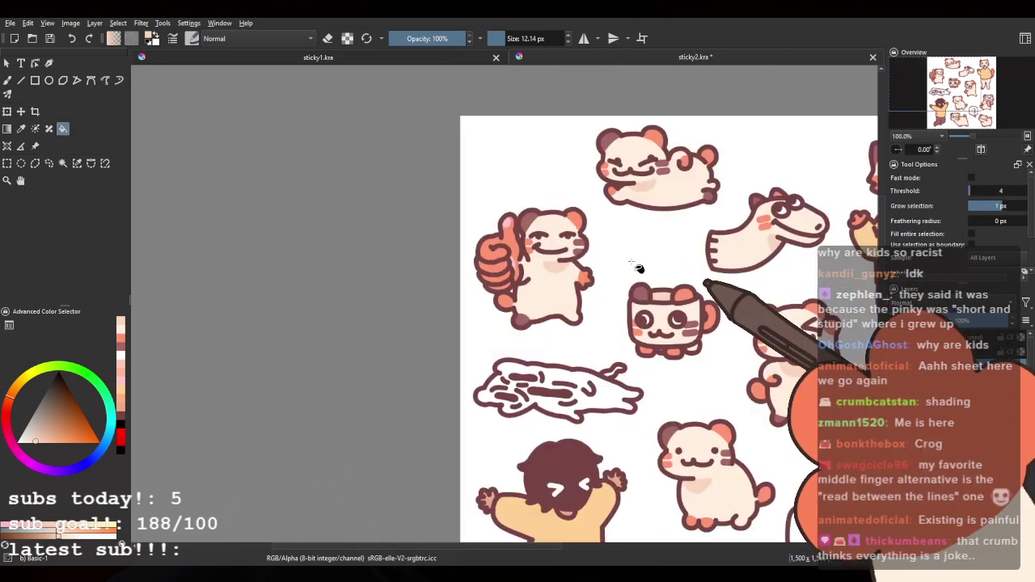
left_click_drag(782, 349, 619, 285)
scroll(626, 292, "up", 2)
scroll(386, 321, "up", 2)
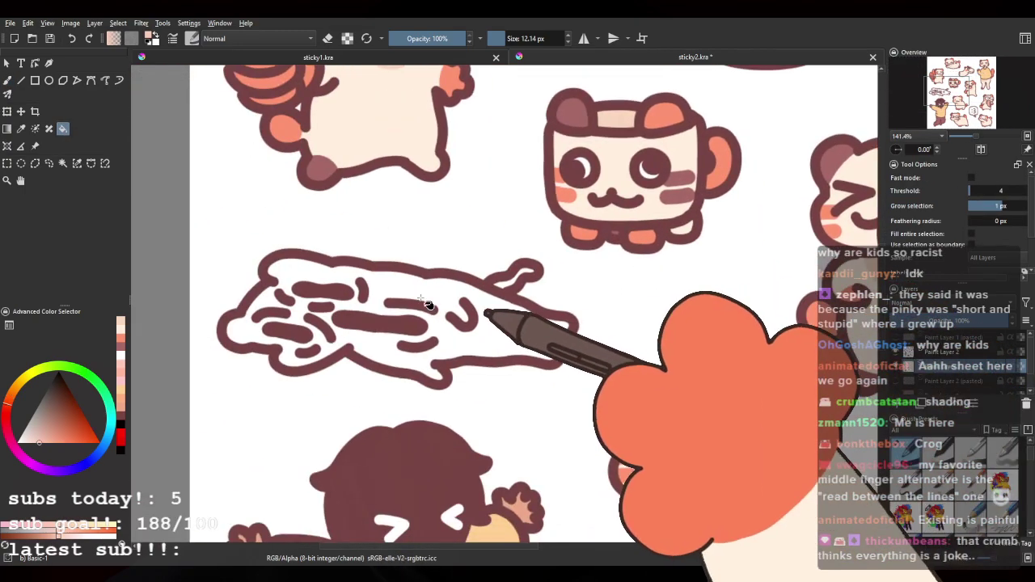
left_click(481, 297)
scroll(485, 293, "down", 2)
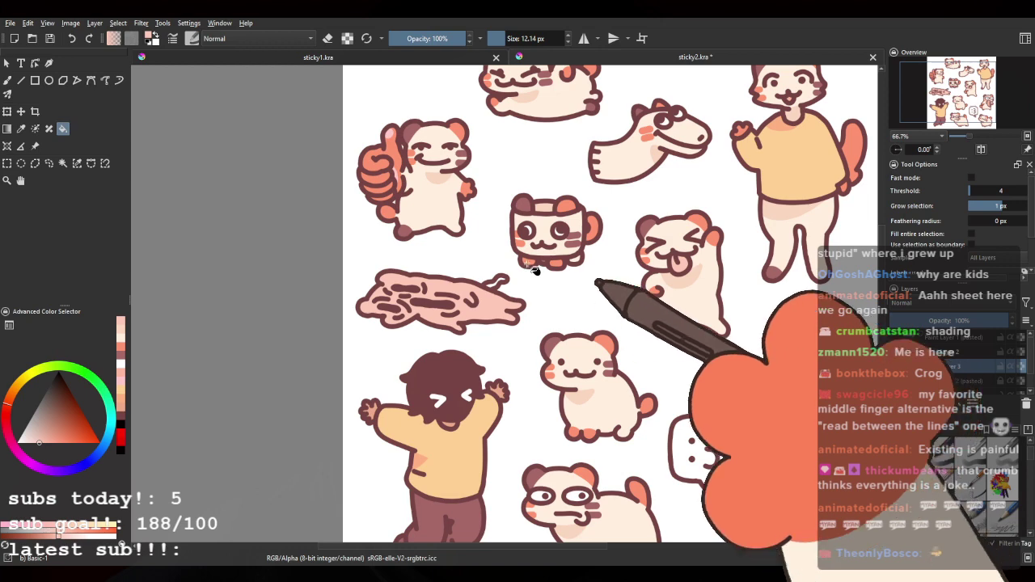
Step: Replace the pink with a stronger red and try it as the fill of the flat, wrinkled cat
scroll(453, 198, "up", 3)
left_click_drag(376, 318, 388, 225)
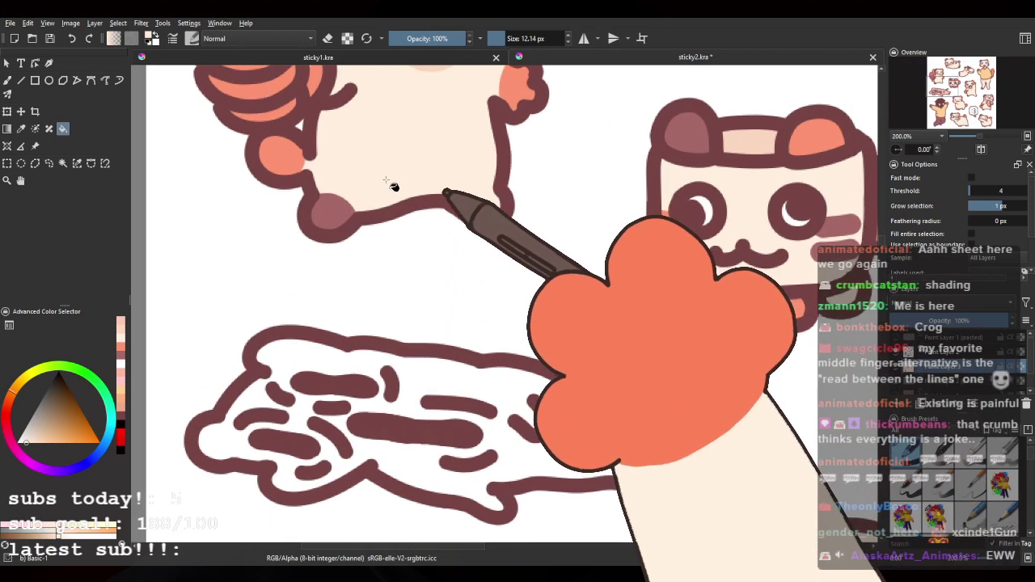
scroll(278, 462, "up", 1)
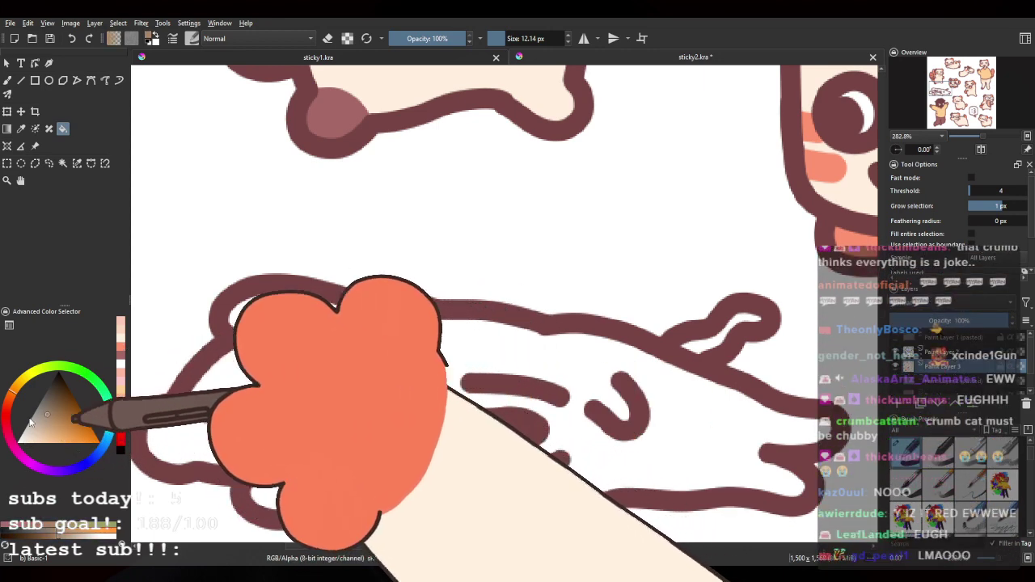
left_click_drag(62, 439, 73, 437)
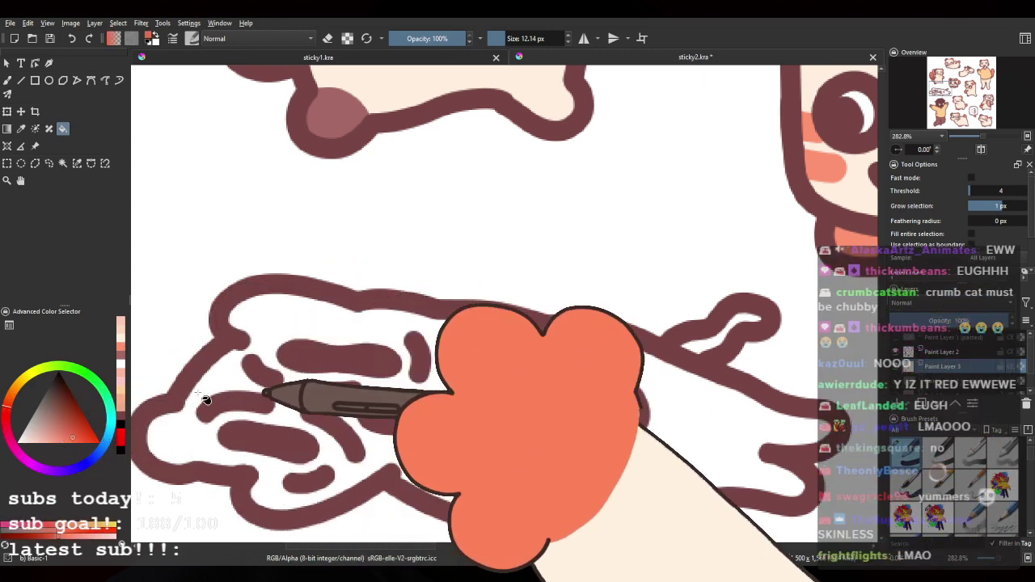
left_click(203, 400)
scroll(307, 328, "down", 4)
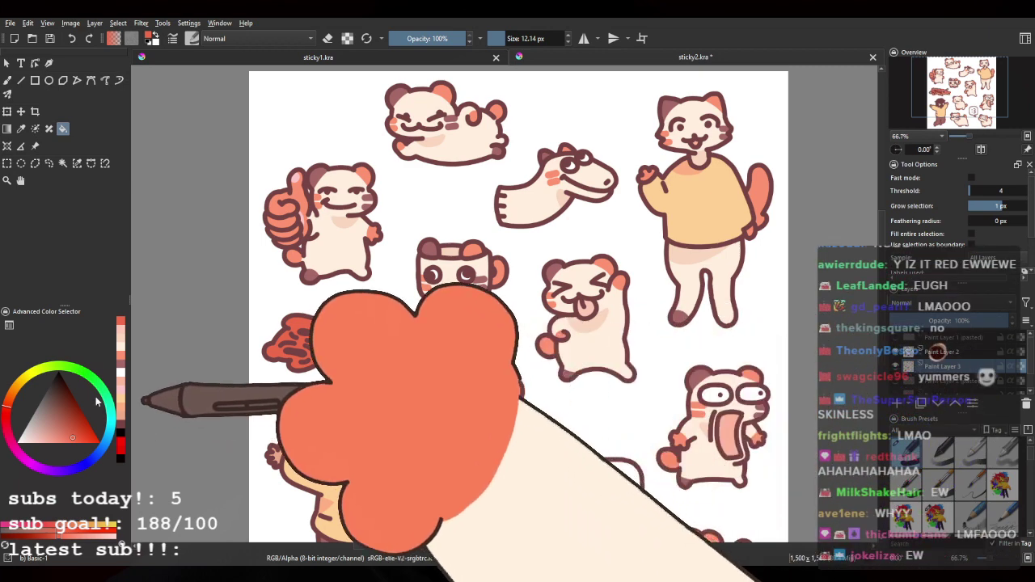
Step: Undo the red fill and try a lighter salmon red on the flat, wrinkled cat
left_click(57, 440)
key("ctrl+z")
left_click(367, 334)
scroll(391, 338, "down", 1)
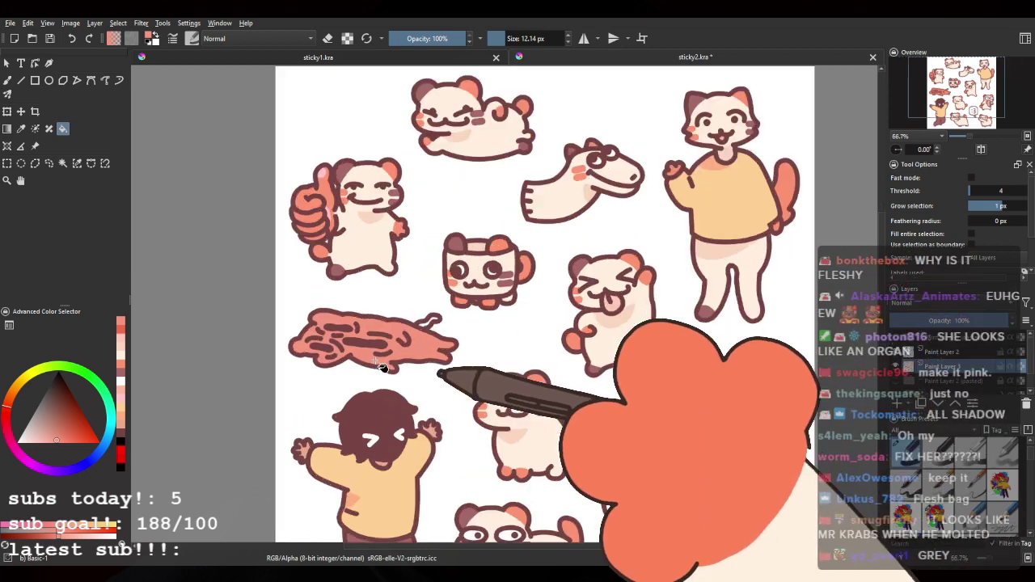
scroll(383, 366, "up", 3)
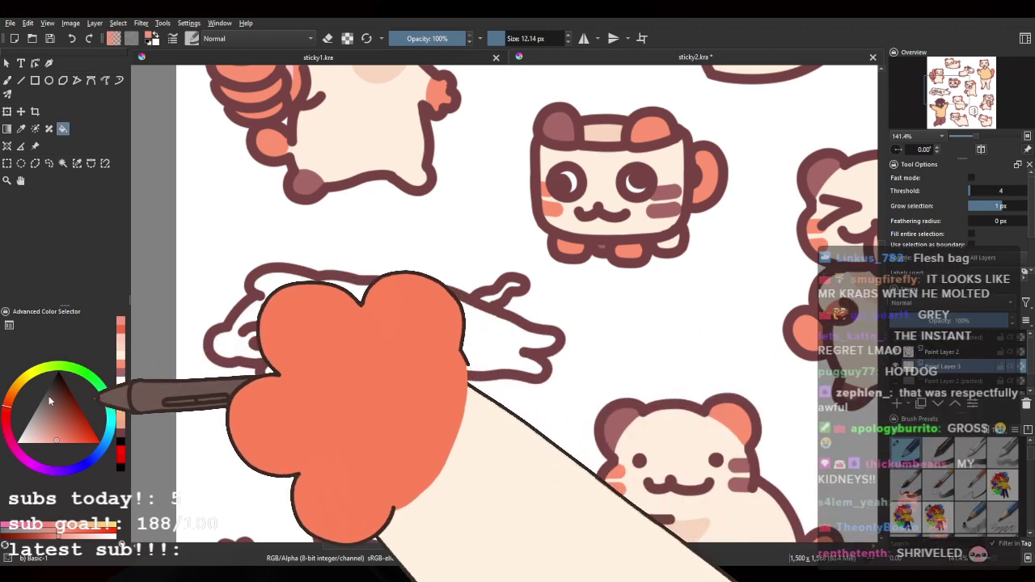
Step: Shift the colour to a muted orange-brown and try filling the flat, wrinkled cat with it
left_click(17, 387)
left_click(46, 432)
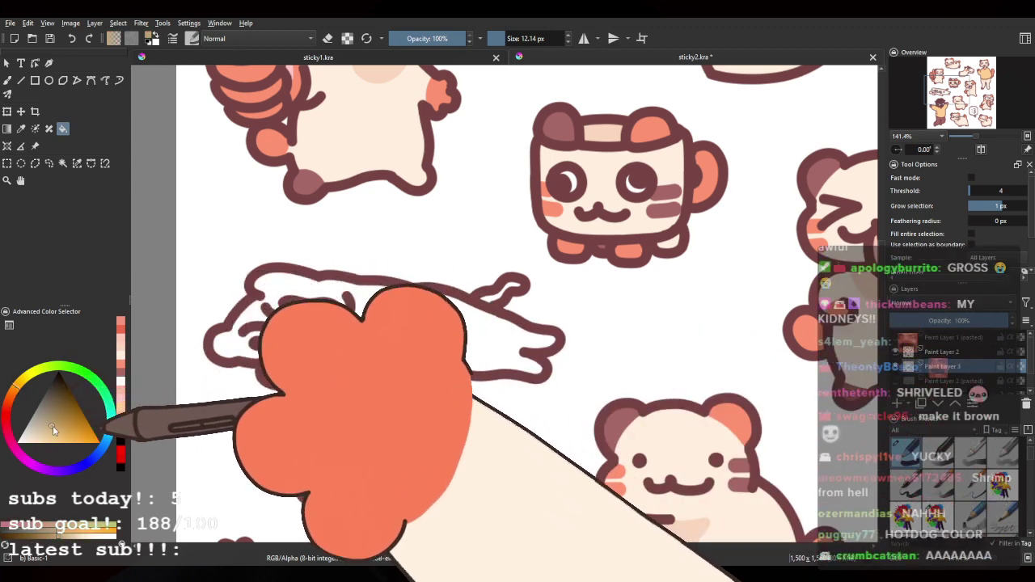
left_click(46, 422)
left_click(366, 306)
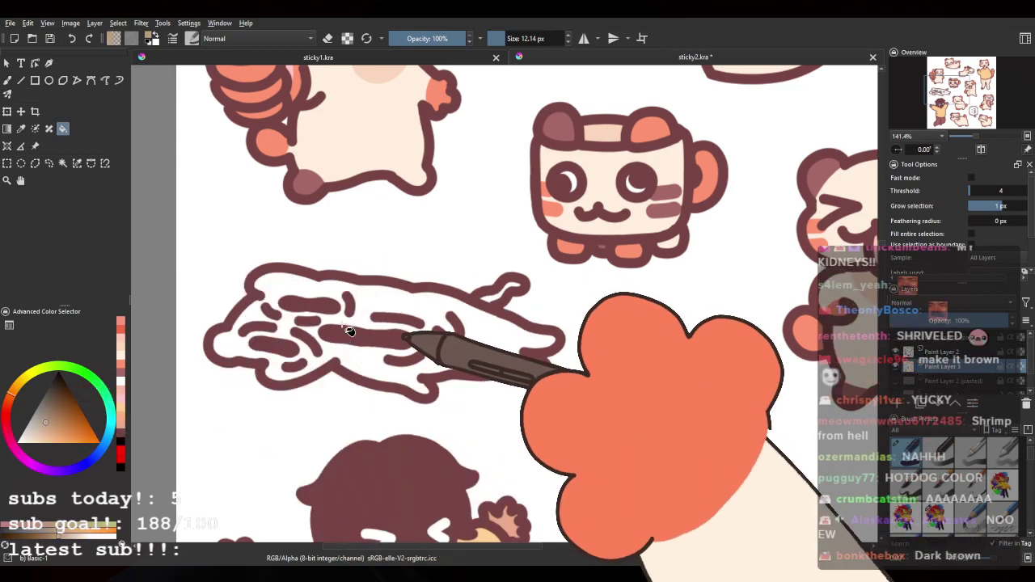
scroll(417, 341, "down", 4)
scroll(483, 346, "up", 5)
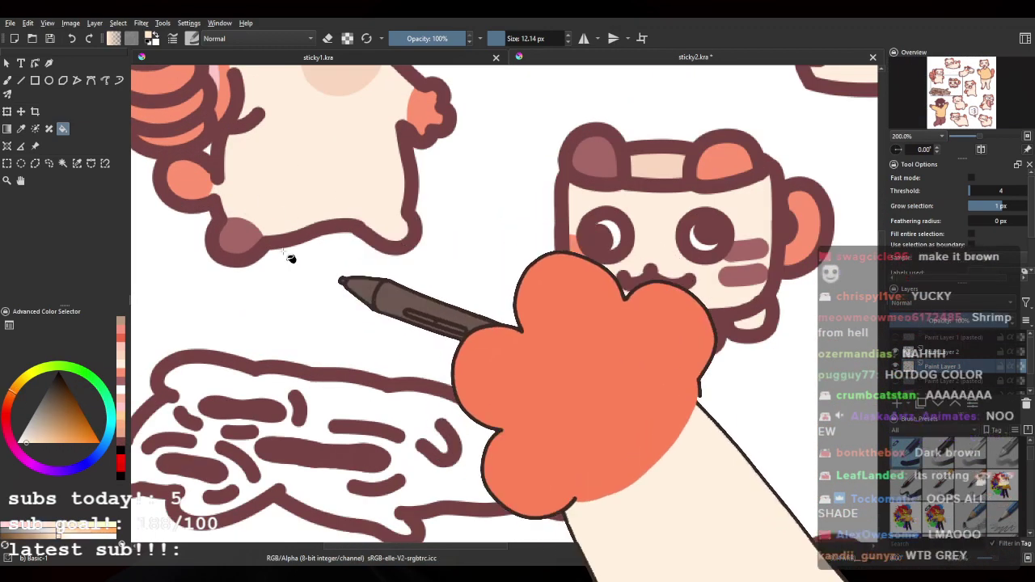
Step: Choose a pale greyish beige and fill the body of the flat, wrinkled cat
left_click_drag(286, 411, 347, 338)
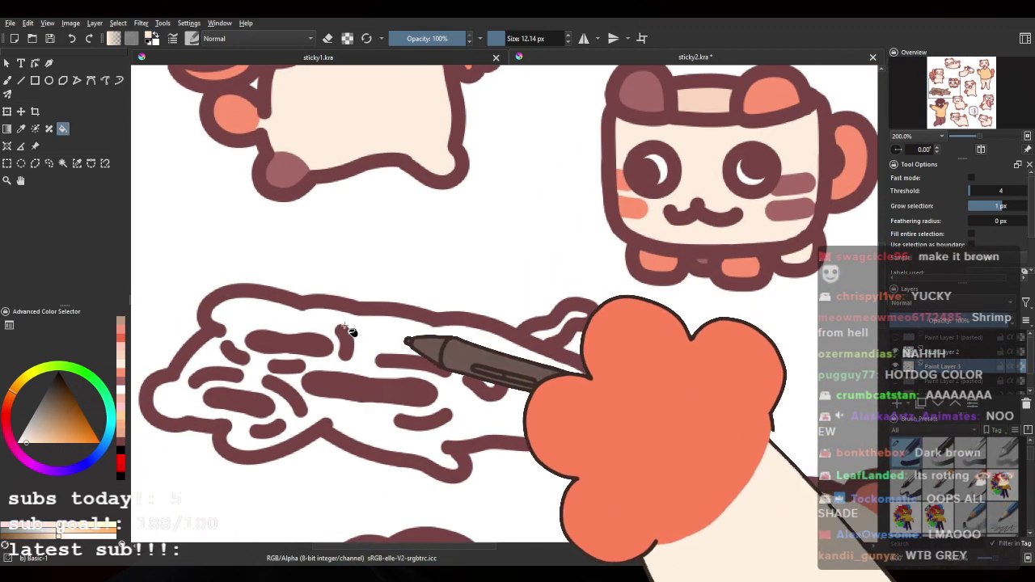
scroll(344, 392, "up", 2)
scroll(348, 407, "down", 1)
left_click_drag(373, 401, 426, 401)
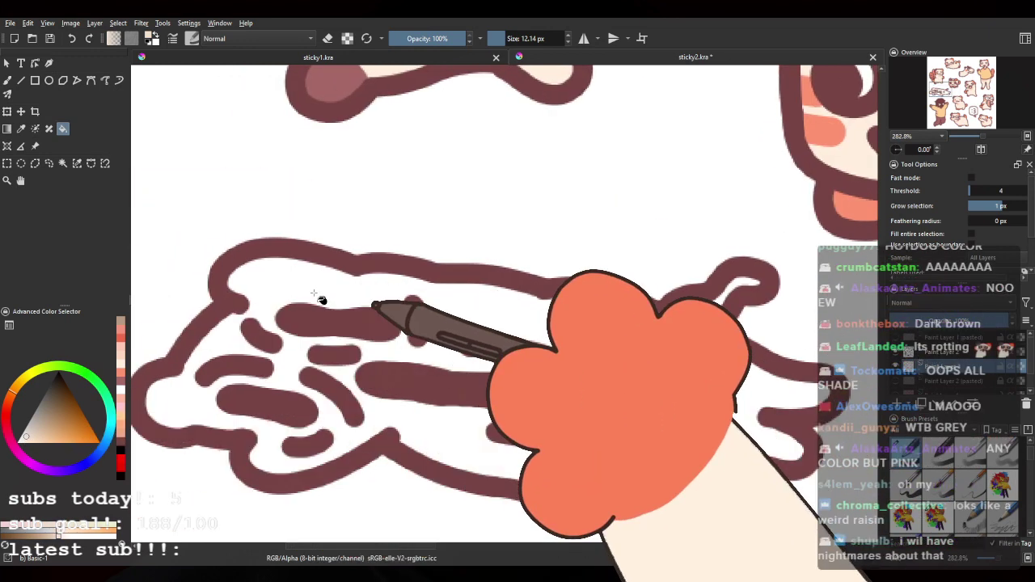
left_click(318, 295)
scroll(324, 296, "down", 4)
Step: Mix a dusty pink from the cats' salmon and paint one ear of the flat, wrinkled cat with it, preserving the fill's alpha
scroll(429, 315, "up", 3)
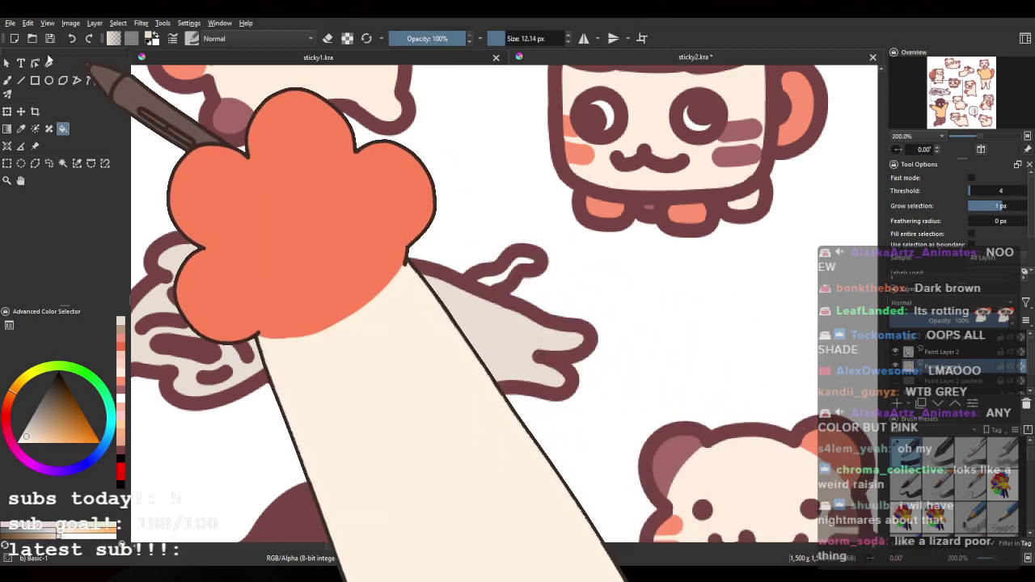
left_click(7, 80)
mouse_move(242, 132)
left_mouse_down()
mouse_move(359, 88)
mouse_move(607, 129)
mouse_move(574, 291)
mouse_move(540, 340)
mouse_move(424, 399)
left_mouse_up()
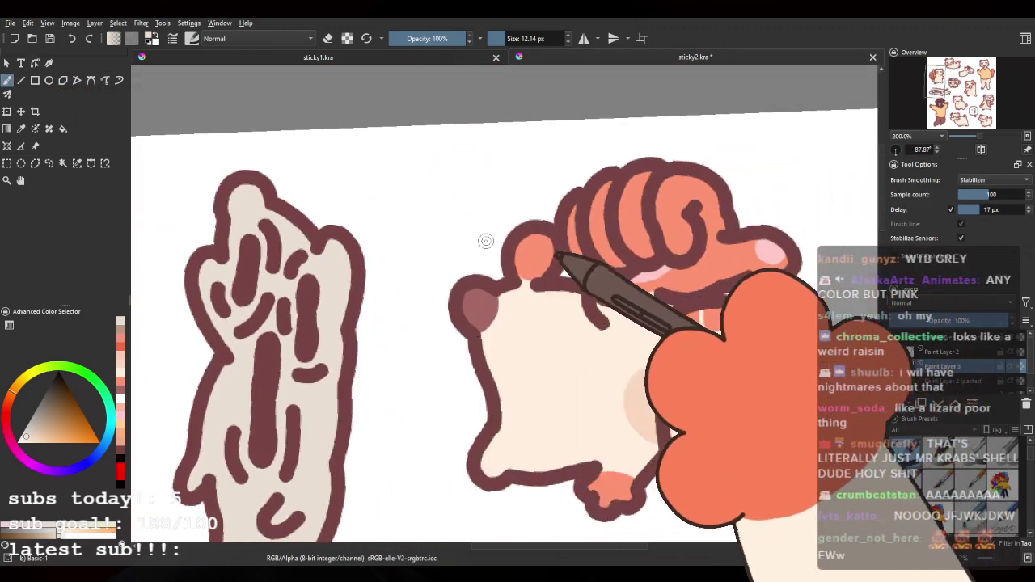
left_click(793, 454, "ctrl")
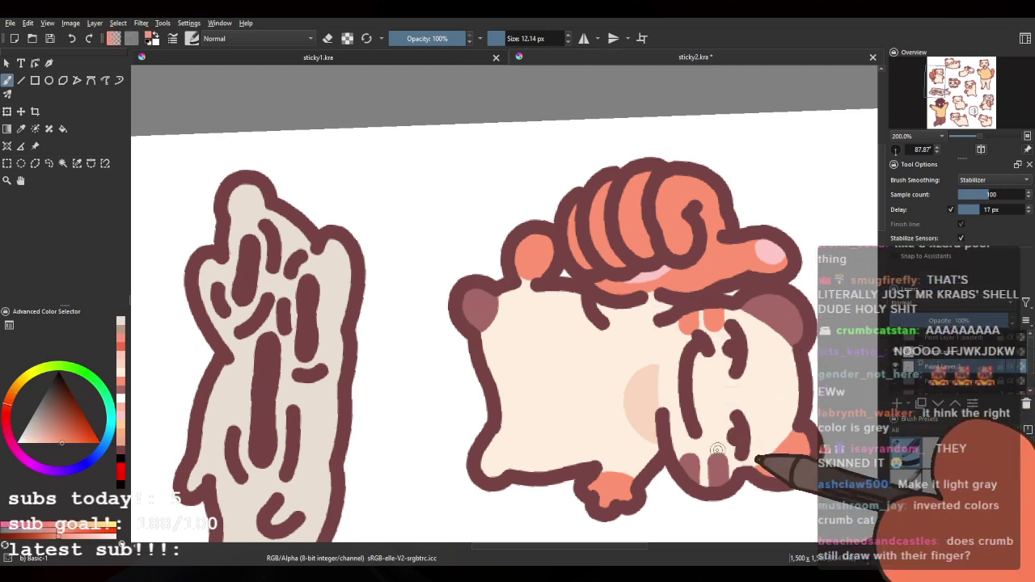
mouse_move(27, 439)
left_mouse_down()
mouse_move(63, 443)
mouse_move(44, 437)
left_mouse_up()
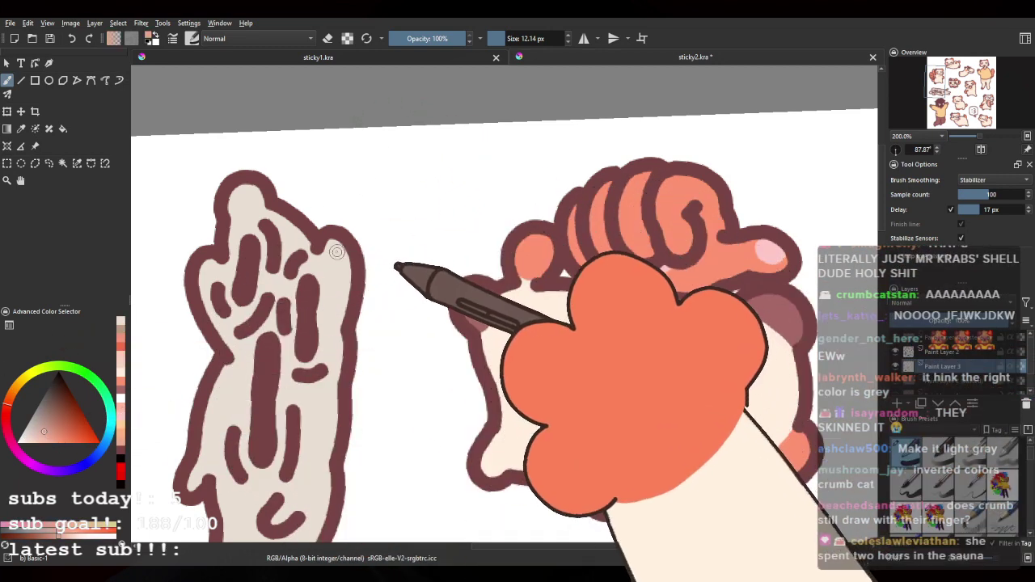
mouse_move(336, 253)
left_mouse_down()
mouse_move(346, 252)
mouse_move(341, 307)
left_mouse_up()
left_click(348, 38)
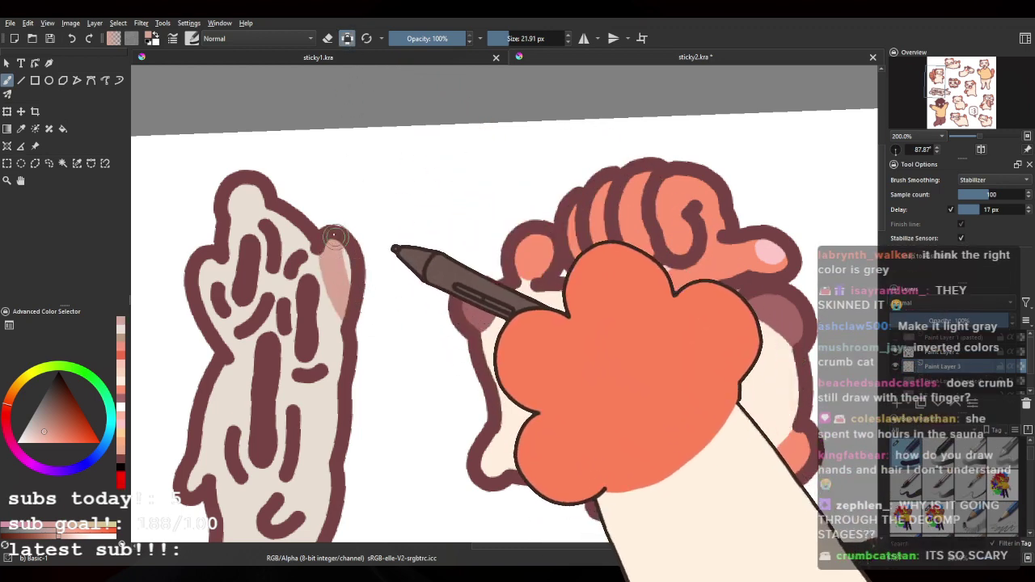
Step: Paint dusty-pink cheek stripes, paws and tail on the flat, wrinkled cat
left_click_drag(313, 261, 414, 250)
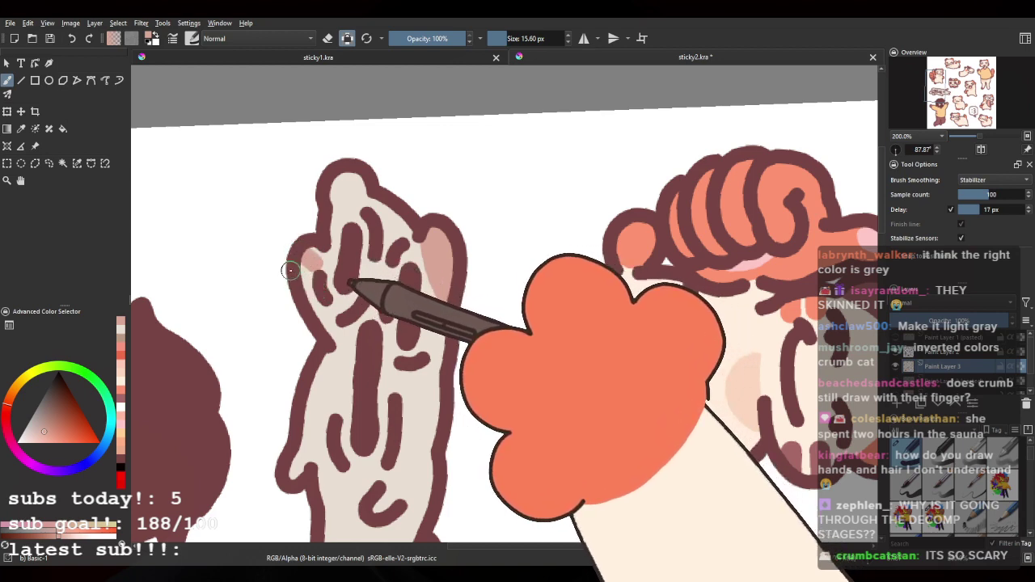
mouse_move(440, 398)
left_mouse_down()
mouse_move(402, 337)
mouse_move(392, 292)
left_mouse_up()
mouse_move(281, 373)
left_mouse_down()
mouse_move(286, 283)
mouse_move(331, 309)
left_mouse_up()
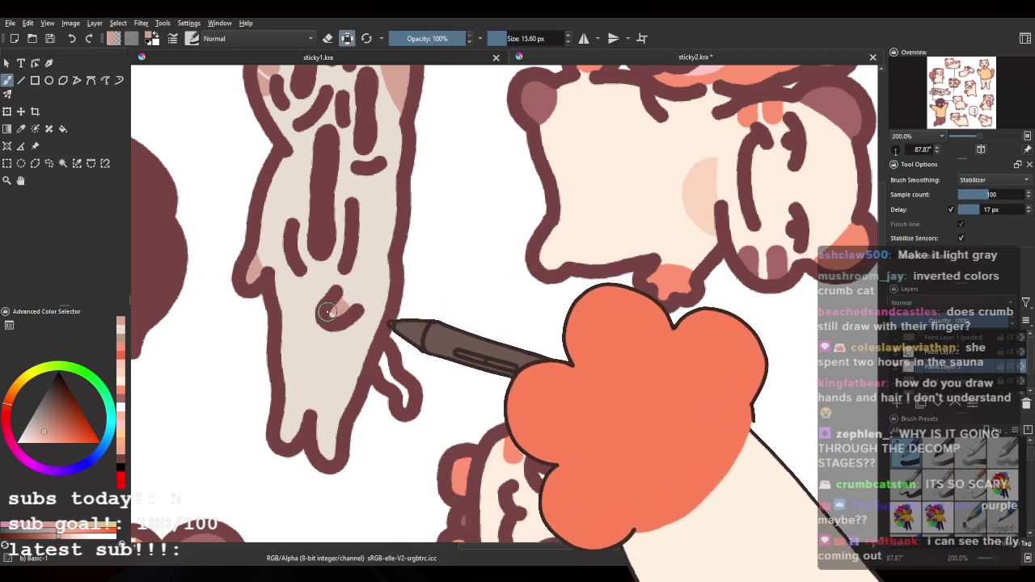
left_click(347, 39)
left_click_drag(381, 369, 405, 404)
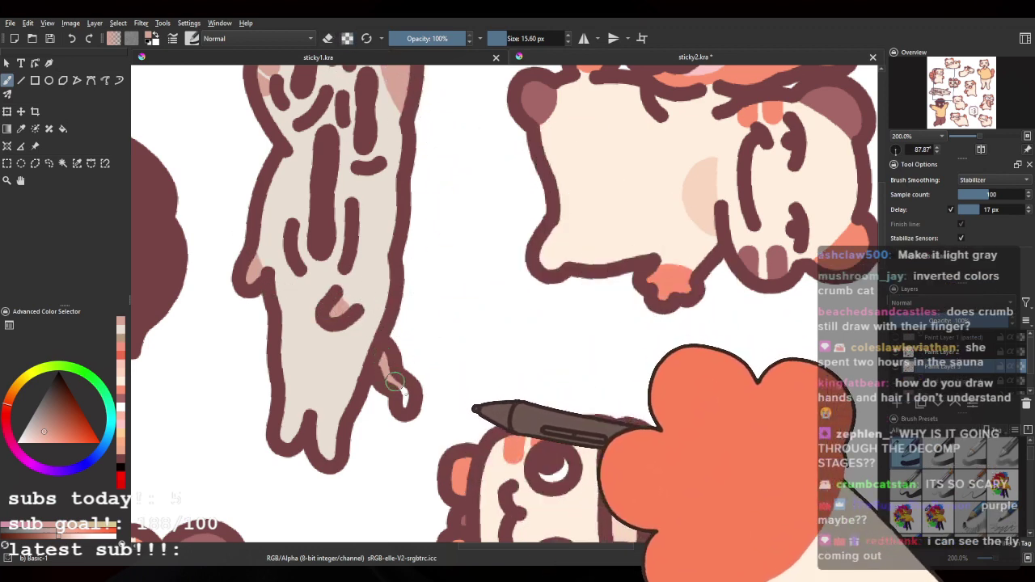
Step: Mix a greyish mauve from the cats' dark ear colour and paint the flat cat's other ear, cheek stripes and hind foot
left_click_drag(418, 192, 418, 305)
left_click(347, 38)
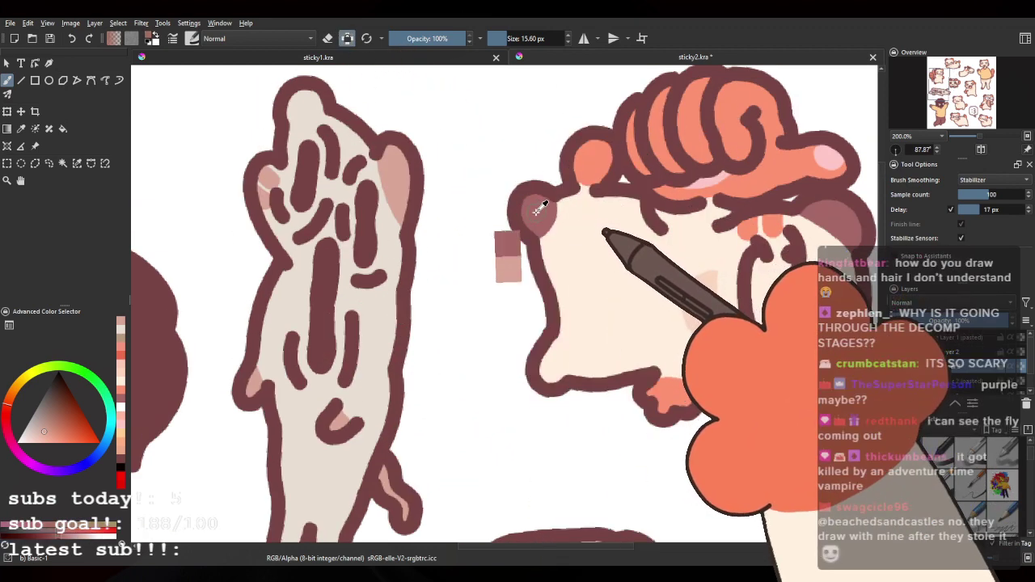
left_click(44, 420)
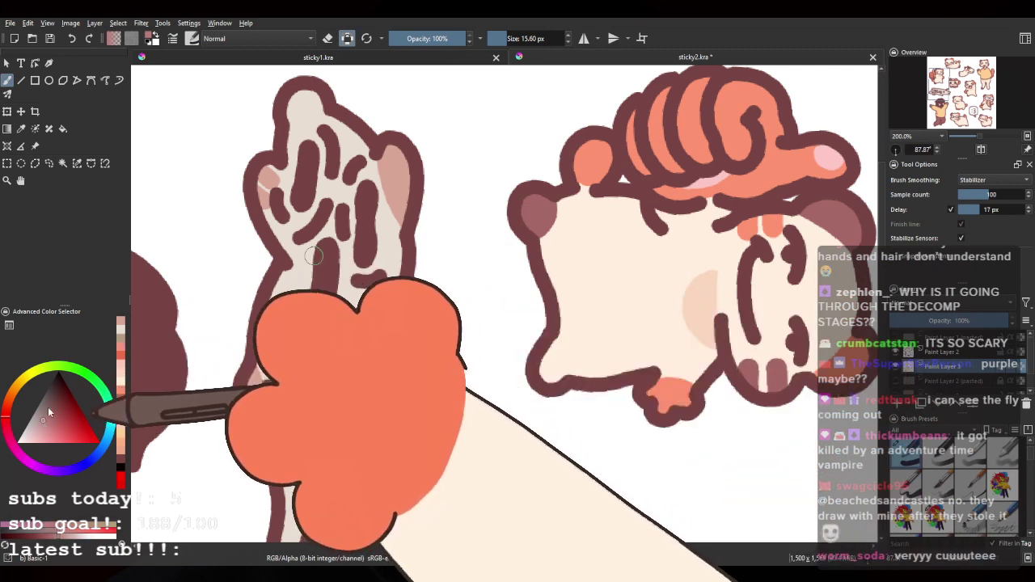
mouse_move(300, 112)
left_mouse_down()
mouse_move(314, 148)
mouse_move(356, 152)
mouse_move(294, 150)
mouse_move(335, 147)
left_mouse_up()
key("ctrl+z")
left_click(42, 416)
mouse_move(417, 307)
left_mouse_down()
mouse_move(399, 291)
mouse_move(410, 299)
mouse_move(400, 324)
left_mouse_up()
left_click_drag(381, 388, 391, 240)
mouse_move(289, 410)
left_mouse_down()
mouse_move(304, 418)
mouse_move(280, 402)
mouse_move(296, 428)
mouse_move(283, 415)
left_mouse_up()
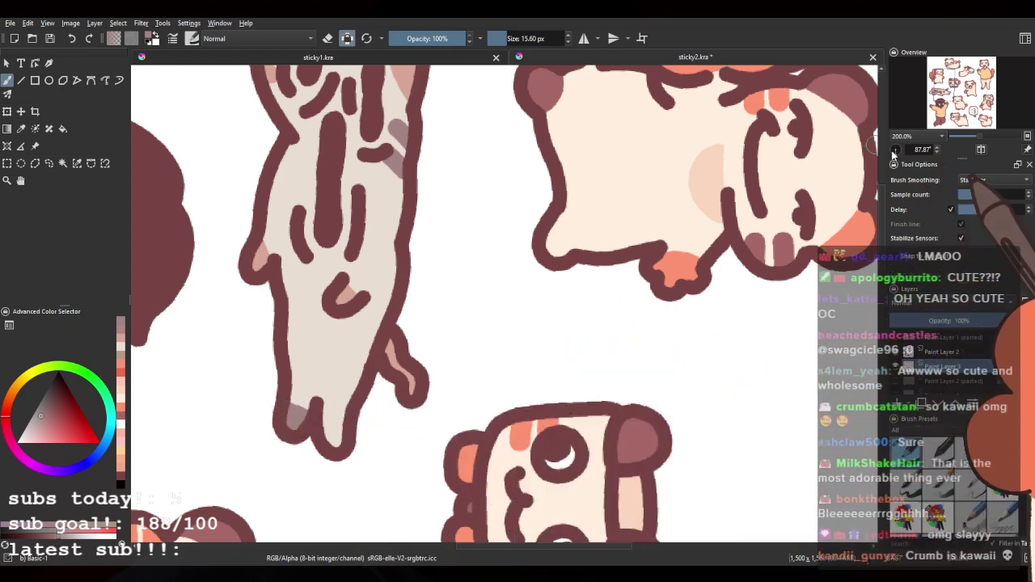
Step: Reset the canvas rotation and examine the coloured flat cat both close up and against the whole sticker sheet
key("5")
scroll(497, 283, "down", 4)
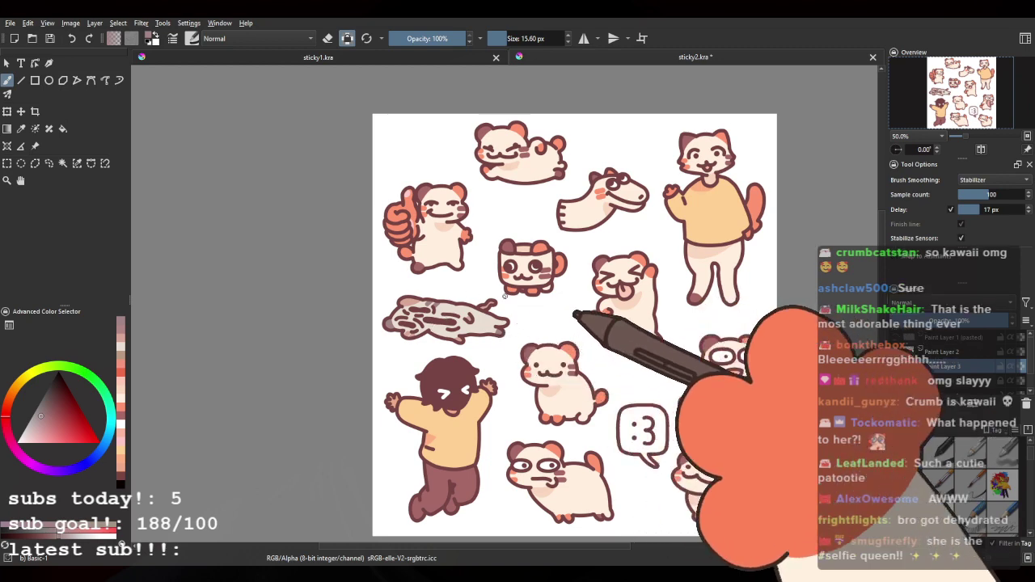
scroll(426, 318, "up", 4)
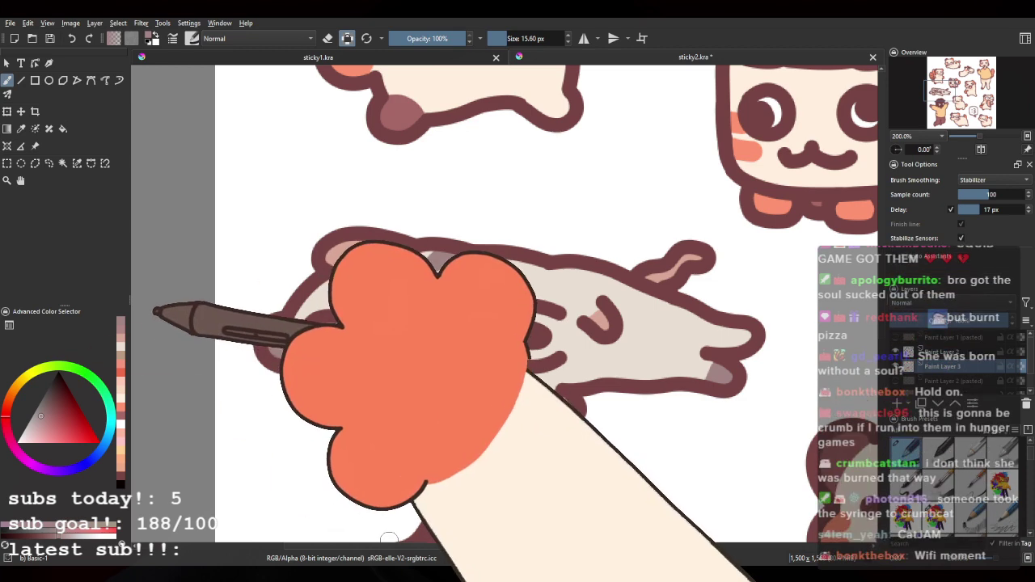
scroll(358, 343, "down", 5)
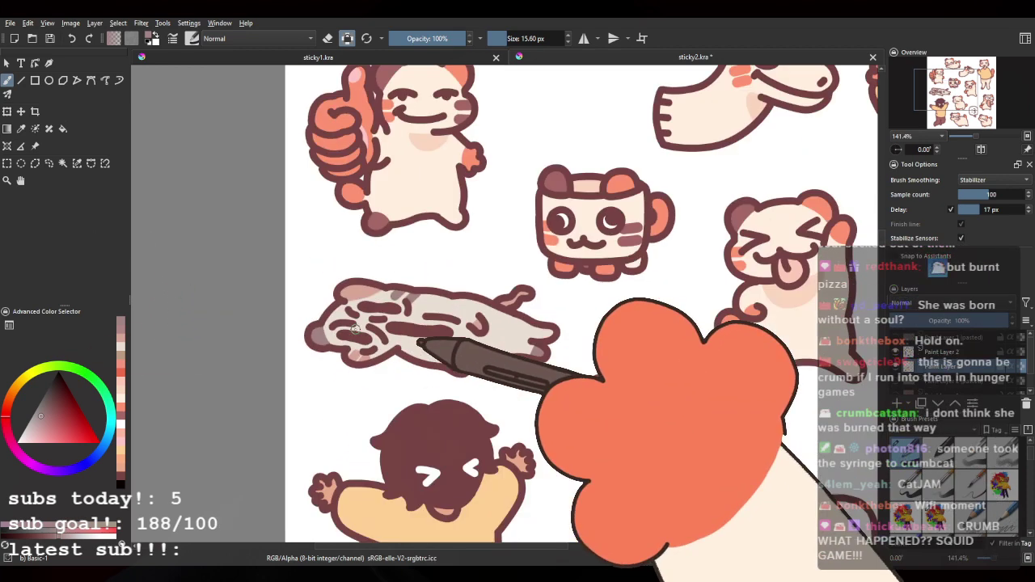
scroll(429, 277, "down", 1)
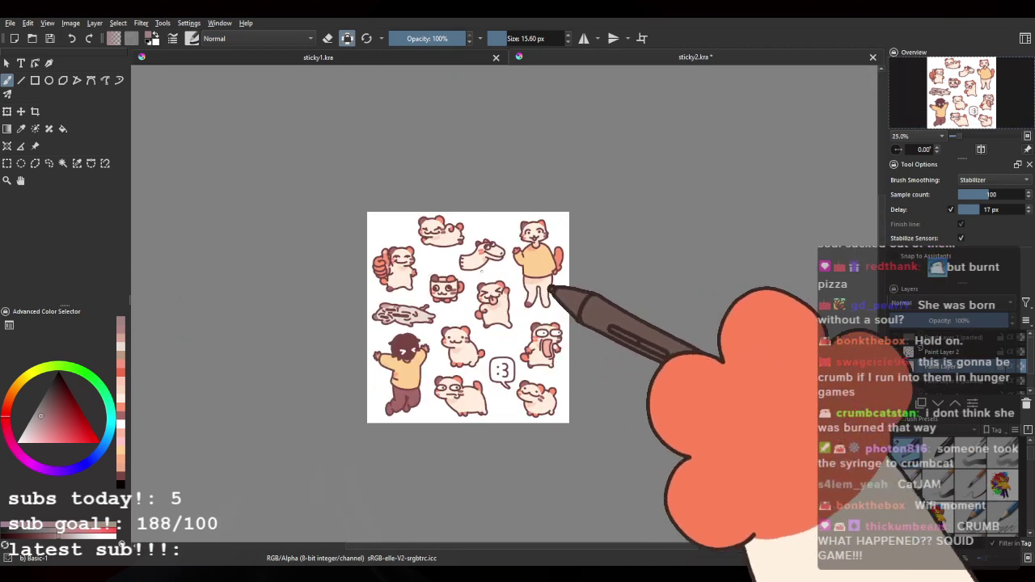
scroll(441, 293, "up", 1)
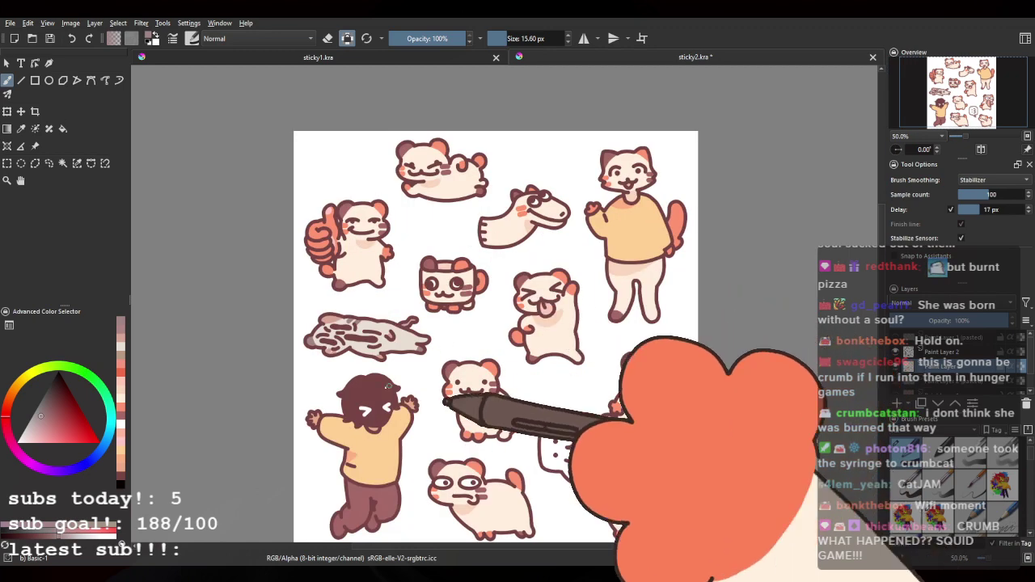
scroll(389, 276, "up", 5)
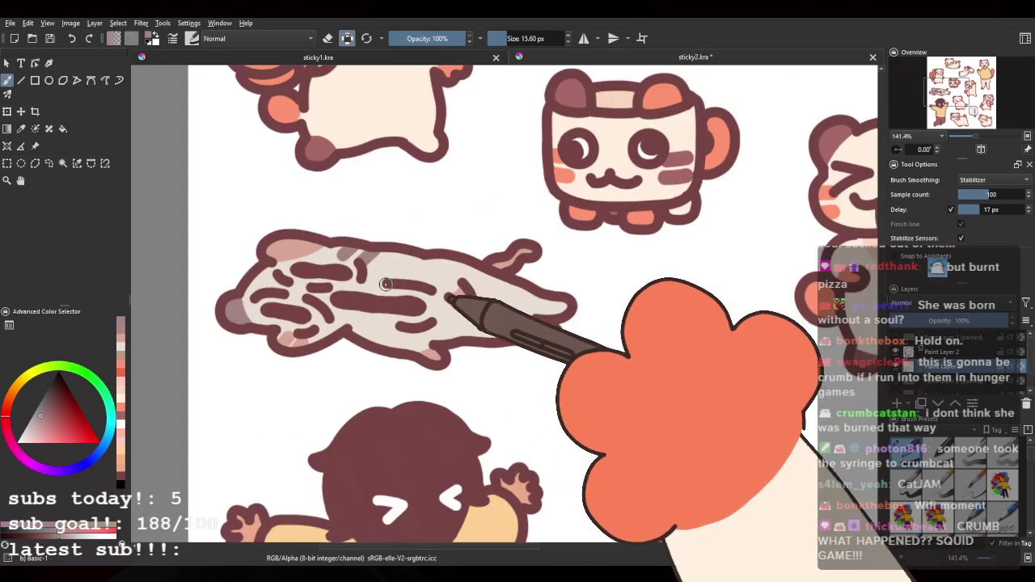
scroll(384, 287, "down", 2)
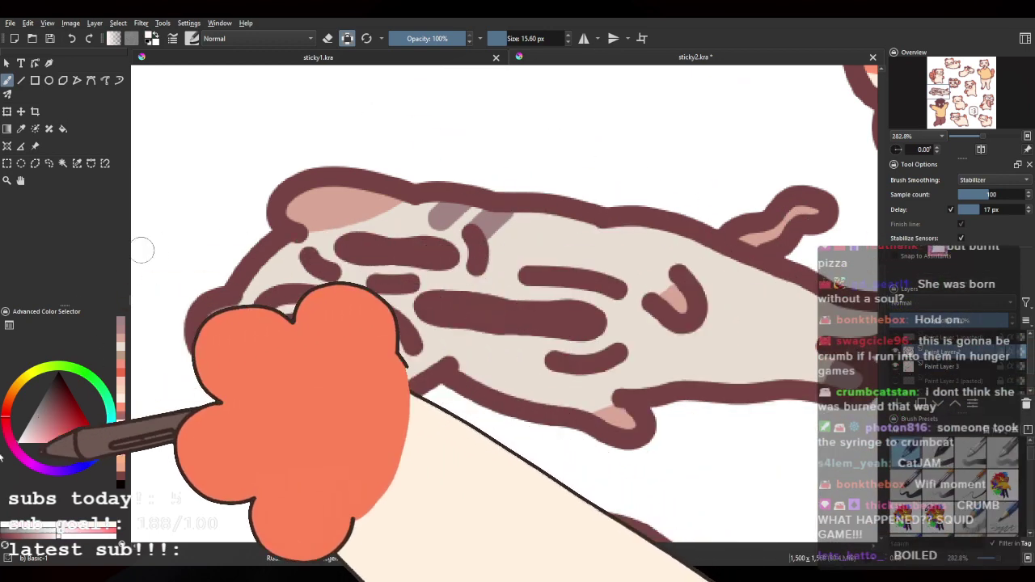
Step: Try small white pupils in both eyes of the flat cat, using a 3.67 px brush
left_click(318, 333)
key("ctrl+z")
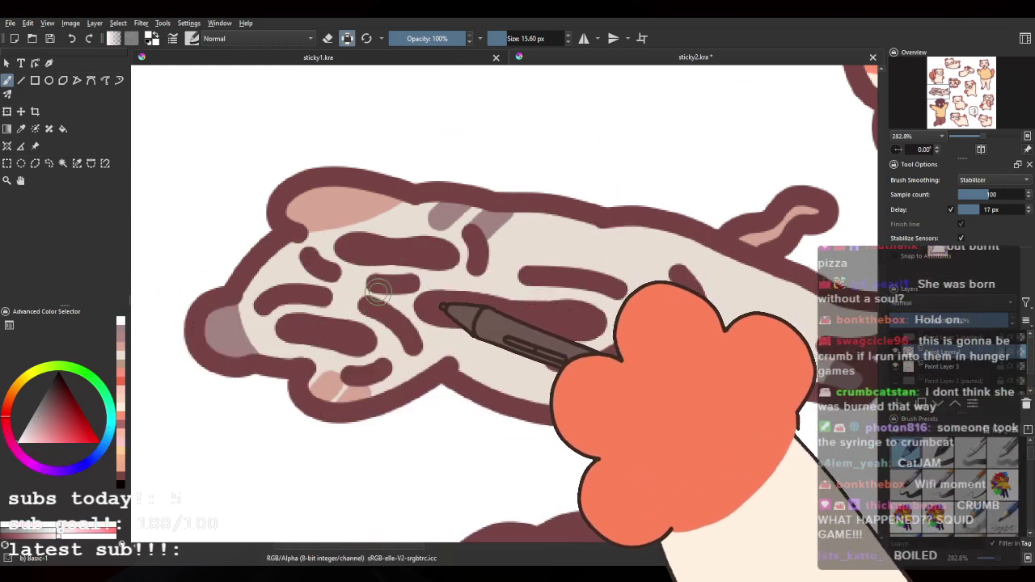
left_click_drag(361, 293, 321, 330)
left_click(324, 331)
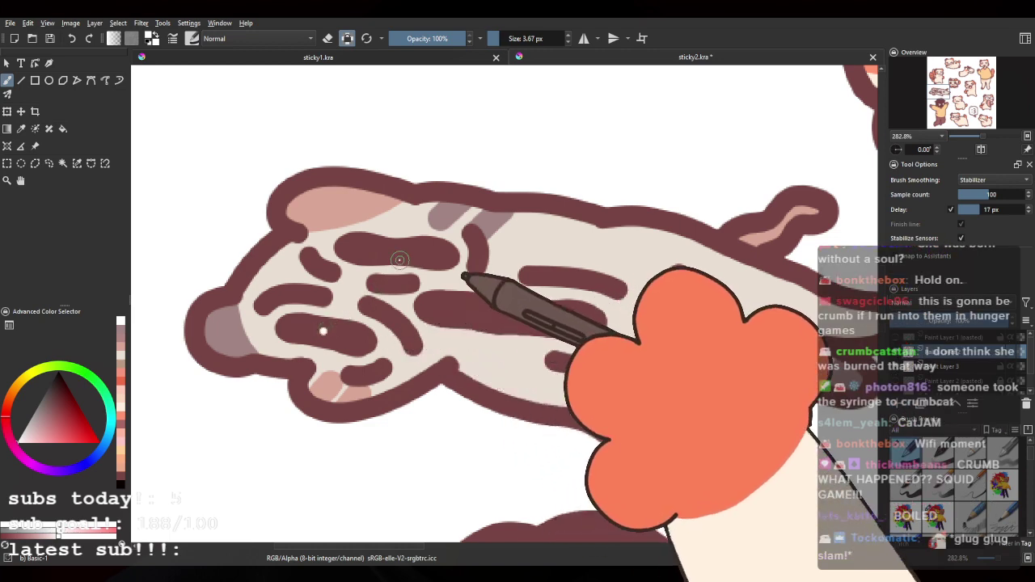
scroll(264, 154, "down", 3)
left_click_drag(561, 224, 569, 264)
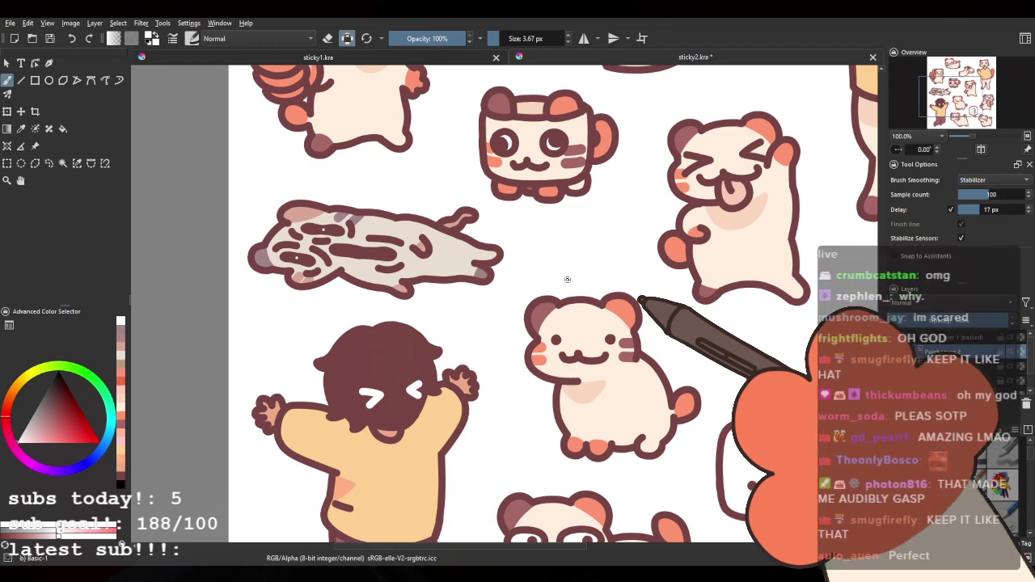
Step: Try small white teeth at both ends of the flat cat's open mouth
scroll(300, 197, "up", 2)
left_click_drag(289, 183, 486, 193)
scroll(483, 194, "up", 1)
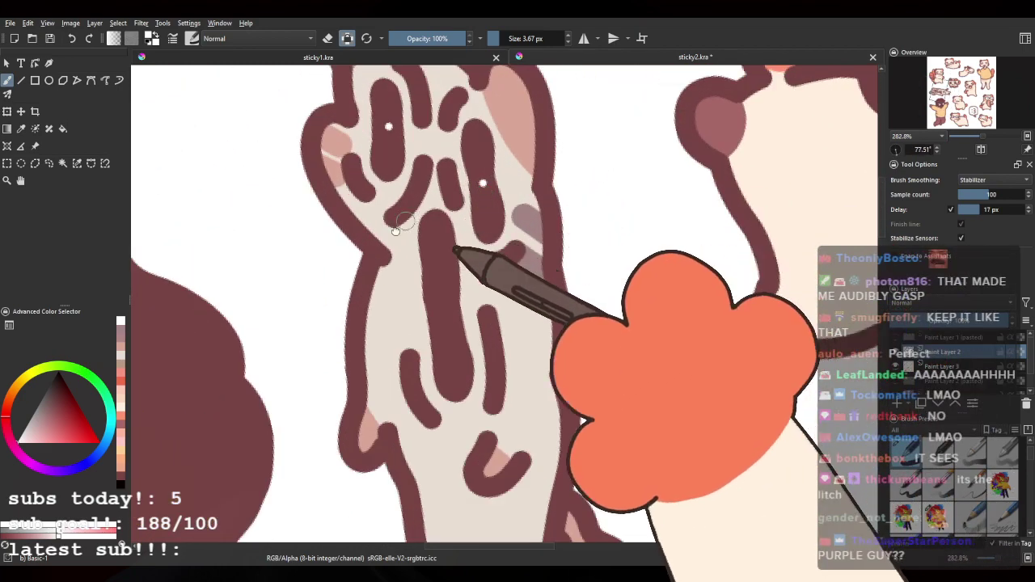
mouse_move(408, 228)
left_mouse_down()
mouse_move(324, 242)
mouse_move(406, 260)
left_mouse_up()
left_click_drag(414, 251, 416, 262)
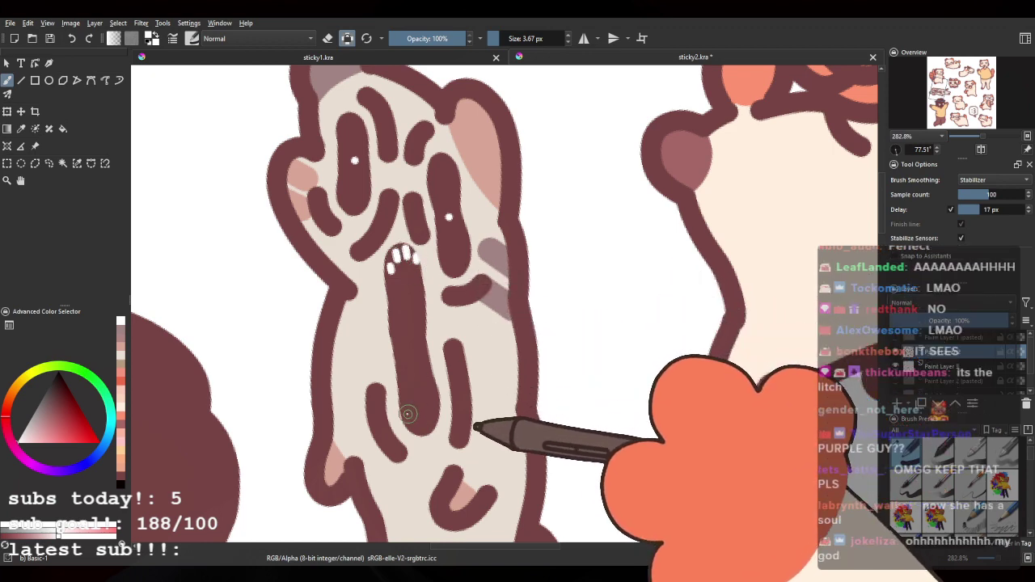
left_click_drag(412, 409, 417, 417)
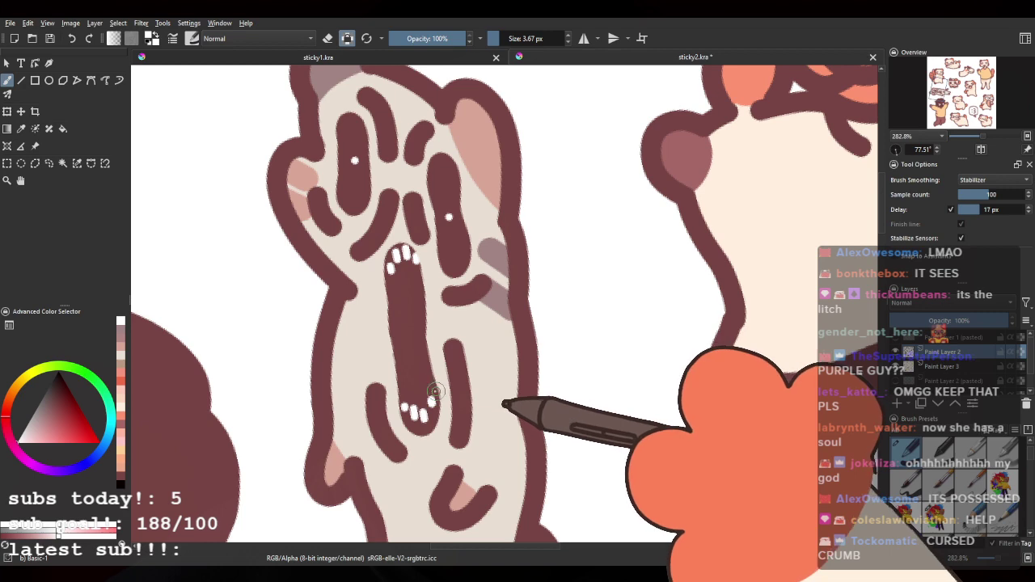
Step: Restore the upright canvas and examine the flat cat's pupils and teeth close up and at full-sheet size
left_click(898, 150)
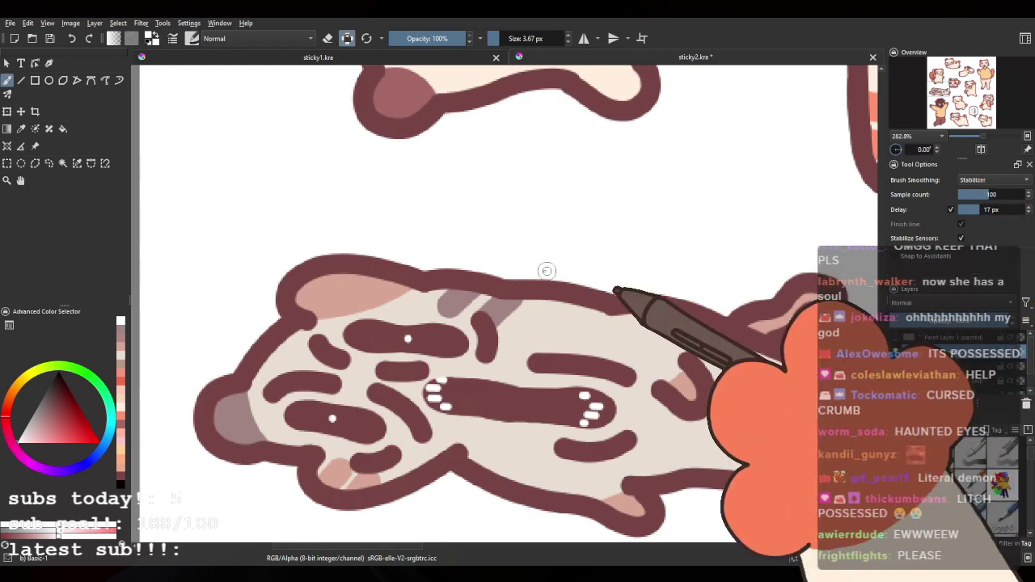
scroll(440, 278, "down", 1)
left_click_drag(486, 259, 324, 247)
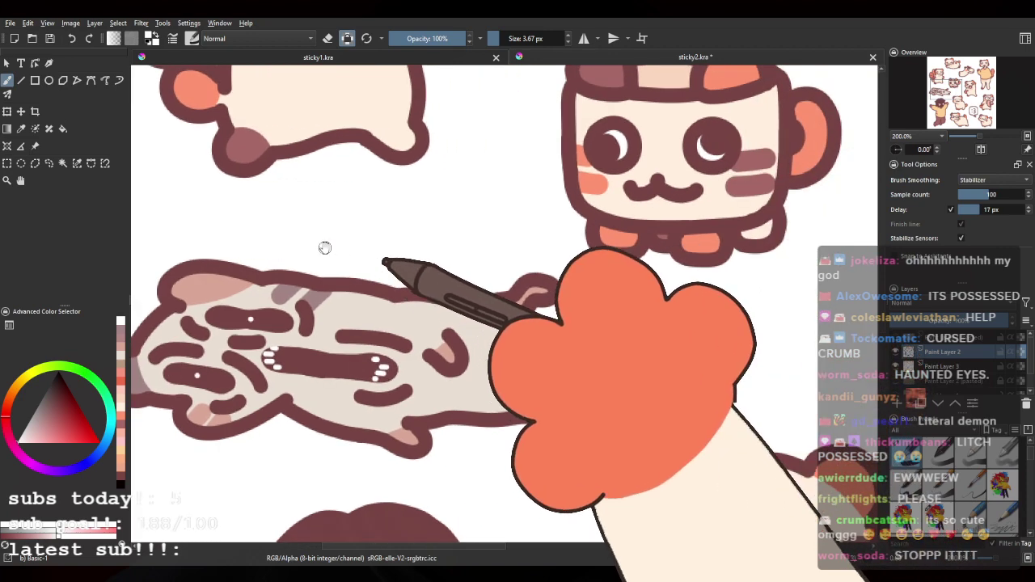
key("minus")
key("minus")
key("minus")
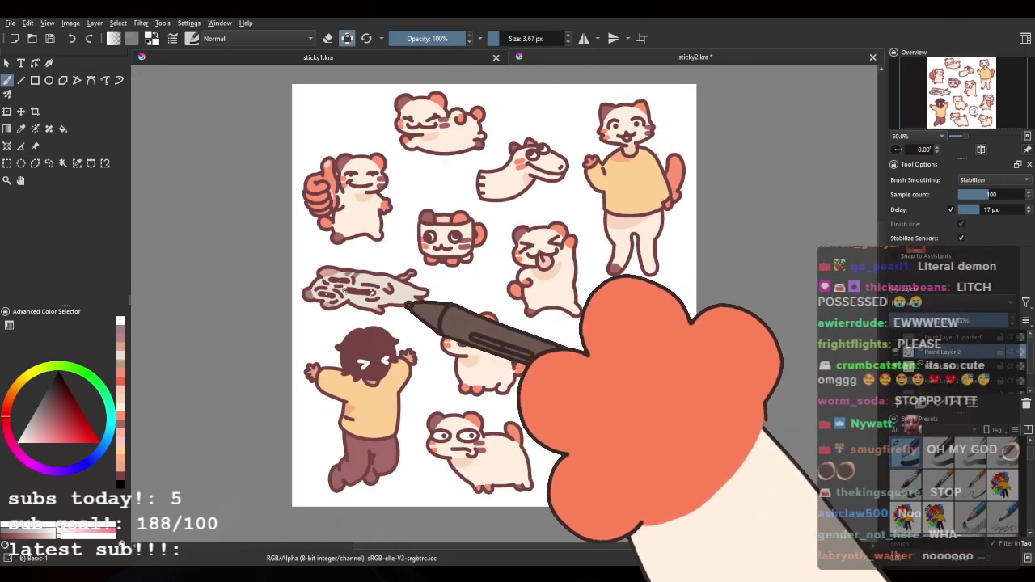
scroll(344, 289, "up", 3)
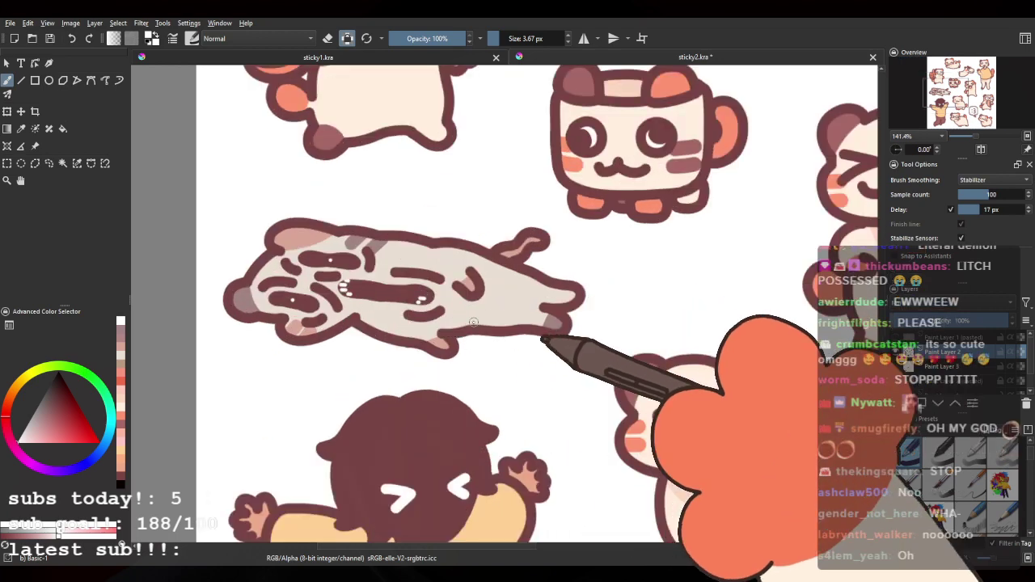
scroll(481, 313, "down", 3)
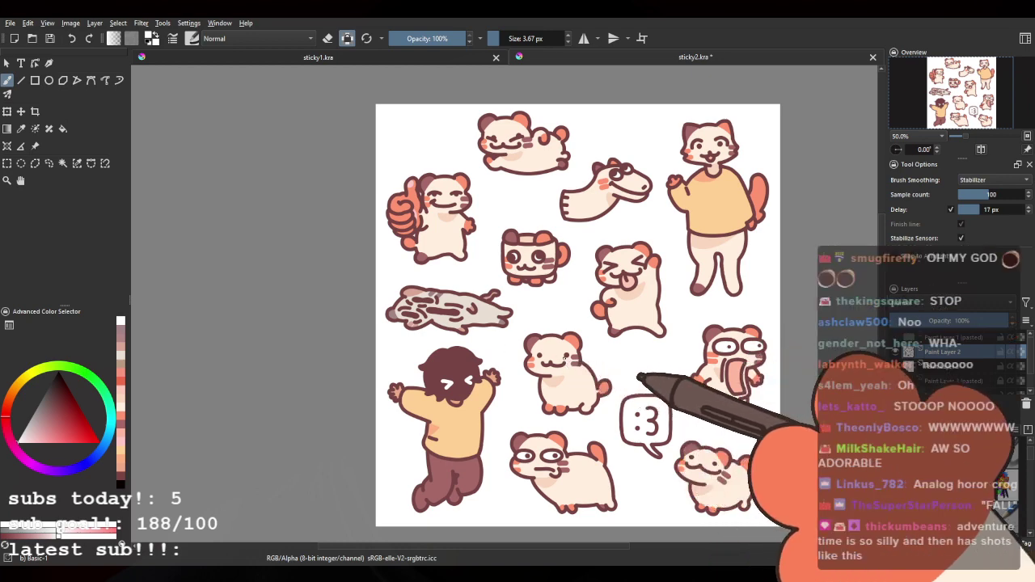
Step: Undo the white pupils and teeth on the flat cat and check it against the whole sheet
scroll(449, 332, "up", 4)
scroll(317, 213, "up", 1)
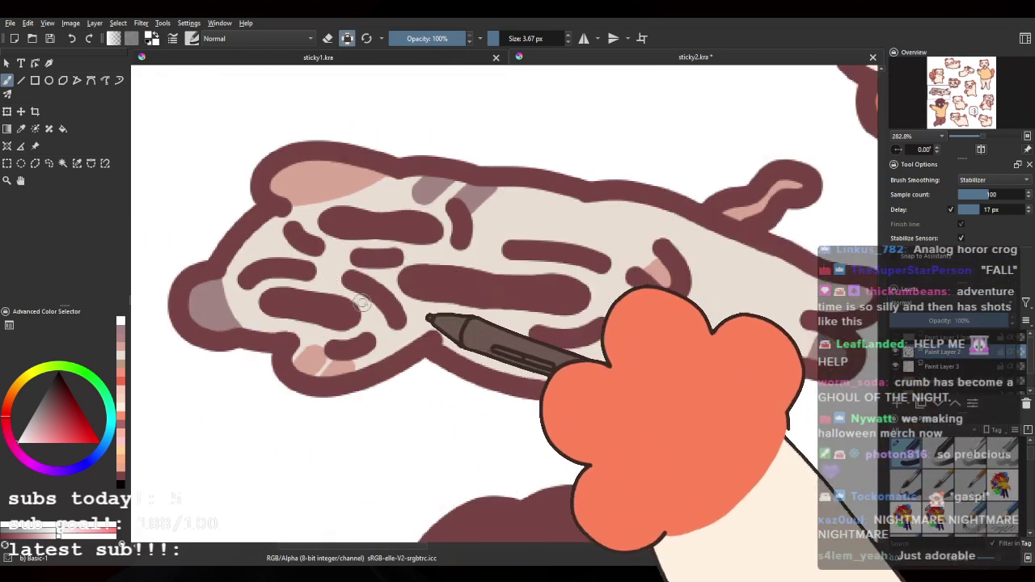
scroll(380, 305, "down", 2)
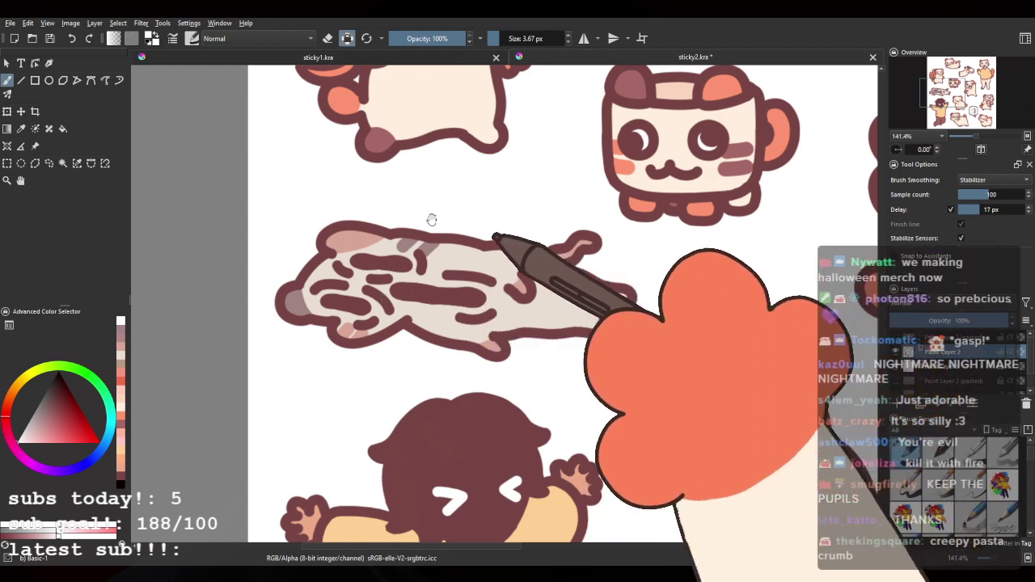
scroll(427, 219, "down", 3)
scroll(367, 237, "down", 1)
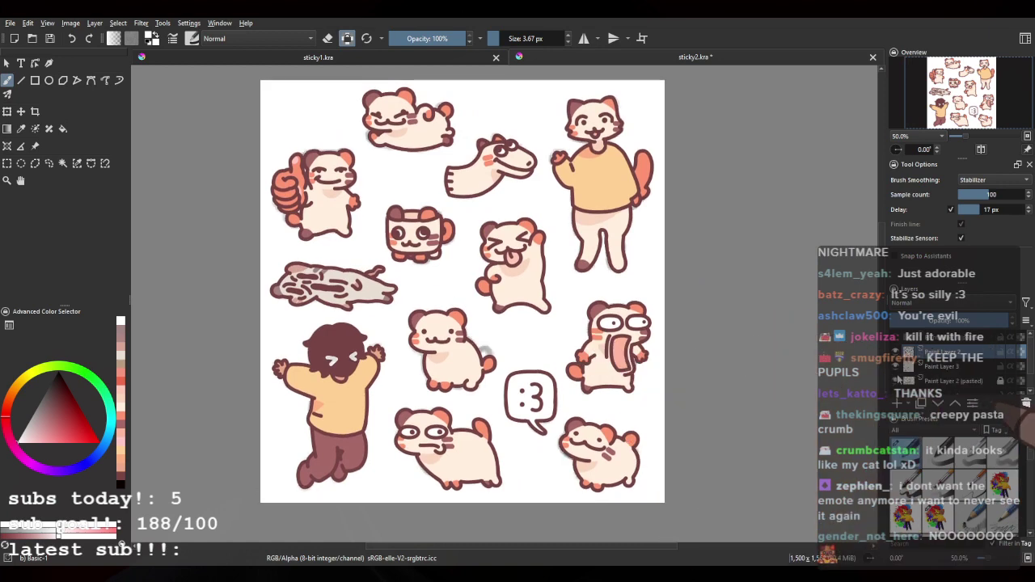
Step: Show the red cut outlines and prepare an unsmoothed red brush at 12.94 px on Paint Layer 1
left_click(896, 369)
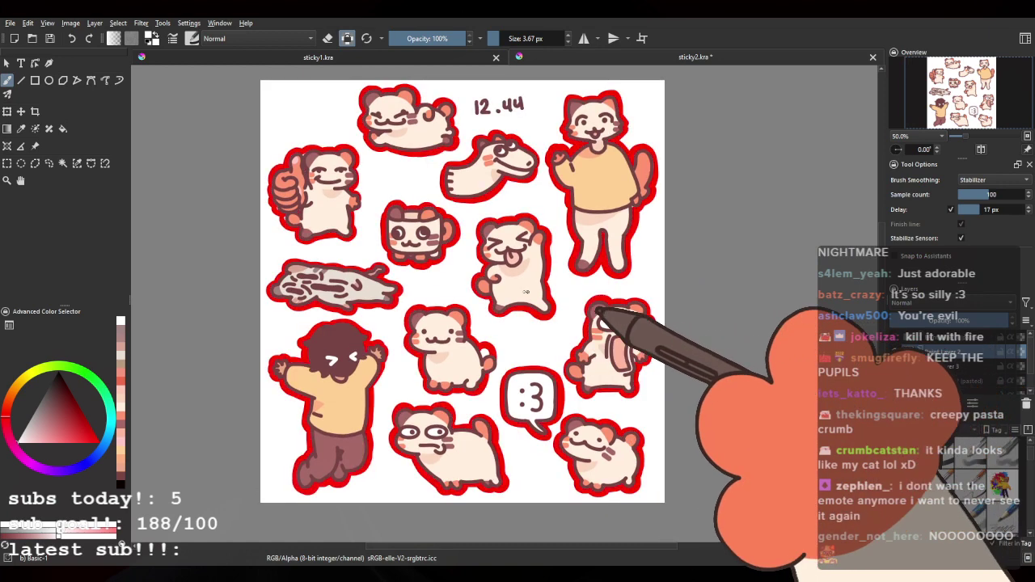
scroll(371, 259, "up", 2)
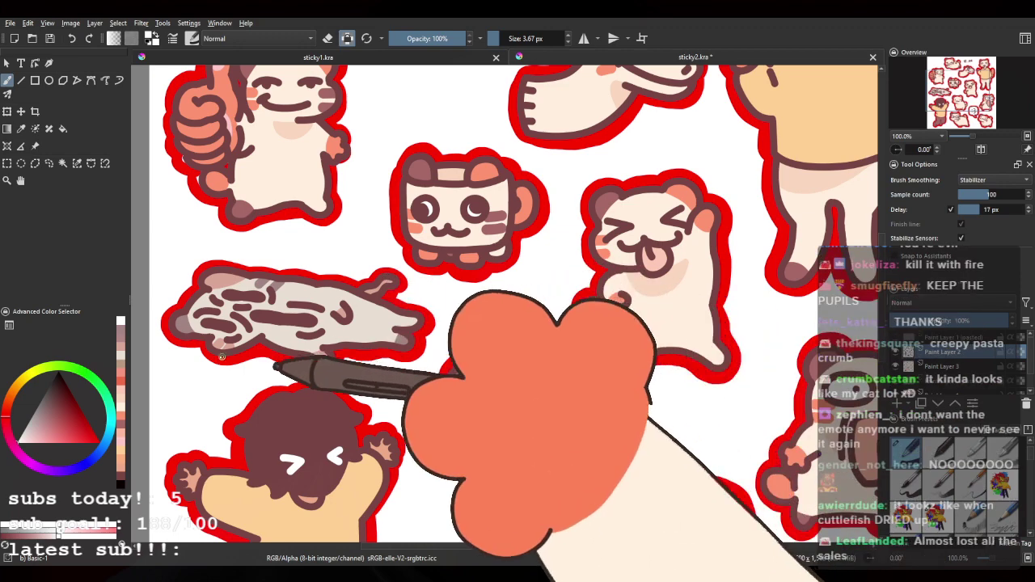
scroll(316, 360, "up", 3)
left_click(100, 443)
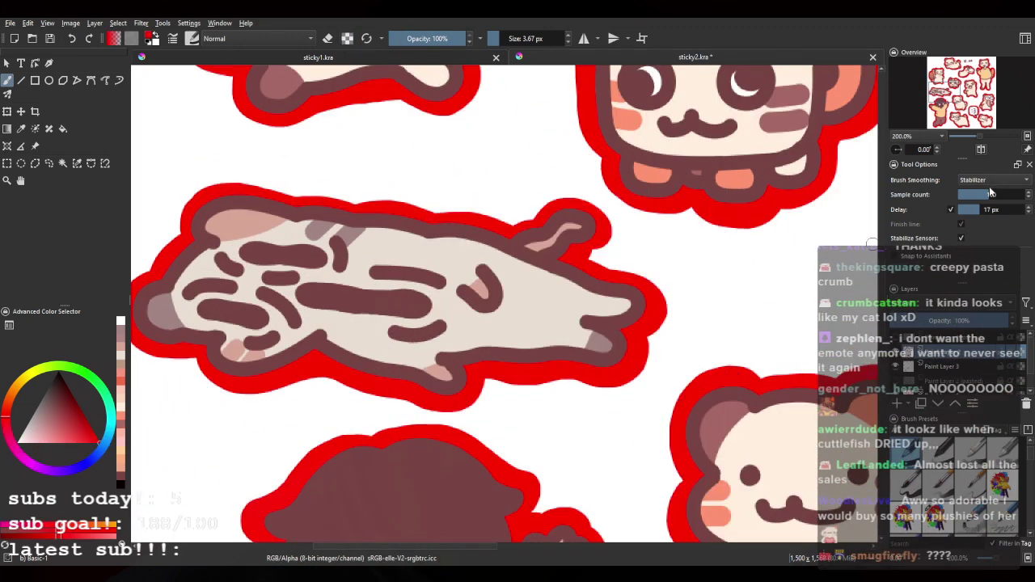
left_click(978, 150)
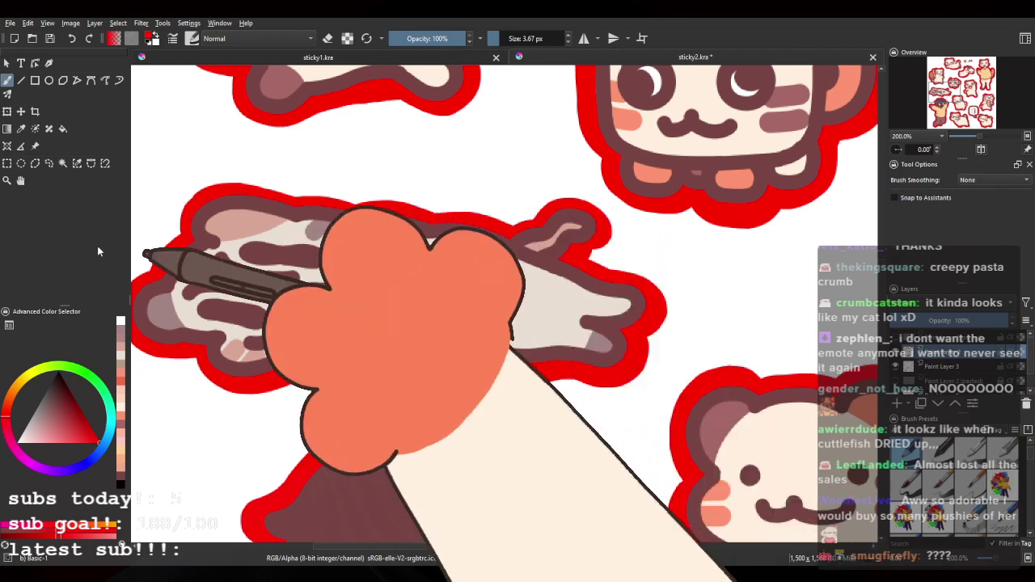
left_click_drag(333, 252, 356, 277)
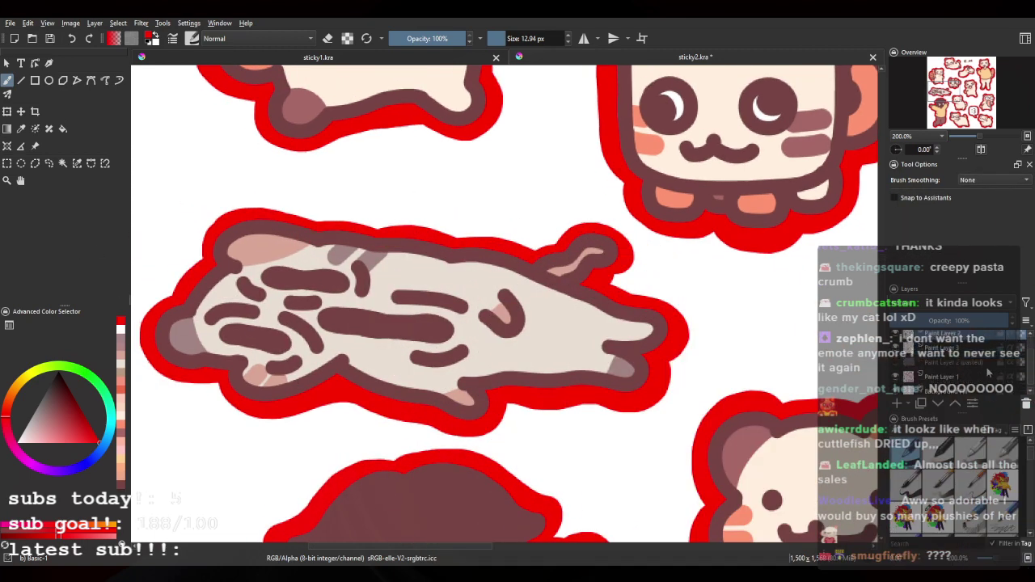
left_click(988, 375)
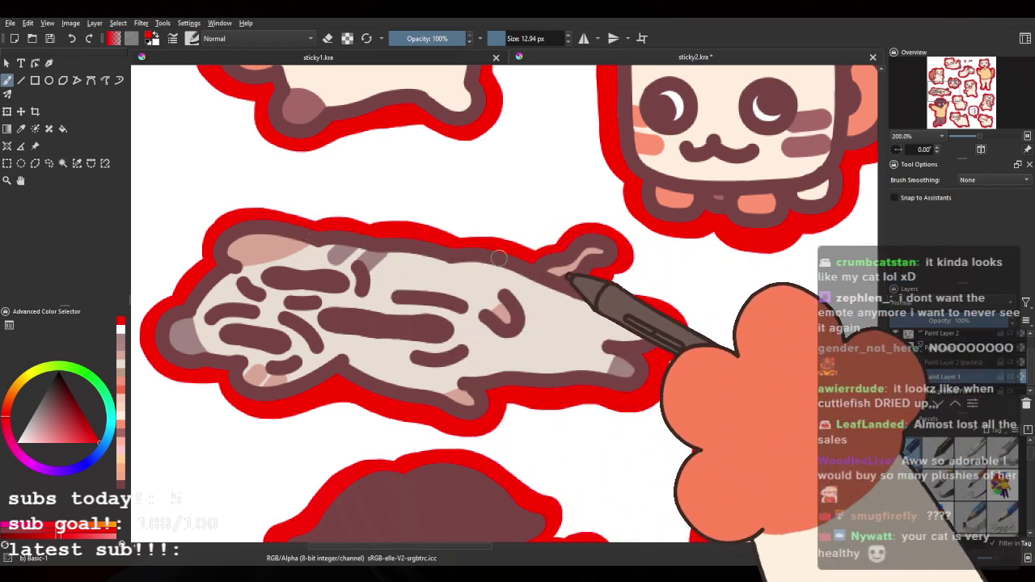
Step: Check and touch up the red cut outlines around the flat cat's tail and the mug cat
left_click_drag(587, 267, 540, 296)
mouse_move(475, 287)
left_mouse_down()
mouse_move(525, 262)
mouse_move(577, 283)
mouse_move(629, 162)
mouse_move(545, 431)
left_mouse_up()
left_click_drag(663, 198, 469, 300)
left_click_drag(483, 144, 496, 116)
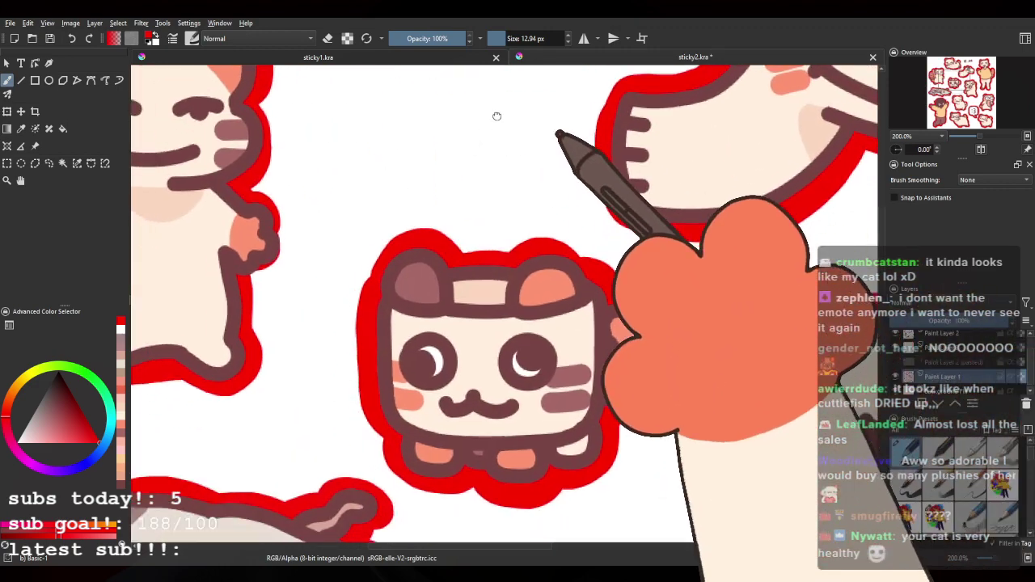
left_click_drag(584, 263, 529, 230)
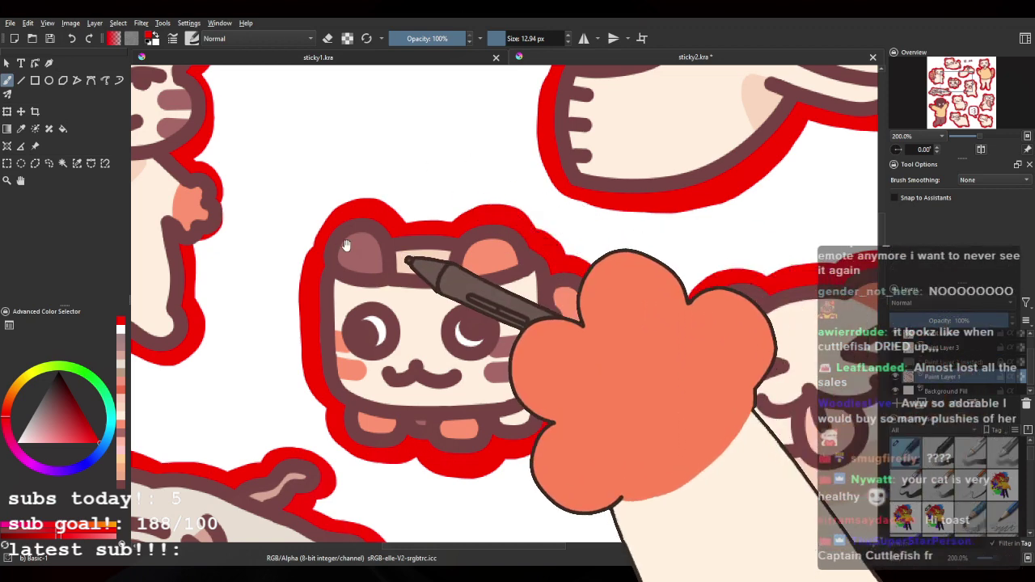
left_click_drag(347, 243, 381, 228)
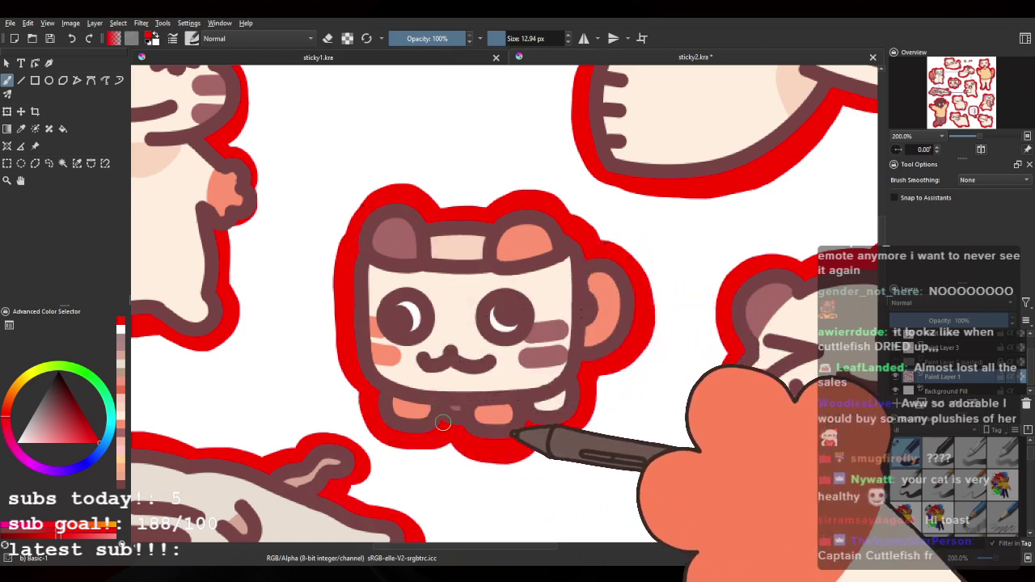
left_click_drag(415, 340, 748, 434)
left_click_drag(516, 377, 512, 393)
Step: Enlarge the brush to 27.15 px and check the red outlines of the thumbs-up, lying, long-necked and standing cats
left_click_drag(274, 379, 291, 351)
mouse_move(544, 265)
left_mouse_down()
mouse_move(520, 329)
mouse_move(449, 296)
left_mouse_up()
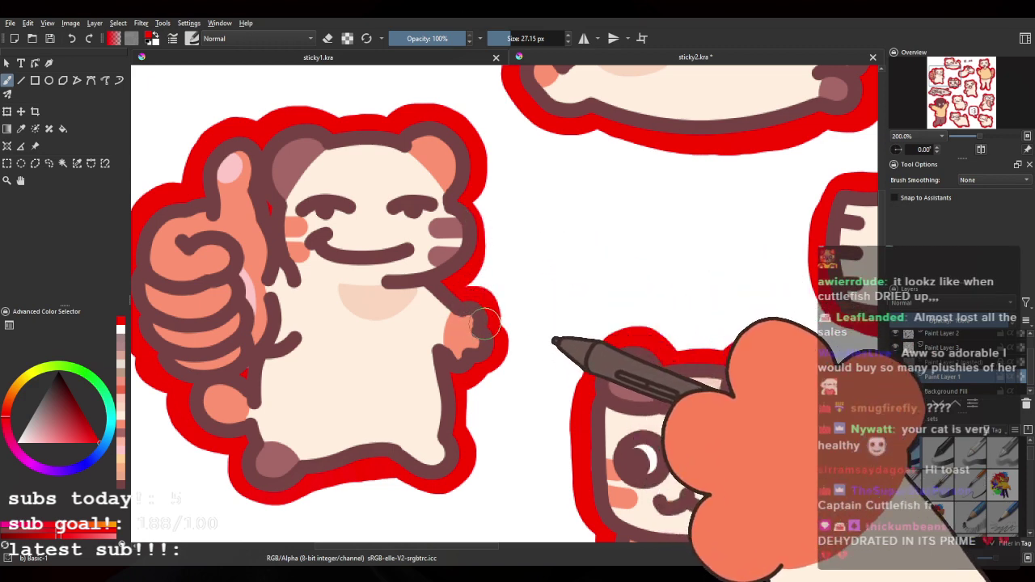
left_click_drag(495, 199, 351, 413)
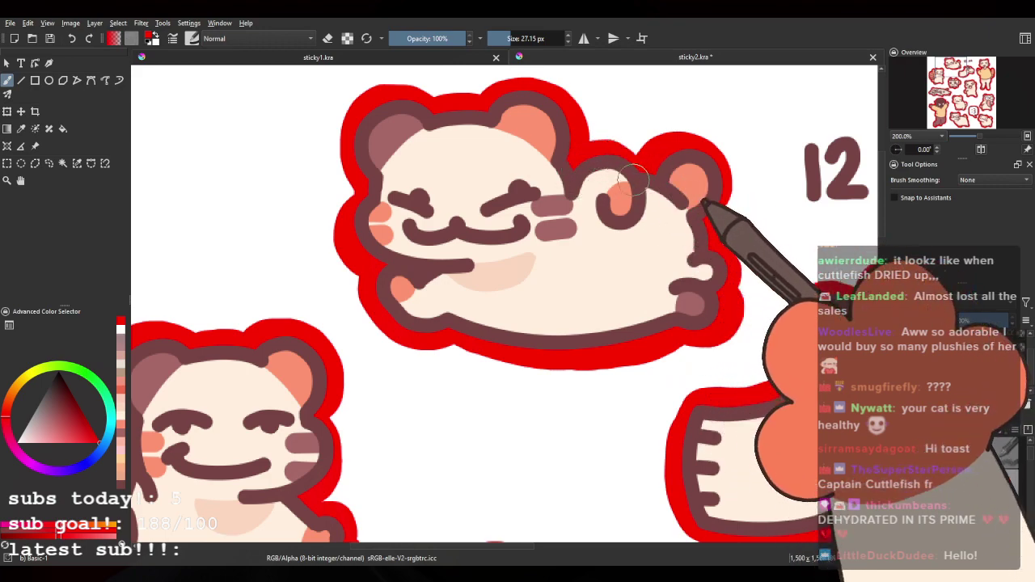
left_click_drag(627, 290, 515, 363)
mouse_move(743, 402)
left_mouse_down()
mouse_move(491, 244)
mouse_move(635, 286)
mouse_move(675, 350)
mouse_move(367, 235)
mouse_move(312, 245)
left_mouse_up()
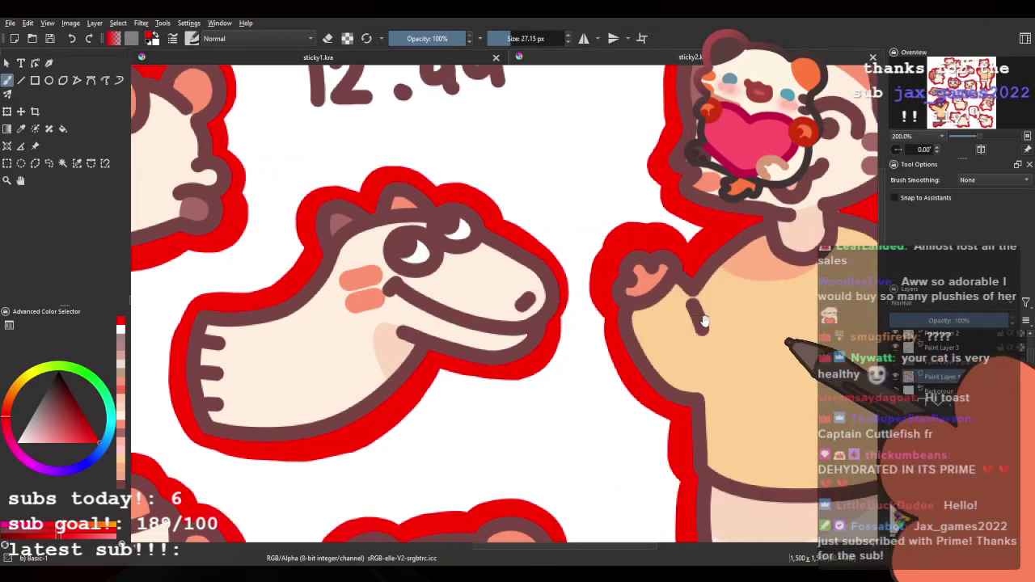
left_click_drag(705, 321, 343, 330)
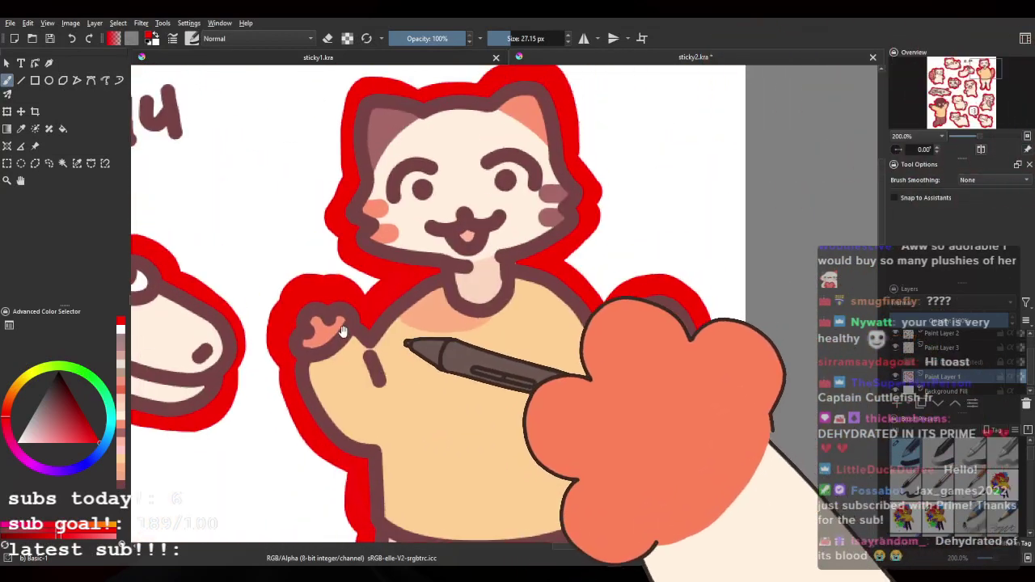
mouse_move(476, 497)
left_mouse_down()
mouse_move(444, 175)
mouse_move(409, 212)
left_mouse_up()
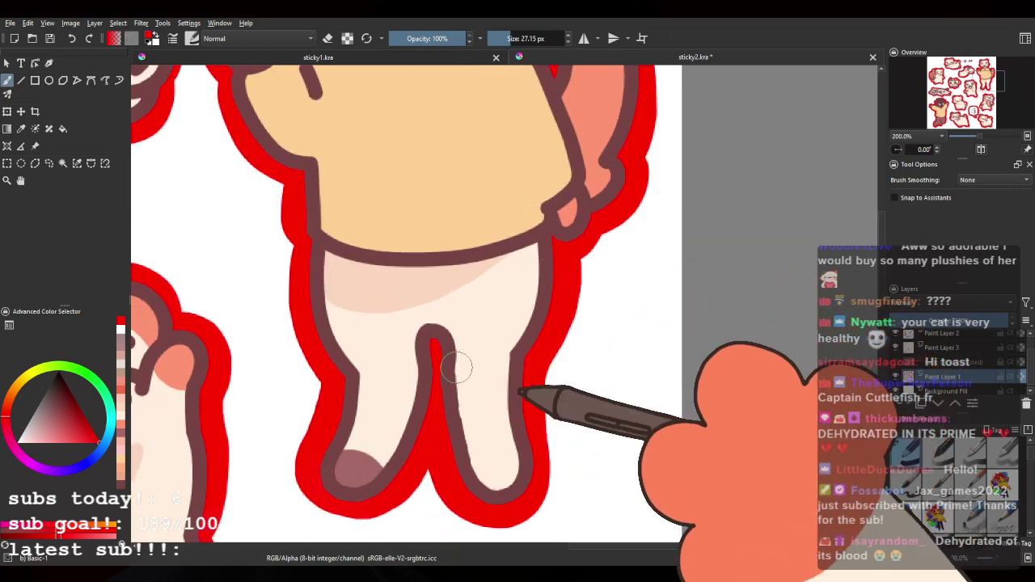
left_click_drag(445, 420, 509, 254)
Step: Check the waving cat's red outline and thicken the screaming cat's outline along its underside between the feet
left_click_drag(358, 385, 580, 359)
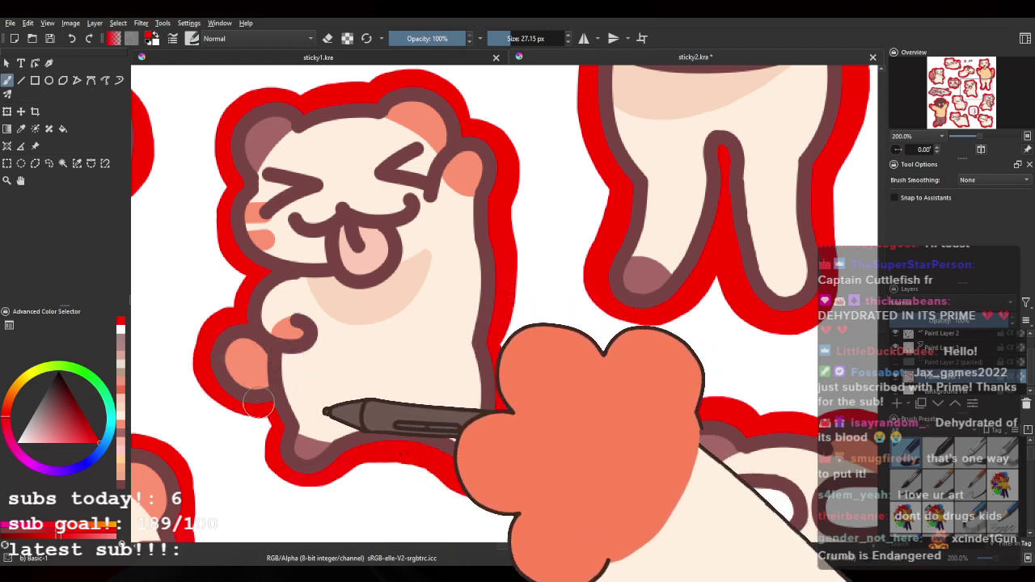
left_click_drag(211, 364, 241, 406)
left_click_drag(331, 397, 254, 163)
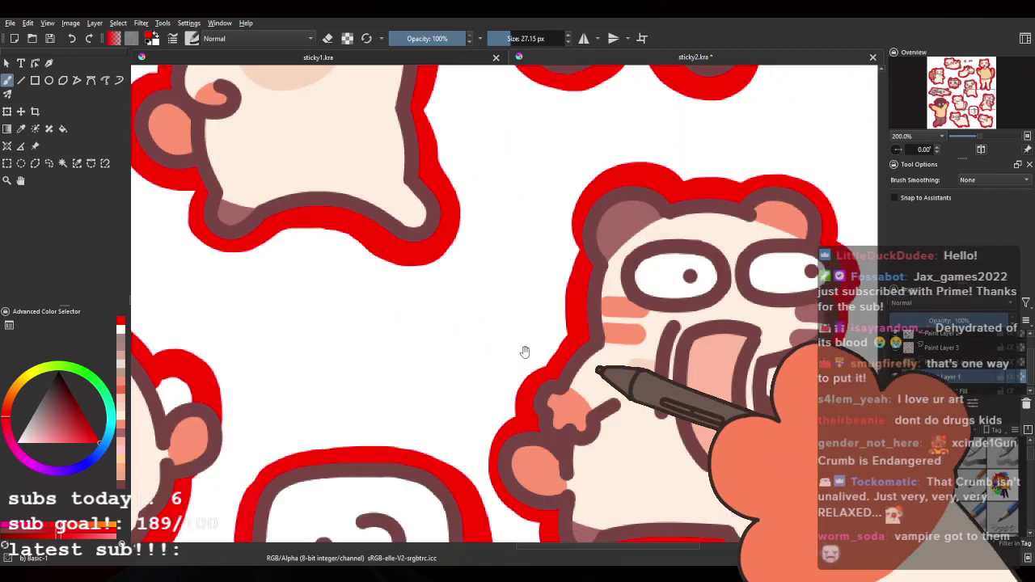
left_click_drag(525, 352, 360, 197)
left_click_drag(607, 264, 612, 281)
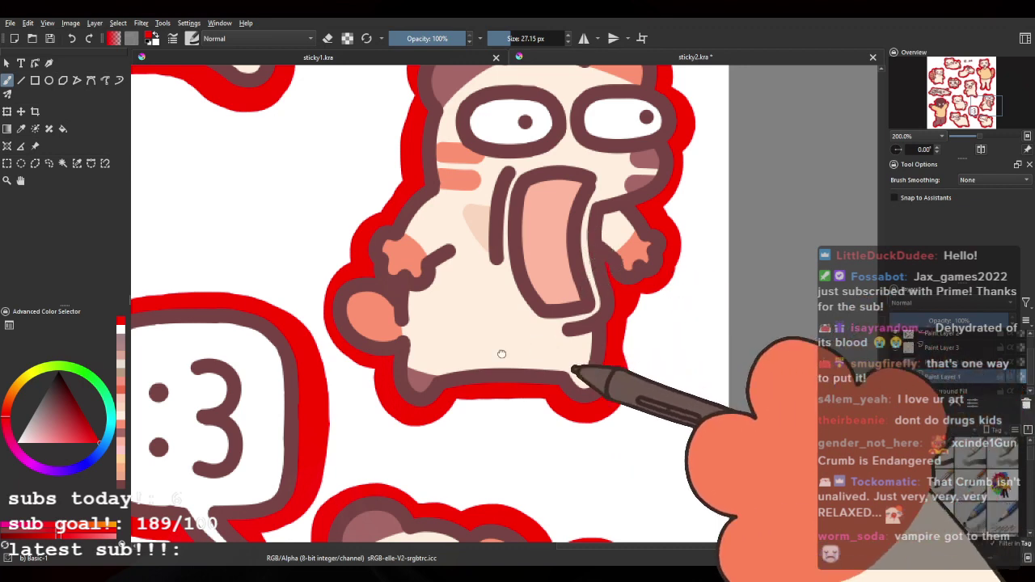
left_click_drag(501, 354, 447, 353)
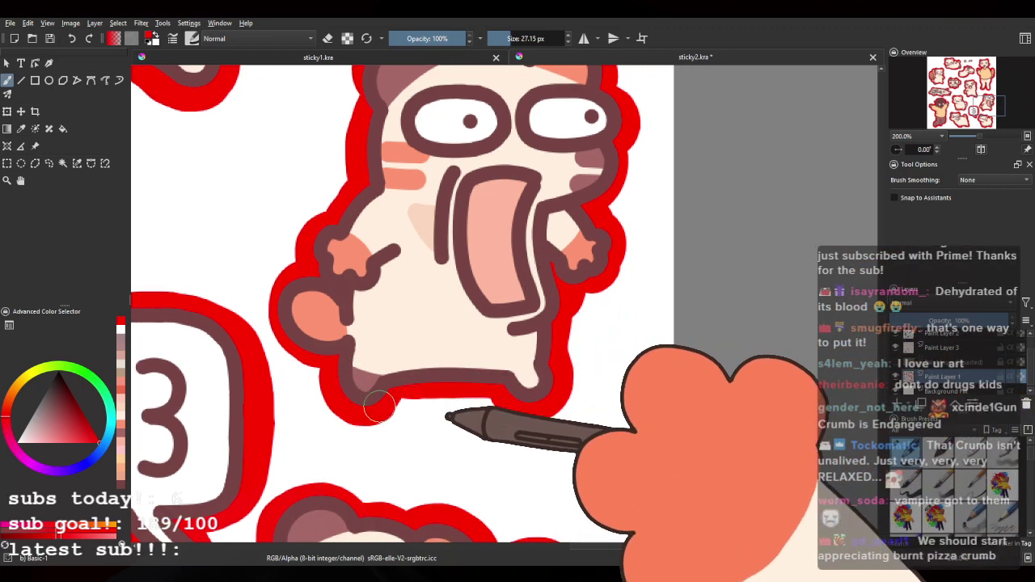
left_click_drag(375, 405, 461, 388)
left_click_drag(508, 360, 493, 338)
left_click_drag(420, 170, 414, 266)
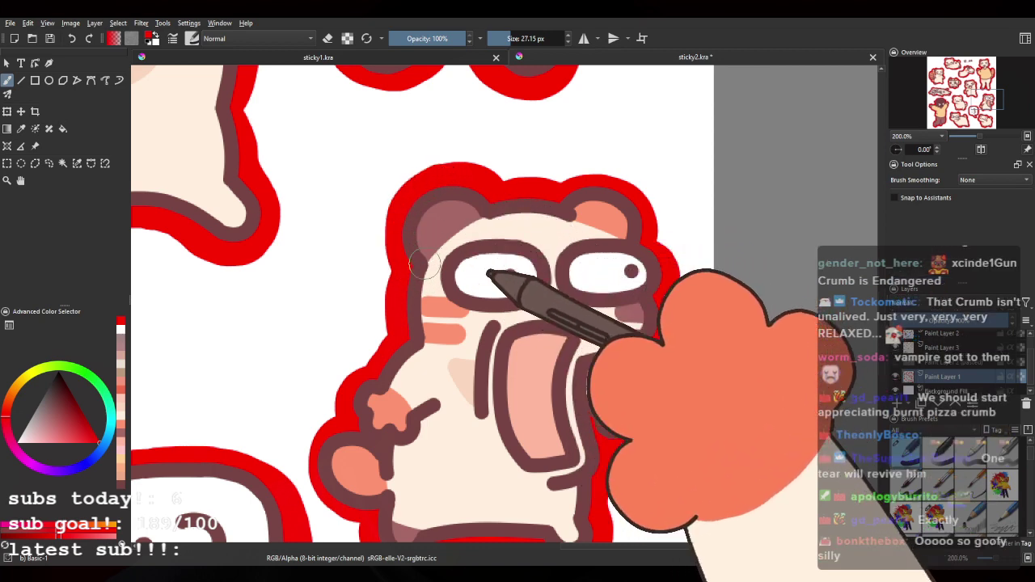
Step: Examine the red outlines around the small smiling cat and the :3 speech bubble
left_click_drag(496, 382, 480, 127)
left_click_drag(357, 463, 450, 238)
left_click_drag(379, 272, 444, 334)
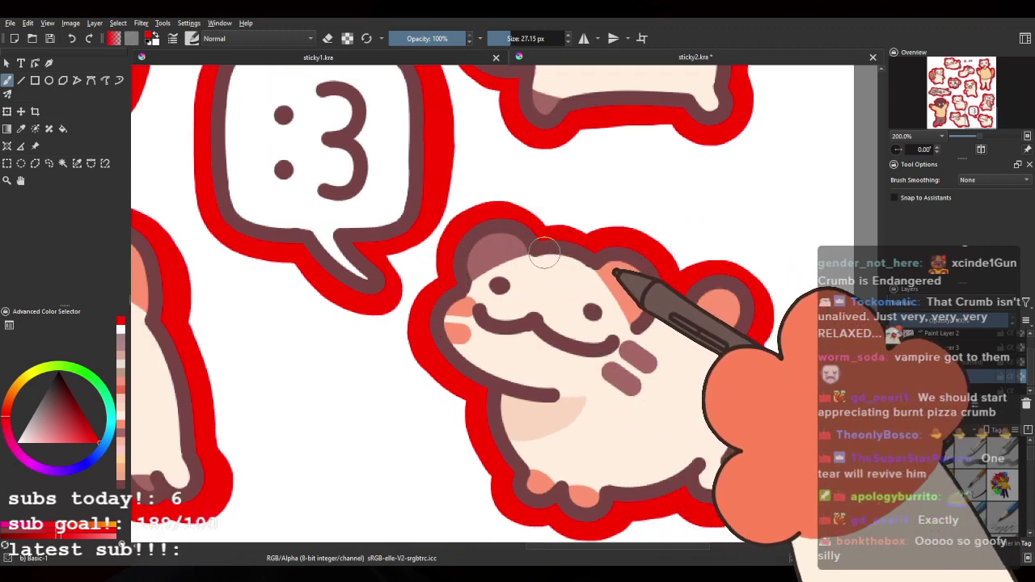
scroll(599, 255, "up", 5)
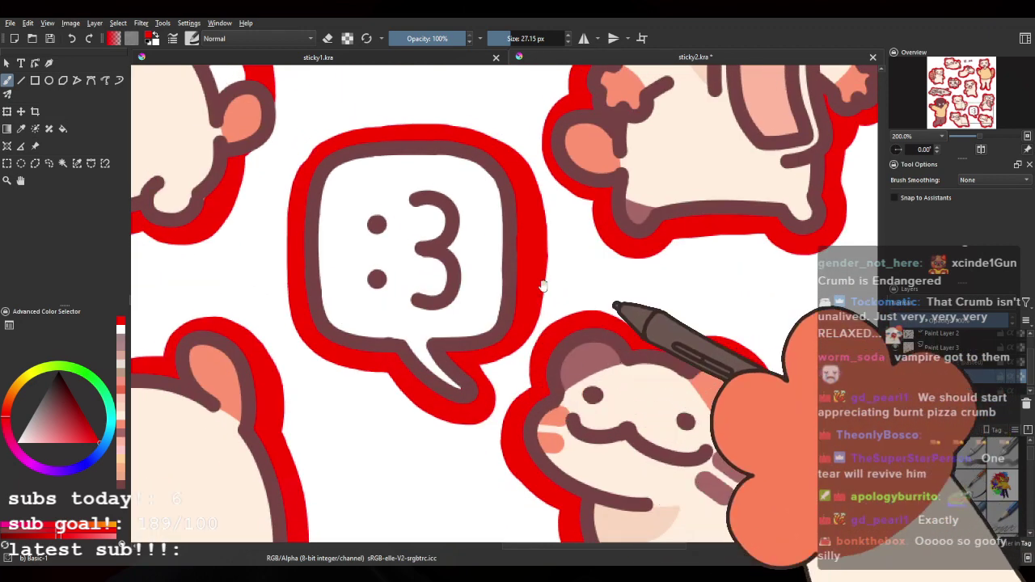
Step: Examine the red outlines around the side-eyeing cat and the jumping person, and across the full sheet
left_click_drag(308, 417, 483, 381)
left_click_drag(370, 474, 551, 366)
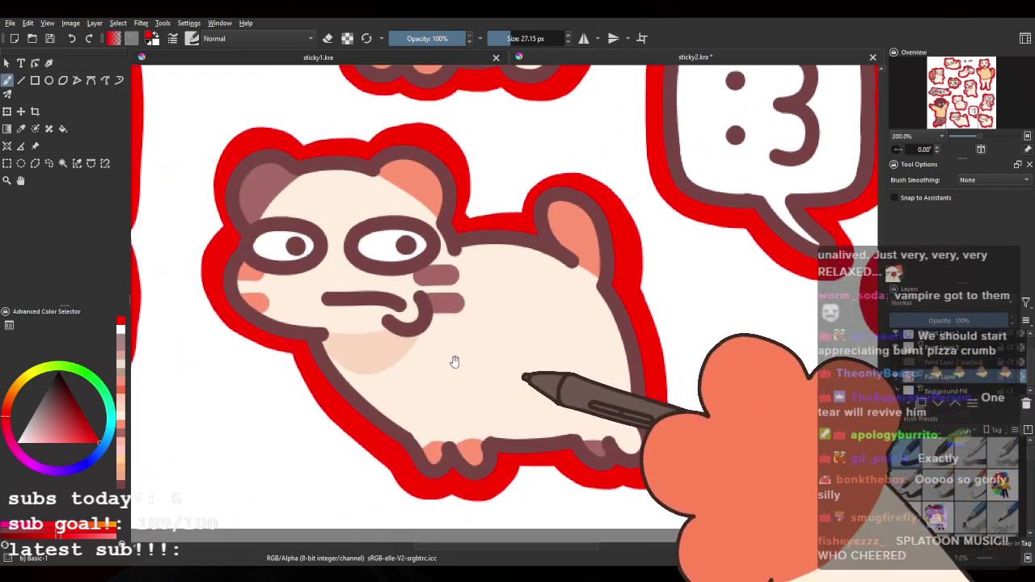
left_click_drag(392, 196, 462, 212)
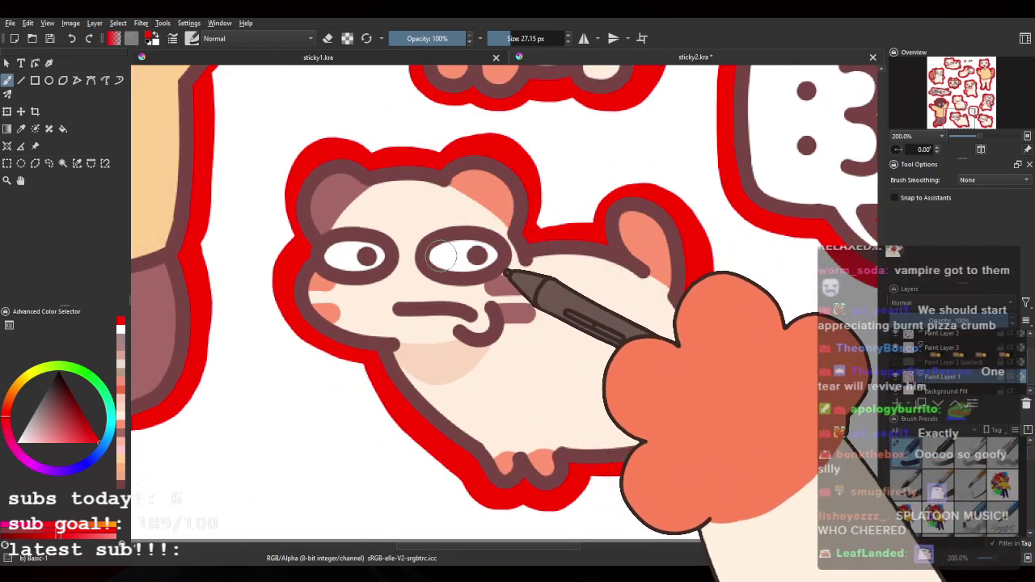
left_click_drag(421, 249, 735, 262)
left_click_drag(495, 253, 577, 354)
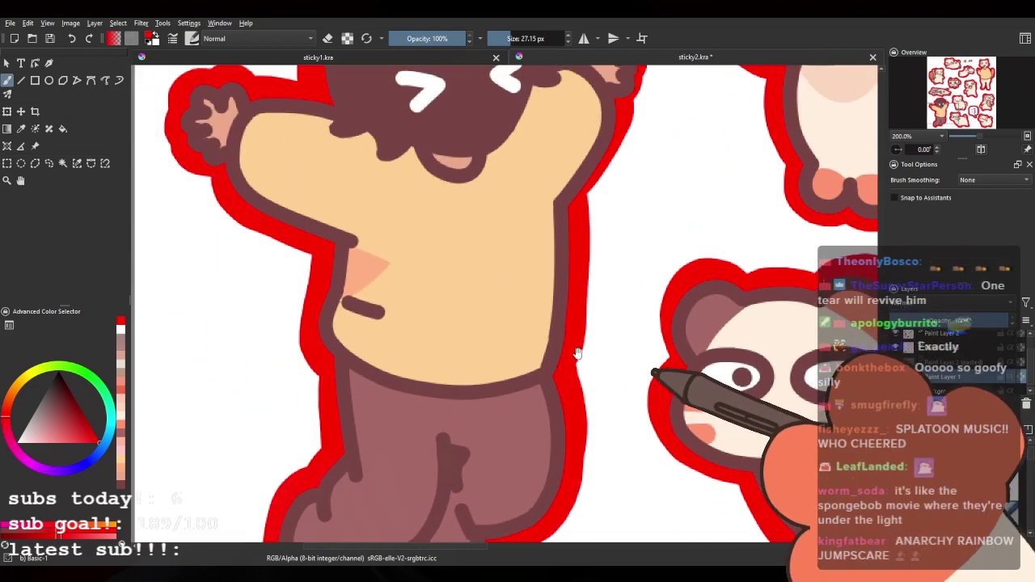
left_click_drag(574, 315, 557, 444)
scroll(523, 357, "down", 4)
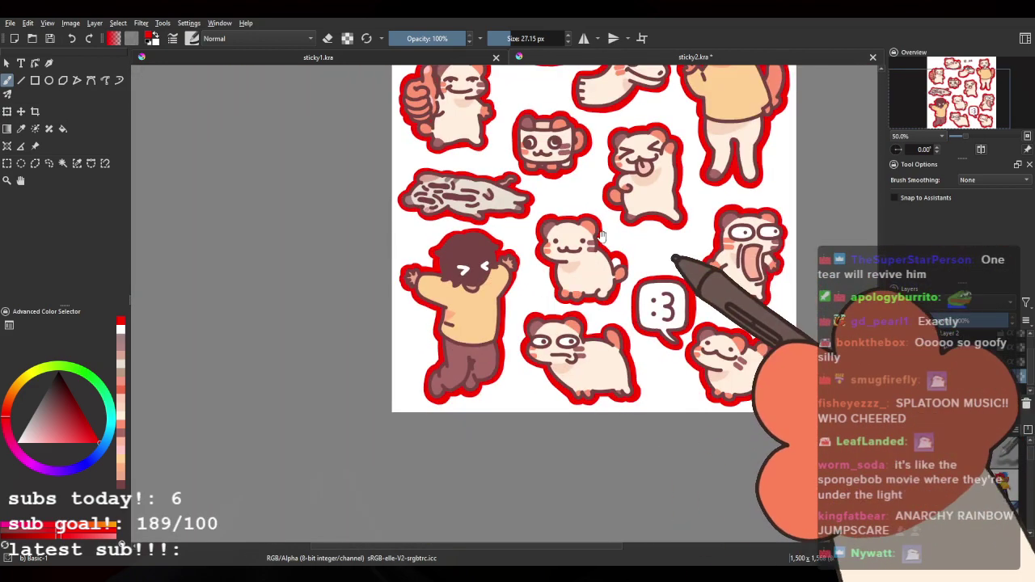
scroll(508, 296, "down", 1)
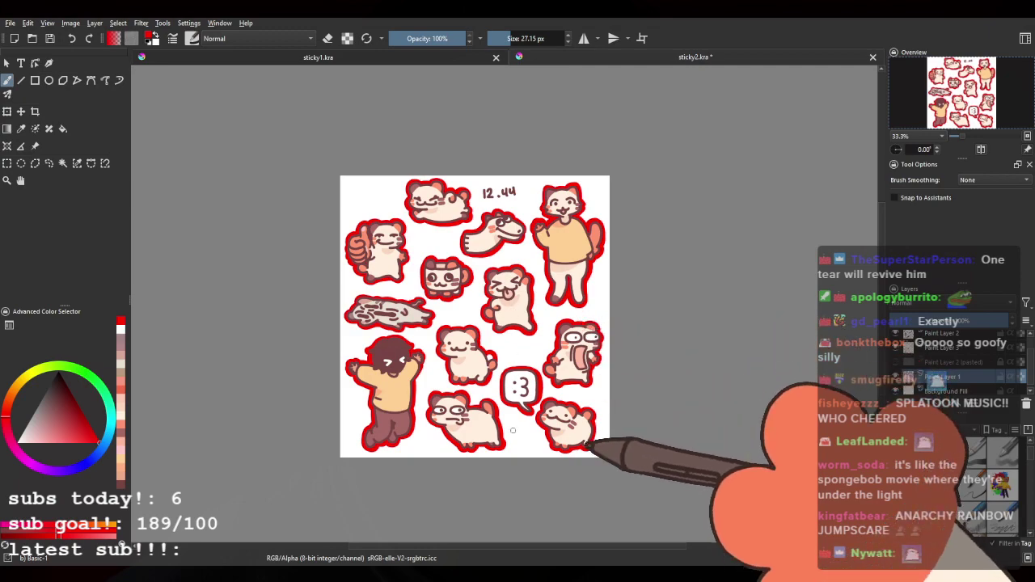
Step: Erase the handwritten 12.44 above the long-necked cat on the outline layer and check the whole sheet
scroll(506, 208, "up", 3)
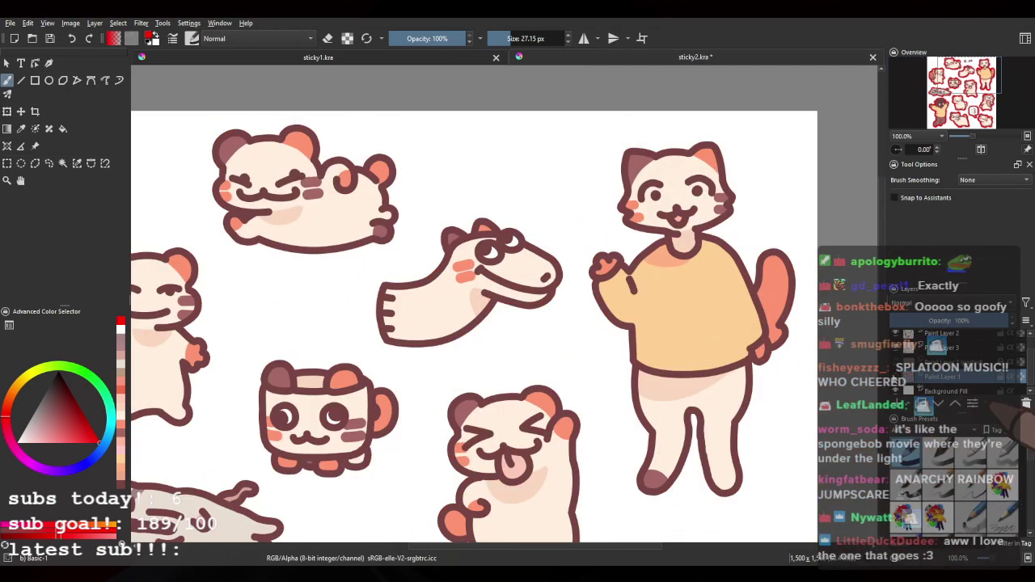
scroll(590, 182, "up", 2)
key("e")
mouse_move(265, 107)
left_mouse_down()
mouse_move(512, 95)
mouse_move(427, 154)
mouse_move(284, 139)
mouse_move(337, 122)
mouse_move(400, 148)
left_mouse_up()
scroll(552, 191, "down", 4)
left_click_drag(598, 263, 595, 203)
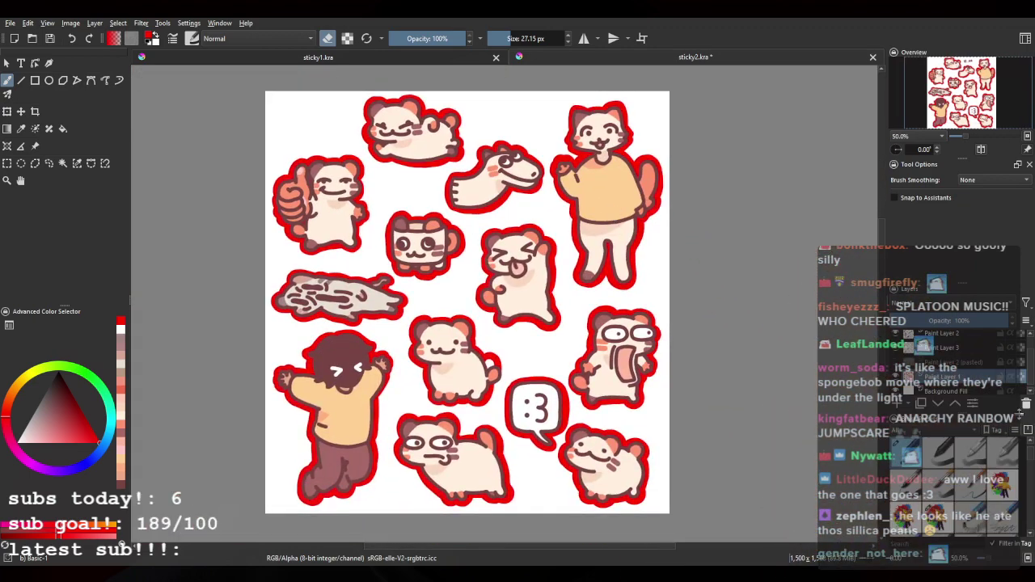
Step: Recolour all the red cut outlines white, painting over them with transparency locked and a 470.49 px brush
key("e")
left_click(19, 442)
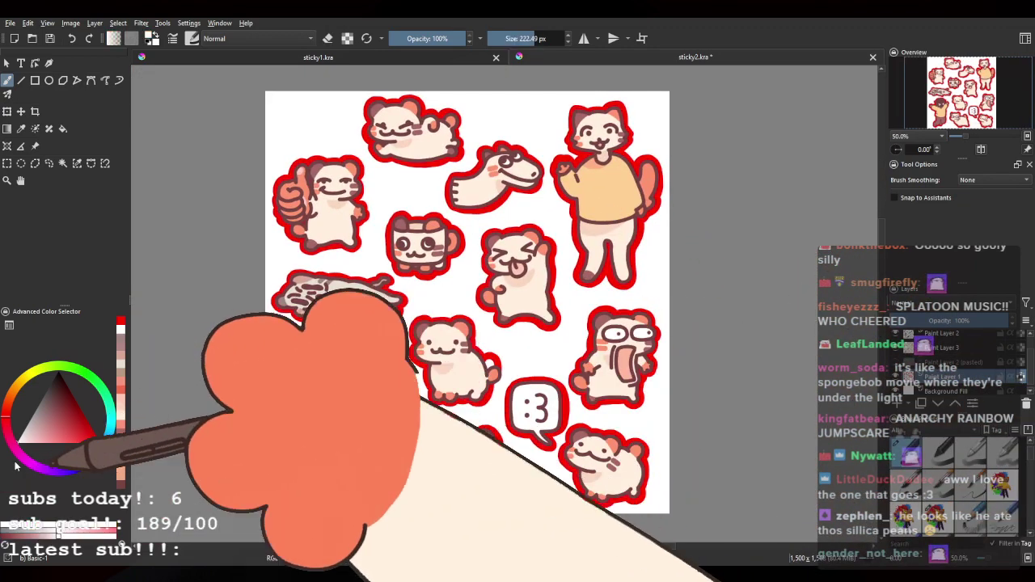
mouse_move(449, 139)
left_mouse_down()
mouse_move(240, 272)
mouse_move(602, 273)
left_mouse_up()
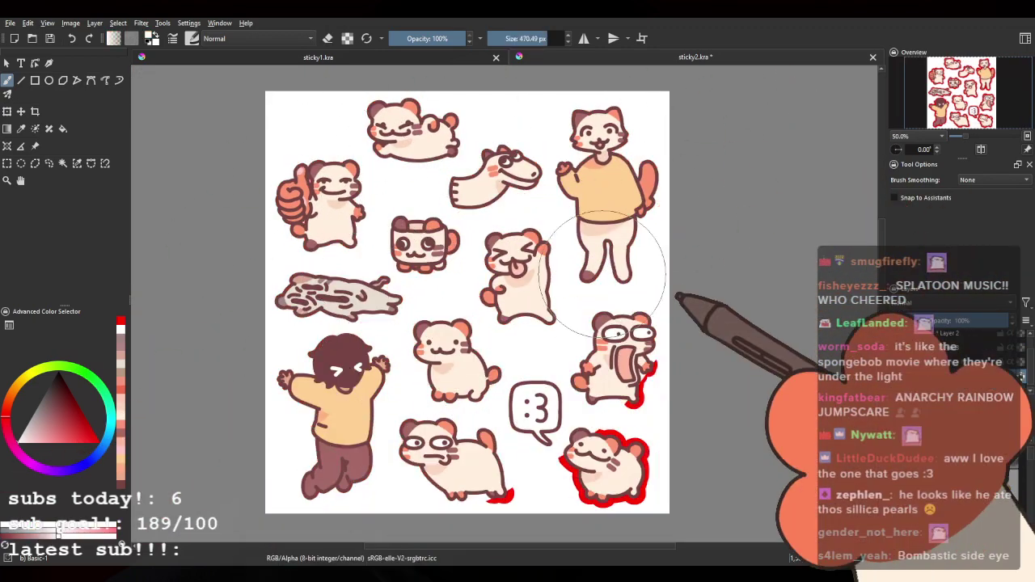
left_click_drag(635, 383, 285, 230)
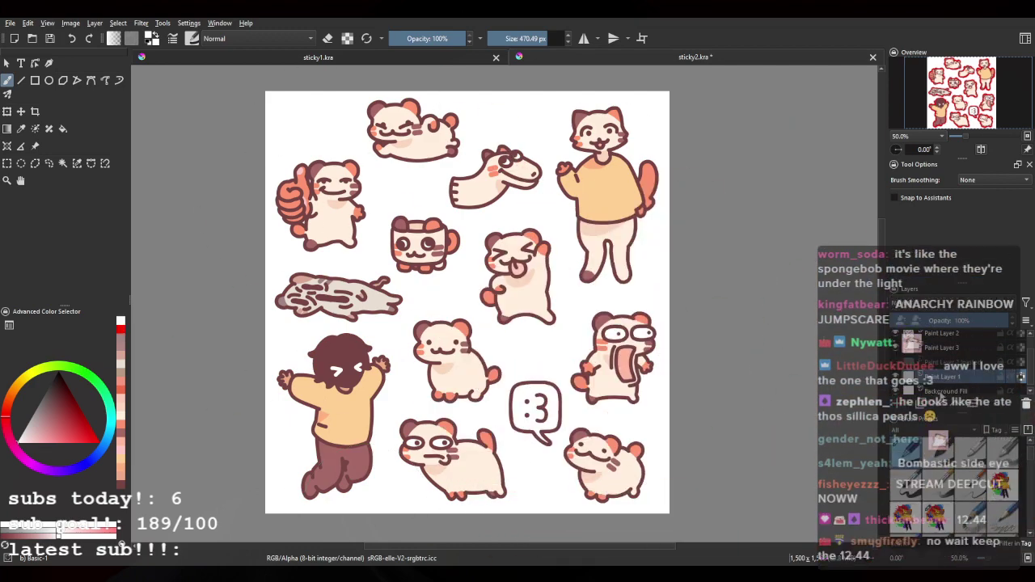
Step: Fill a new layer behind the stickers with the light pink sampled from a heart in sticky1.kra
left_click(896, 405)
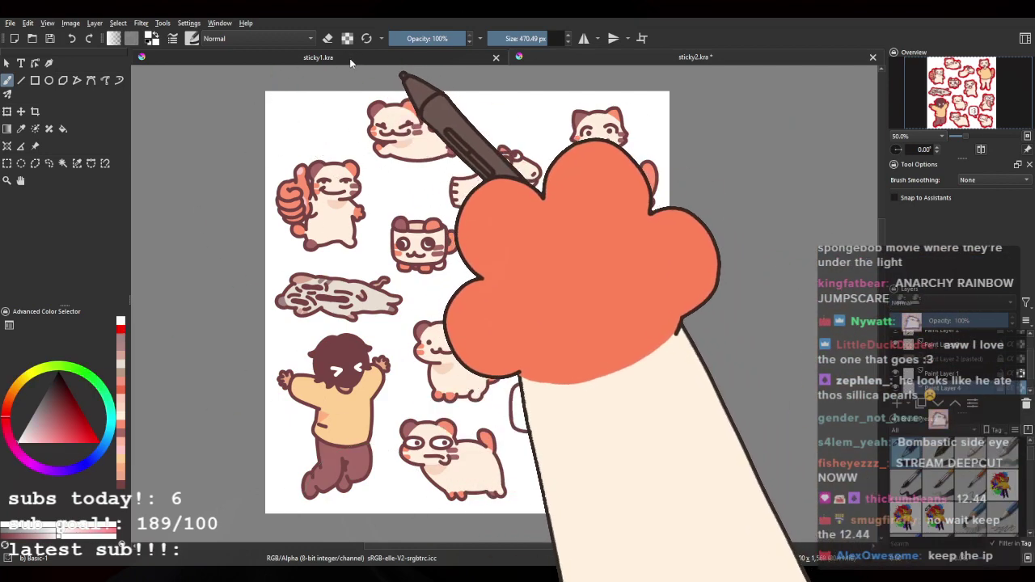
left_click(351, 59)
scroll(511, 270, "down", 3)
scroll(510, 279, "up", 2)
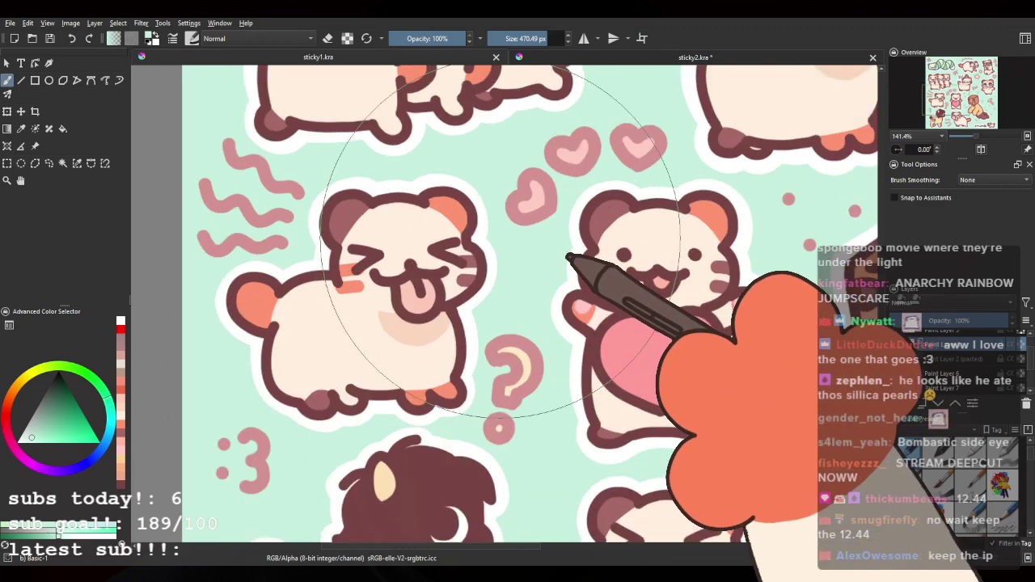
left_click(552, 183, "ctrl")
left_click(620, 57)
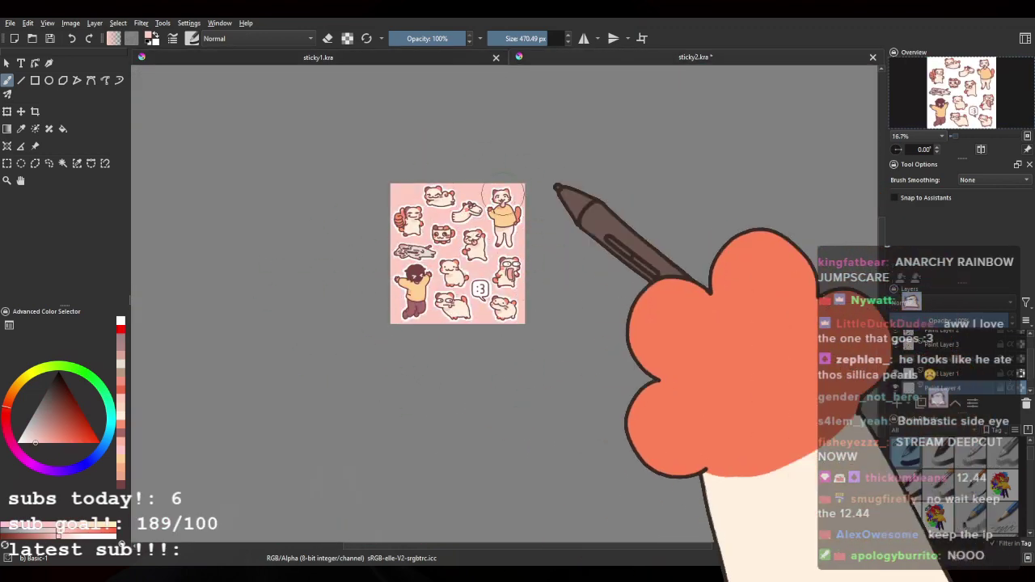
scroll(503, 194, "up", 3)
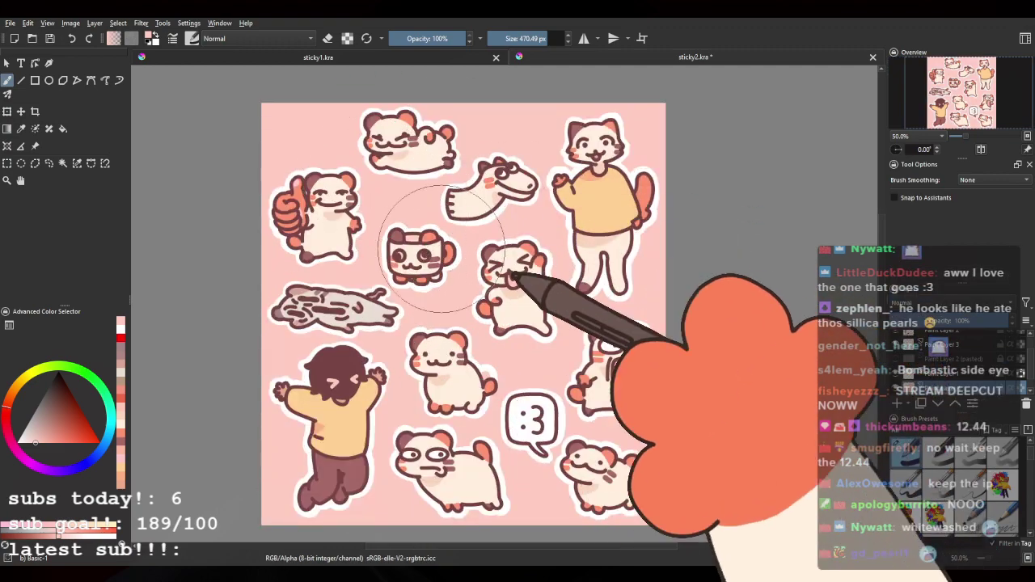
Step: Compare the sheet with sticky1.kra and examine the flattened grey cat and jumping person stickers against the pink background
left_click(402, 58)
scroll(603, 281, "down", 5)
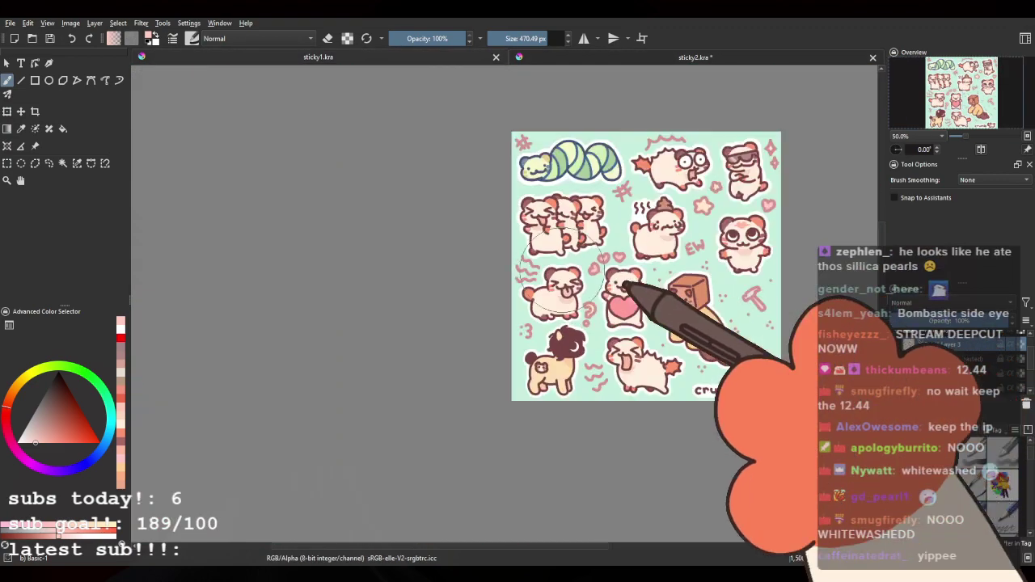
scroll(648, 283, "up", 1)
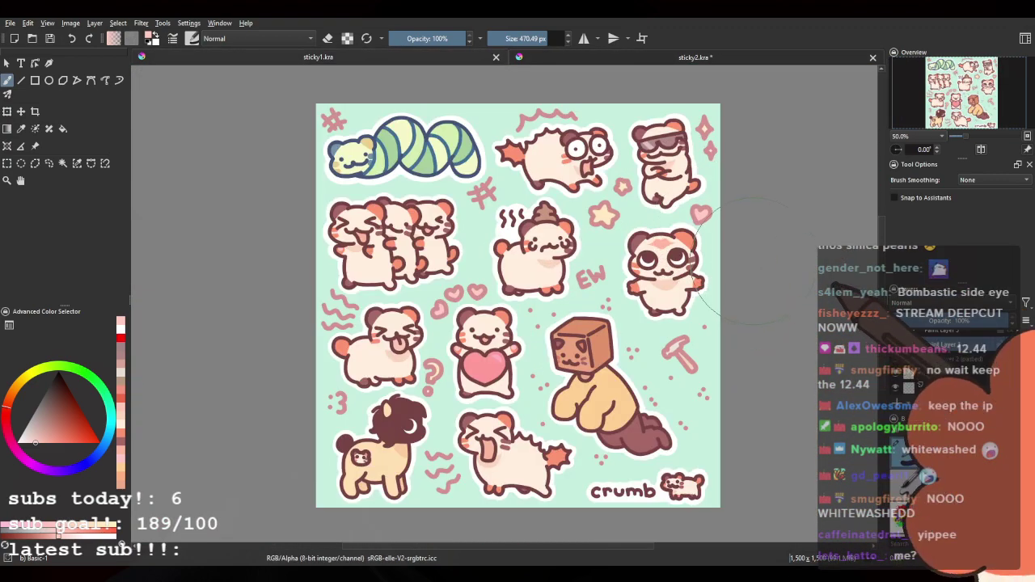
key("ctrl+Tab")
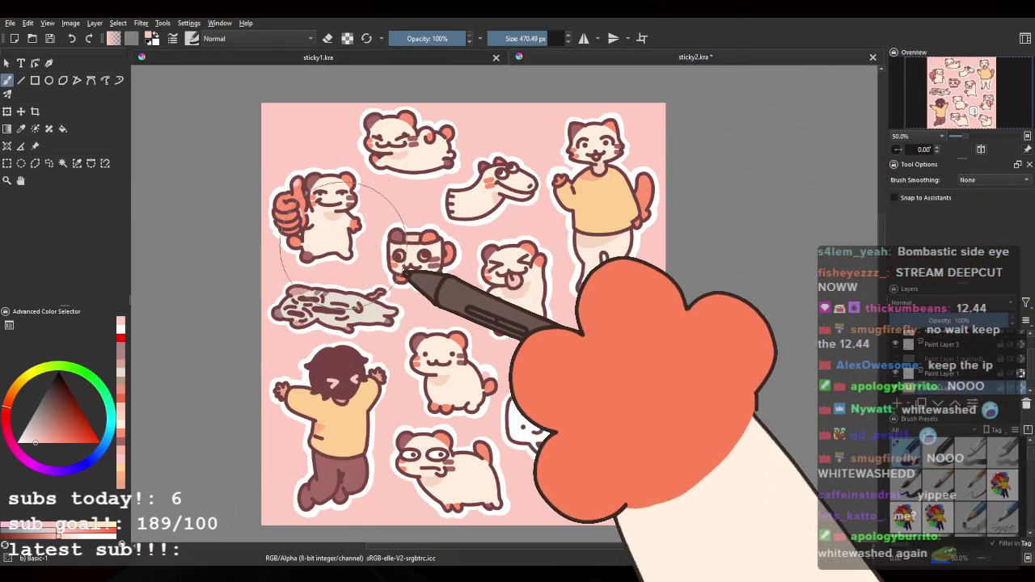
scroll(388, 271, "up", 4)
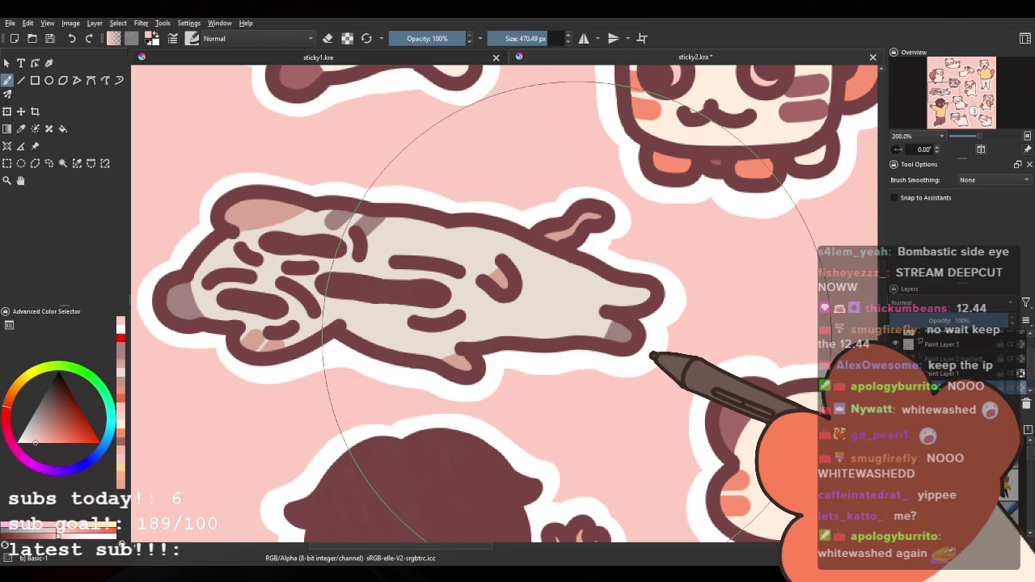
scroll(577, 334, "down", 6)
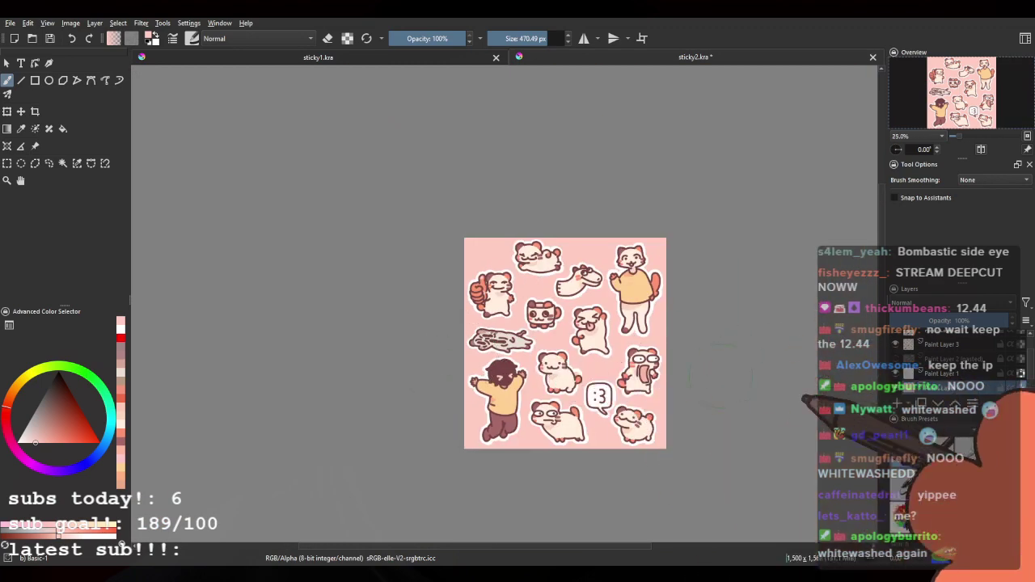
scroll(369, 283, "up", 5)
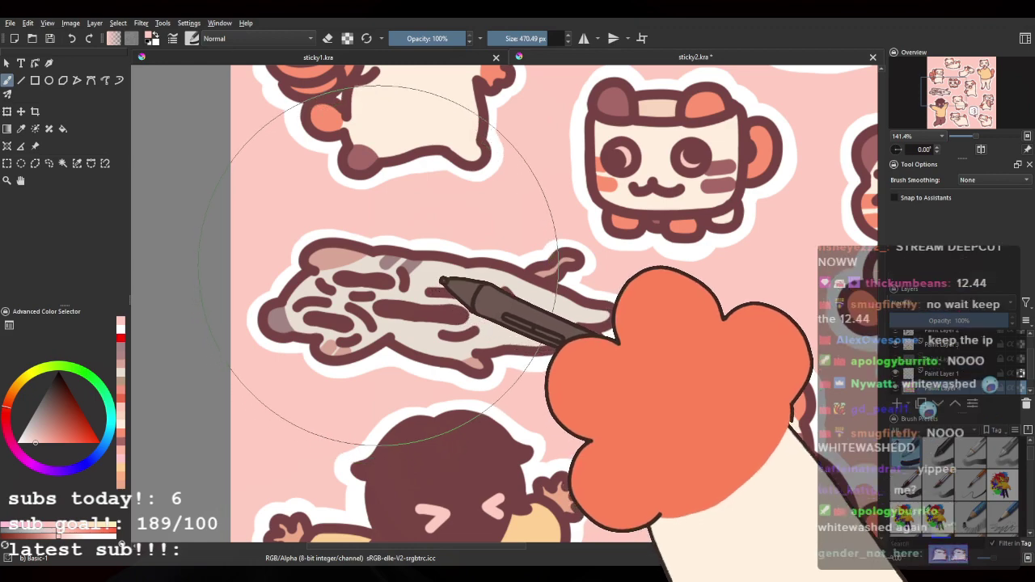
scroll(372, 276, "down", 6)
scroll(311, 351, "up", 2)
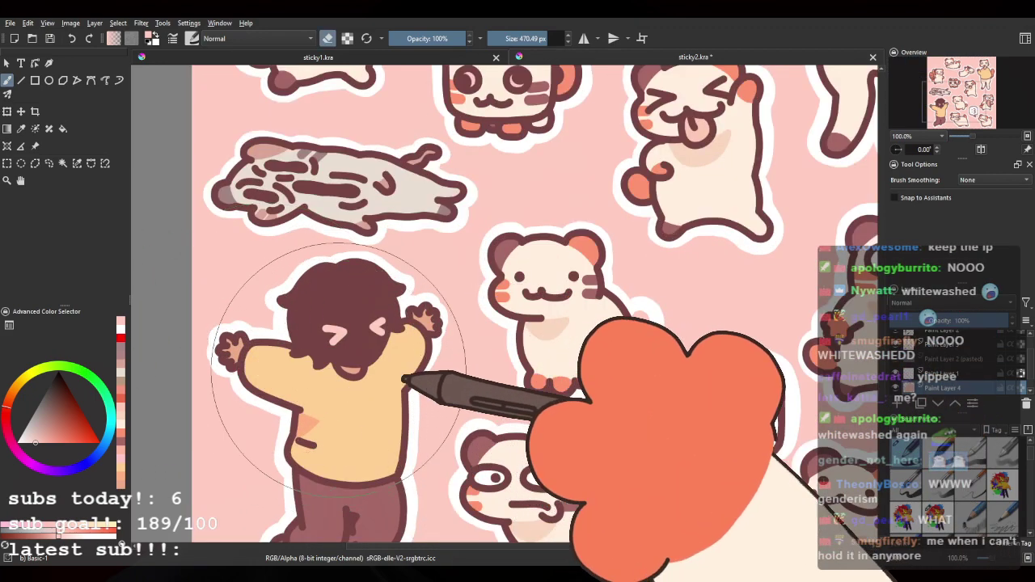
Step: Erase the pink background showing through the jumping person's eyes on Paint Layer 4 with a 97.85 px eraser
mouse_move(394, 350)
left_mouse_down("shift")
mouse_move(319, 361)
mouse_move(330, 356)
left_mouse_up("shift")
key("e")
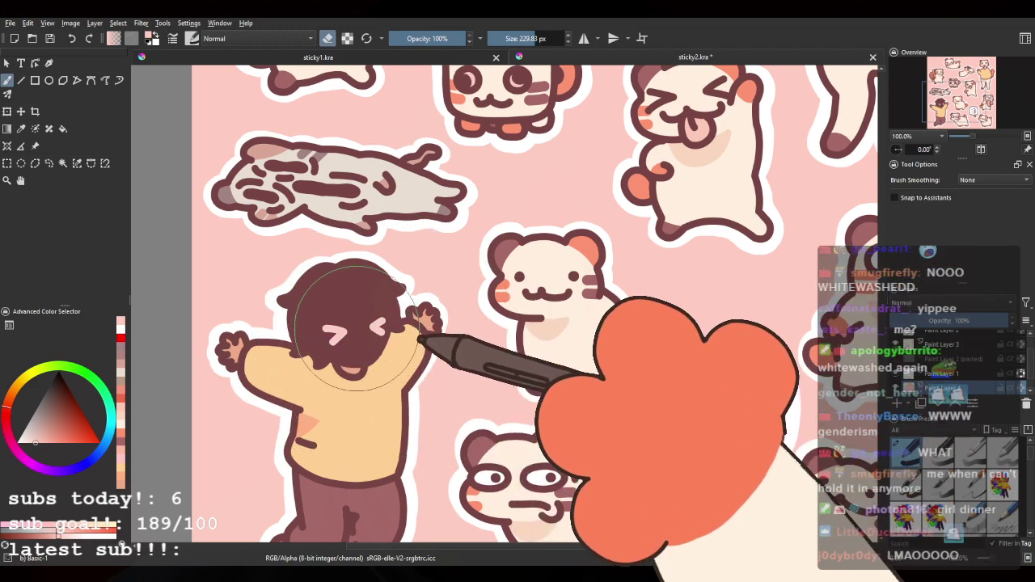
key("bracketleft")
key("bracketleft")
key("bracketleft")
key("bracketleft")
key("bracketleft")
key("bracketleft")
key("bracketleft")
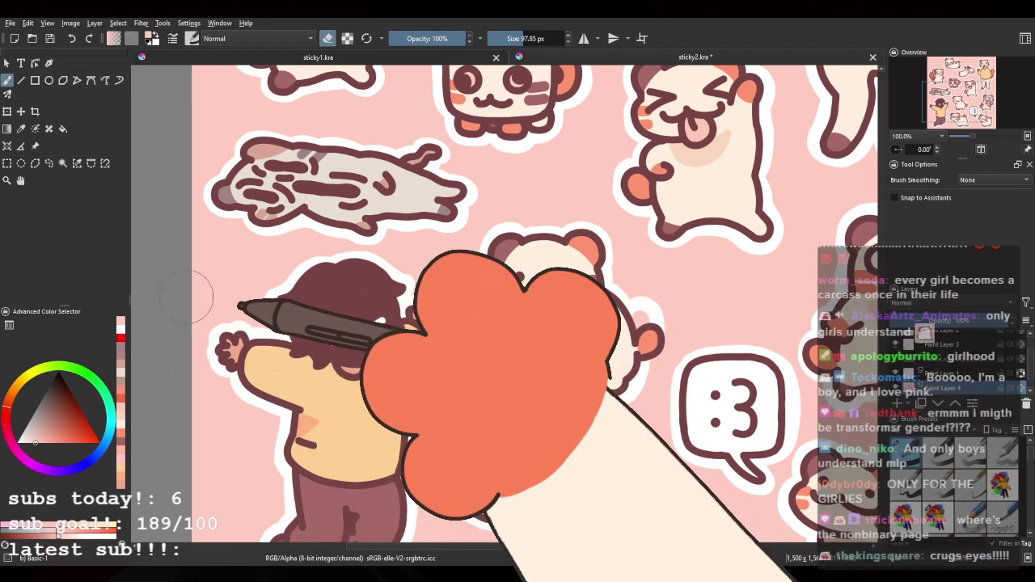
key("ctrl+v")
scroll(187, 296, "up", 1)
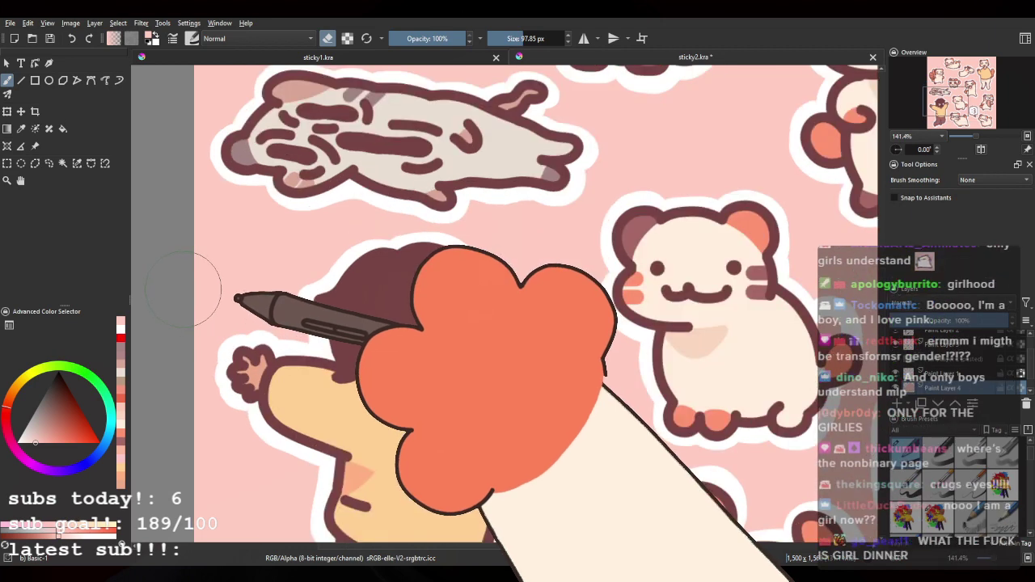
left_click_drag(183, 288, 183, 306)
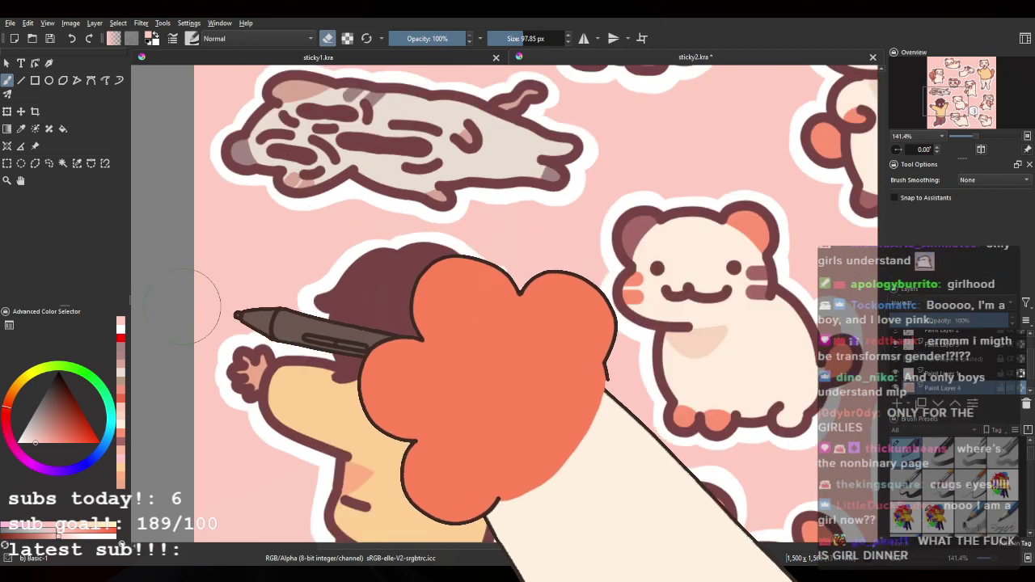
key("ctrl+e")
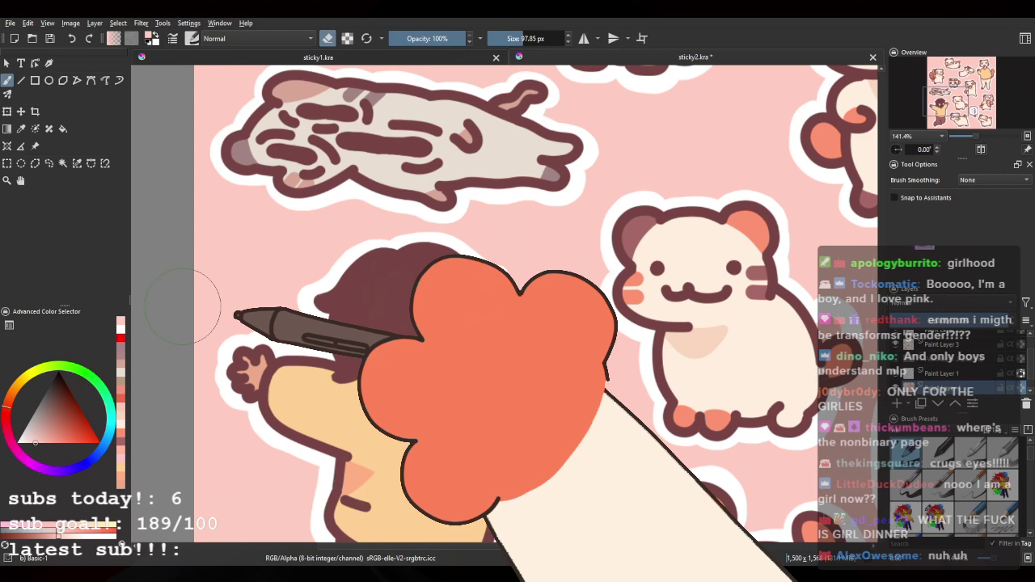
key("ctrl+z")
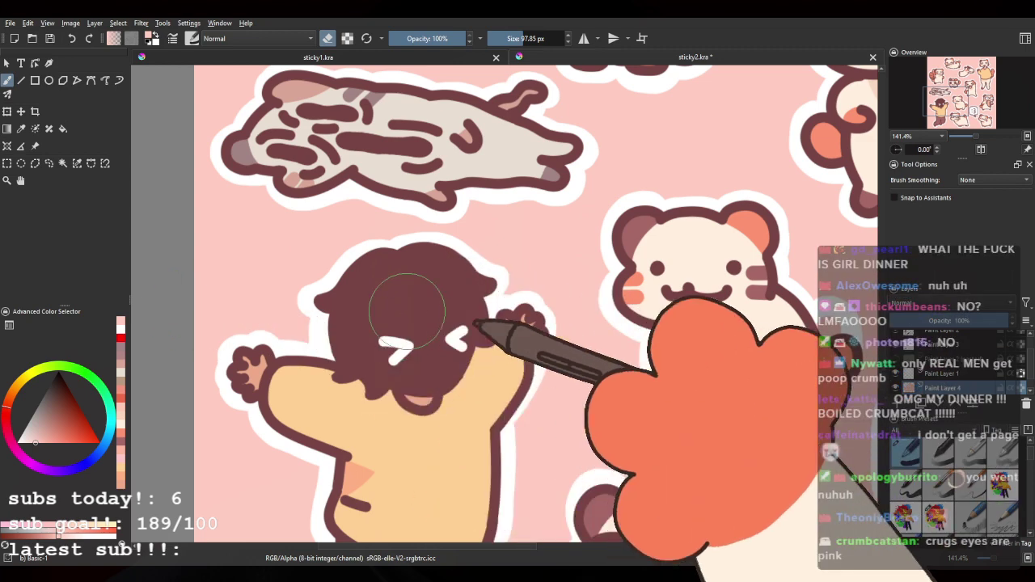
Step: Paint the mug cat's eye highlights white on Paint Layer 3, finishing with a 28.38 px brush
scroll(410, 298, "down", 4)
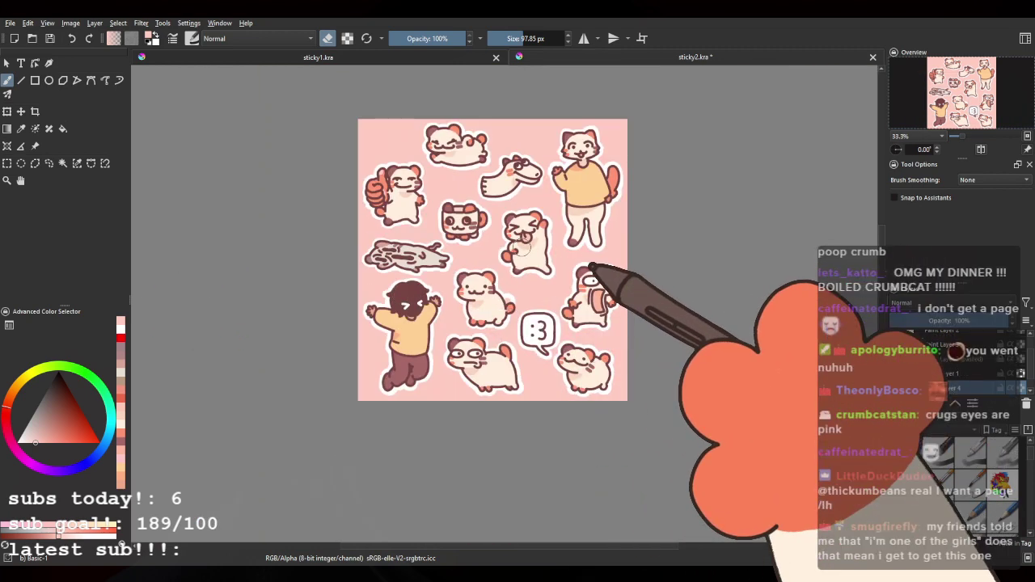
scroll(448, 180, "up", 8)
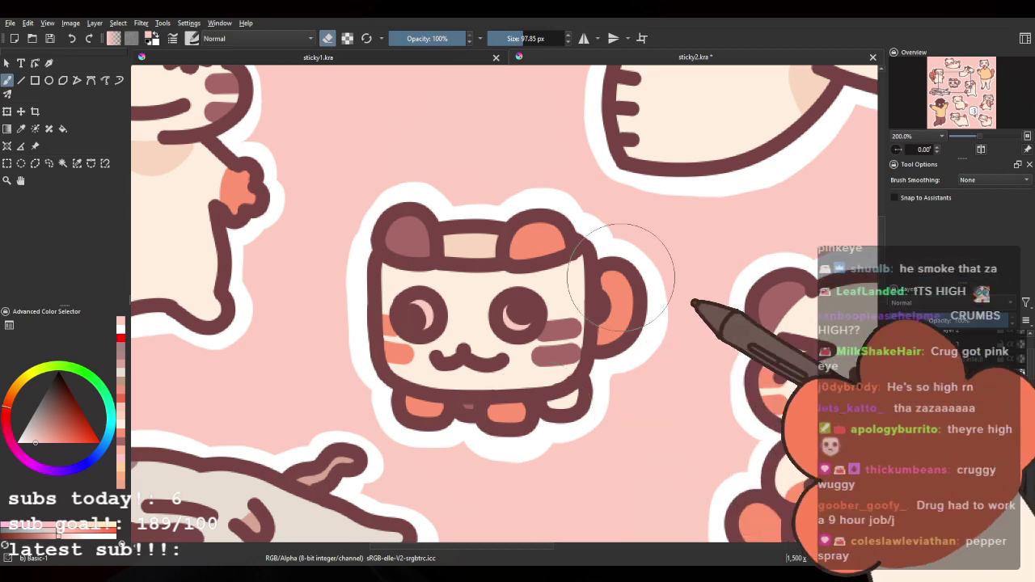
left_click(898, 346)
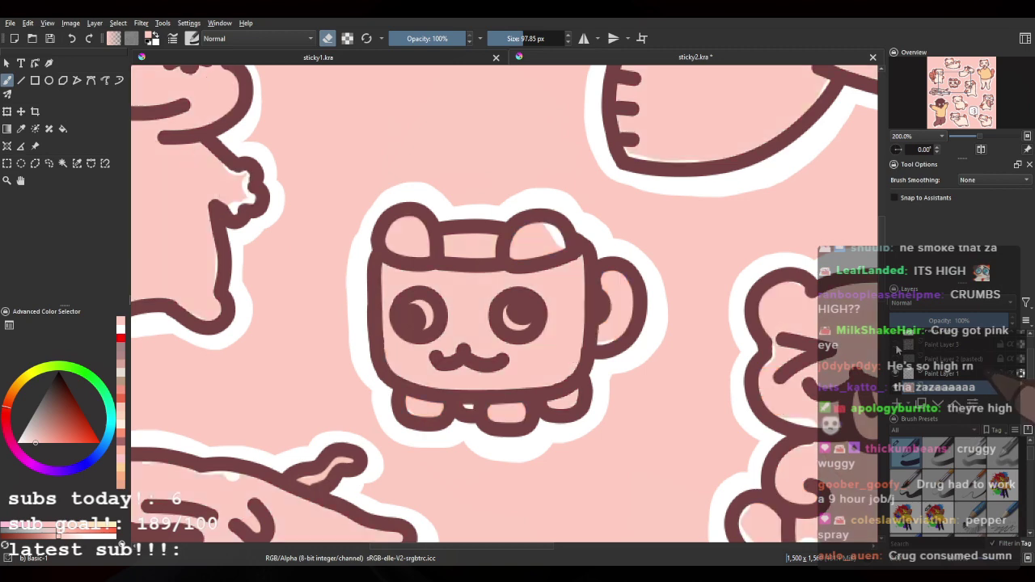
left_click(898, 346)
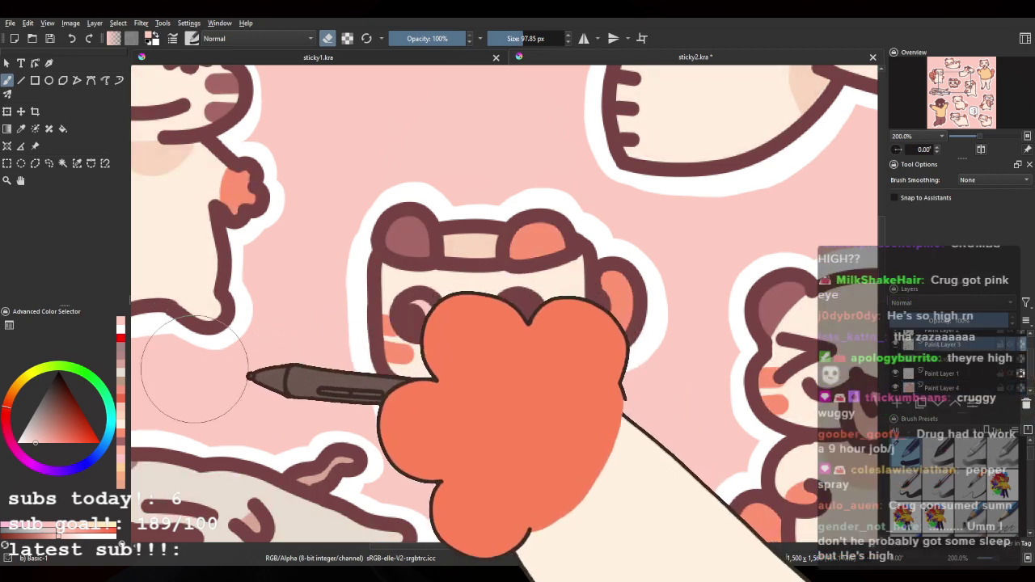
key("e")
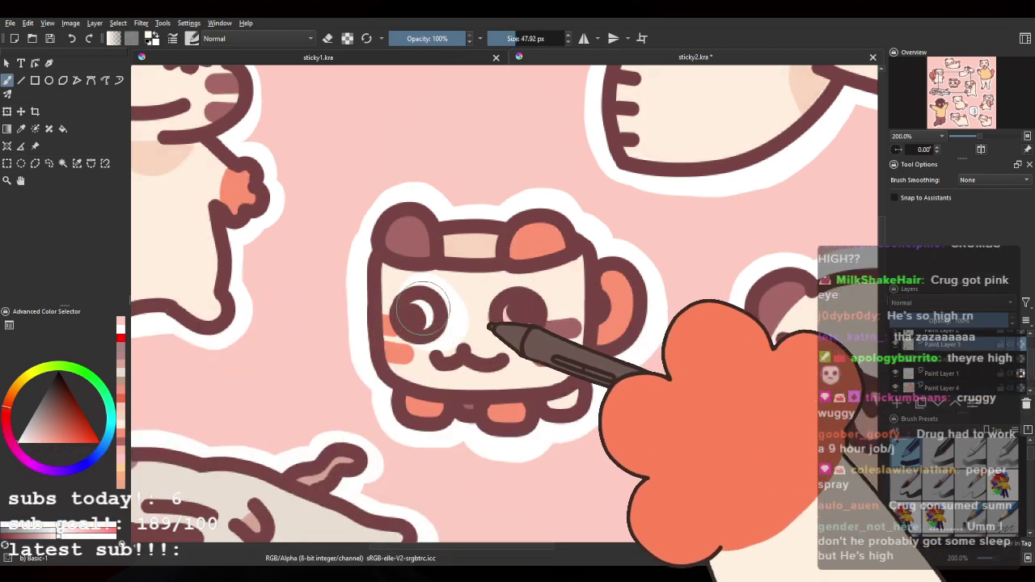
key("bracketleft")
key("bracketleft")
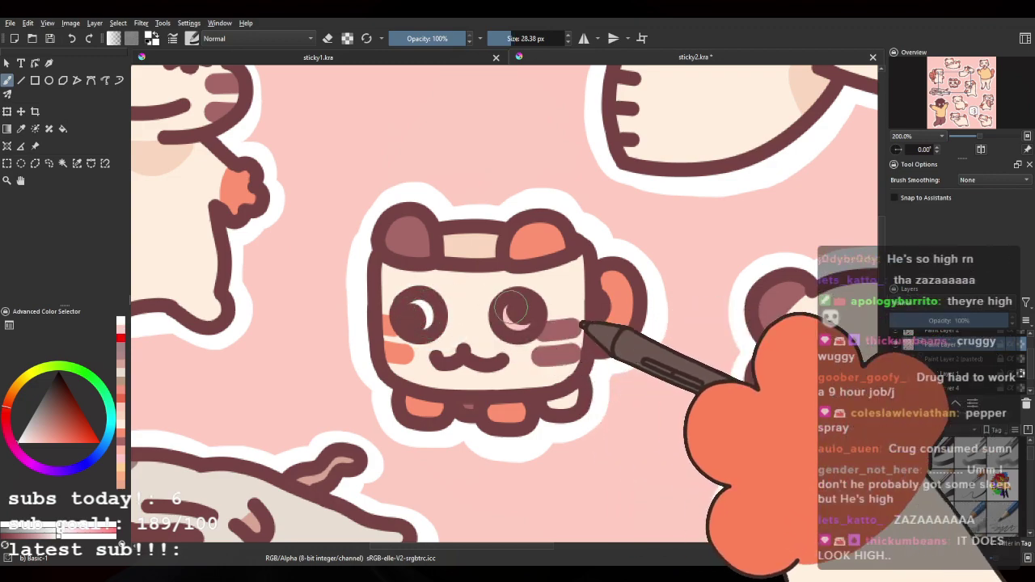
left_click(517, 313)
mouse_move(162, 494)
left_mouse_down()
mouse_move(665, 260)
mouse_move(671, 174)
left_mouse_up()
mouse_move(523, 309)
left_mouse_down()
mouse_move(379, 261)
mouse_move(305, 172)
left_mouse_up()
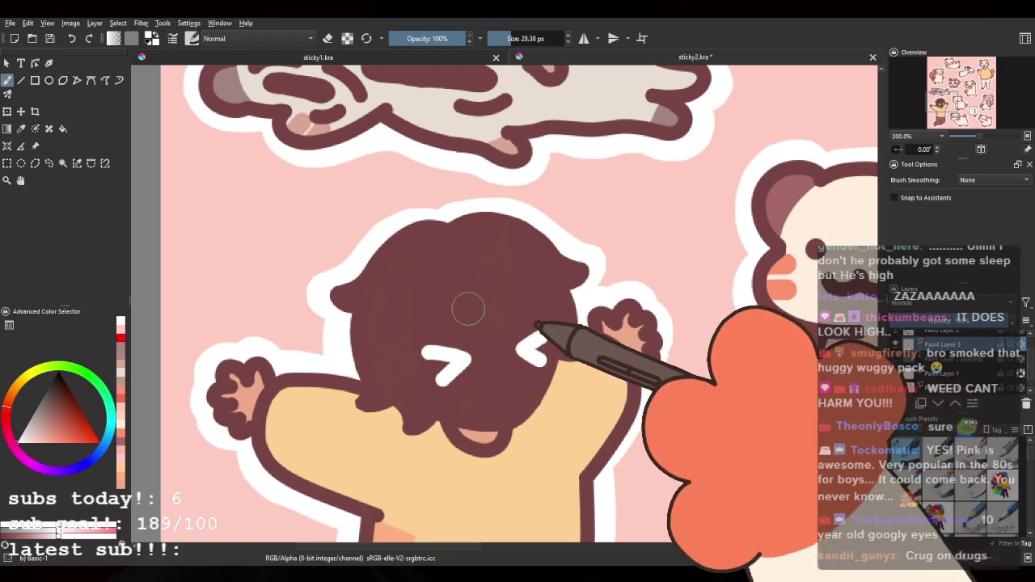
Step: Erase the misplaced white outline loop above the sitting cat's tail on Paint Layer 1 with the 28.38 px eraser
scroll(380, 238, "down", 2)
scroll(390, 246, "up", 1)
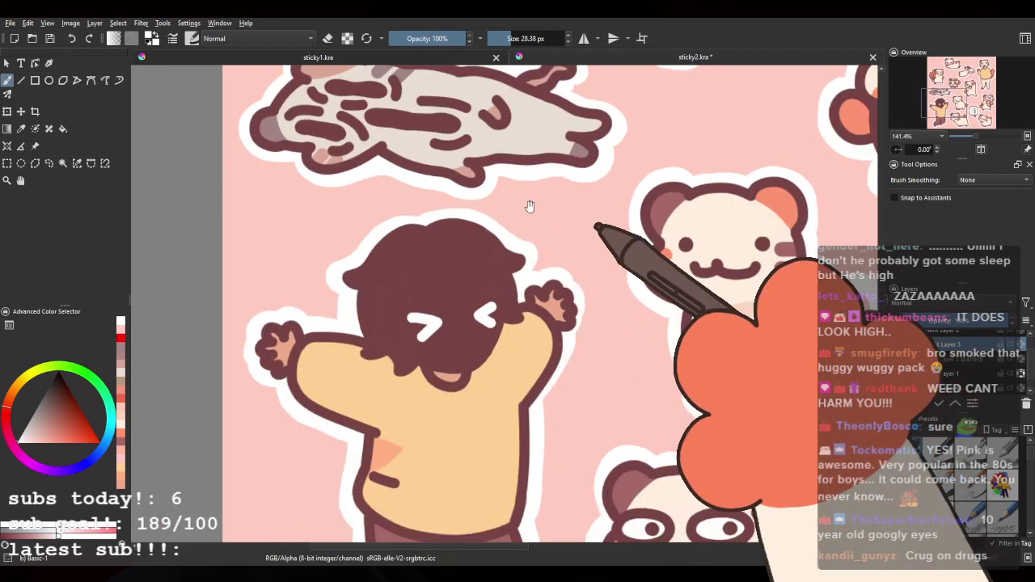
left_click_drag(529, 208, 363, 249)
key("minus")
key("minus")
key("minus")
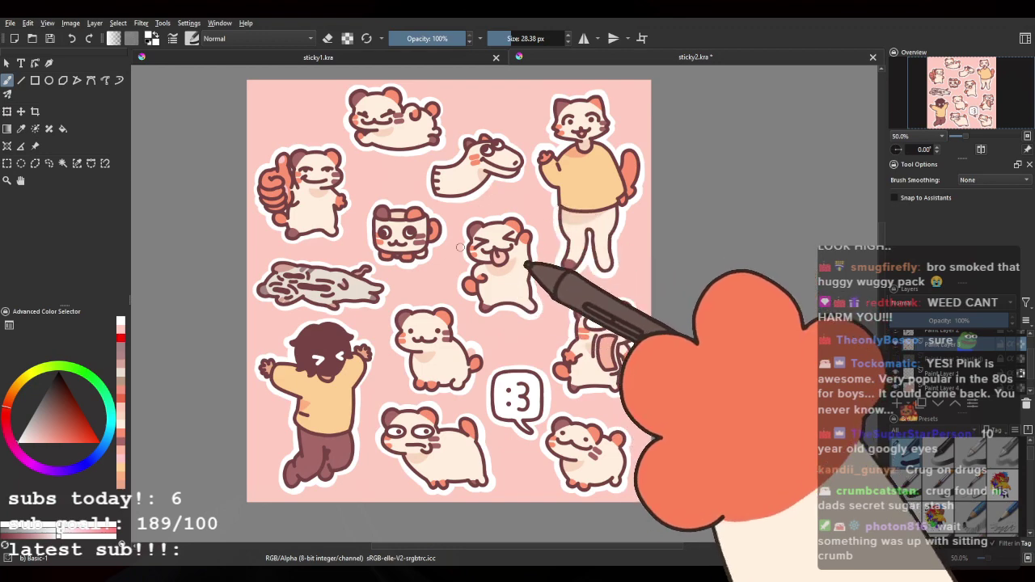
key("plus")
key("plus")
key("plus")
key("plus")
key("plus")
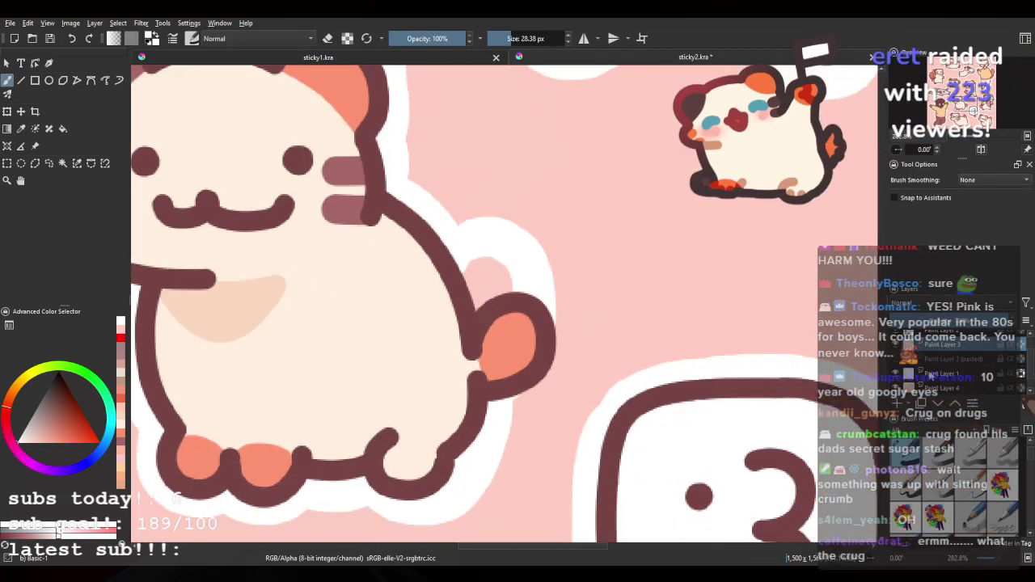
left_click(895, 374)
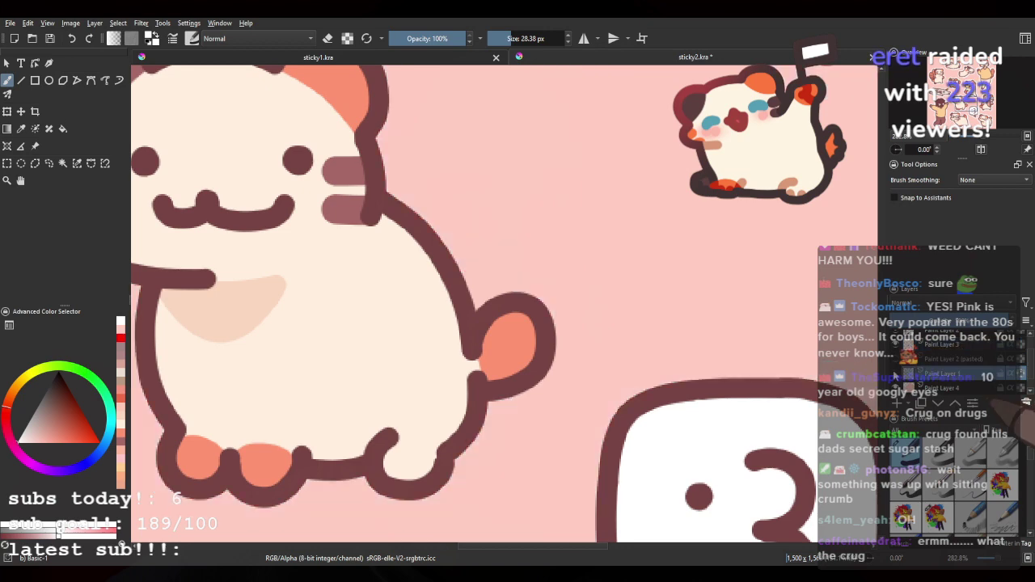
key("ctrl+shift+z")
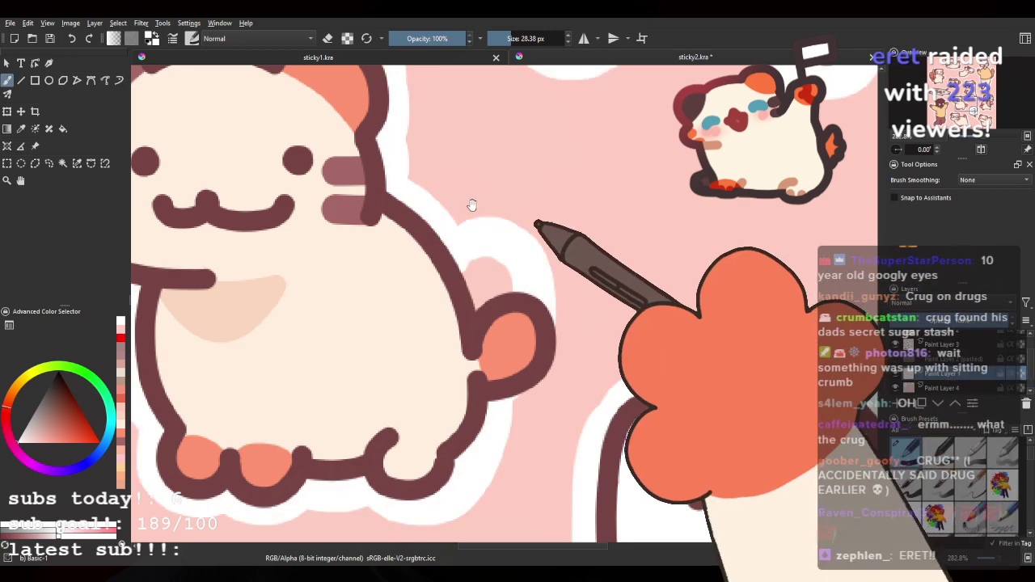
mouse_move(475, 207)
left_mouse_down()
mouse_move(435, 261)
mouse_move(440, 276)
mouse_move(478, 280)
left_mouse_up()
key("e")
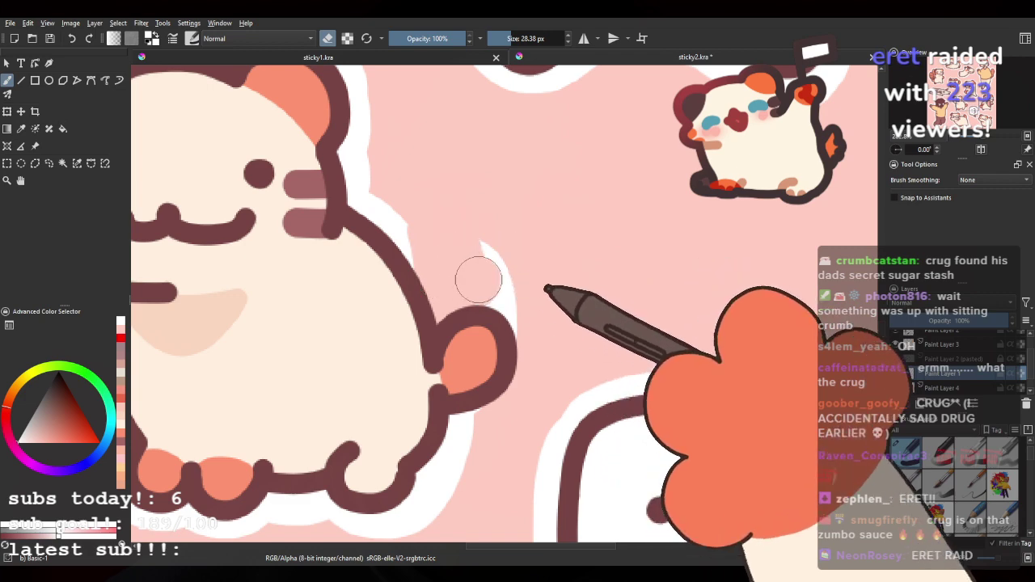
Step: Repaint the white cut outline along the sitting cat's back and around its tail, using the sampled outline white
key("e")
left_click(391, 210, "ctrl")
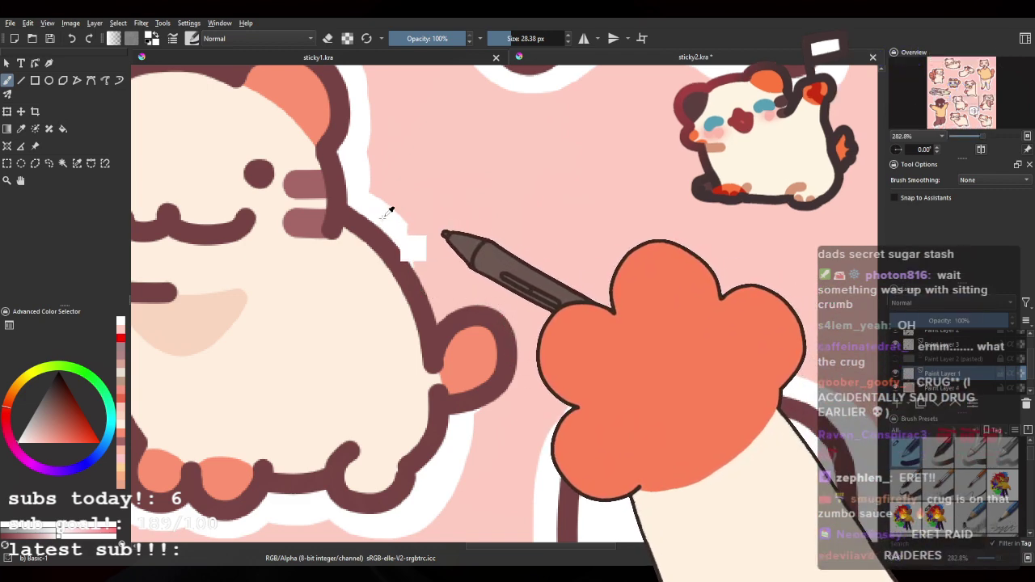
mouse_move(388, 219)
left_mouse_down()
mouse_move(432, 304)
mouse_move(520, 361)
mouse_move(458, 420)
mouse_move(492, 308)
left_mouse_up()
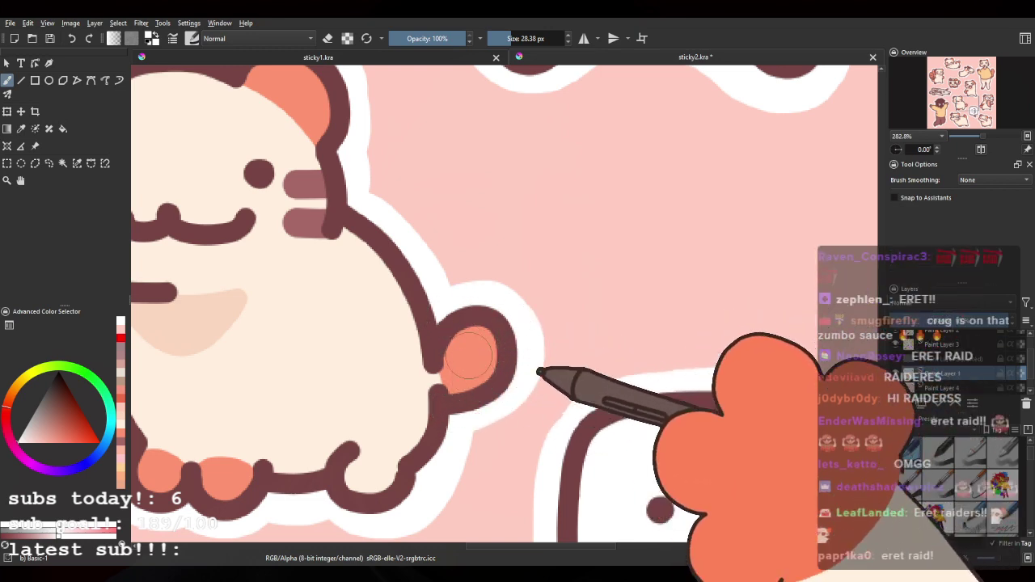
Step: Examine the flattened grey cat and its neighbouring stickers up close, and check the whole sheet
scroll(448, 295, "down", 4)
scroll(447, 294, "down", 2)
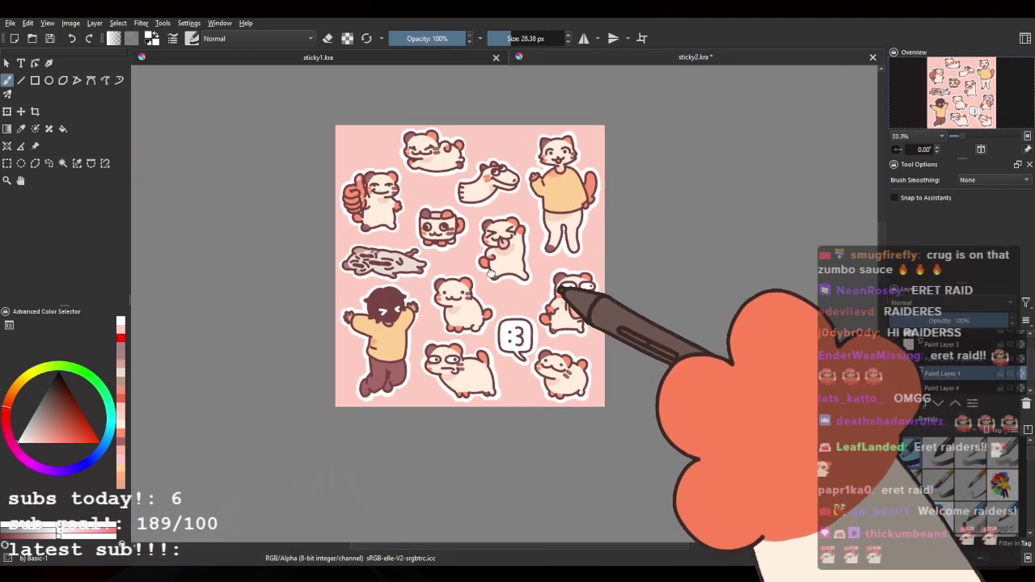
scroll(355, 240, "up", 3)
scroll(355, 240, "up", 4)
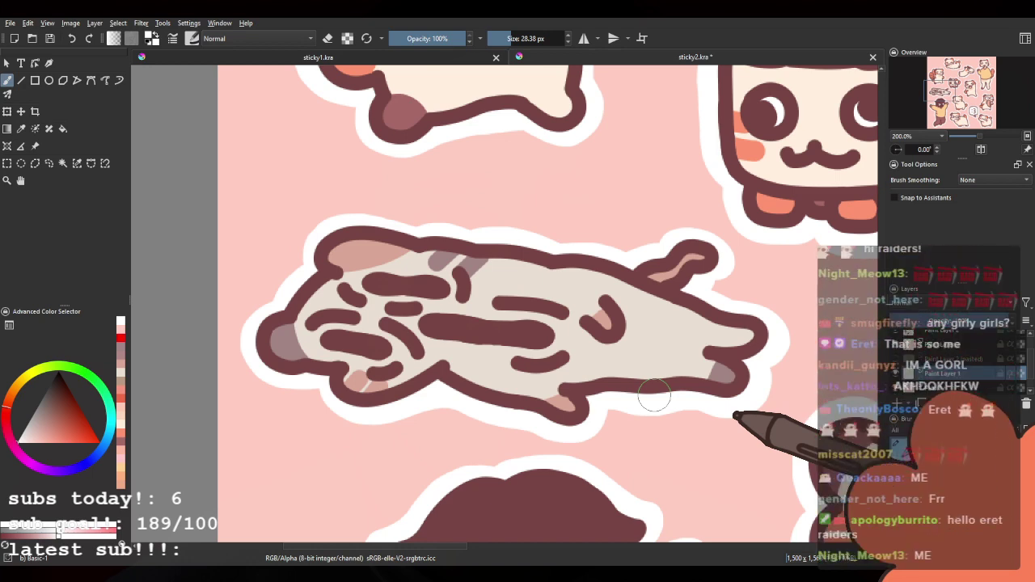
scroll(655, 396, "down", 2)
scroll(404, 294, "down", 3)
scroll(455, 279, "up", 2)
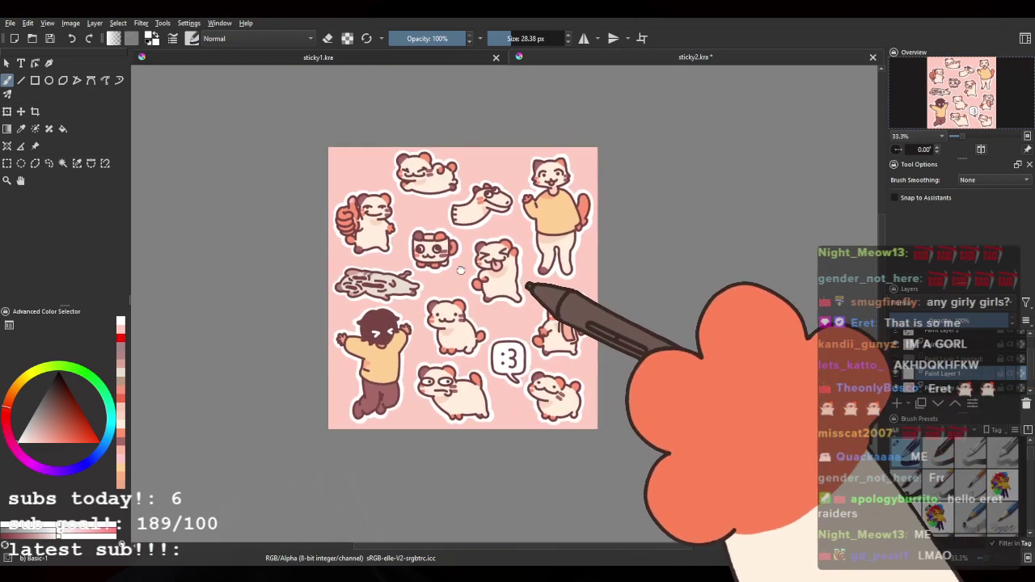
scroll(461, 266, "up", 2)
scroll(441, 265, "down", 3)
scroll(435, 265, "up", 3)
scroll(432, 263, "down", 3)
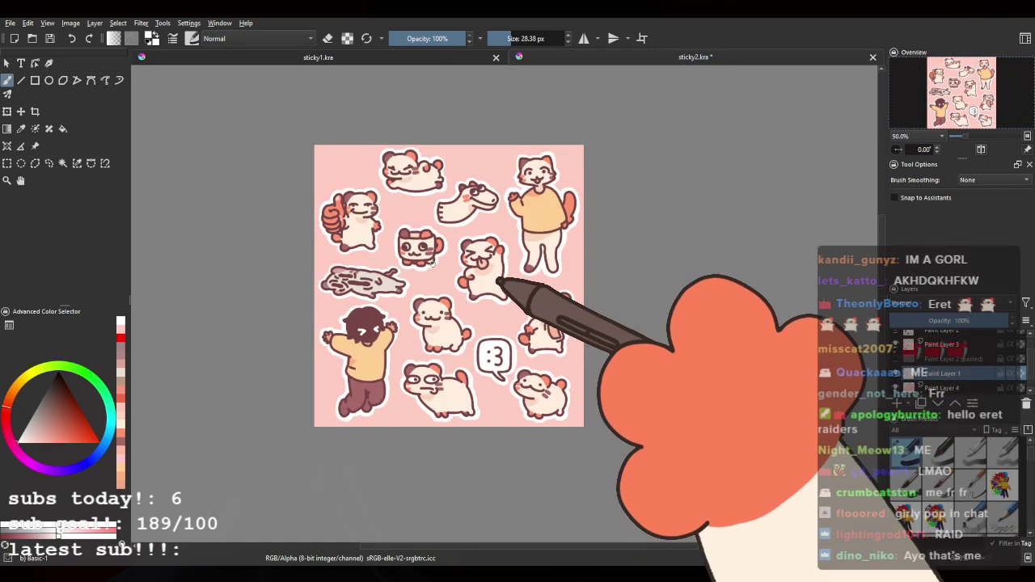
scroll(486, 291, "up", 1)
scroll(457, 289, "up", 4)
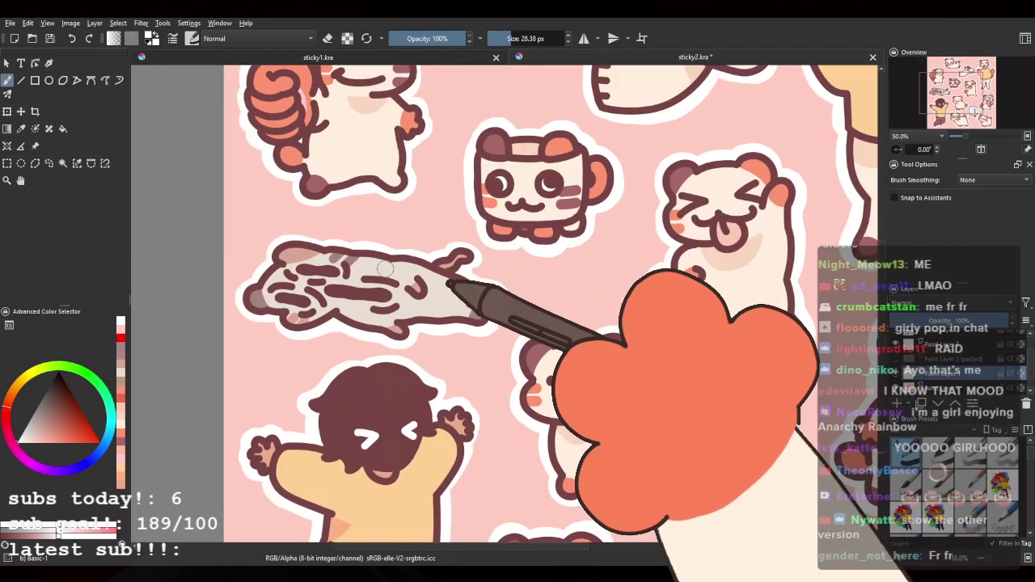
scroll(356, 279, "up", 1)
scroll(336, 247, "down", 3)
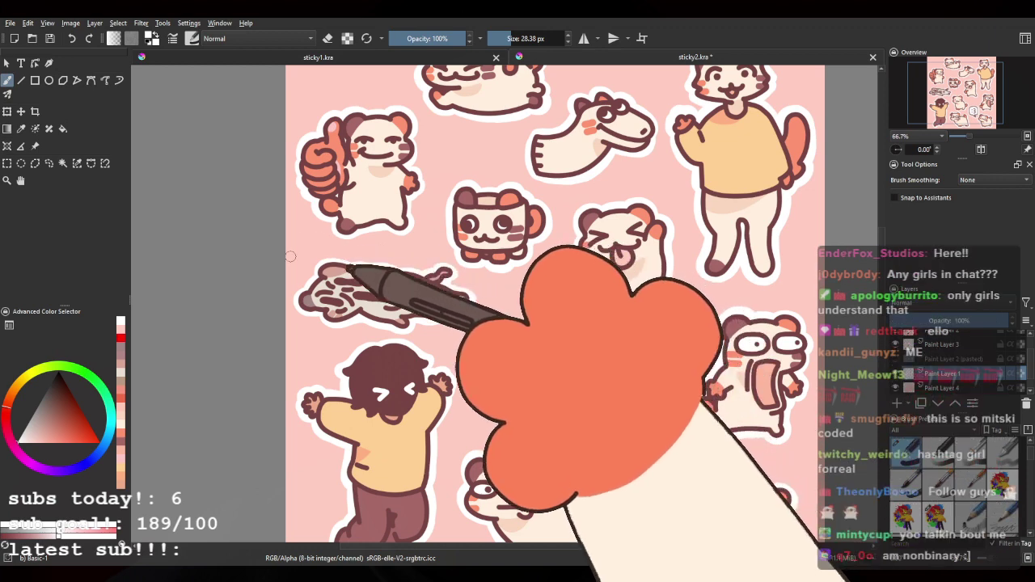
scroll(284, 245, "down", 2)
scroll(324, 260, "up", 4)
scroll(251, 290, "down", 3)
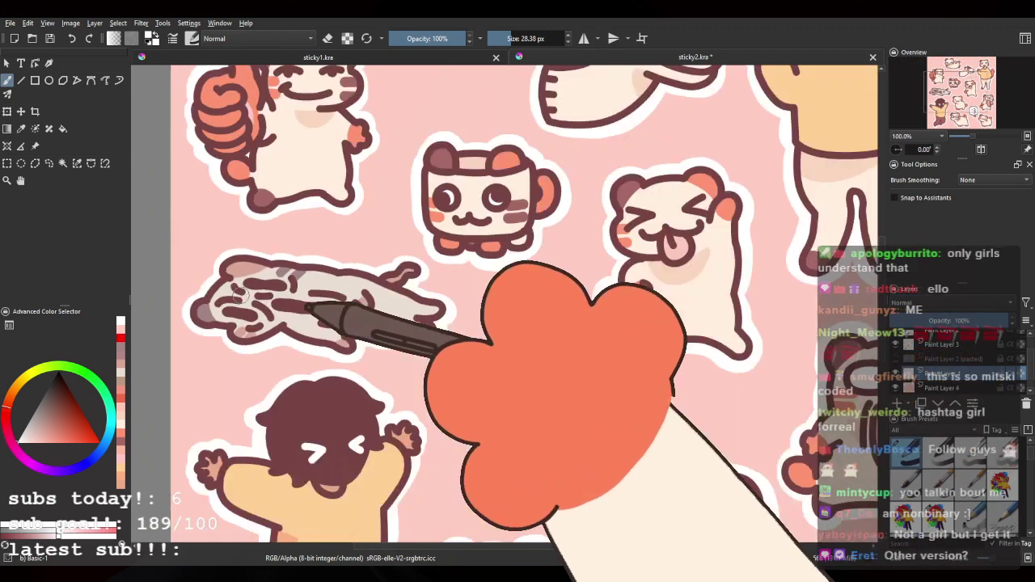
Step: Check the whole pink sheet, and examine the stickers and background doodles of sticky1.kra for comparison
scroll(320, 323, "up", 1)
scroll(320, 323, "down", 2)
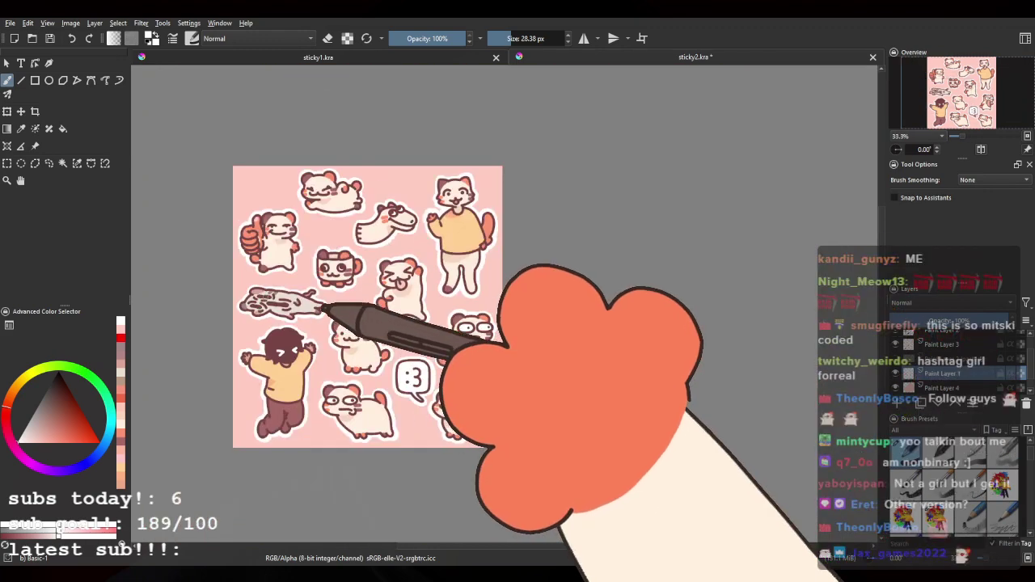
scroll(267, 297, "up", 1)
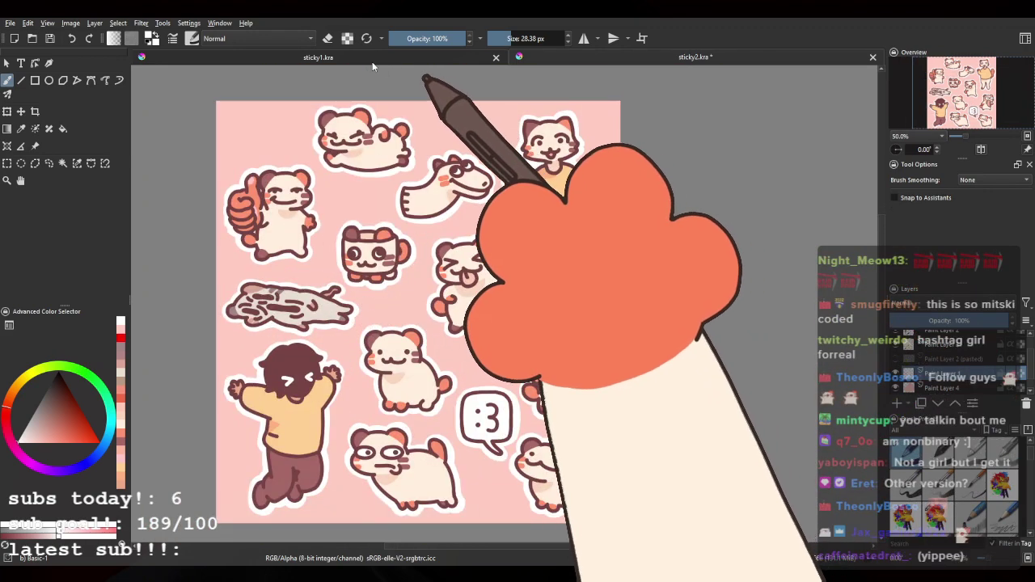
left_click(375, 60)
scroll(475, 249, "down", 2)
scroll(523, 261, "up", 3)
scroll(523, 262, "down", 4)
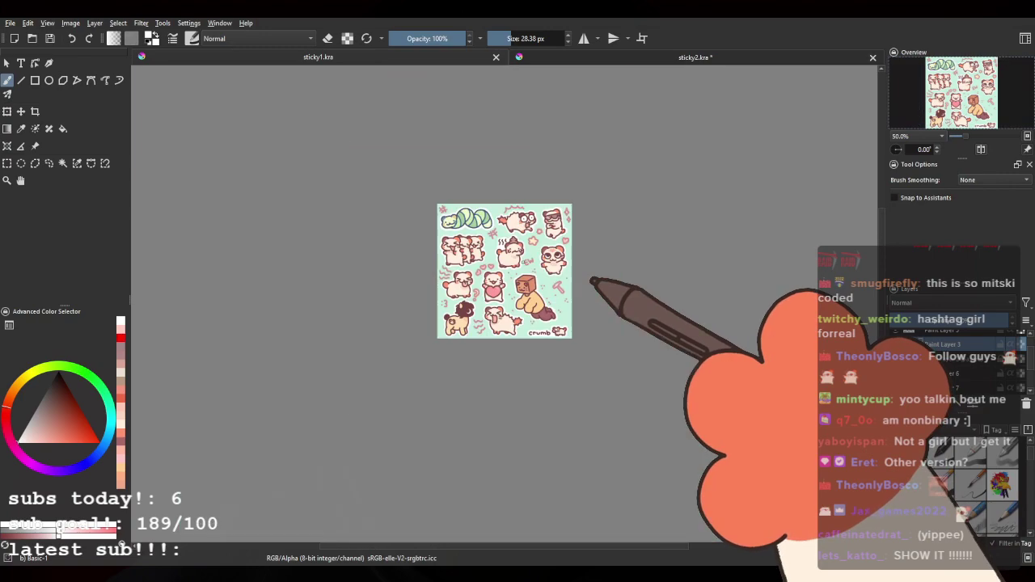
scroll(522, 260, "up", 1)
scroll(522, 259, "down", 2)
scroll(523, 260, "up", 3)
scroll(522, 260, "down", 3)
scroll(504, 245, "up", 4)
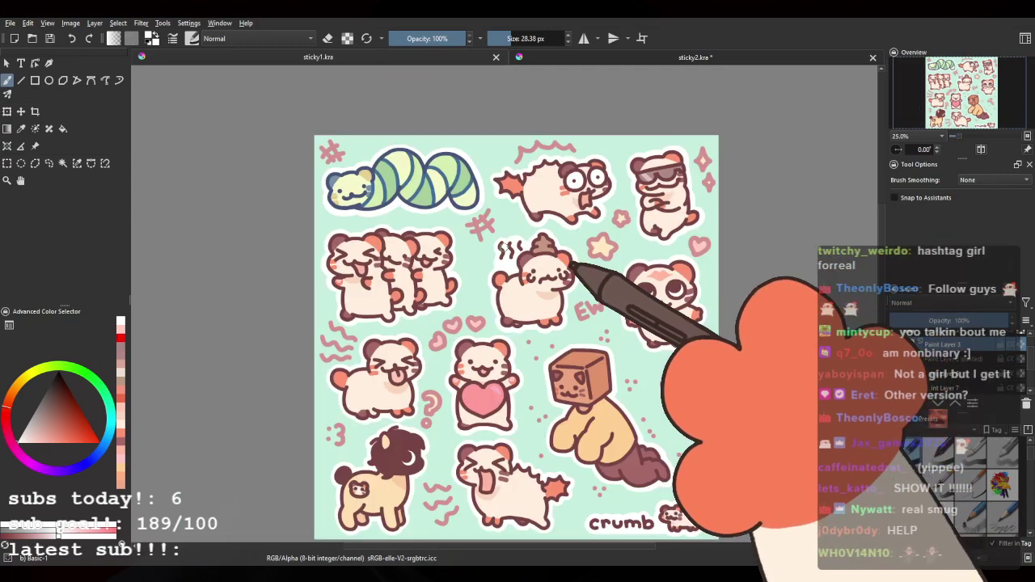
scroll(469, 252, "down", 2)
scroll(468, 252, "up", 3)
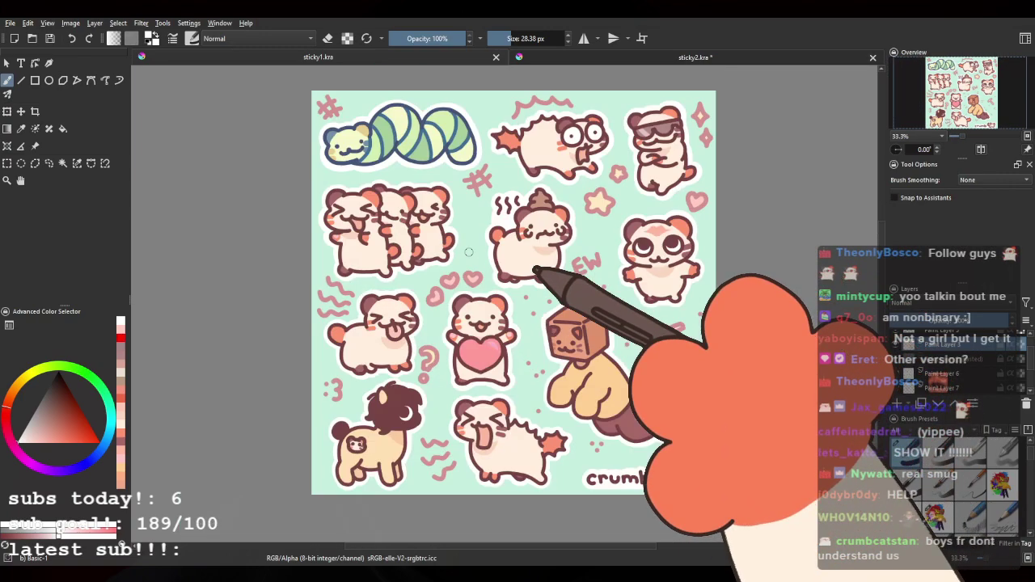
scroll(468, 252, "up", 1)
scroll(468, 252, "down", 1)
scroll(477, 238, "up", 1)
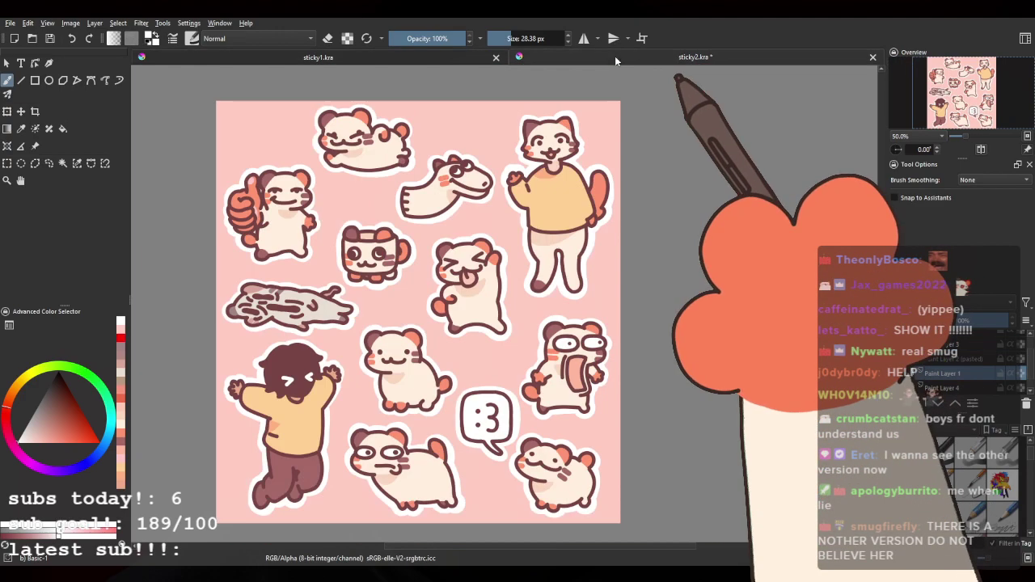
Step: In sticky2.kra, try tiny white pupils and teeth on the flattened grey cat with a 1.57 px brush
left_click(615, 56)
scroll(218, 263, "up", 2)
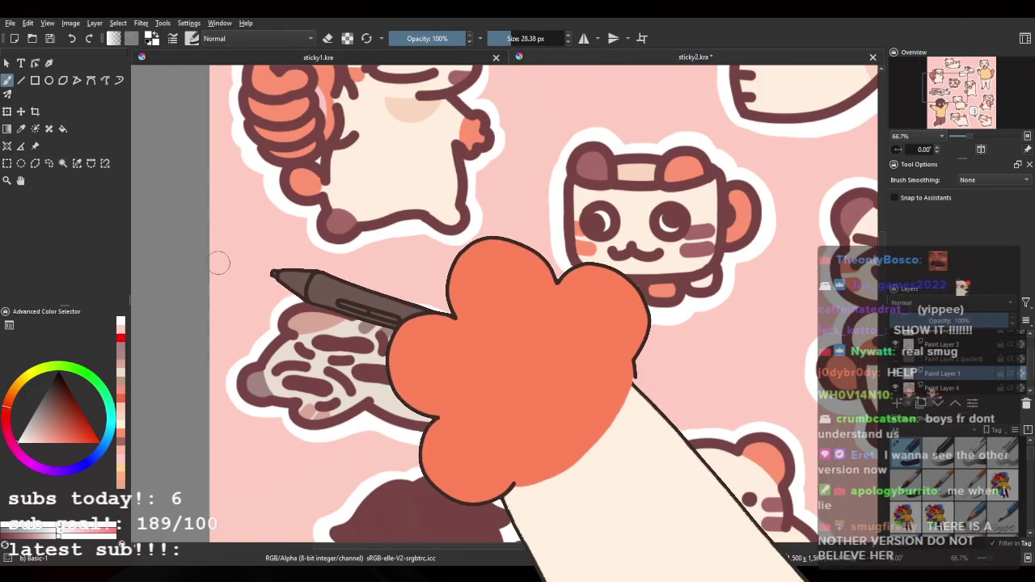
scroll(219, 262, "up", 3)
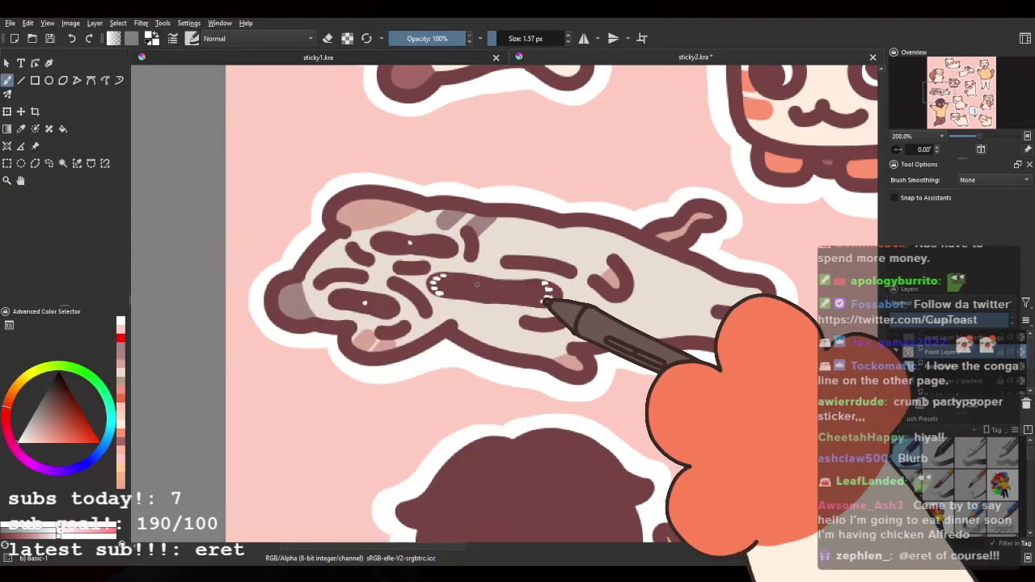
scroll(466, 257, "down", 2)
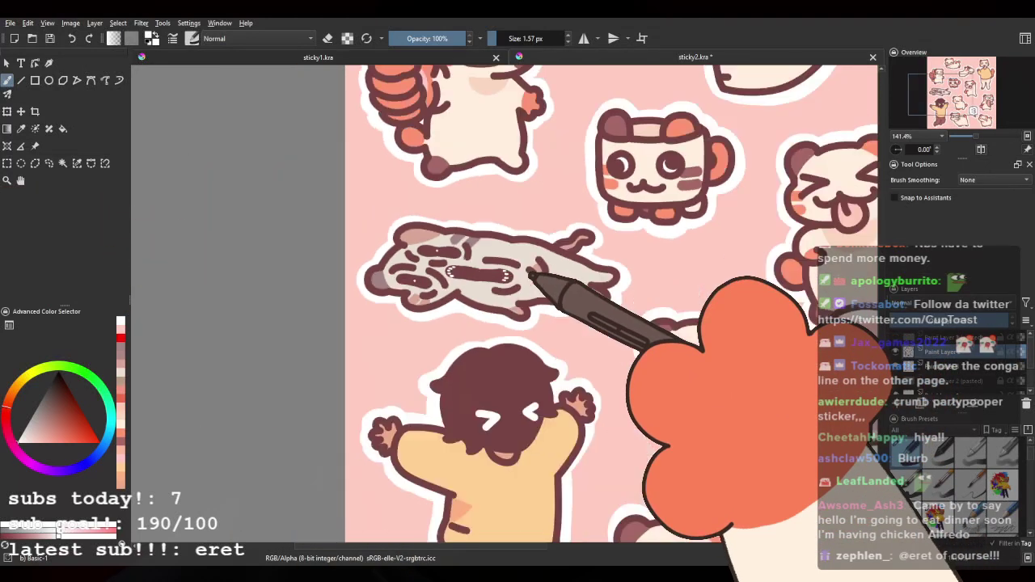
scroll(530, 277, "up", 3)
scroll(508, 278, "down", 2)
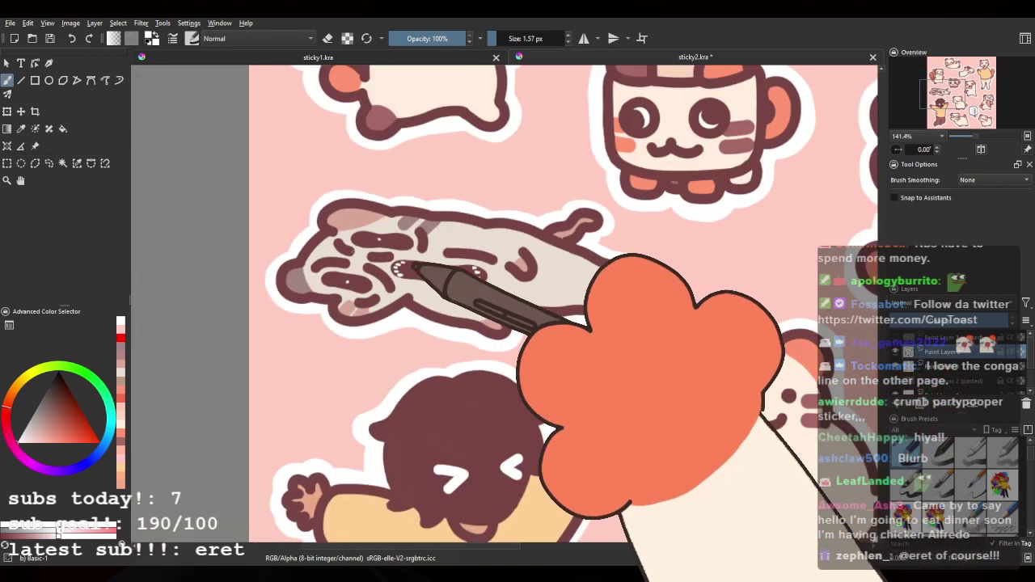
scroll(491, 277, "up", 2)
scroll(517, 275, "down", 3)
scroll(618, 278, "up", 1)
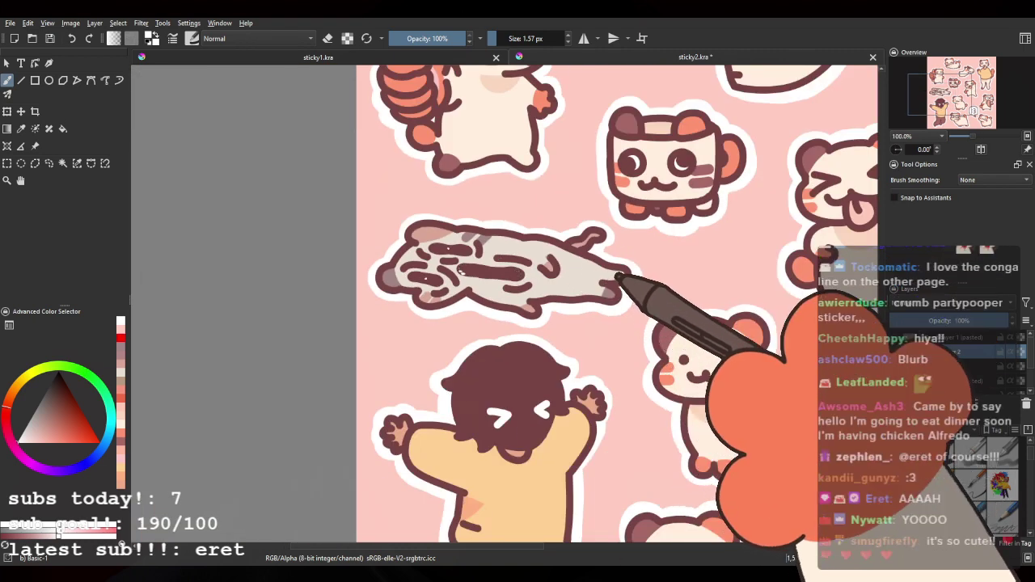
scroll(545, 252, "up", 1)
scroll(538, 255, "down", 2)
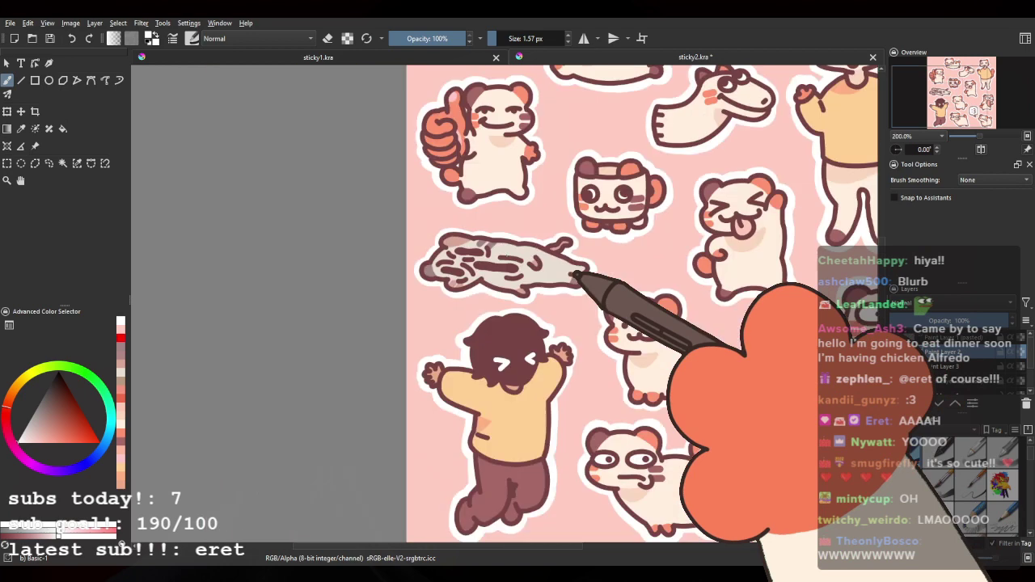
scroll(534, 256, "up", 2)
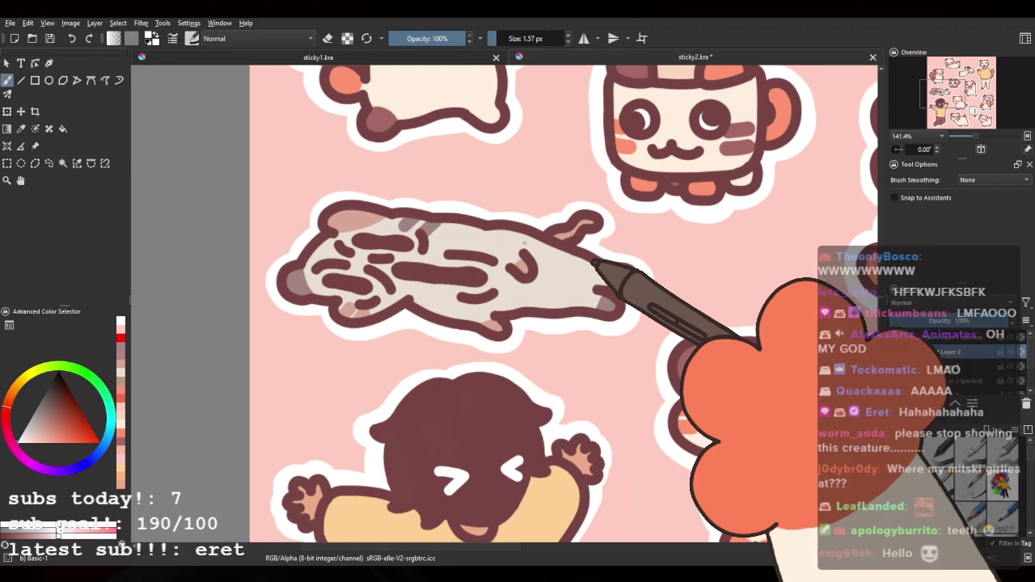
Step: Check the whole sticker sheet and add a new paint layer directly above Paint Layer 4
scroll(515, 247, "down", 6)
scroll(571, 239, "up", 3)
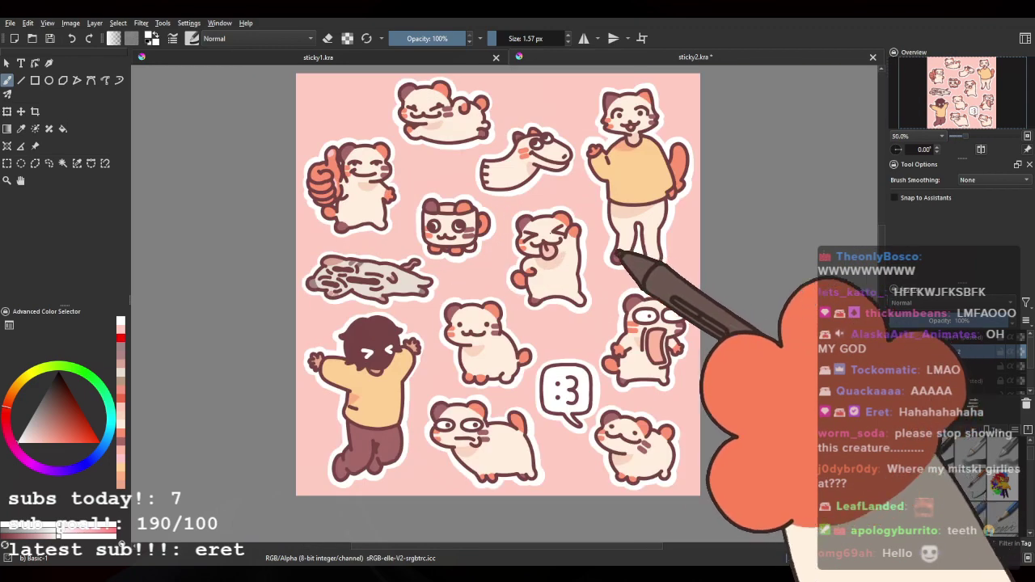
scroll(501, 283, "down", 2)
scroll(502, 283, "up", 4)
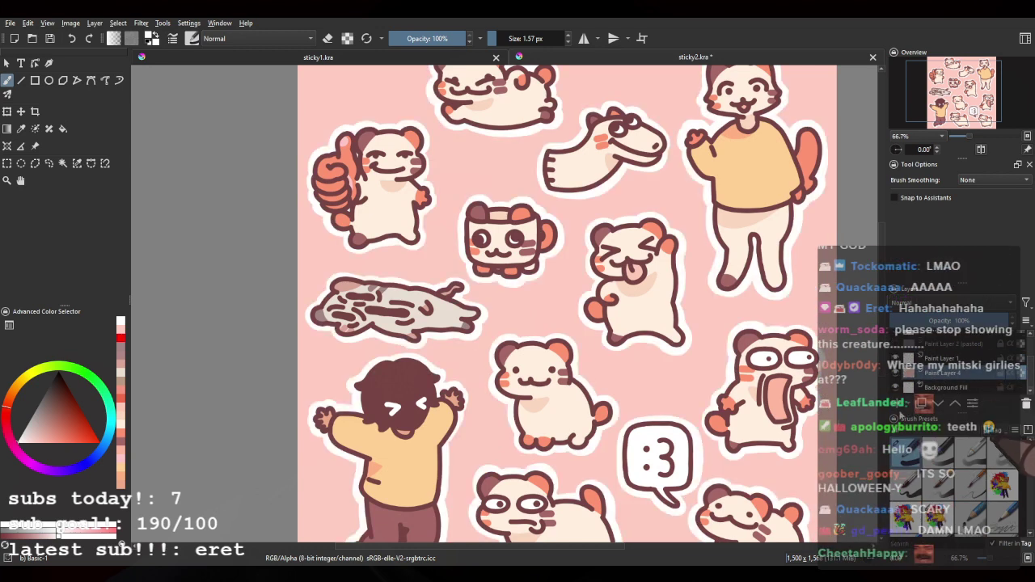
left_click(897, 405)
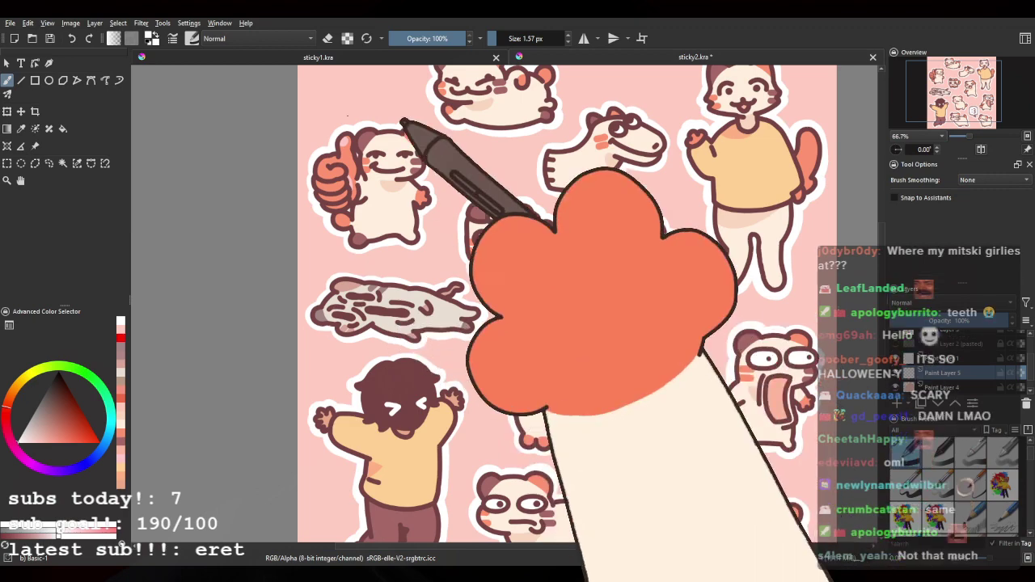
Step: Sample the dusty pink of the hammer doodle's outline in sticky1.kra and match the brush to its line width at 14.90 px
left_click(441, 57)
scroll(759, 395, "up", 4)
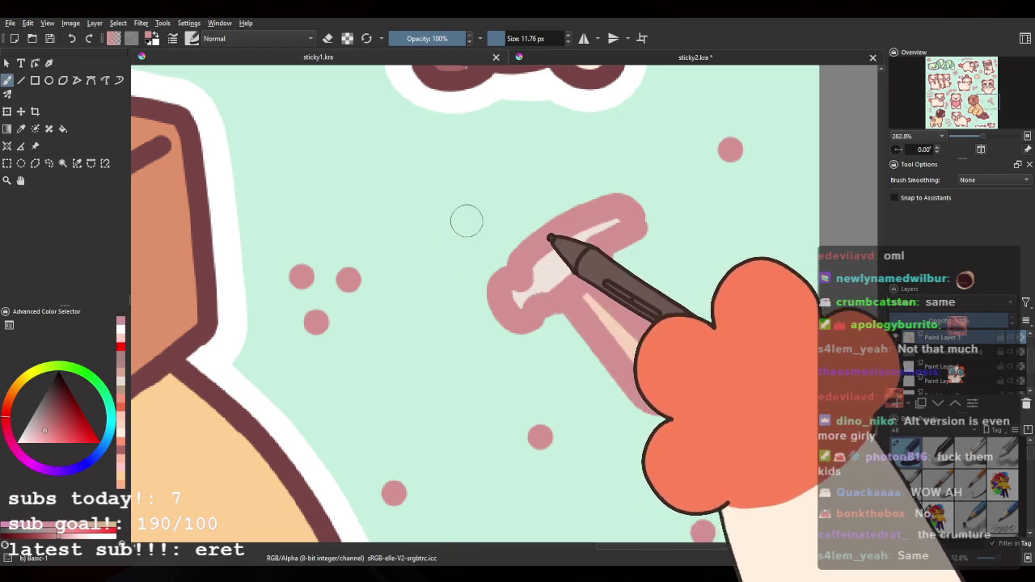
key("ctrl+z")
left_click_drag(510, 208, 498, 208, "shift")
mouse_move(521, 198)
left_mouse_down()
mouse_move(501, 260)
mouse_move(491, 217)
mouse_move(557, 181)
left_mouse_up()
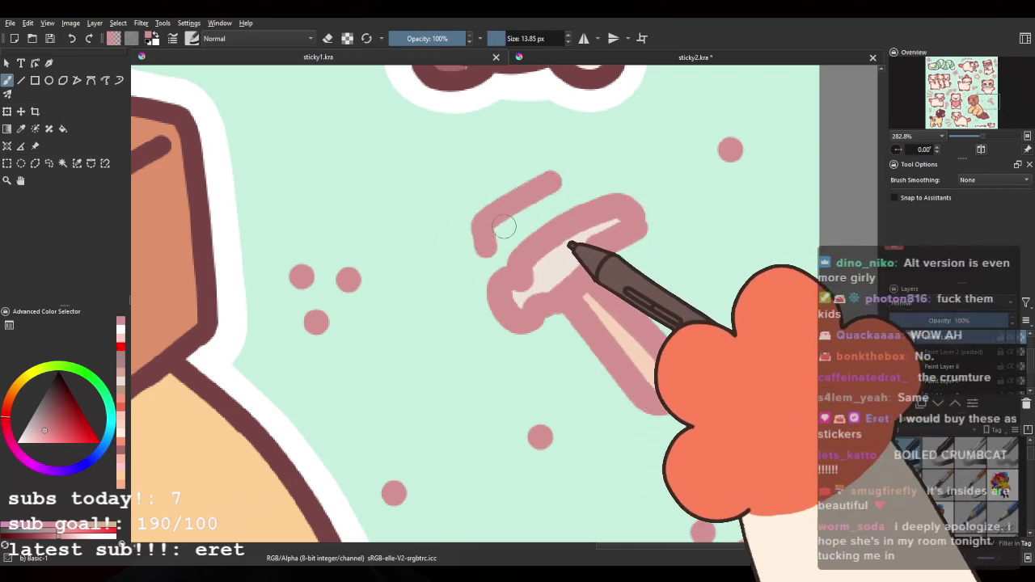
left_click_drag(493, 205, 442, 237)
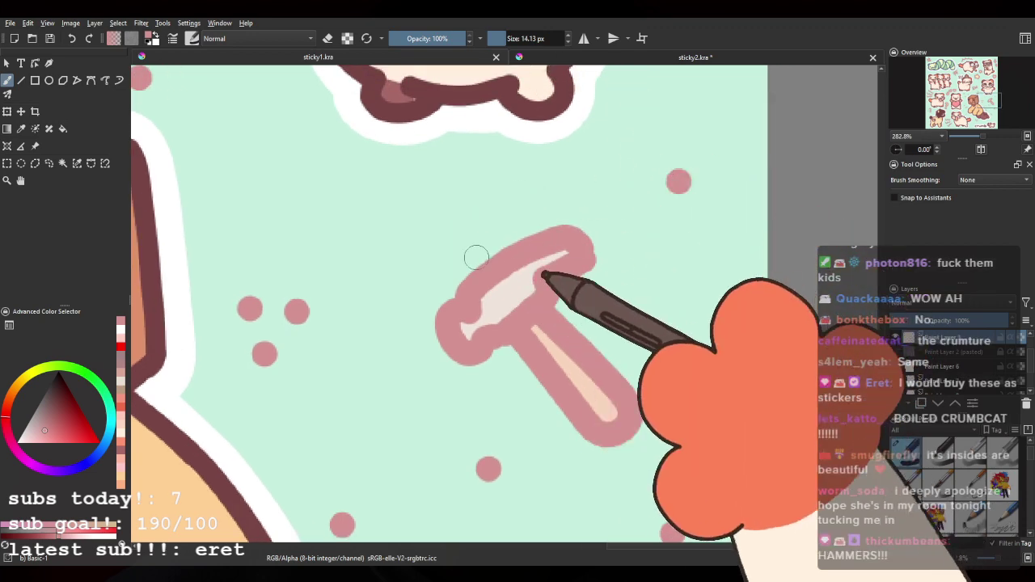
scroll(517, 230, "down", 7)
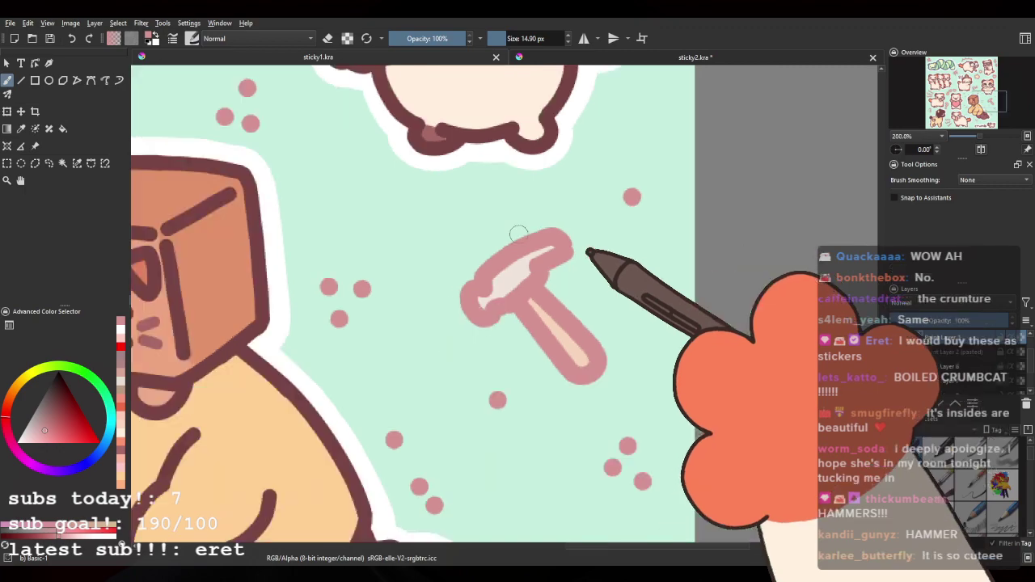
scroll(458, 257, "up", 2)
scroll(458, 257, "down", 2)
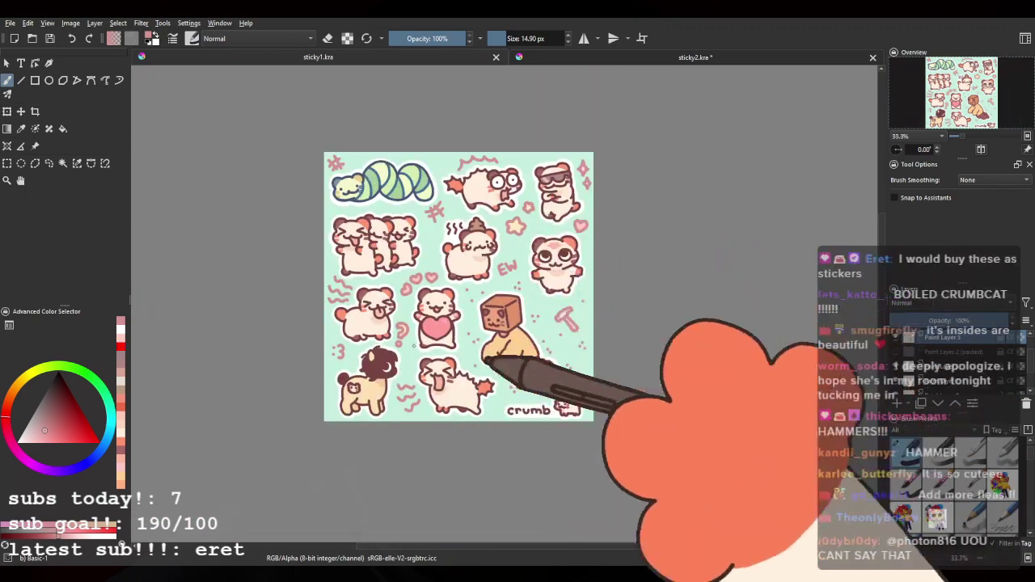
Step: Compare the pink sheet in sticky2.kra with the doodled mint background of sticky1.kra, ending on sticky2.kra
left_click(635, 55)
scroll(549, 259, "down", 2)
scroll(653, 324, "up", 1)
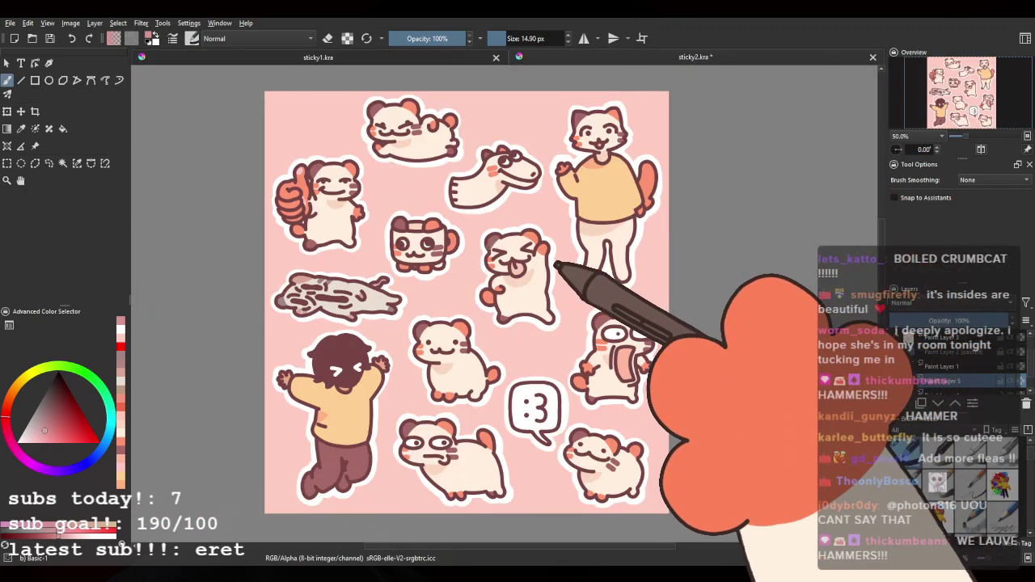
left_click(405, 58)
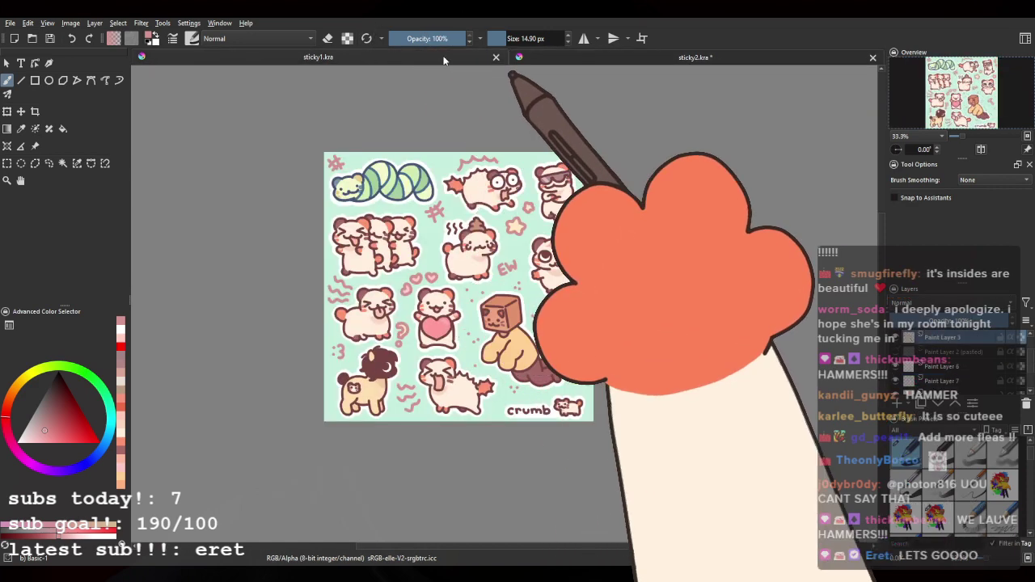
left_click(578, 58)
left_click(423, 60)
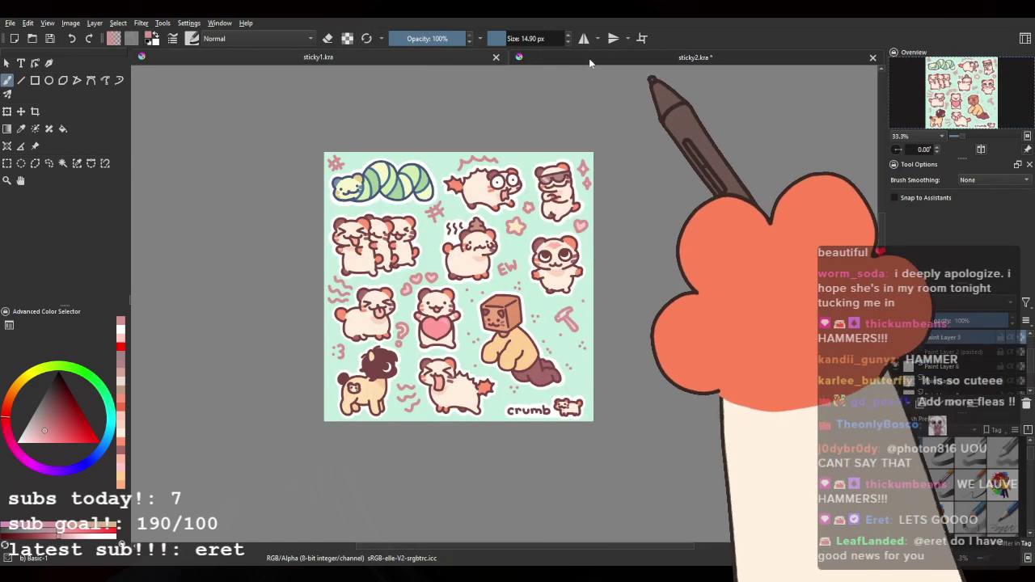
left_click(583, 59)
scroll(506, 154, "down", 1)
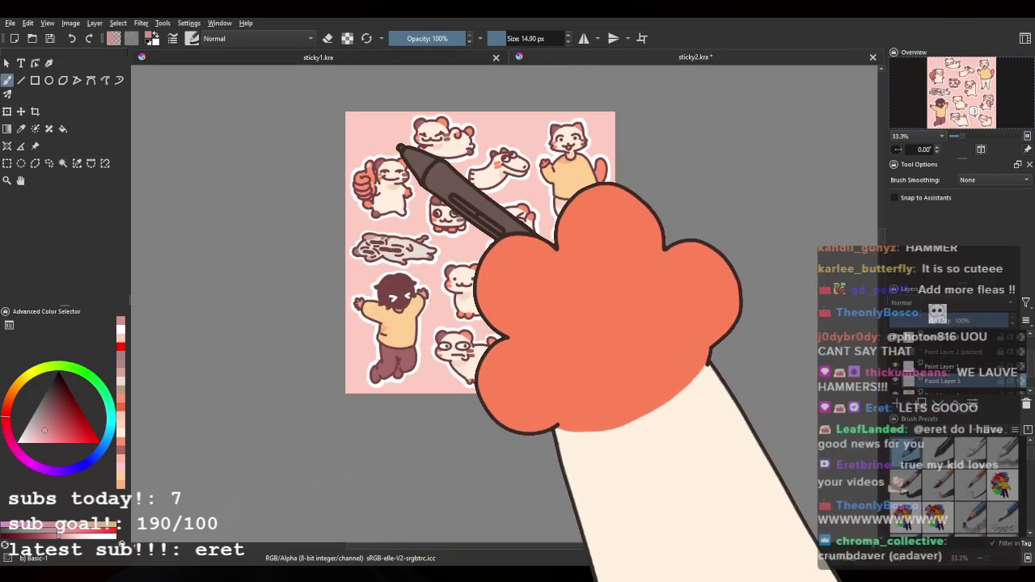
scroll(485, 251, "down", 1)
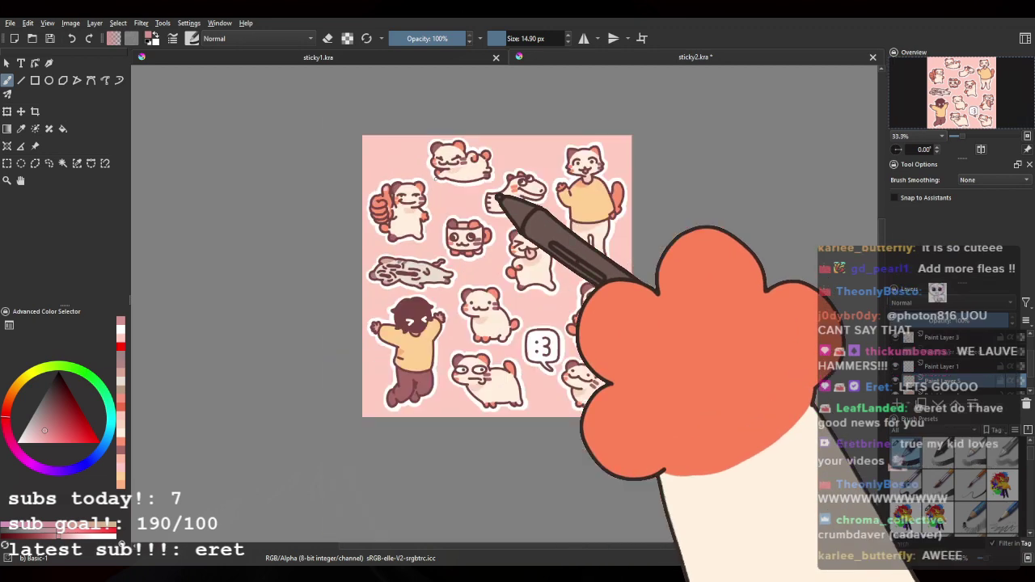
Step: Draw two tilted dusty pink heart outlines on Paint Layer 5 between the thumbs-up cat and the lying cat
scroll(400, 159, "up", 4)
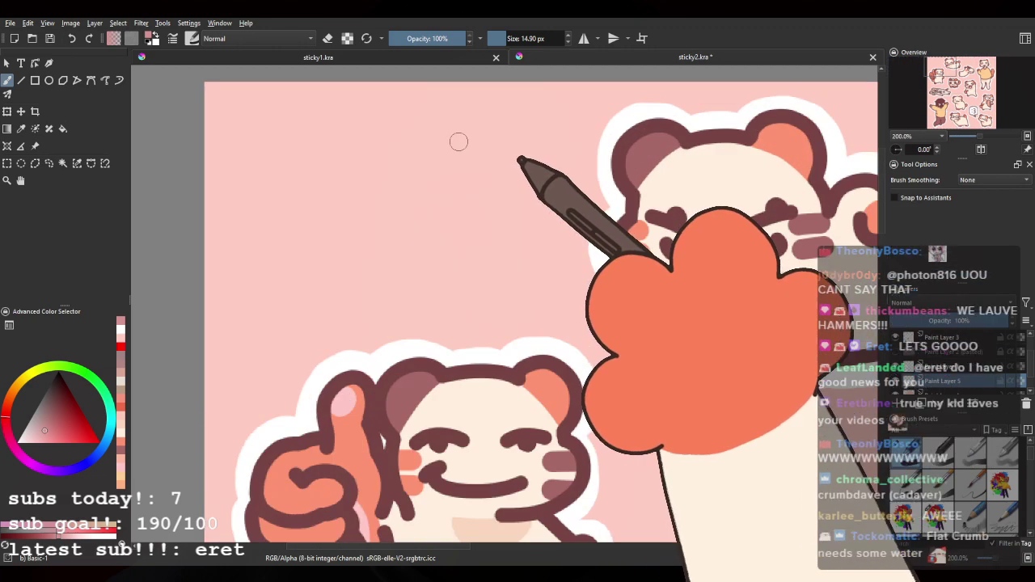
left_click_drag(402, 264, 435, 267)
mouse_move(542, 250)
left_mouse_down()
mouse_move(545, 266)
mouse_move(440, 335)
mouse_move(408, 242)
mouse_move(445, 261)
mouse_move(465, 291)
mouse_move(443, 341)
left_mouse_up()
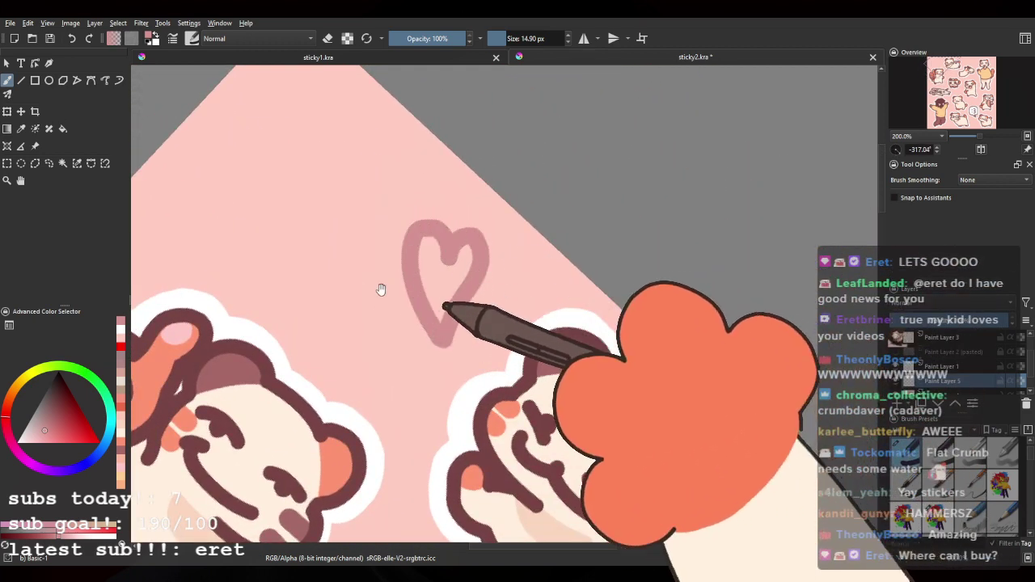
left_click_drag(381, 289, 451, 319)
left_click_drag(468, 419, 456, 416)
mouse_move(437, 352)
left_mouse_down()
mouse_move(402, 356)
mouse_move(457, 404)
mouse_move(478, 372)
mouse_move(451, 332)
left_mouse_up()
mouse_move(434, 273)
left_mouse_down()
mouse_move(431, 231)
mouse_move(401, 206)
mouse_move(429, 226)
mouse_move(440, 199)
left_mouse_up()
key("ctrl+z")
left_click_drag(896, 150, 915, 151)
left_click_drag(703, 289, 447, 255)
left_click_drag(668, 253, 668, 190)
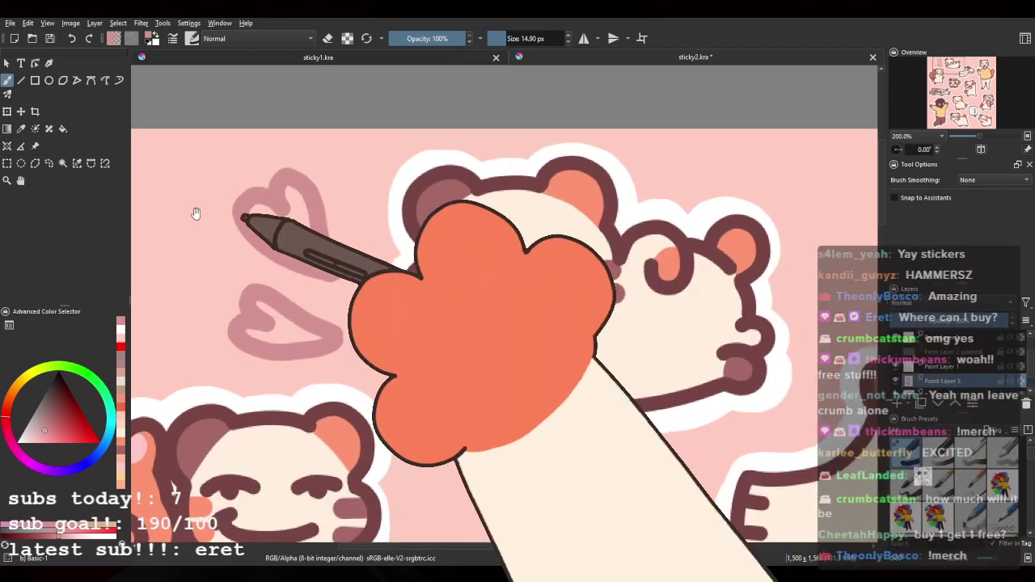
Step: Draw two dusty pink four-pointed sparkles above the thumbs-up cat's raised thumb, undoing the misplaced strokes
left_click_drag(176, 307, 429, 275)
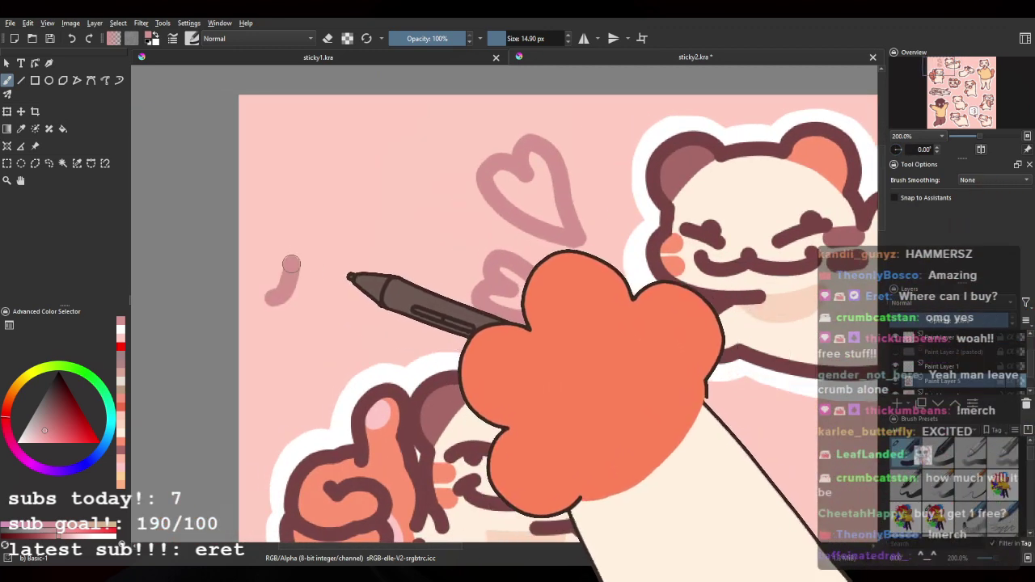
mouse_move(272, 311)
left_mouse_down()
mouse_move(316, 313)
mouse_move(302, 320)
mouse_move(282, 300)
mouse_move(309, 335)
mouse_move(271, 342)
mouse_move(309, 337)
left_mouse_up()
key("ctrl+z")
key("ctrl+z")
mouse_move(339, 299)
left_mouse_down()
mouse_move(381, 292)
mouse_move(361, 262)
mouse_move(382, 295)
left_mouse_up()
key("ctrl+z")
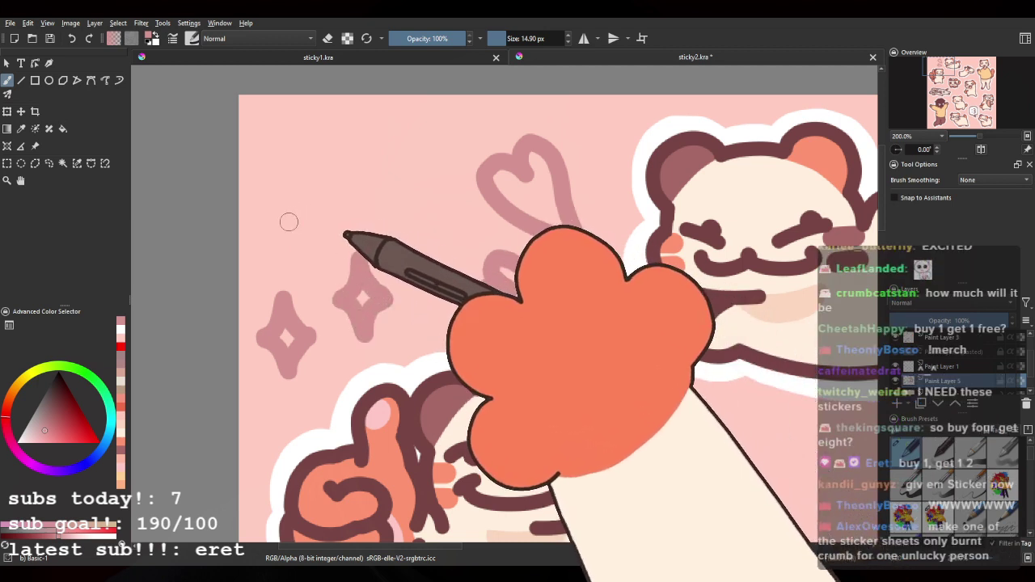
Step: Add a third four-pointed sparkle above the pair, near the sheet's upper-left corner
left_click_drag(280, 236, 301, 216)
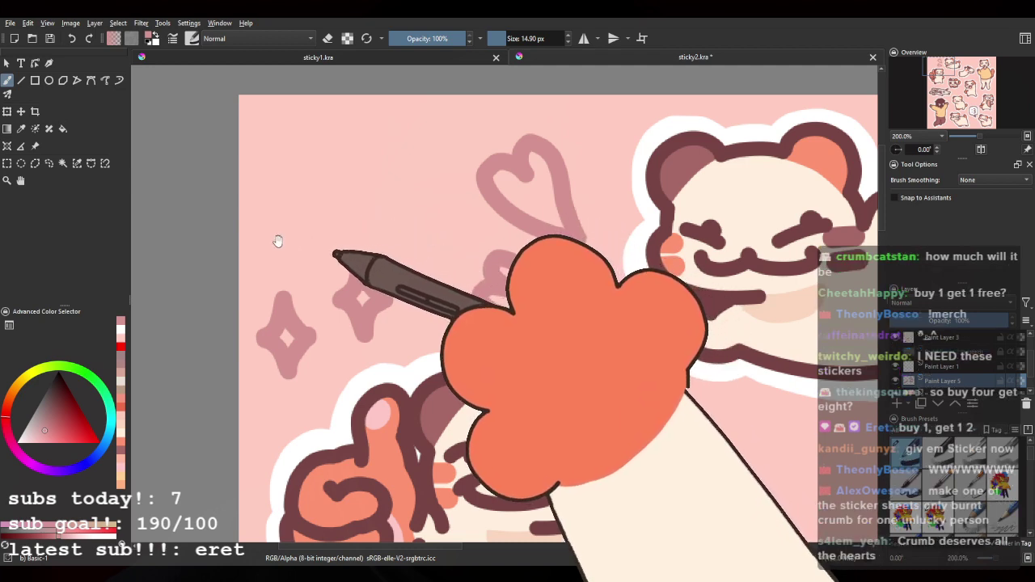
mouse_move(276, 254)
left_mouse_down()
mouse_move(355, 212)
mouse_move(322, 217)
mouse_move(340, 182)
mouse_move(365, 215)
mouse_move(330, 198)
mouse_move(339, 164)
mouse_move(363, 204)
mouse_move(339, 256)
left_mouse_up()
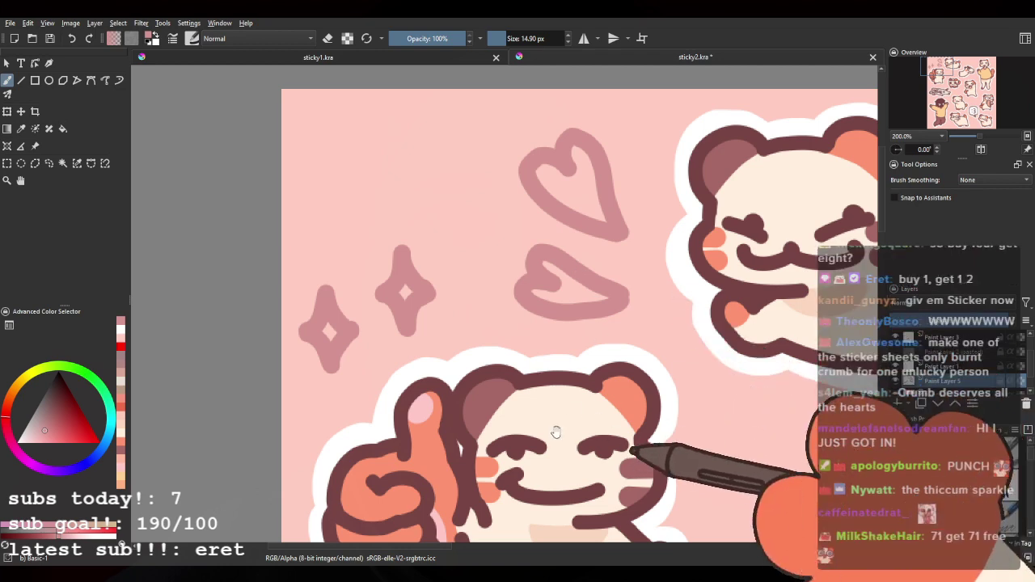
mouse_move(375, 280)
left_mouse_down()
mouse_move(319, 231)
mouse_move(320, 256)
left_mouse_up()
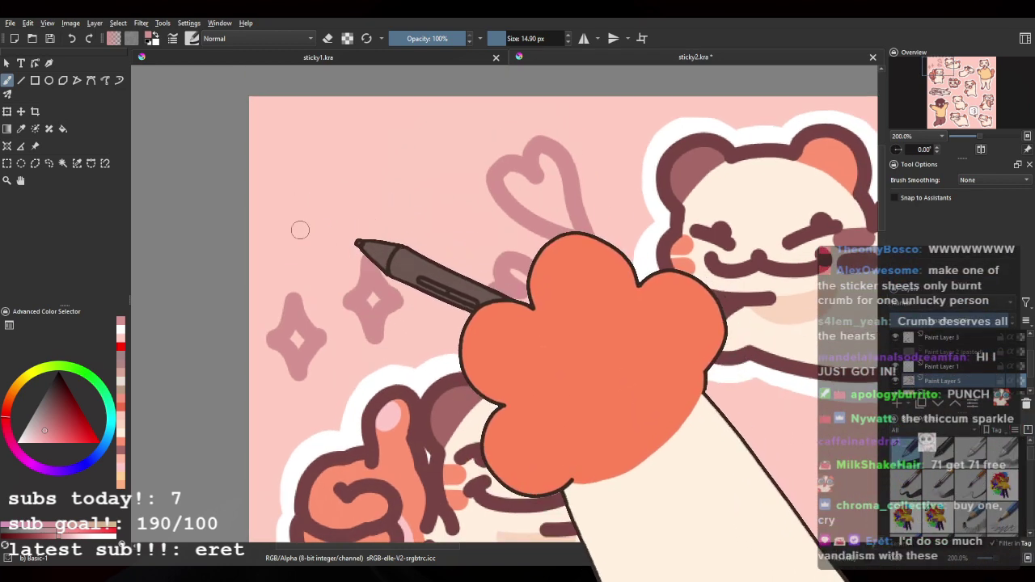
left_click_drag(311, 192, 338, 230)
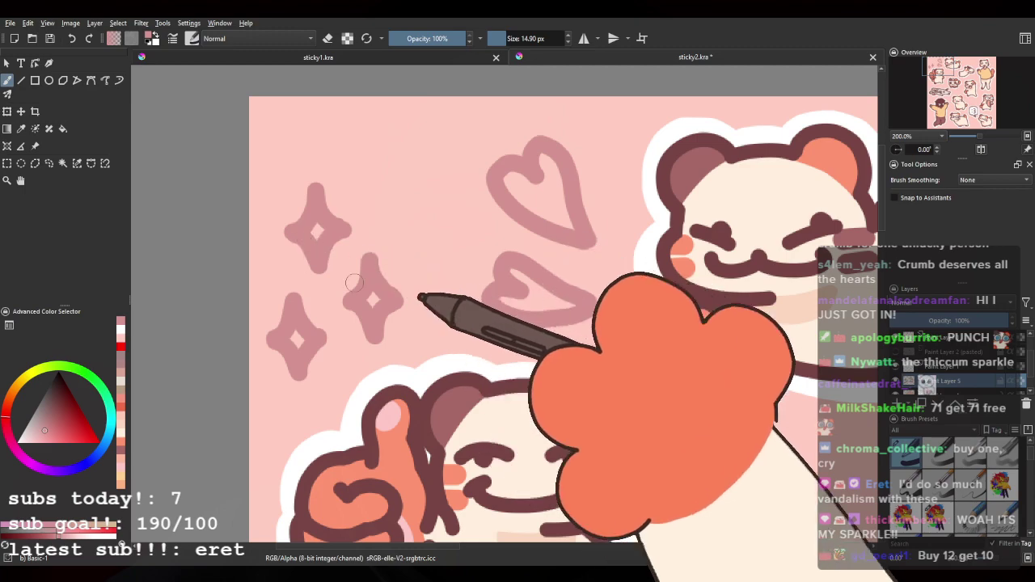
Step: Draw a tilted dusty pink bottle outline with a letter T on its front, in the gap above the mug cat
scroll(311, 356, "down", 4)
left_click_drag(518, 501, 476, 369)
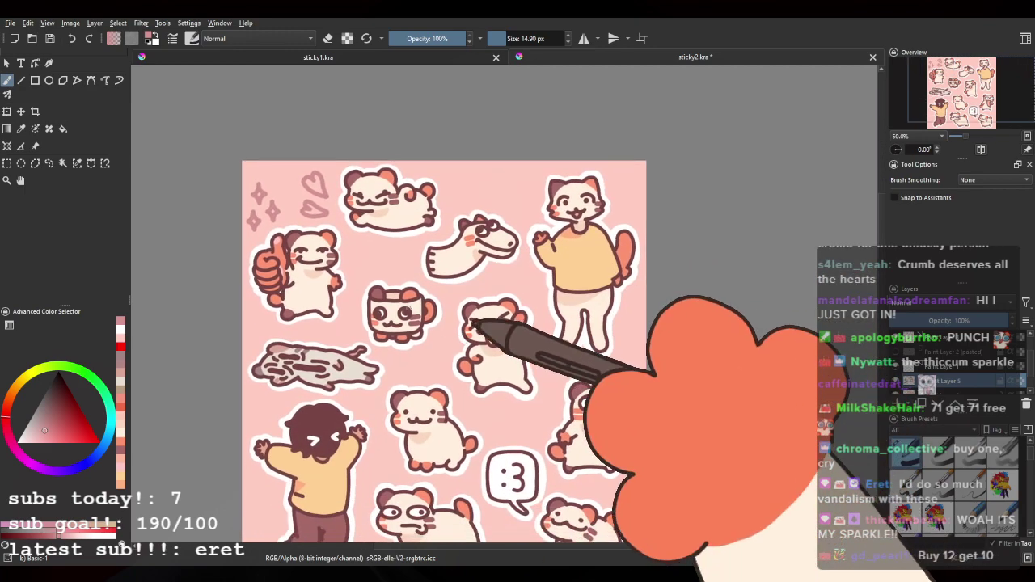
scroll(385, 268, "up", 3)
scroll(386, 266, "up", 2)
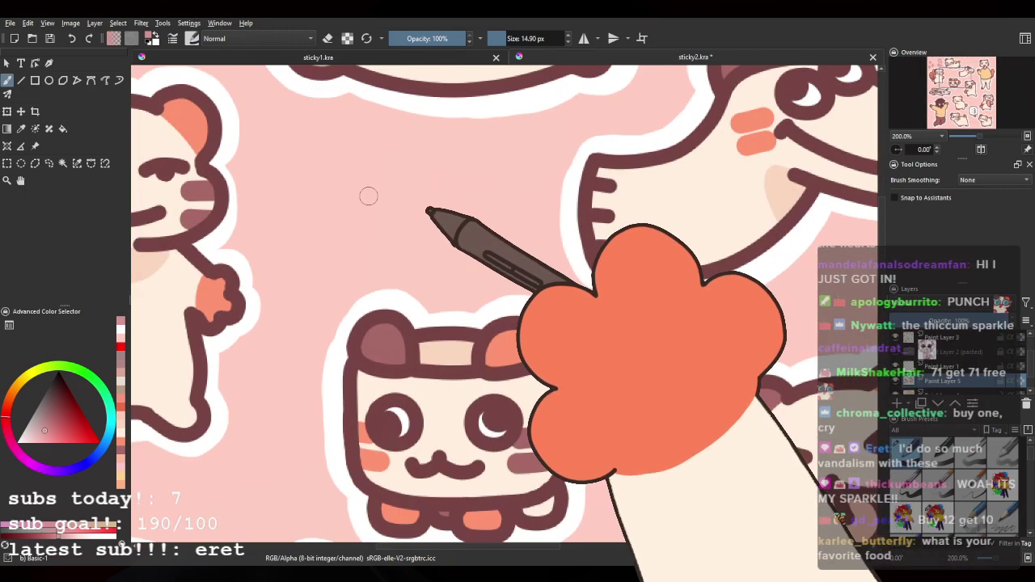
scroll(361, 172, "down", 4)
scroll(319, 143, "up", 6)
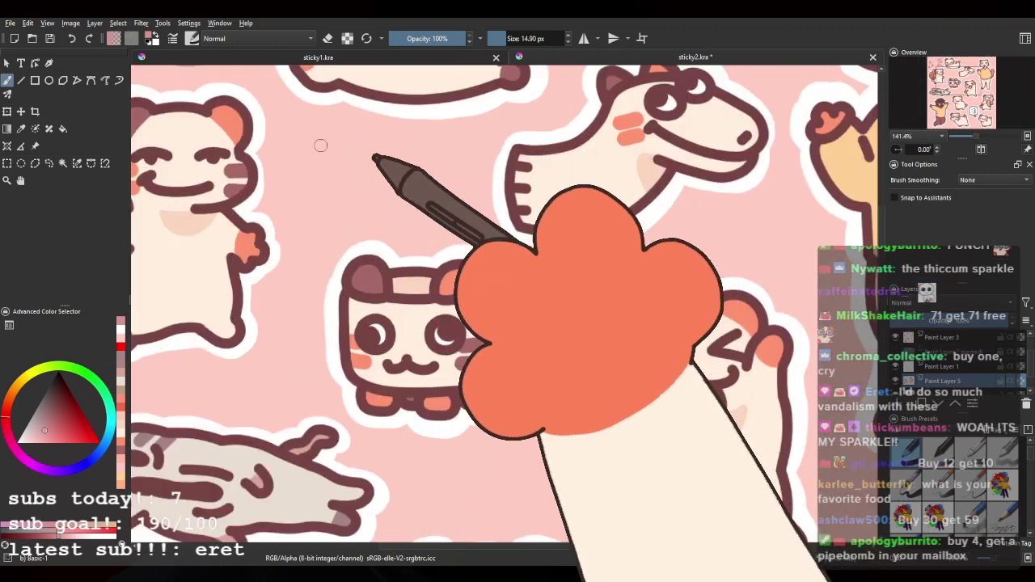
scroll(317, 140, "down", 3)
scroll(386, 199, "up", 3)
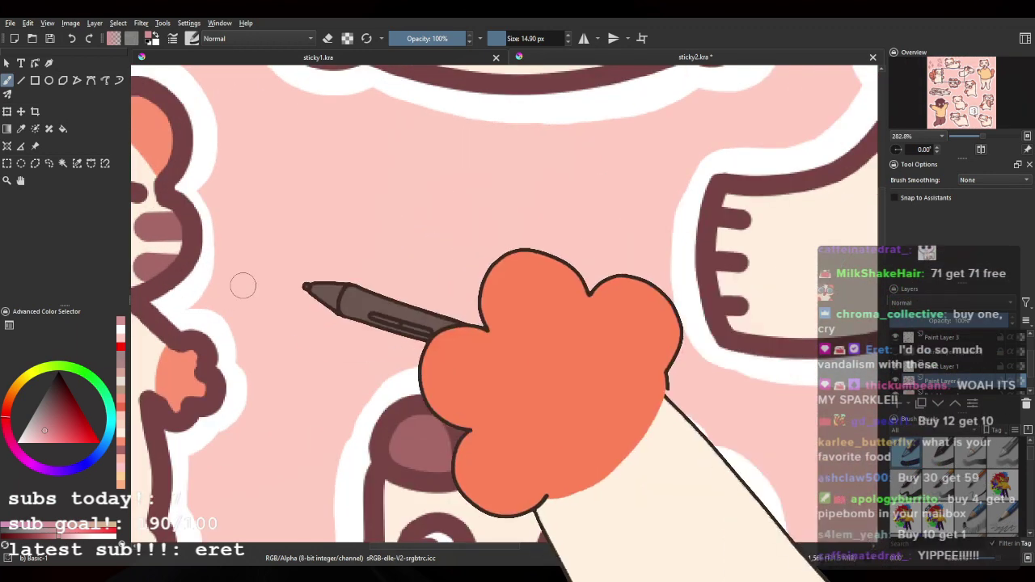
mouse_move(377, 193)
left_mouse_down()
mouse_move(306, 232)
mouse_move(335, 324)
mouse_move(401, 321)
mouse_move(454, 301)
left_mouse_up()
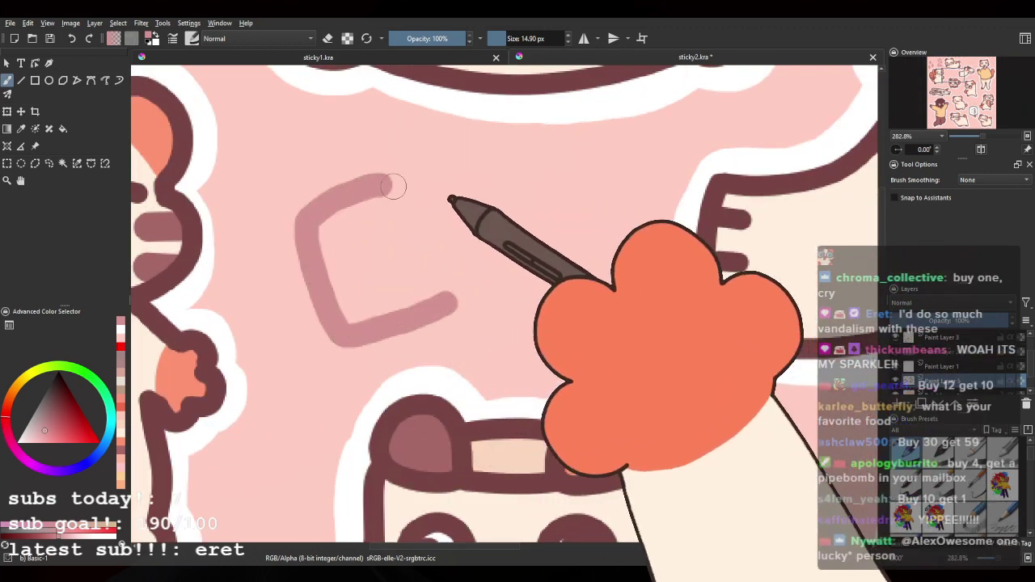
mouse_move(386, 185)
left_mouse_down()
mouse_move(443, 251)
mouse_move(453, 303)
left_mouse_up()
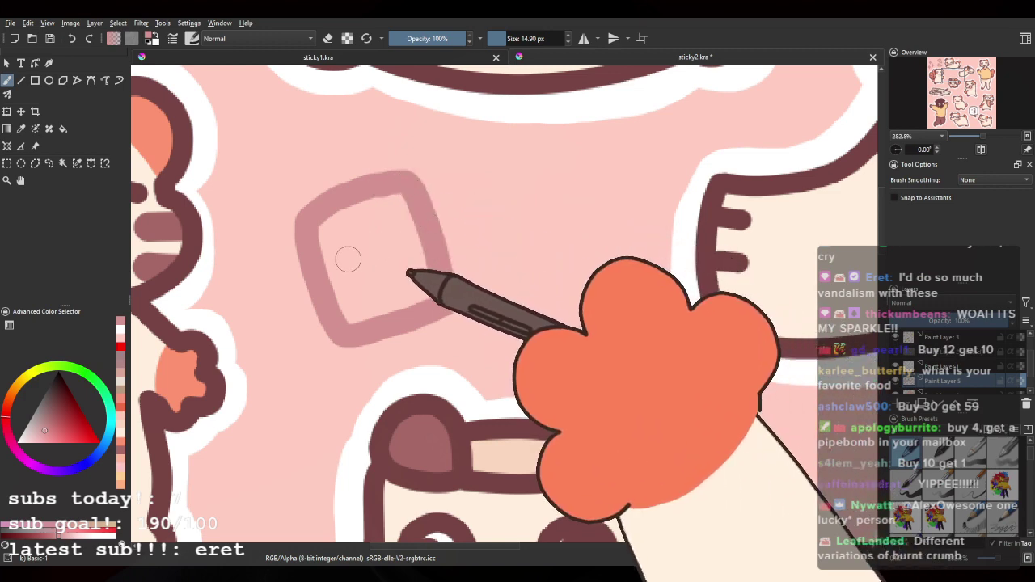
left_click_drag(356, 216, 385, 279)
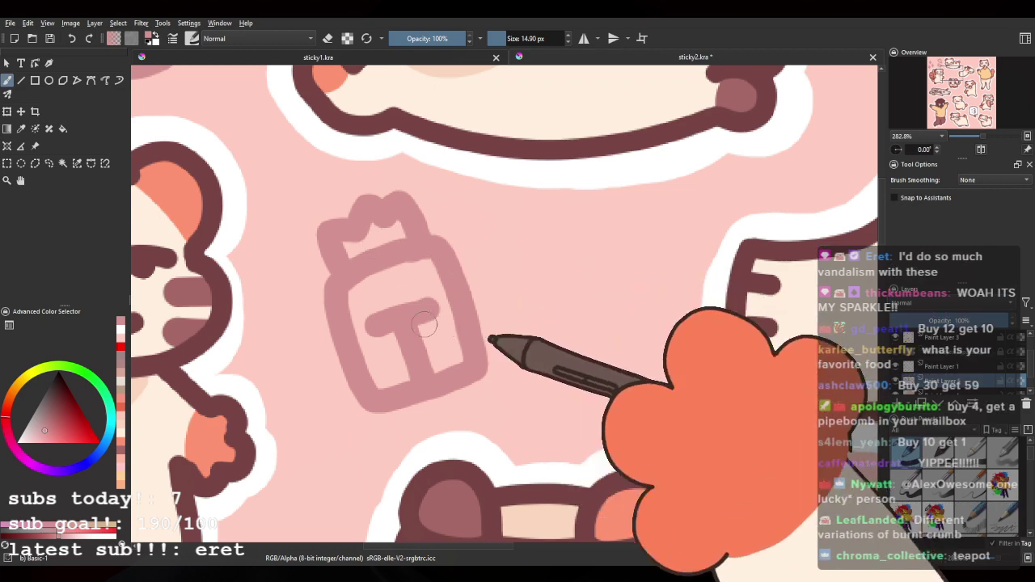
Step: Draw a small rounded, bean-like dusty pink doodle with an inner curved line beside the T bottle
scroll(428, 299, "down", 3)
scroll(409, 263, "up", 4)
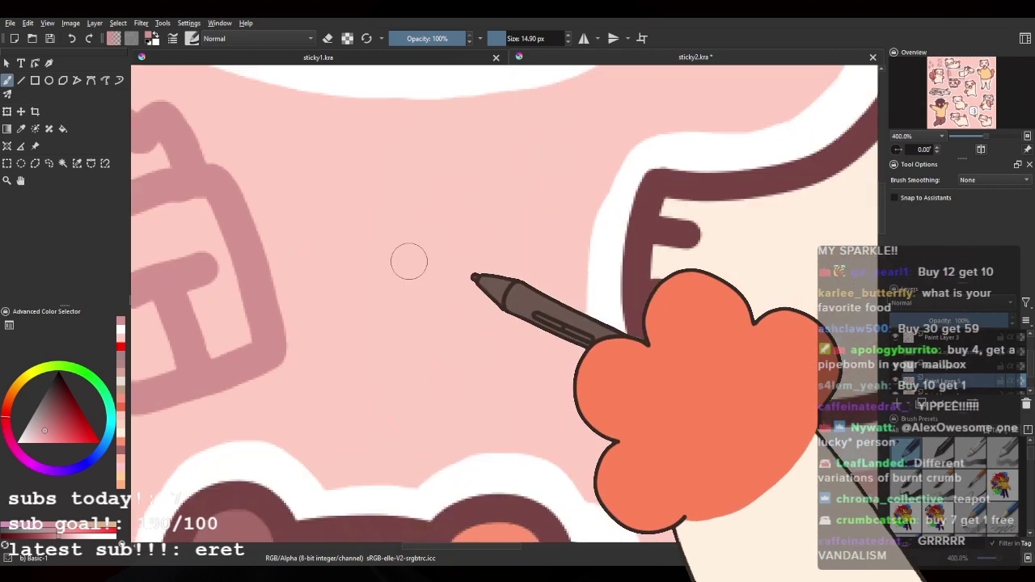
left_click_drag(473, 208, 510, 238)
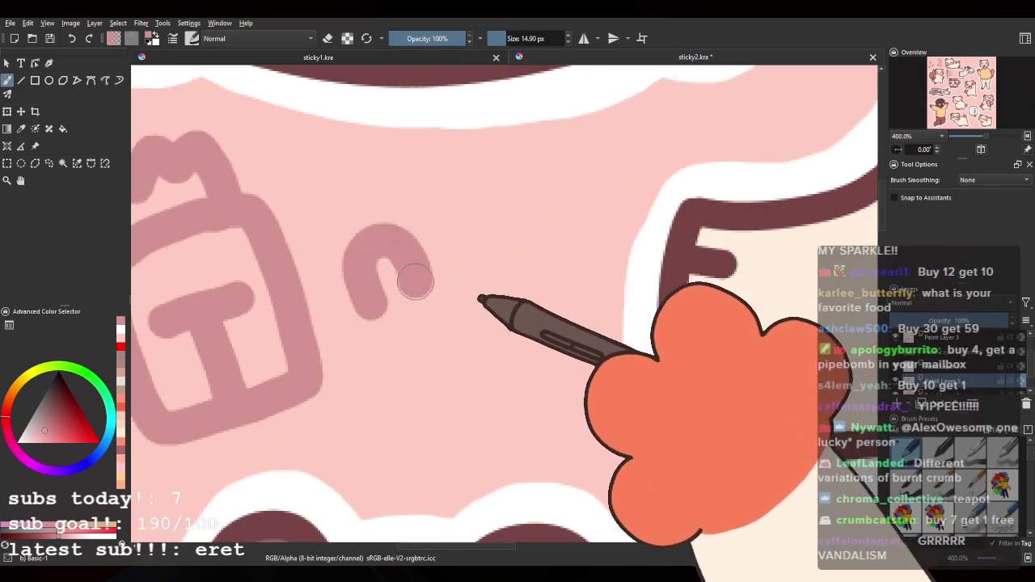
mouse_move(386, 371)
left_mouse_down()
mouse_move(468, 367)
mouse_move(471, 285)
left_mouse_up()
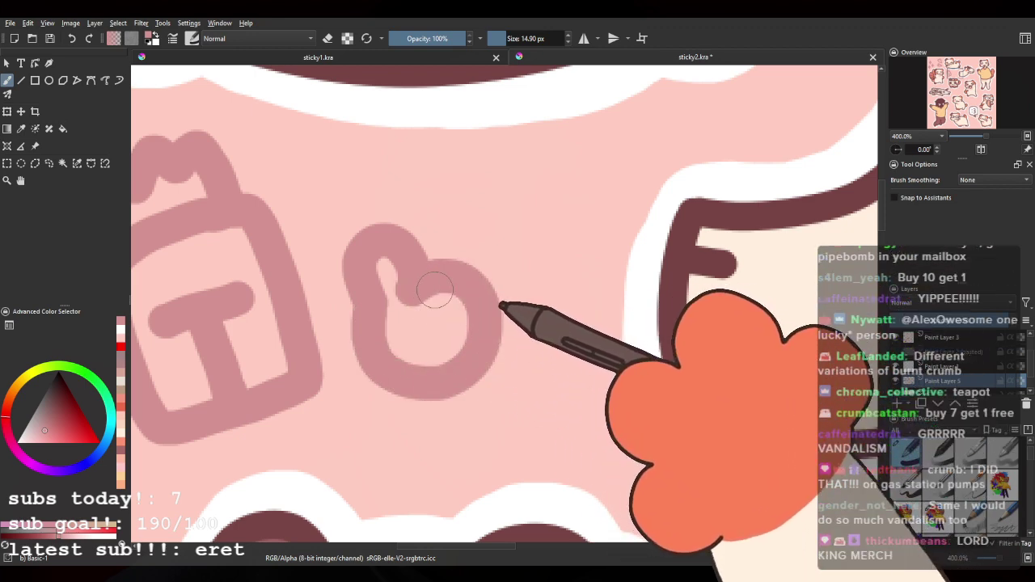
left_click_drag(445, 281, 433, 359)
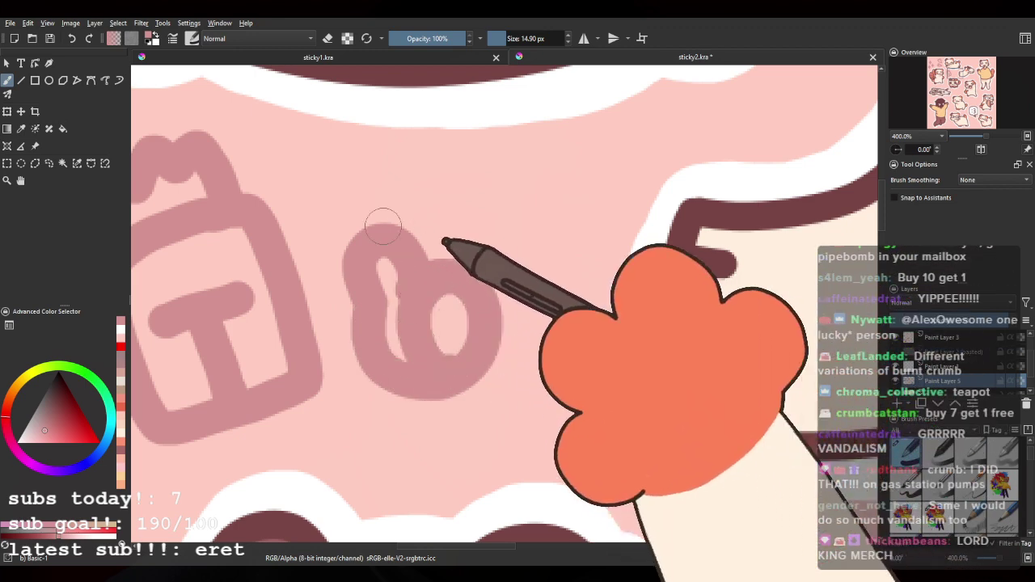
Step: Draw two upright dusty pink wedge outlines above the long-necked cat's head
scroll(390, 222, "down", 4)
mouse_move(455, 237)
left_mouse_down()
mouse_move(459, 255)
mouse_move(349, 247)
left_mouse_up()
scroll(384, 249, "down", 3)
scroll(410, 206, "up", 6)
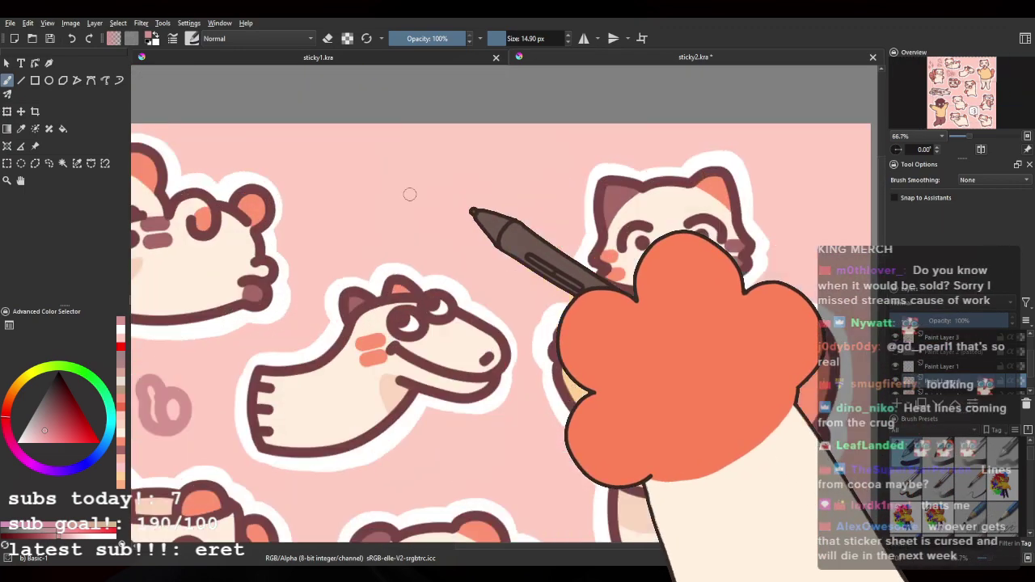
scroll(411, 206, "down", 2)
scroll(436, 248, "up", 2)
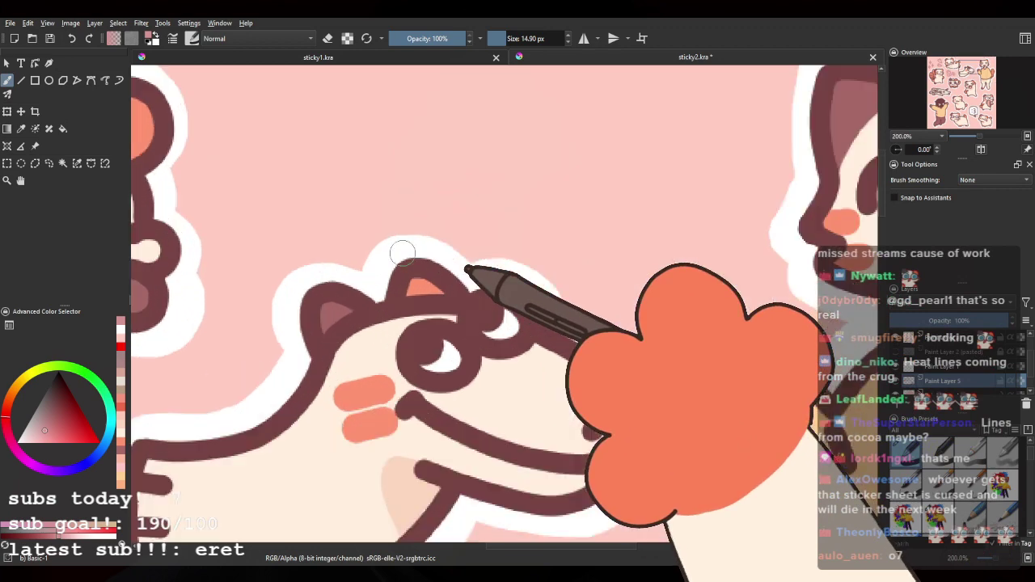
left_click_drag(349, 238, 361, 270)
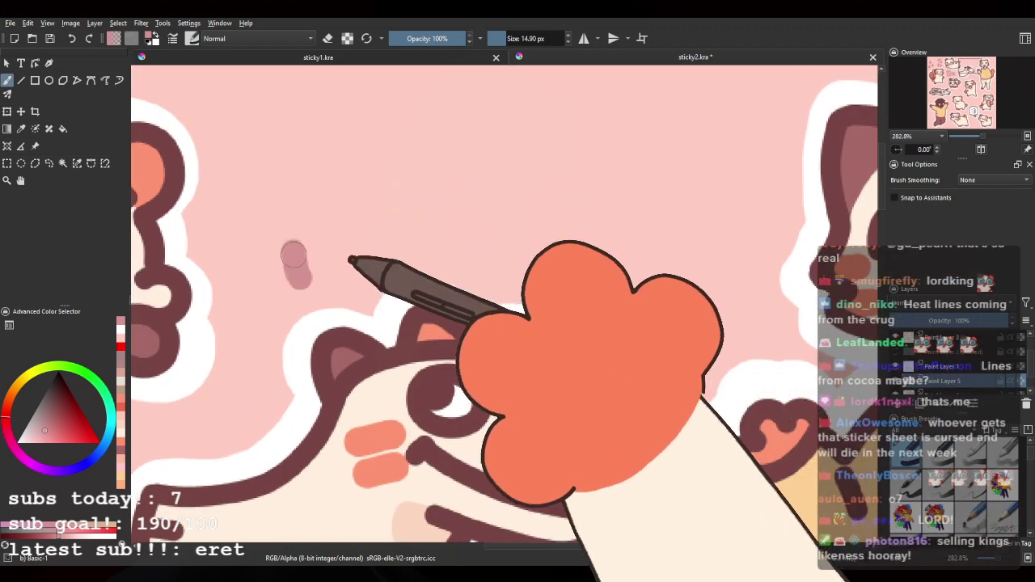
mouse_move(295, 281)
left_mouse_down()
mouse_move(323, 170)
mouse_move(338, 272)
mouse_move(302, 276)
left_mouse_up()
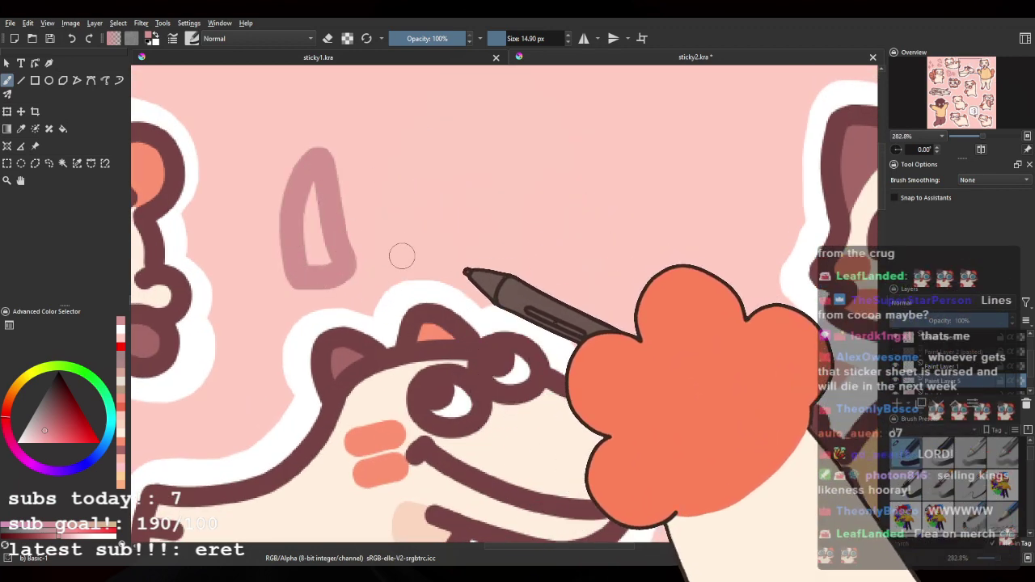
mouse_move(402, 256)
left_mouse_down()
mouse_move(381, 144)
mouse_move(444, 207)
left_mouse_up()
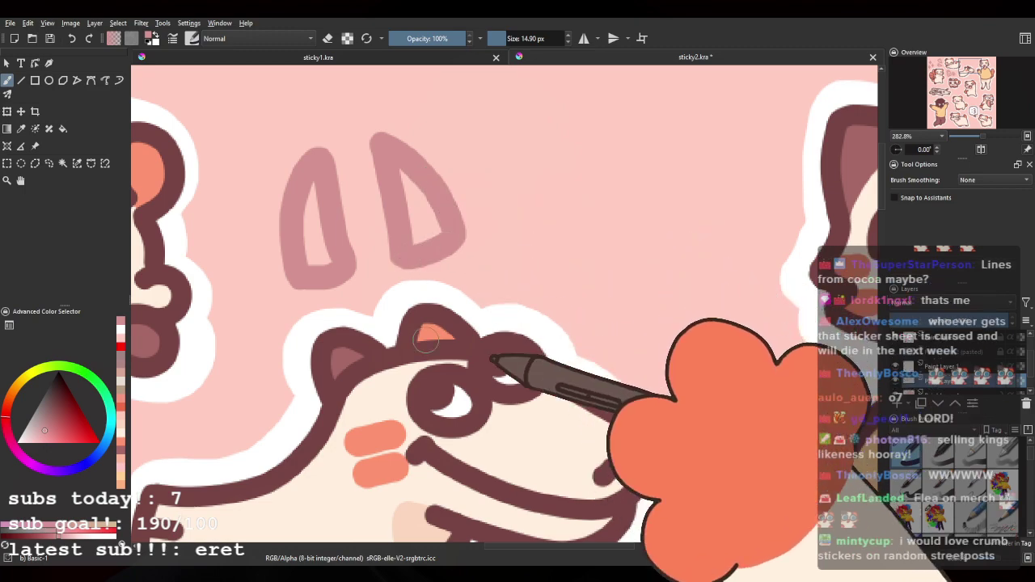
left_click_drag(309, 392, 531, 221)
left_click_drag(418, 333, 483, 361)
scroll(392, 406, "down", 4)
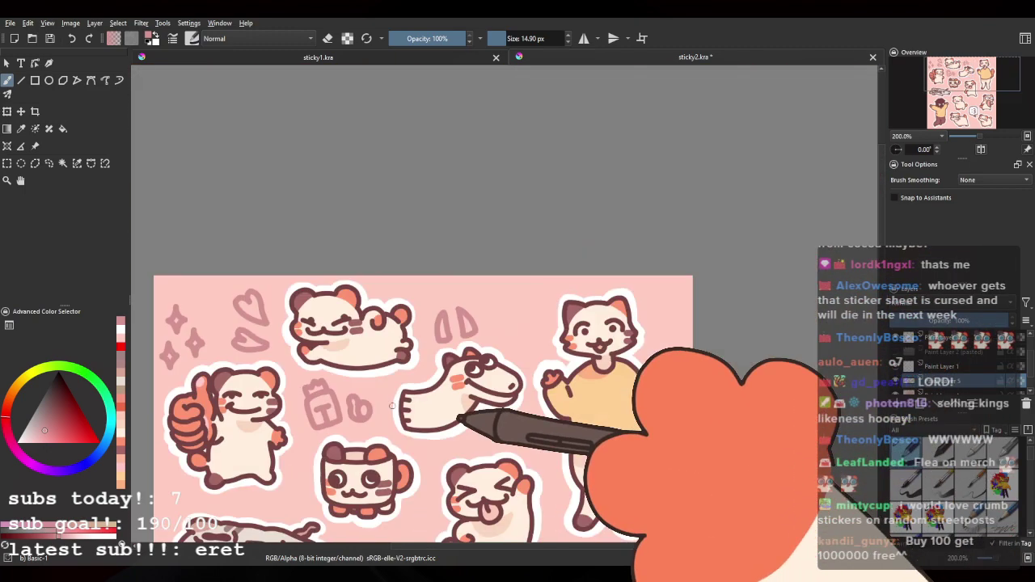
Step: Try erasing the T bottle and the bean-like doodle above the mug cat
scroll(392, 406, "down", 2)
scroll(416, 242, "up", 3)
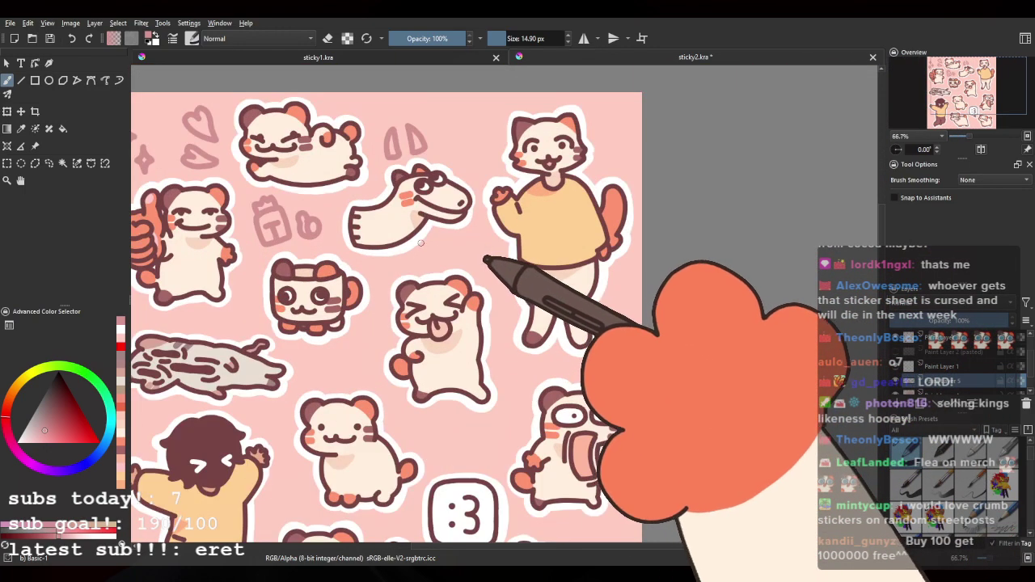
scroll(420, 242, "up", 1)
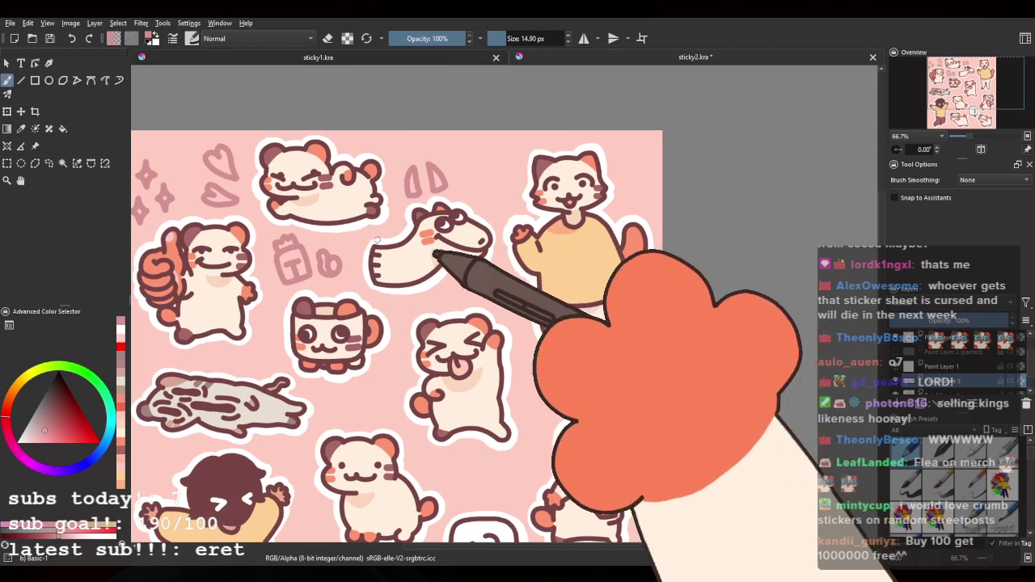
scroll(205, 230, "up", 1)
scroll(205, 229, "up", 1)
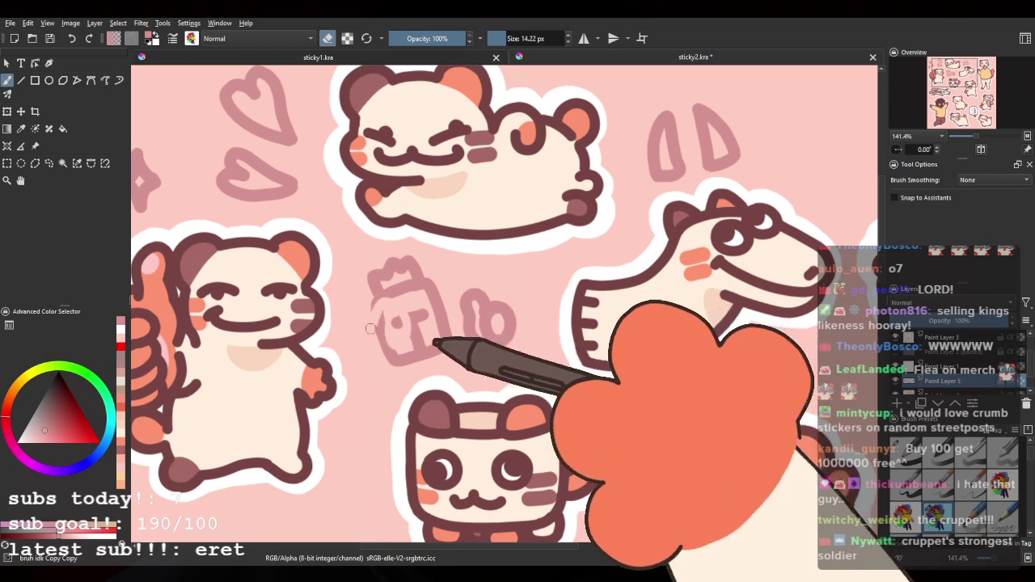
mouse_move(369, 327)
left_mouse_down()
mouse_move(375, 276)
mouse_move(379, 294)
mouse_move(434, 267)
mouse_move(406, 276)
mouse_move(462, 280)
mouse_move(503, 325)
left_mouse_up()
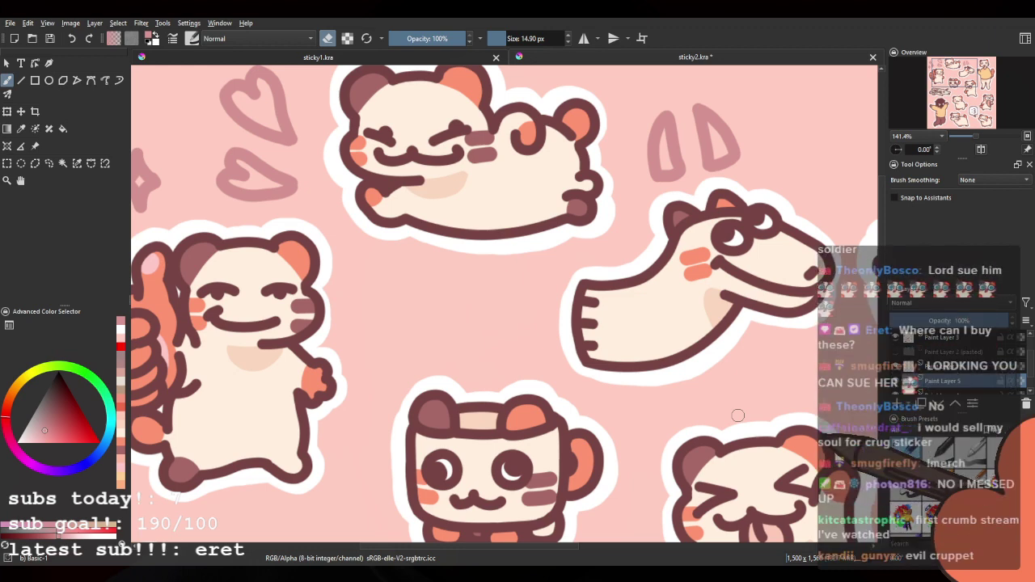
Step: Examine the background around the mug cat and the long-necked cat against the whole sheet's layout
scroll(479, 380, "down", 4)
scroll(532, 364, "up", 1)
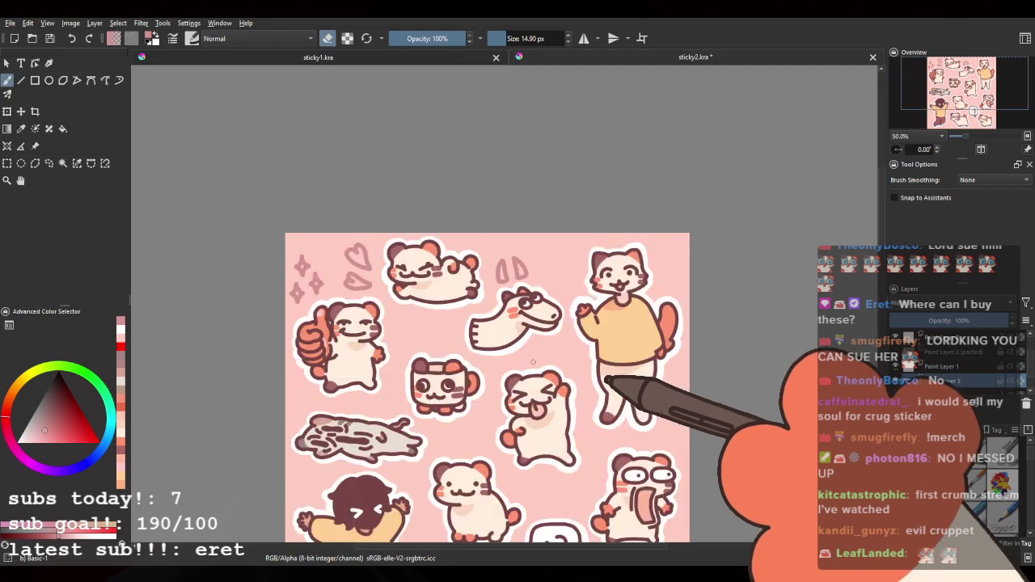
scroll(486, 346, "up", 2)
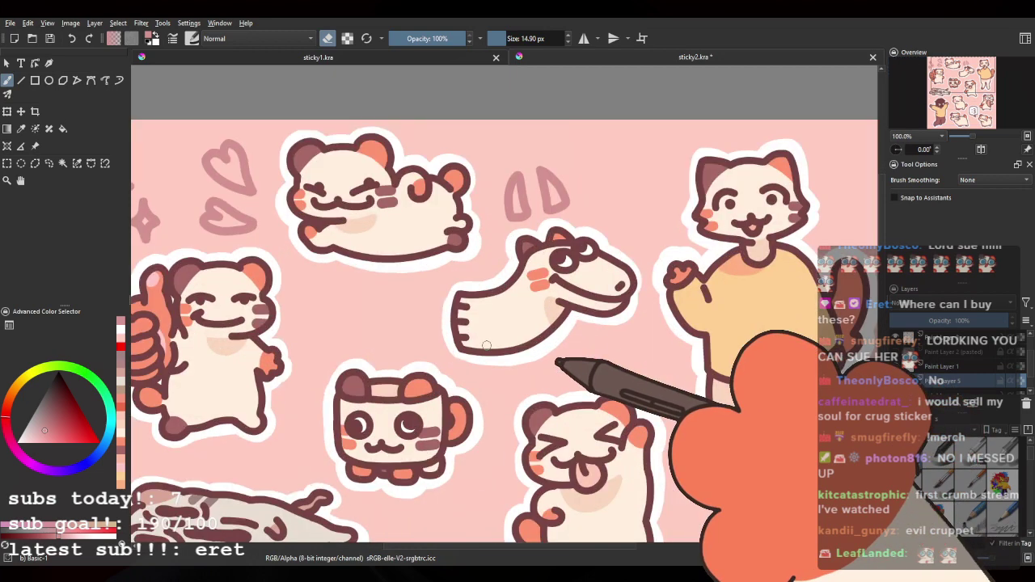
scroll(486, 345, "down", 3)
scroll(485, 342, "up", 5)
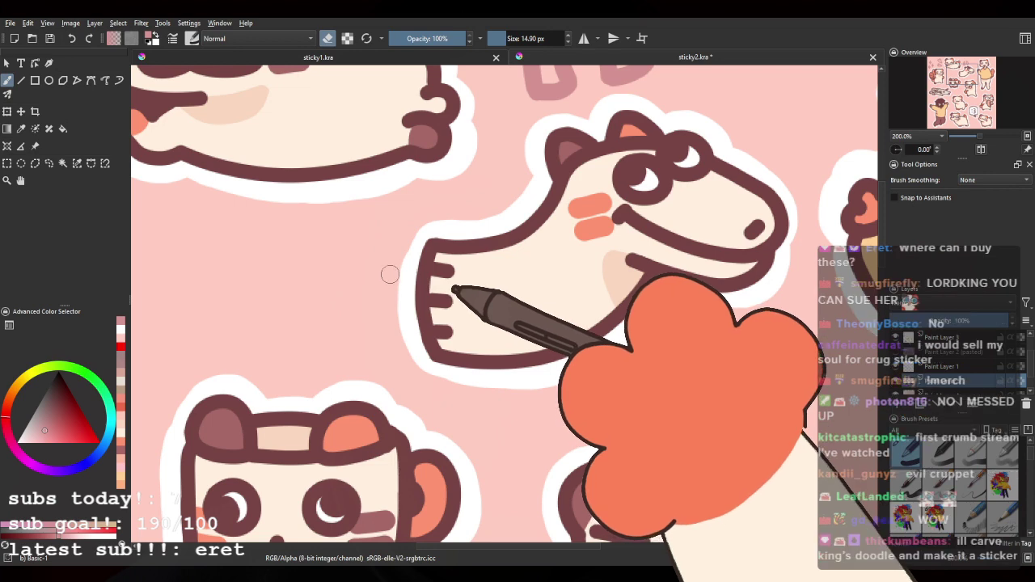
scroll(390, 274, "down", 5)
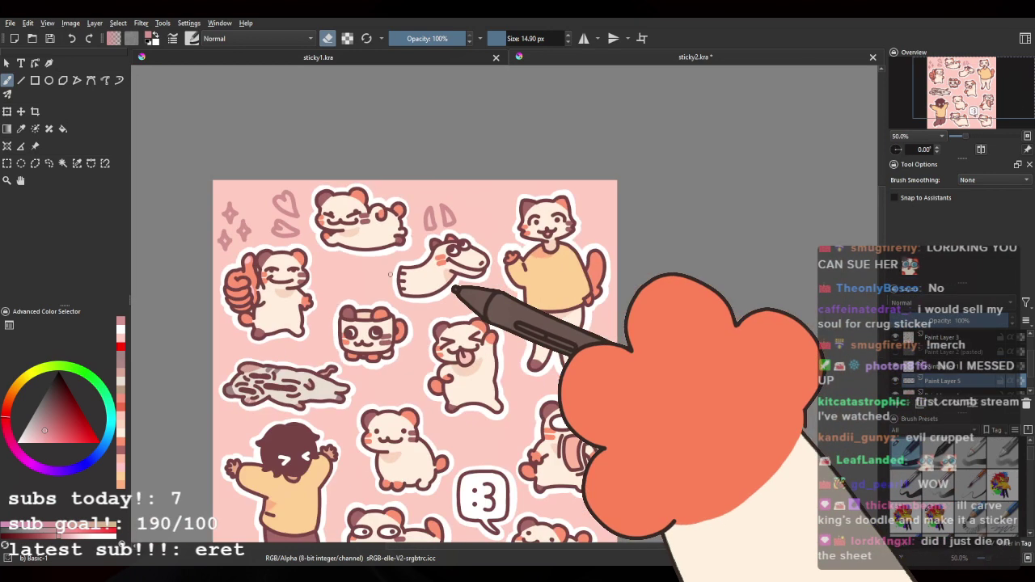
scroll(391, 273, "up", 3)
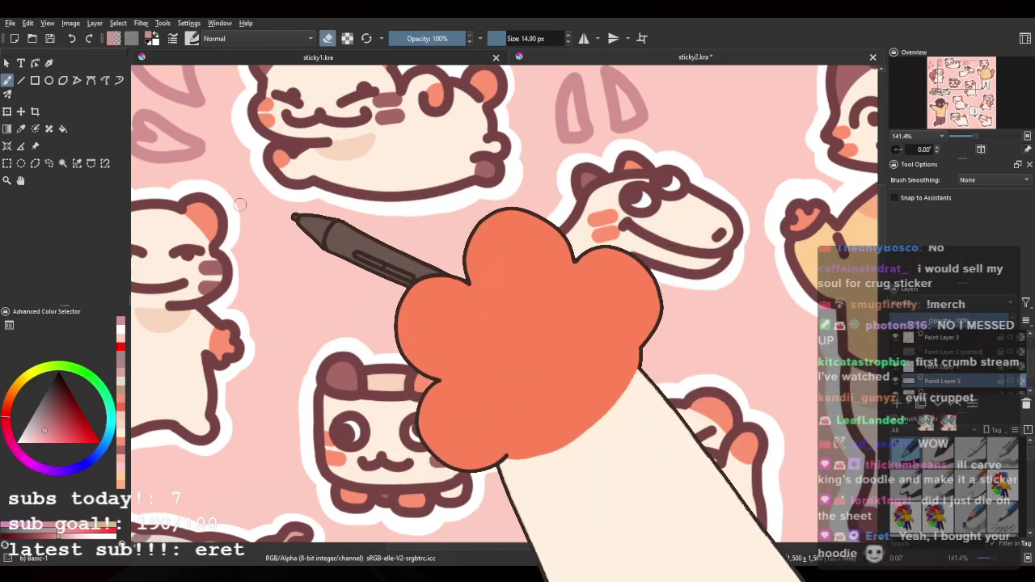
scroll(240, 204, "down", 3)
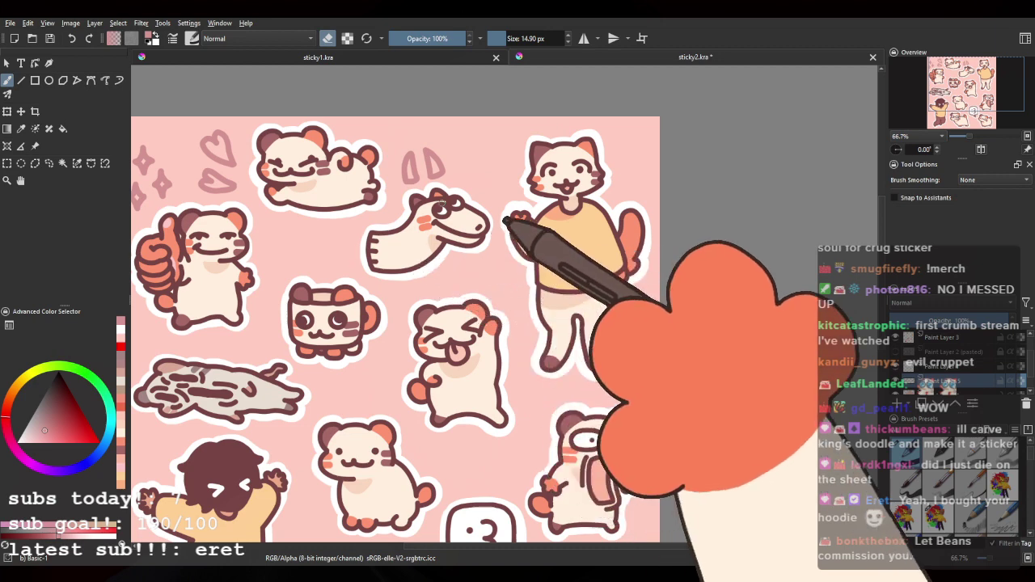
scroll(388, 182, "down", 2)
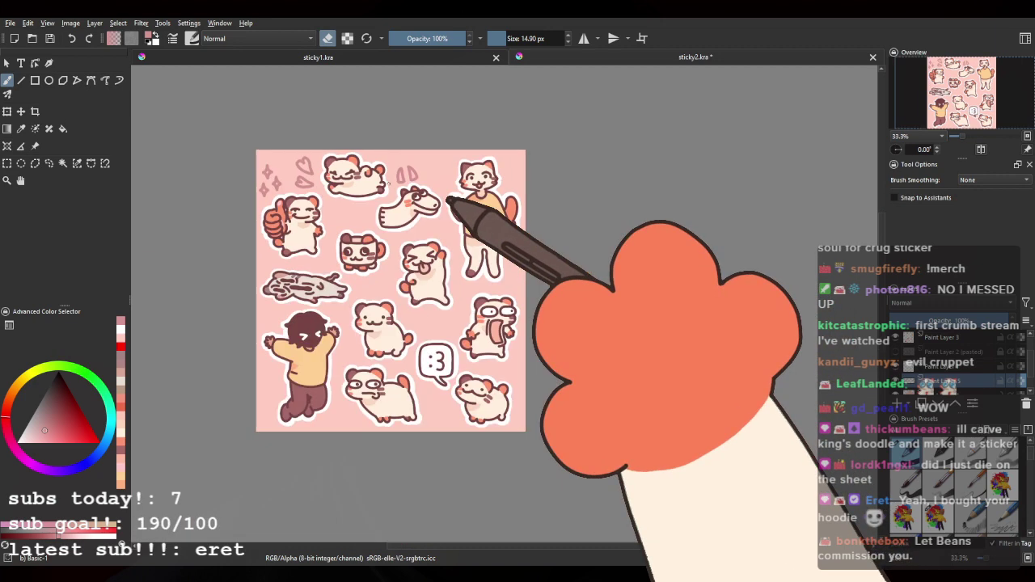
scroll(388, 184, "up", 1)
scroll(388, 183, "up", 1)
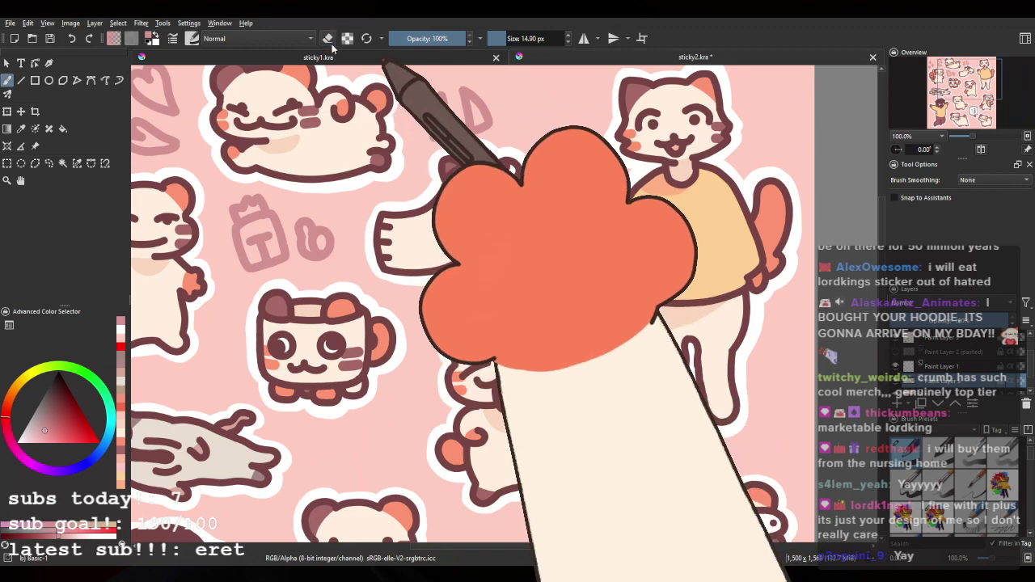
Step: Draw a tilted dusty pink four-sided emphasis mark beside the yellow-shirted cat's outer ear, undoing the misplaced stroke
key("minus")
left_click_drag(470, 258, 448, 263)
scroll(439, 265, "down", 2)
scroll(415, 282, "up", 2)
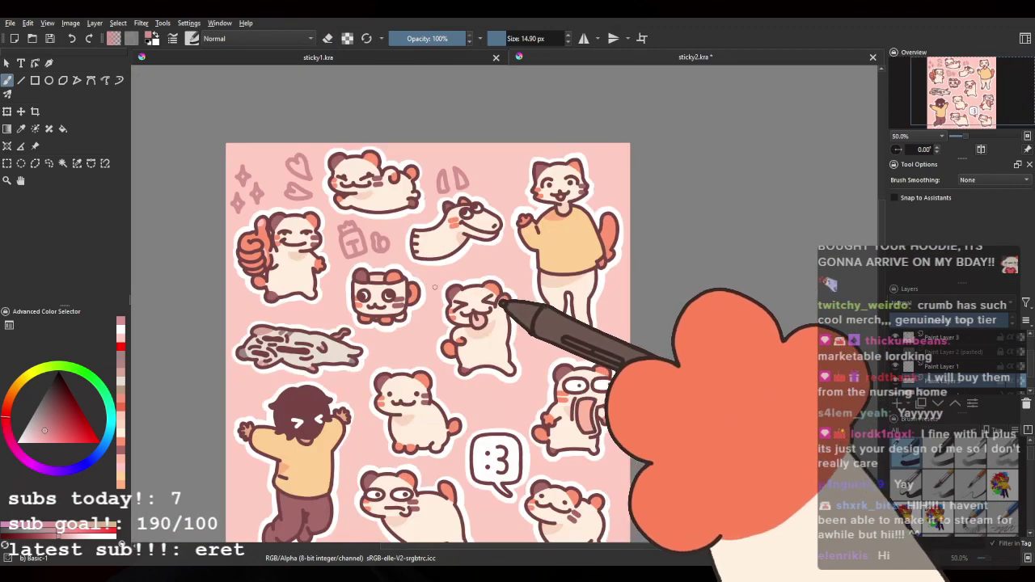
scroll(436, 288, "up", 1)
scroll(455, 243, "down", 3)
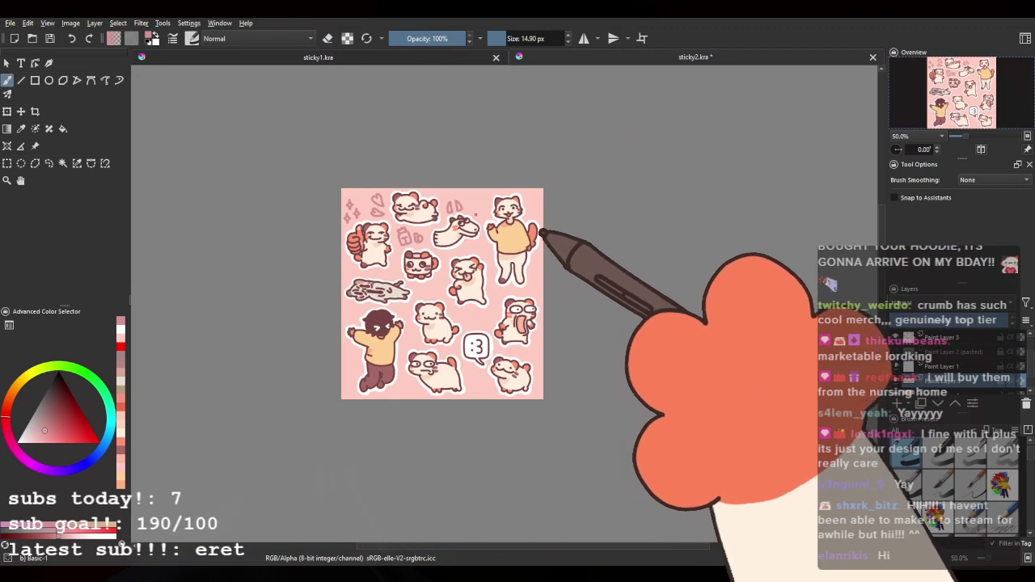
scroll(476, 214, "up", 3)
scroll(508, 173, "up", 3)
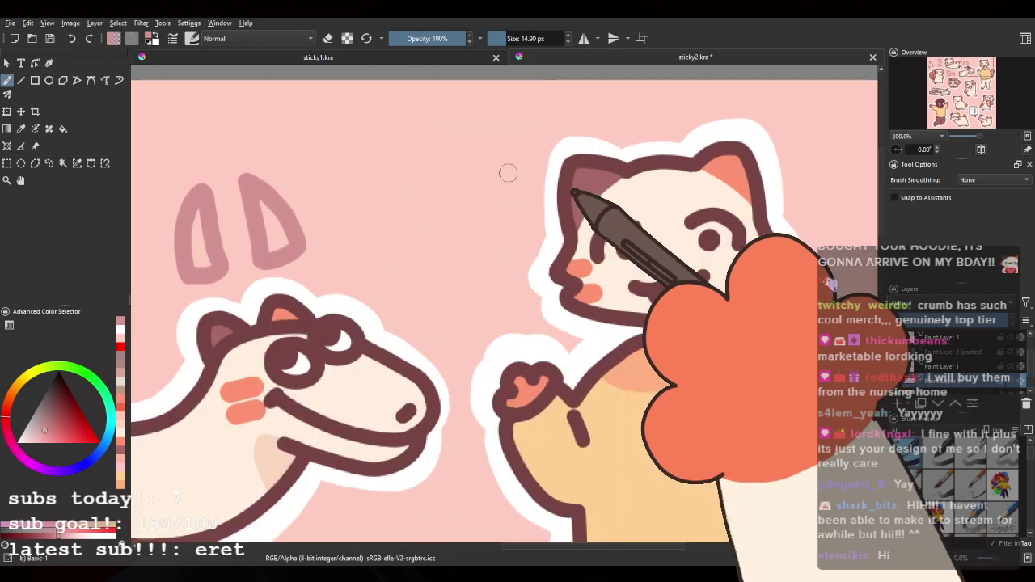
left_click_drag(427, 301, 377, 327)
left_click_drag(388, 281, 421, 264)
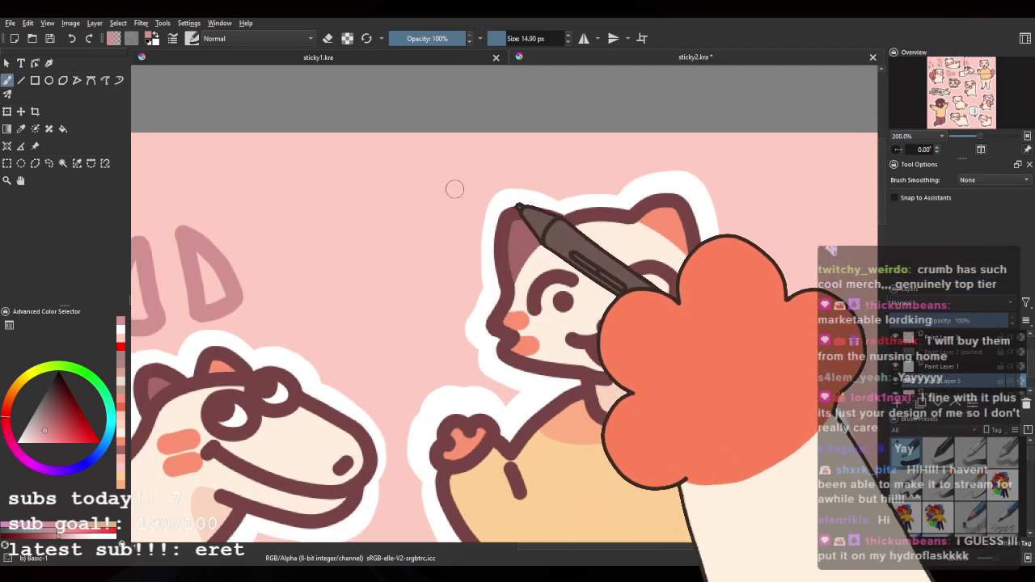
key("ctrl+z")
mouse_move(366, 185)
left_mouse_down()
mouse_move(440, 225)
mouse_move(408, 146)
mouse_move(368, 184)
left_mouse_up()
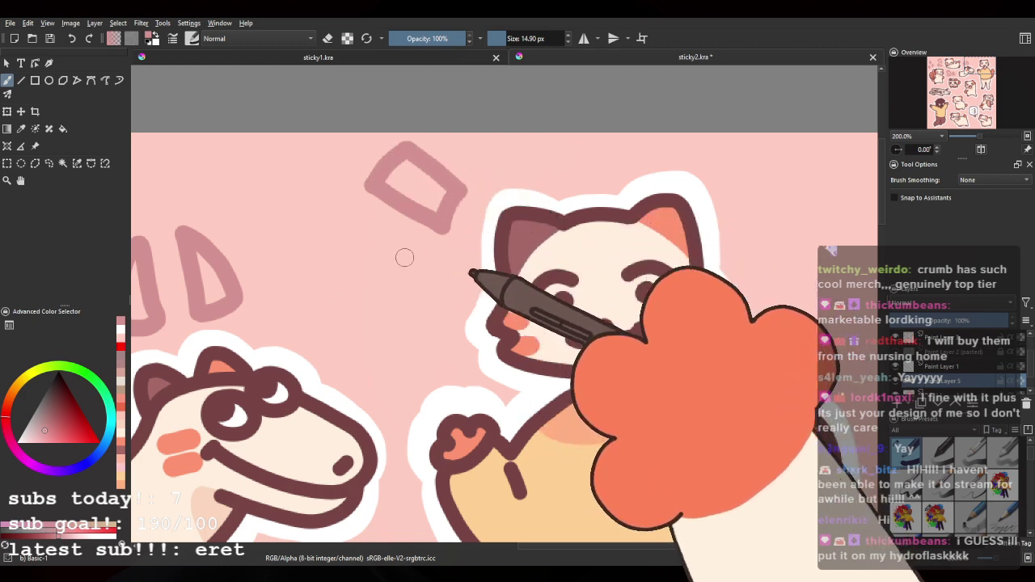
Step: Add two more four-sided emphasis marks below the first, fanning out from the yellow-shirted cat's face above its raised paw
mouse_move(444, 257)
left_mouse_down()
mouse_move(338, 252)
mouse_move(349, 306)
mouse_move(433, 288)
left_mouse_up()
key("ctrl+z")
mouse_move(439, 253)
left_mouse_down()
mouse_move(340, 255)
mouse_move(353, 312)
mouse_move(439, 293)
mouse_move(445, 255)
mouse_move(428, 348)
mouse_move(446, 309)
mouse_move(441, 293)
mouse_move(386, 310)
mouse_move(435, 332)
left_mouse_up()
scroll(444, 275, "down", 1)
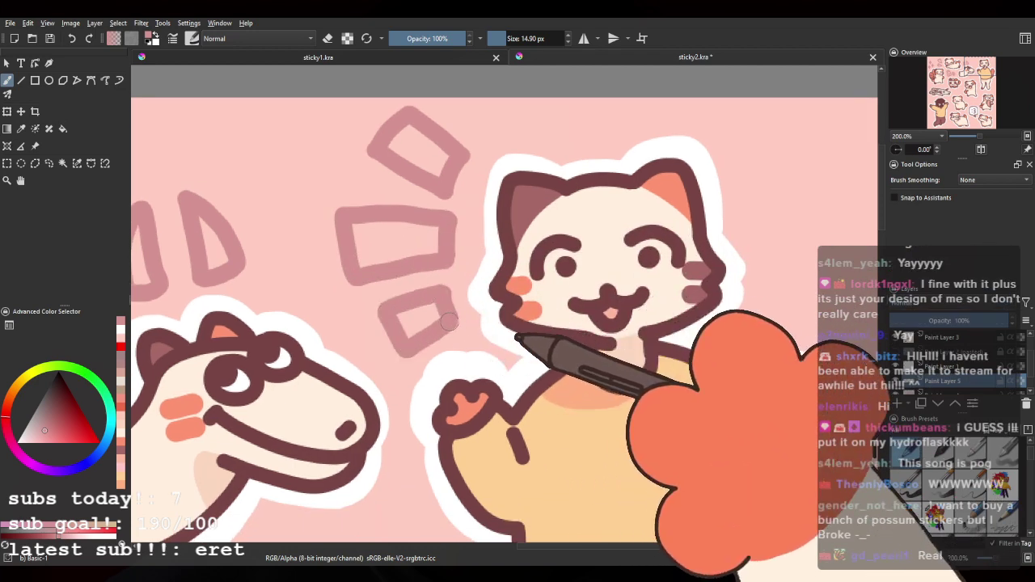
Step: Draw two four-sided dusty pink emphasis marks fanning out on the tail side of the yellow-shirted cat's head
left_click_drag(702, 202, 434, 227)
mouse_move(482, 183)
left_mouse_down()
mouse_move(530, 144)
mouse_move(556, 189)
mouse_move(515, 205)
left_mouse_up()
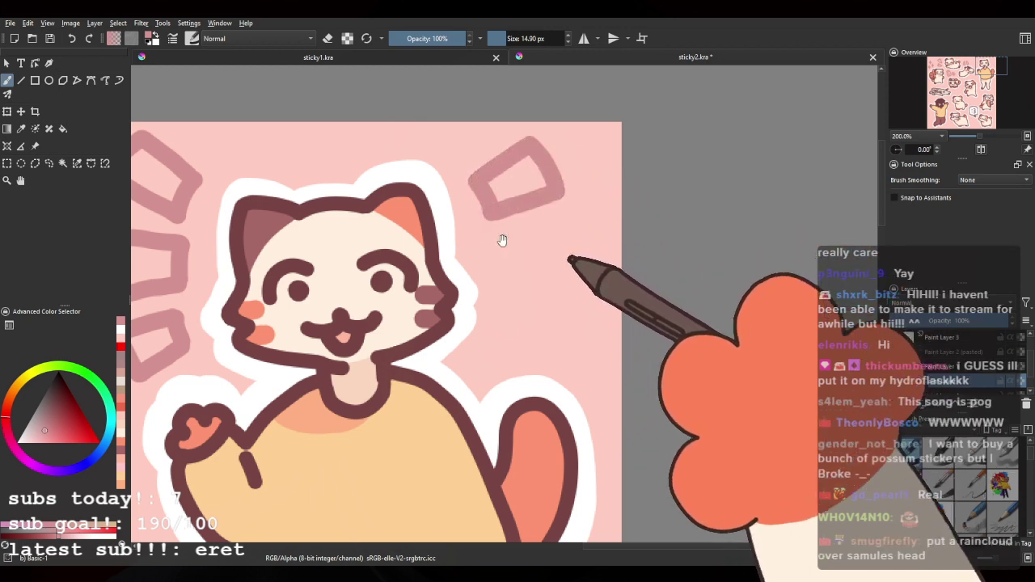
left_click_drag(503, 242, 495, 209)
left_click_drag(501, 252, 543, 264)
mouse_move(503, 211)
left_mouse_down()
mouse_move(560, 210)
mouse_move(553, 257)
left_mouse_up()
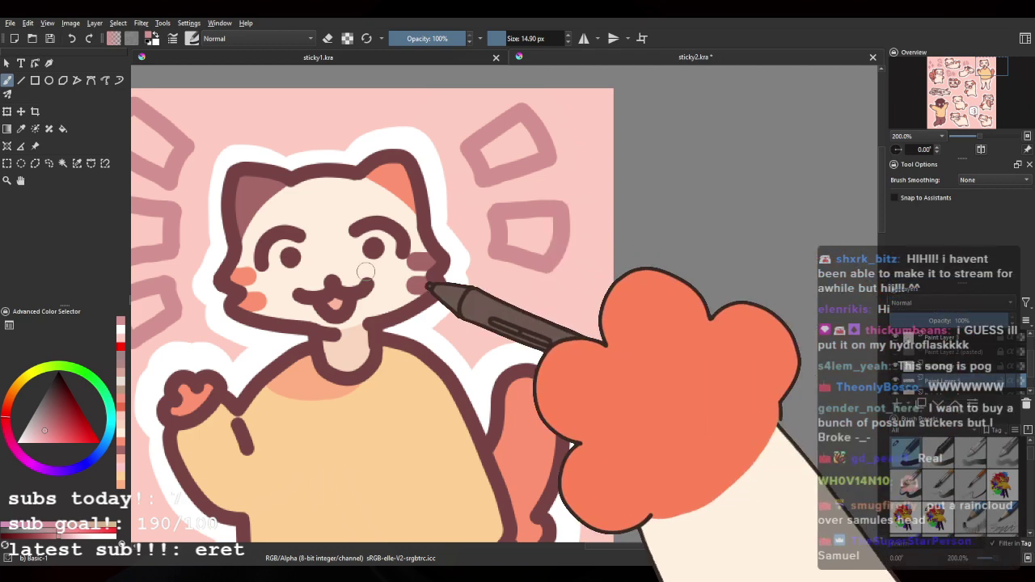
Step: Compare the doodles on sticky1.kra with the empty background areas of sticky2.kra
scroll(390, 245, "down", 5)
left_click_drag(407, 225, 498, 167)
scroll(392, 184, "up", 1)
left_click(386, 58)
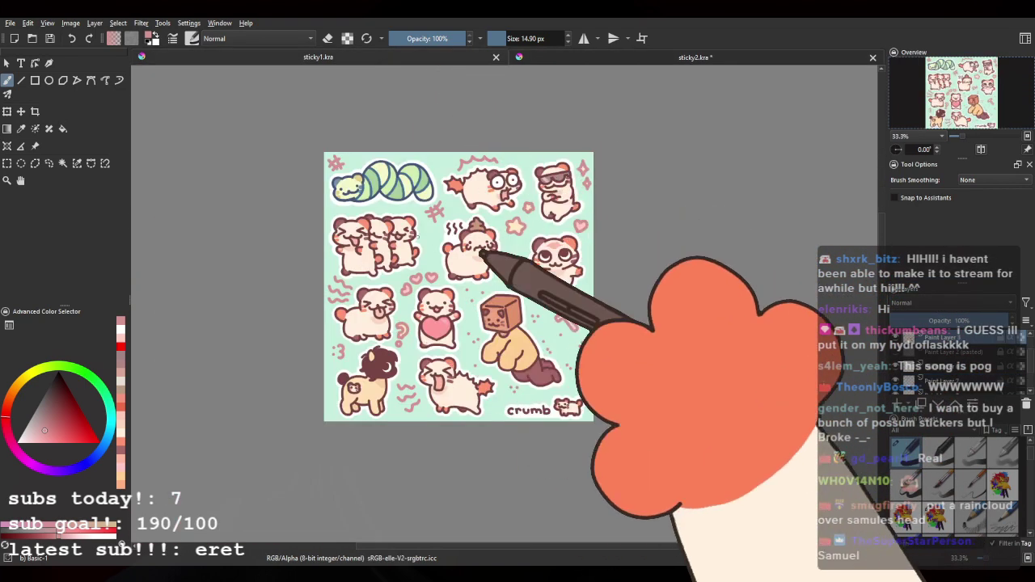
left_click(627, 57)
scroll(497, 201, "down", 2)
left_click_drag(521, 233, 499, 191)
scroll(487, 241, "up", 3)
left_click_drag(471, 228, 439, 188)
scroll(515, 235, "up", 2)
left_click_drag(301, 256, 446, 247)
scroll(381, 237, "down", 1)
left_click_drag(447, 291, 405, 243)
scroll(366, 247, "up", 1)
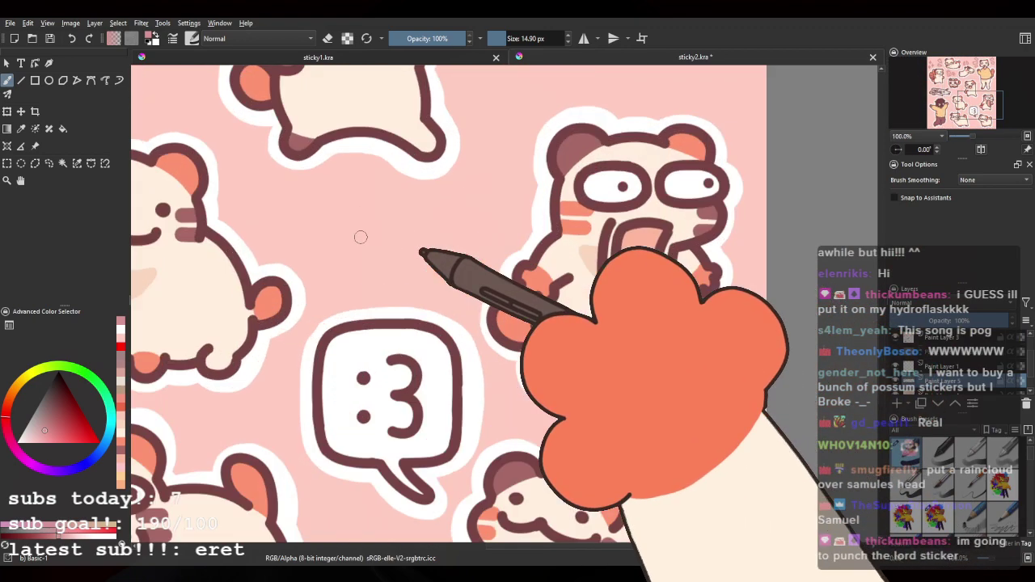
scroll(358, 234, "down", 2)
left_click(689, 57)
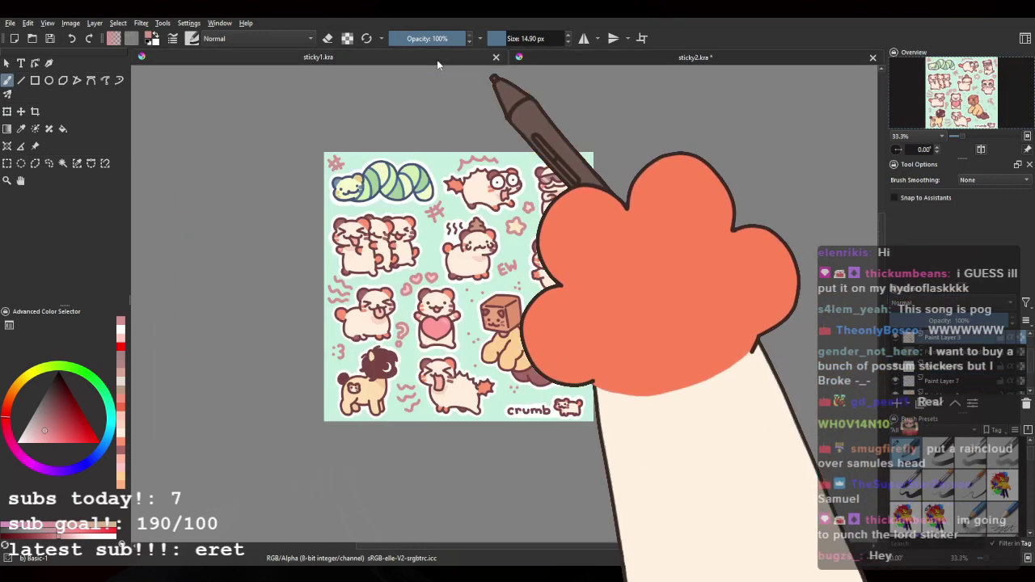
left_click(688, 64)
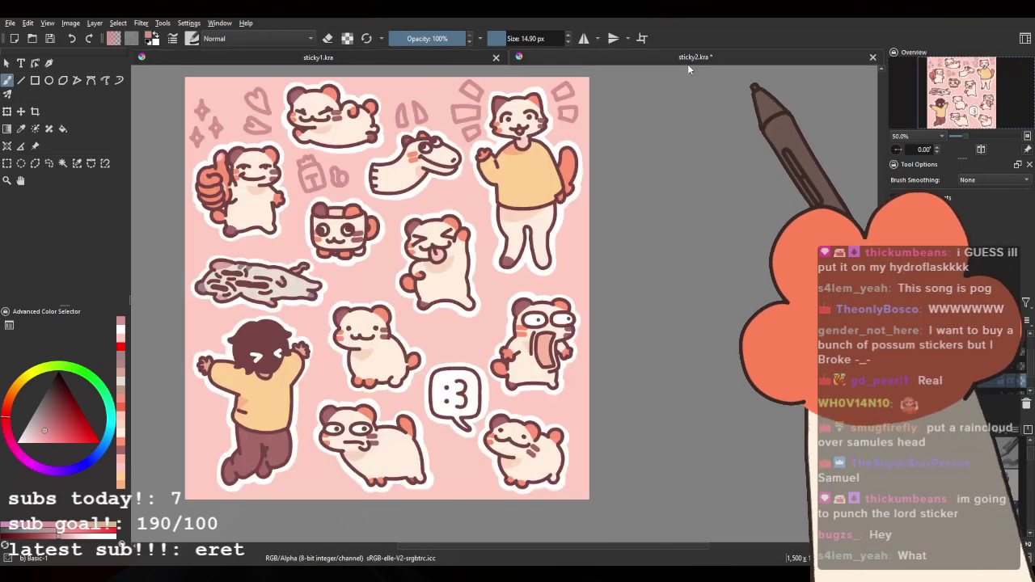
Step: Draw a rounded five-pointed star outline between the long-necked cat, the squinting cat and the yellow-shirted cat
scroll(391, 257, "up", 3)
scroll(392, 257, "up", 3)
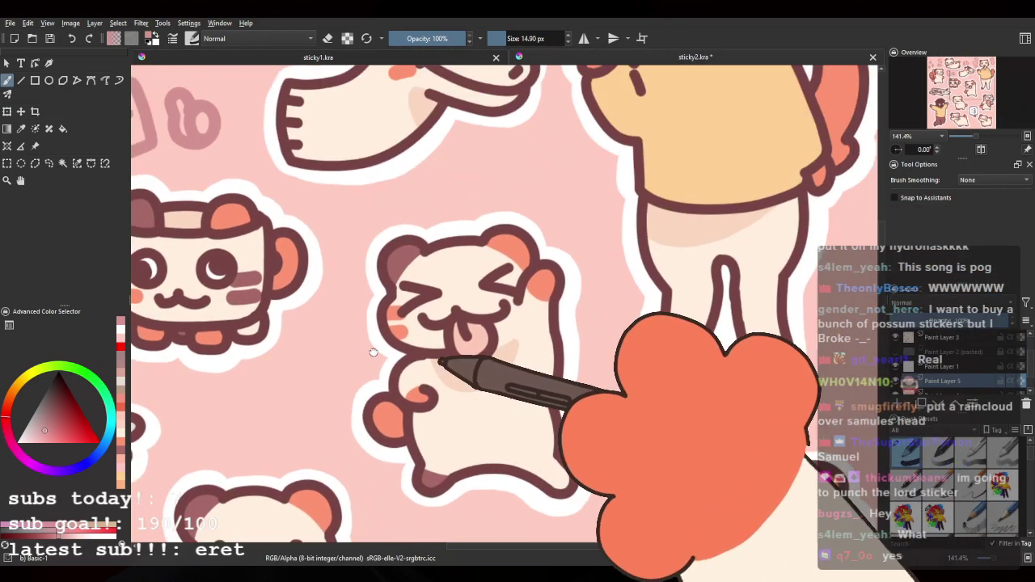
left_click_drag(521, 195, 469, 243)
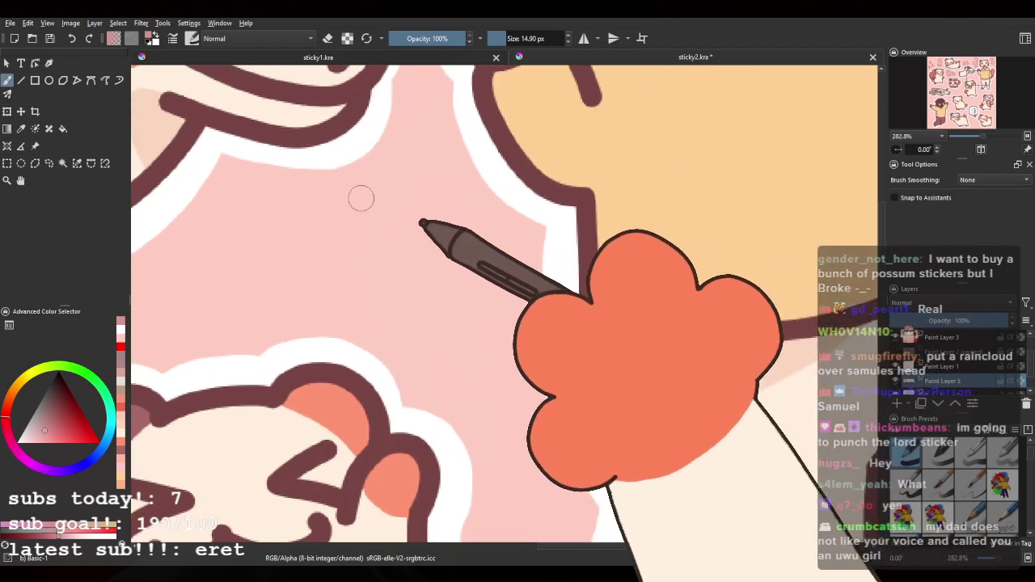
left_click_drag(334, 282, 366, 256)
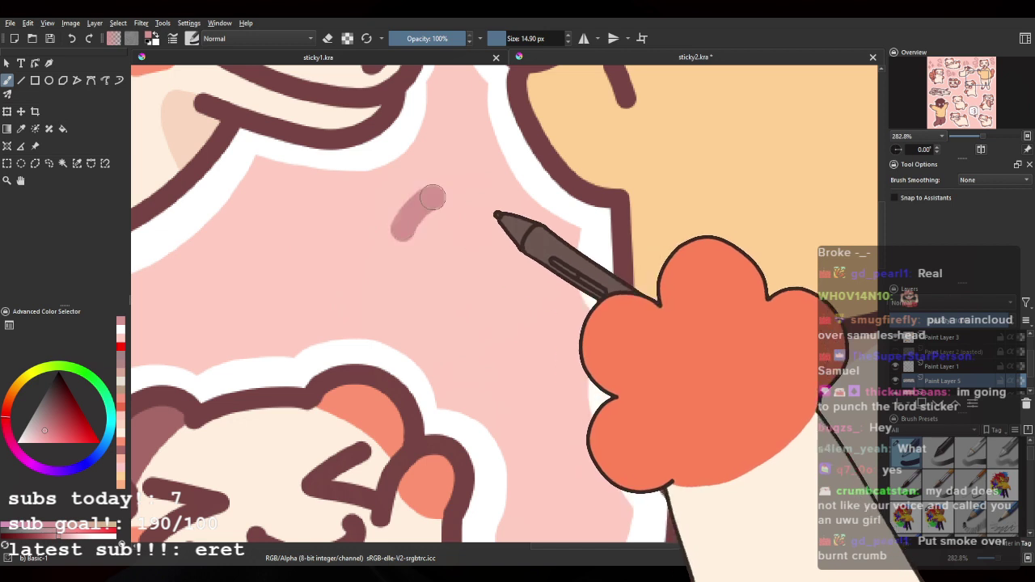
mouse_move(432, 198)
left_mouse_down()
mouse_move(454, 235)
mouse_move(376, 226)
mouse_move(372, 295)
mouse_move(421, 297)
mouse_move(457, 321)
mouse_move(486, 254)
left_mouse_up()
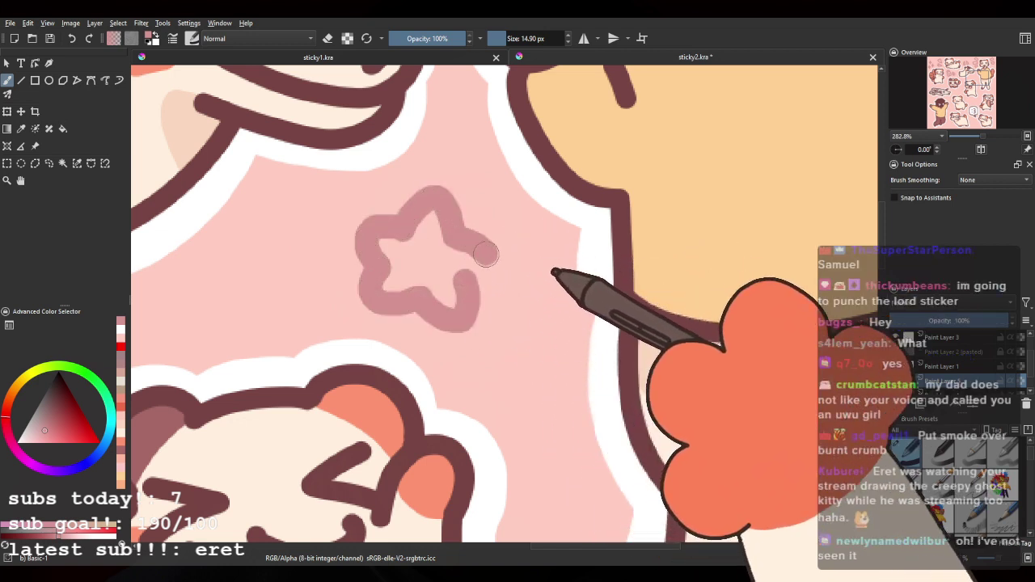
scroll(435, 233, "down", 3)
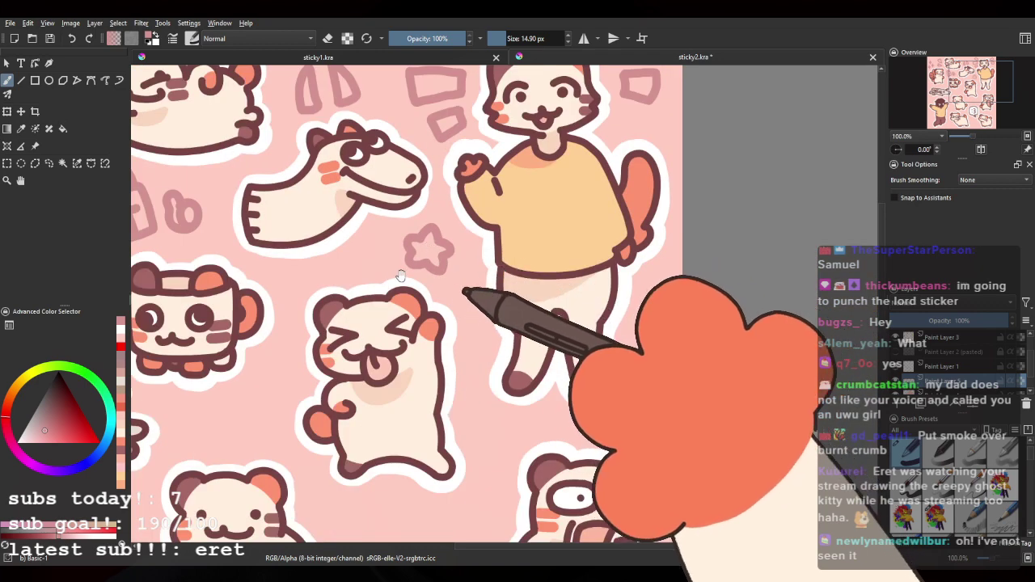
Step: Draw three wavy steam lines rising above the burnt grey cat lying flat
scroll(427, 270, "down", 2)
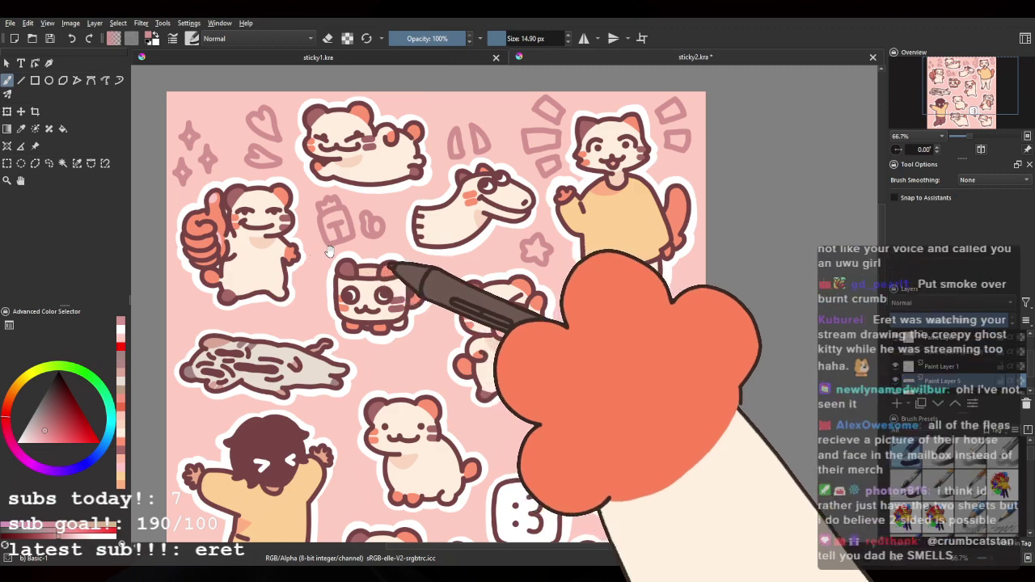
scroll(316, 253, "down", 2)
scroll(370, 265, "up", 4)
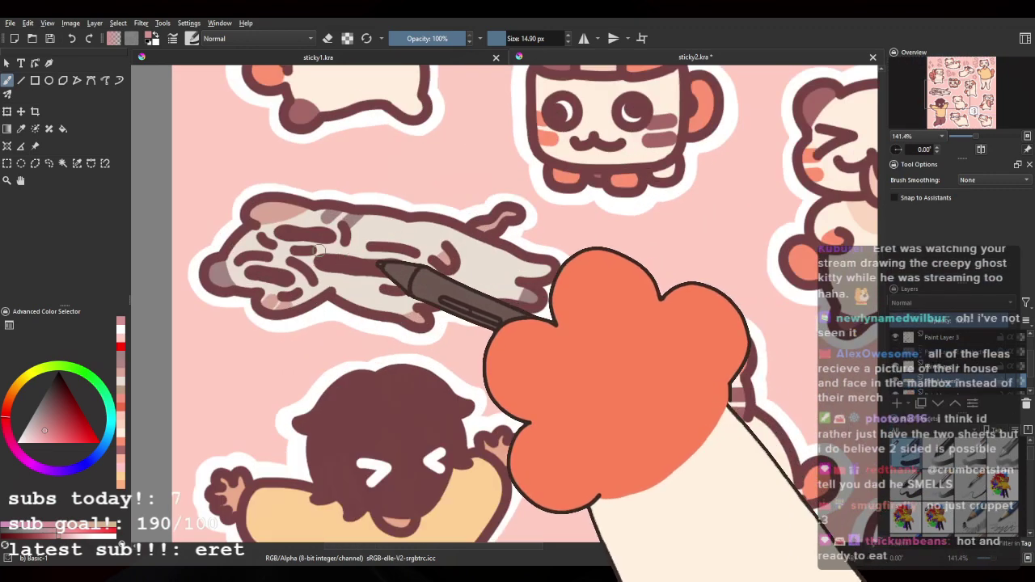
scroll(328, 234, "down", 2)
scroll(308, 247, "up", 3)
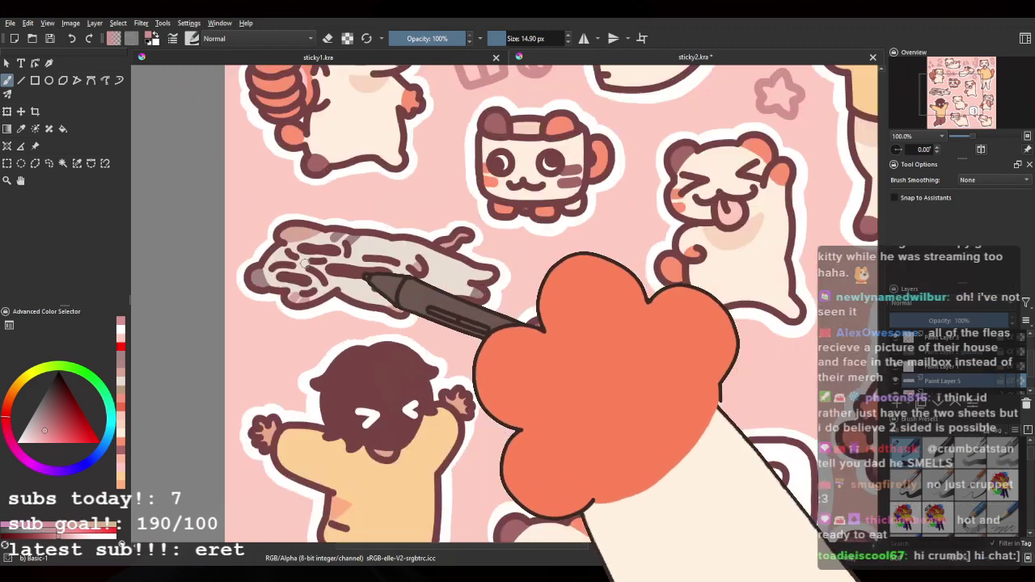
left_click_drag(402, 134, 273, 213)
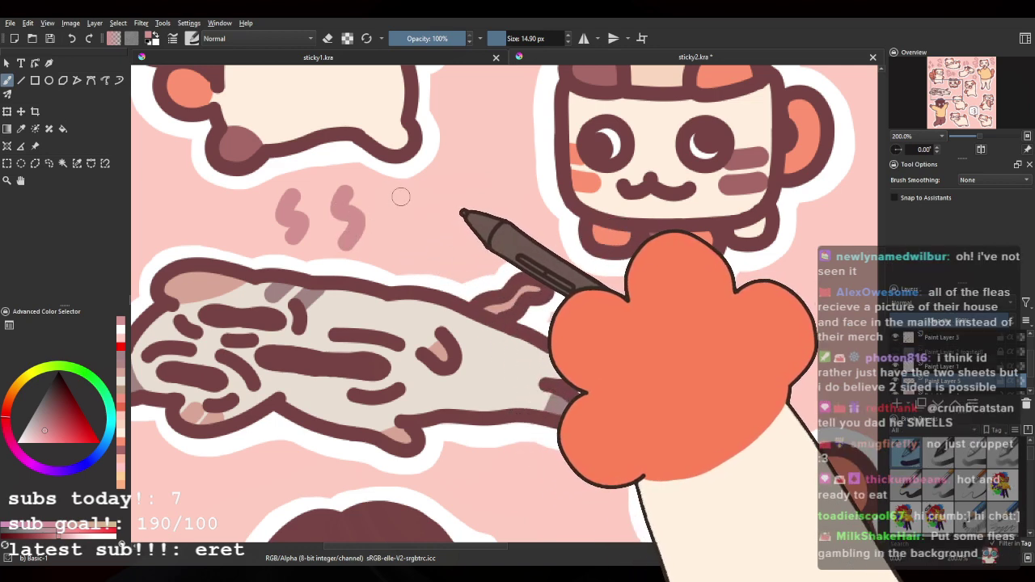
mouse_move(397, 195)
left_mouse_down()
mouse_move(399, 246)
mouse_move(412, 257)
left_mouse_up()
Step: Draw three parallel curved motion lines beside the jumping figure's bent legs, near the sheet's edge
scroll(375, 219, "down", 3)
scroll(407, 254, "down", 1)
left_click_drag(544, 265, 527, 214)
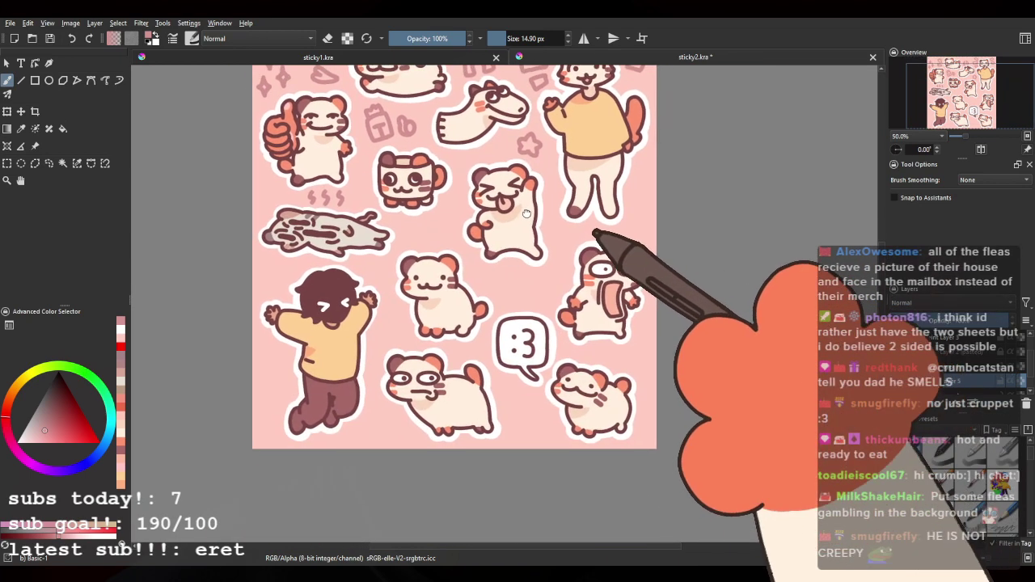
scroll(323, 344, "up", 2)
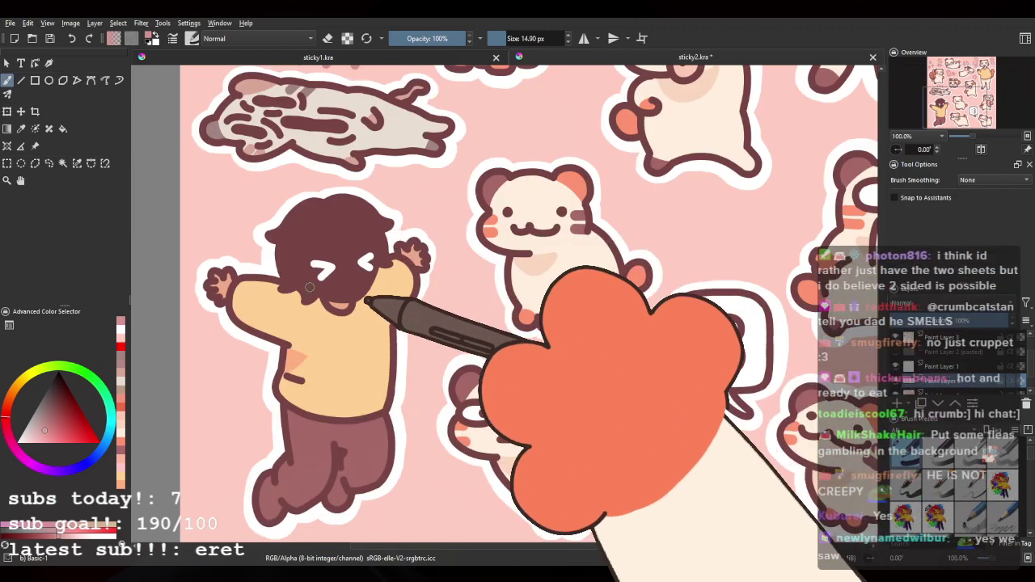
scroll(377, 296, "down", 2)
scroll(347, 238, "up", 2)
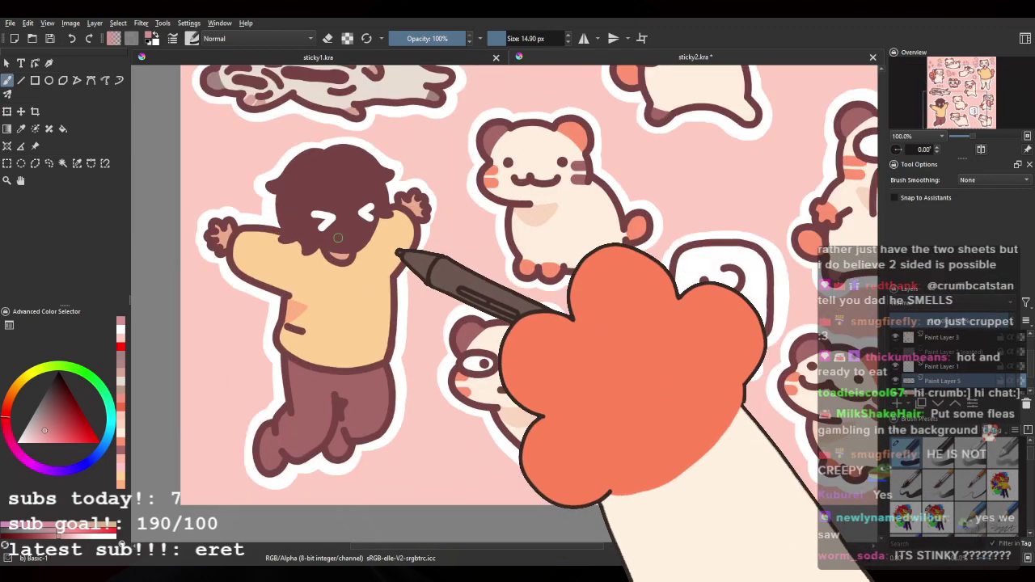
scroll(264, 287, "down", 1)
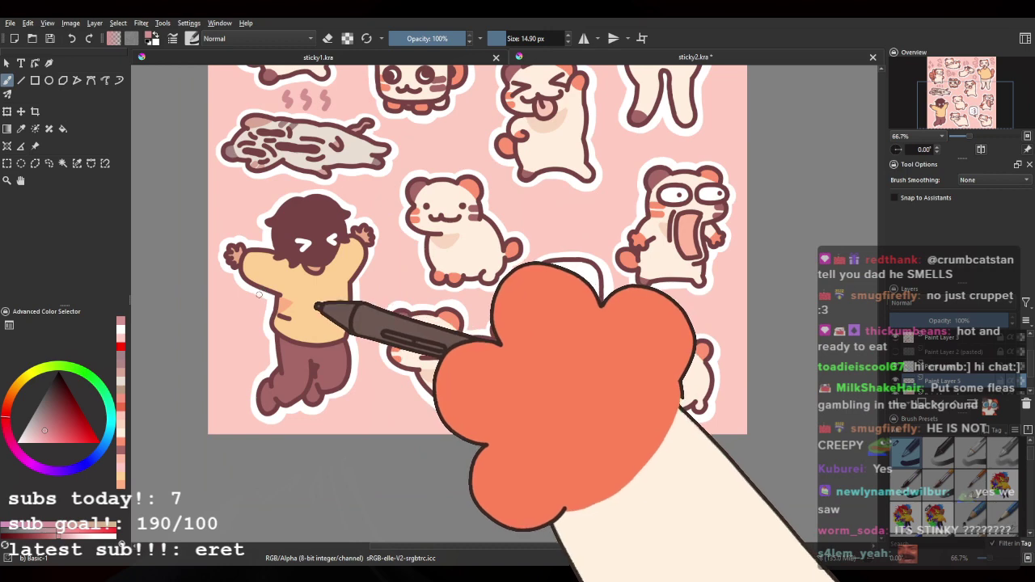
scroll(323, 296, "down", 2)
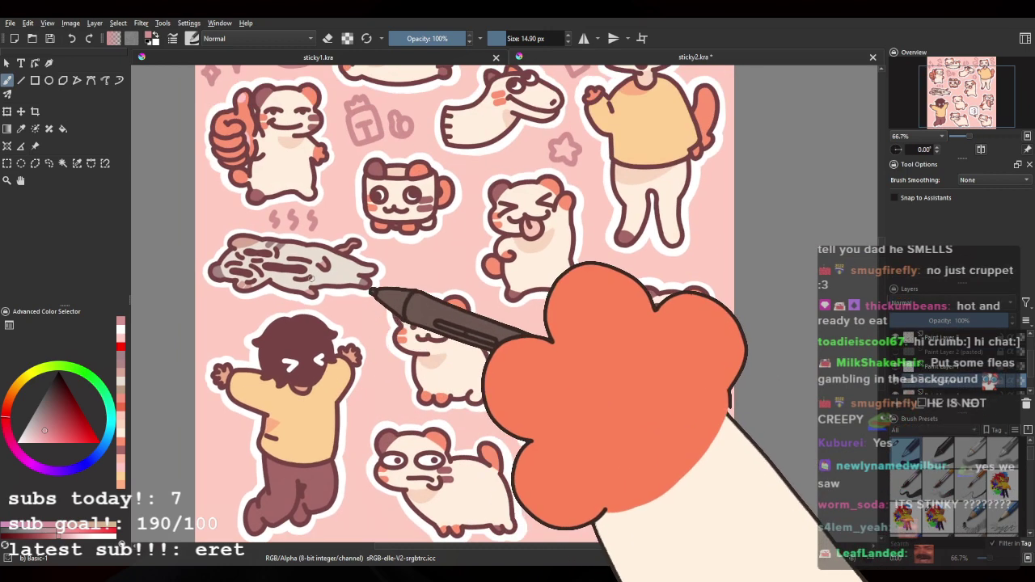
scroll(334, 290, "up", 5)
scroll(287, 337, "down", 2)
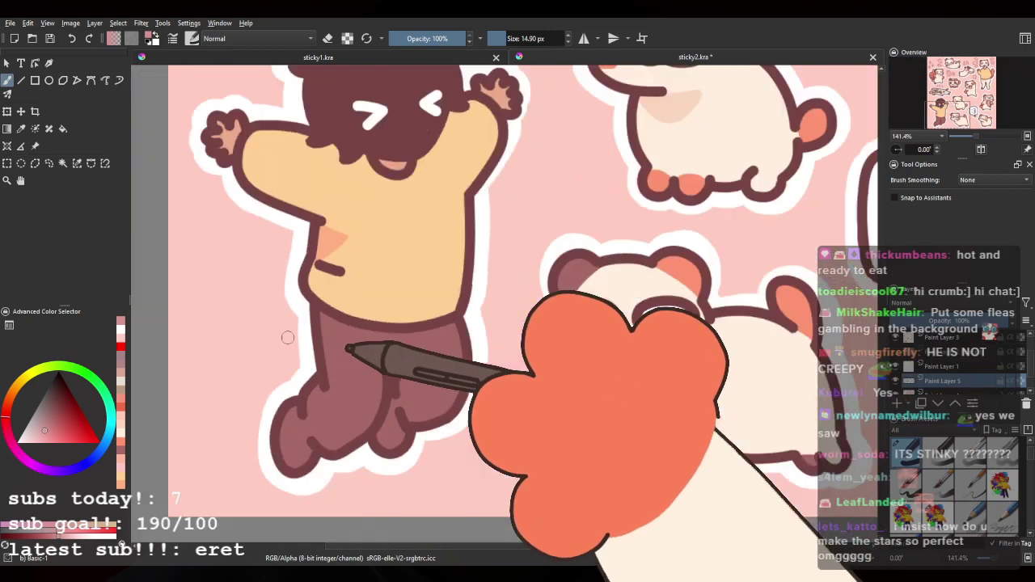
scroll(269, 369, "up", 1)
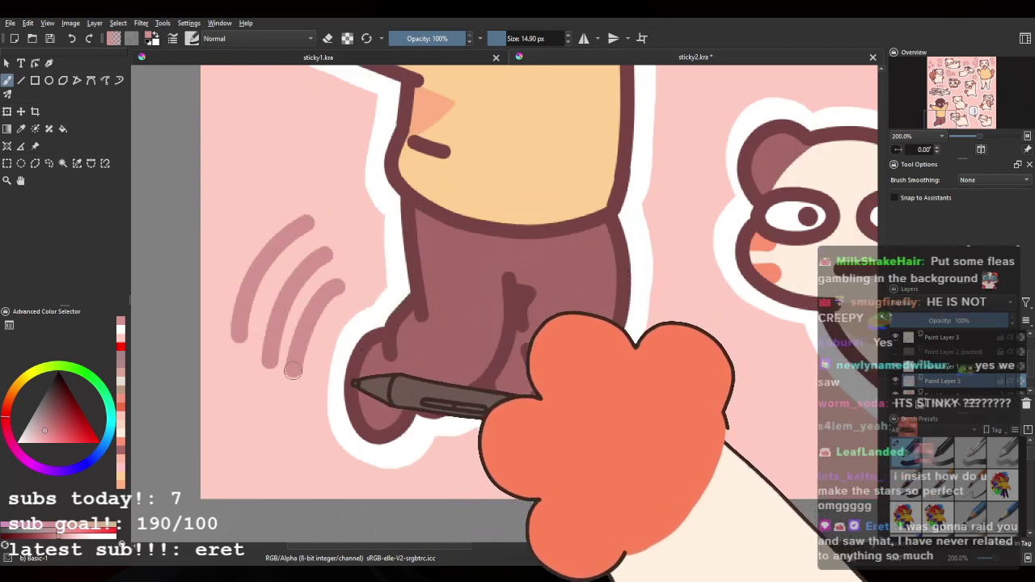
Step: Draw heart outlines on both sides of the jumping figure's head, undoing the misplaced strokes
left_click_drag(479, 258, 363, 485)
left_click_drag(331, 202, 451, 415)
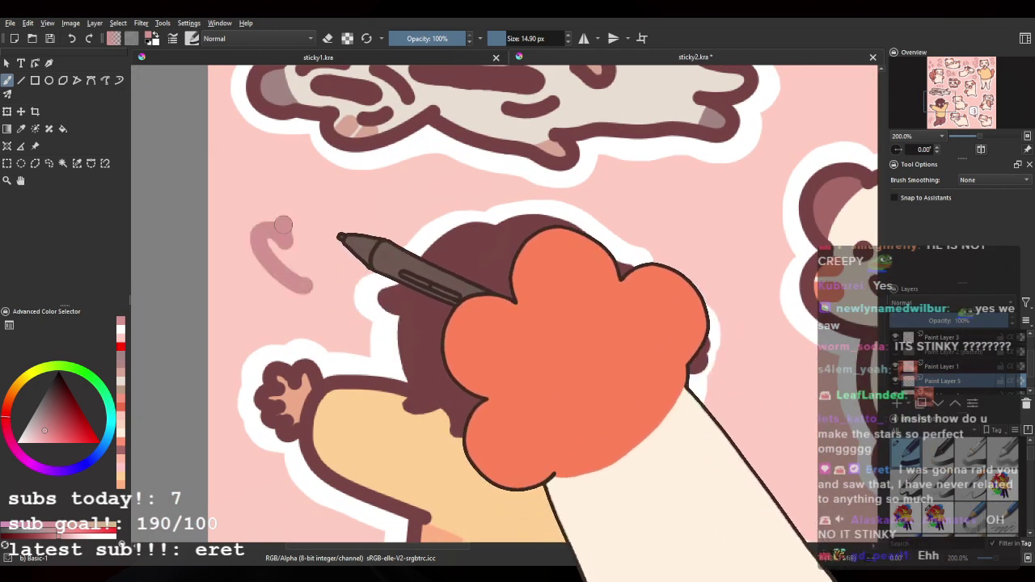
mouse_move(307, 257)
left_mouse_down()
mouse_move(305, 285)
mouse_move(210, 303)
mouse_move(220, 230)
mouse_move(247, 248)
mouse_move(257, 302)
left_mouse_up()
key("ctrl+z")
key("ctrl+z")
mouse_move(560, 314)
left_mouse_down()
mouse_move(442, 218)
mouse_move(388, 282)
left_mouse_up()
mouse_move(440, 243)
left_mouse_down()
mouse_move(465, 192)
mouse_move(504, 212)
mouse_move(497, 234)
mouse_move(446, 250)
left_mouse_up()
left_click_drag(381, 184, 495, 394)
left_click_drag(437, 485, 388, 258)
Step: Draw clusters of three small C-shaped marks above and below the side-eyeing cat's face, redoing the misplaced ones
left_click_drag(471, 346, 416, 278)
mouse_move(429, 312)
left_mouse_down()
mouse_move(403, 234)
mouse_move(369, 232)
left_mouse_up()
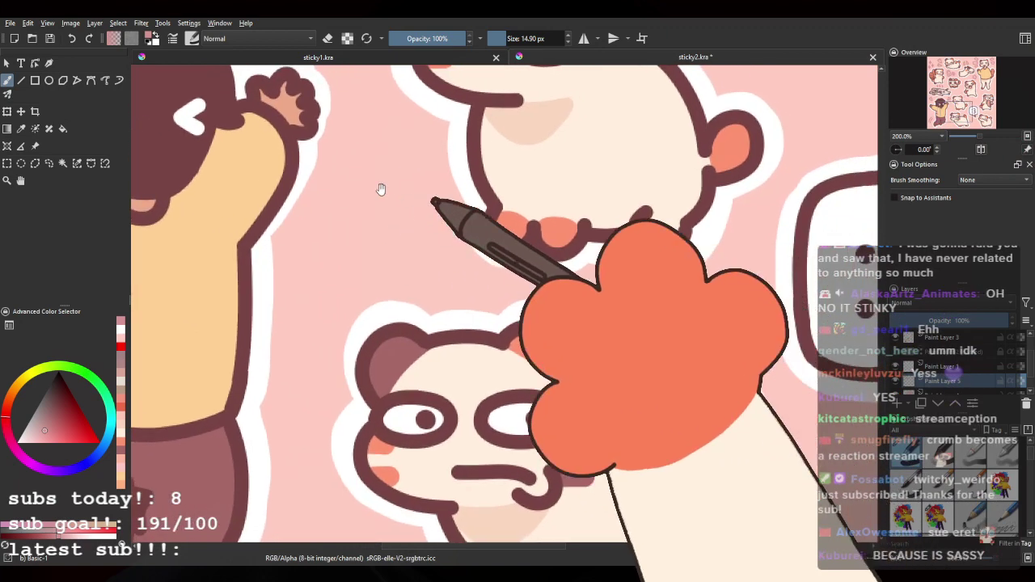
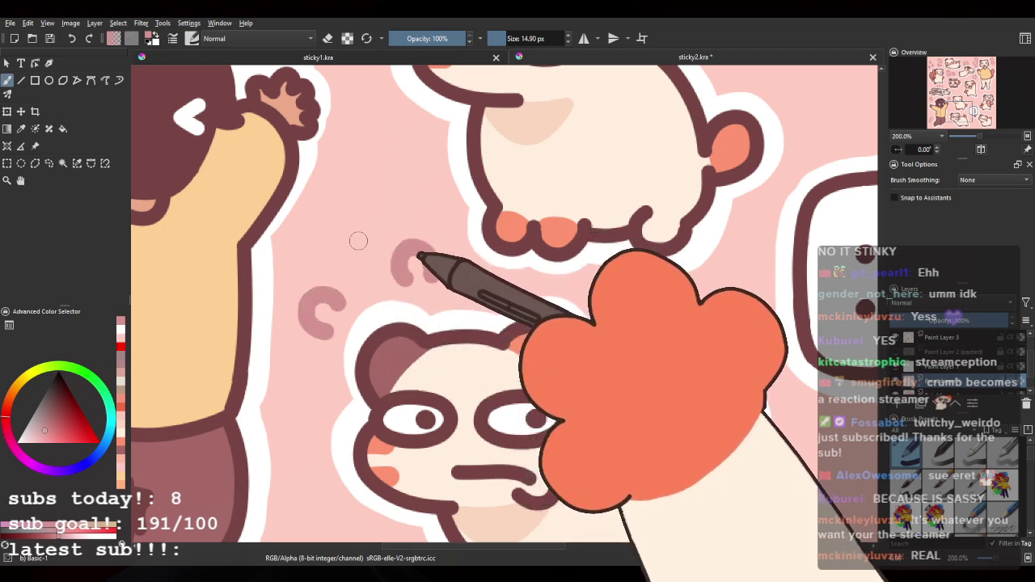
left_click_drag(374, 370, 386, 207)
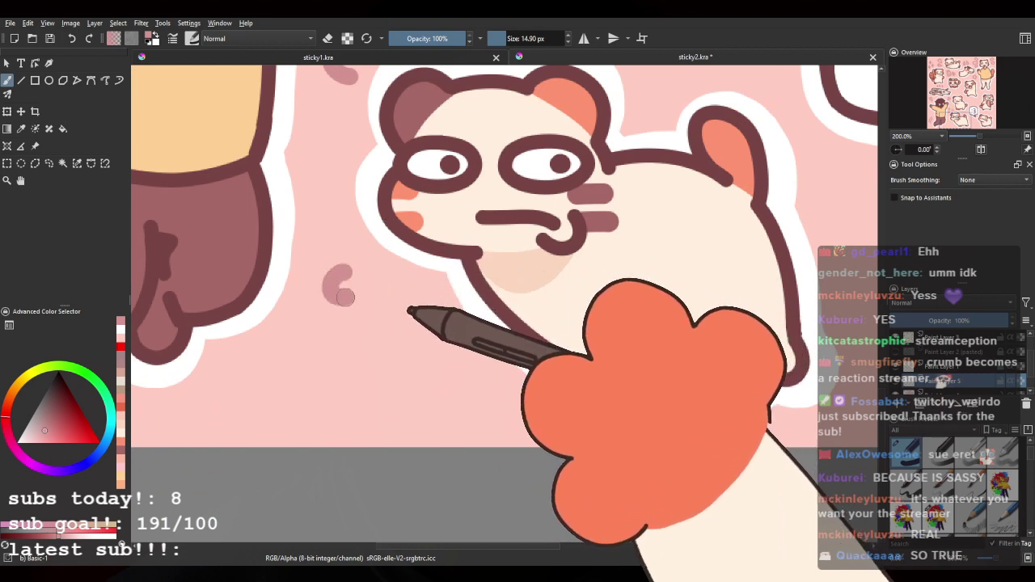
key("ctrl+z")
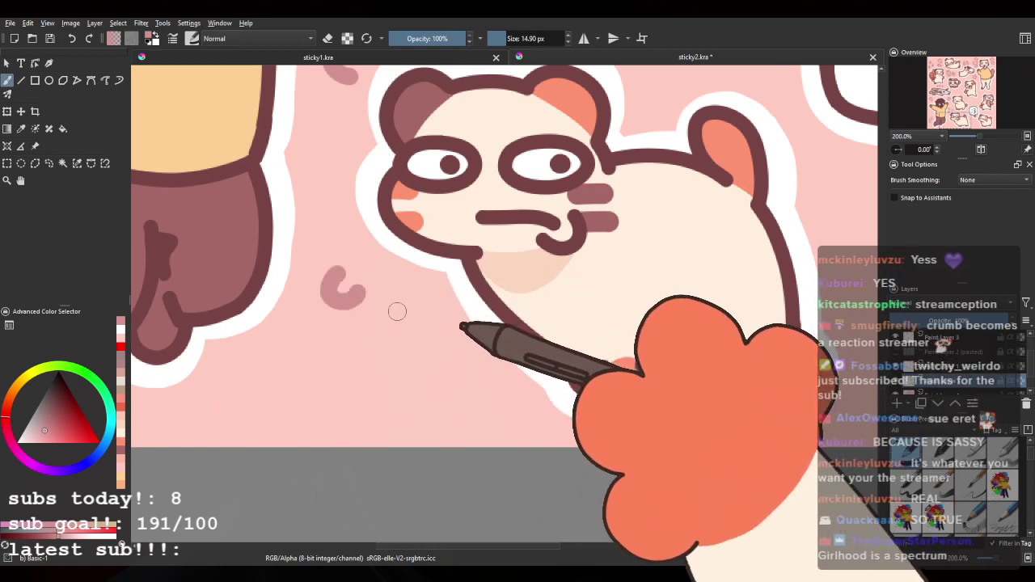
key("ctrl+z")
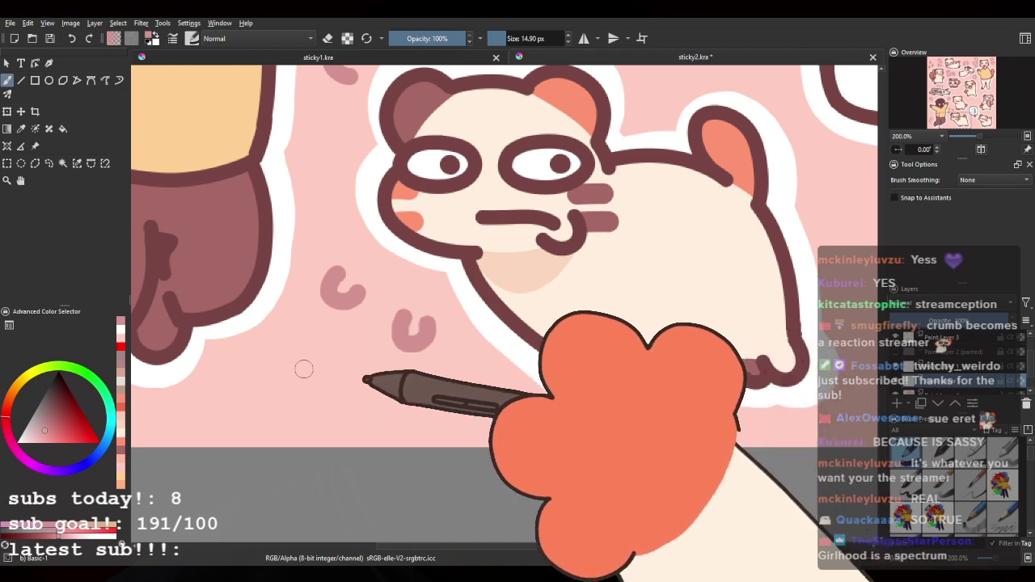
left_click_drag(415, 336, 436, 317)
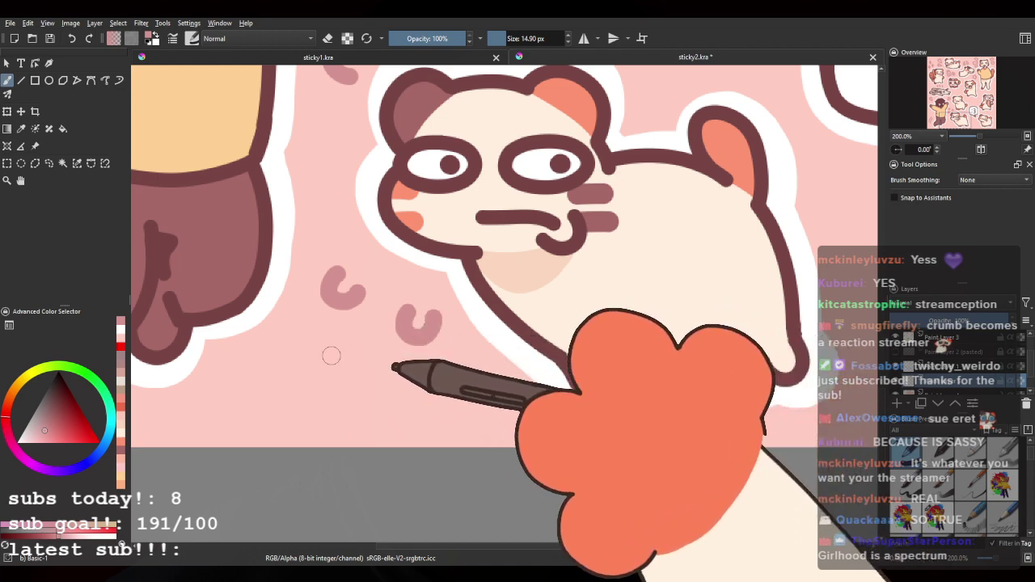
left_click_drag(349, 381, 364, 364)
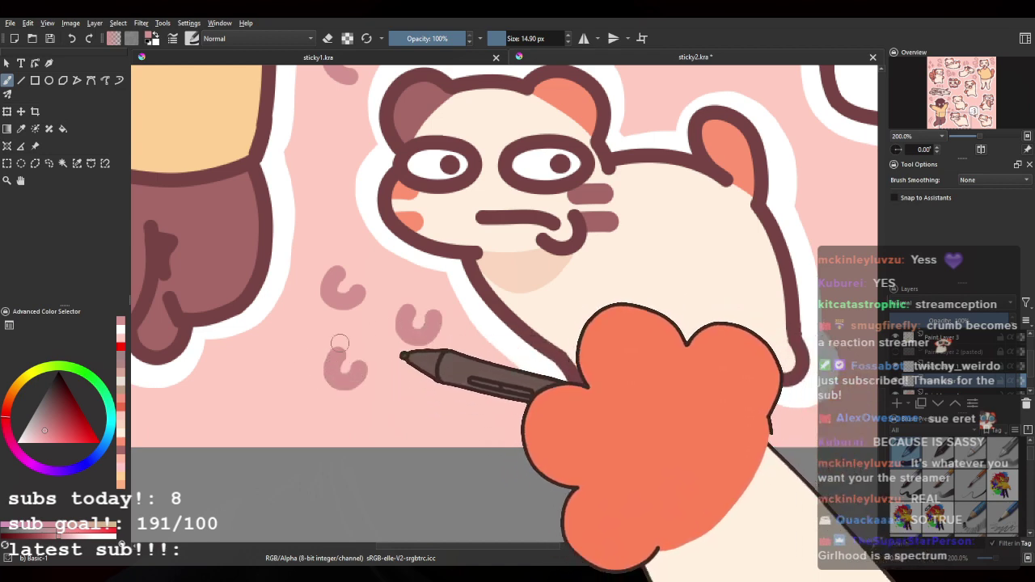
Step: Examine the empty background between the squinting cat, the sitting cat and the speech bubble against the sheet's layout
scroll(340, 340, "down", 4)
left_click_drag(394, 312, 336, 403)
scroll(390, 263, "down", 2)
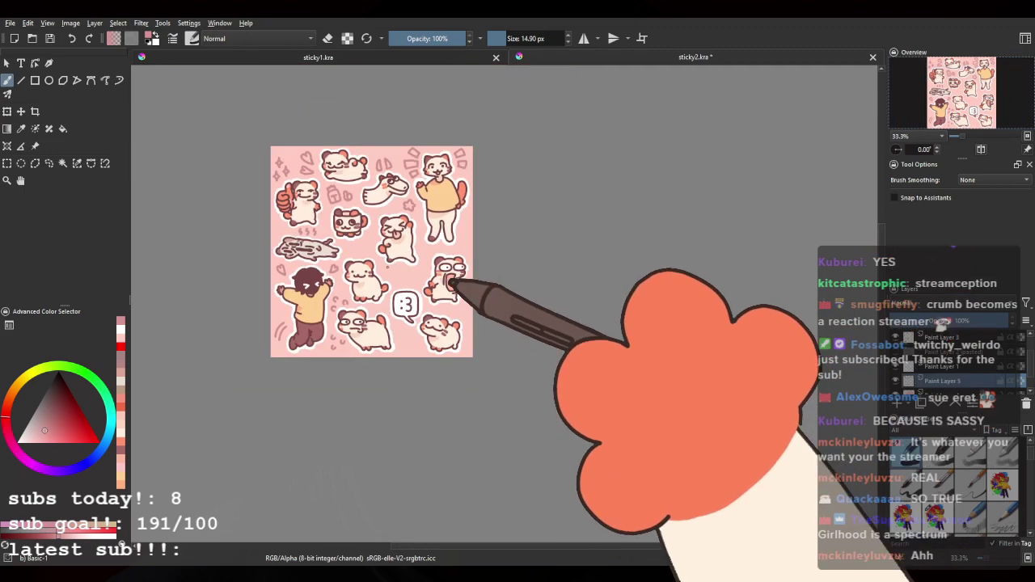
left_click_drag(390, 264, 370, 225)
scroll(365, 226, "up", 4)
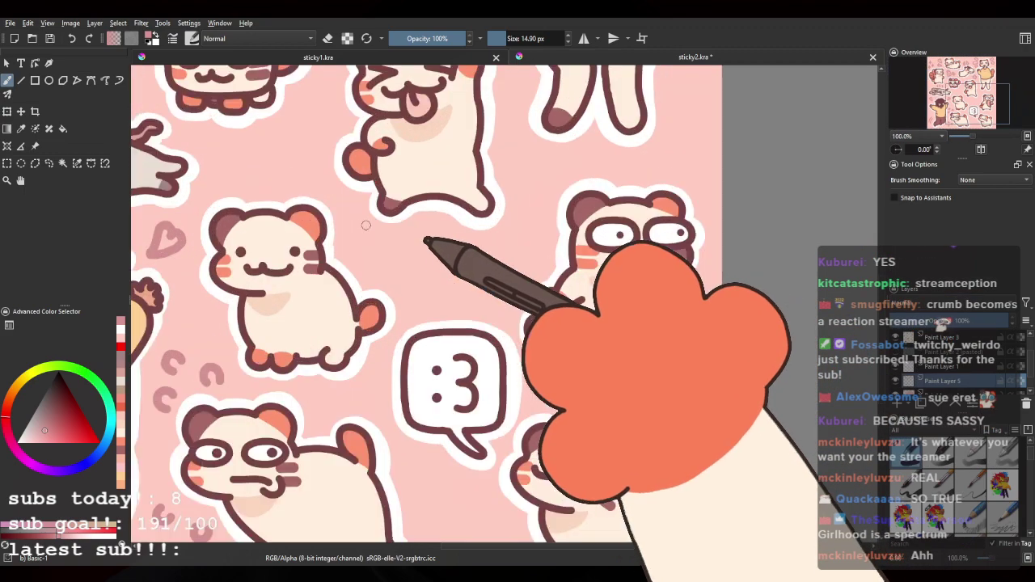
scroll(415, 254, "up", 2)
scroll(411, 251, "down", 2)
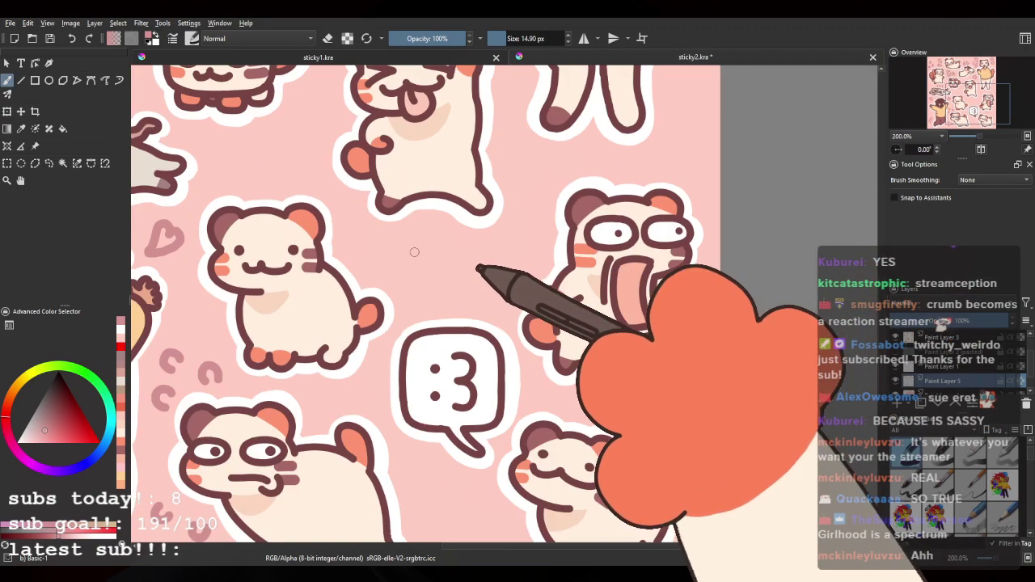
scroll(451, 258, "down", 3)
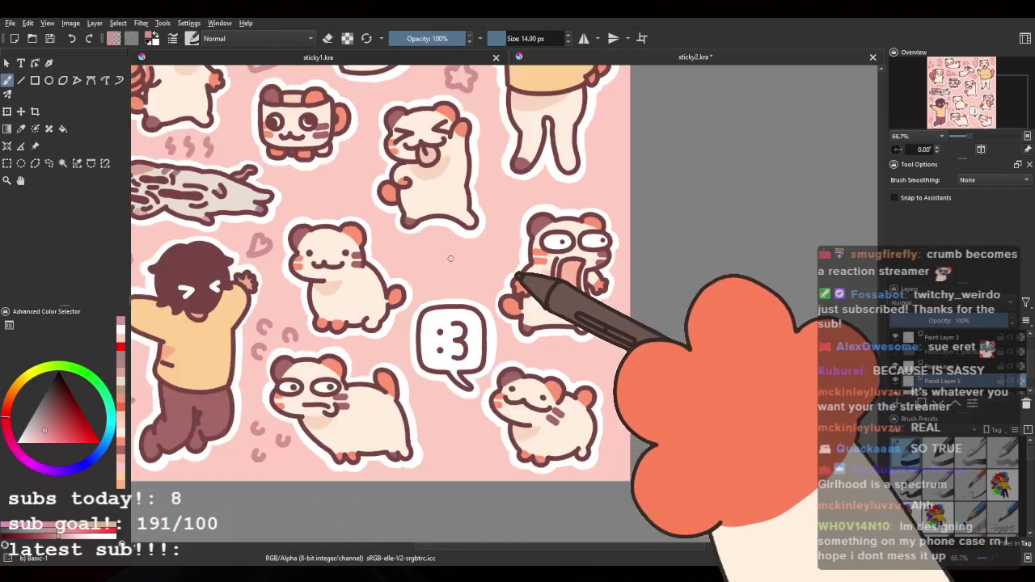
scroll(402, 273, "up", 4)
scroll(402, 273, "up", 5)
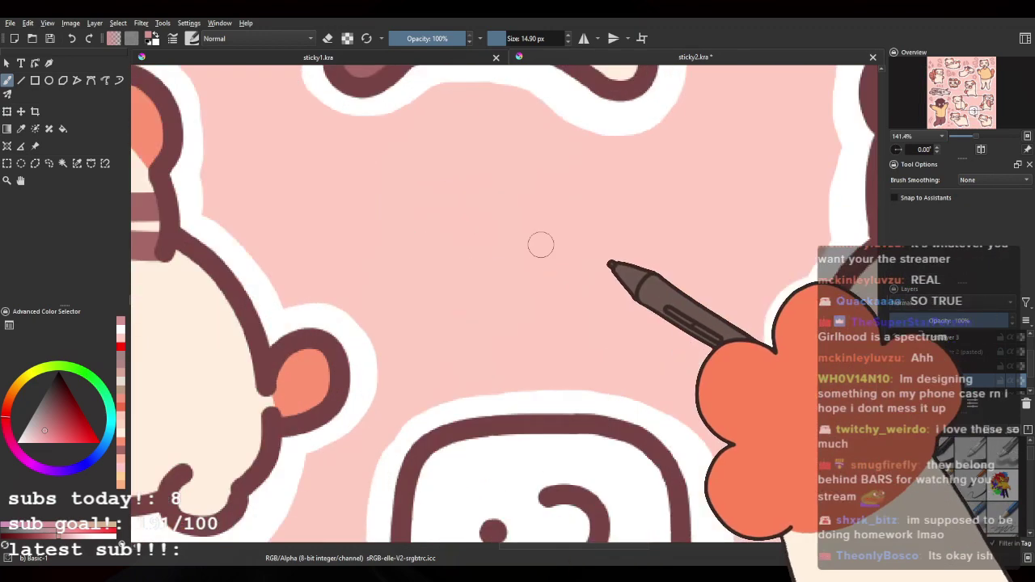
Step: Draw a small dusty pink cat doodle with face, body and tail in the gap between the squinting cat and the speech bubble
left_click_drag(367, 323, 308, 332)
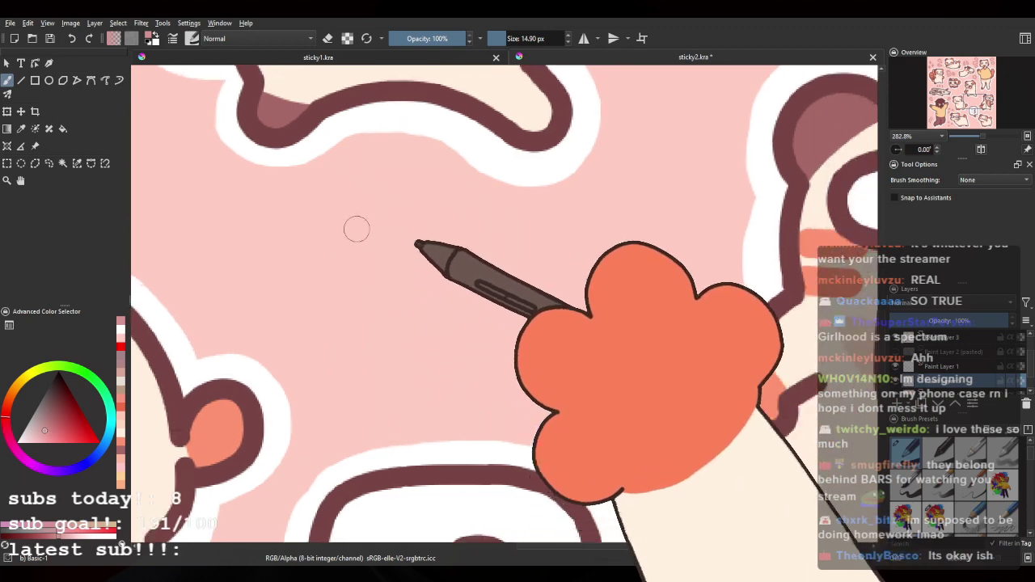
mouse_move(331, 263)
left_mouse_down()
mouse_move(352, 223)
mouse_move(412, 227)
mouse_move(443, 217)
mouse_move(453, 255)
left_mouse_up()
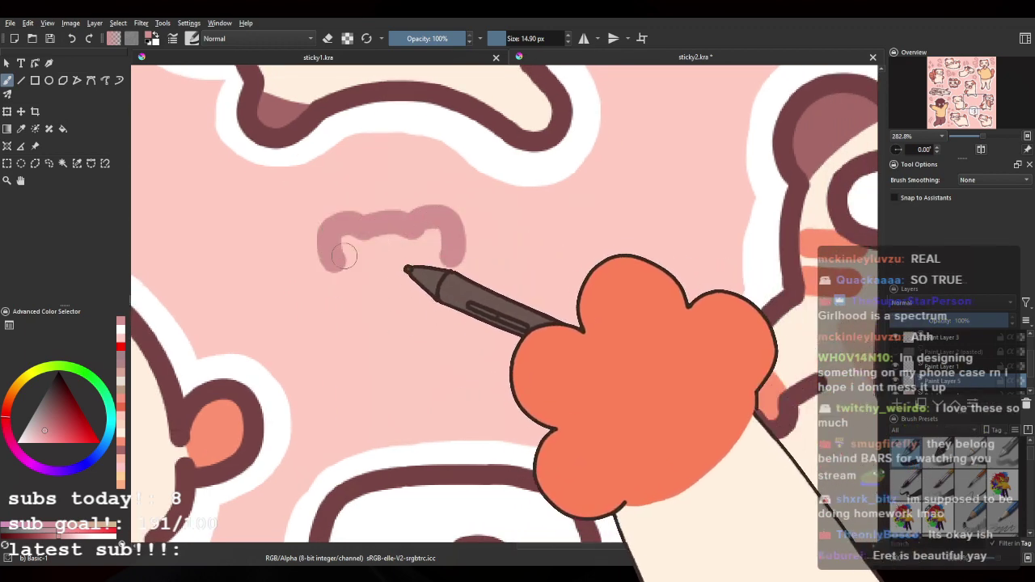
mouse_move(328, 266)
left_mouse_down()
mouse_move(328, 298)
mouse_move(382, 315)
left_mouse_up()
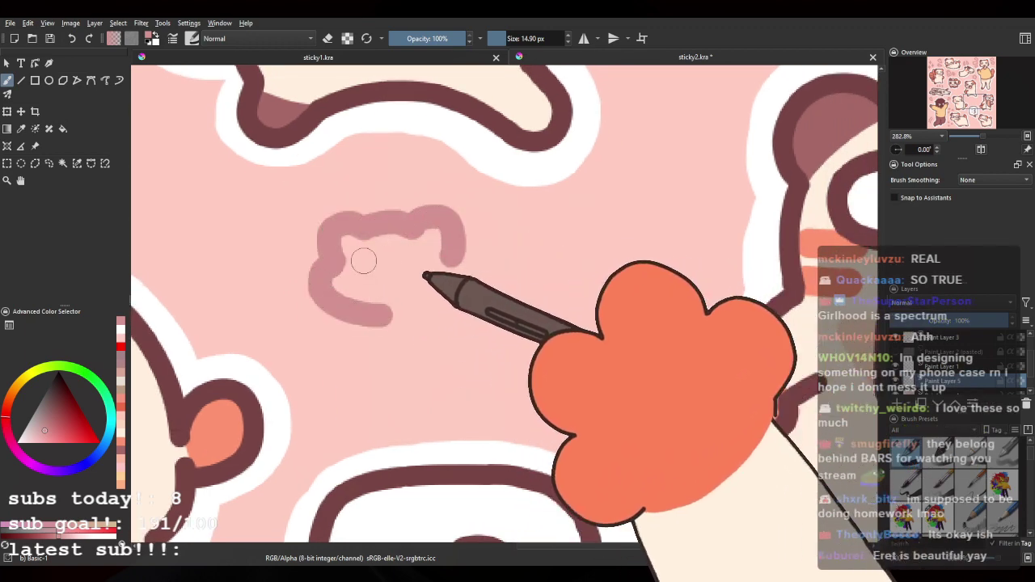
left_click(362, 287)
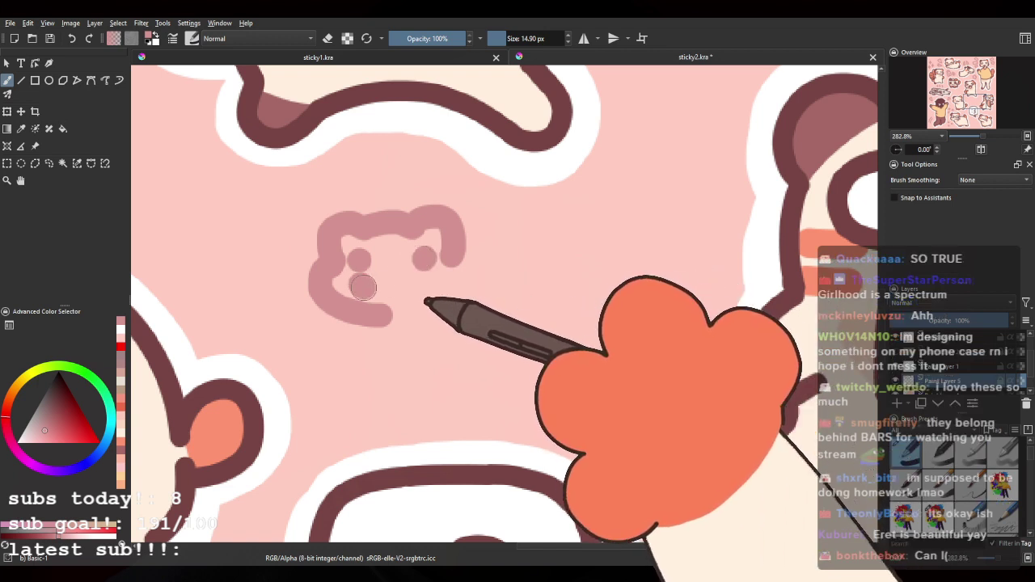
mouse_move(413, 294)
left_mouse_down()
mouse_move(368, 311)
mouse_move(372, 356)
mouse_move(404, 374)
mouse_move(444, 356)
left_mouse_up()
mouse_move(465, 242)
left_mouse_down()
mouse_move(501, 315)
mouse_move(529, 301)
mouse_move(538, 336)
mouse_move(494, 368)
left_mouse_up()
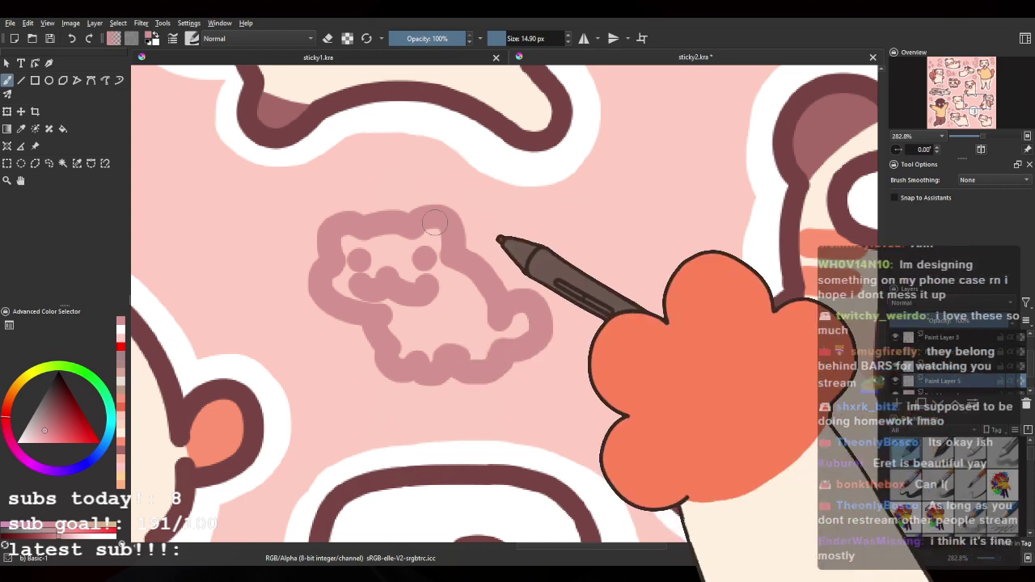
Step: Examine the sheet's layout around the empty background between the mug cat, the squinting cat and the sitting cat
scroll(437, 219, "down", 3)
scroll(434, 219, "down", 5)
scroll(503, 289, "up", 5)
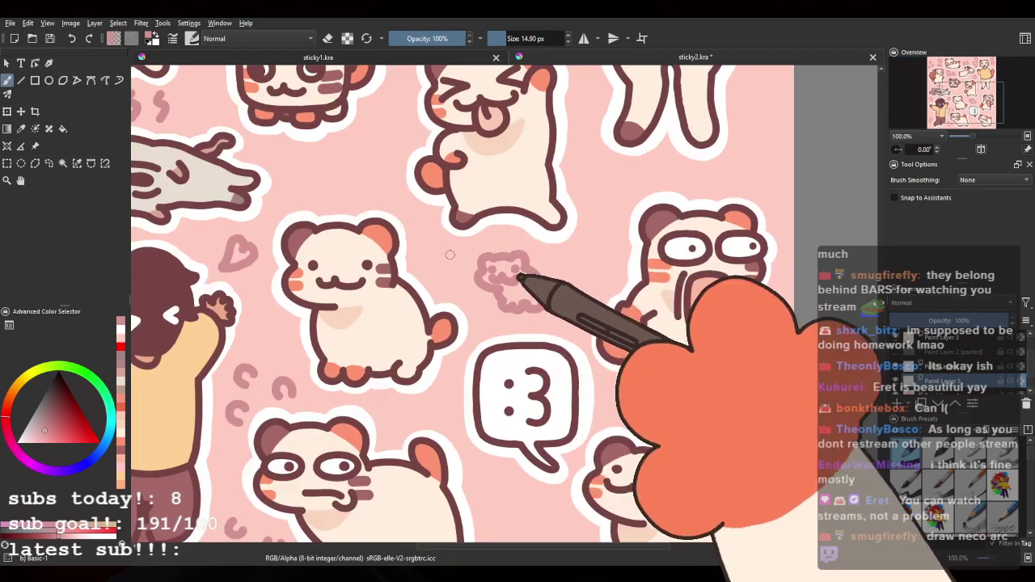
scroll(410, 254, "down", 2)
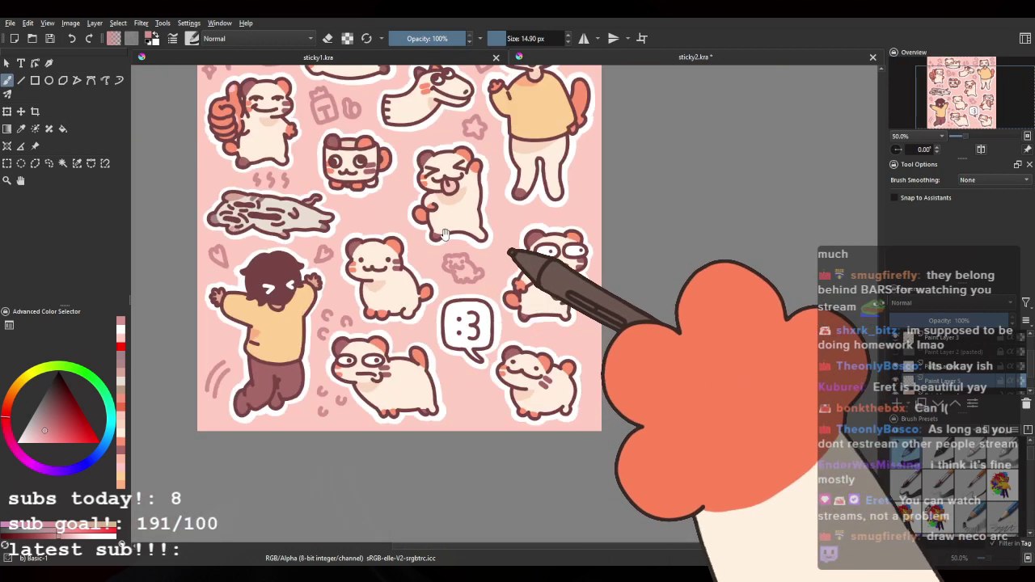
left_click_drag(429, 235, 402, 221)
scroll(339, 183, "up", 1)
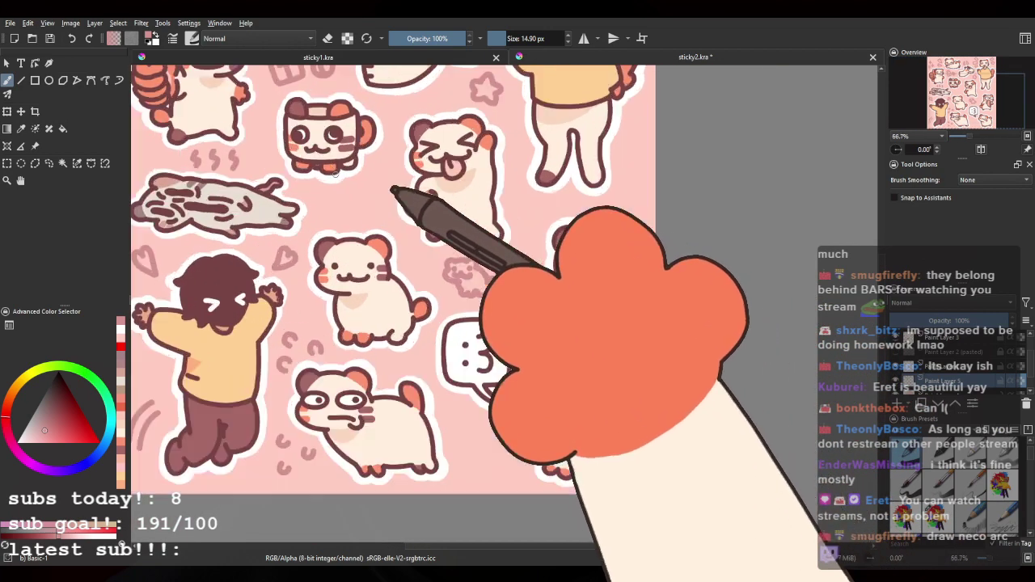
scroll(338, 184, "down", 2)
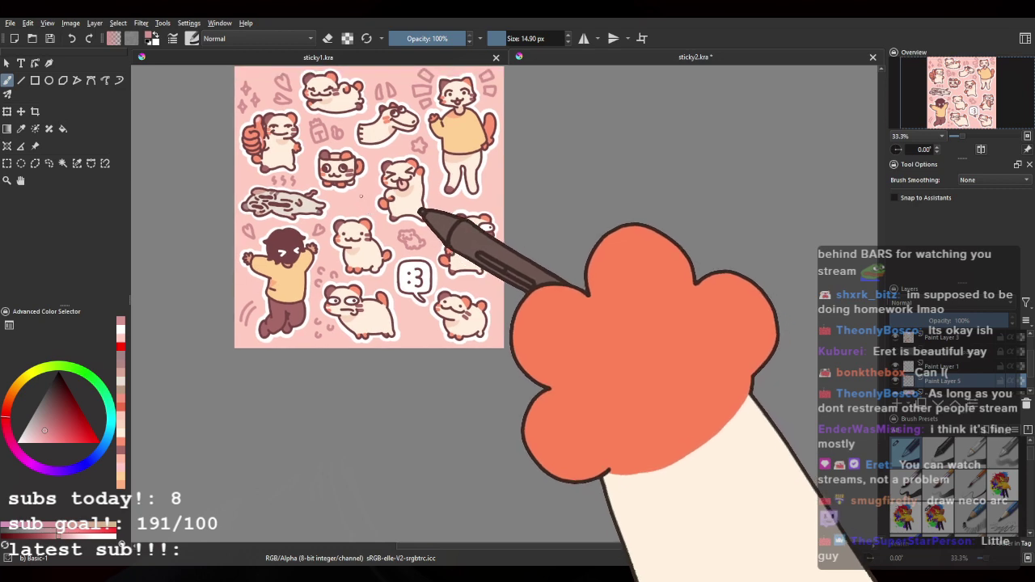
scroll(355, 194, "up", 1)
scroll(356, 202, "down", 1)
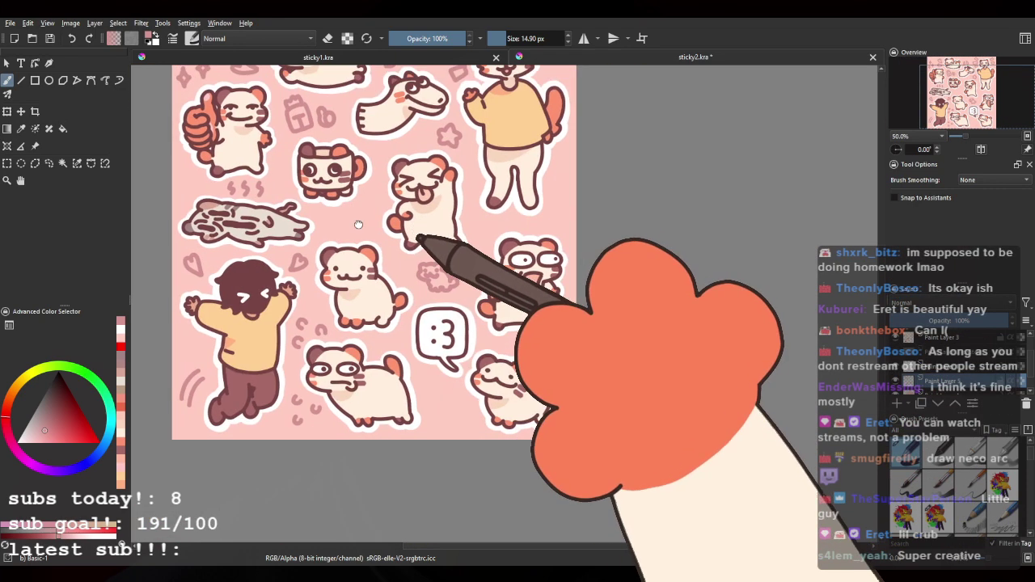
scroll(344, 218, "up", 5)
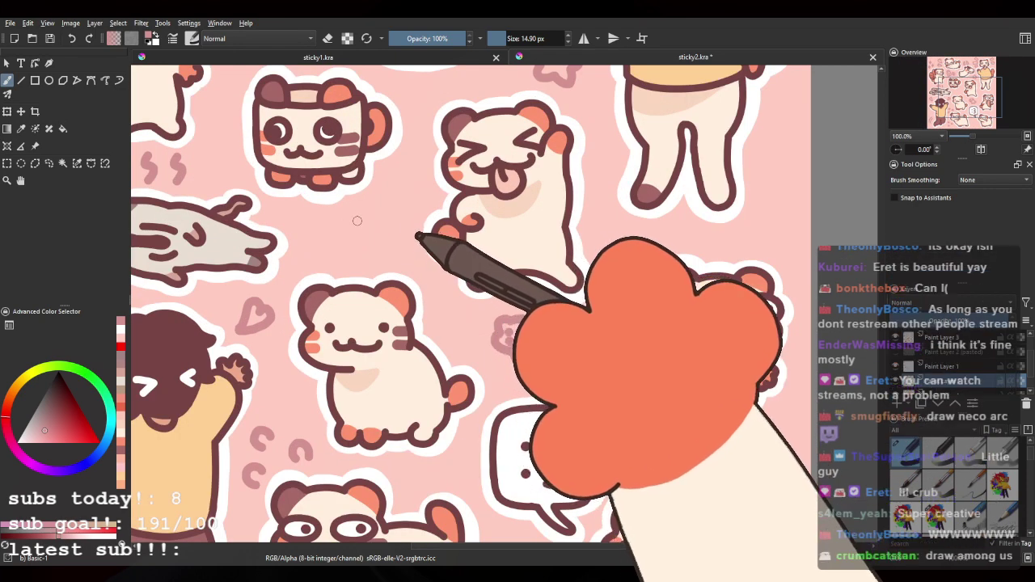
scroll(351, 212, "down", 5)
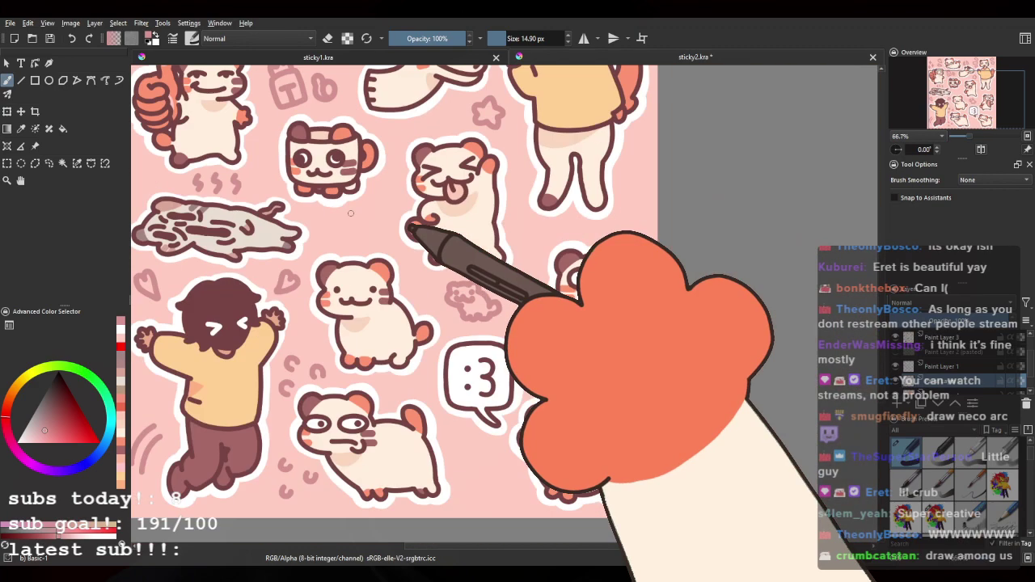
scroll(340, 176, "up", 5)
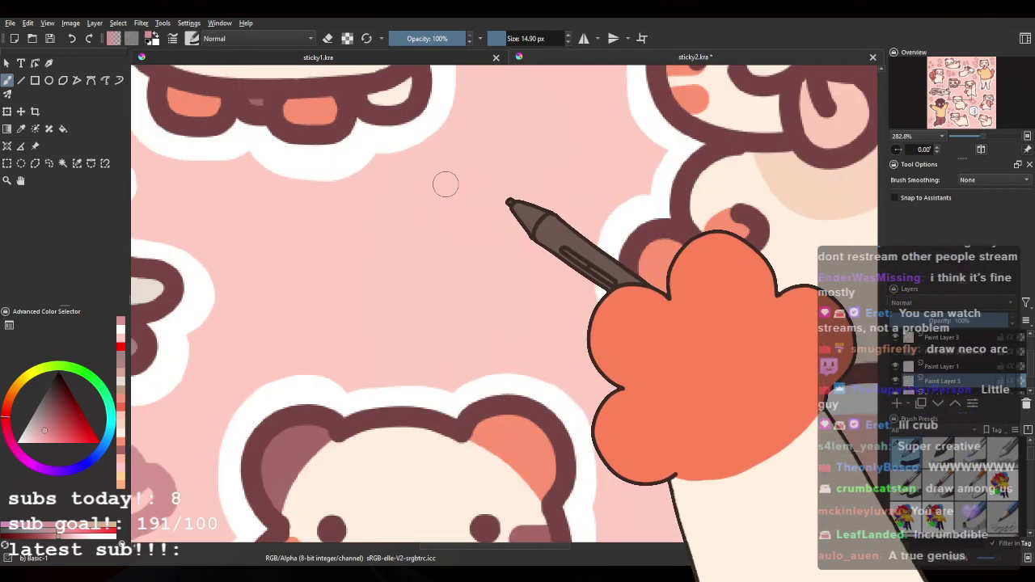
left_click_drag(348, 220, 315, 268)
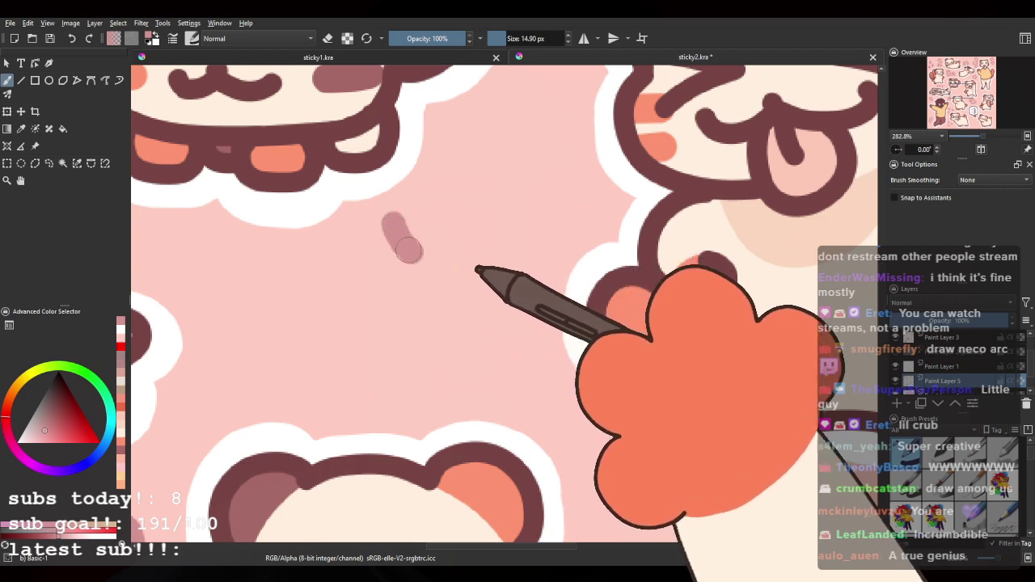
mouse_move(408, 251)
left_mouse_down()
mouse_move(469, 227)
mouse_move(541, 236)
left_mouse_up()
left_click_drag(344, 286, 522, 296)
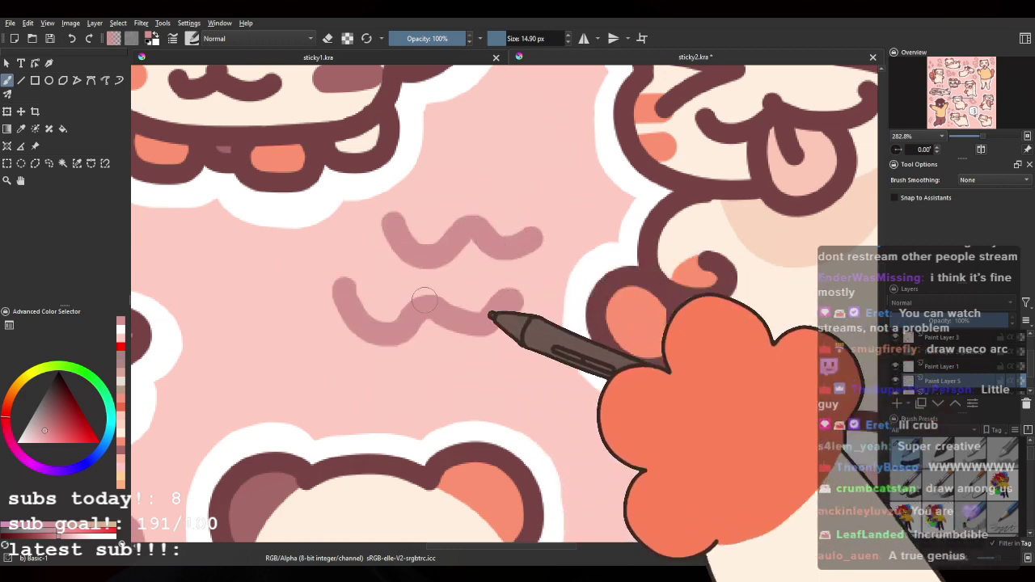
key("ctrl+z")
mouse_move(358, 314)
left_mouse_down()
mouse_move(439, 301)
mouse_move(522, 306)
left_mouse_up()
mouse_move(395, 411)
left_mouse_down()
mouse_move(451, 402)
mouse_move(502, 380)
mouse_move(525, 356)
mouse_move(485, 399)
left_mouse_up()
key("ctrl+z")
scroll(478, 304, "down", 4)
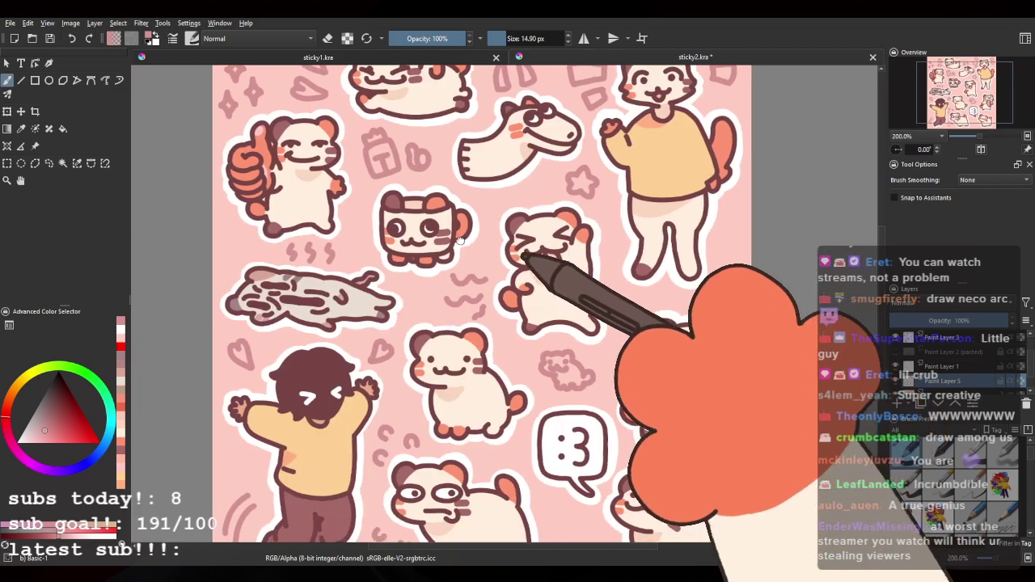
left_click_drag(460, 241, 436, 233)
key("ctrl+z")
key("ctrl+z")
key("ctrl+z")
scroll(446, 275, "down", 1)
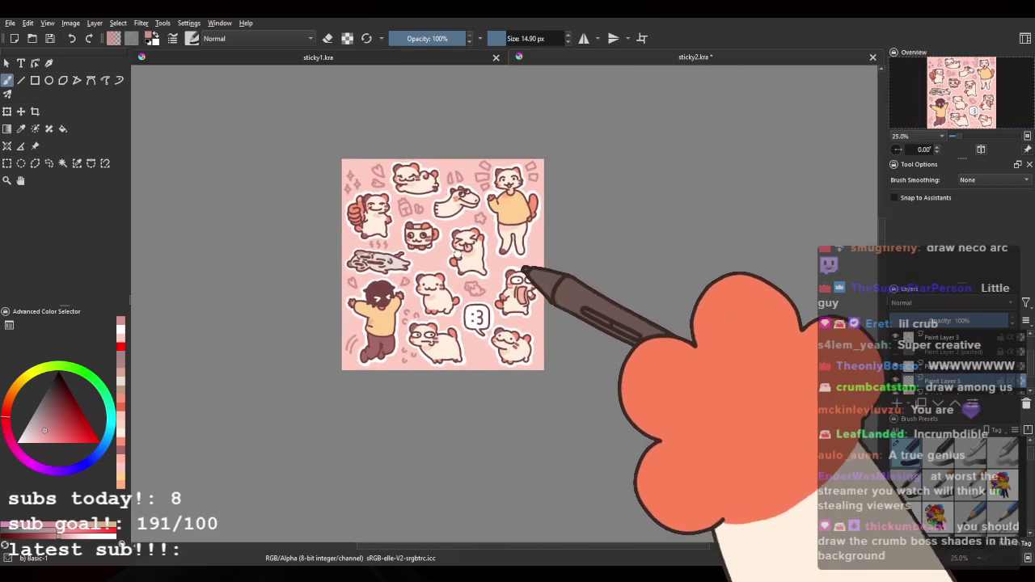
Step: Draw a tilted pair of filled sunglasses with two temple arms in the gap between the mug cat and the sitting cat
scroll(396, 256, "up", 4)
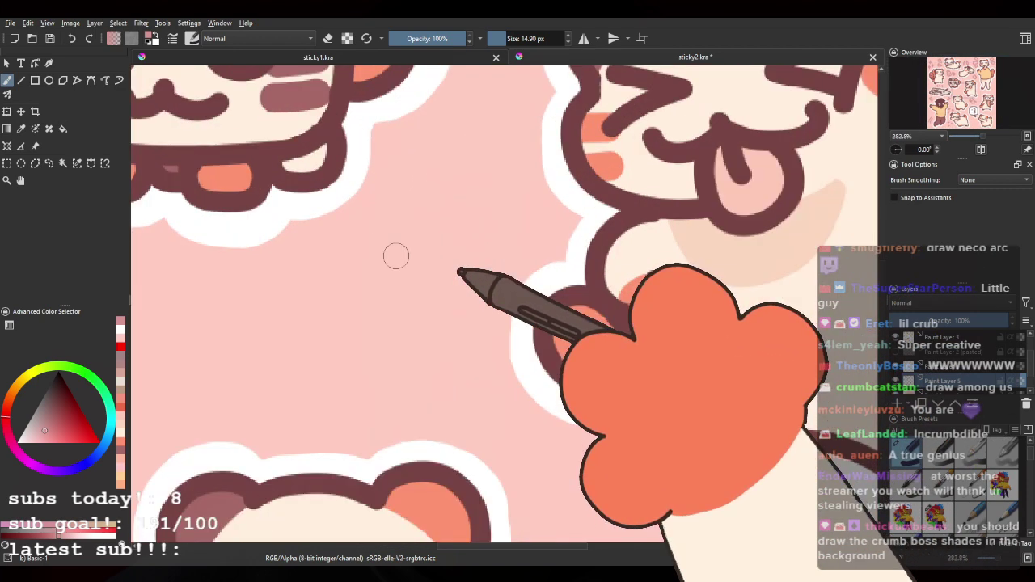
scroll(390, 264, "up", 1)
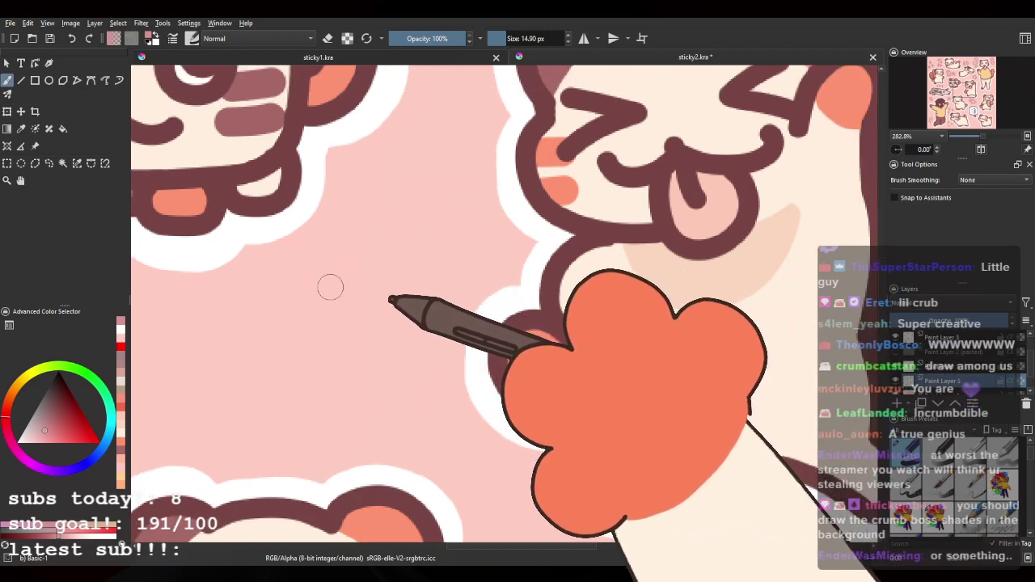
mouse_move(330, 294)
left_mouse_down()
mouse_move(360, 252)
mouse_move(388, 277)
left_mouse_up()
key("ctrl+z")
mouse_move(309, 322)
left_mouse_down()
mouse_move(383, 289)
mouse_move(332, 280)
mouse_move(364, 285)
left_mouse_up()
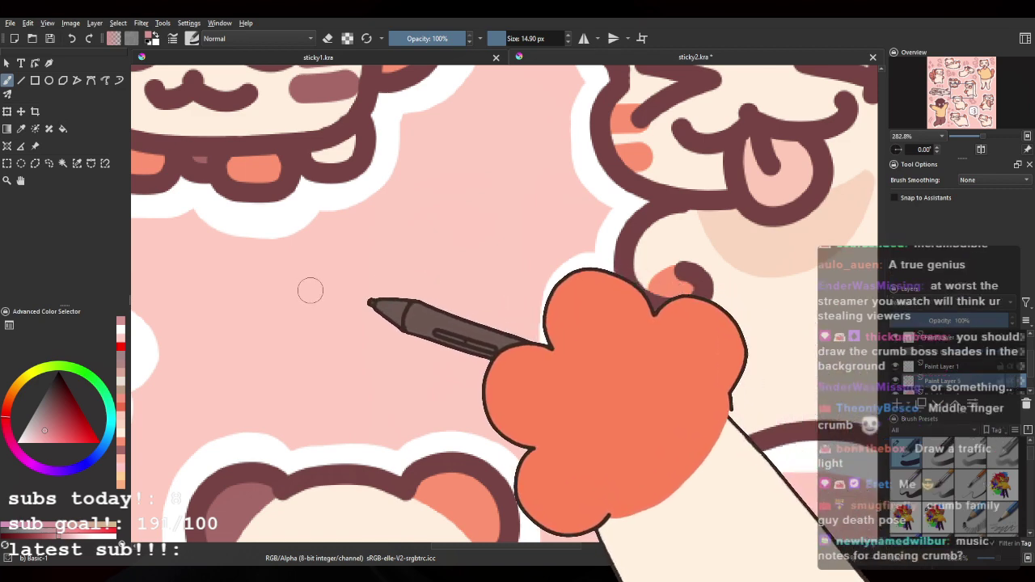
key("ctrl+z")
mouse_move(261, 314)
left_mouse_down()
mouse_move(437, 271)
mouse_move(269, 326)
mouse_move(299, 316)
left_mouse_up()
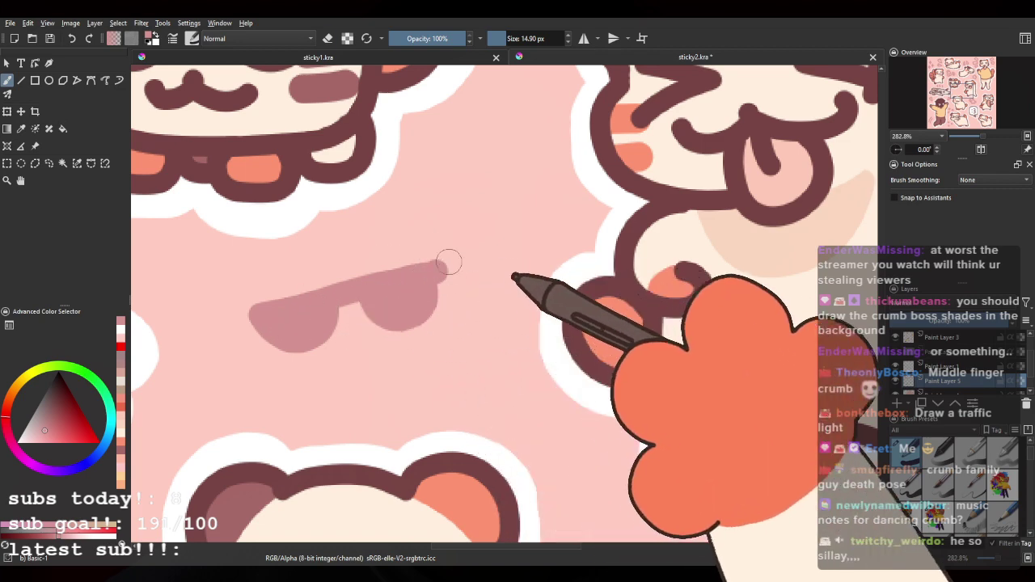
left_click_drag(305, 301, 378, 274)
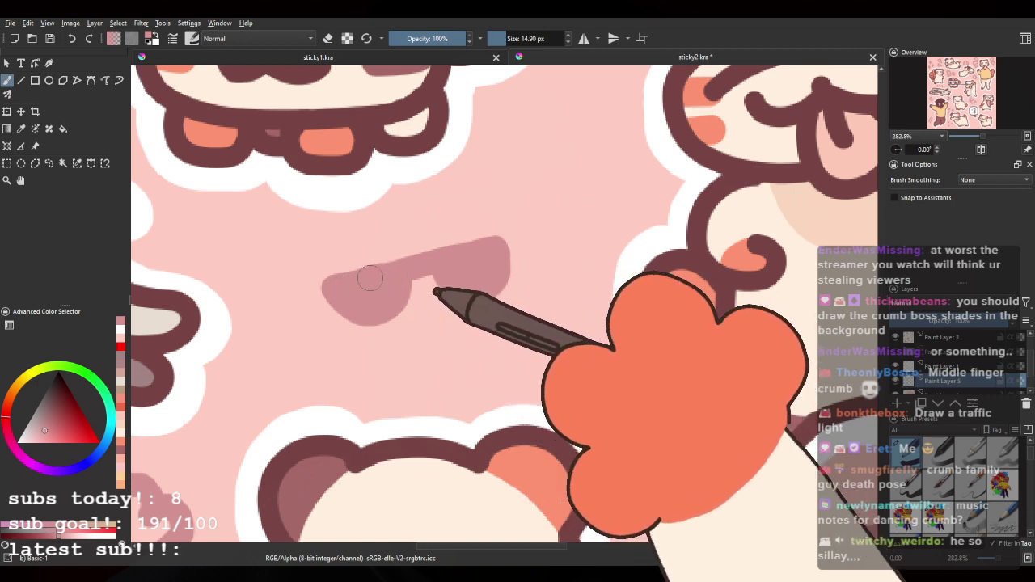
left_click_drag(322, 285, 301, 360)
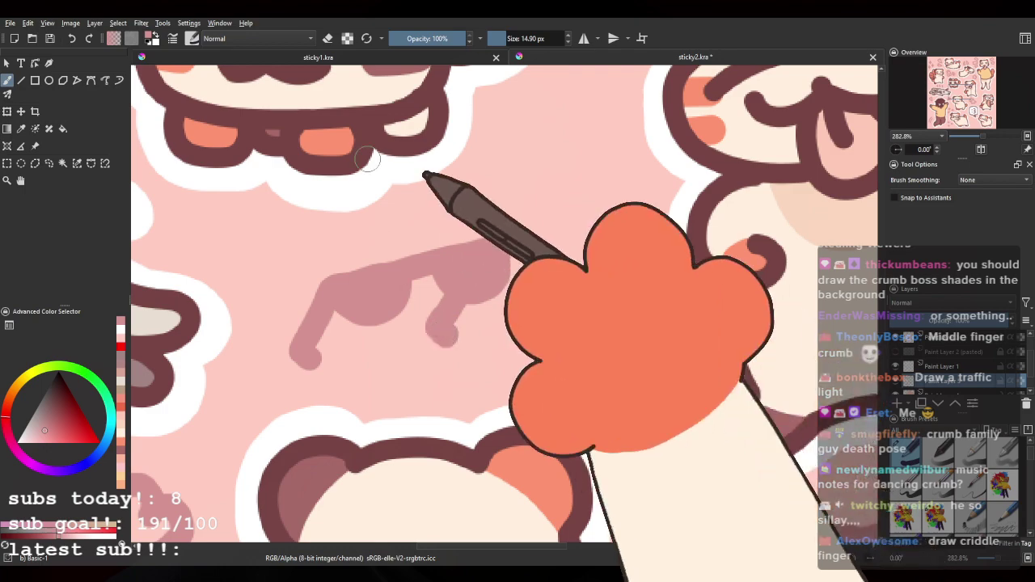
Step: Examine the sunglasses-wearing cat on sticky1.kra as a reference, and return to sticky2.kra
scroll(348, 173, "down", 5)
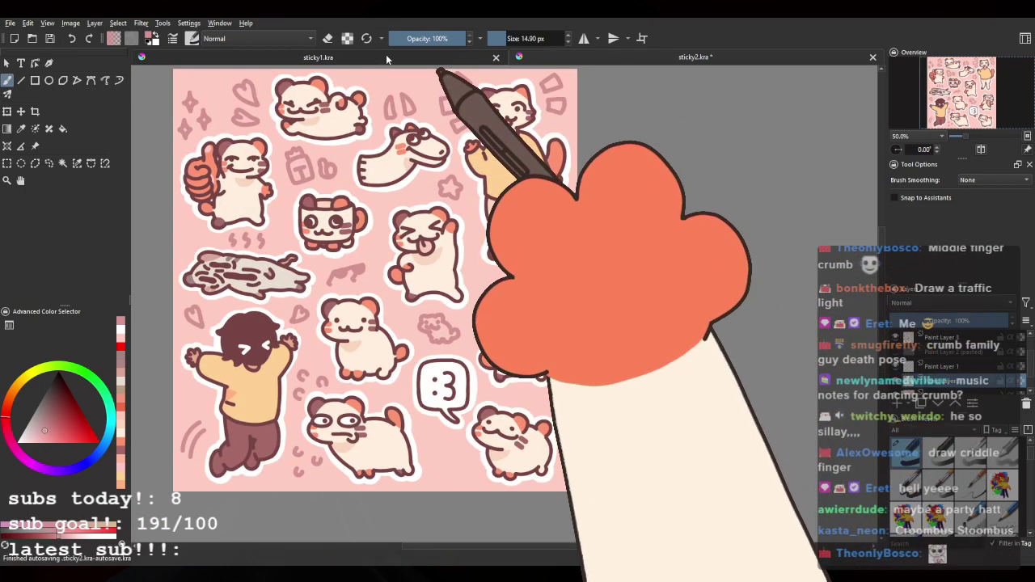
left_click(386, 54)
scroll(482, 194, "up", 5)
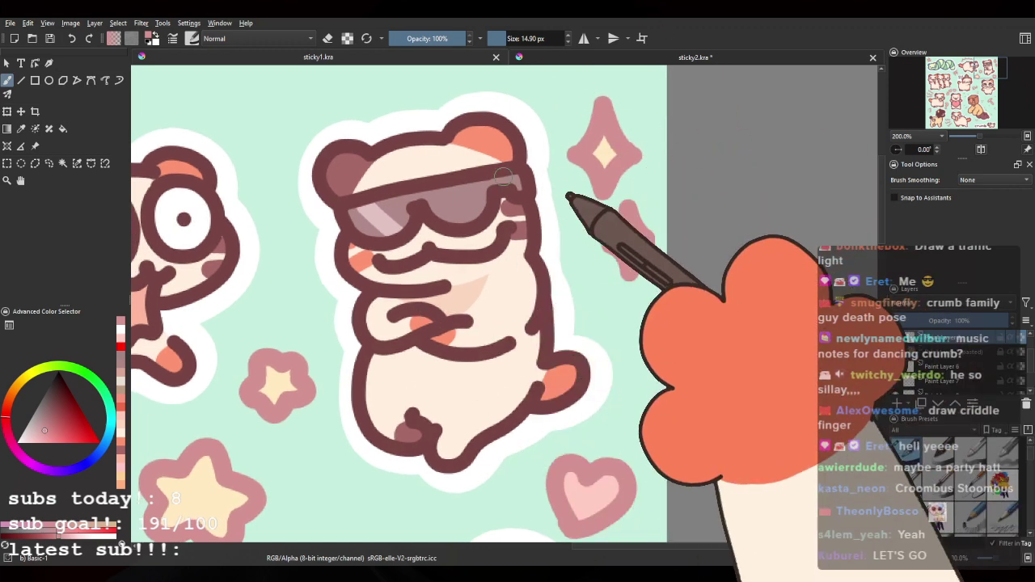
left_click(573, 59)
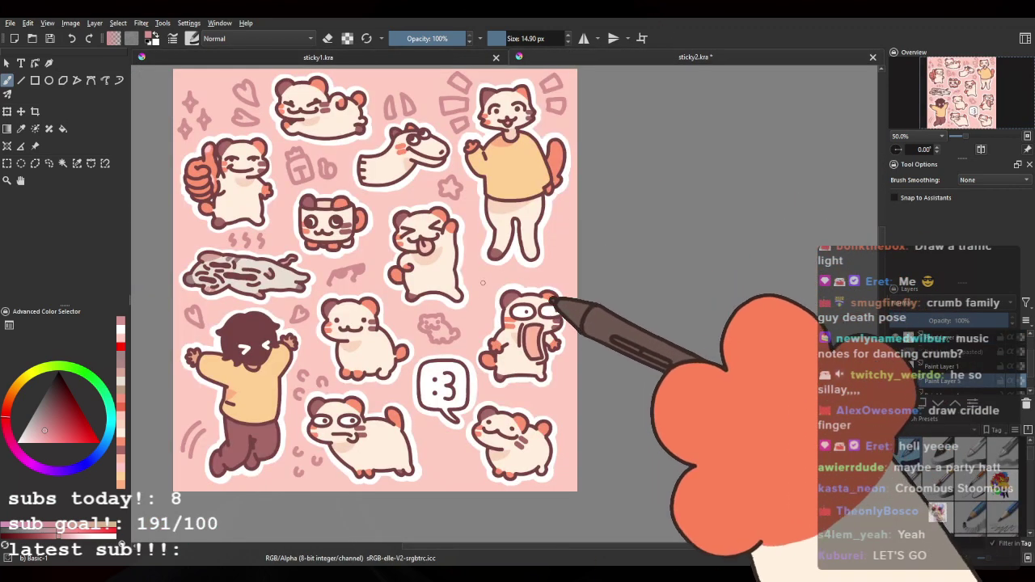
Step: Draw a single music note on one side of the squinting cat and a beamed pair of notes on the other
scroll(388, 199, "up", 5)
scroll(366, 208, "down", 4)
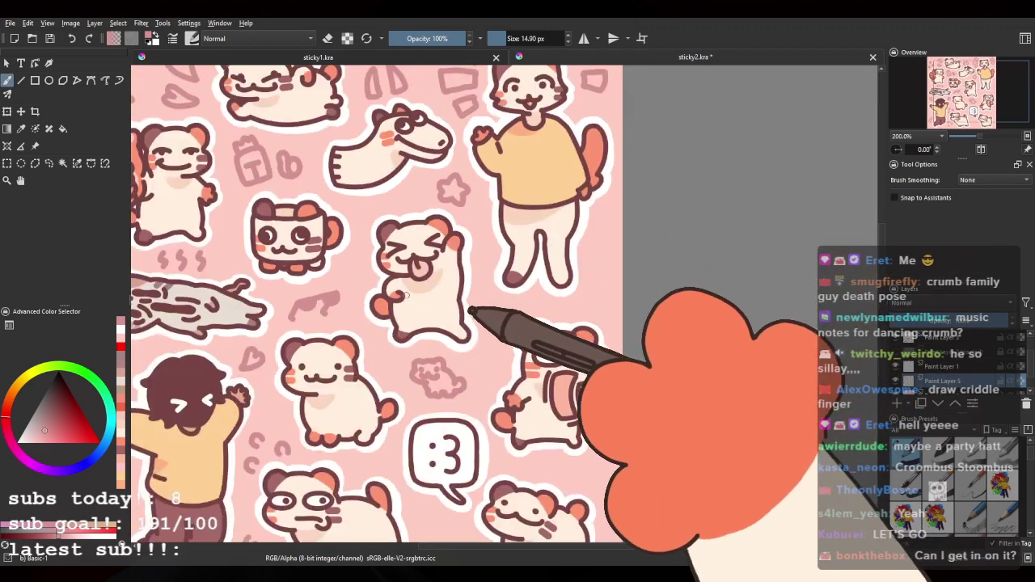
scroll(364, 277, "up", 3)
scroll(397, 288, "up", 2)
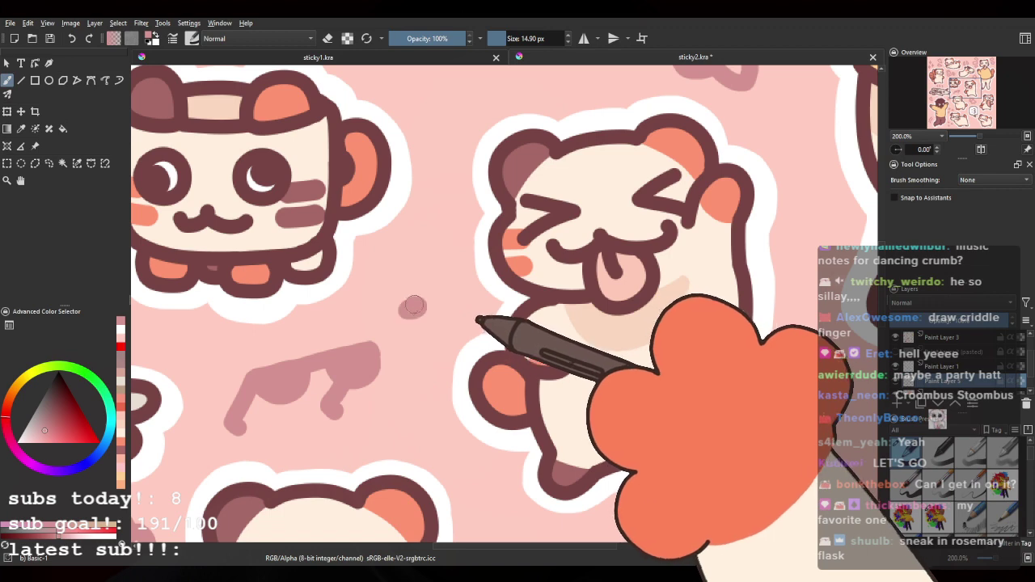
scroll(421, 270, "down", 4)
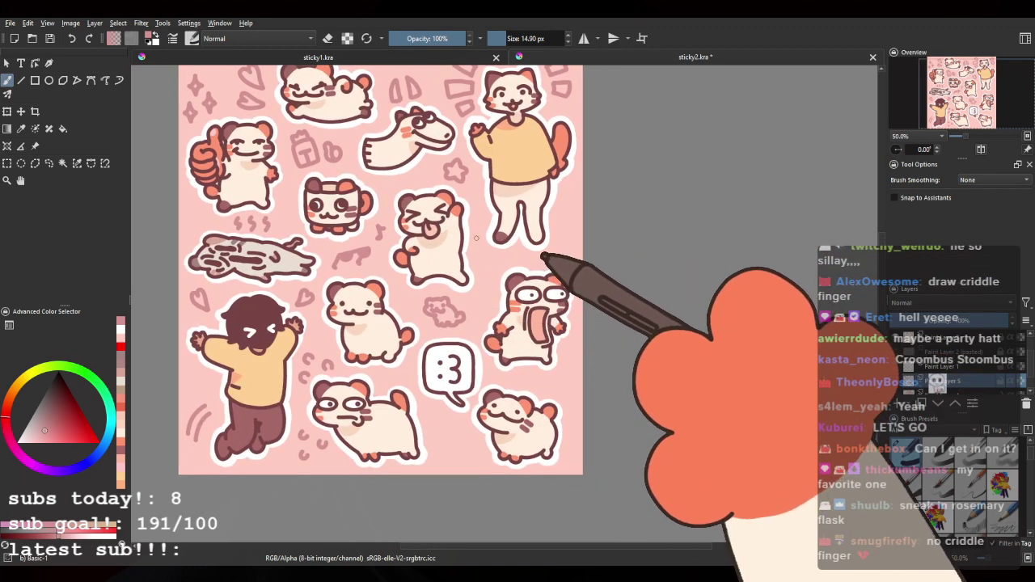
scroll(477, 238, "up", 5)
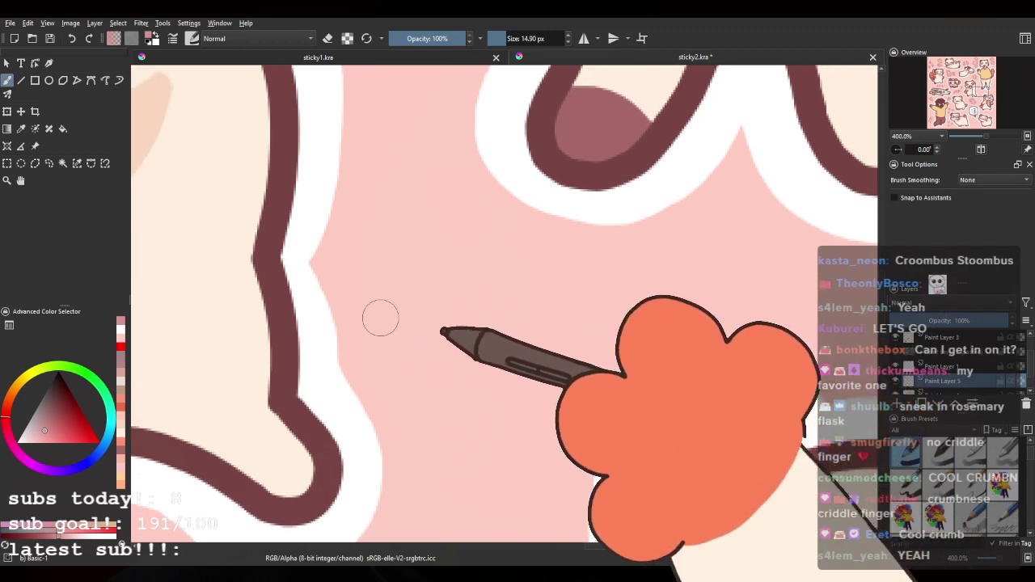
left_click_drag(385, 334, 432, 278)
left_click_drag(480, 319, 458, 347)
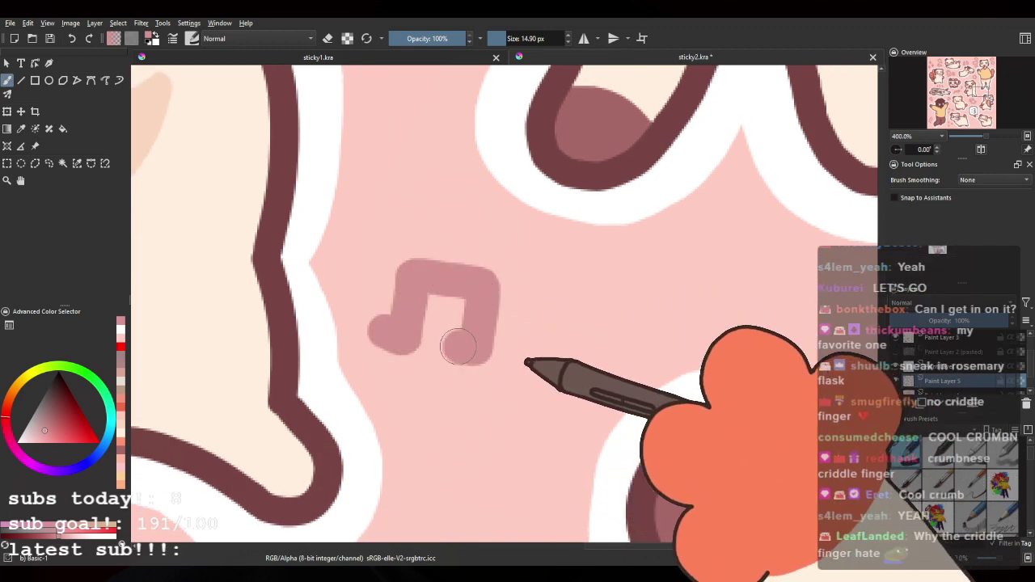
scroll(461, 321, "down", 8)
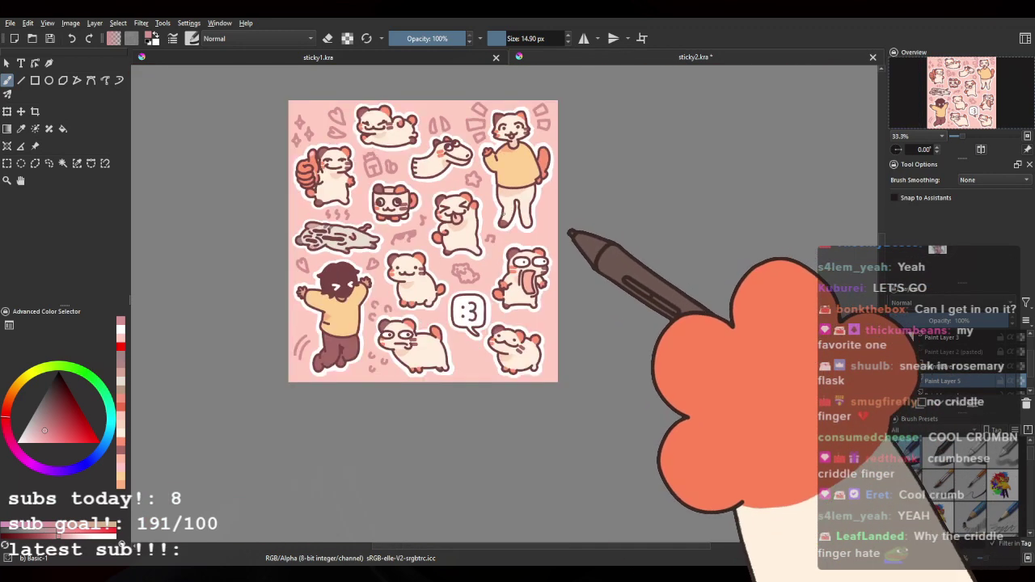
Step: Draw the tilted, rounded outline of a severed forearm in the gap between the side-eyed cat and the small smiling cat
left_click_drag(504, 381, 497, 345)
scroll(492, 345, "up", 4)
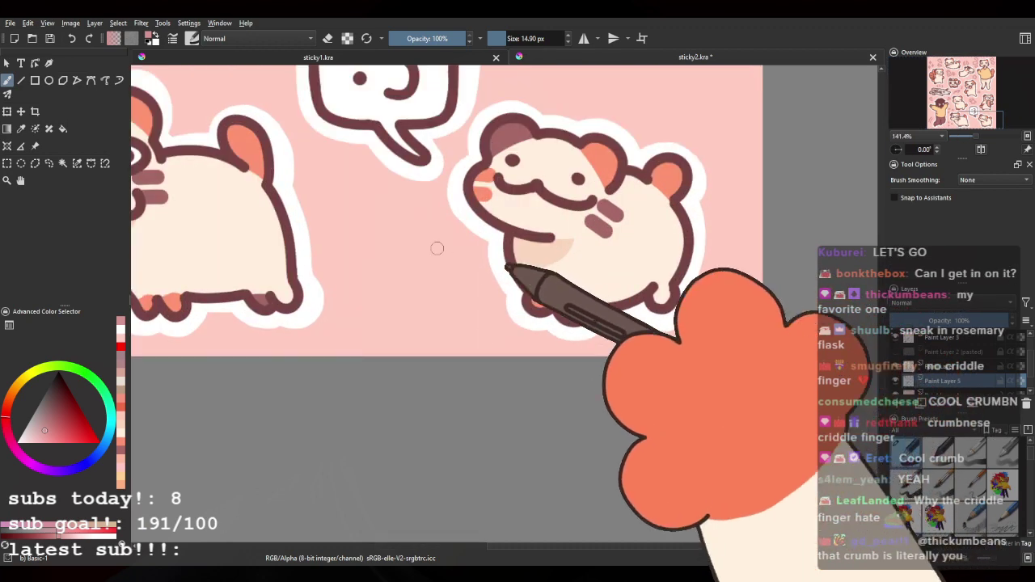
scroll(440, 247, "up", 2)
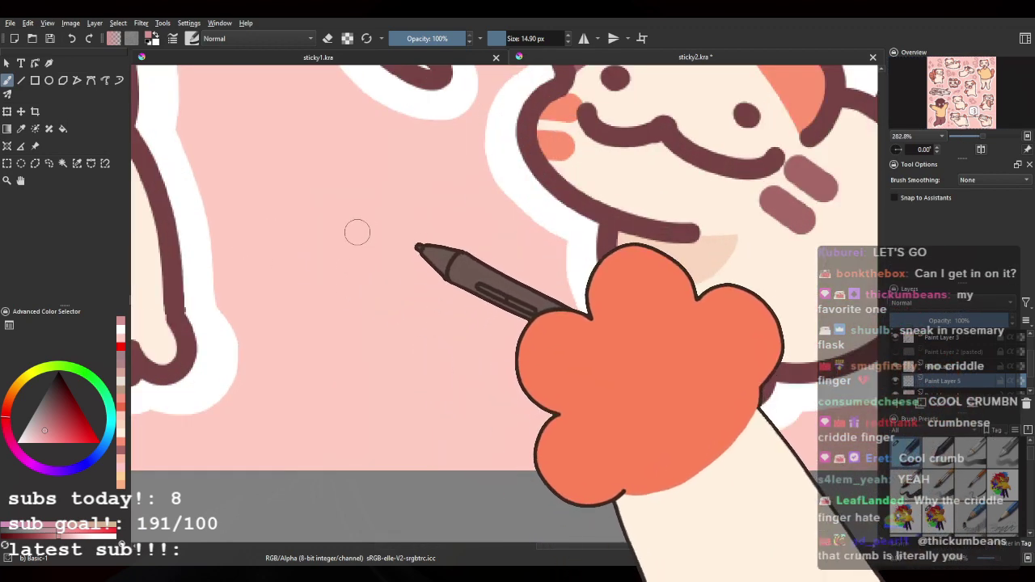
mouse_move(366, 220)
left_mouse_down()
mouse_move(317, 269)
mouse_move(367, 359)
left_mouse_up()
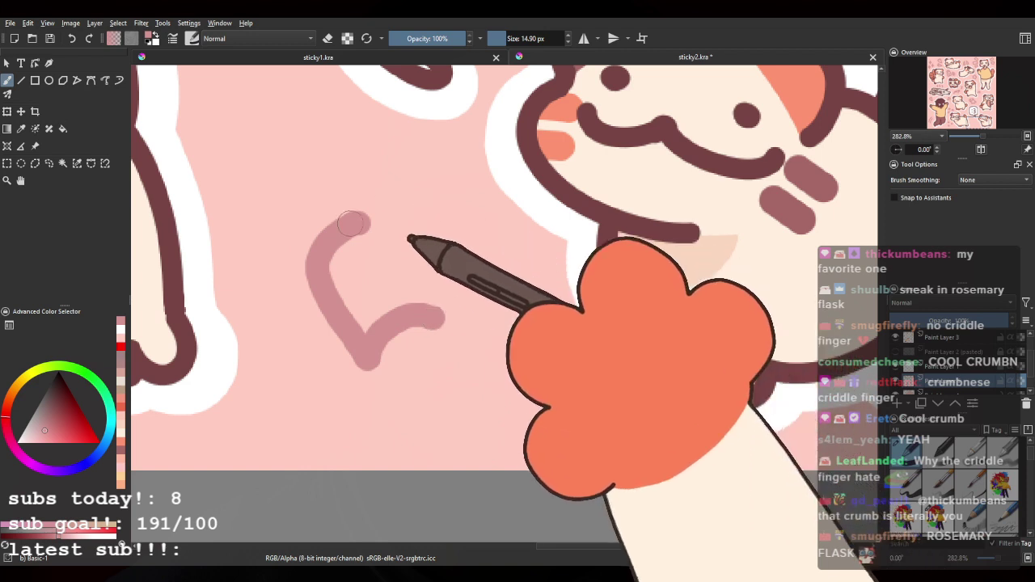
mouse_move(365, 217)
left_mouse_down()
mouse_move(393, 222)
mouse_move(424, 274)
left_mouse_up()
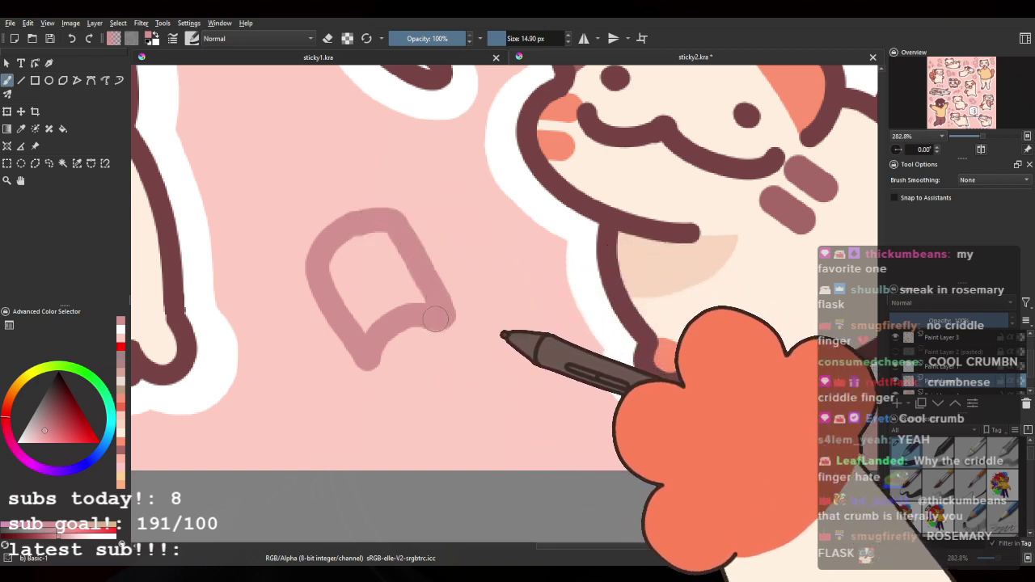
left_click_drag(368, 360, 402, 417)
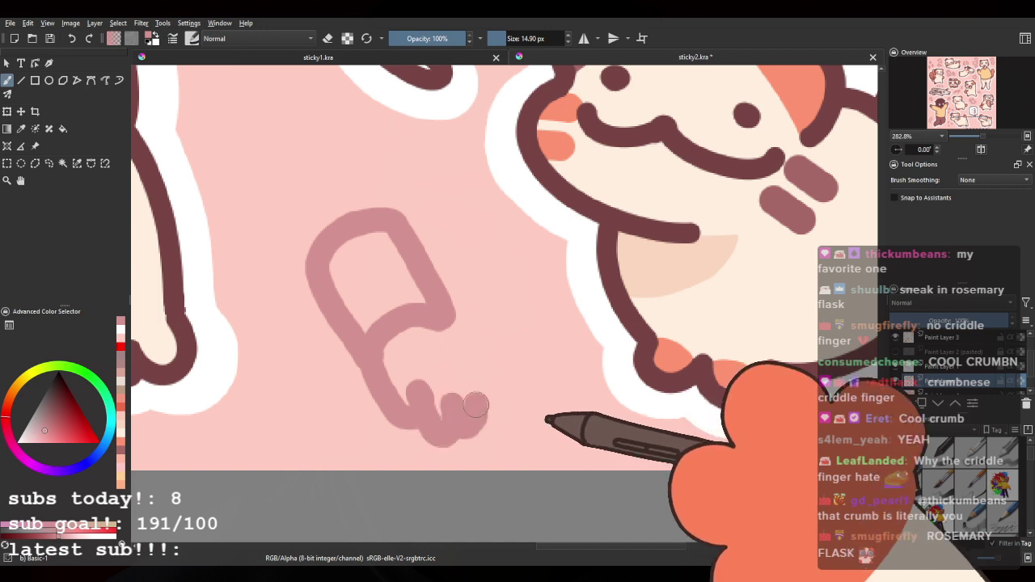
left_click_drag(377, 331, 465, 365)
key("ctrl+z")
key("ctrl+z")
key("ctrl+z")
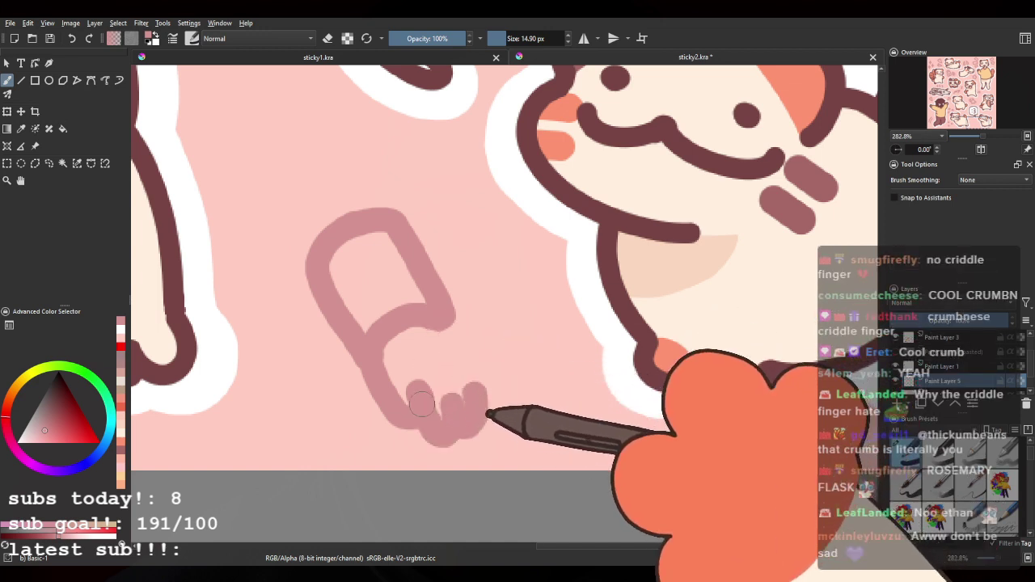
Step: Draw a hand with stubby fingers and a wrist band at the forearm's lower end, and a bone protruding from its upper end
mouse_move(364, 388)
left_mouse_down()
mouse_move(380, 407)
mouse_move(395, 390)
mouse_move(433, 434)
left_mouse_up()
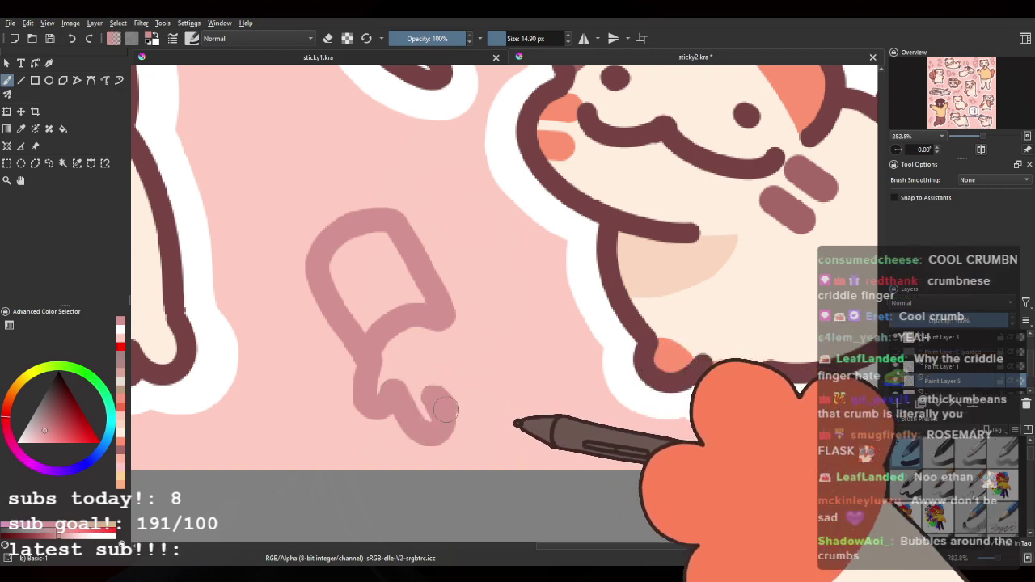
left_click_drag(457, 376, 440, 323)
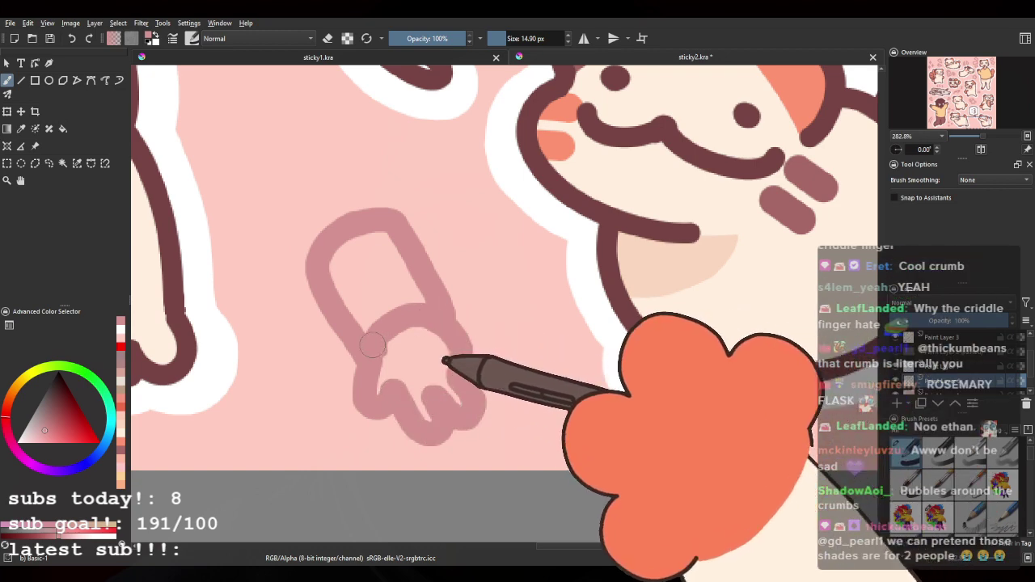
scroll(404, 348, "down", 5)
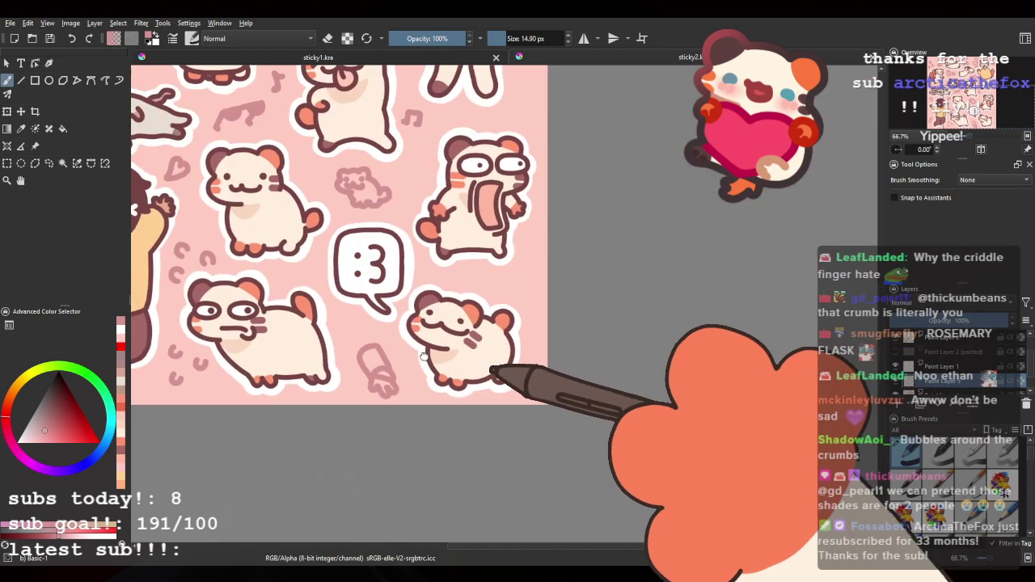
scroll(425, 356, "down", 2)
scroll(323, 323, "up", 7)
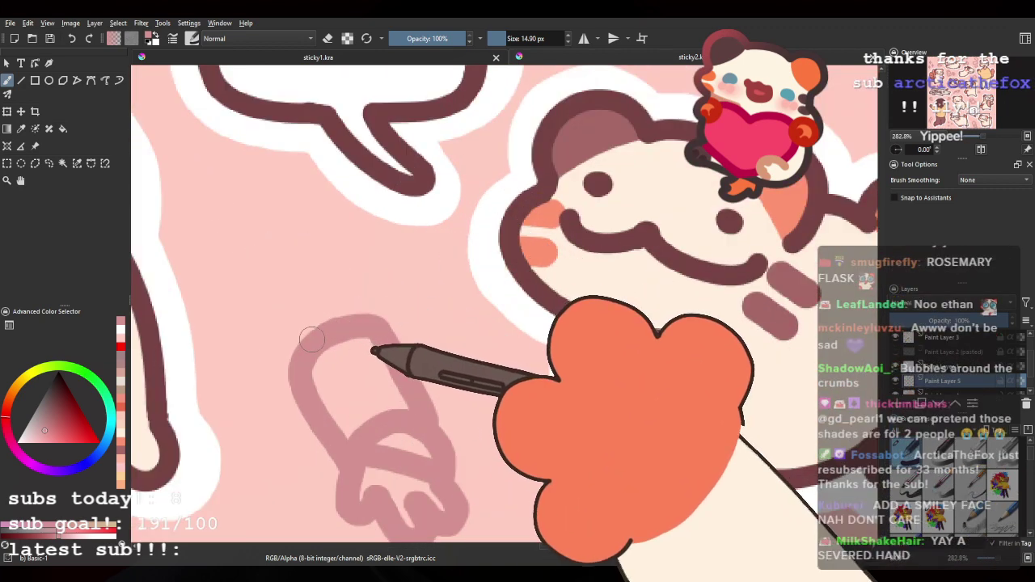
mouse_move(313, 337)
left_mouse_down()
mouse_move(273, 293)
mouse_move(321, 270)
mouse_move(330, 299)
mouse_move(309, 284)
mouse_move(321, 270)
mouse_move(340, 283)
mouse_move(341, 315)
left_mouse_up()
scroll(301, 254, "down", 3)
left_click_drag(366, 229, 467, 335)
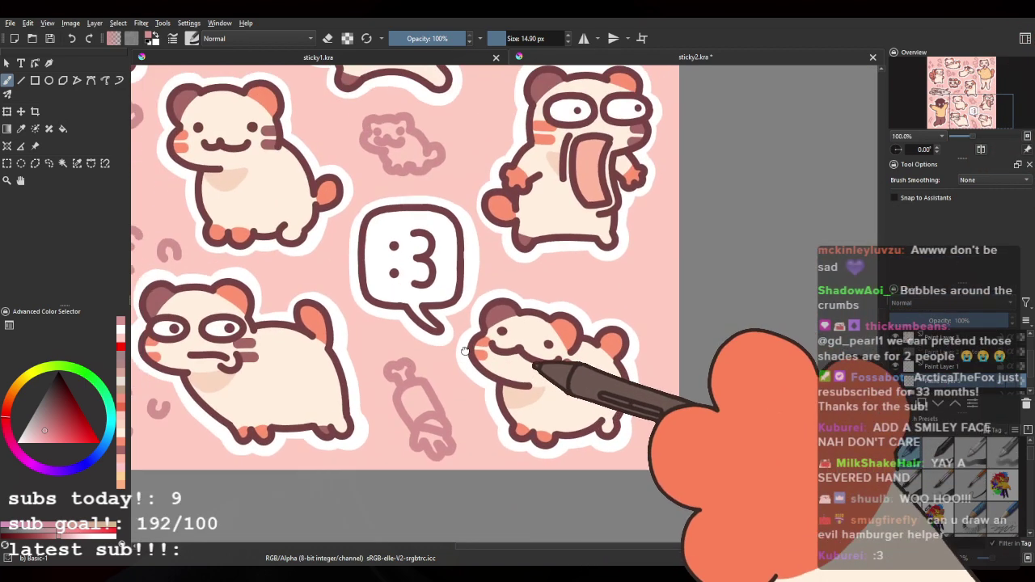
Step: Add three short accent dashes around the bone end of the severed arm
scroll(398, 278, "up", 6)
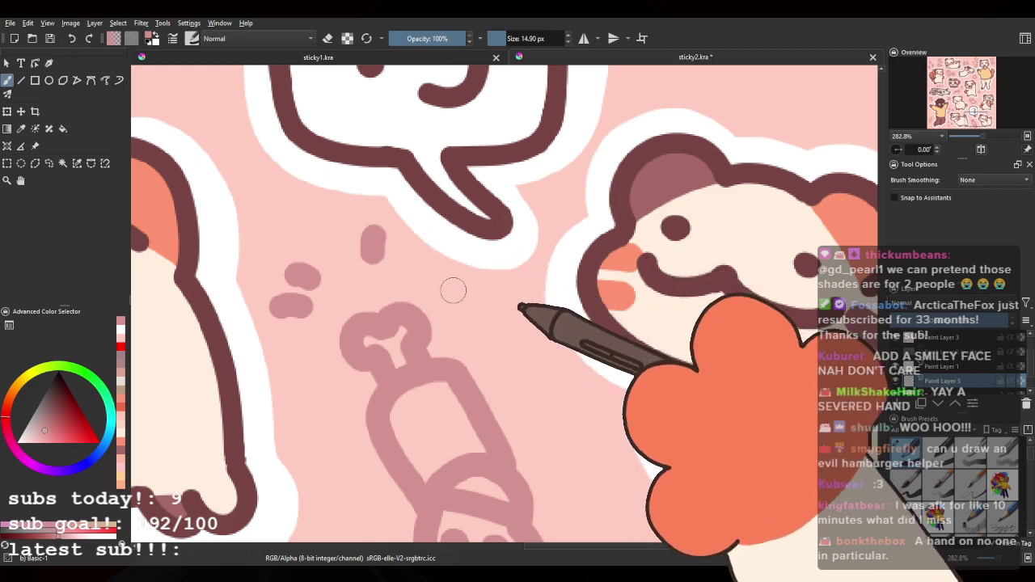
scroll(383, 215, "down", 6)
left_click_drag(460, 240, 469, 373)
scroll(466, 324, "down", 2)
Step: Draw two tilted outlined hearts side by side between the screaming cat and the small smiling cat, near the sheet's edge
scroll(466, 324, "up", 3)
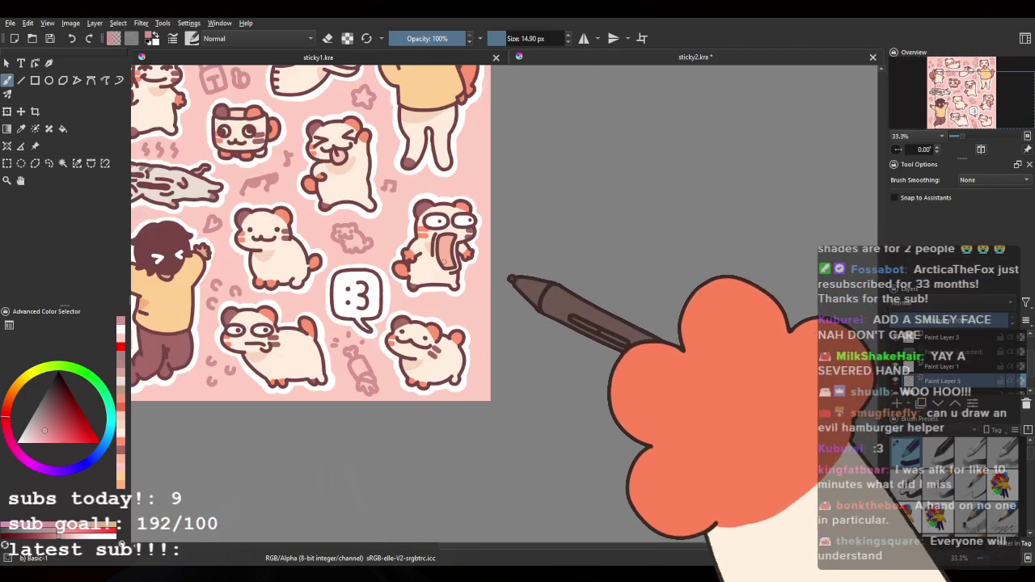
scroll(441, 263, "up", 1)
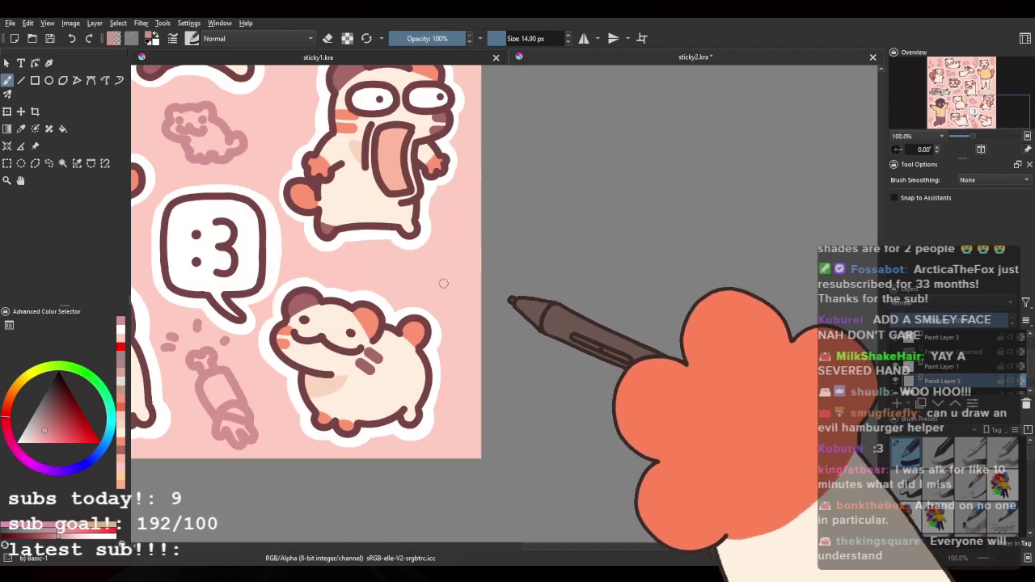
scroll(443, 283, "up", 3)
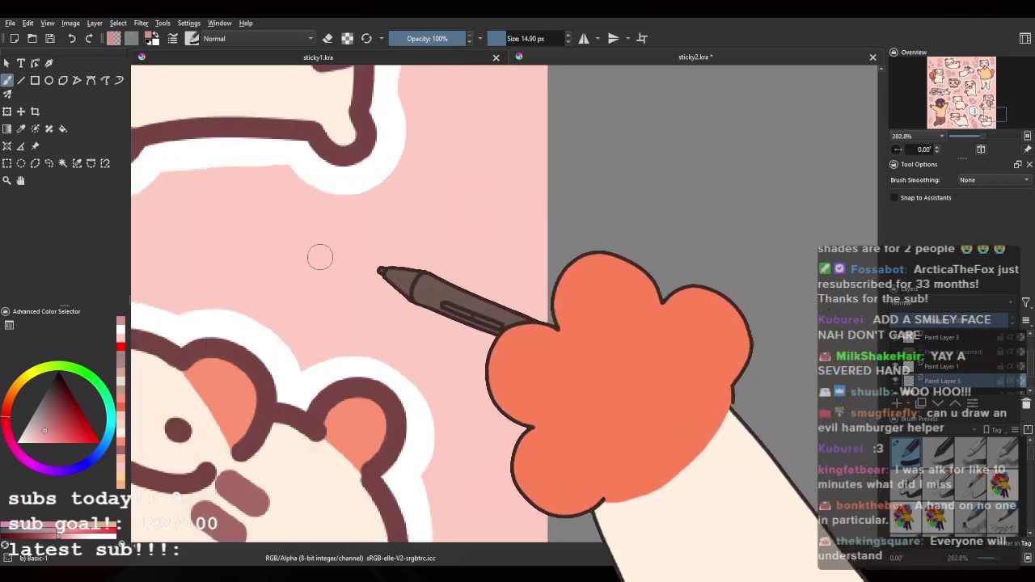
left_click_drag(416, 217, 431, 220)
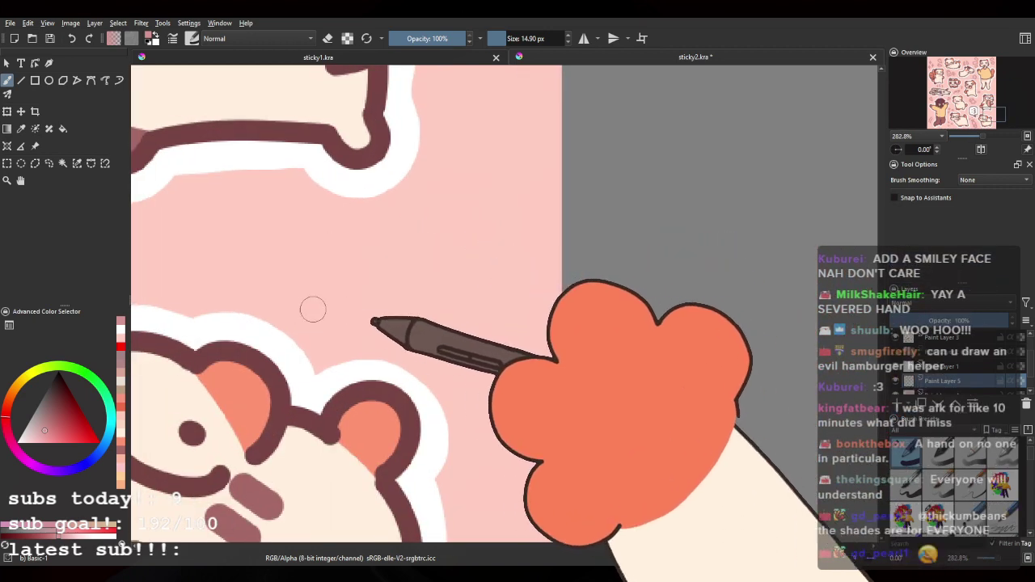
mouse_move(336, 332)
left_mouse_down()
mouse_move(318, 262)
mouse_move(360, 249)
mouse_move(396, 259)
mouse_move(377, 305)
mouse_move(341, 326)
left_mouse_up()
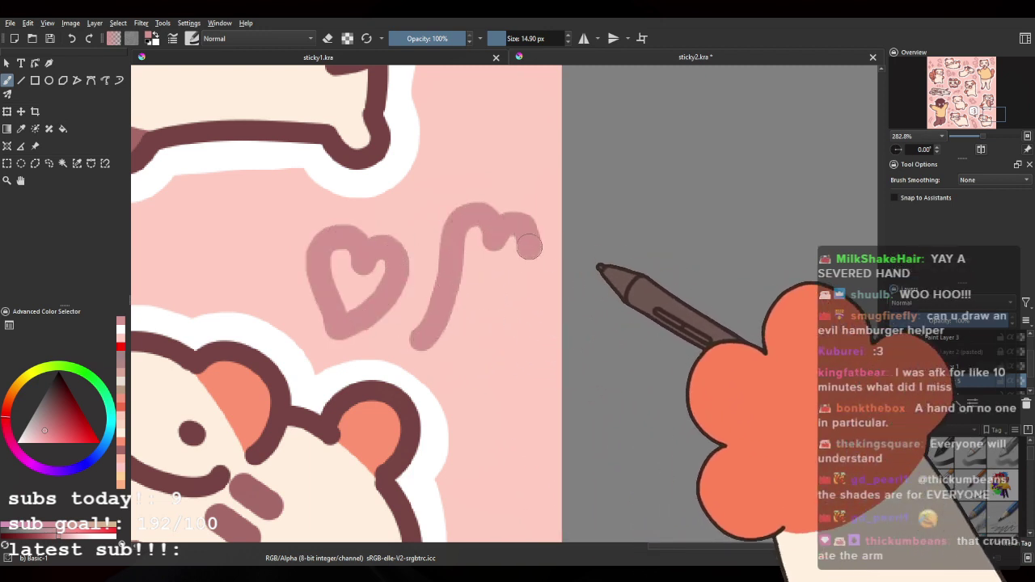
mouse_move(411, 286)
left_mouse_down()
mouse_move(511, 220)
mouse_move(400, 482)
left_mouse_up()
left_click_drag(507, 188, 511, 429)
left_click_drag(592, 233, 592, 296)
scroll(588, 251, "down", 4)
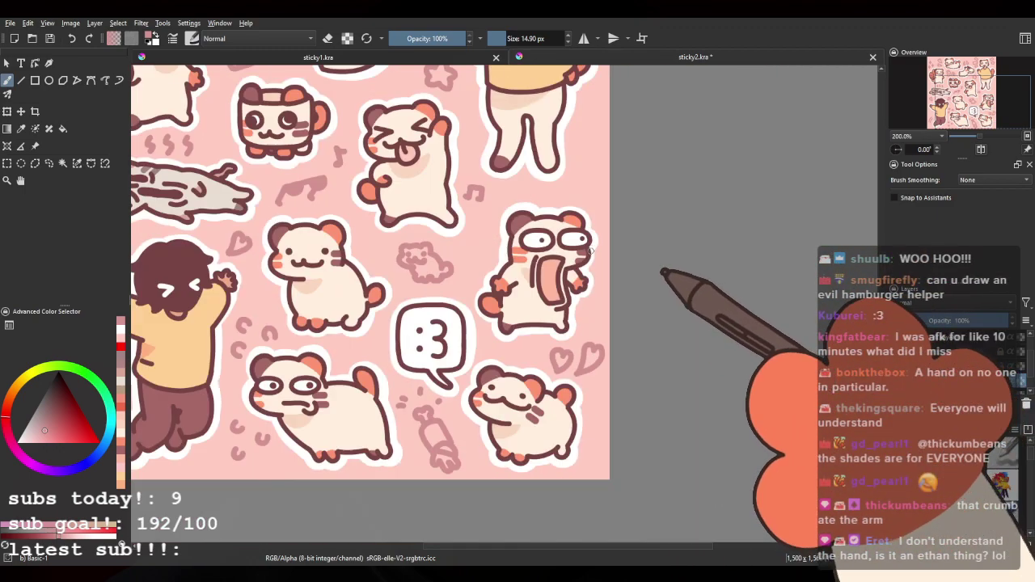
mouse_move(583, 241)
left_mouse_down()
mouse_move(563, 290)
mouse_move(566, 235)
left_mouse_up()
Step: Draw an outlined exclamation mark with a round dot above the screaming cat, beside the standing cat's legs
scroll(575, 259, "down", 2)
scroll(562, 228, "up", 6)
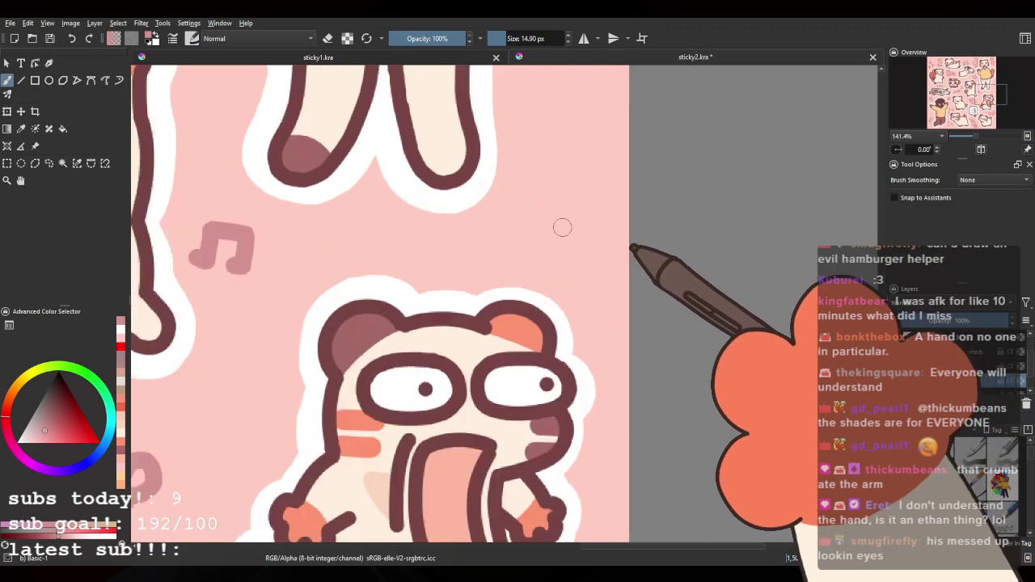
left_click_drag(428, 271, 381, 310)
left_click_drag(450, 253, 388, 274)
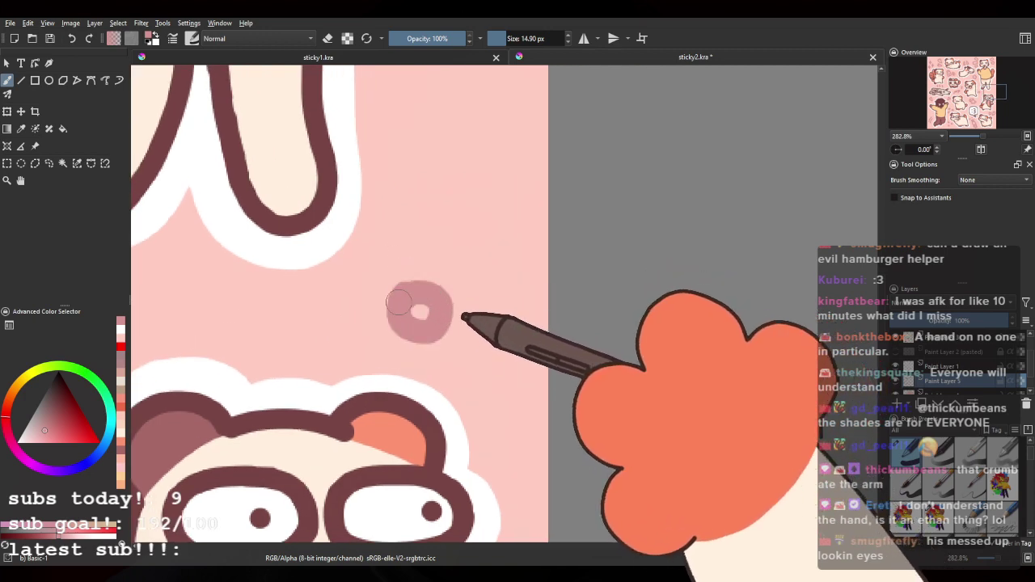
left_click_drag(422, 263, 415, 318)
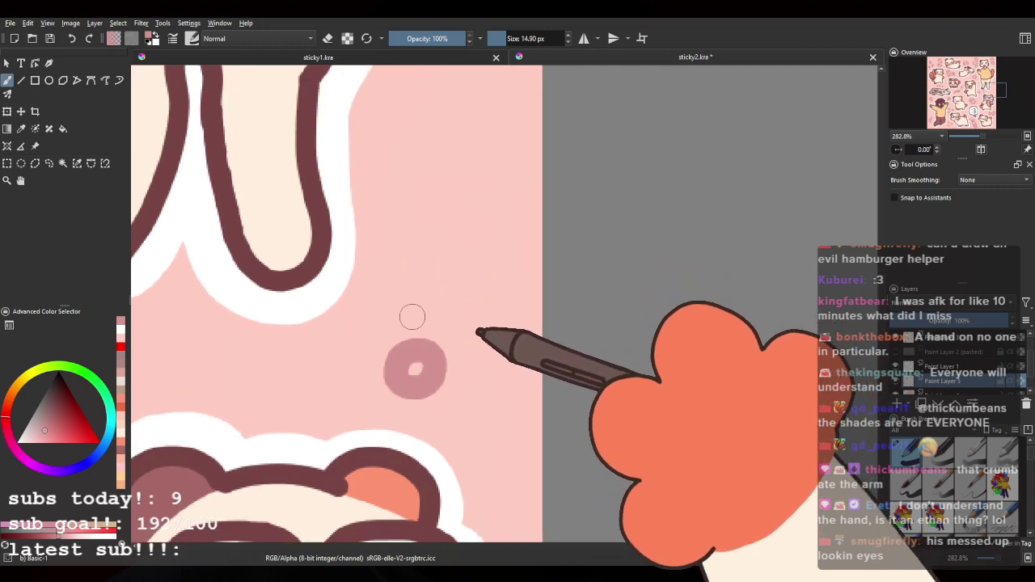
mouse_move(409, 214)
left_mouse_down()
mouse_move(461, 230)
mouse_move(402, 314)
mouse_move(401, 225)
mouse_move(409, 214)
mouse_move(465, 230)
left_mouse_up()
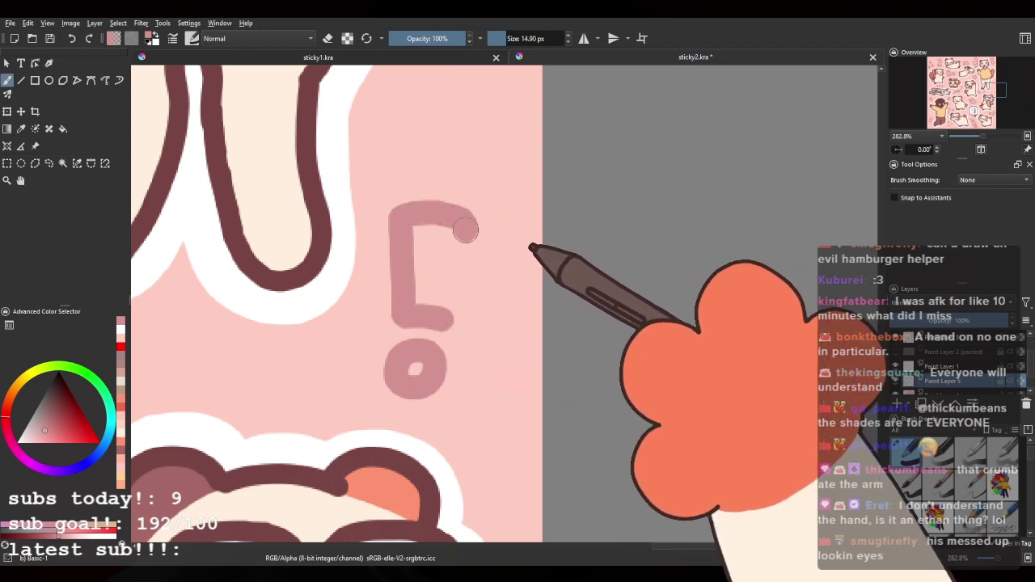
scroll(443, 282, "down", 6)
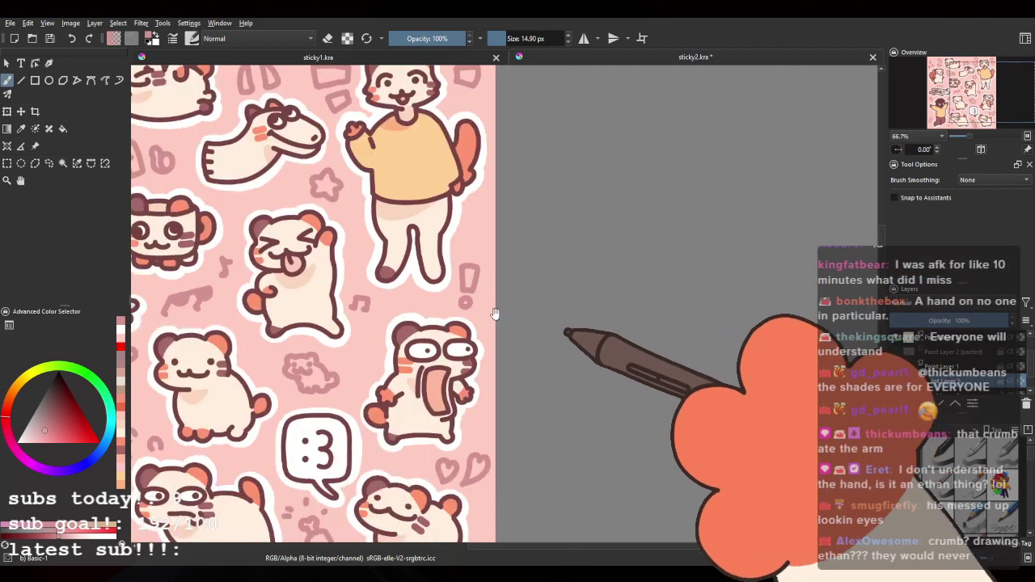
Step: Sample the mint background colour from sticky1.kra for colouring sticky2.kra's doodles on the layer beneath their outlines
scroll(395, 308, "down", 1)
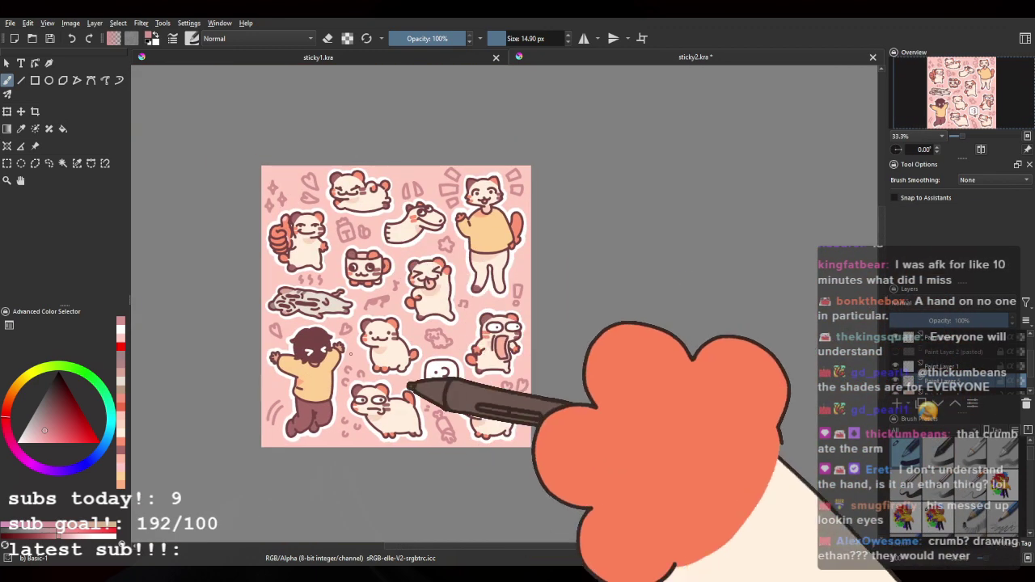
scroll(370, 328, "up", 1)
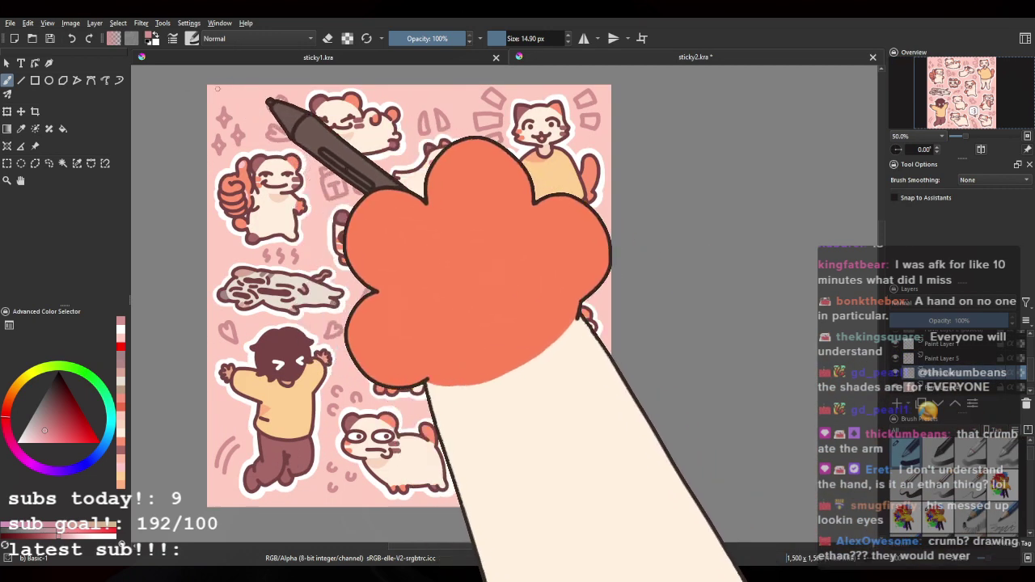
left_click(344, 58)
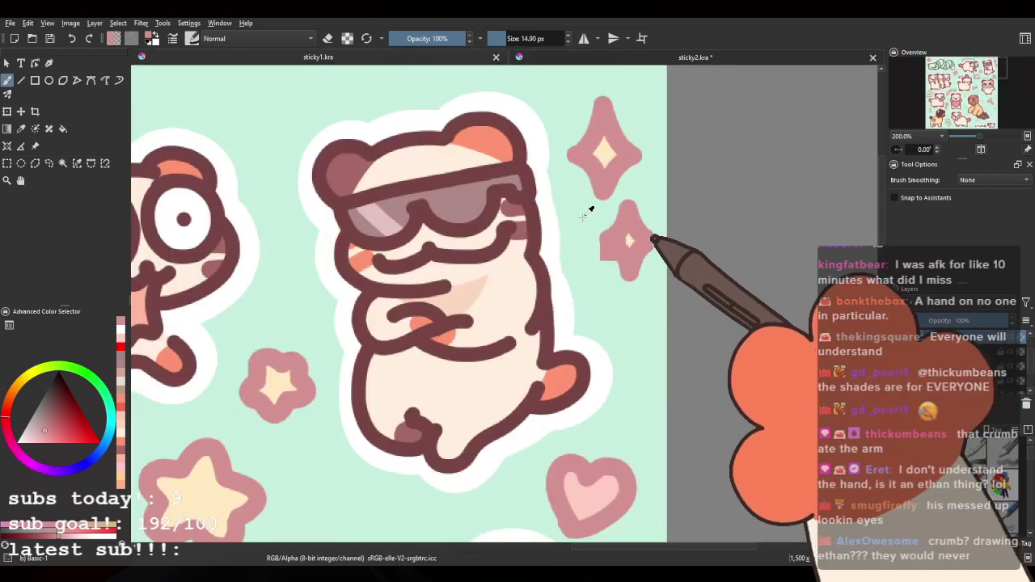
left_click(453, 58)
Step: Fill the two hearts between the thumbs-up cat and the lying cat with mint, using a 23.98 px brush
scroll(264, 102, "up", 3)
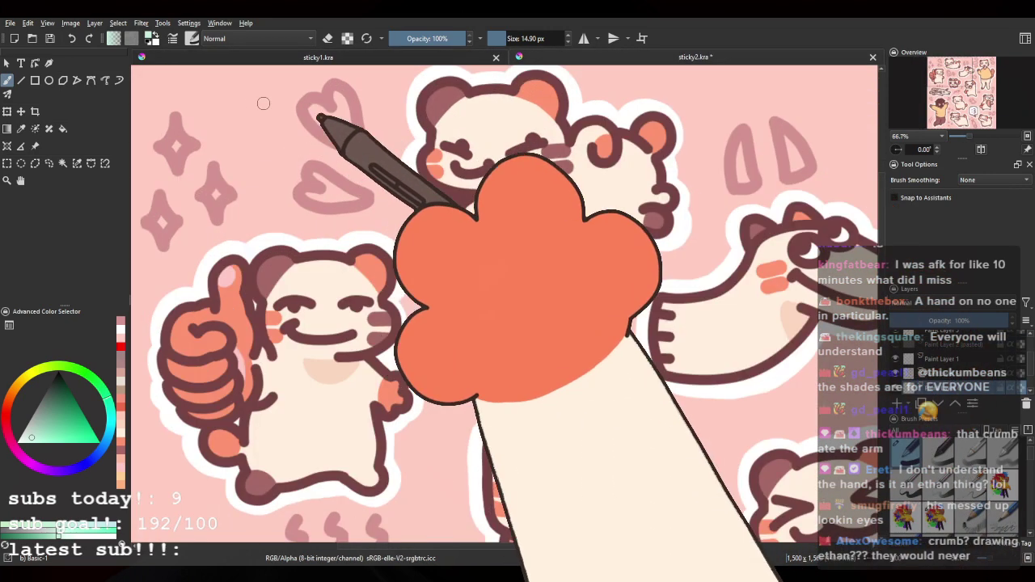
left_click_drag(406, 188, 406, 254)
mouse_move(337, 178)
left_mouse_down()
mouse_move(348, 209)
mouse_move(326, 172)
left_mouse_up()
mouse_move(316, 247)
left_mouse_down()
mouse_move(314, 264)
mouse_move(351, 267)
left_mouse_up()
Step: Fill the pair of hearts between the screaming cat and the small smiling cat with mint
left_click_drag(660, 334, 183, 223)
left_click_drag(480, 335, 412, 94)
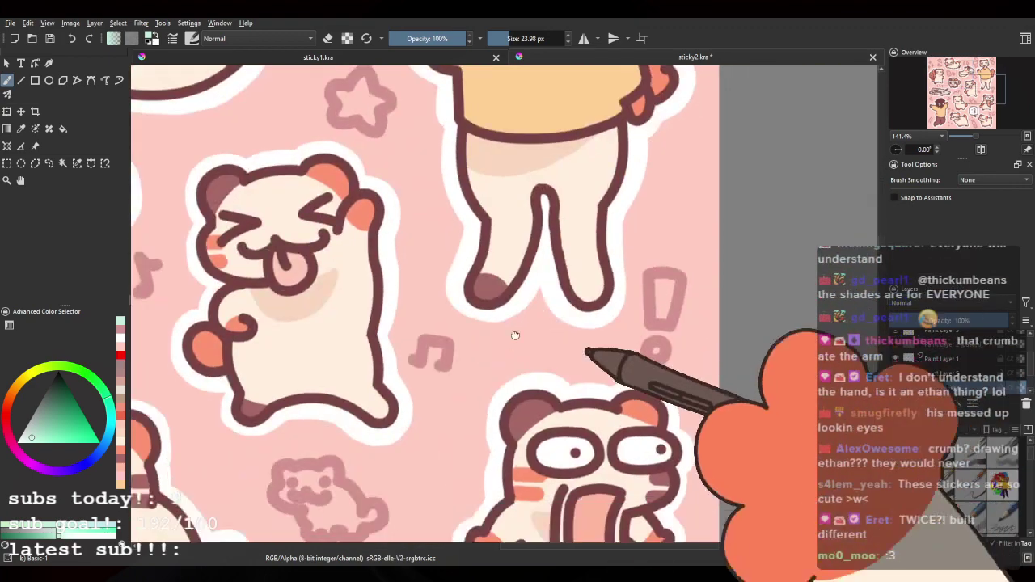
left_click_drag(515, 335, 480, 85)
mouse_move(520, 321)
left_mouse_down()
mouse_move(515, 257)
mouse_move(460, 73)
left_mouse_up()
left_click_drag(531, 256, 527, 250)
mouse_move(509, 202)
left_mouse_down()
mouse_move(530, 203)
mouse_move(524, 212)
left_mouse_up()
mouse_move(569, 220)
left_mouse_down()
mouse_move(572, 198)
mouse_move(590, 197)
left_mouse_up()
Step: Fill the hearts on both sides of the cheering person's head with mint
mouse_move(426, 249)
left_mouse_down()
mouse_move(475, 312)
mouse_move(728, 303)
left_mouse_up()
left_click_drag(400, 208, 702, 235)
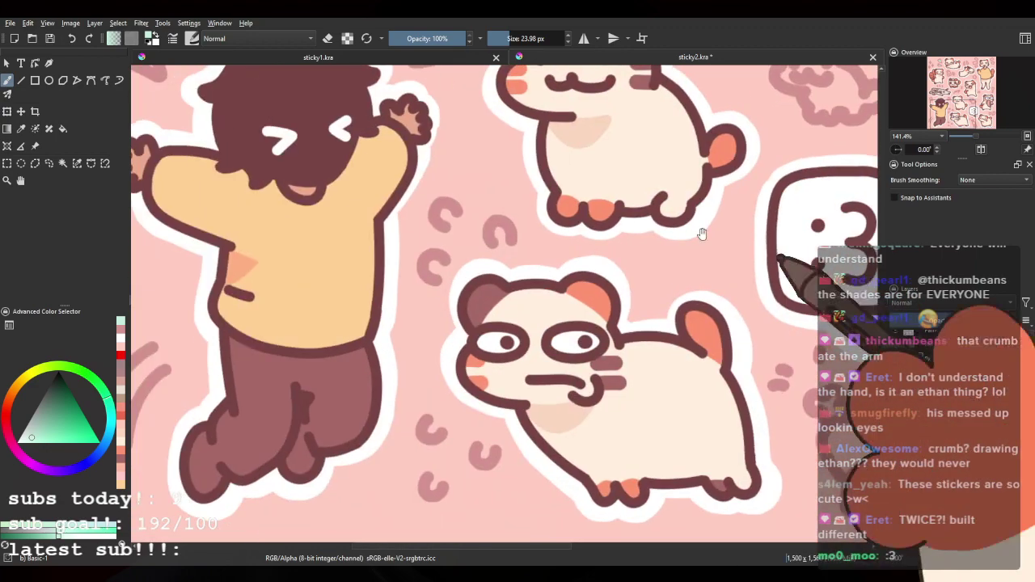
mouse_move(282, 141)
left_mouse_down()
mouse_move(576, 192)
mouse_move(486, 415)
left_mouse_up()
left_click_drag(349, 321, 347, 309)
left_click_drag(570, 321, 452, 360)
left_click_drag(527, 354, 404, 308)
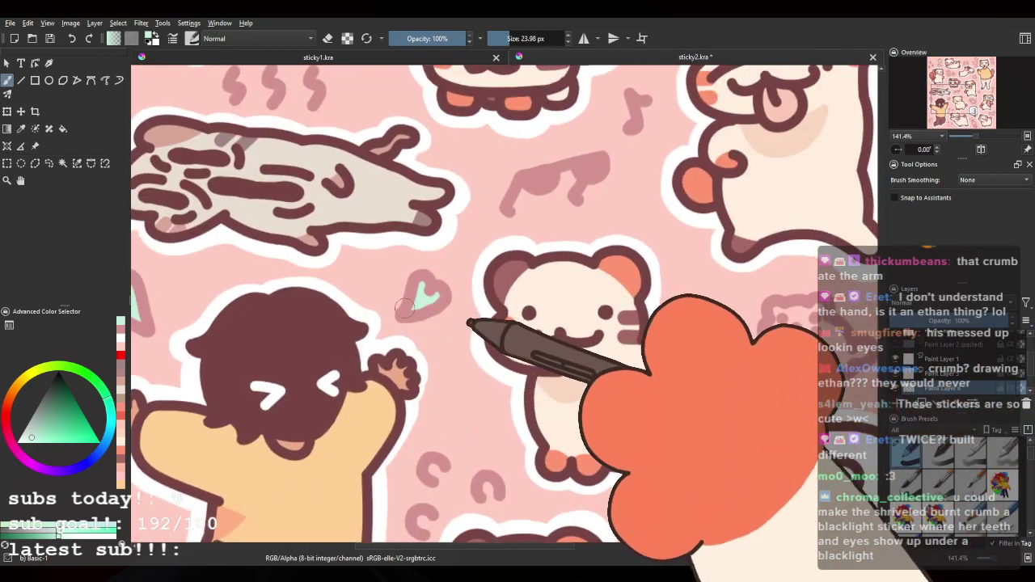
Step: Fill the two pointed shapes above the long-necked creature with light salmon
left_click_drag(599, 105, 347, 380)
mouse_move(404, 215)
left_mouse_down()
mouse_move(402, 287)
mouse_move(483, 193)
mouse_move(504, 290)
left_mouse_up()
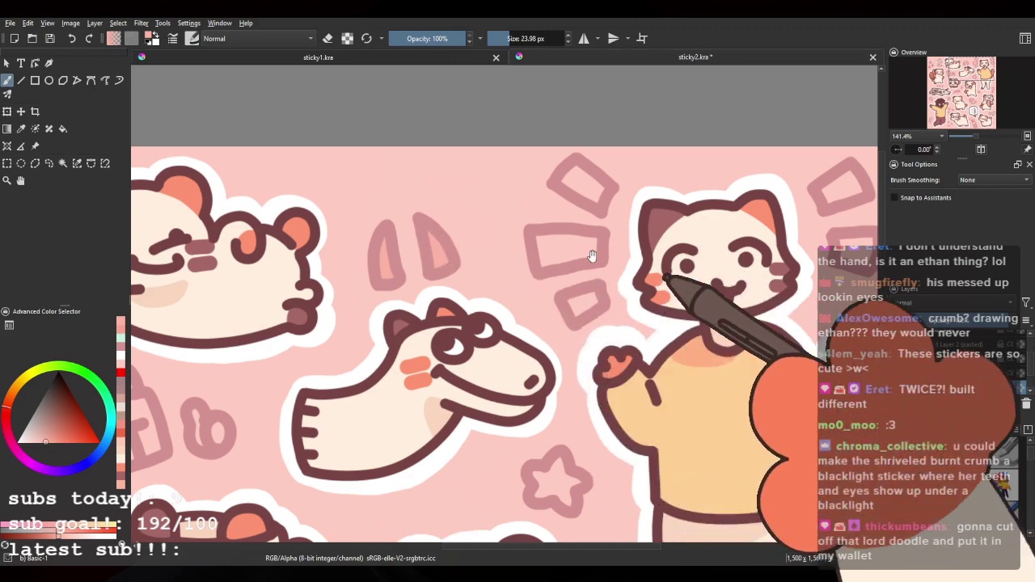
Step: Choose a very pale pink and fill the body of the bottle doodle above the mug cat
left_click_drag(470, 403, 749, 201)
left_click_drag(517, 238, 486, 300)
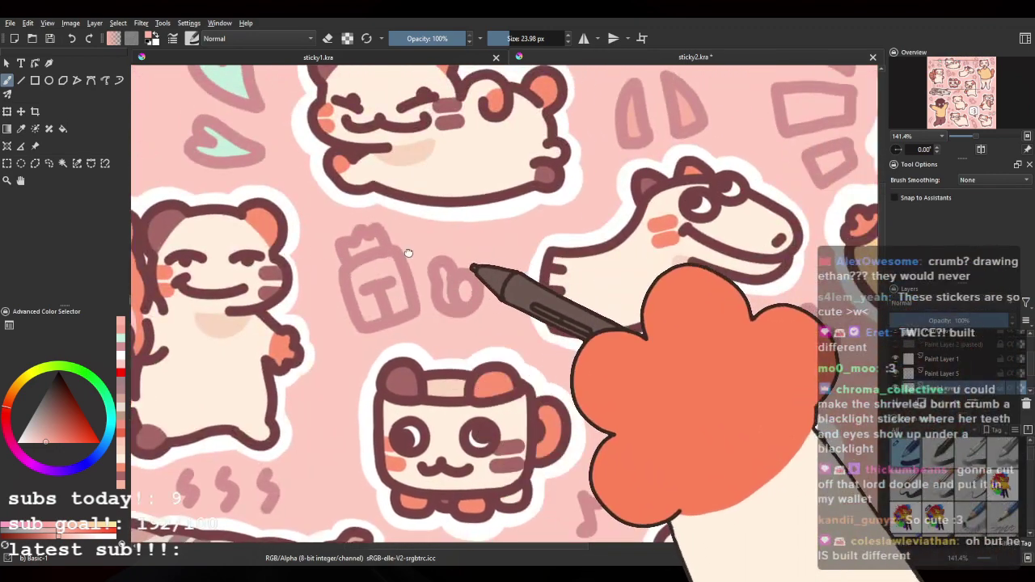
left_click_drag(410, 254, 392, 270)
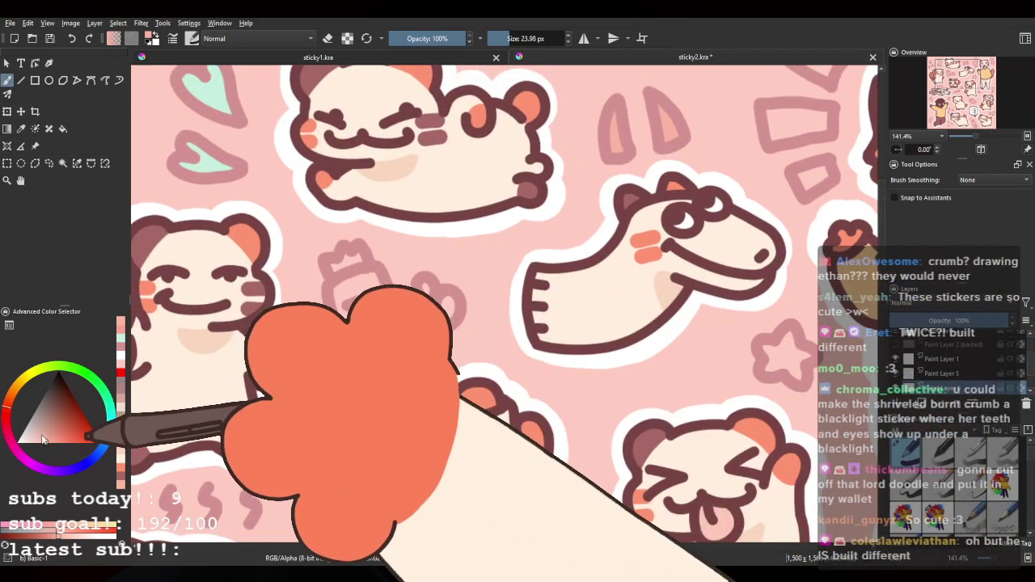
left_click_drag(42, 439, 36, 457)
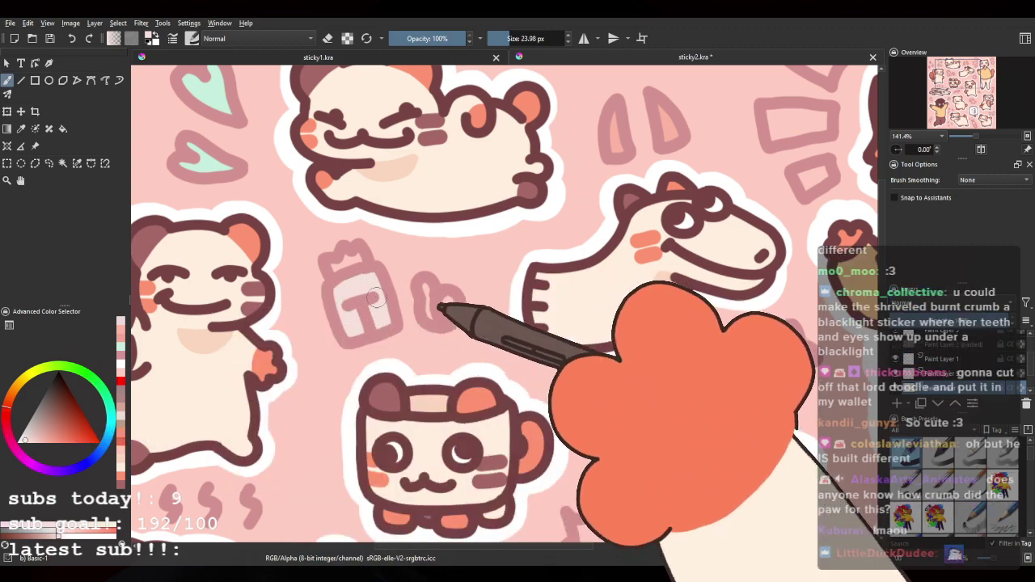
Step: Sample the yellow-orange of the standing cat's shirt, lighten it and fill the cap of the bottle doodle above the mug cat
left_click_drag(807, 257, 621, 255)
left_click(688, 282, "ctrl")
left_click_drag(239, 271, 370, 265)
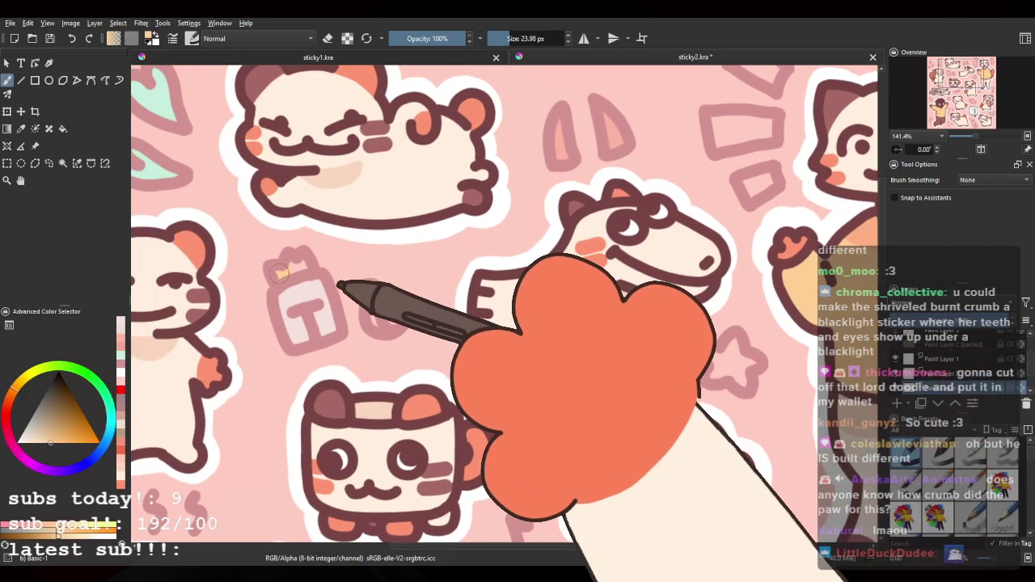
mouse_move(279, 273)
left_mouse_down()
mouse_move(299, 265)
mouse_move(276, 266)
left_mouse_up()
left_click(38, 442)
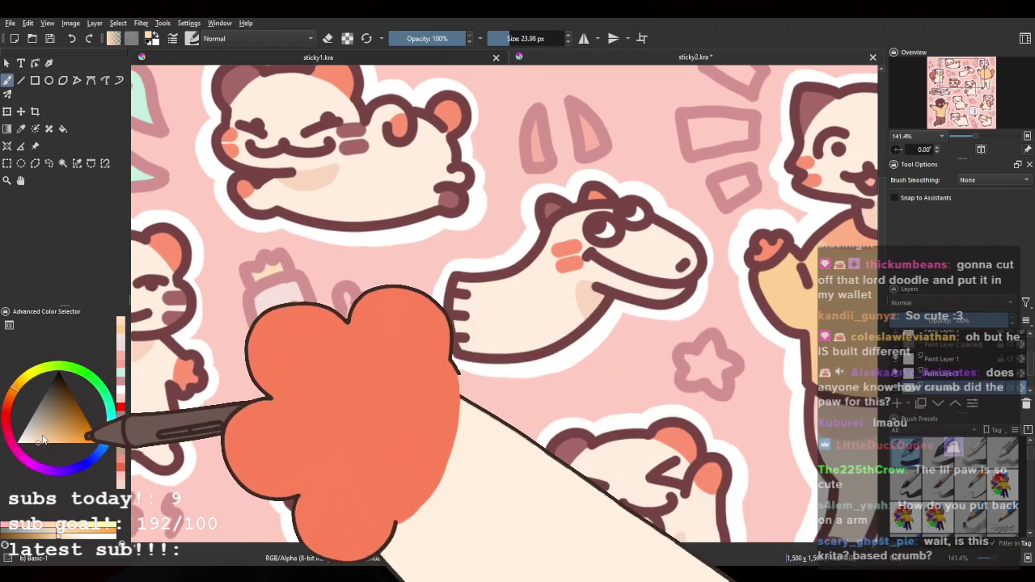
left_click(34, 435)
left_click_drag(136, 426, 271, 279)
Step: Choose a light salmon and fill the small rounded doodles beside the bottle above the mug cat
left_click_drag(400, 182, 268, 517)
left_click_drag(361, 235, 309, 466)
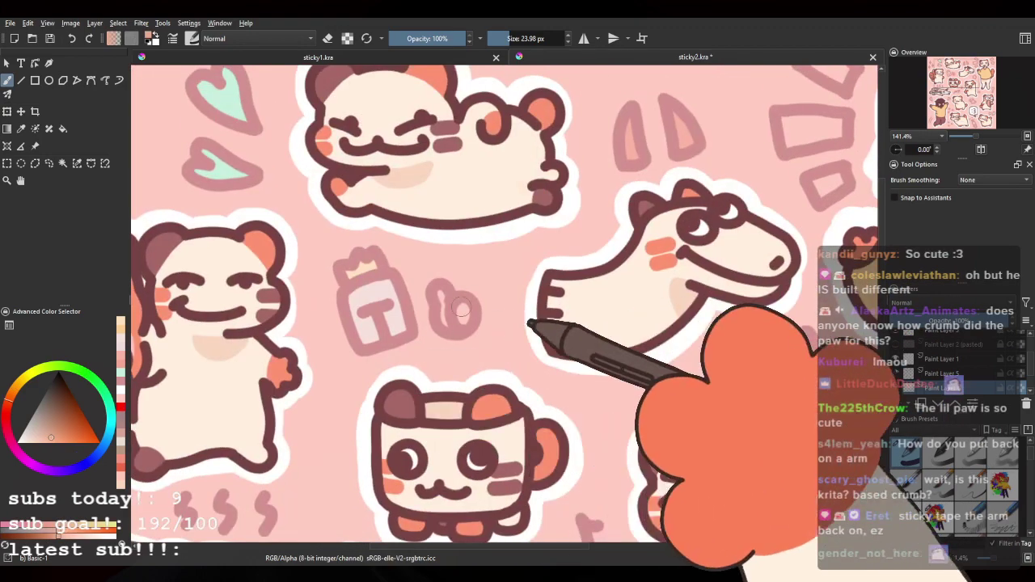
left_click_drag(461, 312, 465, 315)
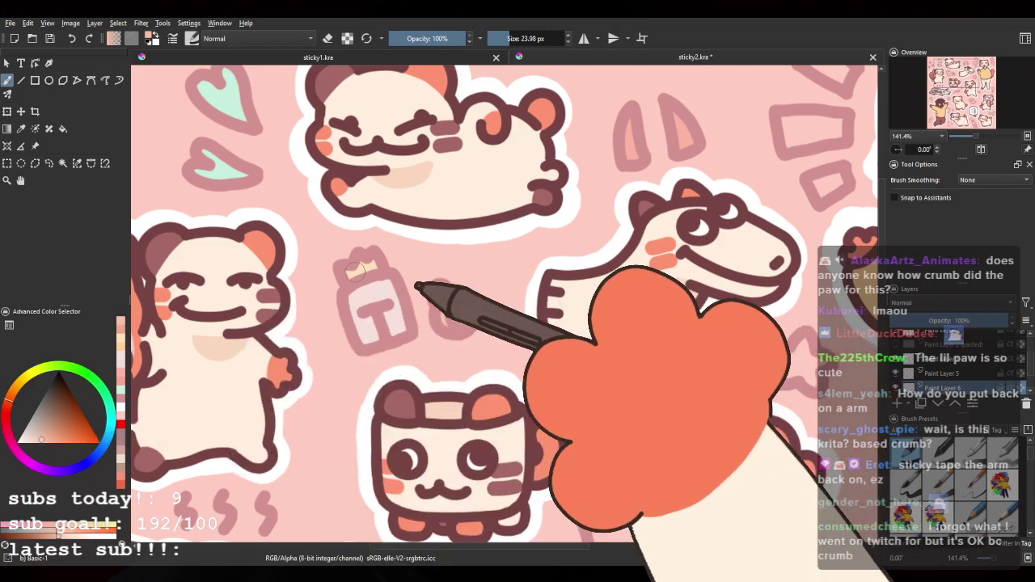
Step: Sample the pale yellow from the centre of a sparkle on sticky1.kra and return to sticky2.kra
scroll(380, 242, "down", 2)
scroll(327, 270, "up", 1)
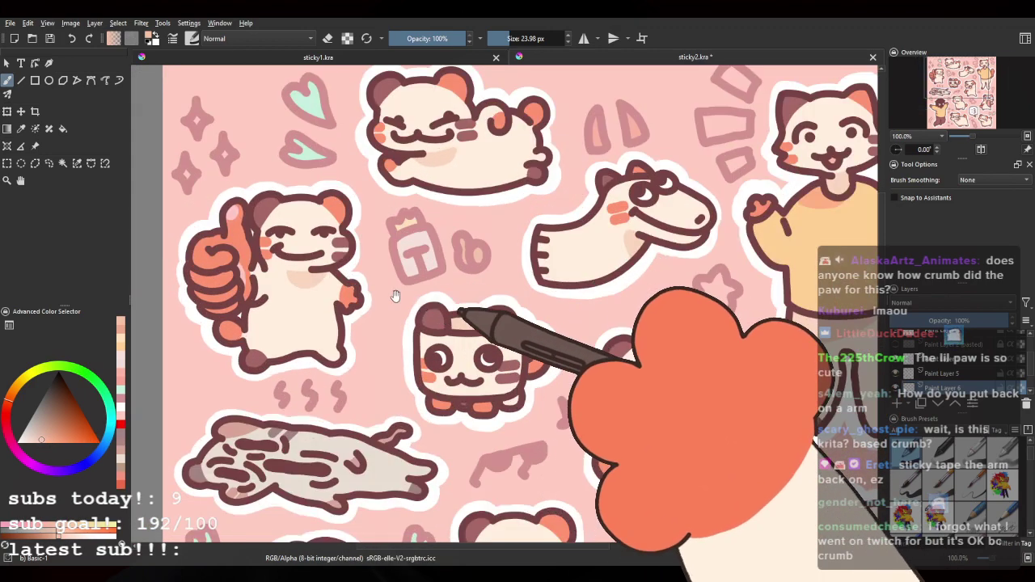
left_click_drag(395, 296, 369, 302)
scroll(370, 292, "up", 2)
scroll(457, 197, "down", 2)
mouse_move(461, 199)
left_mouse_down()
mouse_move(459, 224)
mouse_move(462, 209)
left_mouse_up()
left_click(410, 59)
scroll(404, 174, "down", 2)
scroll(555, 133, "up", 4)
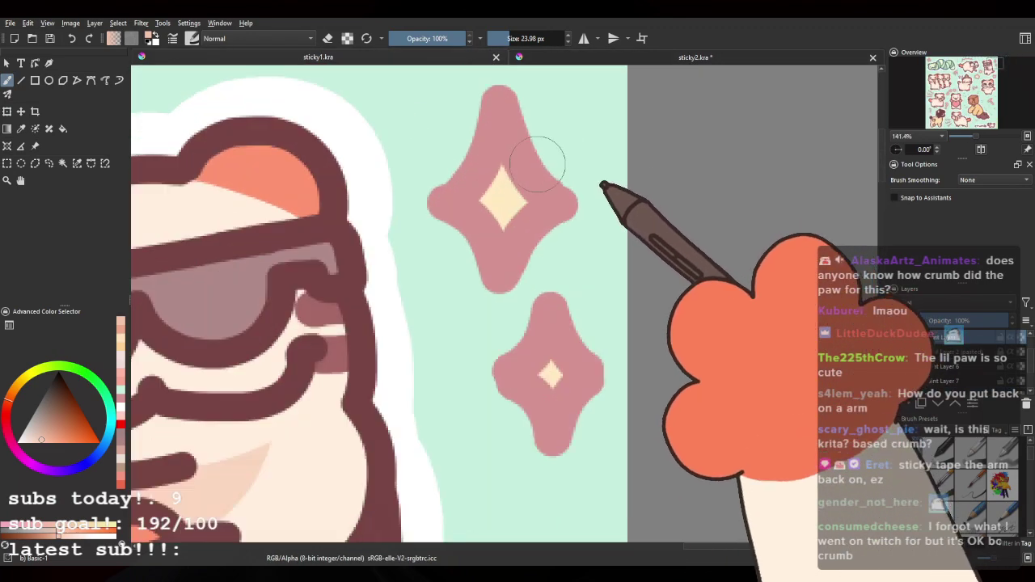
left_click(504, 194, "ctrl")
left_click(583, 59)
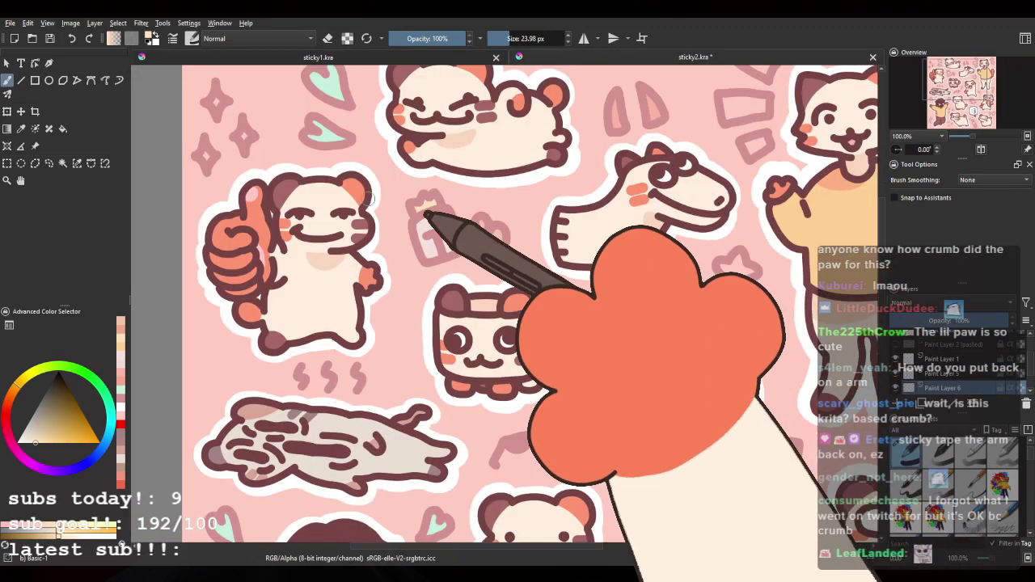
Step: Fill the centres of the three sparkles above the thumbs-up cat with pale yellow
left_click_drag(293, 179, 298, 283)
scroll(231, 219, "up", 3)
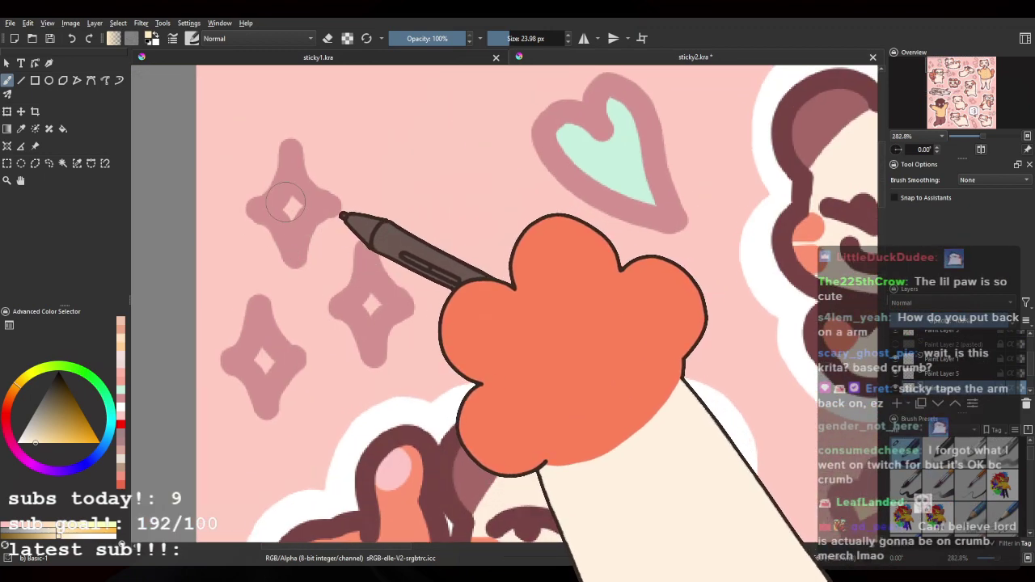
left_click(288, 205)
left_click(261, 358)
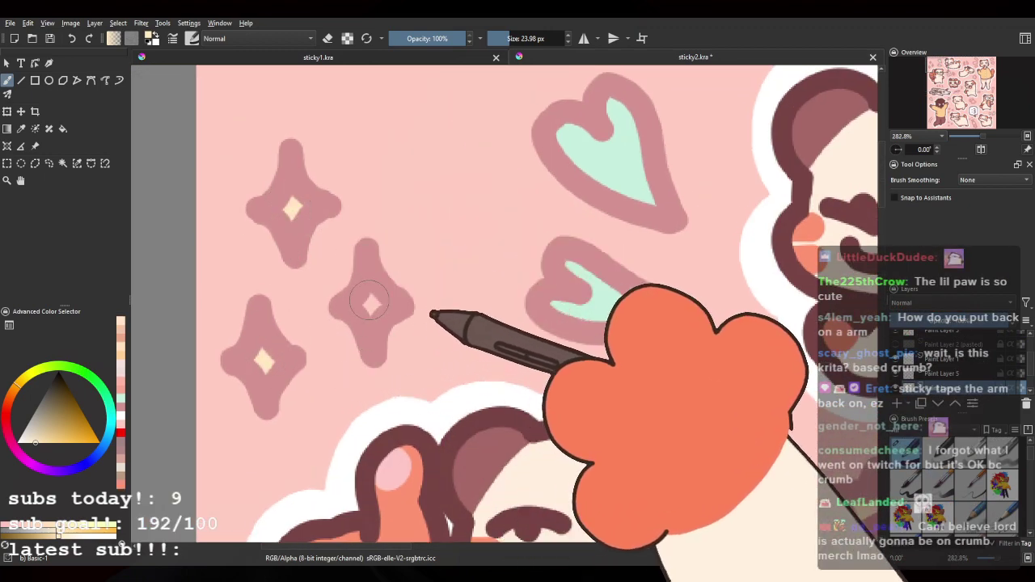
Step: Fill the star between the long-necked creature and the cat in the yellow shirt with pale yellow
scroll(409, 240, "down", 4)
left_click_drag(665, 321, 500, 237)
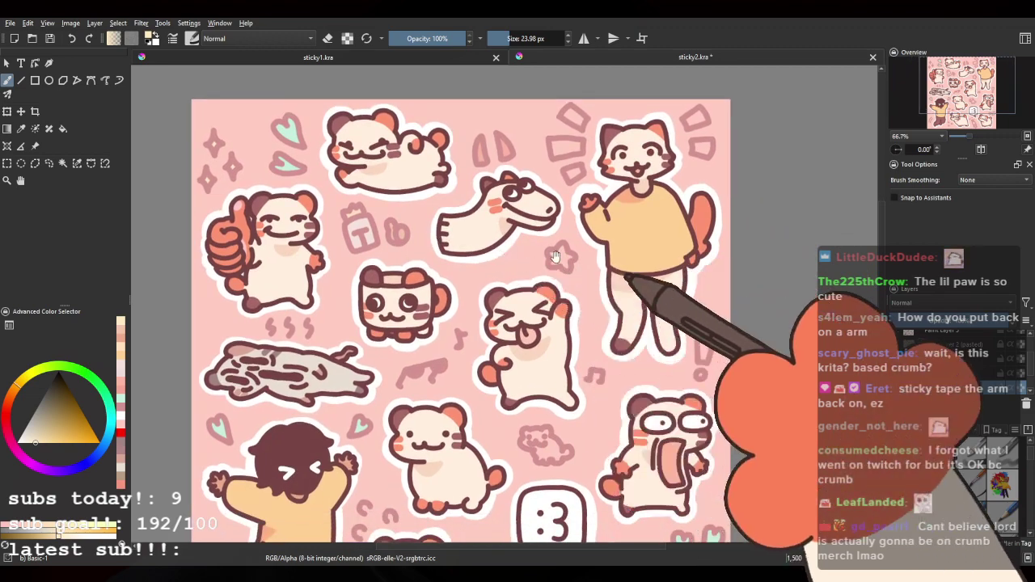
left_click_drag(618, 244, 561, 244)
scroll(560, 245, "up", 3)
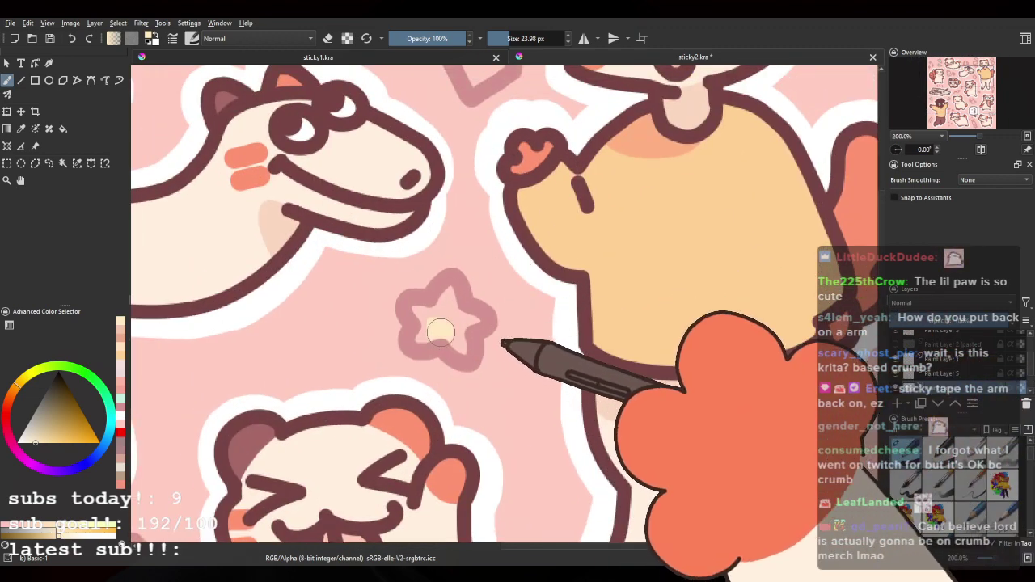
left_click_drag(455, 318, 472, 319)
Step: Fill the ray shapes on both sides of the yellow-shirted cat's head with pale yellow
mouse_move(500, 266)
left_mouse_down()
mouse_move(458, 337)
mouse_move(438, 405)
left_mouse_up()
mouse_move(475, 181)
left_mouse_down()
mouse_move(434, 261)
mouse_move(428, 318)
left_mouse_up()
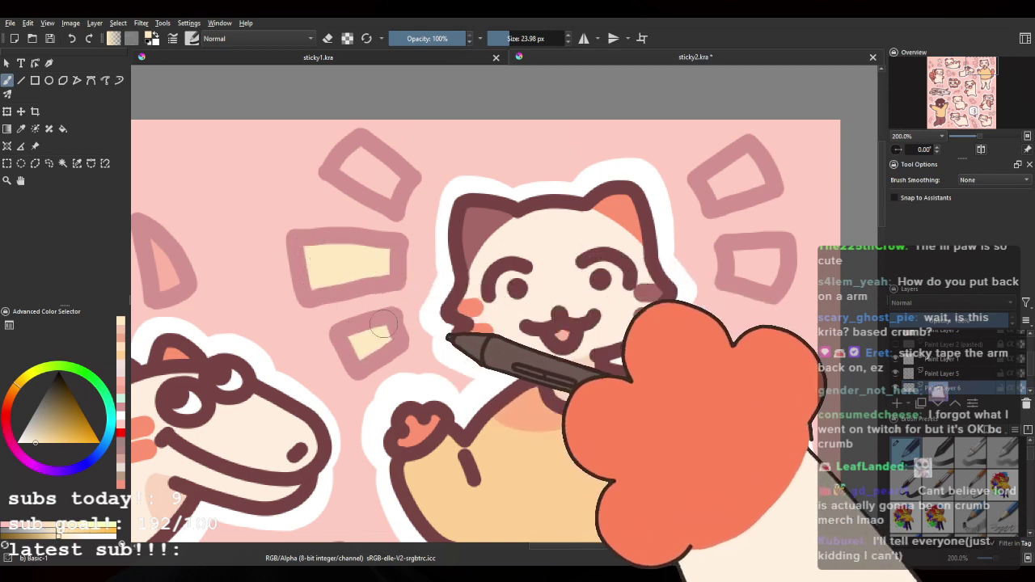
left_click_drag(399, 175, 227, 208)
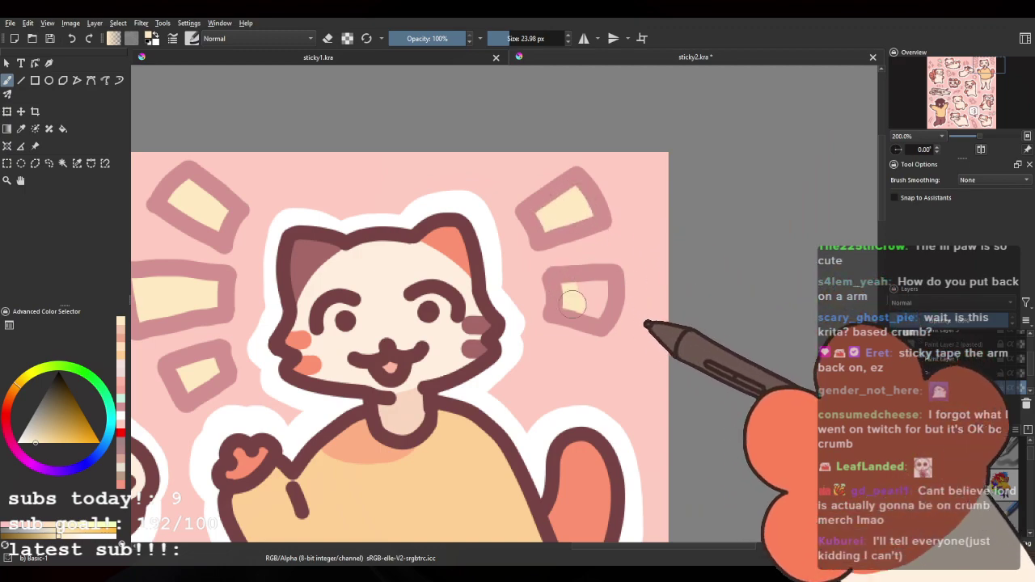
Step: Look over the small doodles around the sticker sheet for ones that still need colour
left_click_drag(545, 427, 635, 105)
left_click_drag(586, 510, 585, 183)
left_click_drag(668, 494, 720, 289)
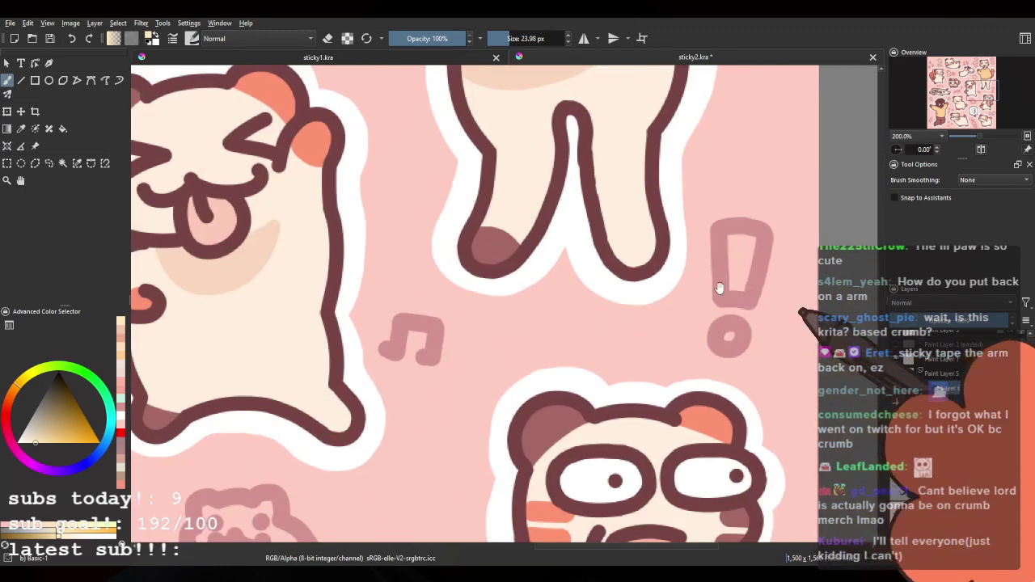
left_click_drag(766, 378, 664, 305)
mouse_move(422, 467)
left_mouse_down()
mouse_move(630, 276)
mouse_move(358, 296)
mouse_move(529, 197)
mouse_move(432, 329)
mouse_move(762, 377)
mouse_move(504, 335)
mouse_move(480, 466)
mouse_move(519, 256)
mouse_move(486, 354)
left_mouse_up()
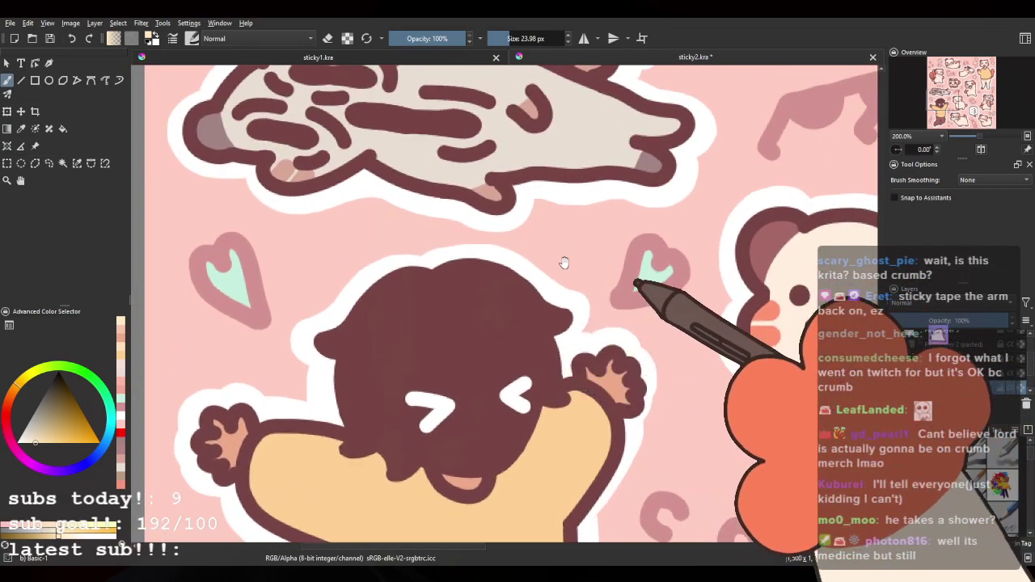
left_click_drag(593, 178, 527, 418)
mouse_move(767, 210)
left_mouse_down()
mouse_move(709, 406)
mouse_move(737, 485)
left_mouse_up()
mouse_move(521, 313)
left_mouse_down()
mouse_move(800, 407)
mouse_move(719, 383)
mouse_move(568, 258)
left_mouse_up()
left_click_drag(567, 363, 378, 407)
left_click_drag(460, 236, 368, 213)
Step: Sample a light salmon colour from the artwork and fill the body of the exclamation mark doodle with it
left_click(512, 200, "ctrl")
left_click_drag(674, 425, 219, 113)
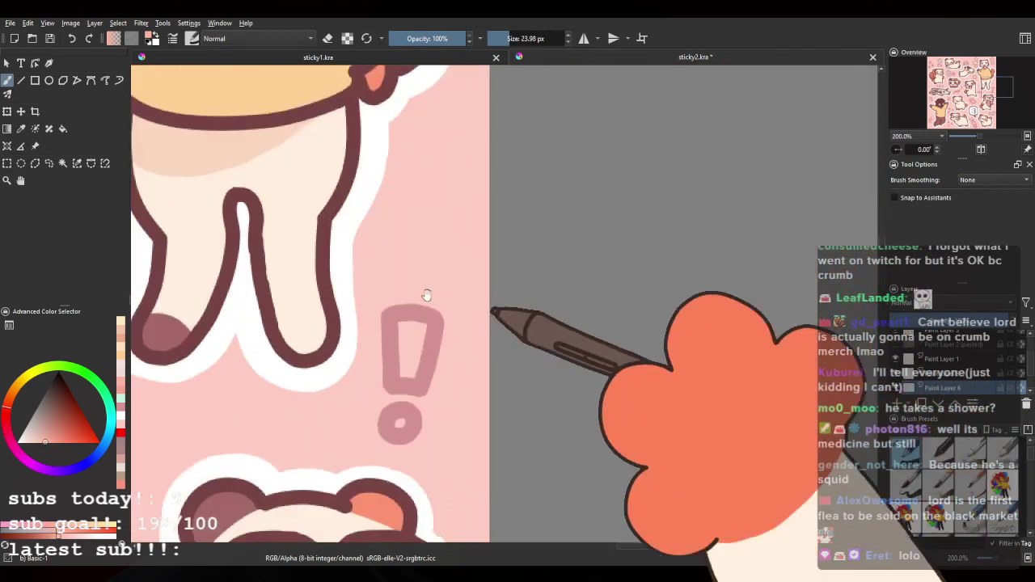
mouse_move(430, 370)
left_mouse_down()
mouse_move(440, 242)
mouse_move(456, 269)
left_mouse_up()
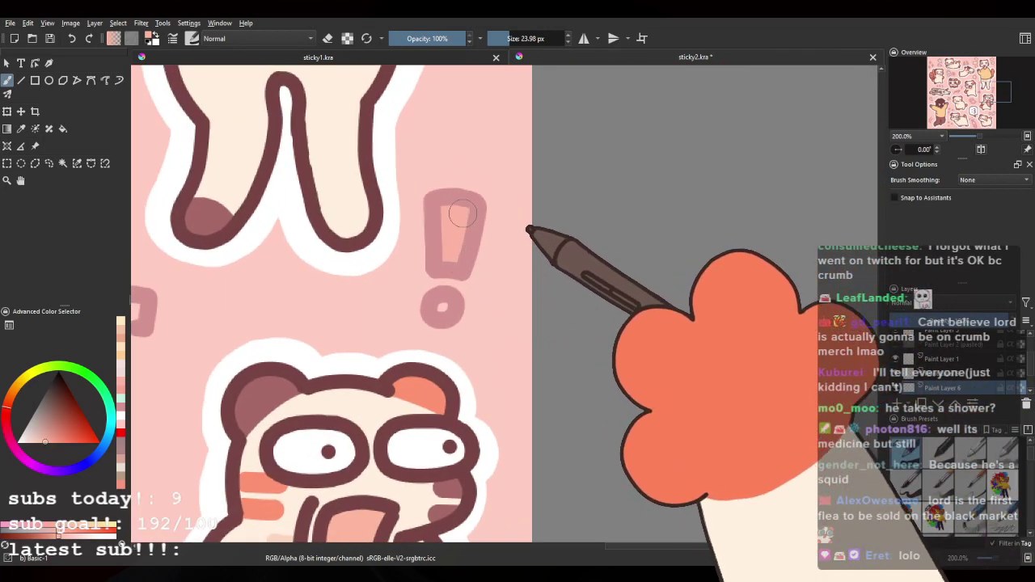
Step: Fill the small cat doodle above the speech bubble with a very pale pink
left_click_drag(310, 381, 630, 147)
left_click_drag(350, 269, 519, 265)
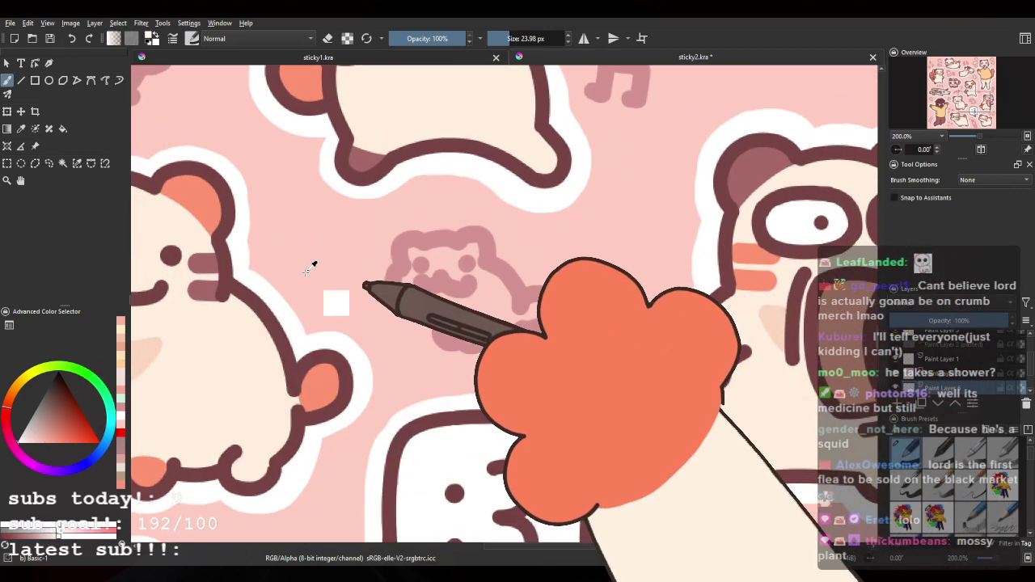
left_click_drag(437, 269, 433, 288)
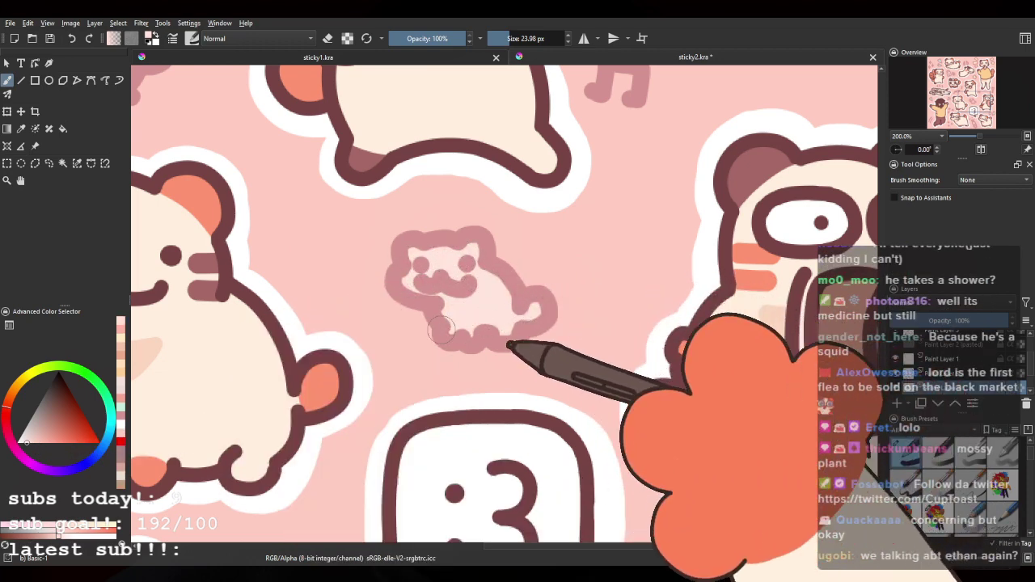
Step: Examine the severed-arm doodle and the colours already used on the other small doodles across the sheet
scroll(442, 330, "down", 4)
left_click_drag(505, 301, 532, 313)
left_click_drag(529, 409, 525, 301)
scroll(487, 367, "up", 1)
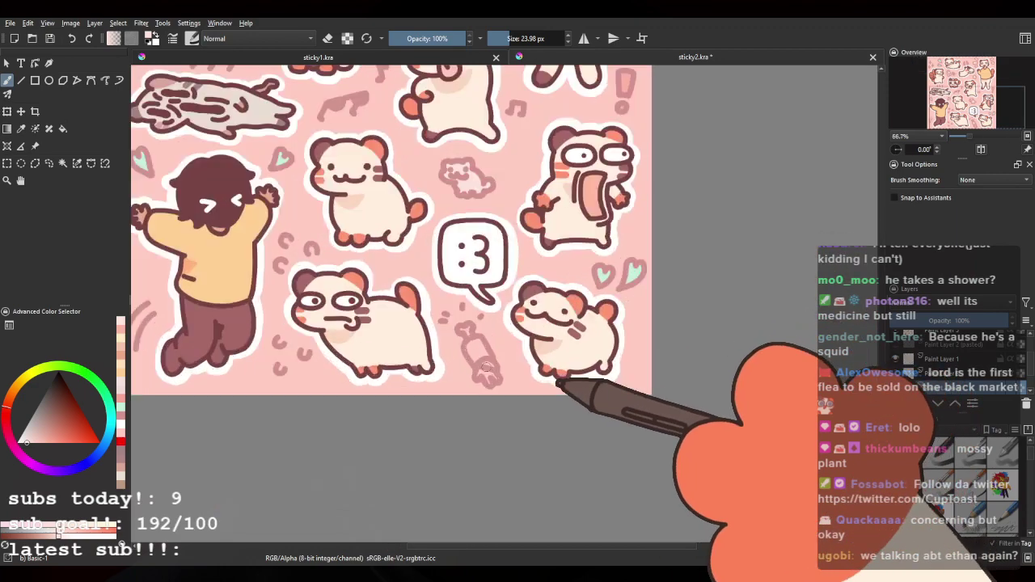
scroll(486, 368, "up", 3)
scroll(486, 293, "up", 1)
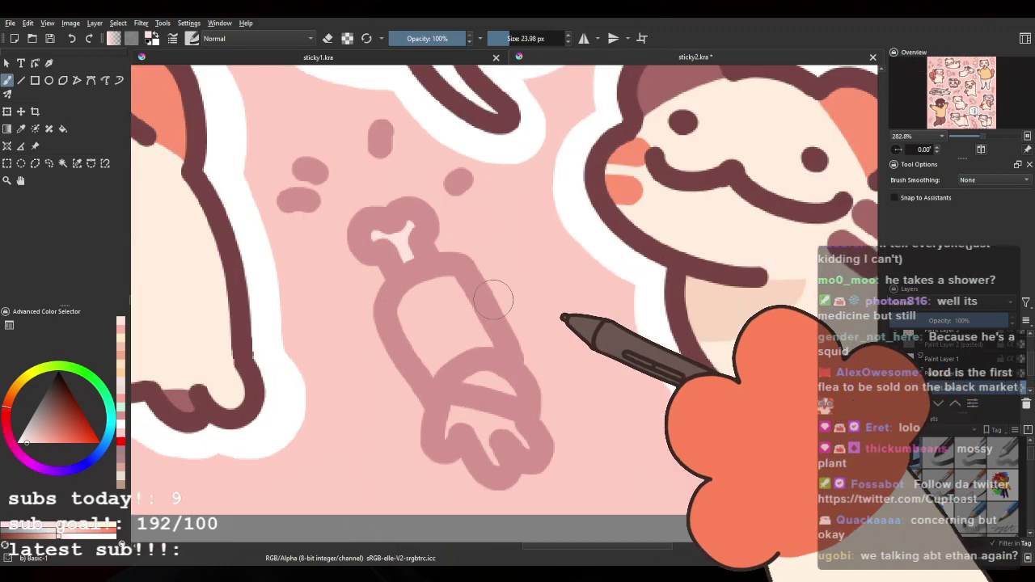
left_click_drag(286, 308, 619, 292)
left_click_drag(347, 290, 605, 299)
left_click_drag(489, 146, 444, 489)
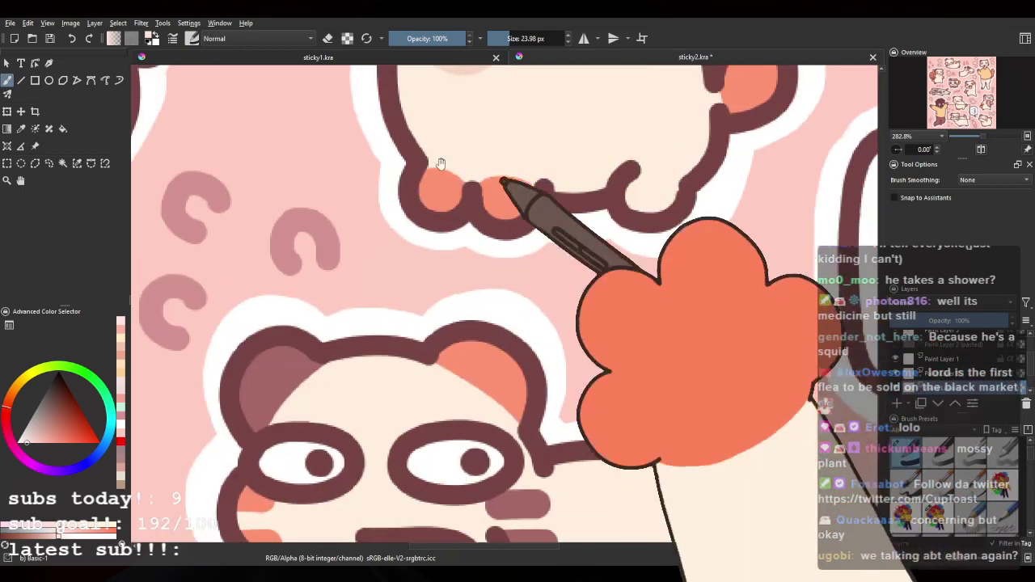
left_click_drag(441, 164, 444, 448)
left_click_drag(380, 97, 414, 249)
left_click_drag(264, 318, 545, 359)
left_click_drag(599, 129, 474, 376)
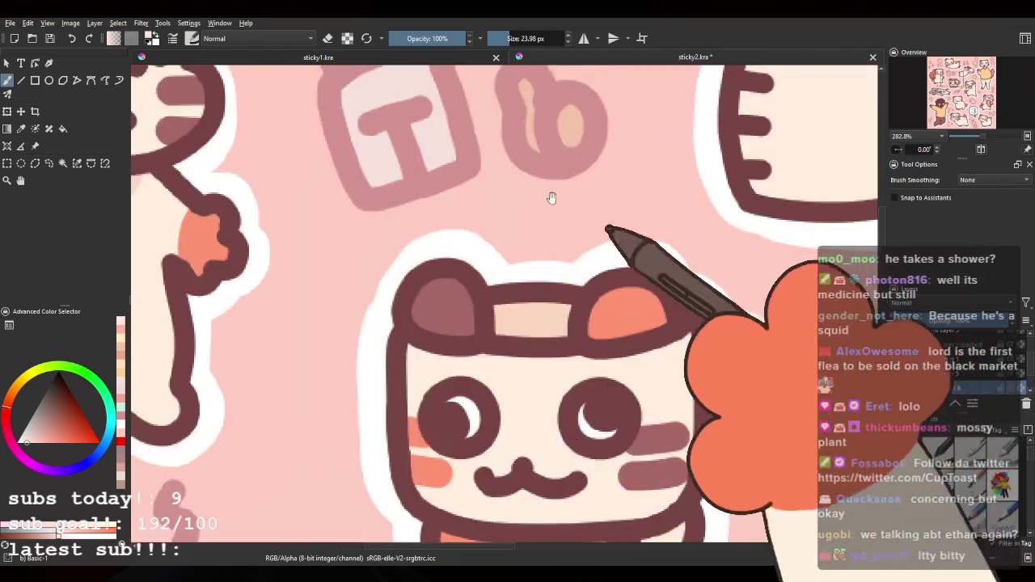
left_click_drag(550, 199, 506, 343)
left_click_drag(420, 240, 428, 289)
Step: Fill the hand and wrist gaps of the severed-arm doodle with a very pale skin tone
left_click(551, 328, "ctrl")
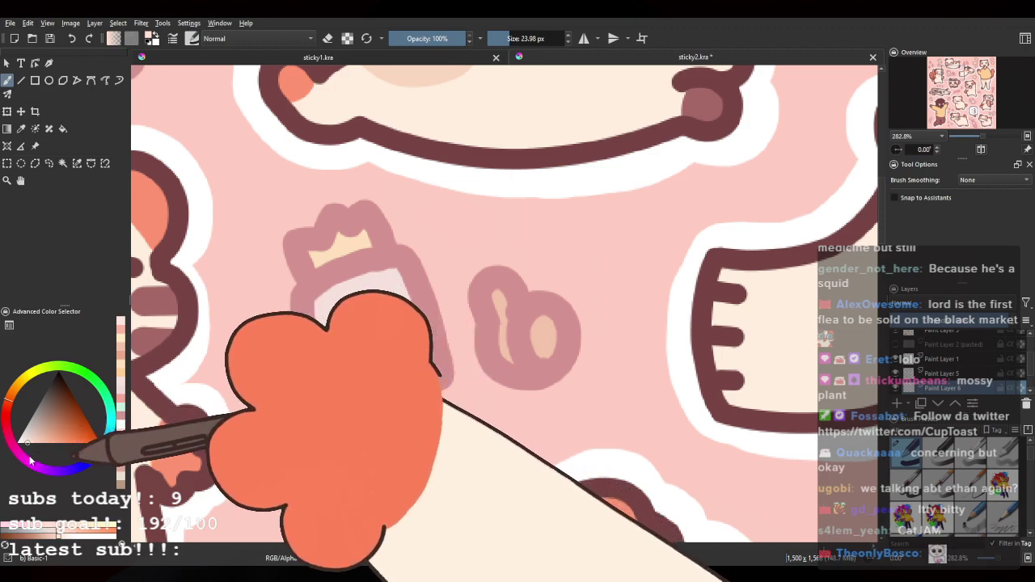
left_click_drag(542, 445, 372, 153)
left_click_drag(499, 372, 342, 162)
left_click_drag(477, 453, 340, 154)
left_click_drag(432, 359, 340, 257)
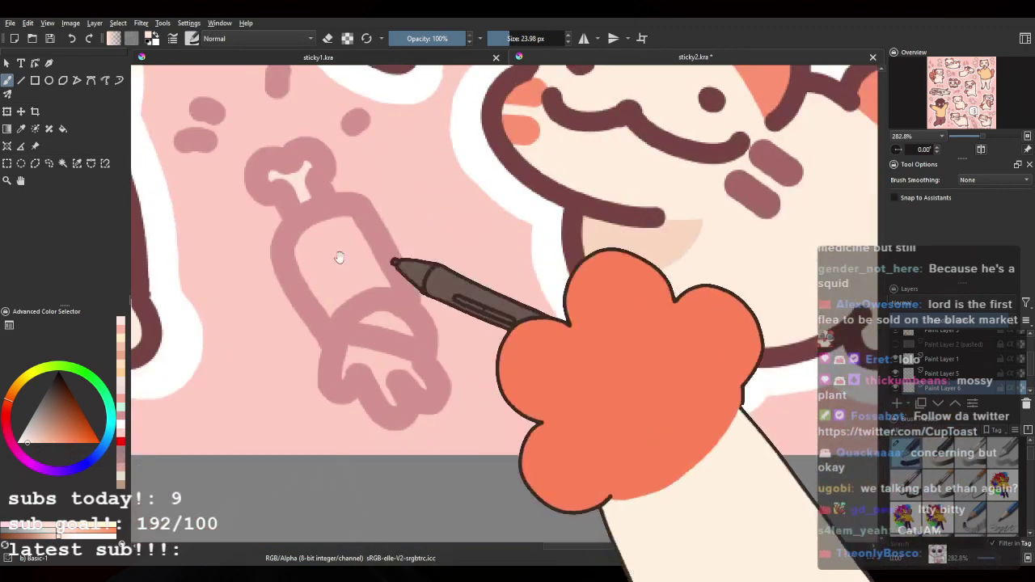
mouse_move(349, 356)
left_mouse_down()
mouse_move(356, 372)
mouse_move(403, 384)
left_mouse_up()
left_click_drag(342, 300, 353, 325)
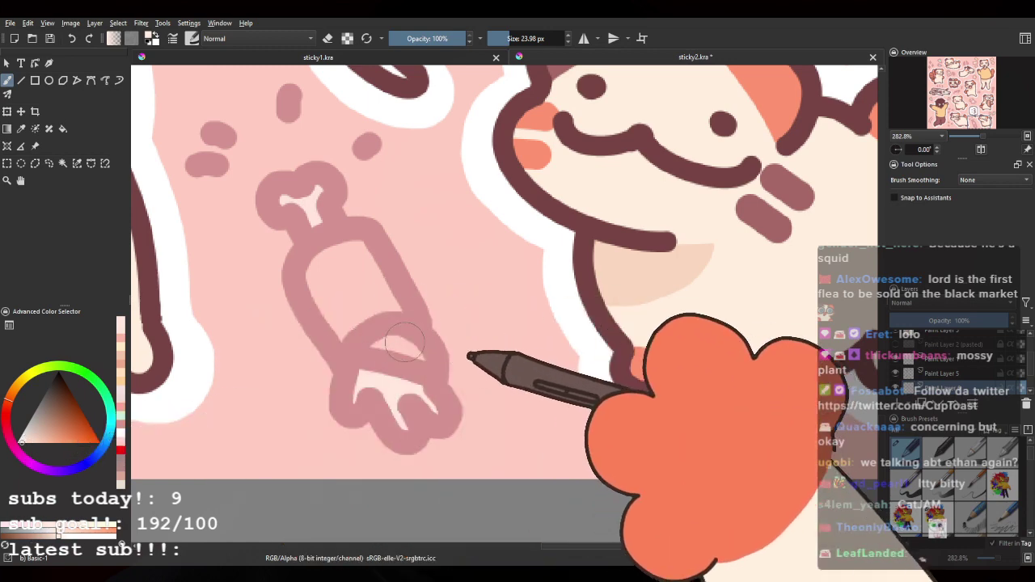
left_click_drag(423, 356, 444, 407)
Step: Choose a muted greyish beige and fill the middle section of the severed-arm doodle with it
left_click(40, 434)
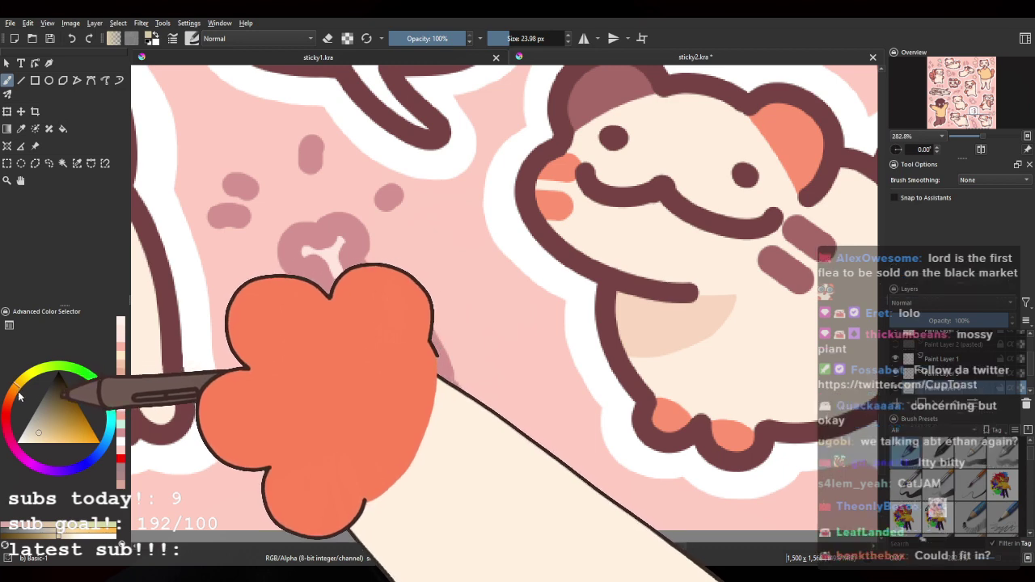
left_click(31, 436)
left_click_drag(343, 314, 357, 353)
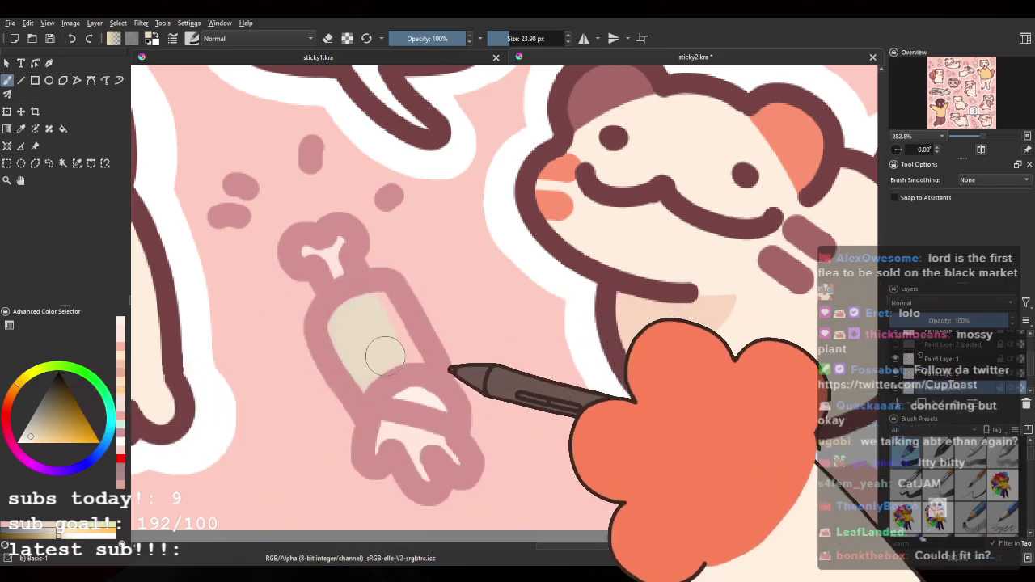
Step: Check the coloured severed-arm doodle both up close and as part of the whole sheet
key("1")
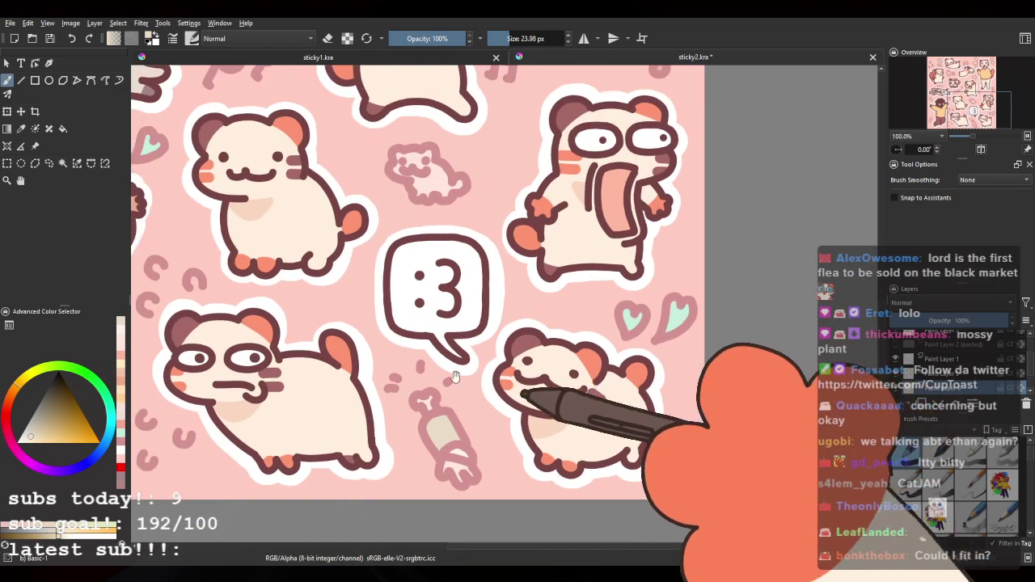
scroll(528, 299, "down", 1)
left_click_drag(528, 298, 651, 399)
scroll(692, 356, "down", 1)
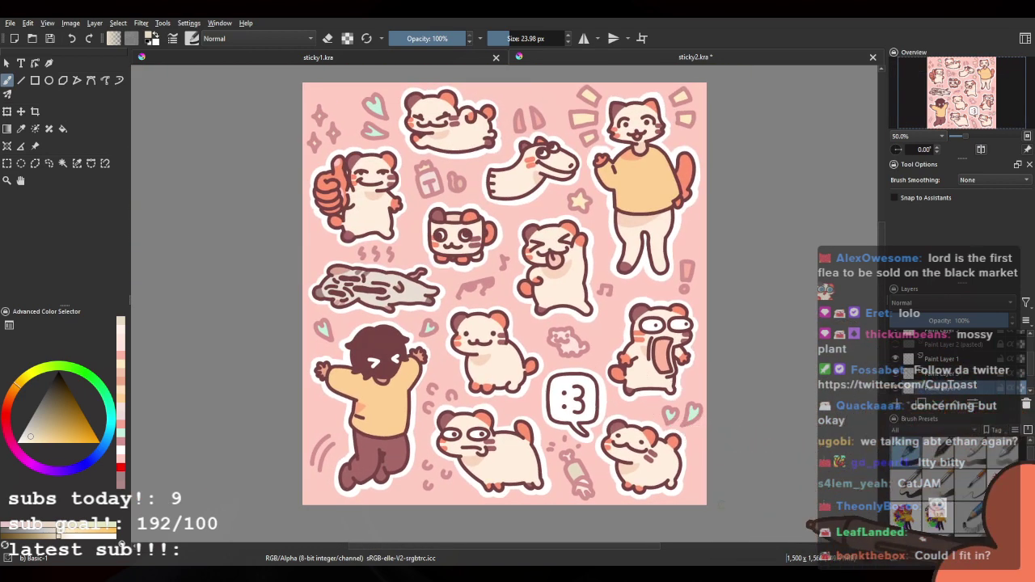
scroll(607, 490, "up", 3)
scroll(487, 456, "up", 3)
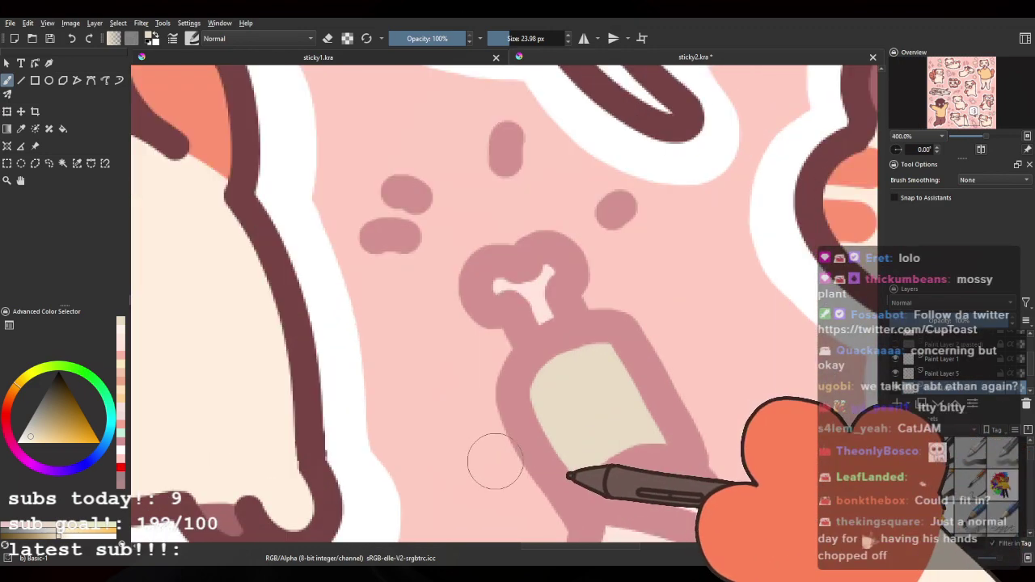
key("minus")
key("minus")
key("minus")
key("minus")
key("minus")
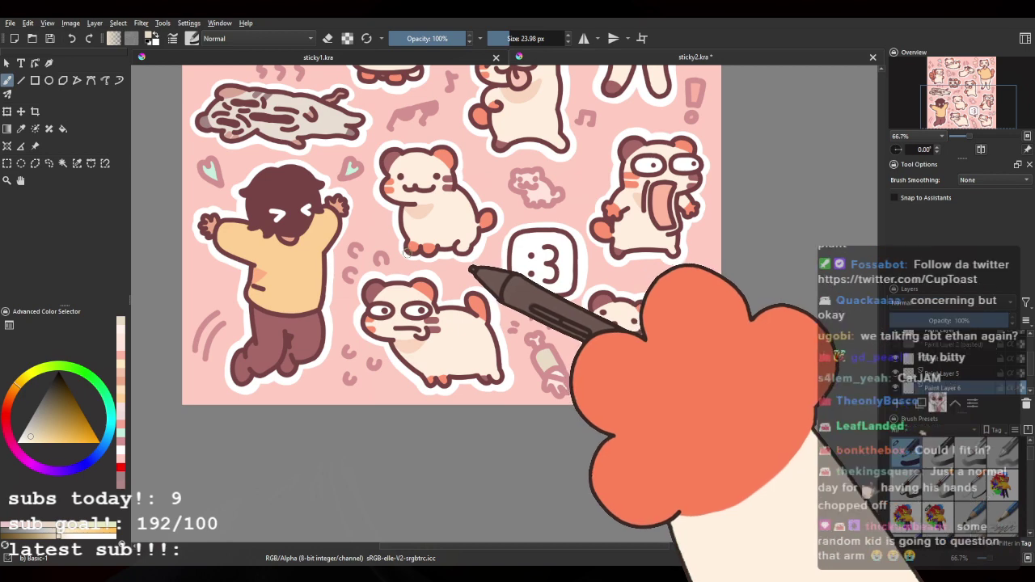
key("minus")
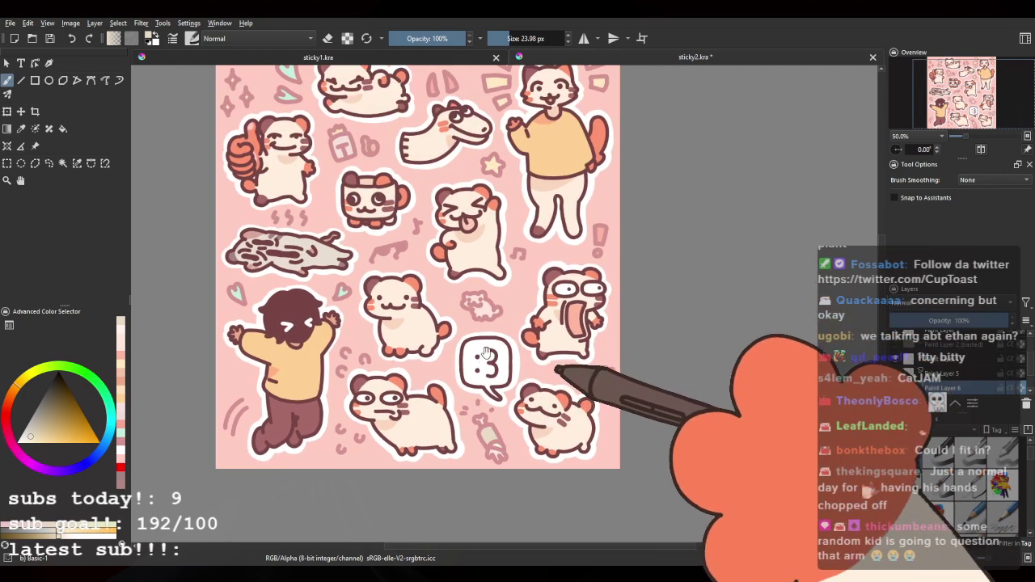
key("plus")
key("plus")
key("plus")
key("plus")
key("plus")
key("plus")
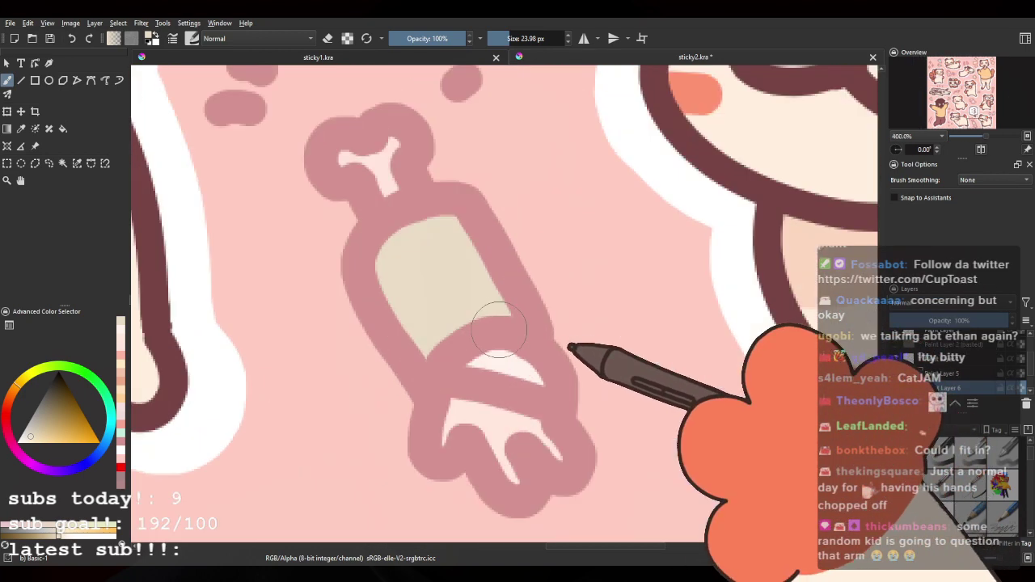
mouse_move(496, 232)
left_mouse_down()
mouse_move(259, 300)
mouse_move(537, 543)
mouse_move(450, 490)
mouse_move(482, 494)
mouse_move(723, 319)
mouse_move(702, 229)
mouse_move(663, 398)
mouse_move(526, 536)
mouse_move(197, 381)
mouse_move(706, 353)
mouse_move(709, 326)
mouse_move(668, 406)
mouse_move(777, 266)
mouse_move(859, 203)
left_mouse_up()
left_click(897, 149)
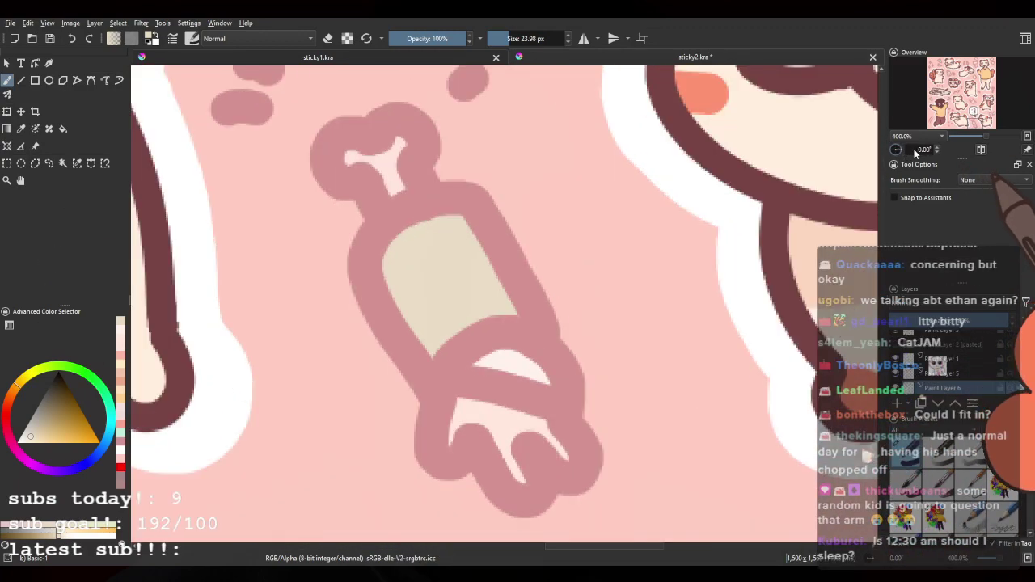
Step: Review the overall colour balance of the complete pink sticker sheet
scroll(368, 322, "down", 10)
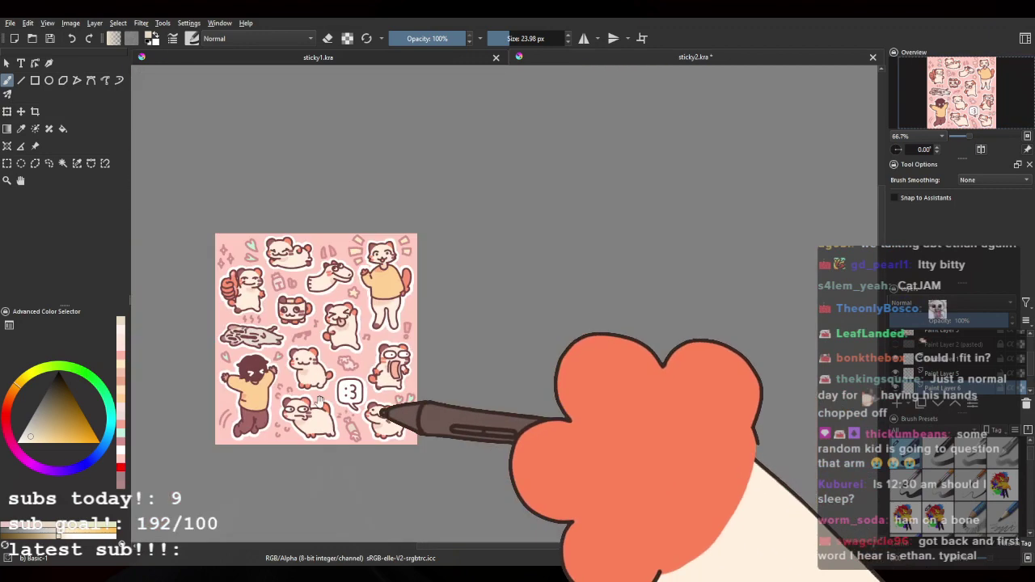
left_click_drag(361, 385, 391, 382)
scroll(396, 453, "up", 3)
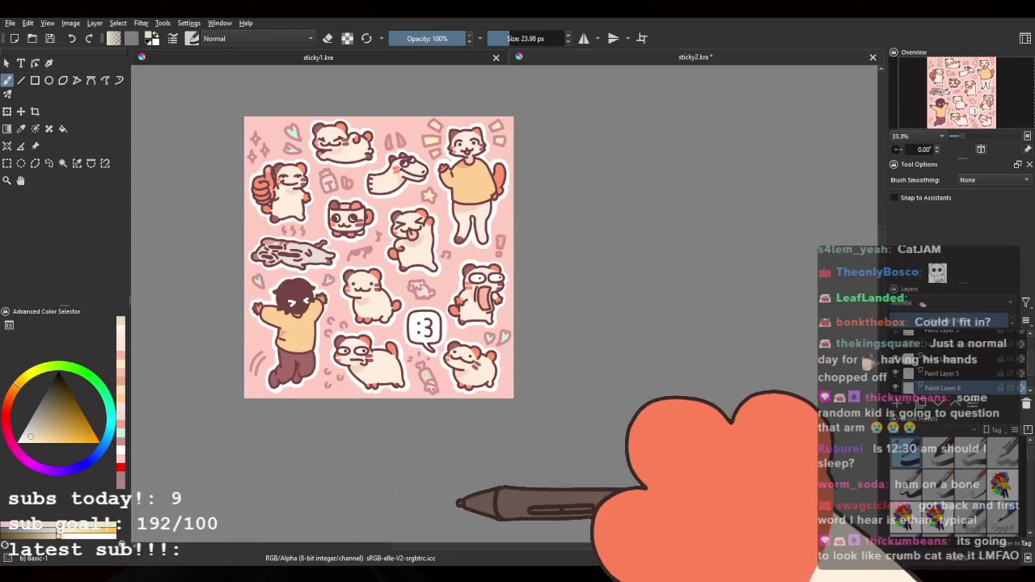
scroll(314, 296, "up", 3)
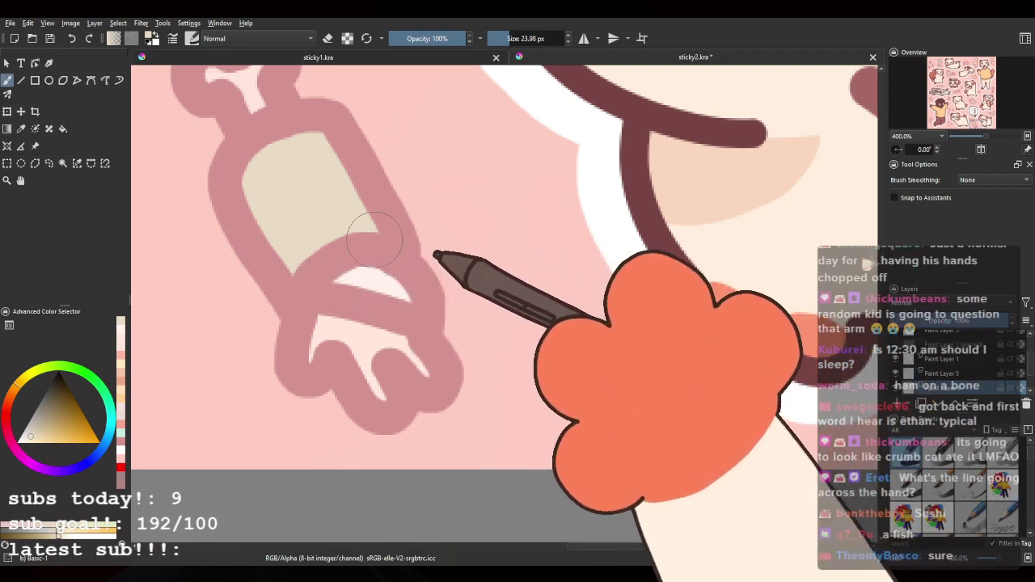
scroll(374, 240, "down", 4)
left_click_drag(414, 316, 525, 412)
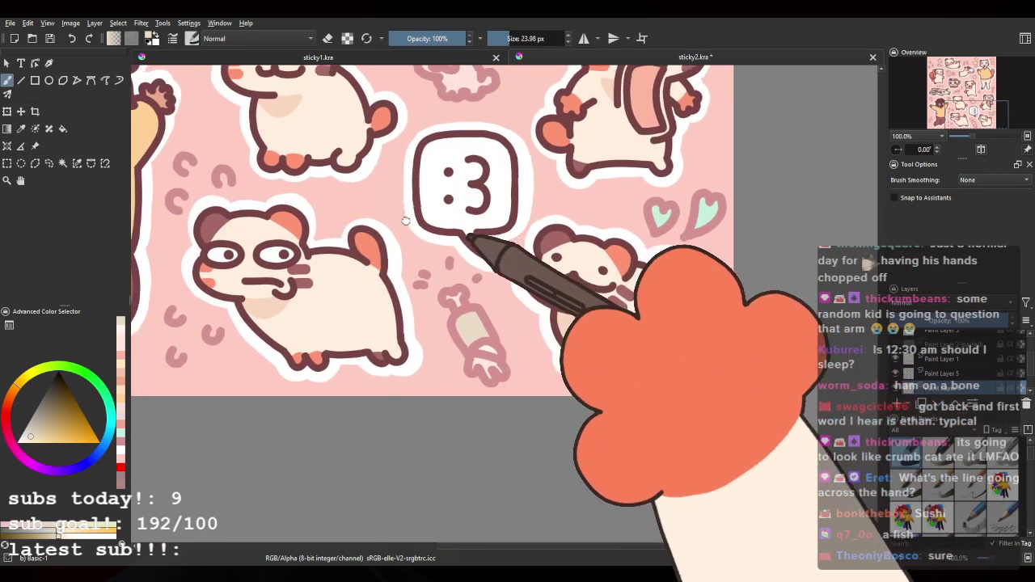
scroll(406, 220, "down", 4)
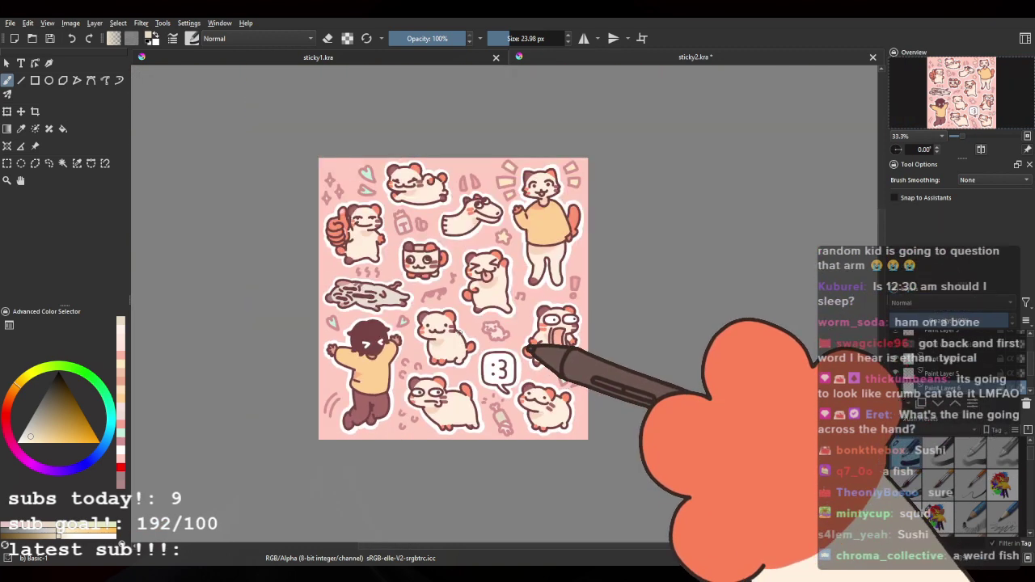
scroll(485, 242, "up", 1)
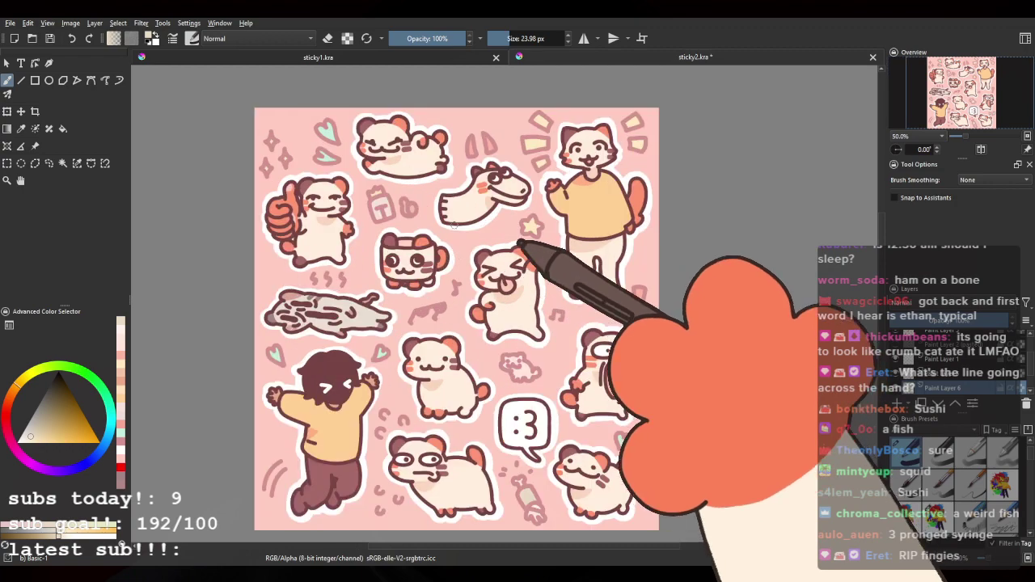
Step: Compare the pink sheet in sticky2.kra with the green sheet in sticky1.kra, viewing each in full
scroll(485, 186, "up", 5)
scroll(486, 186, "down", 6)
scroll(485, 242, "up", 1)
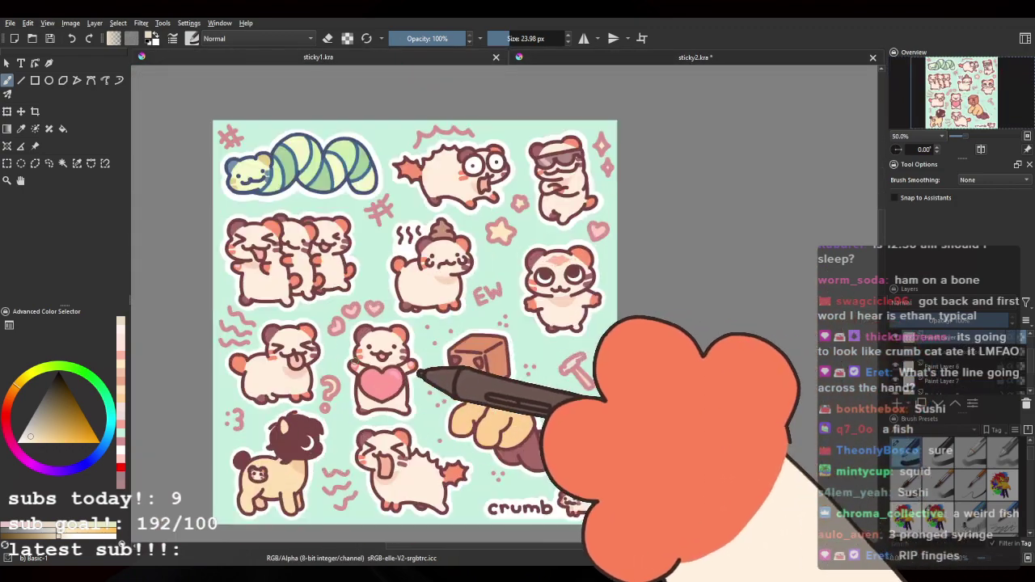
left_click(676, 57)
scroll(536, 170, "down", 1)
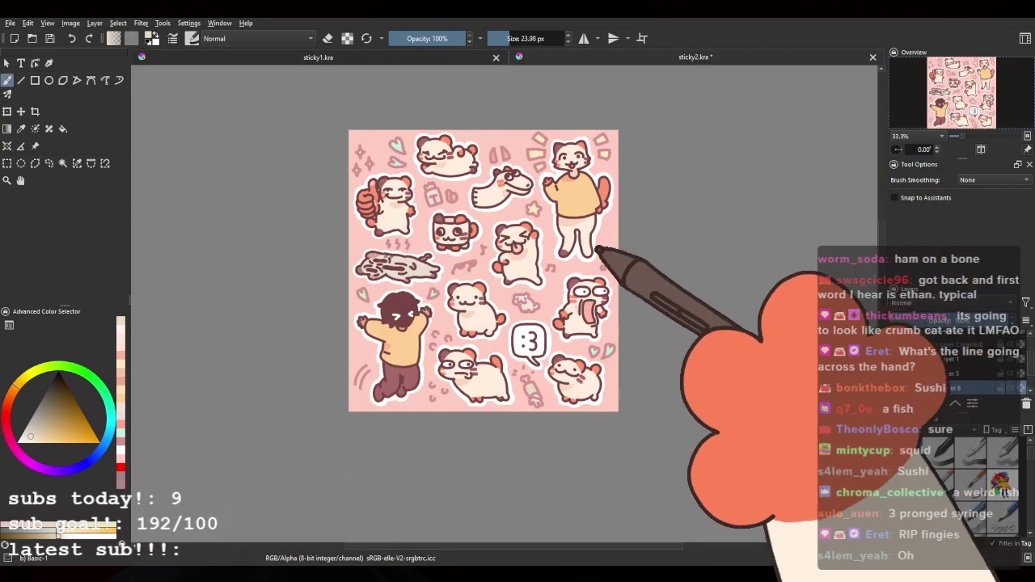
scroll(522, 234, "up", 1)
scroll(542, 211, "down", 1)
scroll(639, 145, "up", 1)
scroll(598, 162, "down", 1)
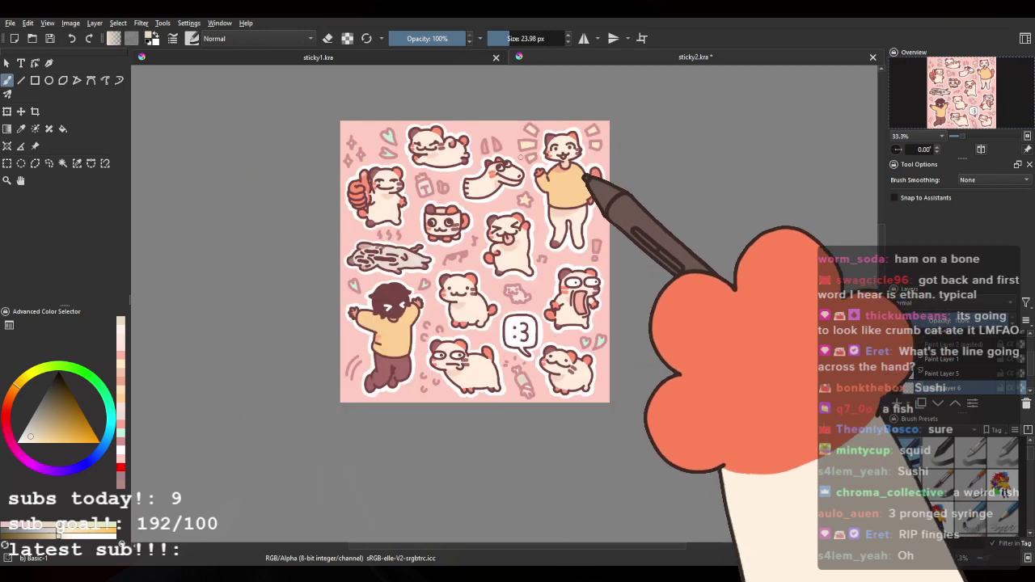
scroll(566, 161, "up", 1)
left_click(393, 54)
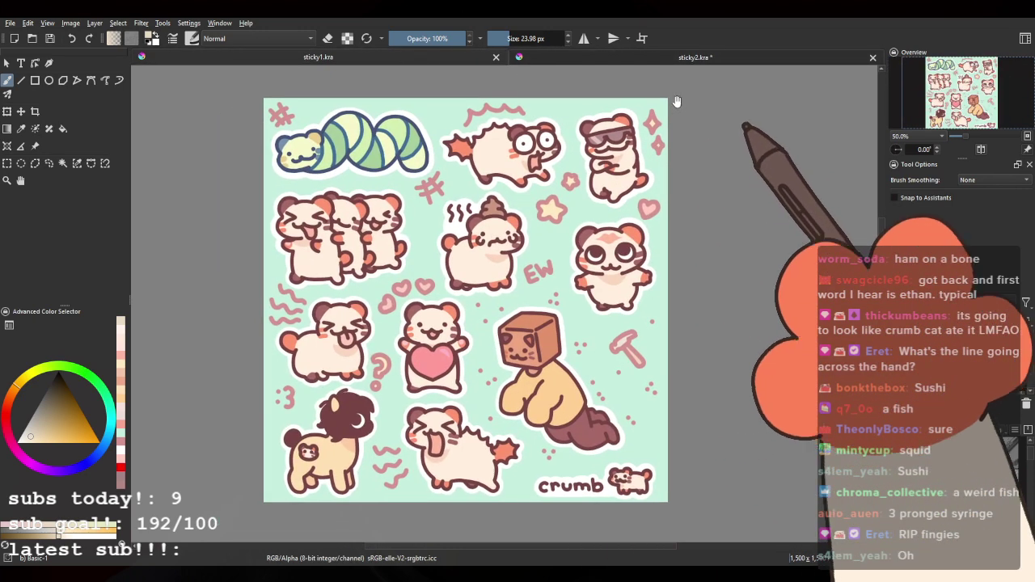
left_click(674, 57)
left_click(424, 58)
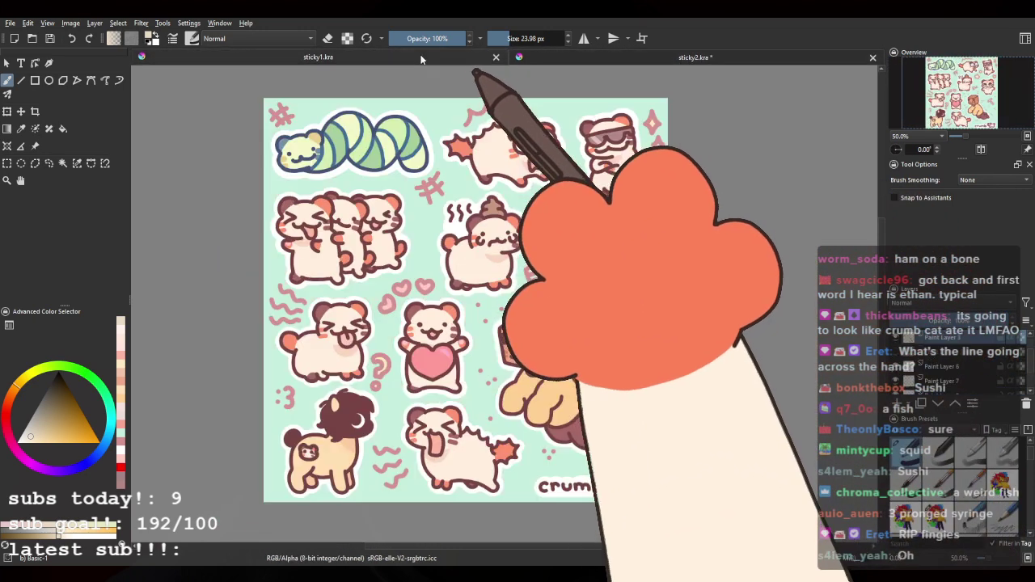
left_click(600, 56)
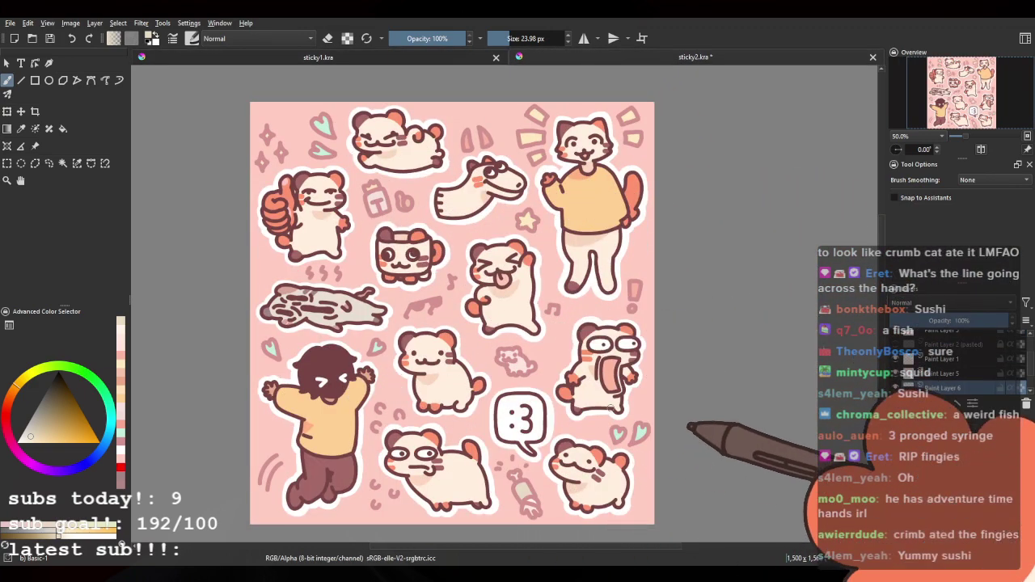
left_click(467, 58)
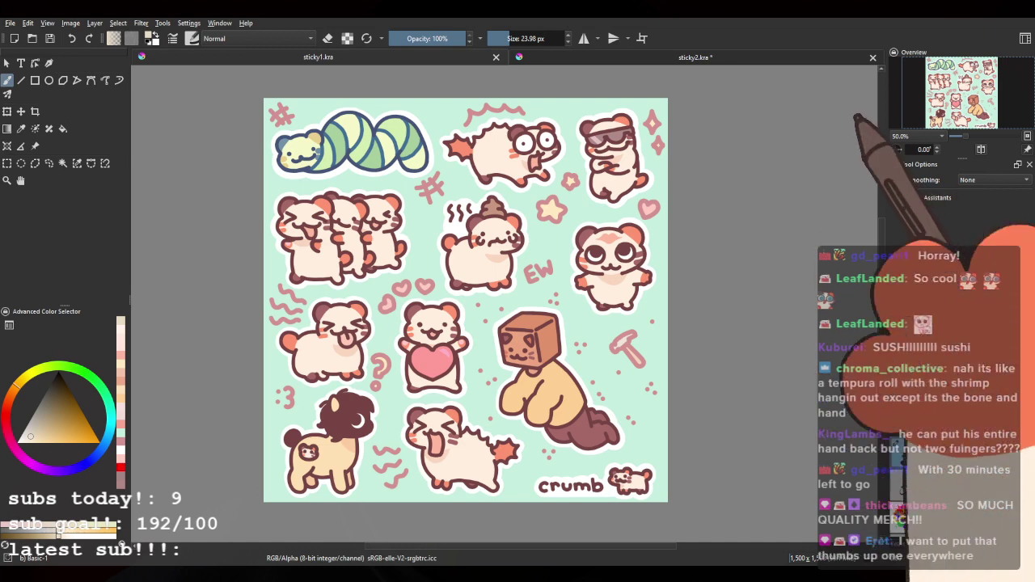
Step: On Paint Layer 3 of sticky2.kra, paint the squinting, tongue-out sticker's raised paw with the pale pink sampled from the thumbs-up sticker's thumbnail
left_click(757, 56)
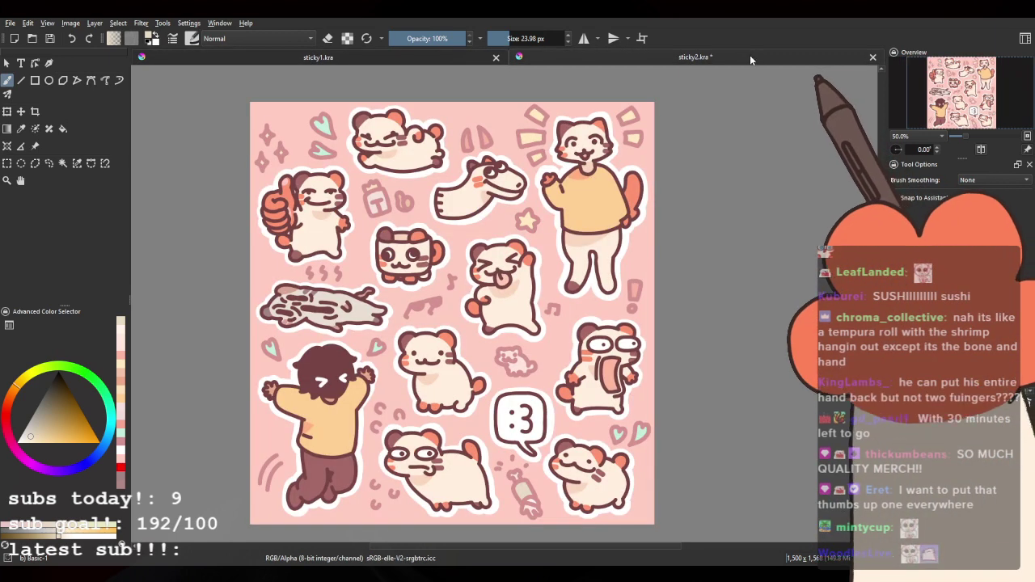
scroll(263, 168, "up", 4)
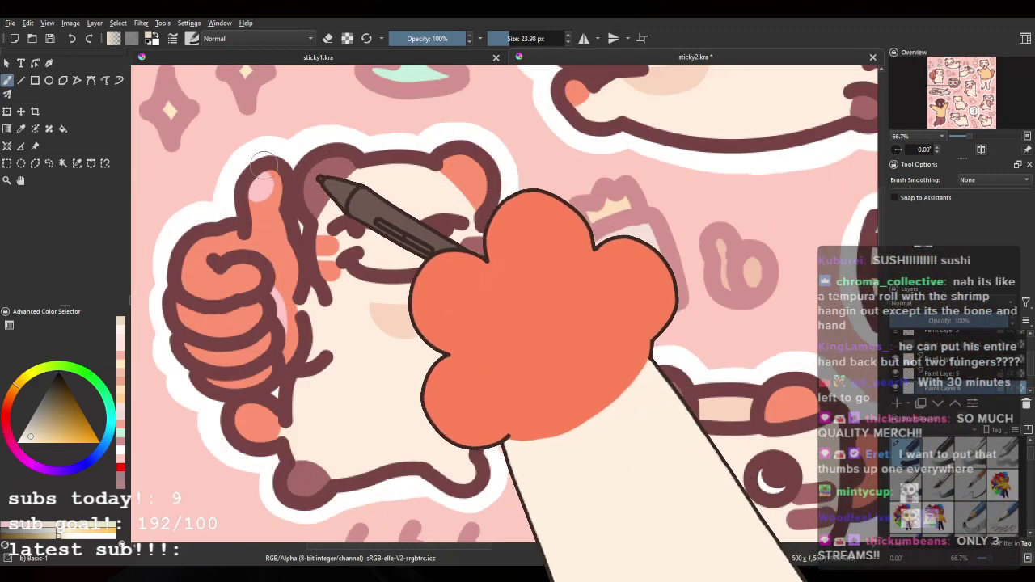
left_click(259, 180, "ctrl")
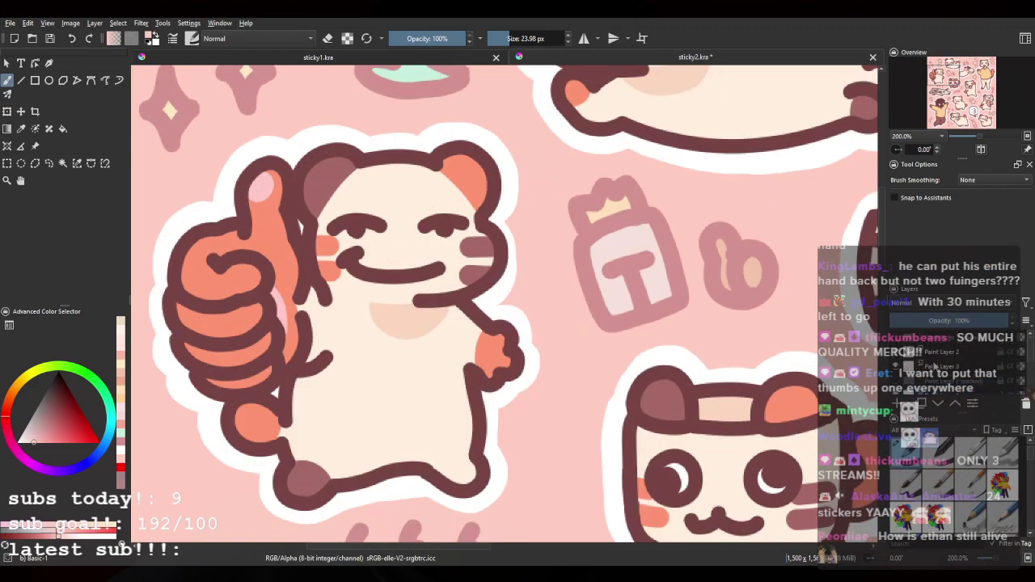
left_click(936, 367)
scroll(409, 181, "down", 5)
scroll(481, 190, "up", 5)
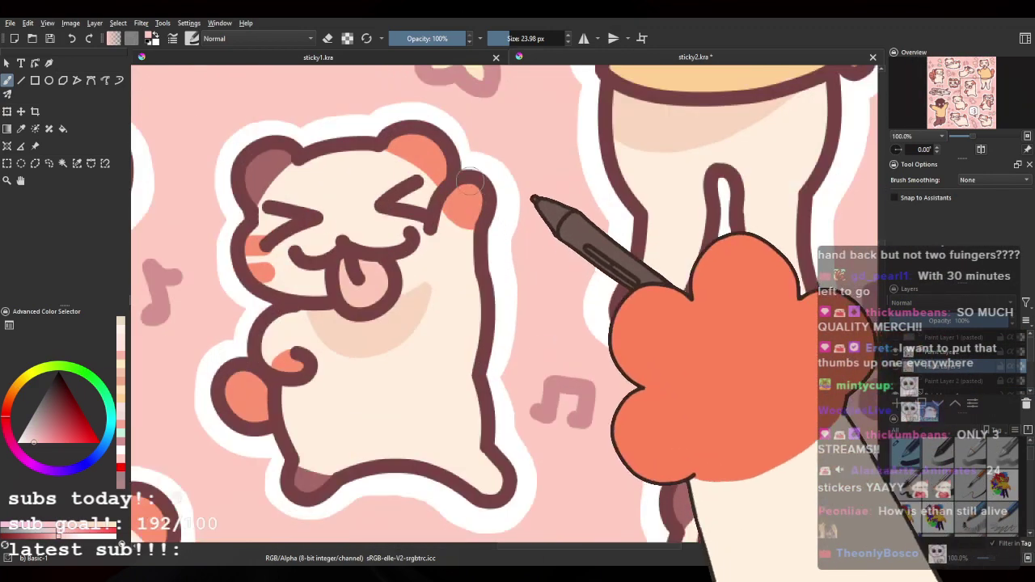
scroll(469, 185, "up", 4)
left_click_drag(468, 220, 446, 219)
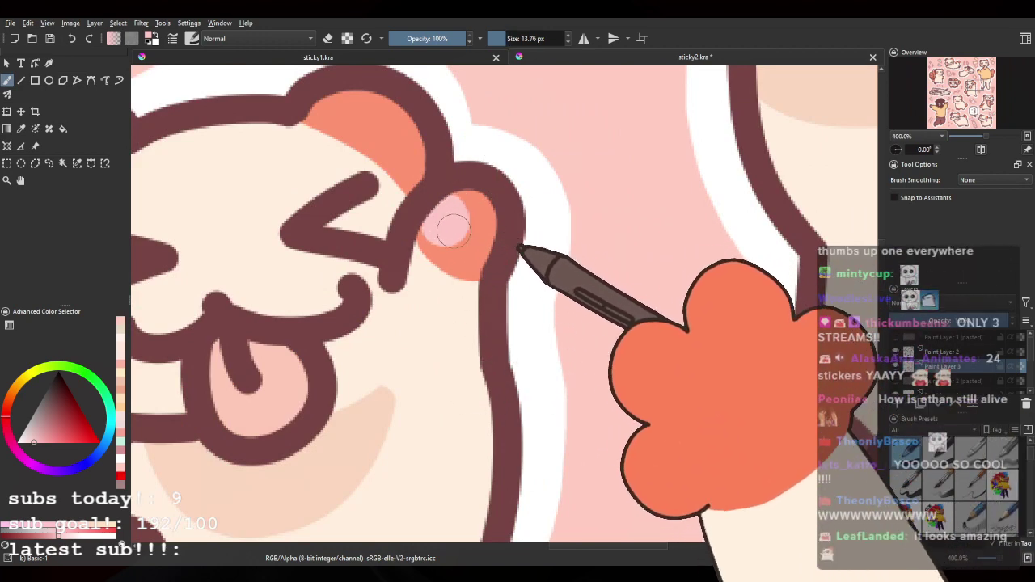
Step: Review the complete pink sticker sheet with the newly painted paw highlight in place
scroll(457, 238, "down", 7)
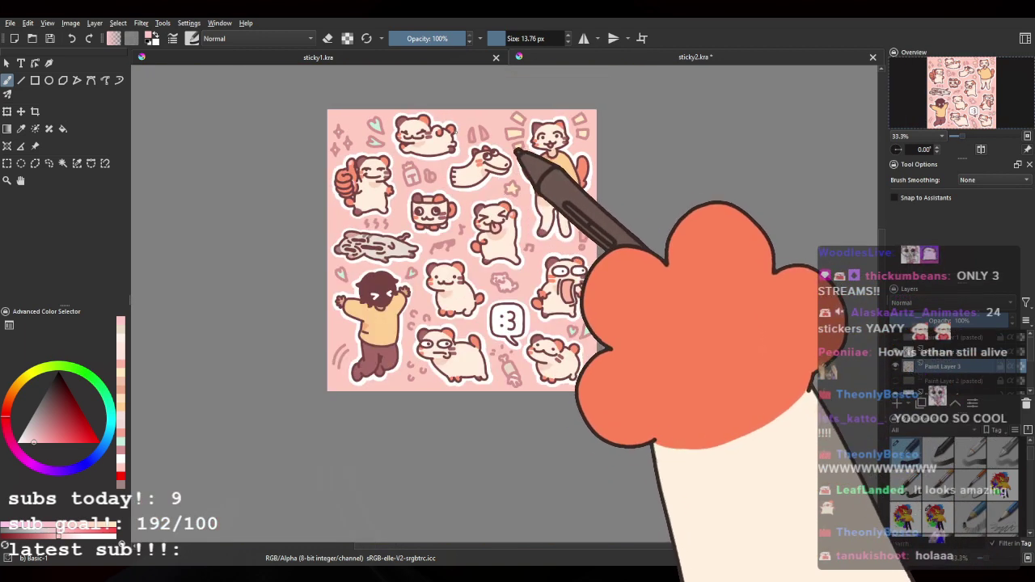
scroll(448, 156, "up", 1)
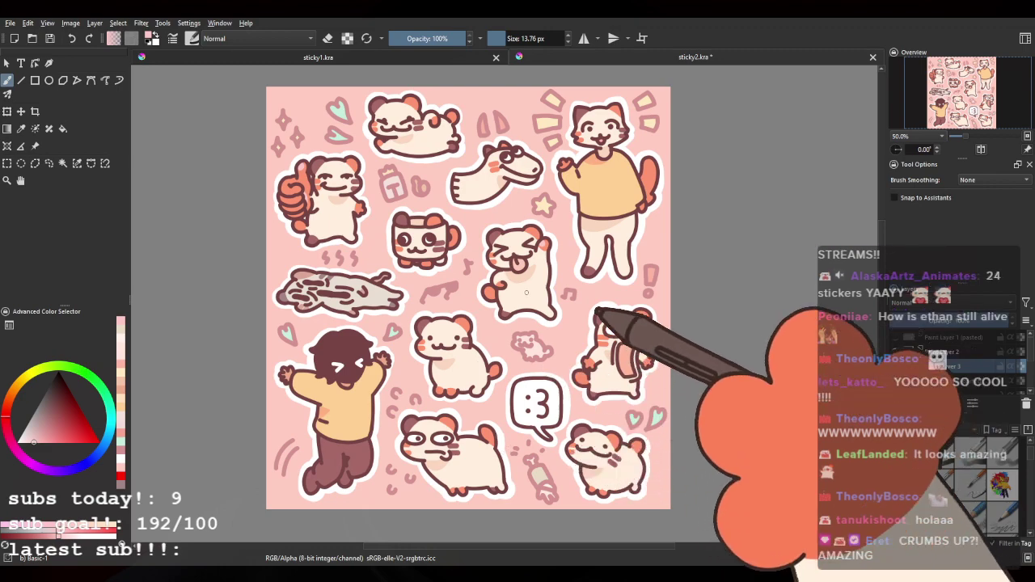
scroll(368, 288, "up", 1)
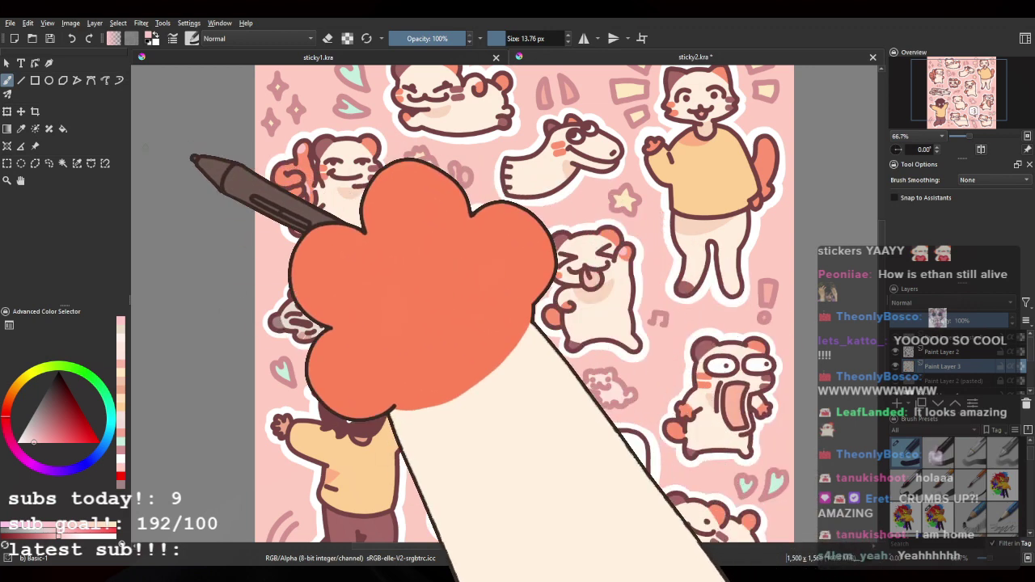
scroll(184, 149, "down", 1)
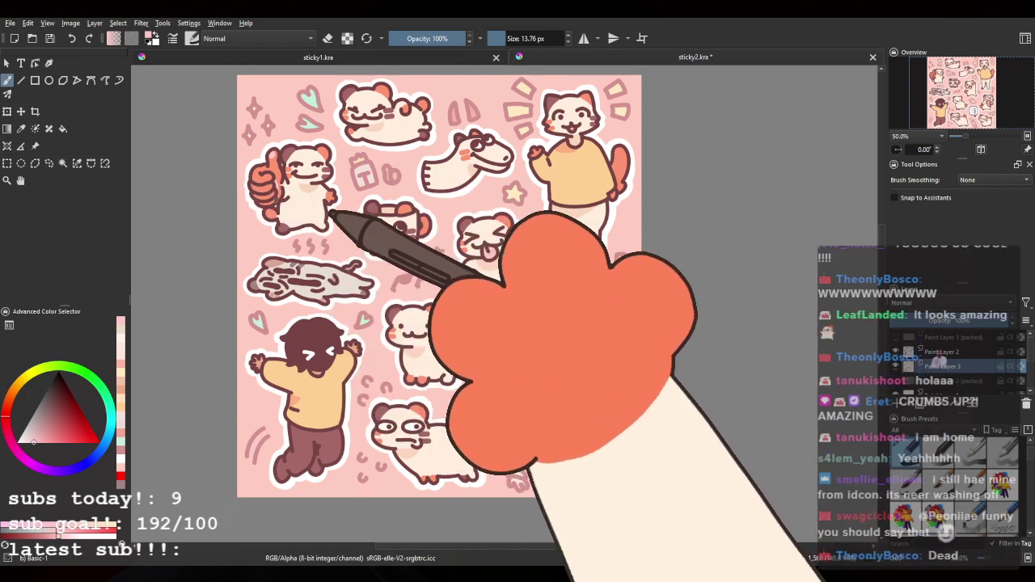
scroll(276, 205, "down", 2)
scroll(303, 221, "up", 2)
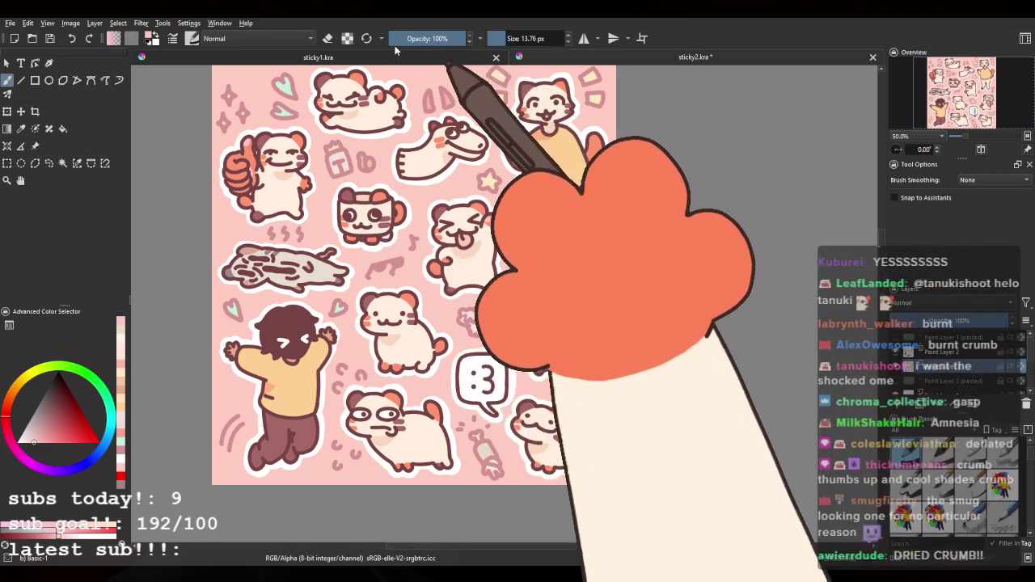
Step: Examine the sunglasses sticker in sticky1.kra up close and view the green sheet as a whole
left_click(386, 57)
scroll(657, 115, "up", 3)
scroll(657, 115, "up", 1)
scroll(445, 185, "up", 3)
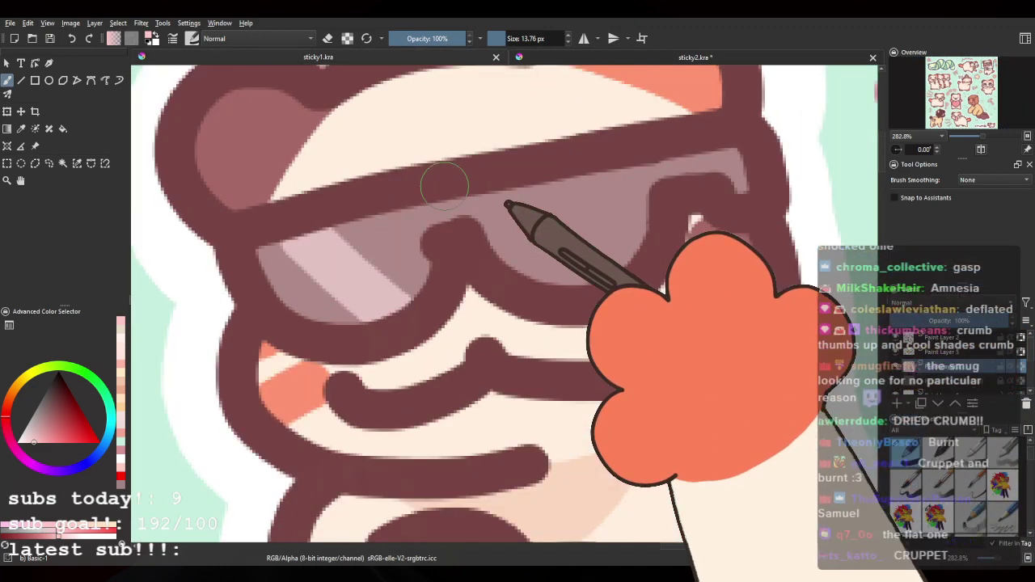
scroll(433, 204, "down", 8)
scroll(261, 293, "up", 1)
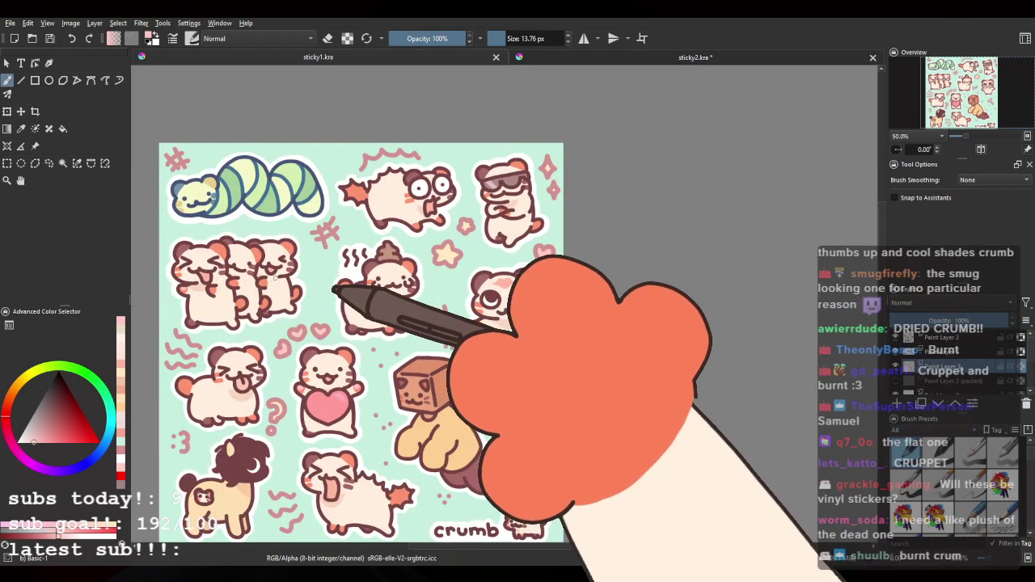
scroll(335, 288, "down", 3)
scroll(347, 324, "up", 3)
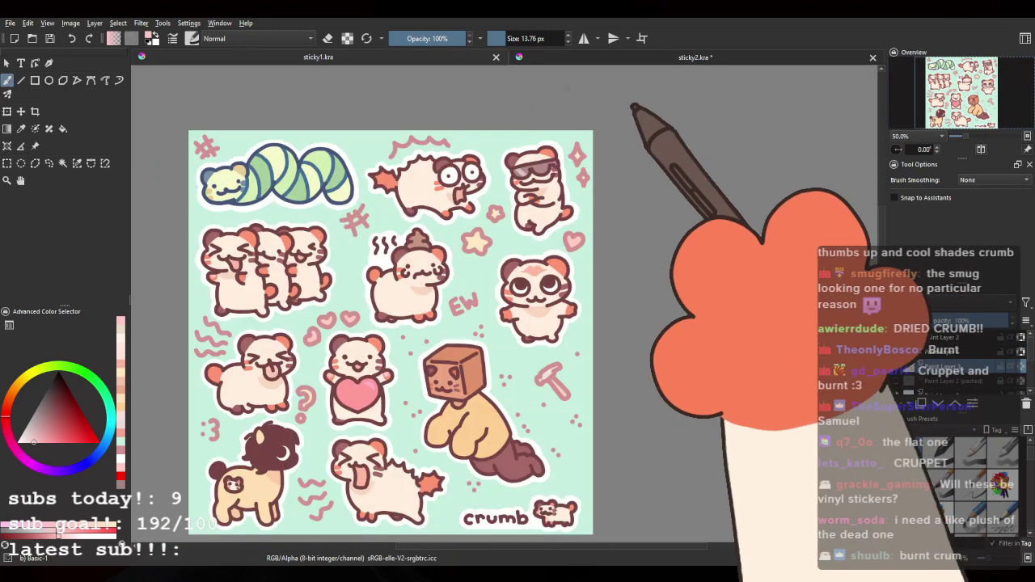
Step: Alternate between the sticky1.kra and sticky2.kra sheets, comparing their overall look at full view
key("ctrl+Tab")
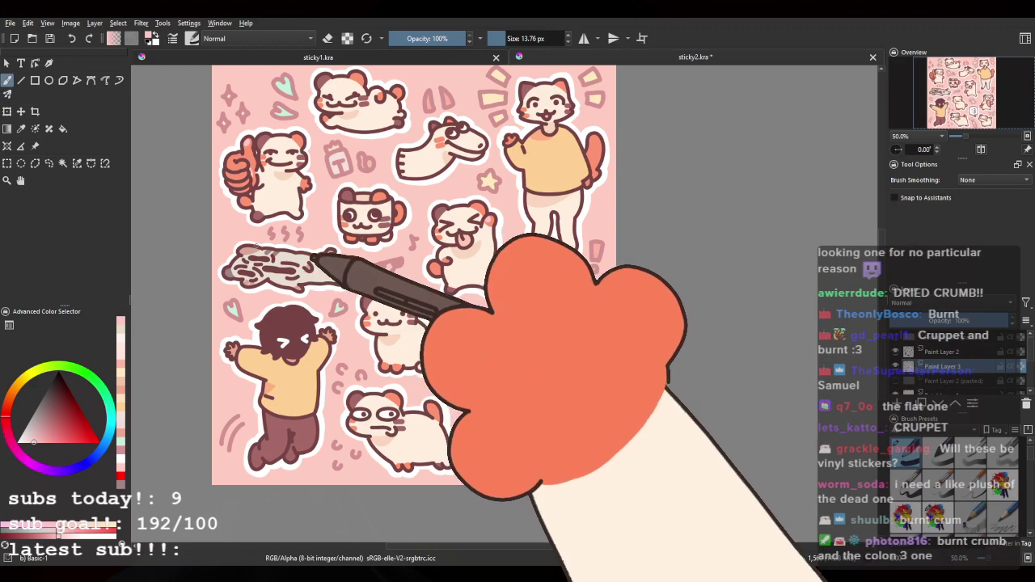
left_click(520, 57)
scroll(542, 198, "down", 1)
scroll(380, 270, "up", 1)
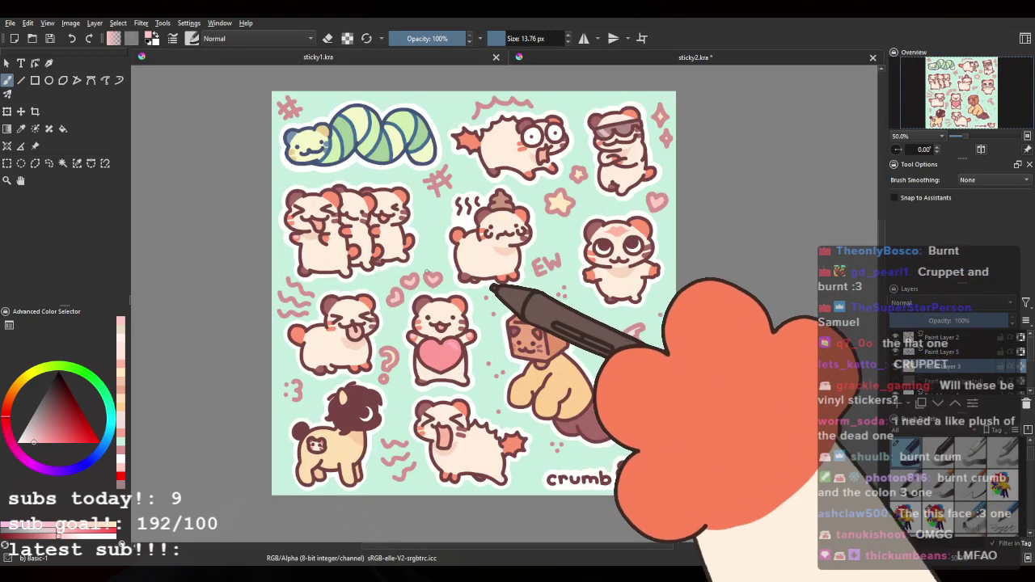
key("ctrl+Tab")
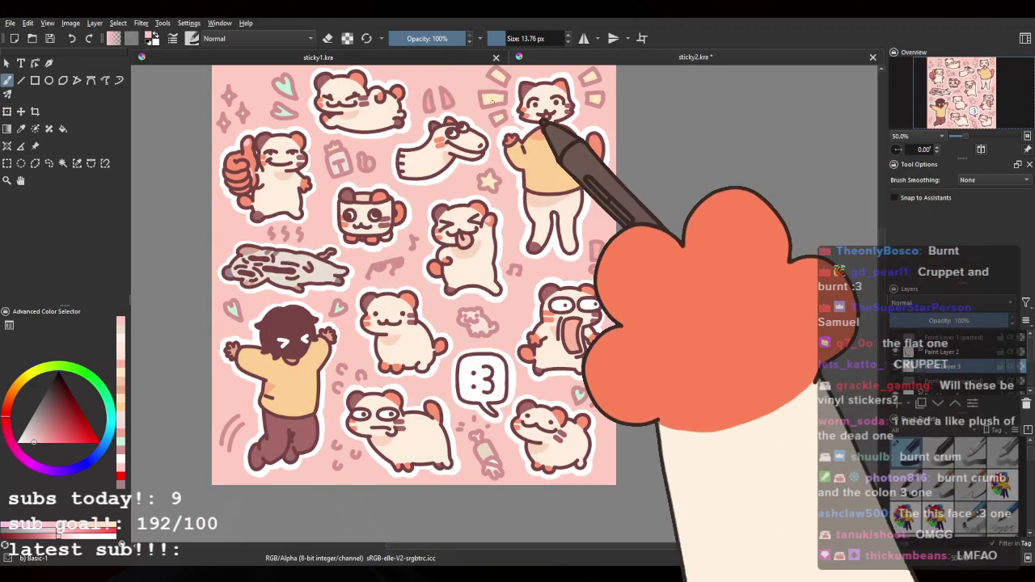
scroll(442, 153, "down", 1)
scroll(316, 77, "up", 1)
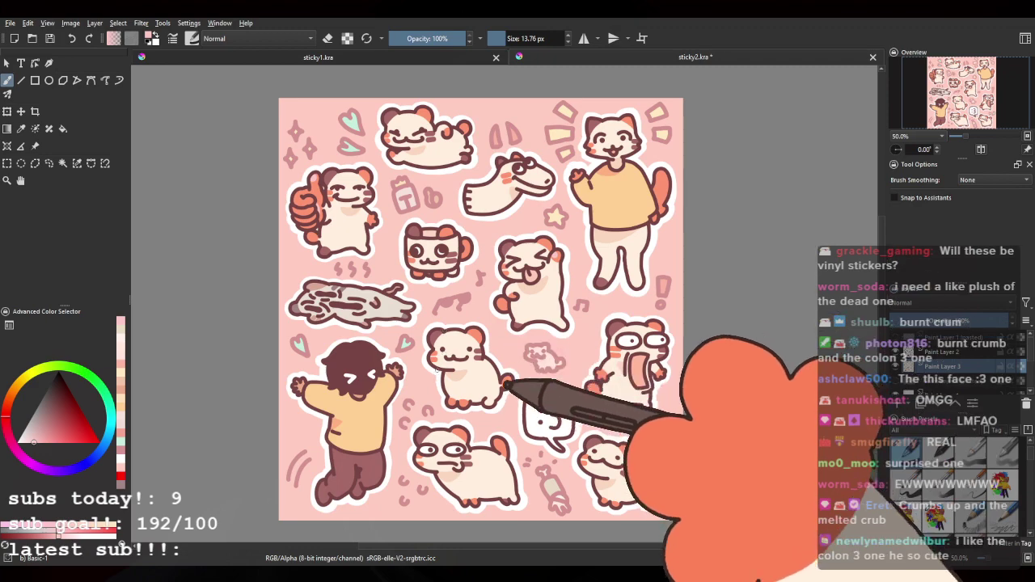
scroll(443, 251, "up", 2)
scroll(443, 250, "down", 2)
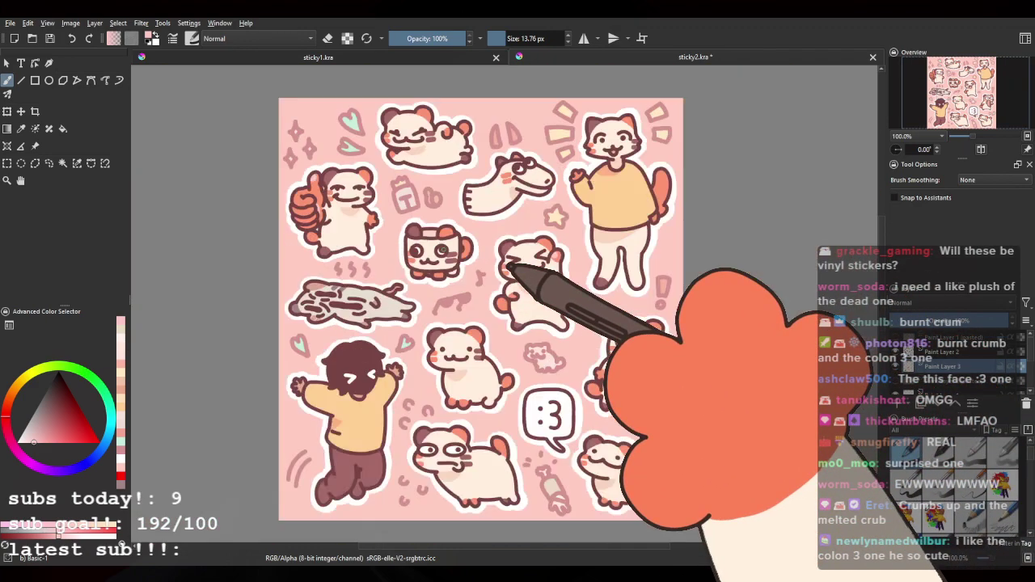
scroll(443, 251, "down", 2)
scroll(481, 267, "up", 2)
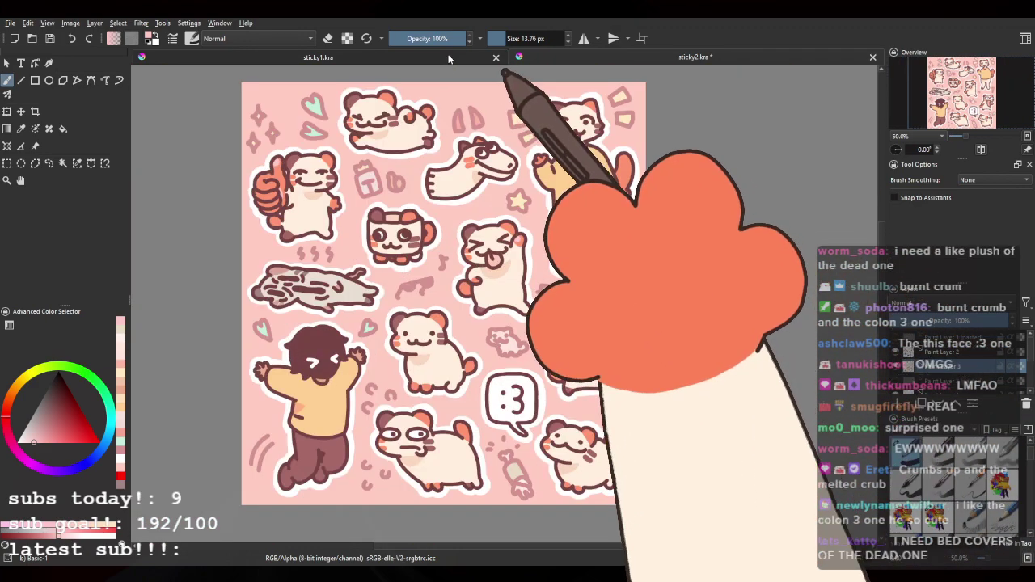
Step: Save sticky2.kra and close both sticker sheet documents
key("ctrl+s")
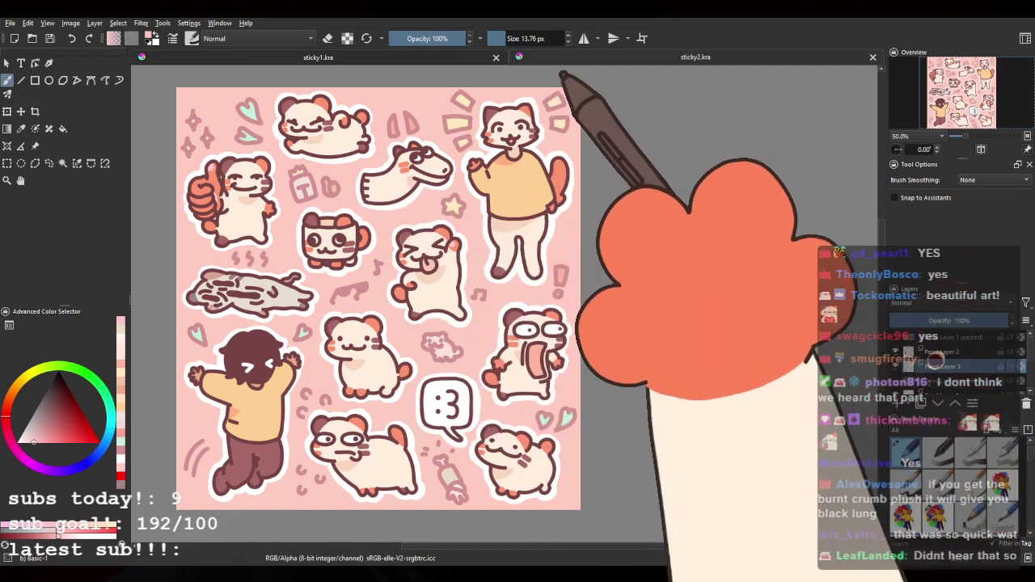
left_click(496, 57)
left_click(872, 56)
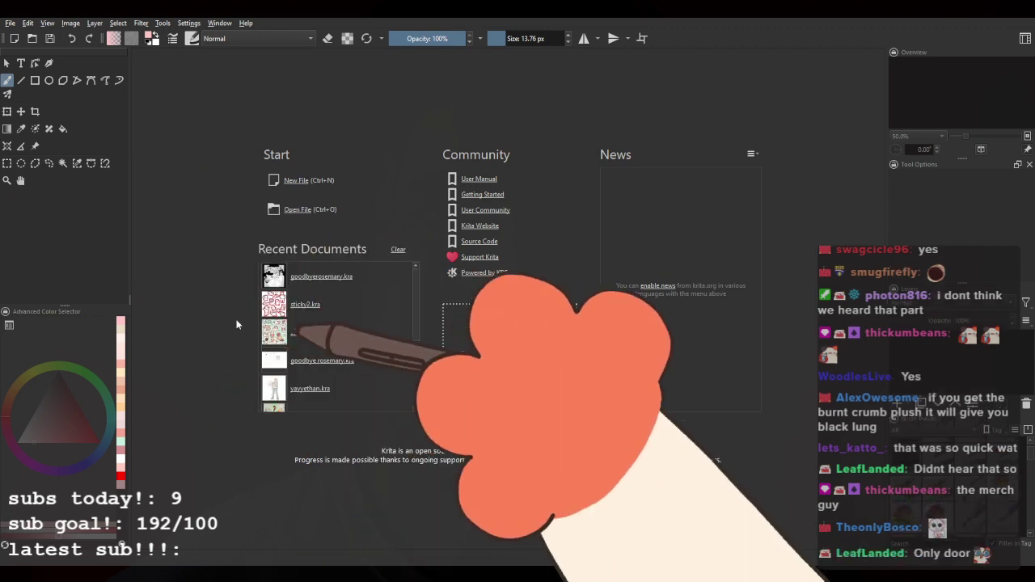
Step: Open the illustration goodbyerosemary.kra and the sticker sheet stuck.kra
left_click(330, 278)
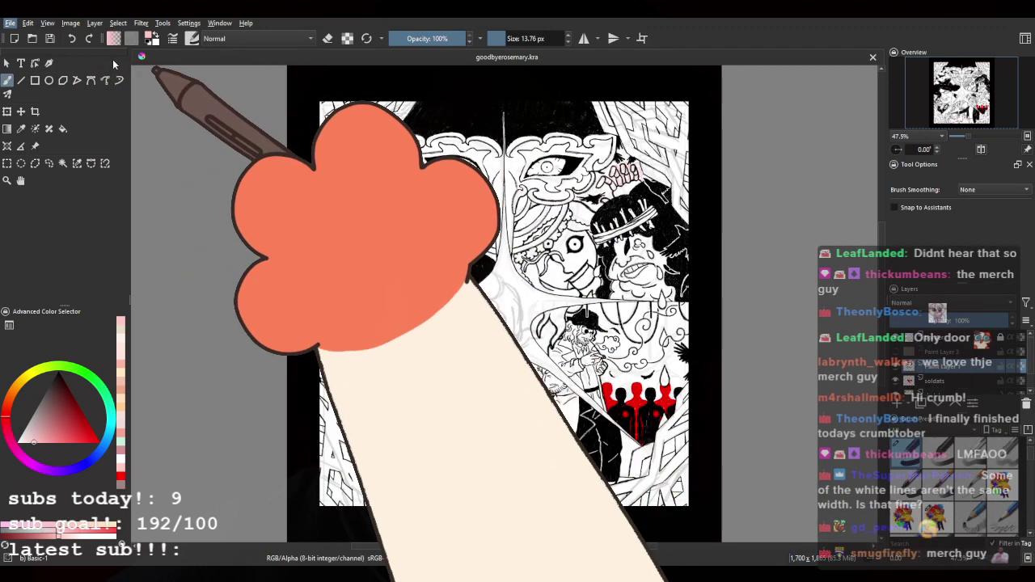
left_click(615, 360)
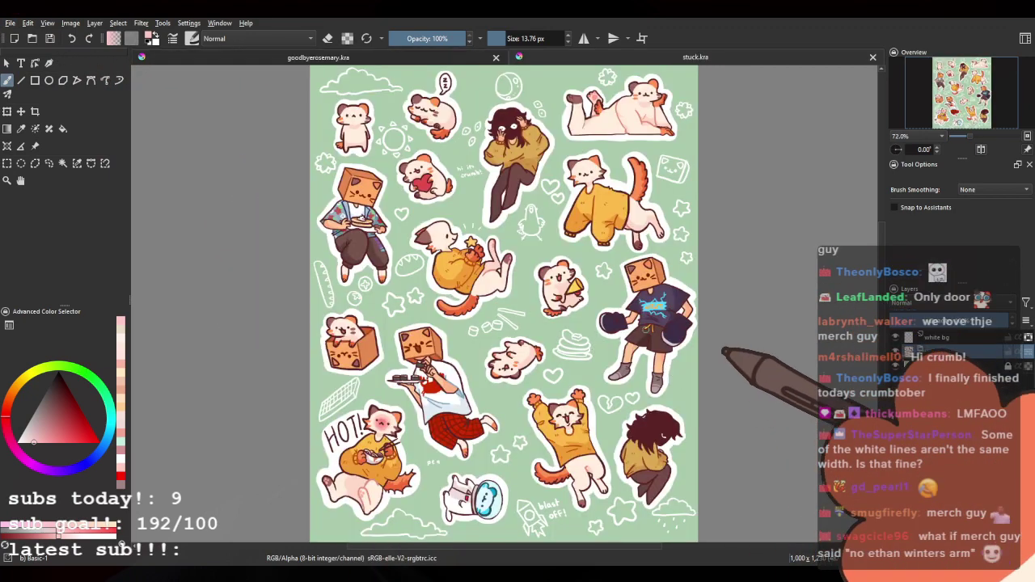
Step: Examine the stickers and white doodles in stuck.kra both up close and as a whole, and close that file
scroll(627, 328, "up", 3)
scroll(470, 296, "up", 1)
scroll(470, 294, "up", 4)
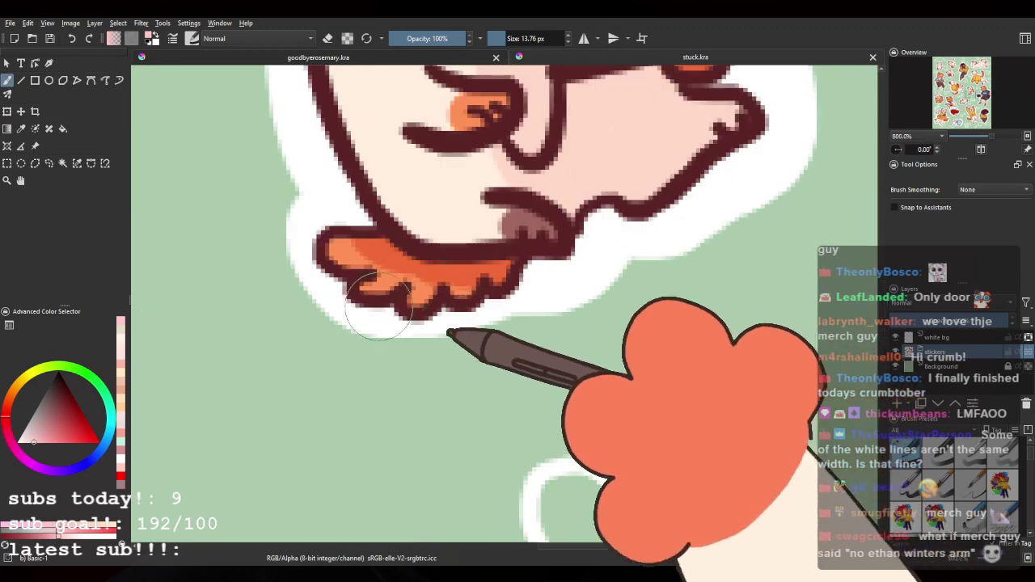
scroll(490, 311, "down", 7)
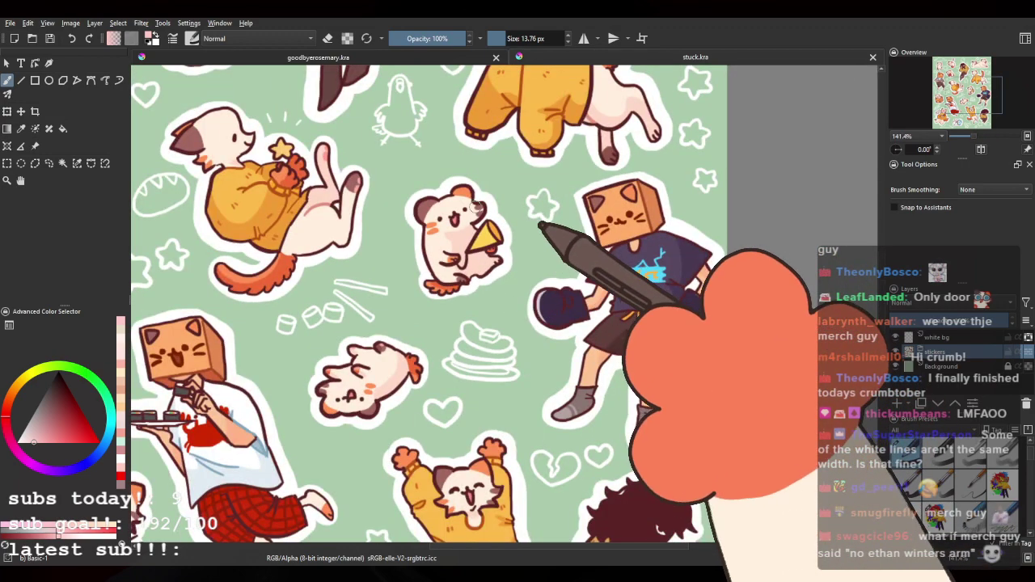
scroll(475, 220, "down", 4)
scroll(382, 146, "up", 3)
scroll(388, 151, "down", 2)
scroll(450, 200, "up", 5)
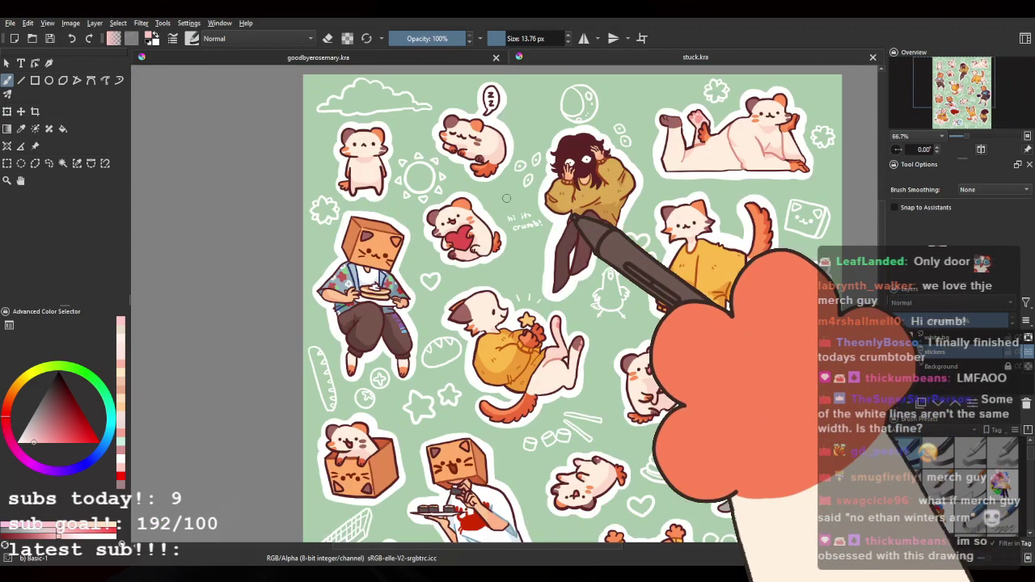
scroll(288, 105, "up", 3)
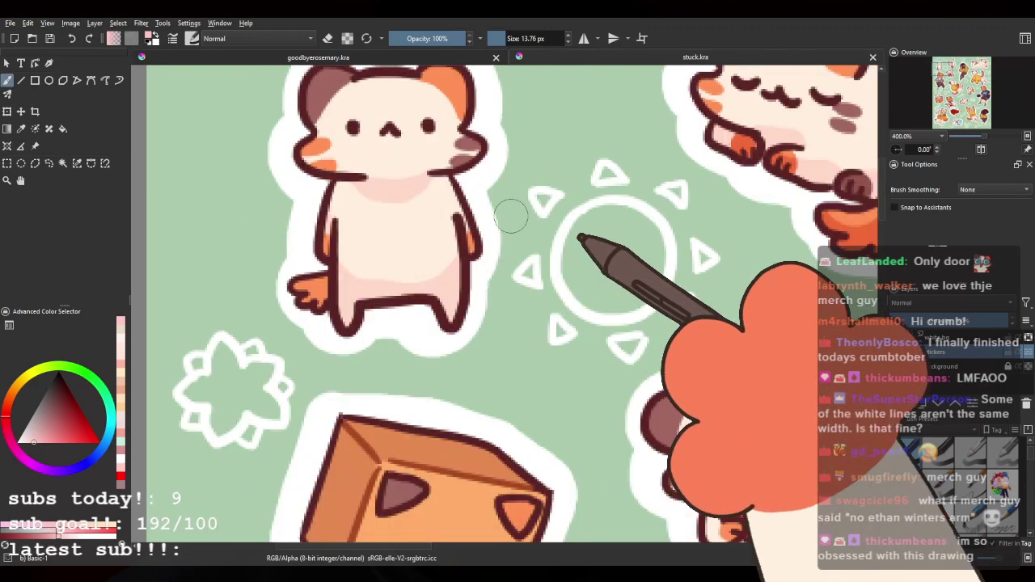
scroll(271, 214, "down", 5)
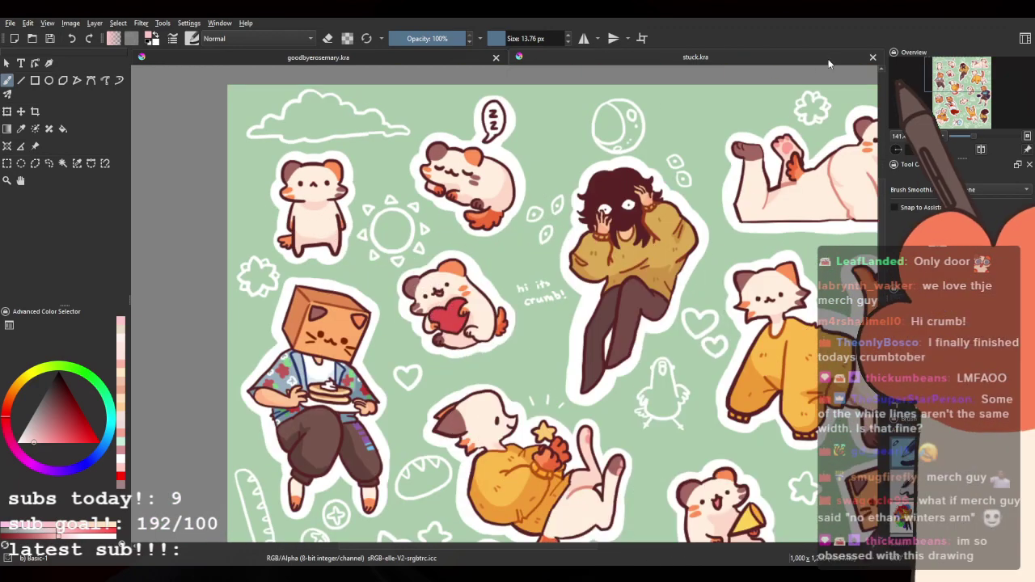
left_click(872, 57)
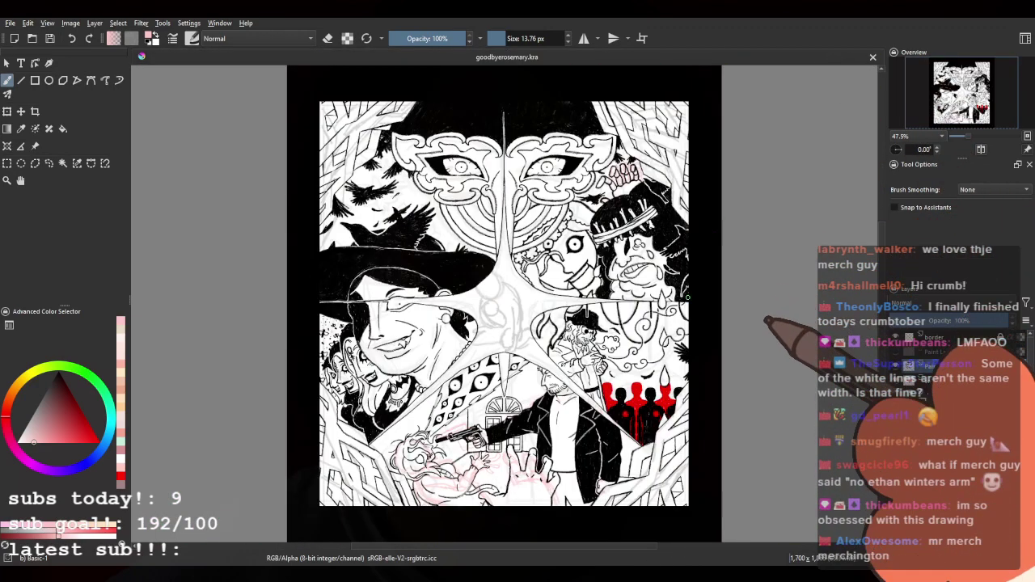
Step: Lower the opacity of Paint Layer 1 in goodbyerosemary.kra to fade its black line art to light grey
scroll(561, 247, "up", 3)
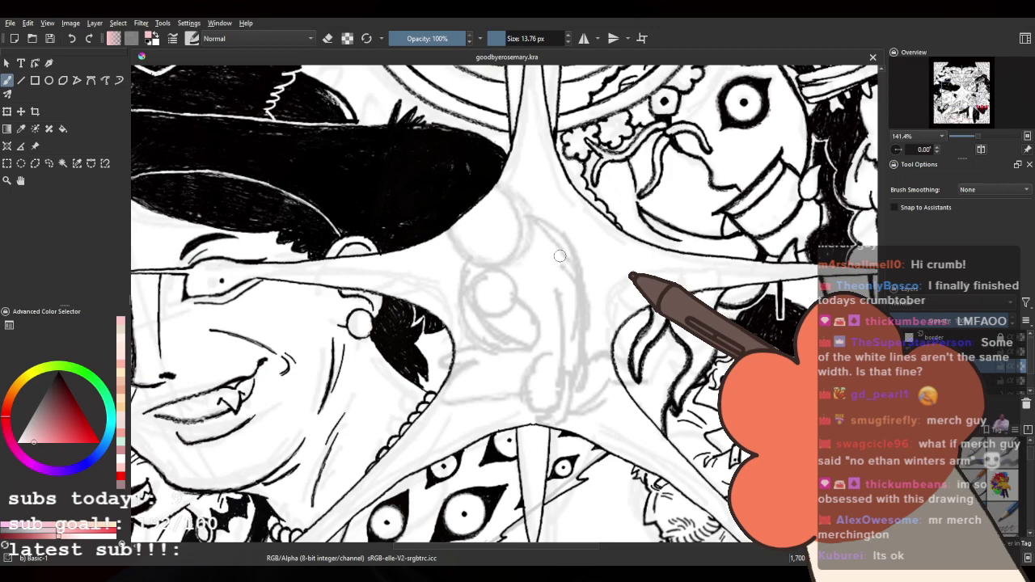
scroll(560, 255, "down", 5)
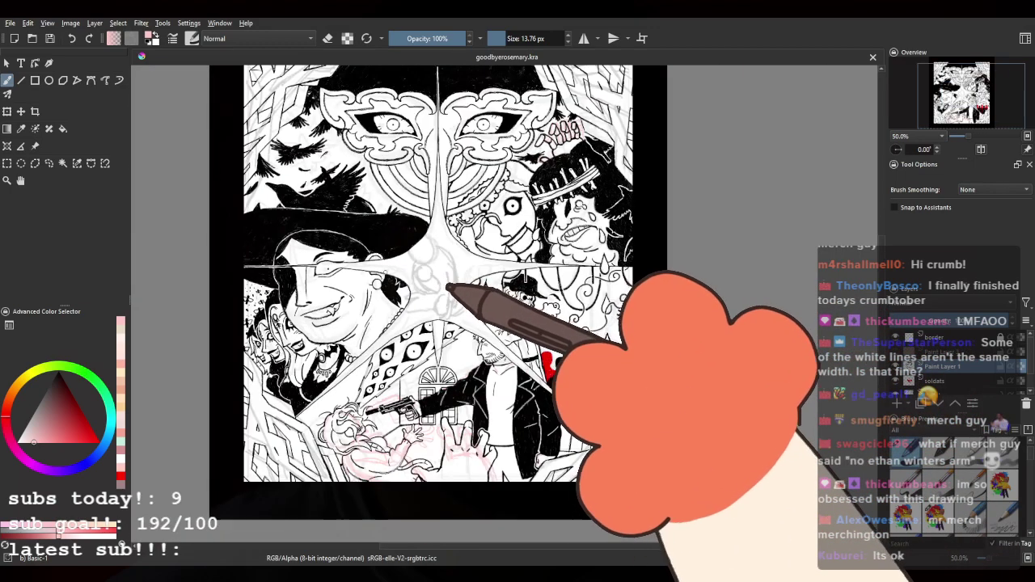
scroll(502, 280, "up", 3)
scroll(502, 280, "down", 5)
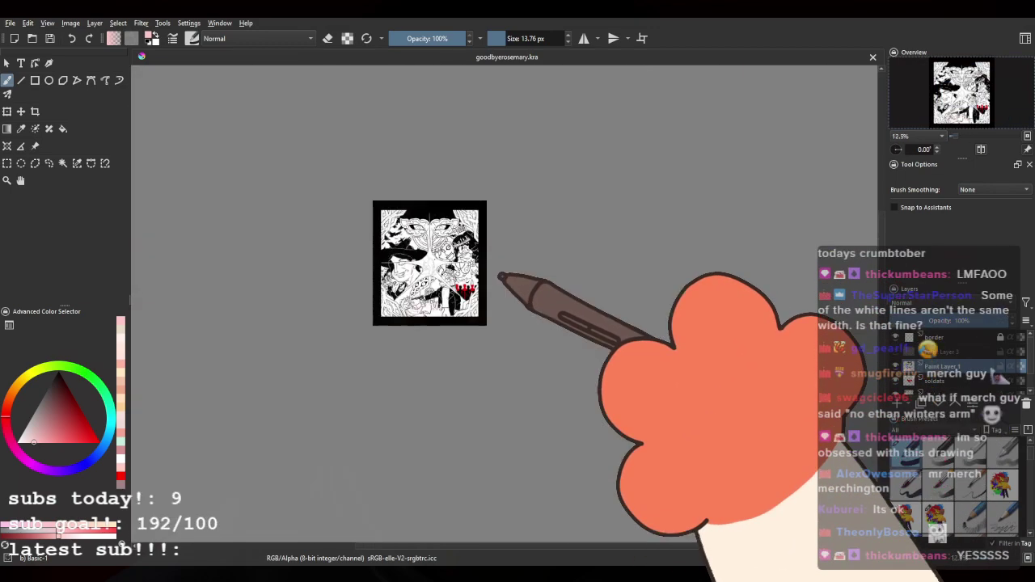
scroll(501, 280, "up", 3)
scroll(434, 262, "up", 3)
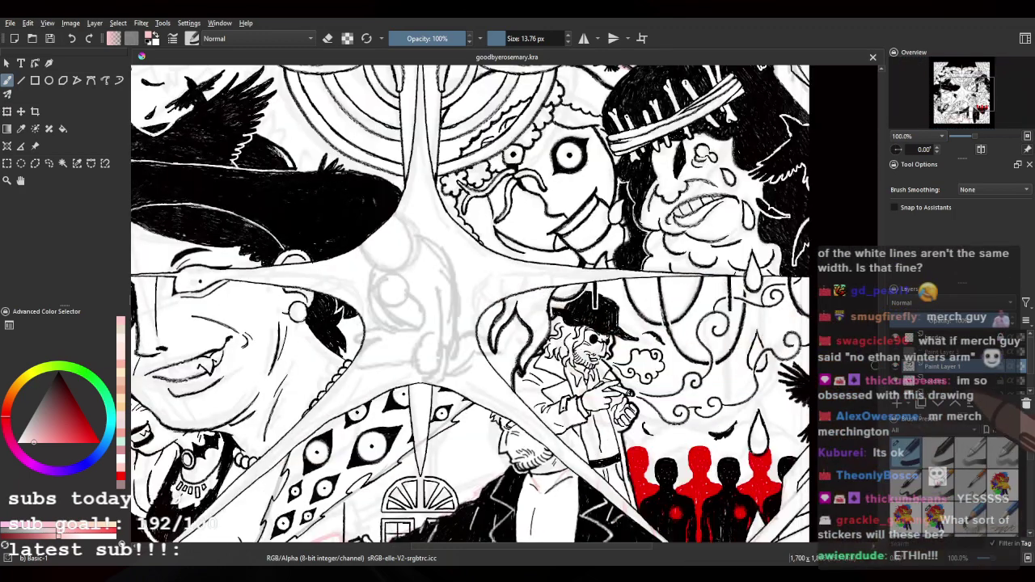
left_click(897, 366)
left_click(897, 367)
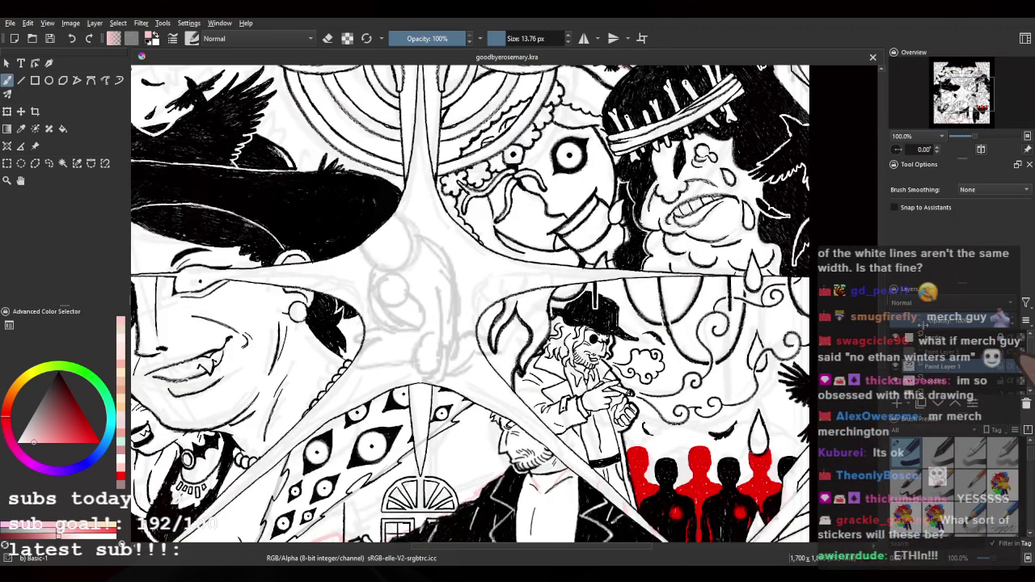
left_click(903, 321)
left_click(912, 321)
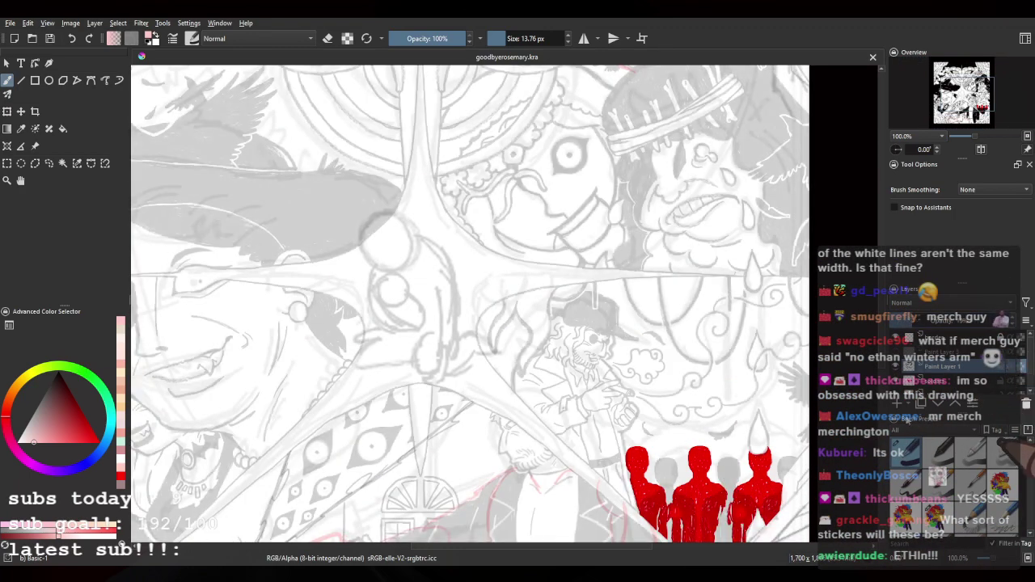
Step: Add a new paint layer above Paint Layer 1 and choose the Ink-8 Sumi-e brush preset
left_click(897, 403)
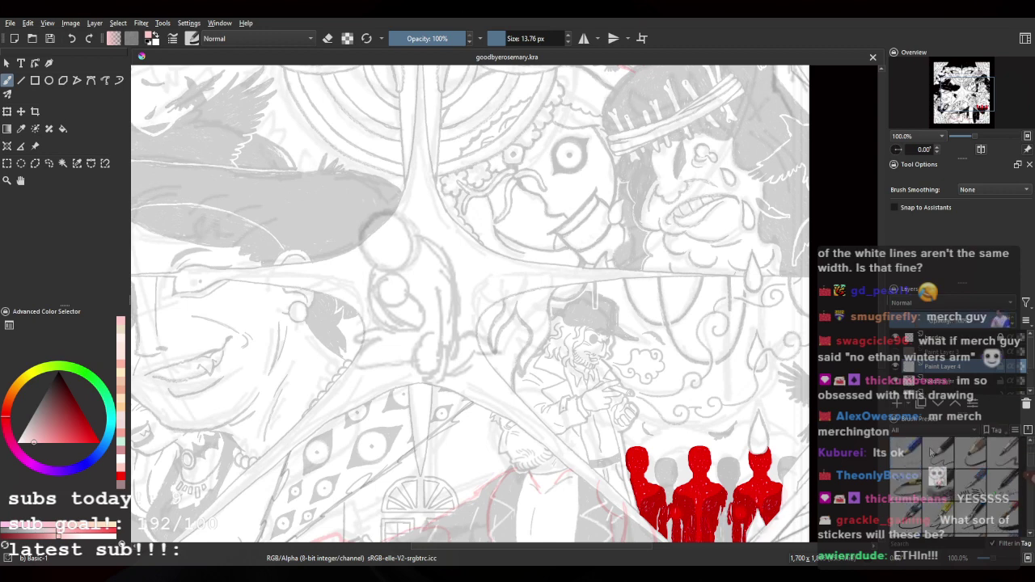
left_click(944, 497)
scroll(939, 489, "down", 3)
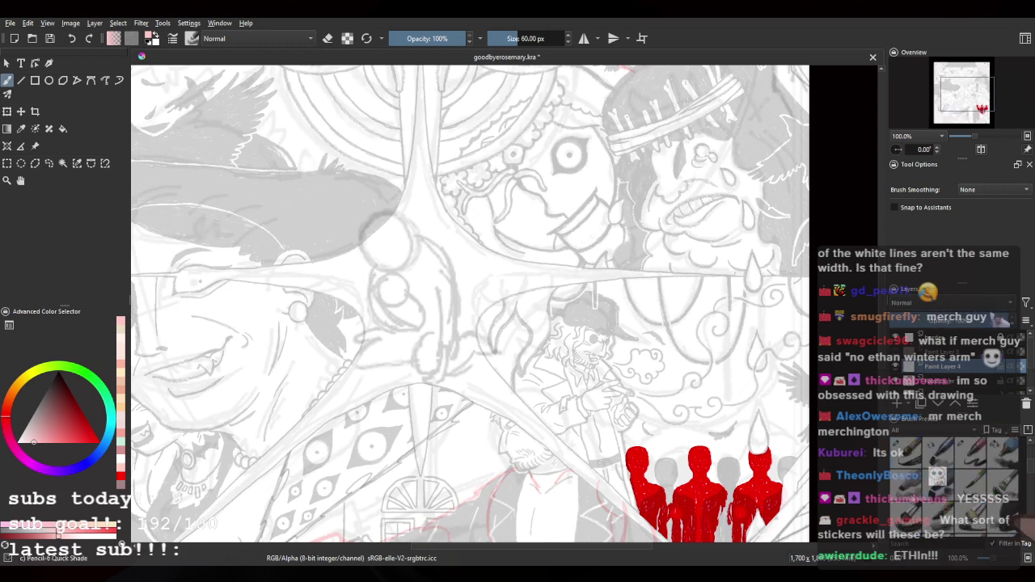
left_click(914, 457)
left_click(915, 458)
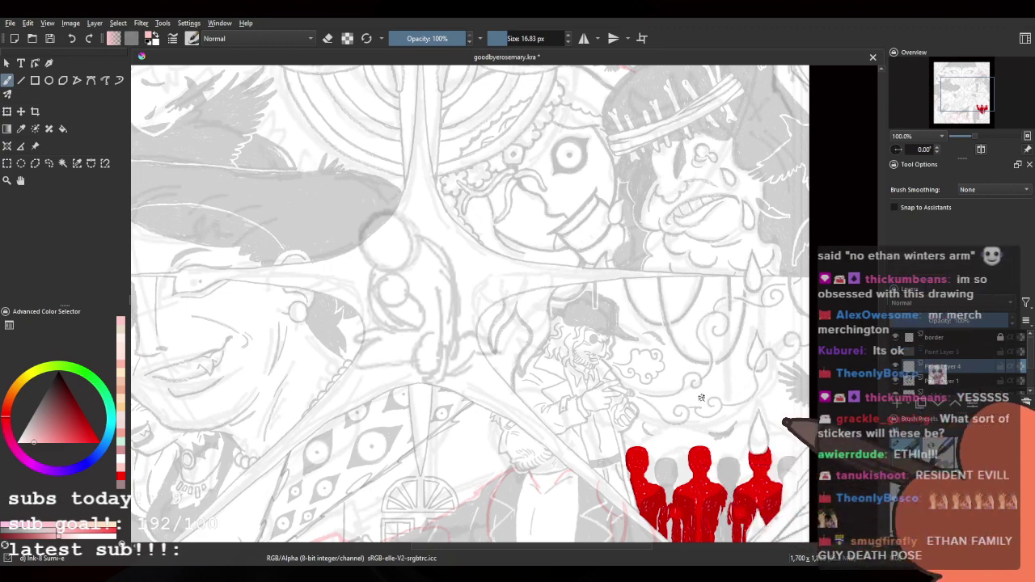
Step: Set the foreground colour to black for inking
scroll(688, 375, "down", 1)
scroll(704, 454, "up", 2)
scroll(647, 332, "down", 3)
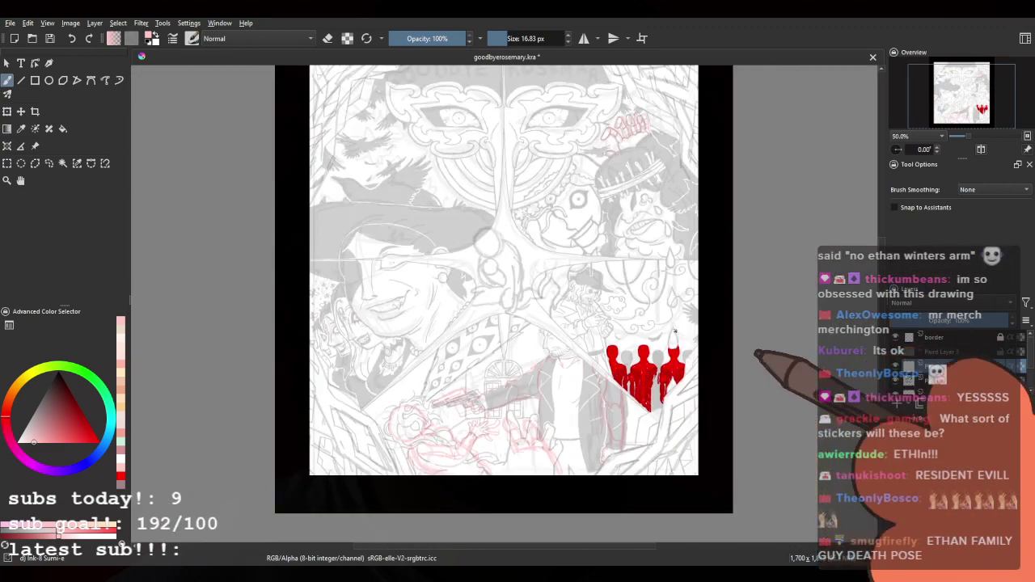
scroll(588, 364, "up", 2)
scroll(656, 345, "down", 2)
scroll(662, 342, "up", 3)
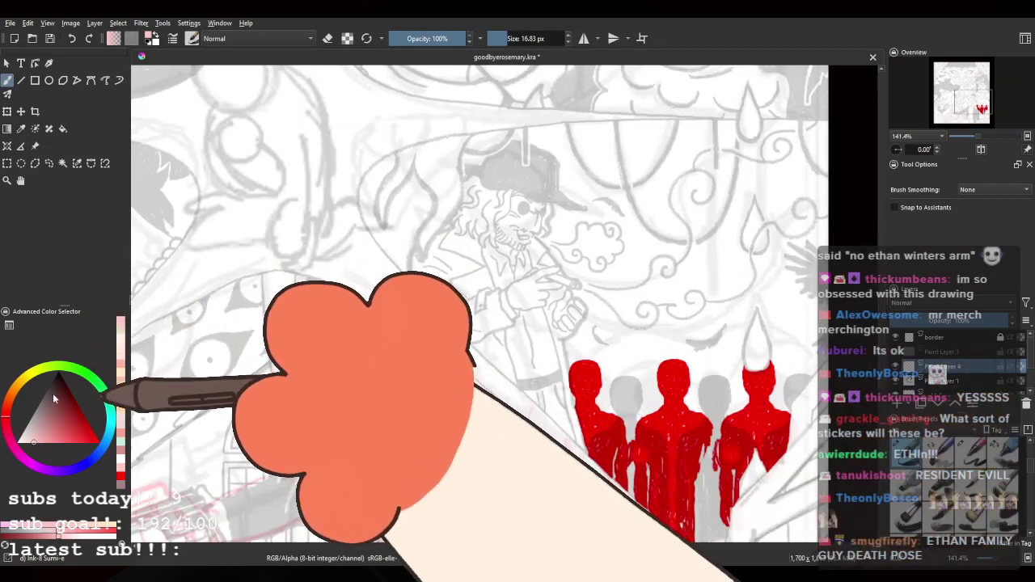
left_click(58, 372)
left_click_drag(249, 235, 486, 439)
scroll(450, 216, "up", 3)
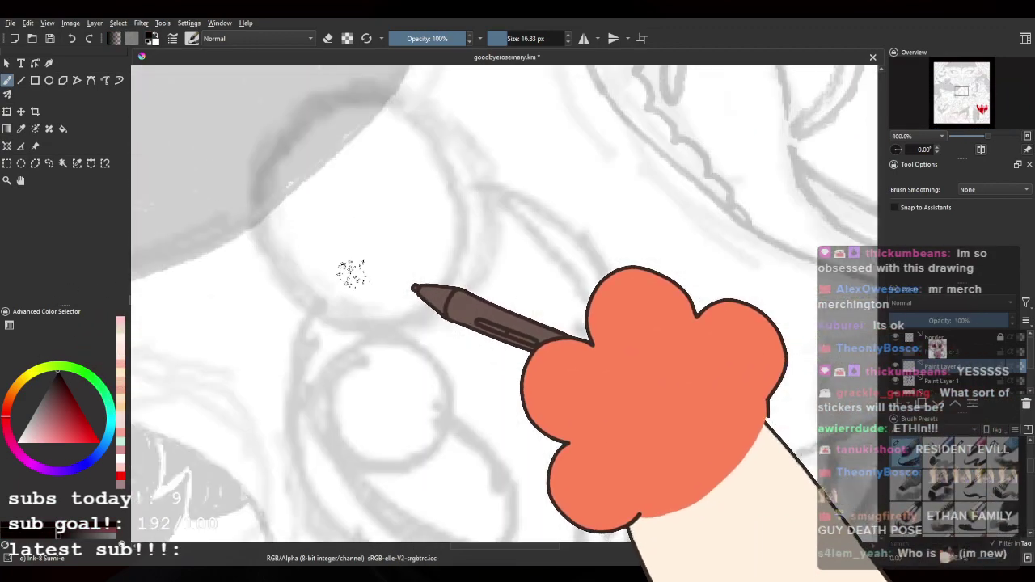
left_click_drag(261, 151, 361, 270)
left_click_drag(441, 453, 362, 188)
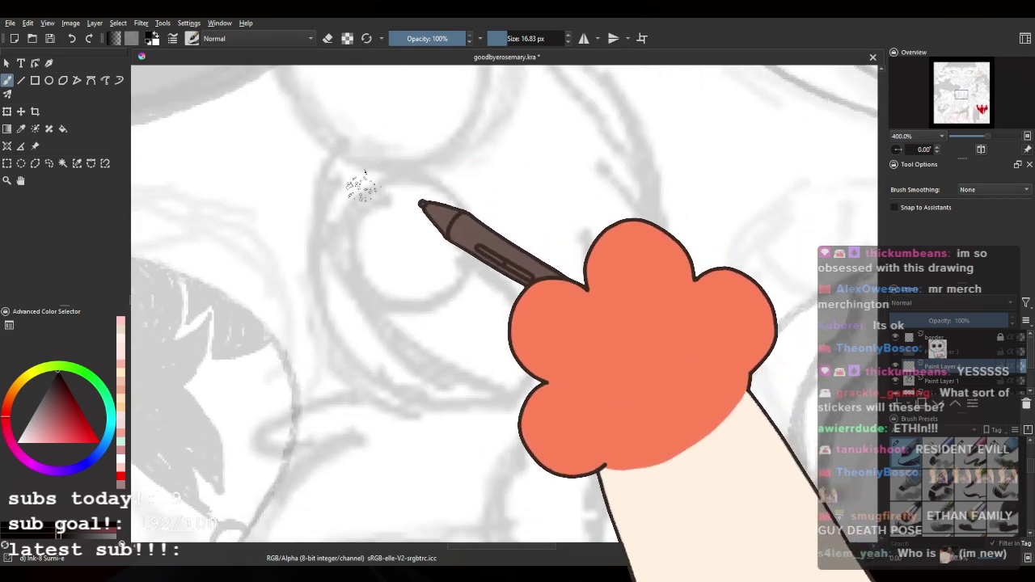
scroll(361, 187, "down", 4)
scroll(421, 154, "up", 3)
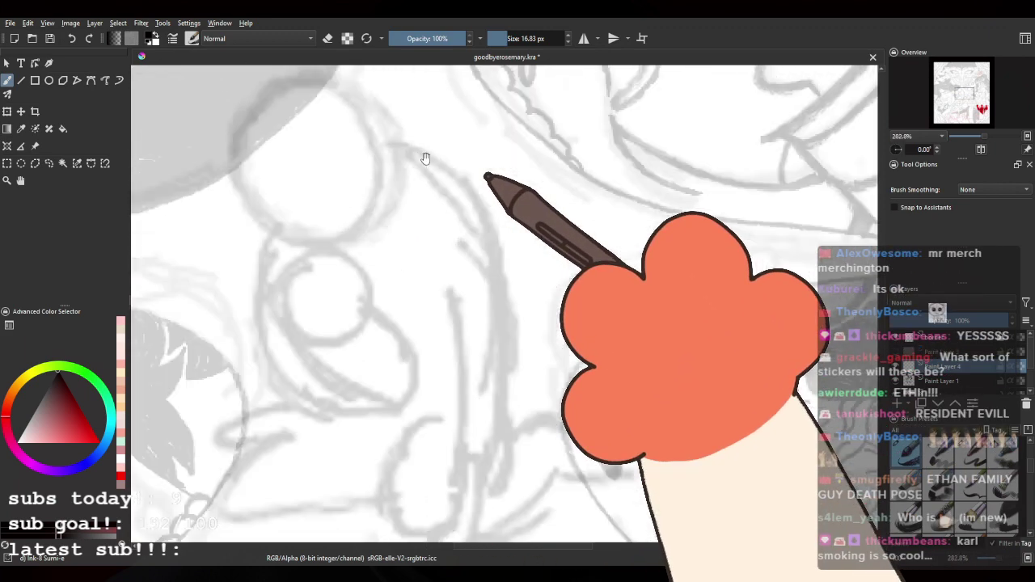
mouse_move(425, 157)
left_mouse_down()
mouse_move(407, 132)
mouse_move(471, 180)
mouse_move(546, 284)
left_mouse_up()
left_click_drag(473, 185, 526, 241)
key("ctrl+z")
key("ctrl+z")
mouse_move(326, 208)
left_mouse_down()
mouse_move(358, 226)
mouse_move(357, 272)
left_mouse_up()
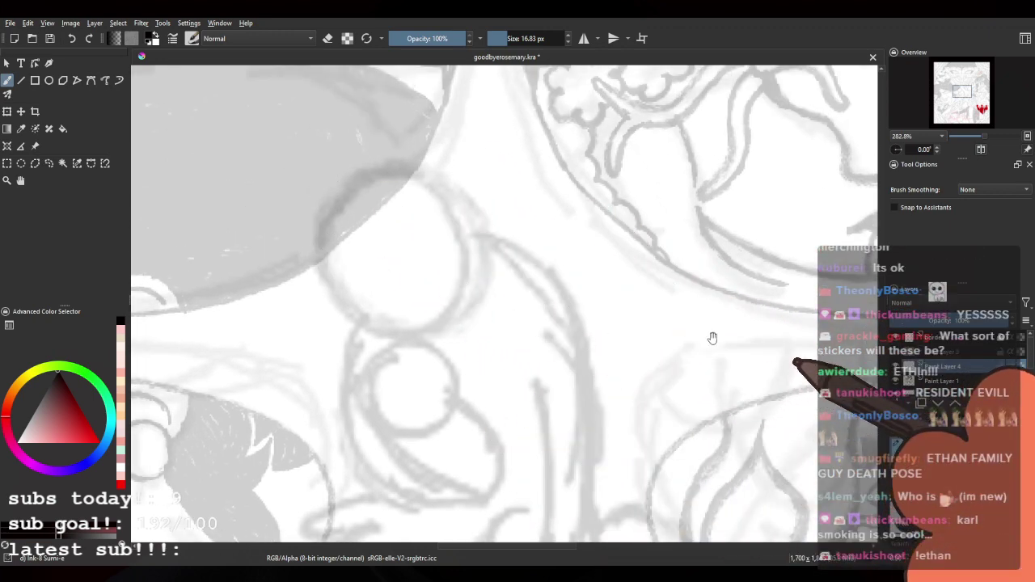
Step: Examine the faded sketch, including the smoking man, the gunman scene and the overall composition
left_click_drag(712, 338, 390, 135)
left_click_drag(555, 312, 368, 194)
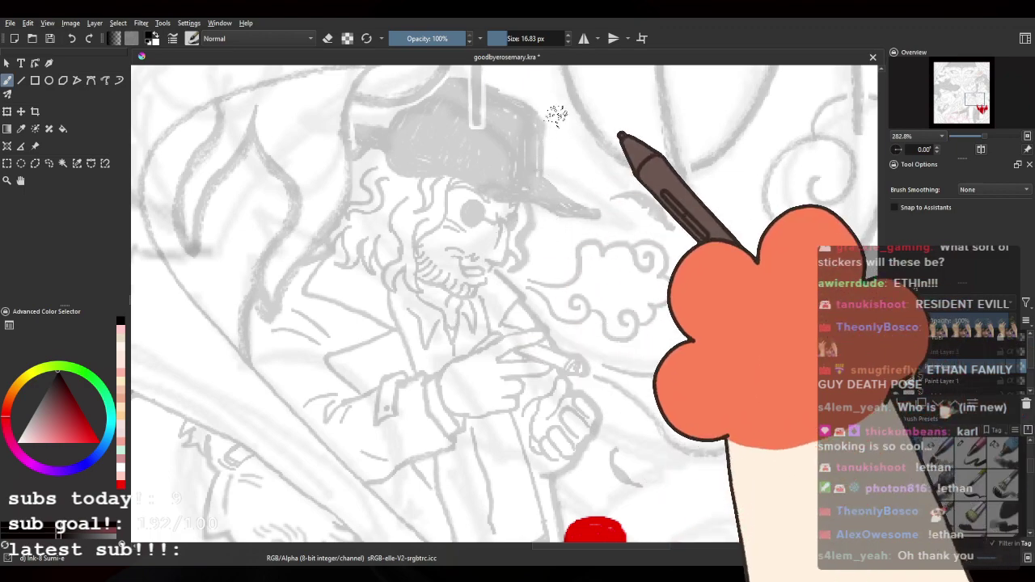
scroll(527, 192, "down", 2)
scroll(394, 200, "down", 1)
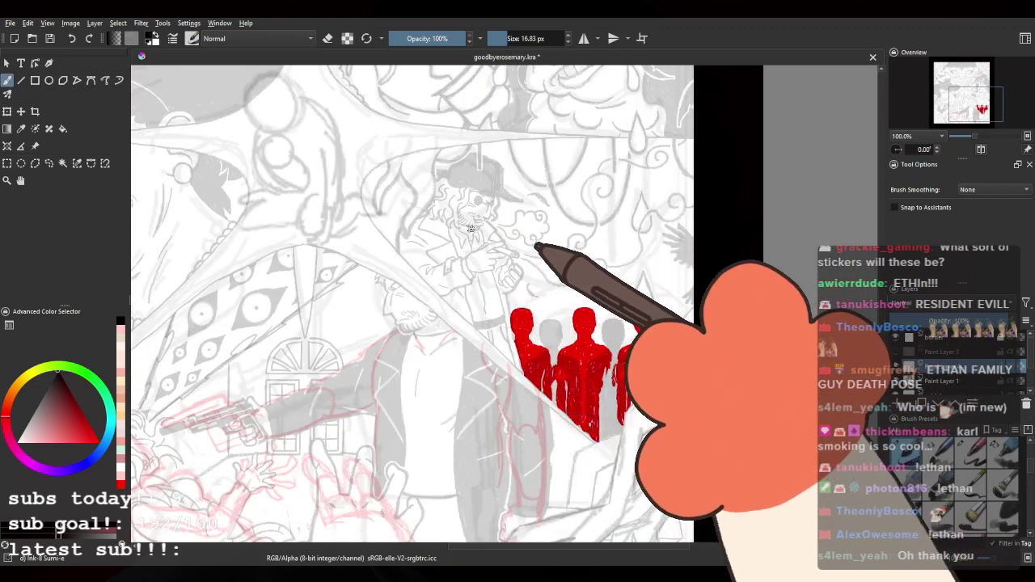
scroll(423, 327, "up", 4)
key("minus")
key("minus")
key("minus")
key("minus")
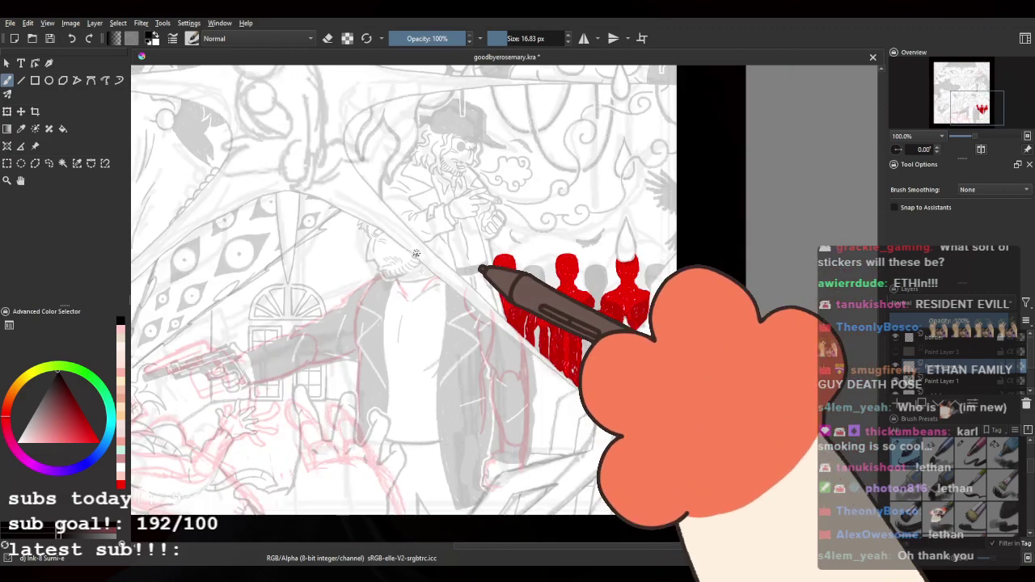
scroll(169, 369, "up", 2)
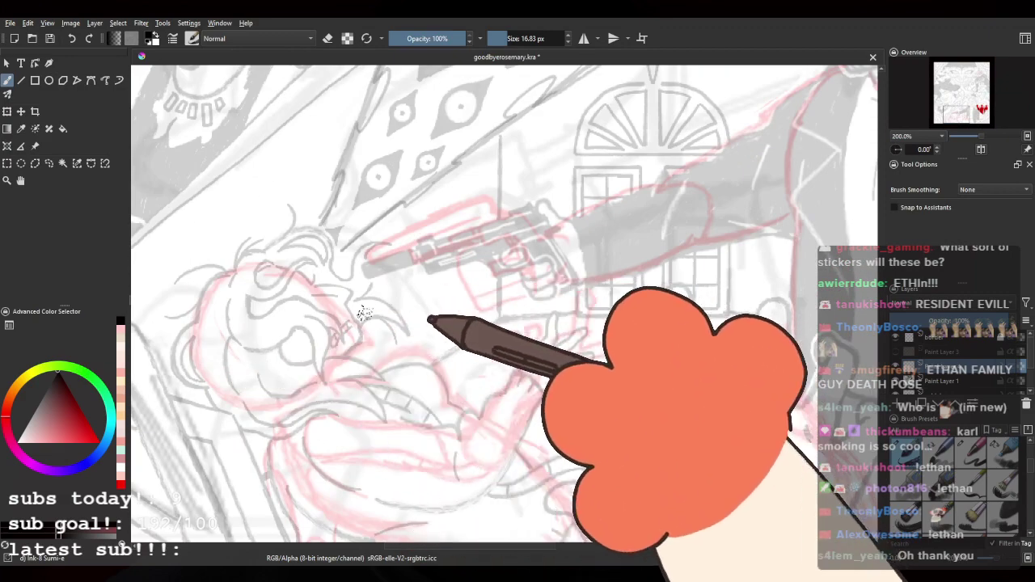
scroll(359, 319, "down", 2)
scroll(576, 243, "down", 3)
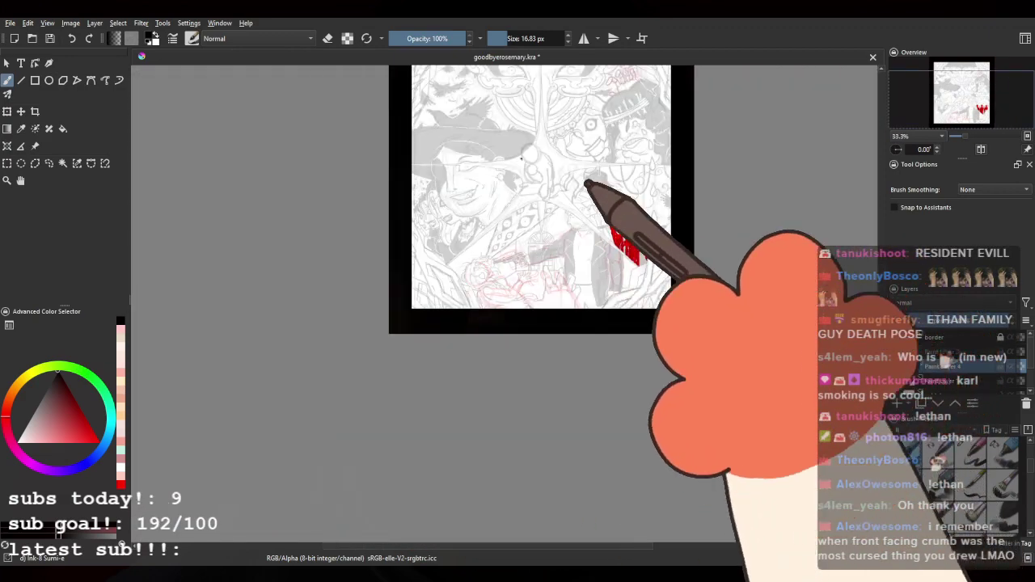
scroll(519, 132, "up", 2)
scroll(514, 258, "down", 3)
scroll(513, 170, "up", 2)
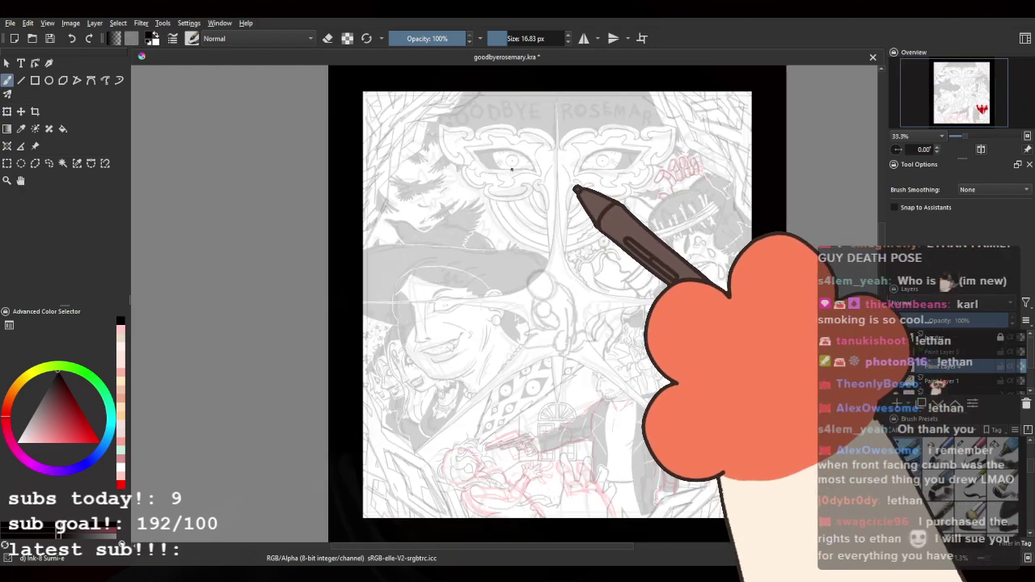
scroll(528, 234, "up", 2)
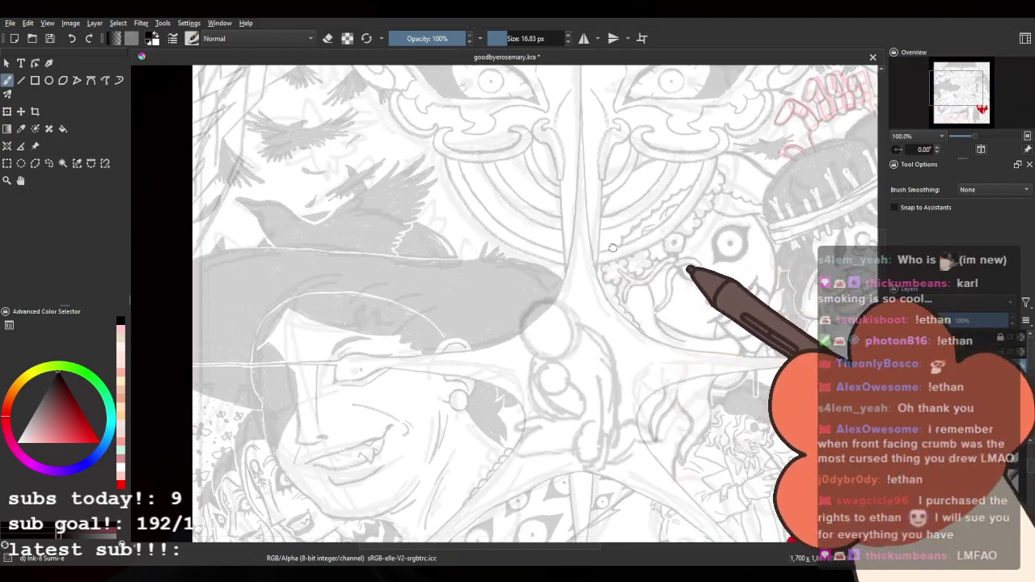
Step: Ink thin pointed black strands and a short curved outline along the lower left edge of the larger sketched head
key("plus")
key("plus")
key("plus")
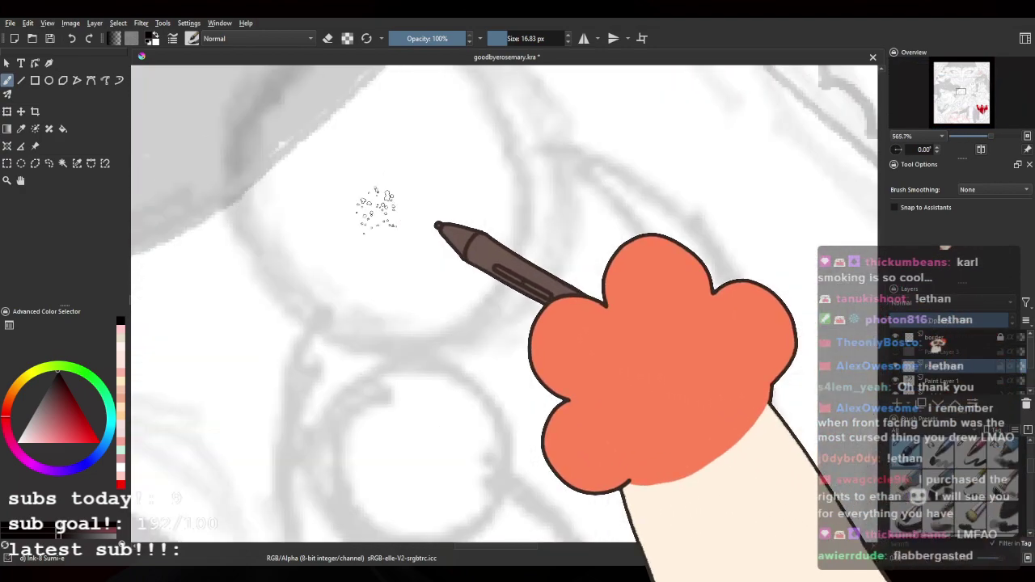
left_click_drag(367, 227, 386, 261)
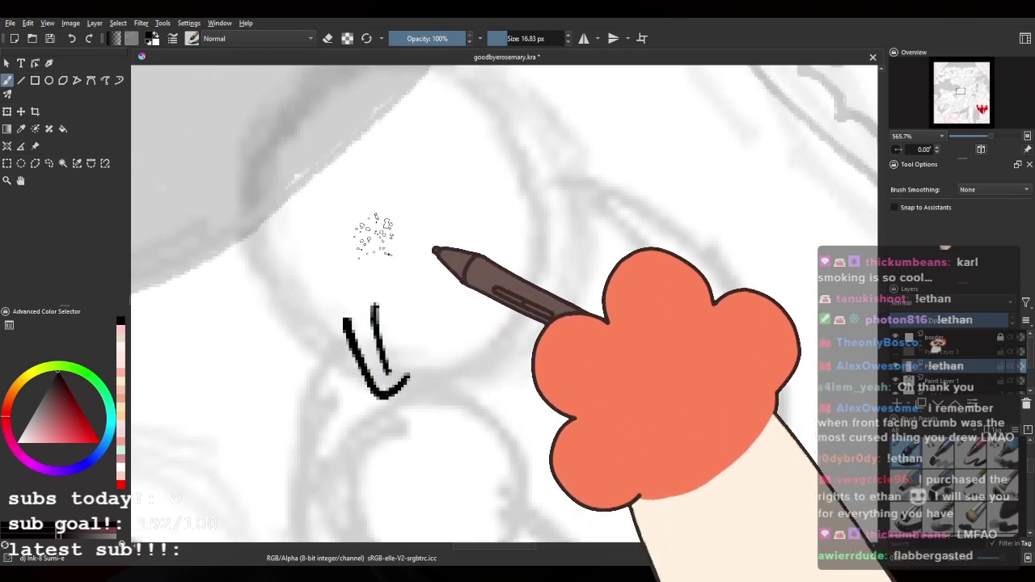
left_click_drag(422, 275, 434, 342)
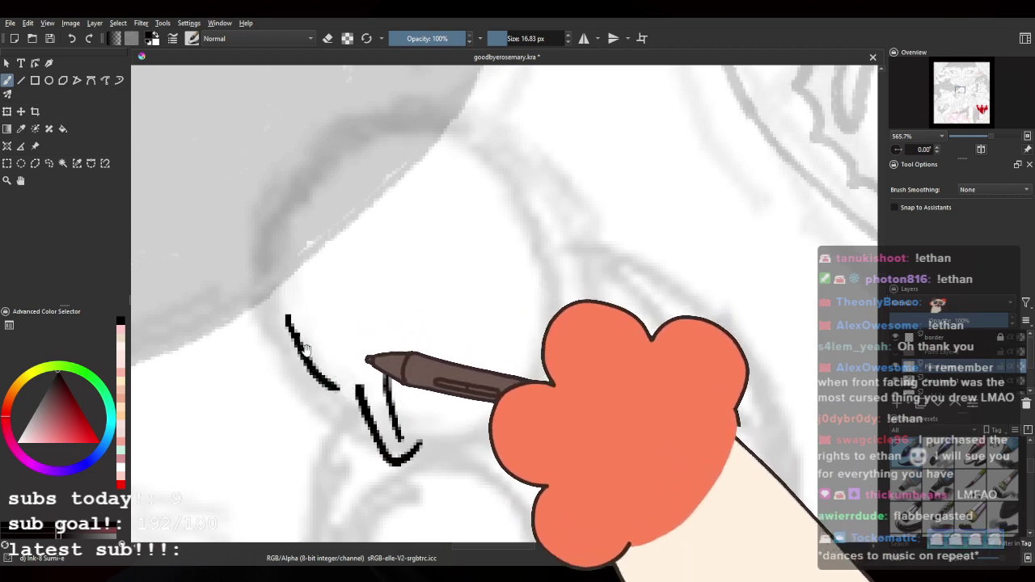
Step: Connect the curved outline to the pointed strands on the larger head and thicken its upper end
scroll(305, 348, "down", 3)
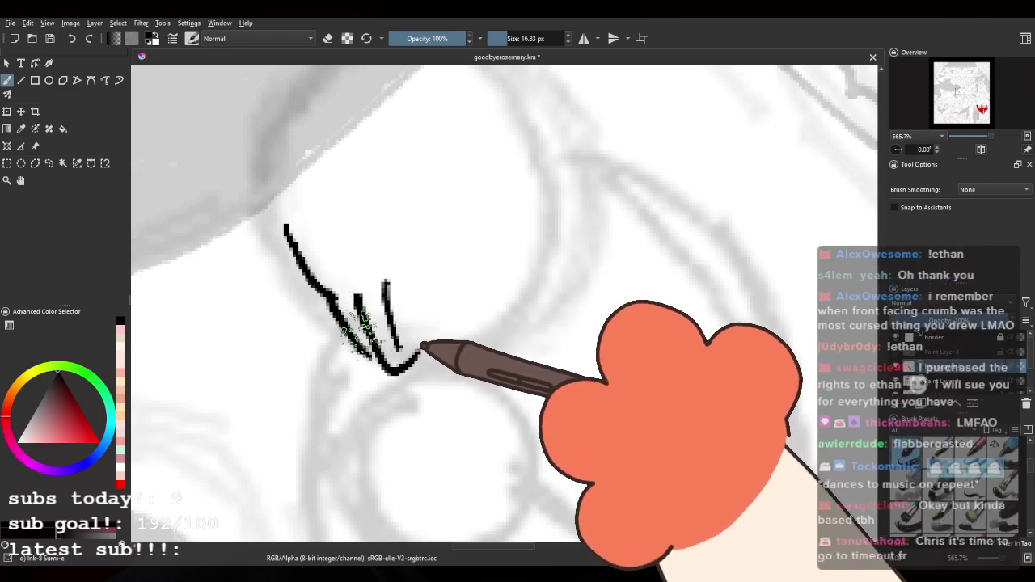
key("e")
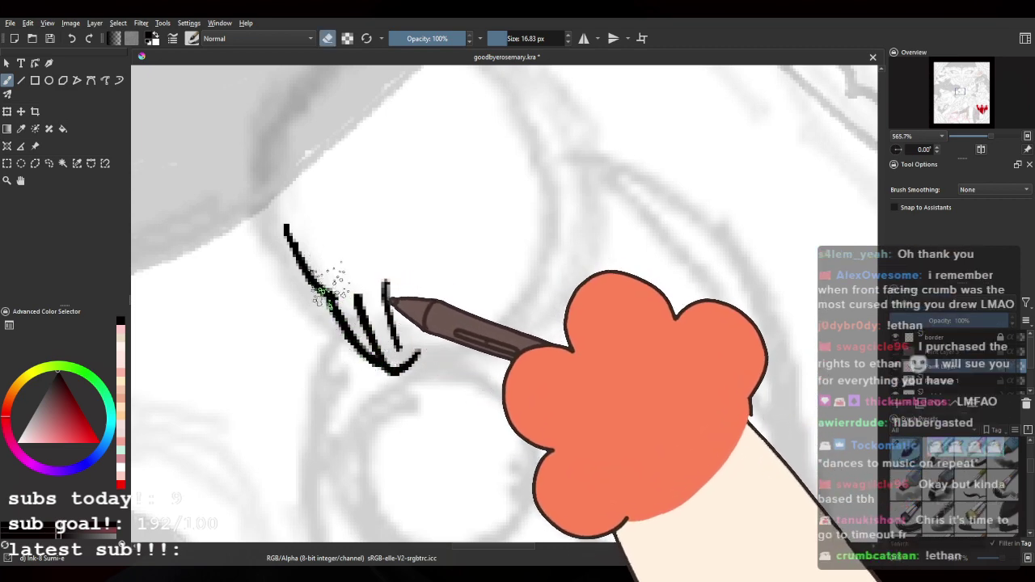
key("e")
mouse_move(333, 223)
left_mouse_down()
mouse_move(338, 296)
mouse_move(311, 336)
left_mouse_up()
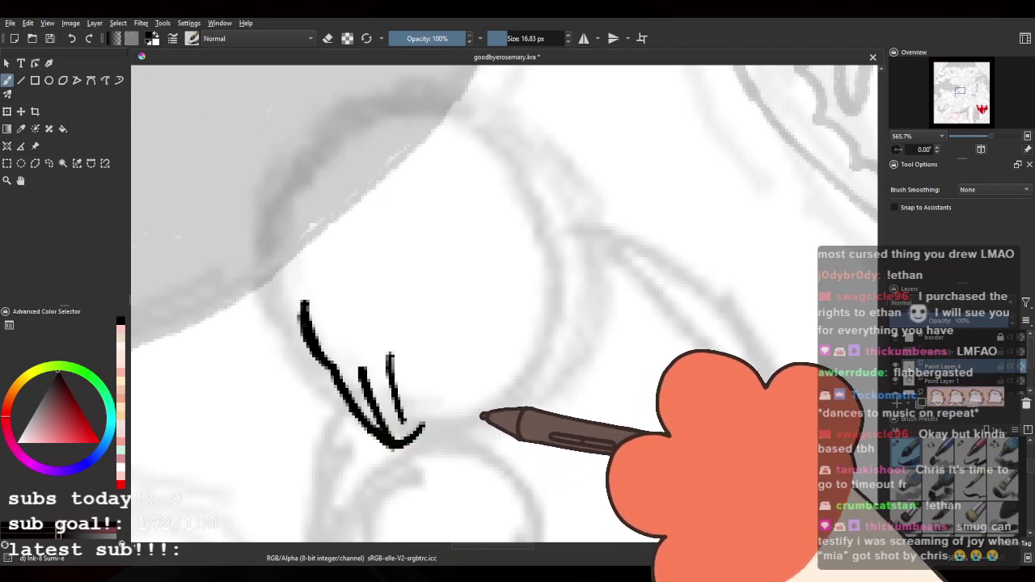
left_click_drag(482, 394, 450, 172)
mouse_move(426, 282)
left_mouse_down()
mouse_move(432, 297)
mouse_move(418, 307)
left_mouse_up()
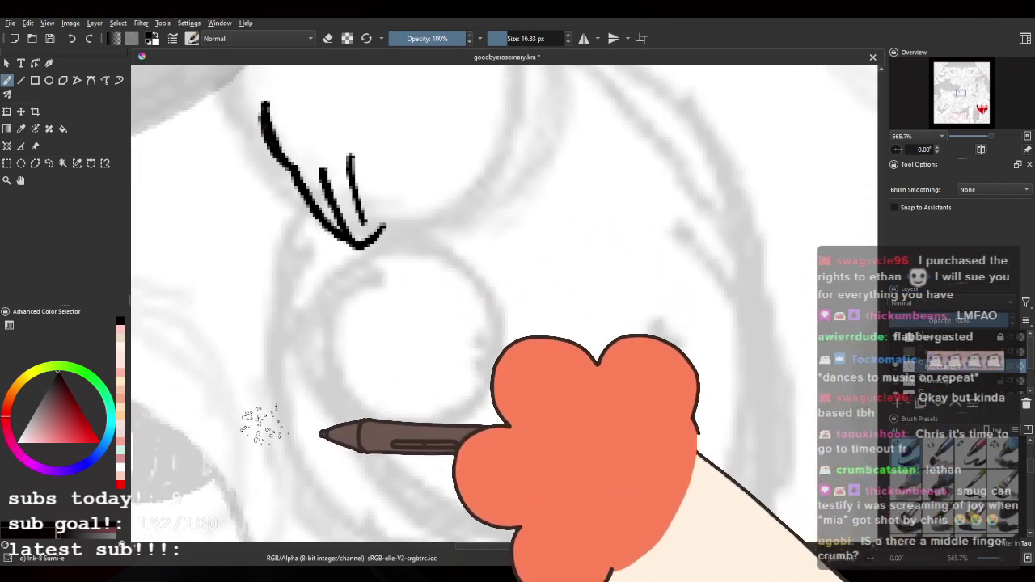
scroll(270, 417, "down", 2)
left_click_drag(281, 409, 333, 332)
scroll(338, 322, "down", 2)
scroll(340, 285, "up", 3)
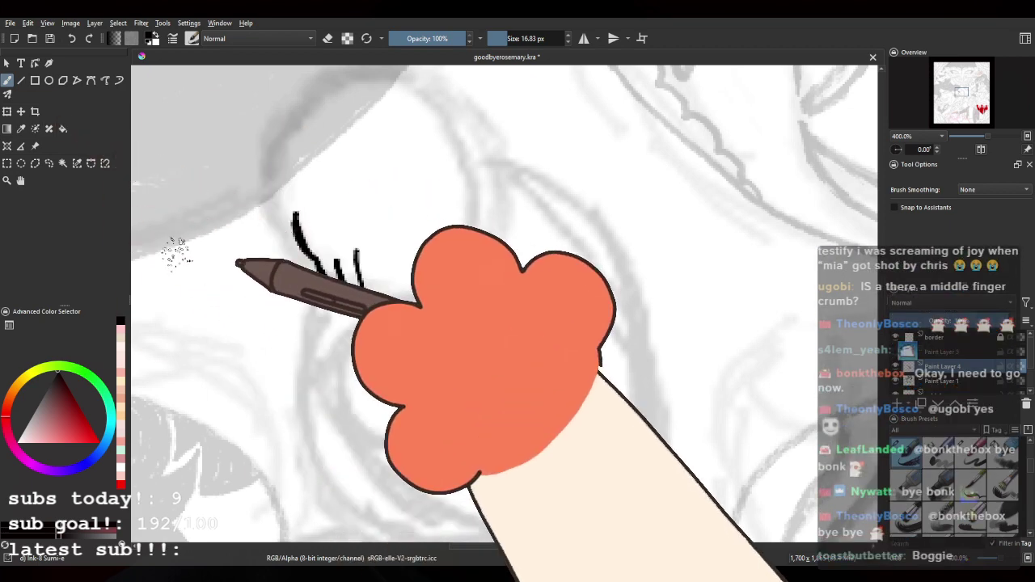
scroll(295, 238, "down", 2)
scroll(370, 346, "up", 3)
scroll(294, 277, "up", 1)
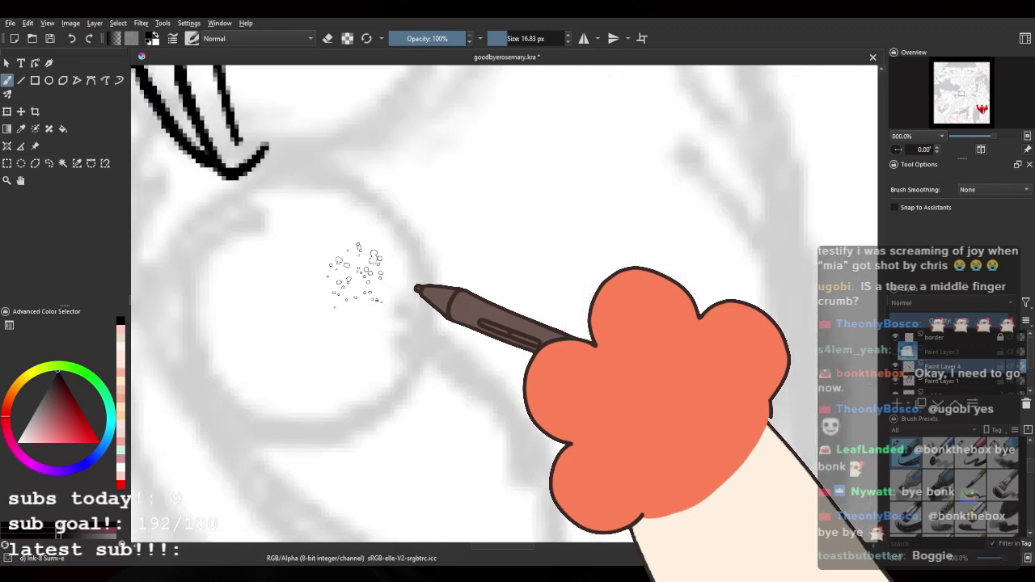
scroll(347, 273, "down", 1)
scroll(338, 255, "down", 1)
scroll(338, 255, "up", 1)
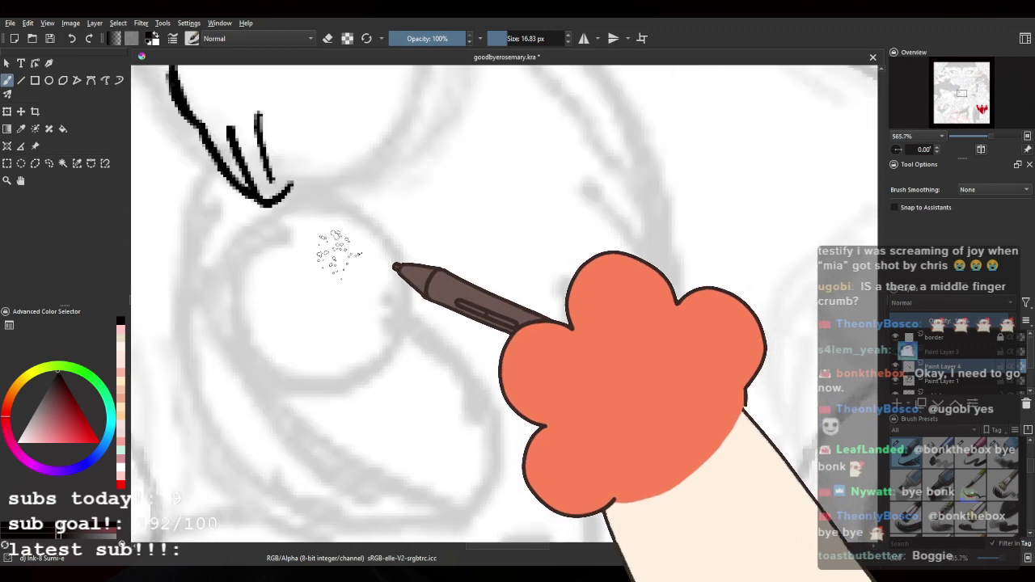
Step: Rotate the canvas to about 10.97° and ink the right edge of the smaller head, redrawing the stroke until it is smooth
left_click_drag(287, 250, 362, 259)
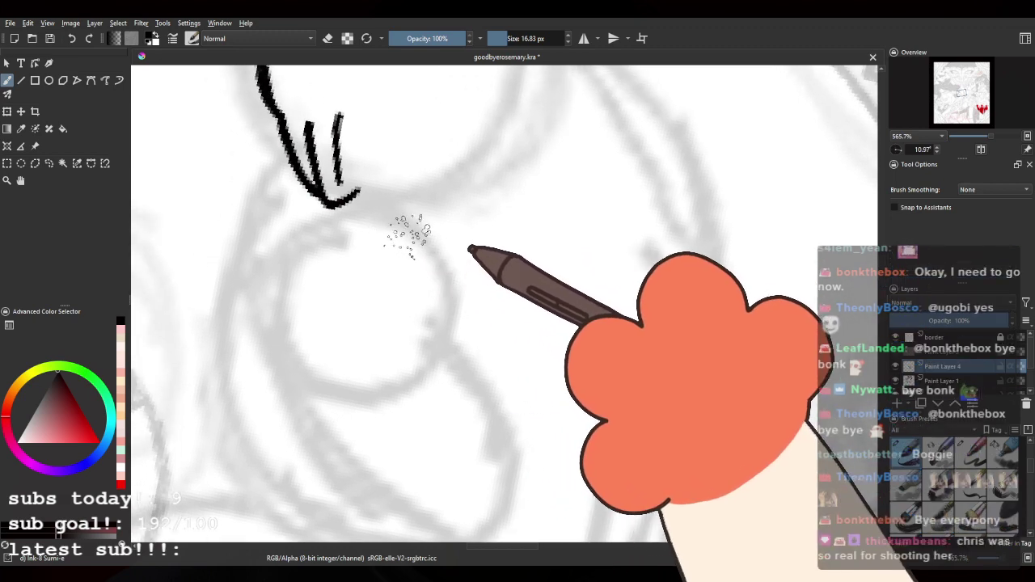
mouse_move(407, 223)
left_mouse_down()
mouse_move(423, 288)
mouse_move(431, 260)
mouse_move(434, 285)
left_mouse_up()
key("ctrl+z")
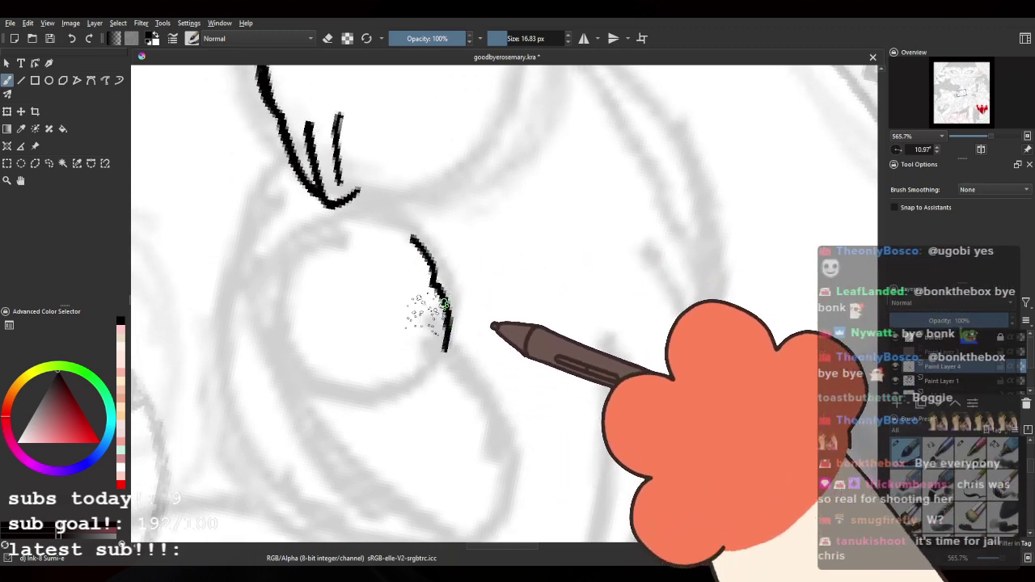
key("ctrl+z")
left_click_drag(423, 241, 441, 308)
key("ctrl+z")
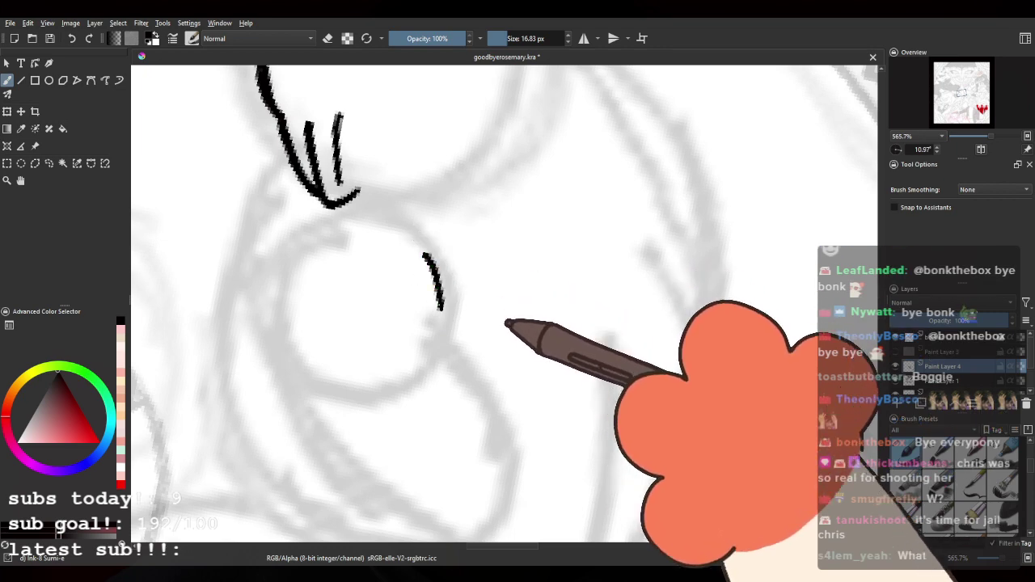
key("ctrl+z")
left_click_drag(429, 249, 441, 346)
key("ctrl+z")
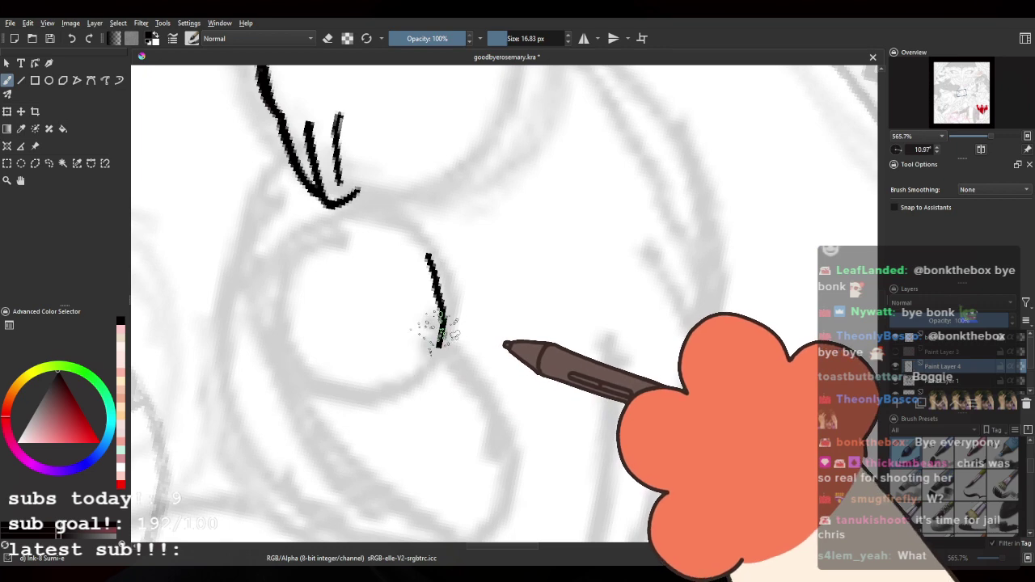
Step: Ink the curved jaw and chin line along the bottom of the smaller head, redoing its left end
mouse_move(441, 332)
left_mouse_down()
mouse_move(391, 379)
mouse_move(363, 383)
mouse_move(339, 356)
mouse_move(369, 373)
left_mouse_up()
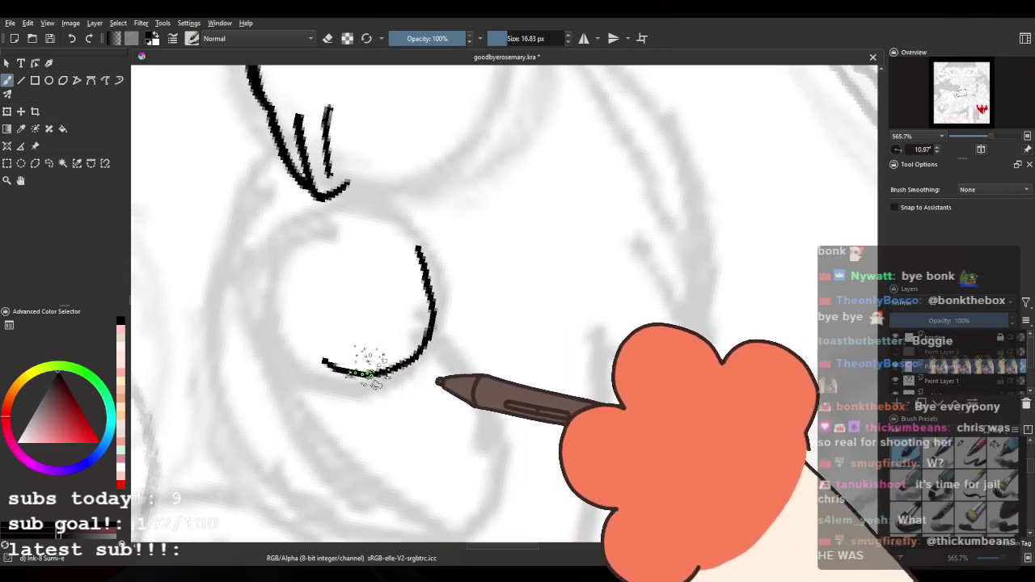
key("ctrl+z")
left_click_drag(313, 356, 371, 375)
key("ctrl+z")
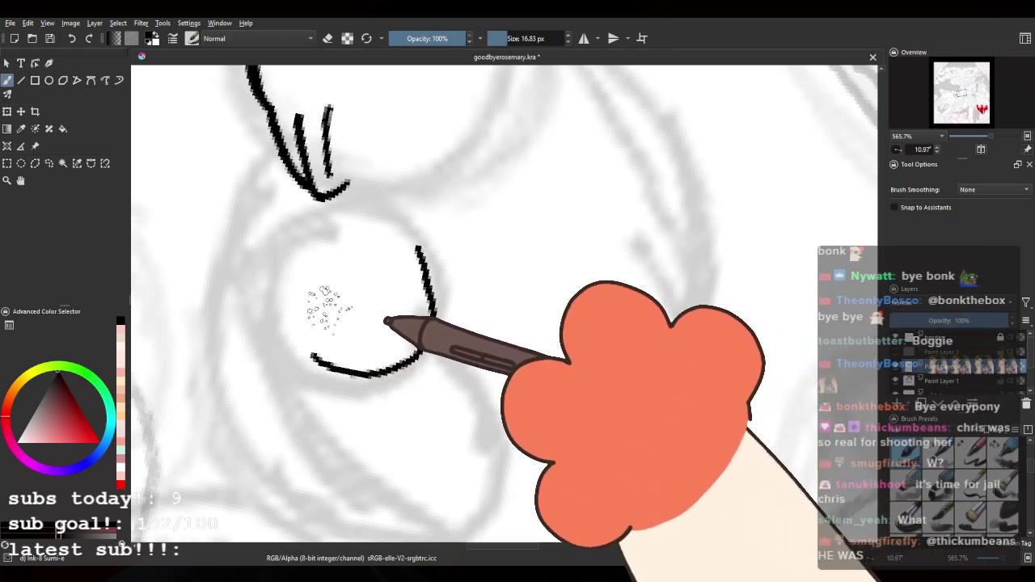
Step: Draw two closed eyes, a nose dot and a small round open mouth on the smaller face
left_click_drag(322, 311, 420, 296)
key("ctrl+z")
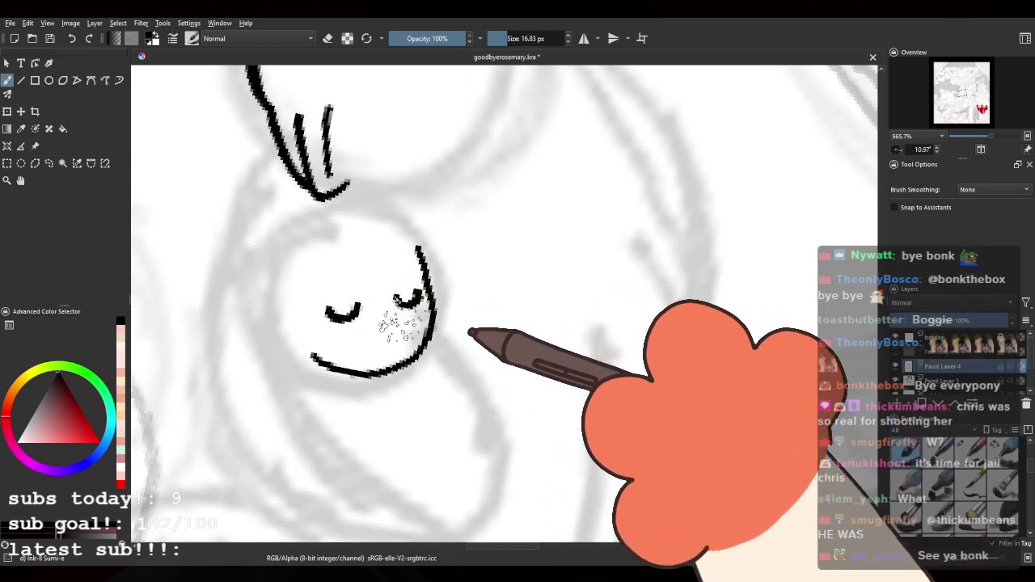
mouse_move(390, 334)
left_mouse_down()
mouse_move(379, 357)
mouse_move(384, 349)
left_mouse_up()
key("ctrl+z")
key("ctrl+z")
key("ctrl+z")
key("ctrl+z")
key("ctrl+z")
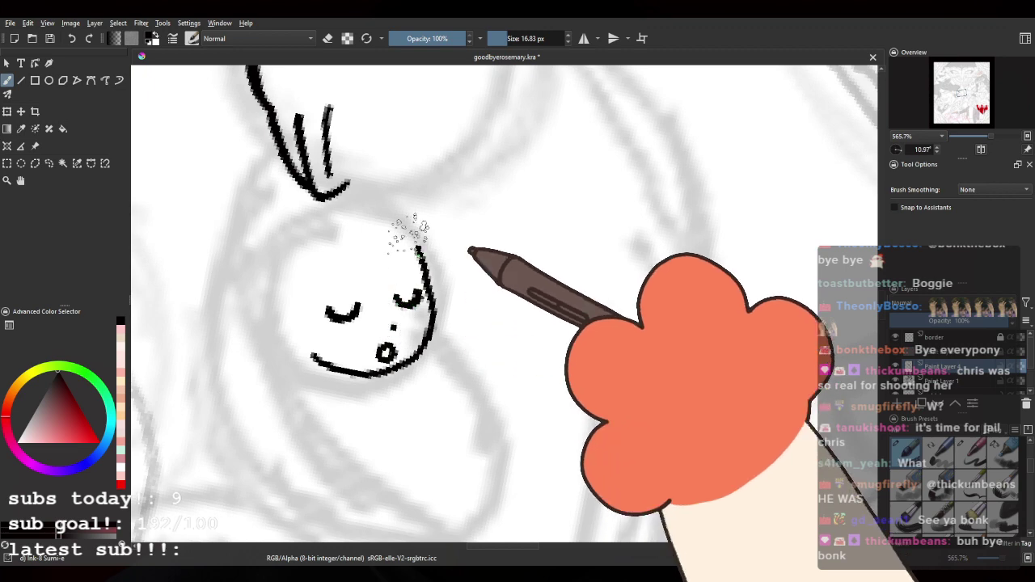
scroll(409, 232, "down", 3)
left_click_drag(467, 208, 434, 173)
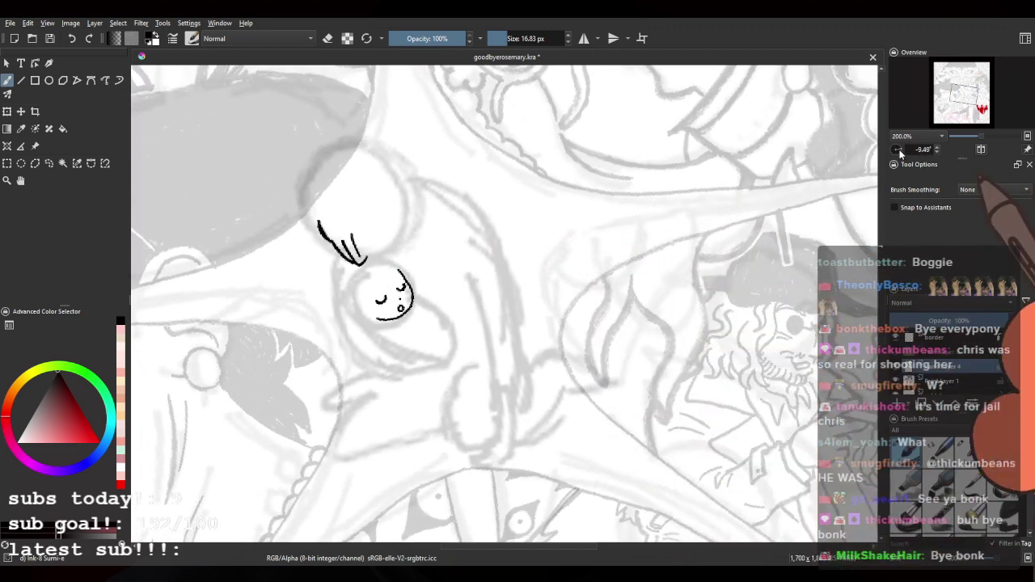
Step: Reset the canvas rotation to 0° and ink short hair strands and the upper forehead line on the smaller head, redoing unsatisfactory strokes
double_click(899, 151)
scroll(353, 275, "up", 2)
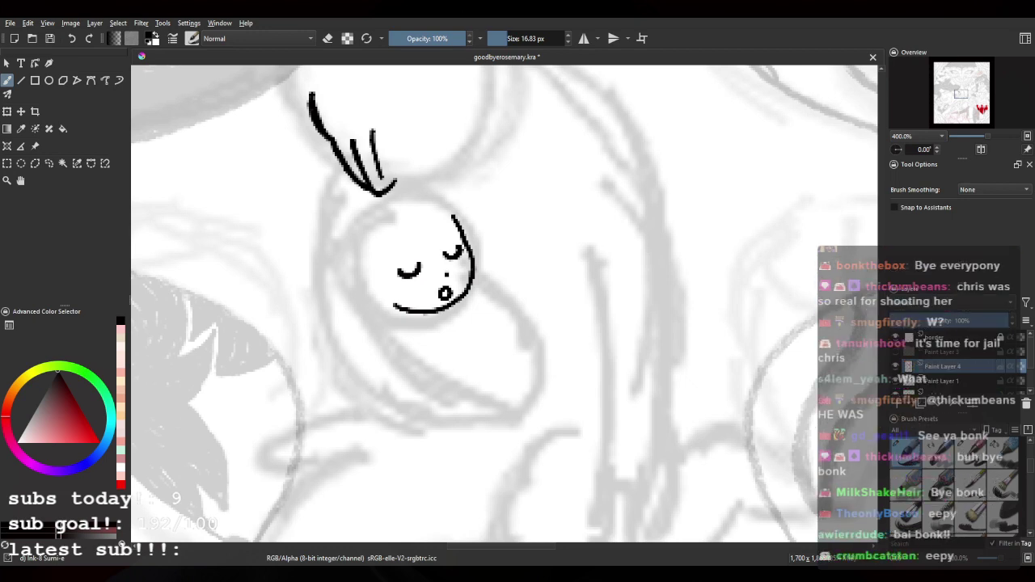
scroll(445, 232, "up", 1)
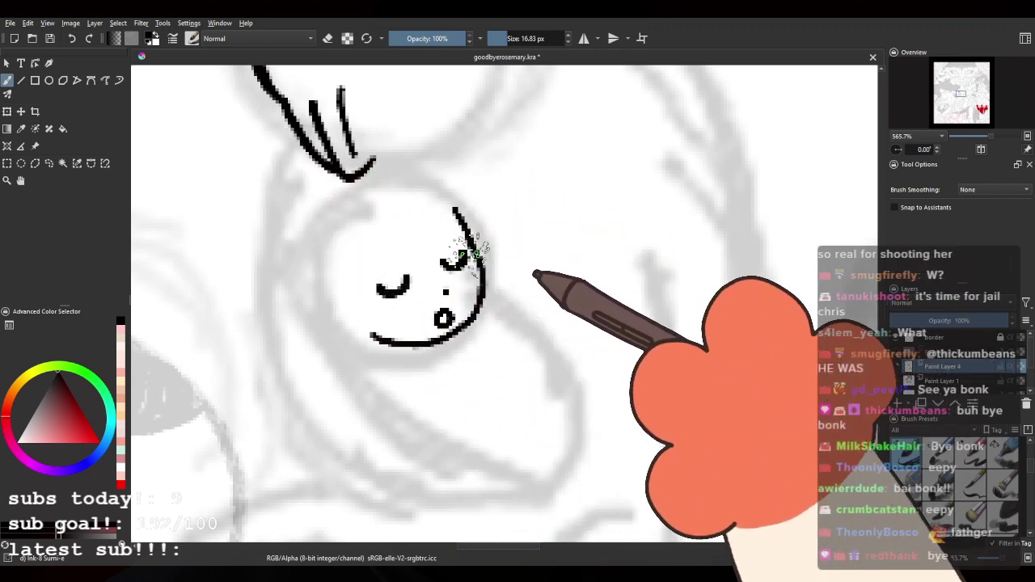
mouse_move(366, 219)
left_mouse_down()
mouse_move(364, 250)
mouse_move(383, 271)
left_mouse_up()
key("ctrl+z")
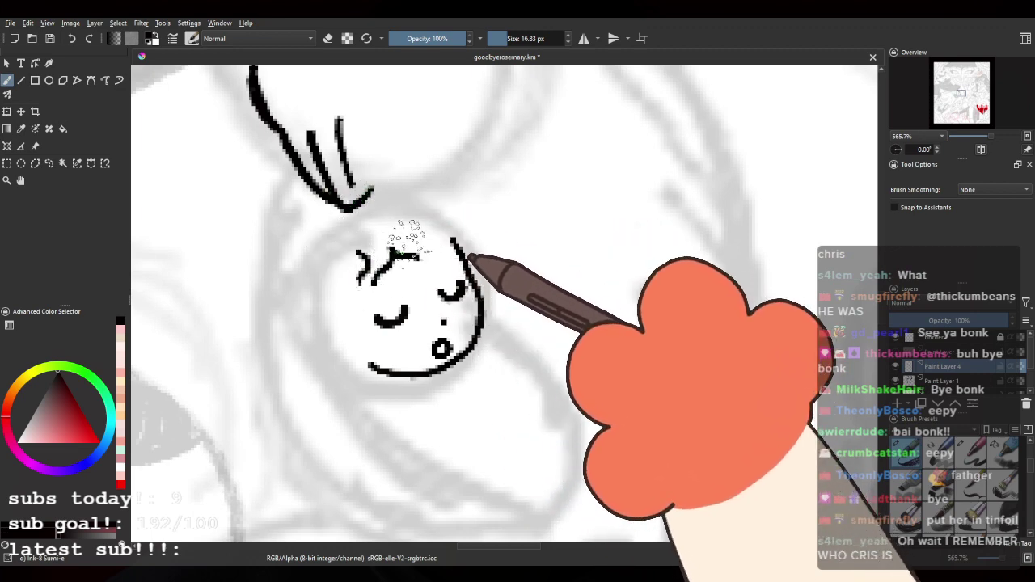
key("ctrl+z")
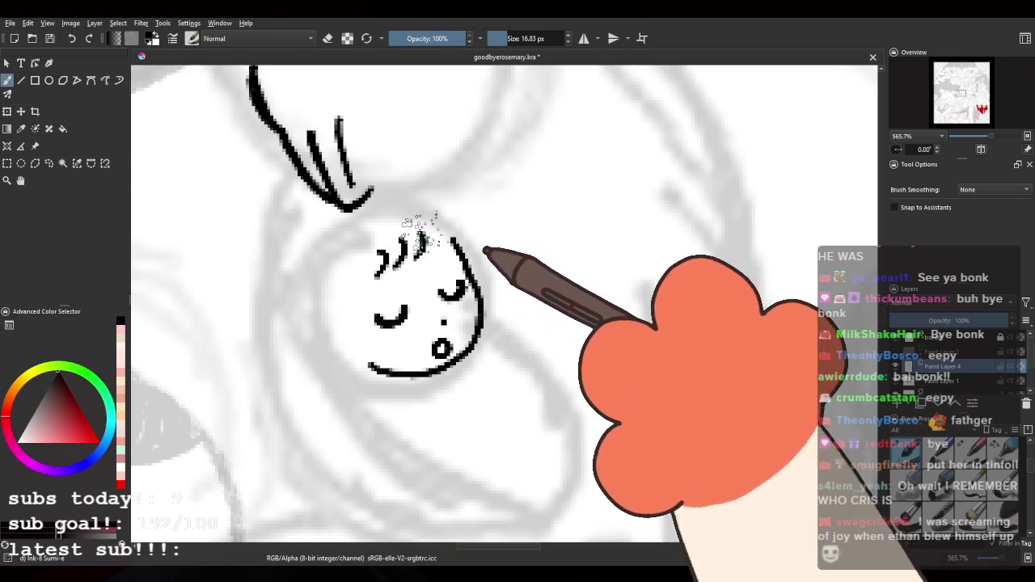
left_click_drag(420, 241, 458, 243)
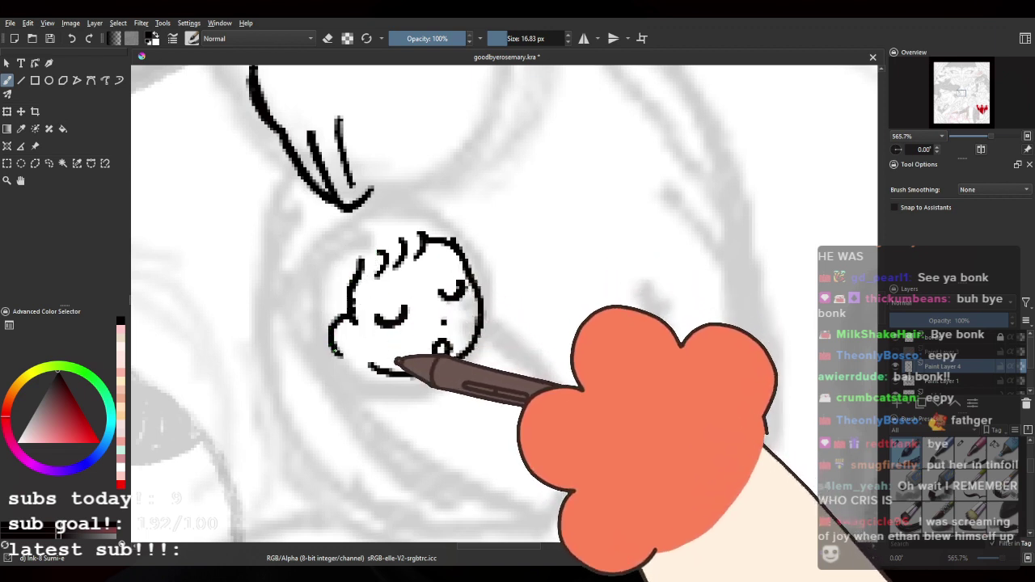
Step: Ink the smaller head's ear with its inner curve and draw the inner hood line from the ear up to the crown
left_click_drag(349, 321, 346, 362)
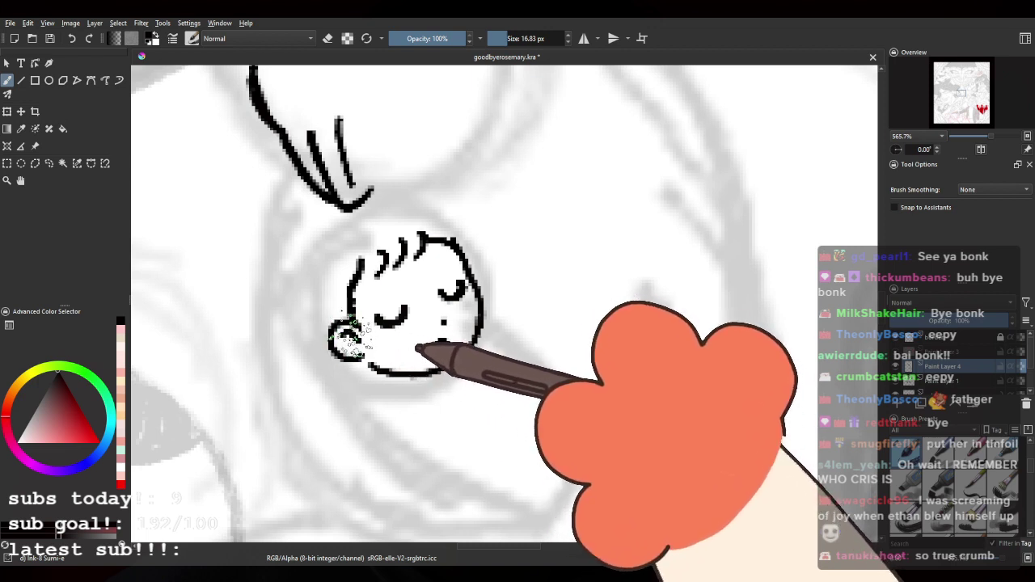
mouse_move(361, 261)
left_mouse_down()
mouse_move(373, 328)
mouse_move(364, 228)
left_mouse_up()
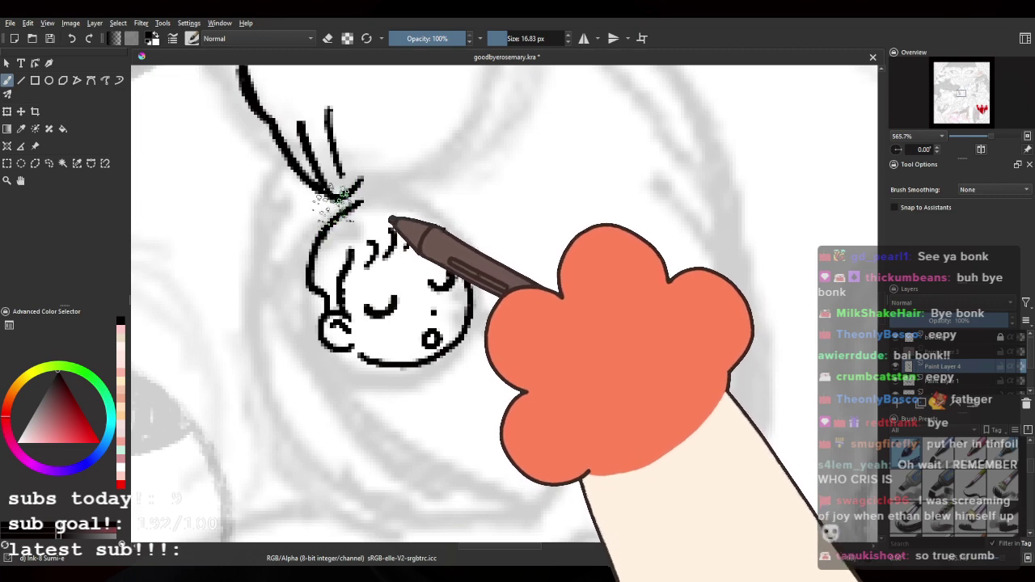
Step: Ink a short outer hood stroke beside the crown of the smaller head, trying and undoing several longer versions and fold strokes
left_click_drag(322, 202, 283, 286)
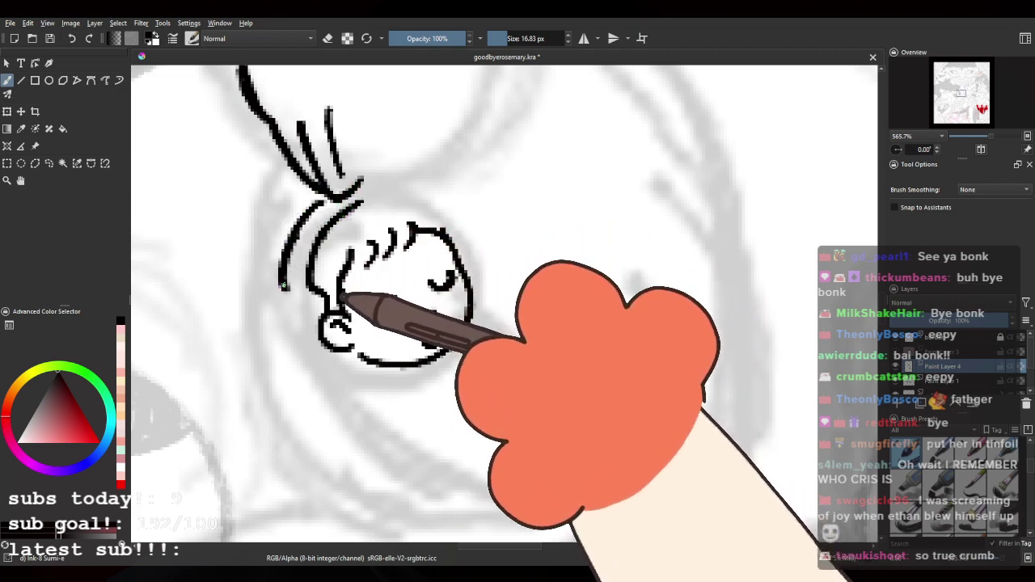
scroll(341, 299, "down", 1)
scroll(465, 178, "down", 2)
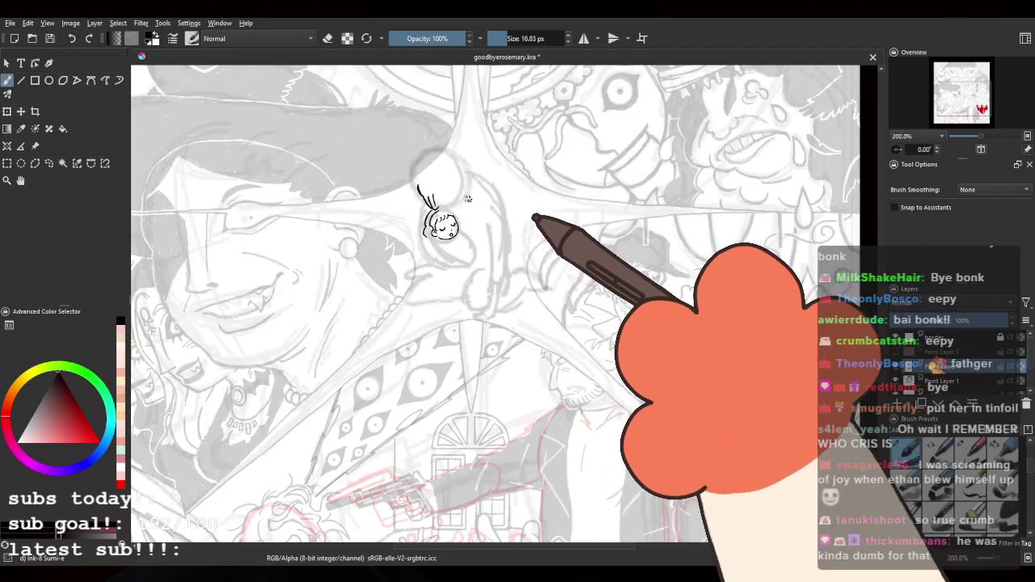
scroll(468, 198, "up", 3)
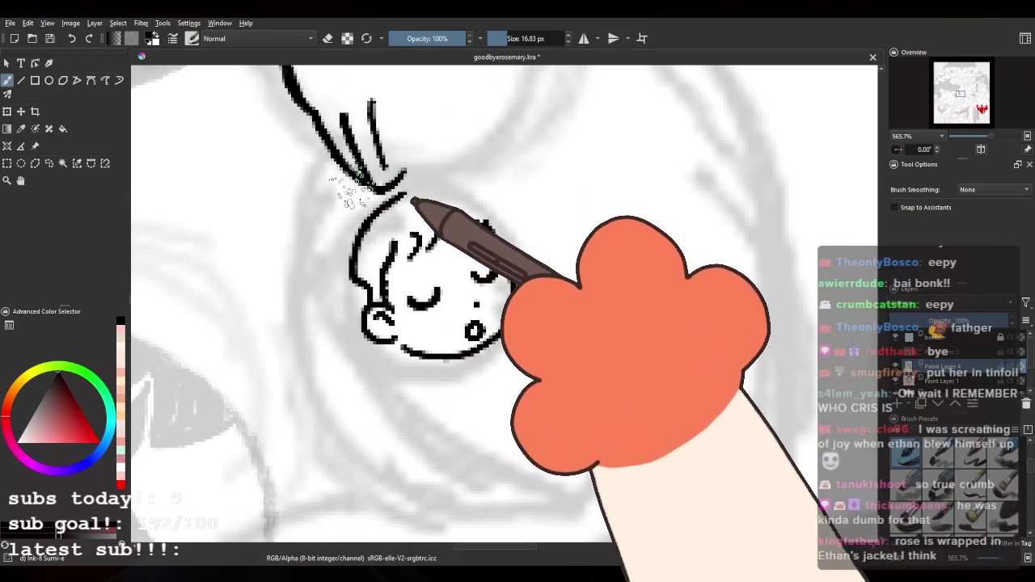
mouse_move(362, 194)
left_mouse_down()
mouse_move(314, 251)
mouse_move(296, 317)
left_mouse_up()
key("ctrl+z")
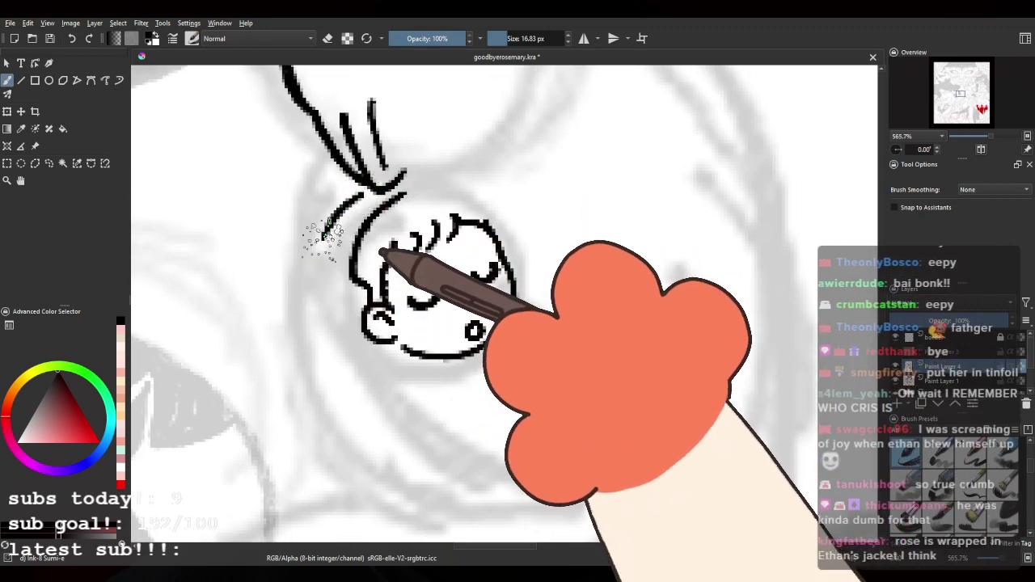
mouse_move(324, 227)
left_mouse_down()
mouse_move(305, 271)
mouse_move(312, 317)
left_mouse_up()
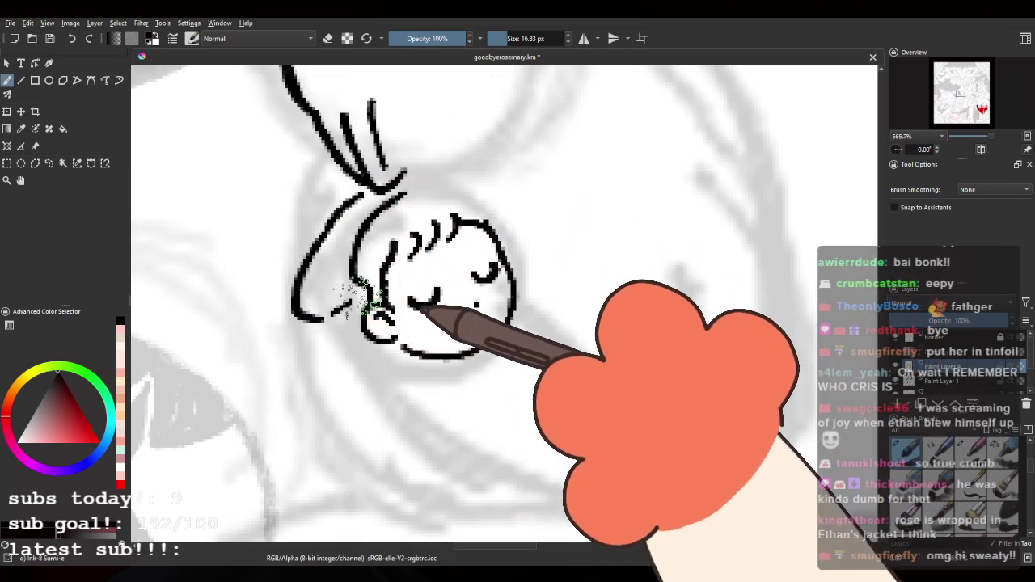
key("ctrl+z")
key("ctrl+z")
mouse_move(327, 230)
left_mouse_down()
mouse_move(301, 311)
mouse_move(317, 339)
left_mouse_up()
key("ctrl+z")
mouse_move(418, 357)
left_mouse_down()
mouse_move(382, 365)
mouse_move(431, 412)
left_mouse_up()
key("ctrl+z")
Step: Ink the fabric collar curving beneath the smaller figure's chin and continue the inner hood line over the top of the head
left_click_drag(354, 351, 478, 390)
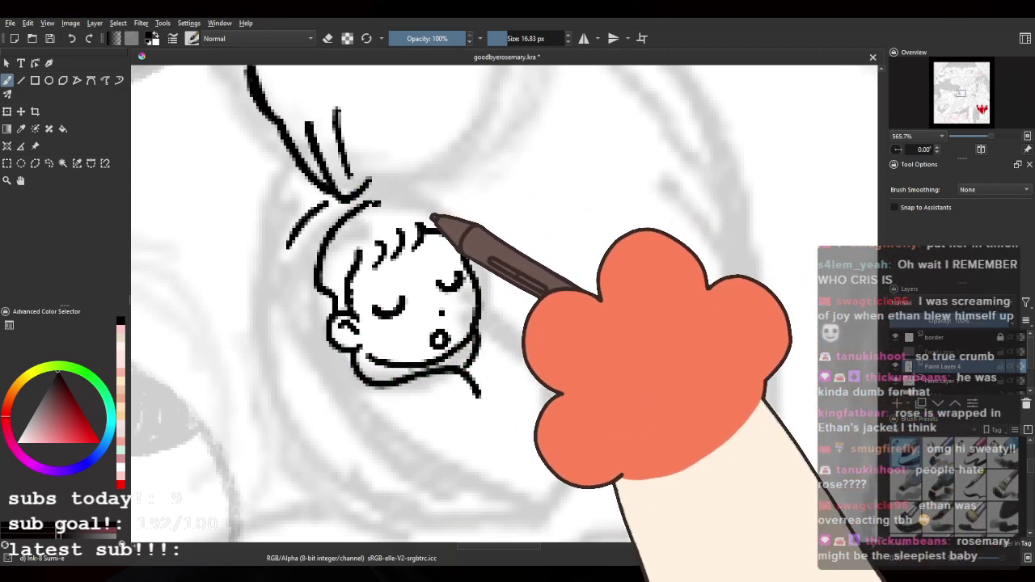
left_click_drag(361, 205, 444, 200)
key("ctrl+z")
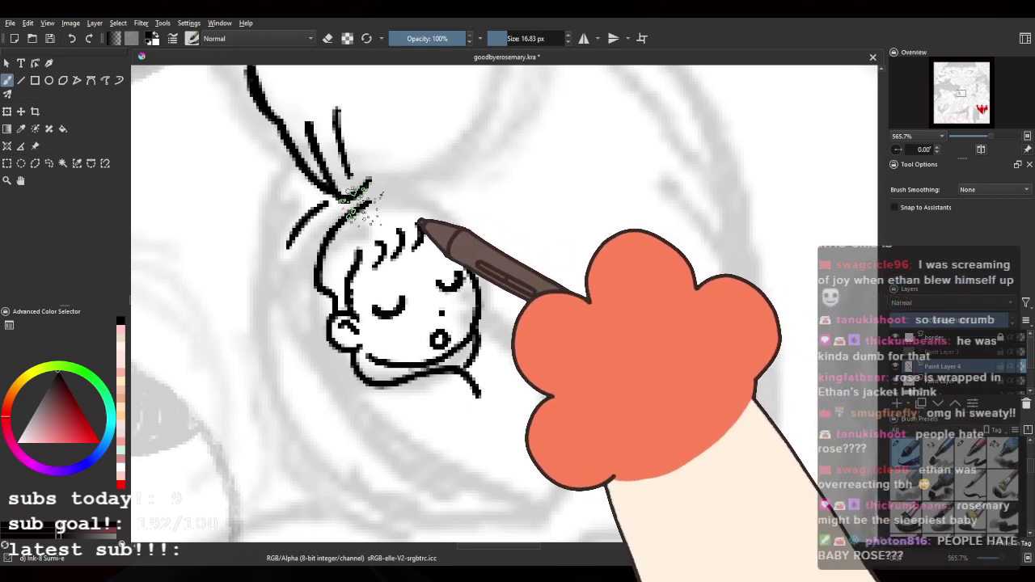
mouse_move(362, 205)
left_mouse_down()
mouse_move(444, 200)
mouse_move(474, 243)
left_mouse_up()
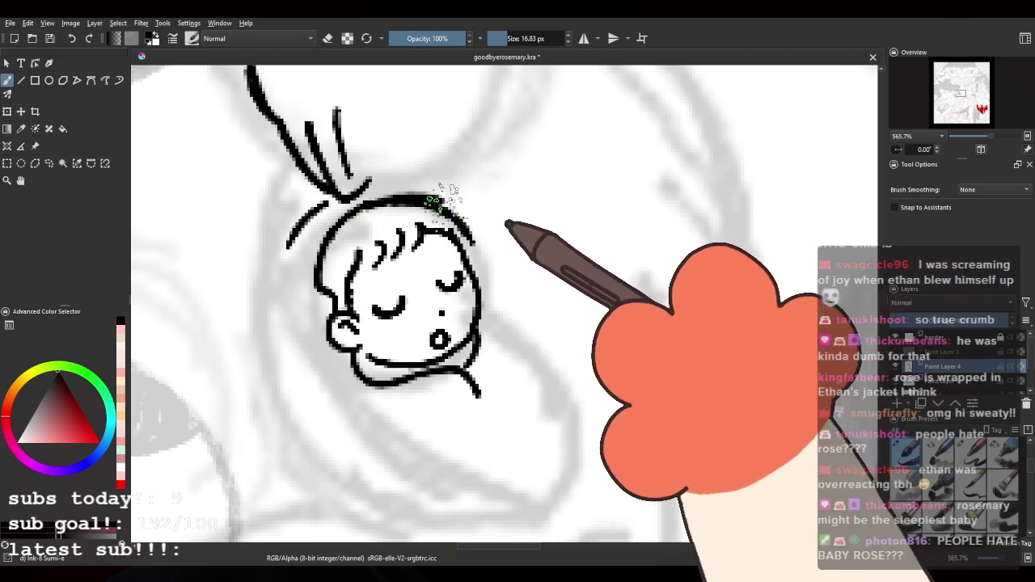
Step: Thin the upper hood line with the eraser and ink its end down to the edge of the smaller face
key("e")
left_click_drag(448, 198, 400, 189)
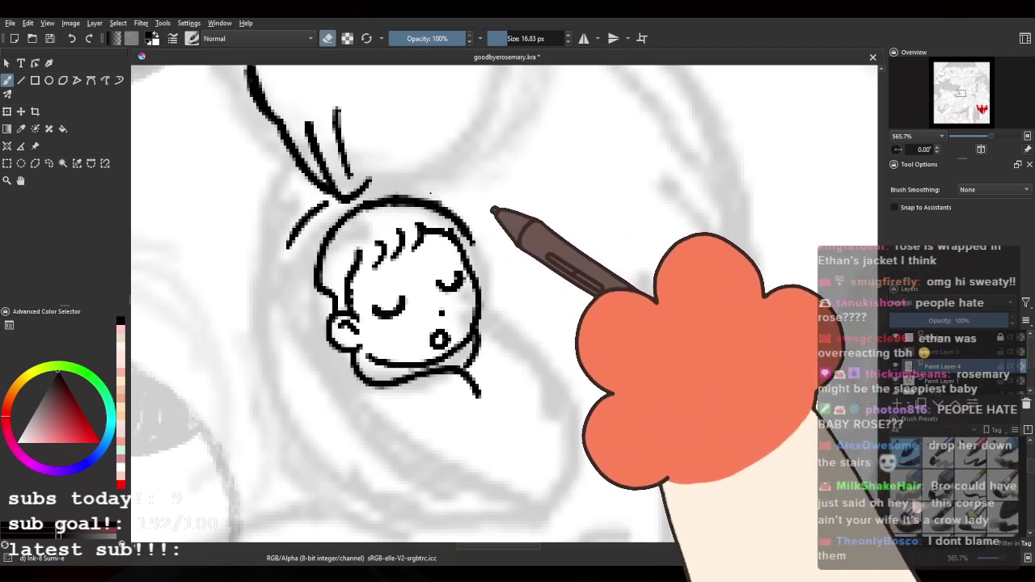
key("e")
left_click_drag(463, 226, 470, 244)
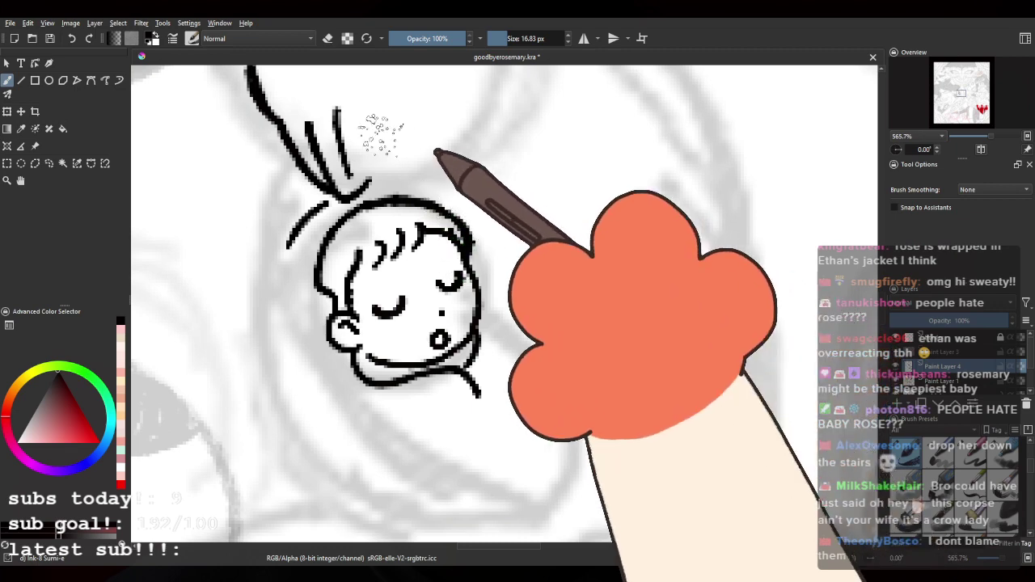
left_click_drag(378, 138, 436, 154)
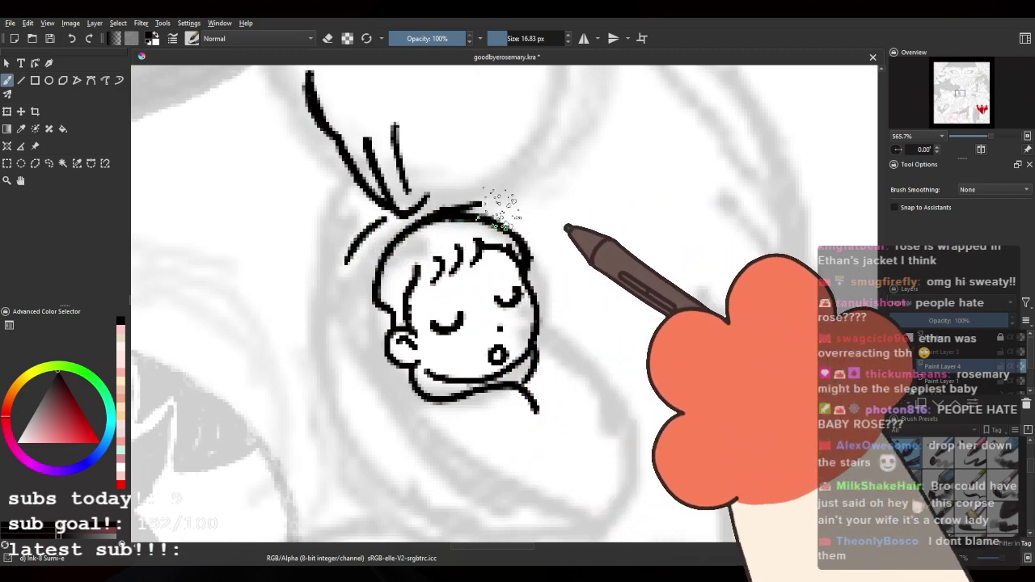
Step: Ink the outer hood outline down the ear side of the smaller head, ending in a small fold below the ear
left_click_drag(374, 226, 338, 296)
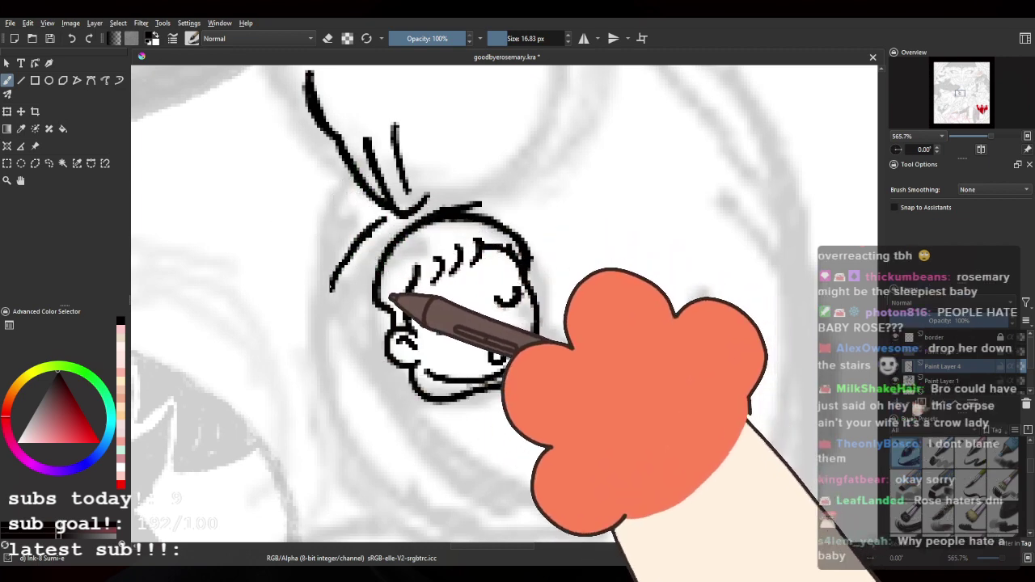
mouse_move(380, 220)
left_mouse_down()
mouse_move(334, 317)
mouse_move(351, 365)
mouse_move(335, 333)
left_mouse_up()
key("ctrl+z")
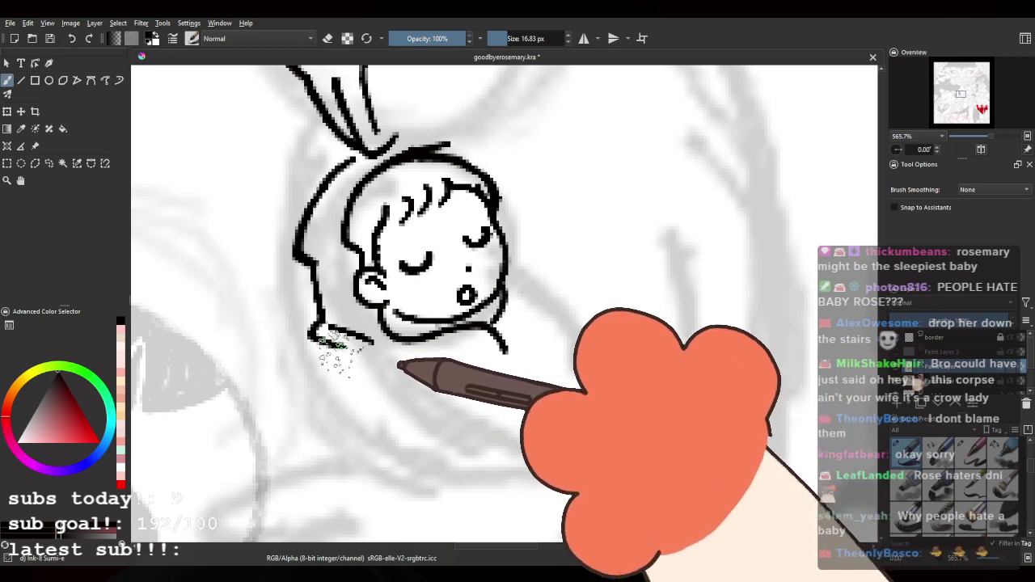
left_click_drag(328, 347, 352, 404)
Step: Ink a wavy fabric line running down and outward from the collar under the smaller figure's chin
left_click_drag(516, 282, 465, 339)
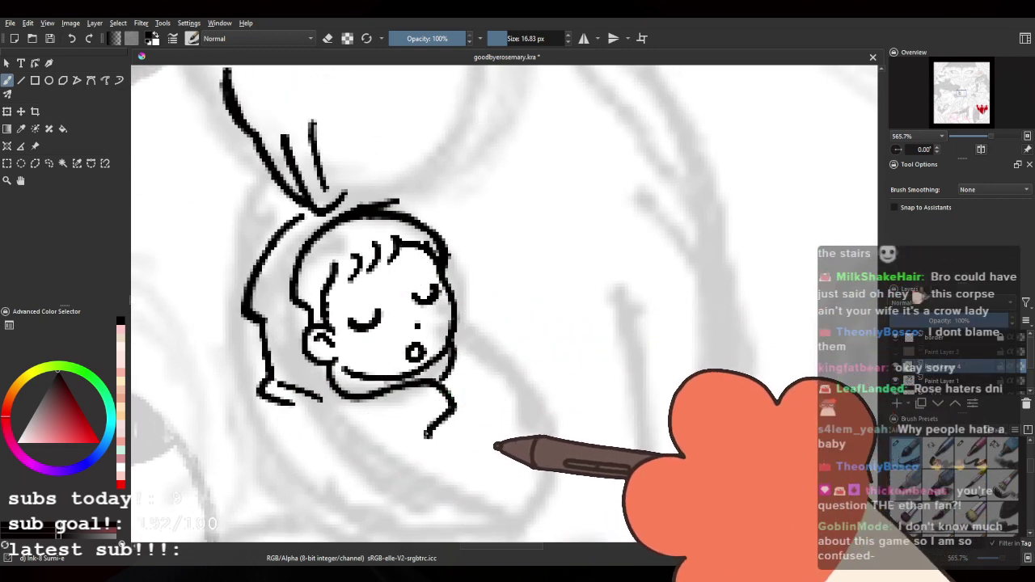
mouse_move(450, 408)
left_mouse_down()
mouse_move(445, 433)
mouse_move(518, 479)
left_mouse_up()
left_click_drag(412, 241, 376, 219)
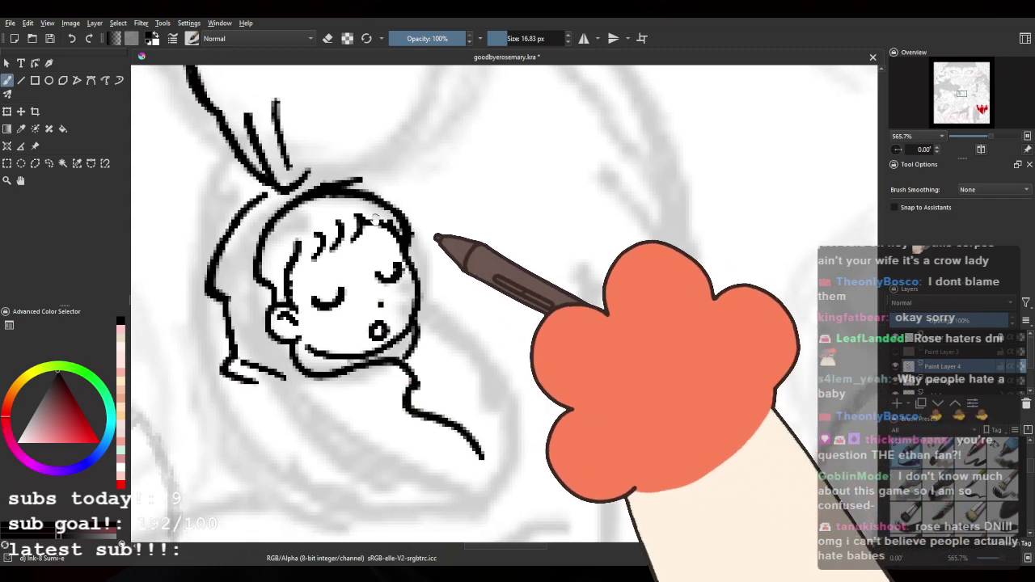
Step: Ink the outer hood outline from above the crown down past the face on the side opposite the ear
left_click_drag(347, 182, 384, 235)
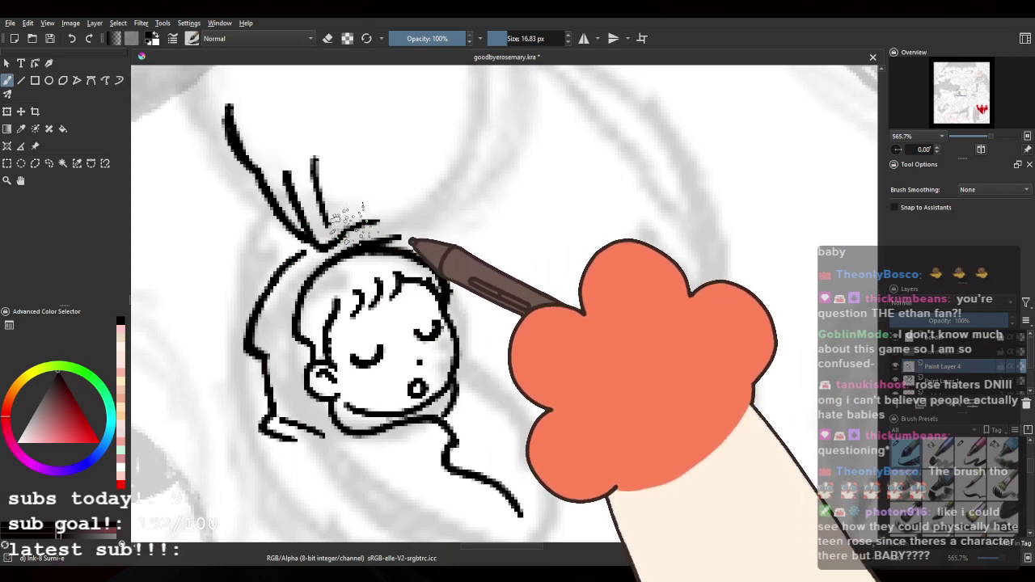
left_click_drag(384, 322, 326, 287)
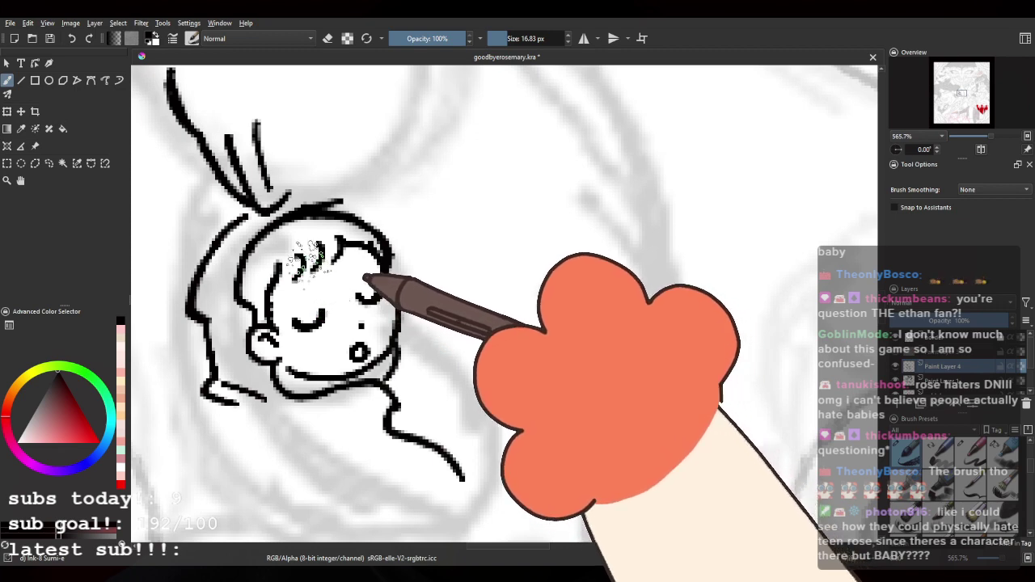
mouse_move(306, 196)
left_mouse_down()
mouse_move(342, 188)
mouse_move(302, 192)
mouse_move(350, 190)
mouse_move(377, 207)
mouse_move(364, 196)
mouse_move(391, 236)
mouse_move(384, 216)
mouse_move(438, 328)
mouse_move(435, 346)
mouse_move(477, 372)
mouse_move(512, 342)
left_mouse_up()
scroll(432, 318, "down", 4)
scroll(425, 322, "up", 3)
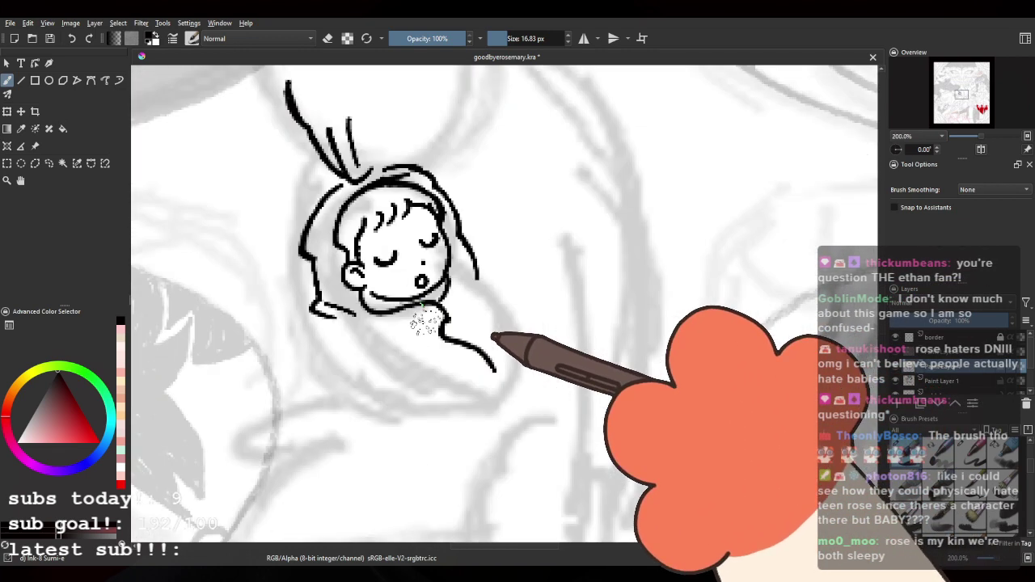
Step: Erase the wavy fabric line below the chin and ink a long blanket edge down from the collar instead, ending in stepped folds
key("e")
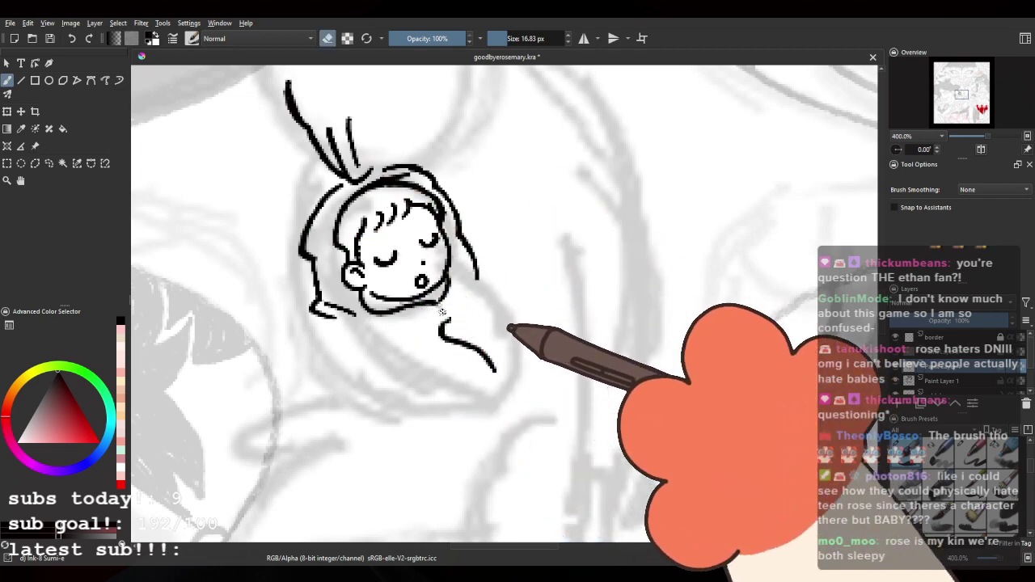
mouse_move(442, 312)
left_mouse_down()
mouse_move(429, 333)
mouse_move(448, 320)
mouse_move(446, 338)
mouse_move(492, 367)
left_mouse_up()
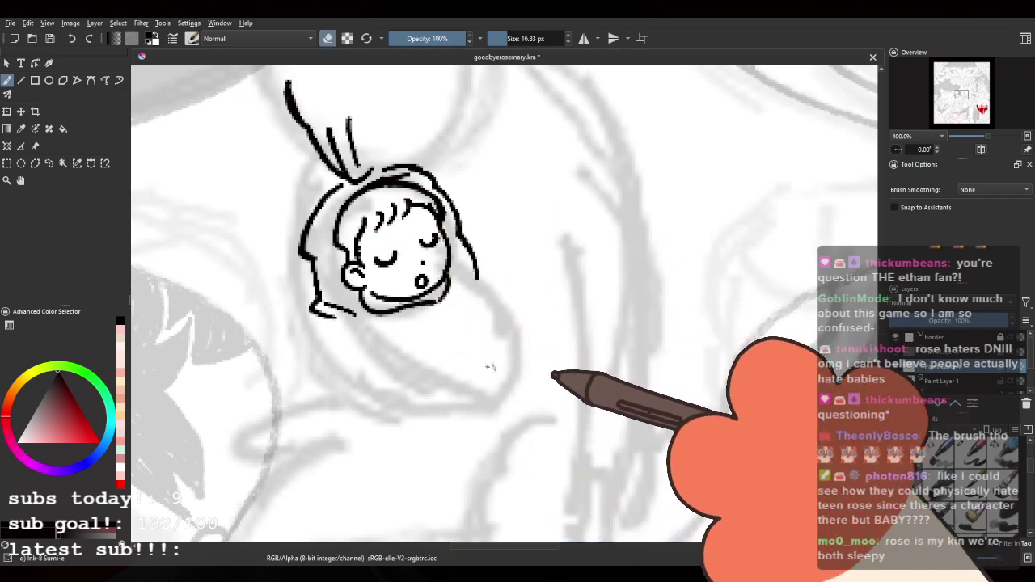
key("e")
left_click_drag(432, 310, 383, 370)
key("ctrl+z")
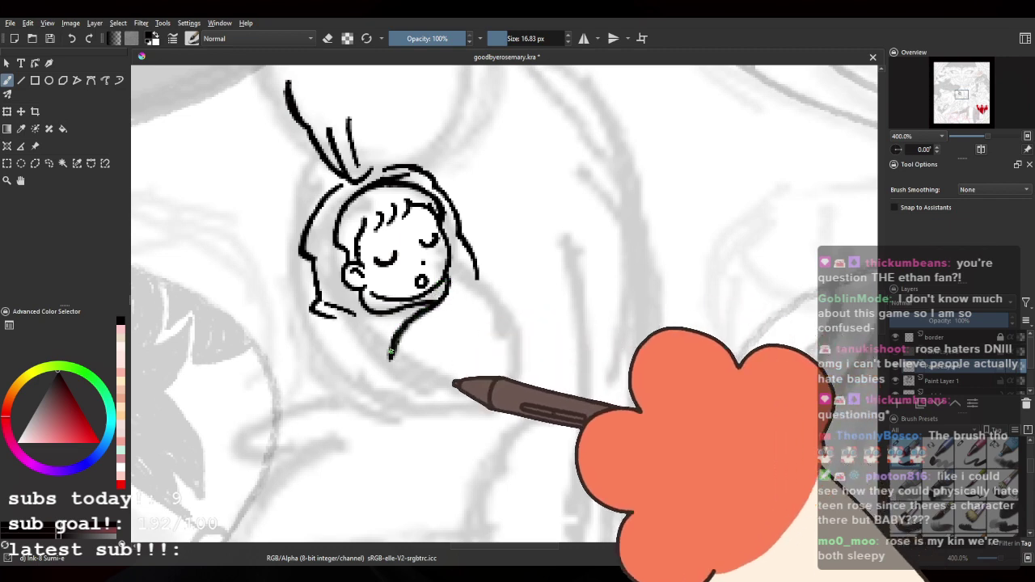
mouse_move(443, 303)
left_mouse_down()
mouse_move(396, 420)
mouse_move(437, 473)
mouse_move(477, 503)
mouse_move(505, 503)
left_mouse_up()
Step: Ink the blanket's shoulder edge, a curved fold and a bumpy outer contour beside the smaller figure's body, redoing the outermost strokes
mouse_move(503, 288)
left_mouse_down()
mouse_move(519, 304)
mouse_move(481, 357)
left_mouse_up()
mouse_move(524, 308)
left_mouse_down()
mouse_move(548, 334)
mouse_move(568, 335)
mouse_move(582, 354)
mouse_move(534, 397)
left_mouse_up()
key("ctrl+z")
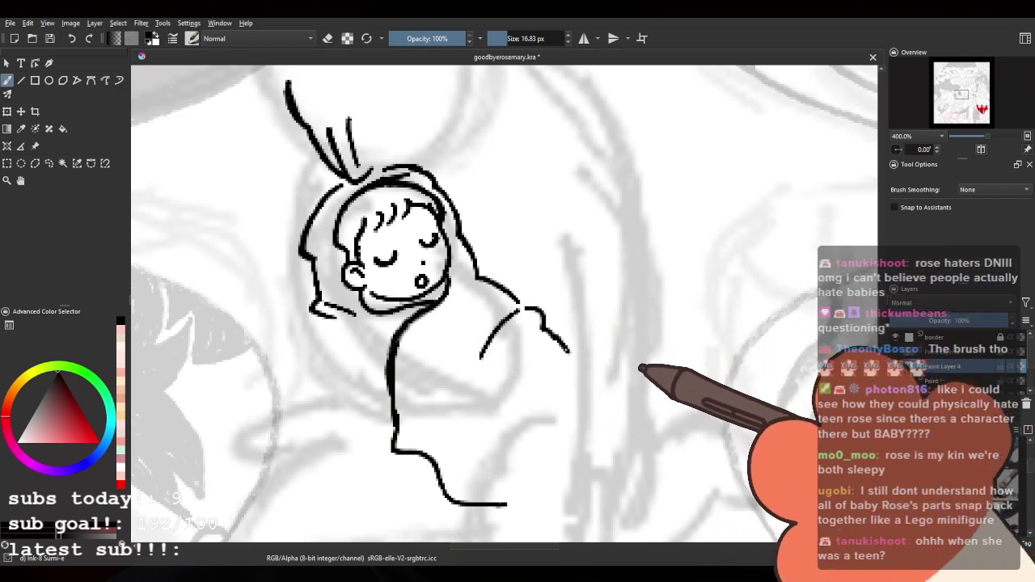
key("ctrl+z")
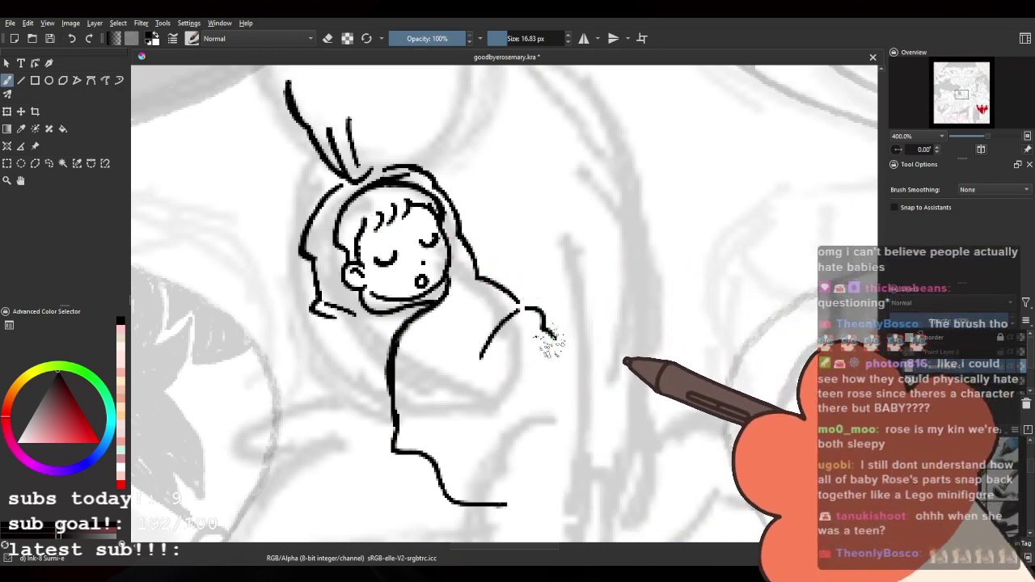
mouse_move(540, 317)
left_mouse_down()
mouse_move(582, 361)
mouse_move(527, 453)
left_mouse_up()
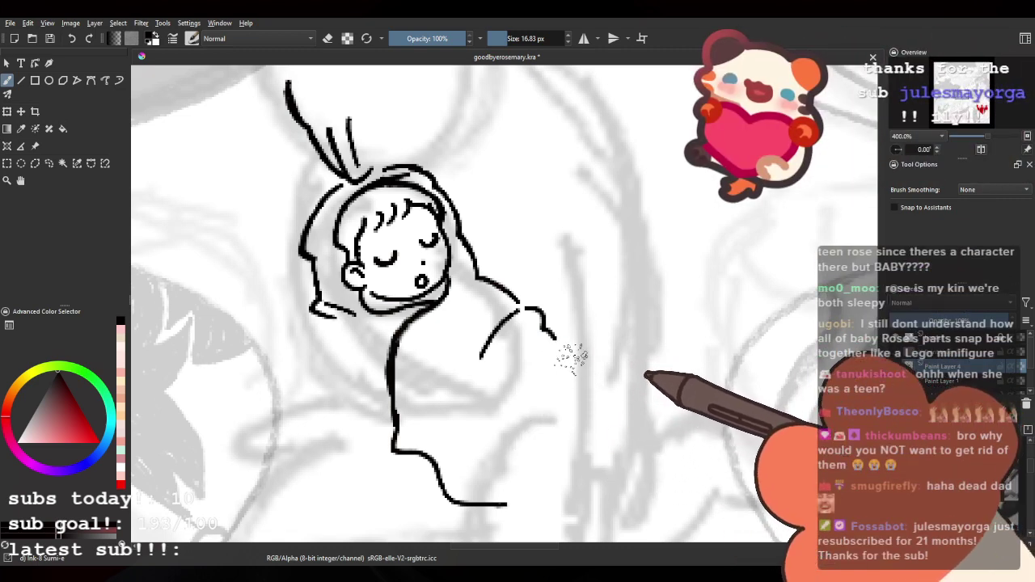
left_click_drag(555, 340, 515, 413)
Step: Erase the curved outline and pointed strands inked on the larger head above the hood
key("ctrl+minus")
key("ctrl+minus")
key("ctrl+minus")
key("ctrl+minus")
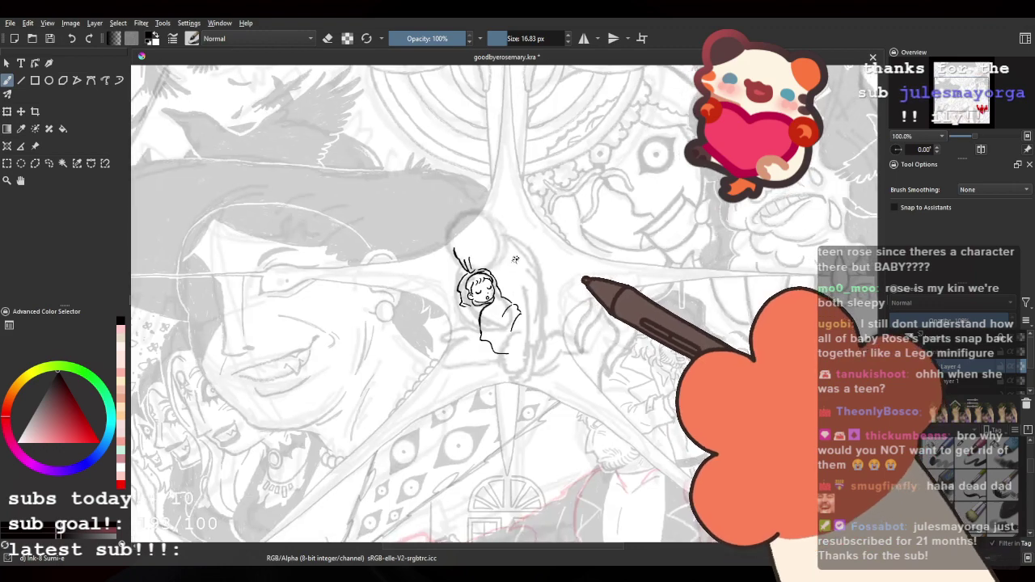
scroll(520, 304, "up", 3)
scroll(351, 171, "up", 1)
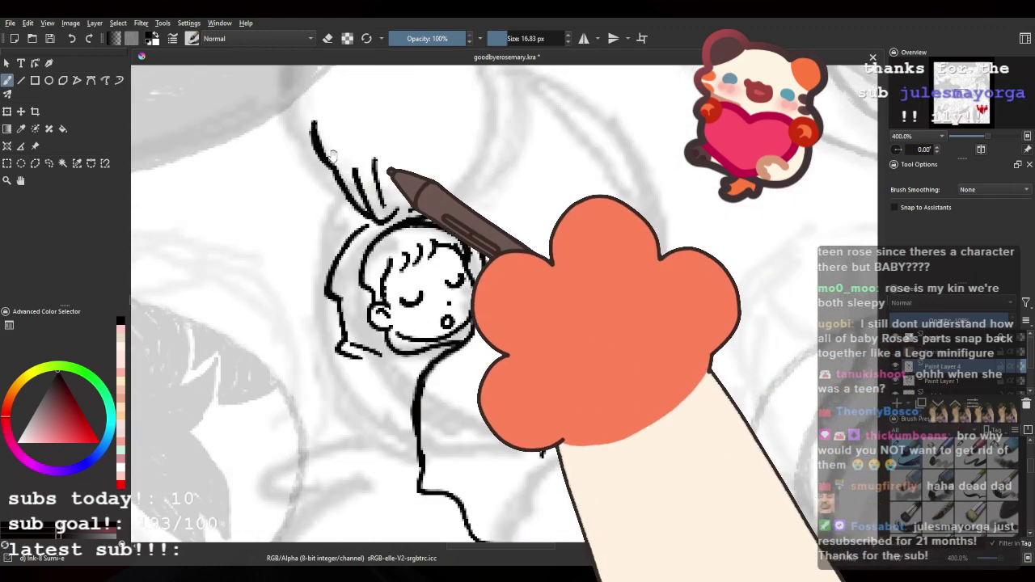
left_click_drag(333, 157, 316, 196)
key("e")
mouse_move(296, 160)
left_mouse_down()
mouse_move(315, 218)
mouse_move(356, 241)
mouse_move(358, 224)
mouse_move(368, 257)
mouse_move(386, 248)
mouse_move(364, 241)
left_mouse_up()
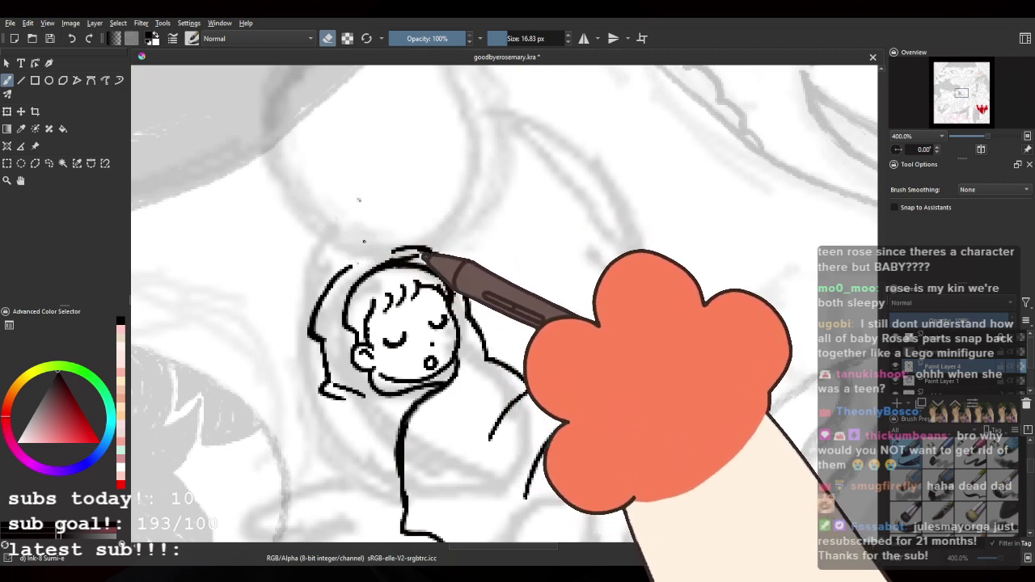
mouse_move(359, 202)
left_mouse_down()
mouse_move(358, 192)
mouse_move(351, 201)
left_mouse_up()
Step: Close the gap in the outer hood outline with a curved black stroke over the top of the smaller head
key("e")
mouse_move(353, 266)
left_mouse_down()
mouse_move(358, 254)
mouse_move(394, 253)
mouse_move(388, 245)
left_mouse_up()
key("ctrl+z")
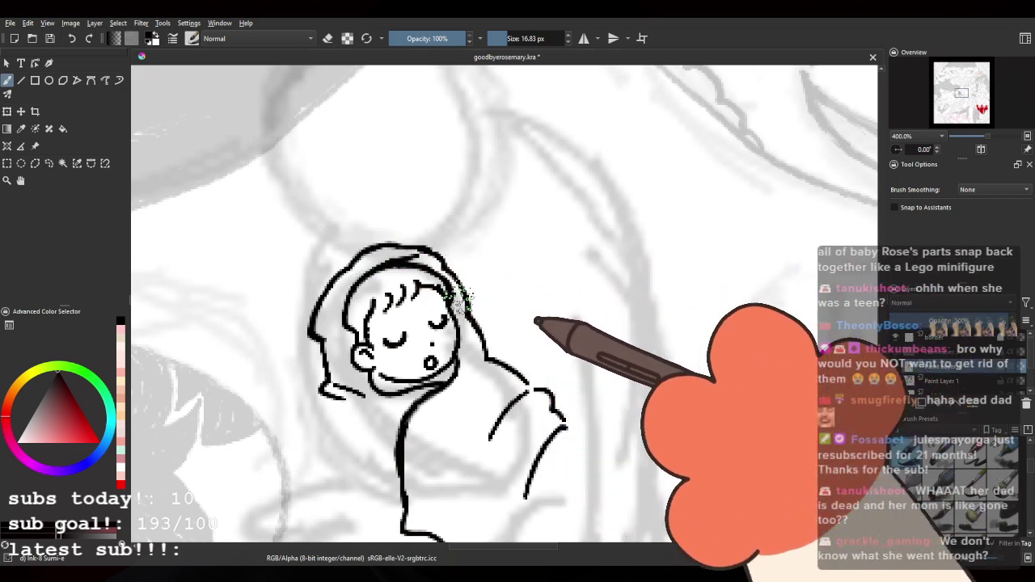
Step: Ink the blanket's outer contour from the bumpy shoulder fold down around the baby's legs to a pointed corner, redoing the first stroke
left_click_drag(500, 405, 462, 292)
mouse_move(307, 288)
left_mouse_down()
mouse_move(298, 309)
mouse_move(304, 372)
left_mouse_up()
key("ctrl+z")
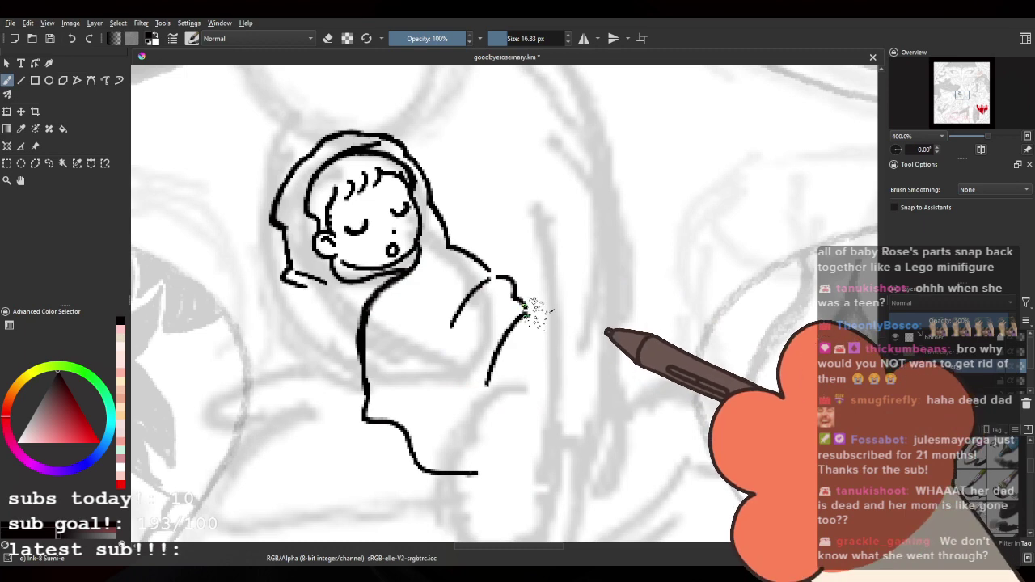
mouse_move(521, 315)
left_mouse_down()
mouse_move(576, 355)
mouse_move(553, 370)
left_mouse_up()
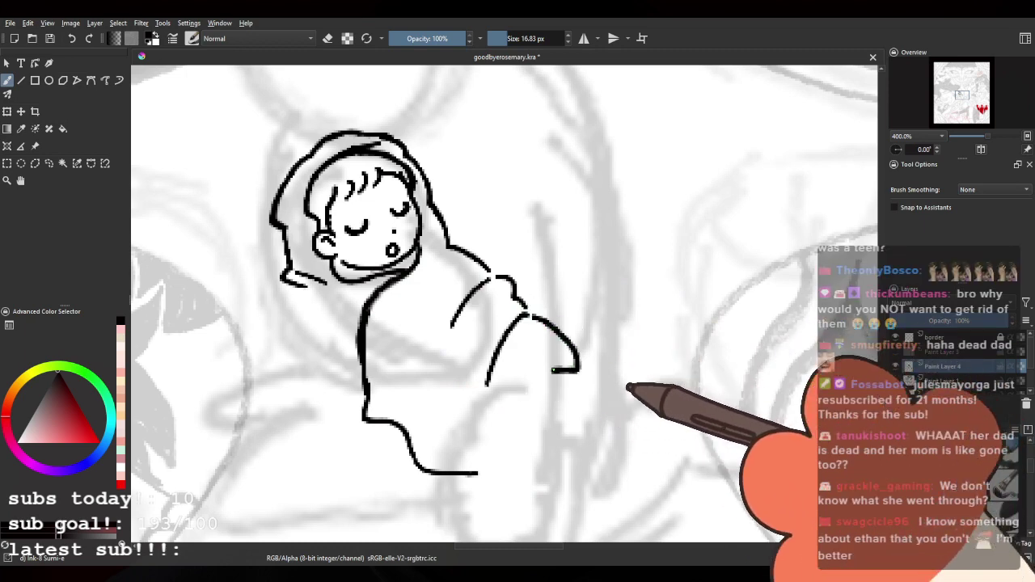
key("ctrl+z")
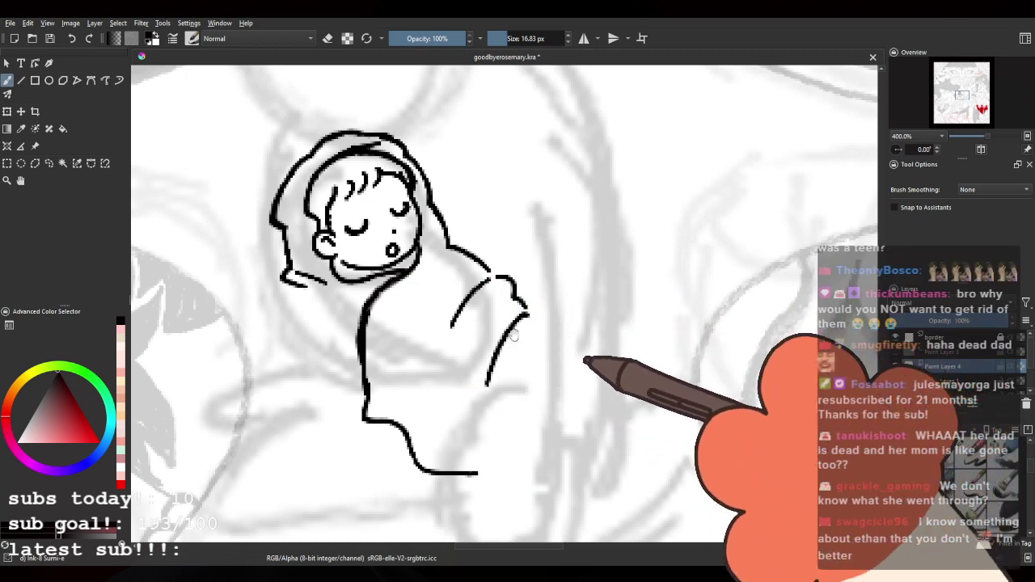
mouse_move(512, 335)
left_mouse_down()
mouse_move(460, 300)
mouse_move(479, 283)
mouse_move(511, 301)
mouse_move(526, 355)
left_mouse_up()
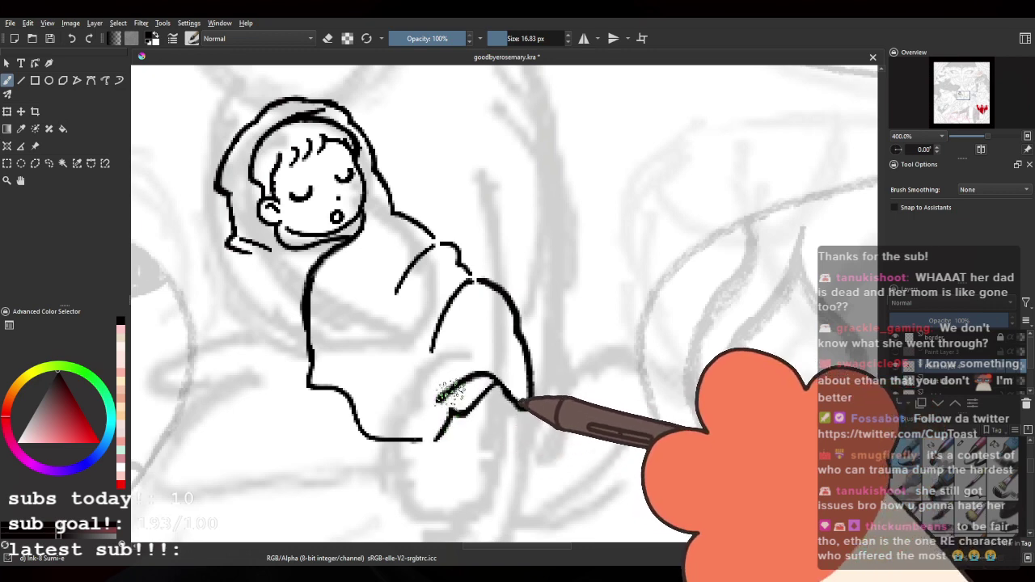
Step: Redo the blanket's lower hem so a short vertical edge joins the bottom edge to the arched fold, and ink an inner fold line
key("ctrl+z")
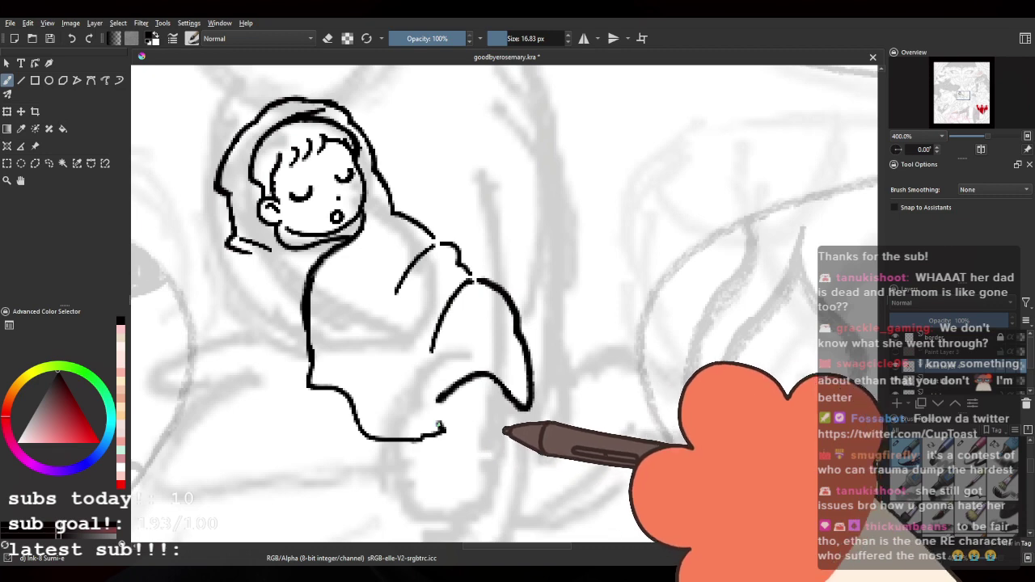
key("ctrl+z")
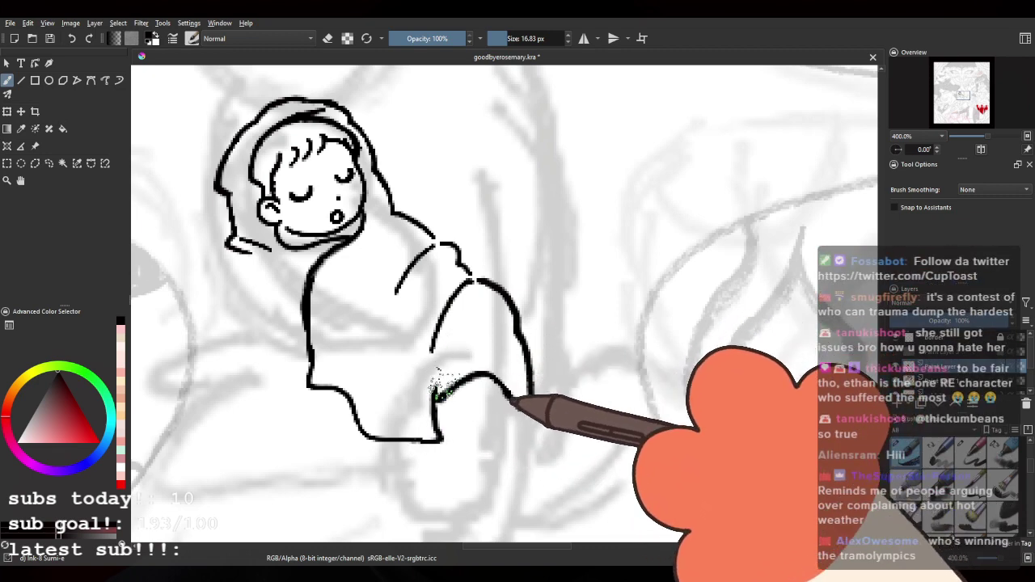
key("ctrl+z")
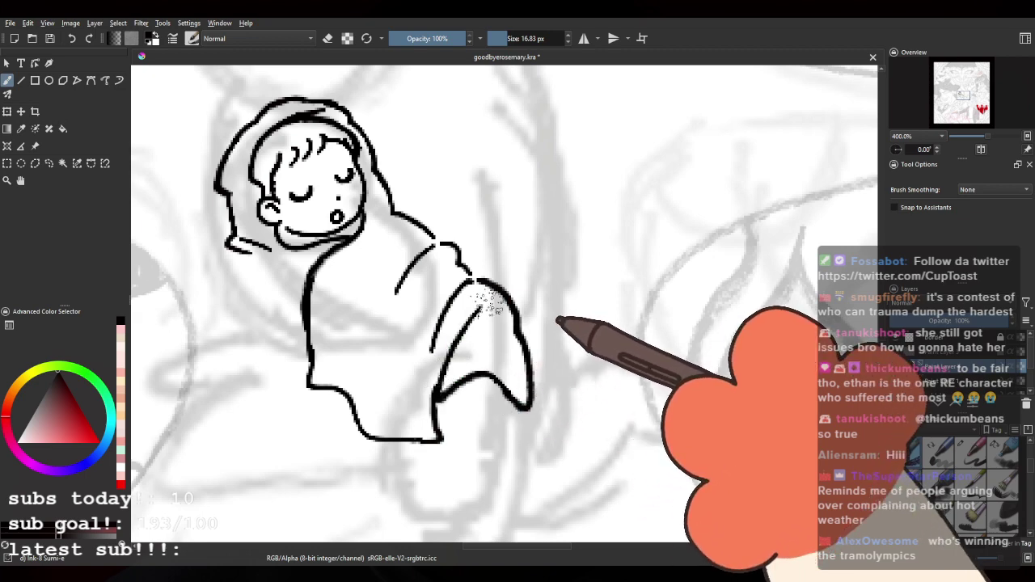
Step: Ink the draped cloth edge from the hood's lower corner down to the blanket's side, plus a wavy underside beneath the foot-end fold
left_click_drag(392, 294, 401, 347)
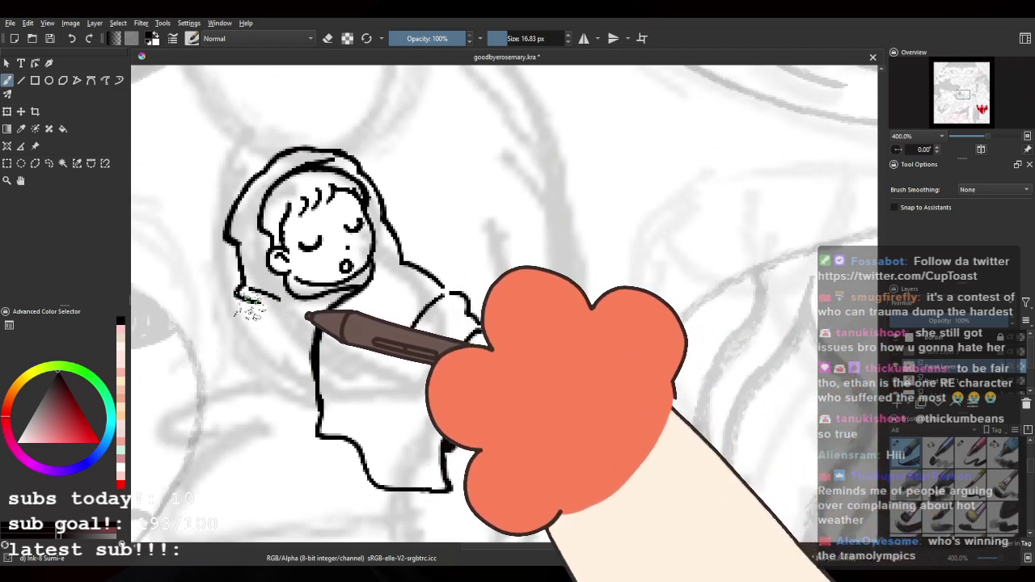
mouse_move(258, 304)
left_mouse_down()
mouse_move(270, 345)
mouse_move(277, 341)
mouse_move(255, 318)
mouse_move(279, 378)
left_mouse_up()
left_click_drag(263, 344, 307, 397)
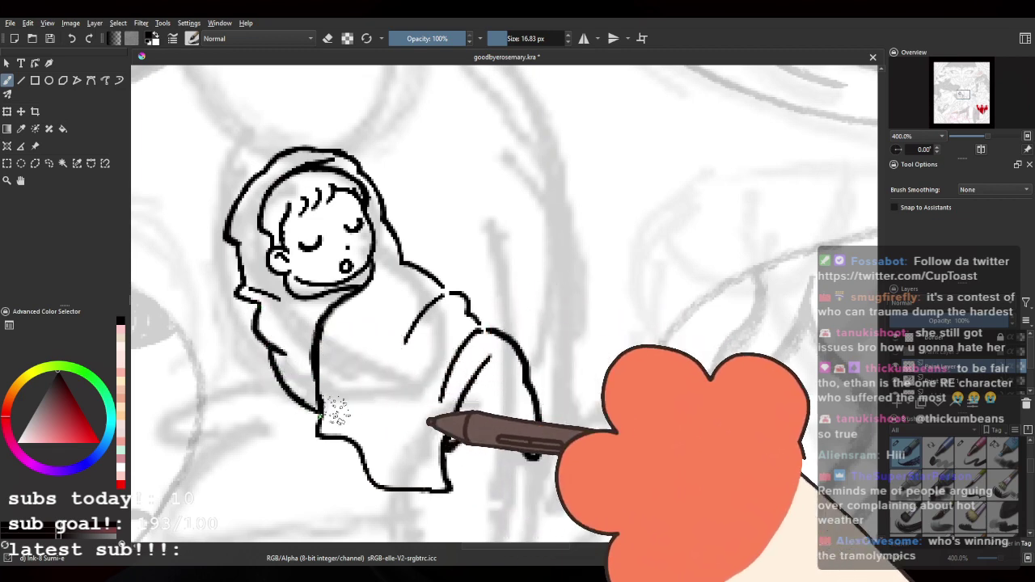
left_click_drag(443, 446, 489, 453)
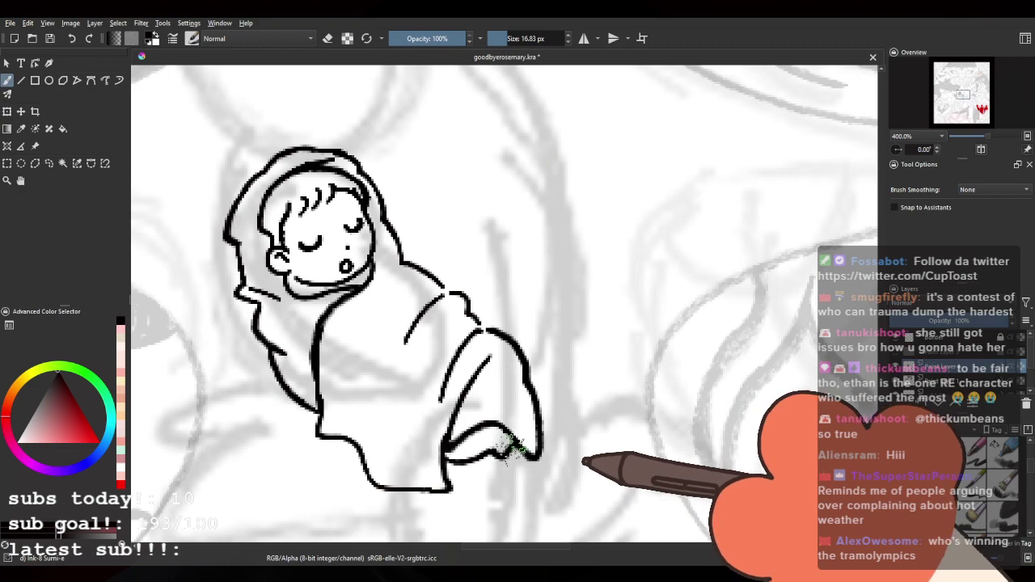
Step: Move the inked baby layer slightly down so the hood sits just under the larger figure's sketched head, checking it against the whole composition
left_click_drag(405, 327, 427, 353)
scroll(433, 265, "down", 6)
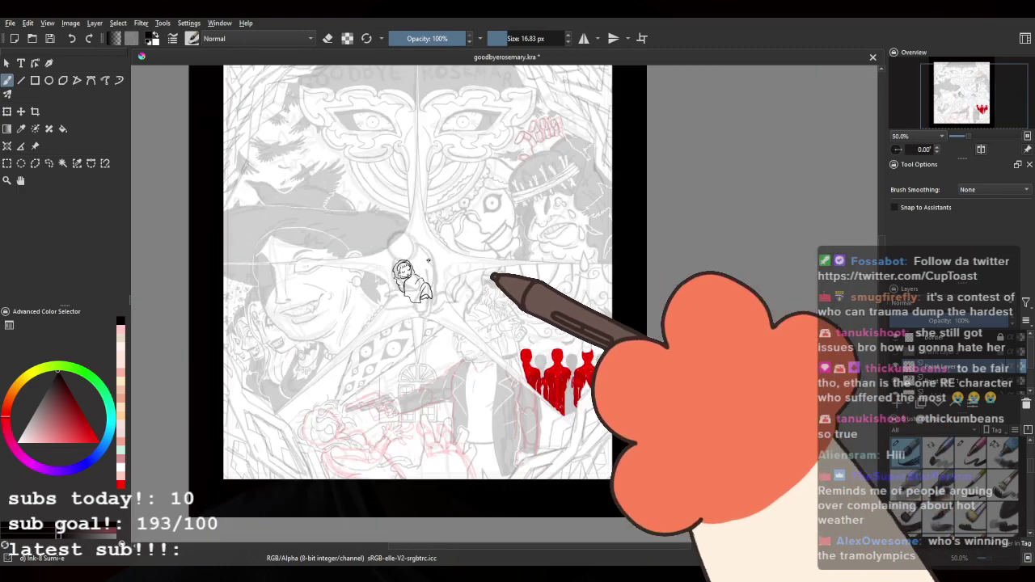
scroll(427, 265, "up", 3)
scroll(441, 260, "down", 2)
scroll(449, 253, "up", 4)
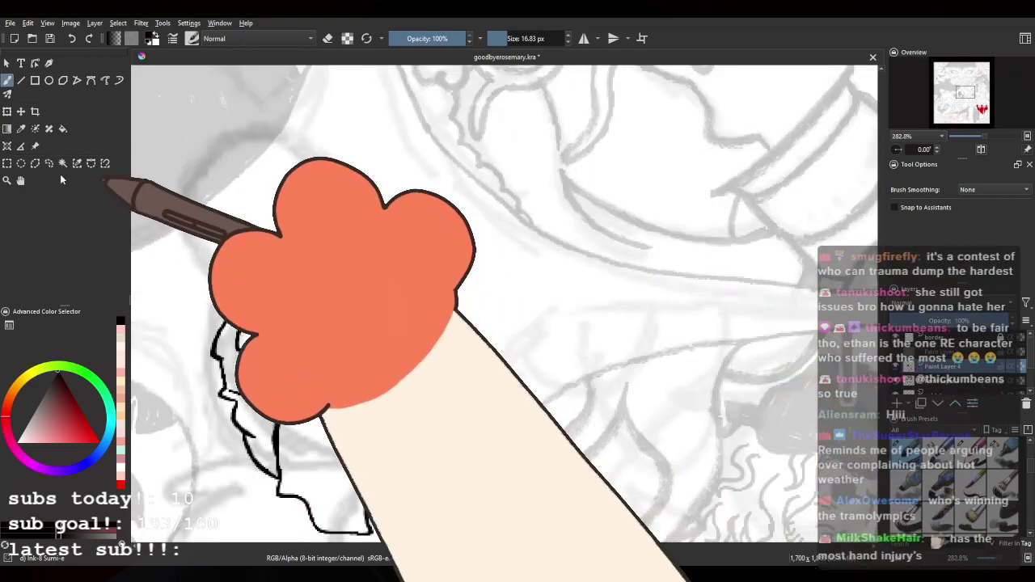
key("t")
scroll(458, 273, "down", 1)
scroll(423, 251, "up", 1)
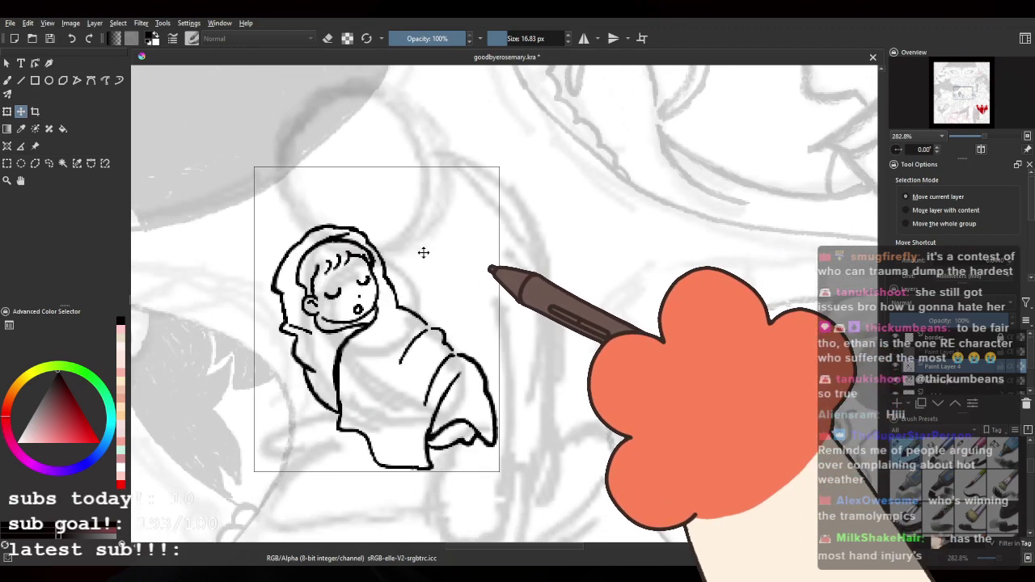
scroll(513, 272, "down", 3)
scroll(477, 279, "down", 2)
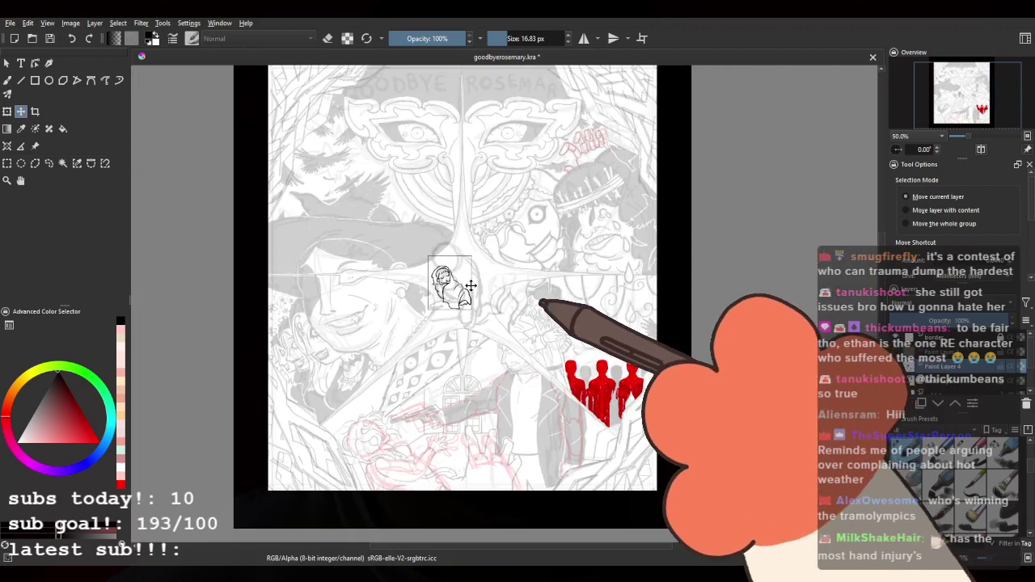
scroll(471, 285, "up", 4)
scroll(457, 291, "down", 2)
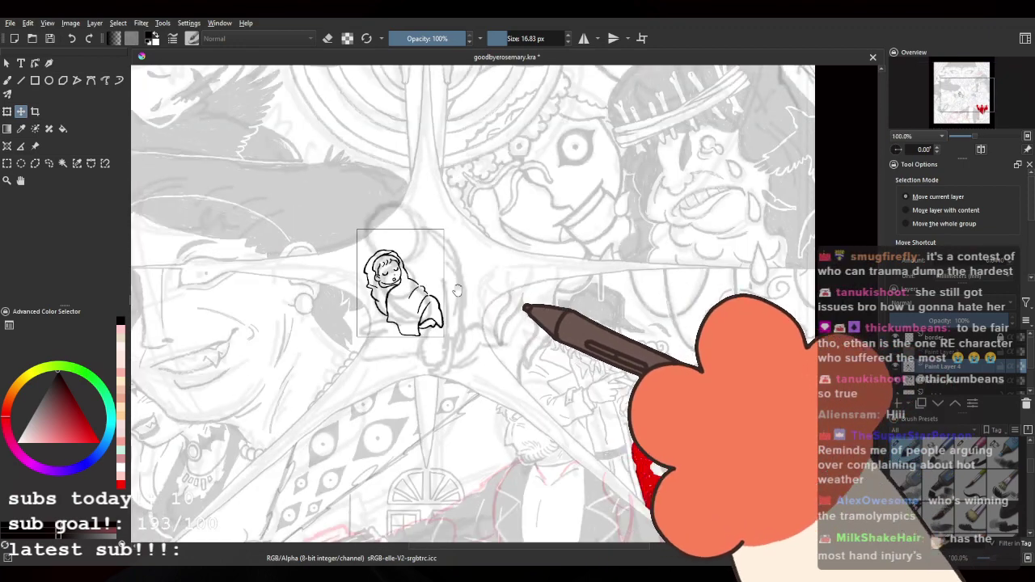
scroll(458, 291, "up", 3)
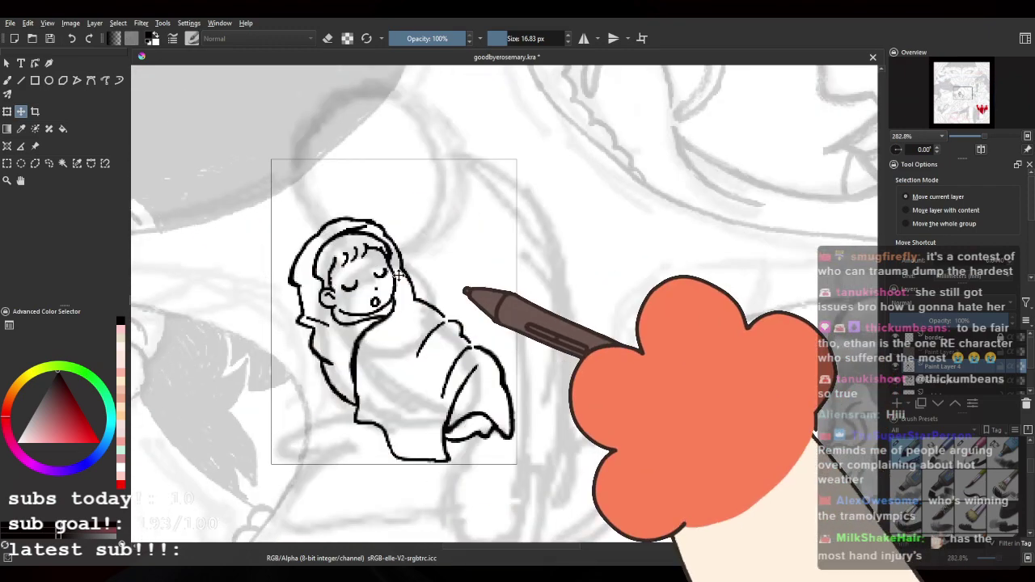
left_click_drag(399, 275, 398, 301)
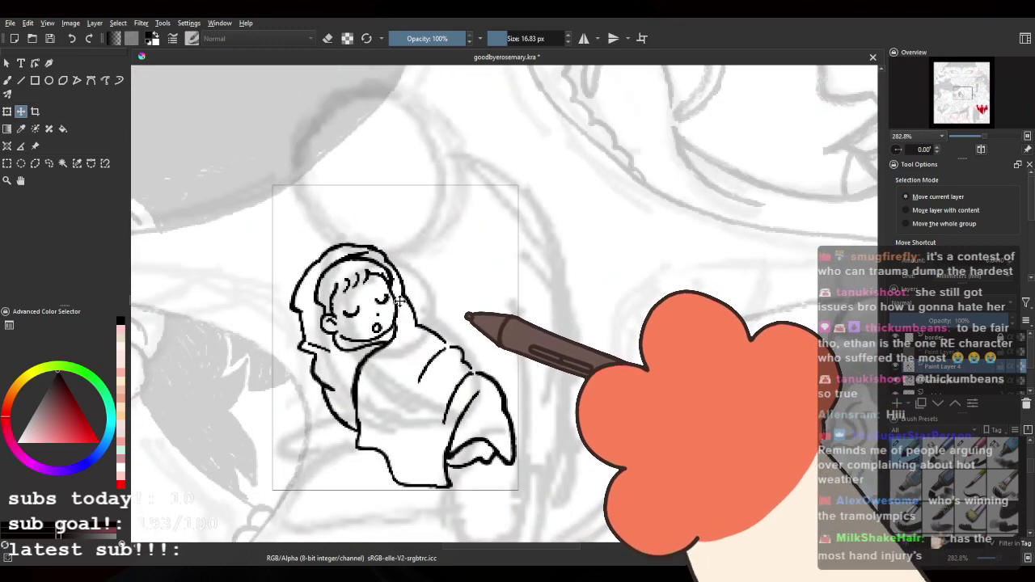
scroll(399, 301, "down", 5)
scroll(437, 283, "up", 5)
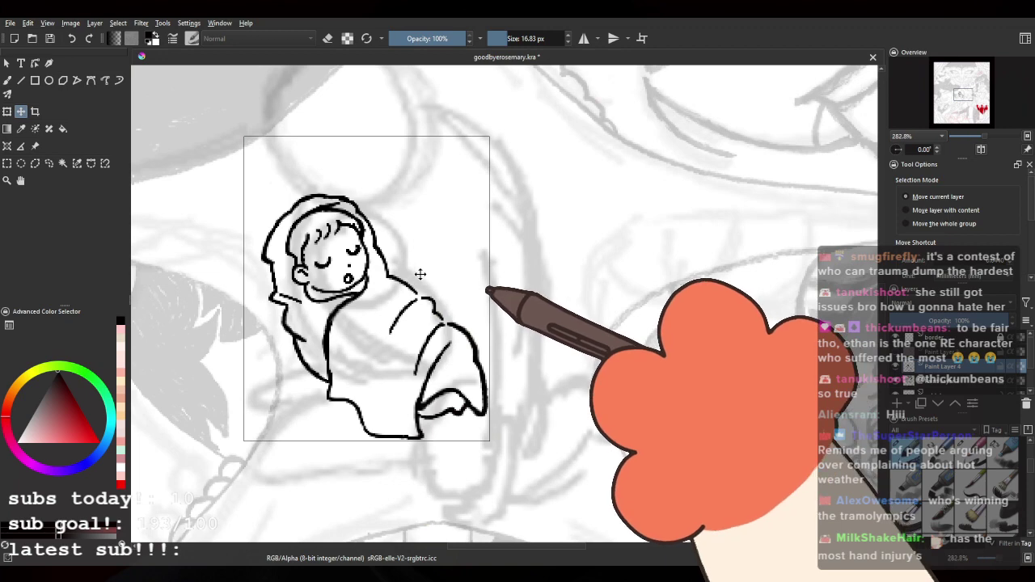
scroll(420, 274, "down", 2)
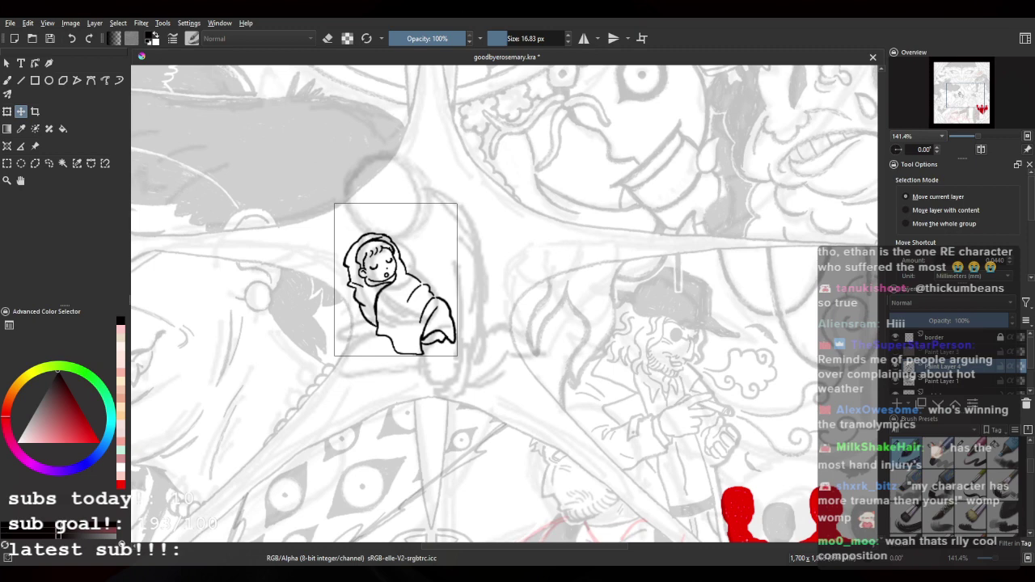
Step: Paste the reference image of the man in a hooded jacket holding a child, examine the pose up close, and delete its layer
key("ctrl+v")
scroll(581, 347, "down", 3)
scroll(594, 345, "up", 2)
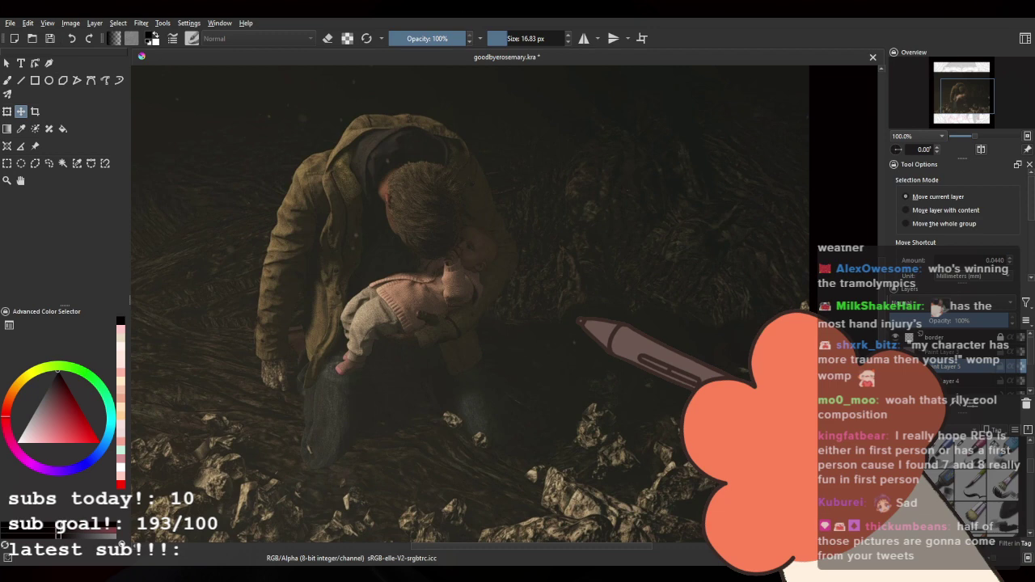
key("ctrl+minus")
key("ctrl+minus")
scroll(498, 281, "up", 3)
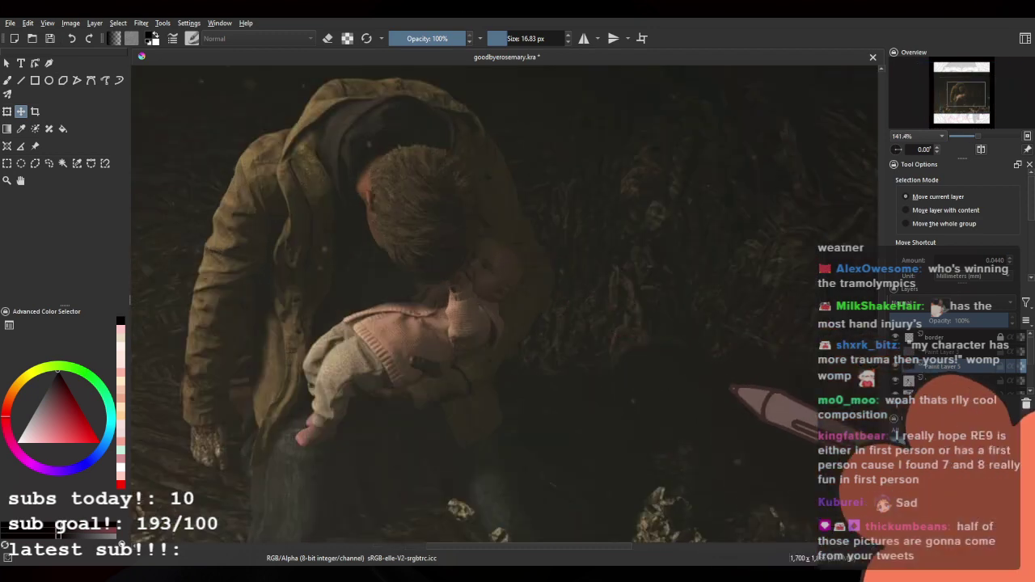
key("minus")
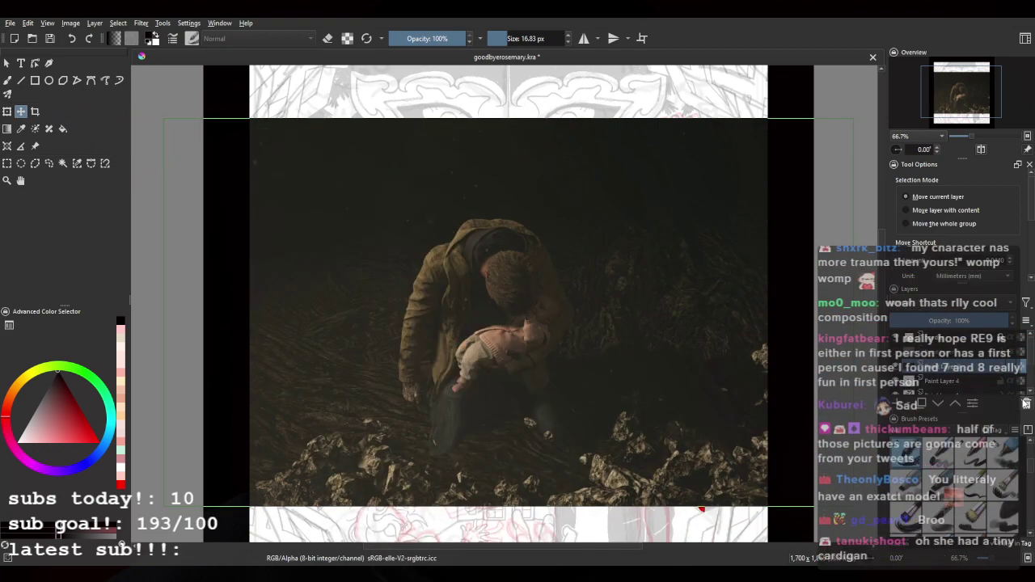
left_click(1026, 402)
Step: Try scaling down, repositioning and slightly rotating the inked baby under the larger figure's sketched head
scroll(564, 364, "up", 2)
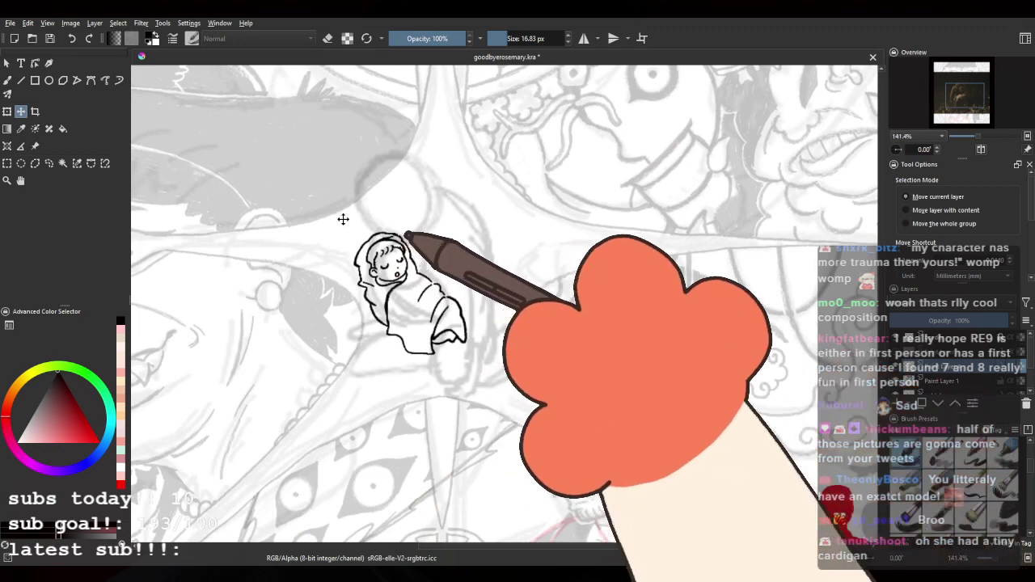
scroll(396, 233, "up", 2)
scroll(391, 233, "down", 4)
scroll(395, 222, "up", 2)
scroll(396, 222, "down", 2)
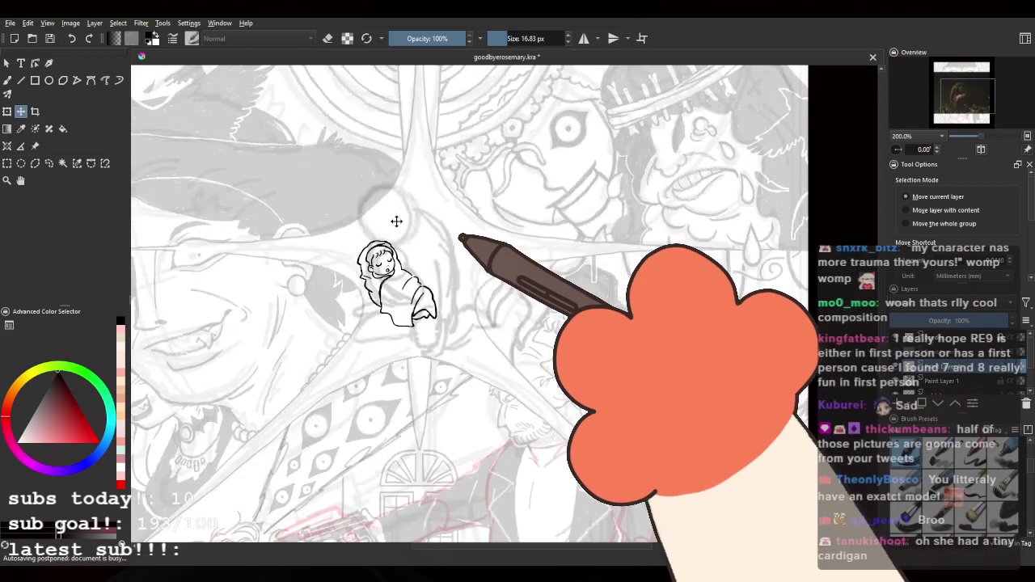
scroll(389, 227, "up", 3)
left_click(7, 110)
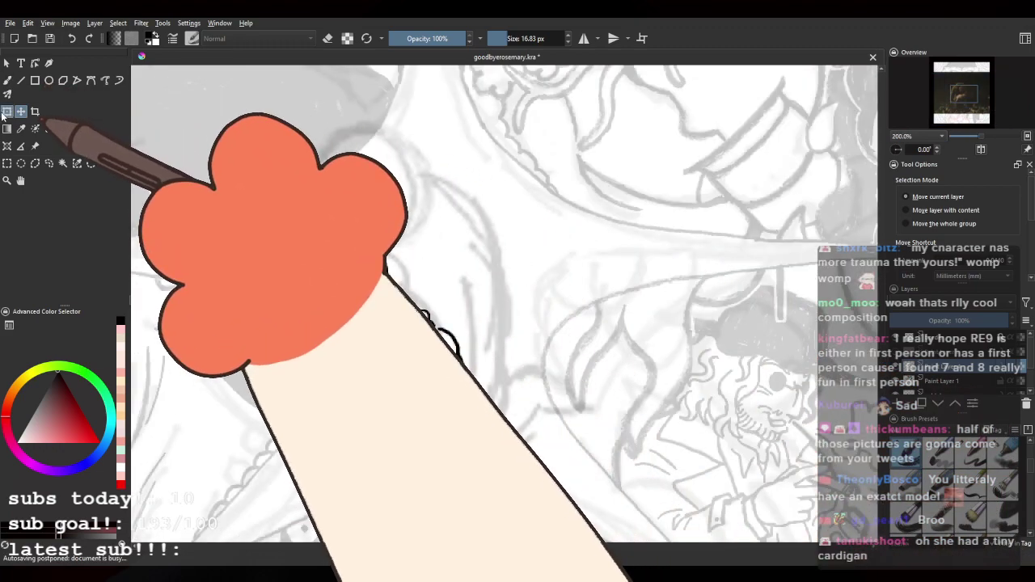
scroll(298, 164, "up", 1)
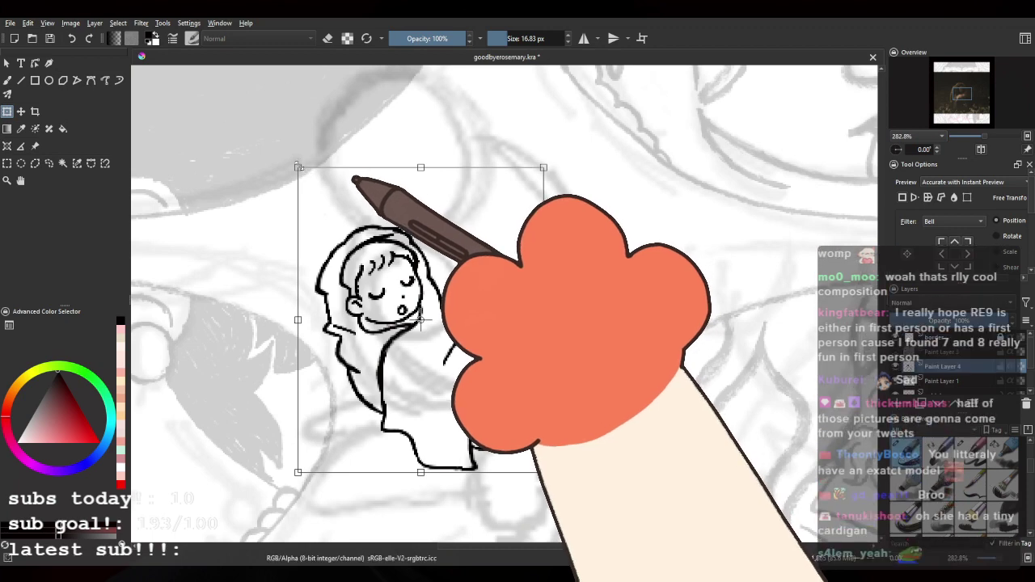
left_click_drag(299, 165, 329, 206)
left_click_drag(425, 263, 392, 233)
scroll(465, 235, "down", 3)
left_click_drag(511, 235, 479, 236)
scroll(429, 233, "up", 2)
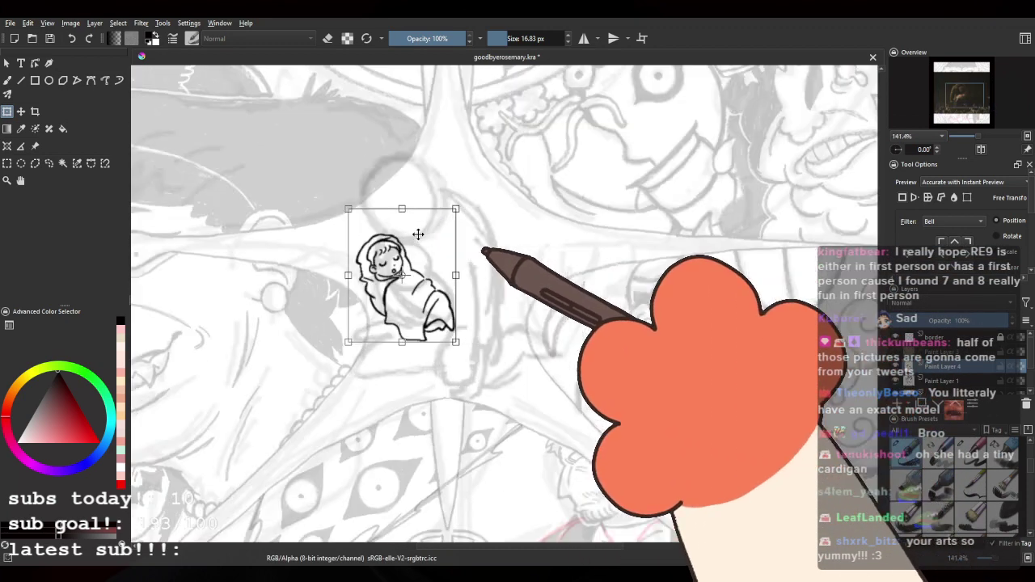
left_click_drag(409, 170, 390, 172)
scroll(432, 234, "down", 1)
scroll(435, 235, "down", 1)
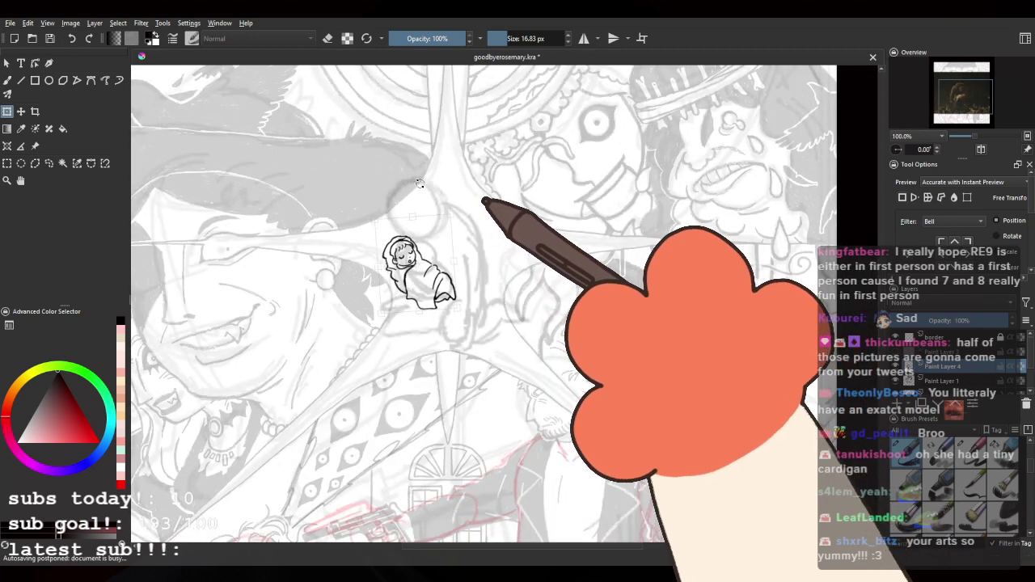
scroll(461, 243, "down", 1)
scroll(466, 245, "up", 1)
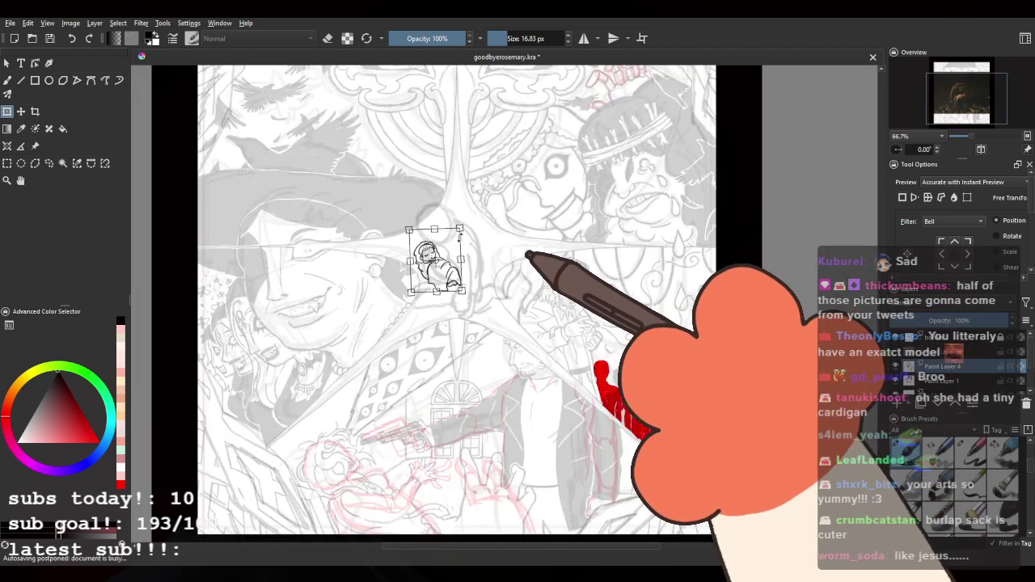
scroll(456, 233, "up", 4)
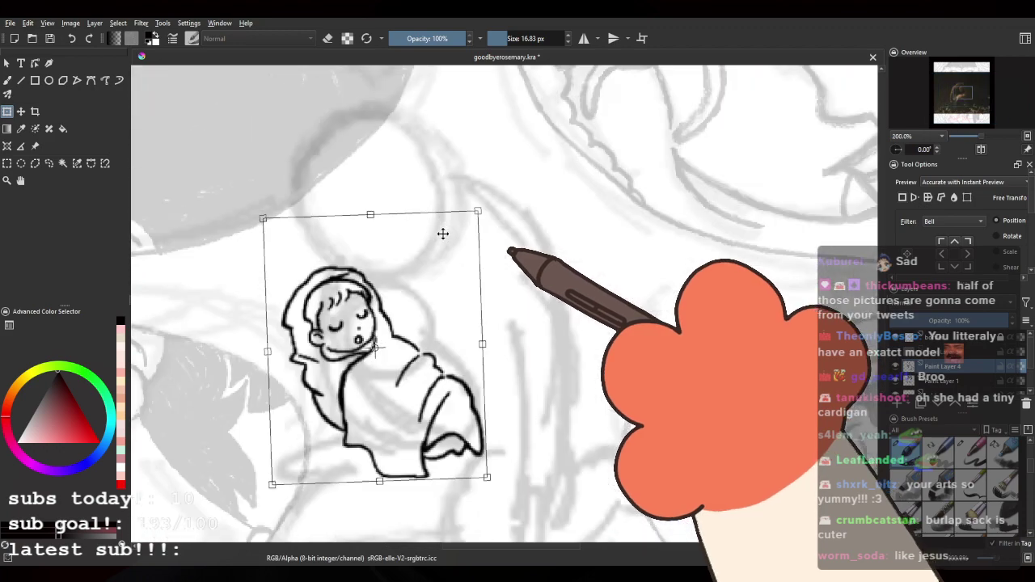
scroll(430, 234, "down", 3)
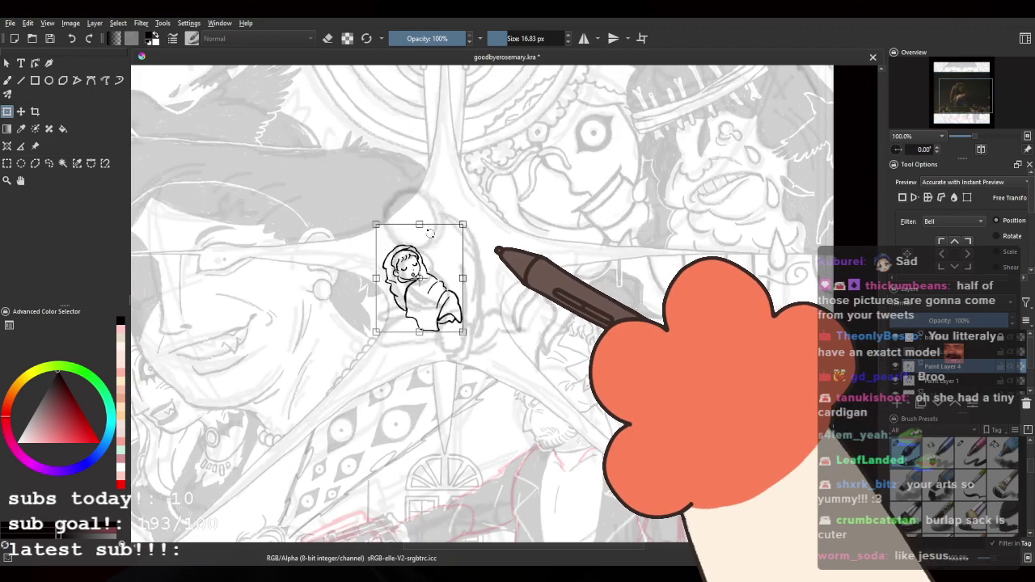
scroll(430, 234, "down", 2)
scroll(427, 235, "up", 5)
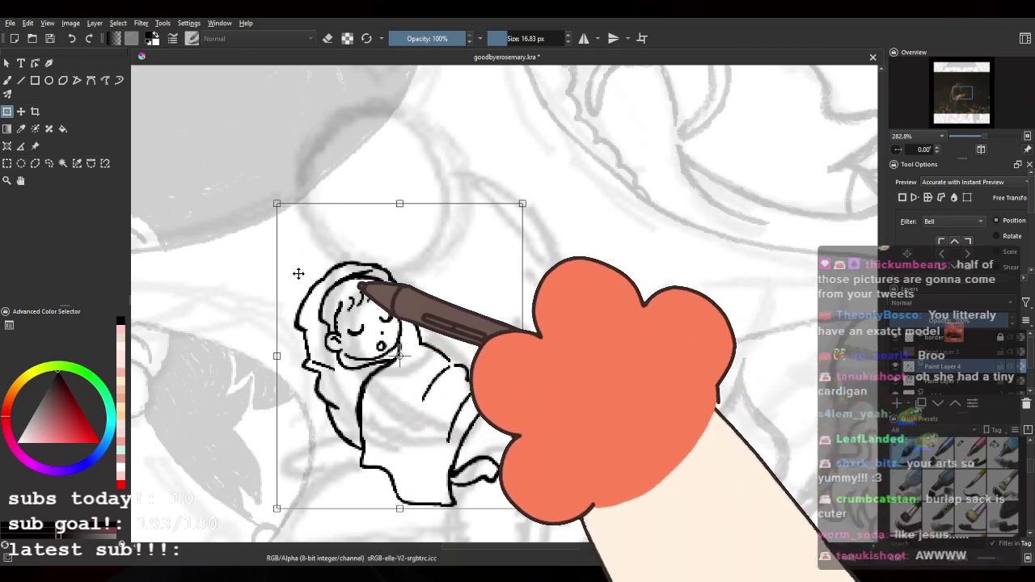
scroll(304, 279, "down", 4)
scroll(323, 283, "up", 1)
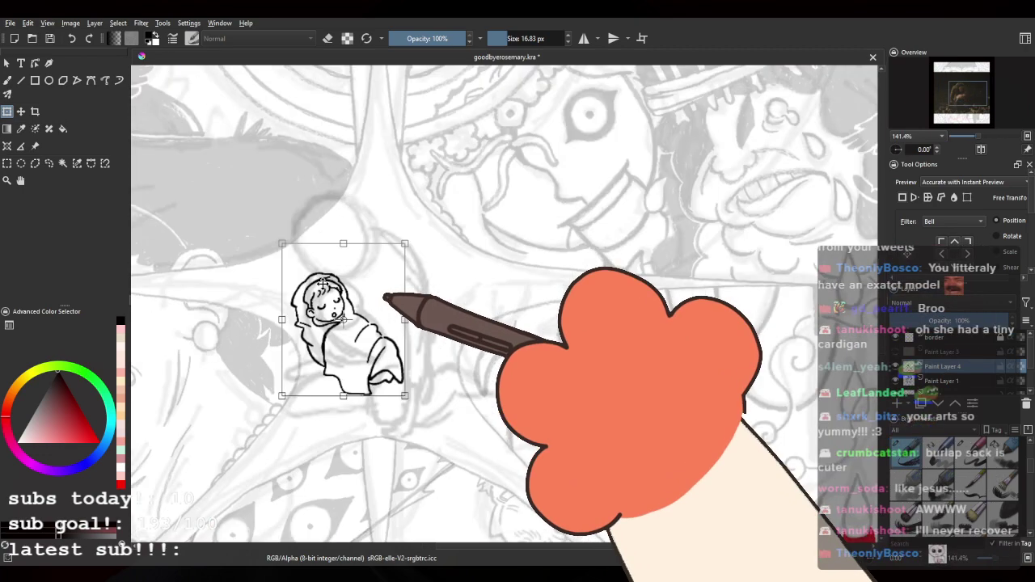
Step: Apply the baby's transform and ink the holding arm's sleeve from the hood's lower corner down to a buttoned cuff beside the blanket
left_click(49, 163)
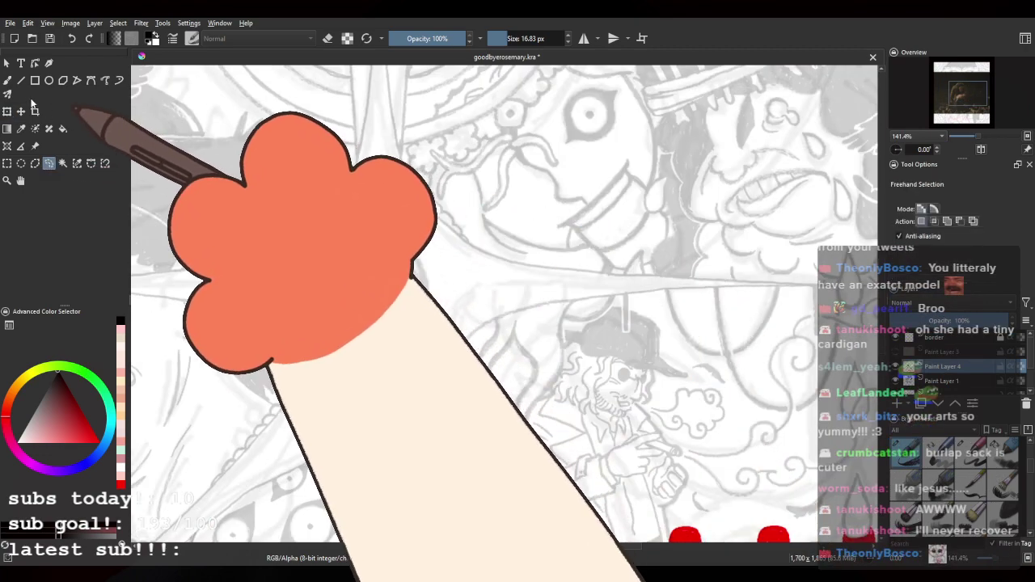
left_click(7, 80)
scroll(376, 257, "up", 3)
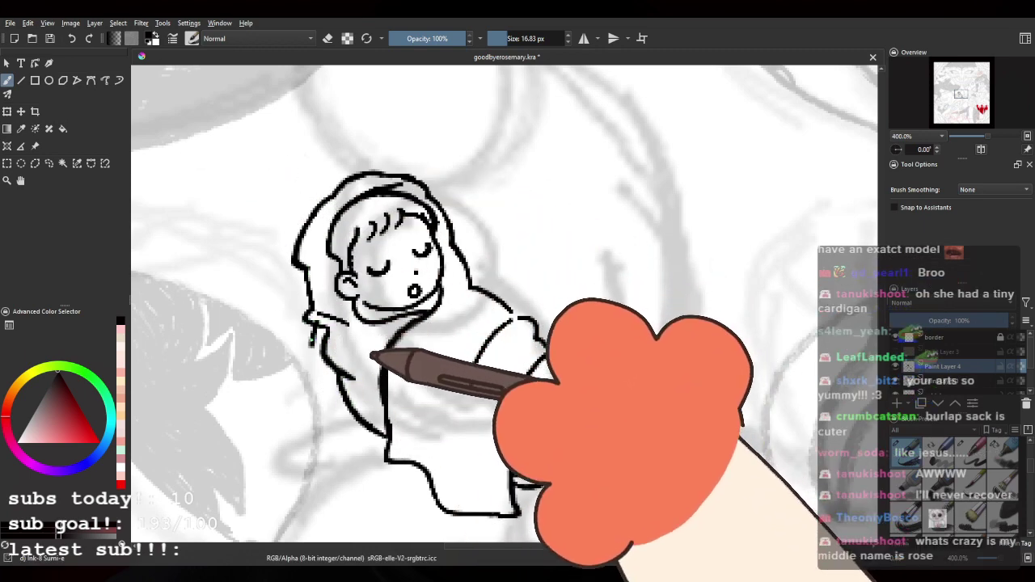
left_click_drag(310, 340, 312, 413)
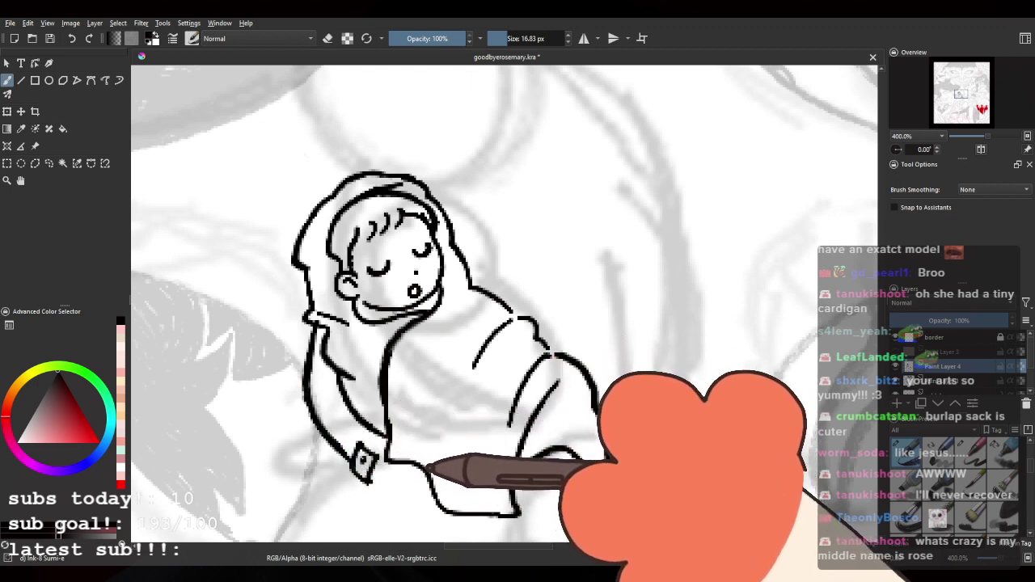
mouse_move(441, 358)
left_mouse_down()
mouse_move(444, 458)
mouse_move(388, 299)
left_mouse_up()
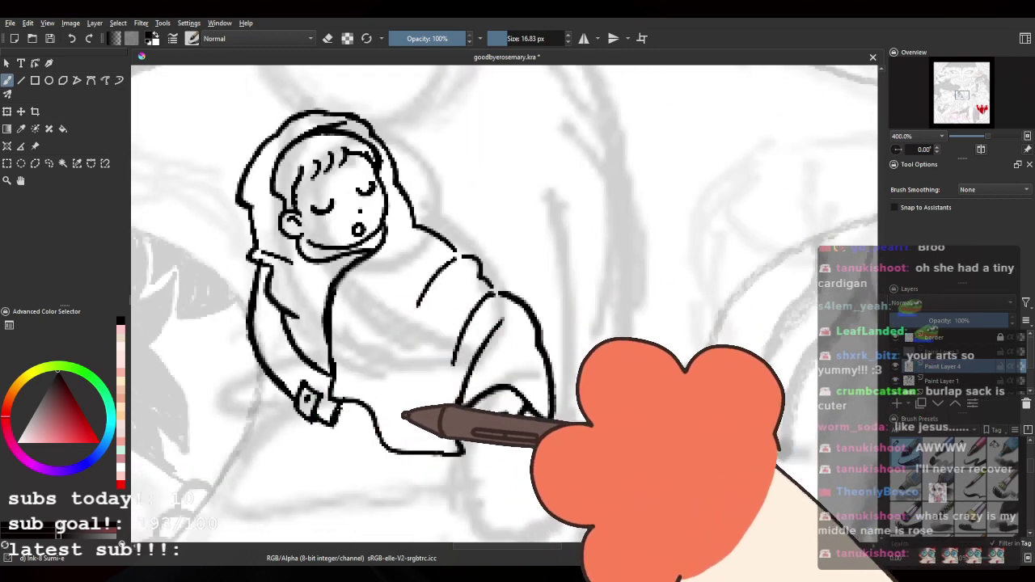
Step: Ink the cuff's end and the hand reaching from it beneath the lower edge of the blanket
left_click_drag(336, 406, 343, 427)
left_click_drag(392, 348, 408, 434)
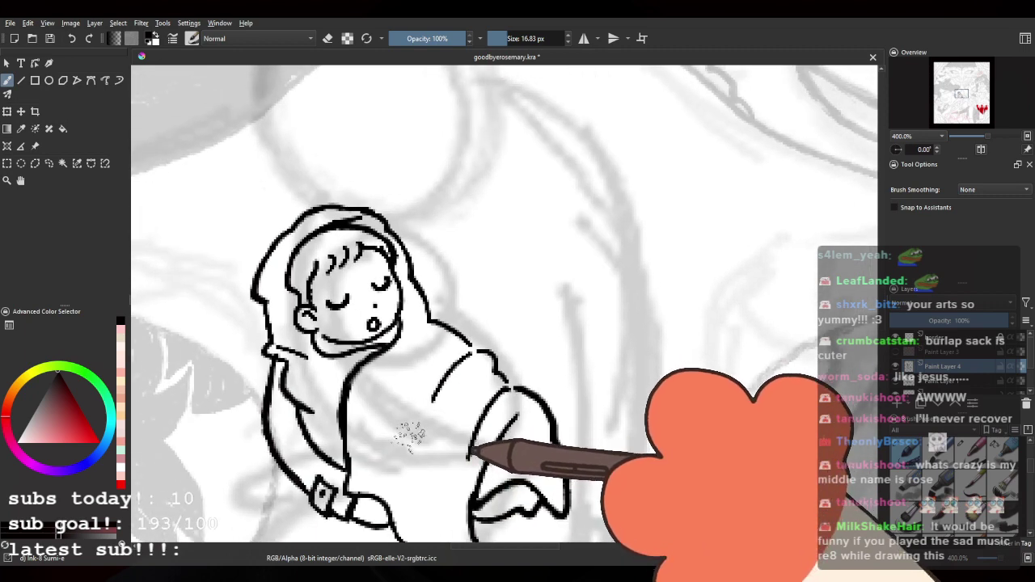
key("ctrl+z")
left_click_drag(374, 466, 352, 388)
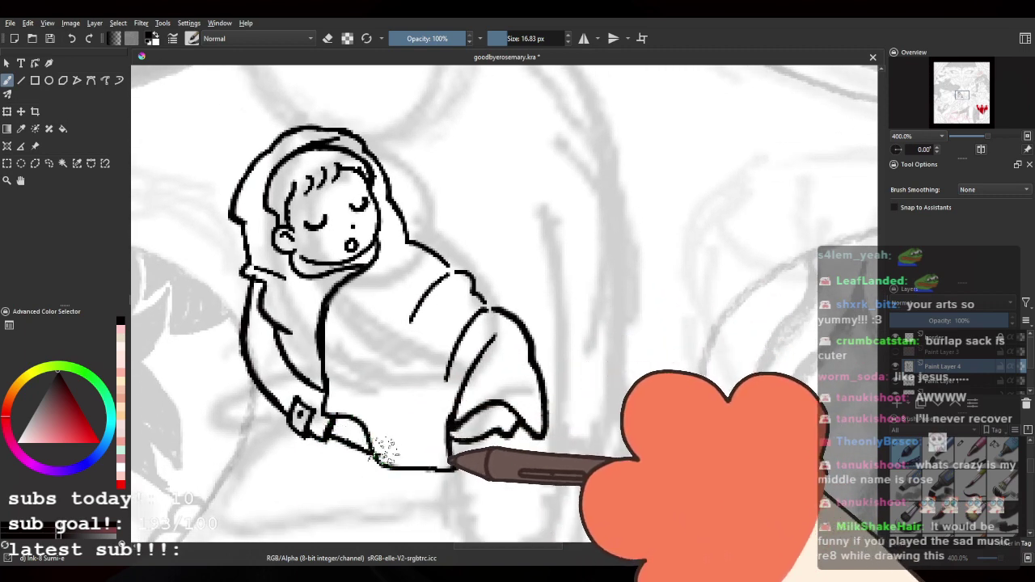
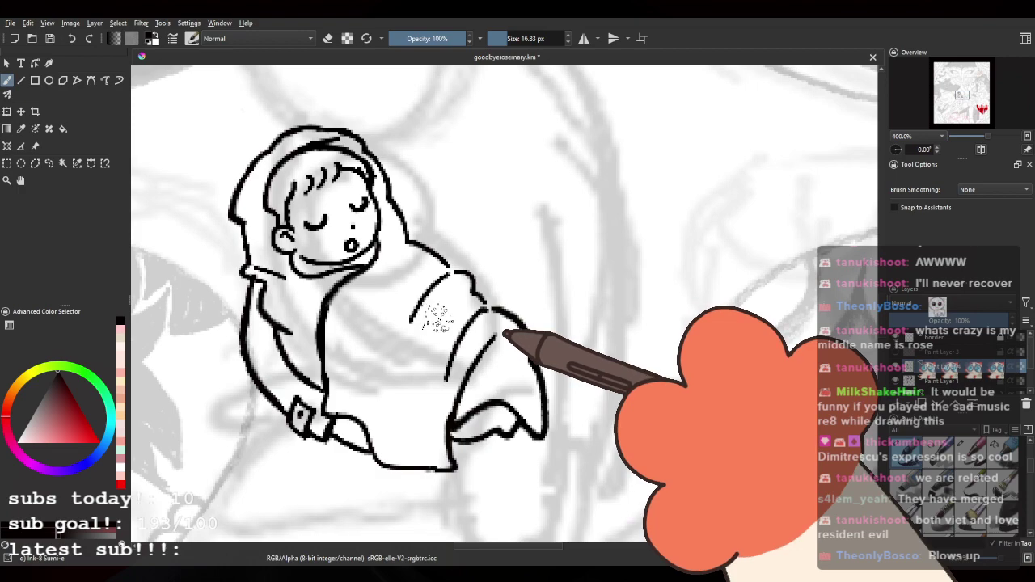
Step: Examine the inked baby and arm against the whole composition and the large hatted face beside them, from afar and up close
key("1")
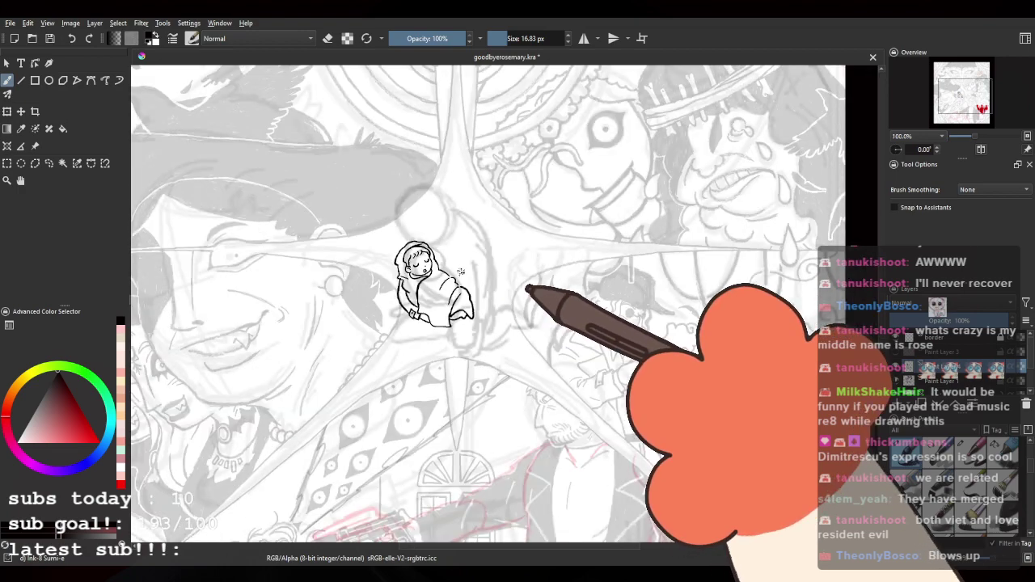
scroll(461, 272, "down", 2)
scroll(340, 279, "up", 4)
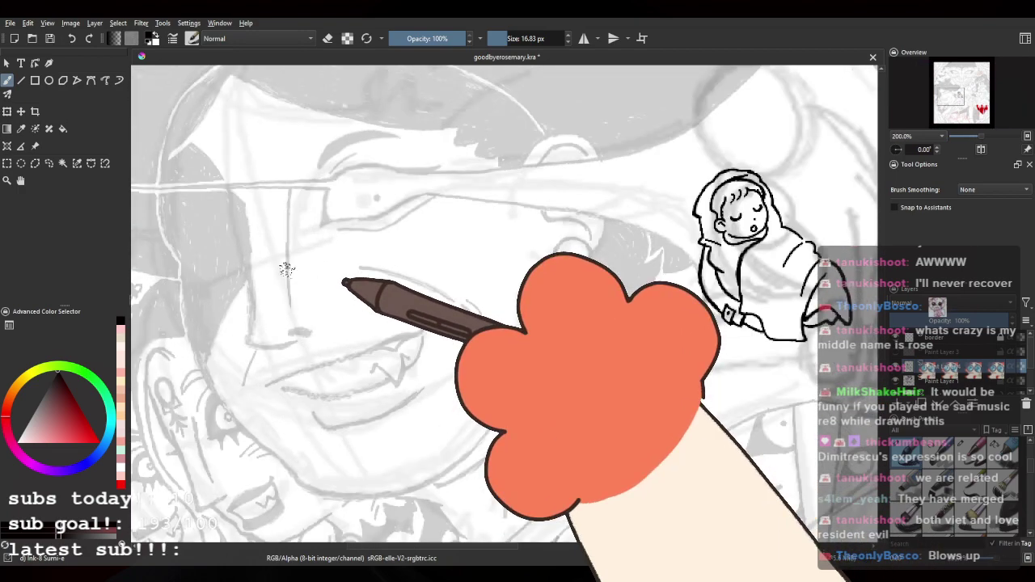
scroll(287, 269, "down", 3)
scroll(286, 269, "up", 3)
scroll(370, 293, "down", 3)
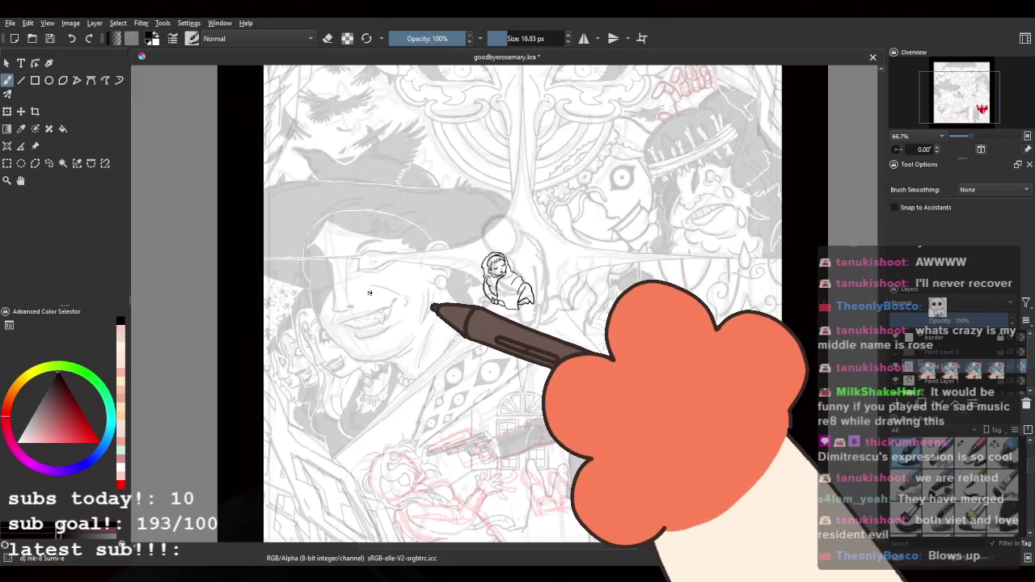
scroll(370, 293, "up", 3)
scroll(370, 293, "down", 3)
scroll(369, 298, "up", 4)
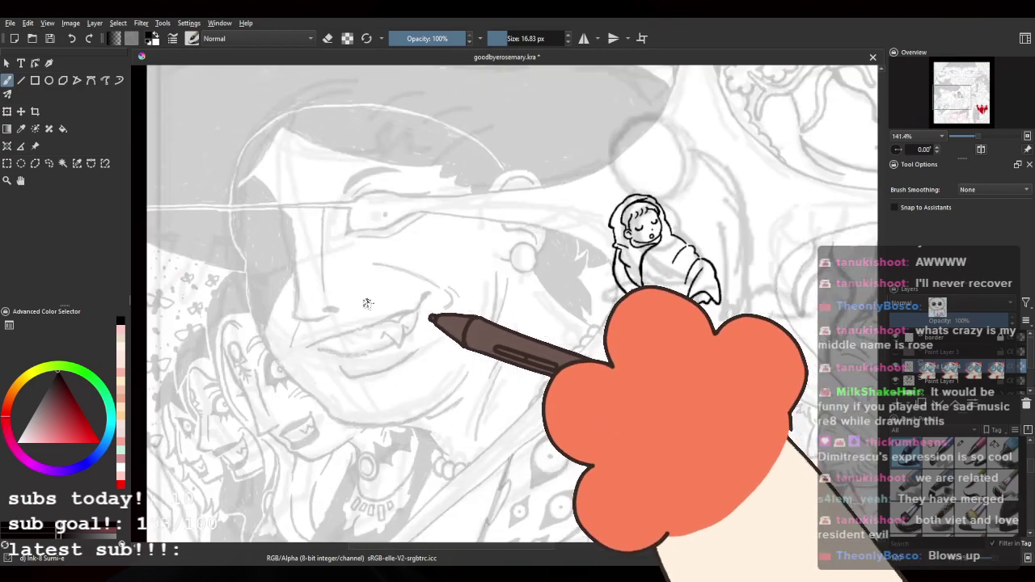
scroll(367, 301, "down", 3)
scroll(397, 296, "up", 2)
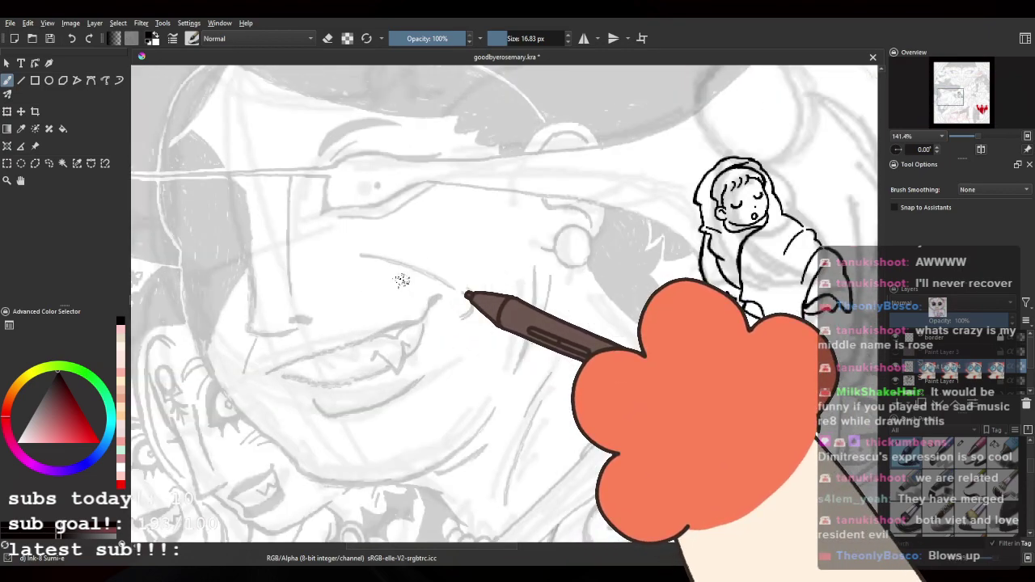
scroll(435, 321, "down", 3)
scroll(316, 340, "up", 3)
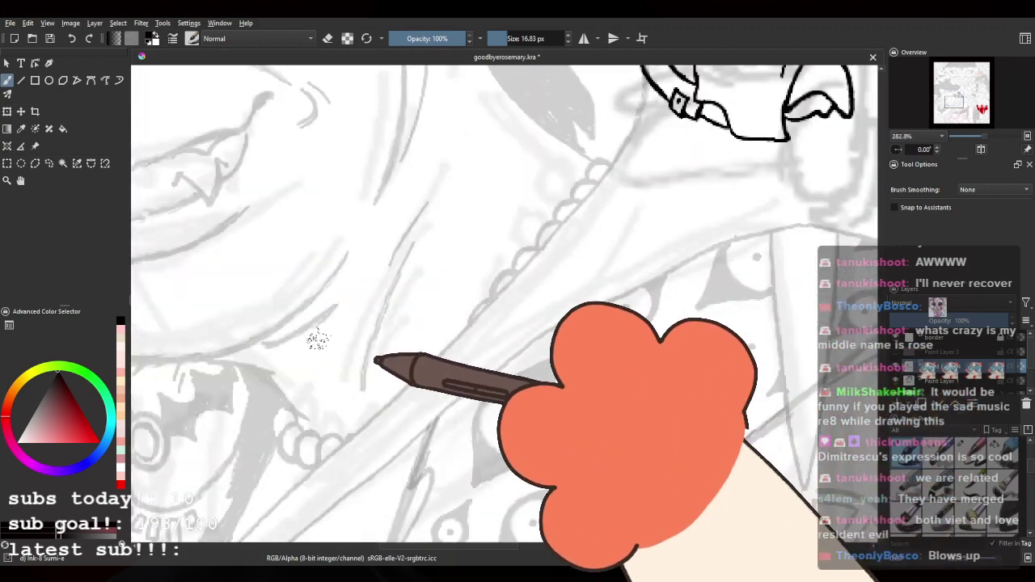
scroll(356, 309, "down", 3)
scroll(355, 309, "up", 3)
scroll(310, 269, "down", 3)
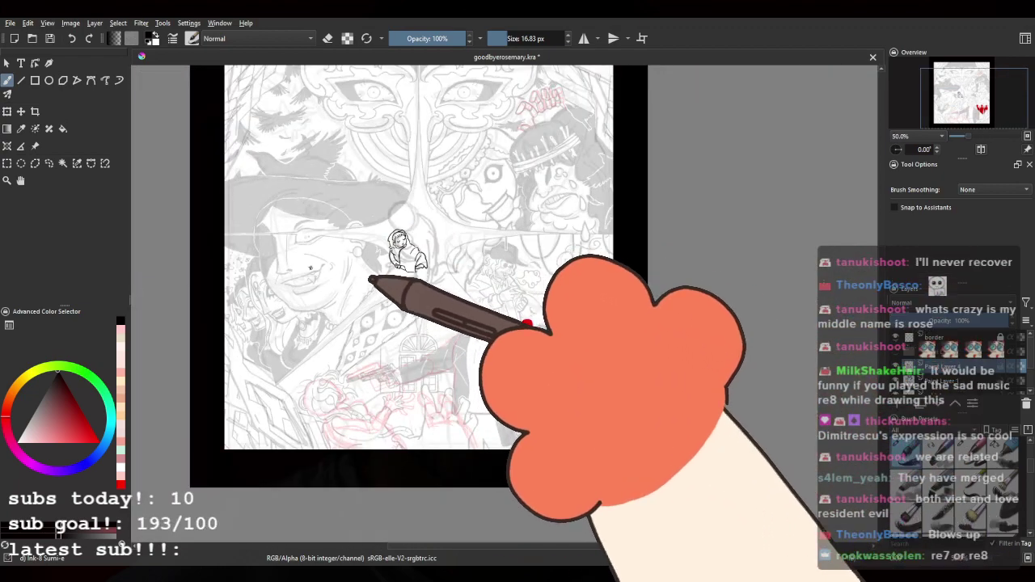
scroll(388, 240, "up", 3)
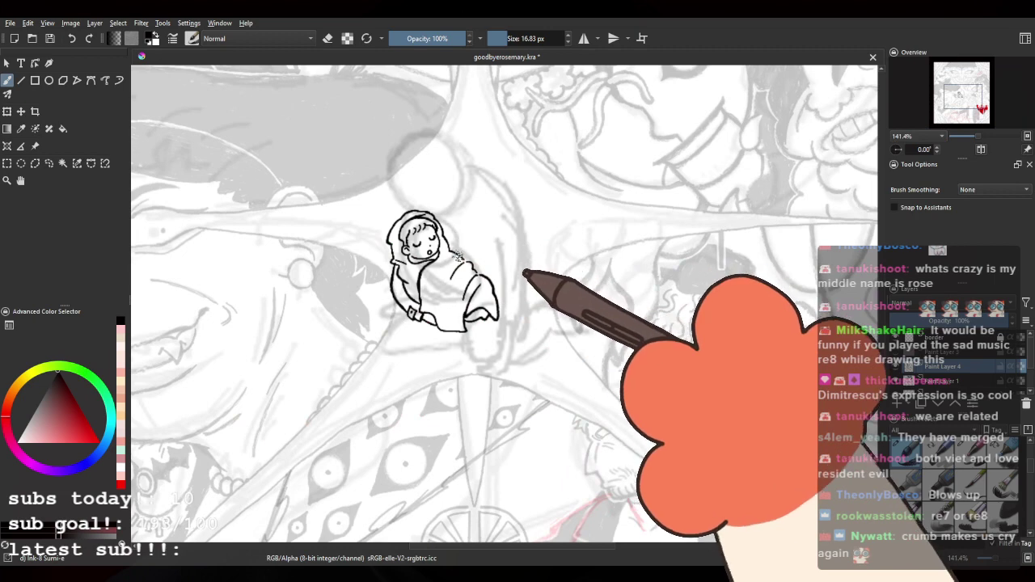
scroll(445, 198, "up", 3)
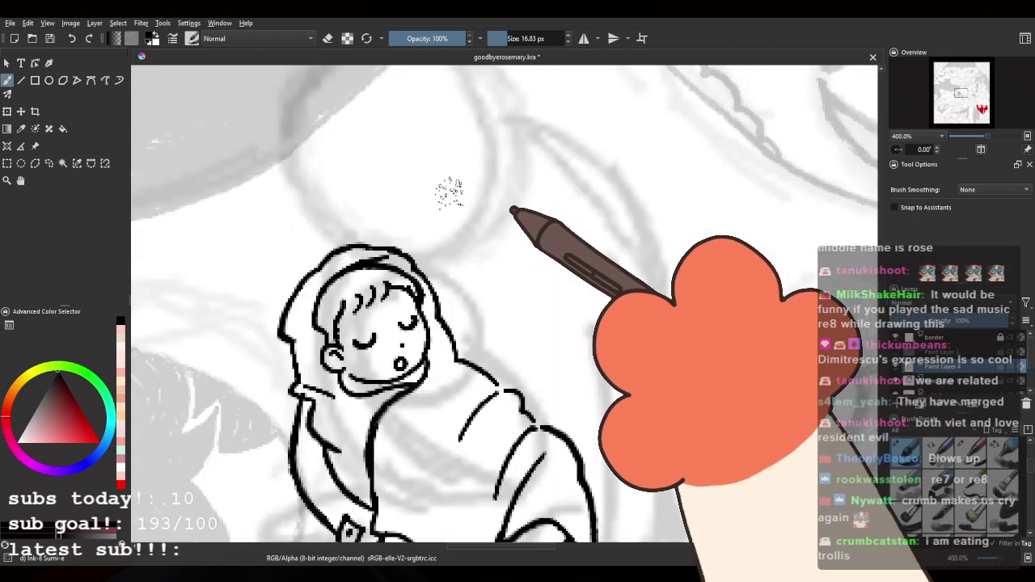
left_click(449, 270)
left_click_drag(536, 296, 499, 215)
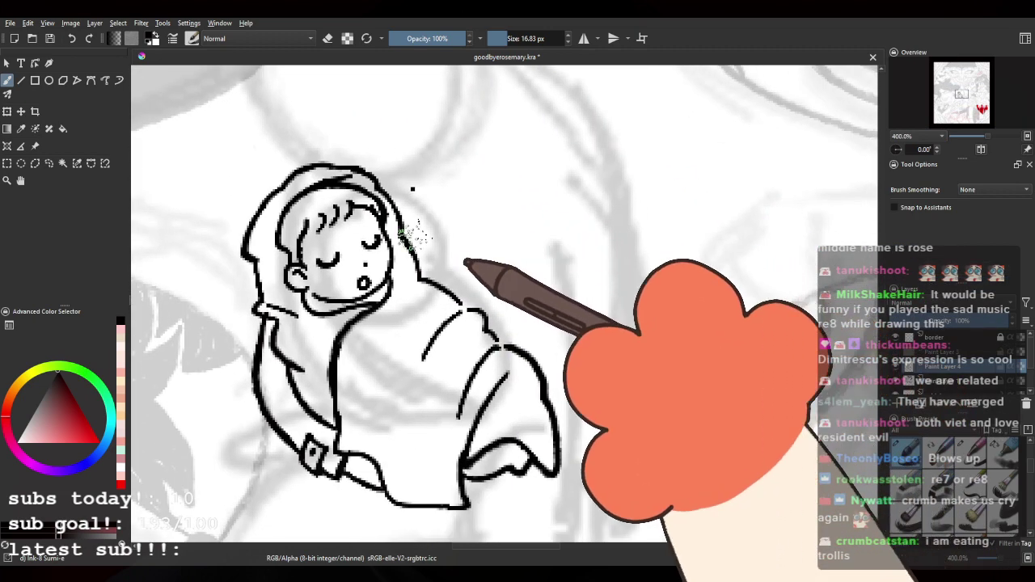
key("ctrl+z")
left_click_drag(306, 365, 340, 356)
left_click_drag(499, 346, 495, 369)
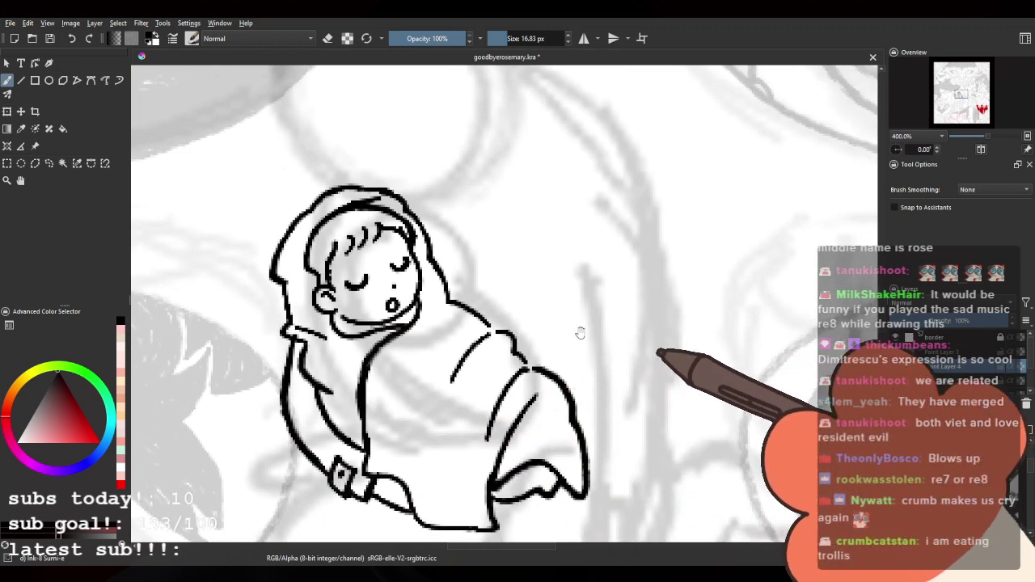
left_click_drag(589, 292, 524, 359)
mouse_move(450, 159)
left_mouse_down()
mouse_move(474, 224)
mouse_move(450, 347)
left_mouse_up()
key("ctrl+z")
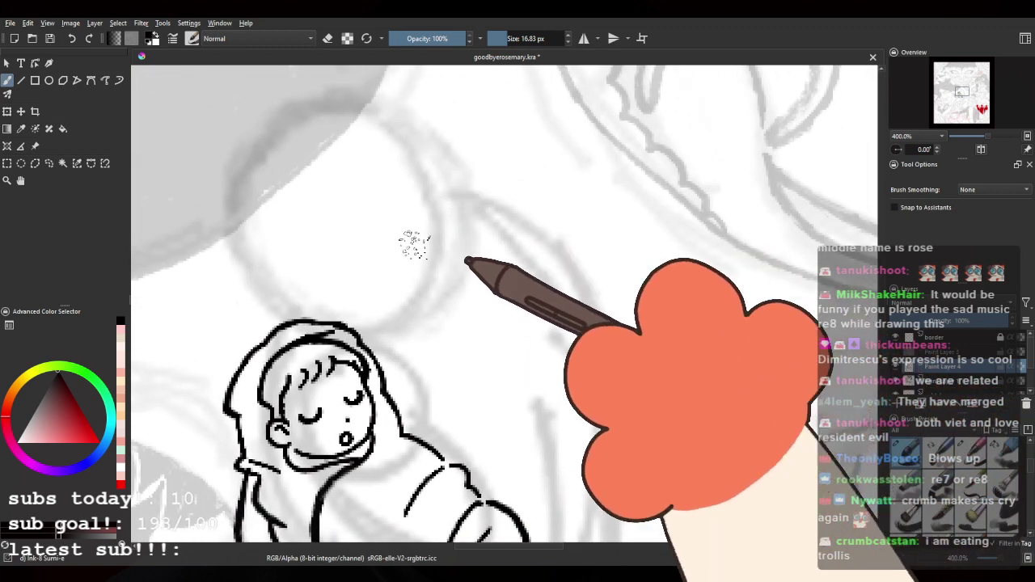
Step: Ink a slanted jaw line for the larger figure down to the hood's top, plus a short jaw line on the hood's other side
mouse_move(275, 234)
left_mouse_down()
mouse_move(317, 293)
mouse_move(317, 342)
mouse_move(330, 356)
left_mouse_up()
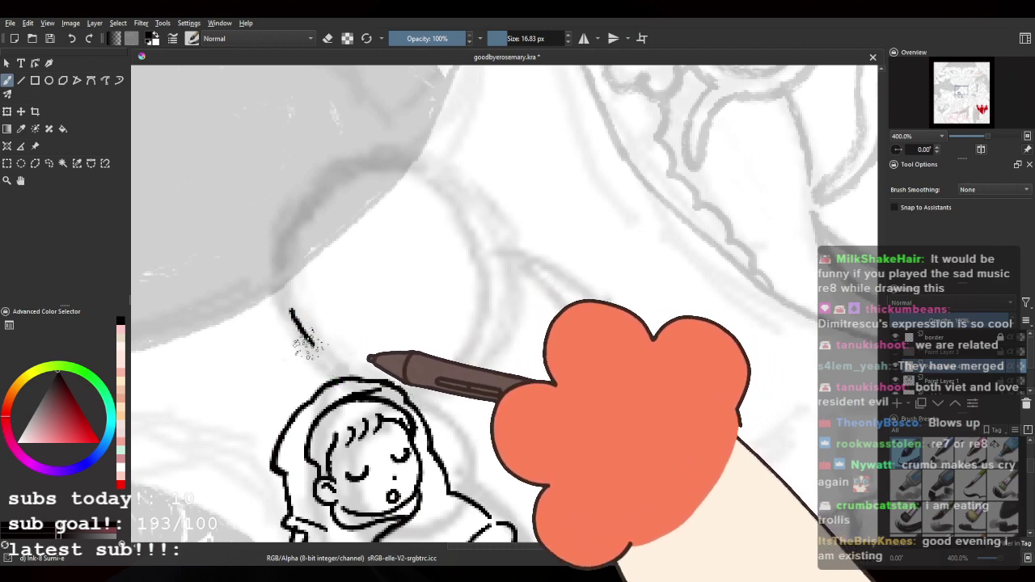
key("ctrl+z")
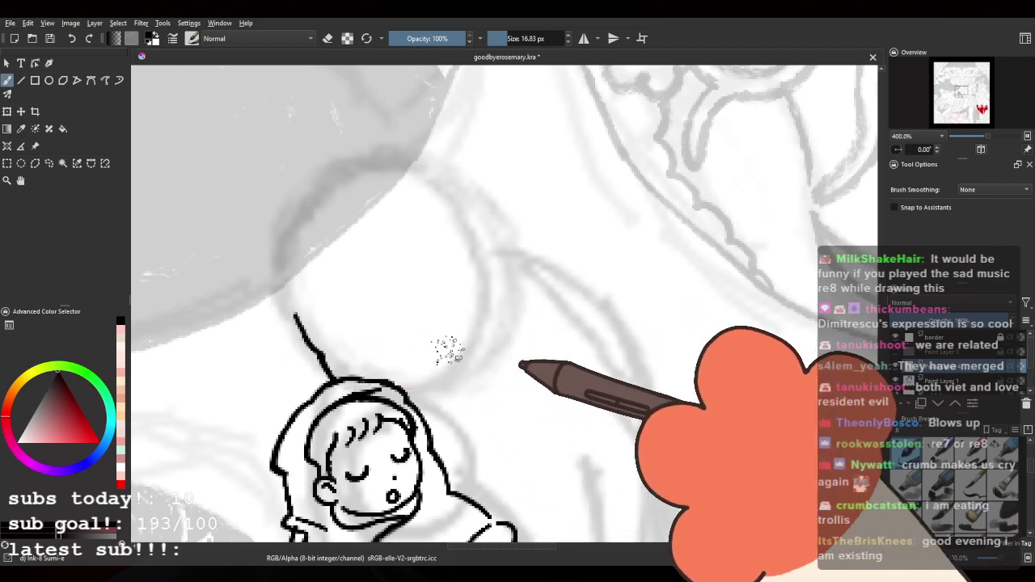
left_click_drag(445, 353, 401, 325)
key("ctrl+z")
left_click_drag(269, 320, 277, 337)
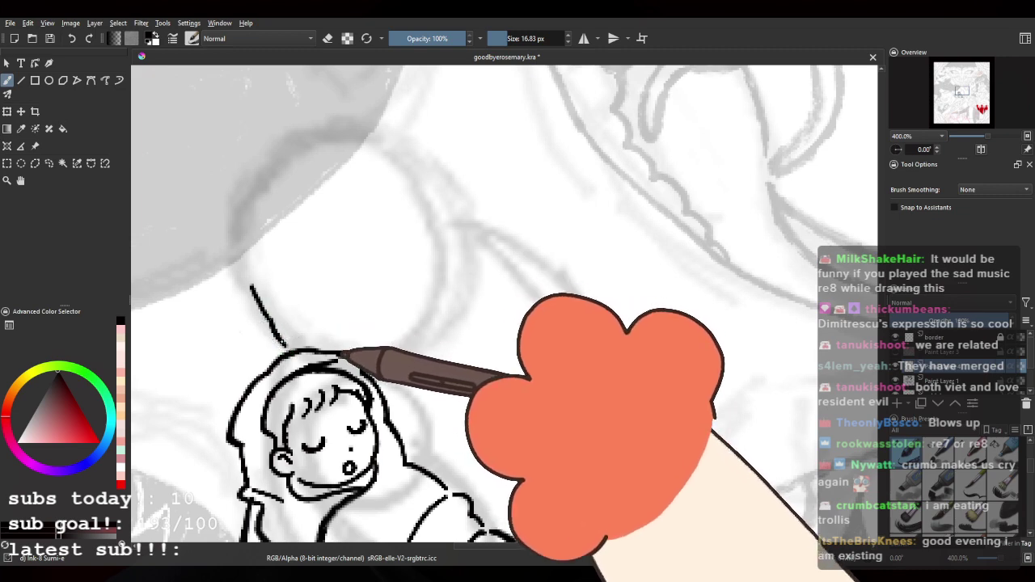
left_click_drag(376, 384, 411, 351)
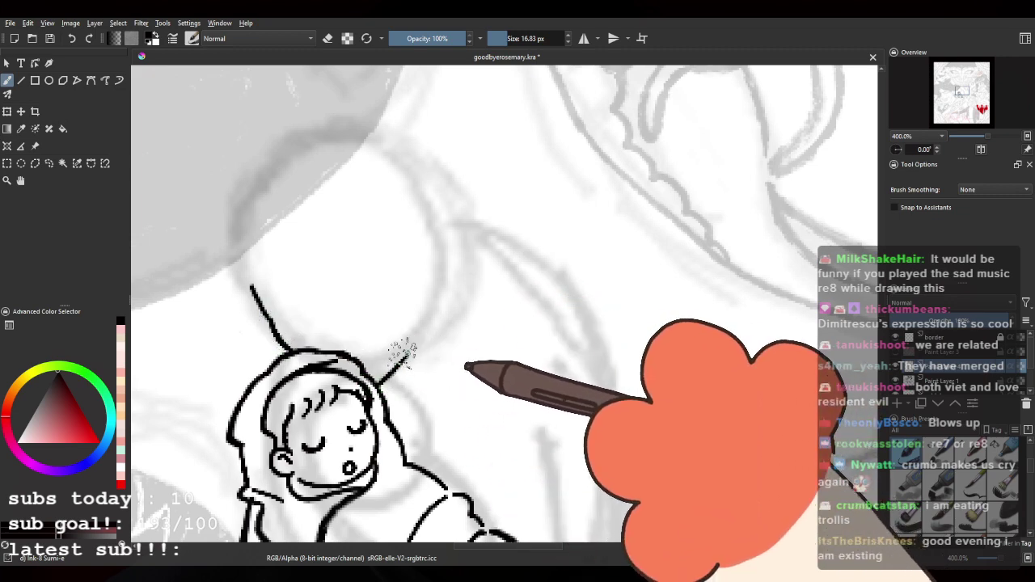
Step: Ink the larger figure's curved chin joining both jaw lines over the hood, and erase the hood lines inside the face
scroll(428, 264, "down", 6)
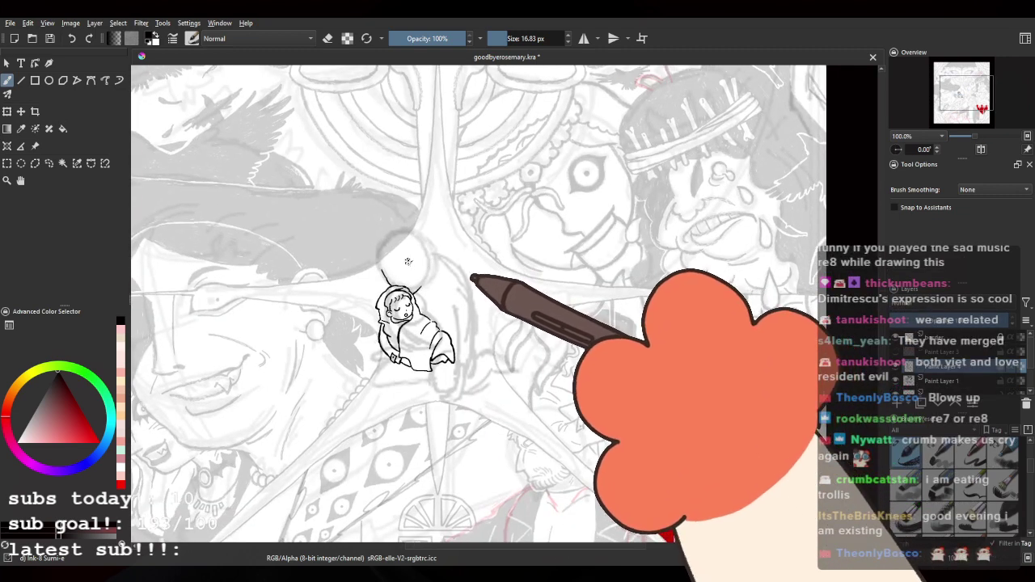
scroll(415, 257, "up", 3)
scroll(415, 257, "up", 2)
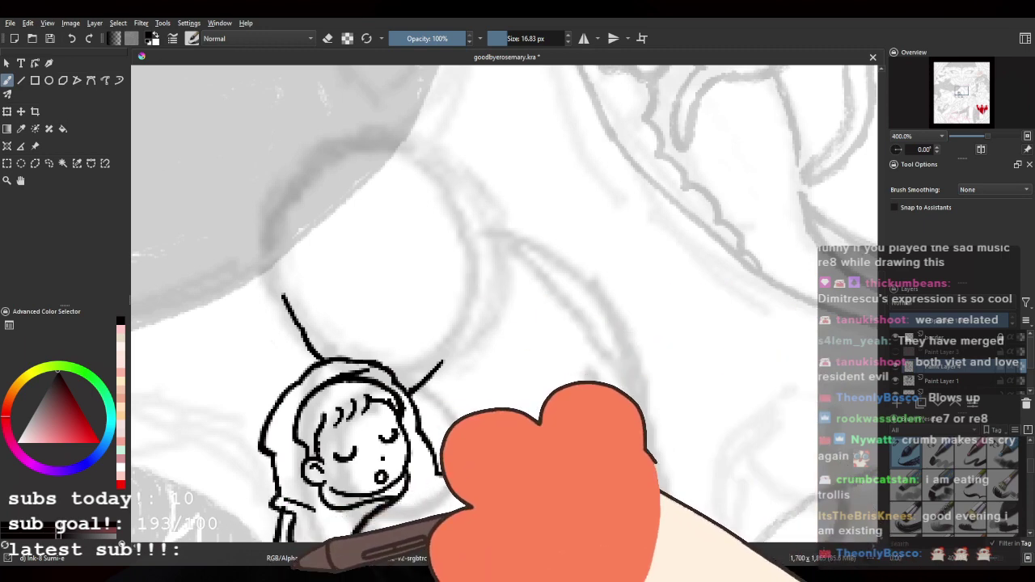
scroll(387, 394, "down", 3)
left_click_drag(385, 394, 382, 375)
scroll(370, 366, "up", 3)
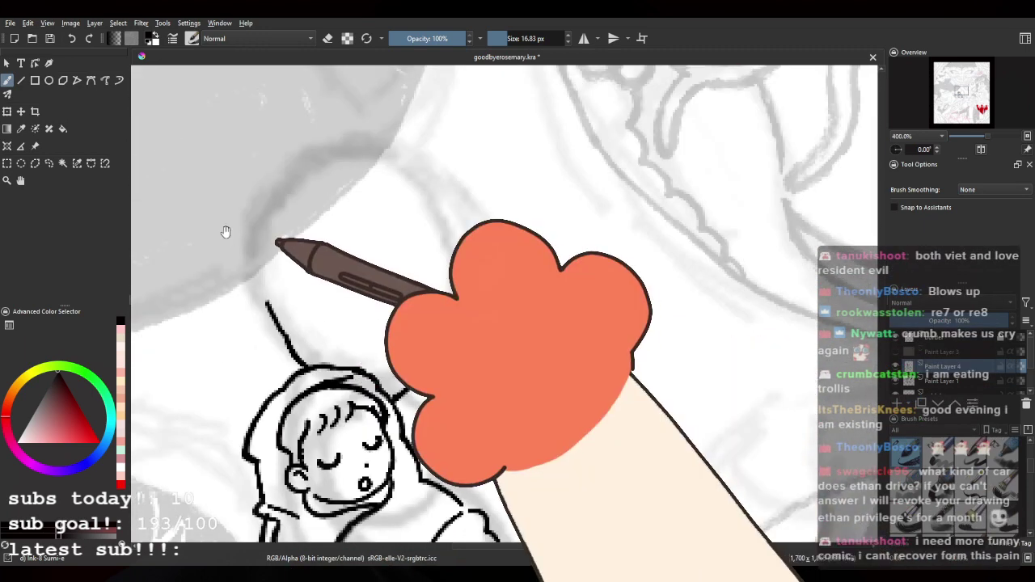
left_click_drag(215, 255, 225, 194)
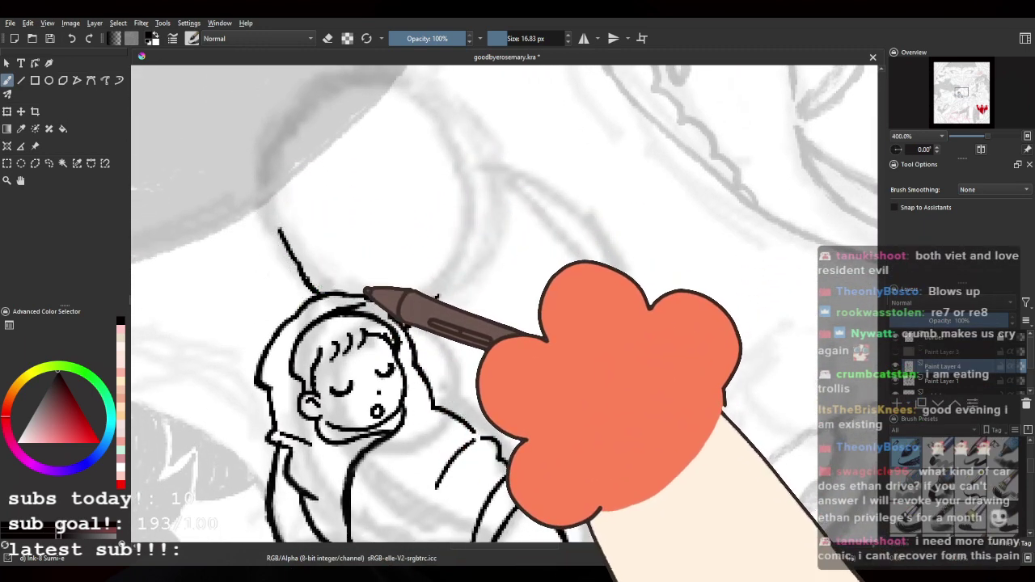
mouse_move(307, 276)
left_mouse_down()
mouse_move(327, 309)
mouse_move(363, 334)
mouse_move(394, 333)
left_mouse_up()
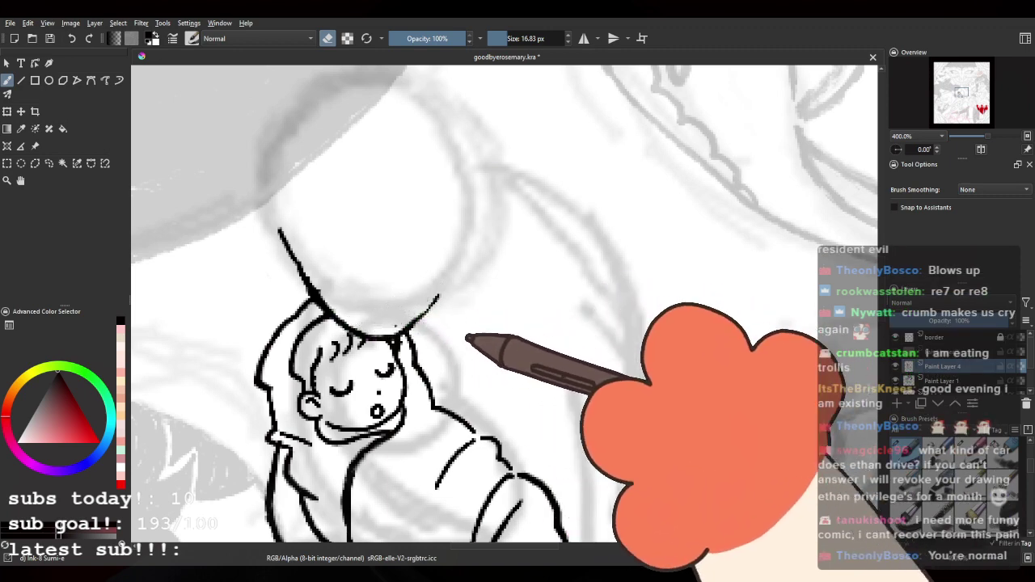
key("e")
left_click_drag(408, 331, 445, 289)
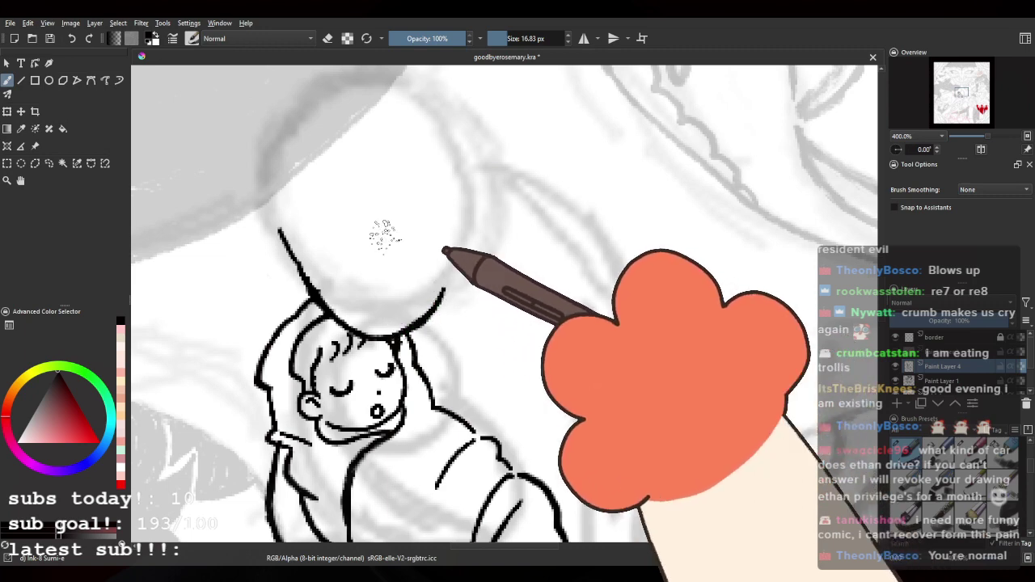
Step: Erase the excess ink where the larger figure's slanted jaw line crosses the top of the baby's hood
scroll(386, 234, "down", 3)
scroll(409, 255, "up", 2)
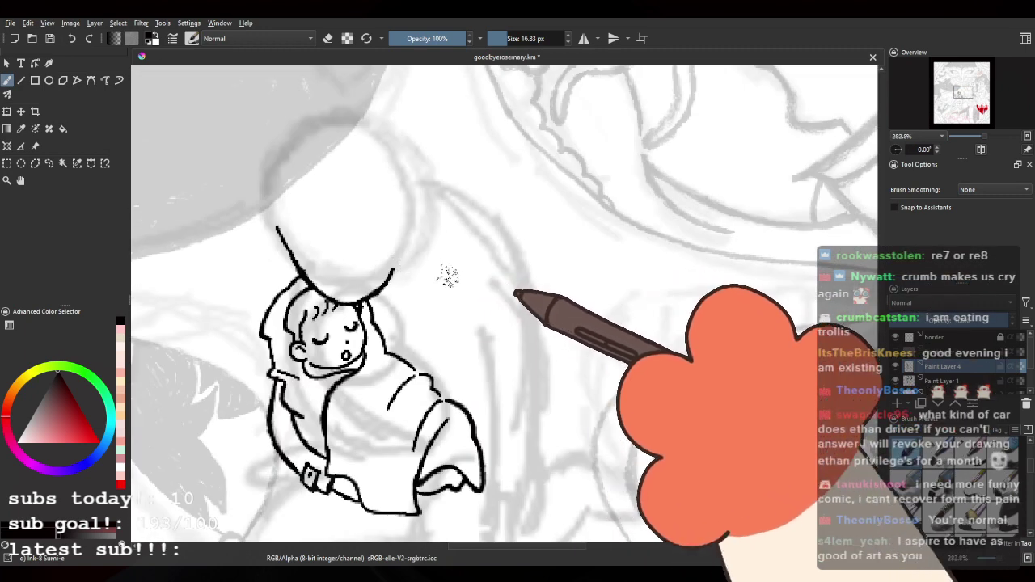
scroll(453, 278, "down", 2)
scroll(481, 278, "up", 1)
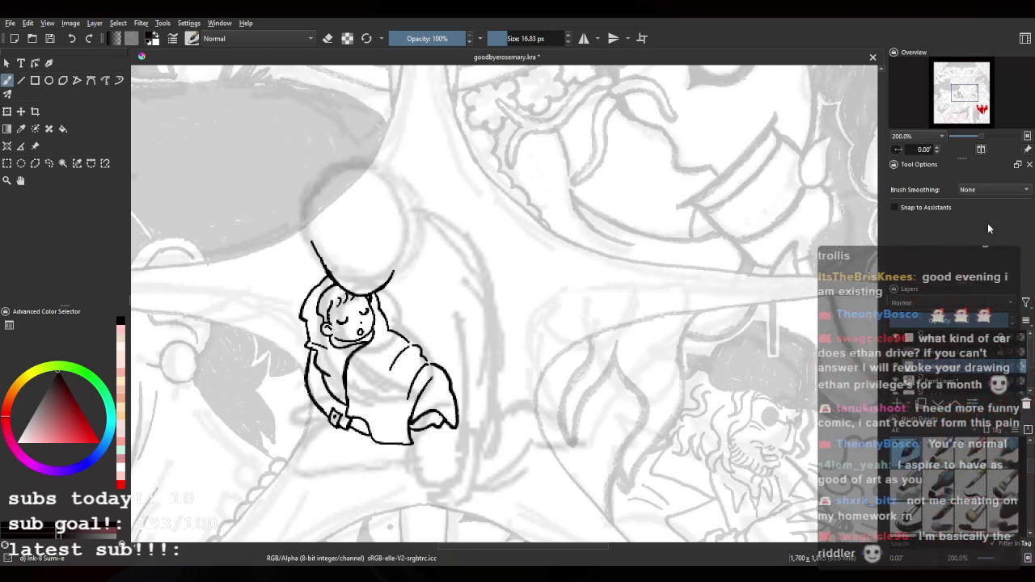
scroll(382, 210, "down", 2)
left_click_drag(360, 218, 356, 231)
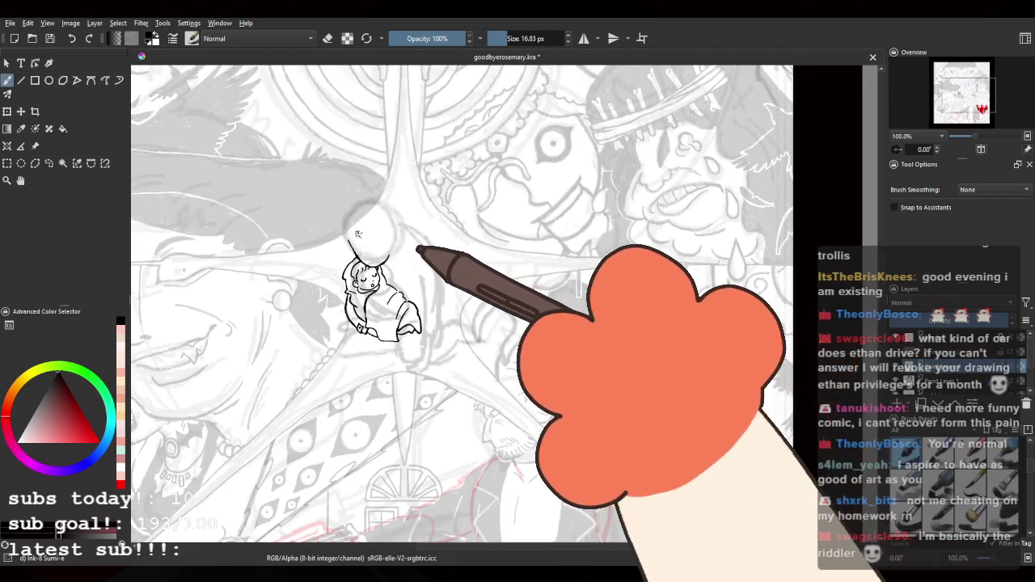
scroll(356, 232, "up", 4)
key("e")
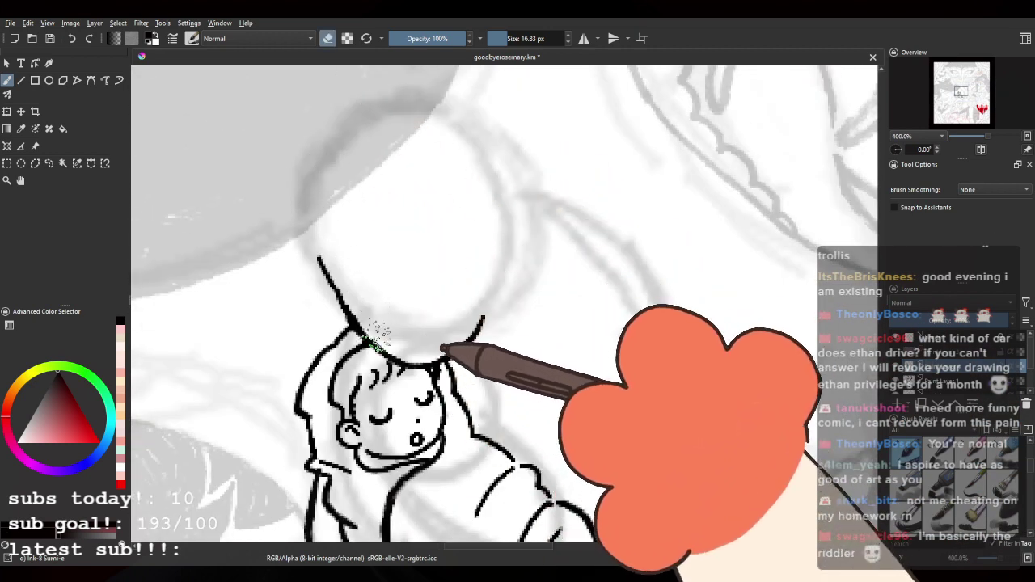
key("e")
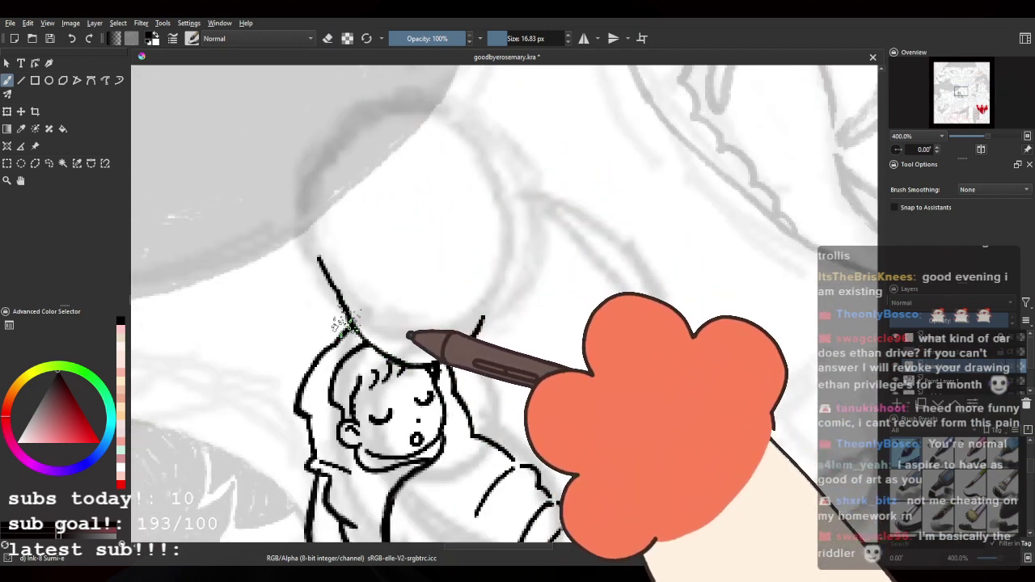
Step: Extend the upper end of the slanted jaw line and trim it into a smooth upward curve
mouse_move(323, 240)
left_mouse_down()
mouse_move(351, 298)
mouse_move(327, 238)
left_mouse_up()
key("ctrl+z")
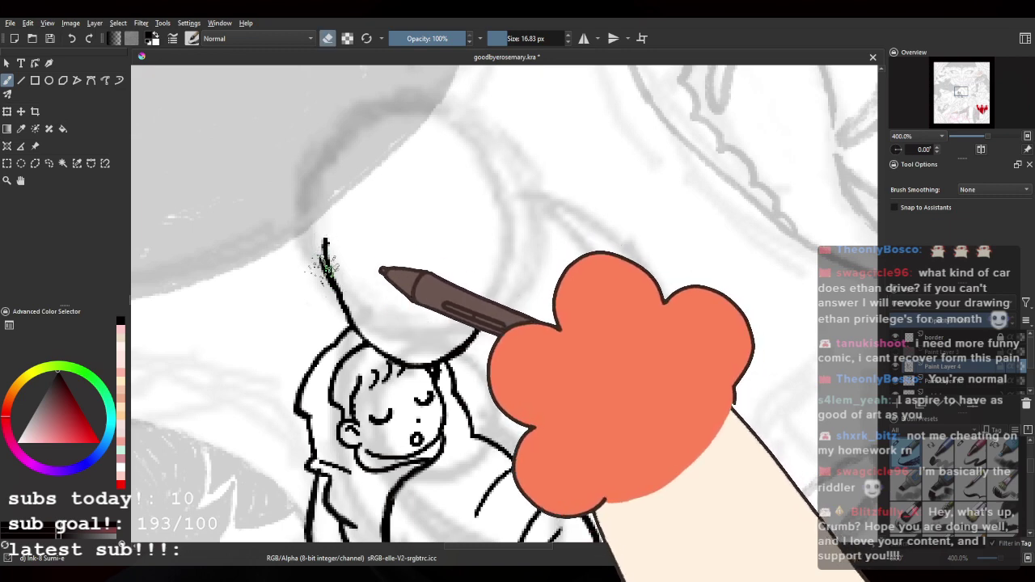
key("e")
key("e")
mouse_move(545, 262)
left_mouse_down()
mouse_move(525, 324)
mouse_move(517, 307)
left_mouse_up()
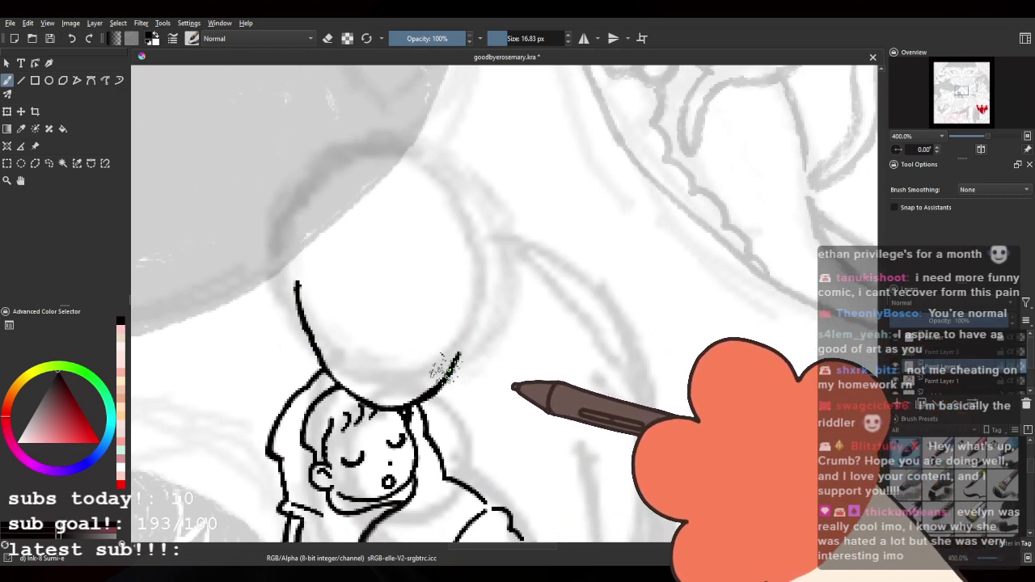
Step: Try inking a small half-closed eye with a flat lid low on the larger figure's face, above the chin
scroll(465, 309, "down", 2)
left_click_drag(482, 317, 486, 289)
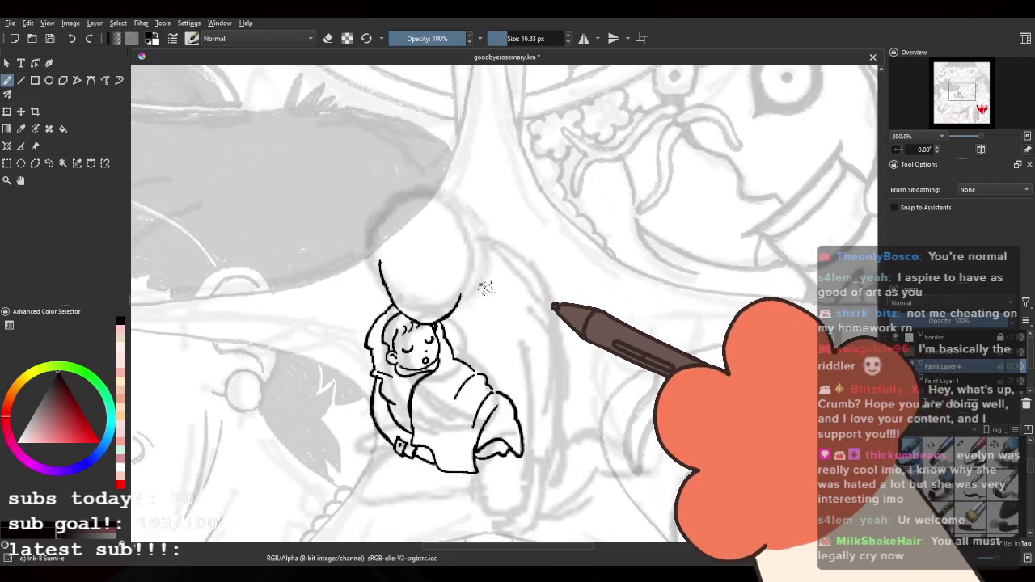
scroll(479, 279, "down", 1)
scroll(470, 267, "up", 3)
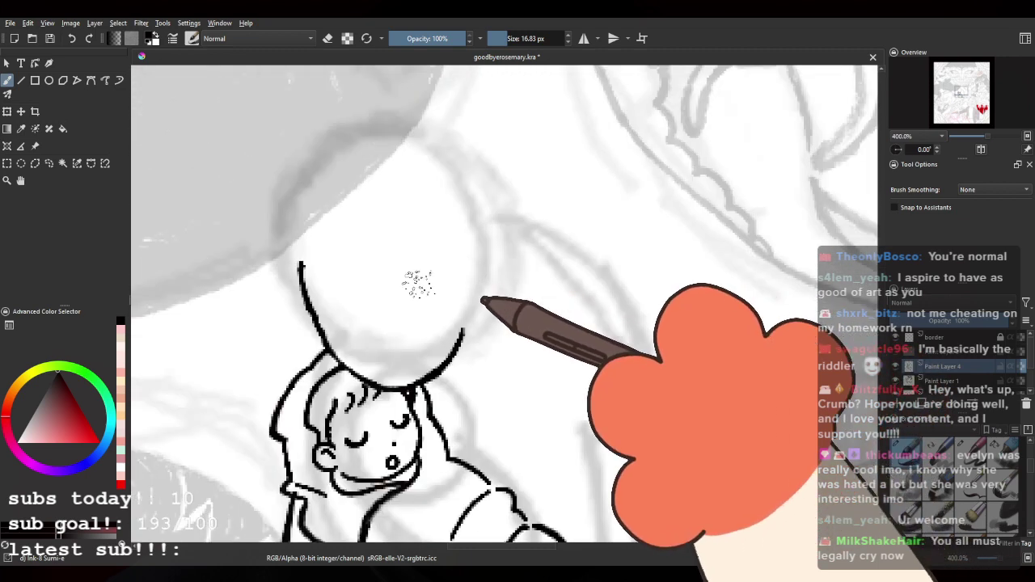
left_click_drag(333, 268, 321, 282)
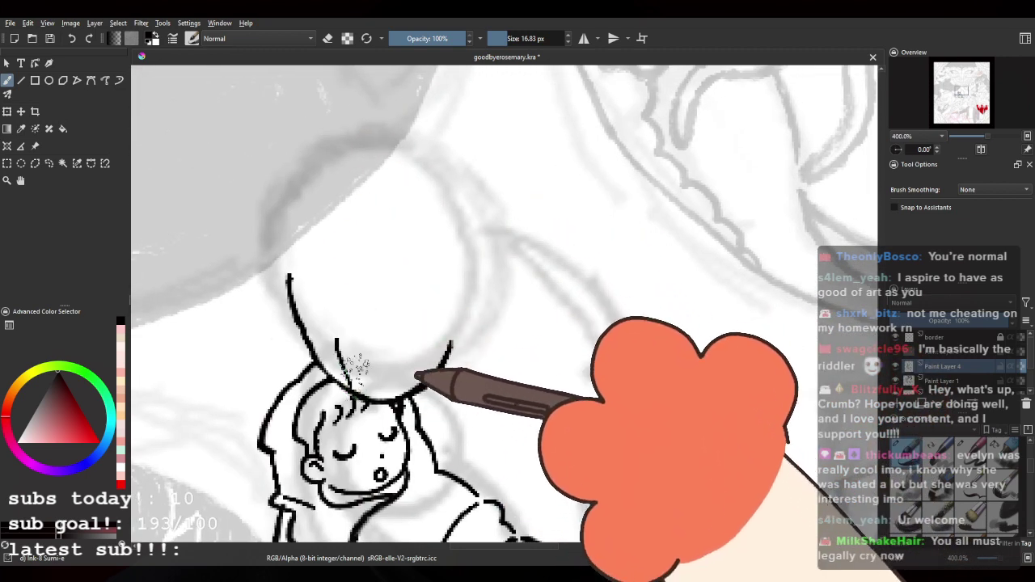
mouse_move(367, 337)
left_mouse_down()
mouse_move(407, 328)
mouse_move(392, 331)
left_mouse_up()
key("ctrl+z")
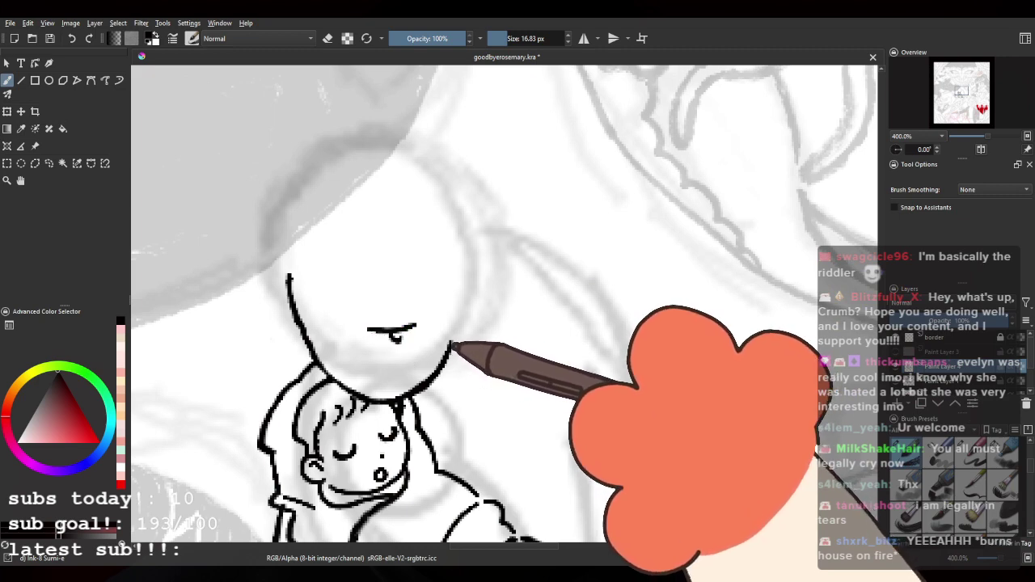
Step: Examine the large masked face's eyes and ornaments beneath the title against the central figure, from afar and up close
left_click_drag(432, 247, 436, 228)
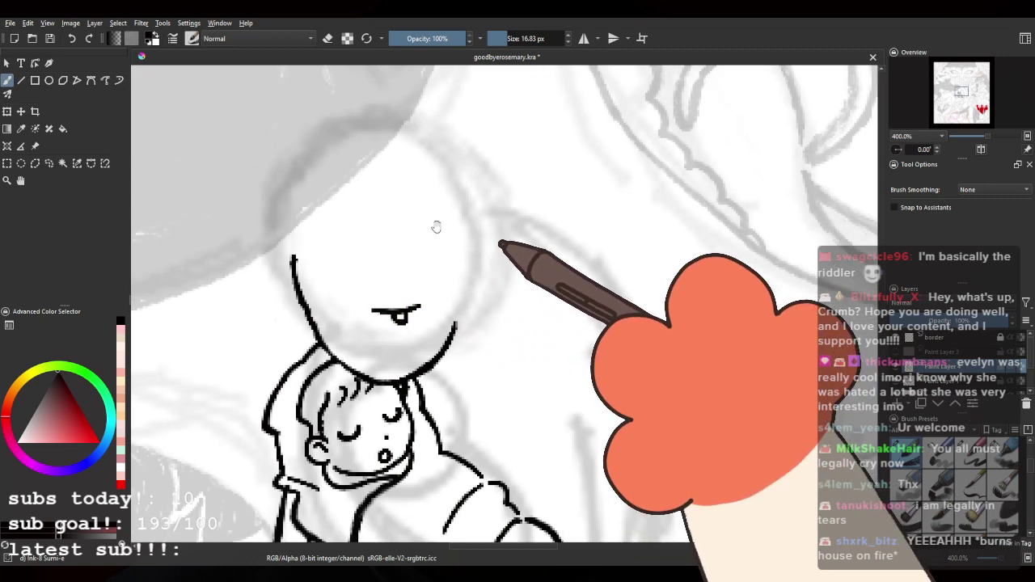
scroll(437, 229, "down", 3)
left_click_drag(490, 194, 464, 282)
left_click_drag(499, 174, 446, 362)
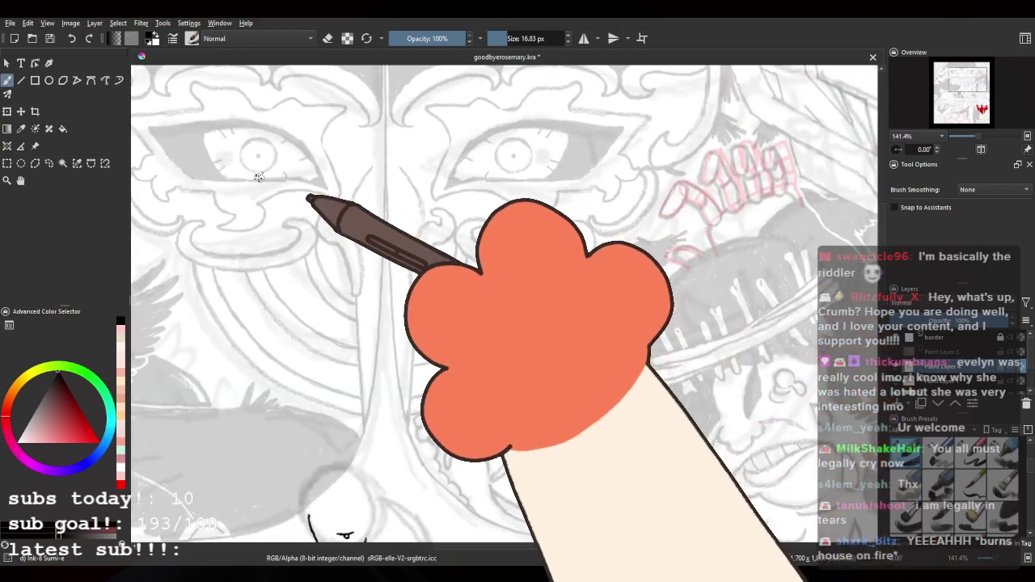
left_click_drag(373, 120, 418, 210)
scroll(419, 209, "up", 1)
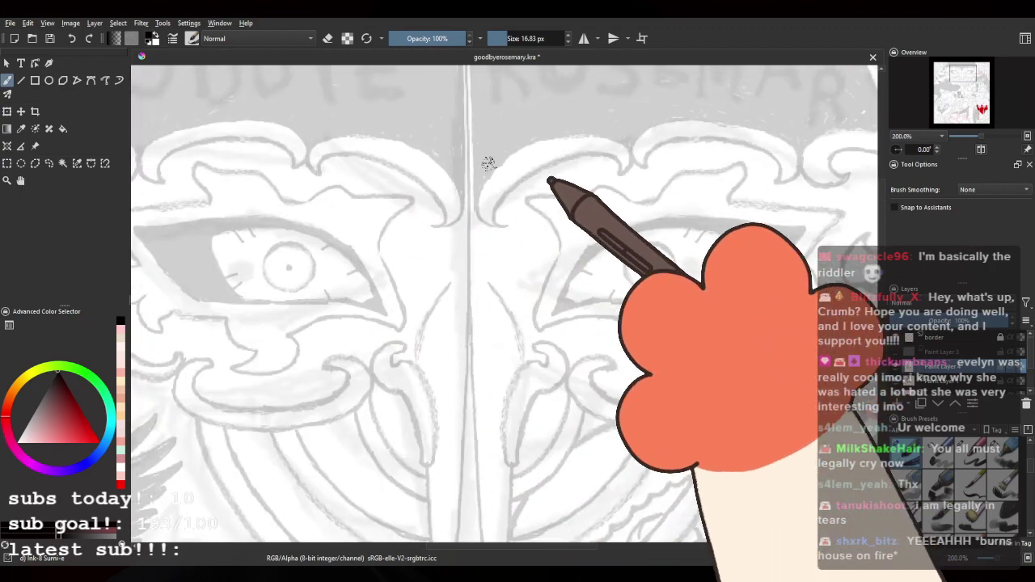
scroll(408, 346, "down", 2)
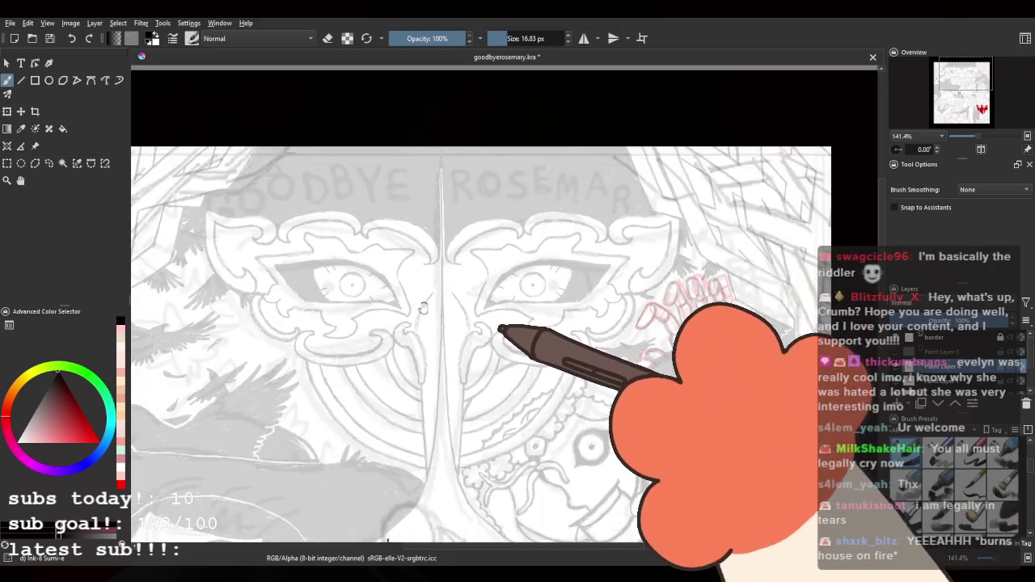
left_click_drag(450, 421, 466, 188)
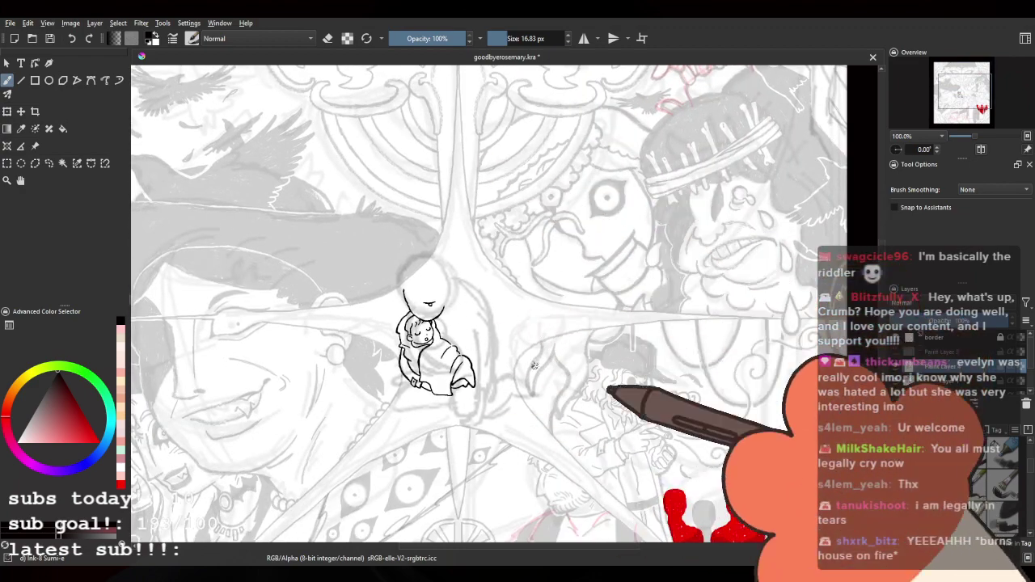
scroll(616, 413, "up", 2)
left_click_drag(405, 363, 525, 423)
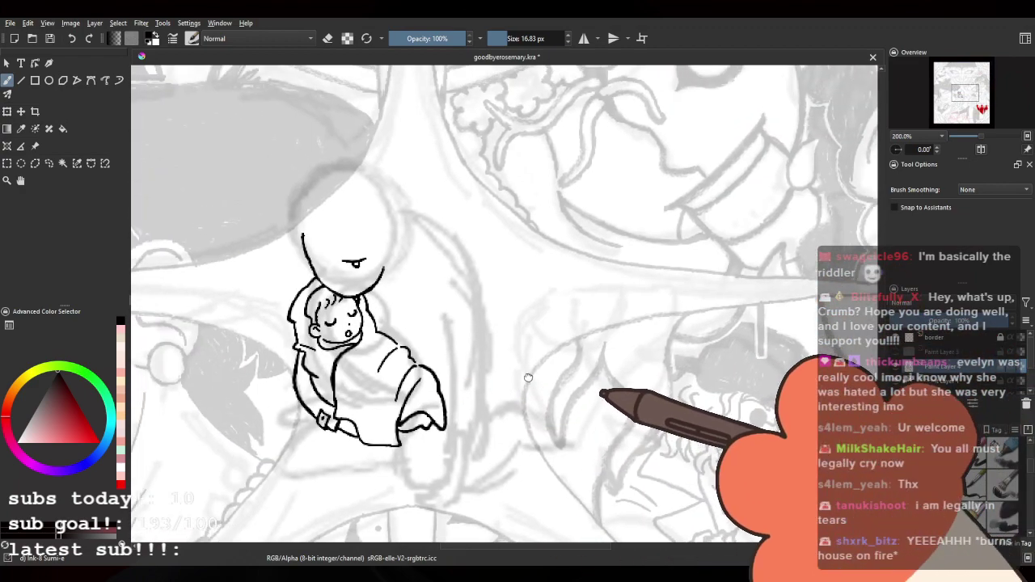
scroll(327, 255, "down", 2)
scroll(348, 253, "down", 2)
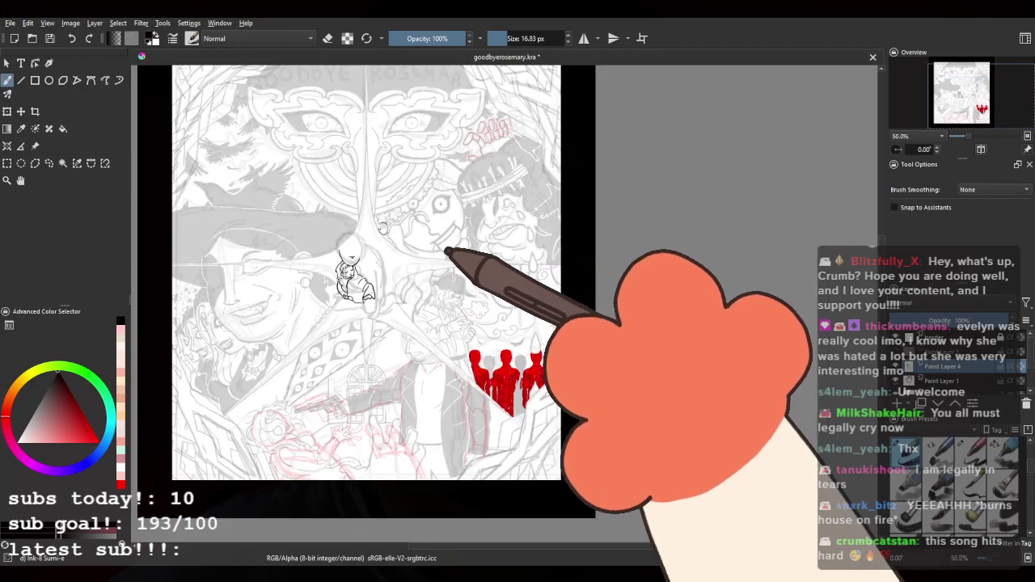
left_click_drag(374, 93, 393, 200)
scroll(393, 201, "up", 4)
left_click_drag(425, 265, 524, 258)
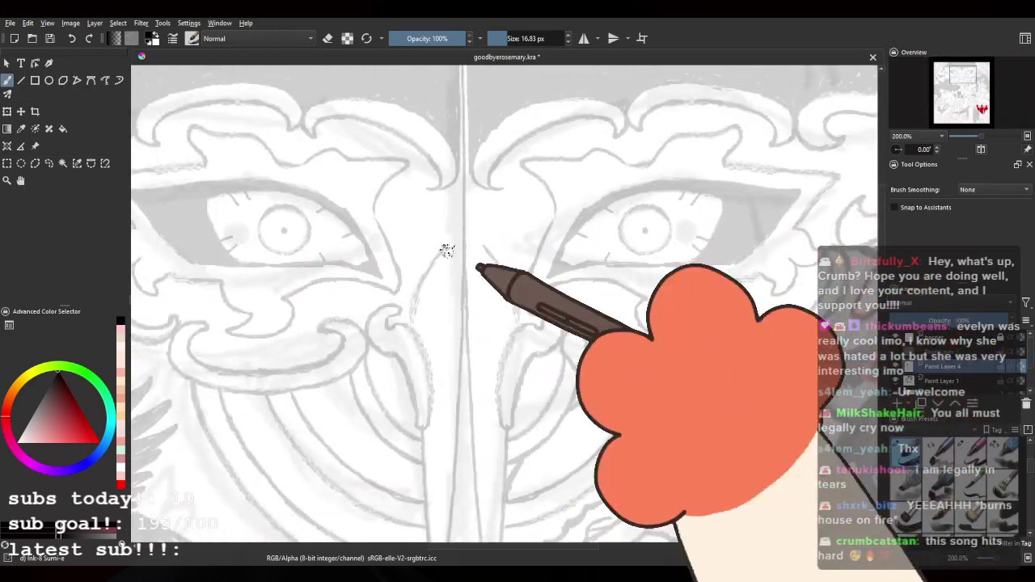
scroll(447, 250, "up", 1)
scroll(518, 275, "down", 3)
scroll(496, 231, "up", 3)
scroll(499, 234, "down", 1)
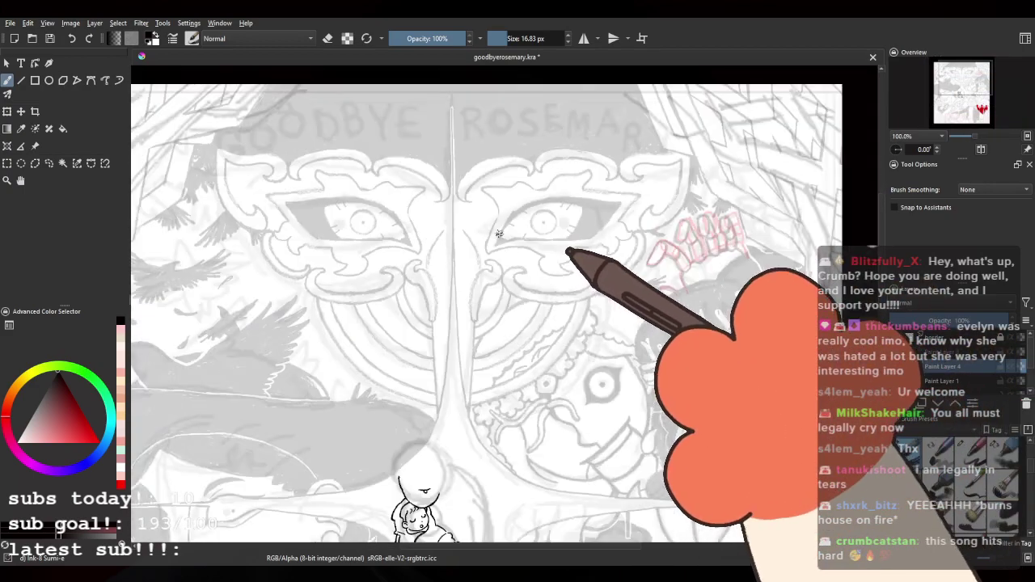
scroll(500, 233, "up", 2)
scroll(527, 208, "down", 2)
scroll(501, 259, "up", 3)
scroll(440, 254, "down", 1)
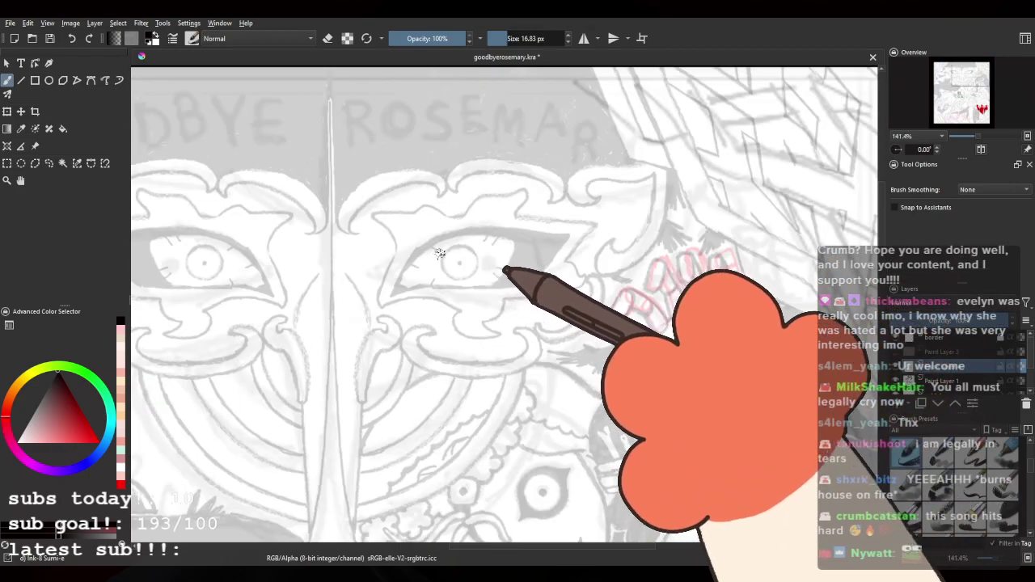
Step: Remove the first eye and try redrawing it with a heavier flat lid and a rounded iris below
scroll(440, 254, "down", 1)
scroll(368, 276, "up", 5)
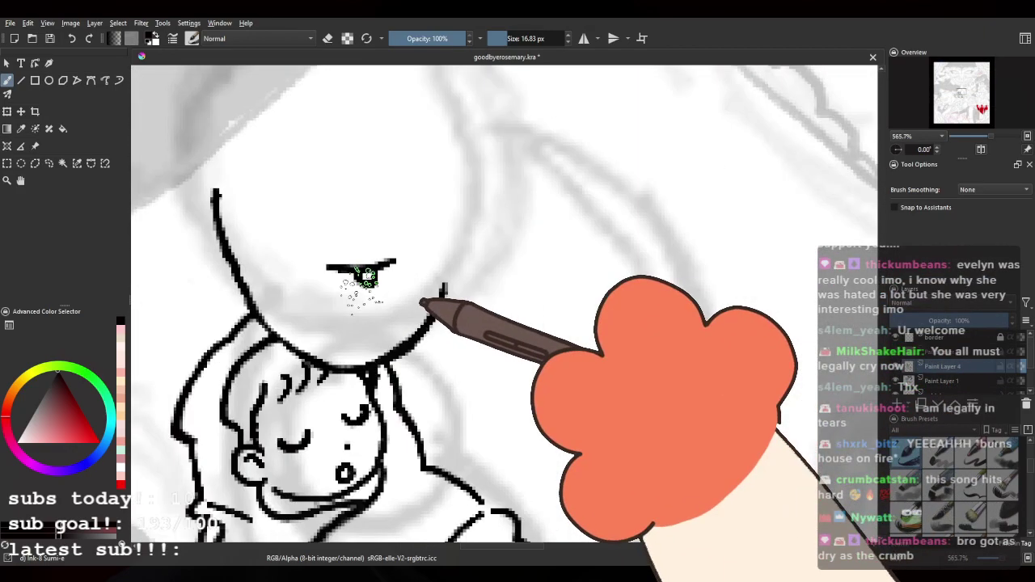
scroll(361, 291, "down", 2)
scroll(348, 267, "up", 2)
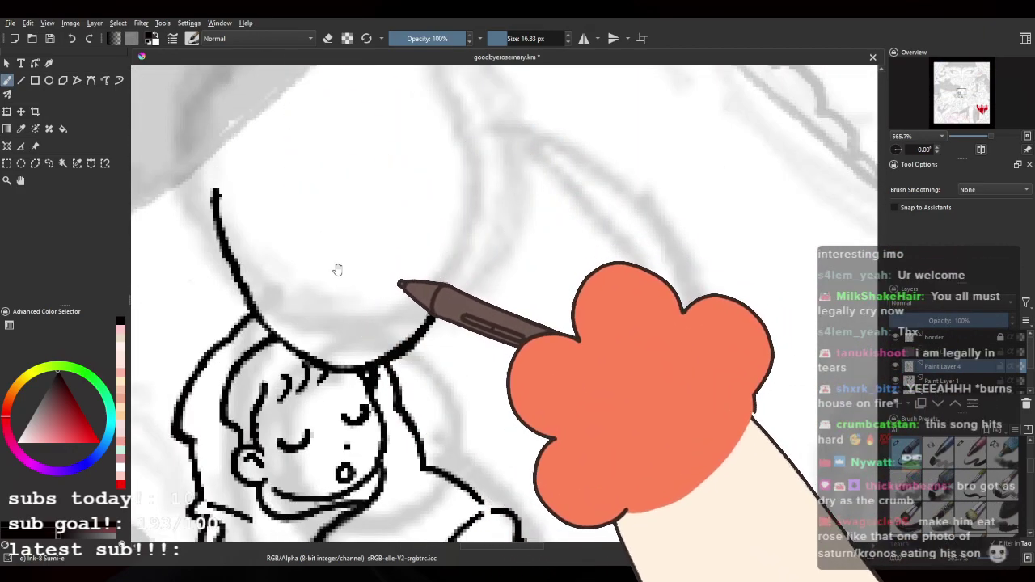
left_click_drag(337, 270, 381, 297)
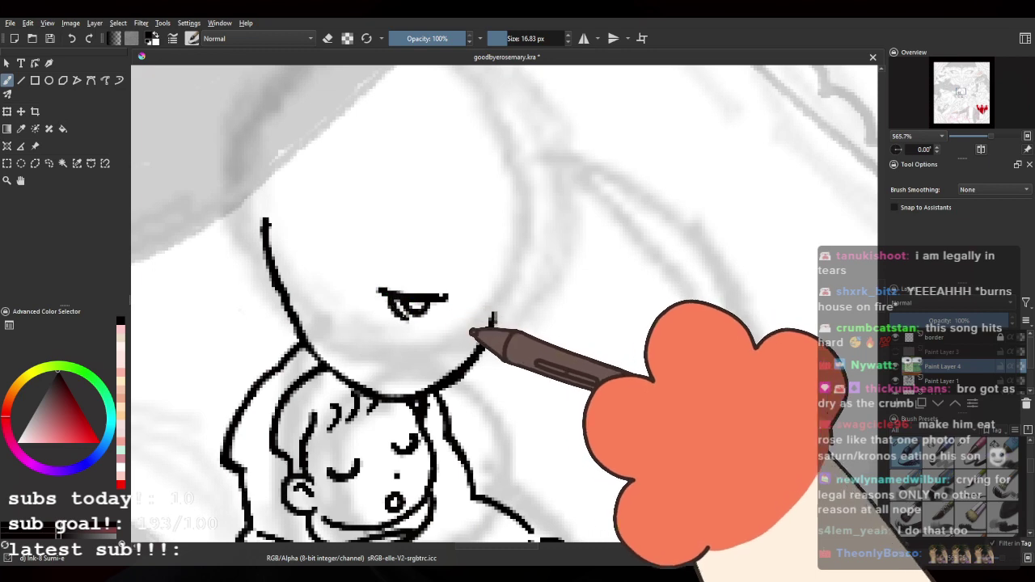
Step: Try darkening the redrawn eye under its lid and adding a curved crease beneath it, after comparing it with the surrounding faces
key("1")
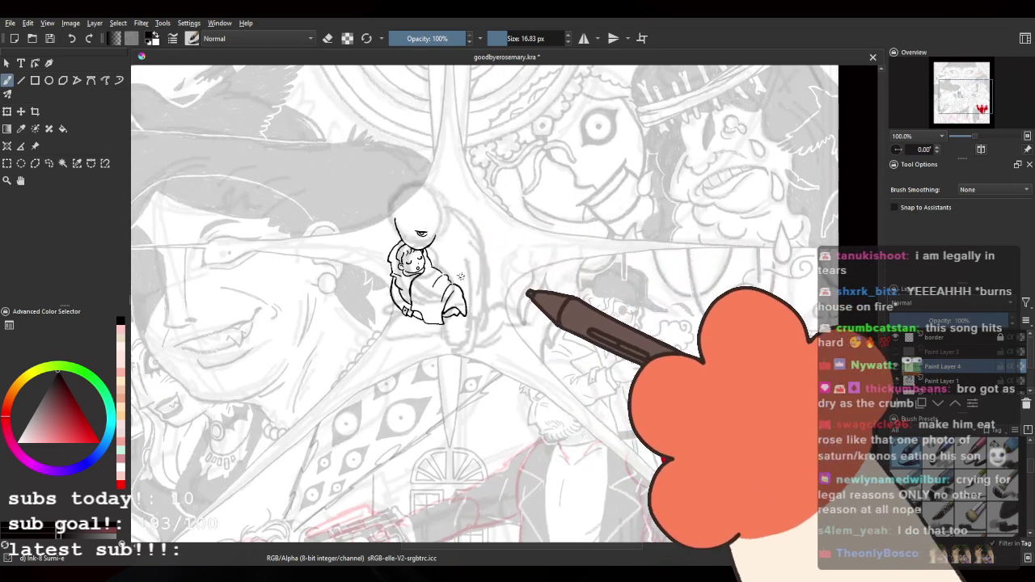
mouse_move(463, 276)
left_mouse_down()
mouse_move(356, 436)
mouse_move(363, 464)
mouse_move(494, 195)
mouse_move(368, 250)
left_mouse_up()
left_click_drag(518, 242, 458, 379)
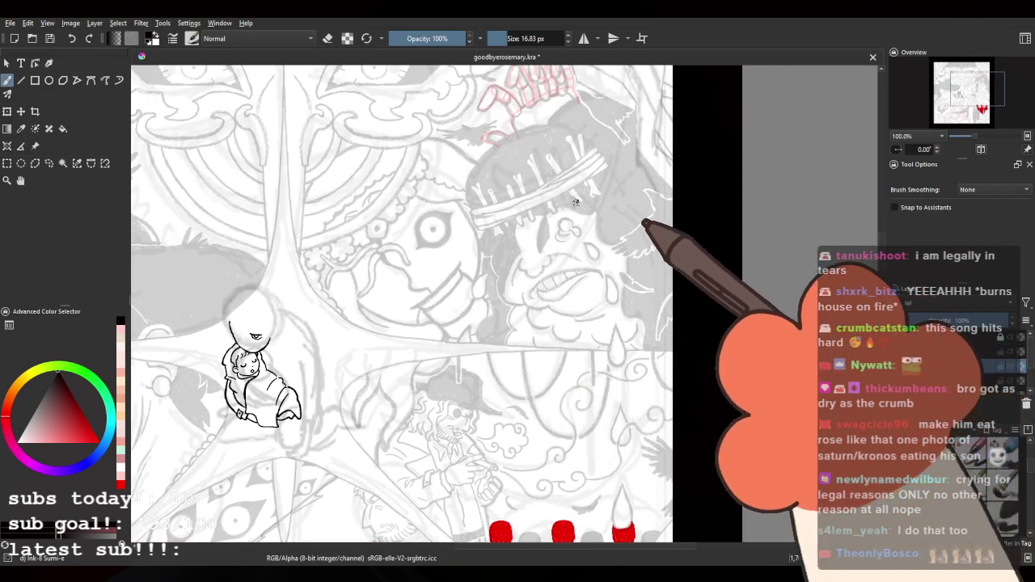
mouse_move(299, 353)
left_mouse_down()
mouse_move(526, 320)
mouse_move(647, 232)
left_mouse_up()
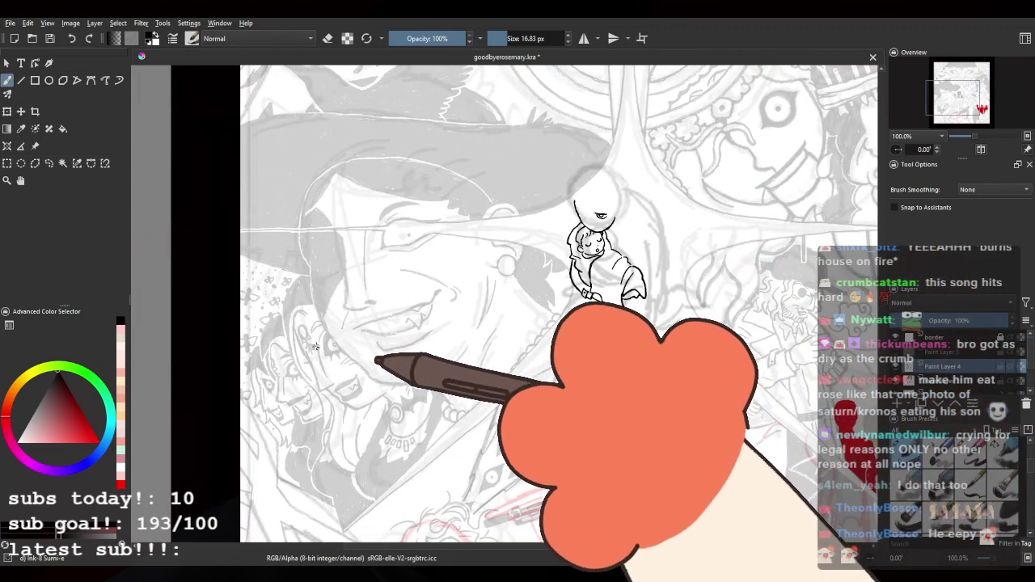
left_click_drag(503, 288, 393, 293)
scroll(502, 207, "up", 2)
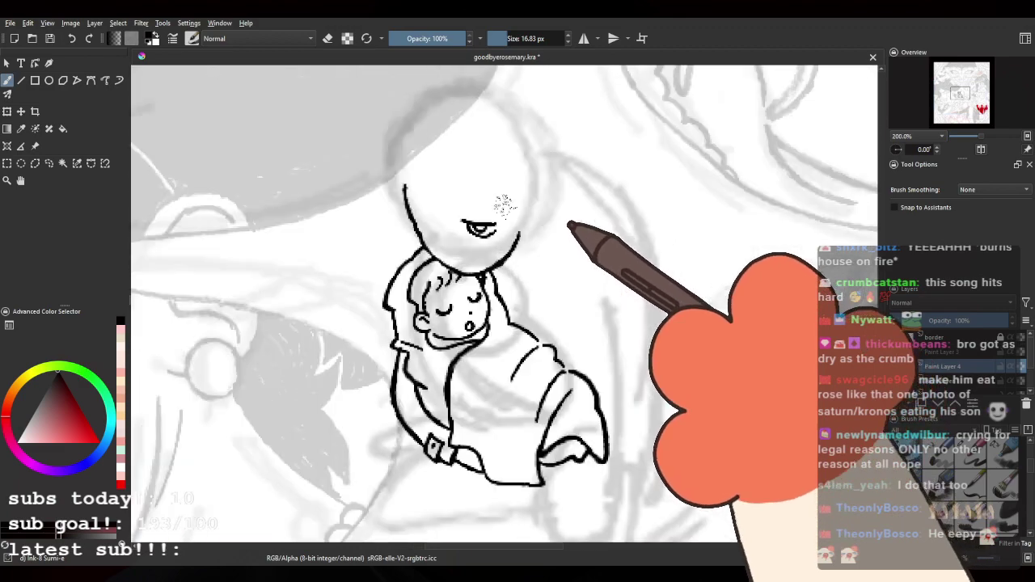
scroll(503, 203, "up", 3)
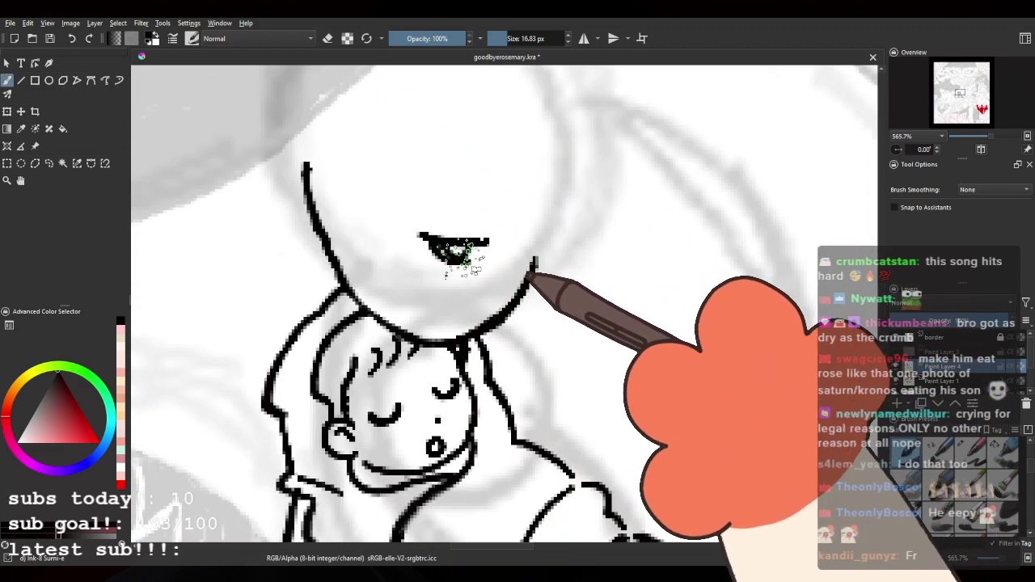
mouse_move(435, 265)
left_mouse_down()
mouse_move(459, 275)
mouse_move(434, 278)
left_mouse_up()
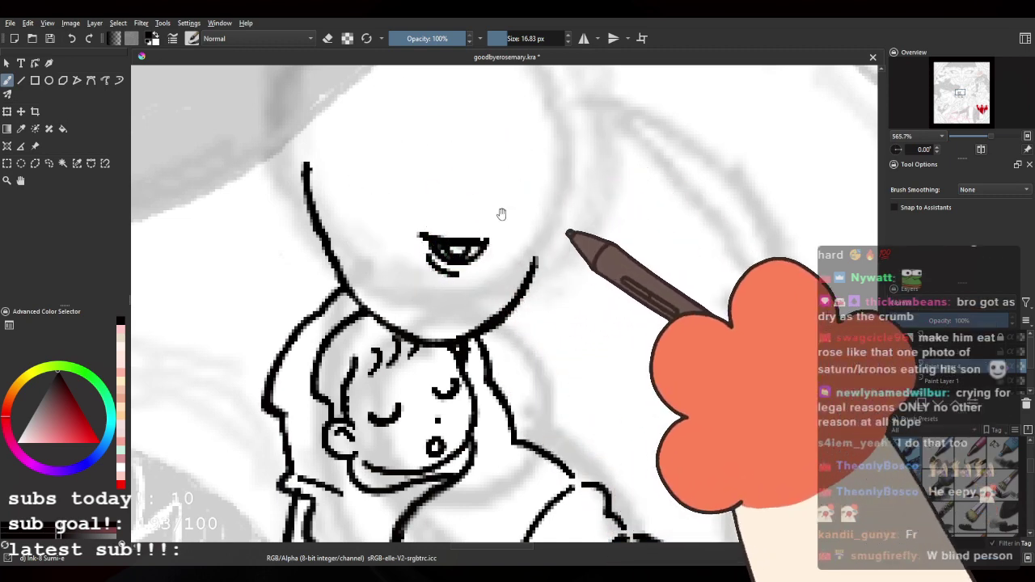
Step: Undo the eye strokes to leave the larger figure's face blank above the chin
left_click_drag(496, 212, 494, 299)
scroll(492, 298, "down", 2)
scroll(497, 279, "down", 2)
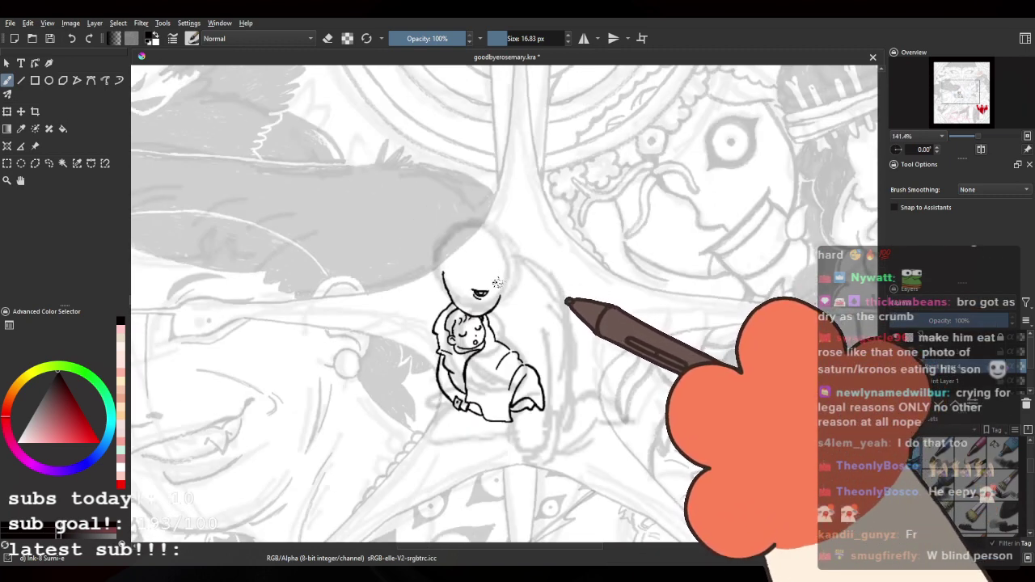
scroll(495, 284, "up", 3)
scroll(496, 285, "up", 1)
key("ctrl+z")
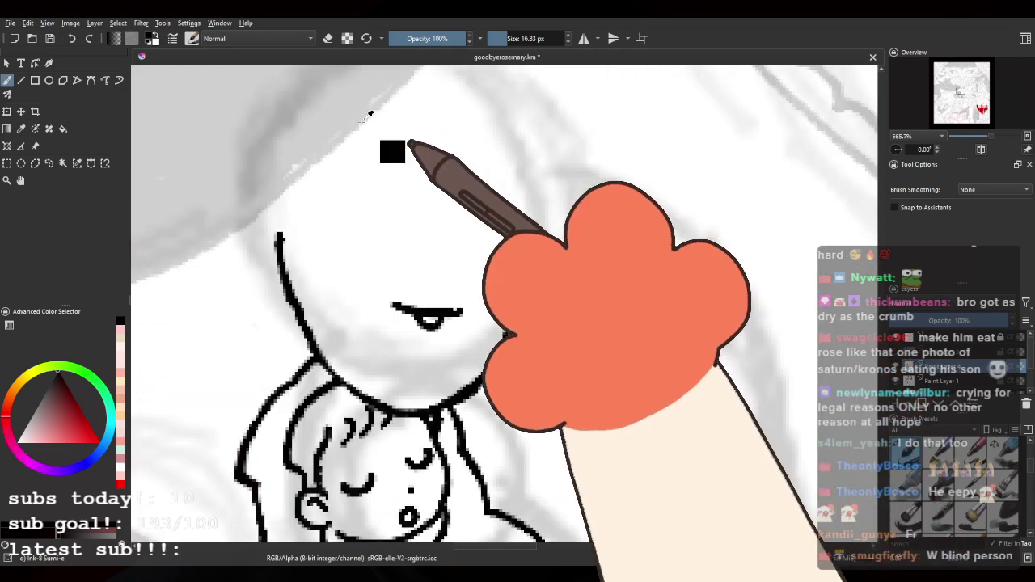
key("ctrl+z")
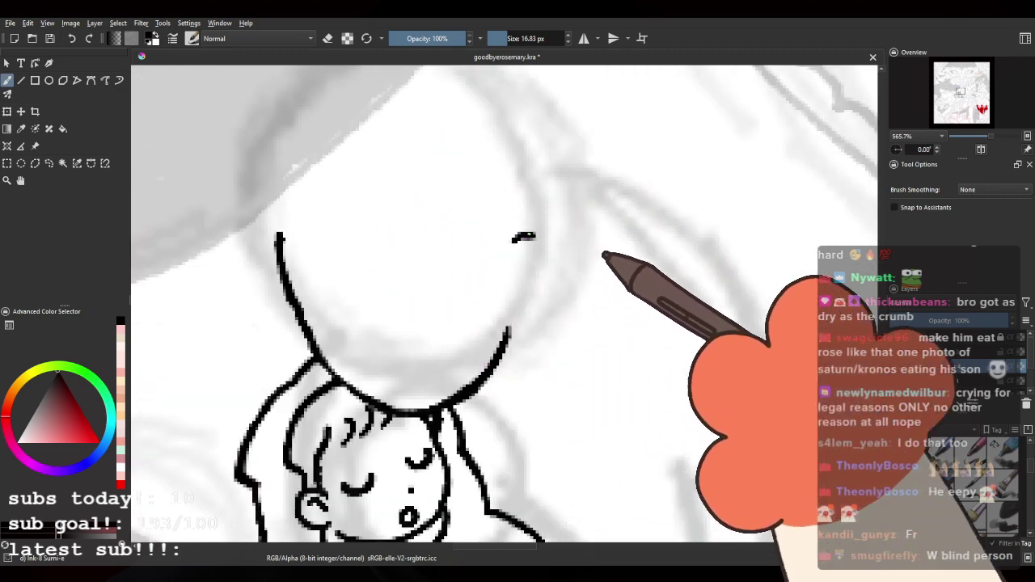
Step: Ink the larger figure's rounded ear outline just above the end of the shorter jaw line
mouse_move(503, 257)
left_mouse_down()
mouse_move(555, 271)
mouse_move(516, 314)
mouse_move(521, 236)
mouse_move(518, 296)
left_mouse_up()
key("ctrl+z")
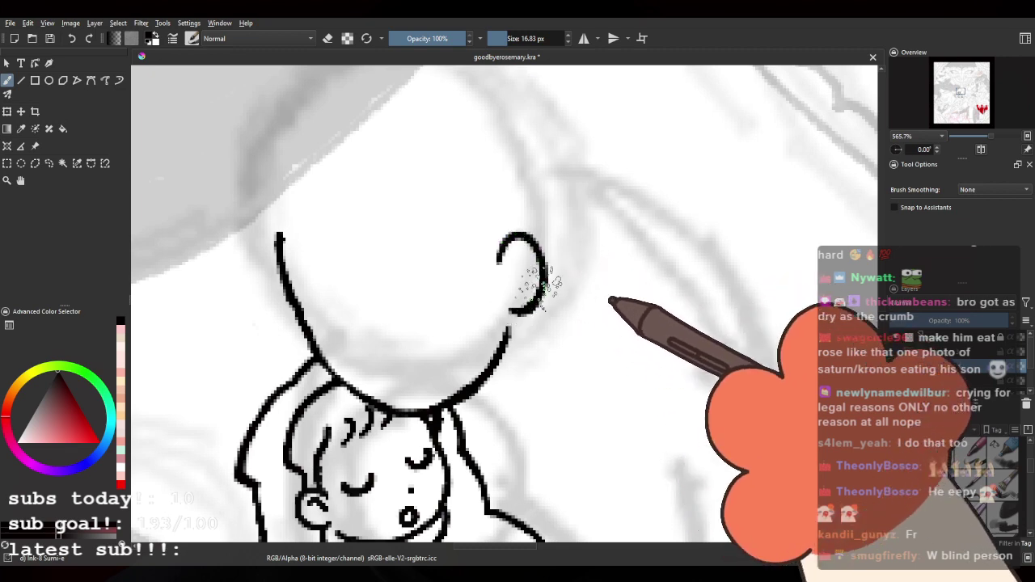
key("ctrl+z")
mouse_move(492, 255)
left_mouse_down()
mouse_move(493, 240)
mouse_move(532, 233)
mouse_move(550, 271)
mouse_move(535, 306)
left_mouse_up()
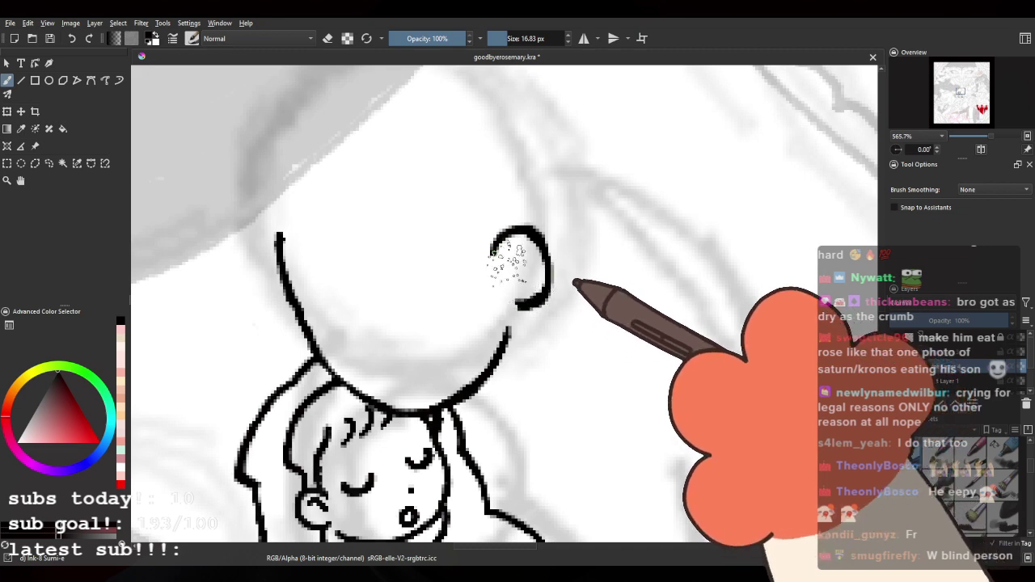
Step: Ink a short curved fold inside the larger figure's ear outline, redrawing it once and cleaning up the ear's edge with the eraser
key("minus")
scroll(398, 241, "up", 2)
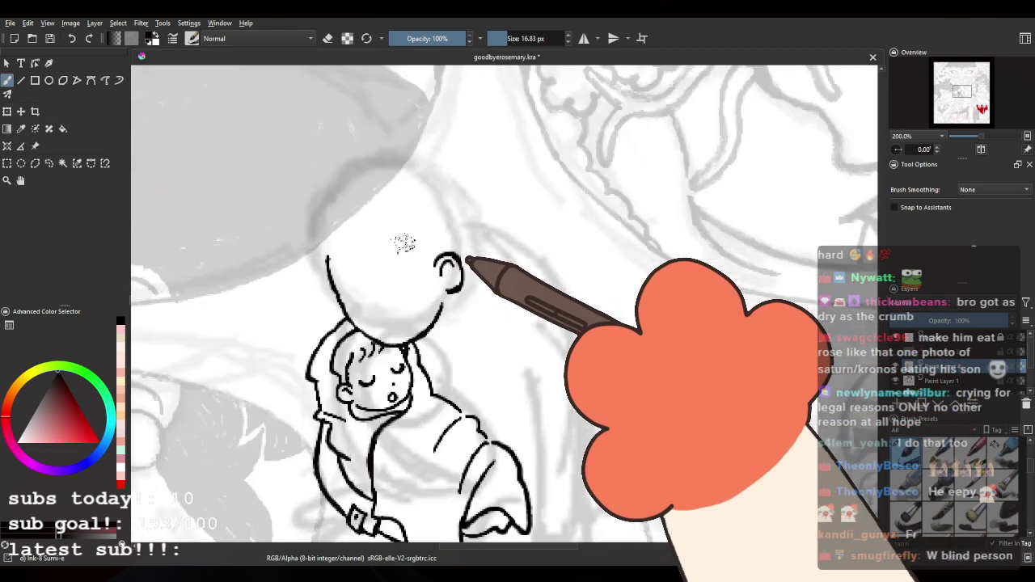
mouse_move(390, 266)
left_mouse_down()
mouse_move(393, 233)
mouse_move(466, 290)
left_mouse_up()
key("ctrl+z")
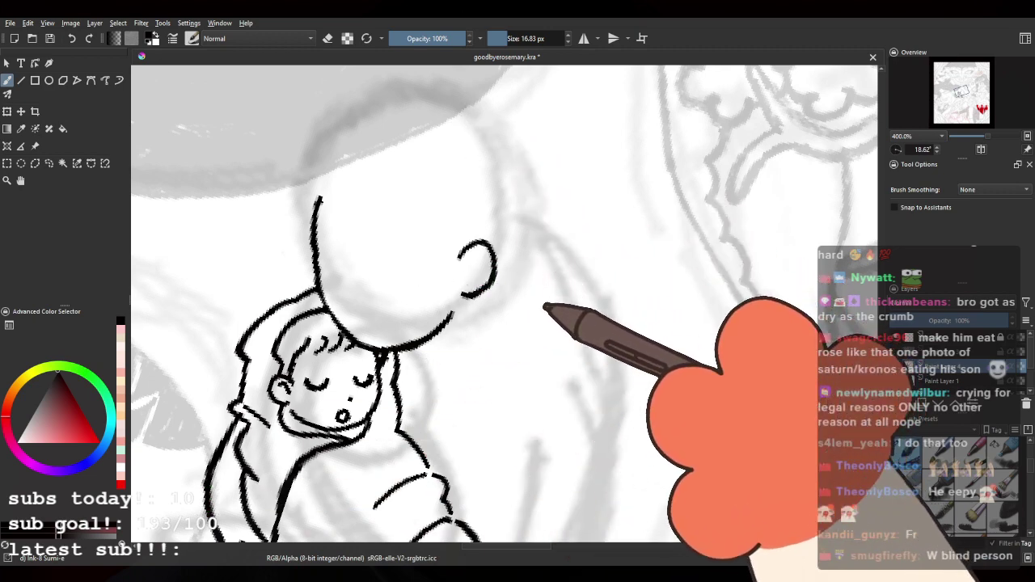
left_click_drag(312, 194, 336, 256)
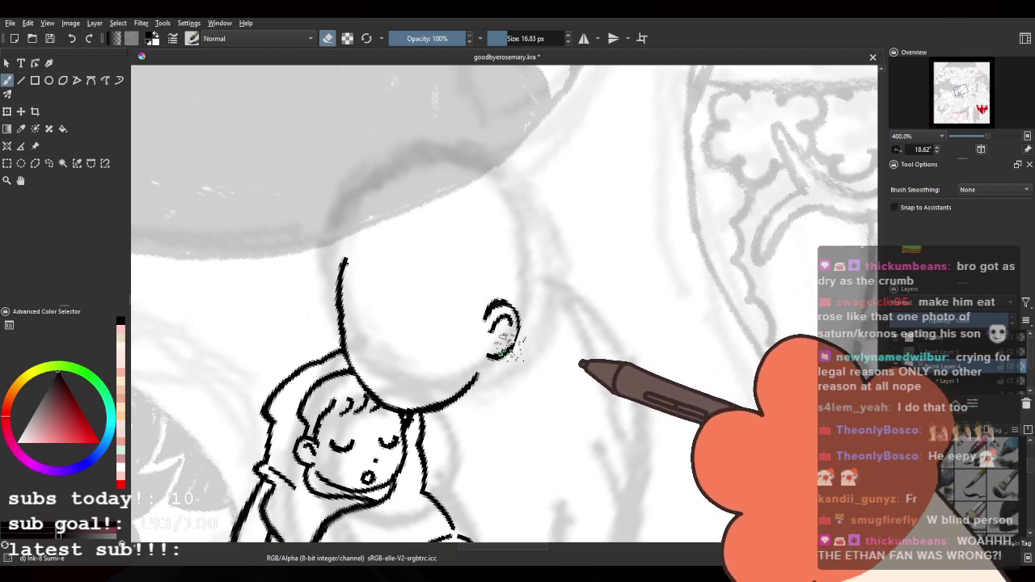
mouse_move(514, 301)
left_mouse_down()
mouse_move(516, 337)
mouse_move(502, 350)
left_mouse_up()
key("e")
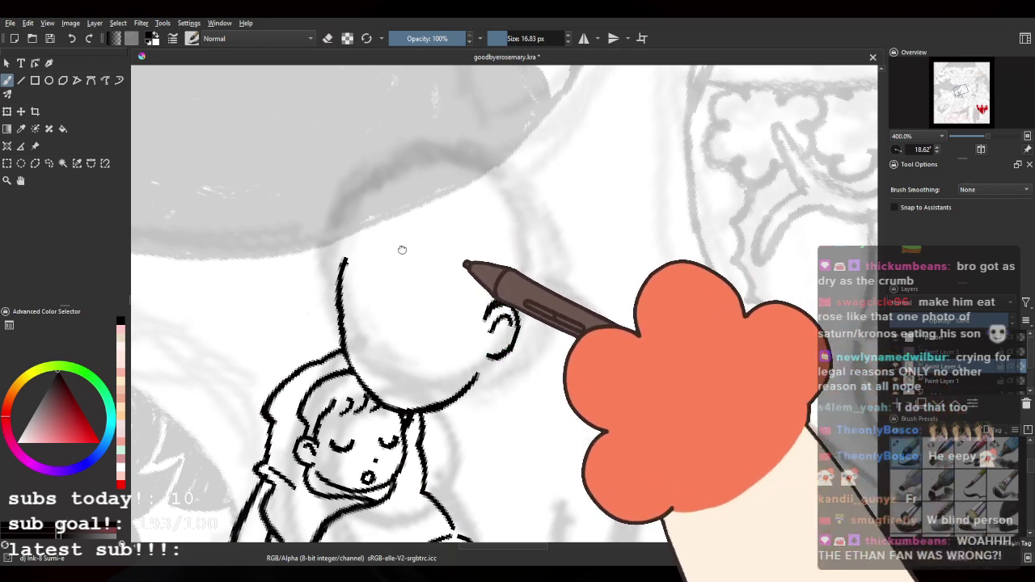
Step: Extend the upper end of the larger figure's longer jaw line slightly and trim it to a clean taper
mouse_move(402, 250)
left_mouse_down()
mouse_move(382, 186)
mouse_move(350, 225)
left_mouse_up()
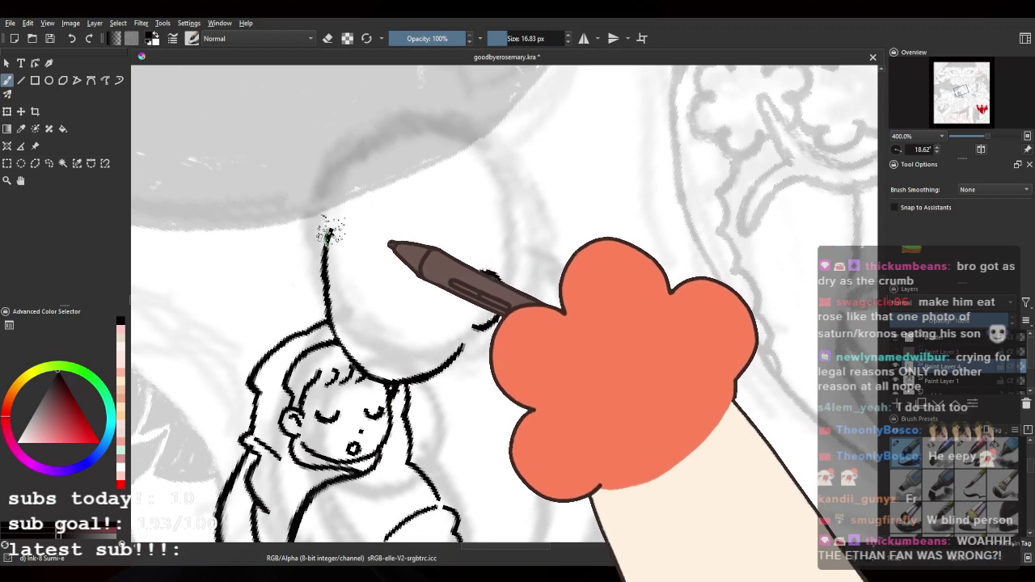
key("e")
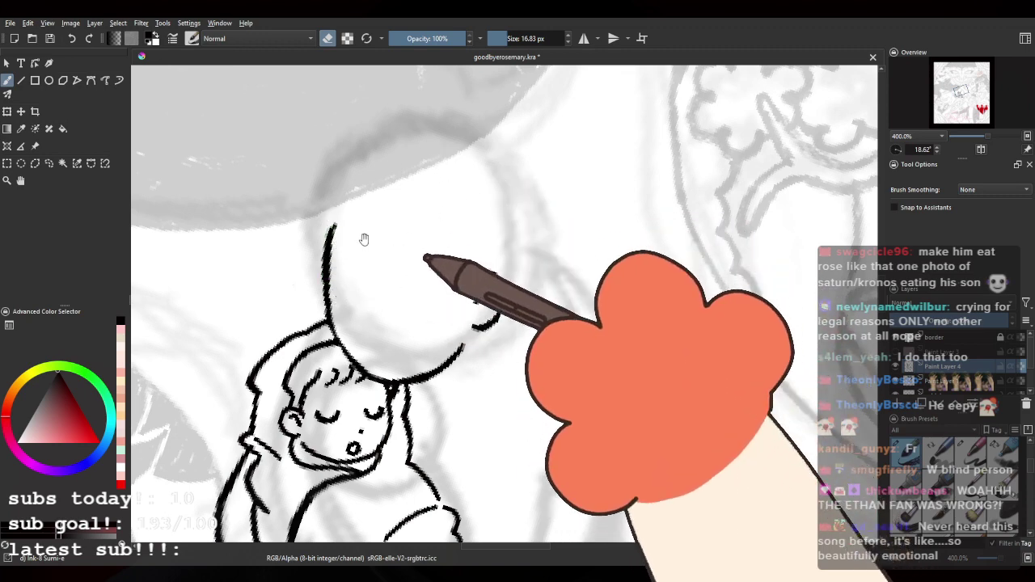
mouse_move(400, 244)
left_mouse_down()
mouse_move(411, 257)
mouse_move(381, 251)
left_mouse_up()
left_click_drag(319, 237, 321, 224)
key("e")
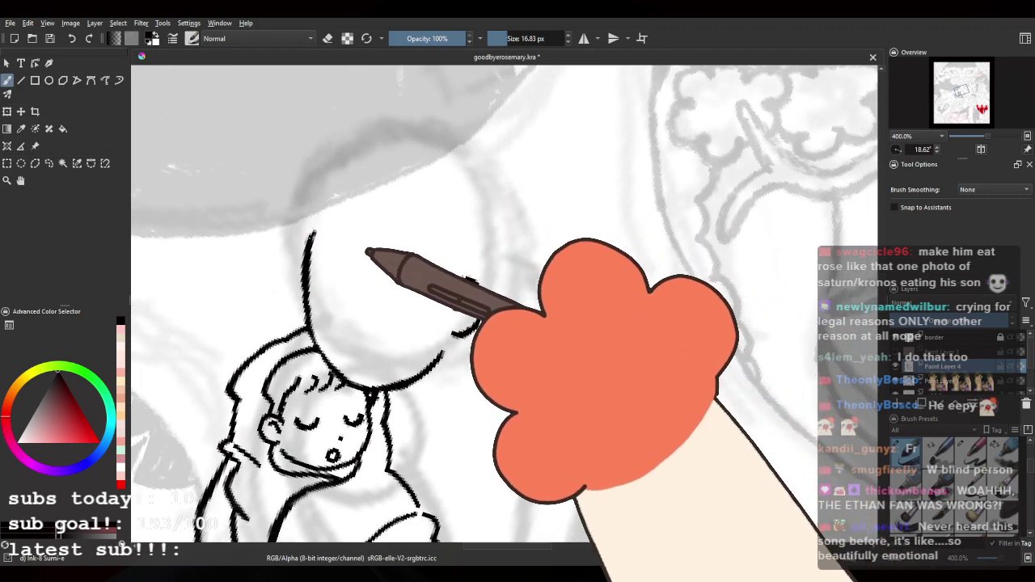
Step: Straighten the canvas, bring up the reference photo of the man cradling the baby, and scale it down to about half size
left_click(898, 150)
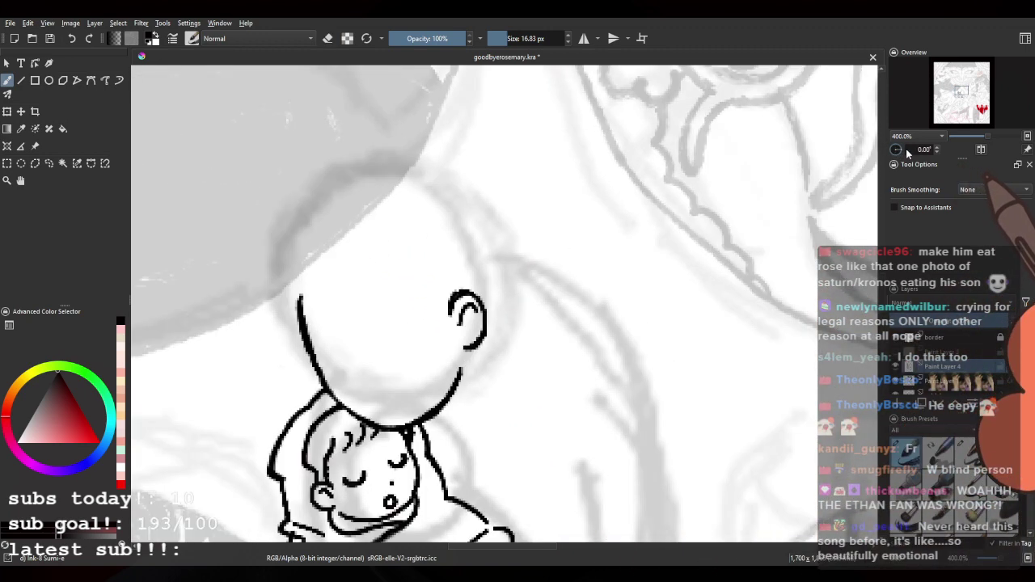
scroll(534, 243, "down", 4)
left_click_drag(530, 243, 504, 262)
scroll(514, 293, "up", 1)
scroll(461, 444, "up", 1)
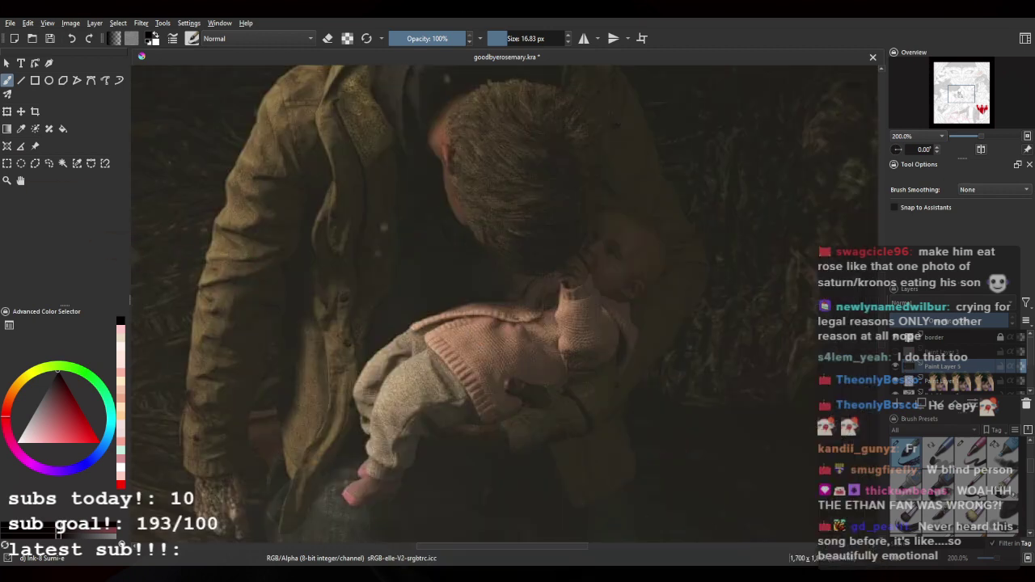
key("minus")
key("minus")
key("minus")
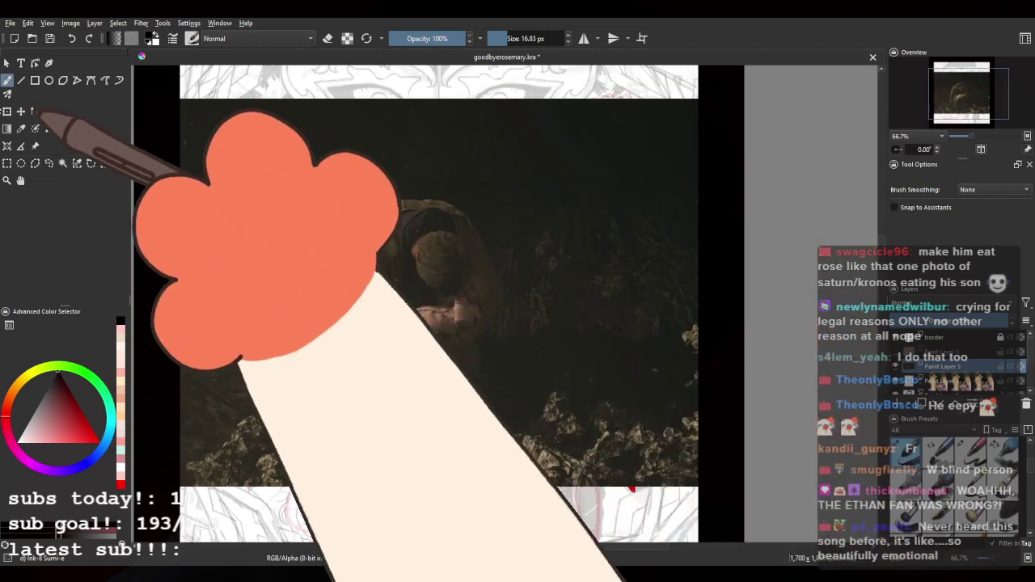
key("ctrl+t")
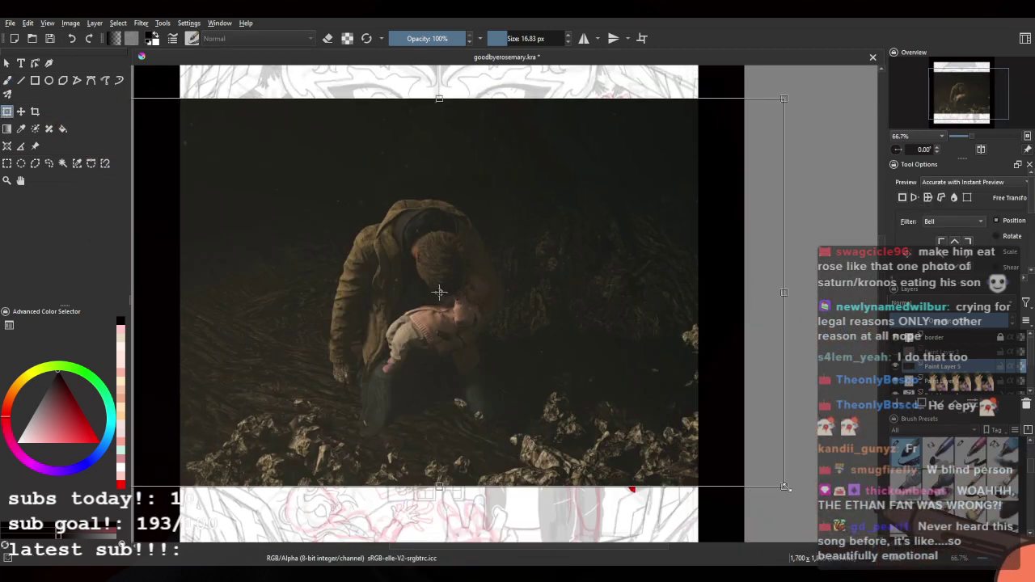
left_click_drag(784, 488, 403, 293)
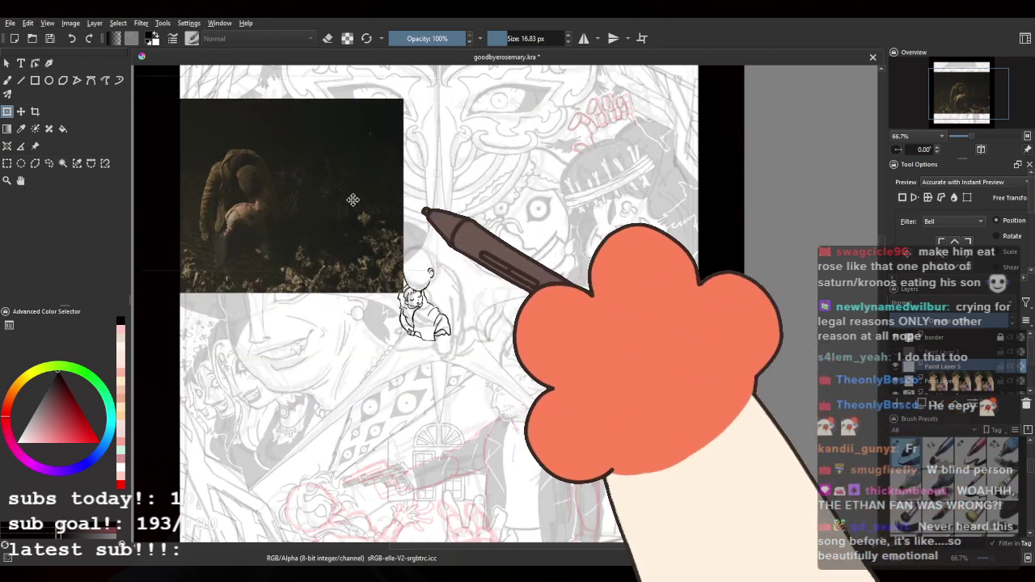
Step: Fine-tune the photo's size and move it into the page's upper left area, above the inked figures
left_click_drag(354, 200, 435, 161)
mouse_move(423, 245)
left_mouse_down()
mouse_move(491, 387)
mouse_move(468, 335)
left_mouse_up()
scroll(495, 383, "up", 1)
mouse_move(379, 289)
left_mouse_down()
mouse_move(439, 337)
mouse_move(414, 269)
left_mouse_up()
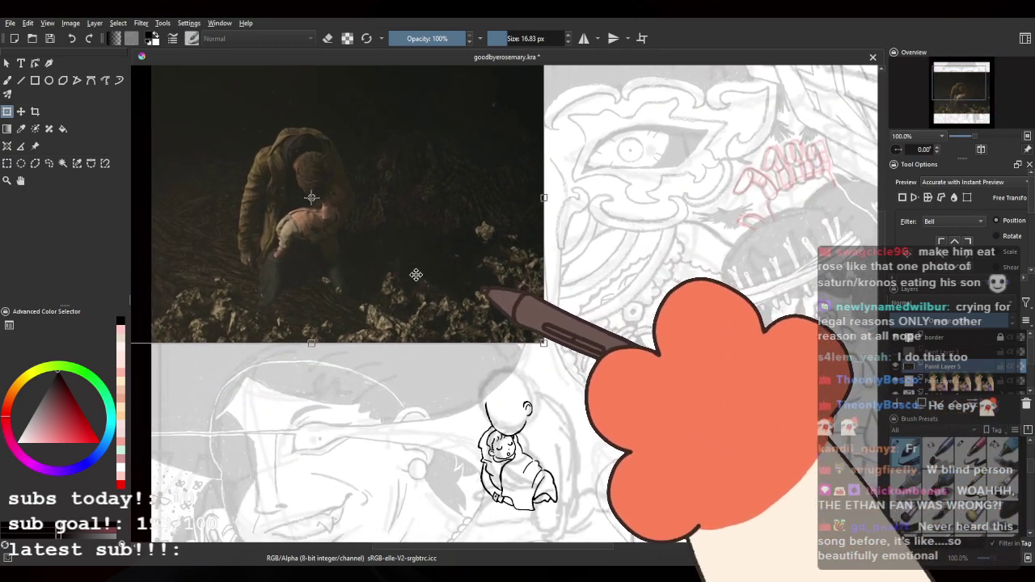
left_click_drag(469, 311, 527, 345)
left_click_drag(602, 378, 564, 349)
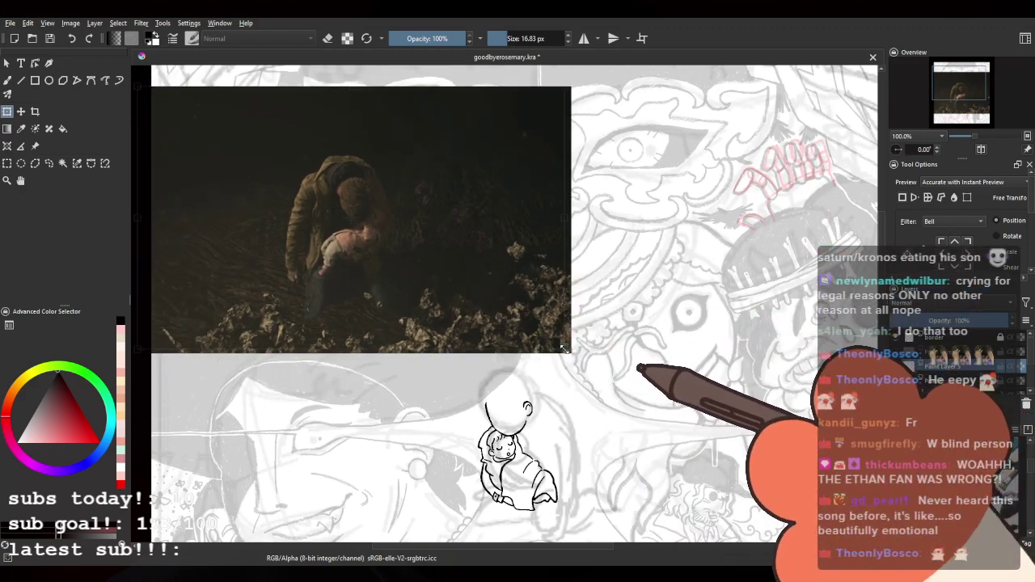
left_click_drag(442, 274, 462, 296)
Step: Move the reference photo slightly further up the page, leaving the inked head uncovered, and return to the brush
left_click(36, 164)
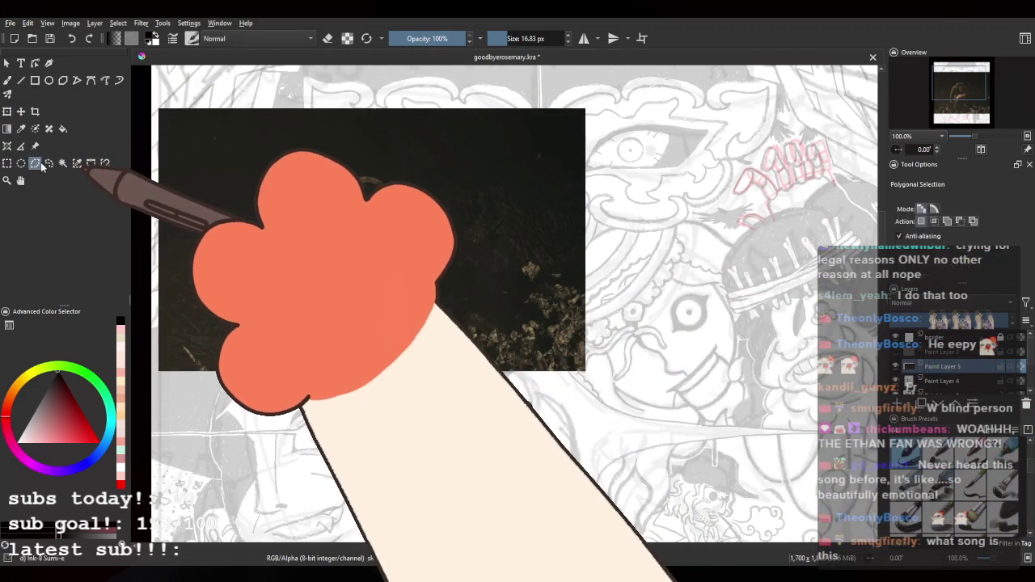
left_click(49, 164)
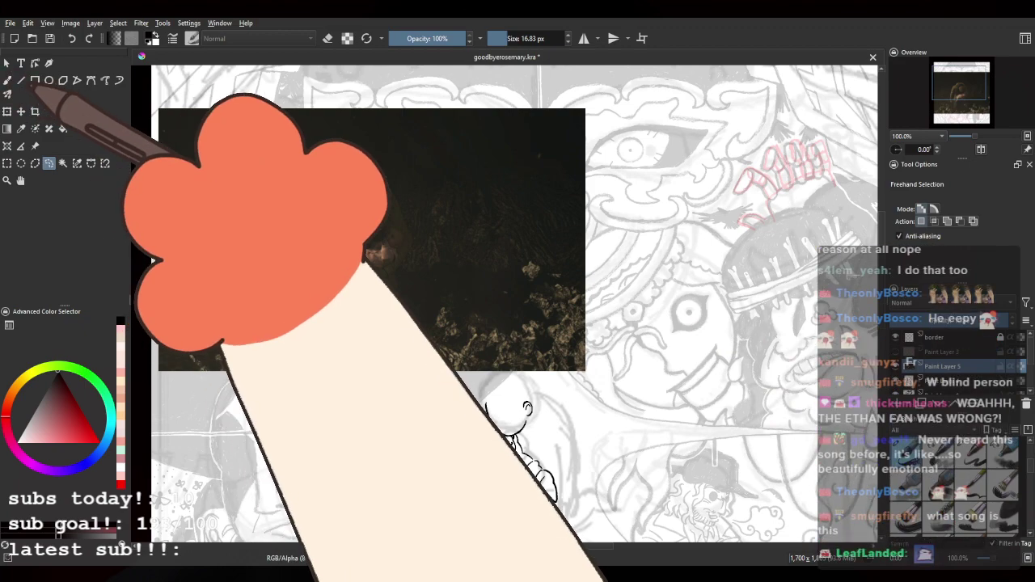
key("t")
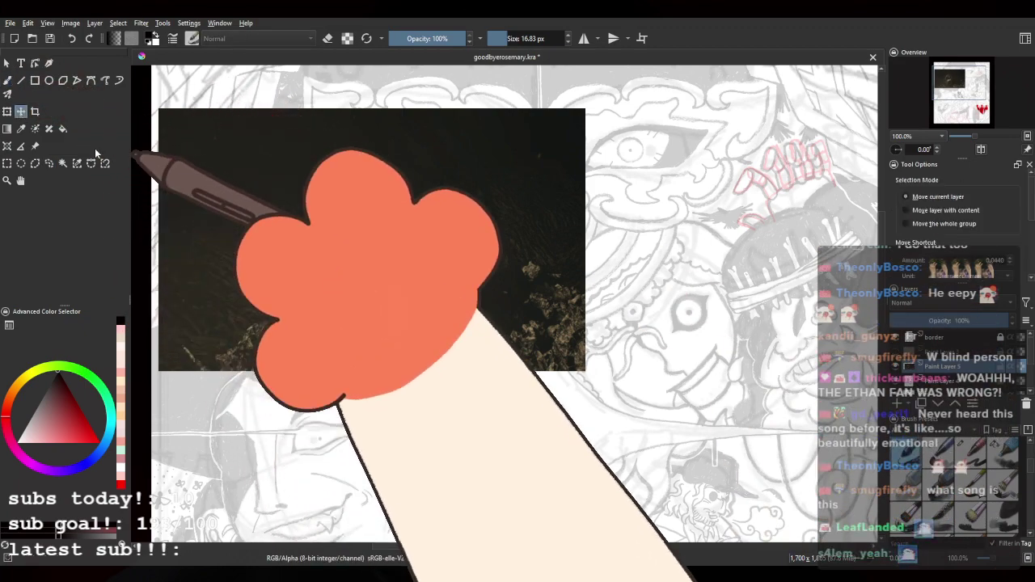
left_click_drag(263, 212, 265, 167)
left_click(8, 81)
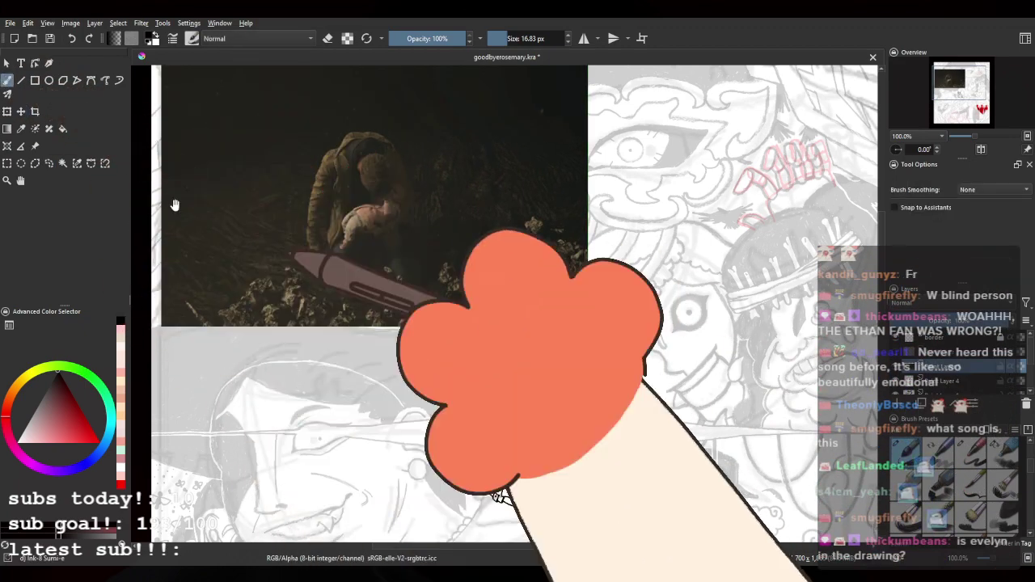
Step: Fade the inked line art on Paint Layer 4 and add a new layer above it for a guide sketch
scroll(175, 205, "up", 3)
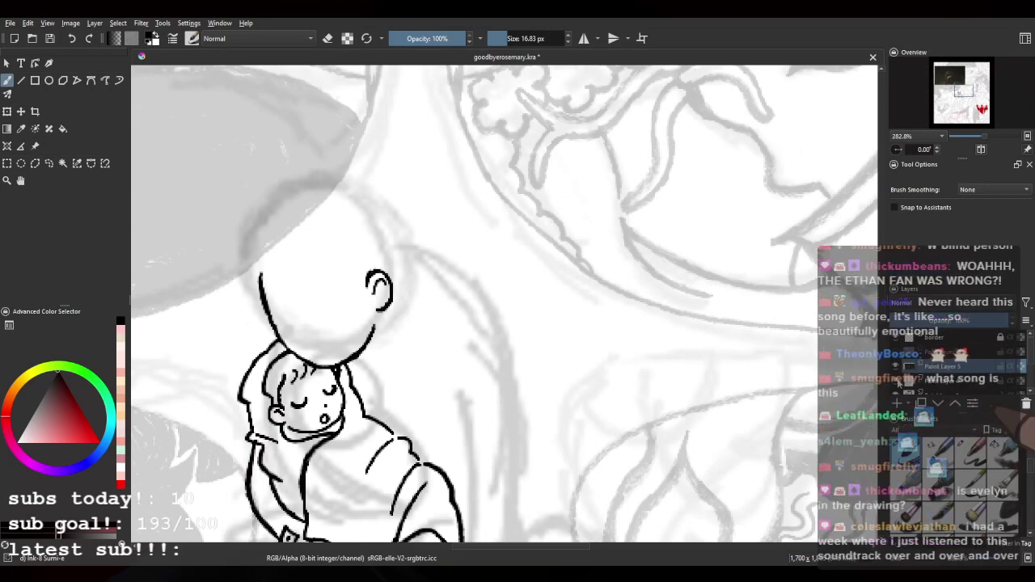
left_click(927, 383)
left_click_drag(649, 351, 750, 347)
key("e")
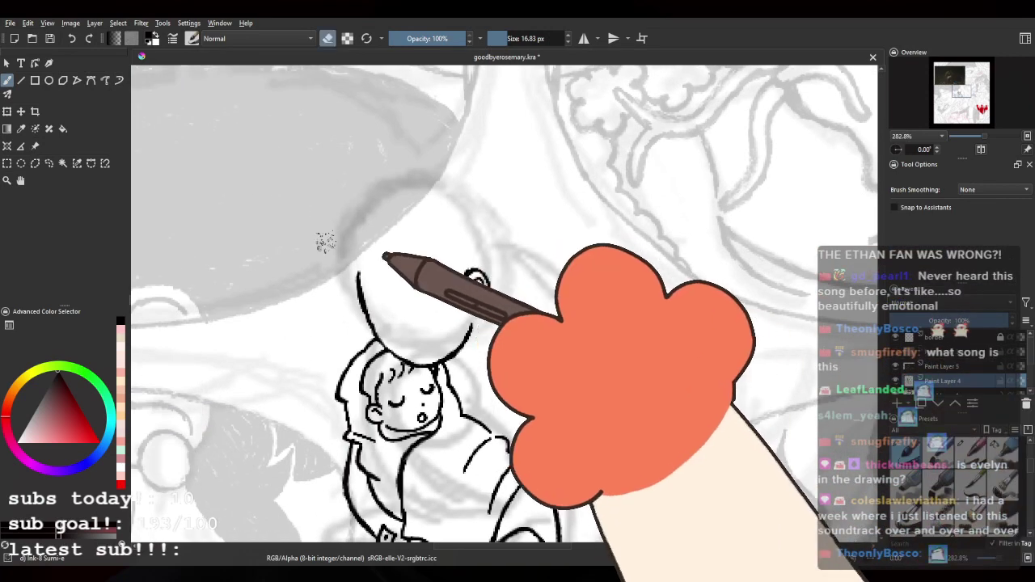
left_click_drag(381, 273, 372, 250)
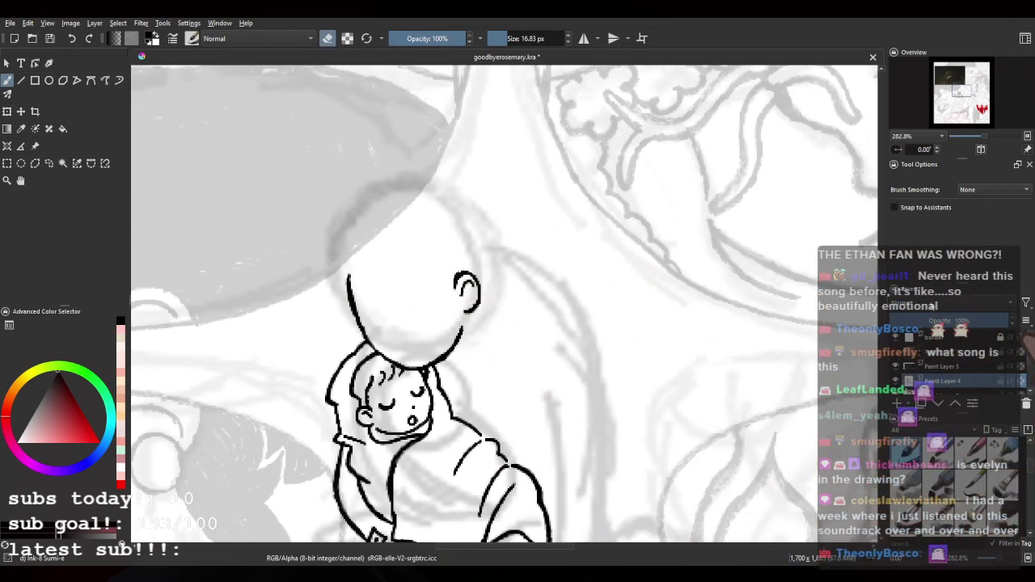
left_click(910, 320)
key("e")
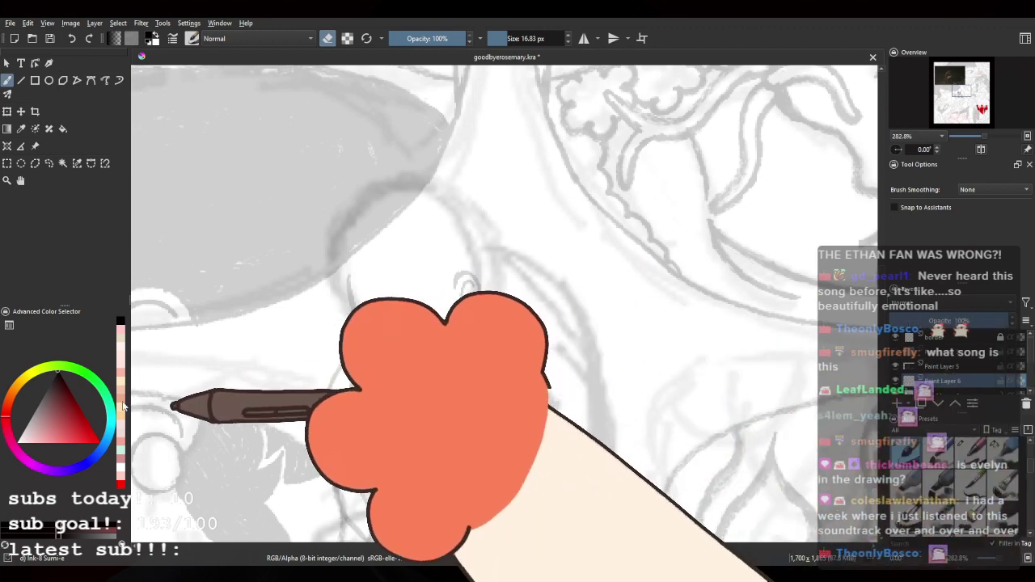
Step: Sketch a red circle over the larger figure's head, with a second curve bulging below it for the chin
left_click(99, 442)
mouse_move(358, 225)
left_mouse_down()
mouse_move(421, 340)
mouse_move(447, 237)
mouse_move(342, 297)
mouse_move(416, 352)
mouse_move(449, 251)
mouse_move(361, 244)
mouse_move(340, 275)
mouse_move(404, 349)
left_mouse_up()
key("ctrl+z")
key("ctrl+z")
left_click_drag(343, 302, 398, 361)
mouse_move(351, 320)
left_mouse_down()
mouse_move(412, 369)
mouse_move(445, 359)
left_mouse_up()
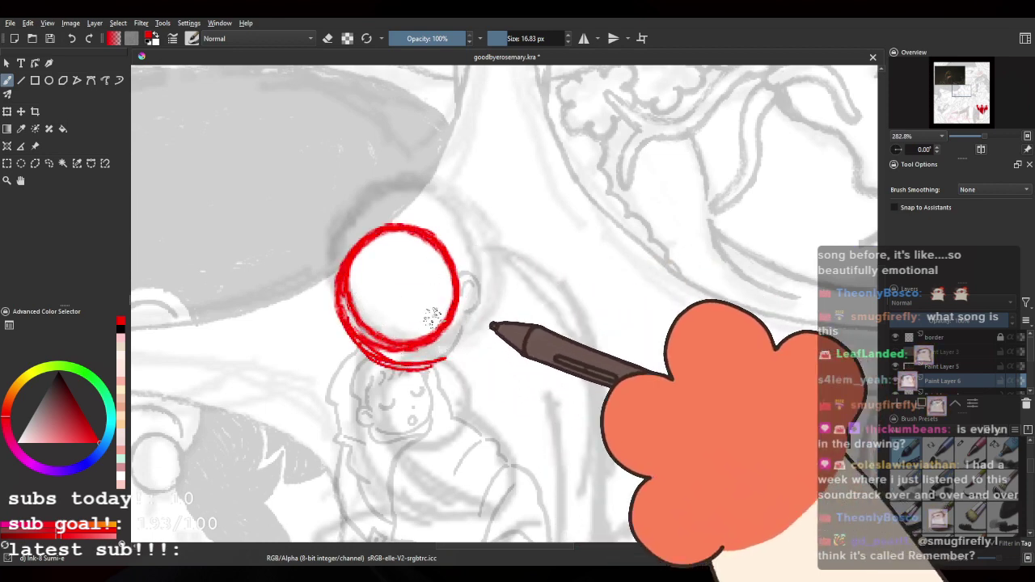
Step: Add a red curved centre line to the face and widen the head's outer contour across the crown and down the ear side
mouse_move(373, 275)
left_mouse_down()
mouse_move(419, 345)
mouse_move(394, 343)
mouse_move(462, 328)
left_mouse_up()
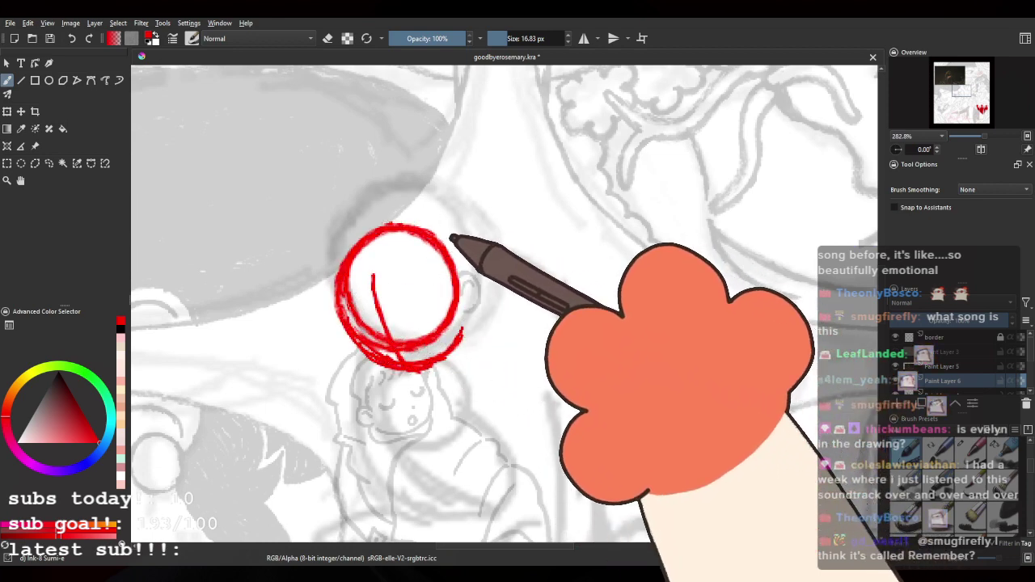
mouse_move(370, 235)
left_mouse_down()
mouse_move(422, 229)
mouse_move(393, 218)
mouse_move(475, 249)
left_mouse_up()
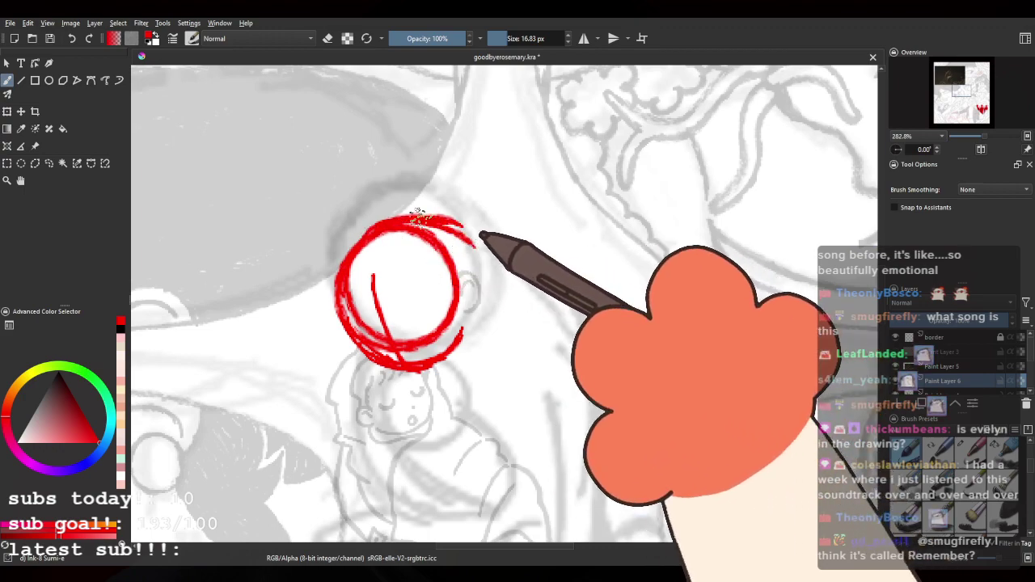
mouse_move(428, 218)
left_mouse_down()
mouse_move(475, 275)
mouse_move(456, 248)
mouse_move(473, 302)
left_mouse_up()
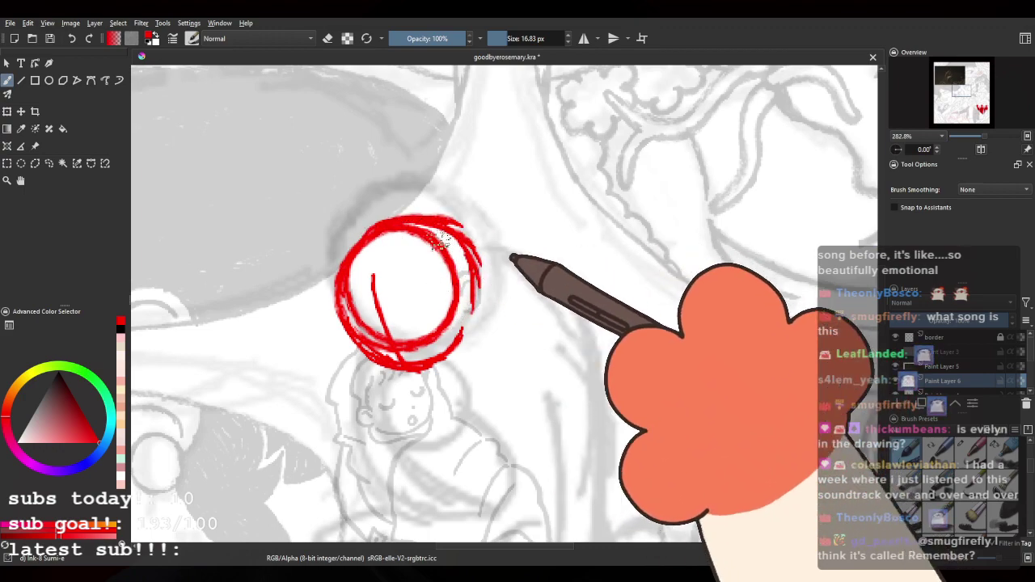
scroll(450, 257, "down", 5)
scroll(441, 256, "up", 3)
scroll(439, 256, "up", 3)
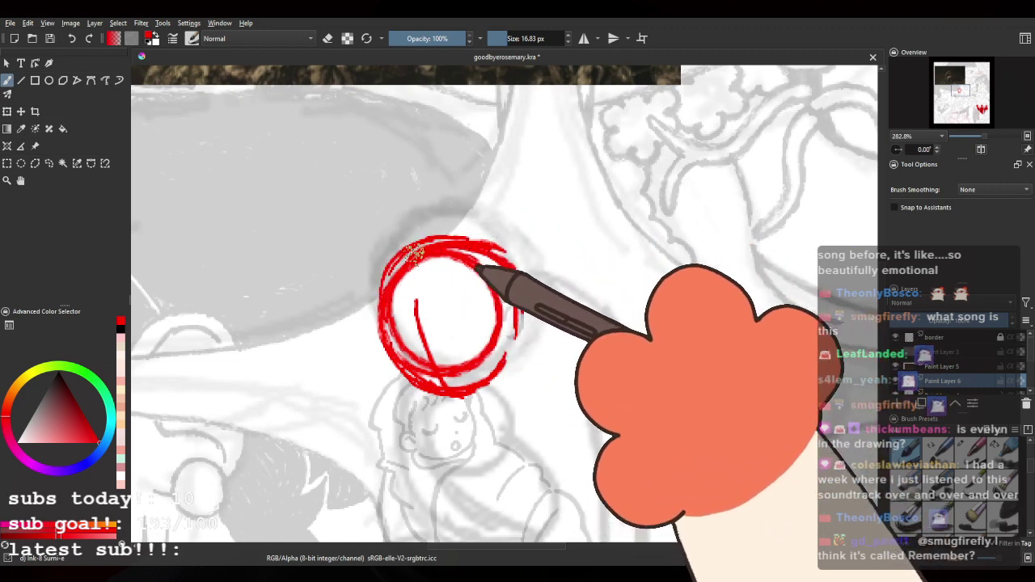
Step: Erase the surplus inner strokes of the red head sketch and rework its outer contour and centre line
key("e")
left_click_drag(392, 322, 398, 343)
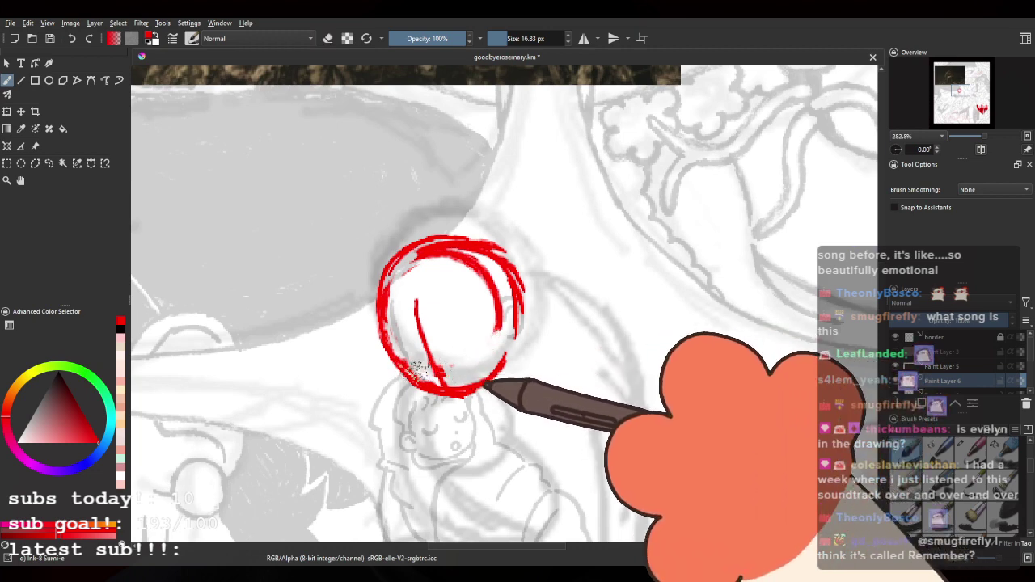
key("e")
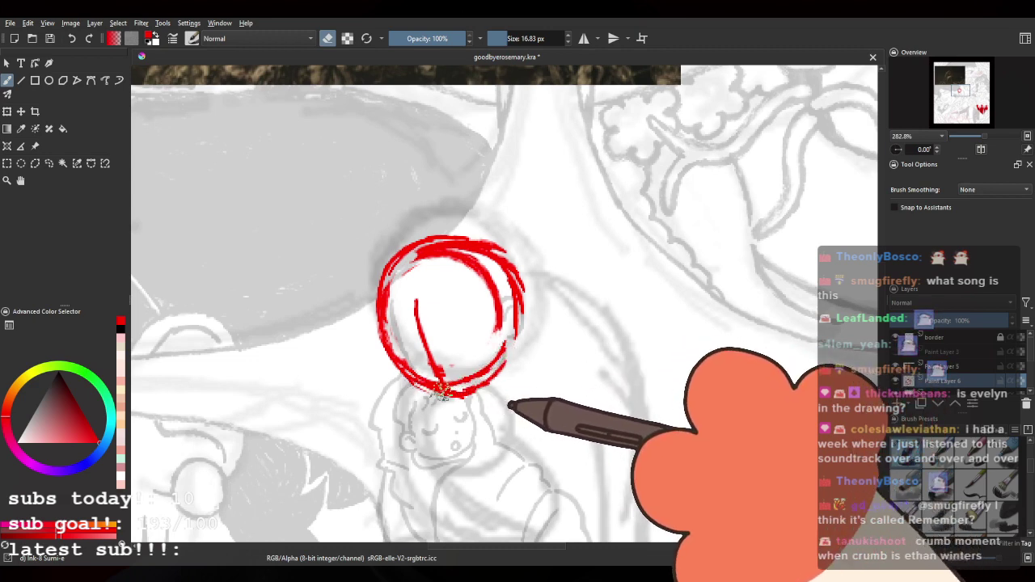
key("e")
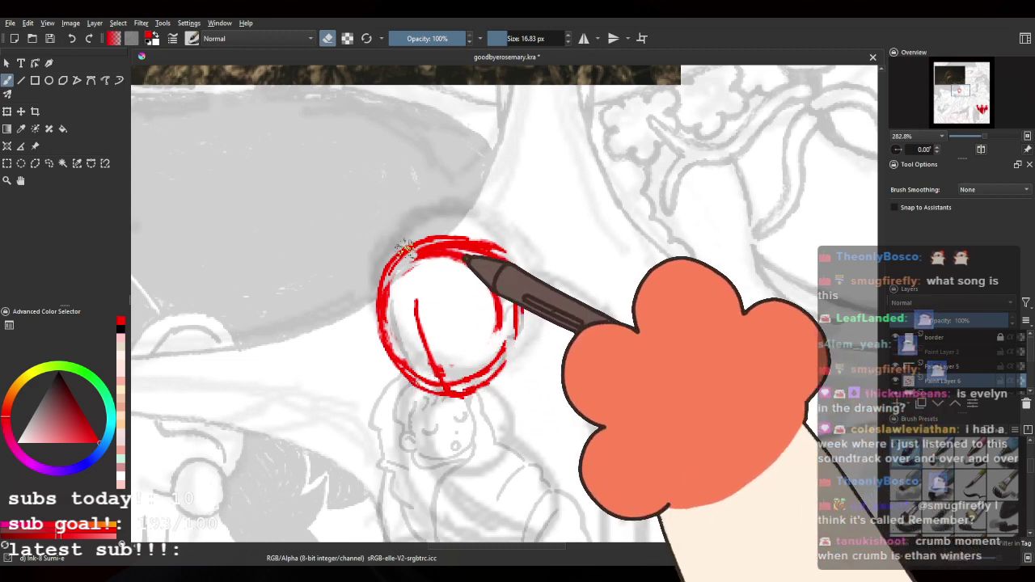
left_click_drag(416, 266, 430, 360)
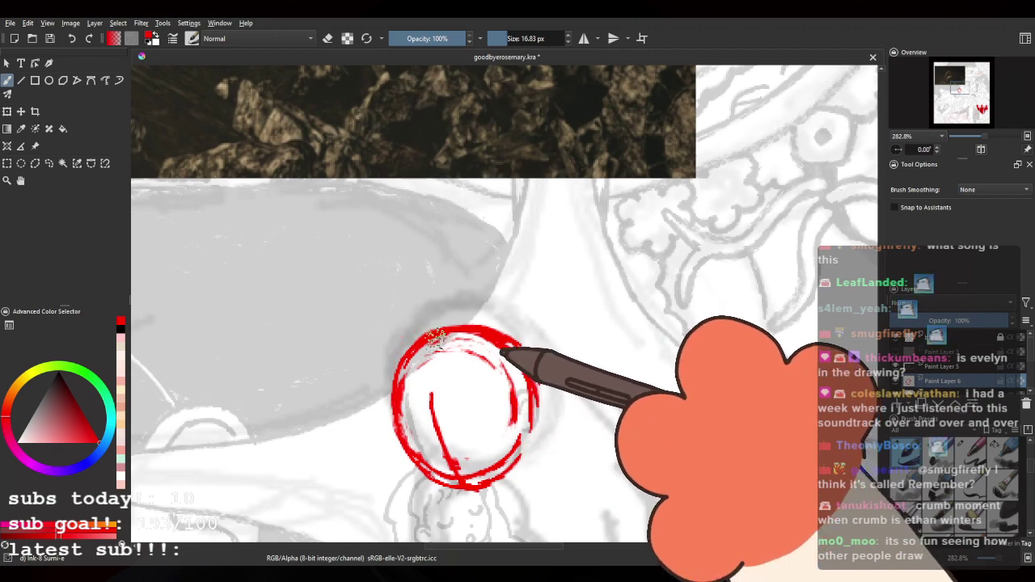
left_click_drag(437, 338, 442, 422)
Step: Sketch the hair in blue over the red head, with locks low across the face and a contour around the side and crown
left_click(75, 469)
mouse_move(368, 248)
left_mouse_down()
mouse_move(375, 280)
mouse_move(585, 490)
mouse_move(474, 293)
mouse_move(397, 259)
left_mouse_up()
mouse_move(408, 336)
left_mouse_down()
mouse_move(429, 372)
mouse_move(453, 377)
left_mouse_up()
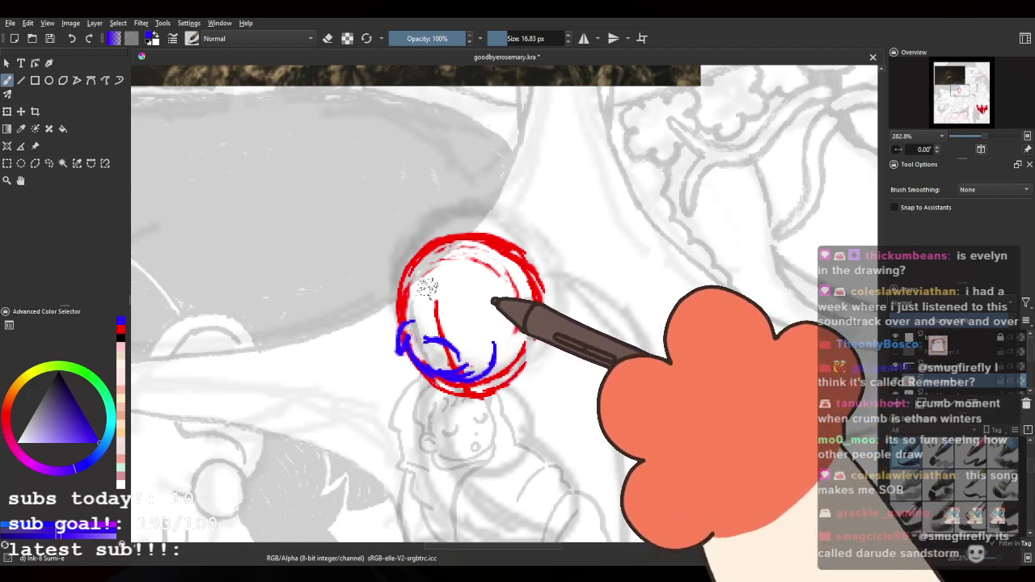
mouse_move(446, 249)
left_mouse_down()
mouse_move(393, 286)
mouse_move(407, 283)
left_mouse_up()
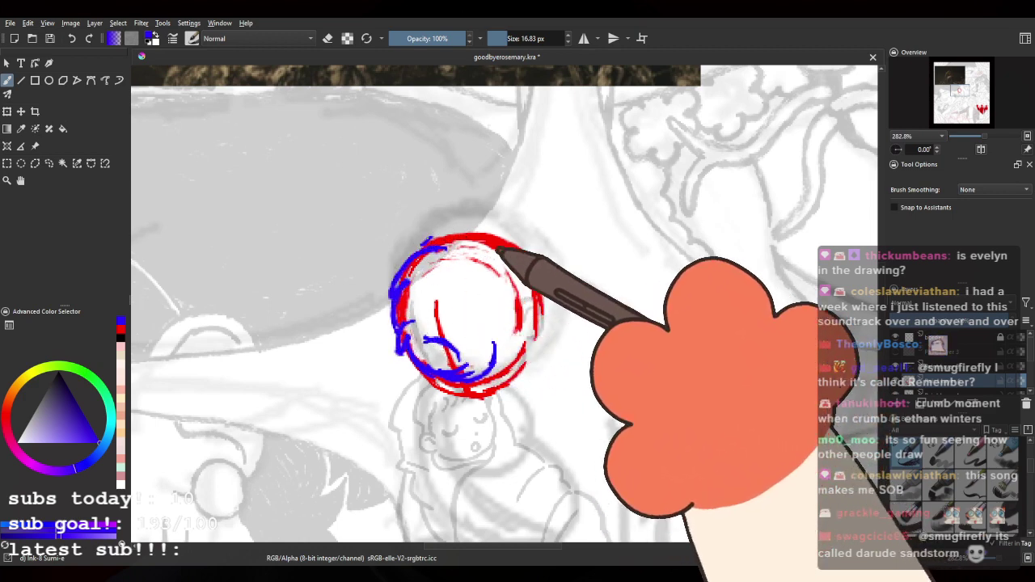
mouse_move(423, 245)
left_mouse_down()
mouse_move(510, 238)
mouse_move(533, 262)
left_mouse_up()
mouse_move(492, 223)
left_mouse_down()
mouse_move(530, 253)
mouse_move(545, 291)
left_mouse_up()
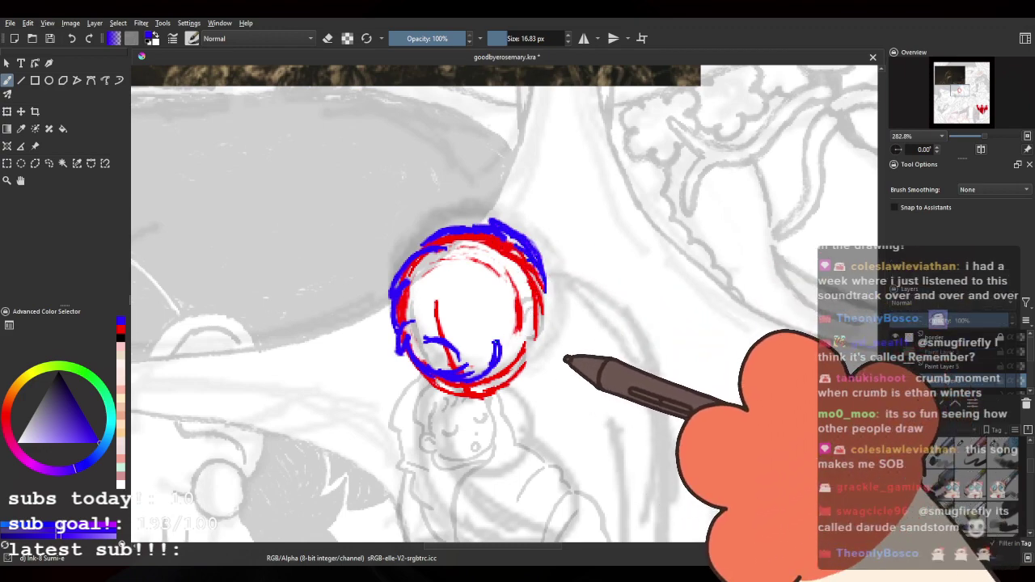
Step: Add jagged blue hair strokes low on the head, running from the face towards the ear
left_click_drag(407, 120, 561, 354)
left_click_drag(492, 162, 634, 390)
left_click_drag(707, 402, 661, 369)
left_click_drag(593, 529, 432, 166)
left_click_drag(548, 311, 564, 307)
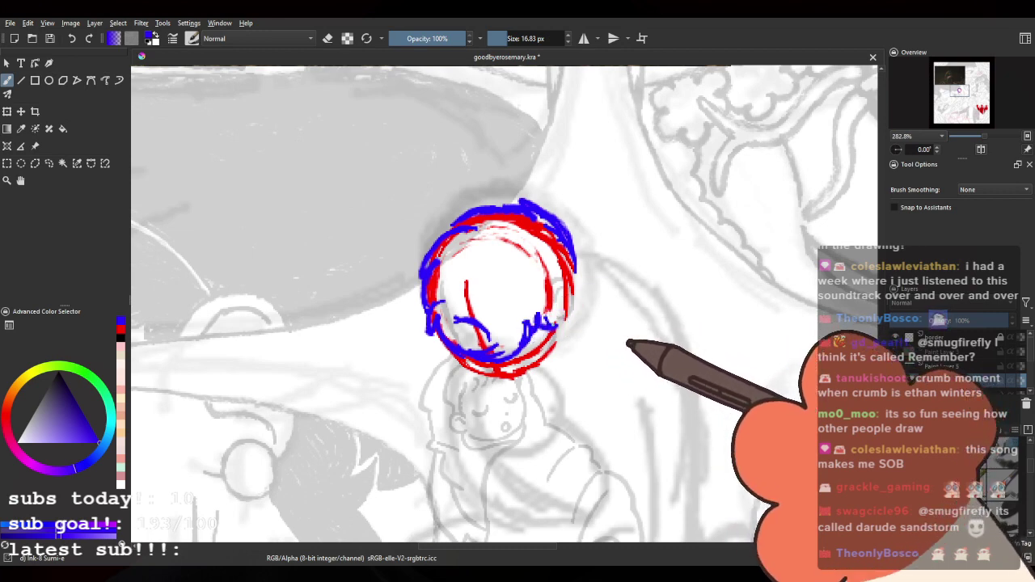
Step: Extend the blue hair down the ear side to a pointed lock, then redraw its outer edge and clean up the tips
left_click_drag(556, 325, 571, 328)
mouse_move(566, 234)
left_mouse_down()
mouse_move(595, 325)
mouse_move(570, 362)
left_mouse_up()
left_click_drag(444, 397, 477, 437)
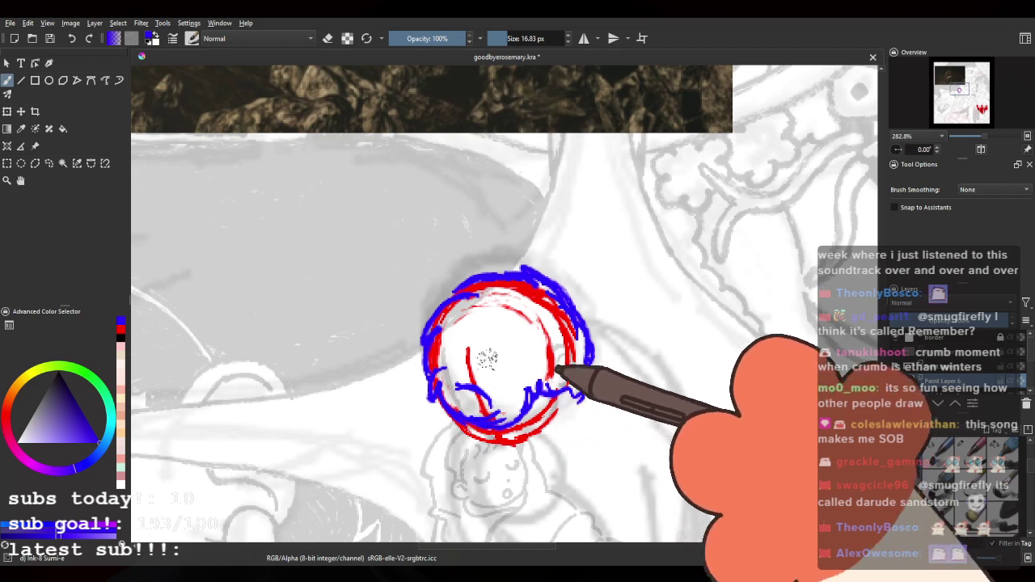
left_click_drag(451, 378, 367, 272)
key("e")
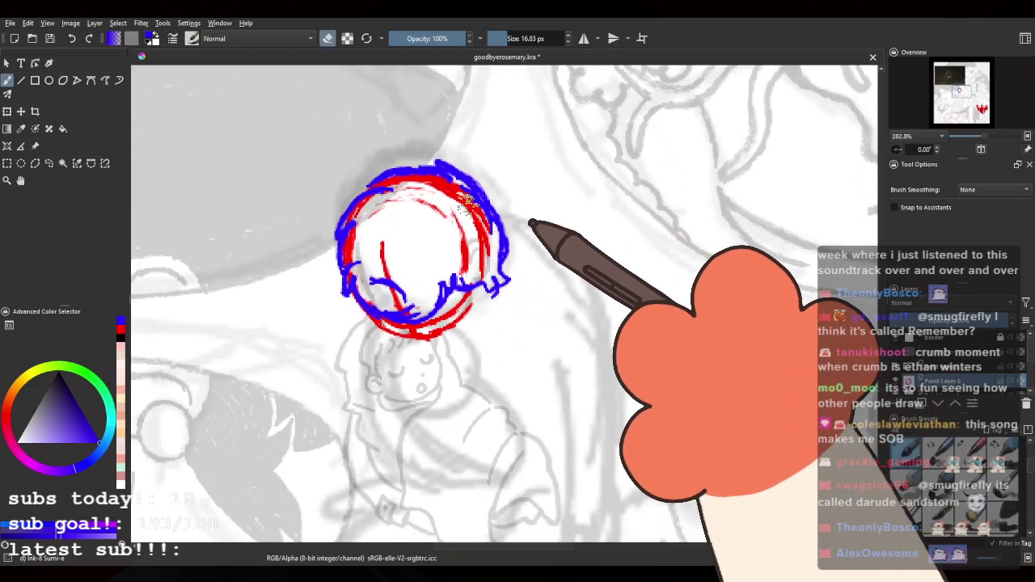
key("e")
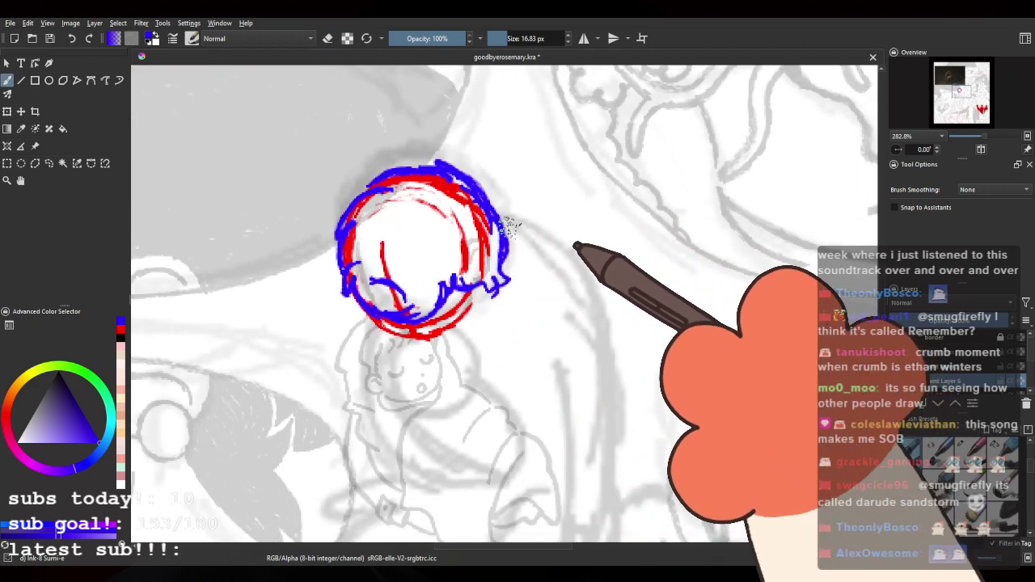
left_click_drag(511, 226, 506, 281)
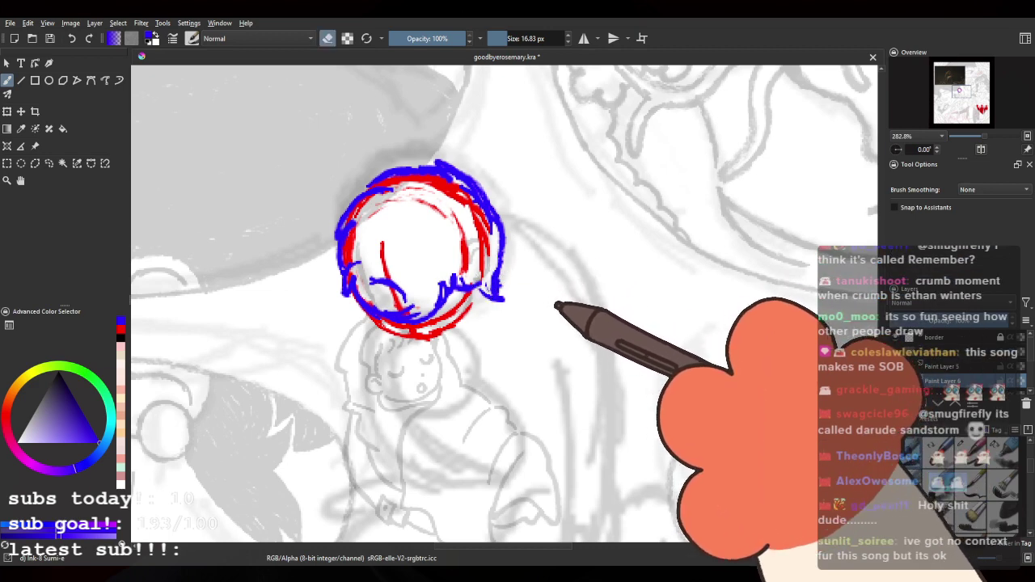
left_click_drag(495, 271, 482, 337)
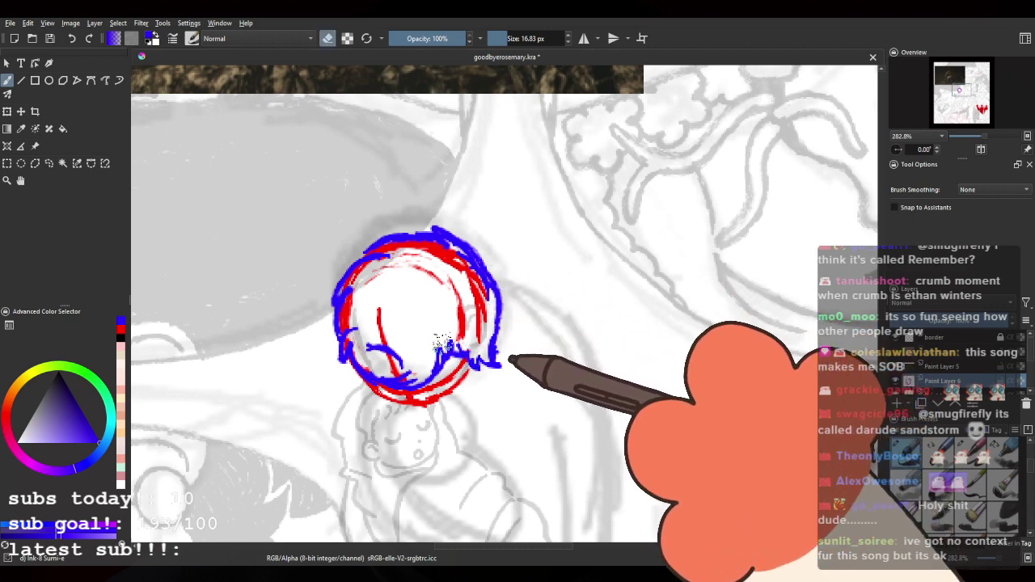
Step: Sketch blue curved locks over the crown and a curl beside the face, and erase the stray curve across the face
mouse_move(444, 330)
left_mouse_down()
mouse_move(434, 301)
mouse_move(393, 318)
mouse_move(415, 324)
mouse_move(379, 329)
left_mouse_up()
key("ctrl+z")
key("ctrl+z")
key("ctrl+z")
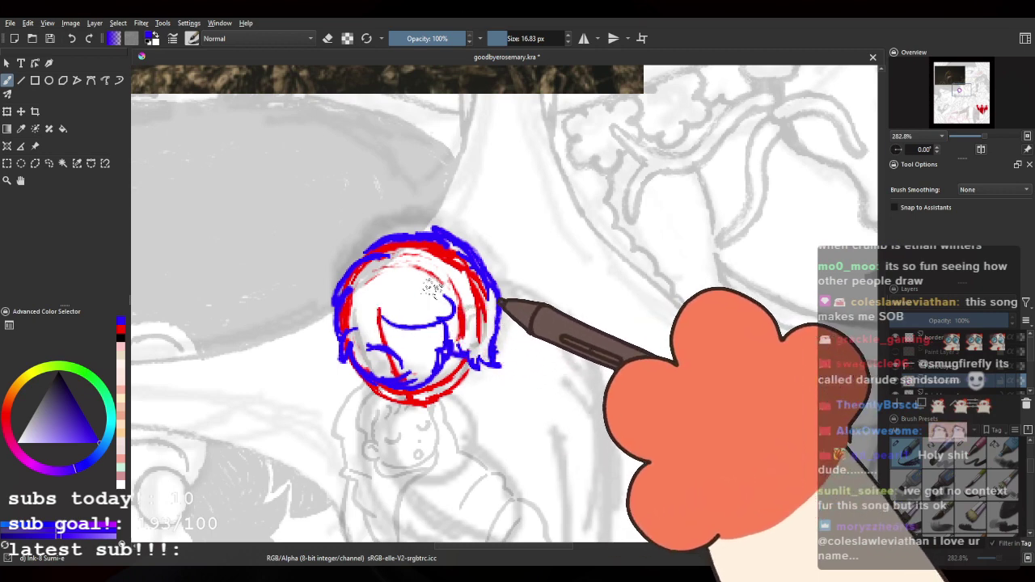
left_click_drag(437, 267, 384, 277)
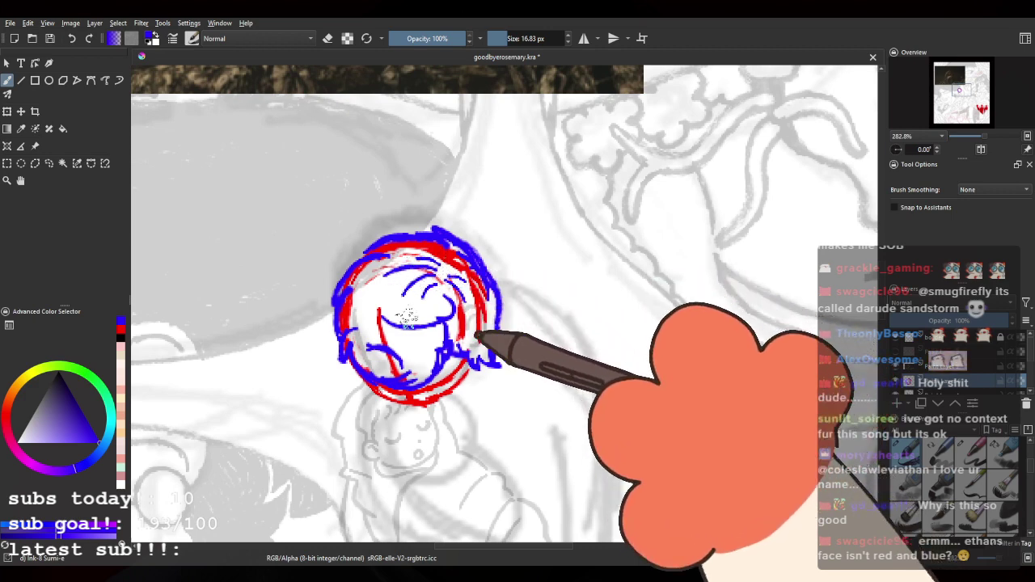
key("e")
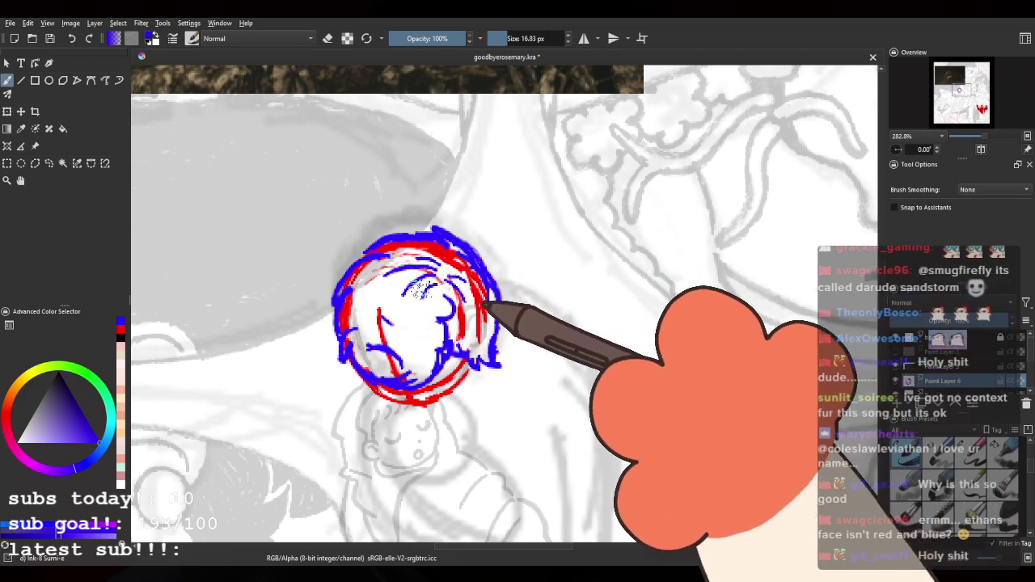
left_click_drag(414, 291, 452, 304)
Step: Erase the red lines below the chin and add blue strokes along the lower face
scroll(452, 288, "down", 3)
scroll(479, 291, "up", 1)
scroll(472, 308, "up", 3)
key("e")
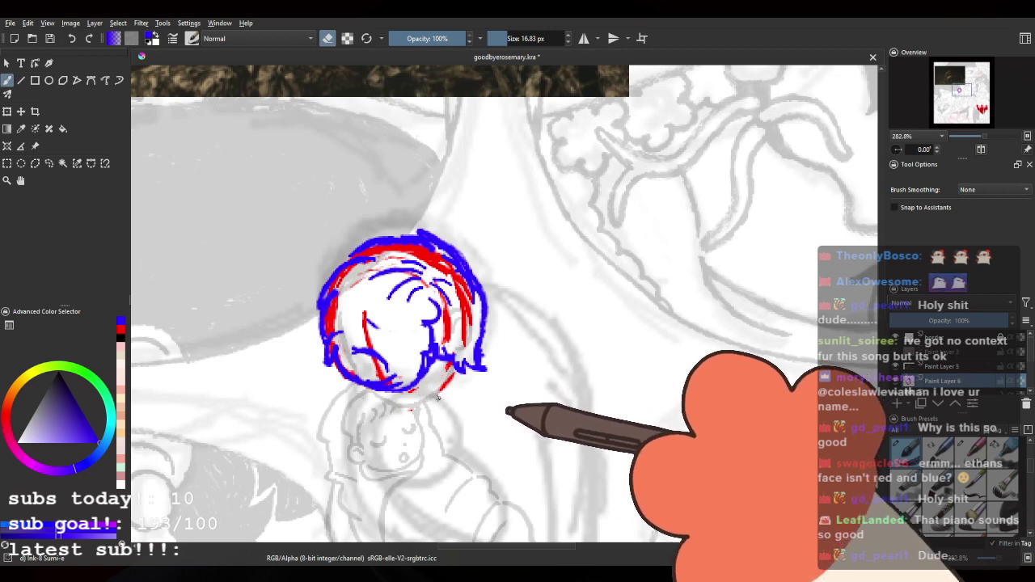
left_click_drag(382, 330, 446, 361)
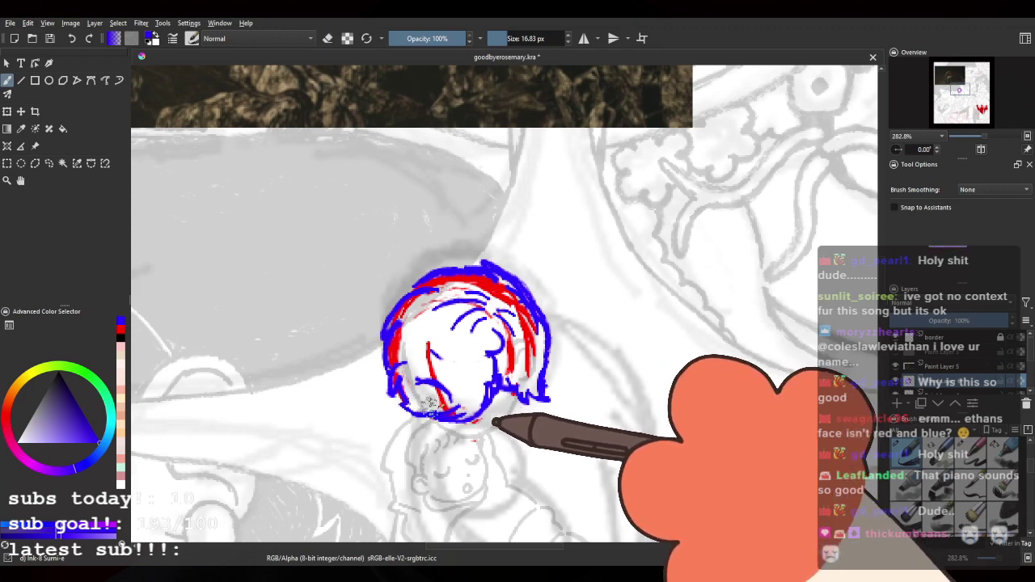
Step: Use the Liquify transform to raise the hair tips low on the ear side and push in the contour near the crown
scroll(451, 342, "down", 3)
left_click_drag(482, 260, 502, 208)
scroll(475, 318, "up", 4)
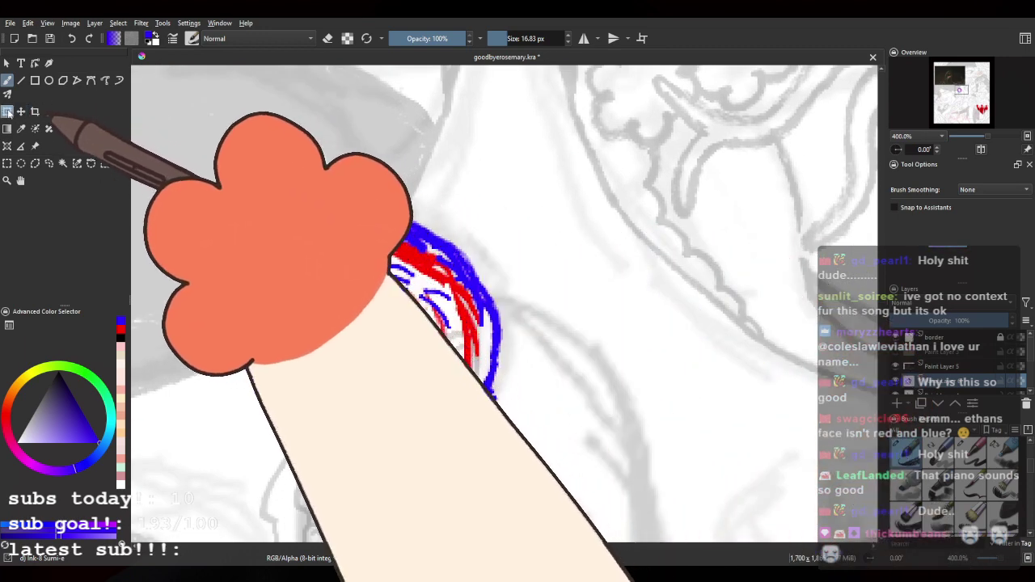
key("ctrl+t")
left_click(955, 198)
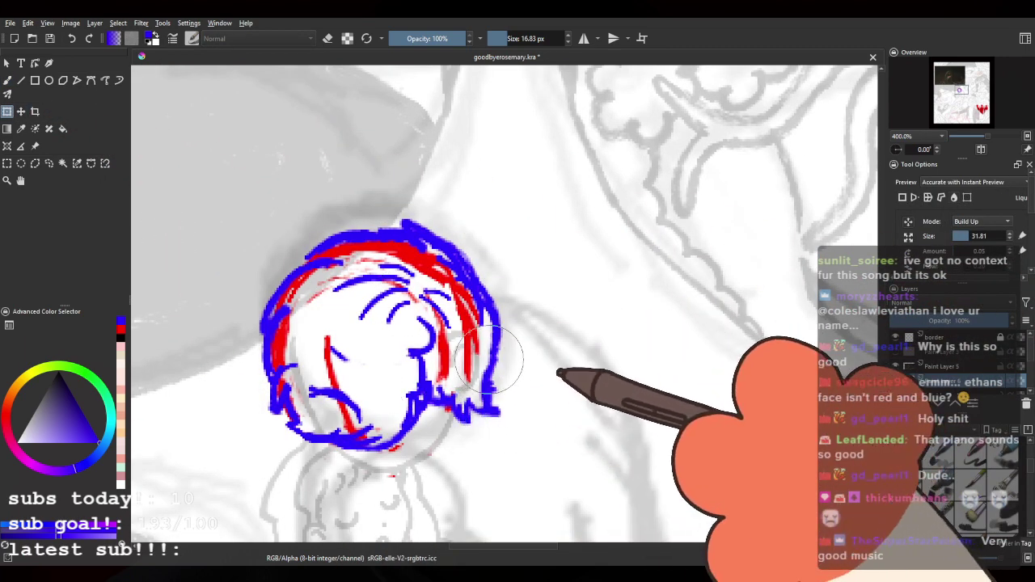
mouse_move(457, 433)
left_mouse_down()
mouse_move(476, 410)
mouse_move(466, 385)
left_mouse_up()
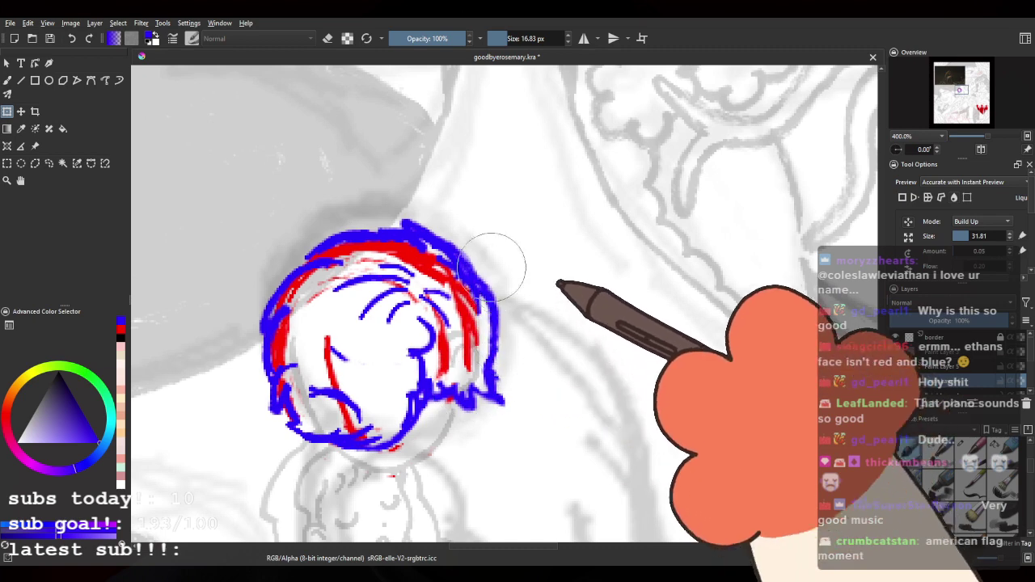
left_click_drag(493, 261, 474, 250)
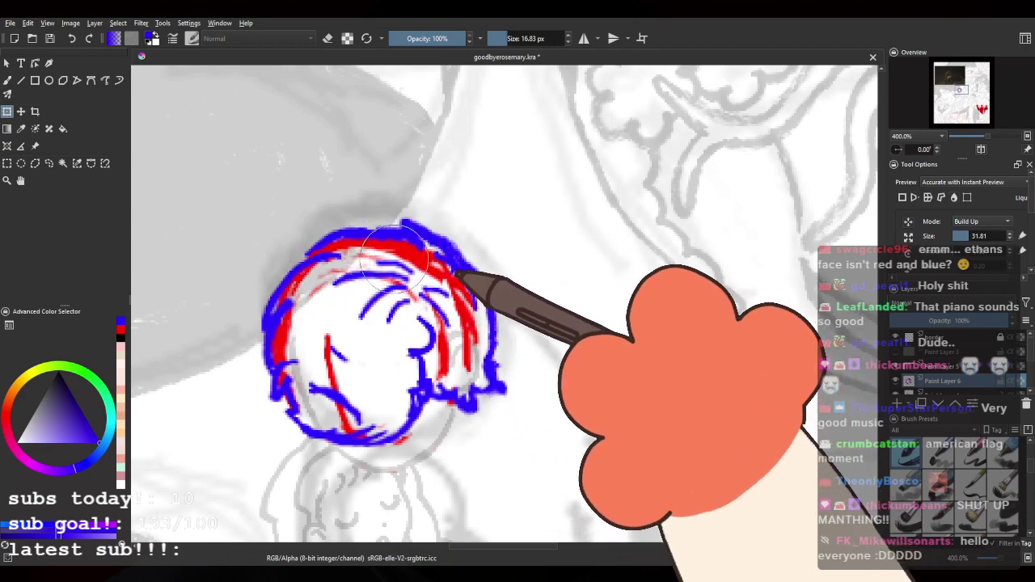
Step: Liquify the ear-side contour and the locks over the lower face into shape, finishing with a return to the brush
scroll(391, 245, "down", 3)
left_click_drag(438, 255, 442, 262)
scroll(445, 271, "down", 2)
left_click_drag(469, 296, 474, 321)
scroll(427, 291, "up", 3)
scroll(441, 312, "up", 2)
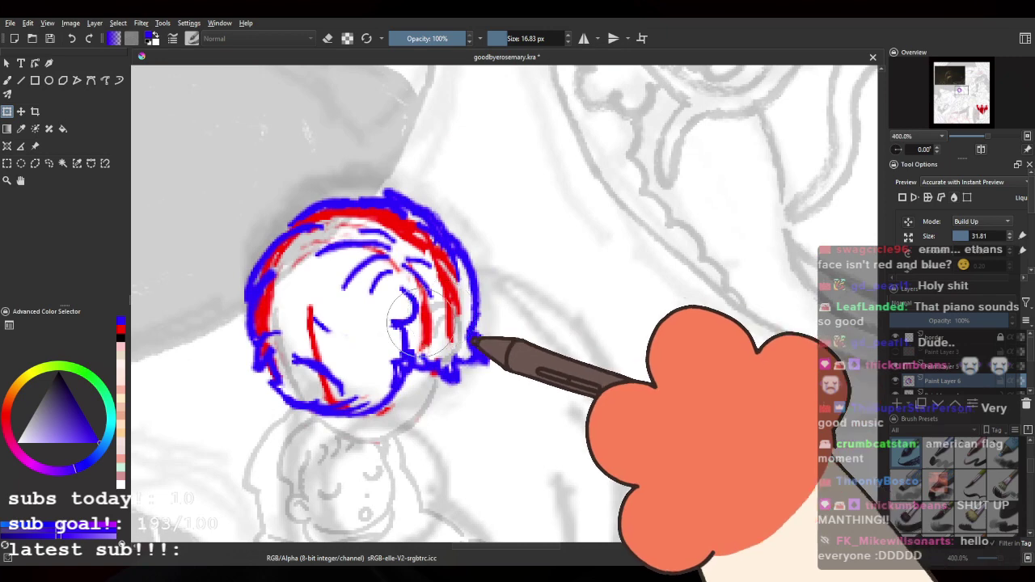
left_click_drag(325, 350, 383, 359)
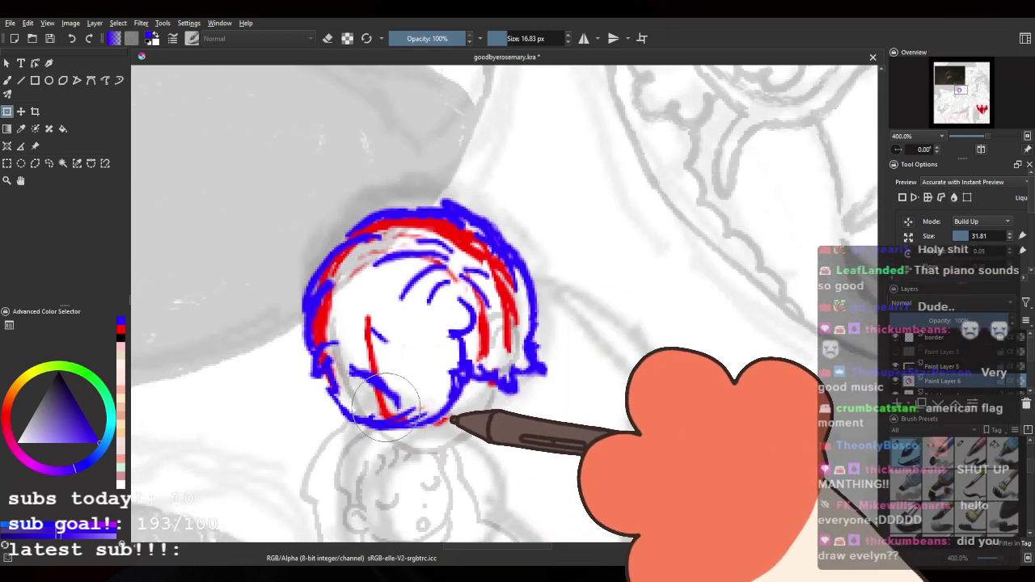
left_click(8, 82)
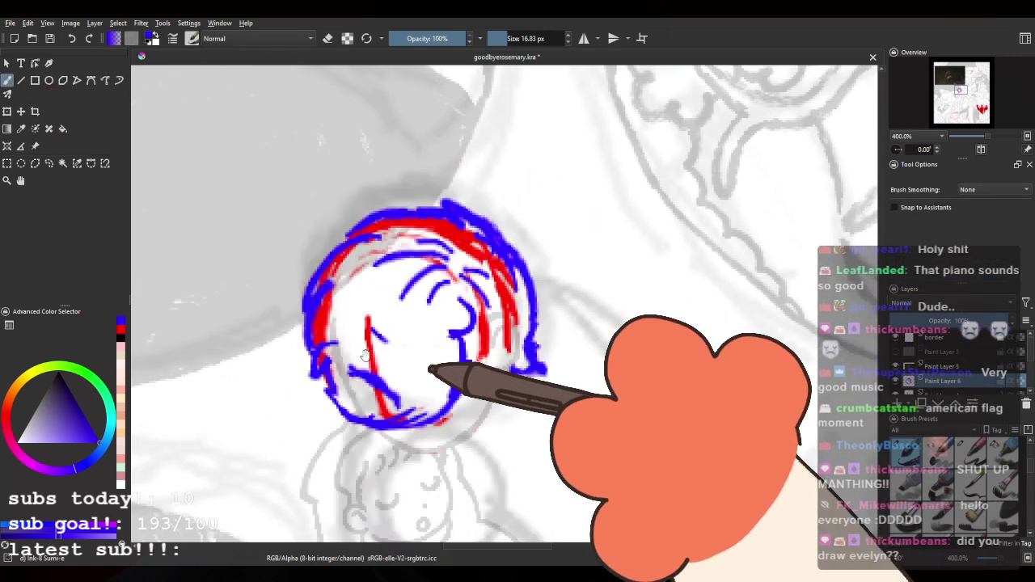
left_click_drag(368, 363, 344, 335)
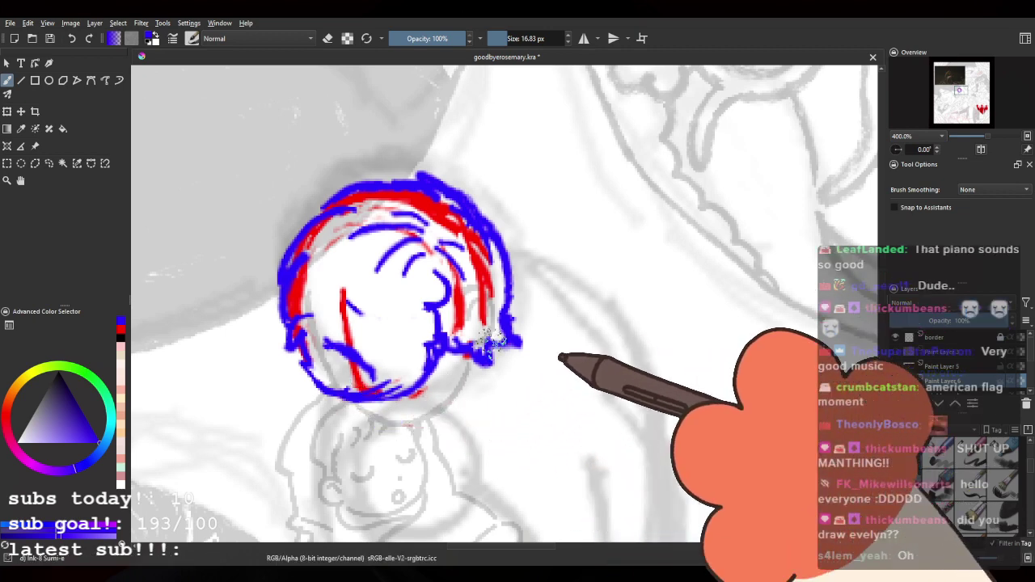
Step: View the head sketch within the whole page, and hide the reference photo and head sketch layers
scroll(487, 324, "down", 5)
left_click_drag(594, 256, 524, 185)
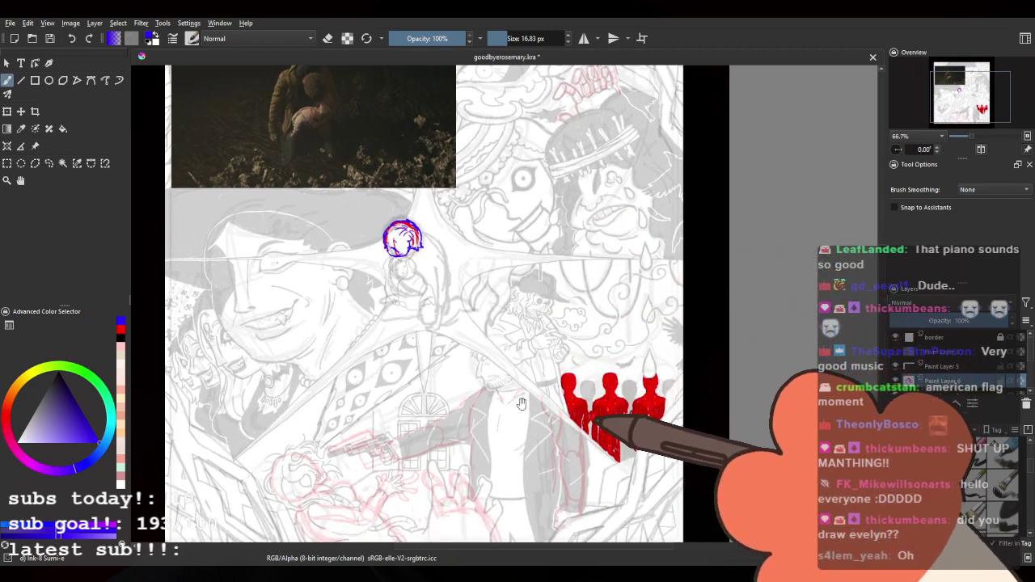
left_click_drag(522, 389, 502, 327)
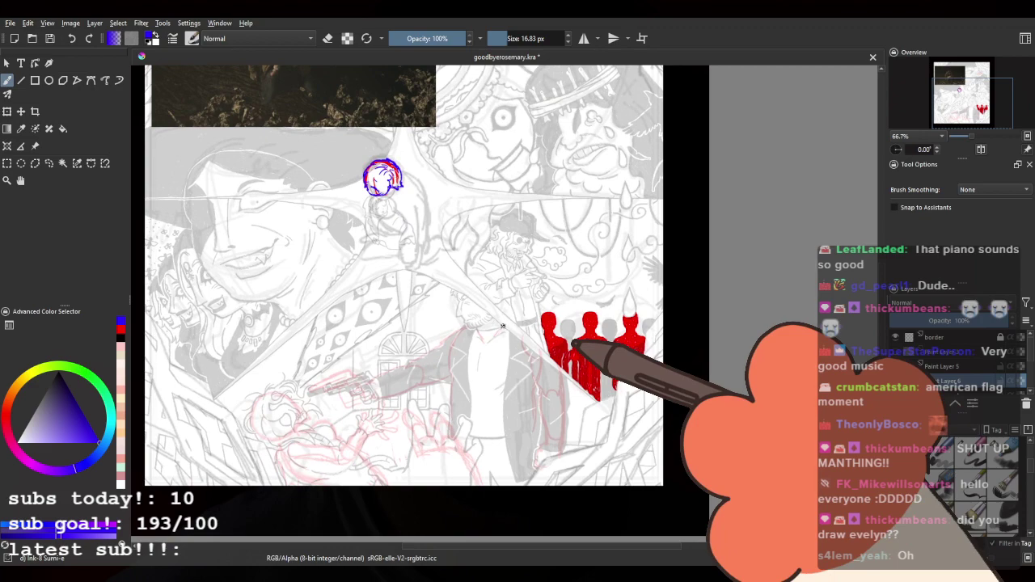
scroll(504, 308, "down", 3)
scroll(488, 194, "up", 2)
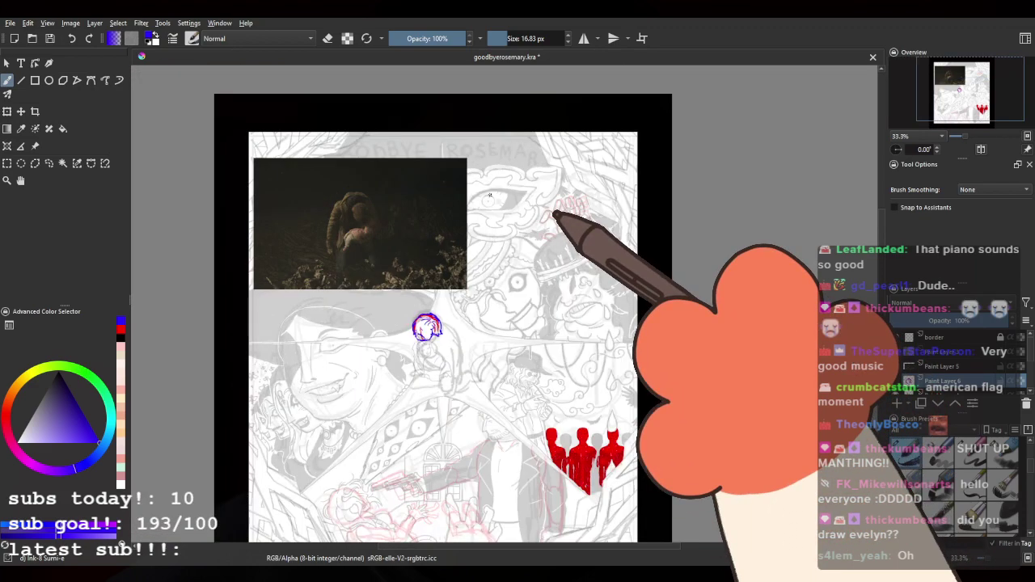
scroll(477, 144, "up", 2)
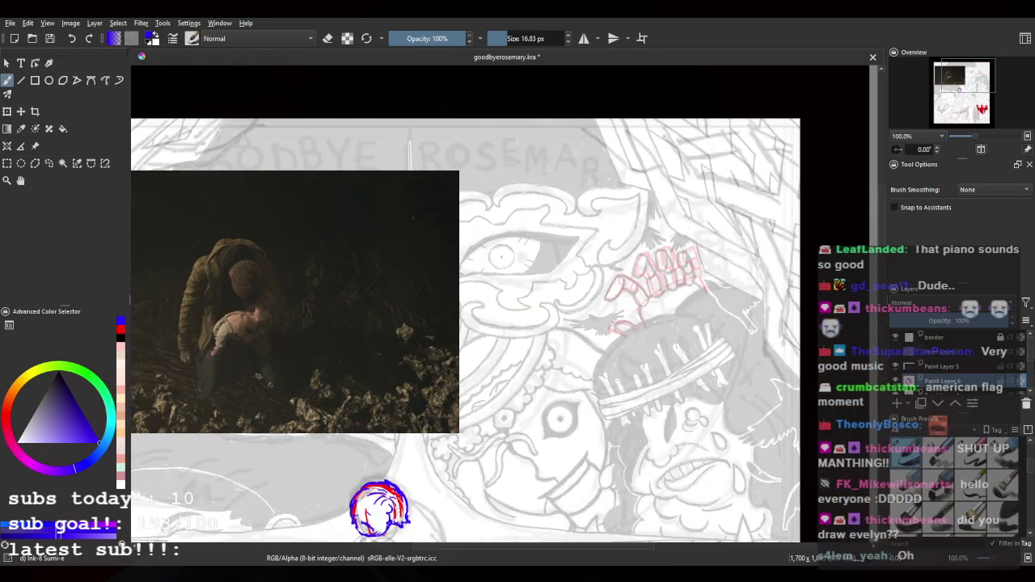
left_click(896, 381)
left_click(896, 367)
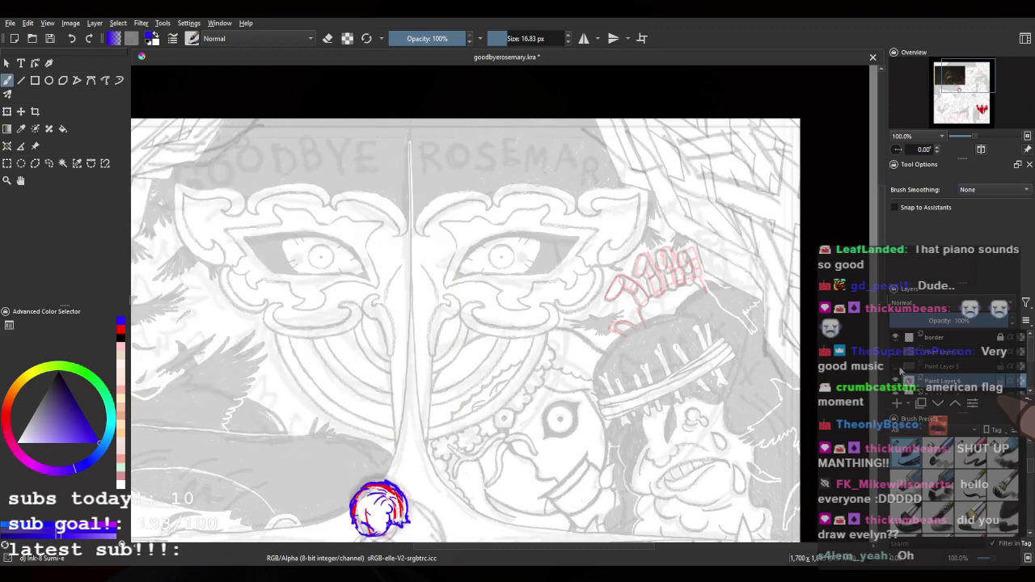
left_click(897, 381)
Step: Examine the title lettering, mask and overall composition of the page without the photo and head sketch
left_click_drag(404, 187, 474, 238)
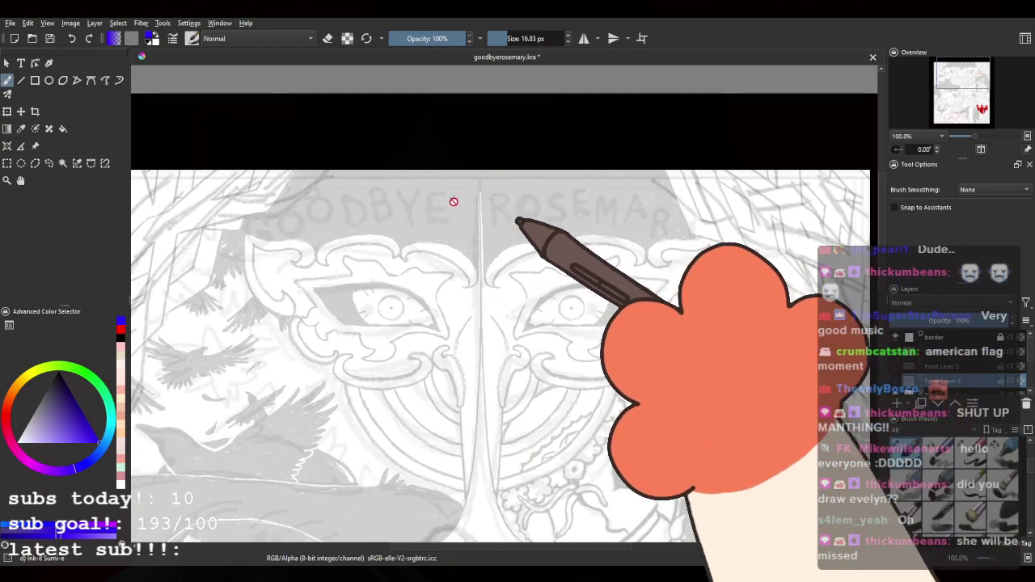
scroll(480, 199, "down", 1)
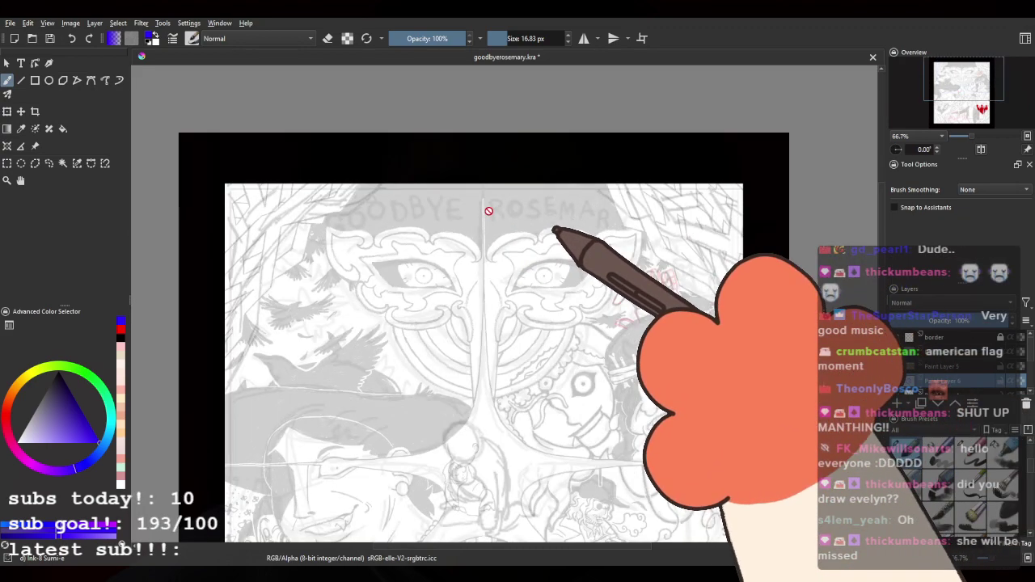
scroll(486, 215, "up", 3)
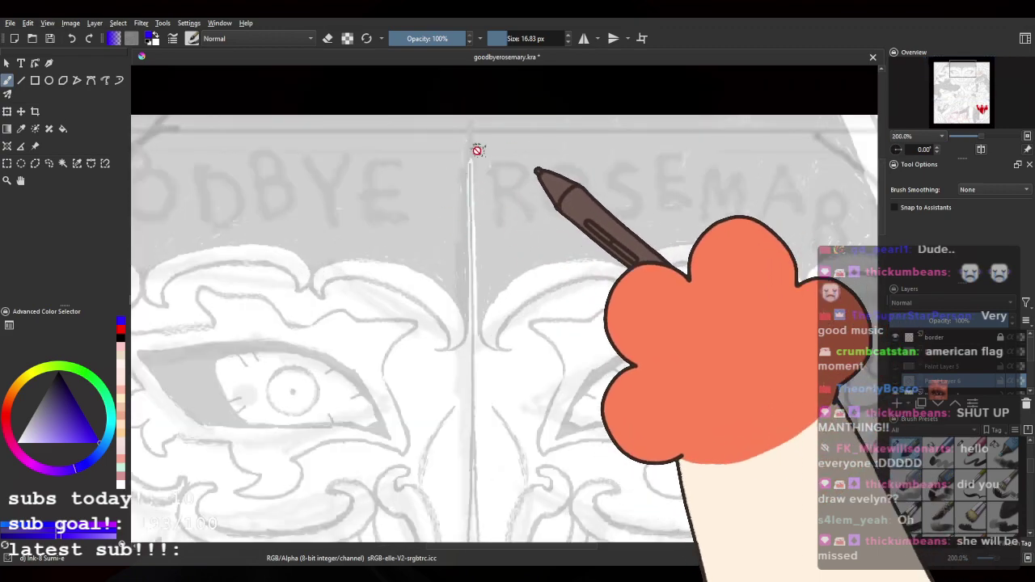
scroll(458, 168, "down", 1)
scroll(437, 166, "up", 2)
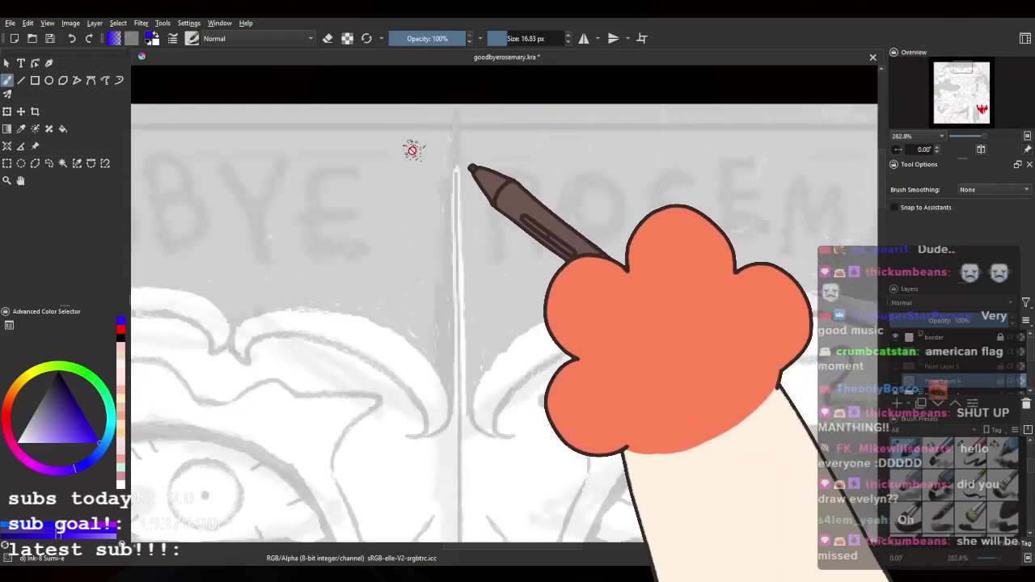
scroll(425, 233, "down", 1)
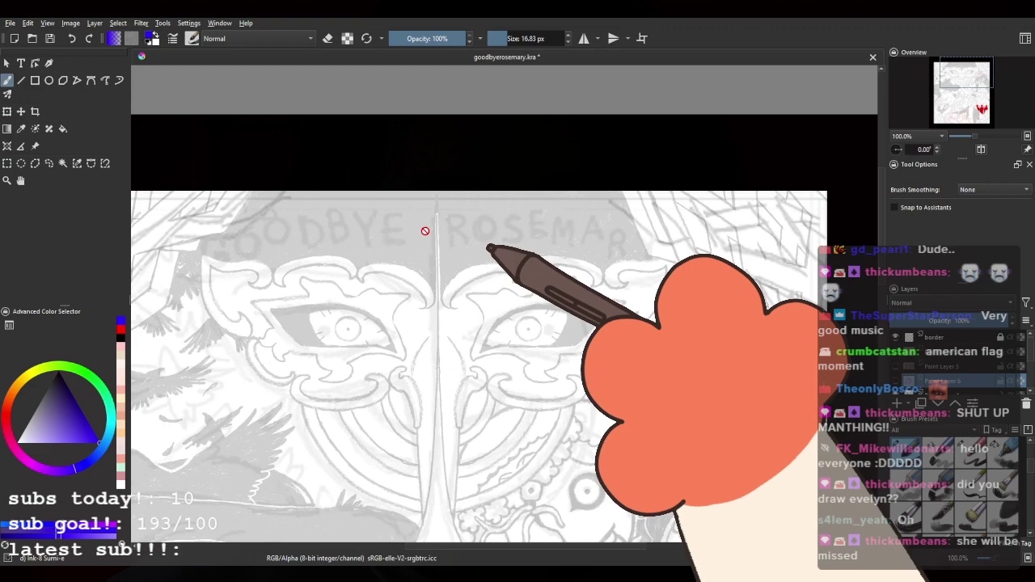
scroll(428, 236, "down", 3)
scroll(453, 275, "up", 1)
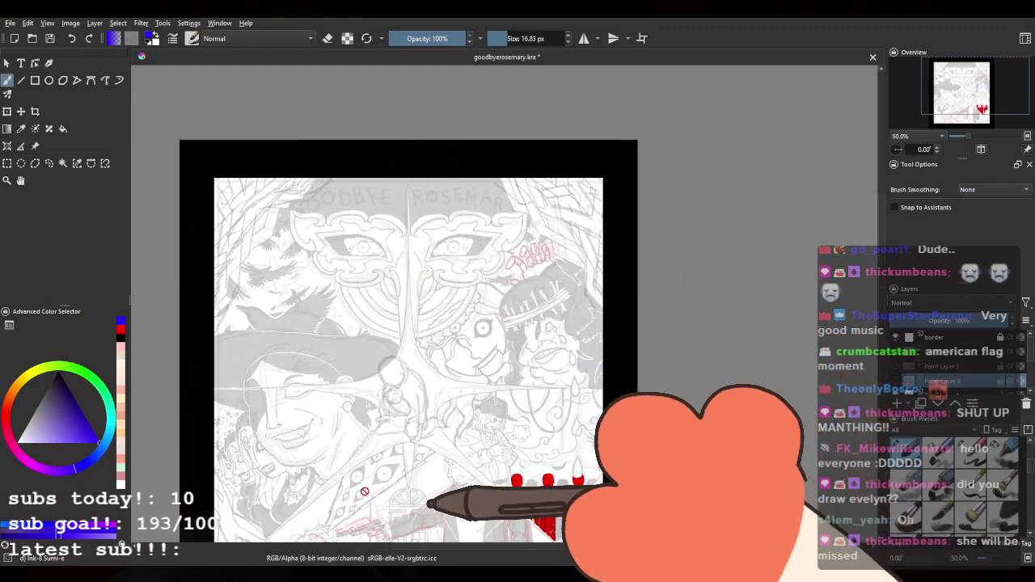
scroll(365, 490, "up", 3)
scroll(544, 274, "up", 2)
Step: Show the red and blue head sketch again to judge it, then delete its layer and start a blank paint layer
left_click(897, 380)
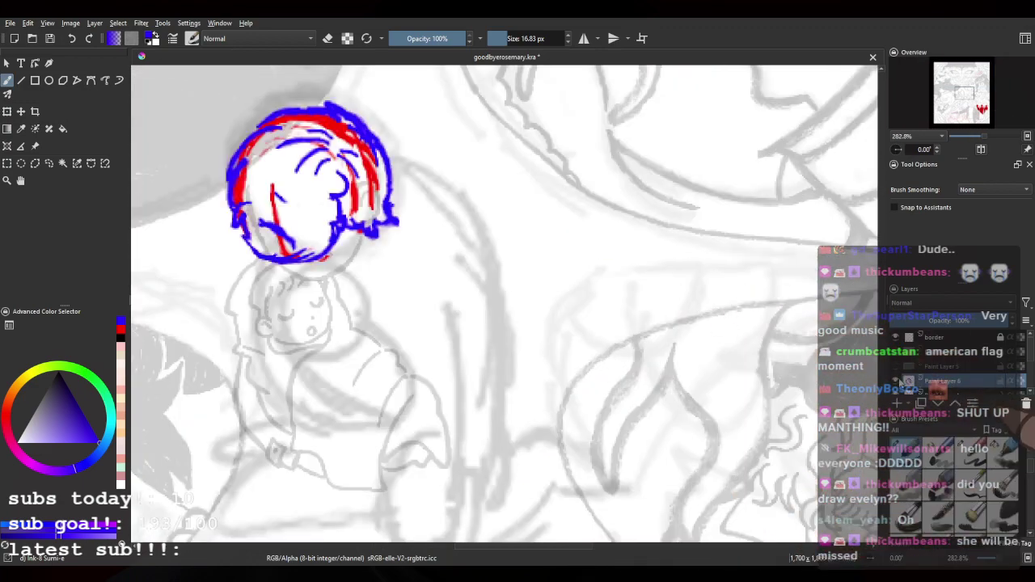
scroll(554, 319, "down", 6)
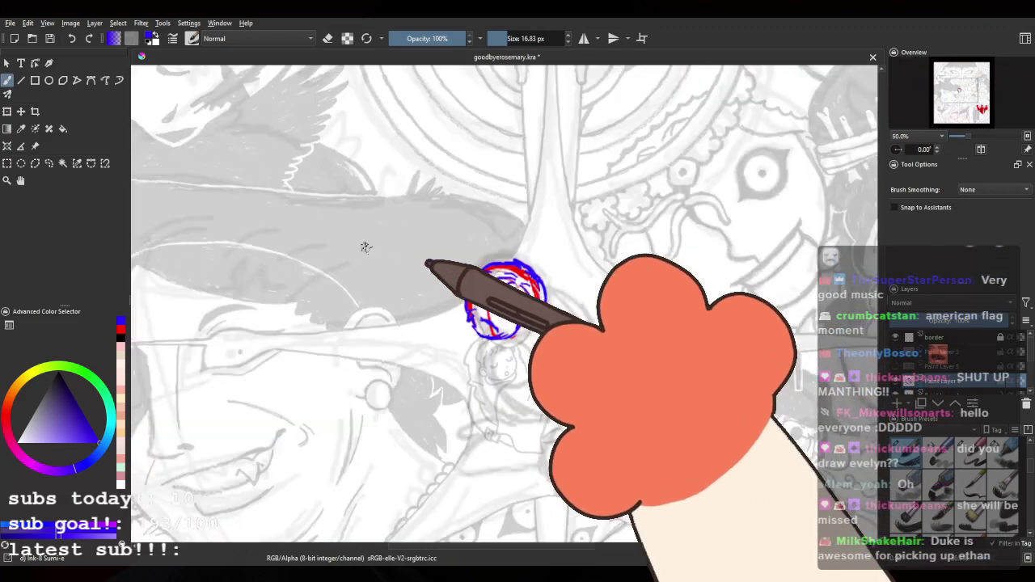
scroll(523, 292, "up", 6)
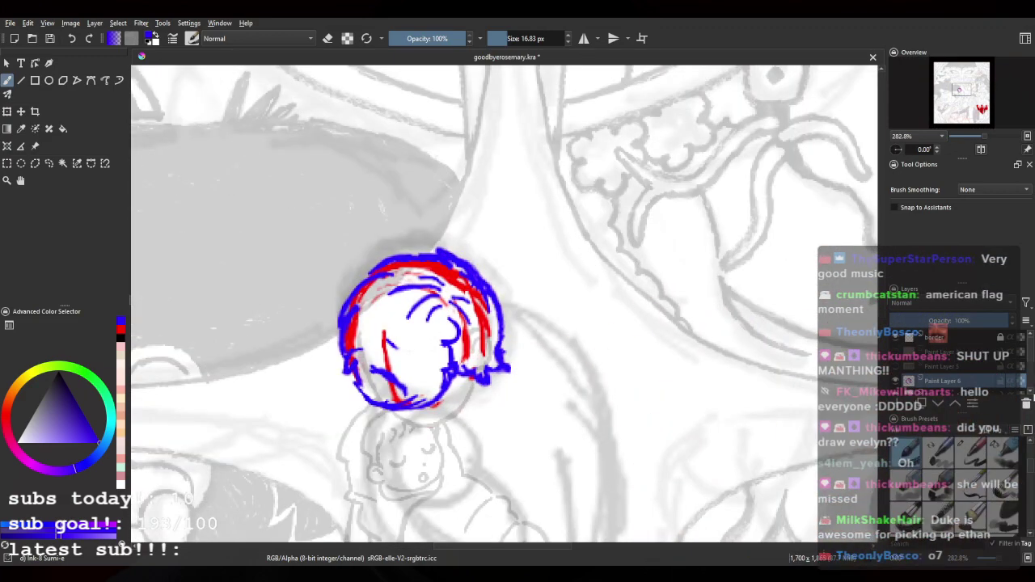
left_click(1026, 403)
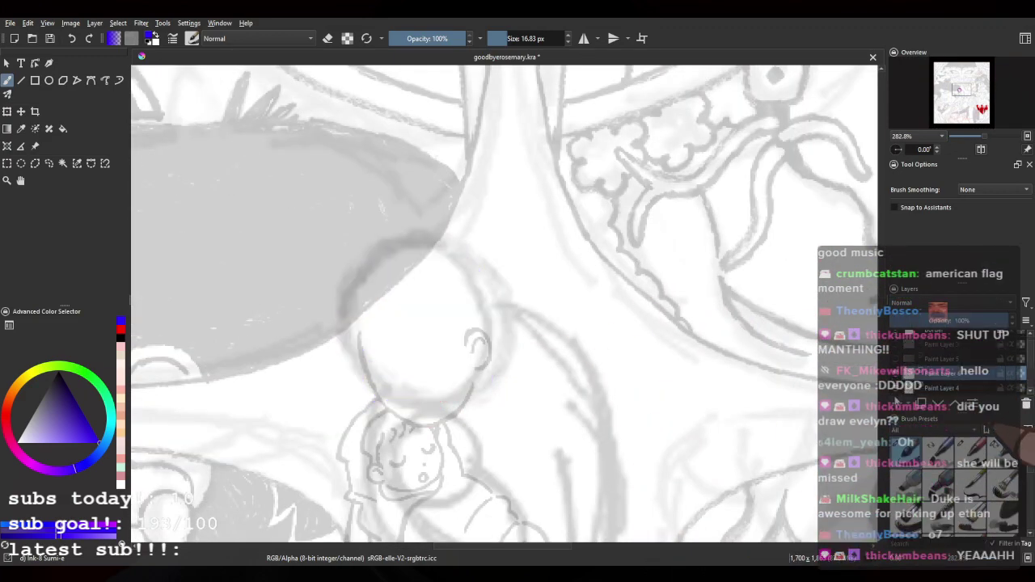
Step: Examine the bowed head and hood of the figure in the reference photo up close
scroll(415, 368, "down", 4)
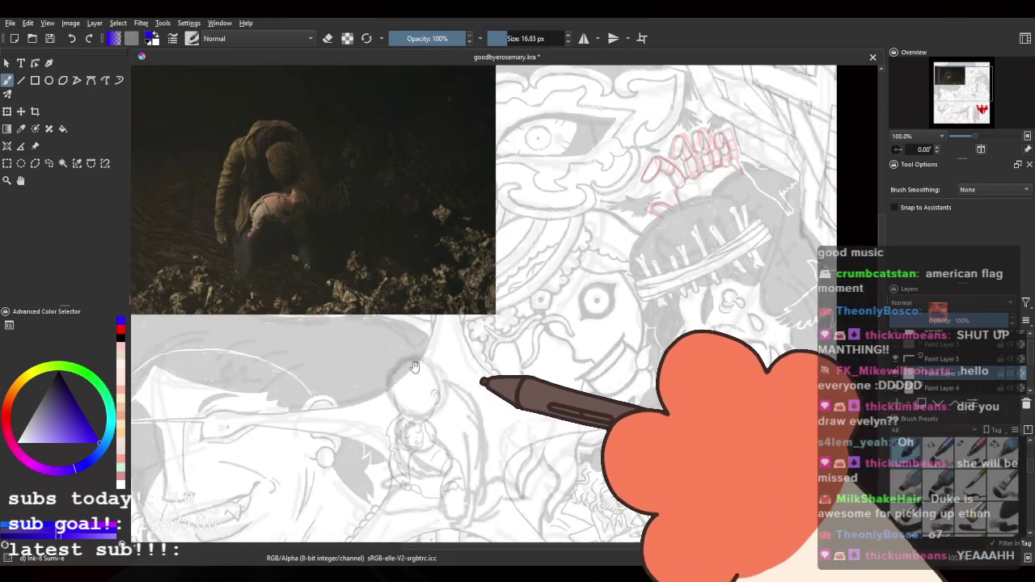
mouse_move(416, 376)
left_mouse_down()
mouse_move(418, 408)
mouse_move(450, 411)
left_mouse_up()
scroll(419, 386, "up", 3)
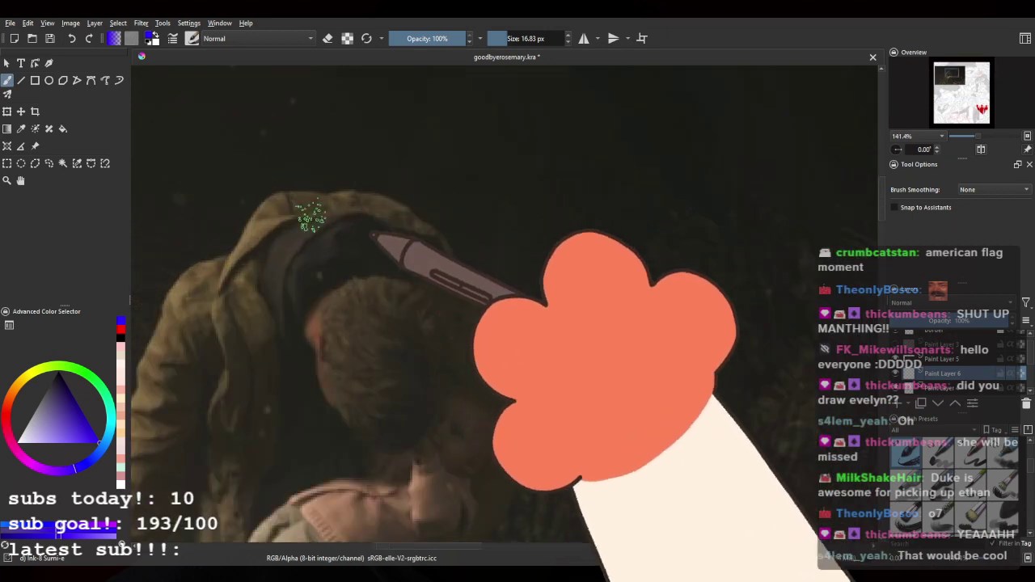
Step: Examine the figure cradling the baby and the surrounding characters across the page, along with the reference photo
scroll(566, 306, "down", 2)
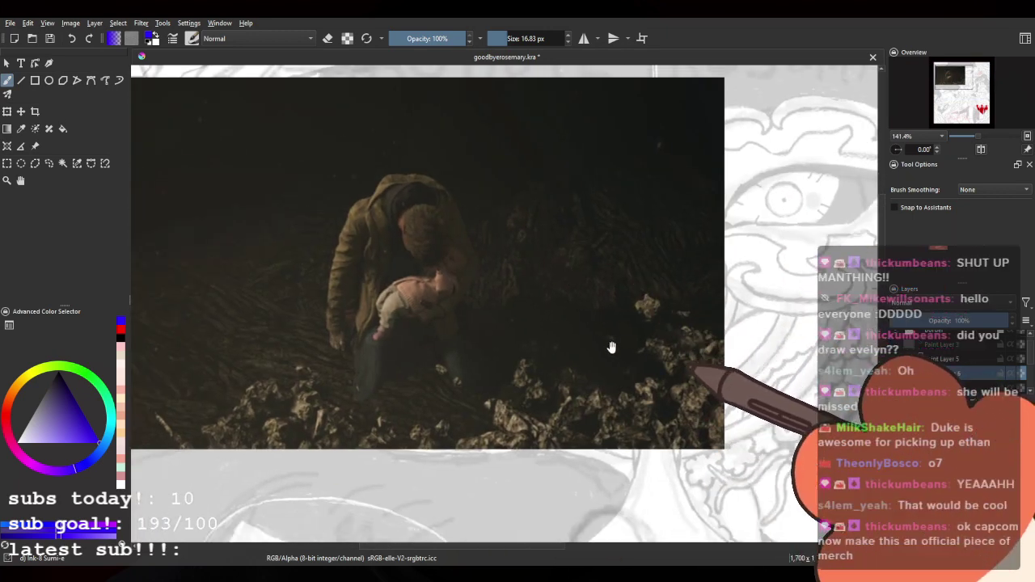
left_click_drag(585, 275, 463, 77)
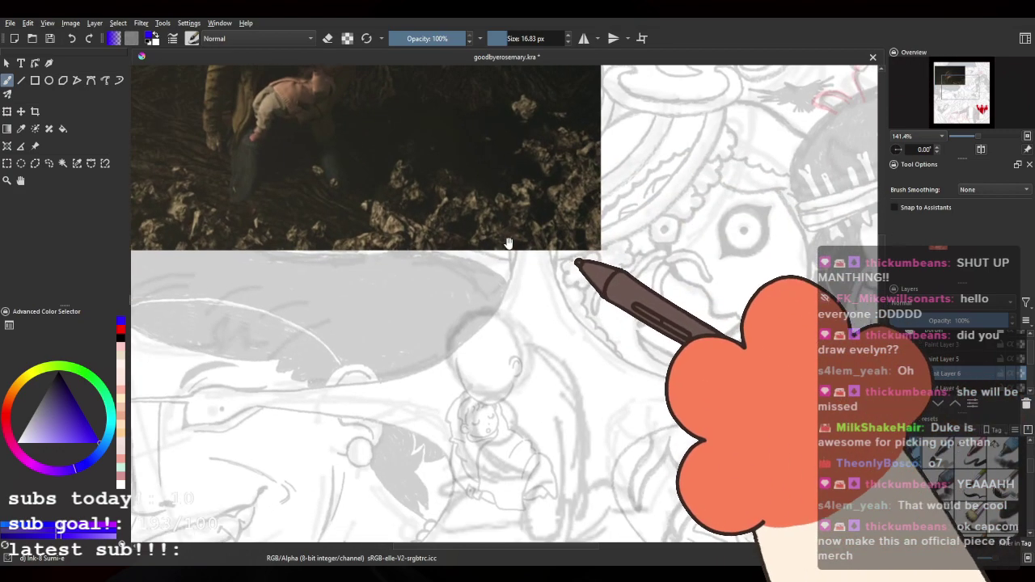
scroll(505, 247, "down", 1)
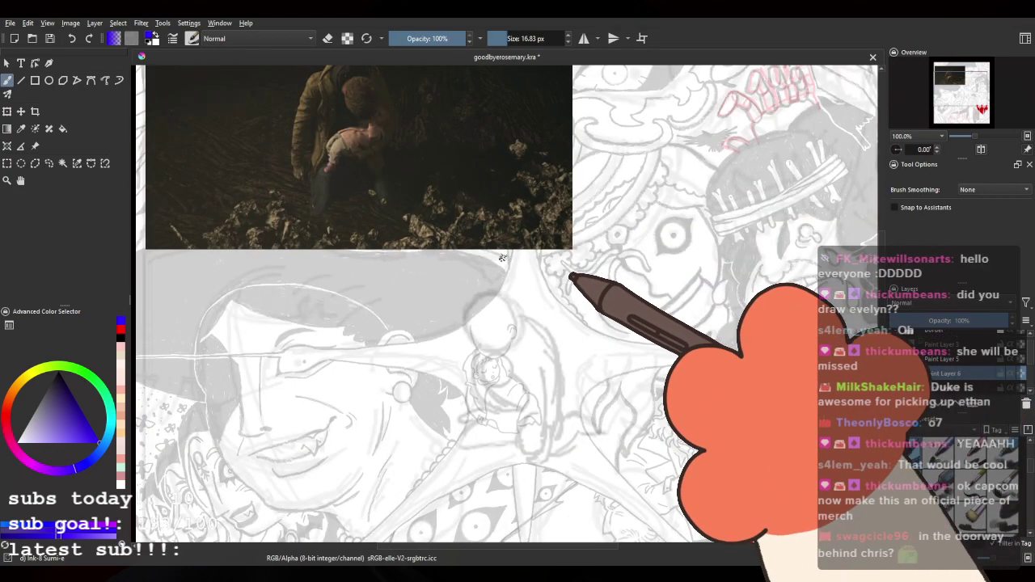
left_click_drag(556, 409, 513, 225)
mouse_move(562, 338)
left_mouse_down()
mouse_move(524, 216)
mouse_move(543, 294)
left_mouse_up()
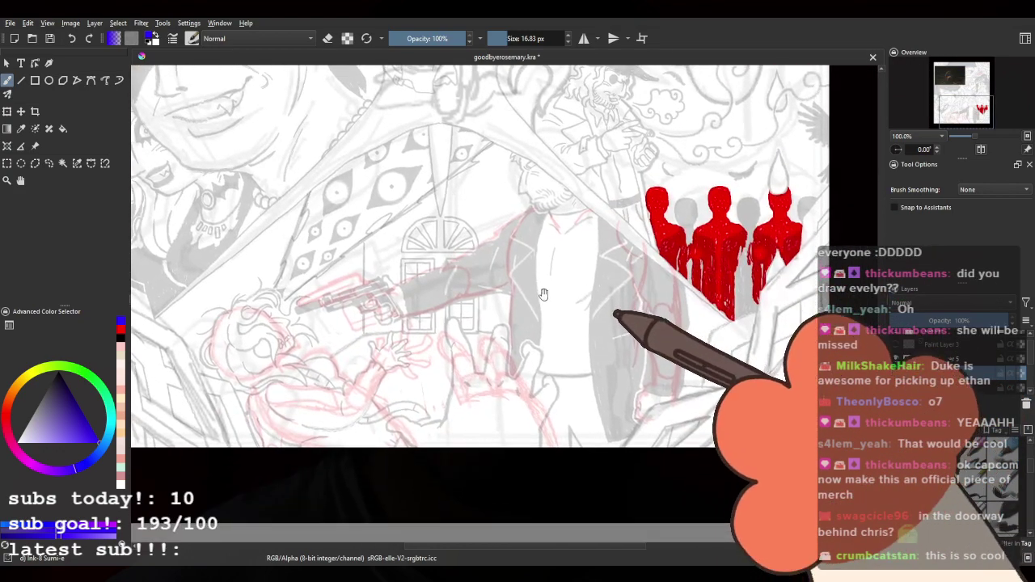
scroll(458, 273, "up", 3)
scroll(443, 212, "down", 1)
scroll(441, 235, "down", 3)
left_click_drag(441, 238, 458, 304)
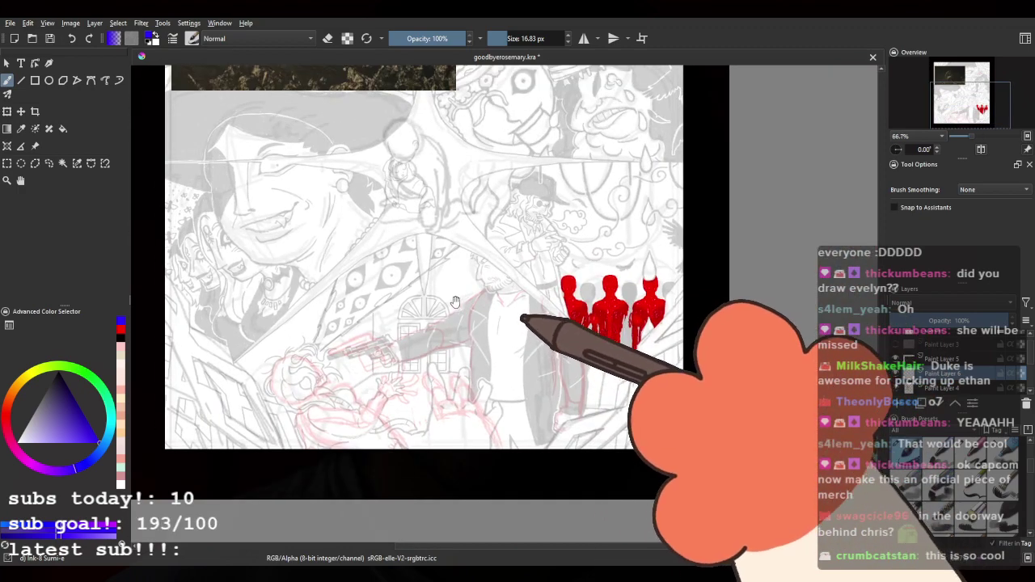
left_click_drag(398, 177, 413, 292)
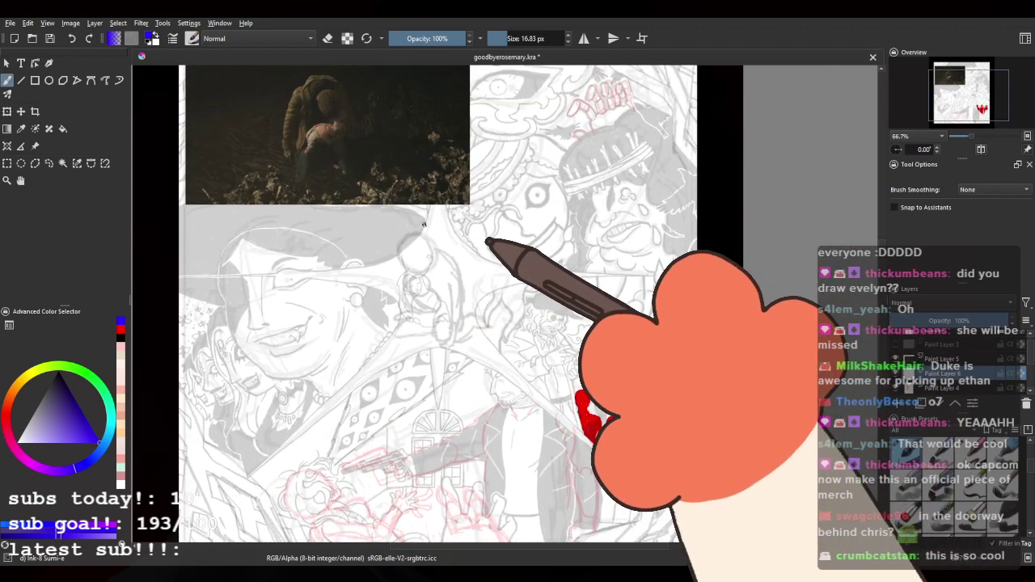
scroll(414, 251, "up", 5)
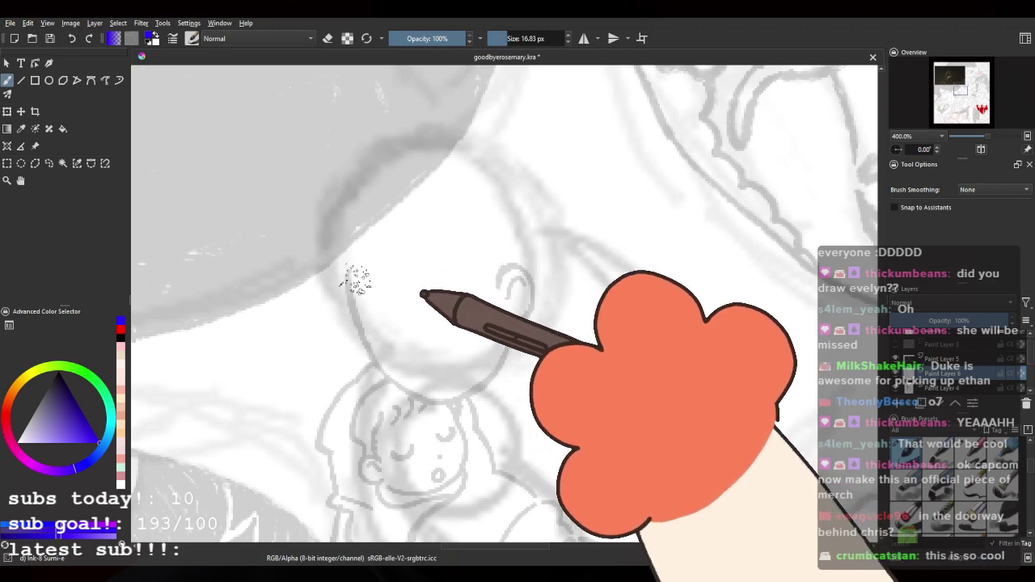
mouse_move(346, 306)
left_mouse_down()
mouse_move(389, 363)
mouse_move(351, 318)
mouse_move(395, 365)
mouse_move(427, 373)
left_mouse_up()
key("ctrl+z")
key("ctrl+z")
key("ctrl+z")
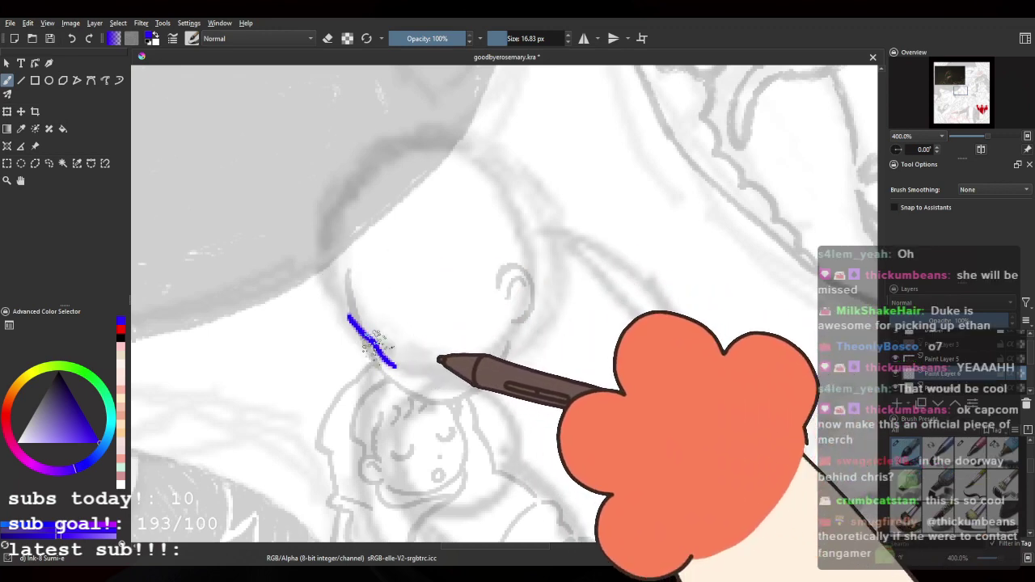
left_click_drag(521, 324, 483, 378)
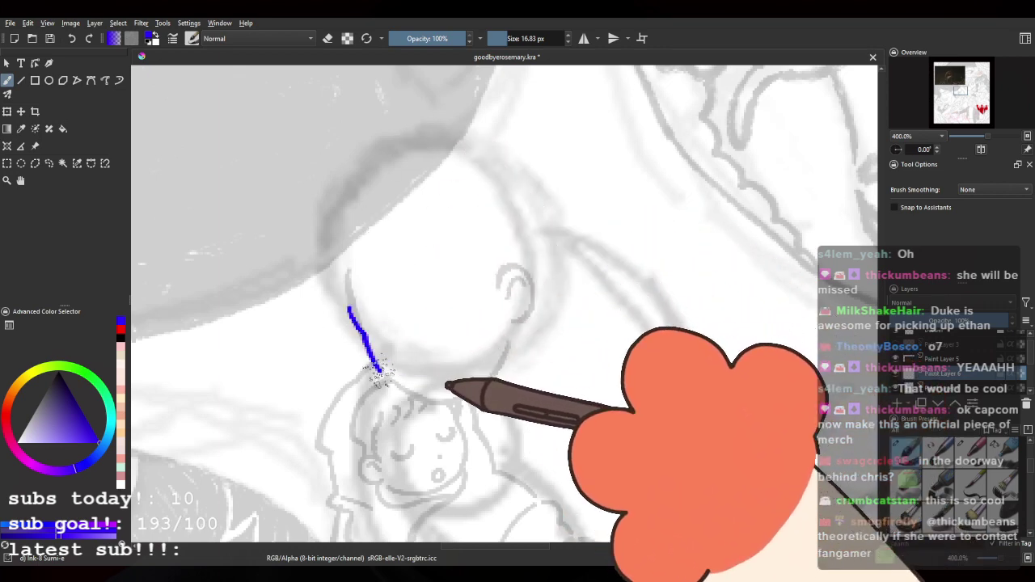
key("ctrl+z")
mouse_move(360, 266)
left_mouse_down()
mouse_move(376, 332)
mouse_move(500, 268)
left_mouse_up()
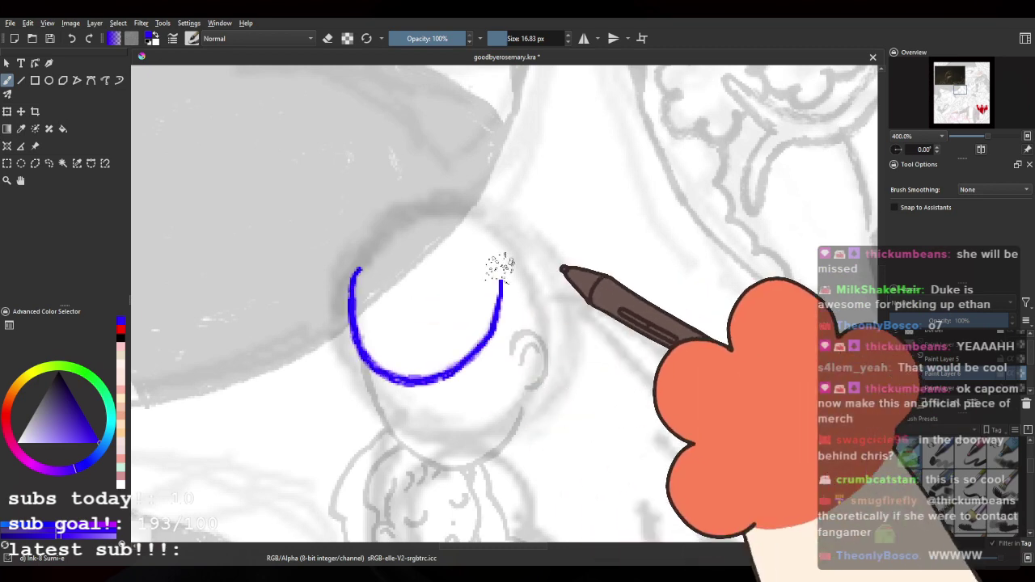
Step: Sketch a boxy blue construction head over the figure's round head, with a narrow side plane and crossing face guidelines
mouse_move(377, 255)
left_mouse_down()
mouse_move(372, 266)
mouse_move(477, 346)
mouse_move(506, 350)
mouse_move(446, 236)
mouse_move(503, 235)
left_mouse_up()
left_click_drag(411, 399, 408, 358)
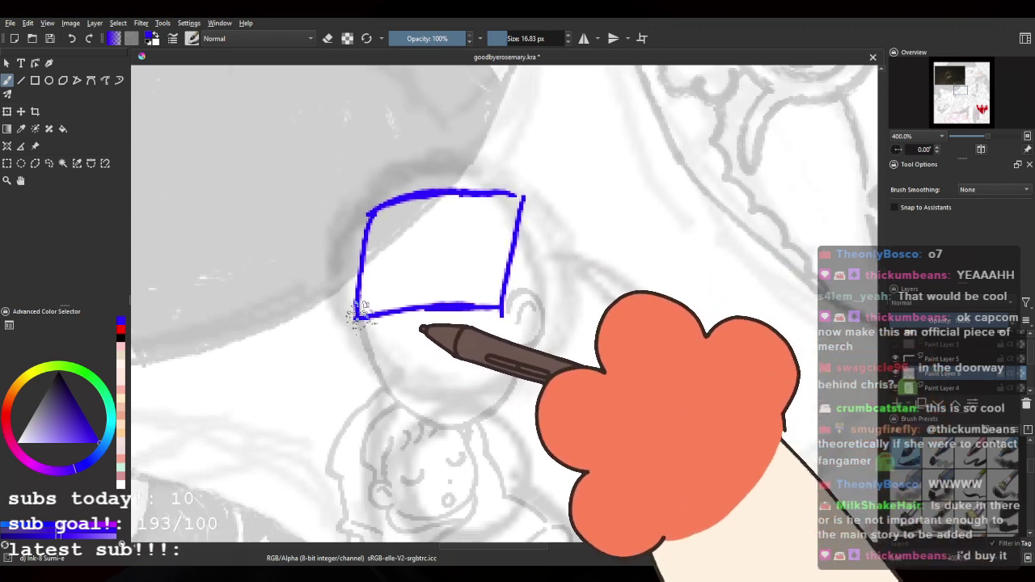
left_click_drag(358, 320, 403, 390)
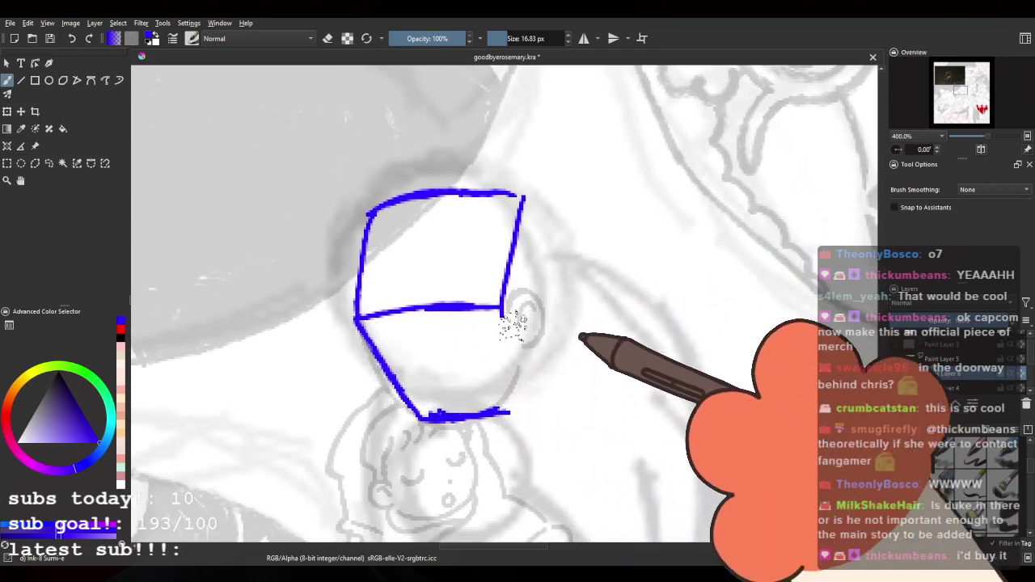
left_click_drag(524, 196, 542, 302)
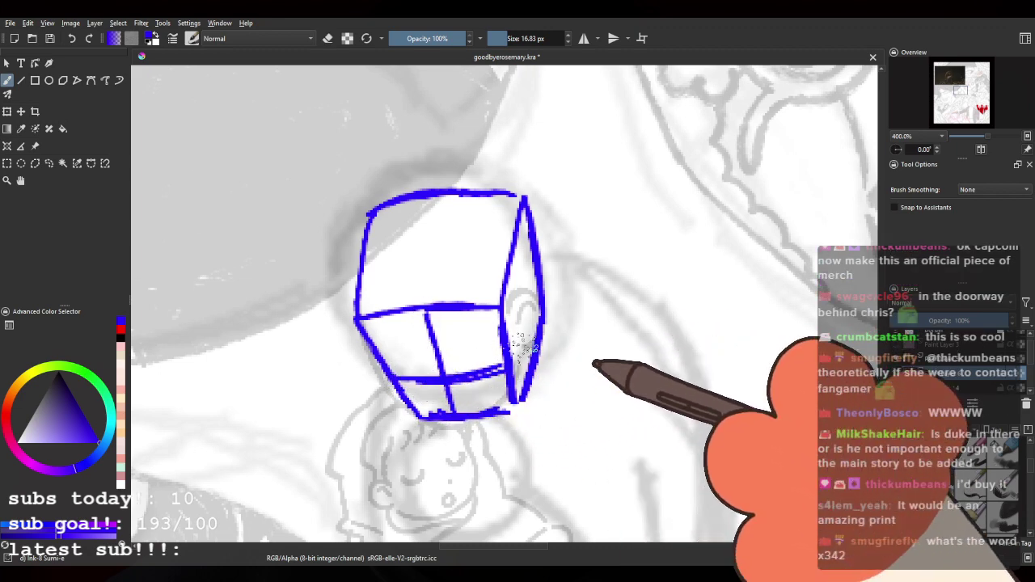
Step: Select the blue construction head with a freehand outline, enlarge it slightly and tilt it a little counterclockwise
scroll(524, 317, "down", 4)
scroll(501, 280, "down", 2)
scroll(378, 299, "up", 3)
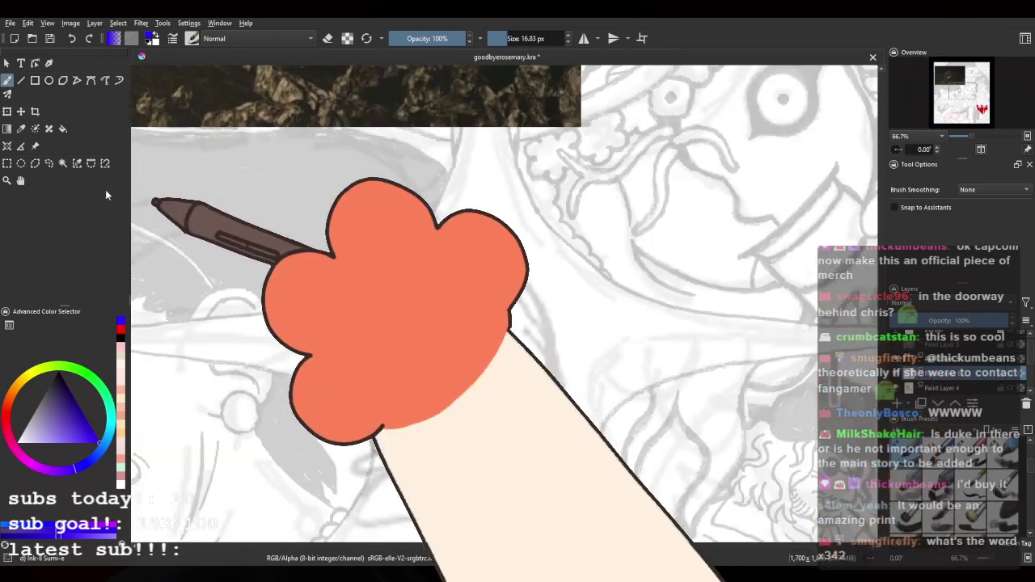
left_click(49, 163)
left_click_drag(450, 173, 419, 173)
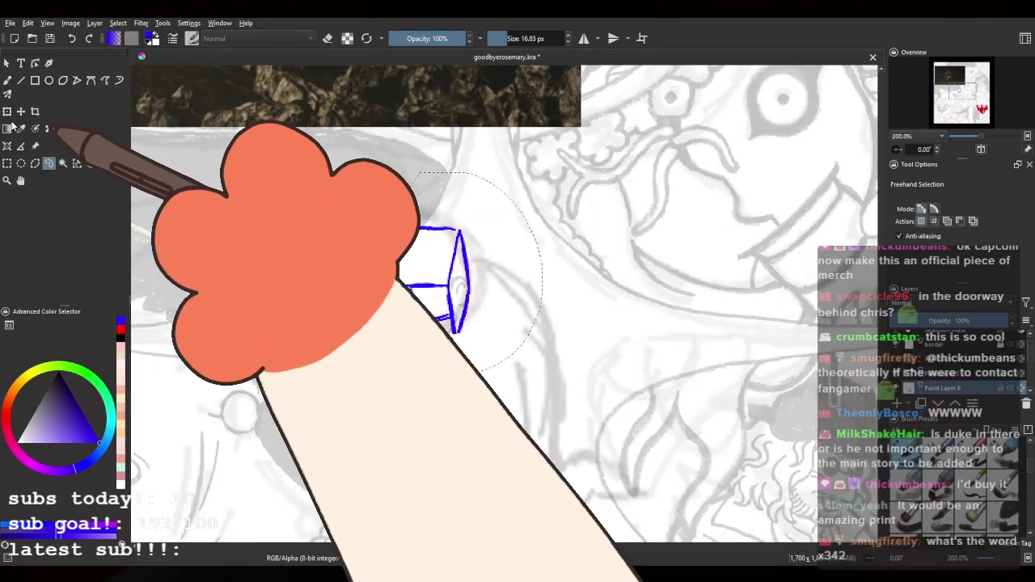
left_click(6, 110)
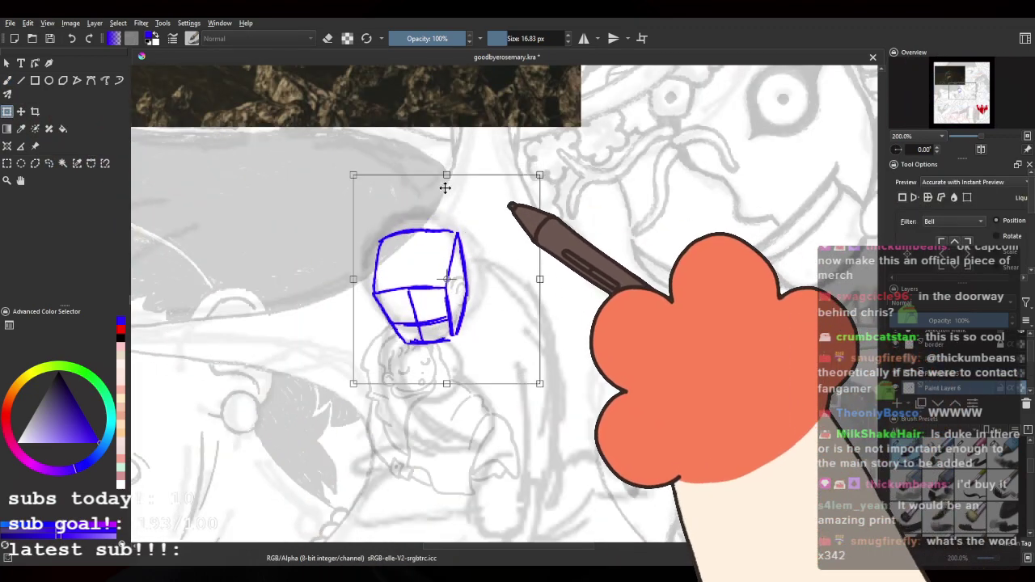
left_click_drag(353, 173, 348, 170)
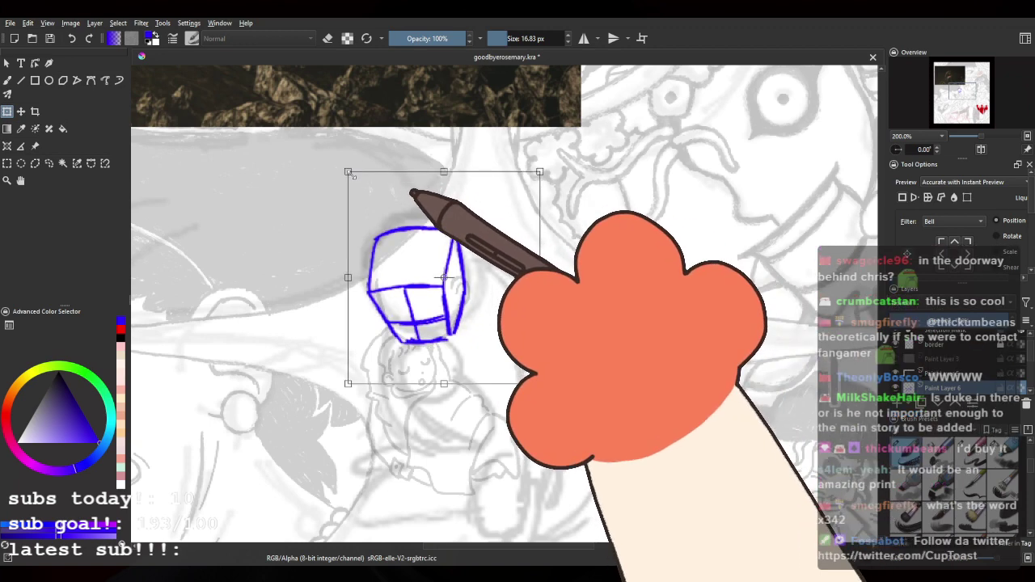
left_click_drag(436, 215, 437, 212)
left_click_drag(461, 149, 453, 149)
Step: Shrink the blue construction head slightly and place it above the baby, apply the transform, clear the selection and return to the brush
scroll(474, 227, "down", 2)
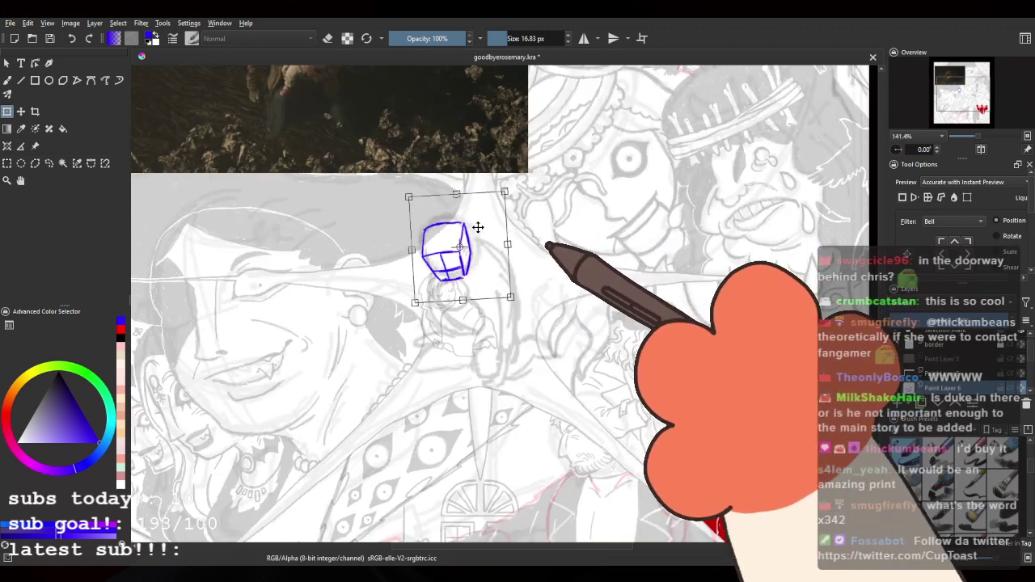
left_click_drag(475, 228, 474, 255)
scroll(359, 335, "up", 3)
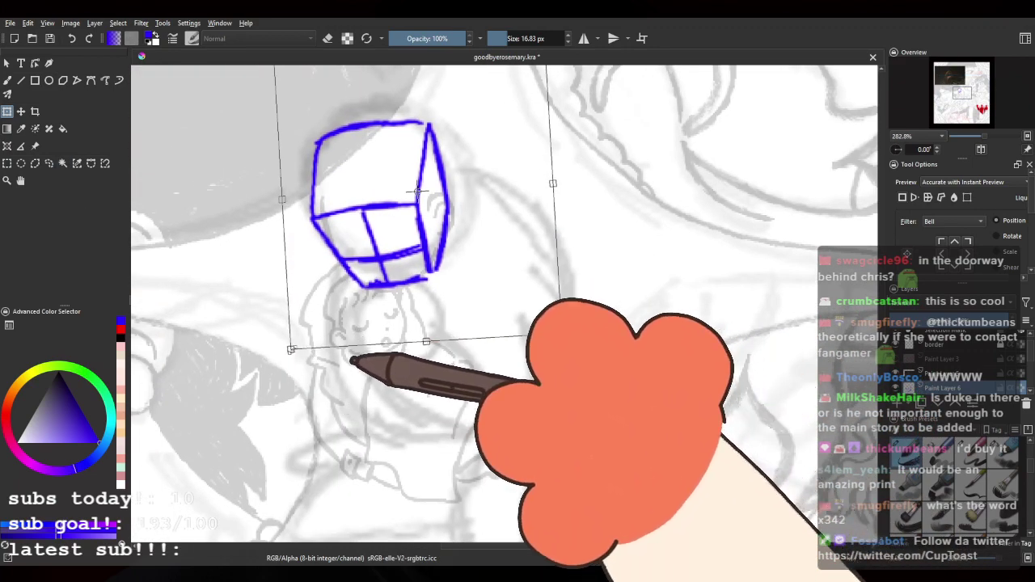
key("Return")
left_click_drag(293, 345, 309, 335)
left_click_drag(363, 289, 351, 297)
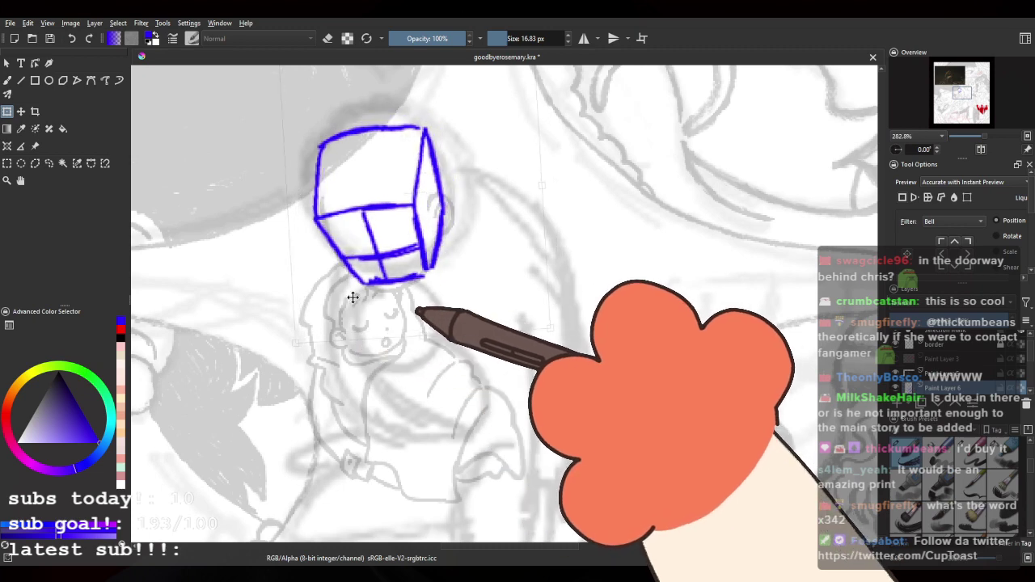
scroll(360, 298, "down", 2)
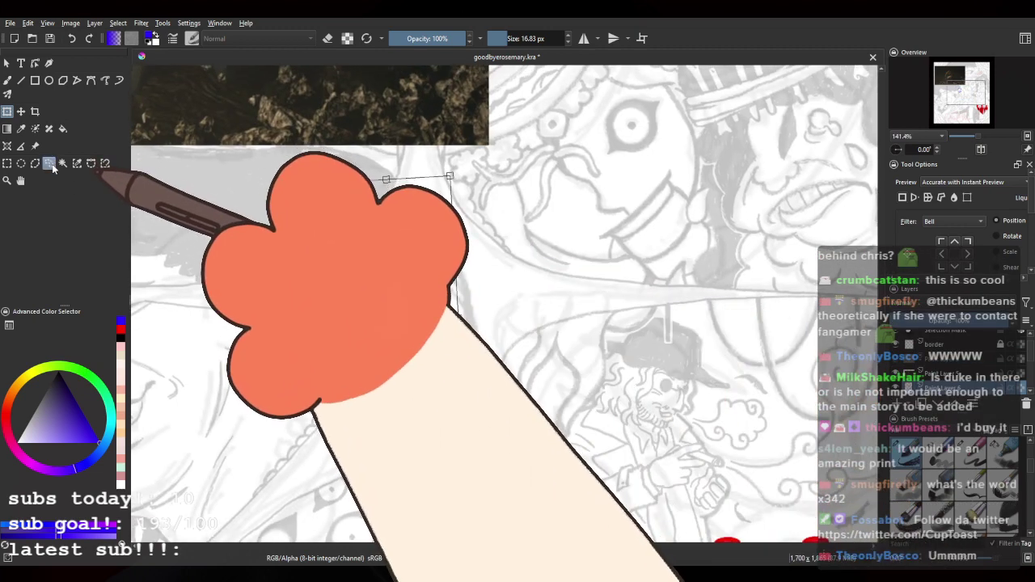
left_click(49, 163)
left_click(276, 156)
left_click(8, 81)
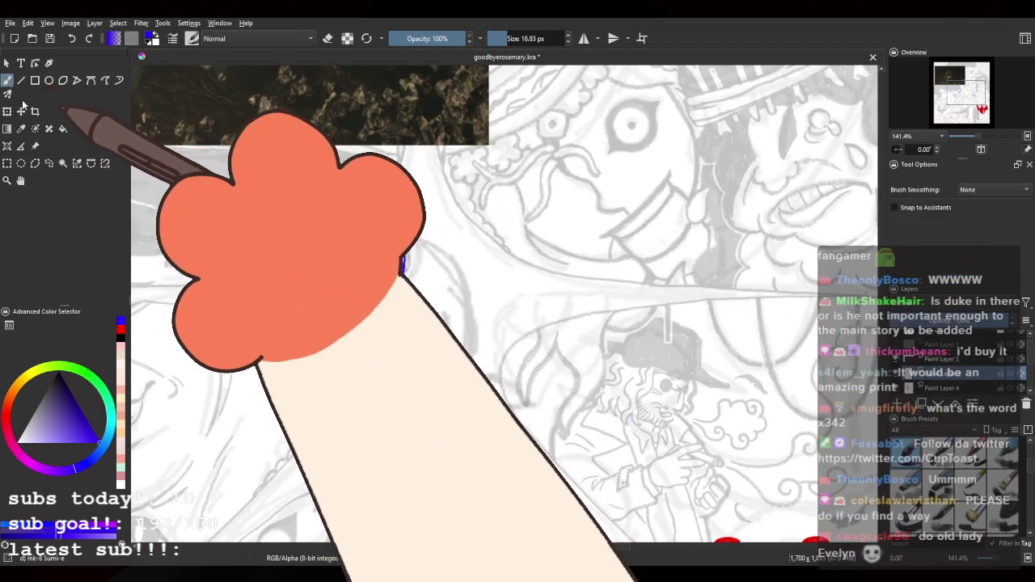
Step: Lower the blue construction head layer's opacity, and add a new paint layer above it with black as the brush colour
scroll(296, 313, "up", 2)
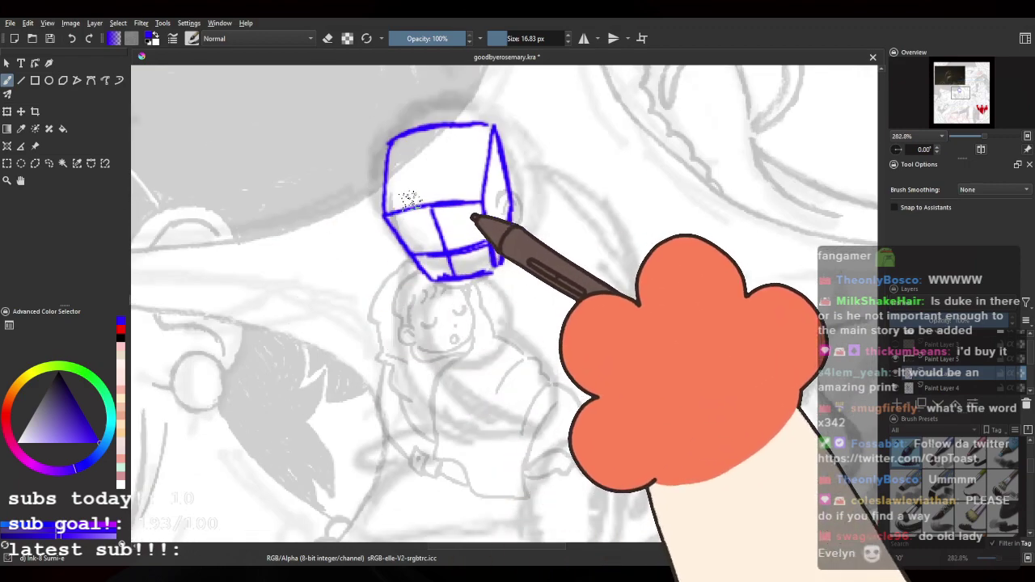
scroll(412, 204, "down", 4)
scroll(378, 189, "up", 4)
scroll(647, 211, "up", 2)
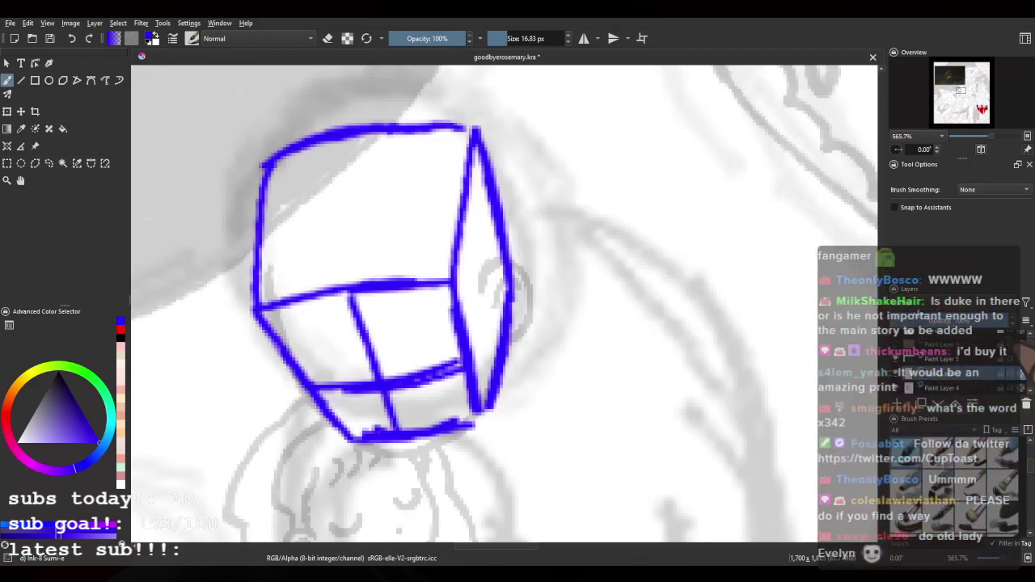
left_click(919, 317)
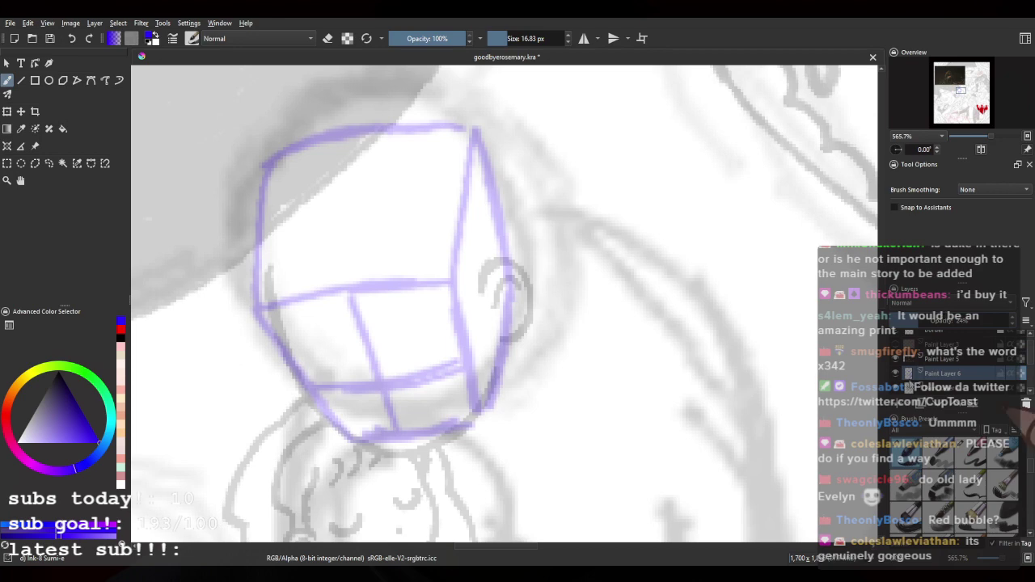
left_click(896, 389)
left_click(896, 389)
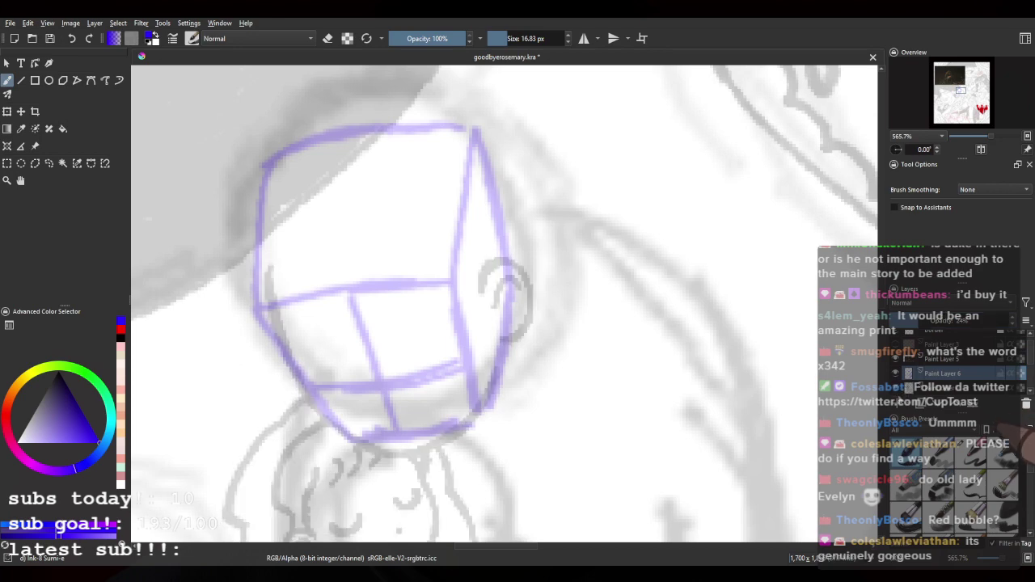
scroll(335, 252, "down", 3)
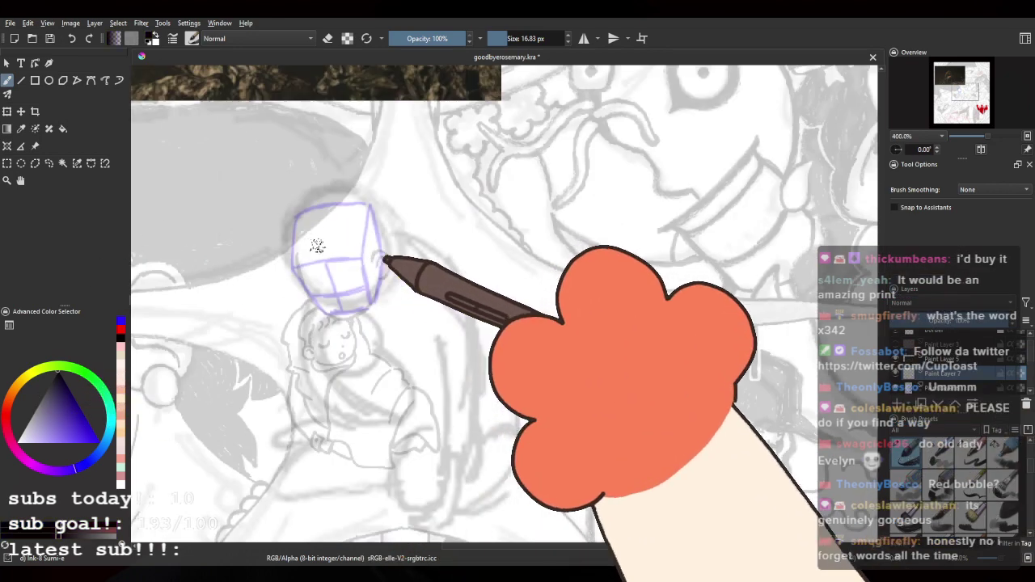
scroll(335, 252, "down", 3)
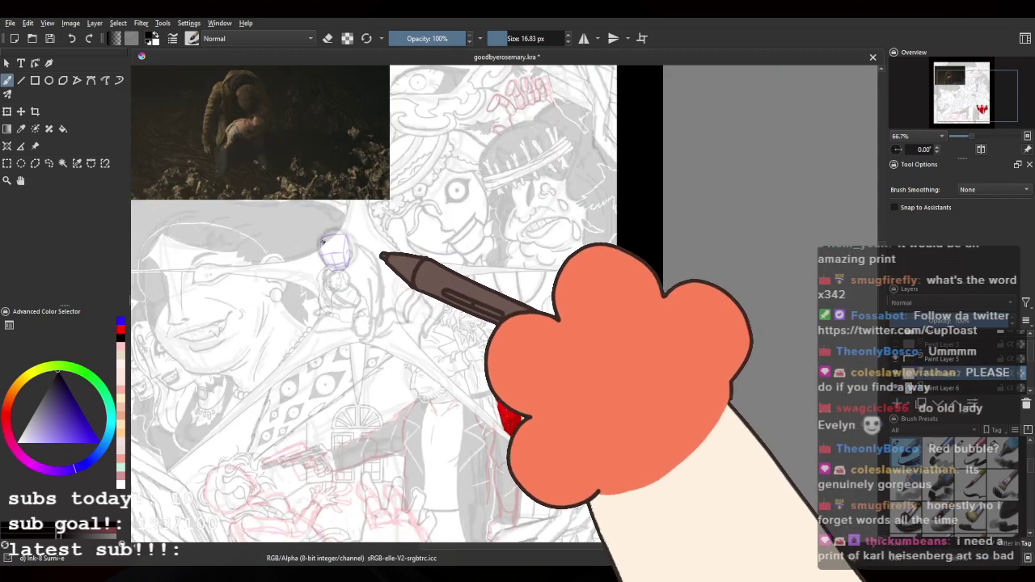
key("Insert")
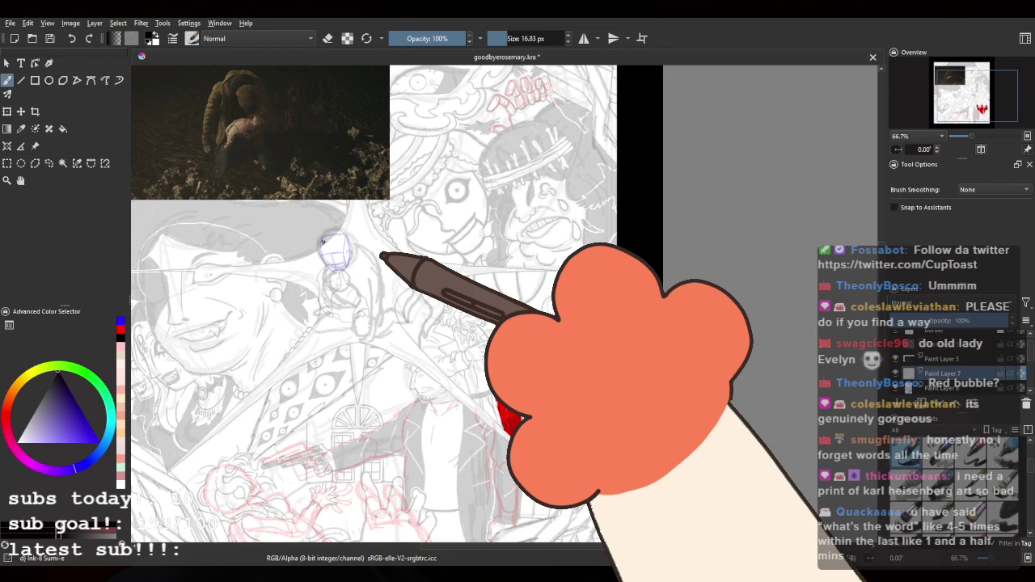
scroll(322, 241, "up", 6)
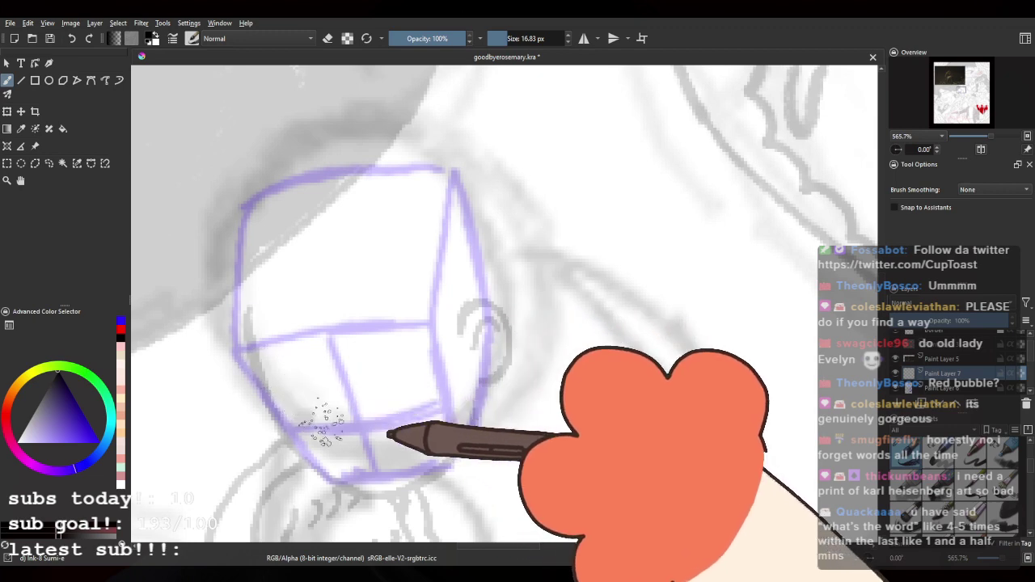
left_click_drag(342, 437, 388, 443)
left_click_drag(307, 342, 433, 340)
key("ctrl+z")
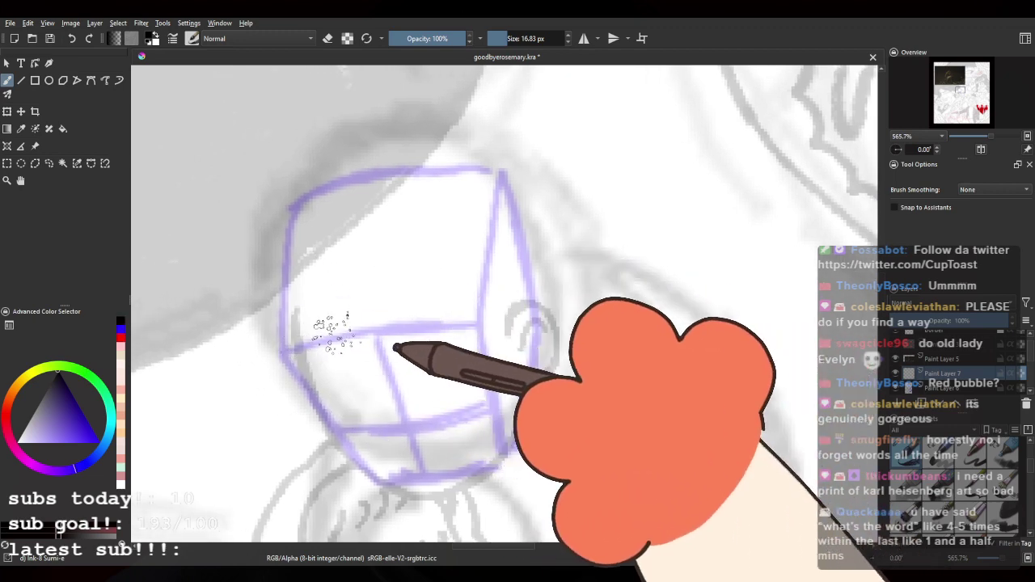
mouse_move(319, 340)
left_mouse_down()
mouse_move(384, 348)
mouse_move(421, 334)
left_mouse_up()
key("ctrl+z")
left_click_drag(323, 346, 405, 343)
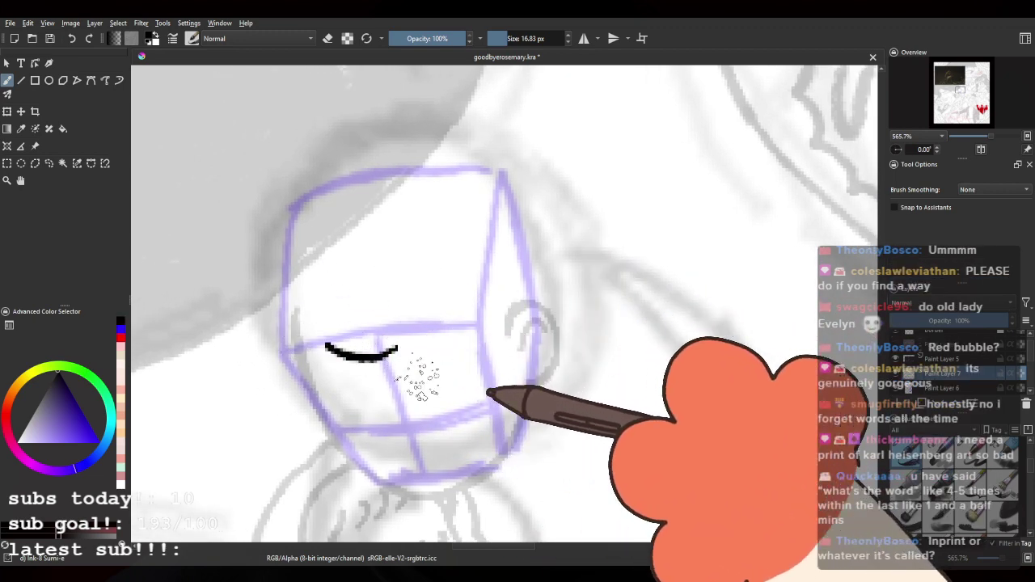
key("ctrl+z")
left_click_drag(333, 349, 403, 365)
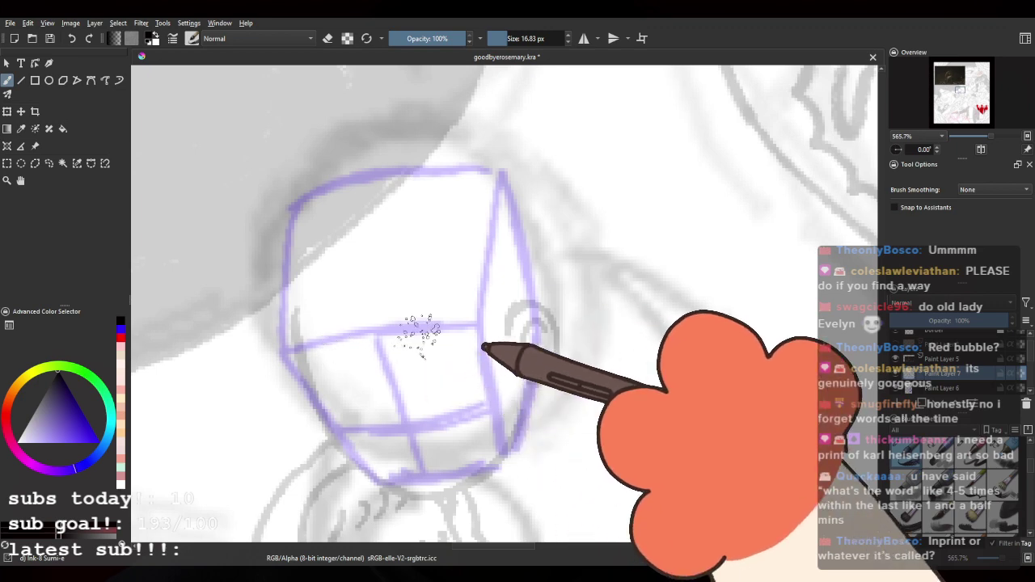
Step: Compare the faint blue head guide with the bowed figure in the reference photo
scroll(330, 308, "down", 2)
left_click_drag(407, 197, 532, 437)
scroll(522, 381, "down", 2)
scroll(535, 436, "up", 2)
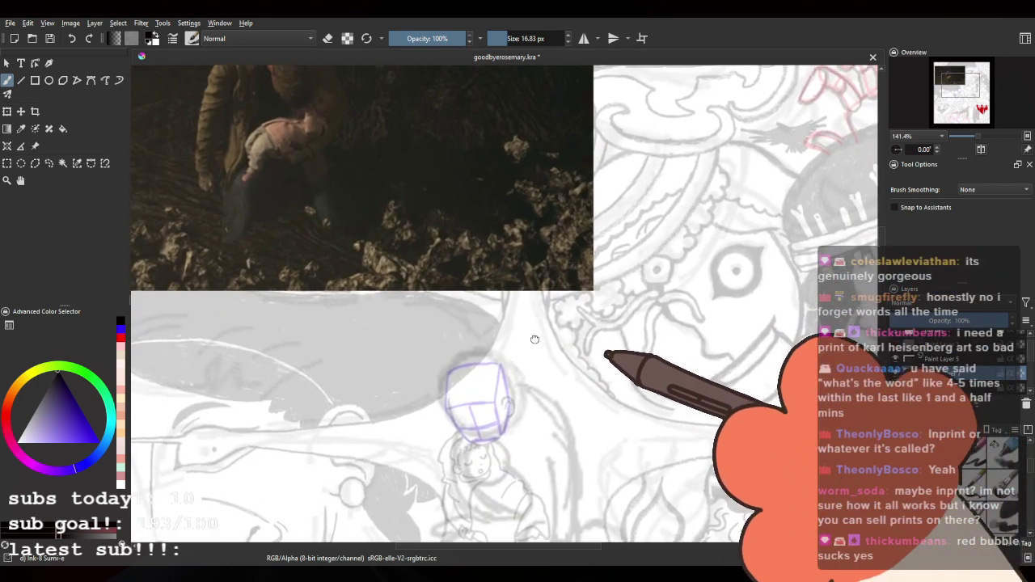
scroll(499, 404, "down", 2)
scroll(495, 403, "up", 4)
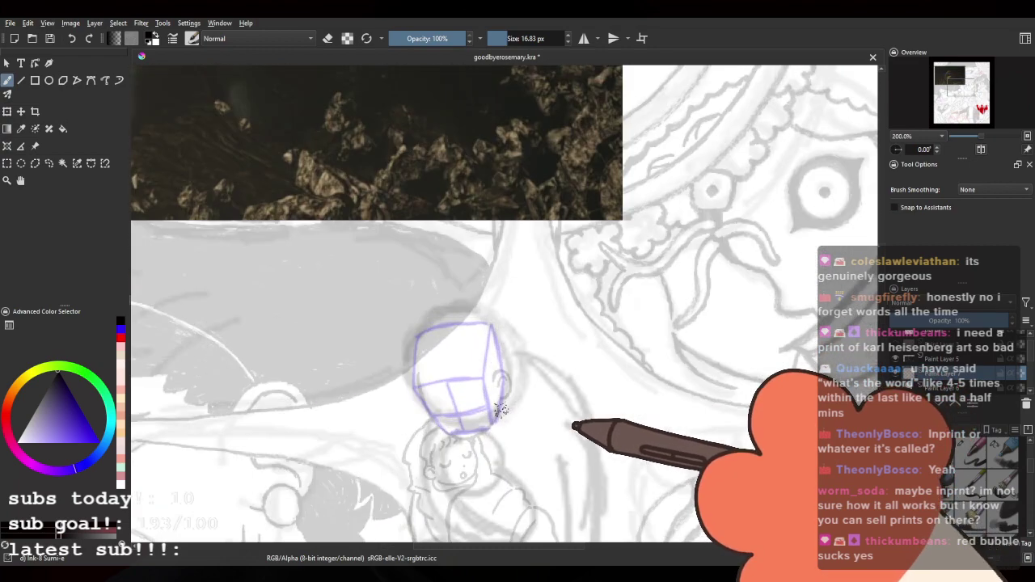
Step: Try a bold black jaw and chin curve around the lower half of the blue construction head
left_click_drag(284, 329, 270, 261)
key("ctrl+z")
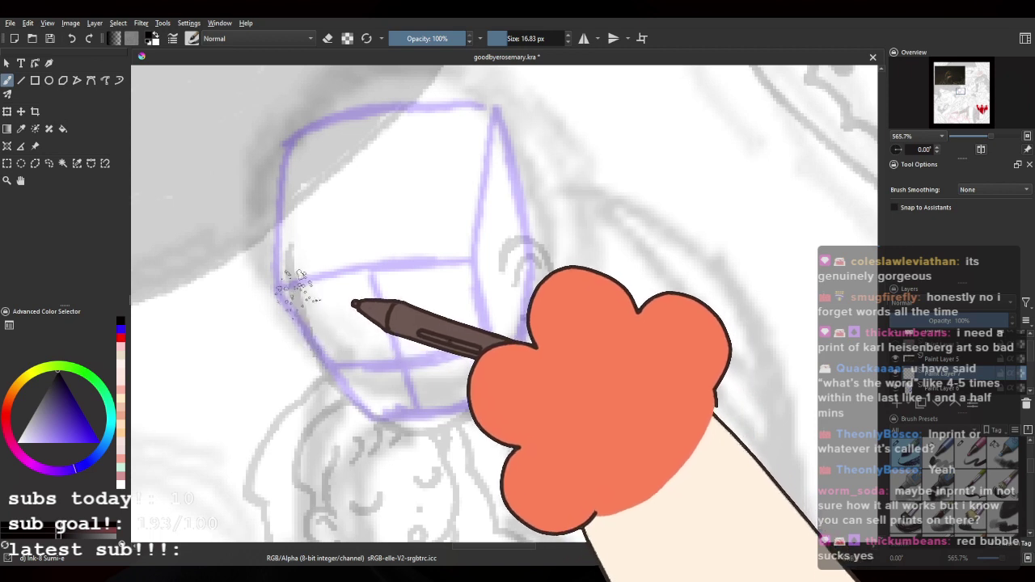
mouse_move(294, 293)
left_mouse_down()
mouse_move(324, 372)
mouse_move(353, 391)
mouse_move(297, 293)
mouse_move(332, 396)
mouse_move(325, 349)
mouse_move(359, 416)
mouse_move(340, 398)
mouse_move(379, 437)
mouse_move(459, 427)
mouse_move(385, 426)
mouse_move(453, 423)
mouse_move(482, 408)
mouse_move(466, 416)
mouse_move(498, 375)
mouse_move(456, 426)
mouse_move(507, 368)
left_mouse_up()
key("ctrl+z")
key("ctrl+z")
left_click_drag(520, 318, 512, 351)
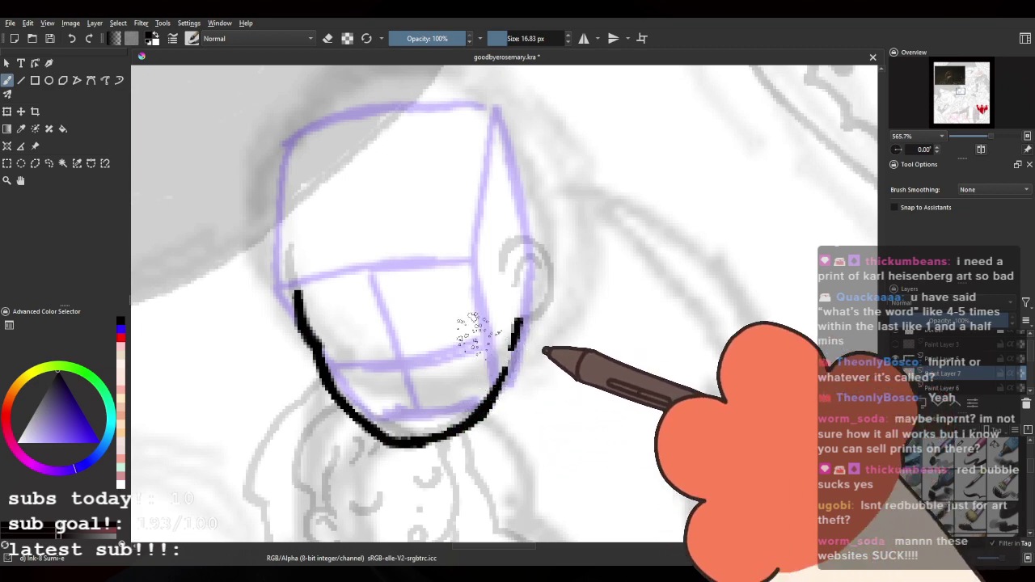
scroll(352, 315, "down", 4)
scroll(406, 334, "up", 2)
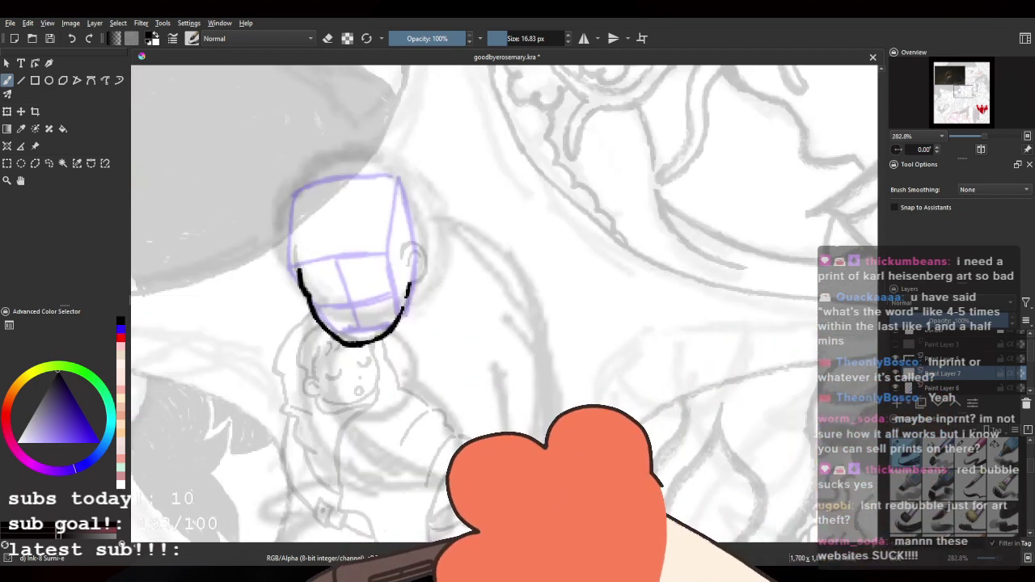
scroll(319, 512, "up", 1)
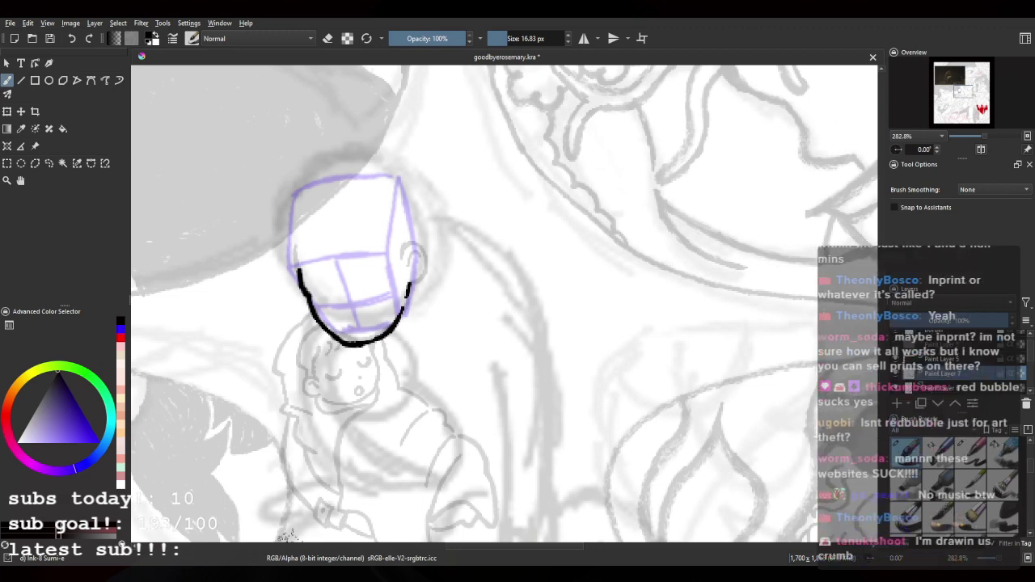
Step: Check the black jaw curve against the surrounding figures and undo it, leaving the blue head guide bare
key("minus")
key("minus")
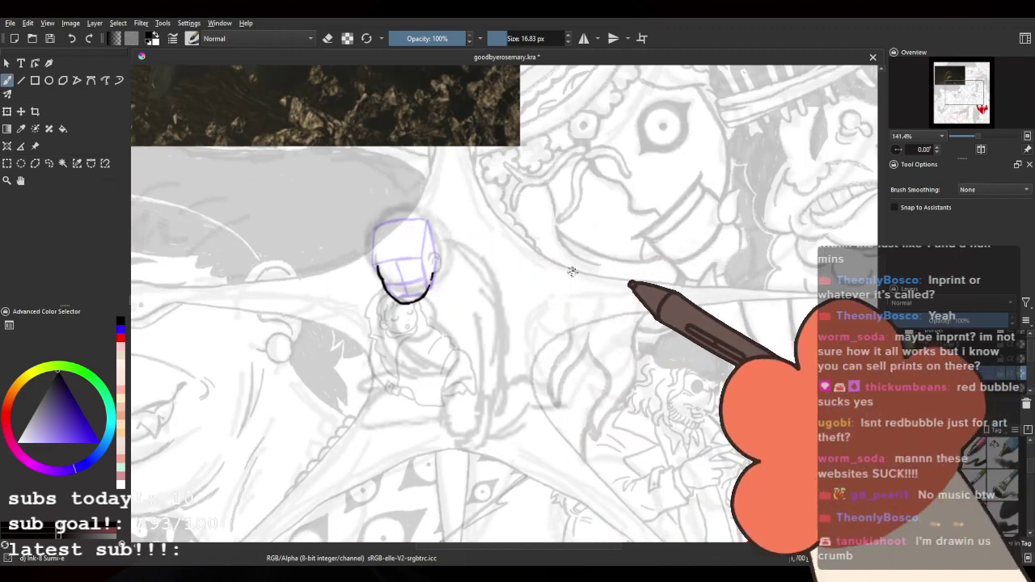
scroll(571, 272, "down", 2)
scroll(562, 293, "up", 2)
scroll(422, 233, "up", 2)
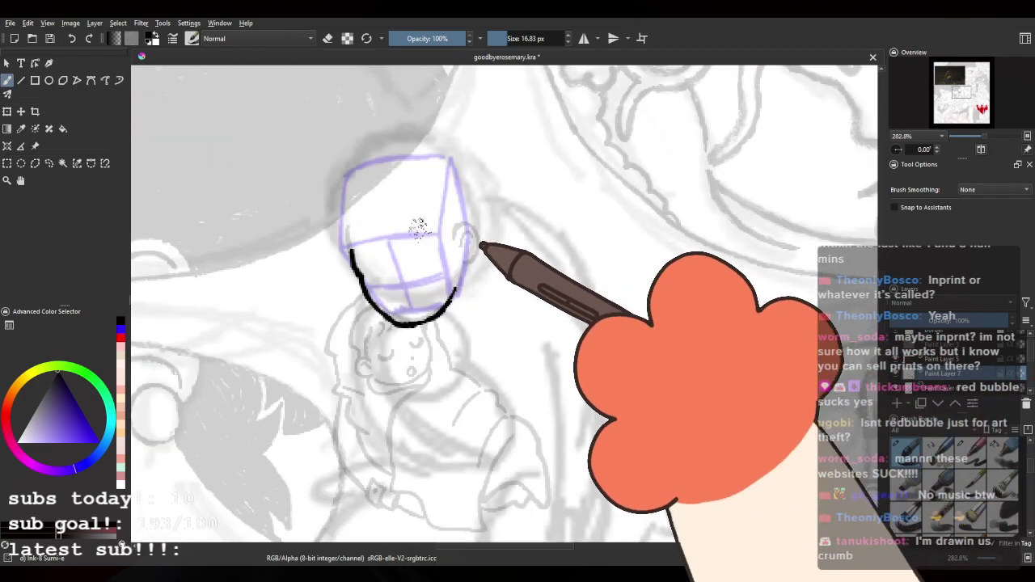
key("ctrl+z")
key("plus")
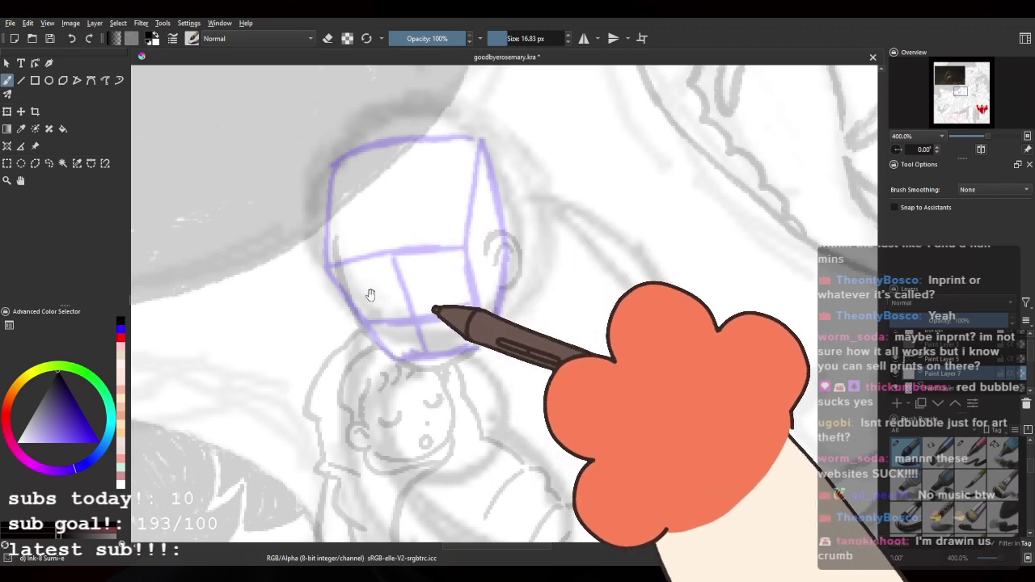
left_click_drag(370, 294, 360, 297)
left_click_drag(357, 202, 381, 266)
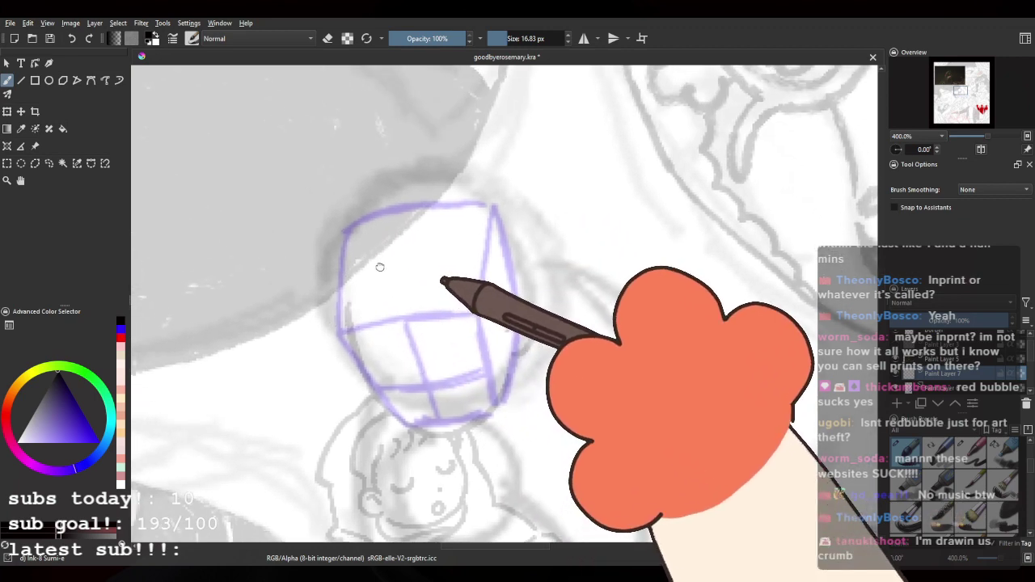